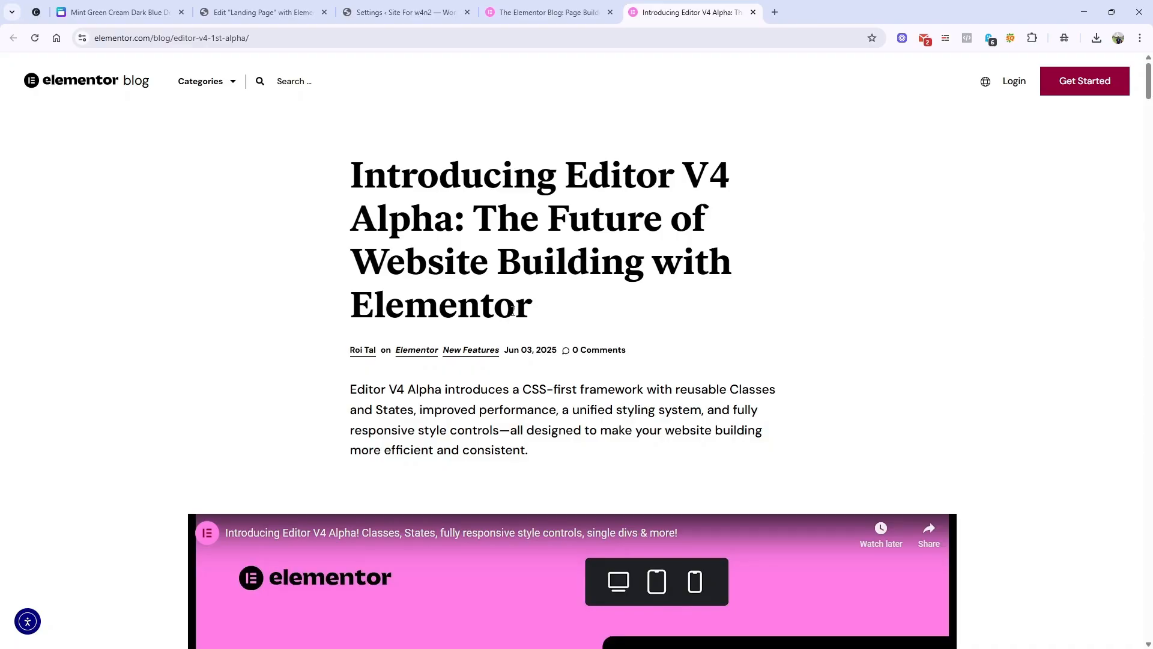
Review the published dental website in Canva from its hero section down to the patient feedback section.
left_click(37, 12)
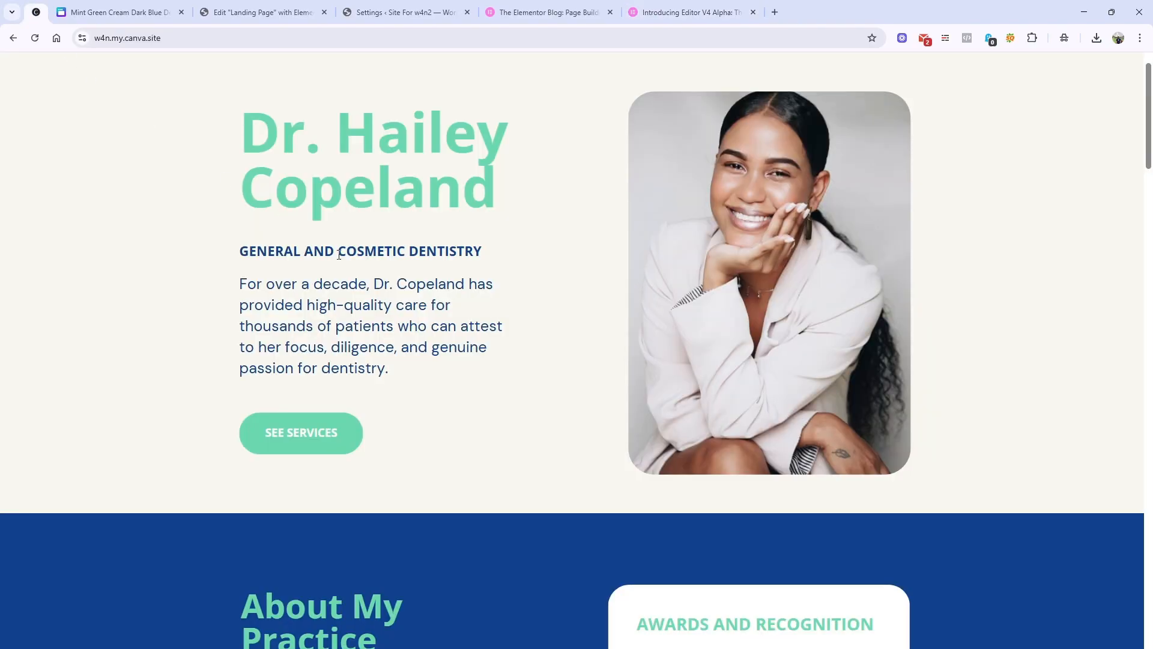
scroll(432, 380, "down", 20)
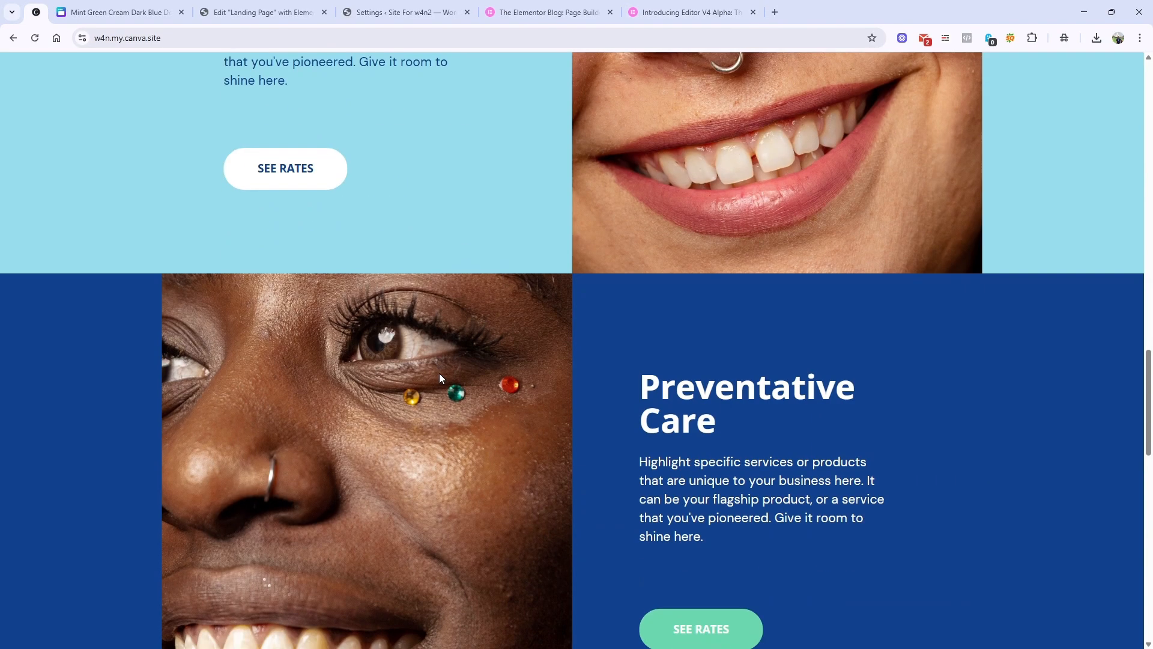
scroll(440, 377, "down", 8)
scroll(515, 437, "up", 2)
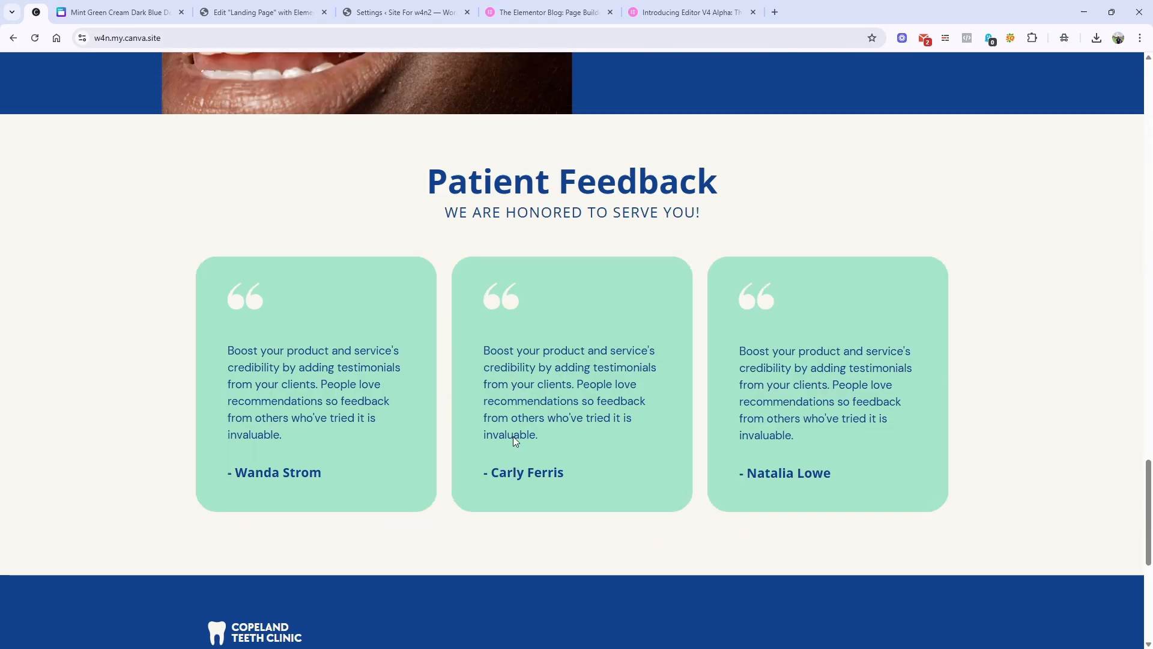
scroll(521, 424, "up", 15)
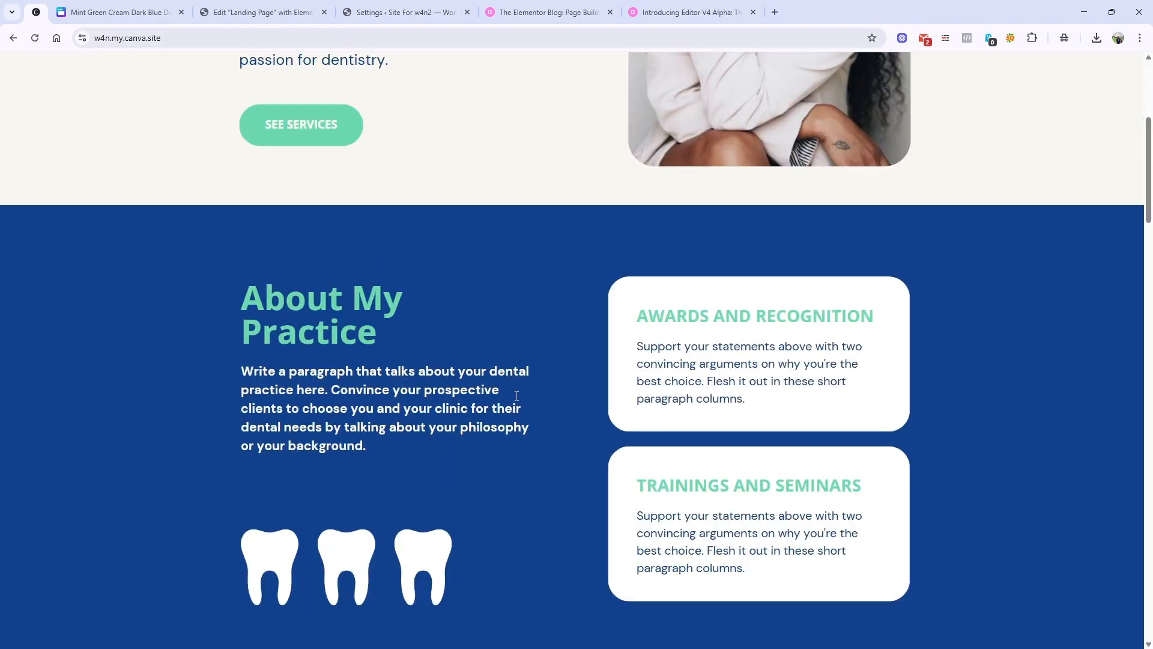
Look at the Editor V4 Alpha article and the Elementor blog's main page of recent posts.
left_click(718, 12)
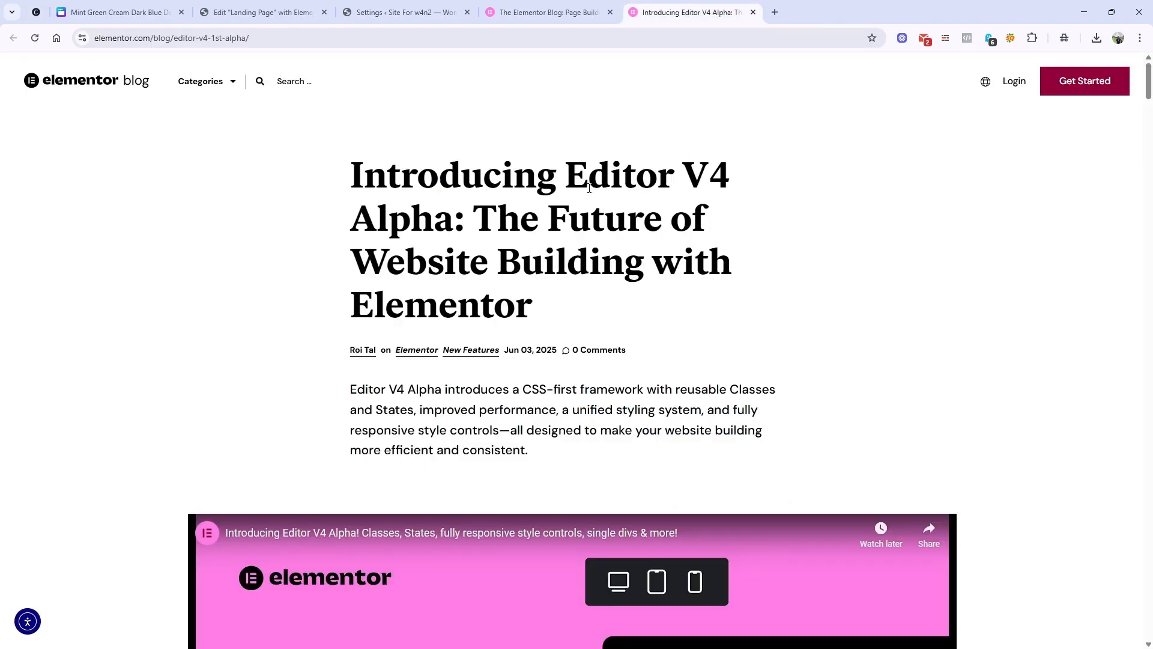
left_click(548, 12)
scroll(553, 408, "up", 8)
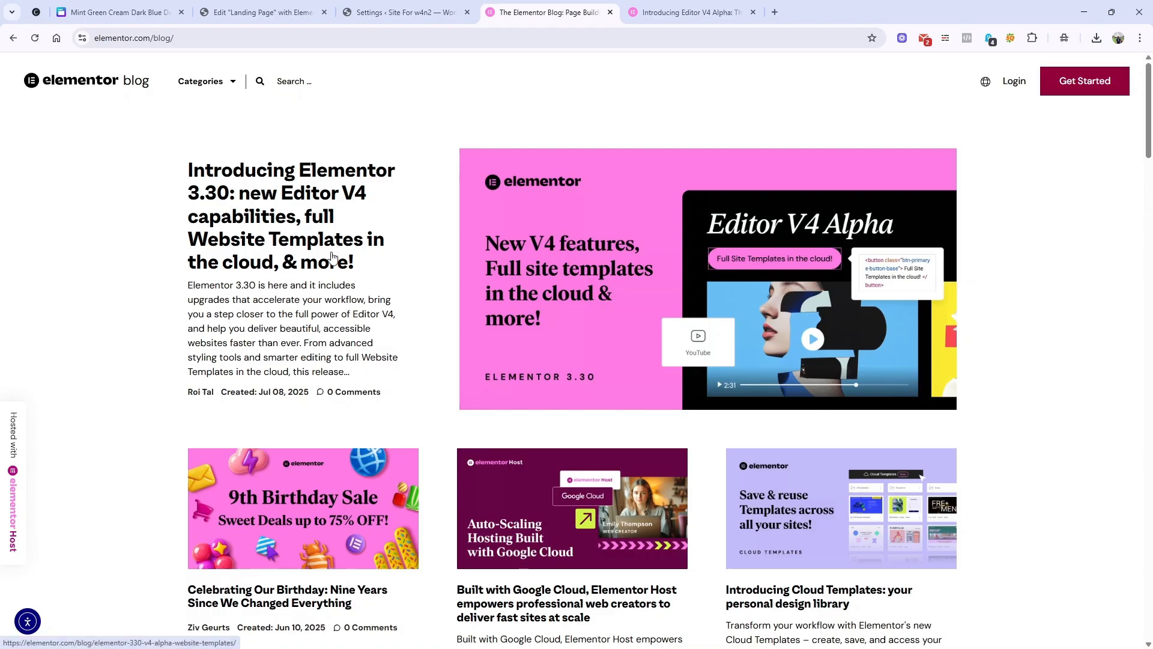
Return to the published dental website and examine the layout of its hero, practice, services and feedback sections.
left_click(37, 4)
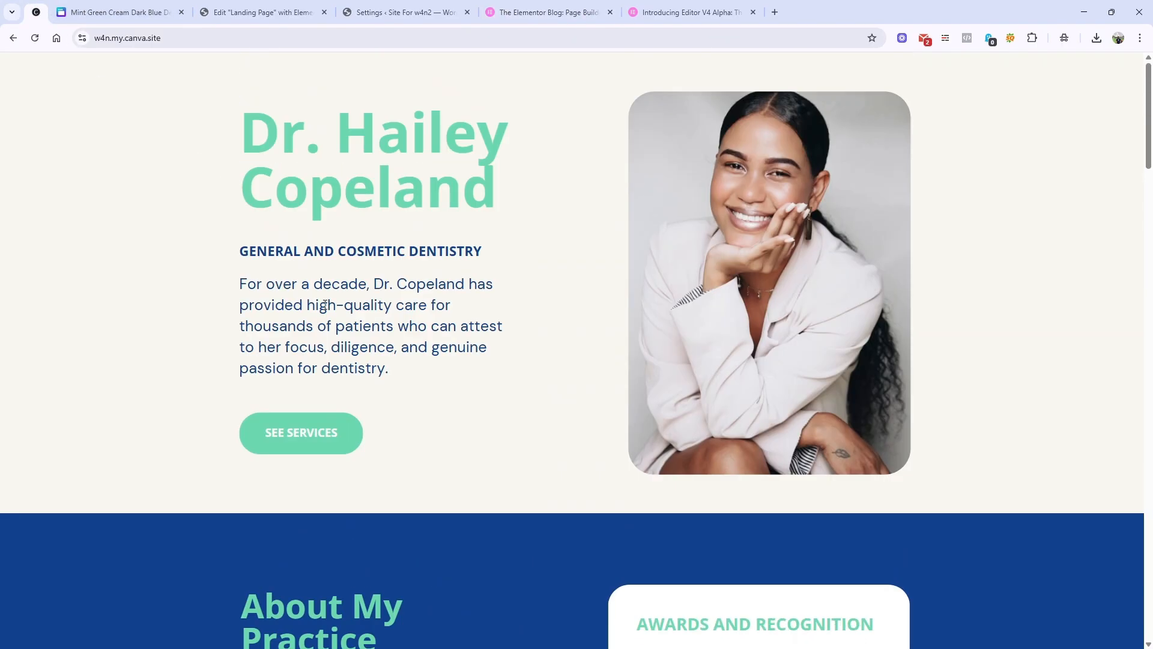
scroll(367, 313, "down", 15)
scroll(367, 315, "down", 20)
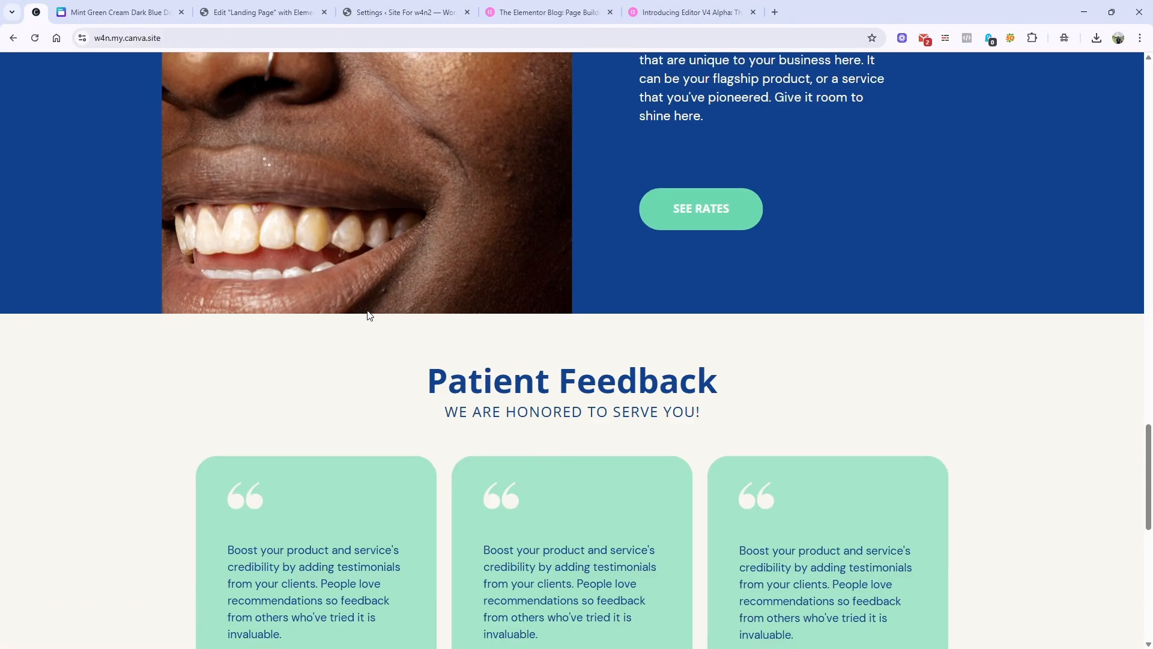
scroll(420, 348, "up", 4)
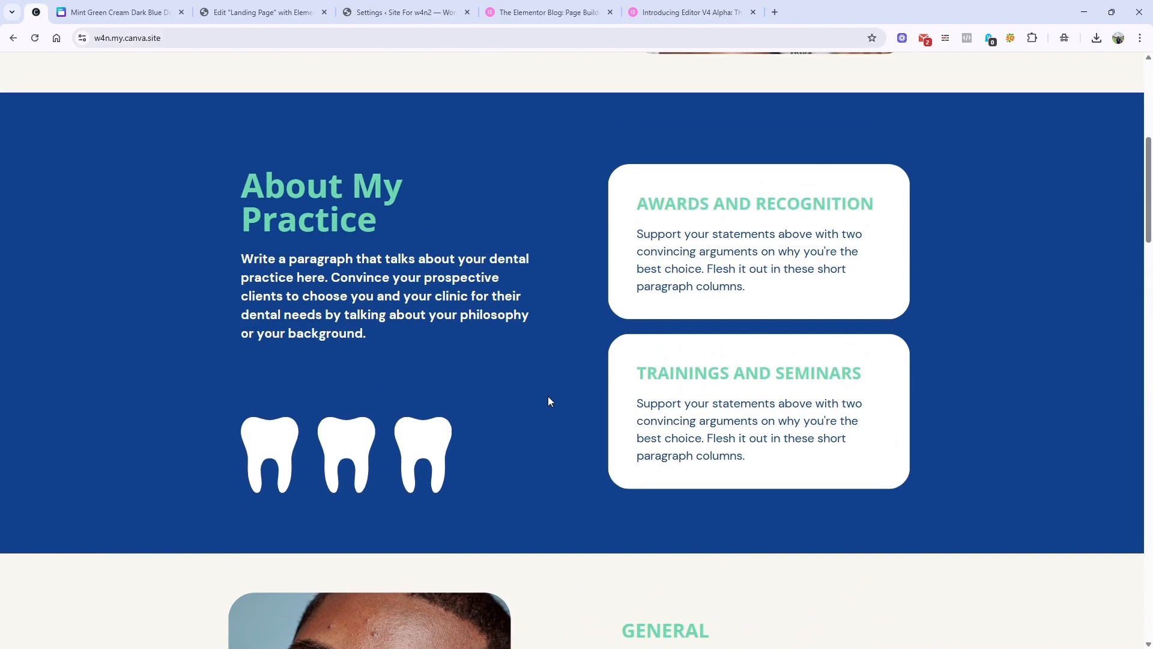
scroll(547, 402, "up", 6)
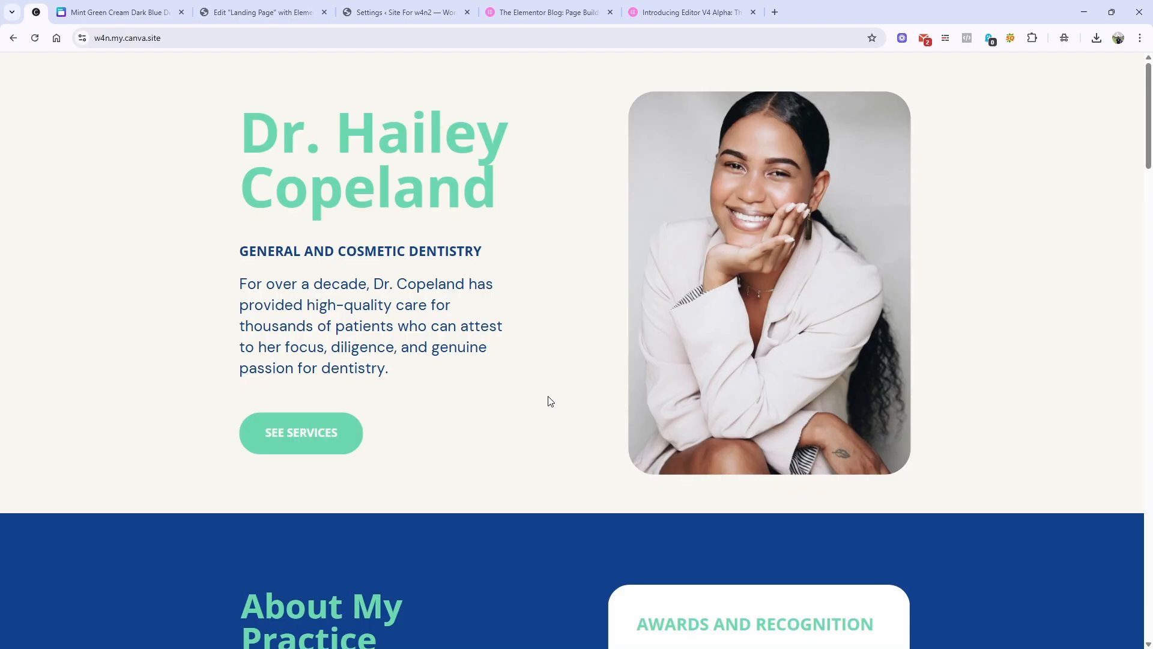
scroll(548, 408, "down", 12)
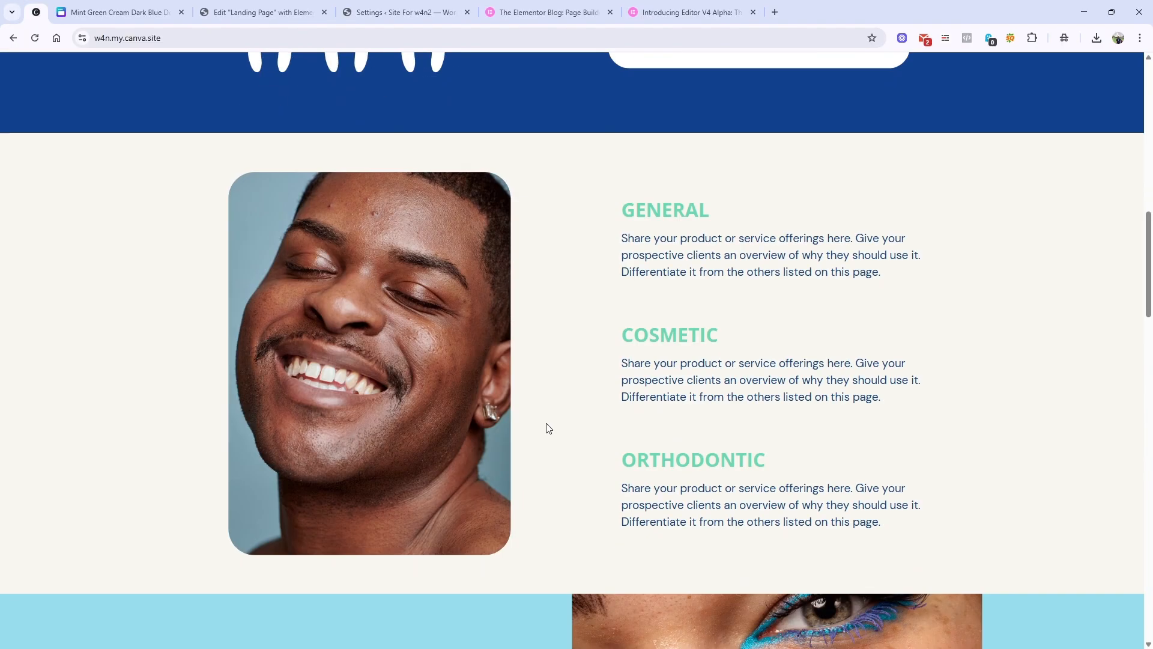
Read the Editor V4 Alpha article on the Elementor blog down to its availability and activation notes.
key("ctrl+shift+Tab")
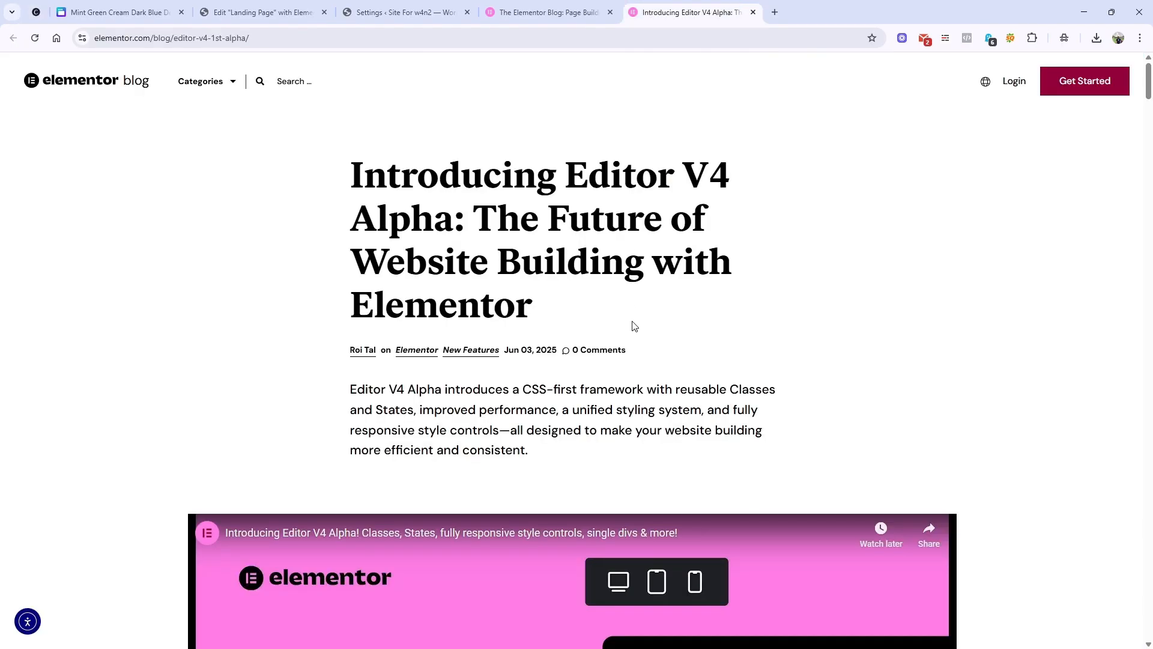
scroll(632, 333, "down", 6)
scroll(632, 333, "down", 10)
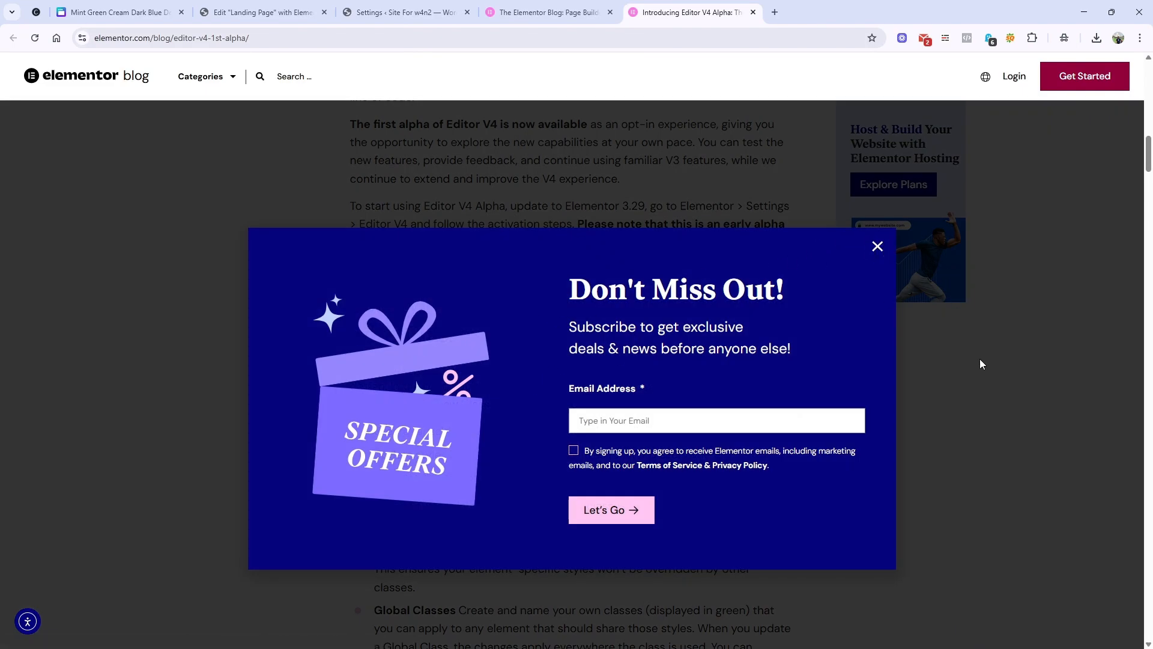
Switch to the WordPress dashboard and open Elementor's settings page.
left_click(563, 4)
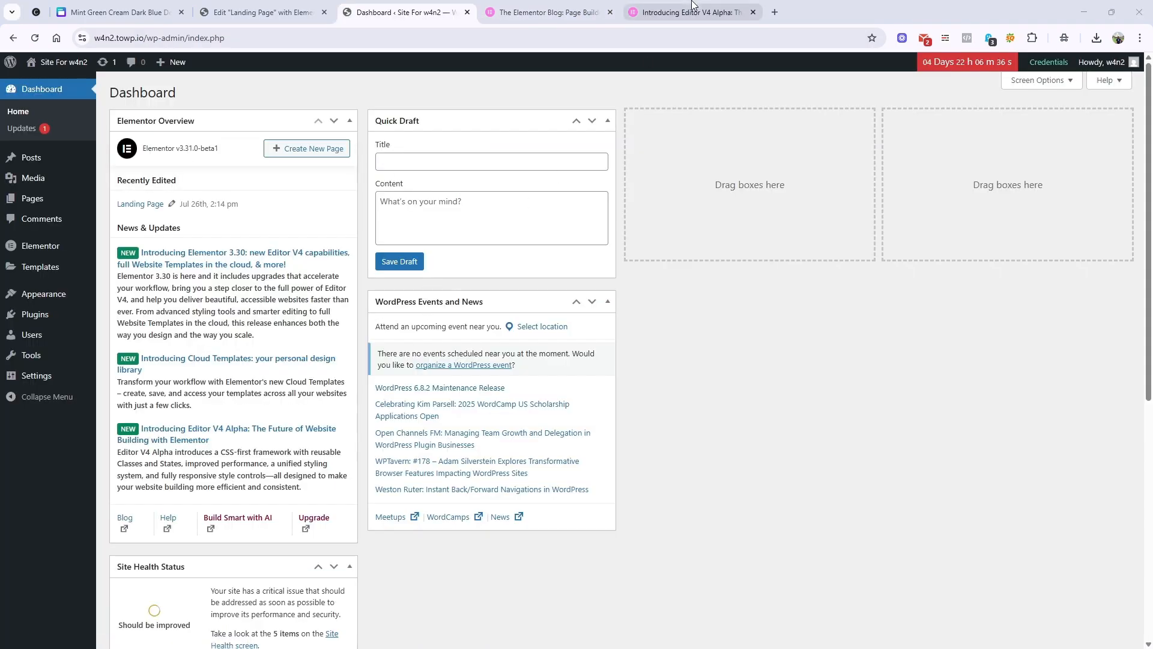
left_click(693, 10)
left_click(406, 12)
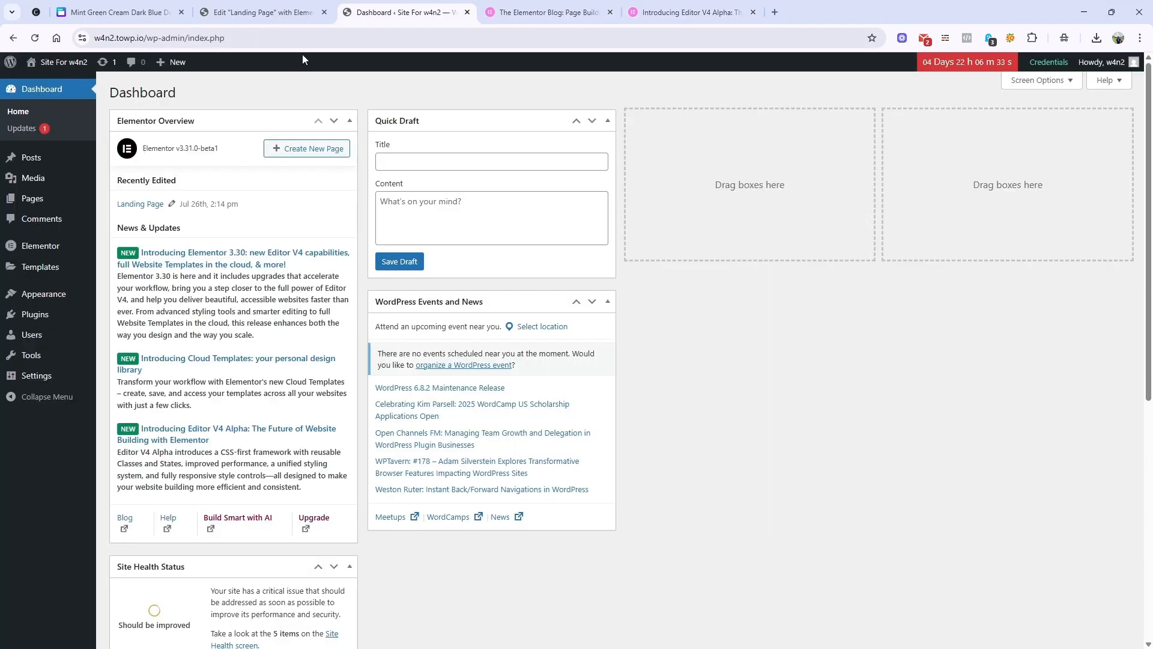
mouse_move(48, 247)
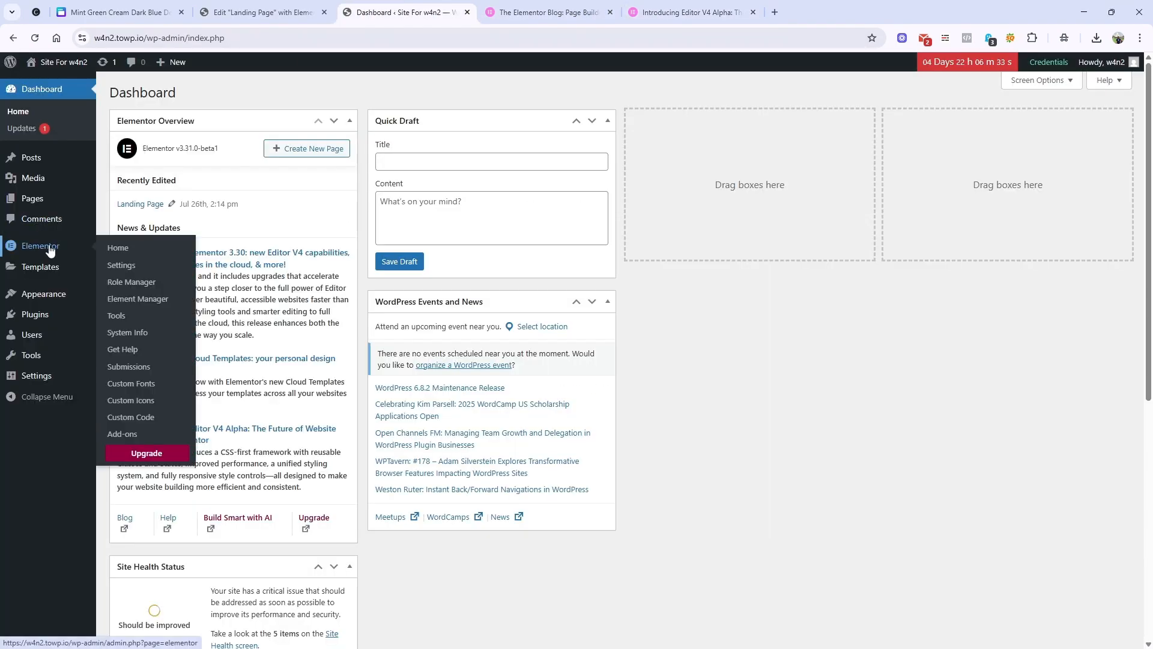
left_click(126, 269)
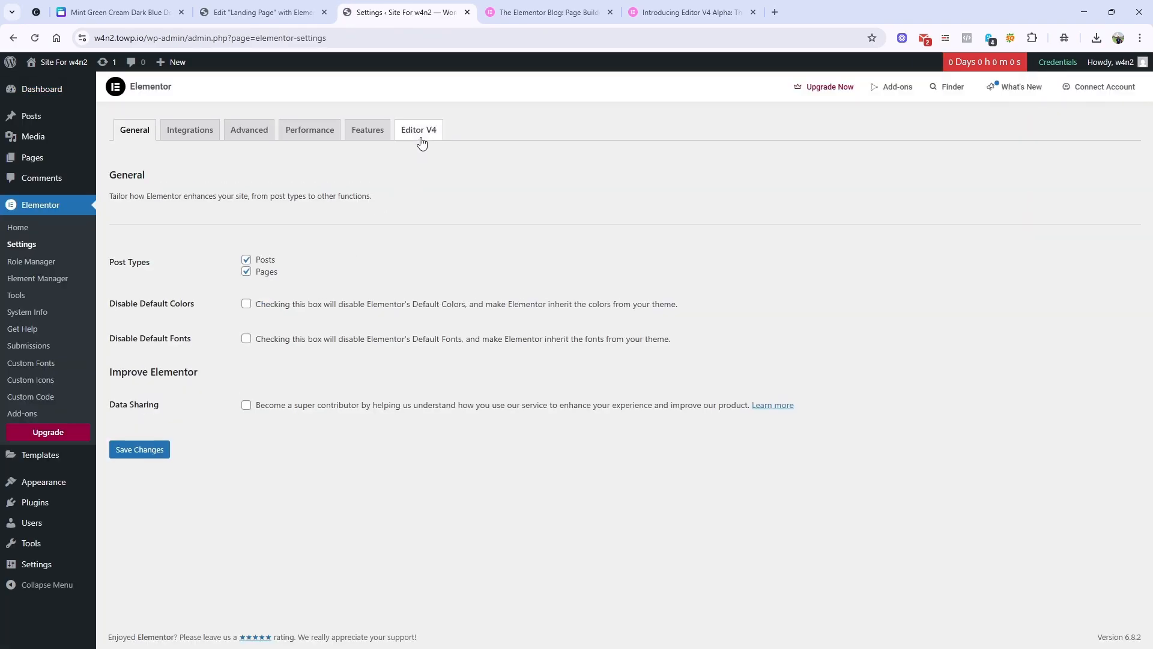
Activate the Editor V4 alpha experience in Elementor's settings, accepting its important notes as read and understood.
left_click(421, 135)
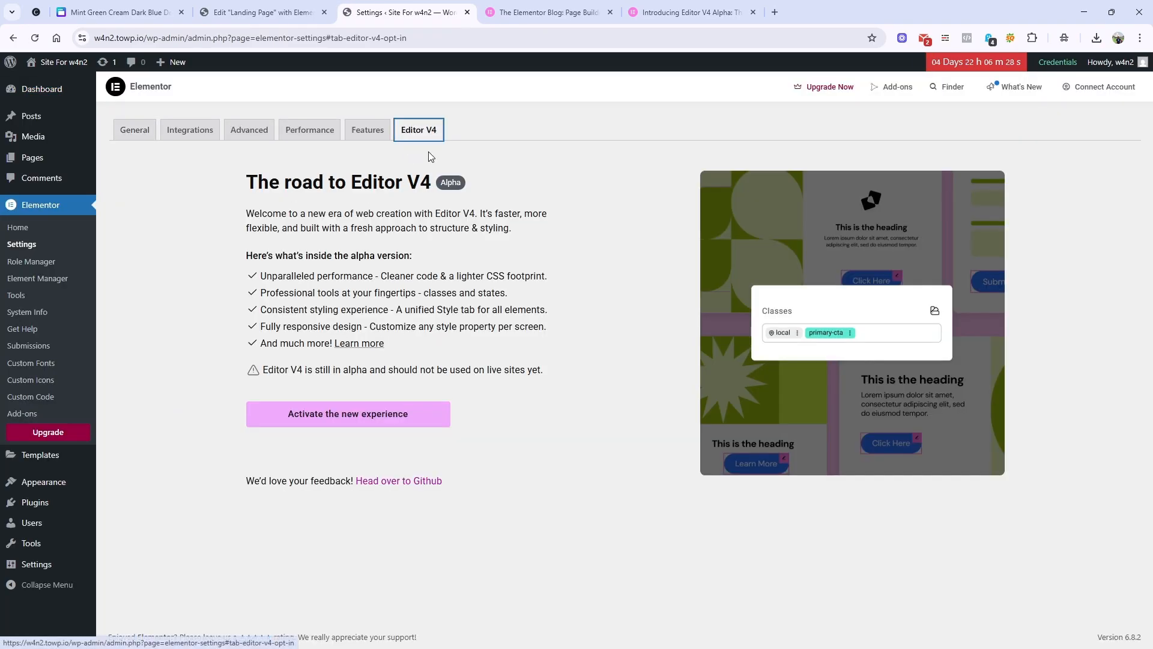
left_click(347, 419)
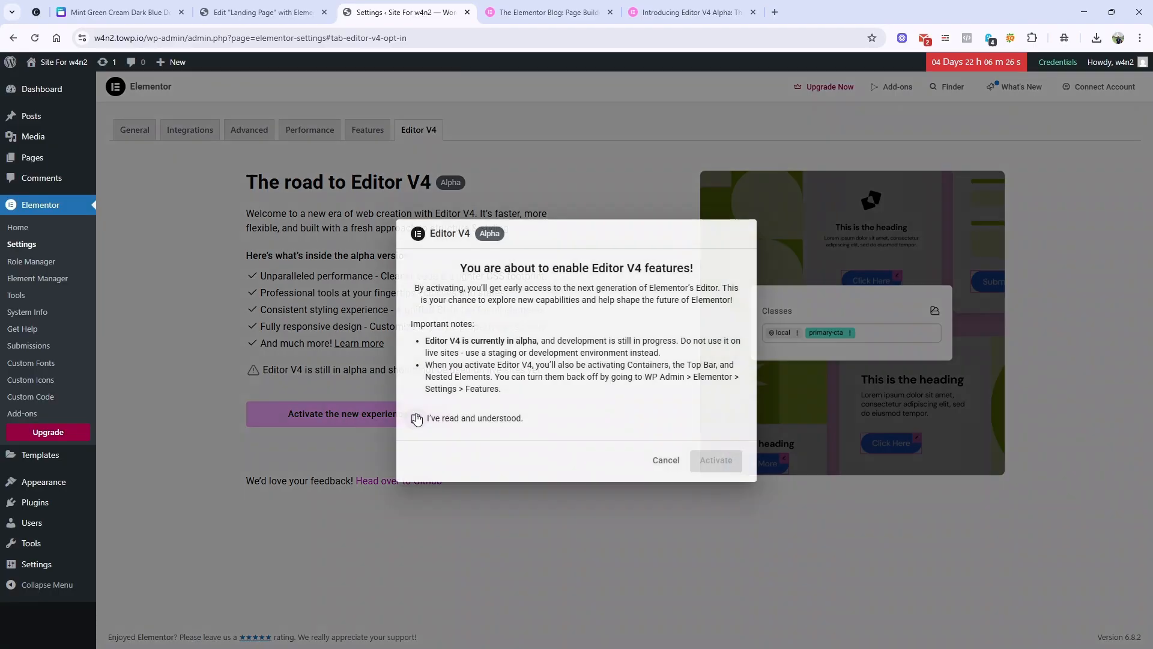
left_click(436, 419)
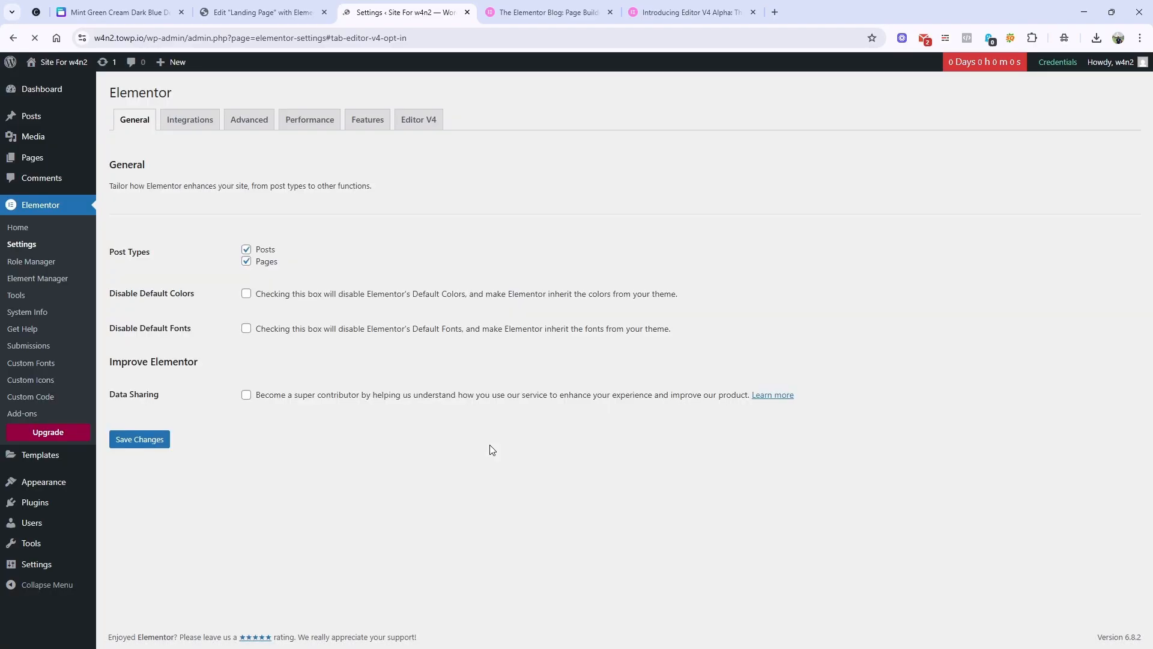
Reload the Landing Page in the Elementor editor, discarding its unsaved changes.
left_click(228, 12)
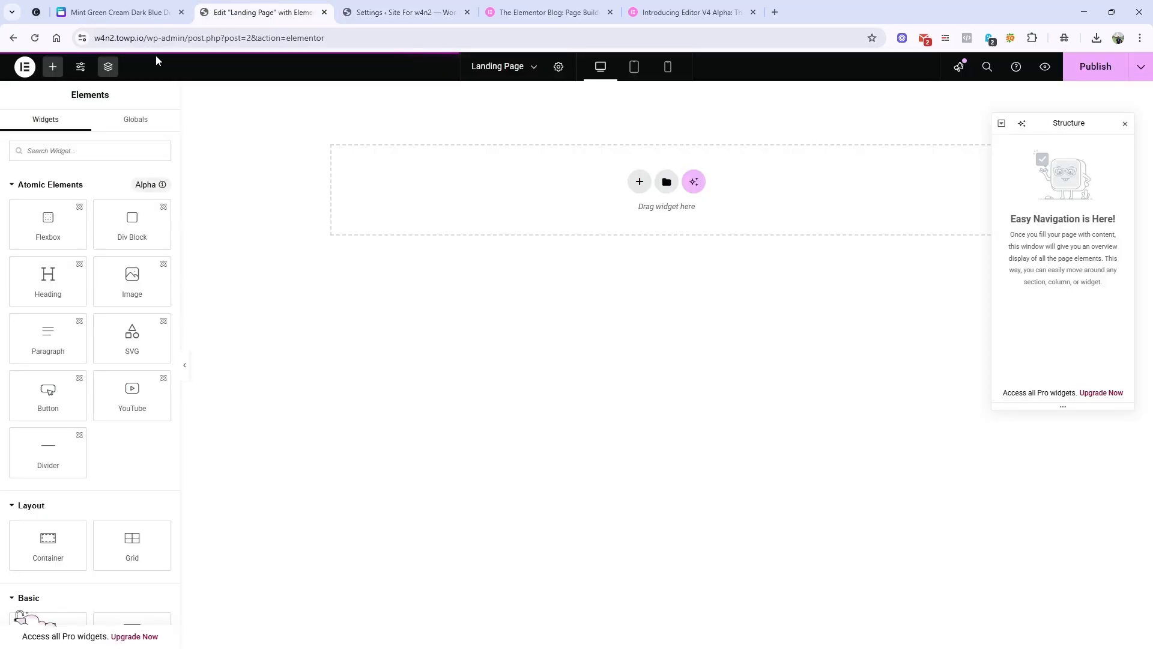
left_click(35, 38)
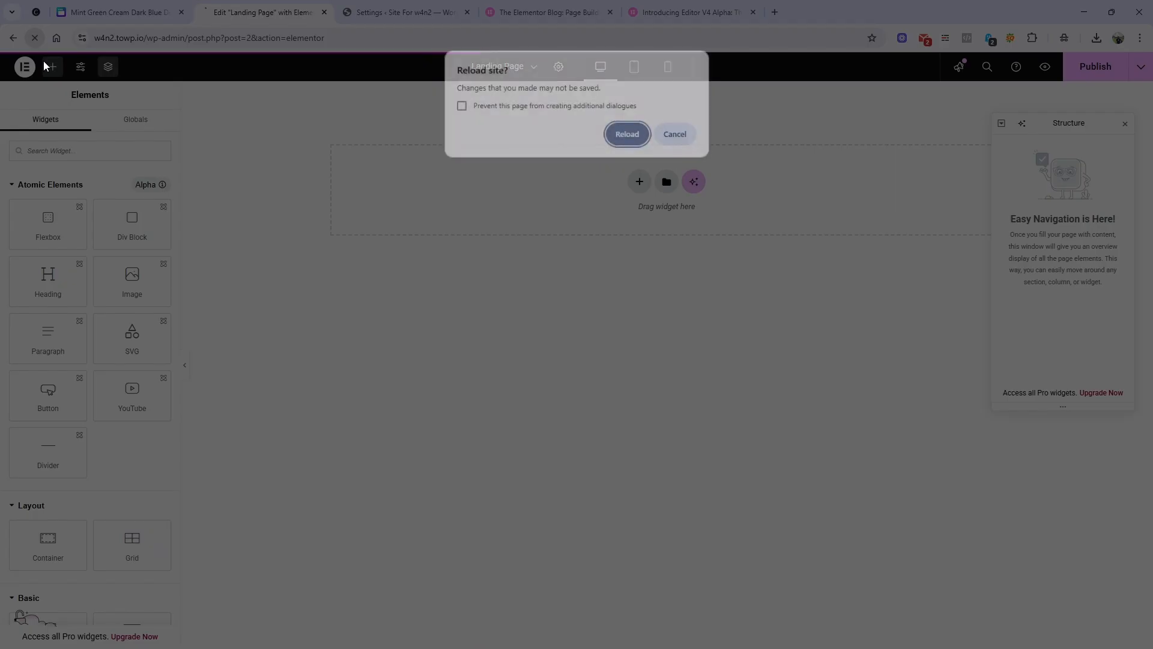
left_click(638, 139)
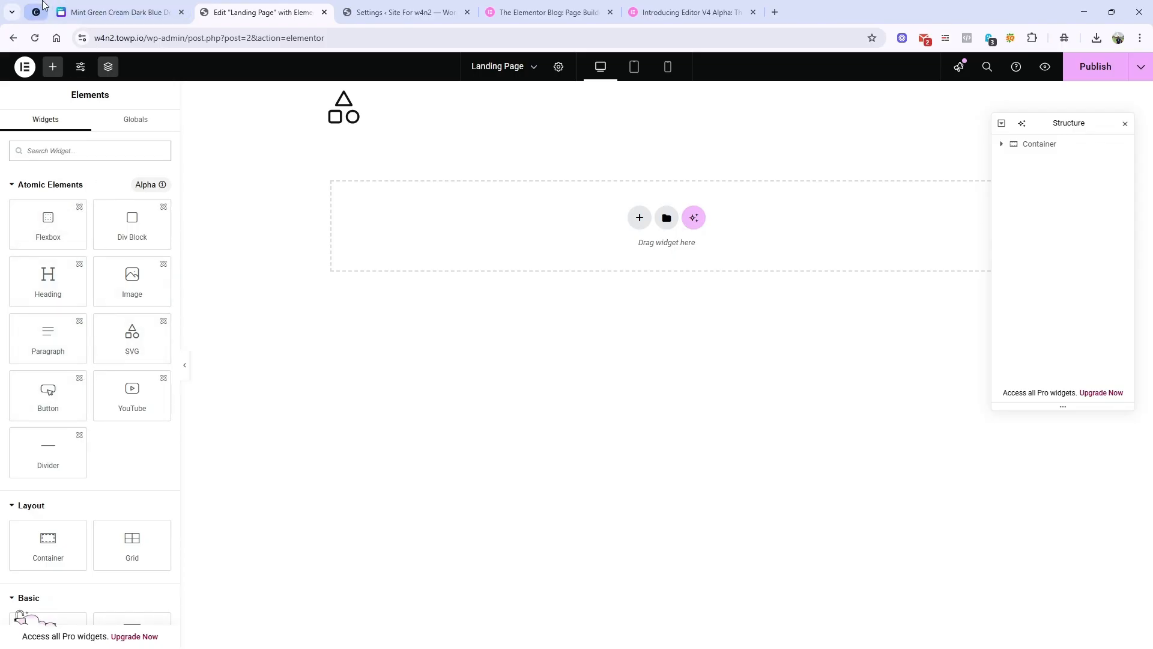
Compare the Canva design's hero and practice sections with the atomic elements available in the Landing Page editor.
left_click(114, 12)
scroll(480, 304, "up", 10)
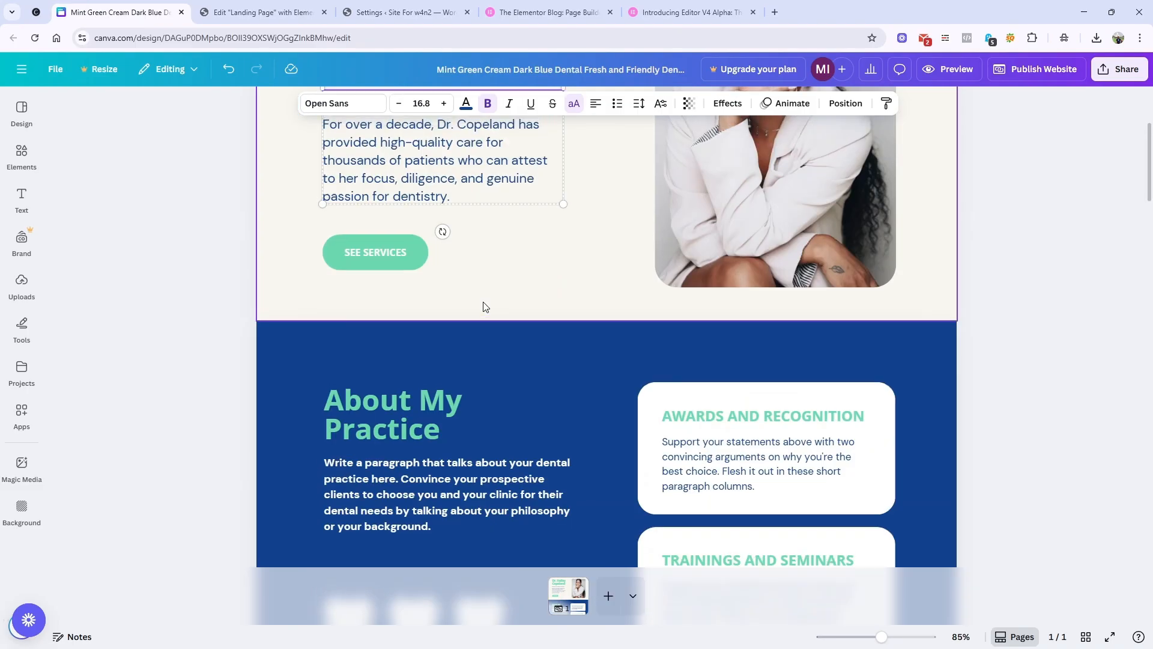
key("ctrl+Tab")
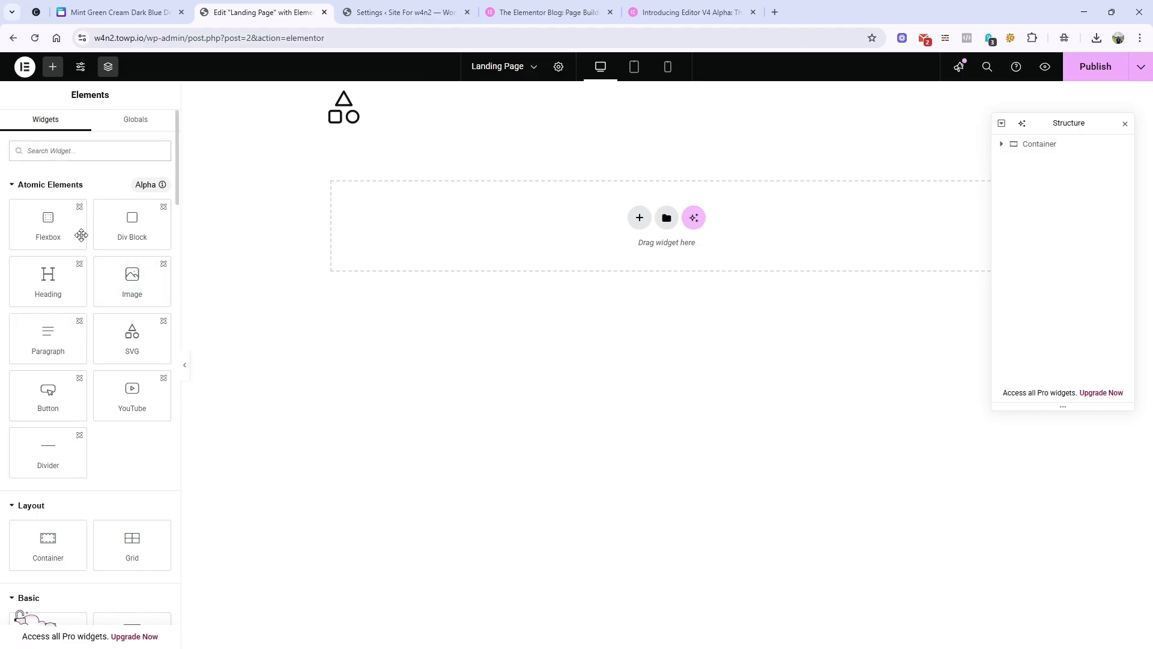
key("ctrl+shift+Tab")
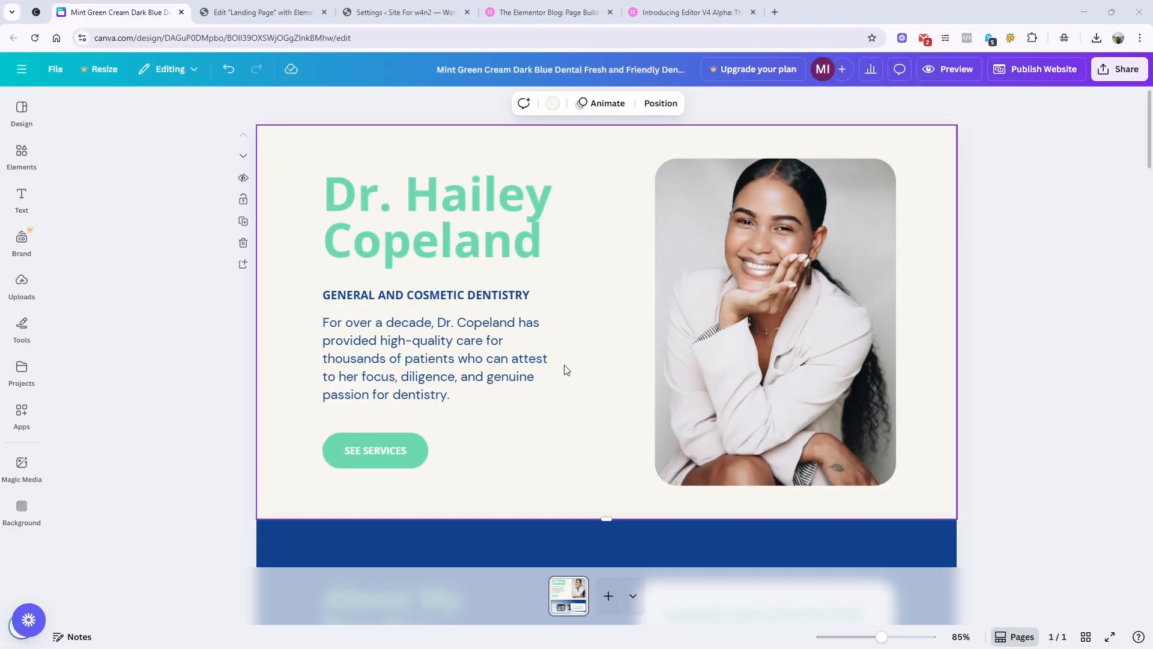
scroll(526, 359, "down", 4)
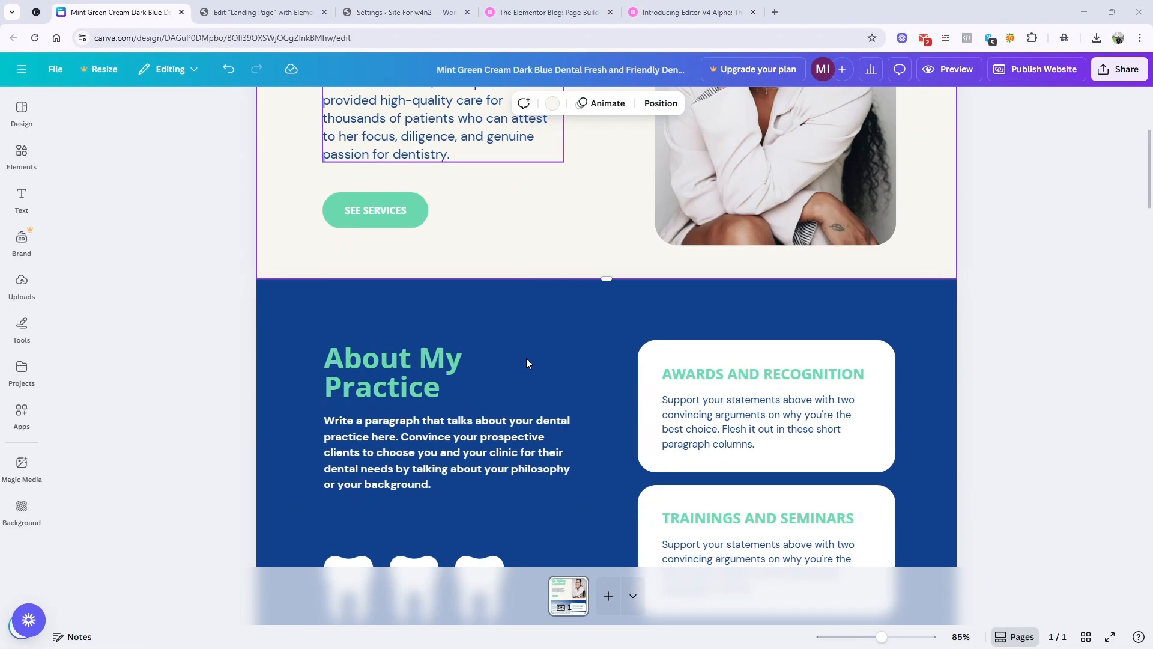
scroll(526, 360, "up", 4)
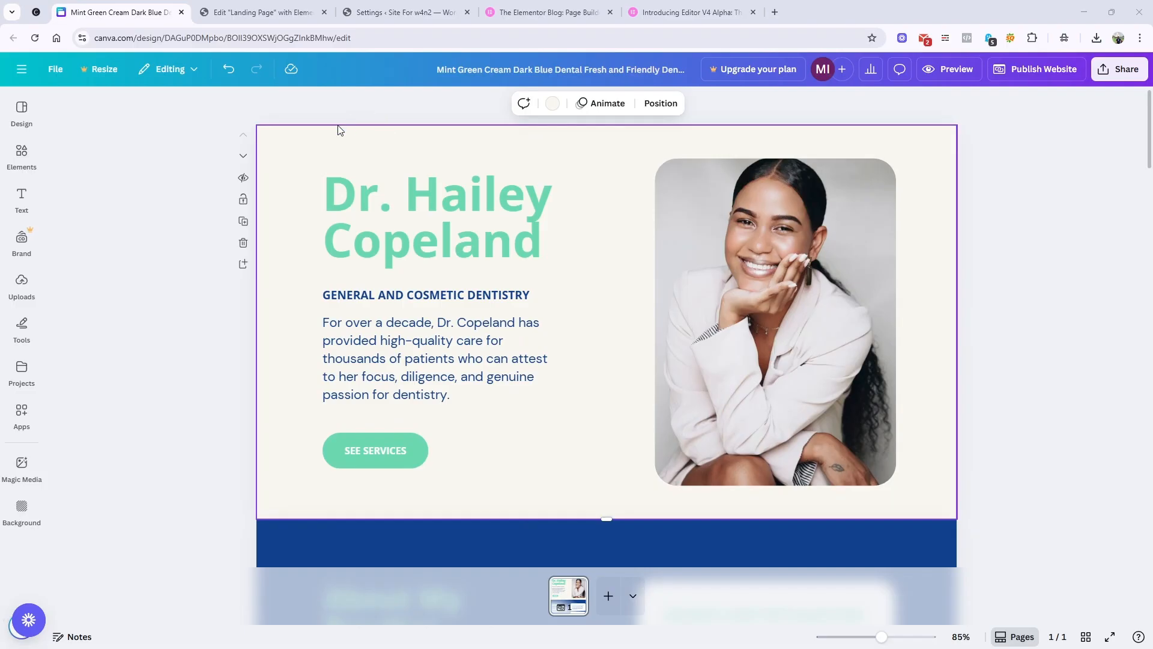
left_click(278, 17)
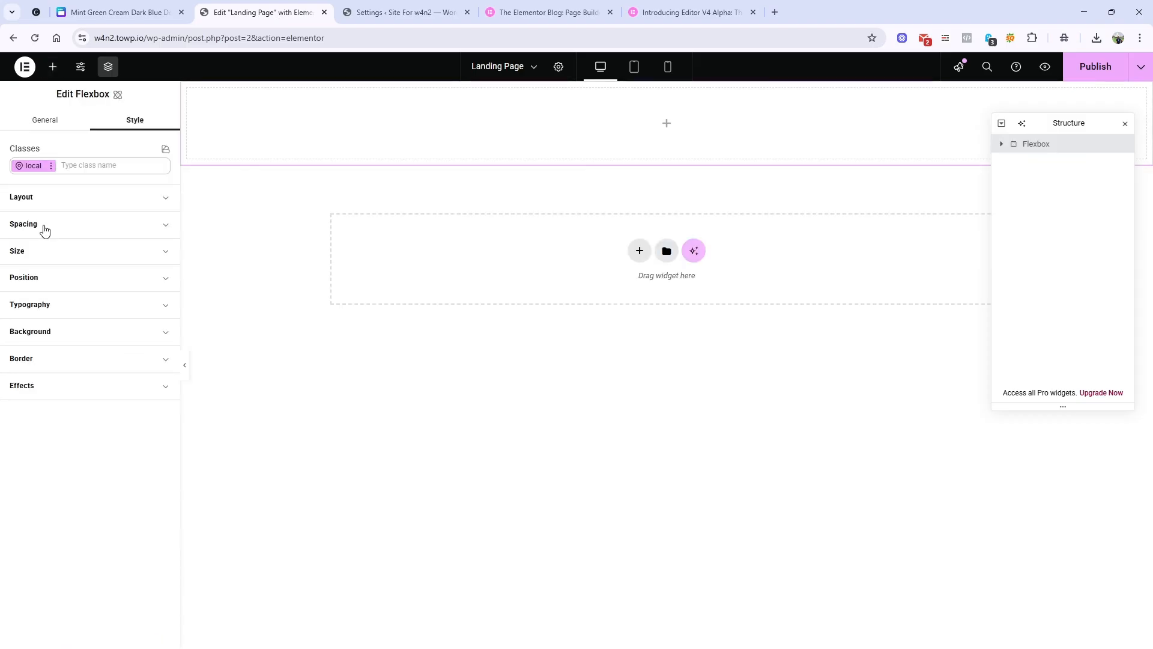
Examine the remaining sections of the Canva dental design, from services and care blocks to patient feedback and the footer.
left_click(134, 12)
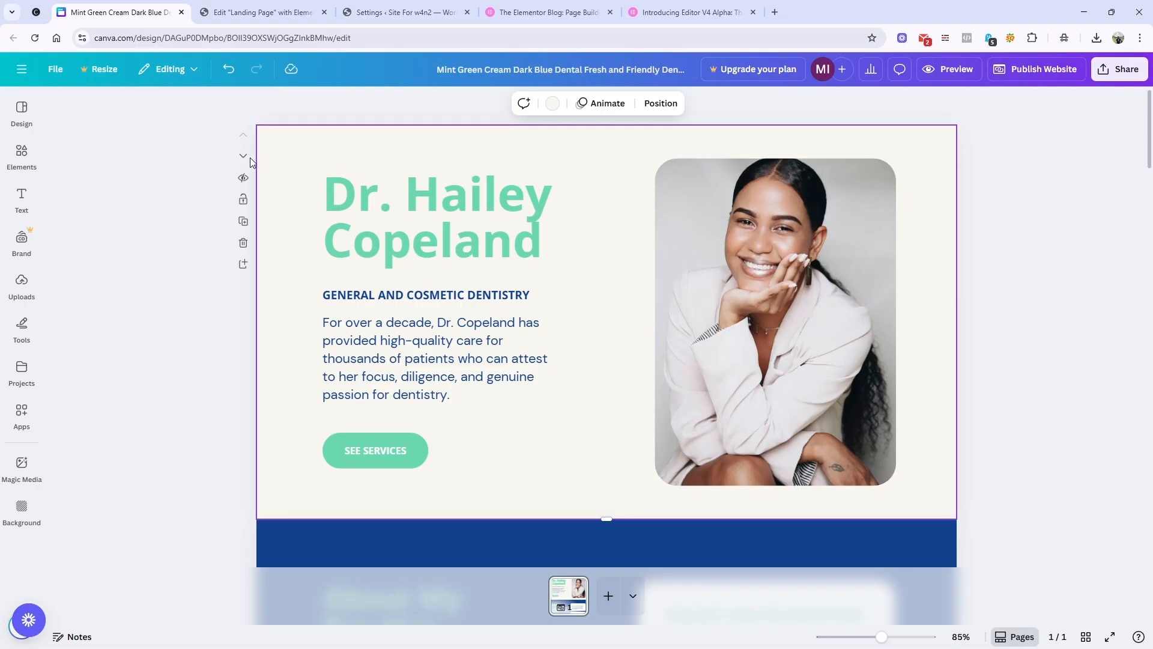
scroll(486, 330, "down", 3)
scroll(486, 334, "down", 10)
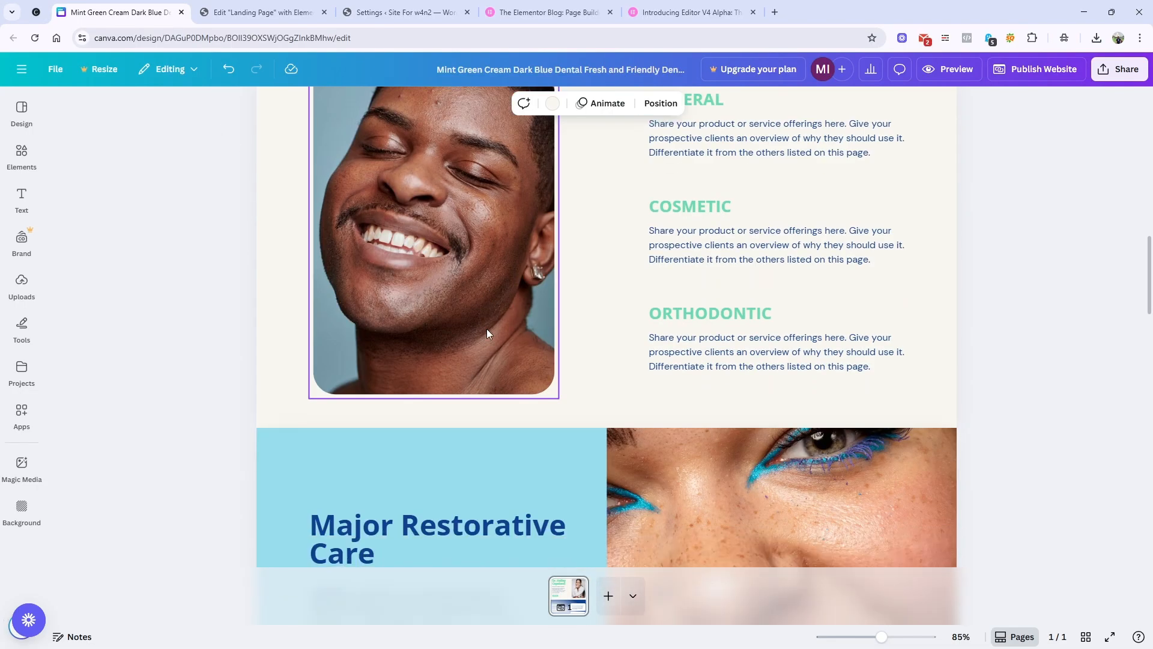
scroll(487, 329, "down", 10)
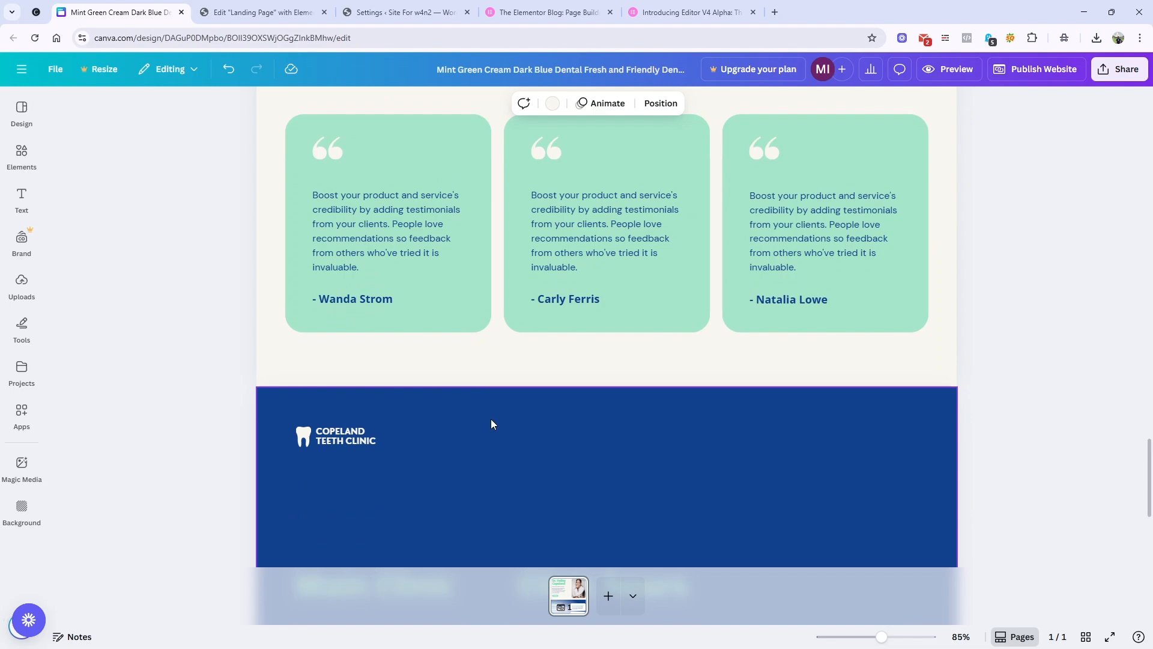
scroll(491, 420, "up", 5)
scroll(394, 359, "up", 4)
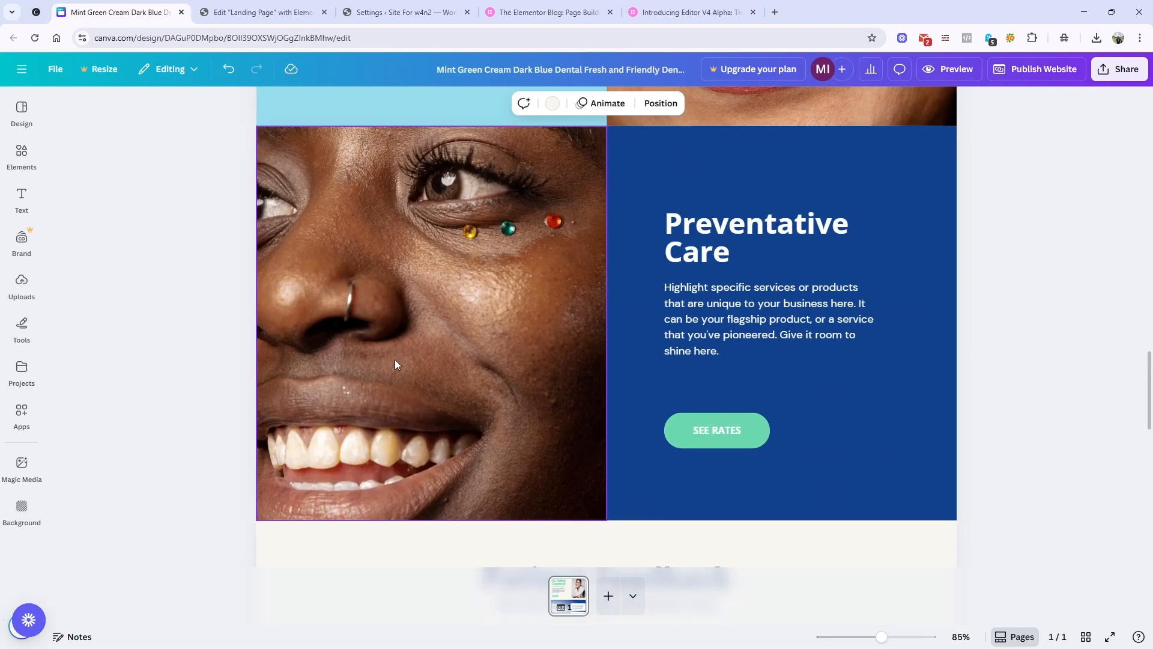
scroll(420, 348, "down", 5)
scroll(505, 324, "down", 5)
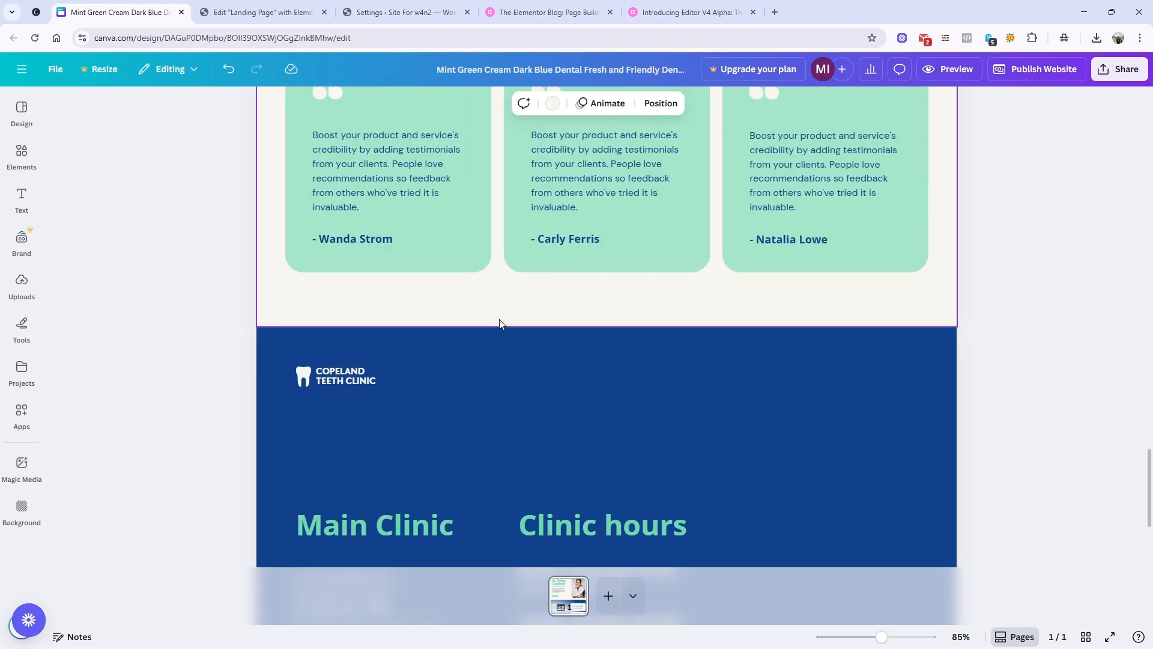
scroll(511, 298, "up", 7)
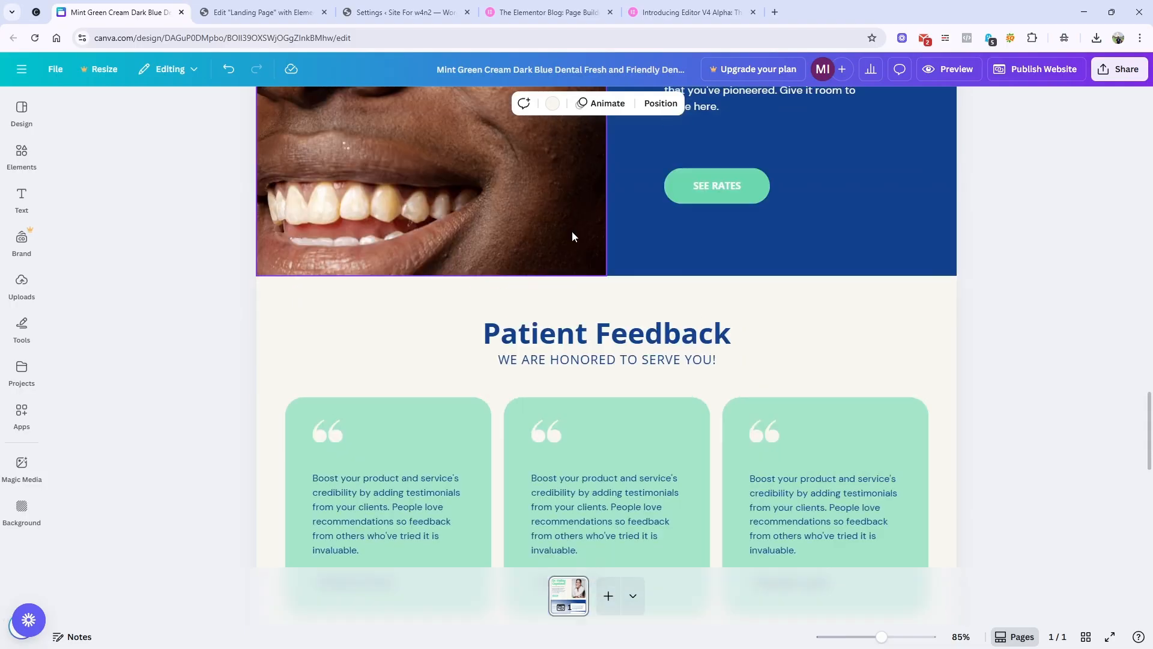
Review the Canva dental design's sections again, from the hero and practice blocks down to the patient feedback and footer.
scroll(564, 410, "up", 20)
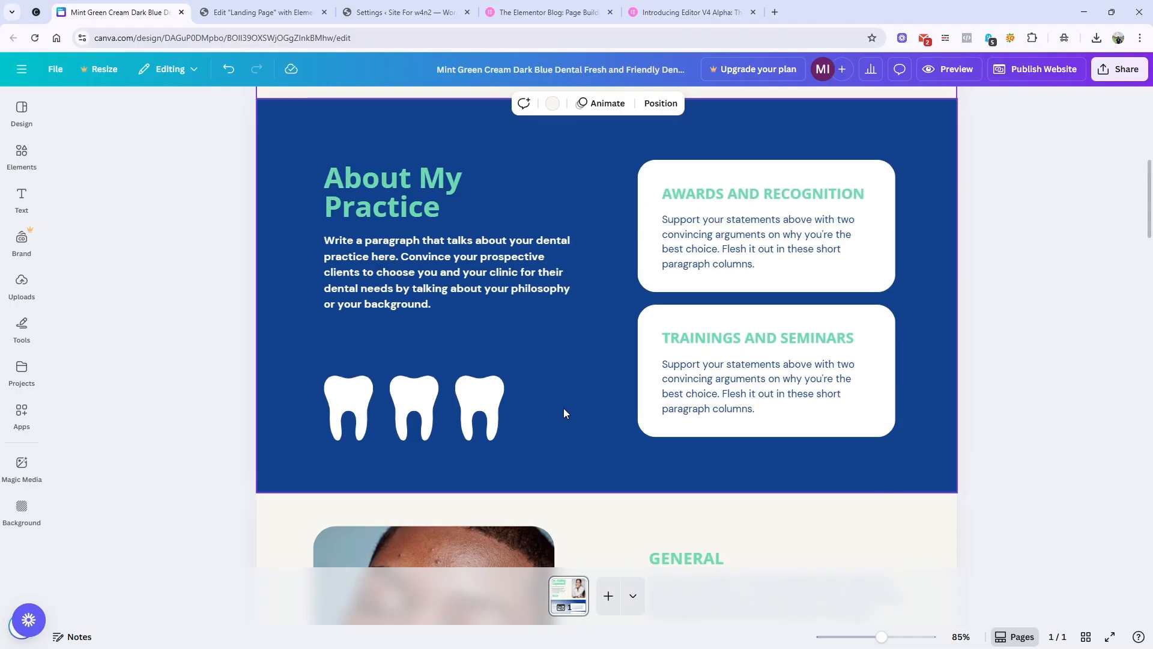
scroll(520, 427, "up", 4)
scroll(520, 426, "down", 7)
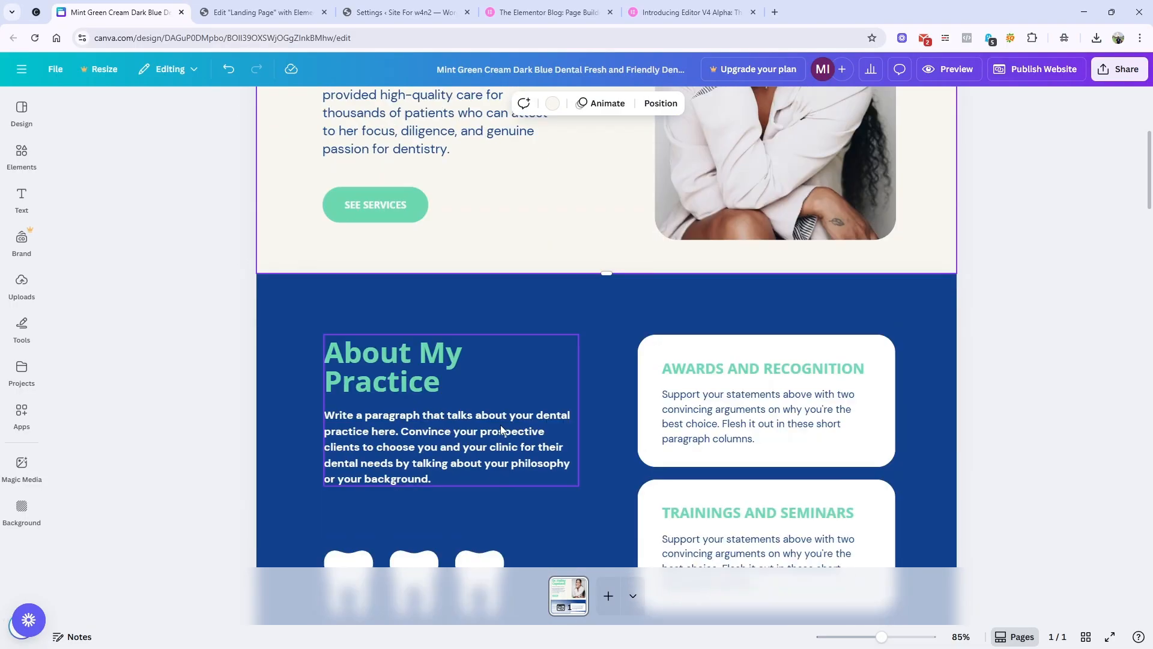
scroll(501, 427, "down", 20)
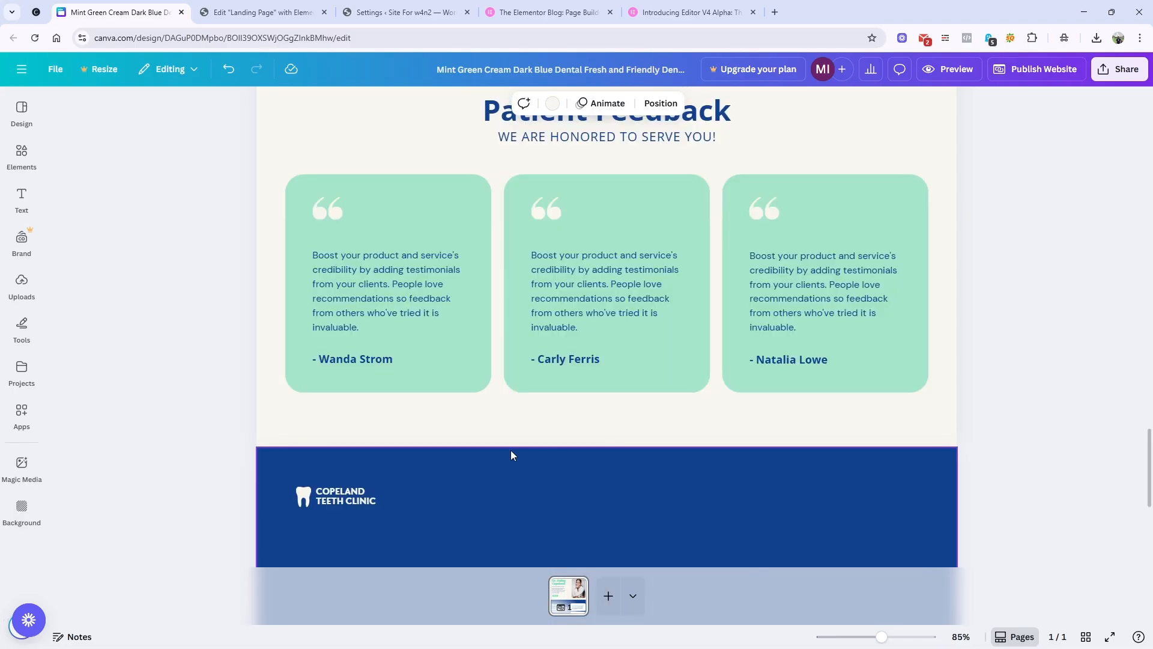
scroll(511, 449, "up", 6)
scroll(509, 447, "up", 10)
Switch to the Landing Page in the Elementor editor and create a class named section-primary on the Flexbox.
left_click(297, 11)
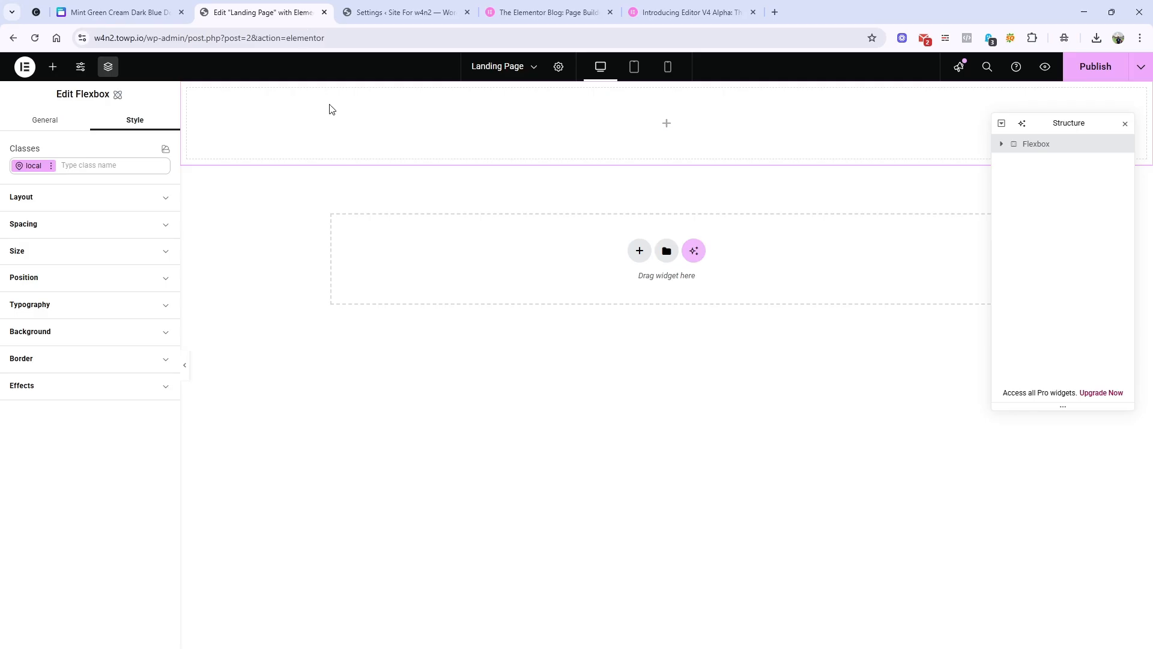
left_click(105, 164)
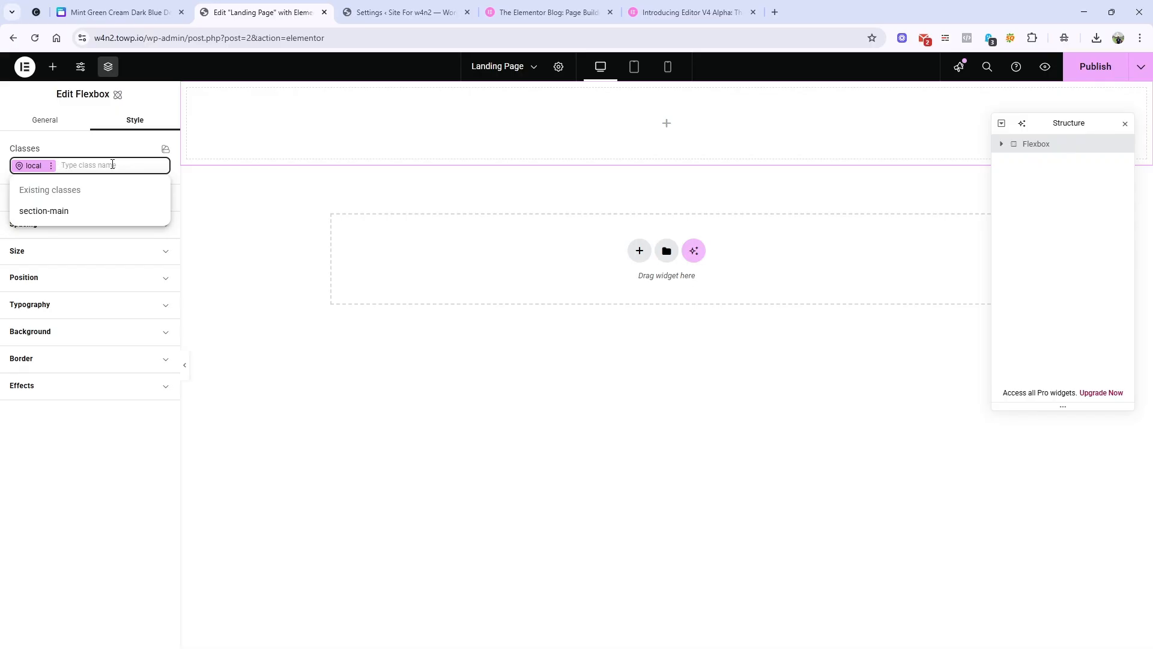
type("se")
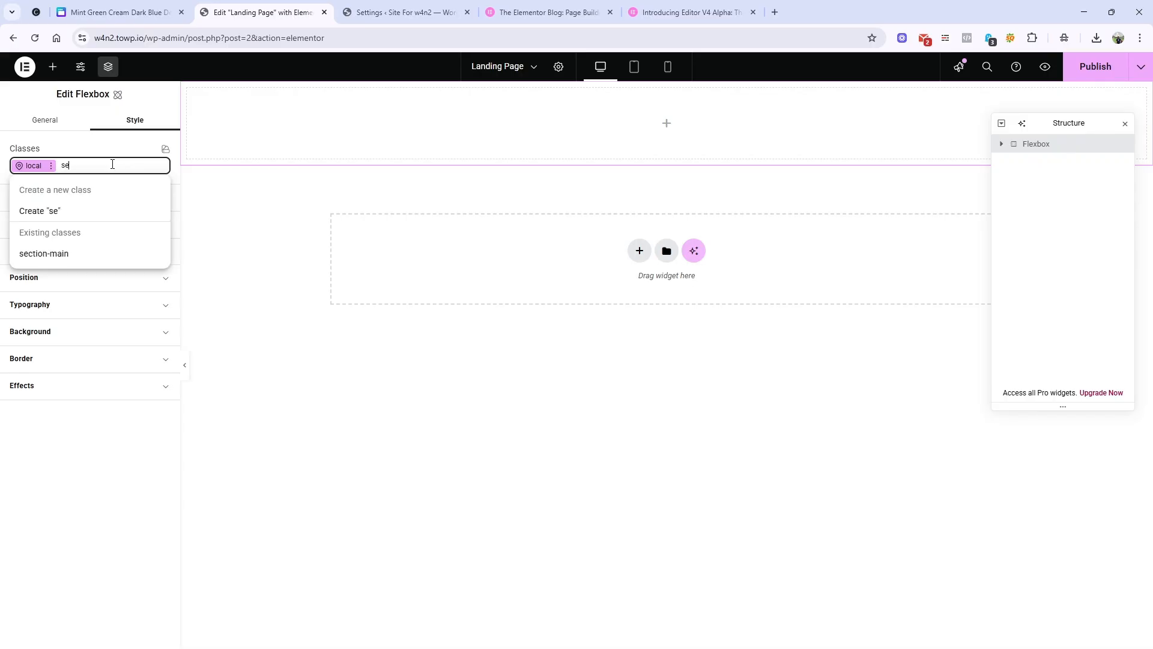
type("ction-pr")
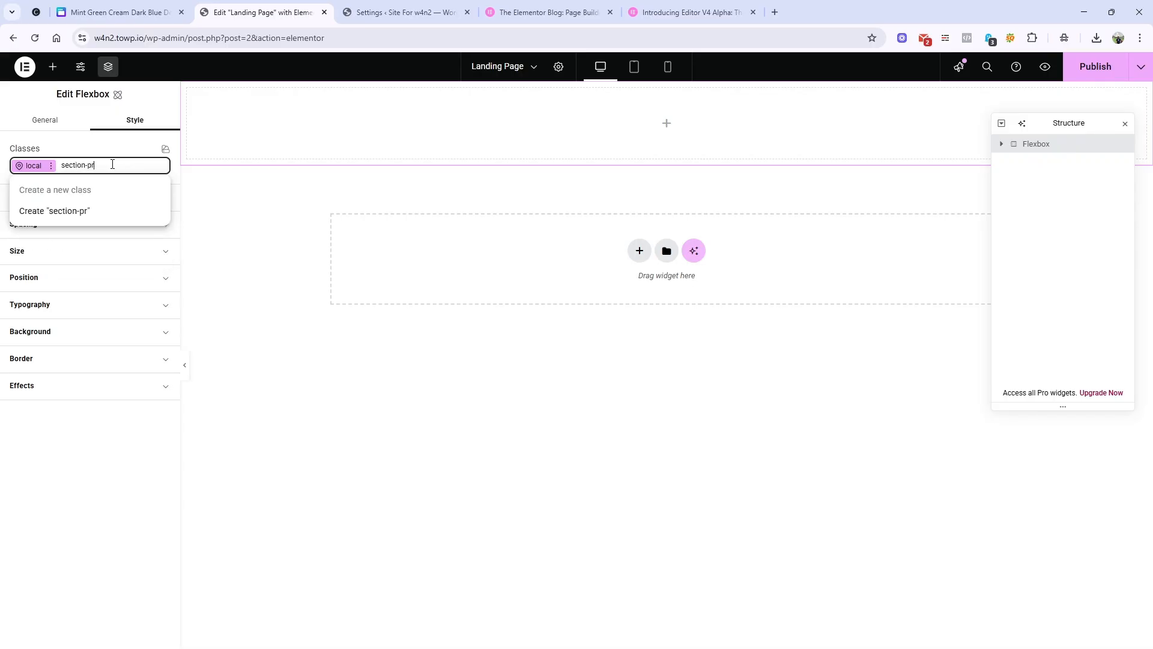
type("imary")
left_click(111, 211)
double_click(87, 165)
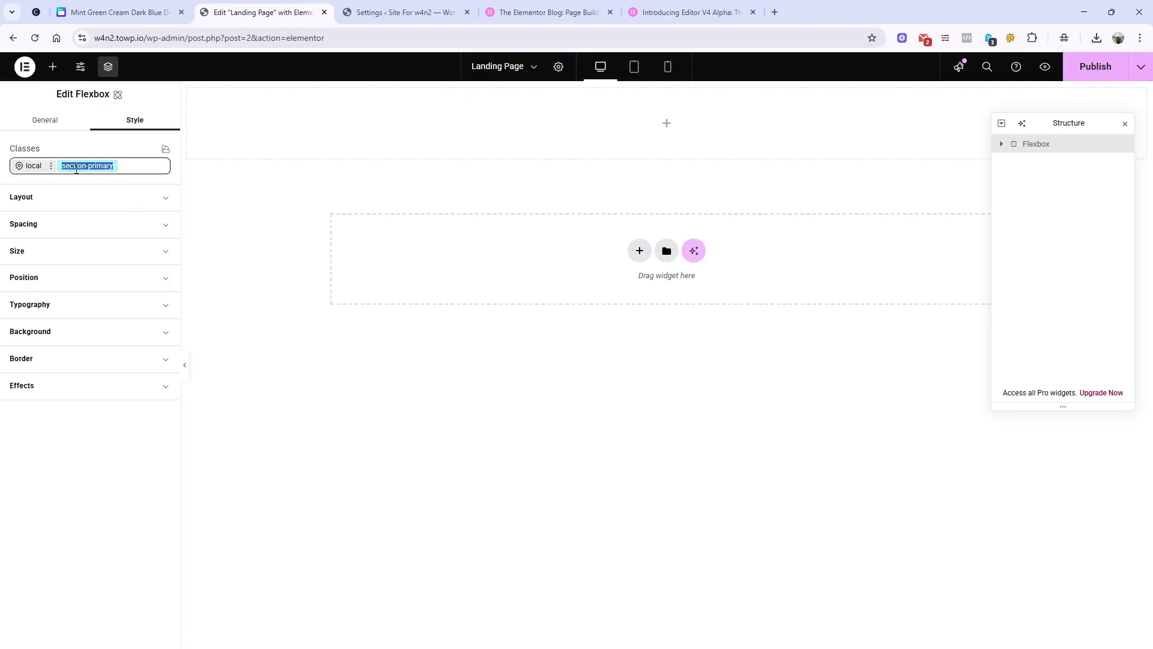
Set the section-primary class's padding to 50 px on all sides.
left_click(94, 197)
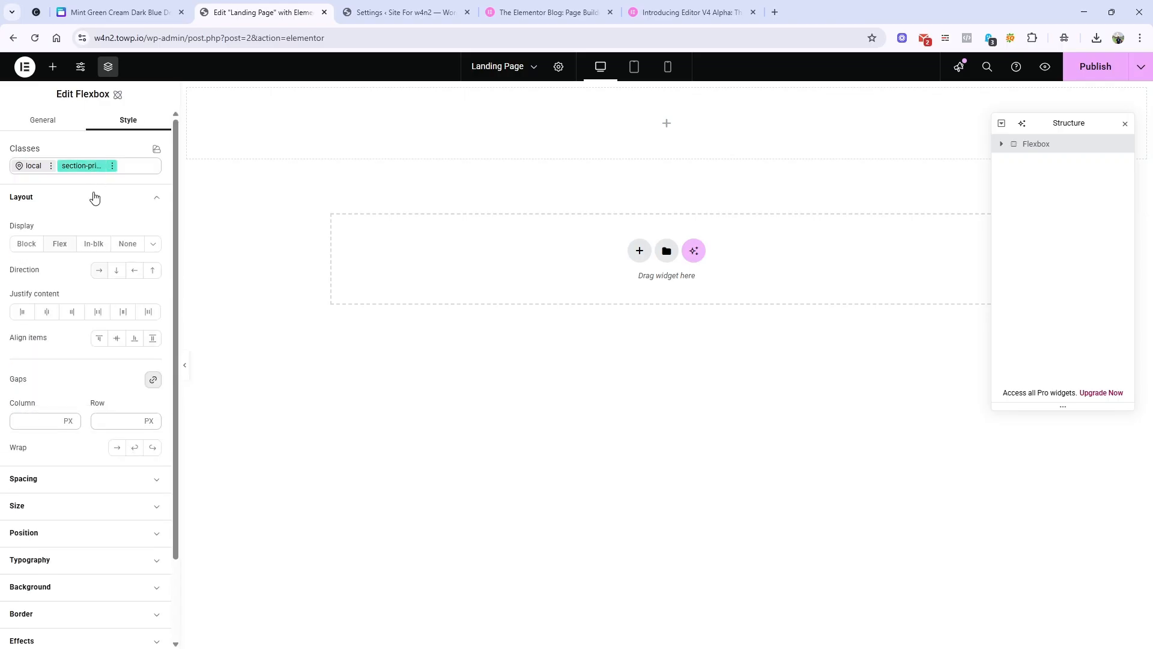
left_click(95, 197)
left_click(63, 224)
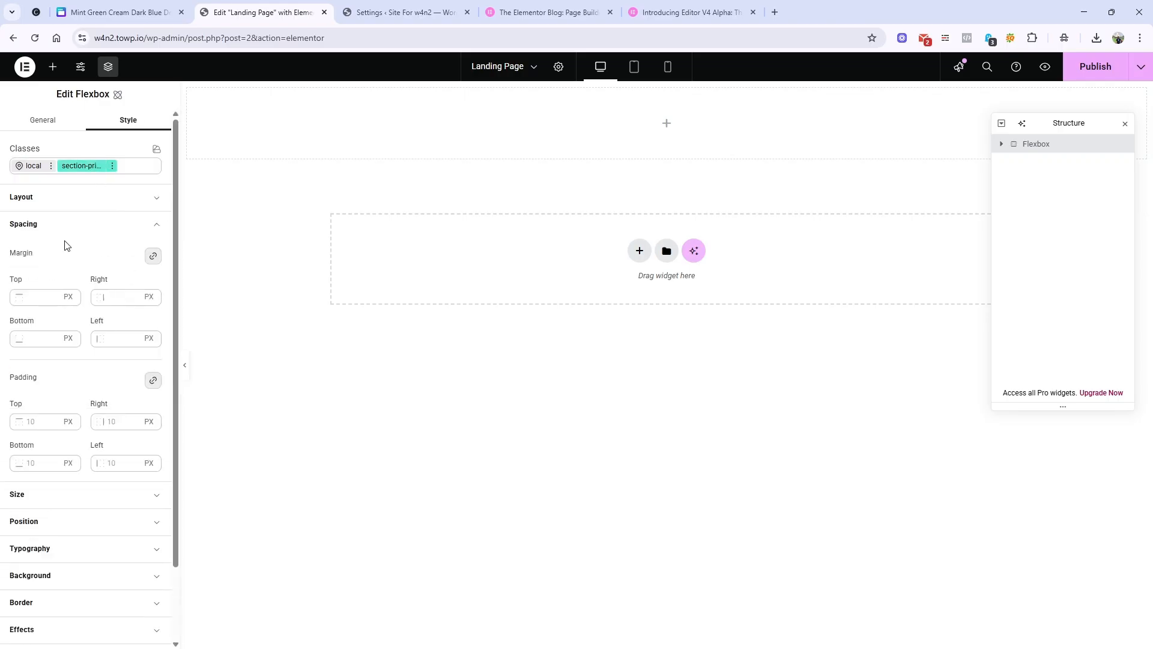
left_click(31, 420)
type("50")
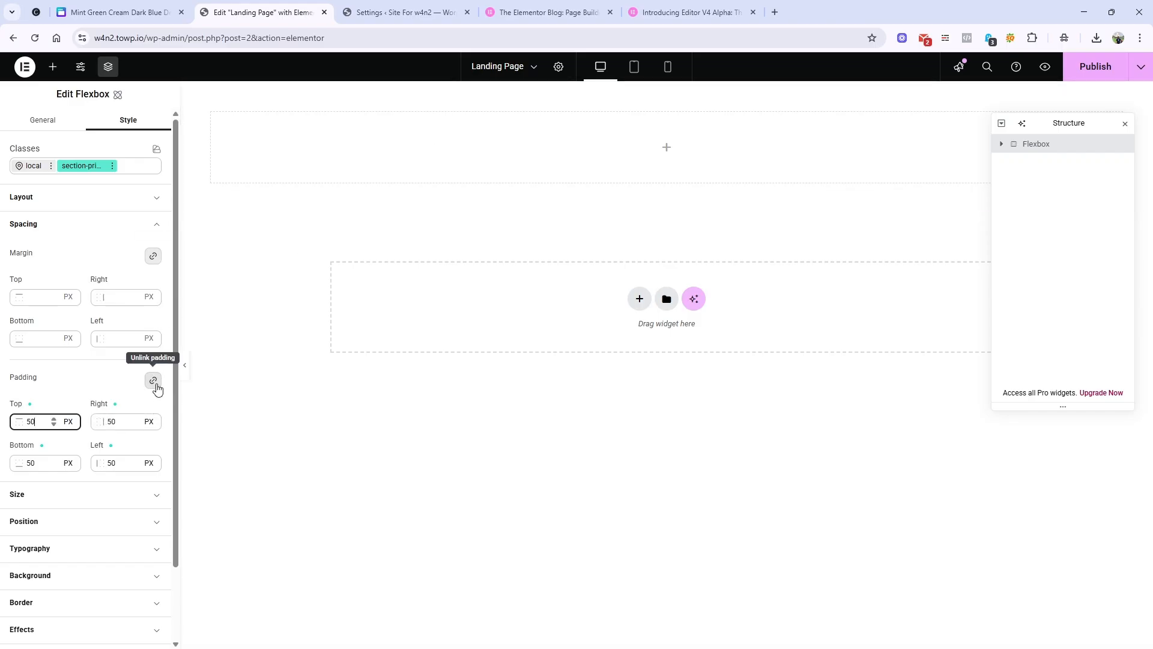
Unlink the section-primary class's padding and clear its right and left values.
left_click(154, 381)
double_click(108, 421)
key("BackSpace")
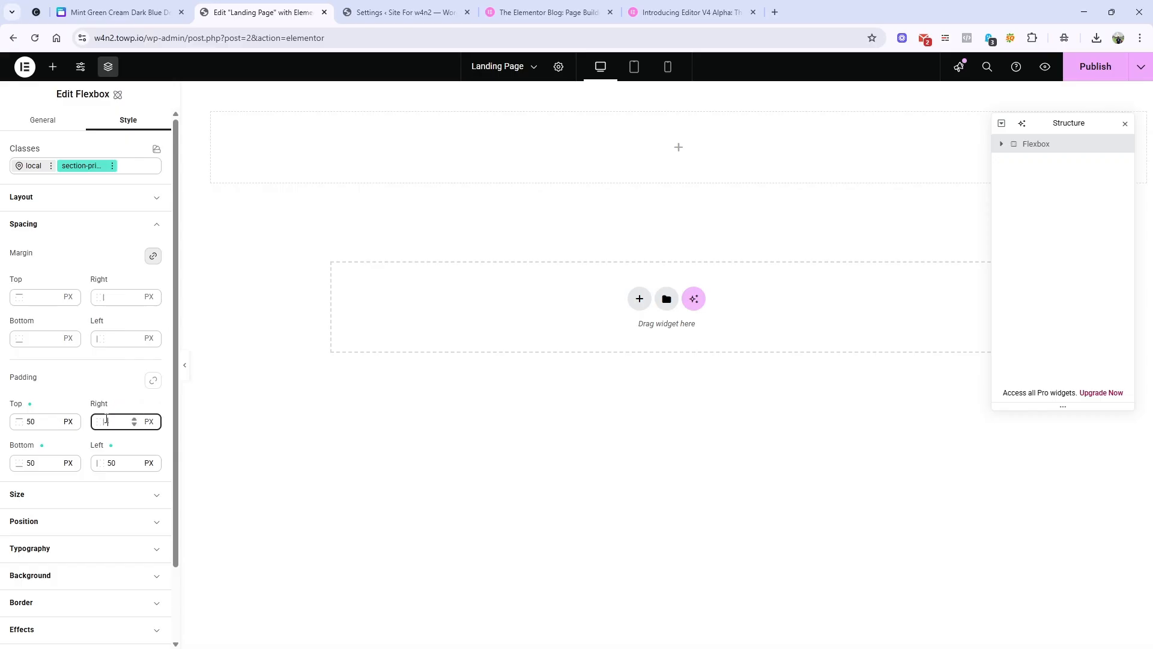
double_click(117, 466)
key("BackSpace")
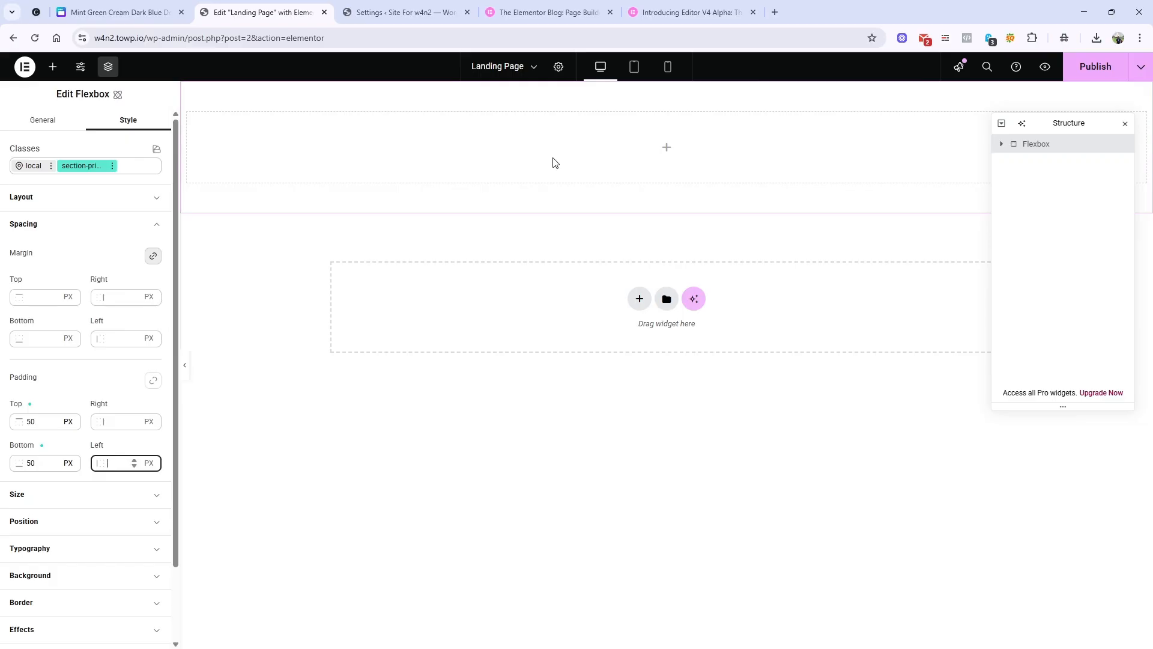
Switch to the Canva design and compare the spacing and backgrounds of its hero, About My Practice and General sections.
key("ctrl+shift+Tab")
scroll(521, 246, "up", 15)
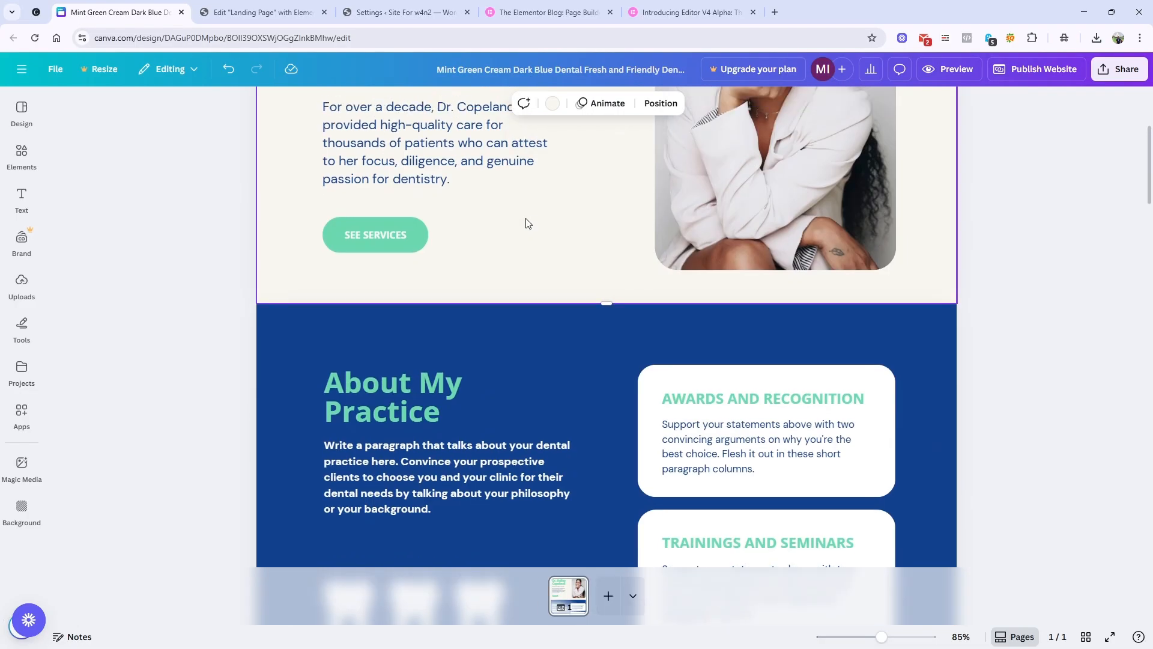
scroll(373, 197, "down", 7)
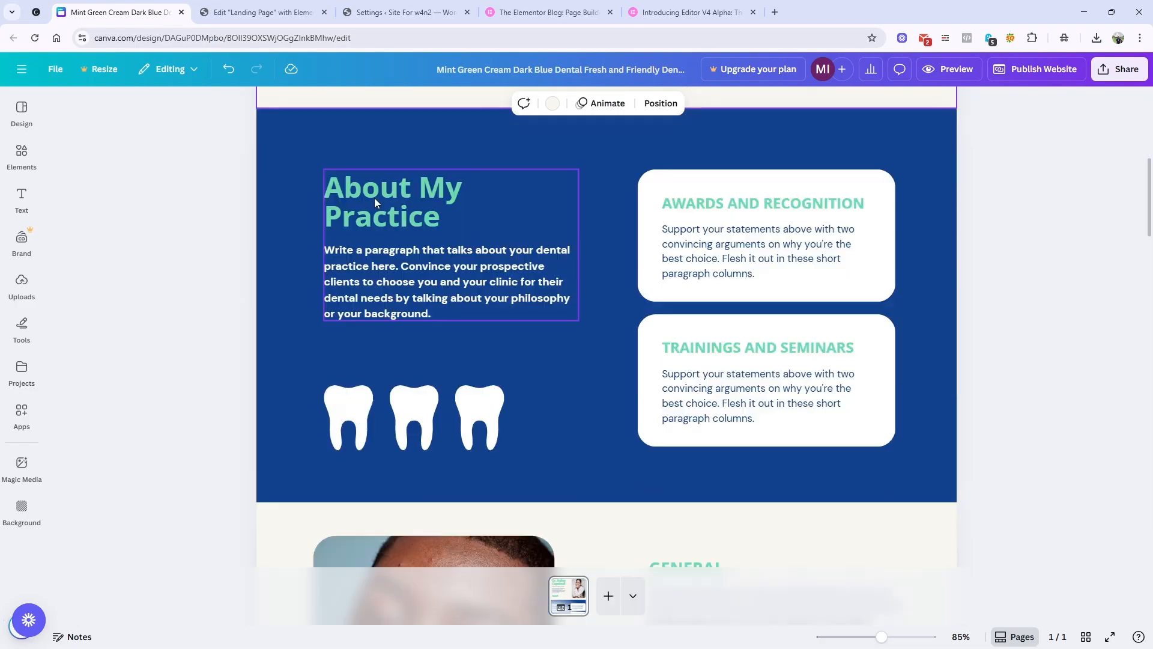
scroll(373, 197, "up", 6)
scroll(374, 197, "down", 10)
scroll(373, 197, "up", 6)
scroll(374, 197, "down", 10)
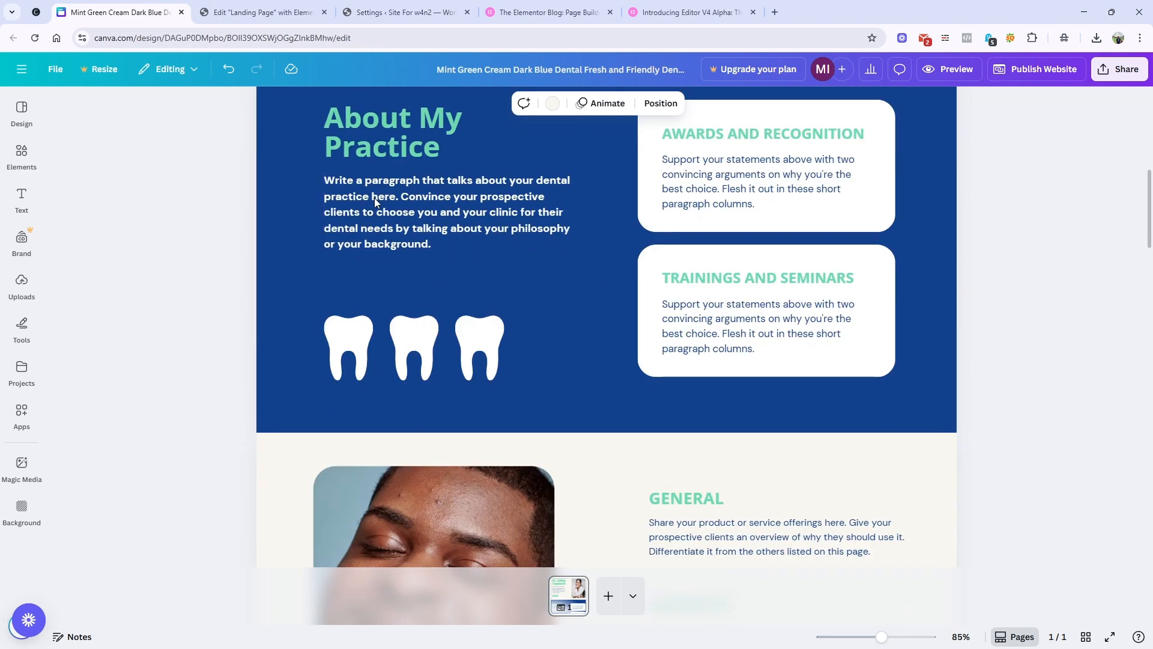
scroll(368, 197, "up", 11)
Return to the Landing Page editor, make the Flexbox's local class active instead of section-primary, and open its background settings.
left_click(227, 5)
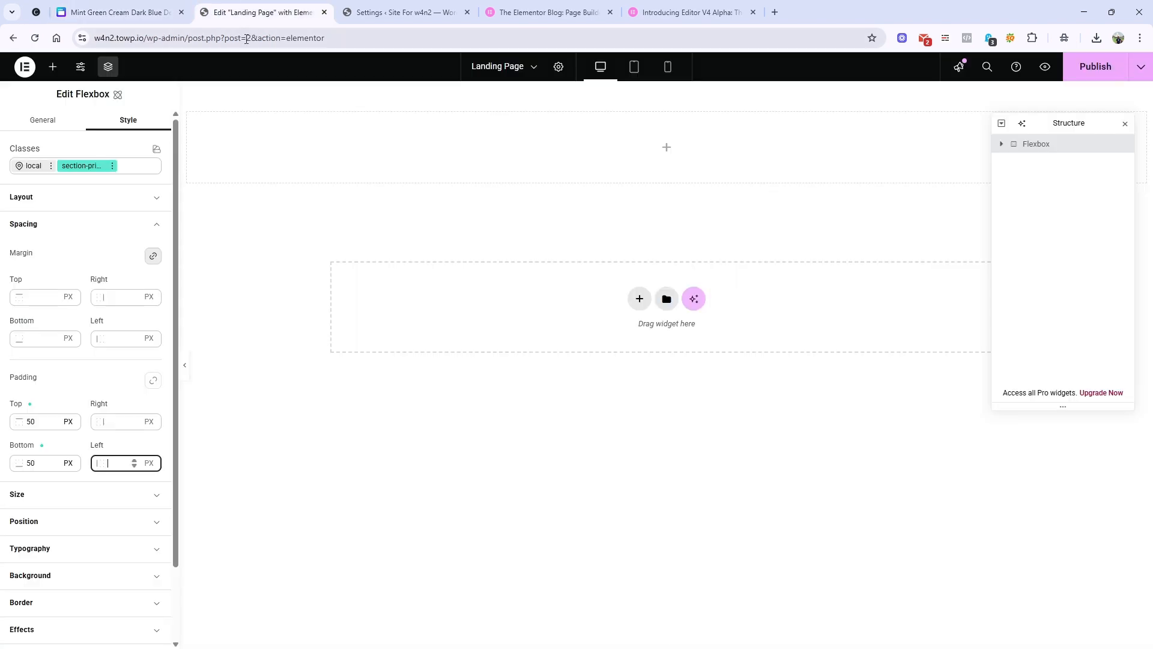
left_click(36, 170)
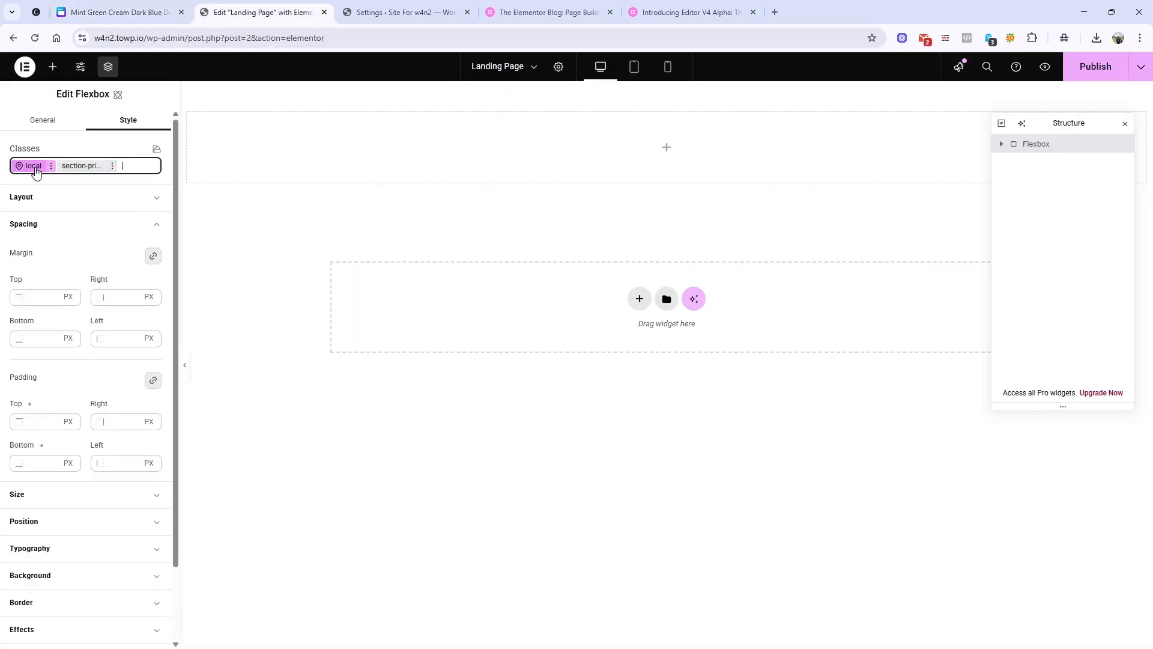
left_click(150, 224)
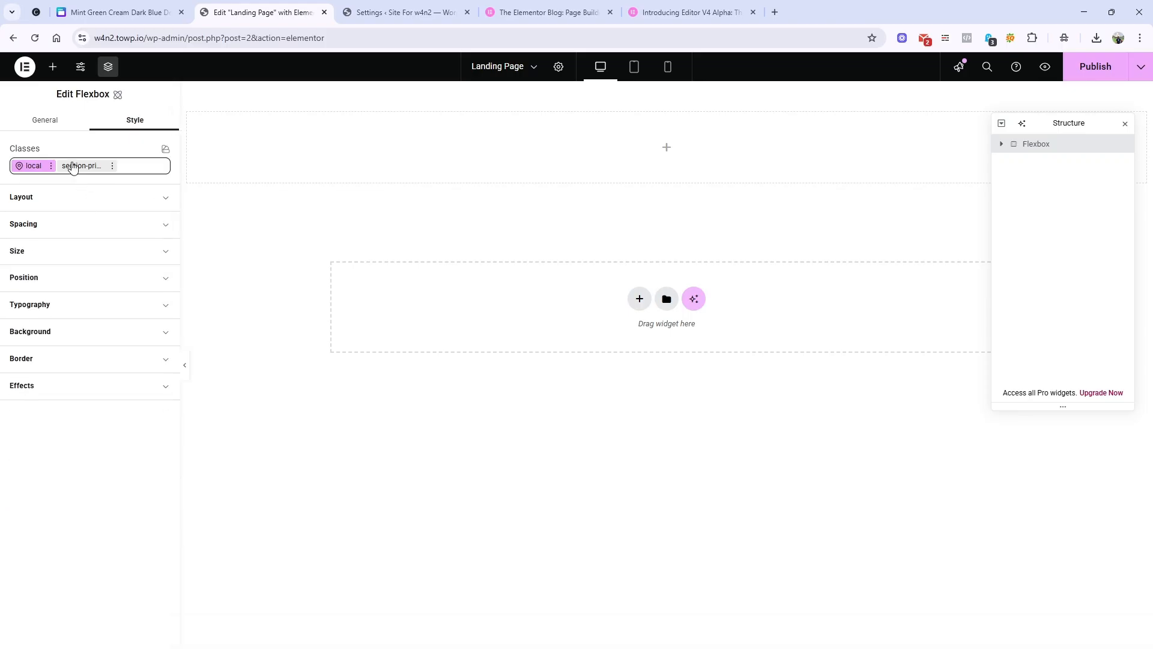
left_click(81, 165)
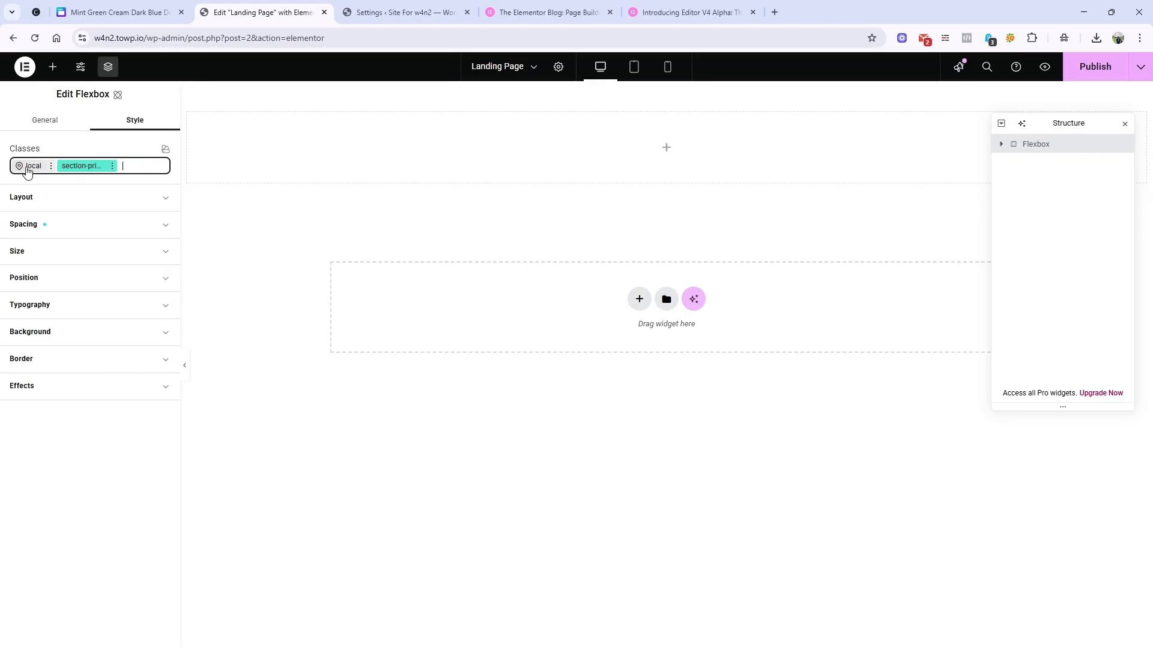
left_click(28, 167)
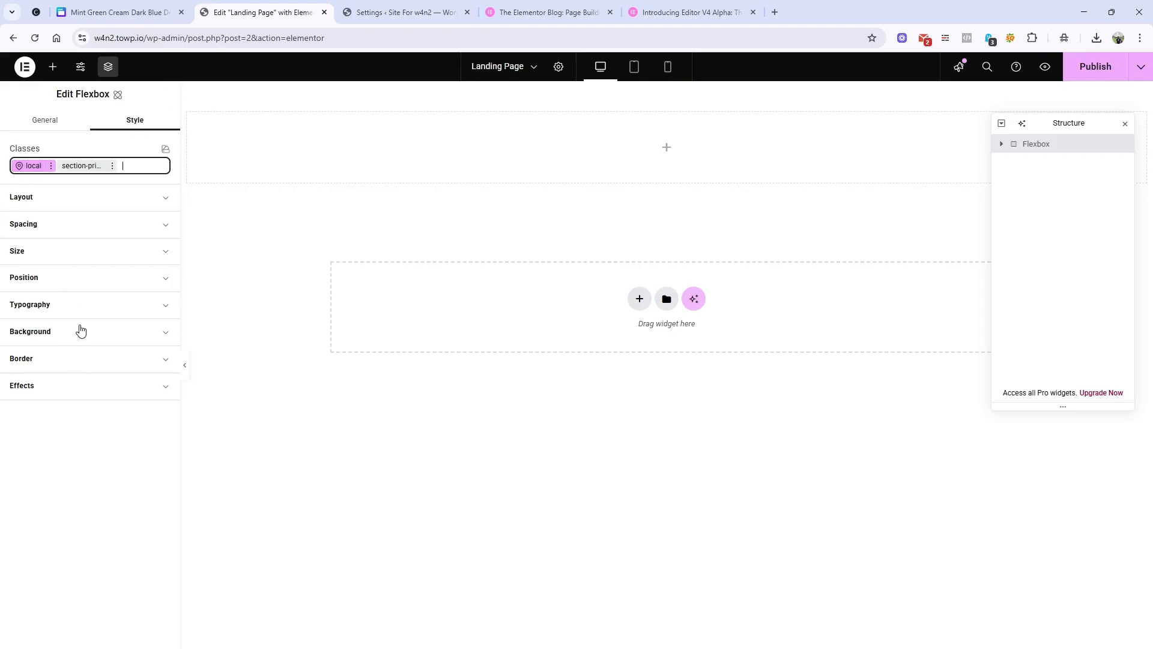
left_click(86, 339)
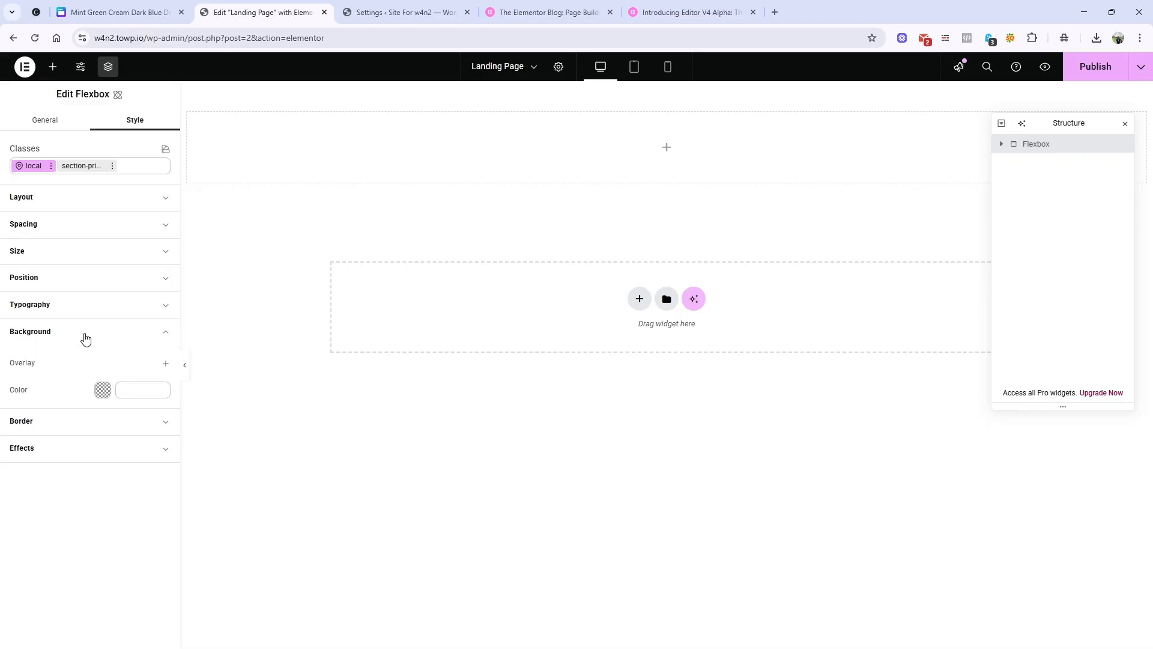
Try a pale pinkish background color on the Flexbox's local class and clear it again.
left_click(103, 391)
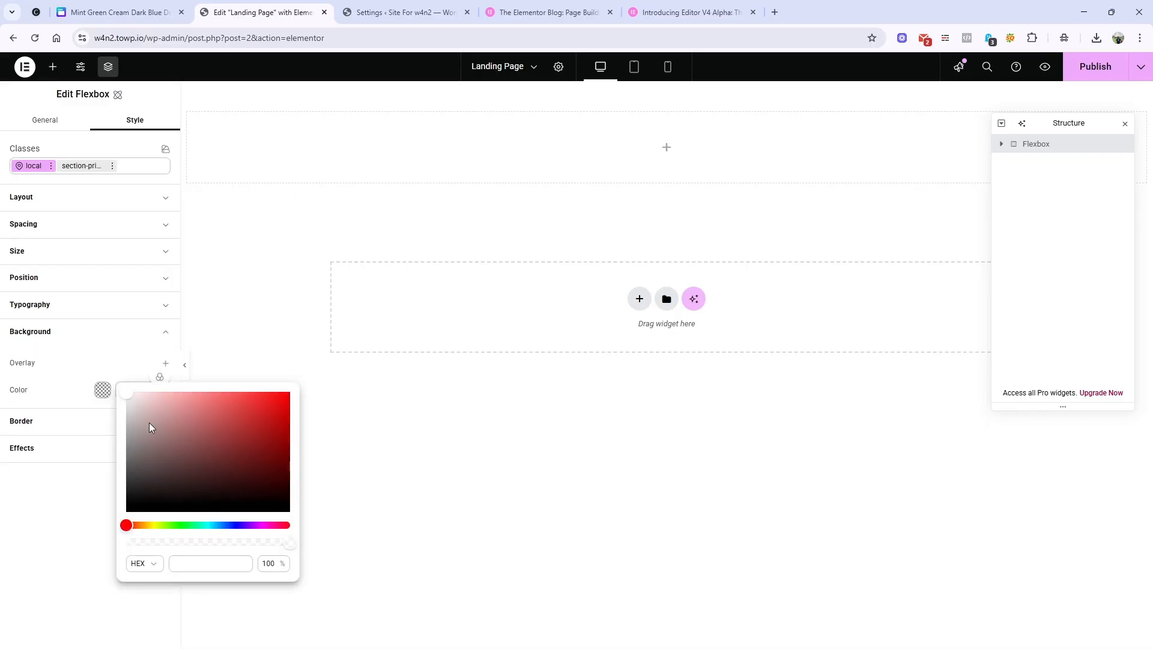
left_click_drag(149, 424, 134, 406)
left_click(65, 386)
triple_click(130, 394)
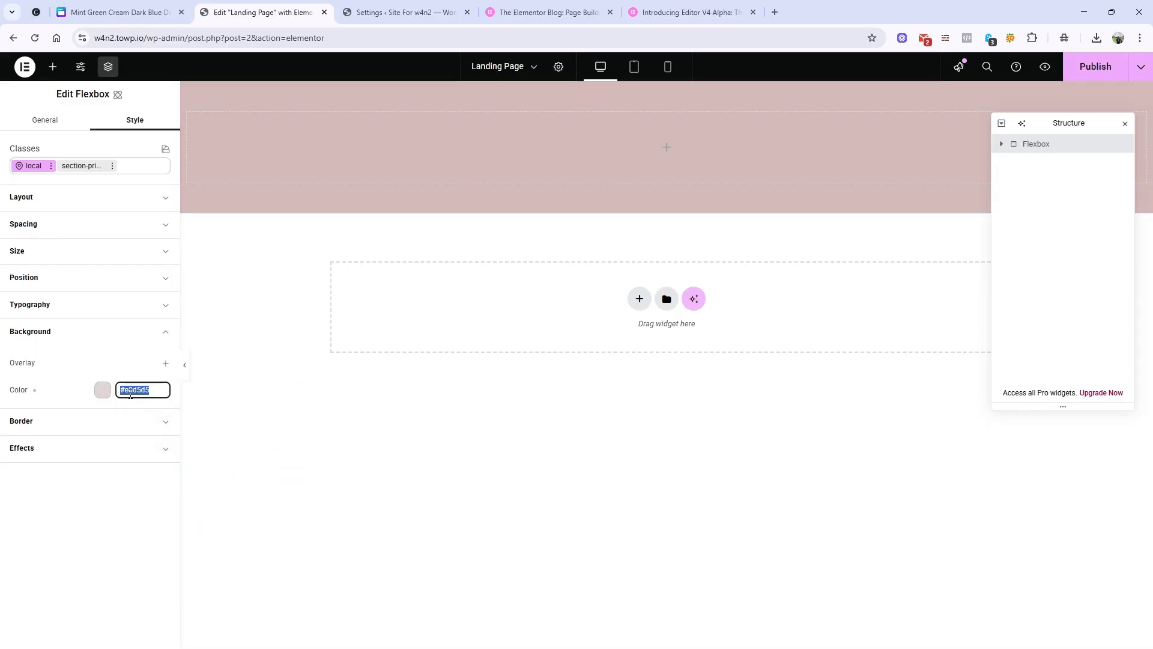
key("BackSpace")
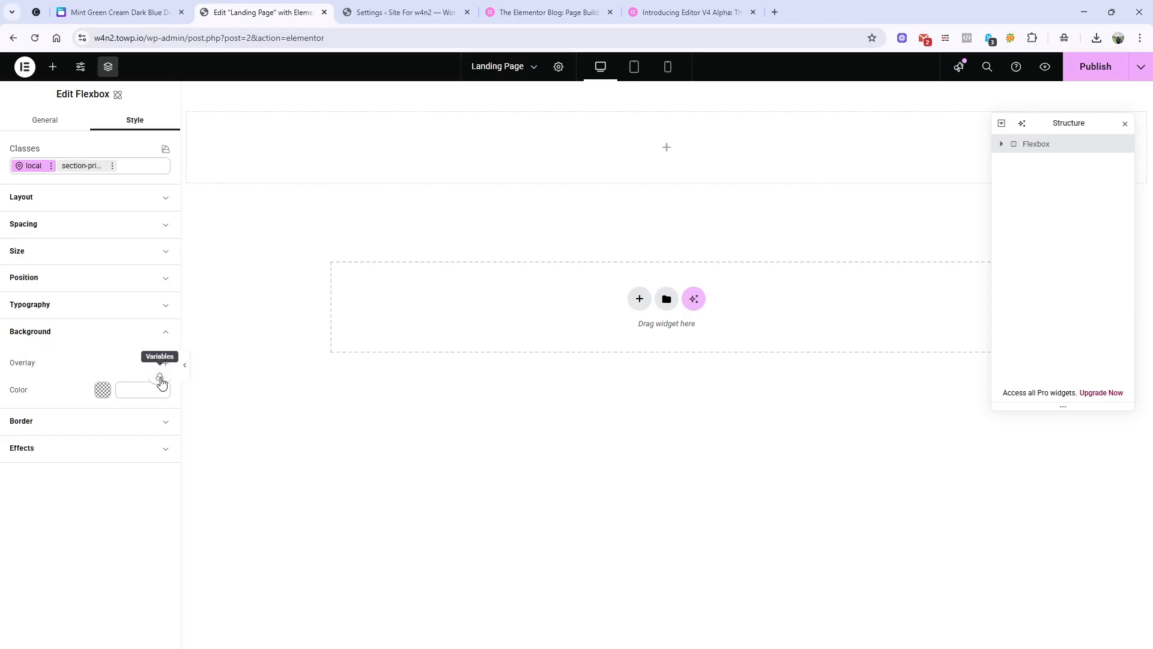
Open the background color's variables, copy the hero section's cream hex code #F9F7F0 from the Canva design, and return to the Elementor editor.
left_click(160, 378)
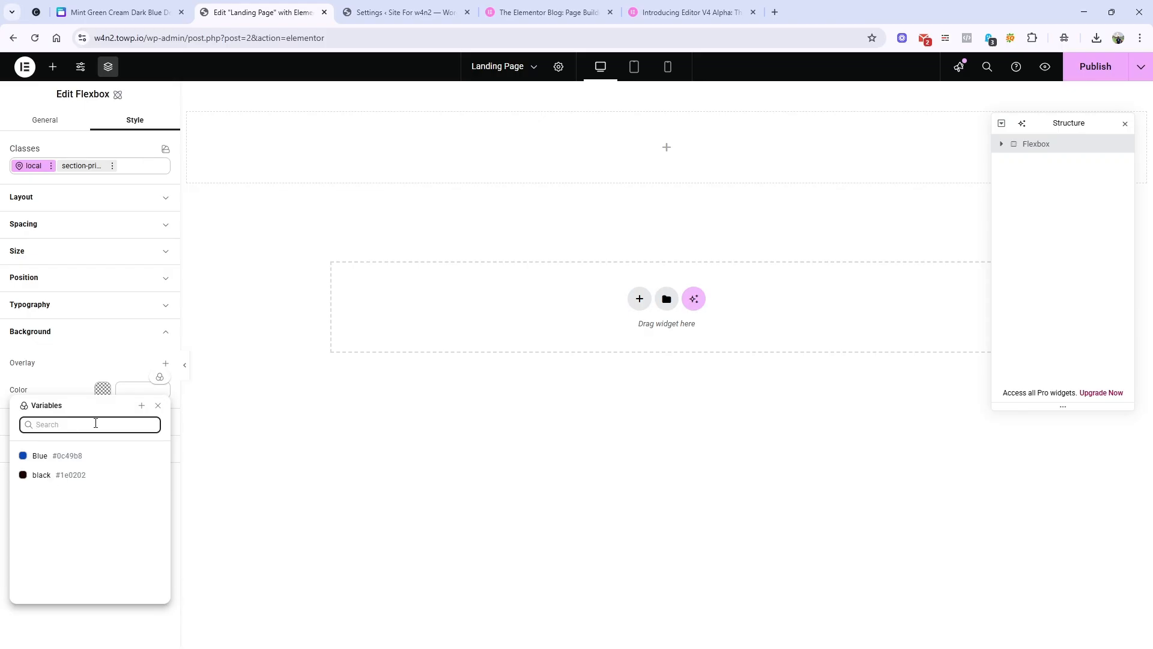
left_click(124, 12)
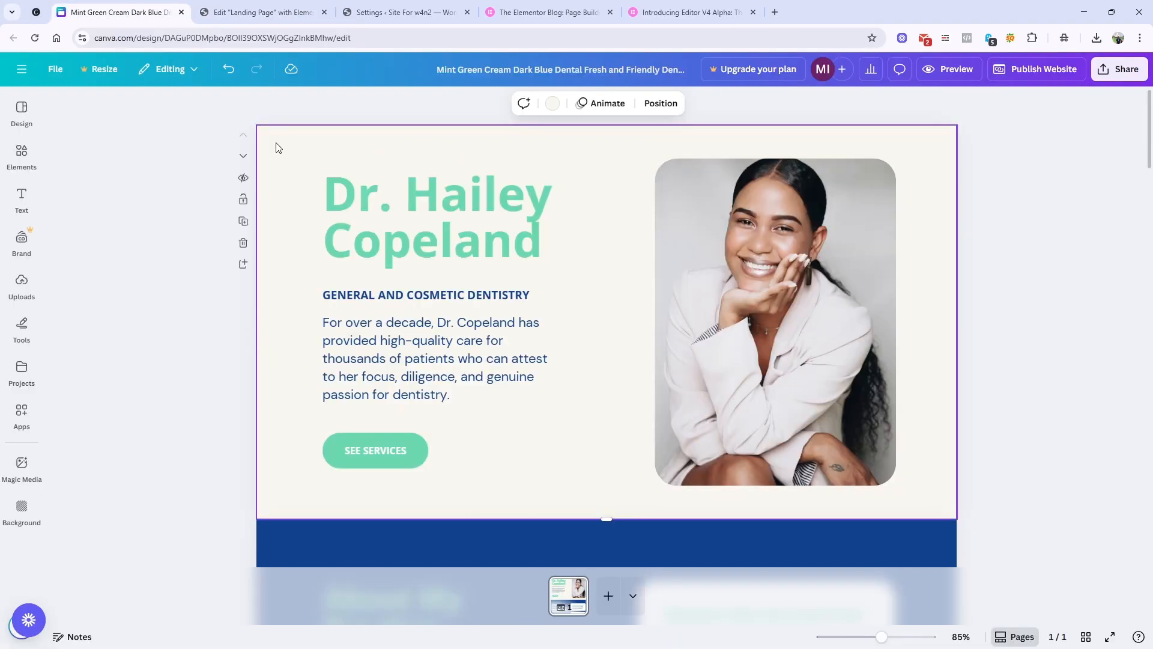
left_click(552, 103)
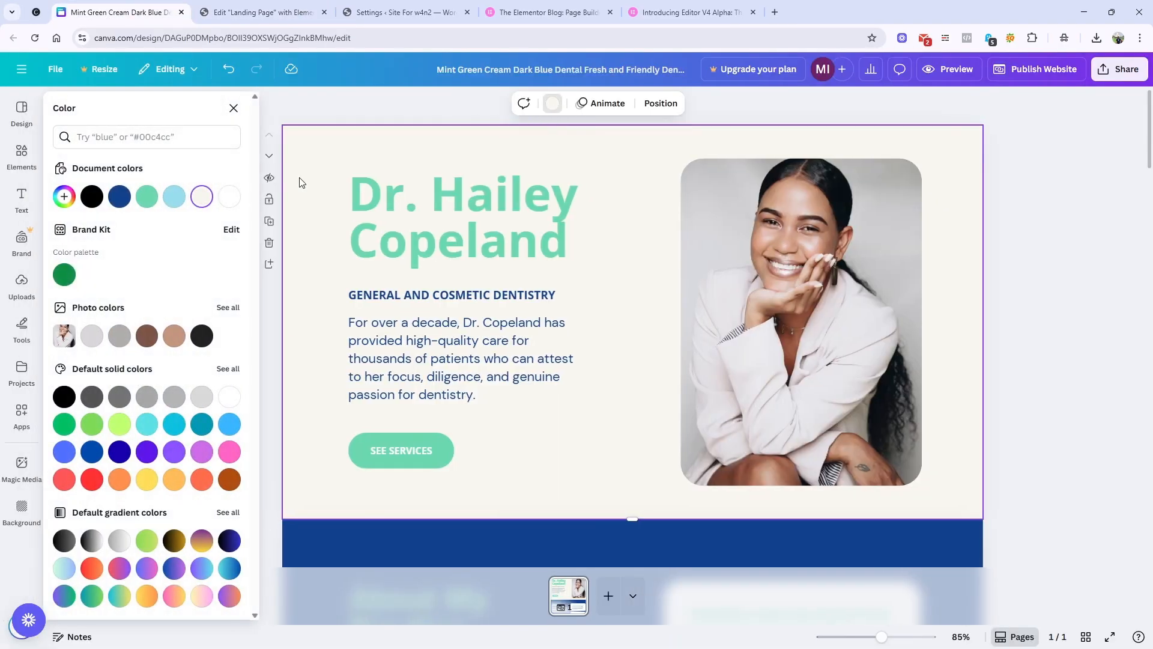
left_click(202, 199)
right_click(103, 353)
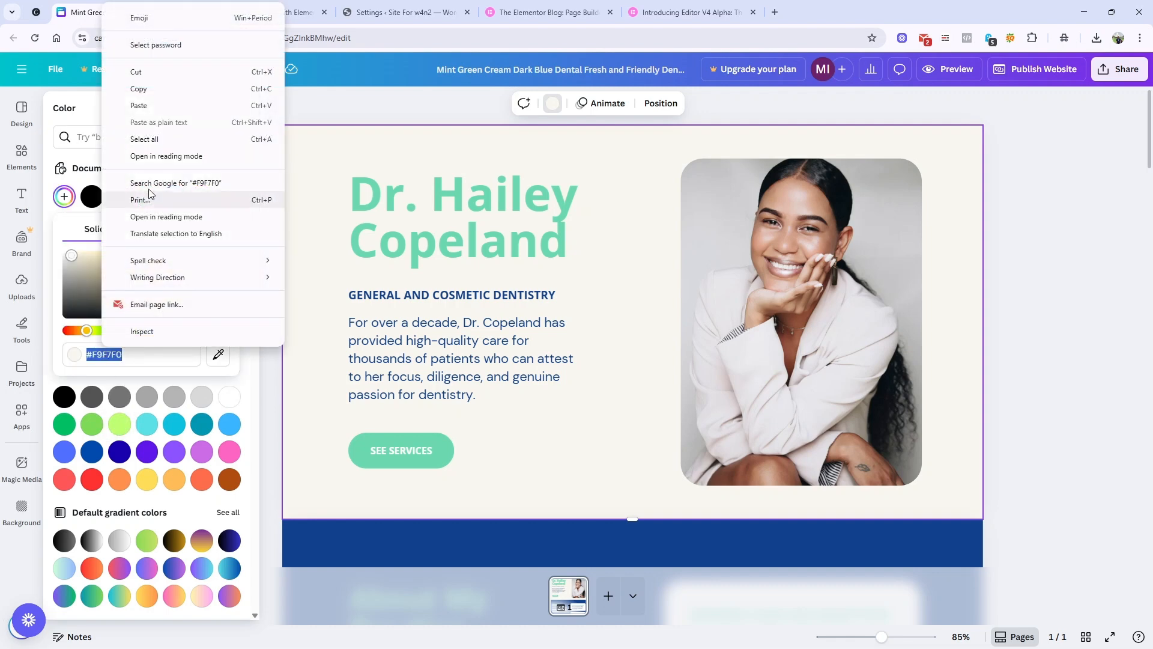
left_click(160, 95)
left_click(261, 12)
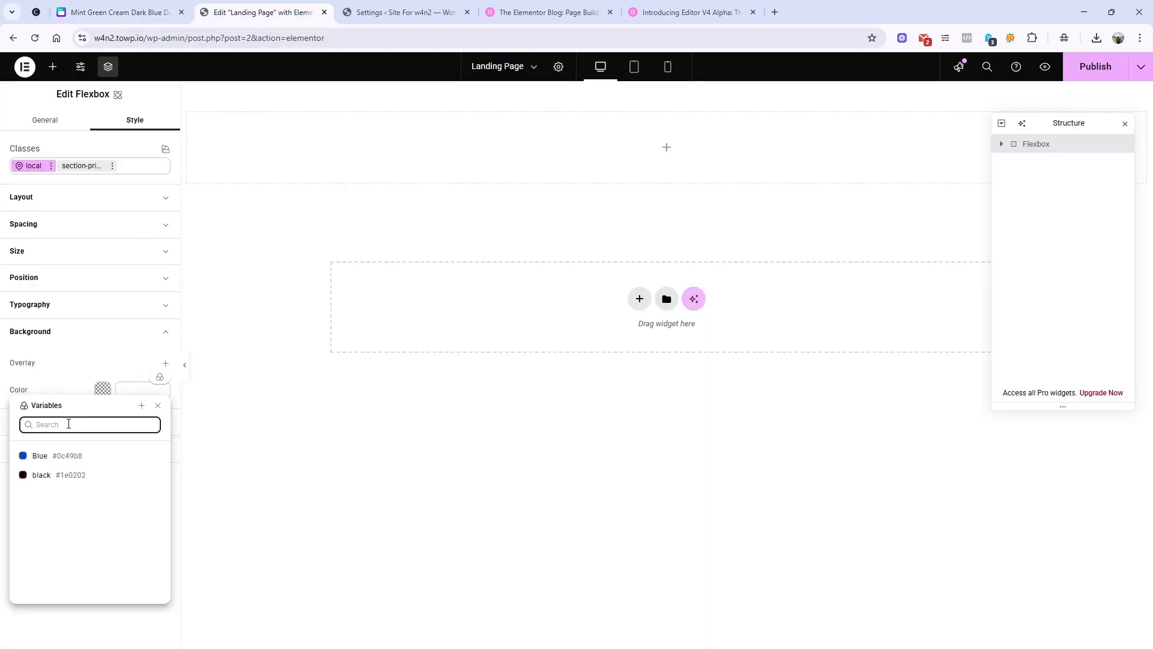
right_click(69, 427)
left_click(122, 262)
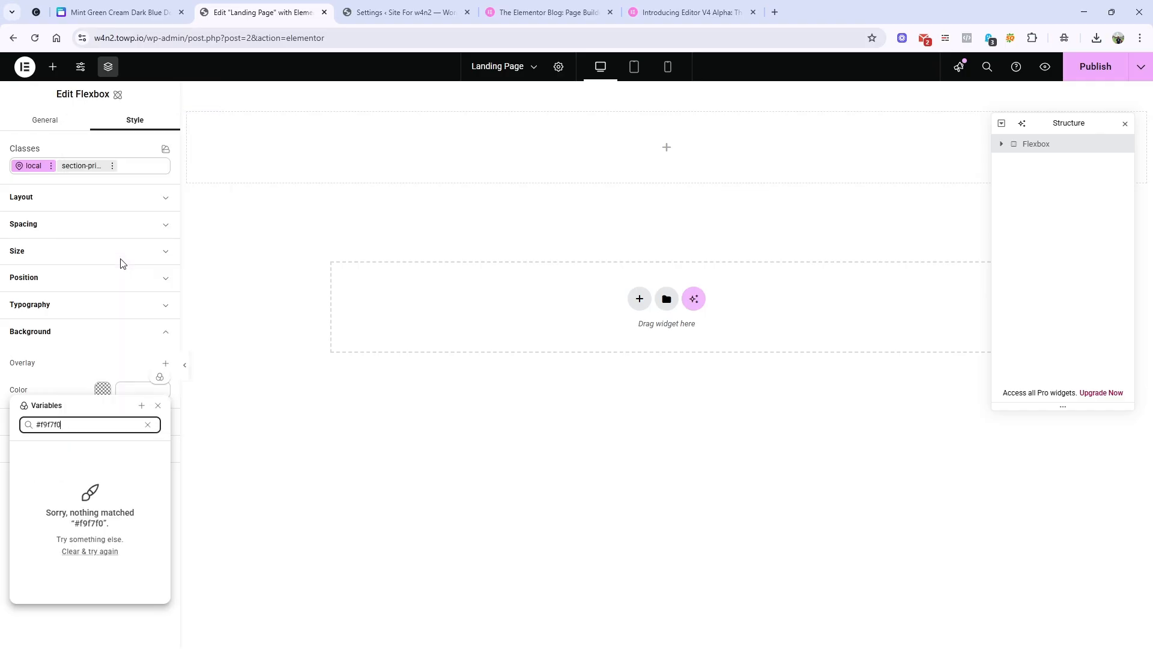
left_click(147, 425)
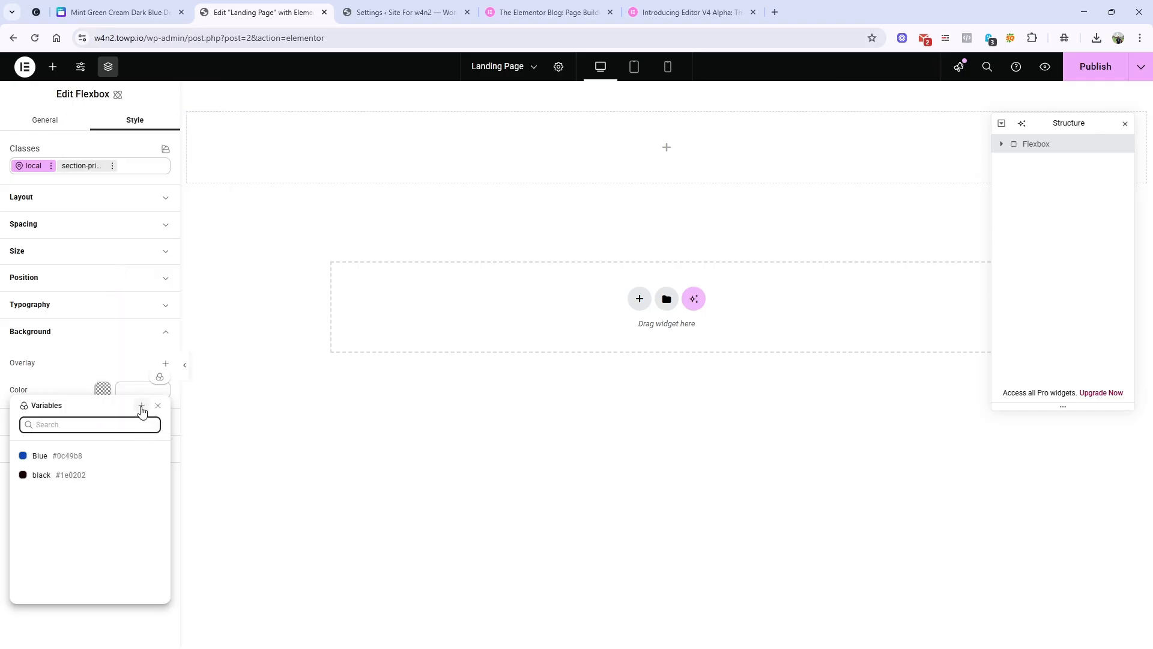
Create a color variable named light-yellow with the copied value #f9f7f0 and apply it as the Flexbox's local background color.
left_click(141, 409)
left_click(71, 489)
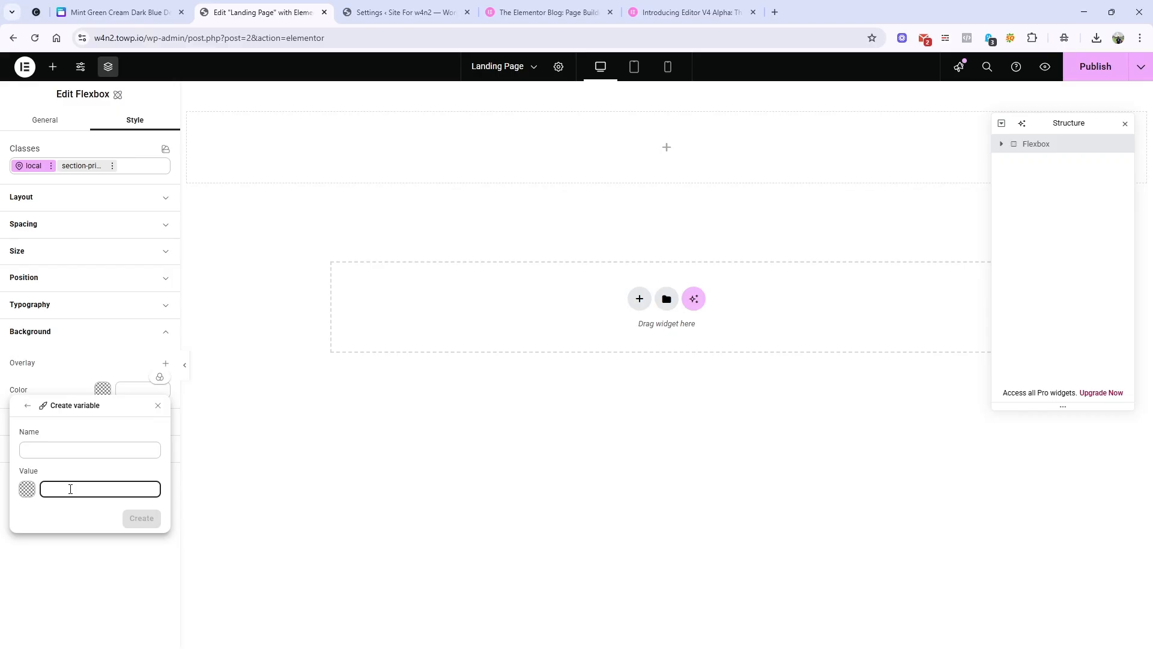
key("ctrl+v")
left_click(74, 449)
type("L")
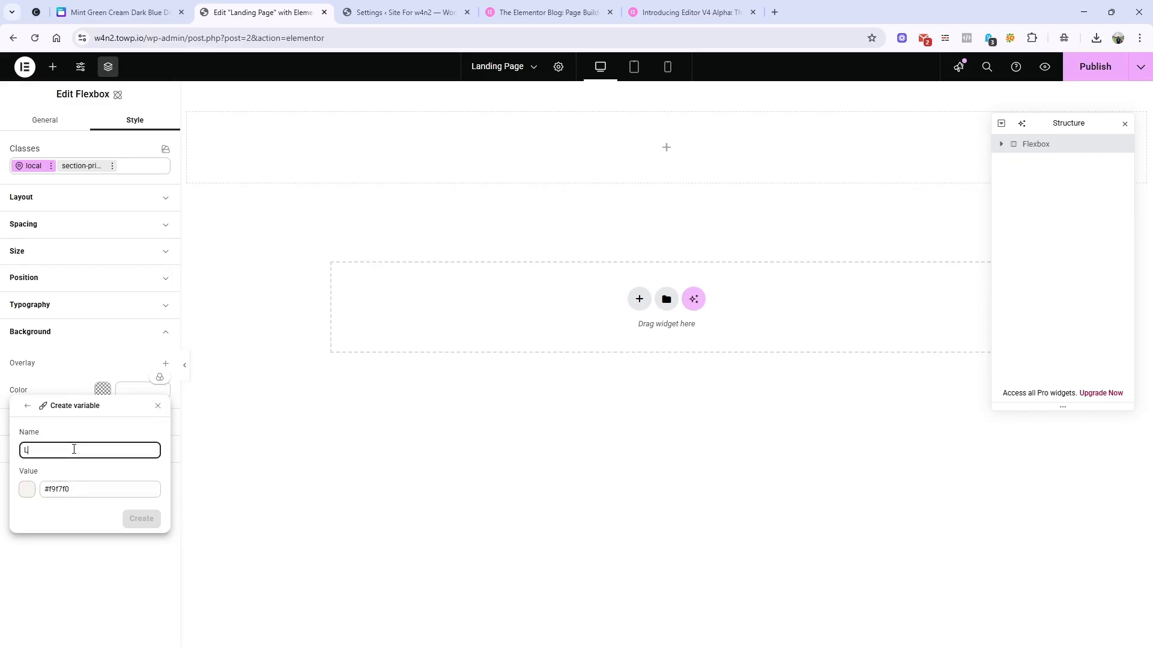
type("ight")
key("BackSpace")
type("-")
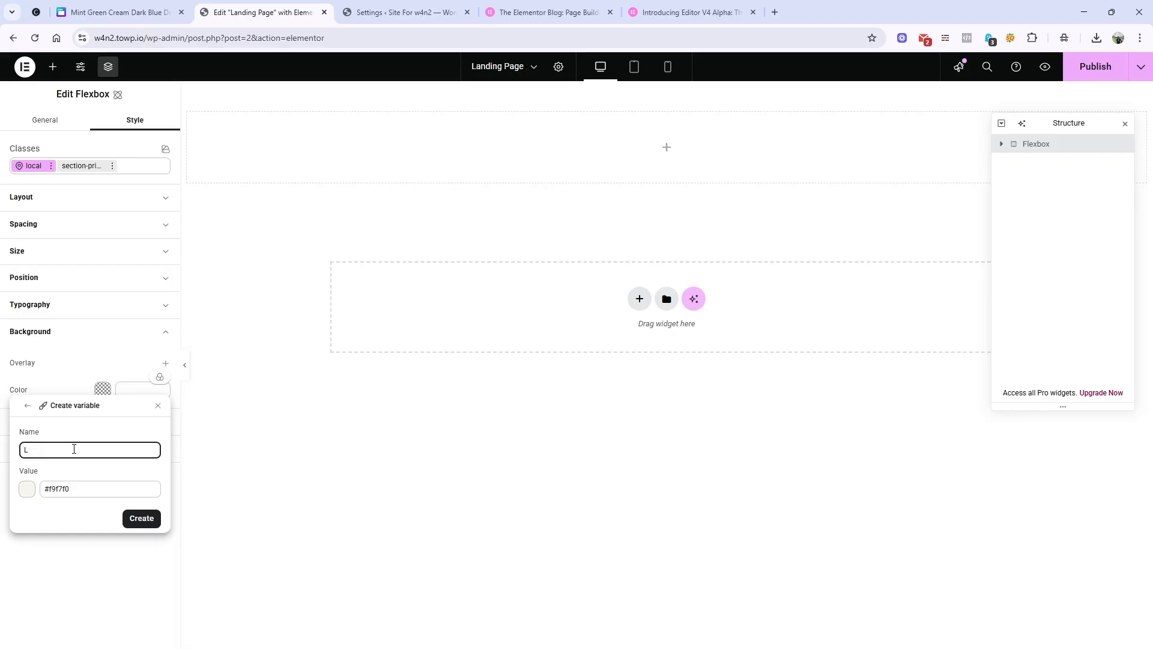
key("BackSpace")
type("light")
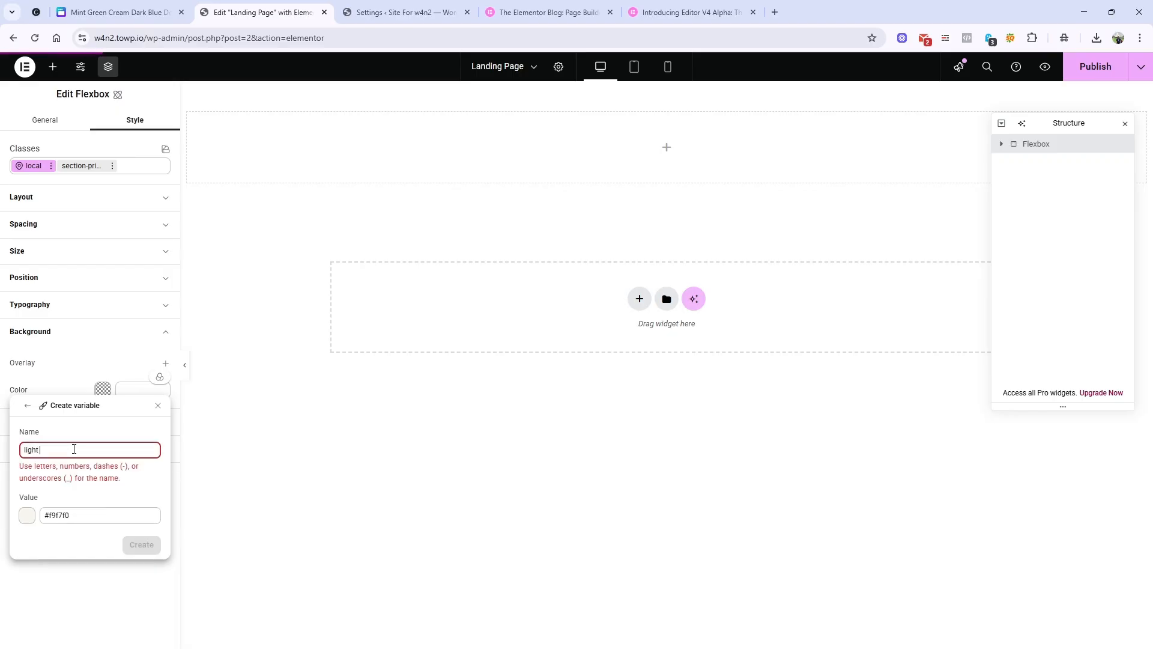
key("BackSpace")
type("-yellow")
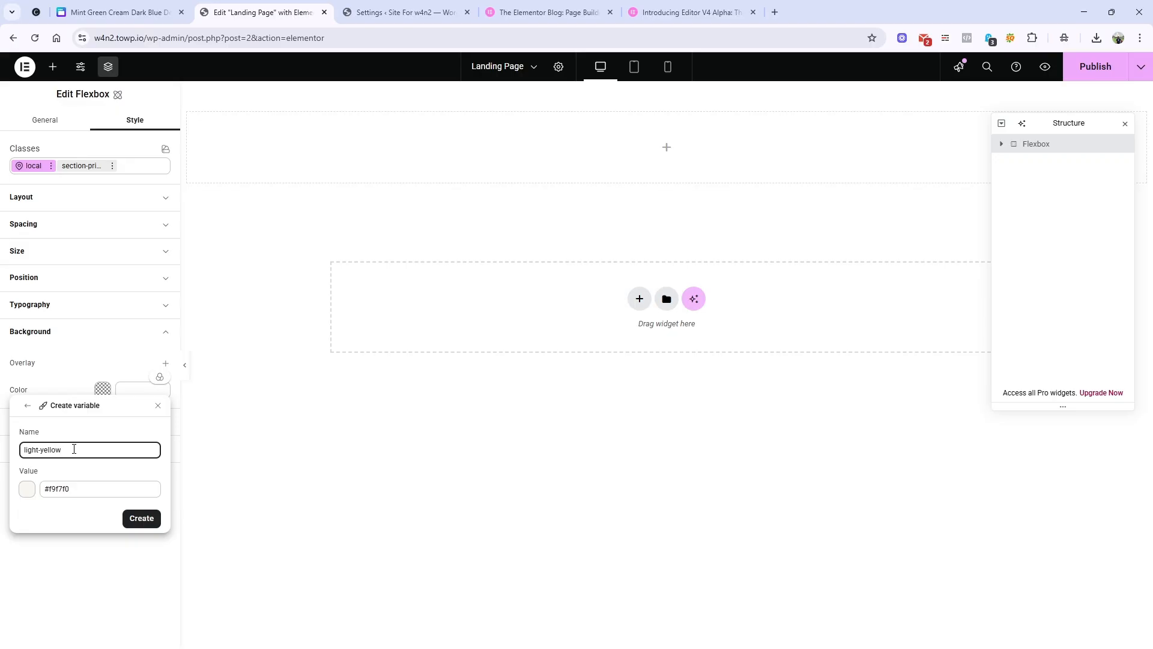
left_click(142, 518)
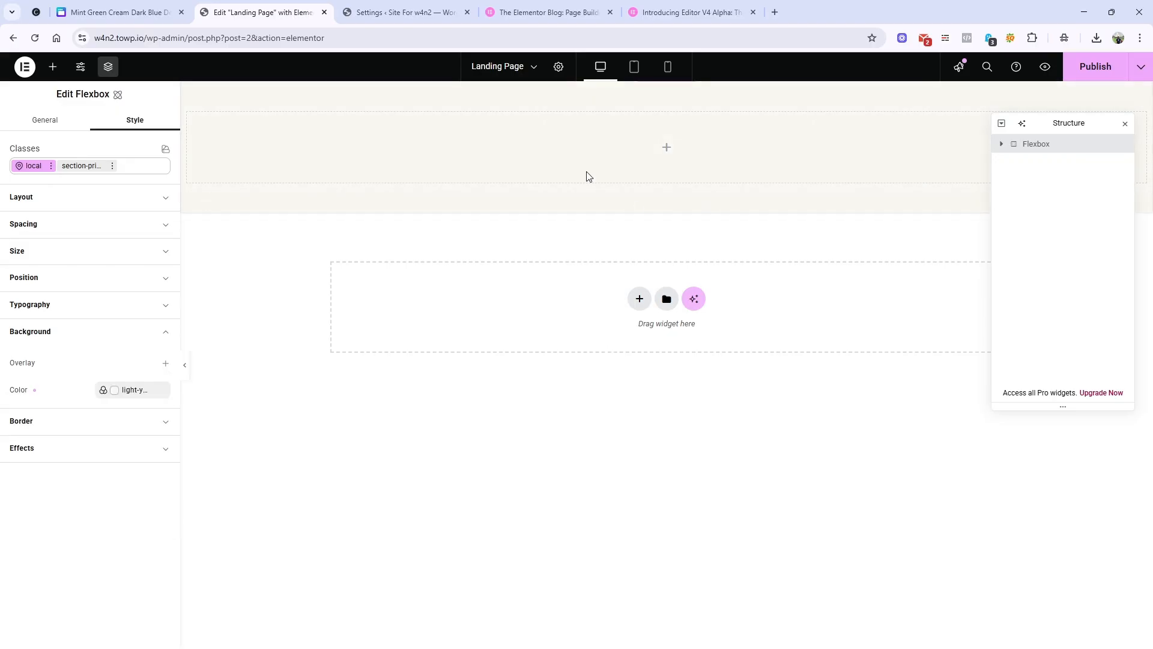
Make section-primary the Flexbox's active class, check the Canva hero section, and nest a new Flexbox inside the existing one.
left_click(85, 167)
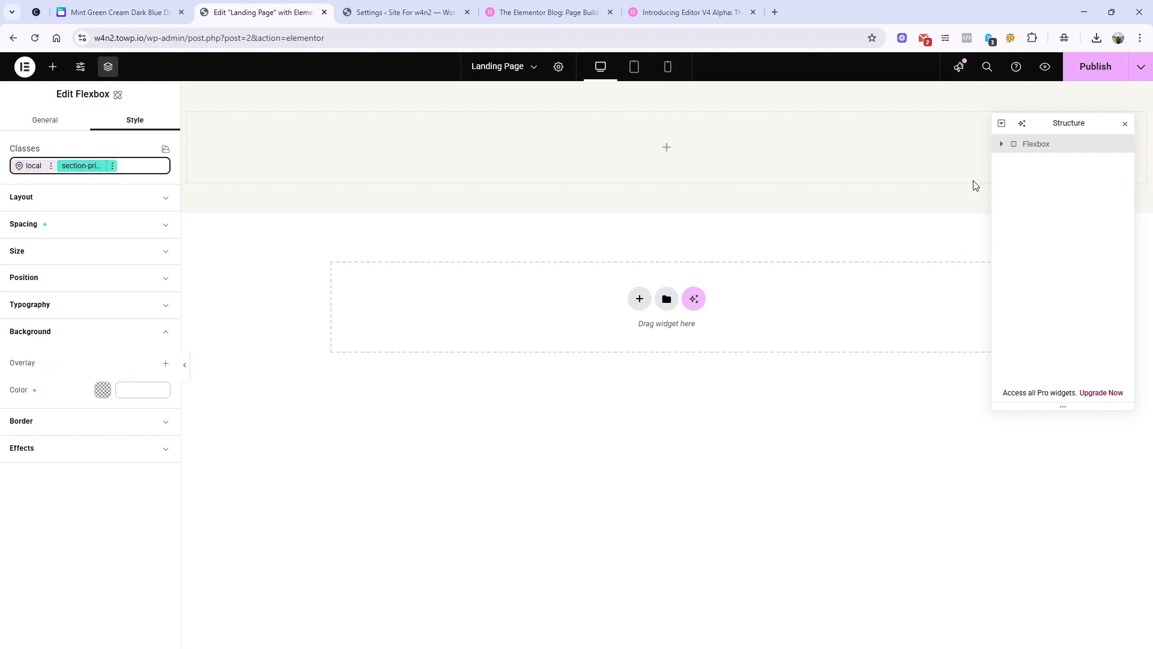
left_click(152, 10)
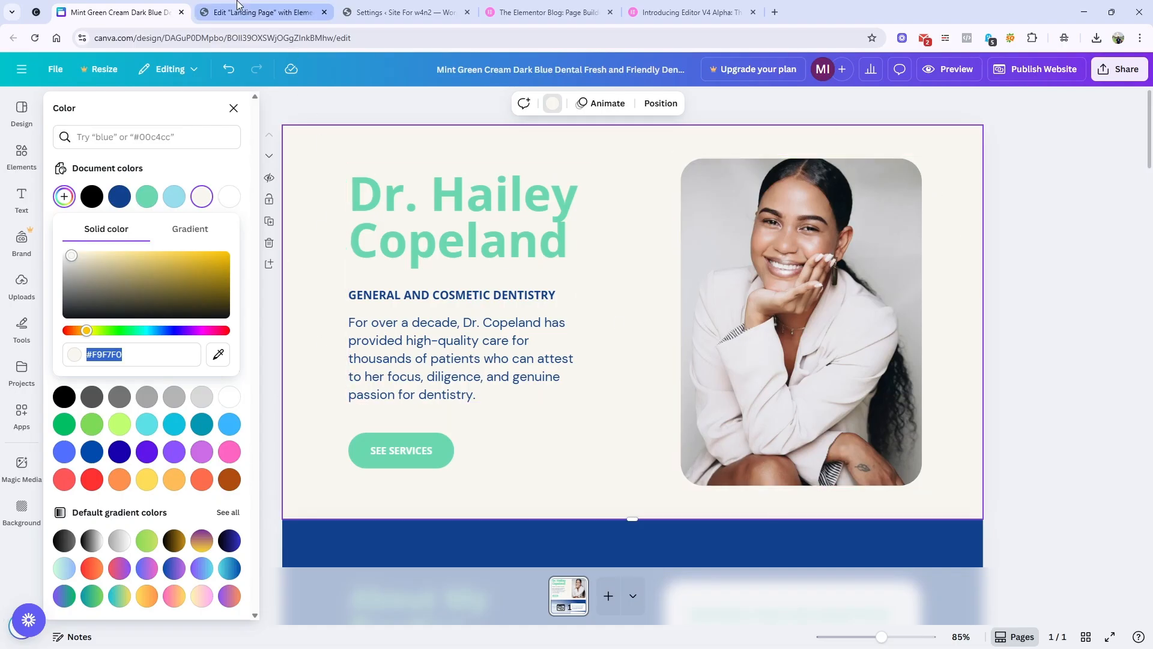
left_click(259, 12)
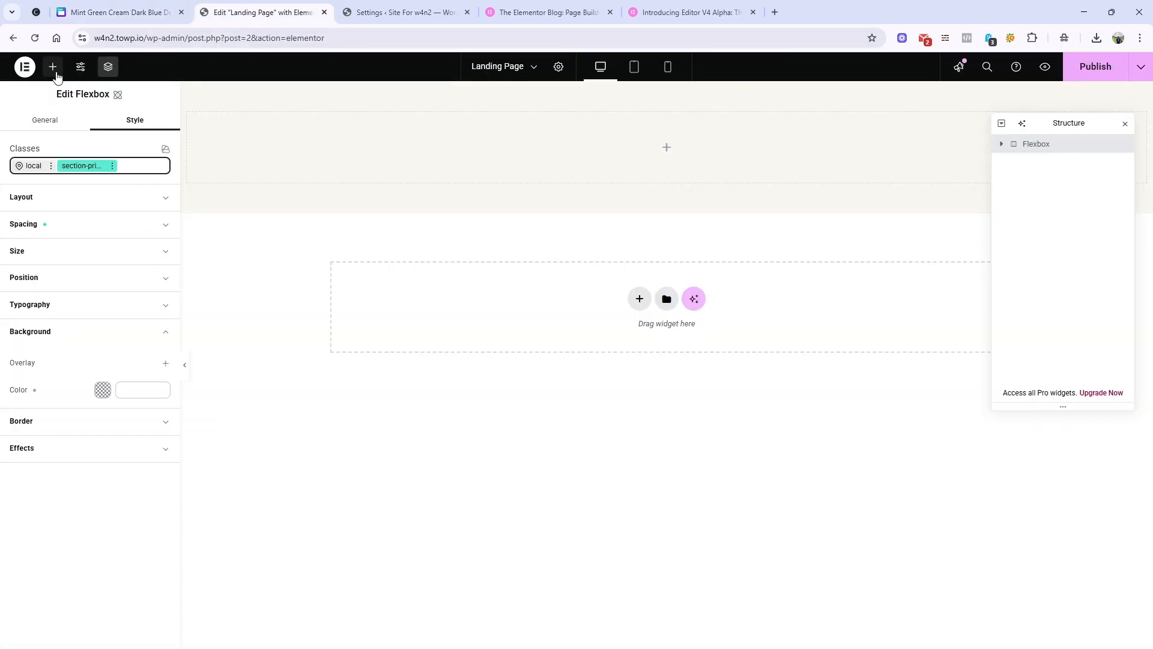
left_click(53, 67)
left_click_drag(48, 227, 489, 175)
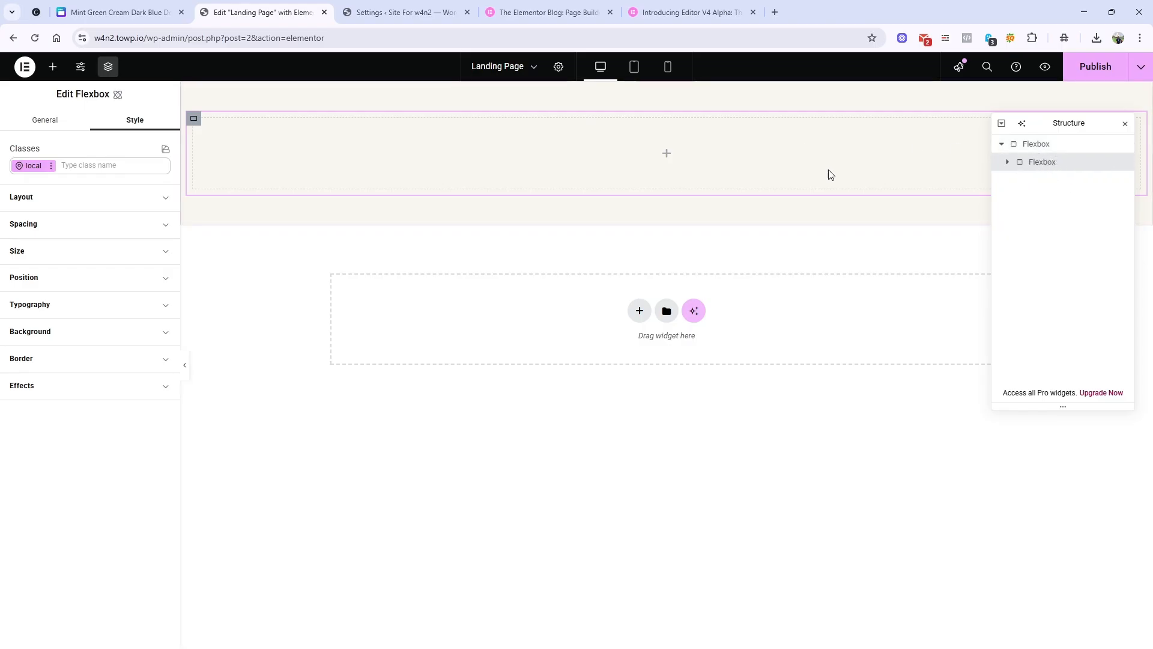
Select the inner Flexbox and create a new class named inner-section on it.
left_click(1047, 146)
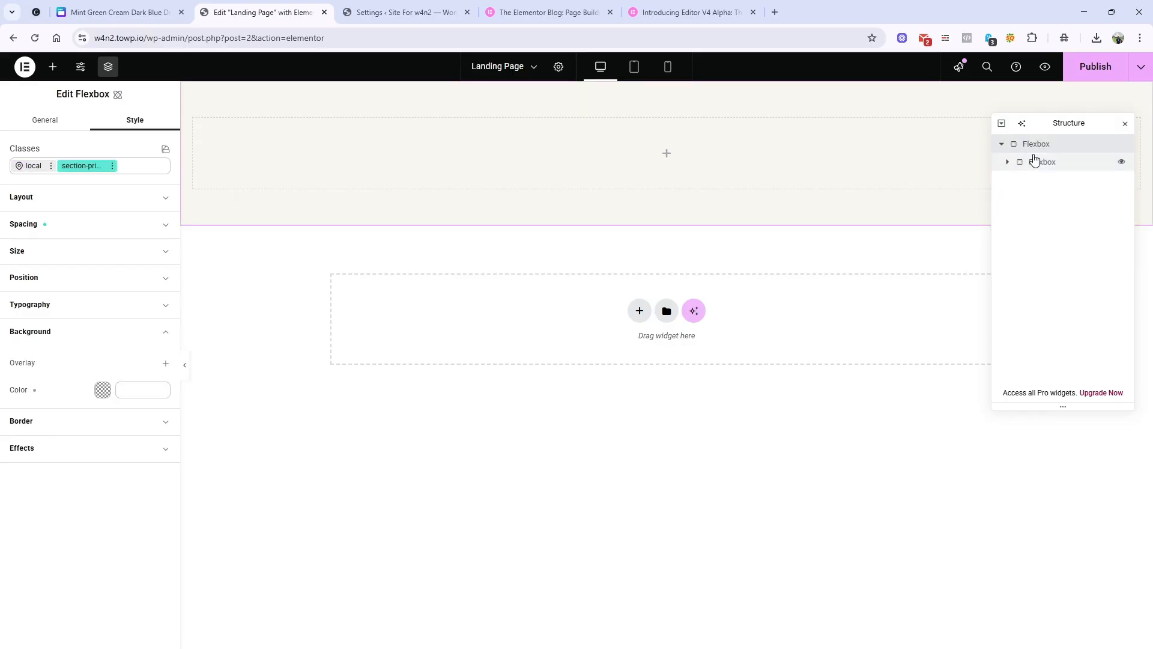
left_click(1035, 160)
left_click(108, 167)
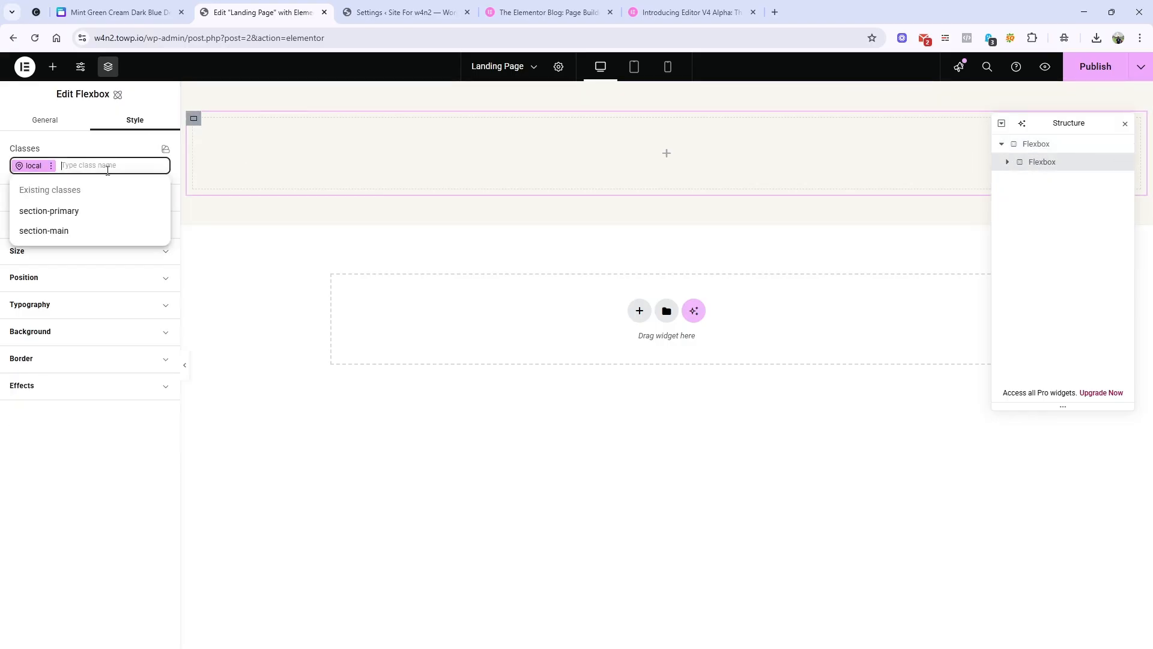
type("inne")
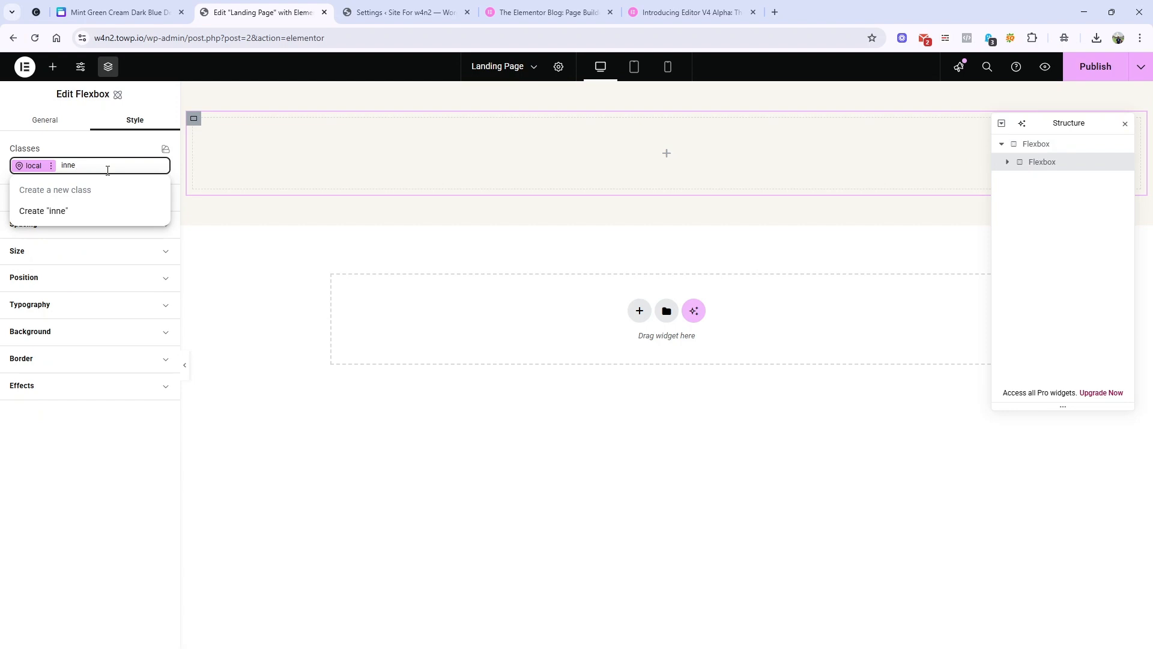
type("r")
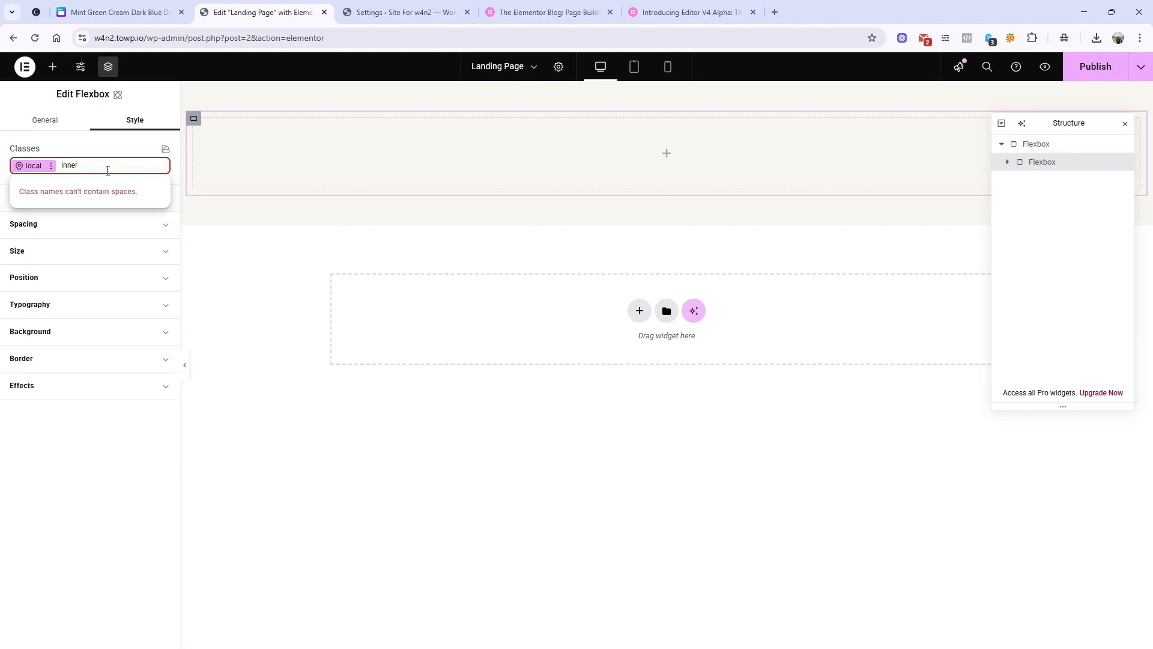
key("BackSpace")
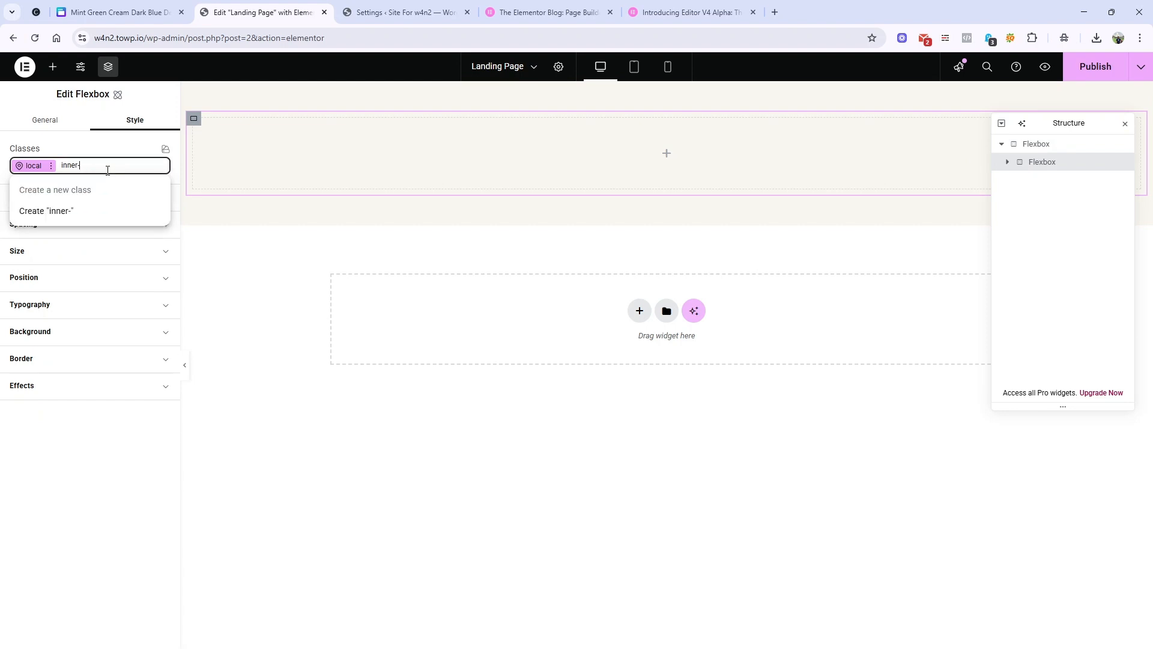
type("-section")
left_click(108, 212)
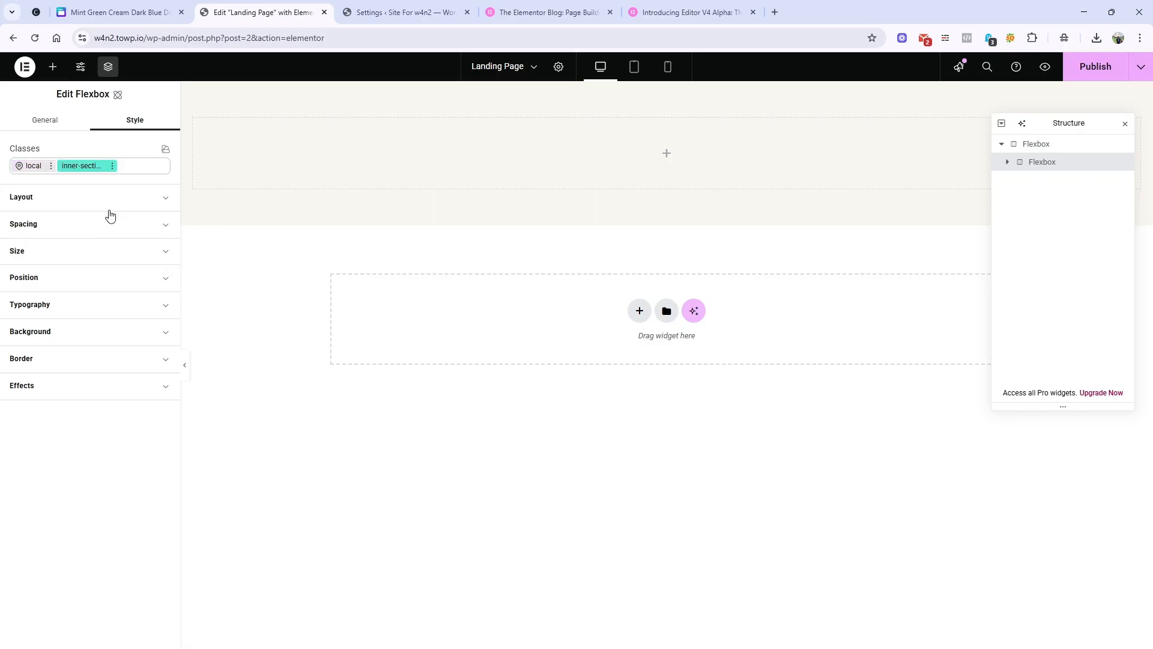
Switch to the Canva design, compare the content width across its sections, and return to the Landing Page editor.
left_click(120, 12)
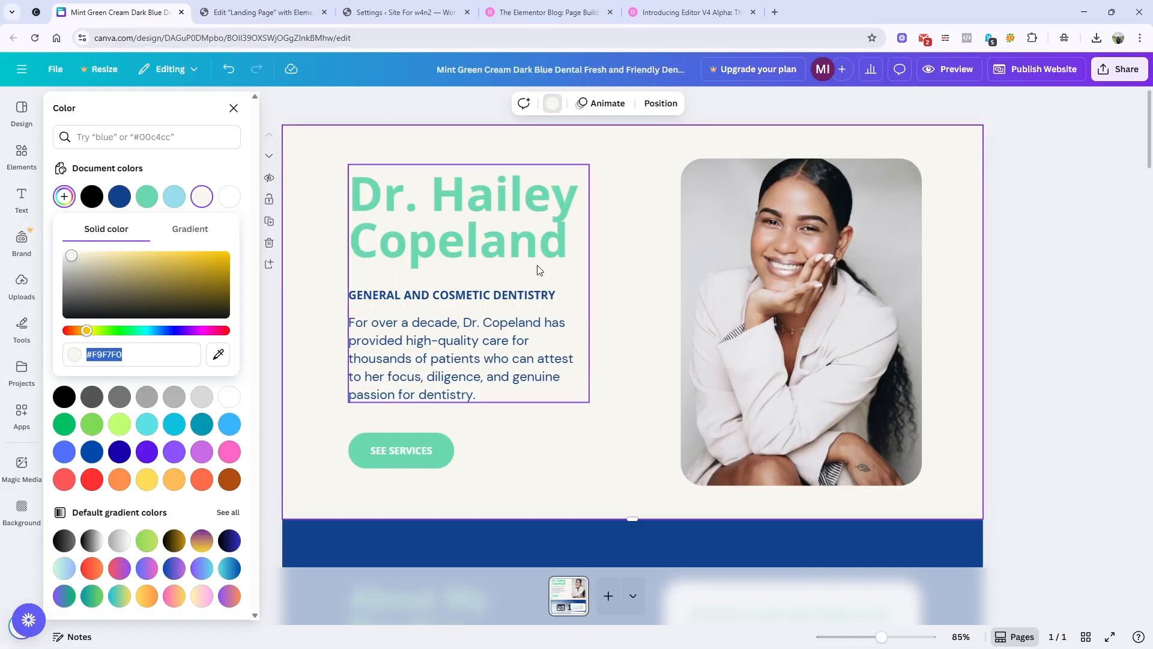
scroll(607, 398, "down", 10)
scroll(591, 376, "up", 3)
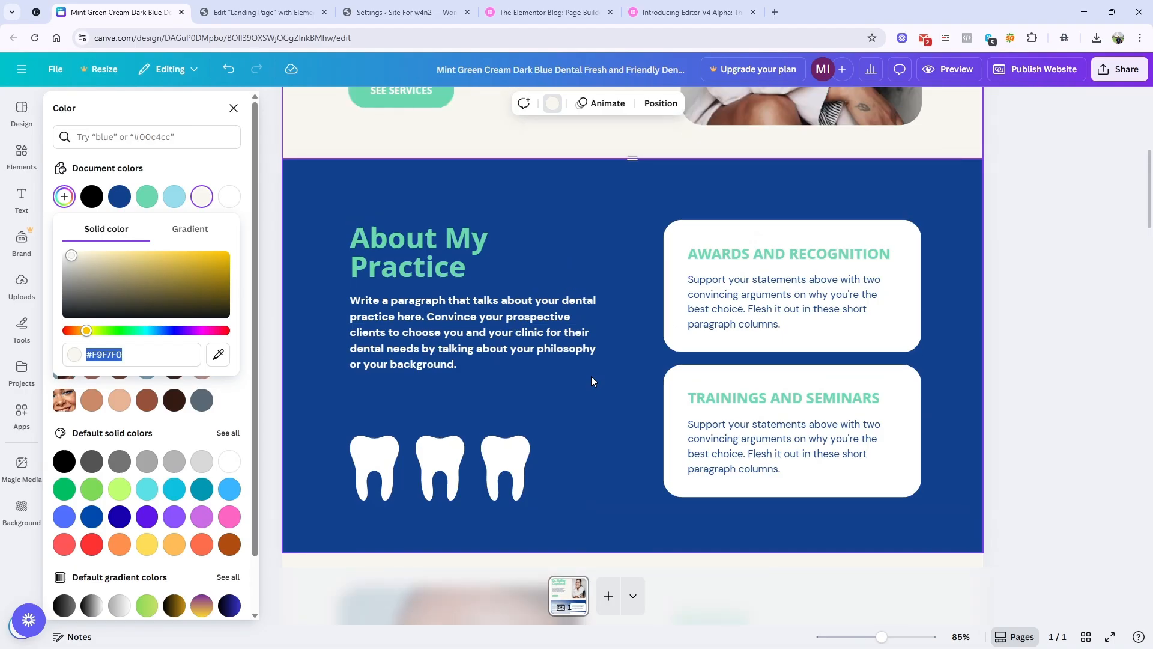
scroll(591, 376, "down", 10)
scroll(591, 376, "up", 6)
left_click(228, 12)
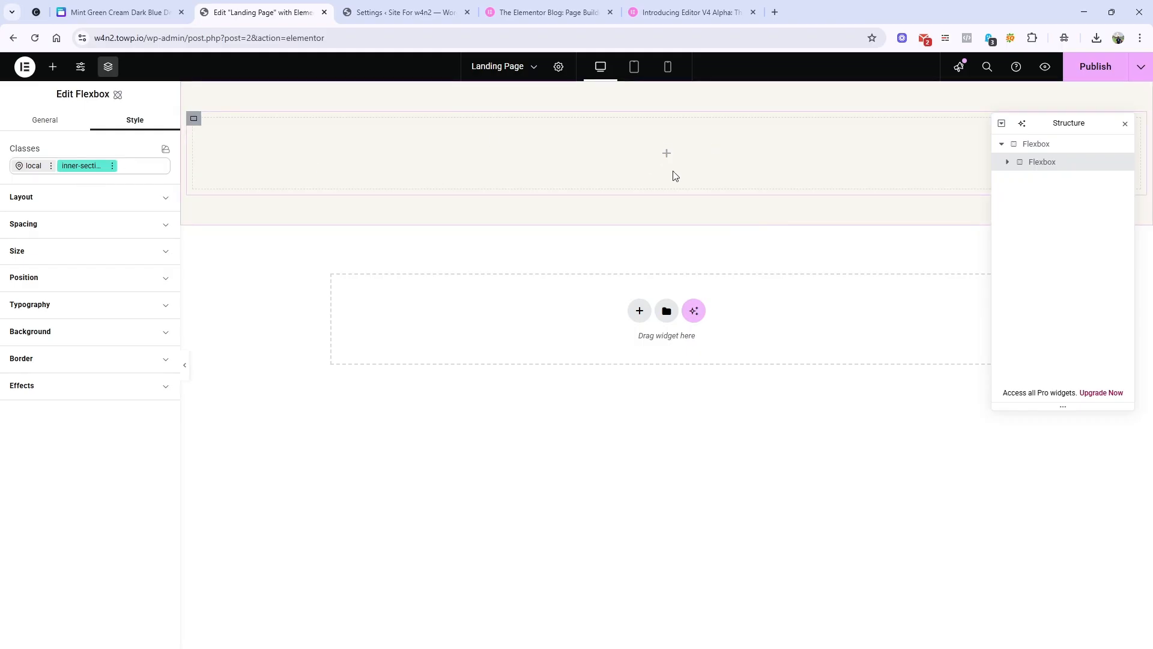
Set the inner-section class's width to 1200 px in the size settings.
double_click(84, 165)
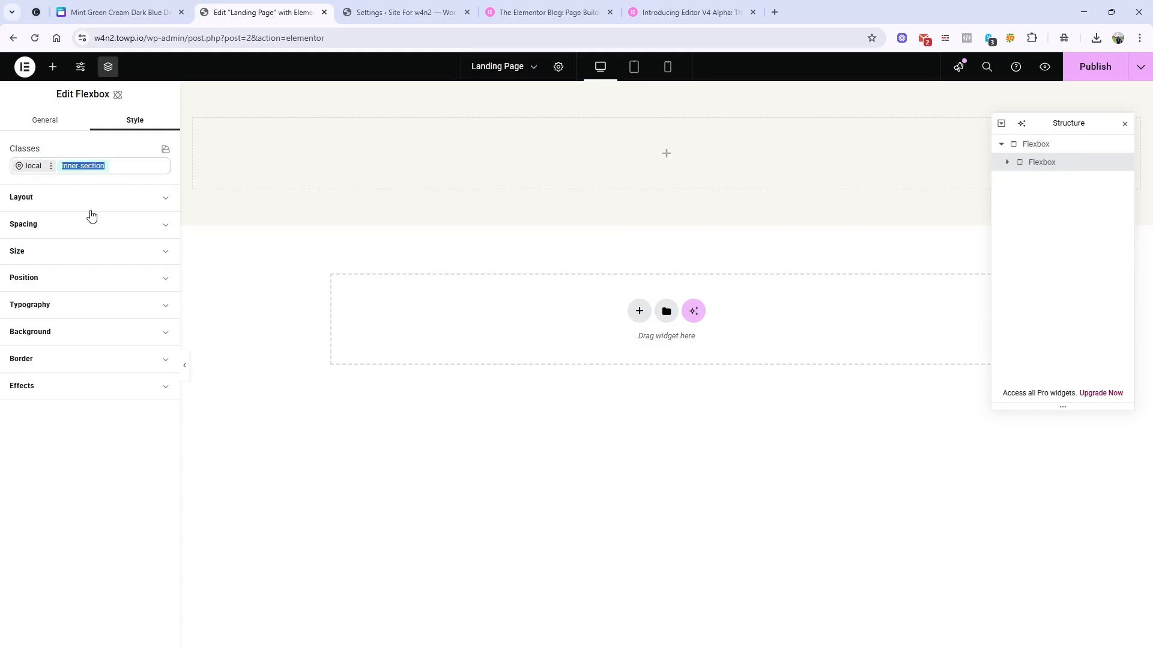
left_click(99, 207)
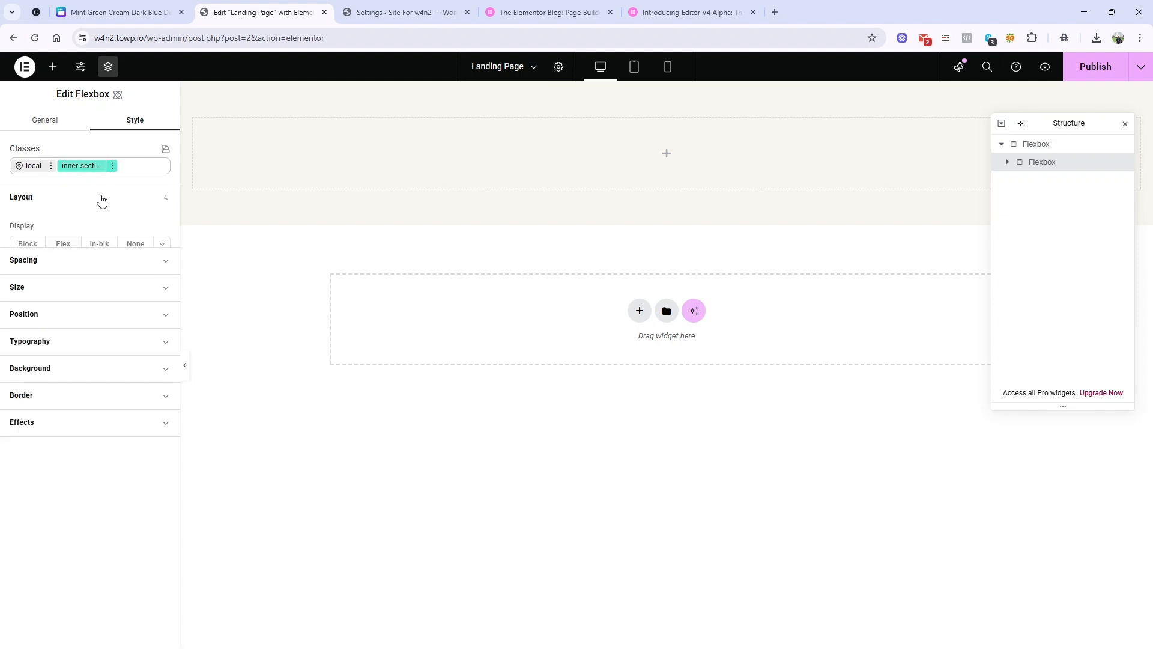
scroll(45, 485, "down", 2)
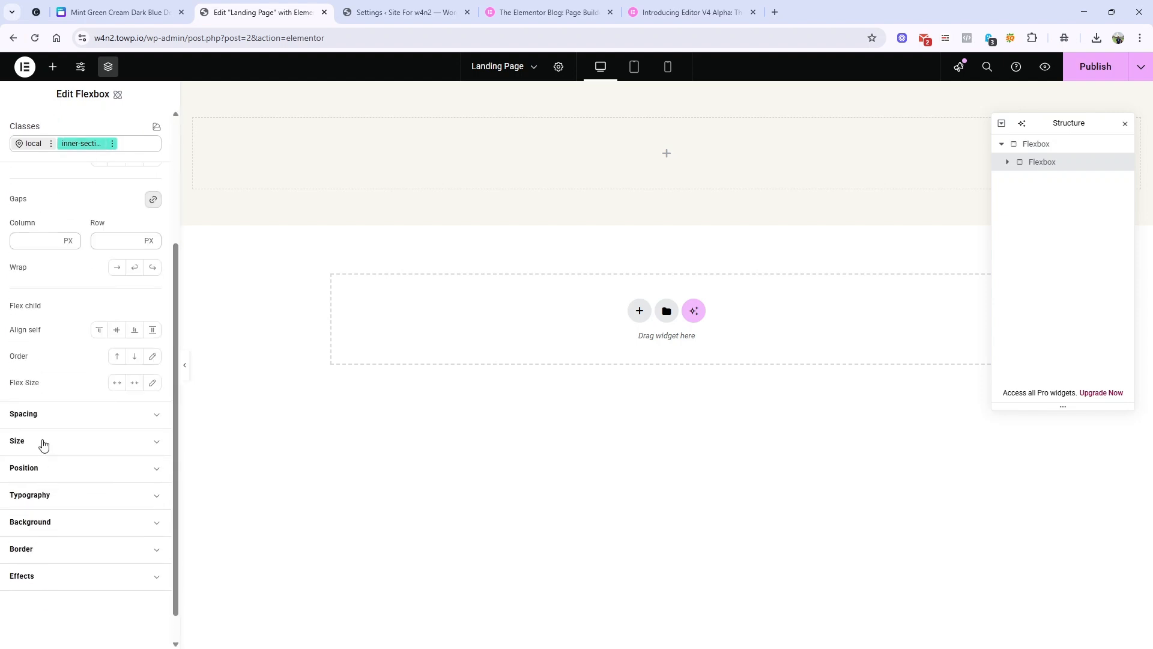
left_click(43, 441)
left_click(35, 487)
type("1")
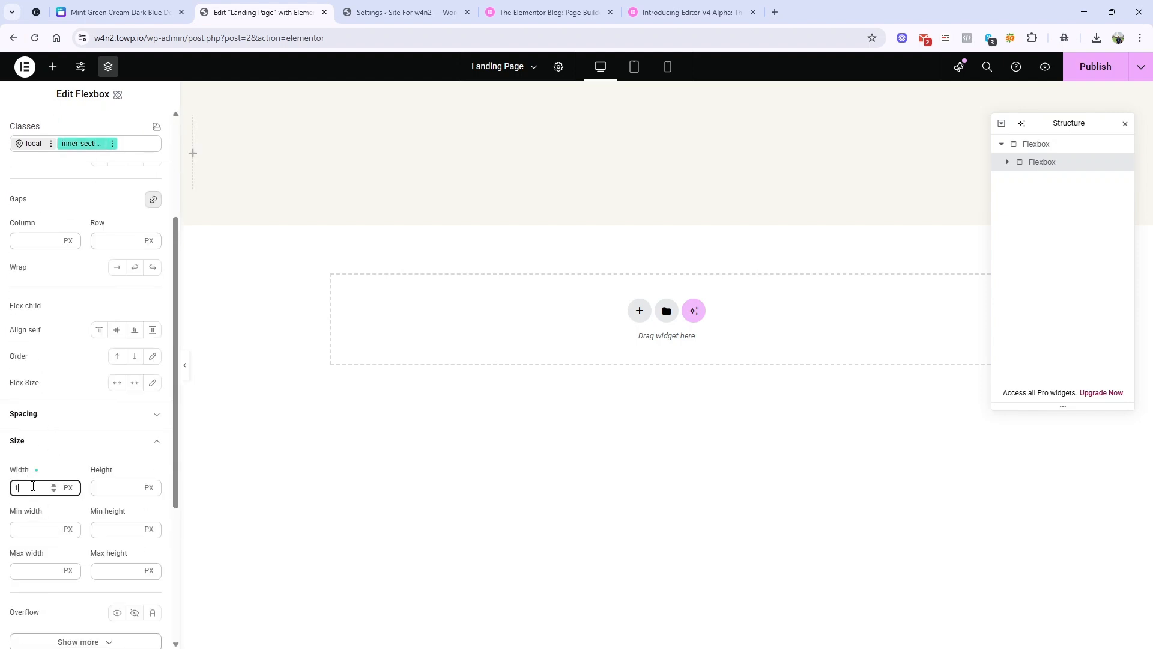
type("200")
left_click(182, 460)
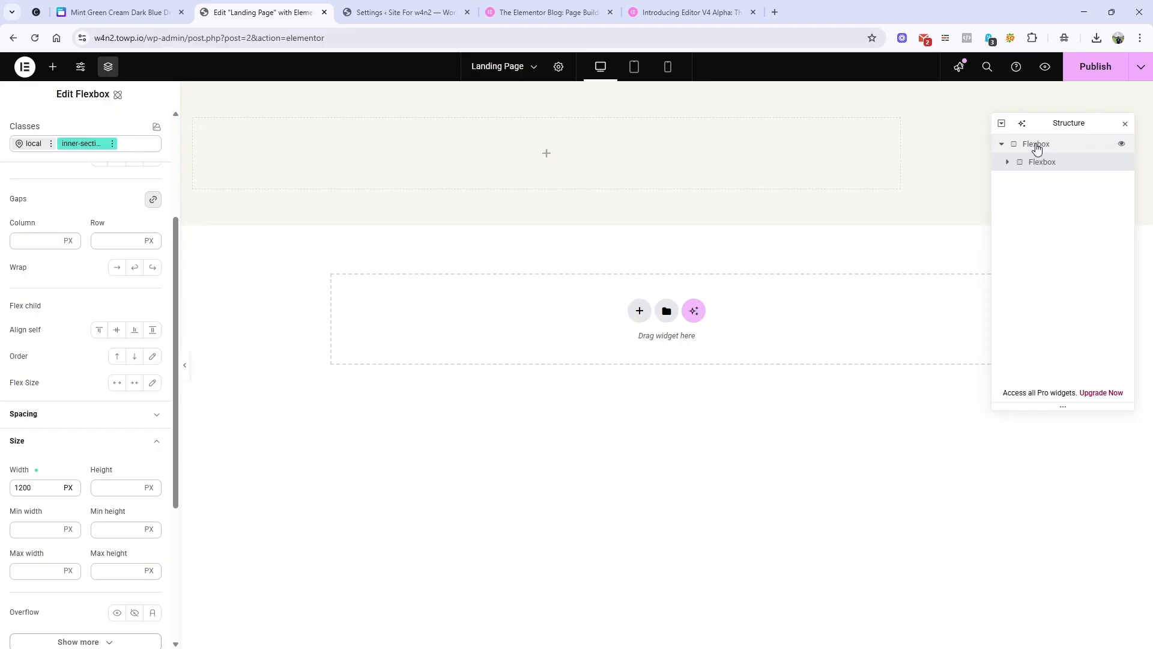
Select the outer Flexbox and set Justify content to center on its section-primary class.
left_click(1037, 145)
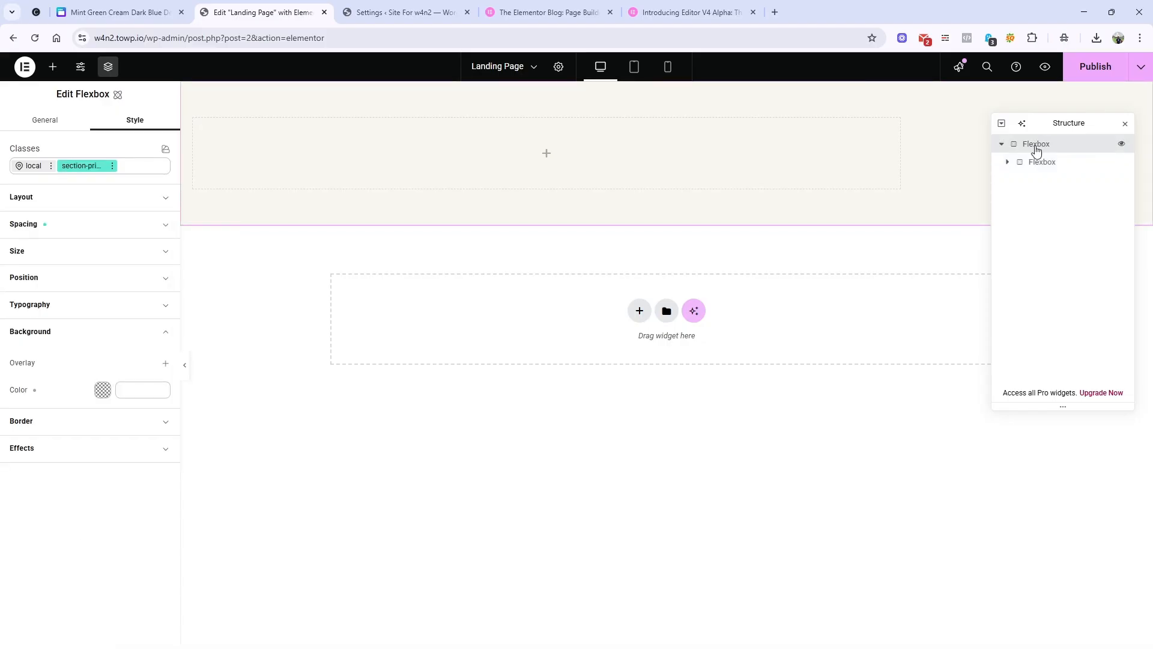
double_click(91, 166)
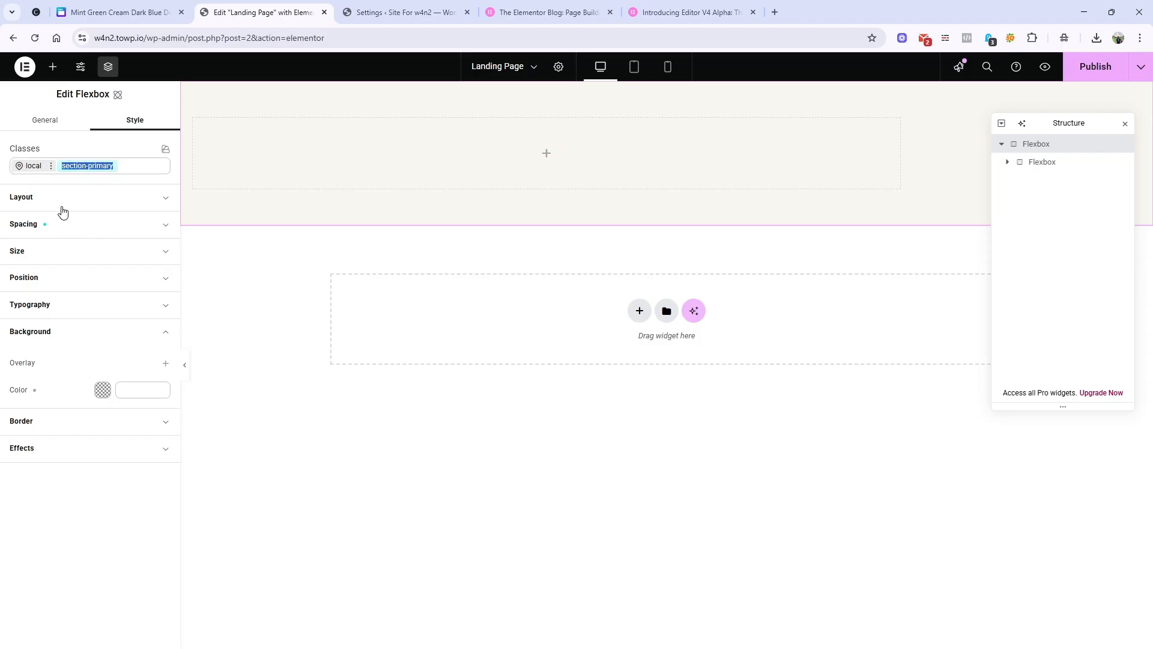
left_click(68, 206)
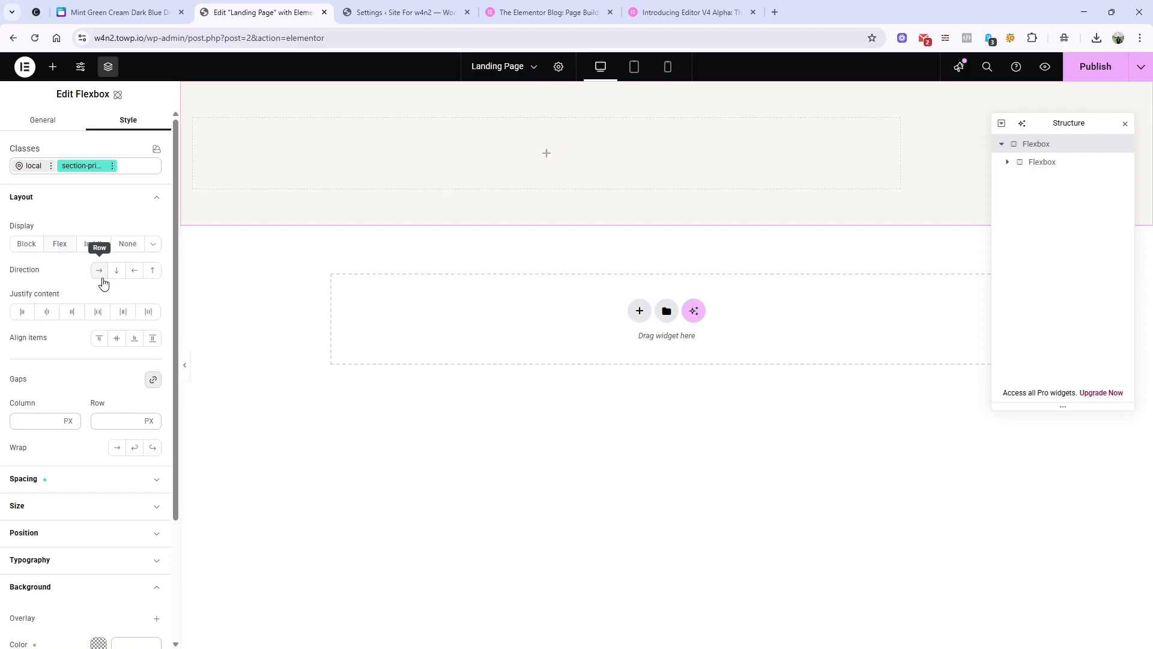
left_click(46, 313)
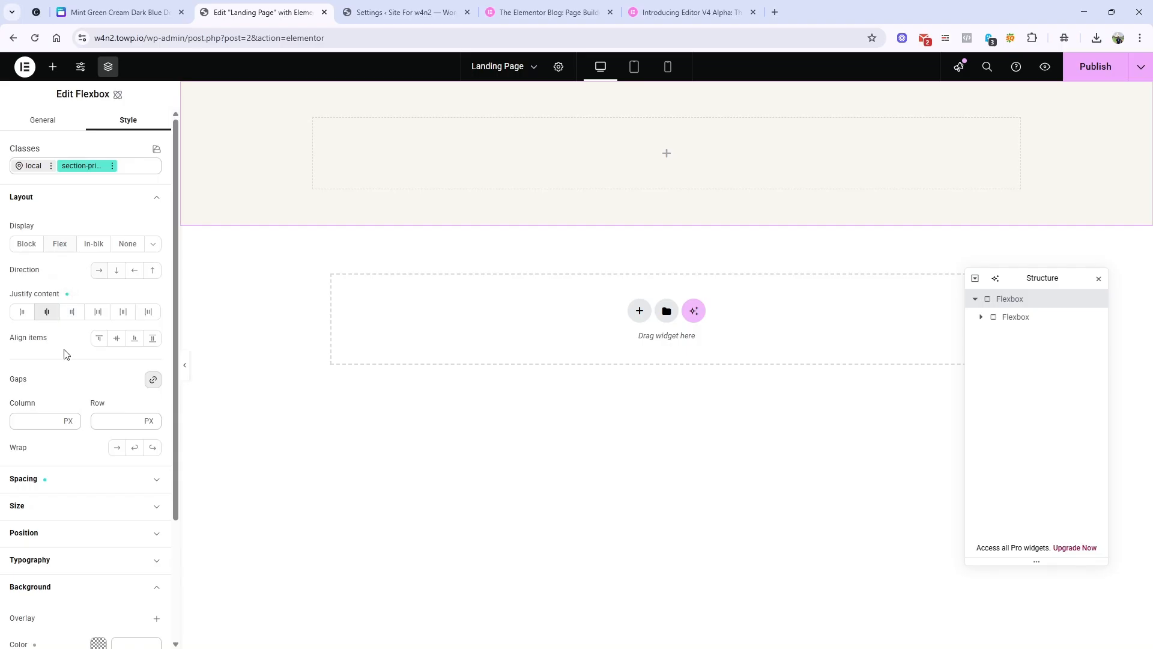
Switch to the Editor V4 Alpha blog article and read what the pink, green, orange and gray class indicator dots mean.
left_click(667, 12)
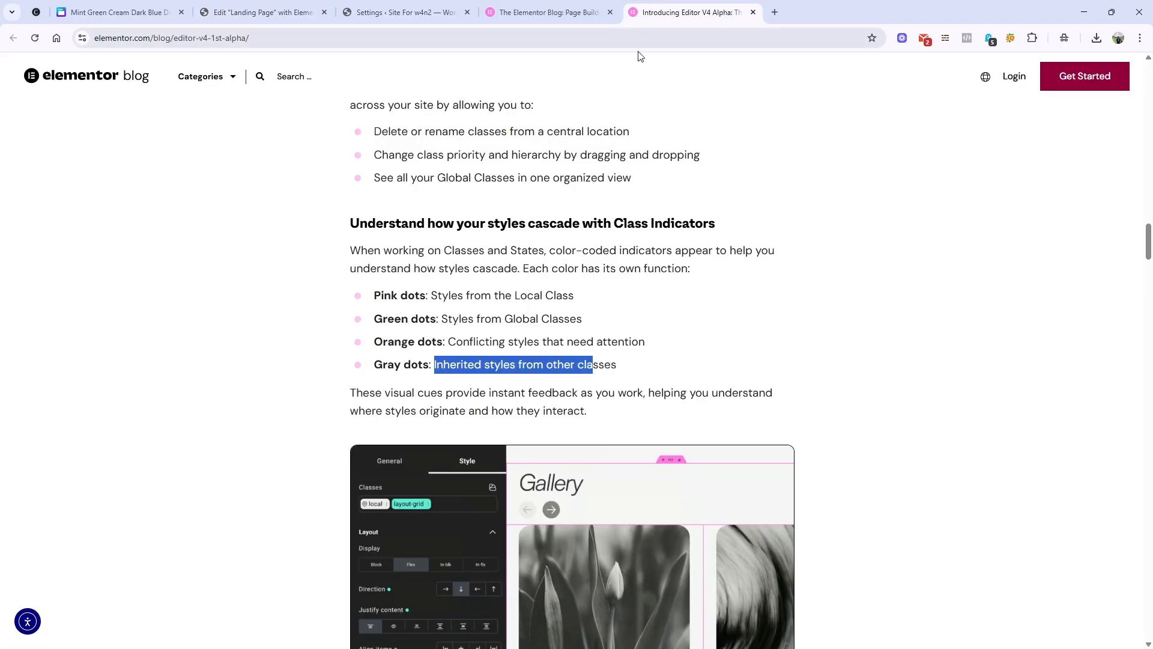
scroll(466, 243, "up", 5)
scroll(467, 240, "down", 3)
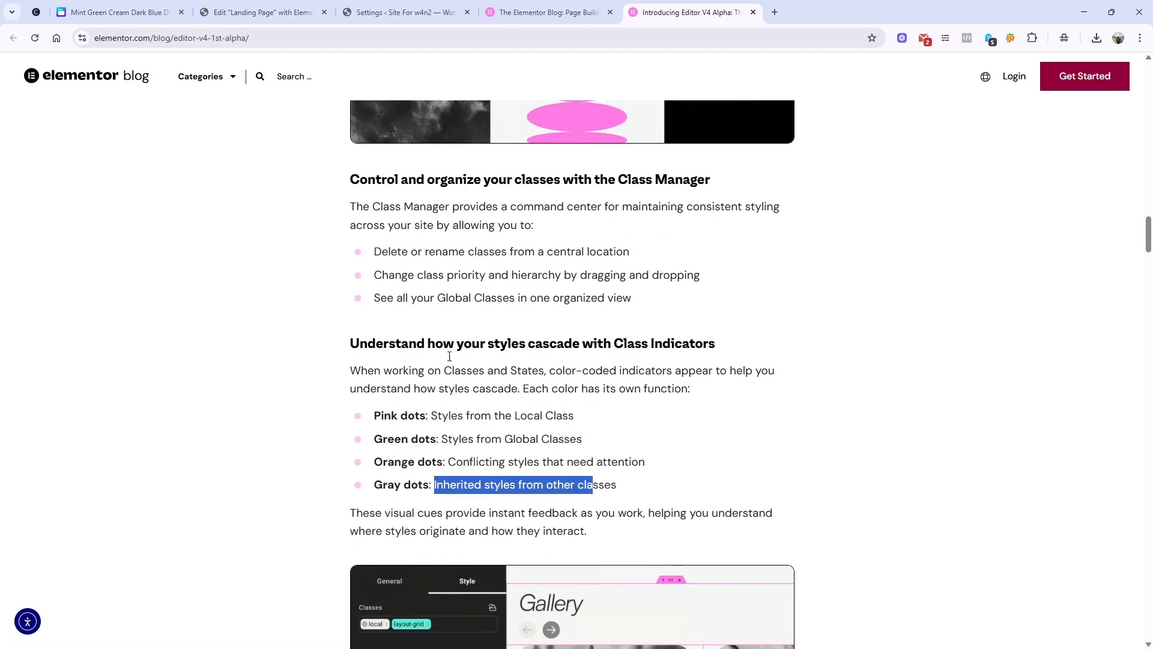
left_click_drag(375, 416, 514, 416)
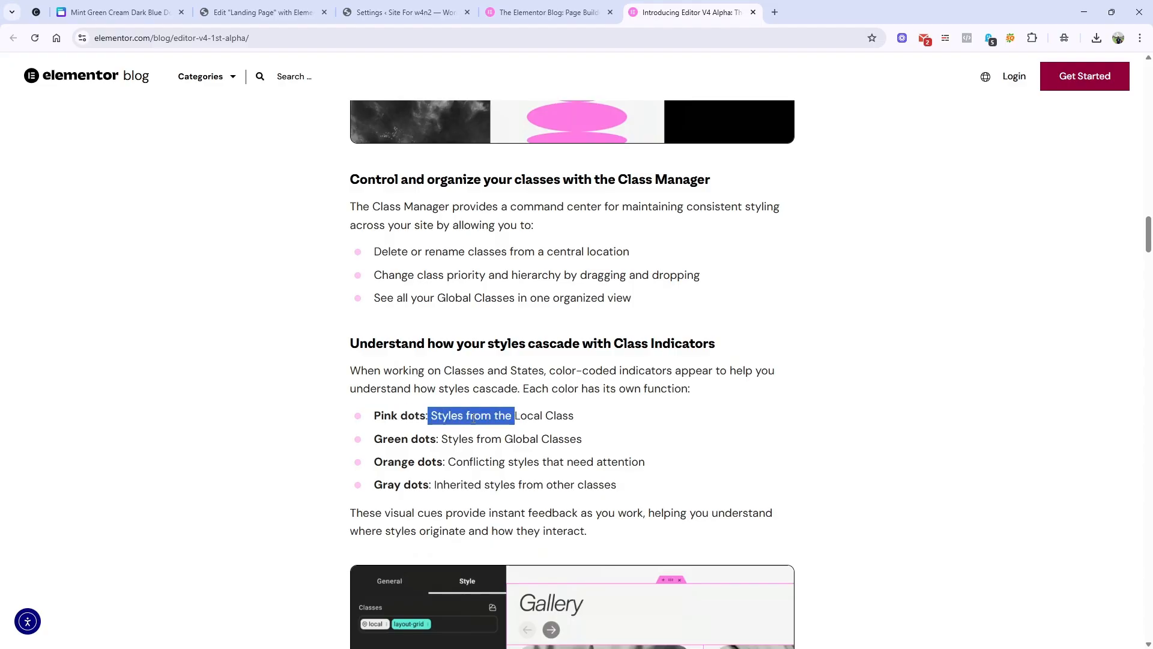
left_click(571, 420)
left_click(568, 9)
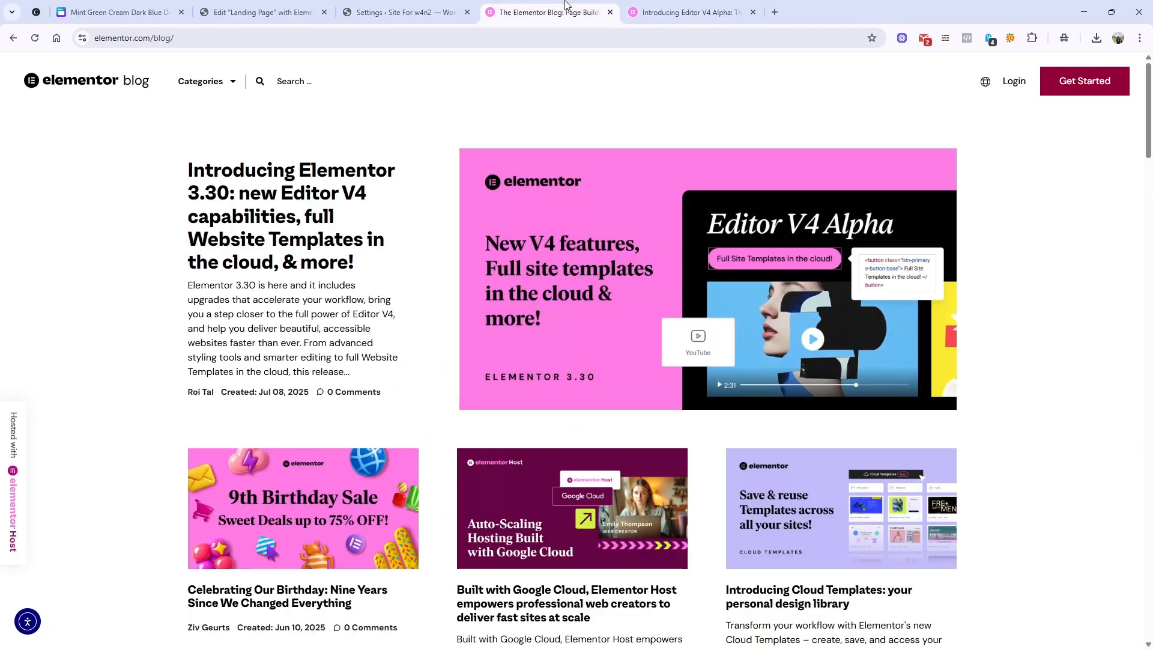
Return to the Landing Page editor, make the outer Flexbox's local class active, and examine the indicator dots on its layout and background settings.
left_click(260, 12)
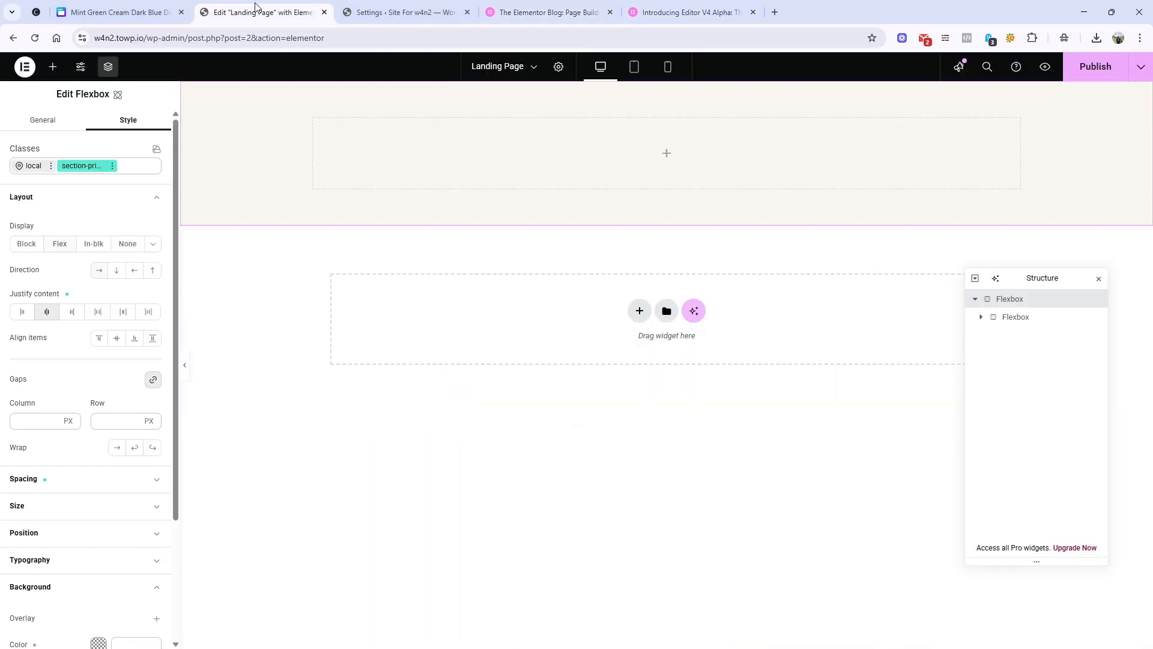
left_click(33, 167)
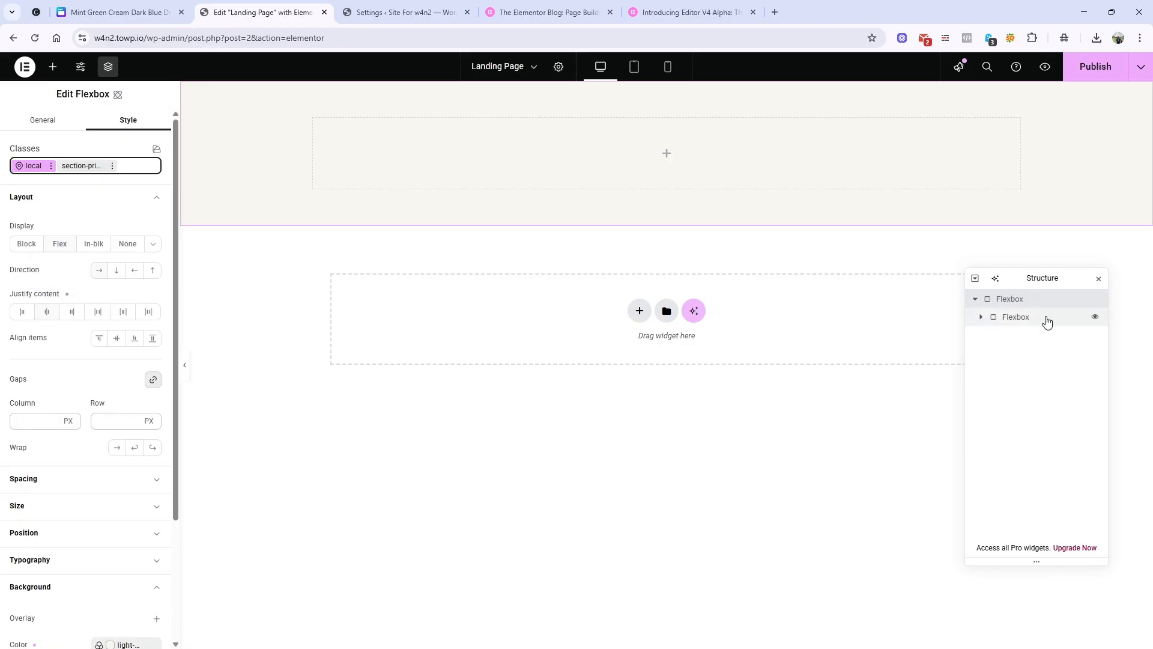
scroll(88, 395, "down", 3)
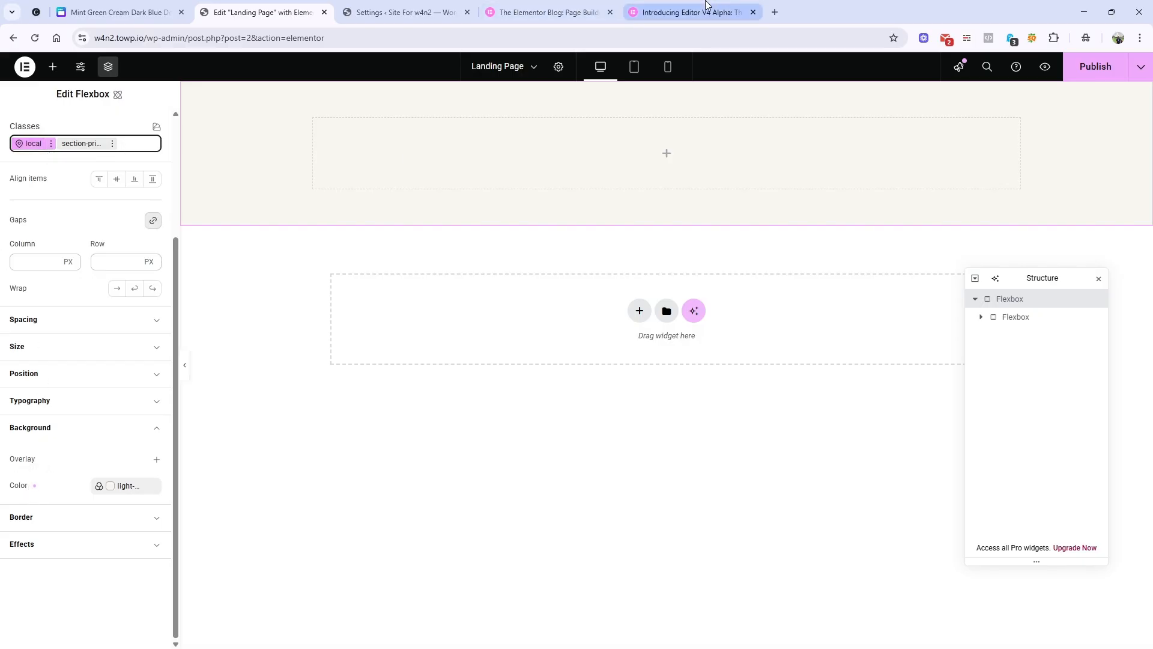
Check the indicator explanation in the blog article, then examine the section-primary class's spacing dots in the Landing Page editor.
left_click(755, 3)
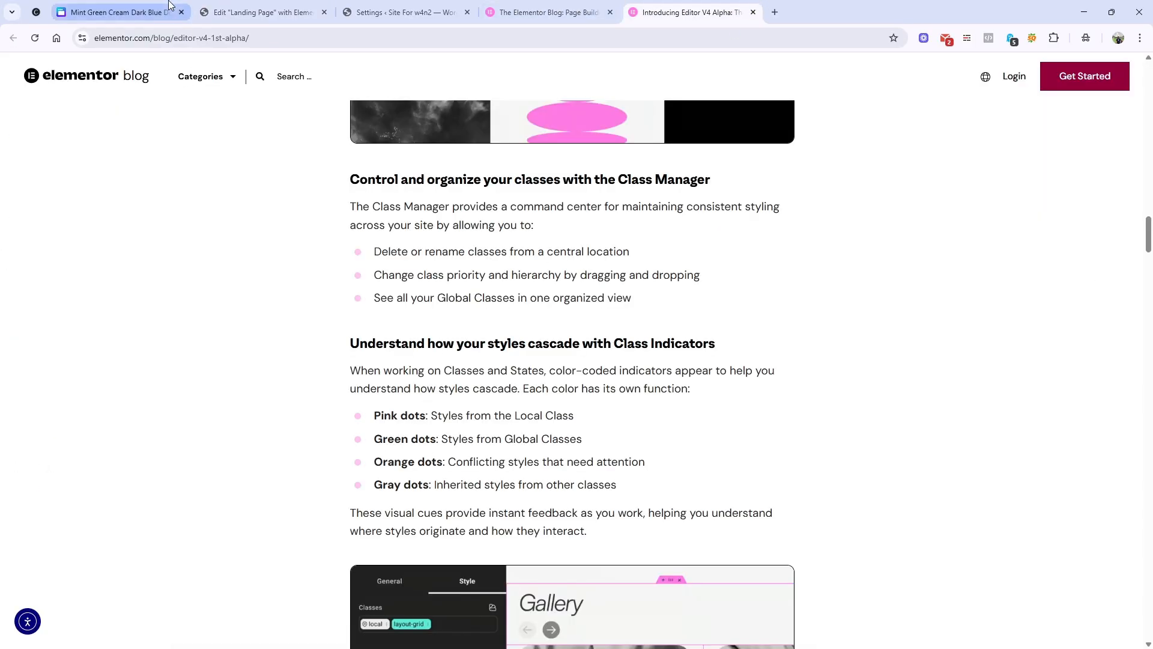
left_click(199, 8)
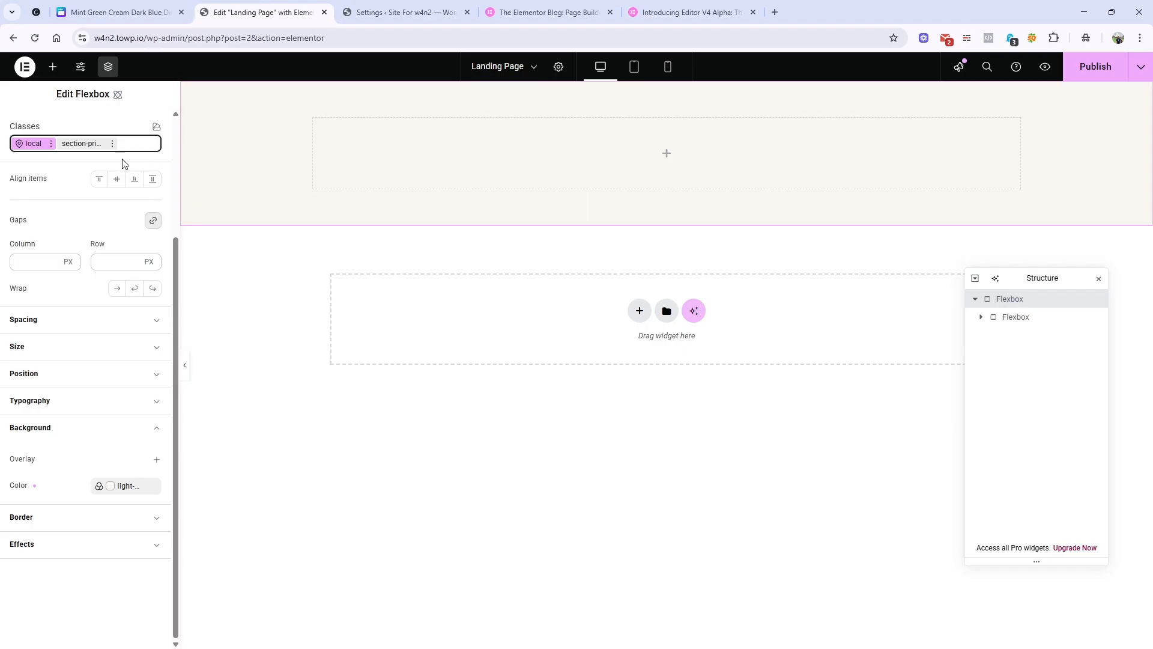
left_click(83, 144)
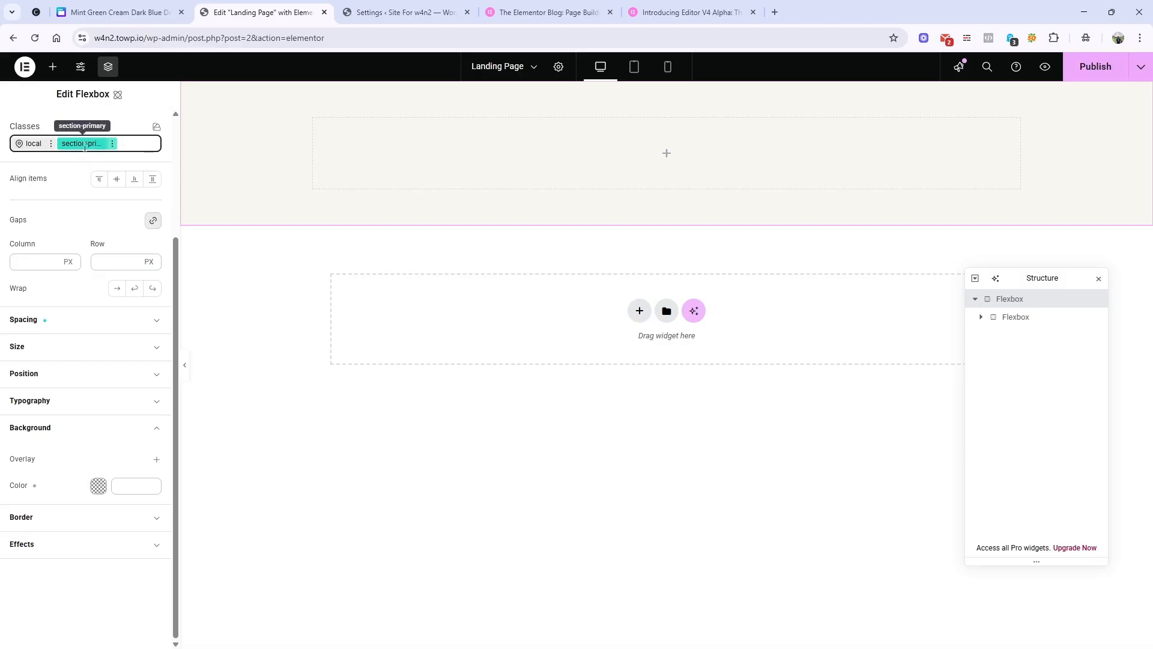
left_click(81, 320)
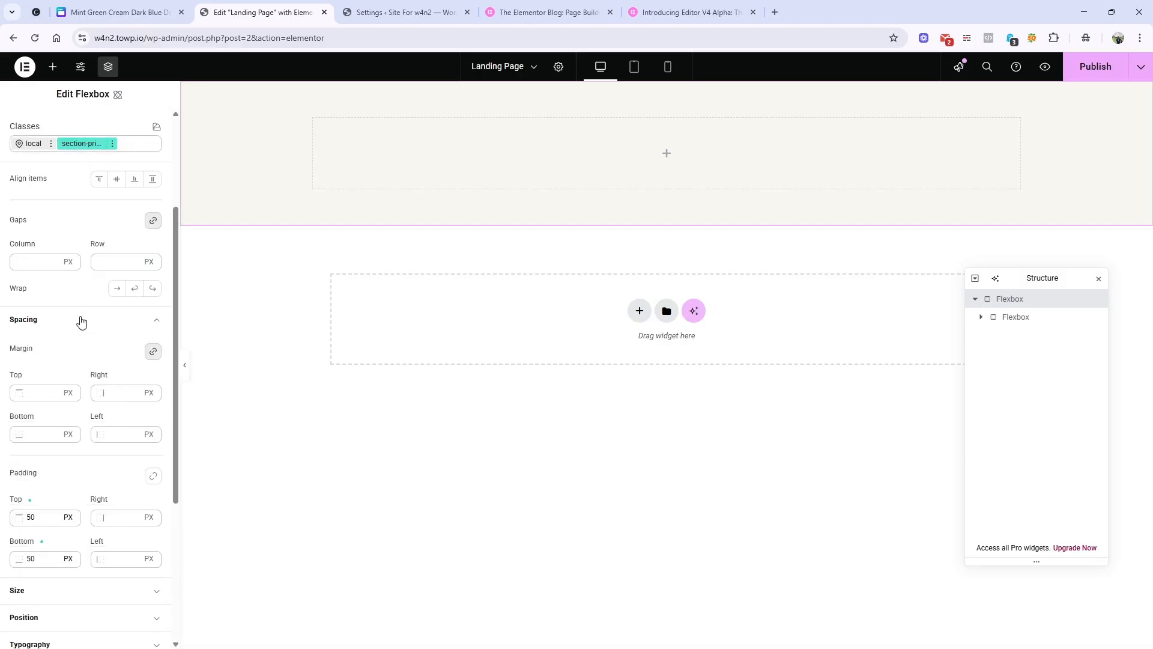
scroll(92, 330, "down", 1)
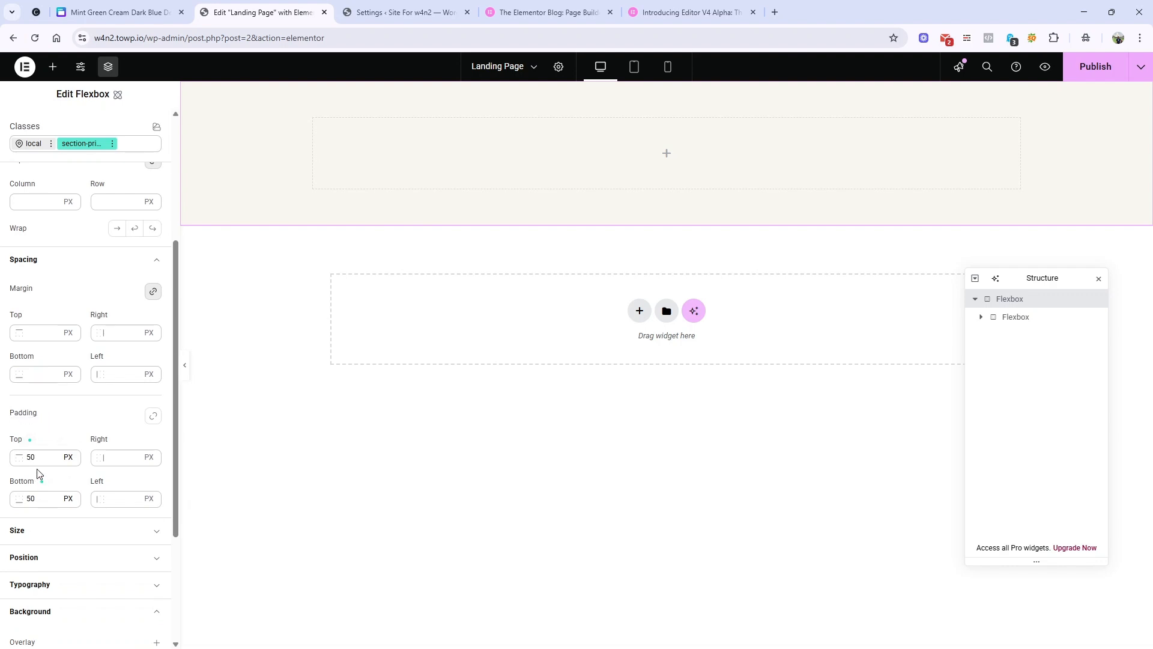
scroll(49, 399, "down", 3)
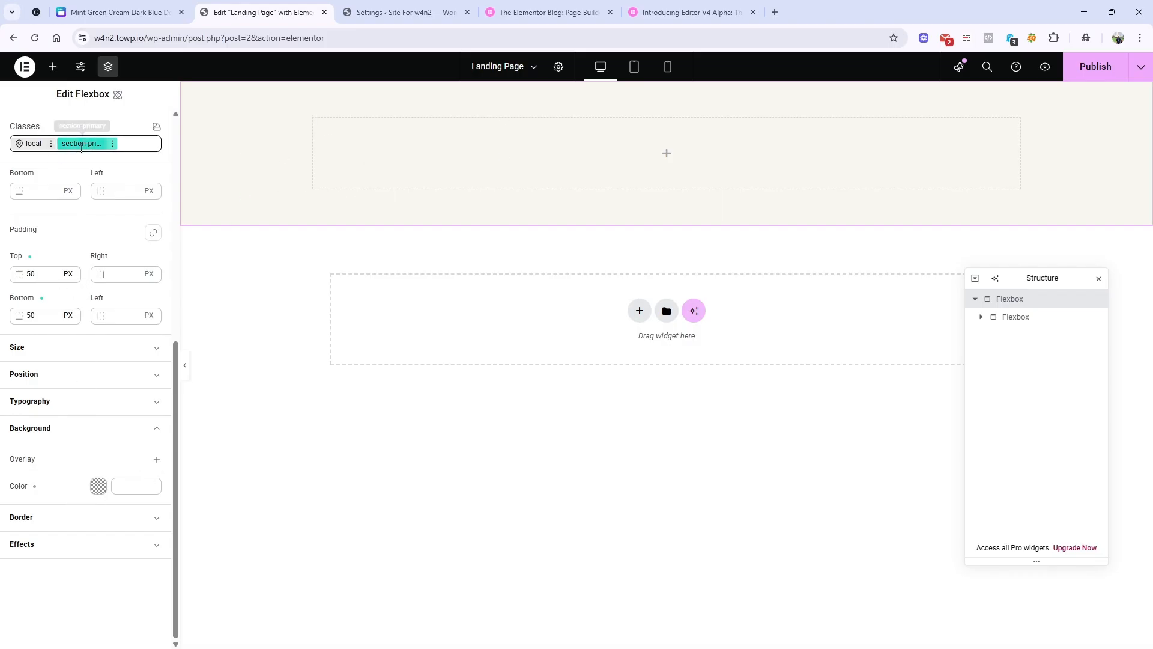
Set the section-primary class's background color to the light-yellow variable.
left_click(98, 486)
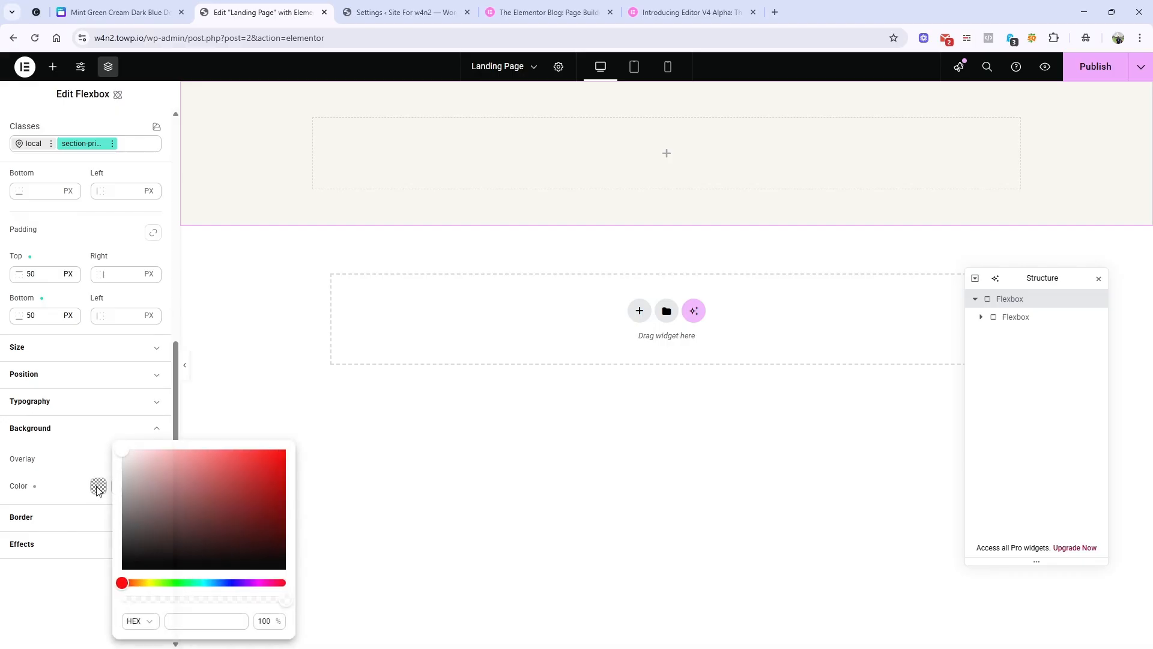
left_click(98, 486)
left_click(149, 476)
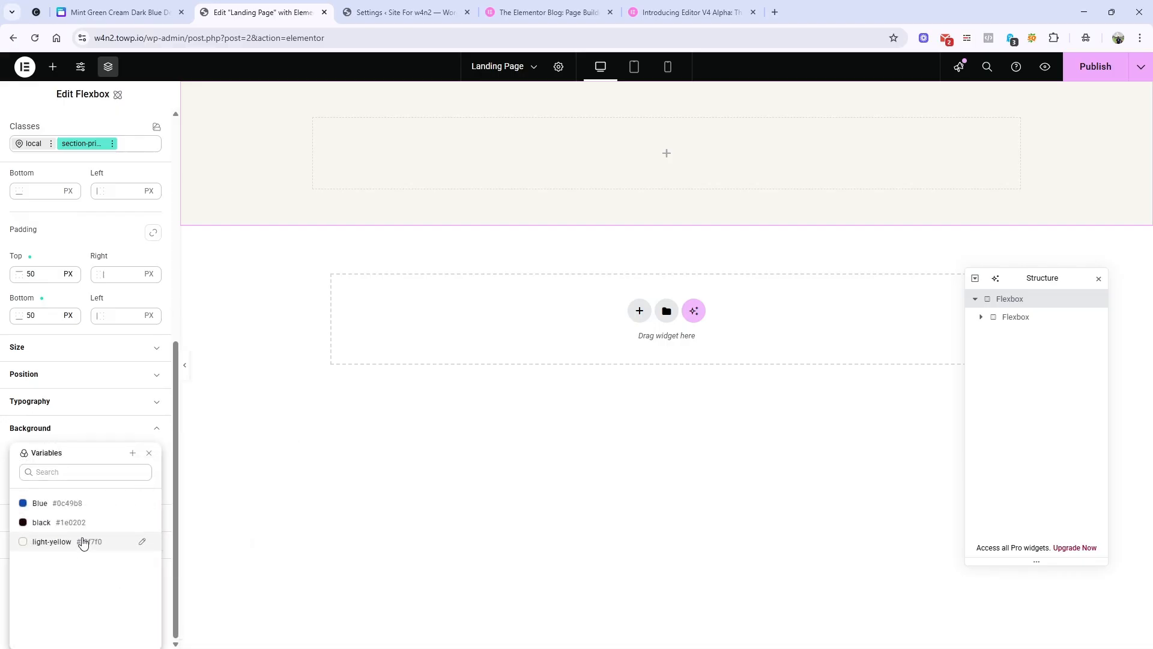
left_click(79, 542)
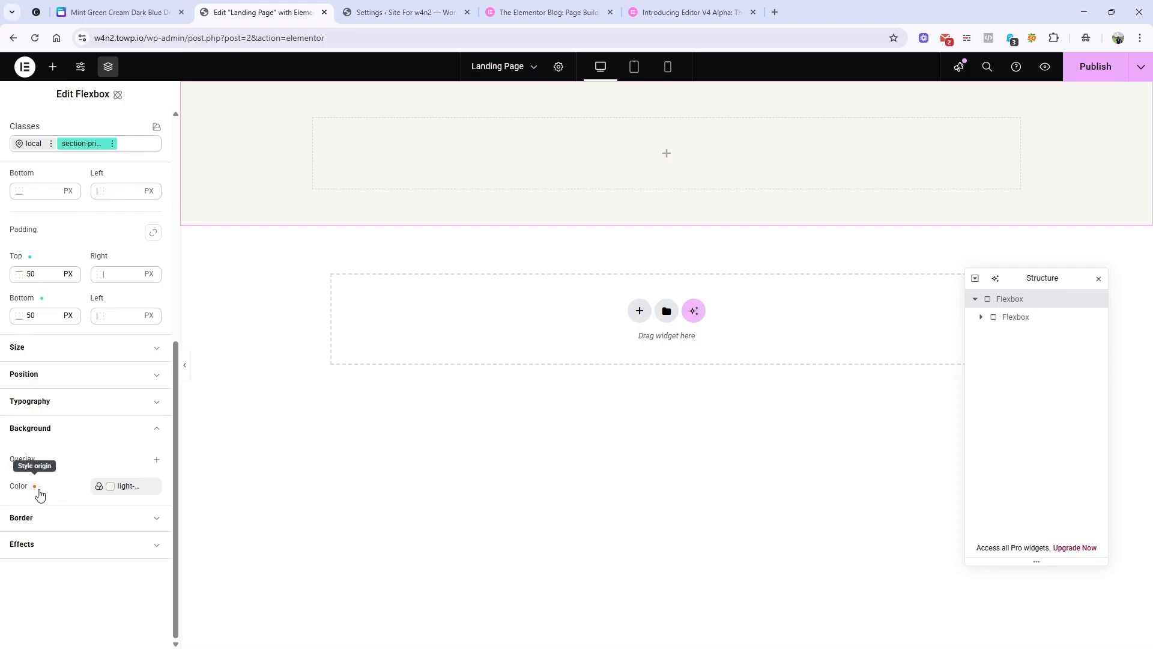
Switch to the Editor V4 Alpha article, read the orange dots explanation and compare it with the background color's indicator.
left_click(701, 12)
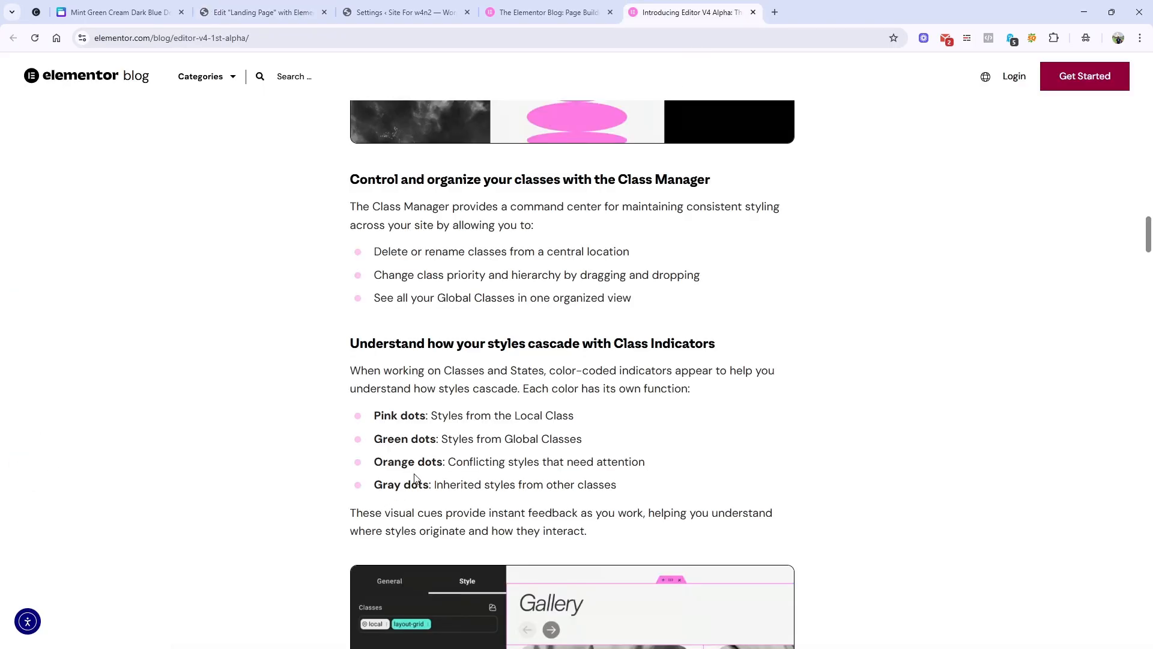
left_click_drag(448, 462, 568, 461)
left_click(685, 442)
left_click(150, 8)
left_click(265, 13)
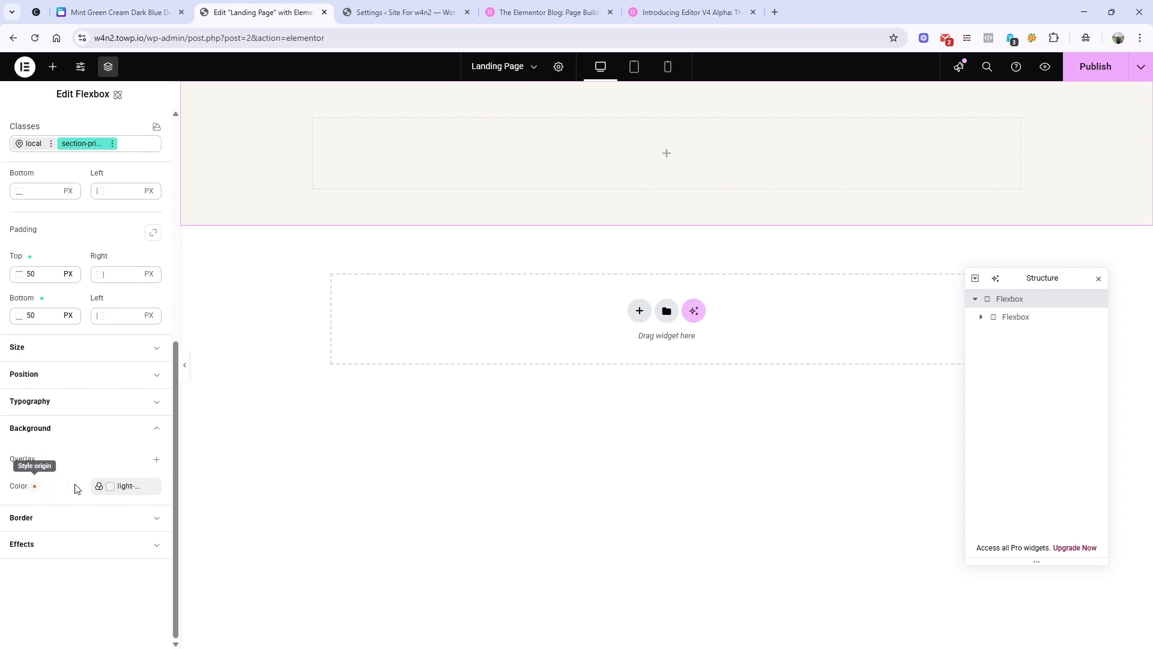
left_click(670, 12)
left_click_drag(389, 487, 573, 462)
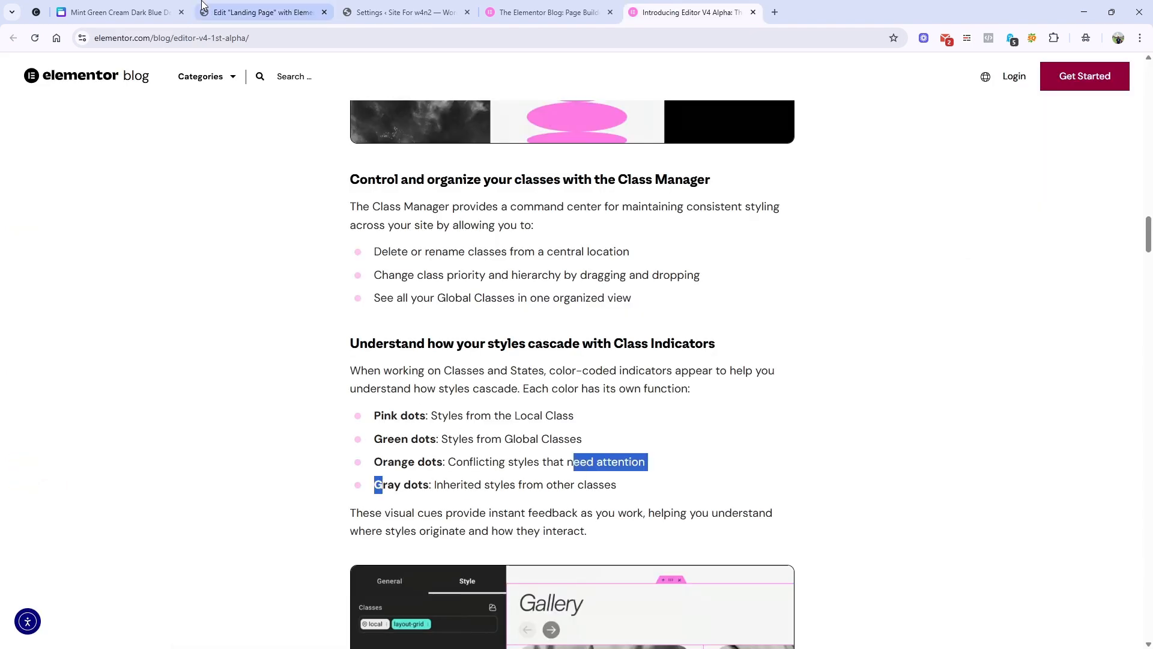
Return to the Landing Page editor and clear the background color from the section-primary class.
left_click(159, 4)
left_click(234, 8)
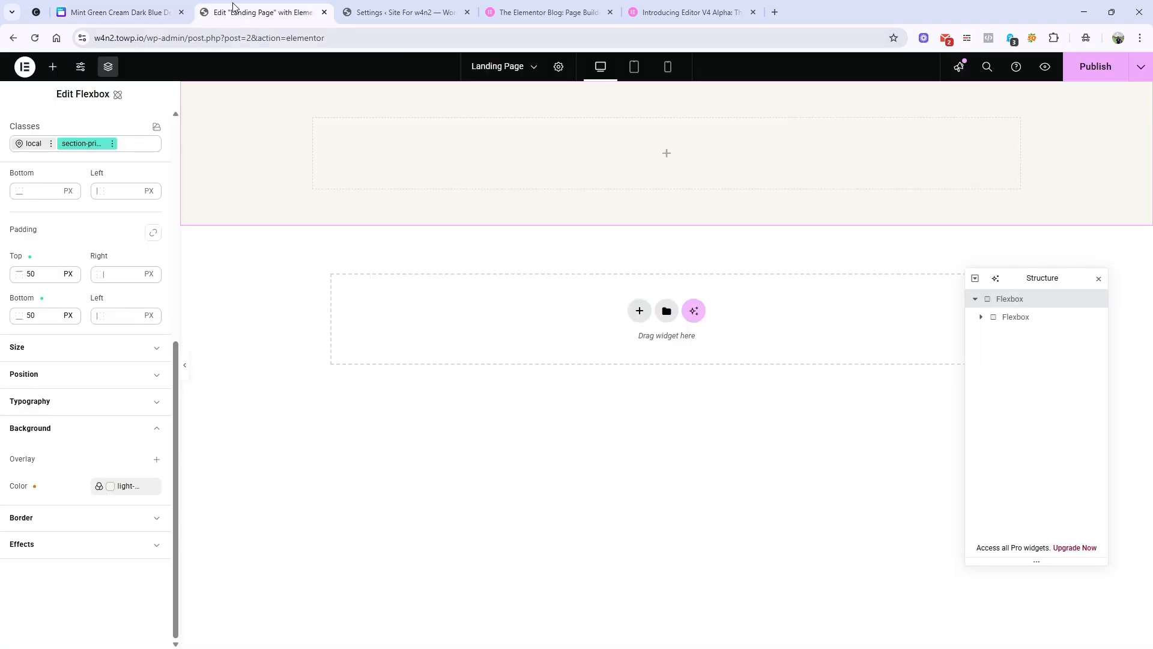
left_click(155, 488)
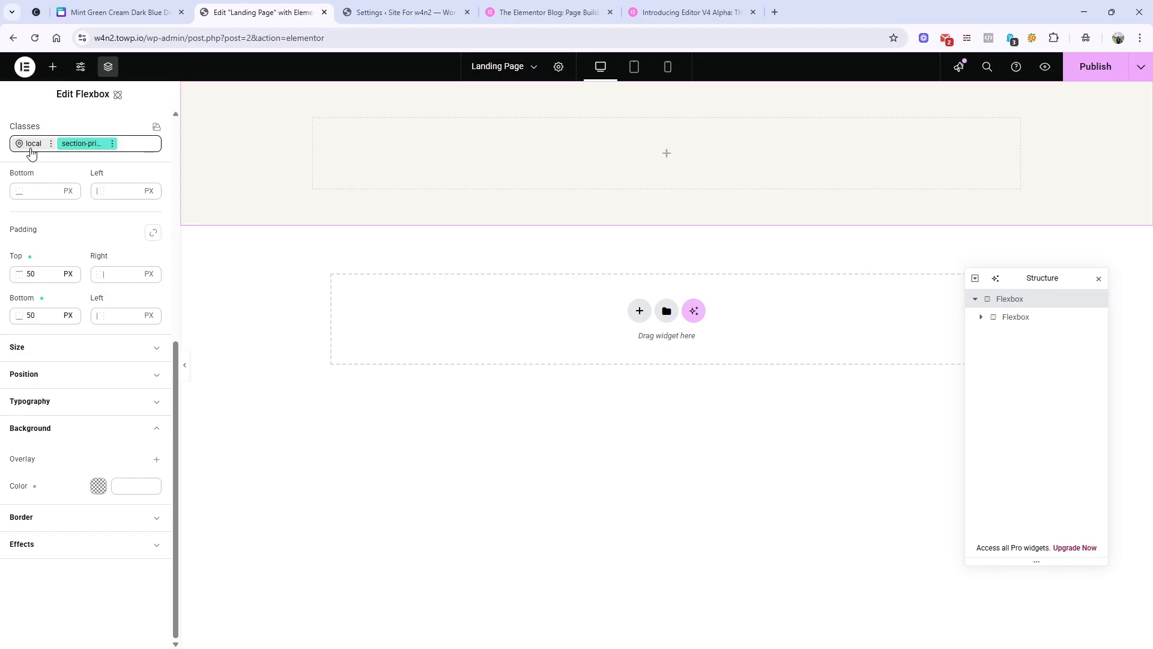
Alternate between the outer Flexbox's local and section-primary classes to compare their padding and background color indicators.
left_click(27, 144)
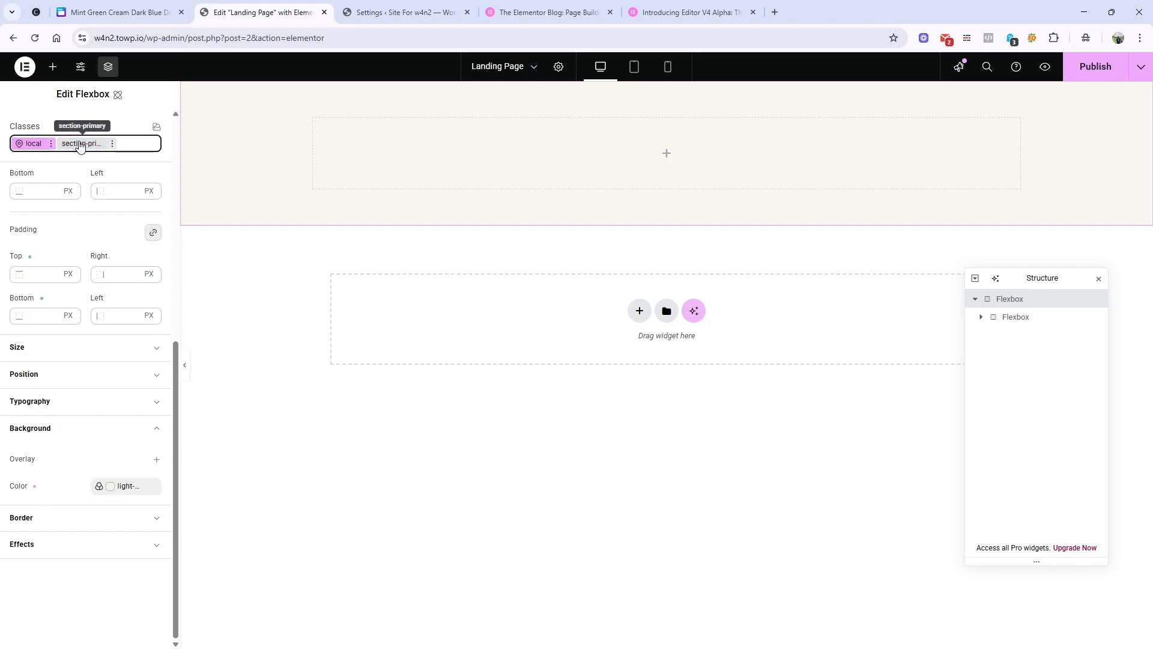
left_click(155, 140)
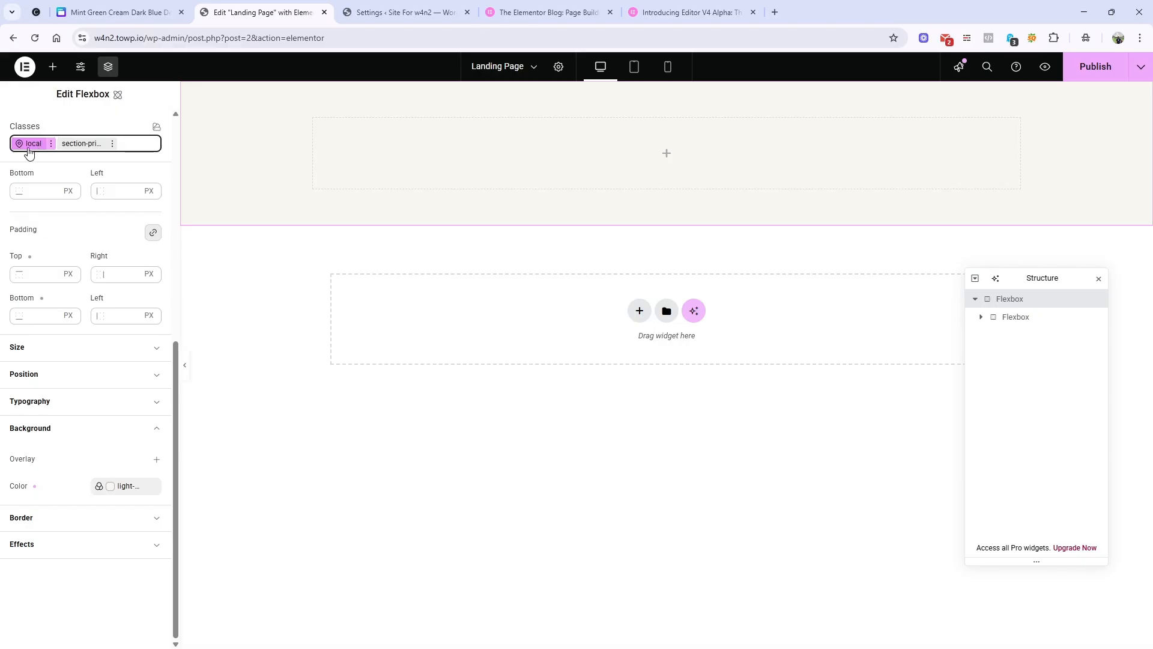
left_click(79, 144)
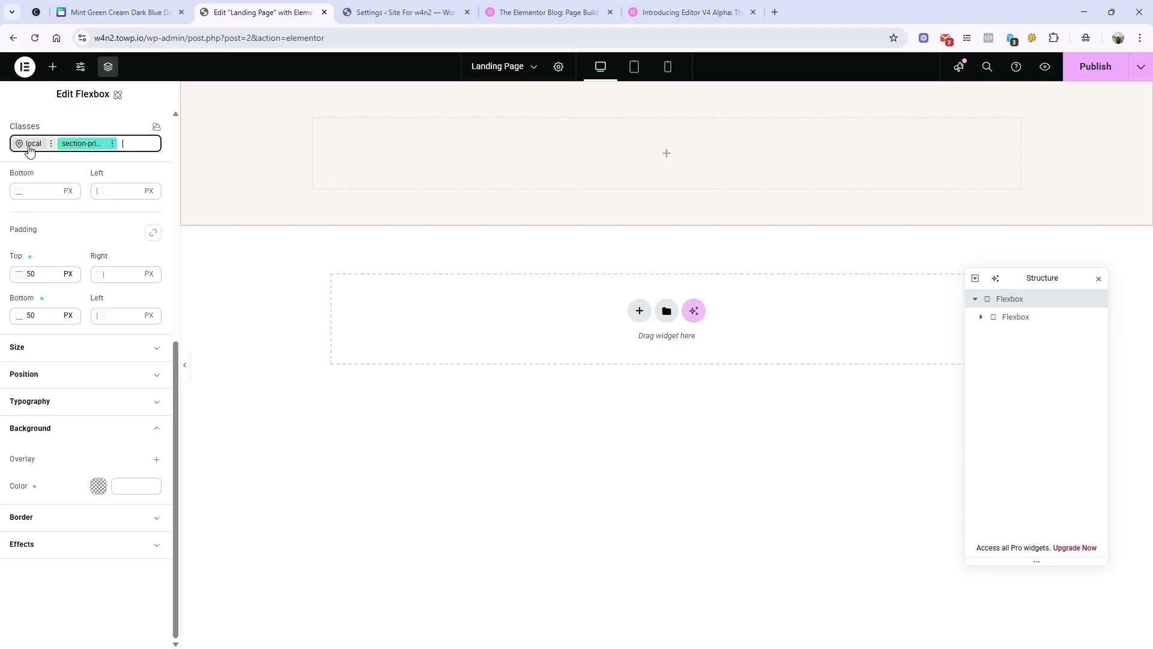
left_click(29, 147)
left_click(85, 144)
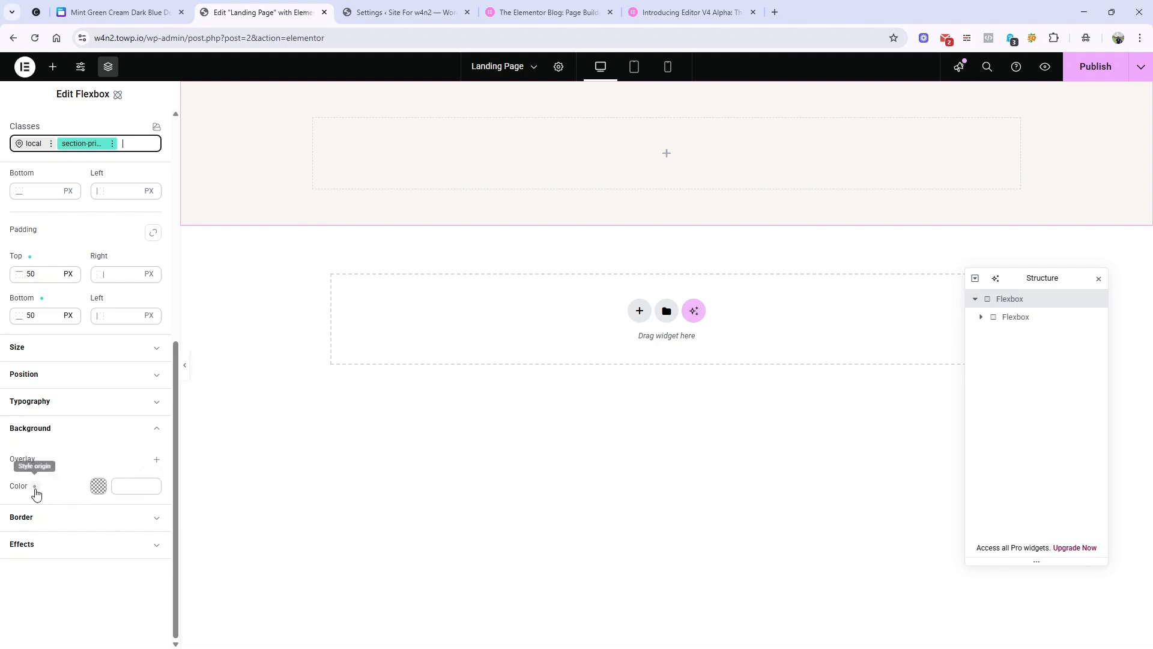
left_click(28, 147)
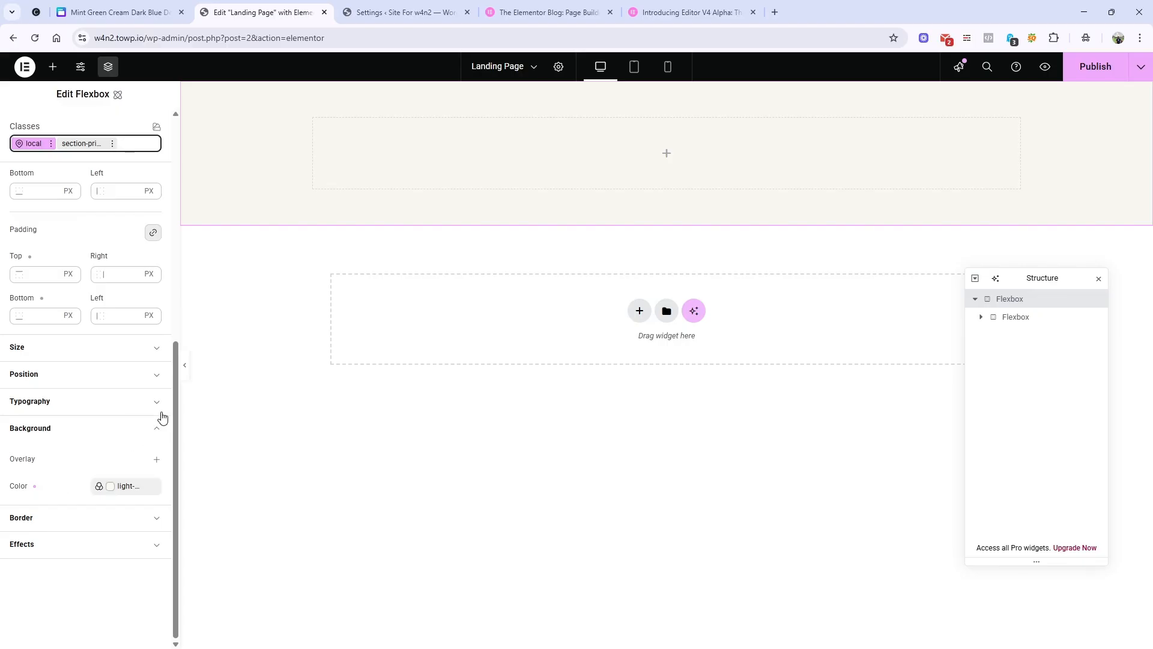
left_click(123, 143)
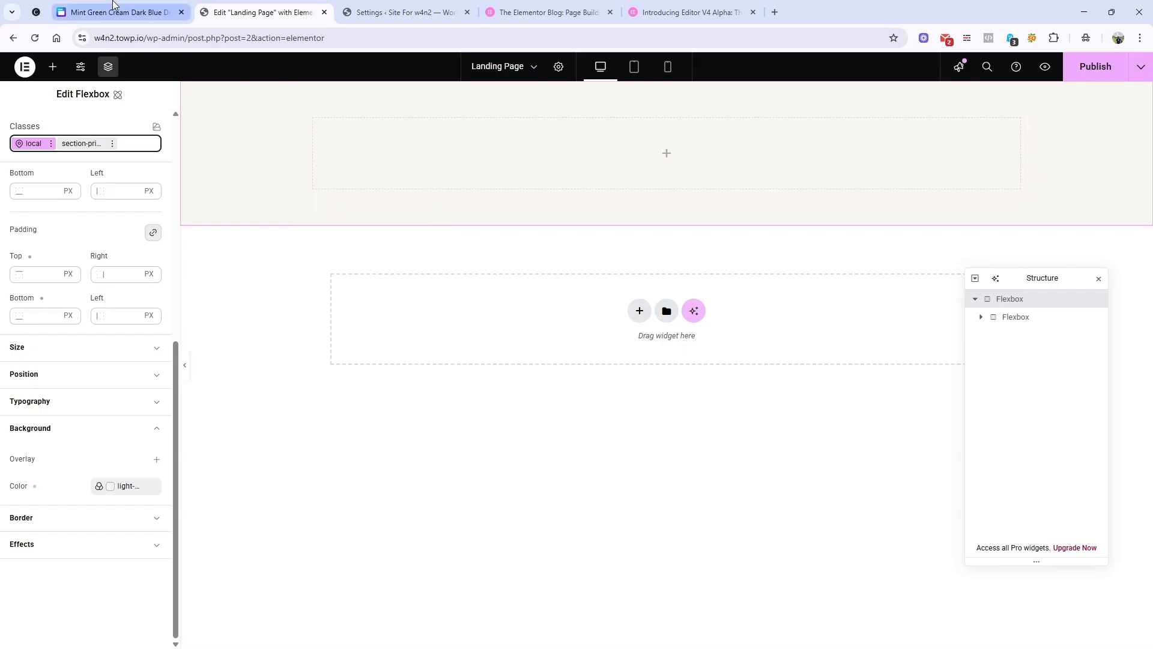
Examine the hero section's text and image layout in the Canva design and the available atomic elements in the Landing Page editor.
left_click(114, 12)
scroll(474, 428, "up", 10)
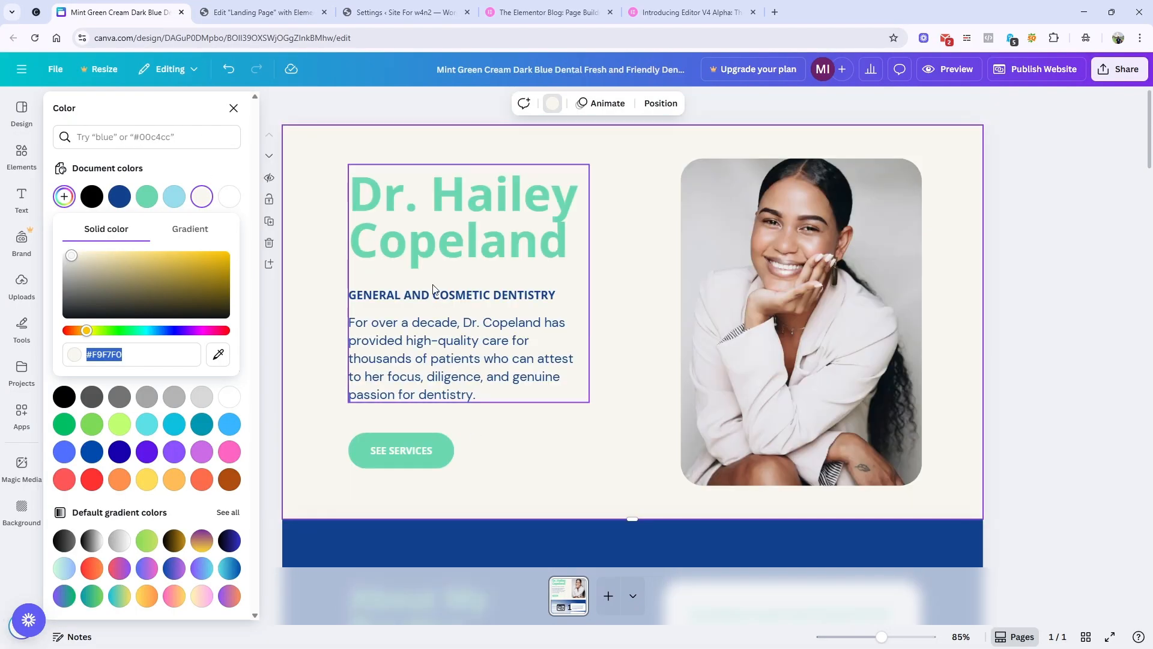
left_click(433, 236)
left_click(622, 263)
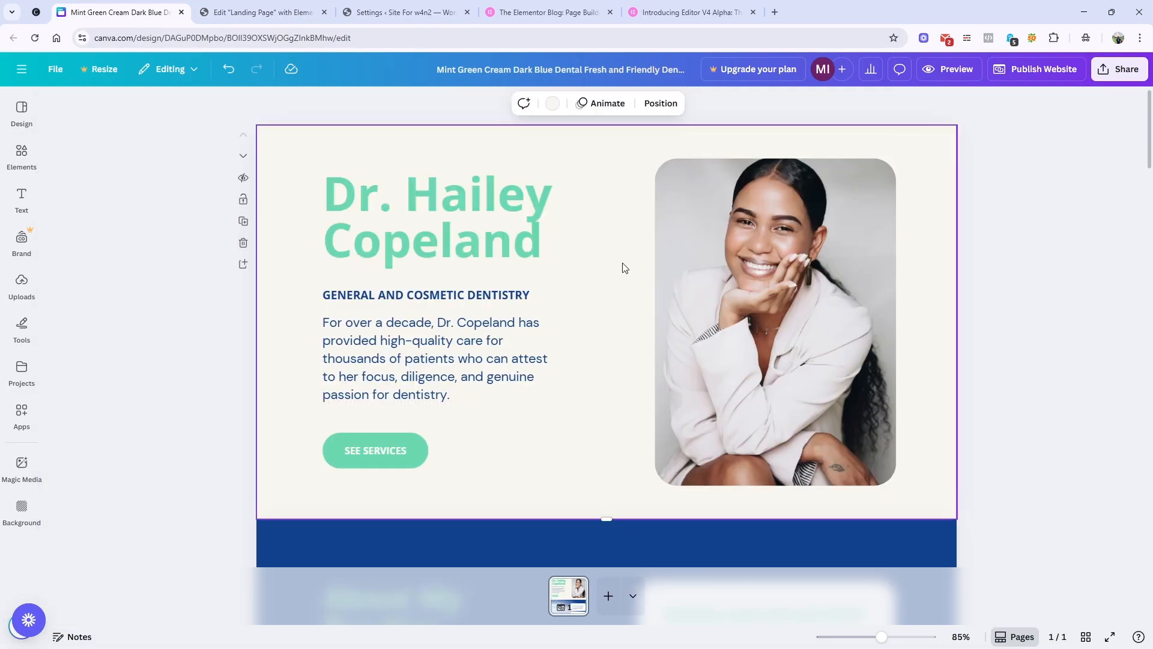
left_click(264, 12)
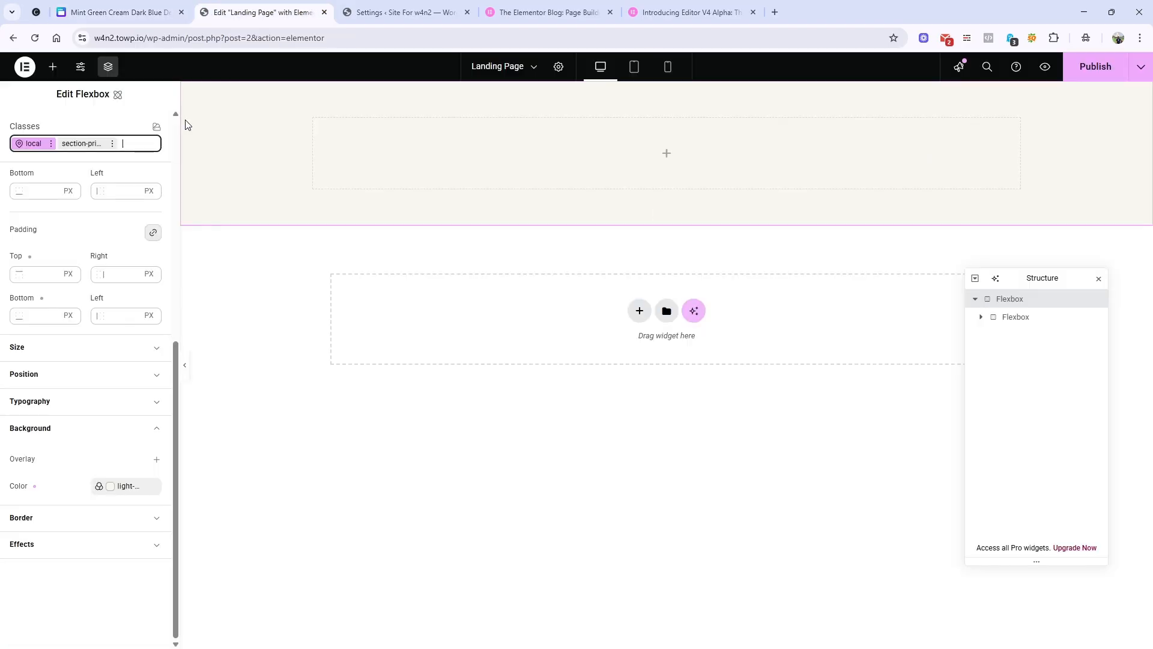
left_click(53, 66)
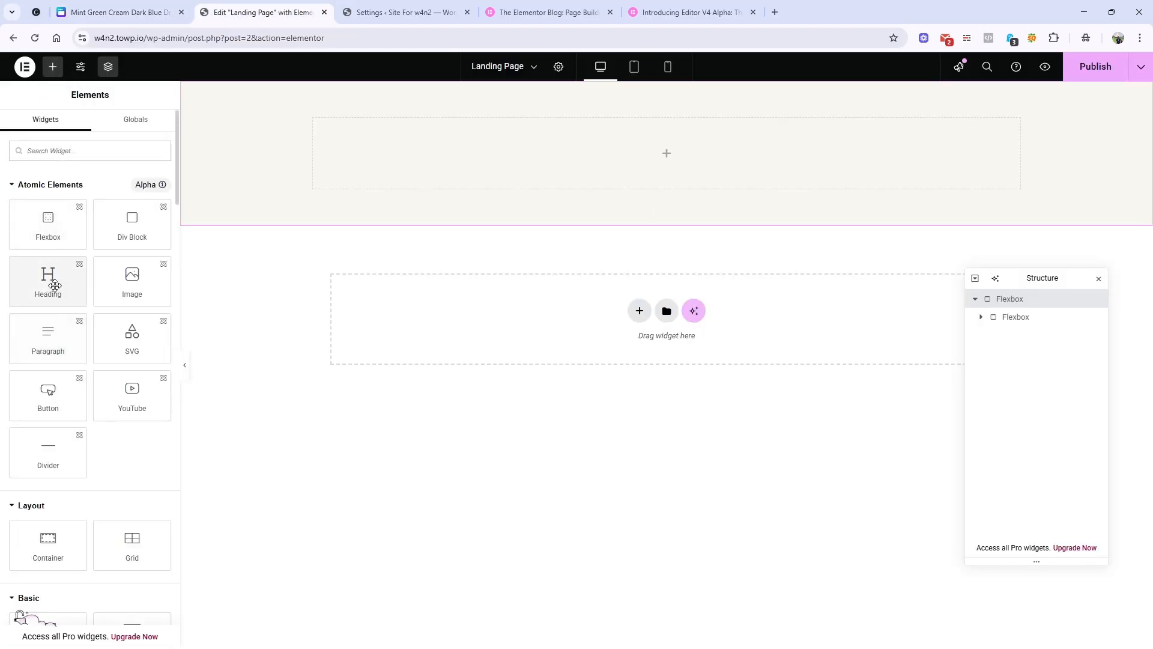
mouse_move(48, 279)
left_mouse_down()
mouse_move(294, 217)
mouse_move(385, 168)
mouse_move(46, 278)
left_mouse_up()
left_click(154, 17)
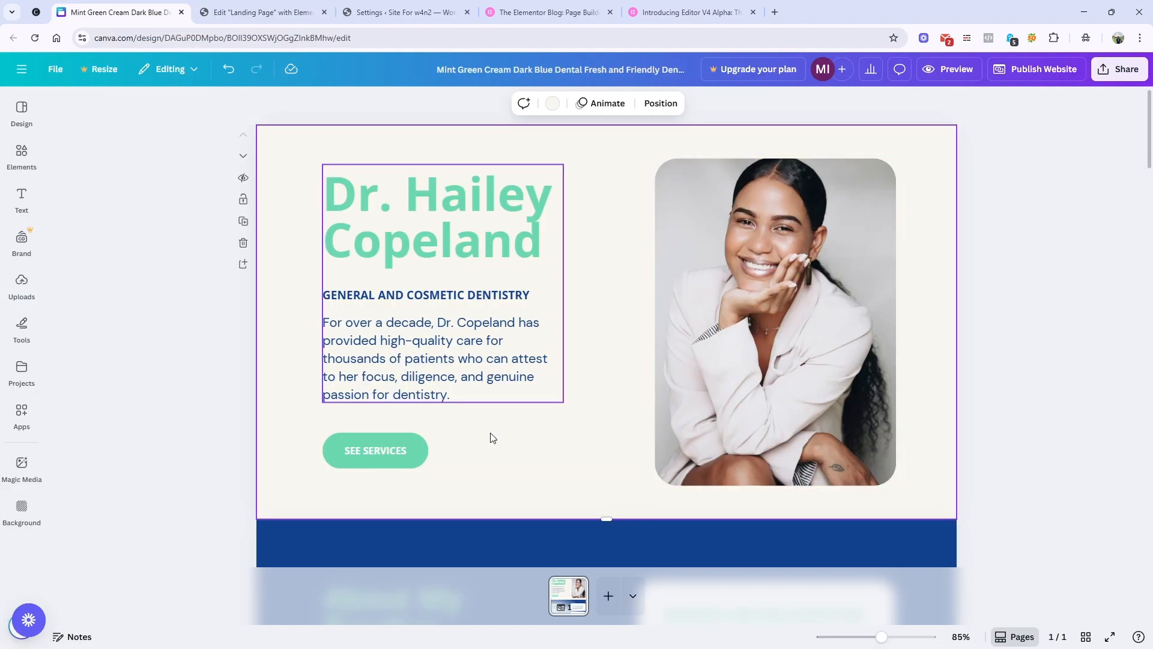
Add two side-by-side Flexboxes inside the inner-section Flexbox in the Landing Page editor, then select their parent.
left_click(235, 6)
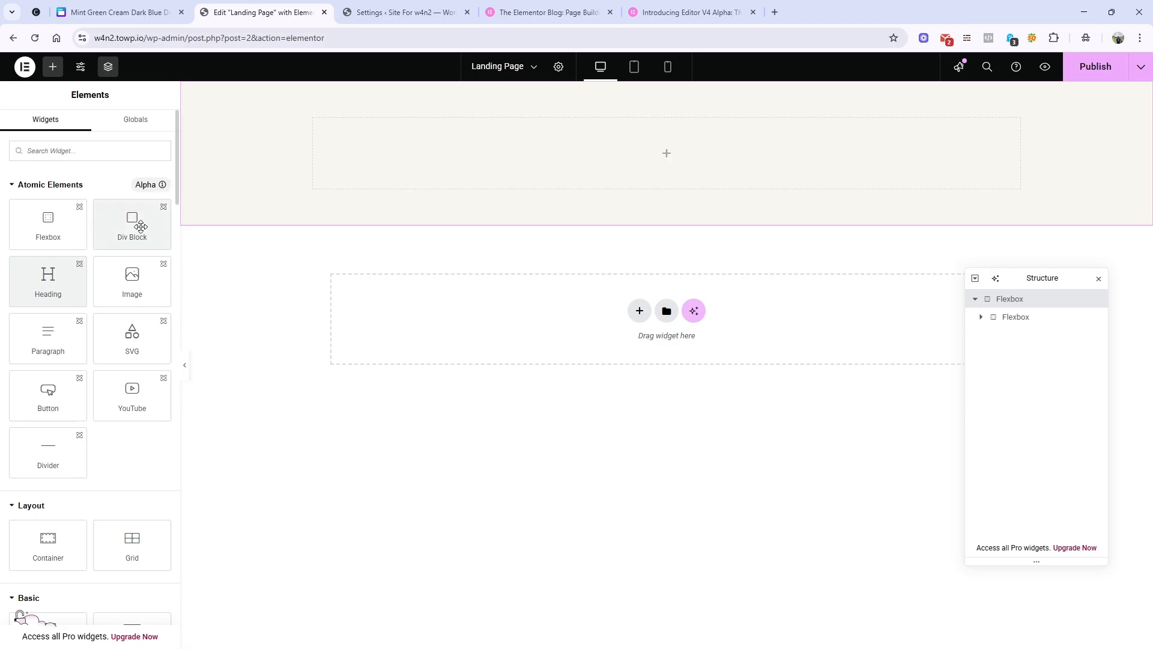
left_click_drag(63, 227, 394, 182)
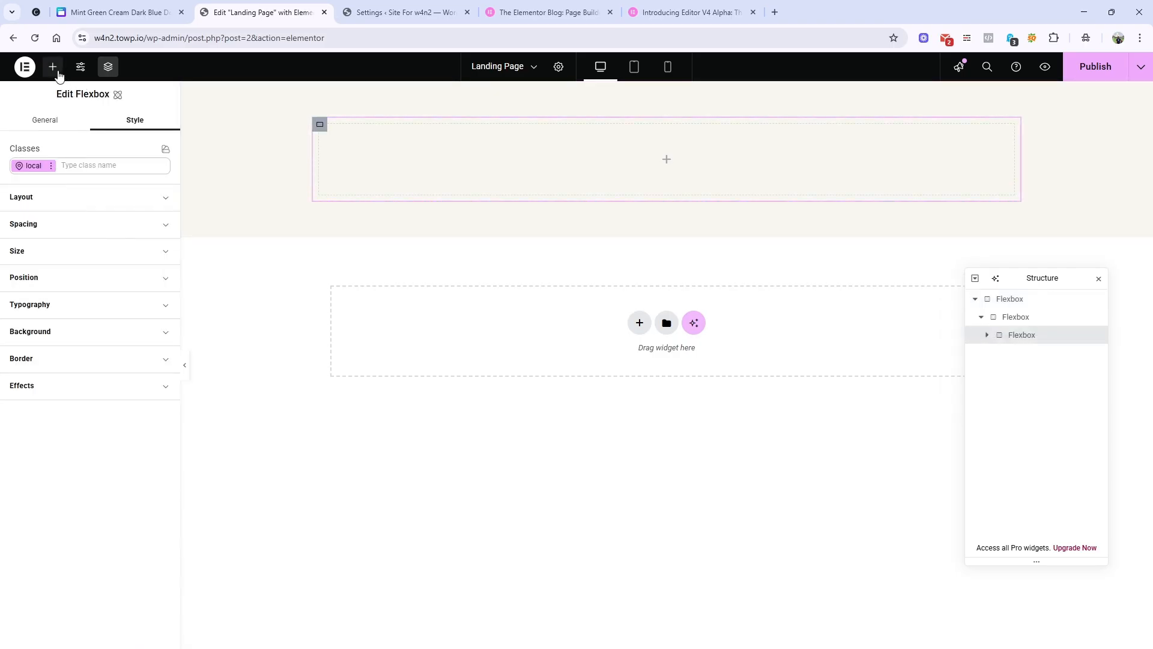
left_click(53, 67)
left_click_drag(48, 229, 499, 196)
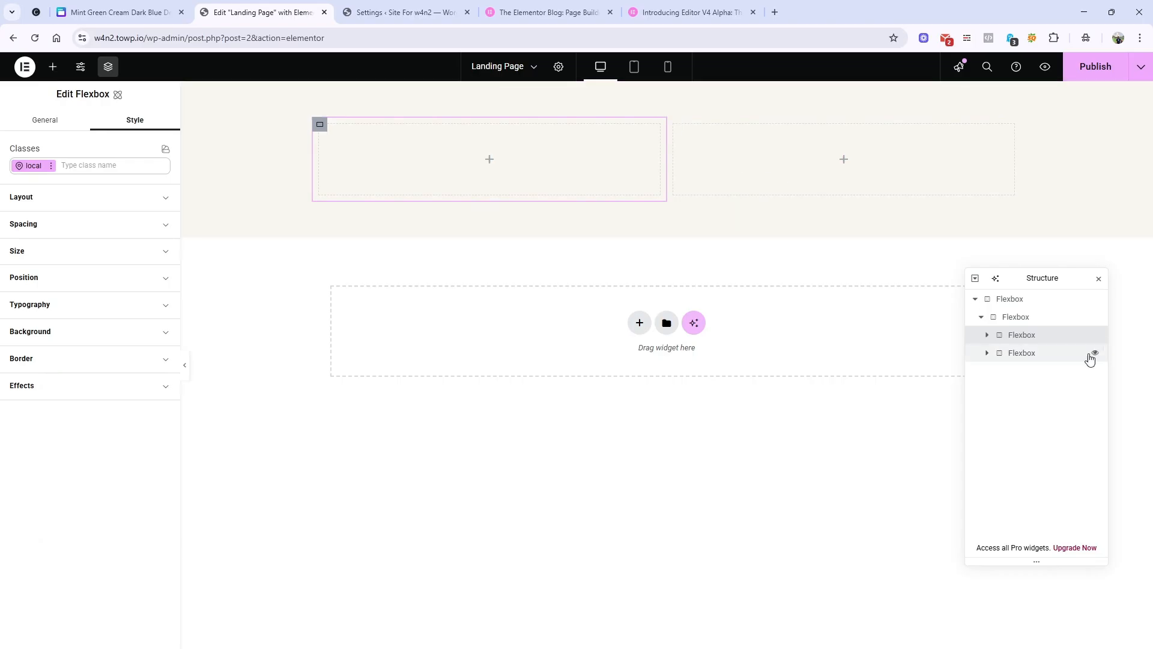
left_click(1015, 318)
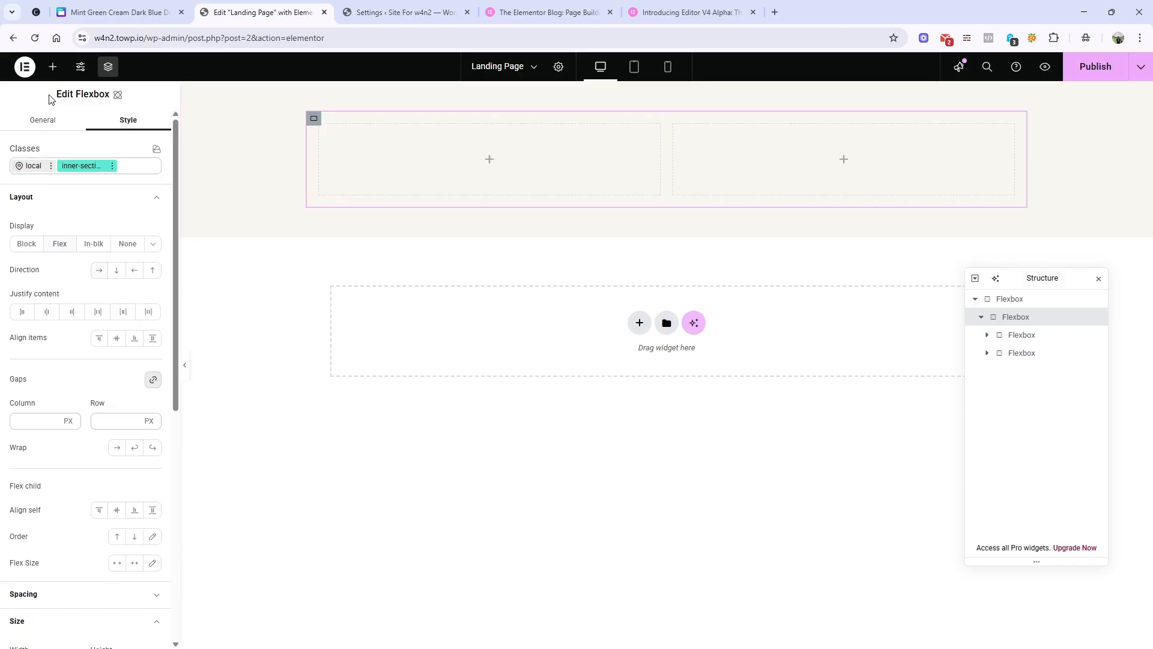
Add a Heading to the first nested Flexbox and replace its title with the doctor's name copied from the Canva hero.
left_click(53, 66)
left_click_drag(48, 280, 372, 180)
left_click(61, 211)
key("ctrl+a")
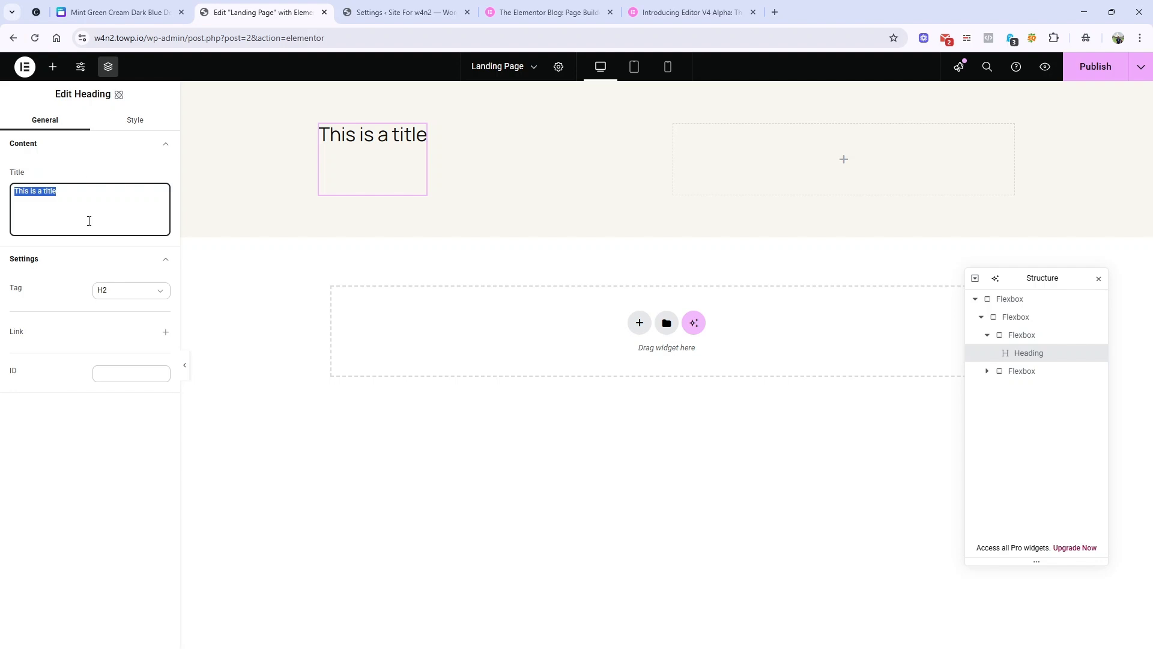
left_click(114, 12)
left_click(416, 242)
left_click(415, 241)
key("ctrl+c")
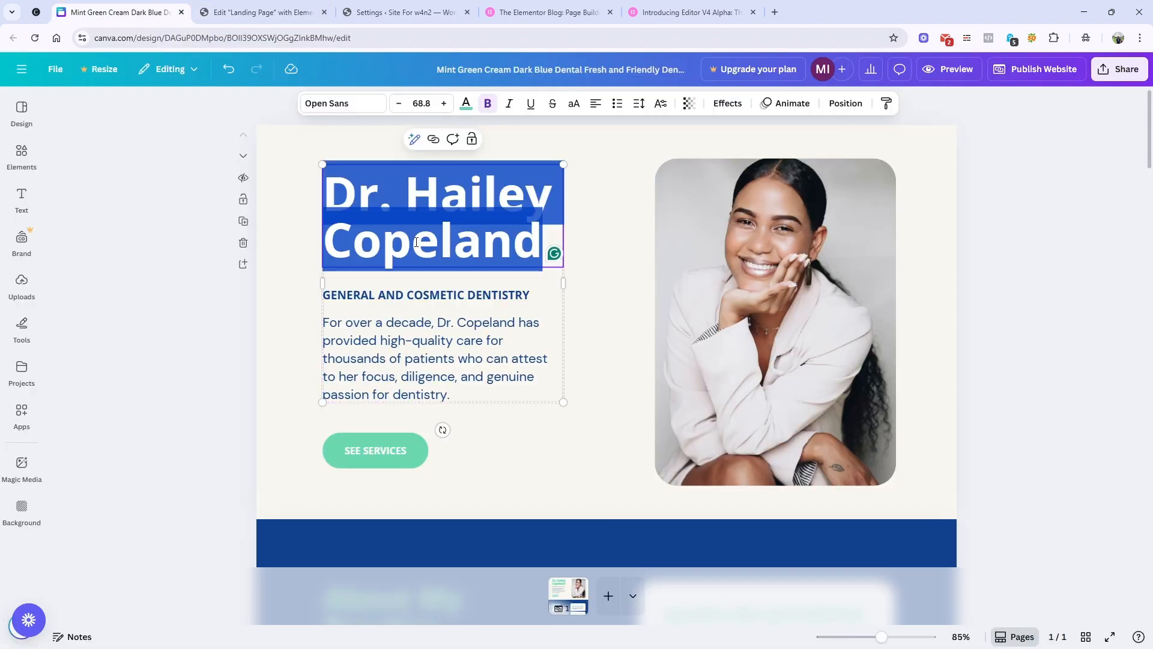
left_click(263, 12)
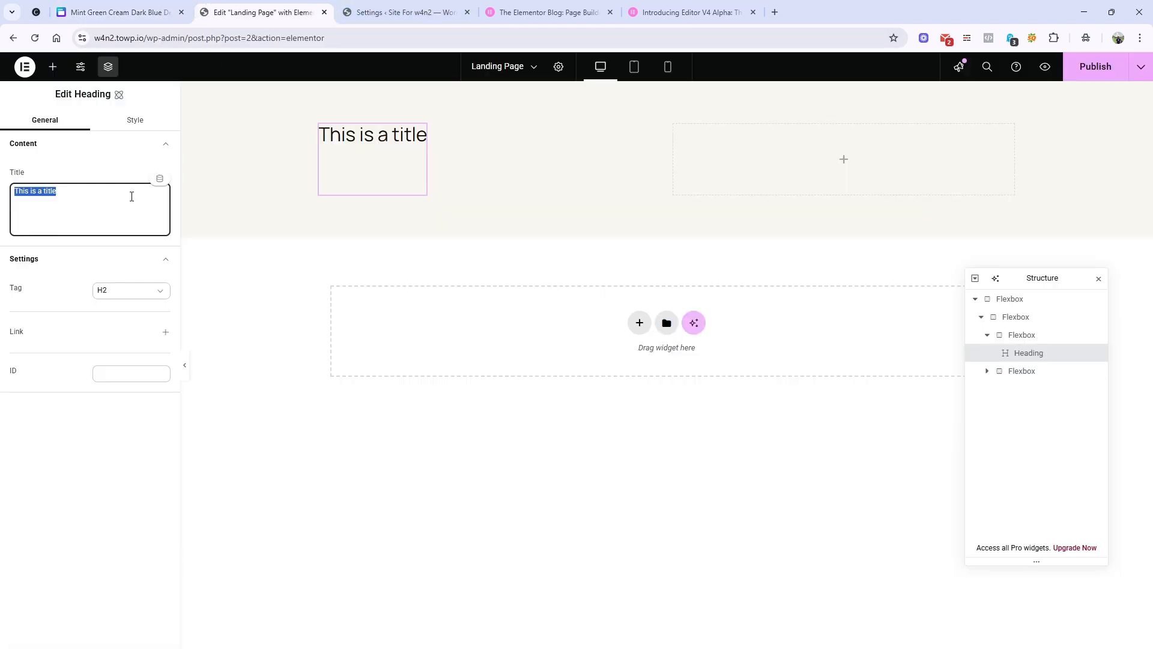
key("ctrl+v")
Select the hero subtitle in Canva, then add a second Heading after the doctor's name in the Landing Page's first nested Flexbox.
left_click(127, 33)
left_click(122, 18)
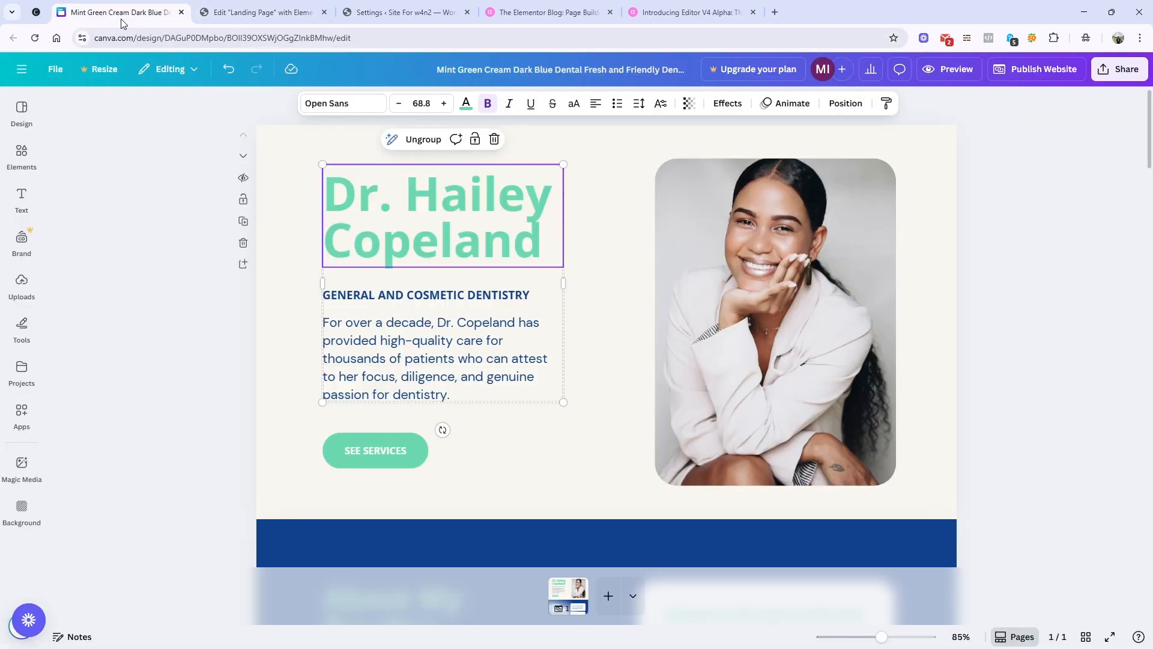
double_click(441, 295)
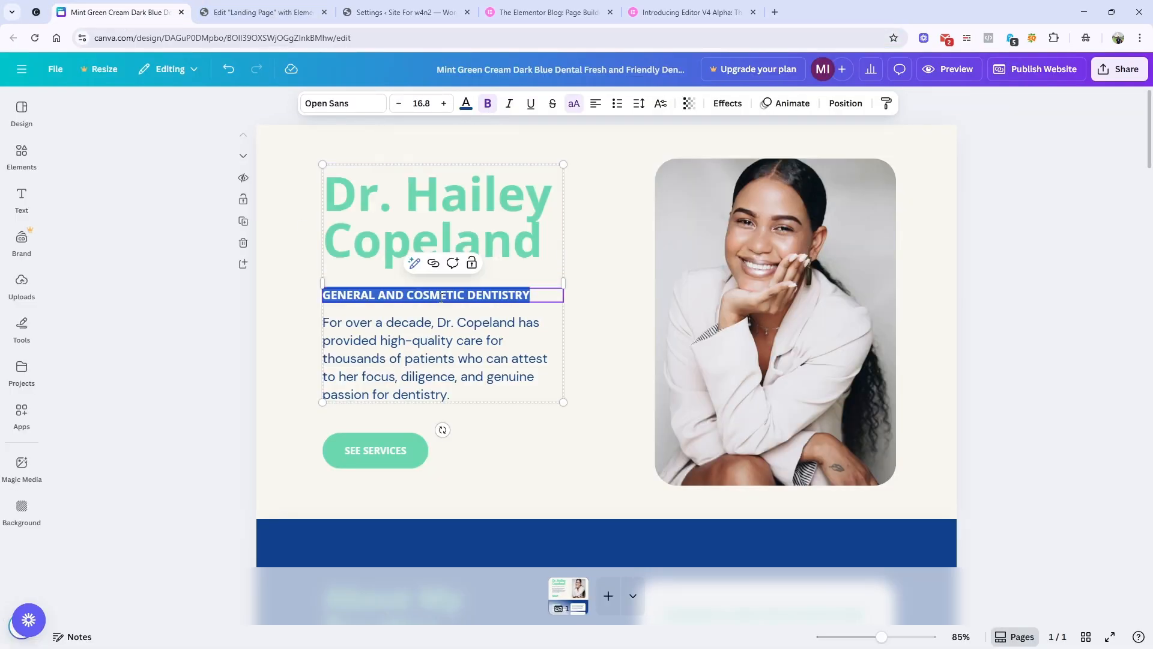
left_click(262, 12)
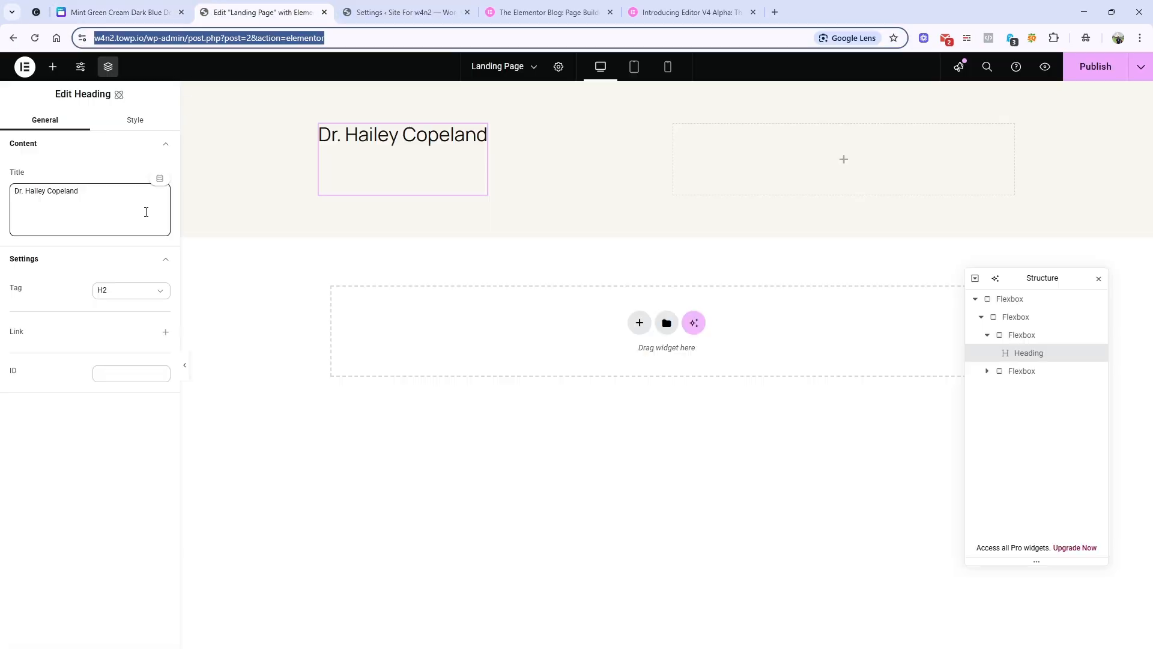
left_click(53, 66)
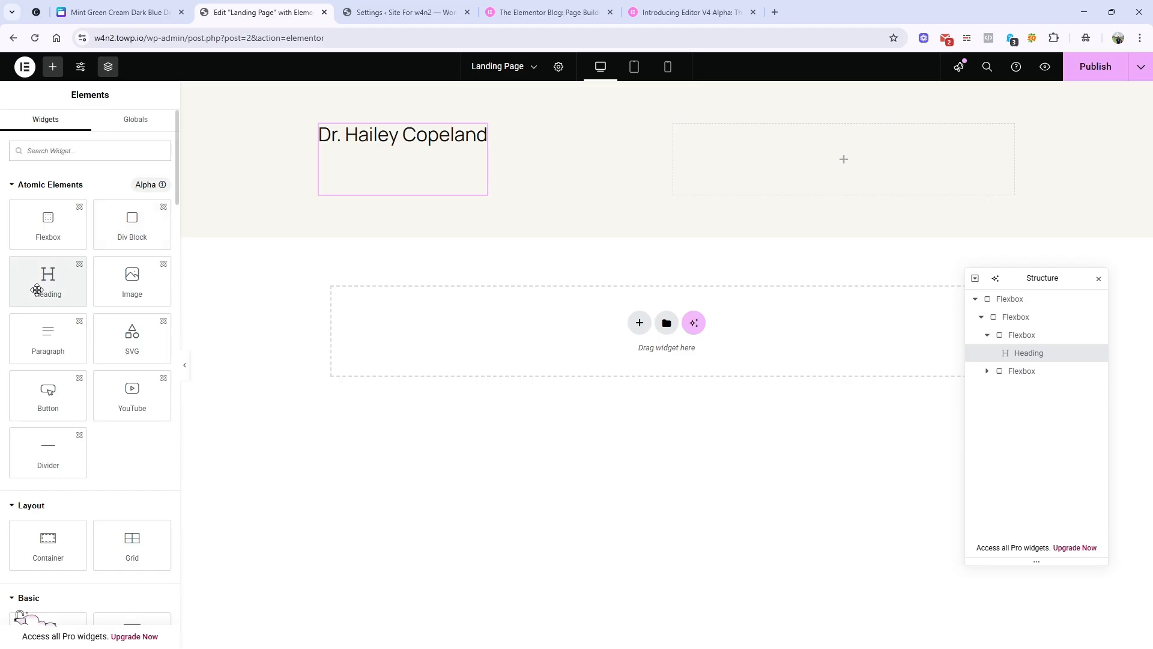
left_click_drag(45, 288, 413, 161)
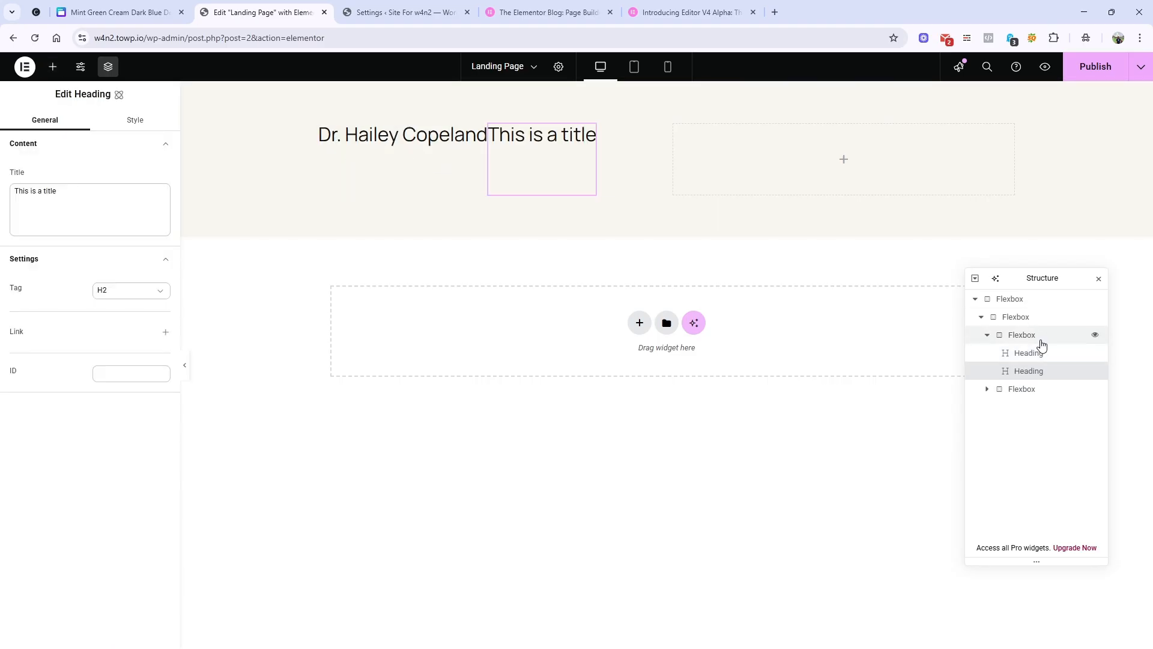
Set the layout direction of the Flexbox holding the two headings to column so they stack vertically.
left_click(1041, 342)
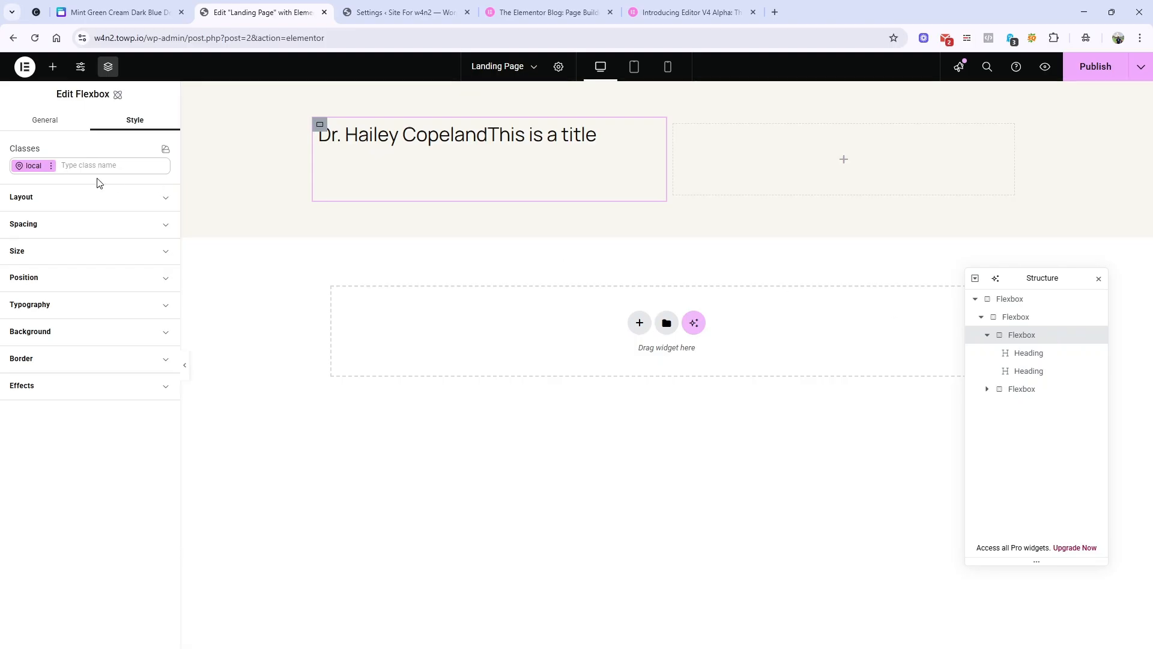
left_click(94, 203)
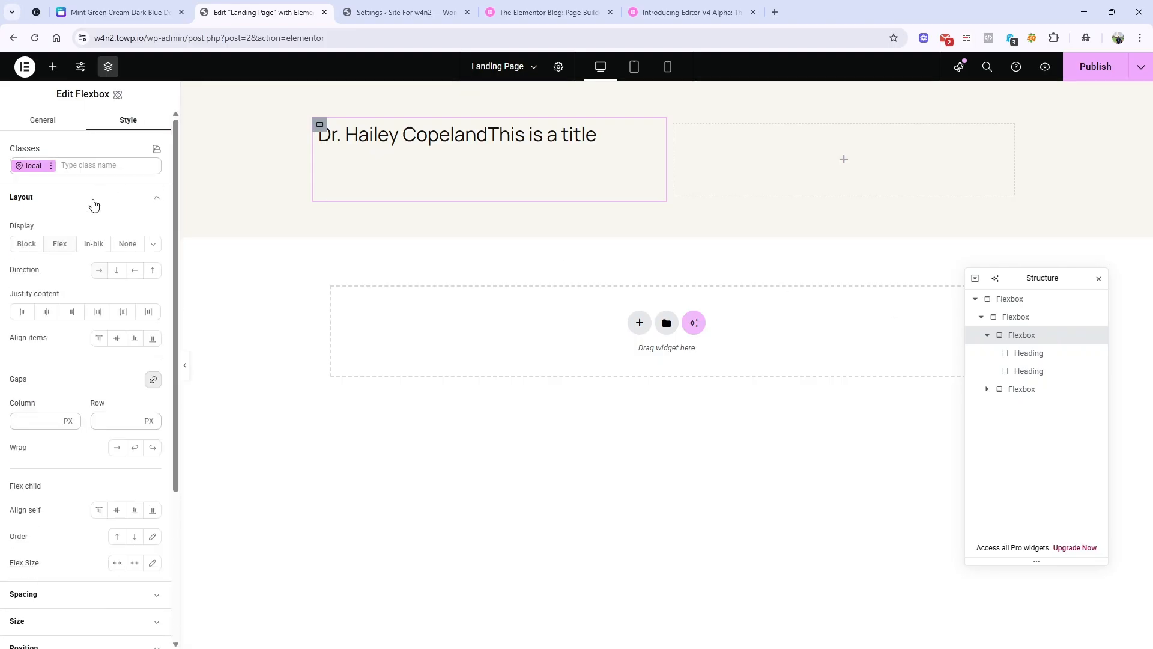
left_click(121, 273)
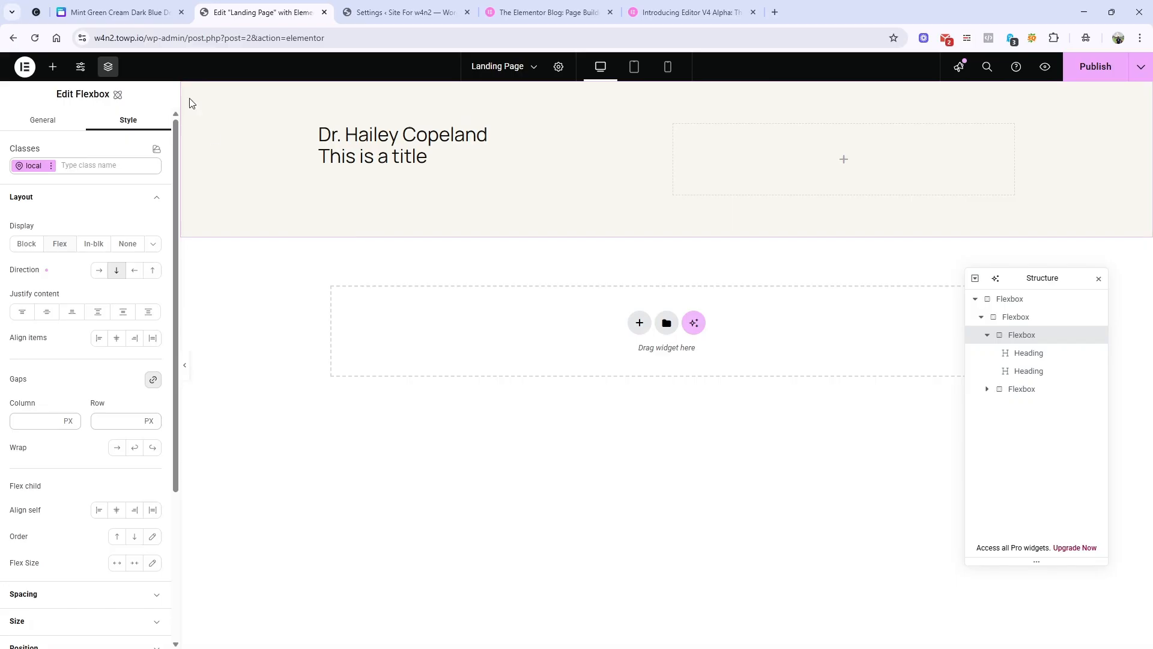
Add a Paragraph below the two headings and replace its placeholder with the description text copied from the Canva hero.
left_click(132, 17)
left_click(427, 356)
left_click(426, 356)
key("ctrl+c")
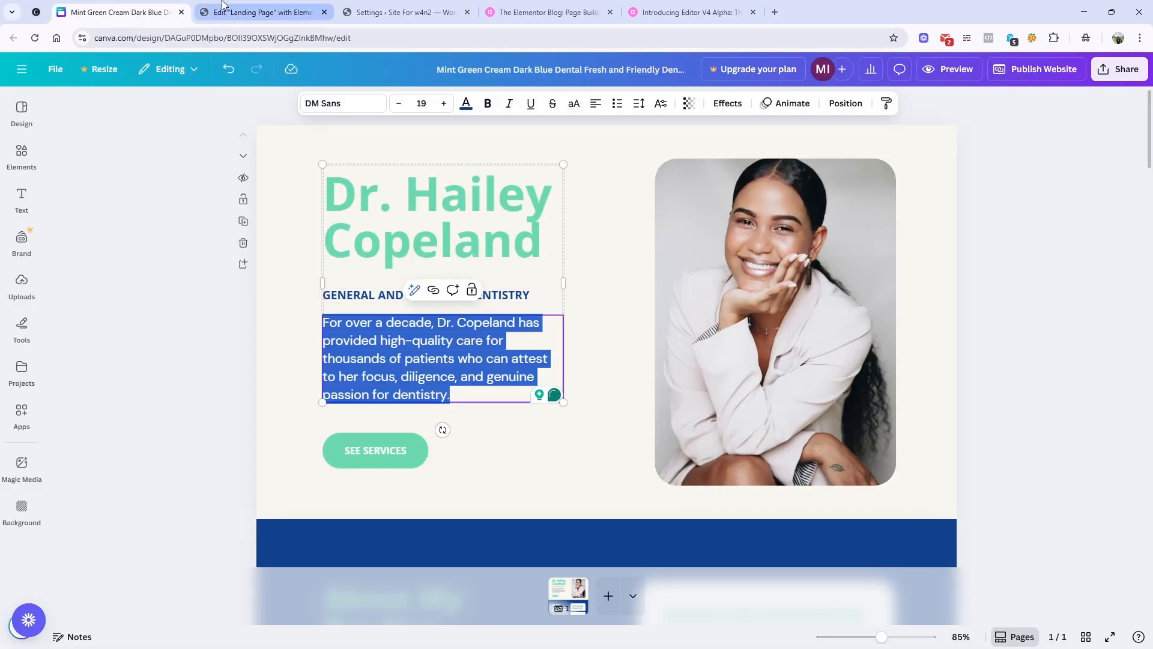
left_click(263, 12)
left_click(53, 66)
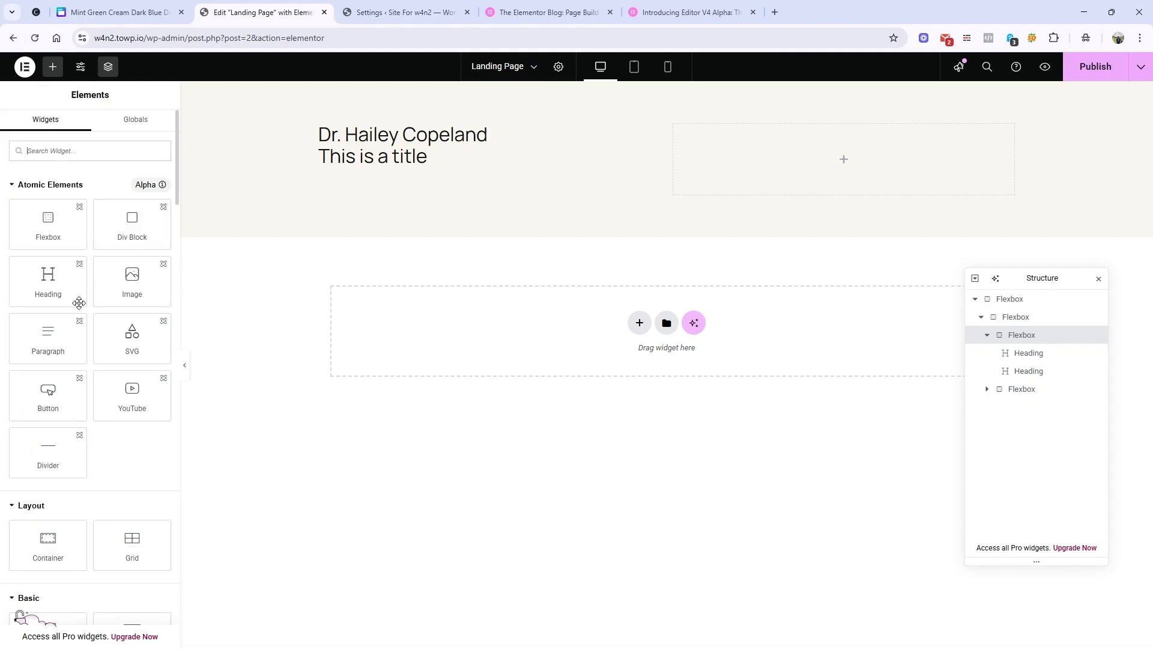
left_click_drag(44, 355, 366, 175)
triple_click(93, 191)
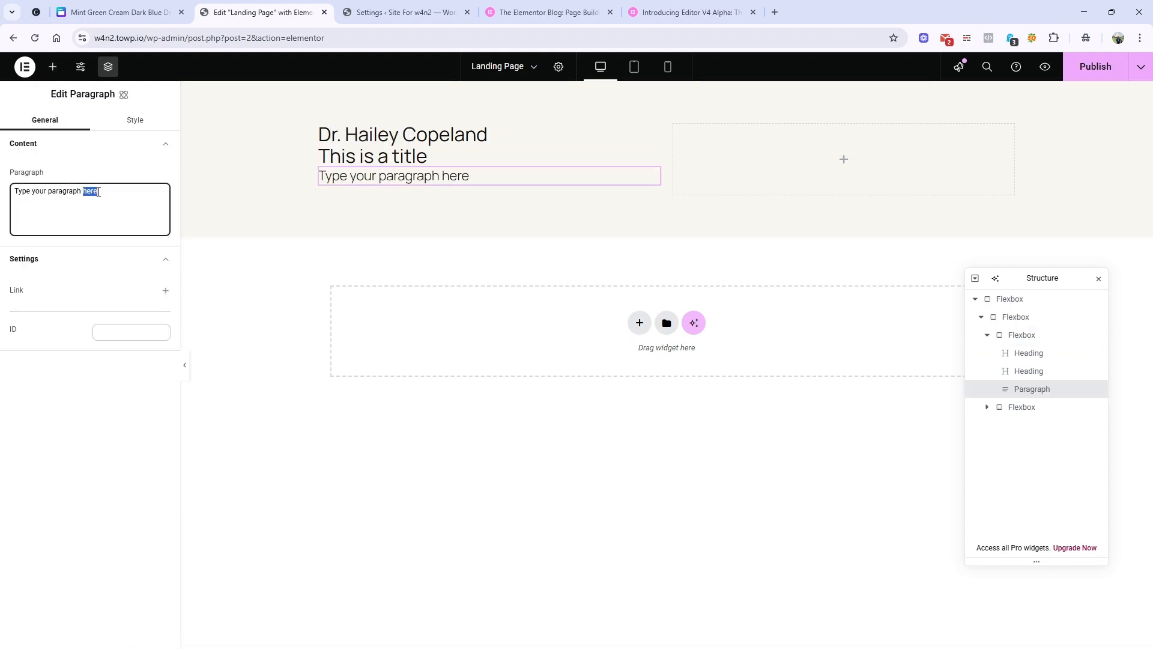
key("ctrl+v")
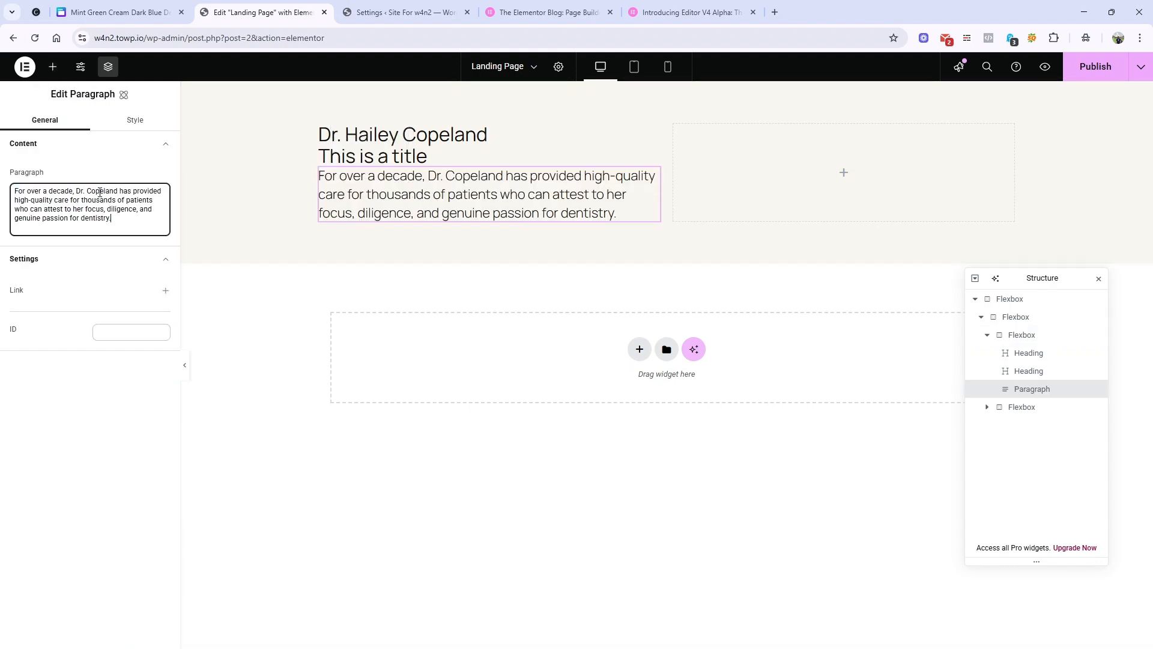
Check the element below the Canva hero description and add a matching Button under the paragraph in the Landing Page editor.
left_click(78, 8)
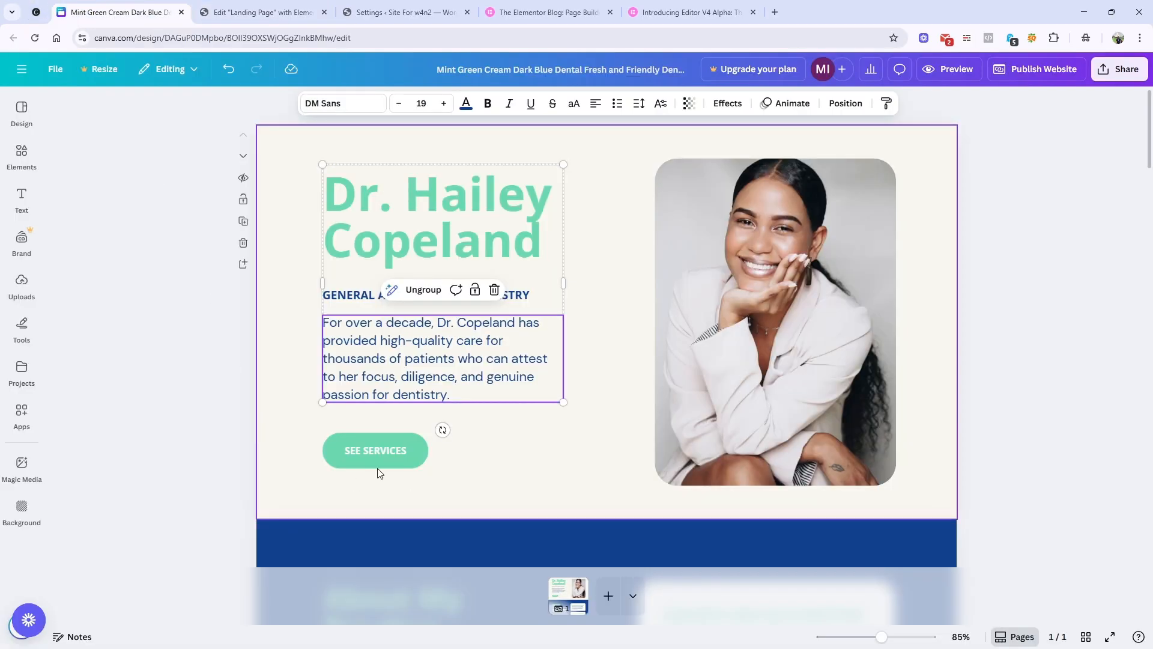
left_click(281, 11)
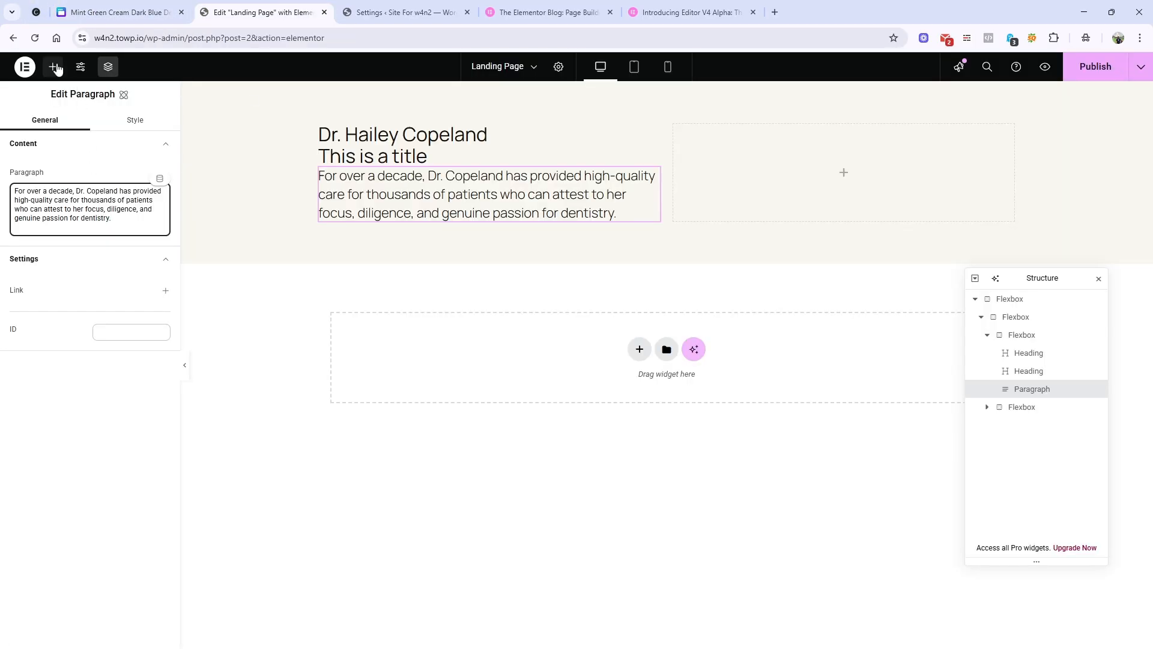
left_click(53, 67)
left_click_drag(48, 396, 411, 225)
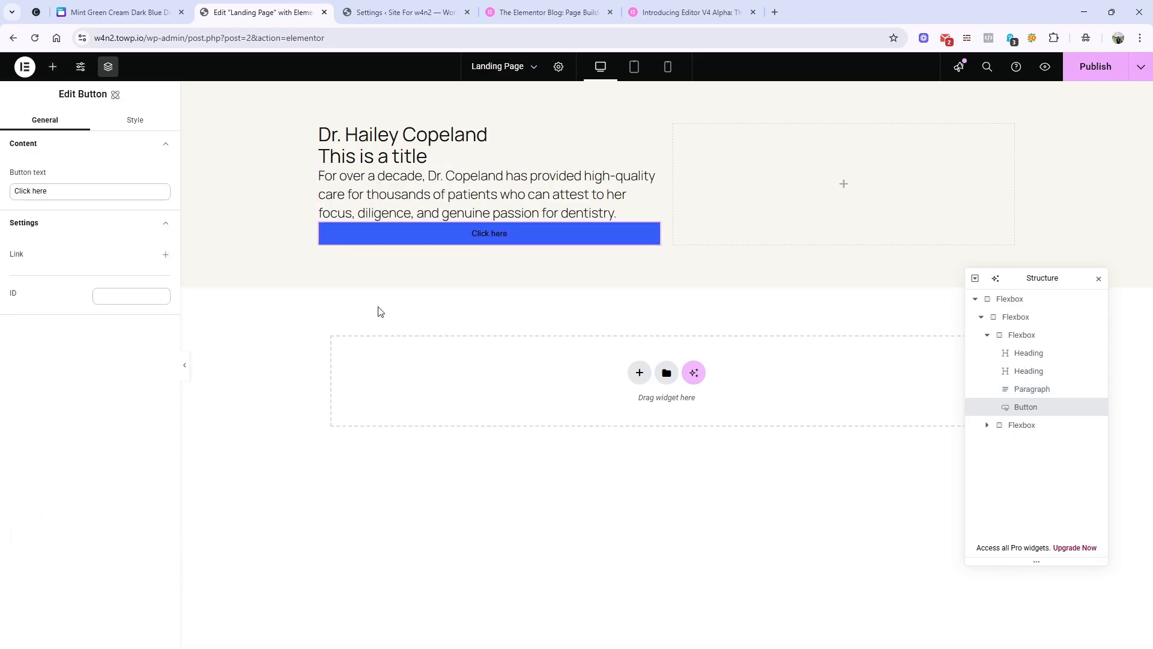
Replace the new button's text with "see services", following the label of the Canva hero button.
left_click(114, 13)
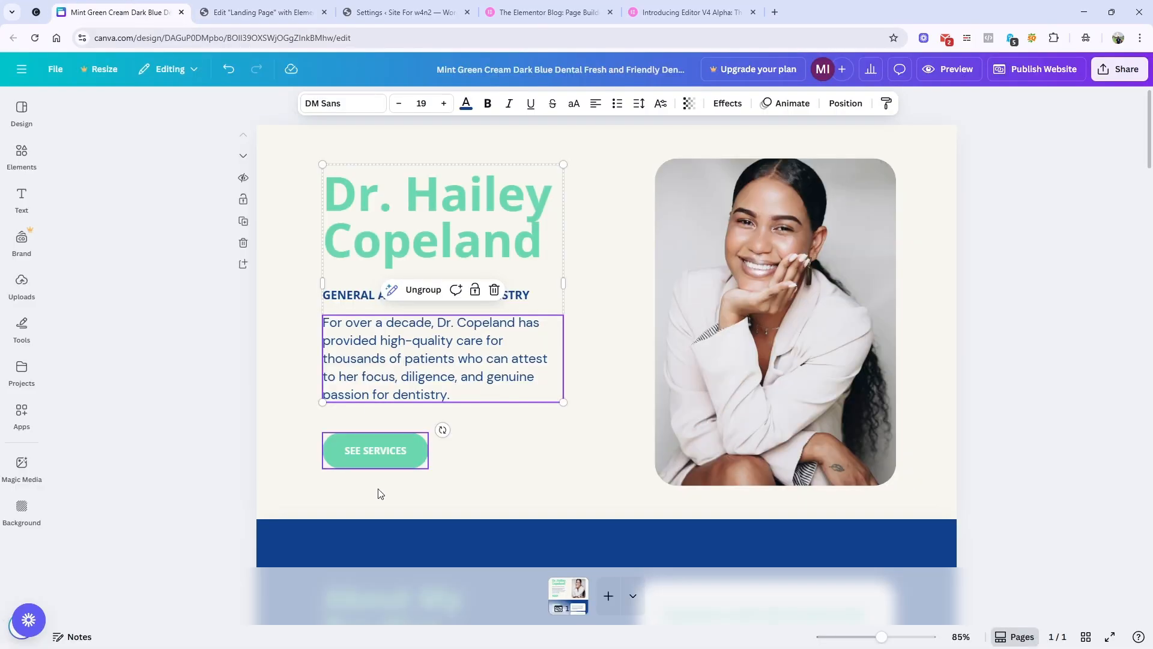
left_click(374, 452)
double_click(373, 450)
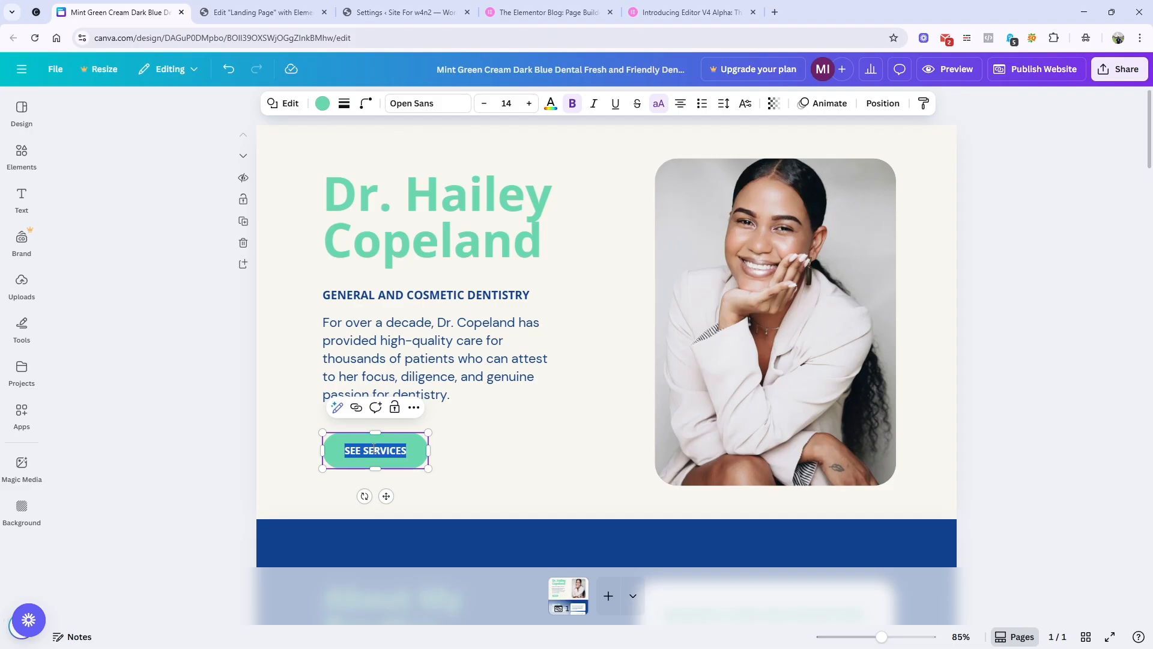
left_click(259, 12)
left_click(69, 186)
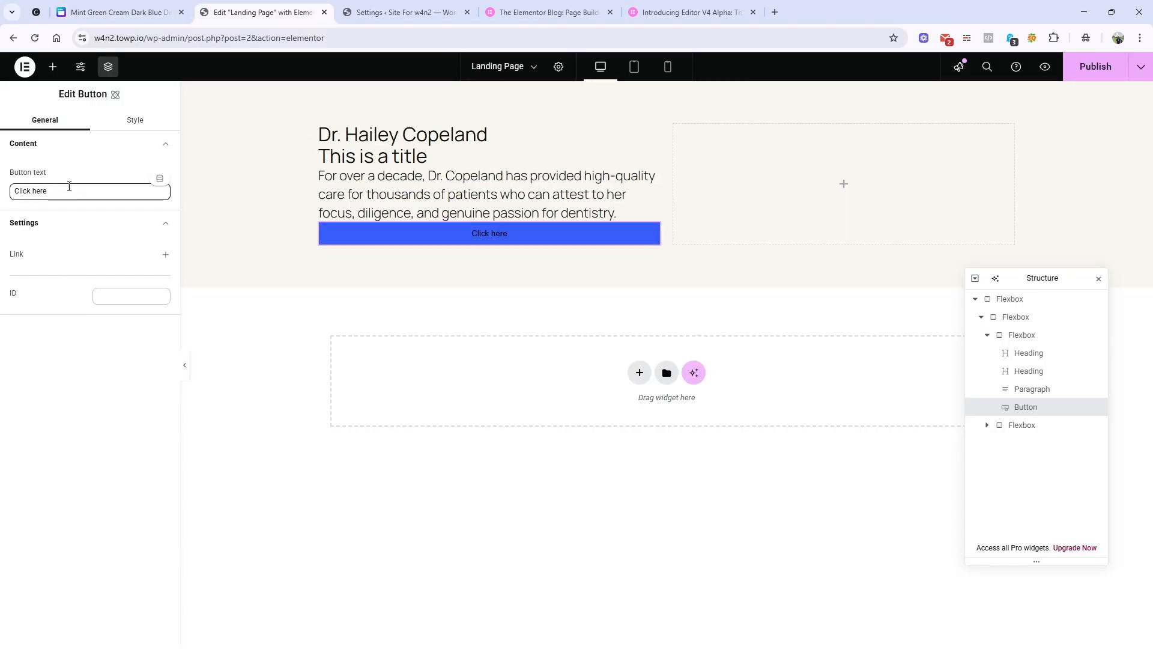
triple_click(69, 187)
type("see services")
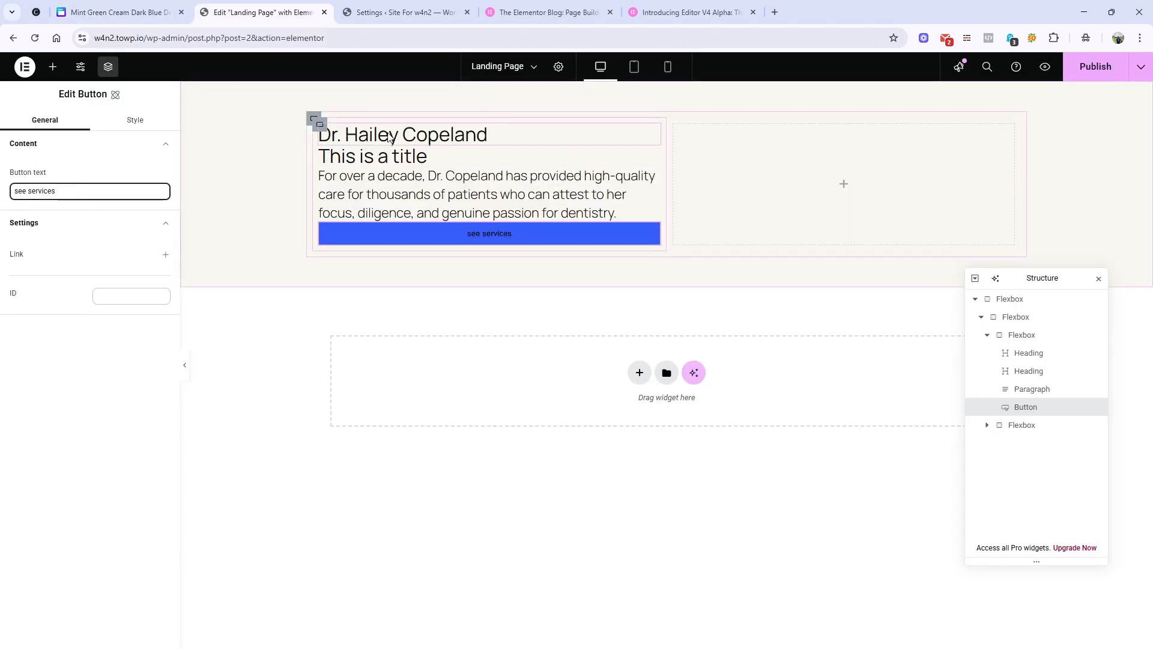
Check the doctor's name font in Canva, then create the class "Main-heading" on the matching heading in the Landing Page editor.
left_click(409, 135)
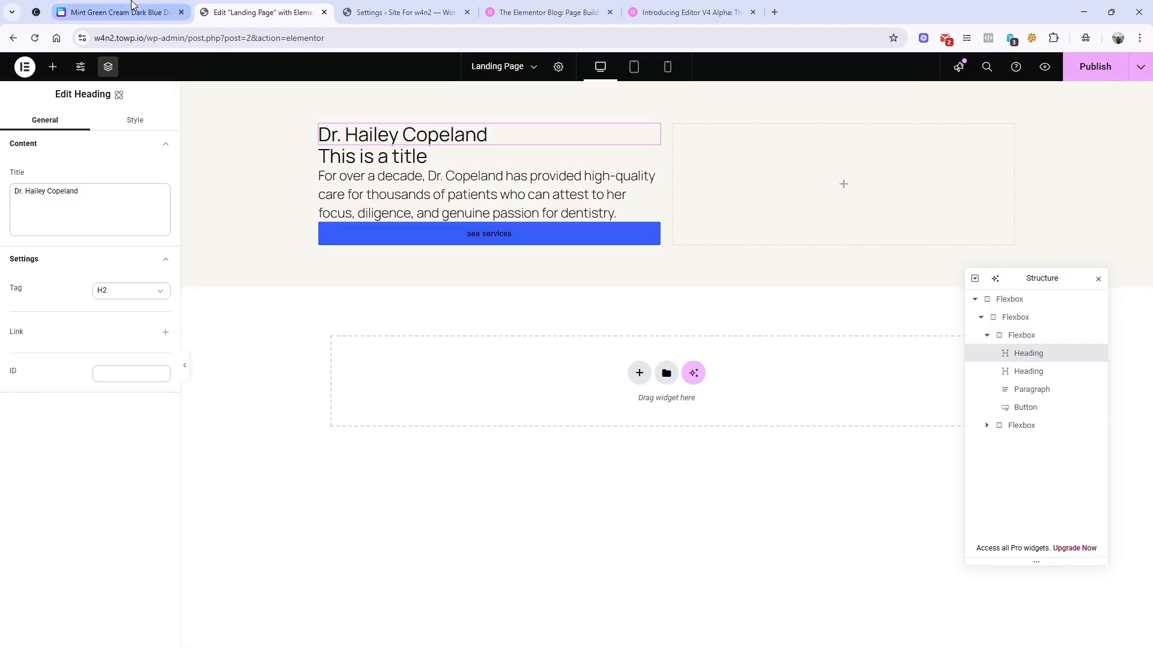
left_click(134, 10)
double_click(432, 224)
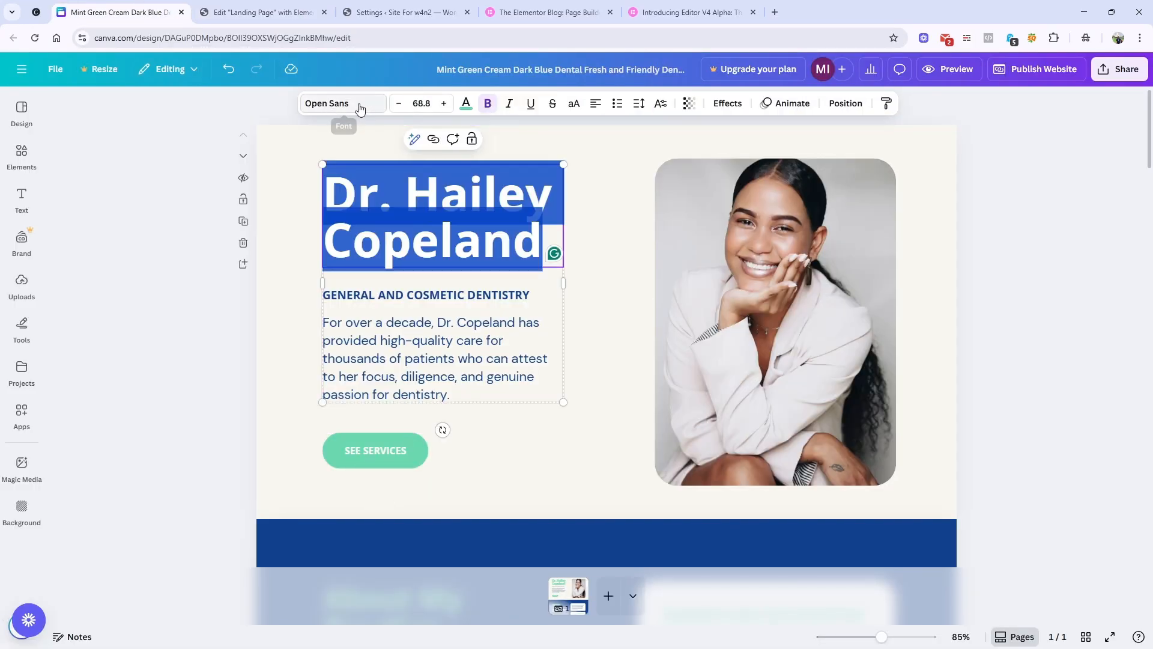
left_click(262, 7)
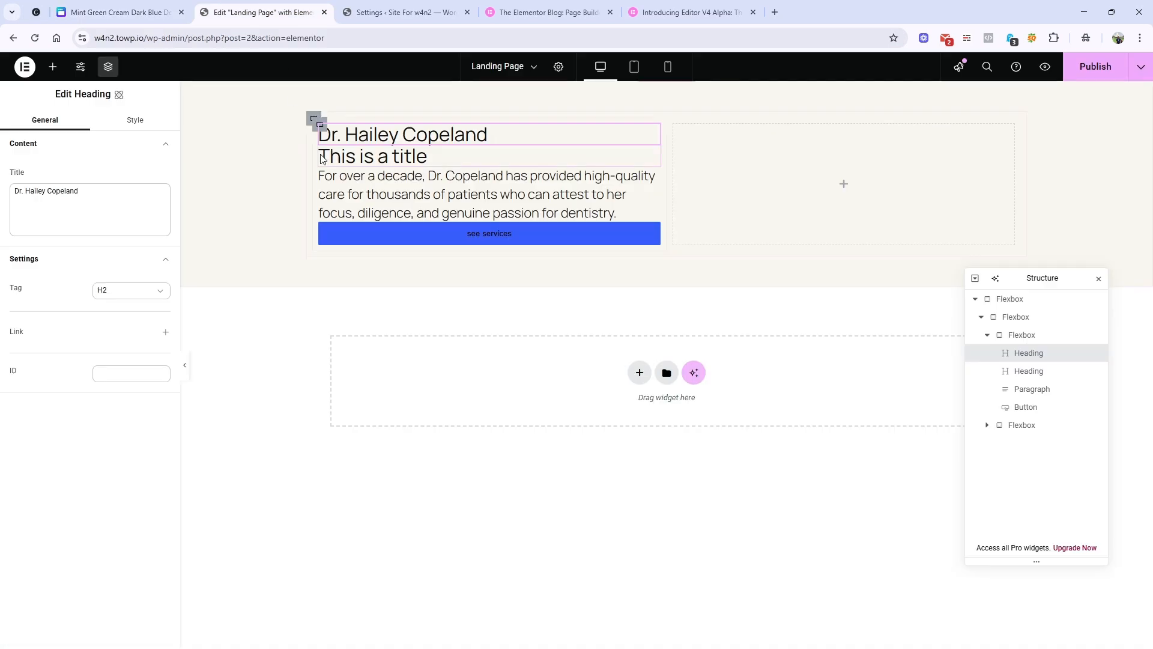
left_click(132, 122)
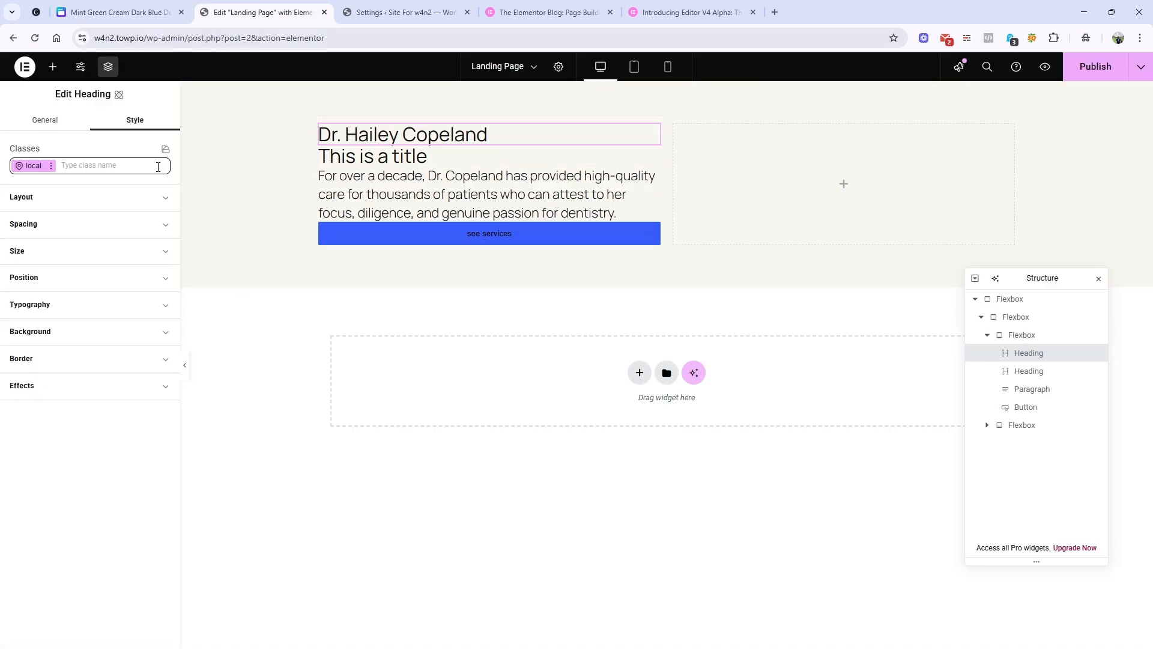
left_click(88, 164)
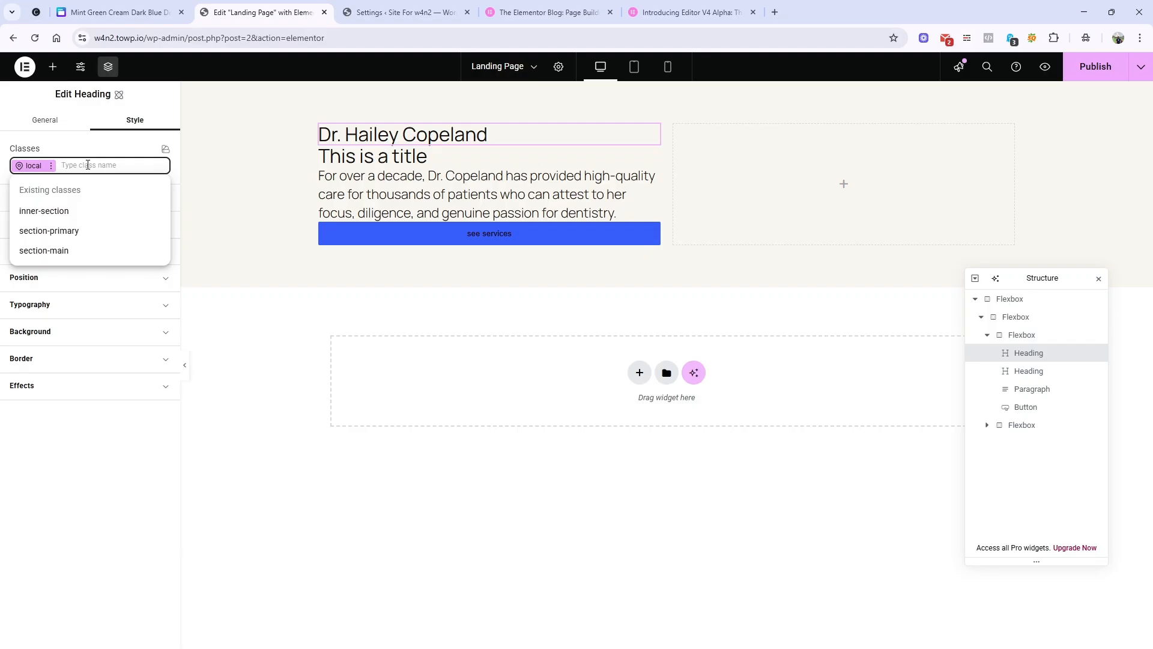
type("Main-heading")
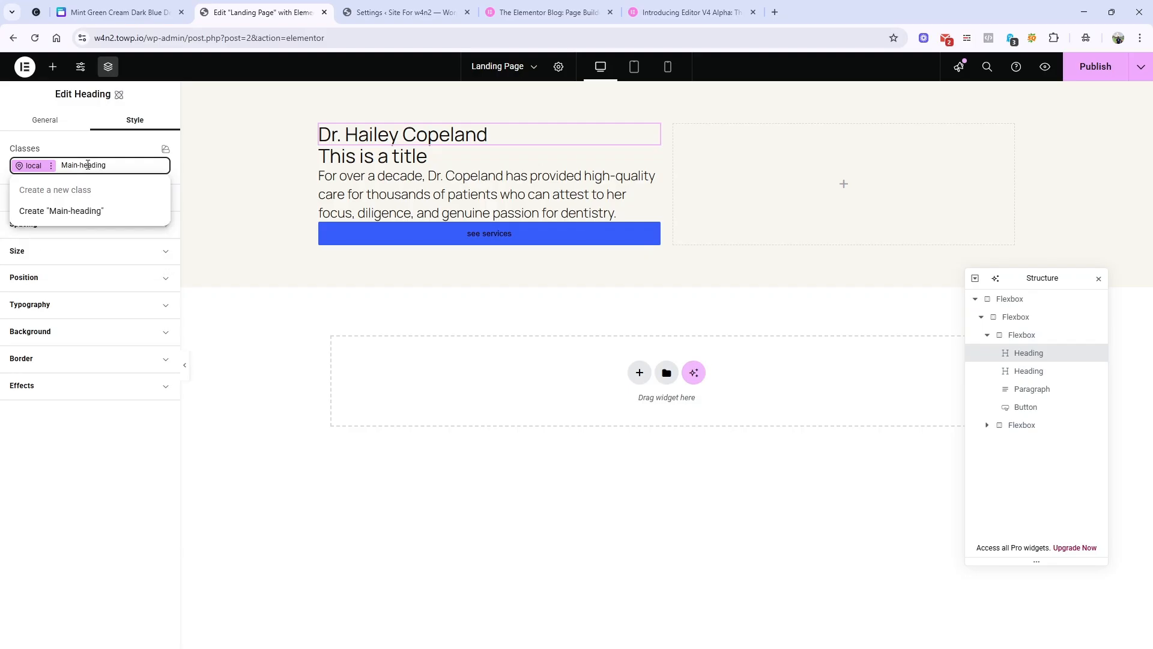
left_click(121, 211)
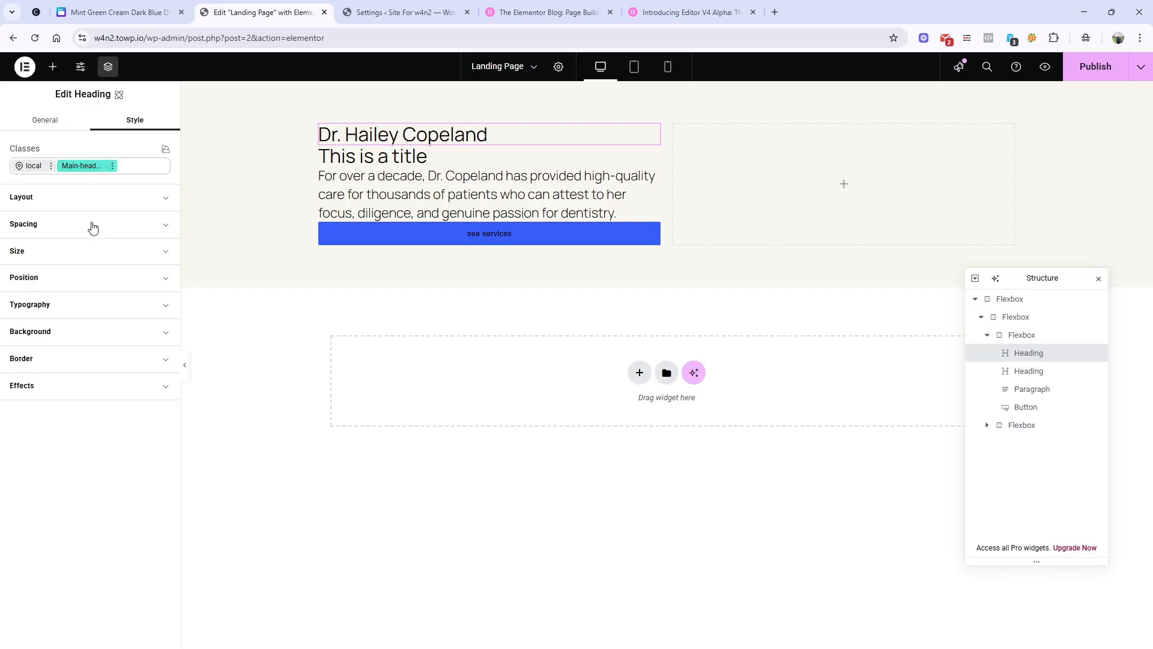
Create a font variable named "Open-Sans" with the value Open Sans for the Main-heading class's font family.
left_click(72, 308)
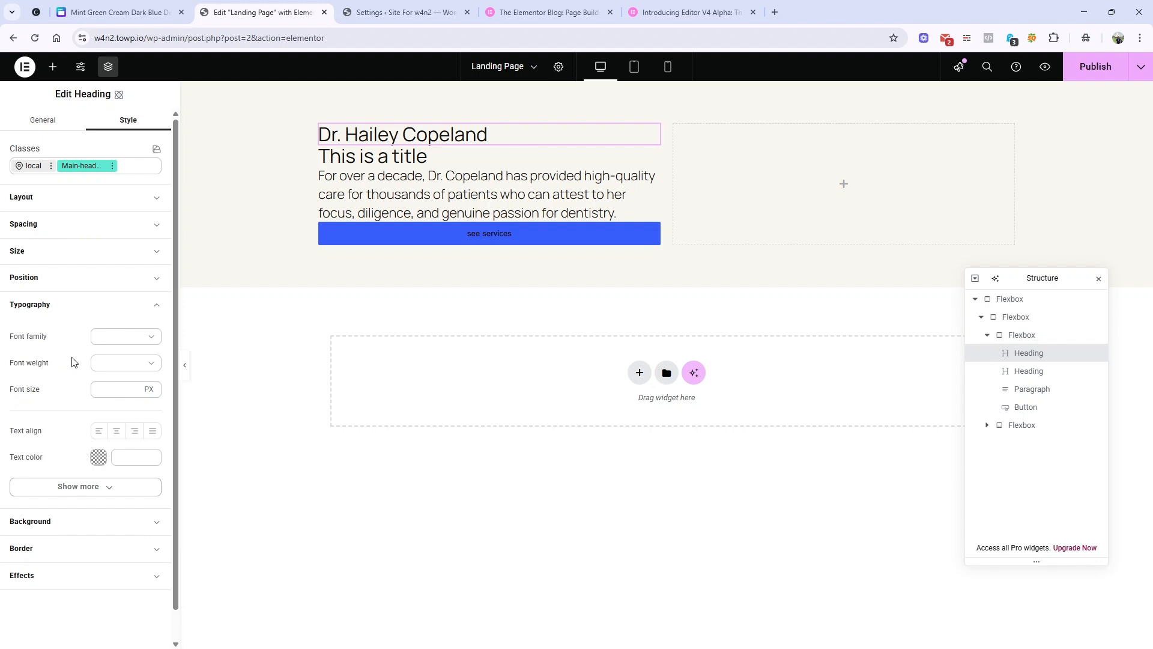
left_click(115, 12)
left_click(228, 13)
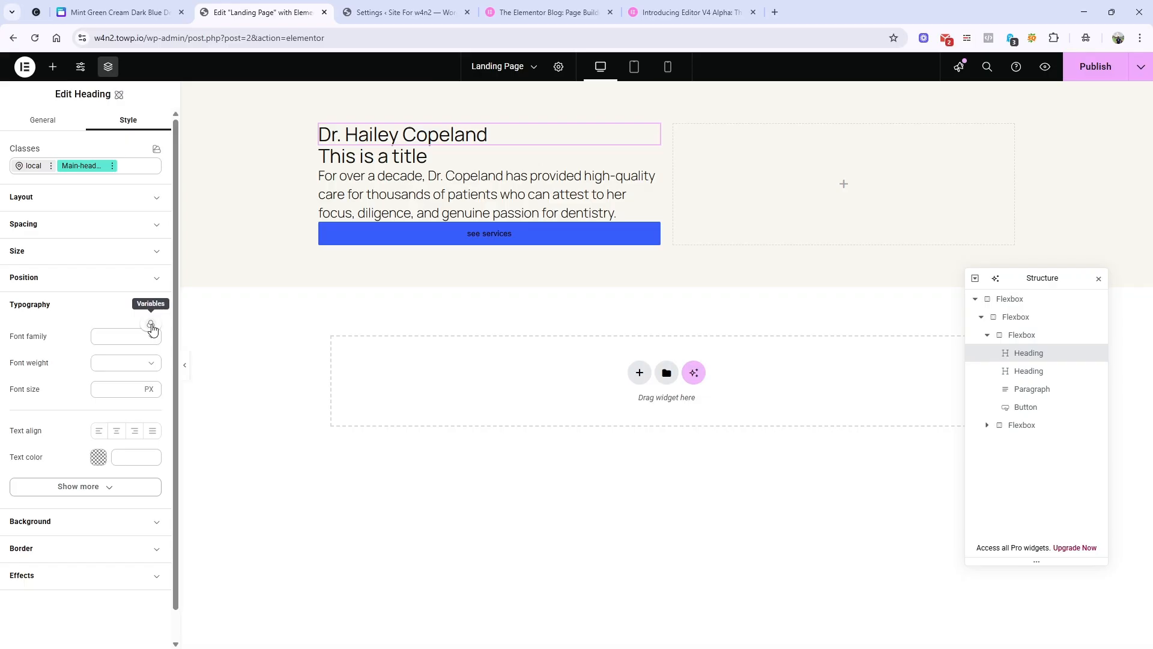
left_click(152, 326)
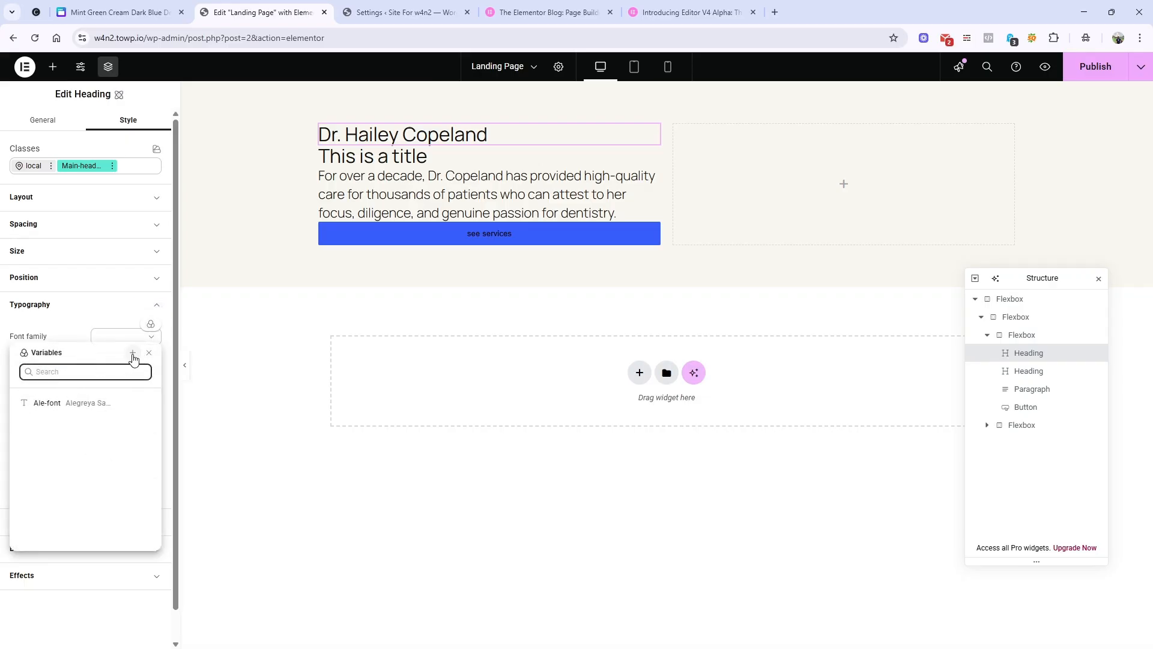
left_click(133, 353)
left_click(74, 396)
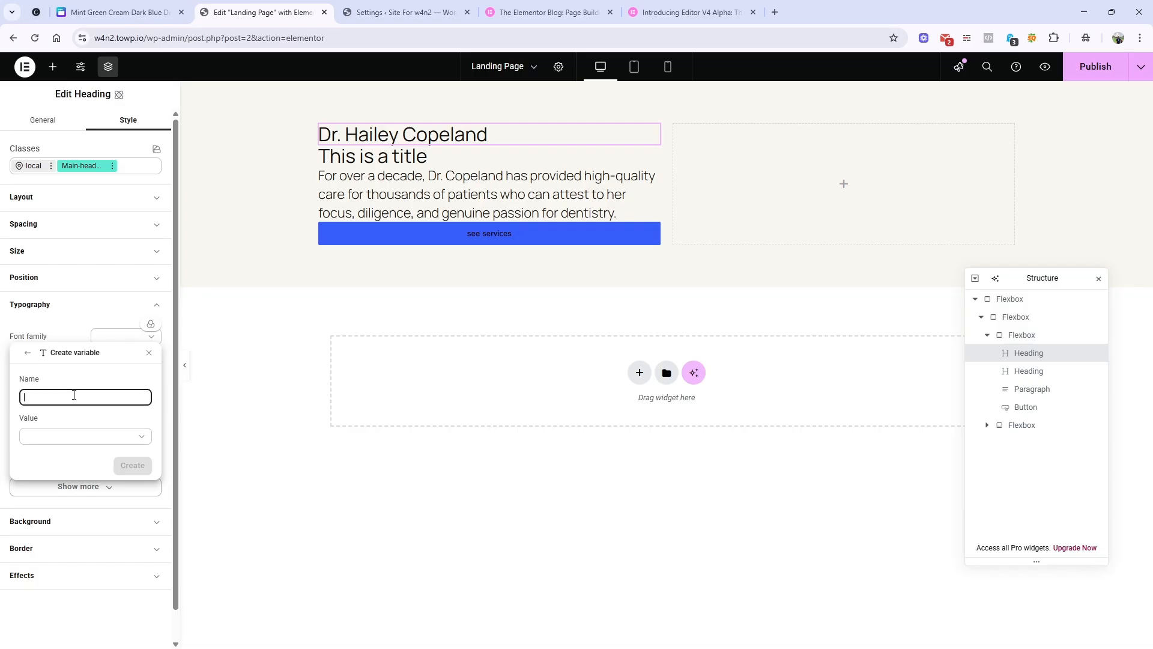
type("Open Sans")
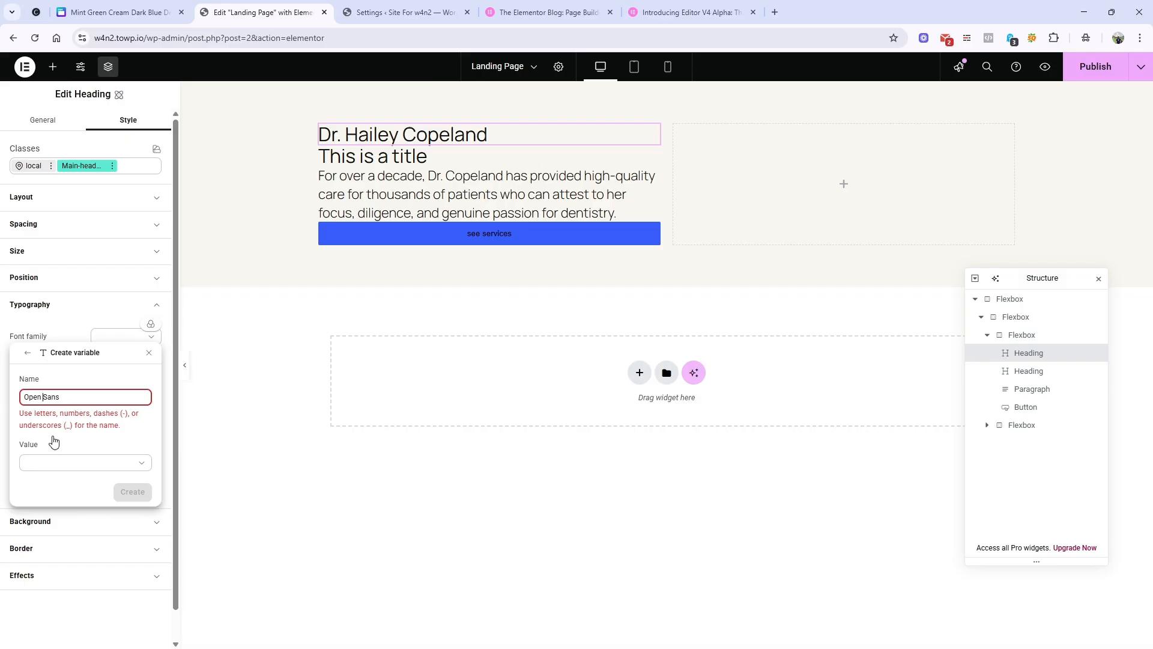
key("BackSpace")
left_click(53, 436)
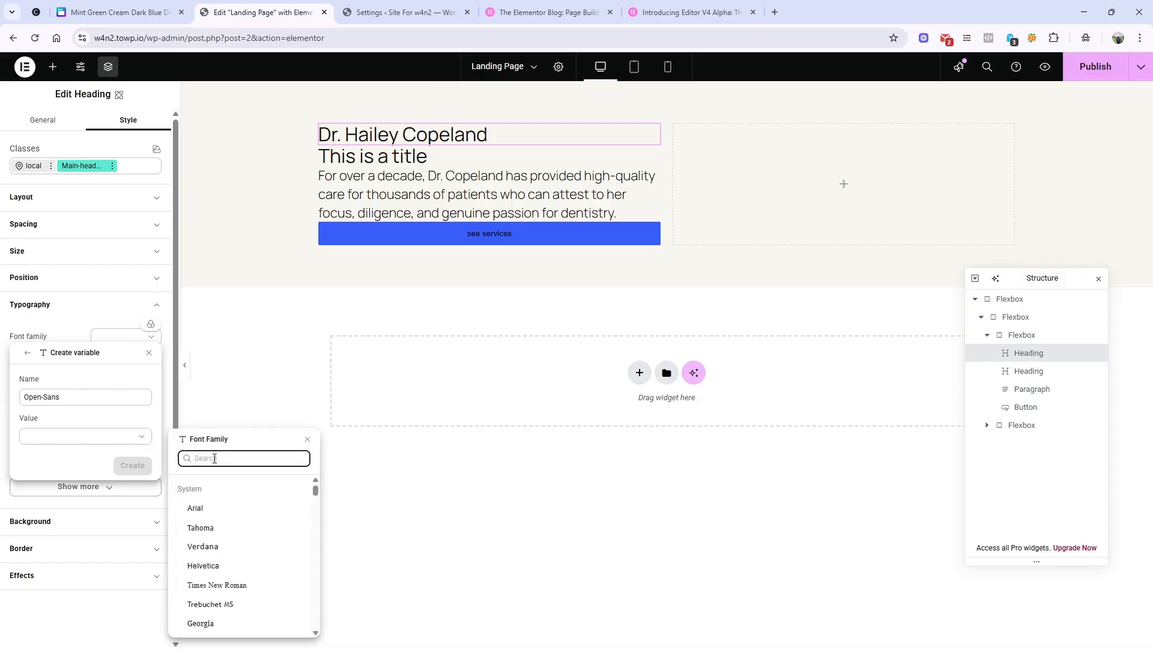
type("open")
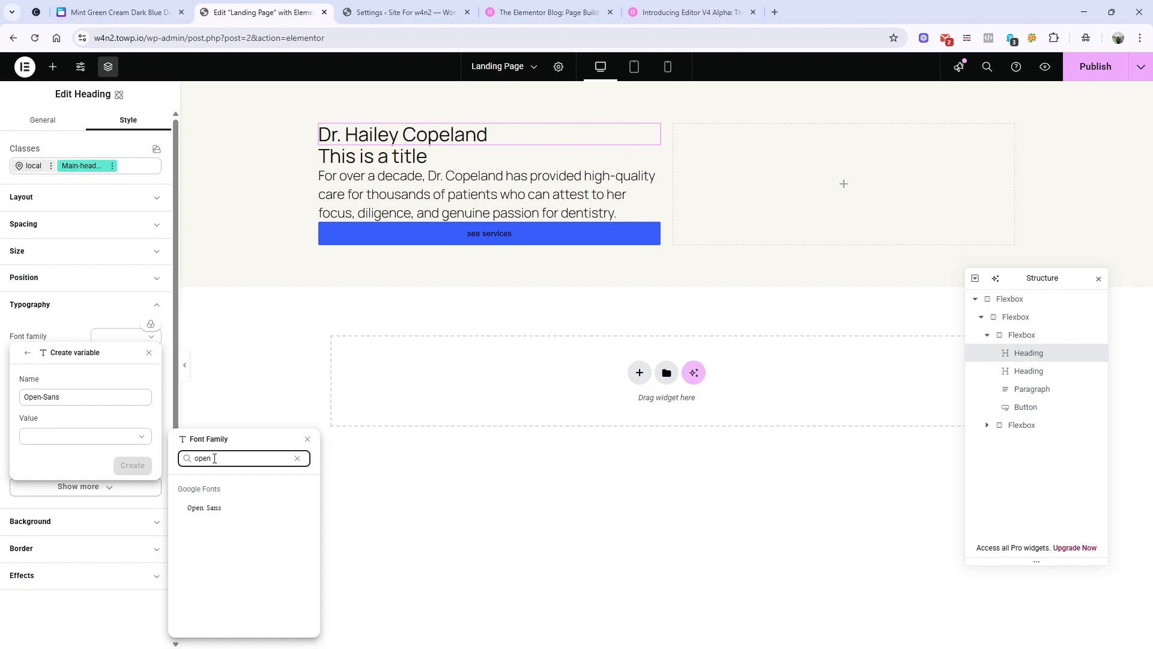
left_click(216, 509)
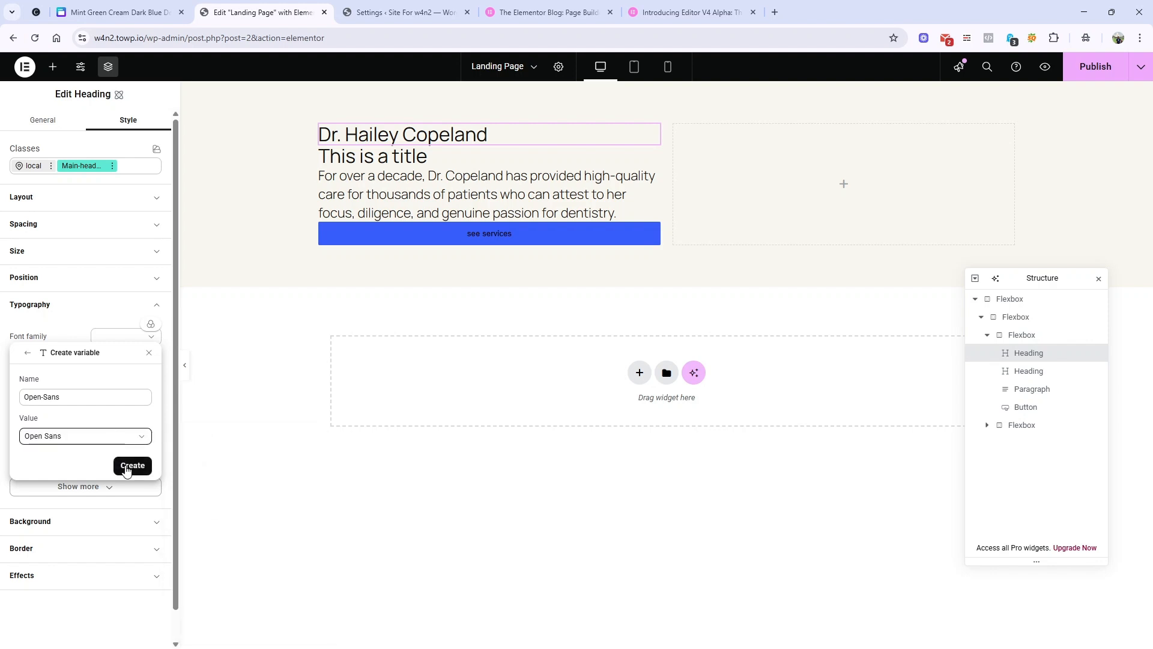
left_click(132, 465)
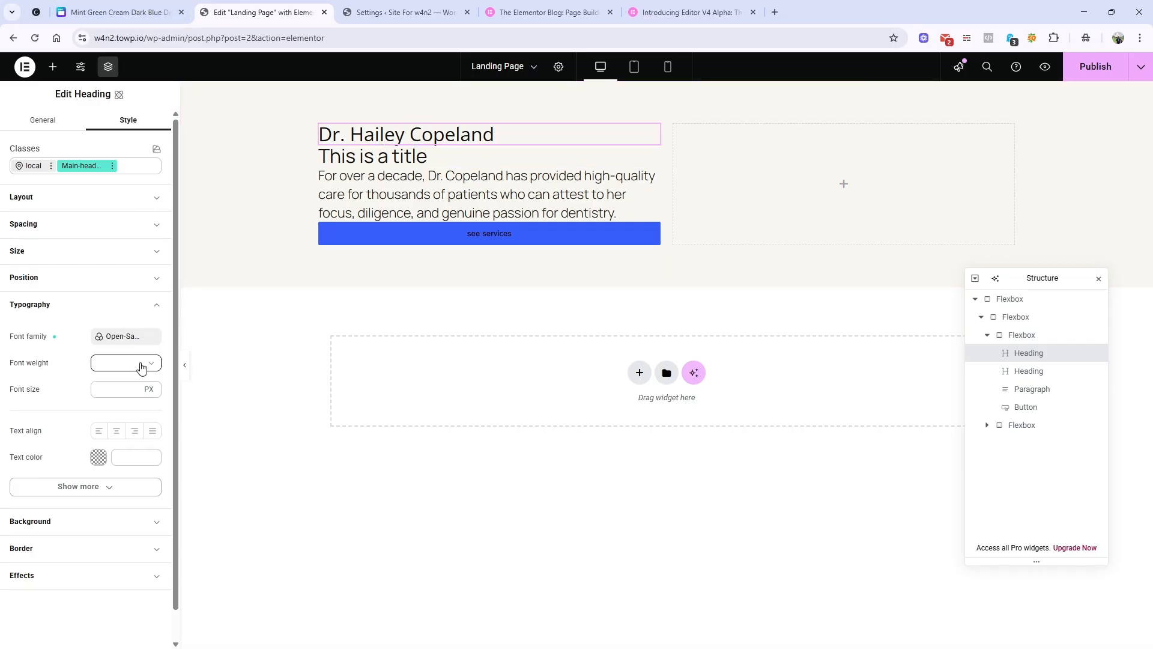
Set the Main-heading class's font size to 69 px and font weight to 600 - Semi bold, checking the Canva heading.
left_click(104, 390)
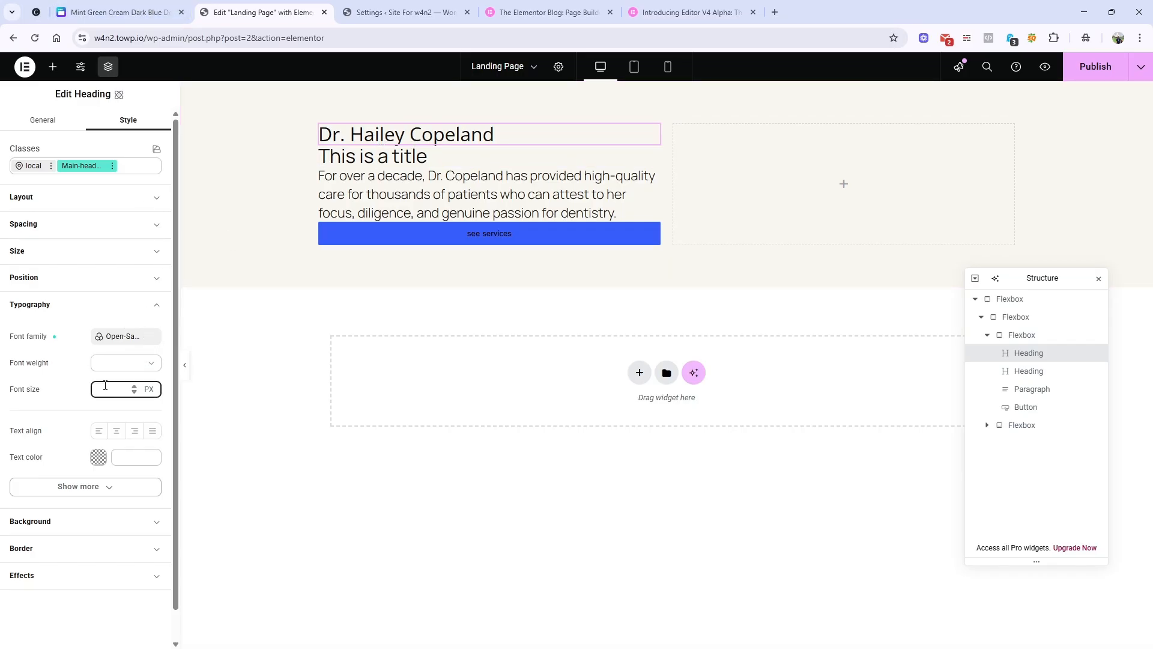
type("69")
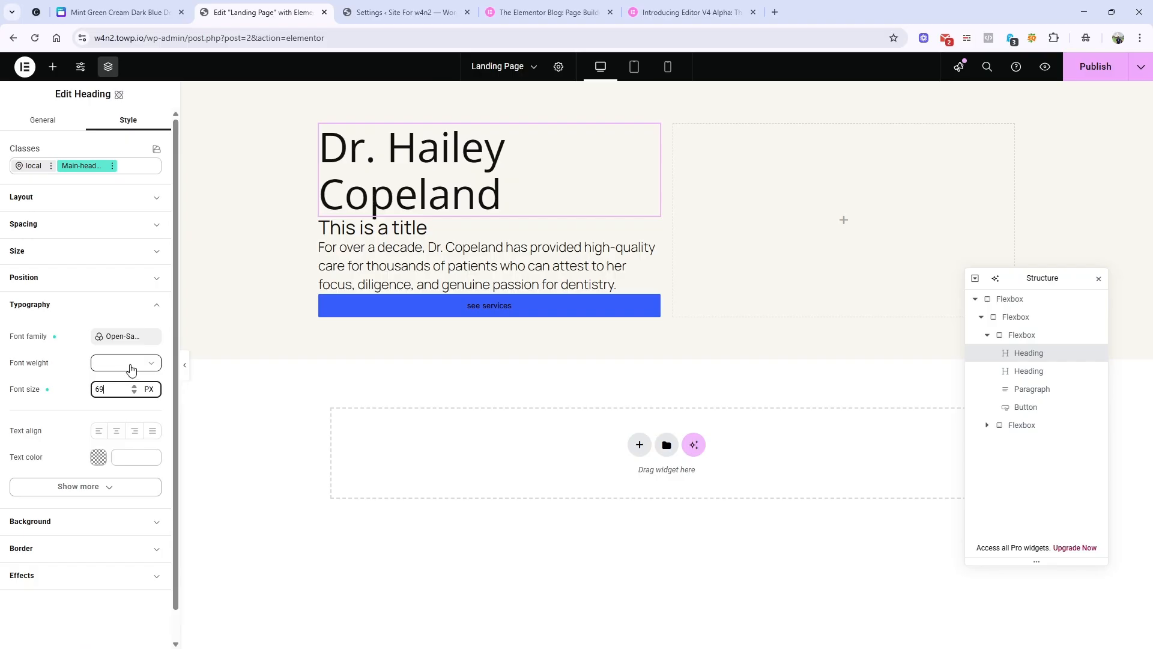
left_click(131, 367)
left_click(158, 12)
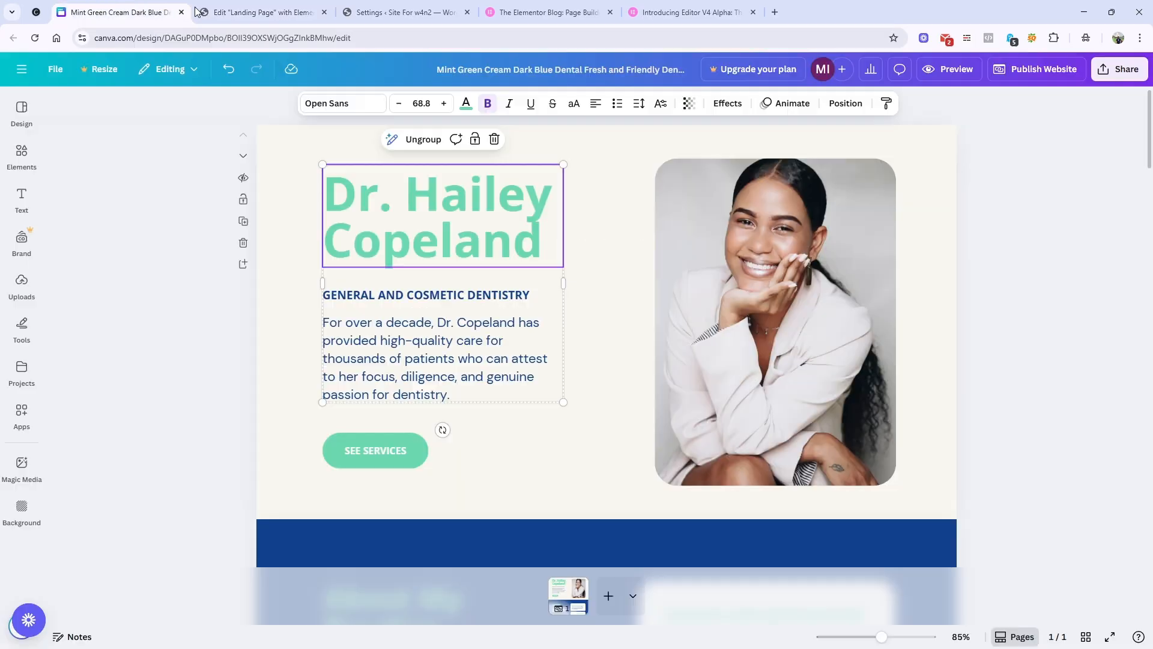
left_click(236, 6)
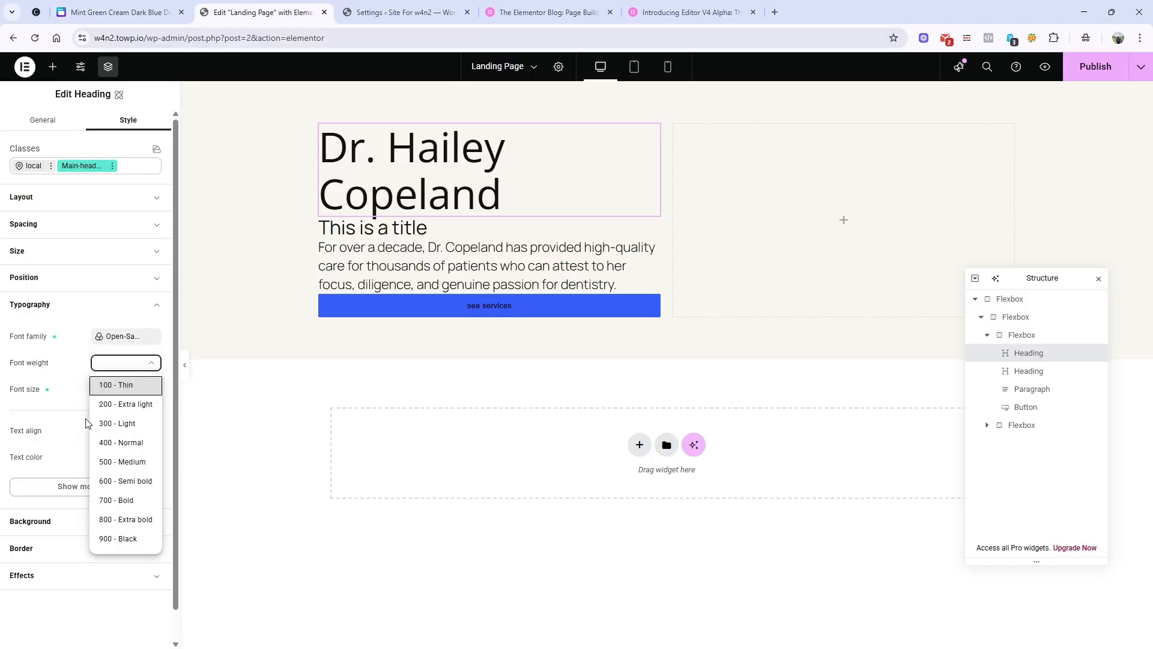
left_click(123, 481)
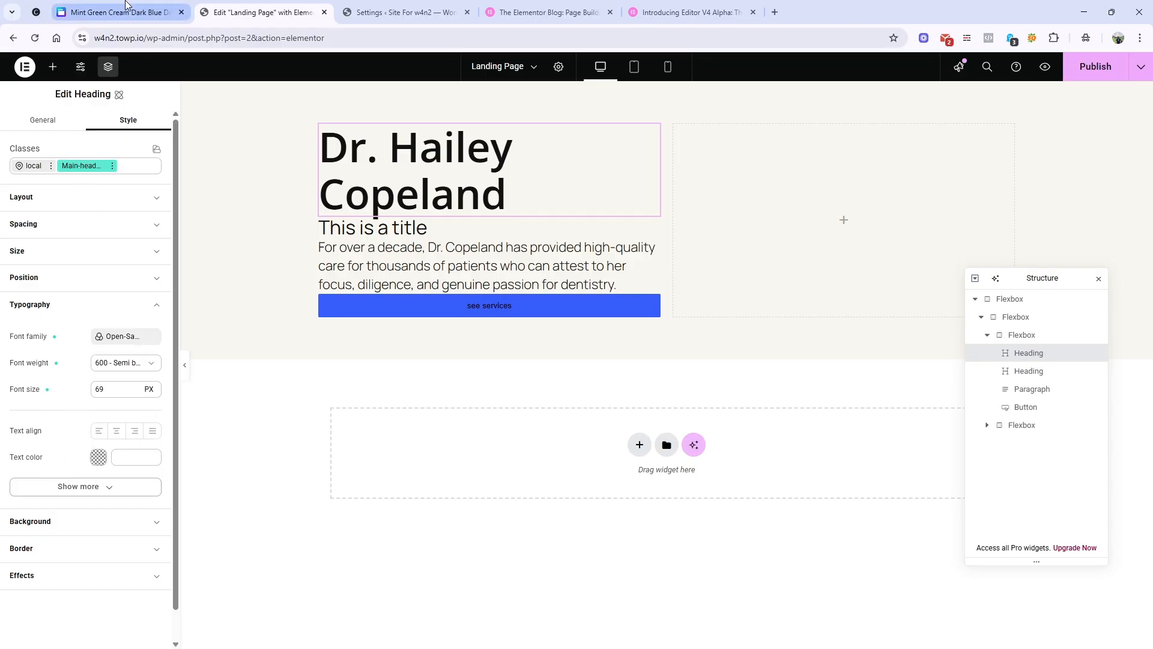
Look up the hex code of the doctor's name text color in the Canva design, then return to the Landing Page editor.
left_click(125, 9)
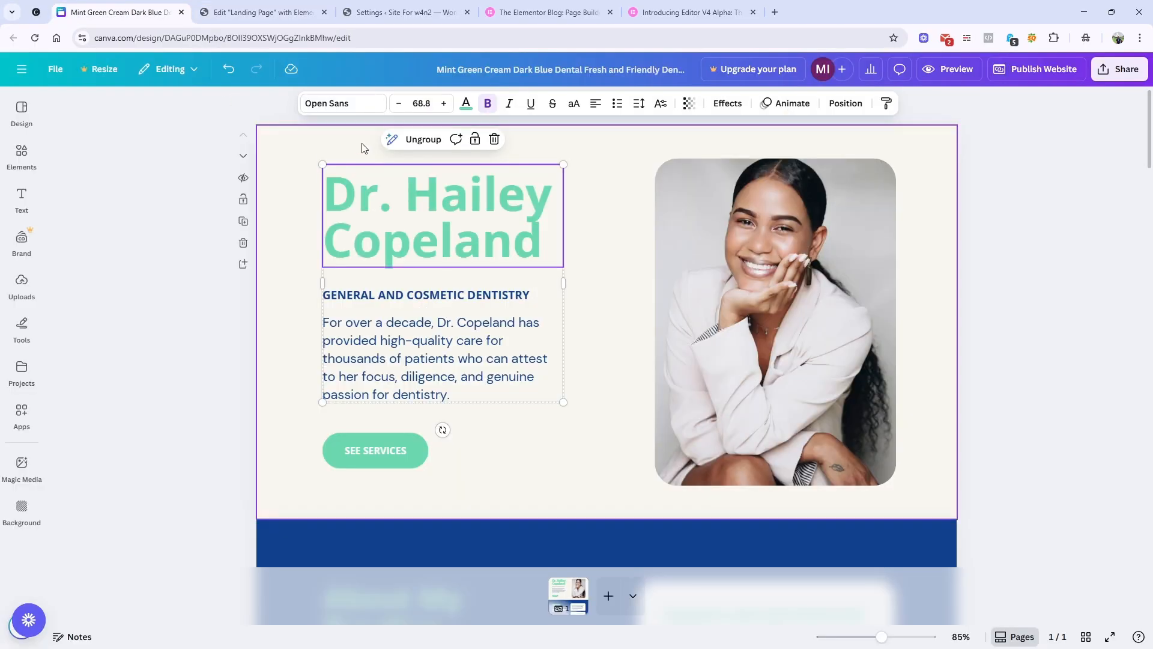
left_click(465, 112)
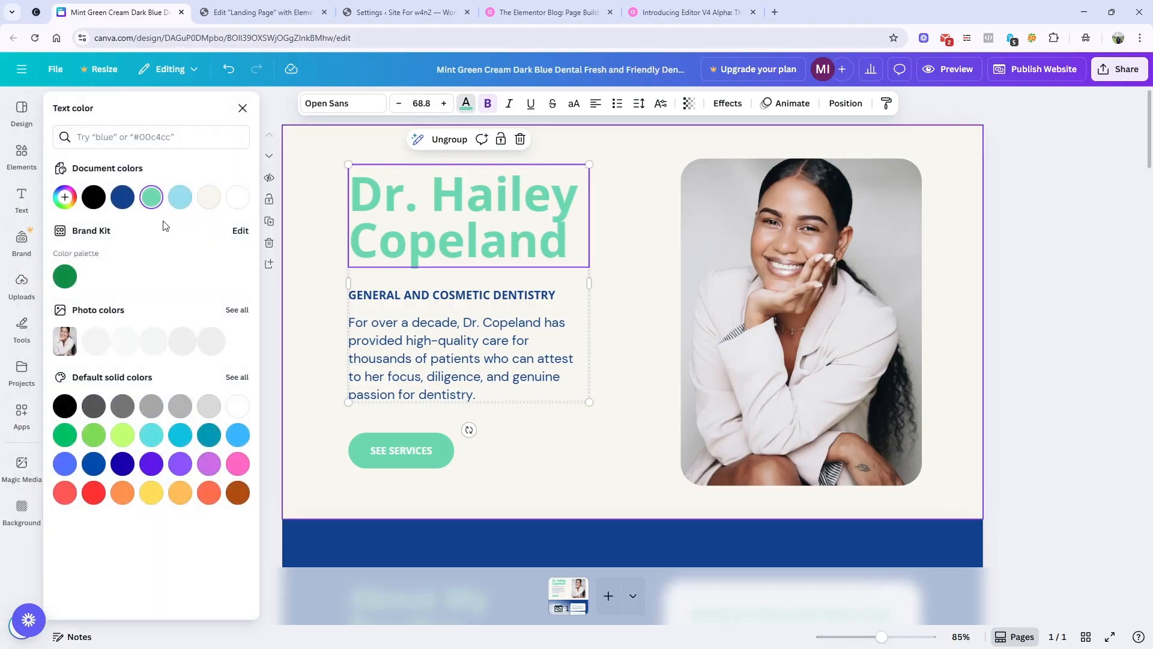
left_click(145, 192)
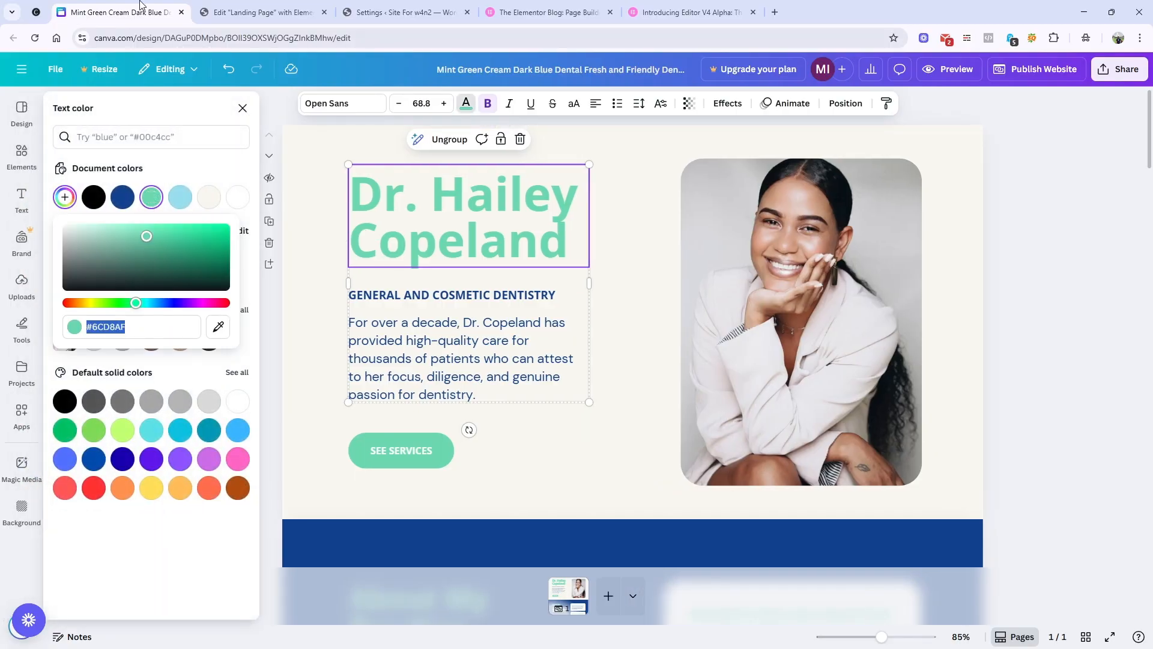
left_click(259, 12)
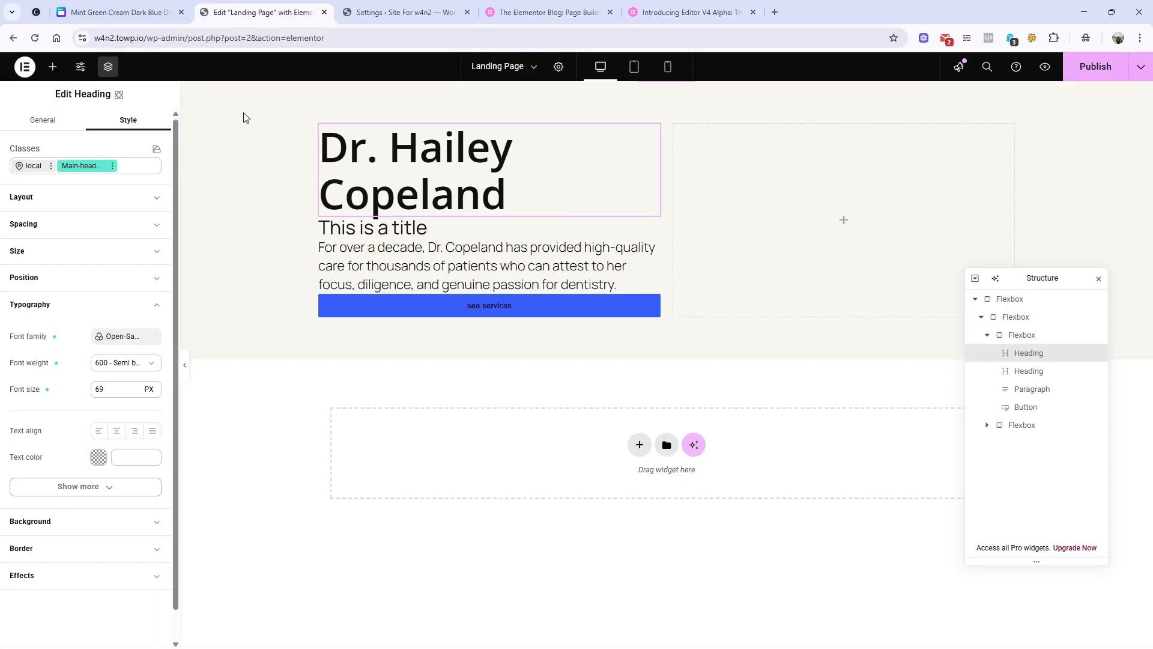
Create a color variable named "lightgreen" with the value #6cd8af for the Main-heading class's text color.
left_click(98, 457)
left_click(150, 445)
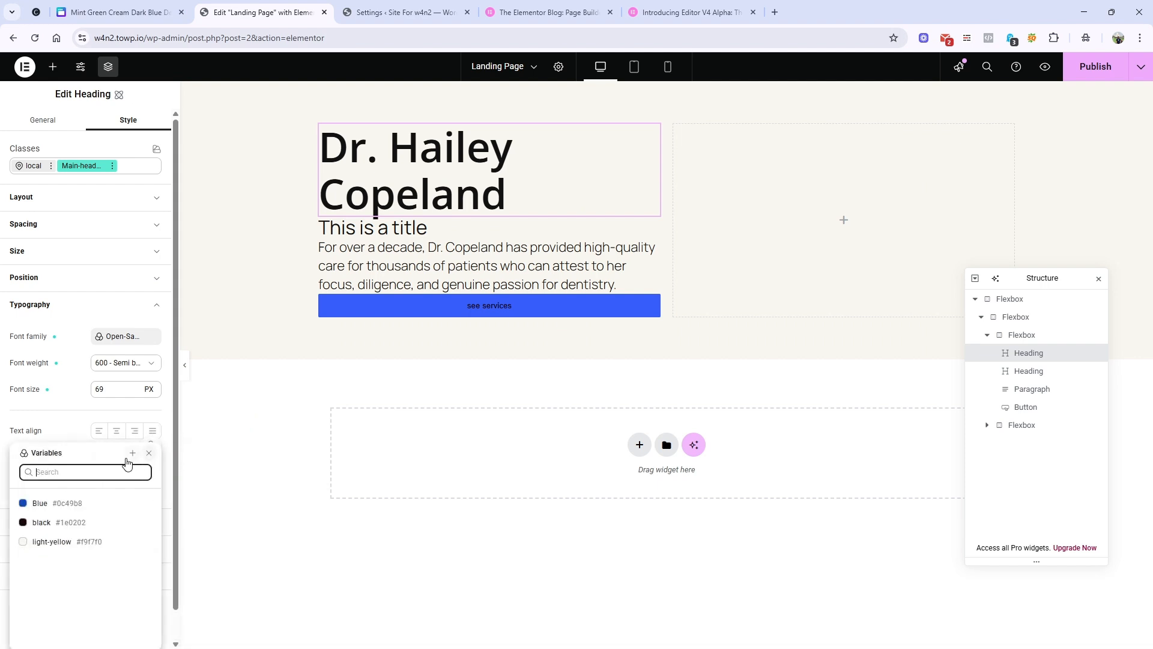
left_click(133, 452)
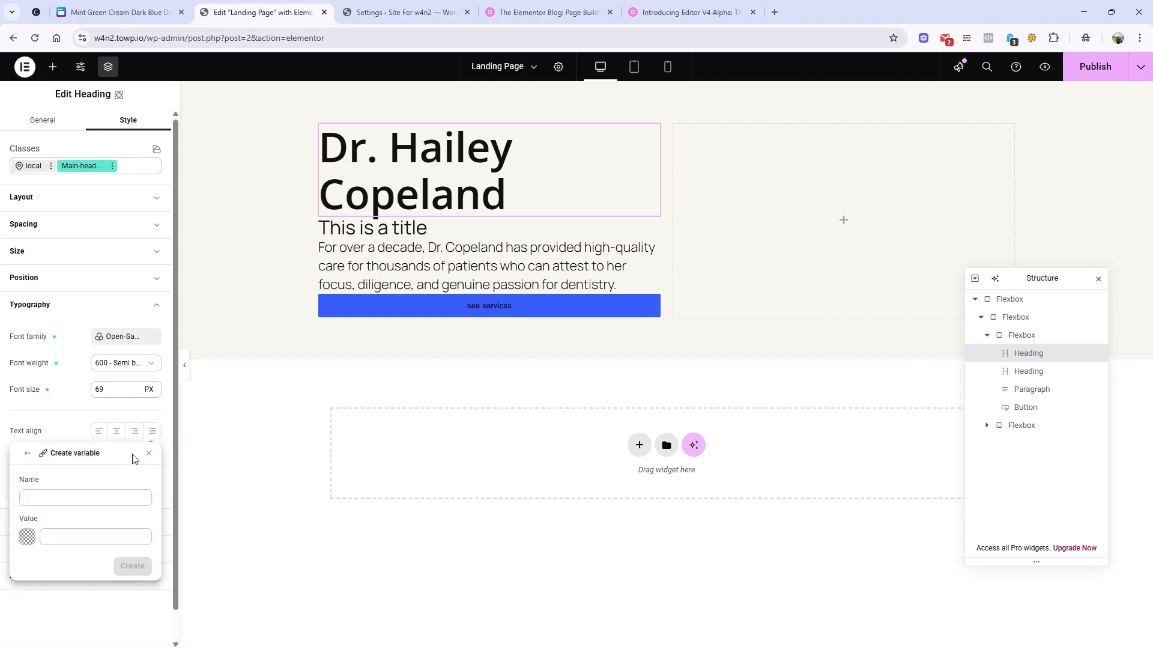
left_click(92, 501)
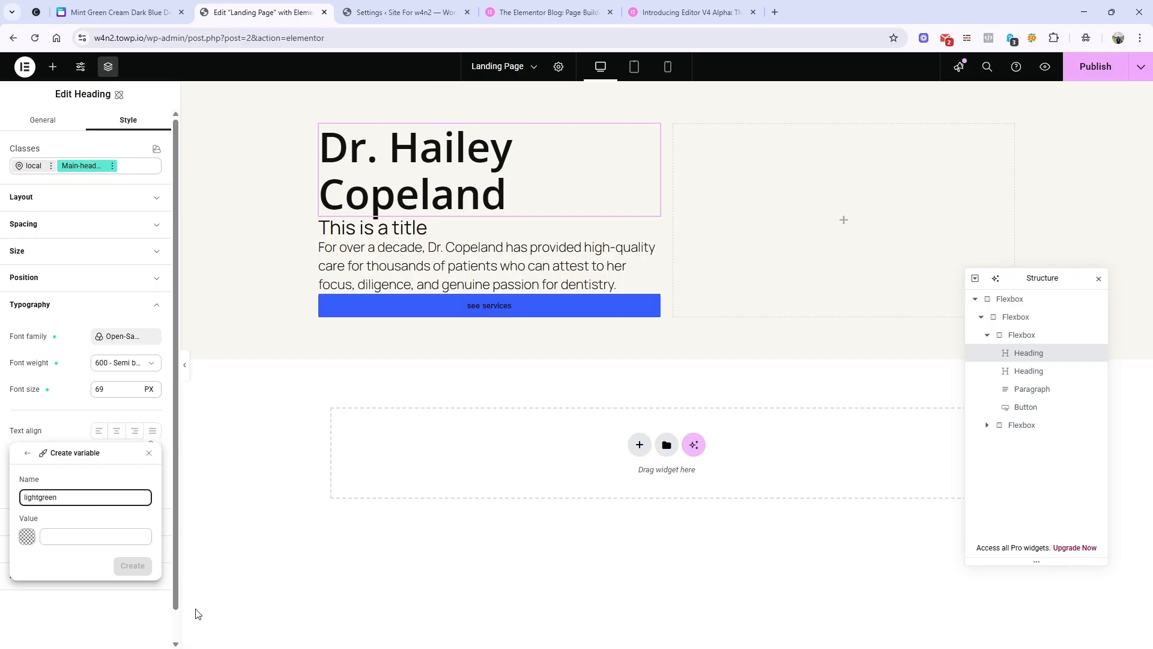
left_click(48, 535)
type("#6cd8af")
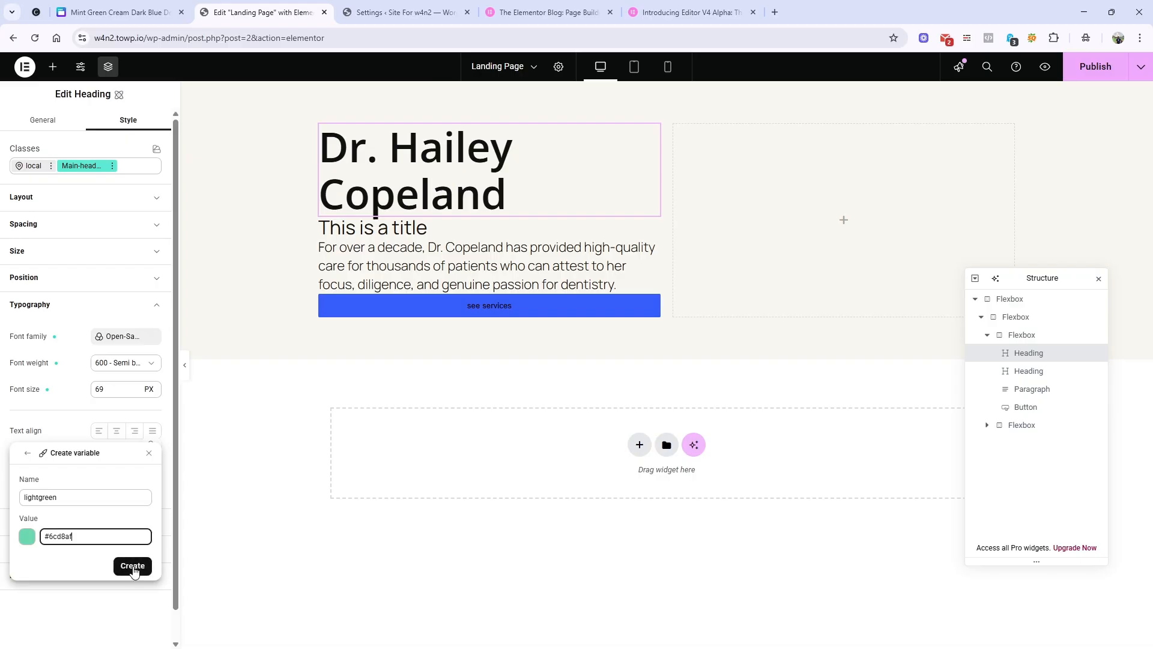
left_click(146, 566)
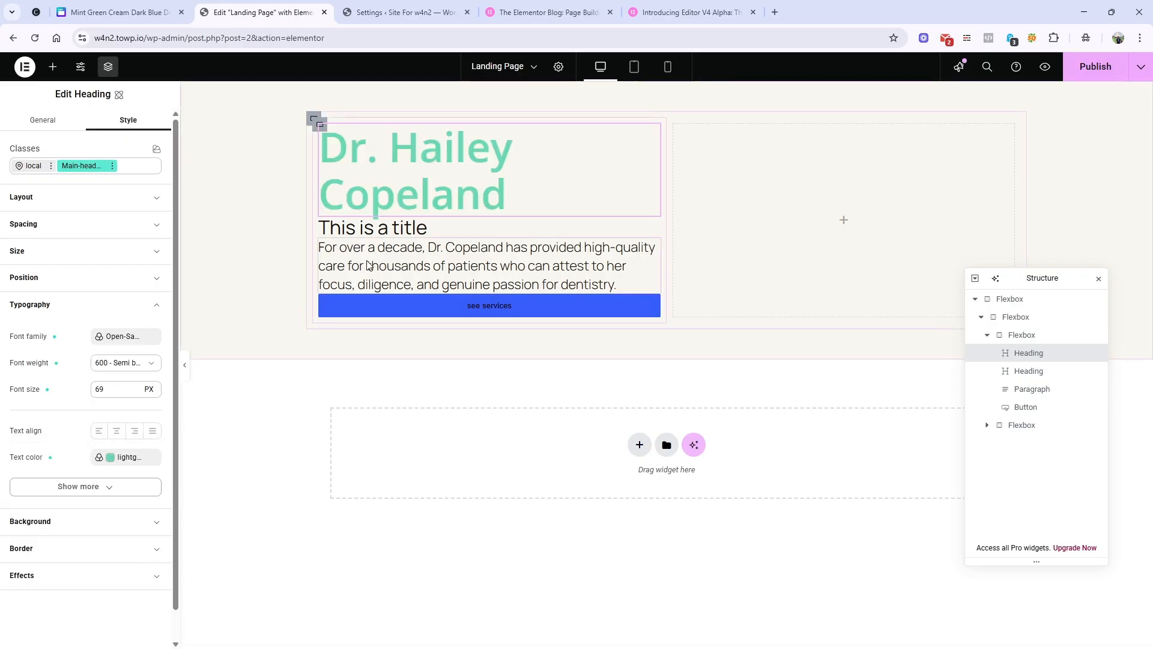
Compare the main heading with the Canva design and set the Main-heading class's font weight to 700 - Bold.
left_click(120, 12)
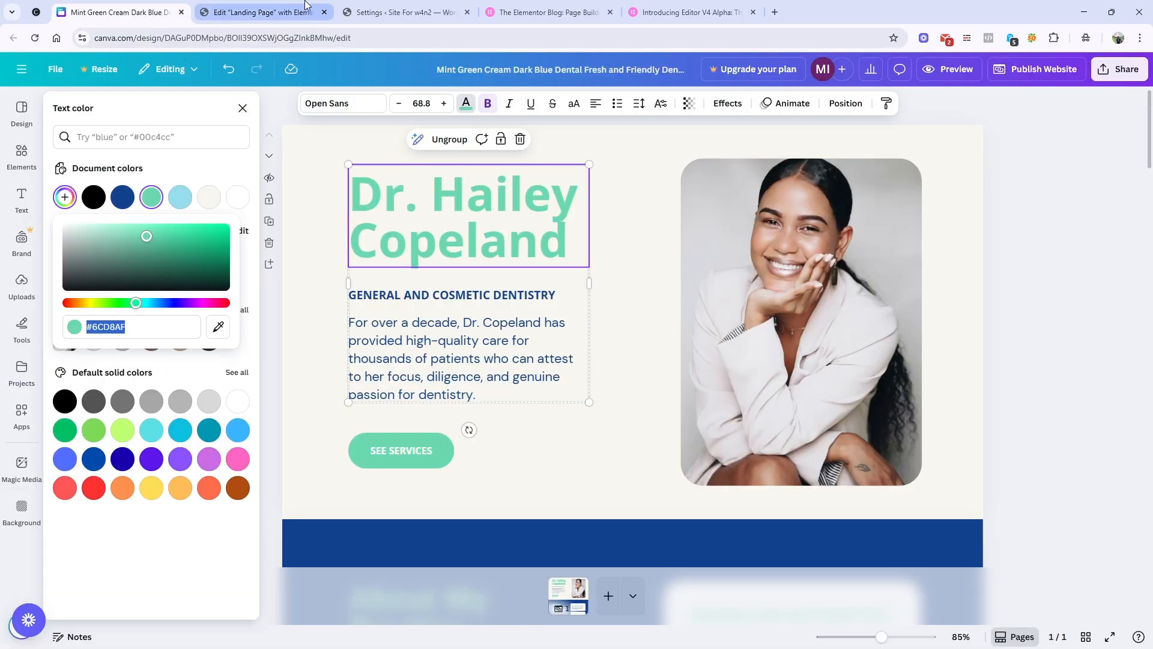
left_click(313, 7)
left_click(117, 12)
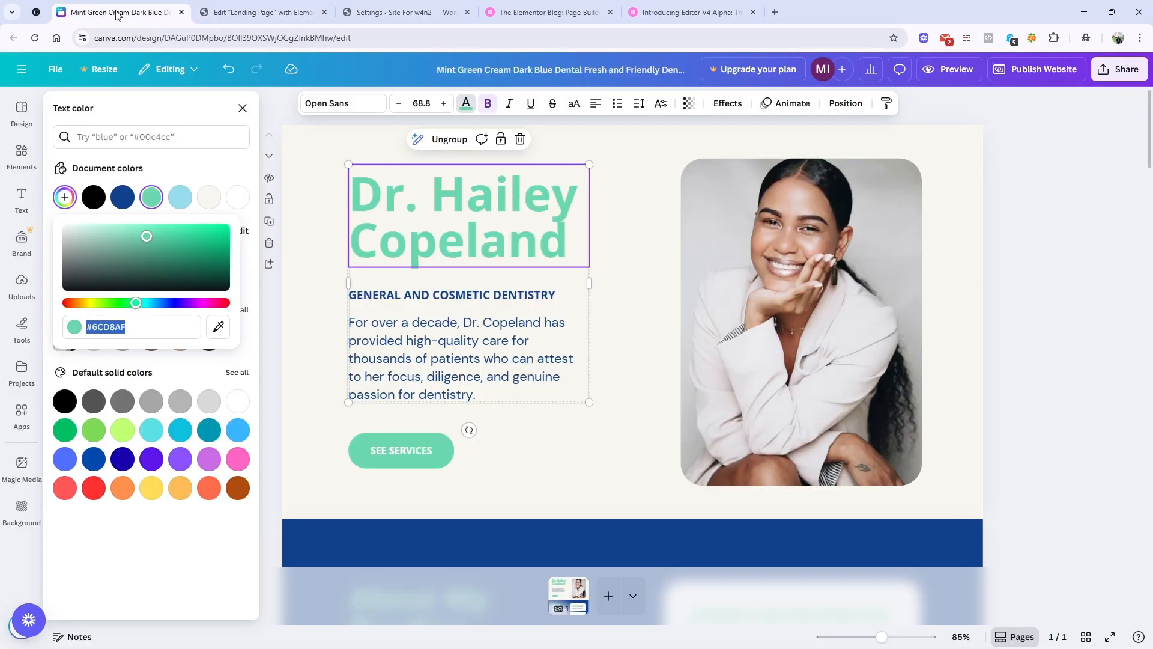
left_click(204, 9)
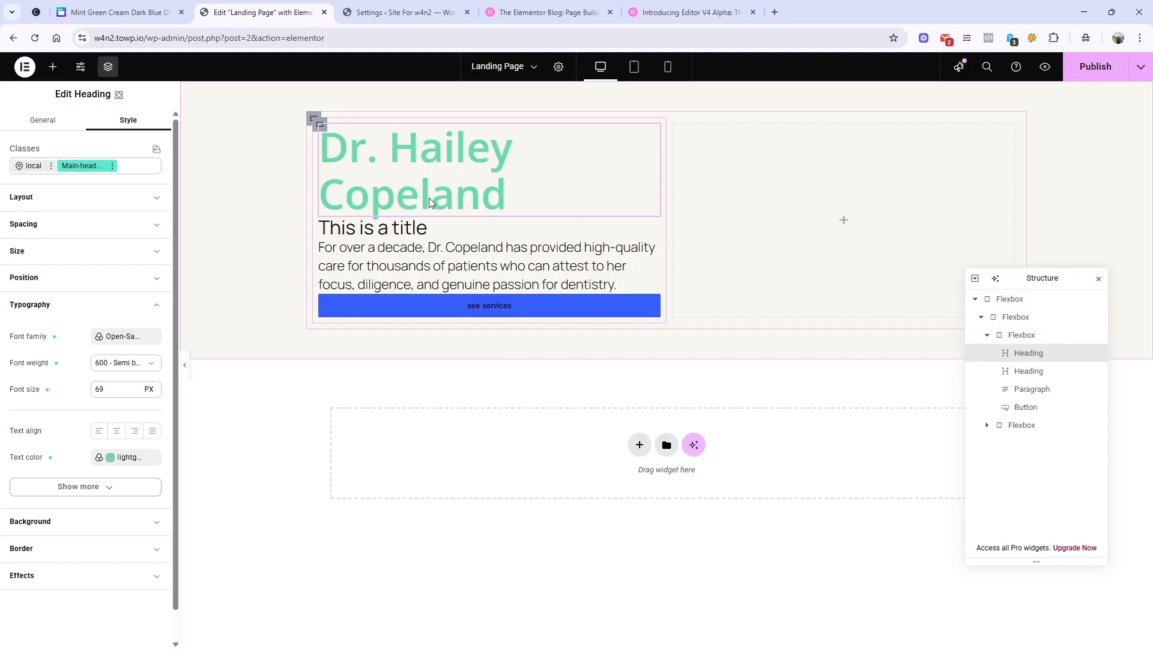
left_click(96, 20)
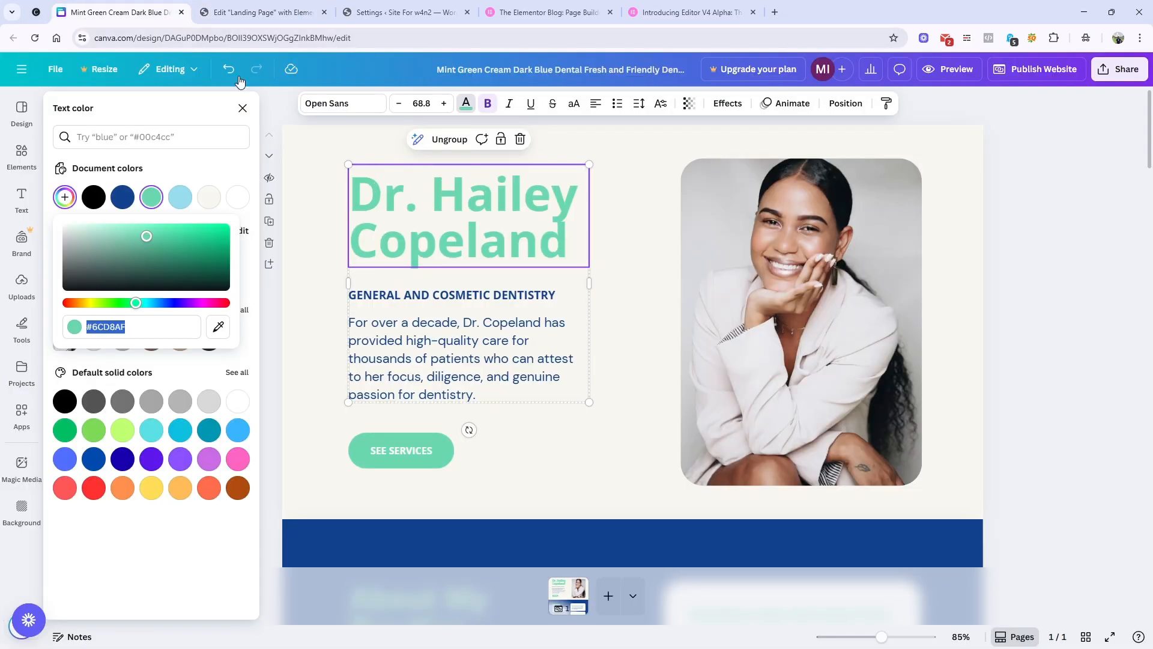
left_click(277, 22)
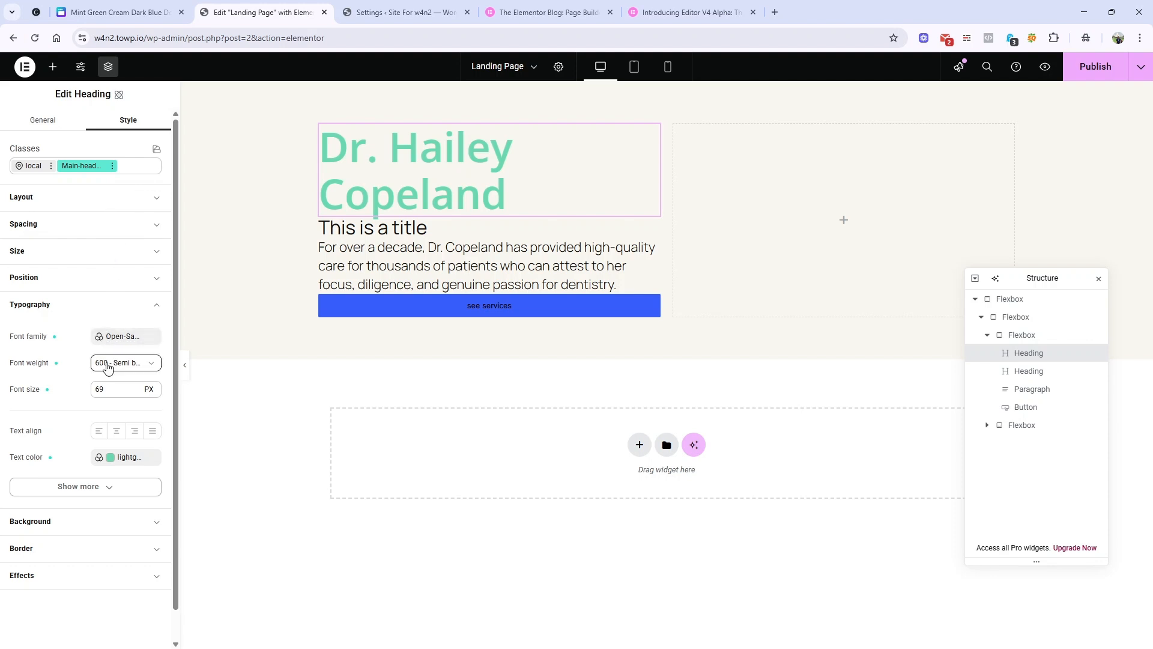
left_click(114, 366)
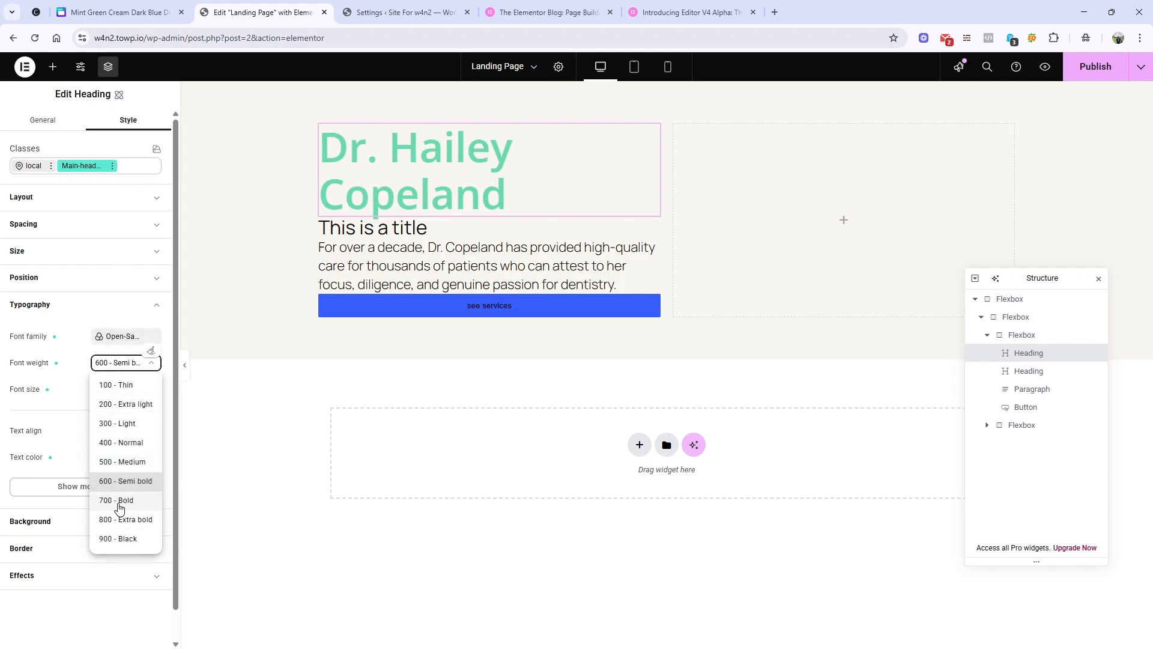
left_click(116, 501)
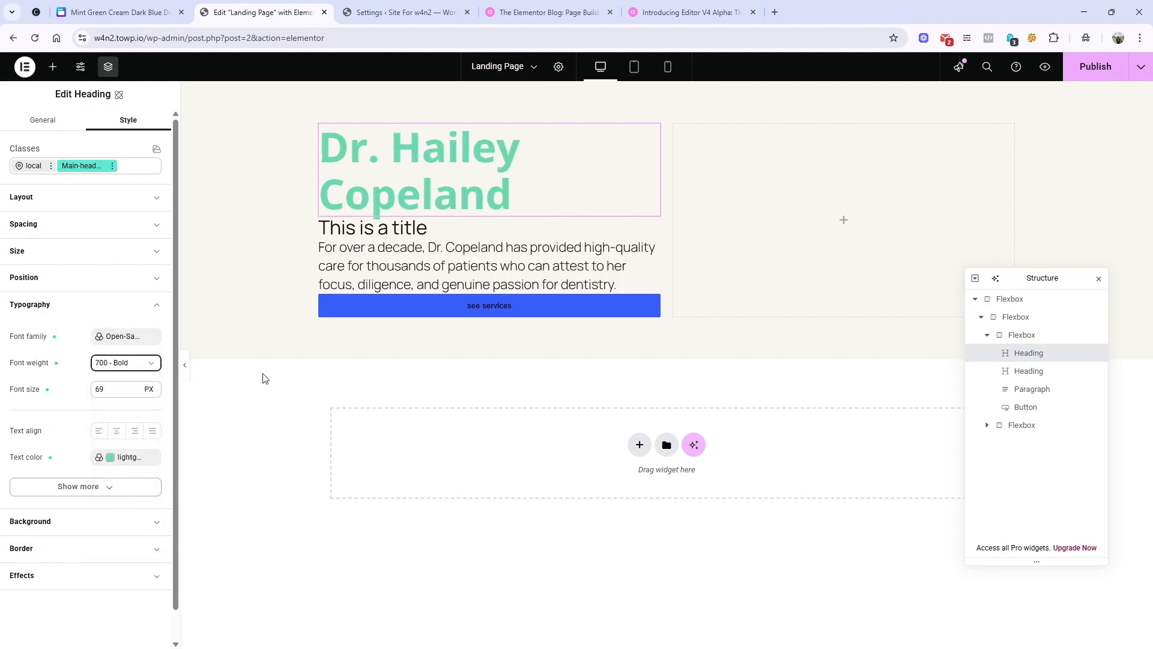
left_click(71, 426)
Copy the subtitle from the Canva hero and replace the second heading's placeholder title with "General and cosmetic Dentistry" in the Landing Page editor.
left_click(154, 12)
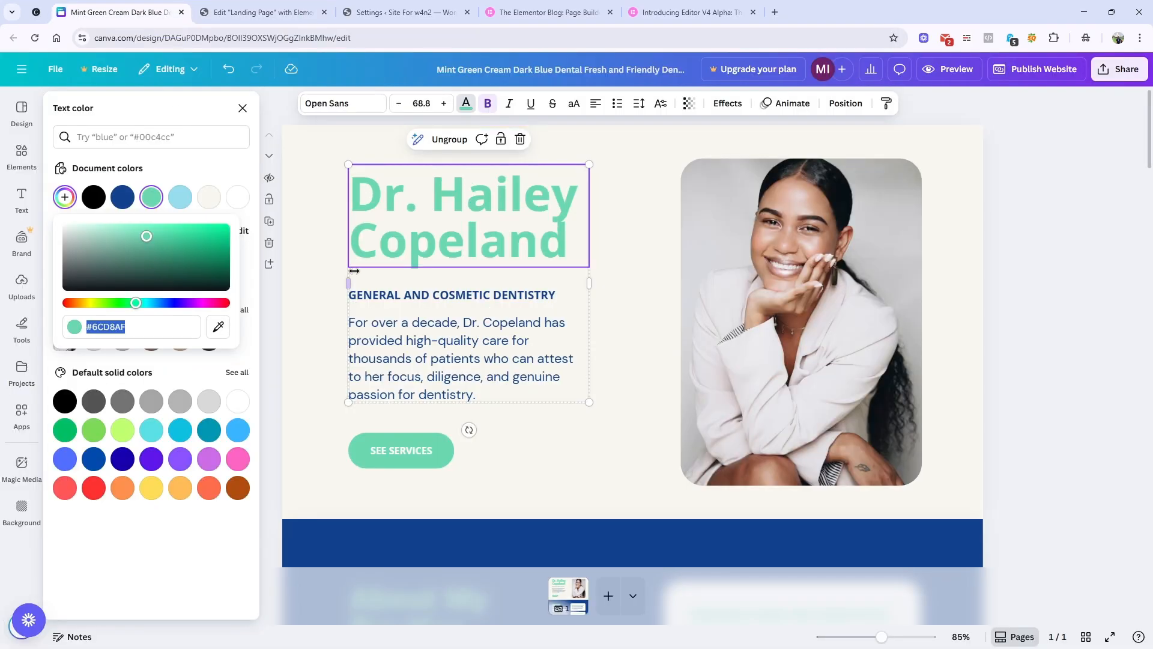
left_click(420, 297)
double_click(435, 299)
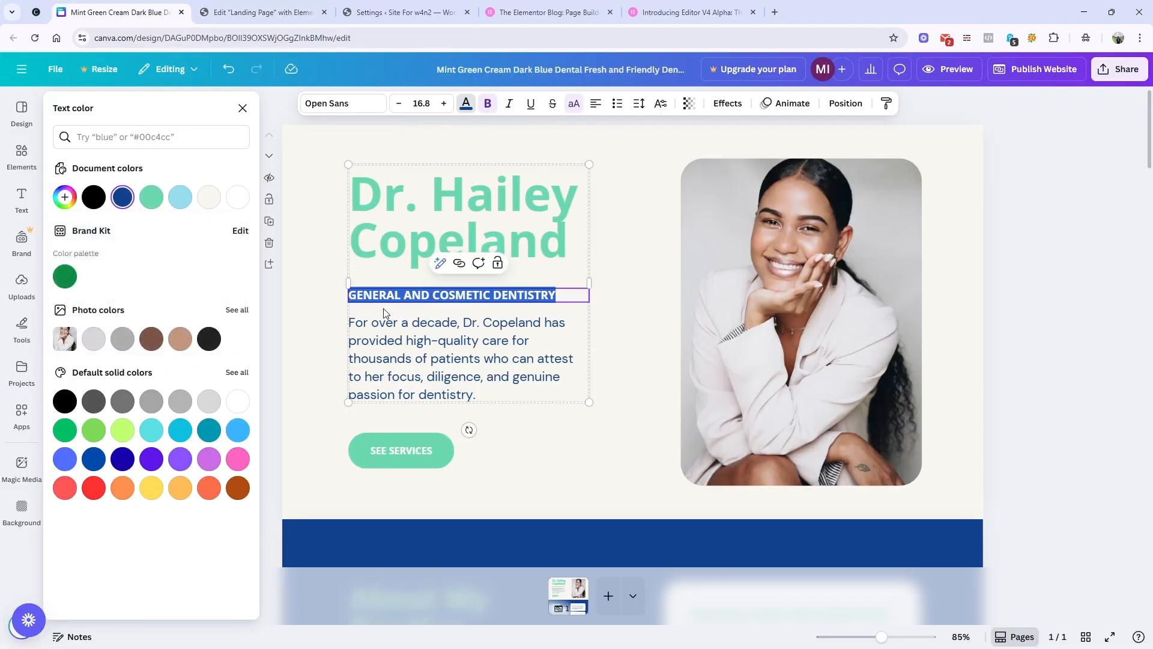
left_click(252, 10)
left_click(400, 232)
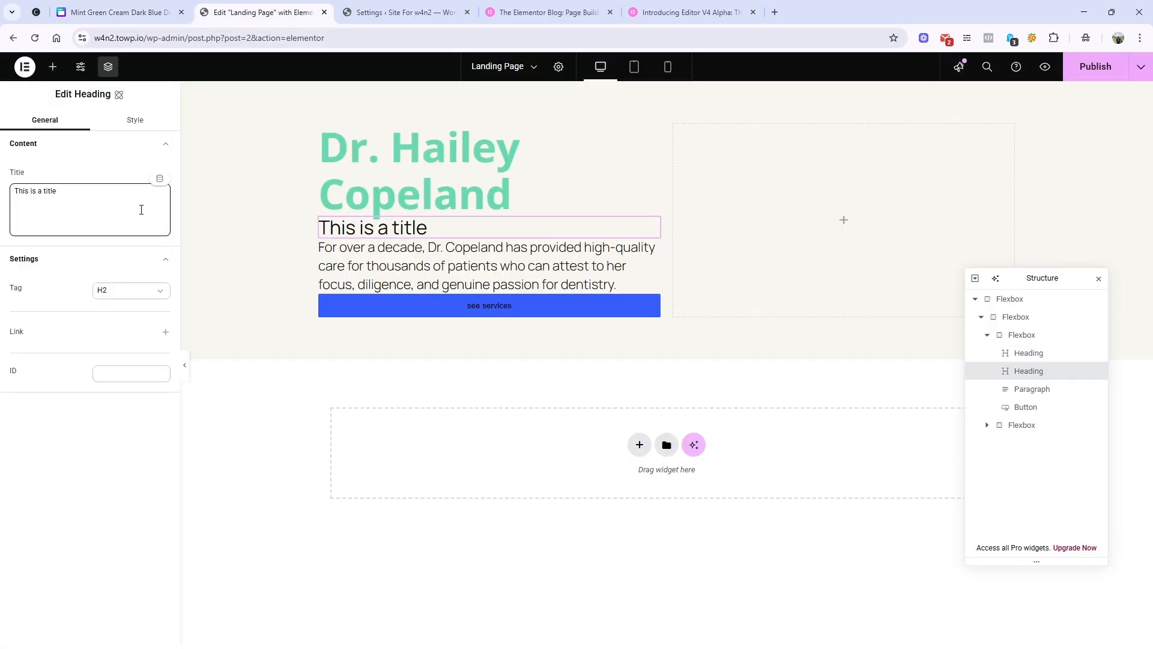
left_click(96, 14)
double_click(411, 298)
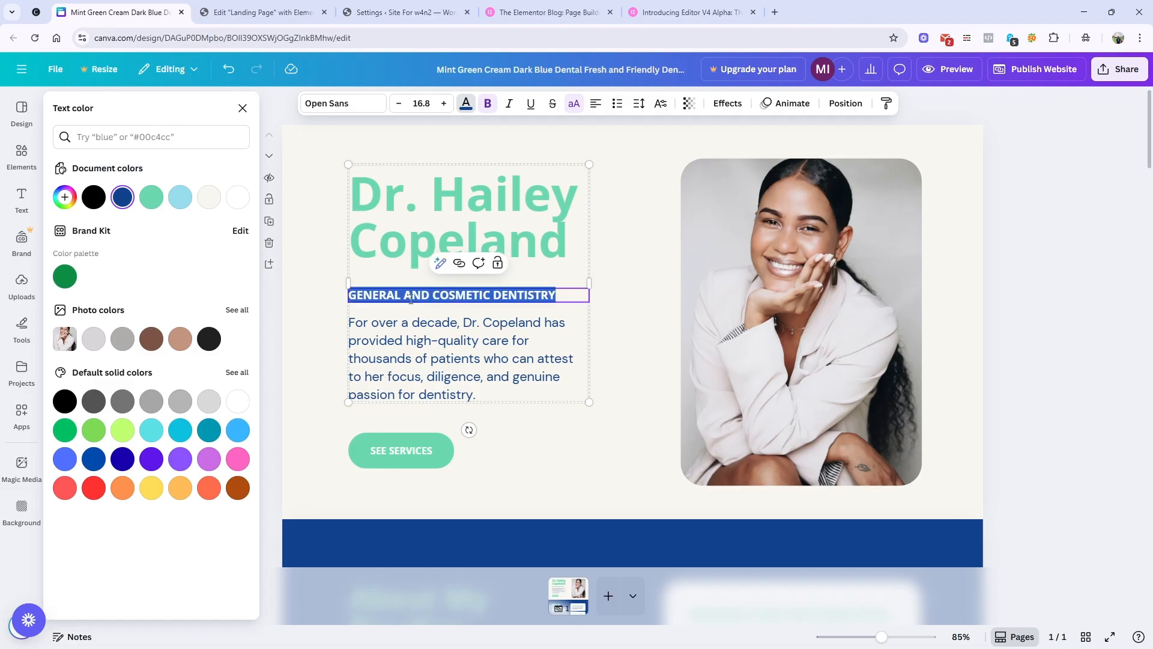
key("ctrl+c")
left_click(265, 12)
left_click(128, 212)
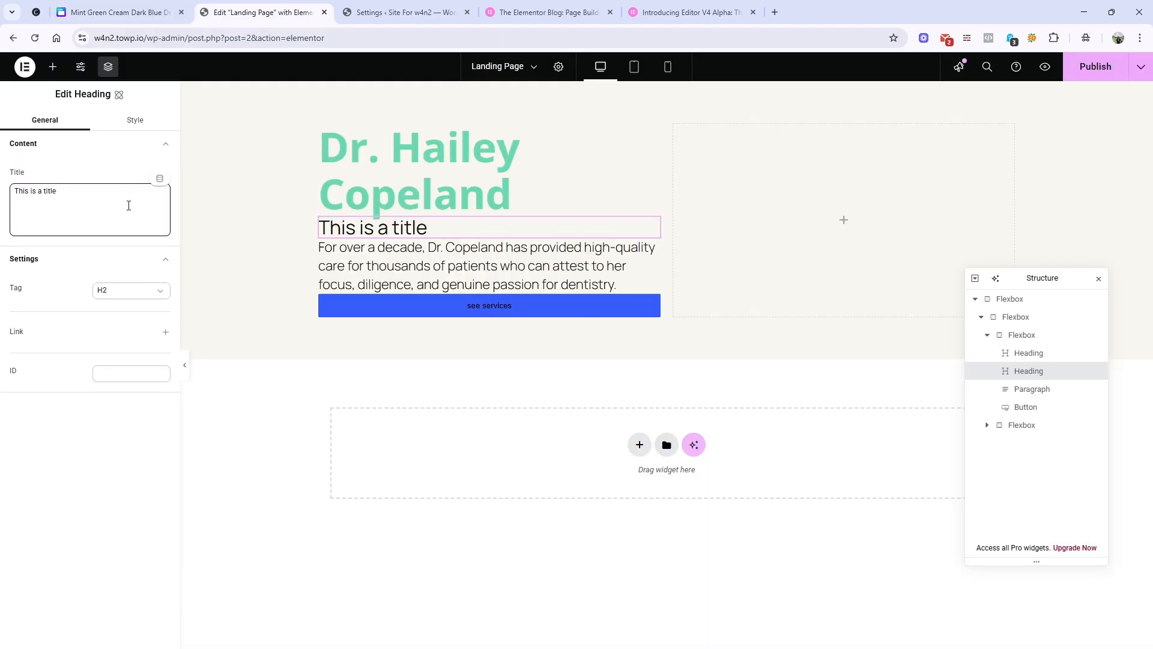
key("ctrl+a")
key("ctrl+v")
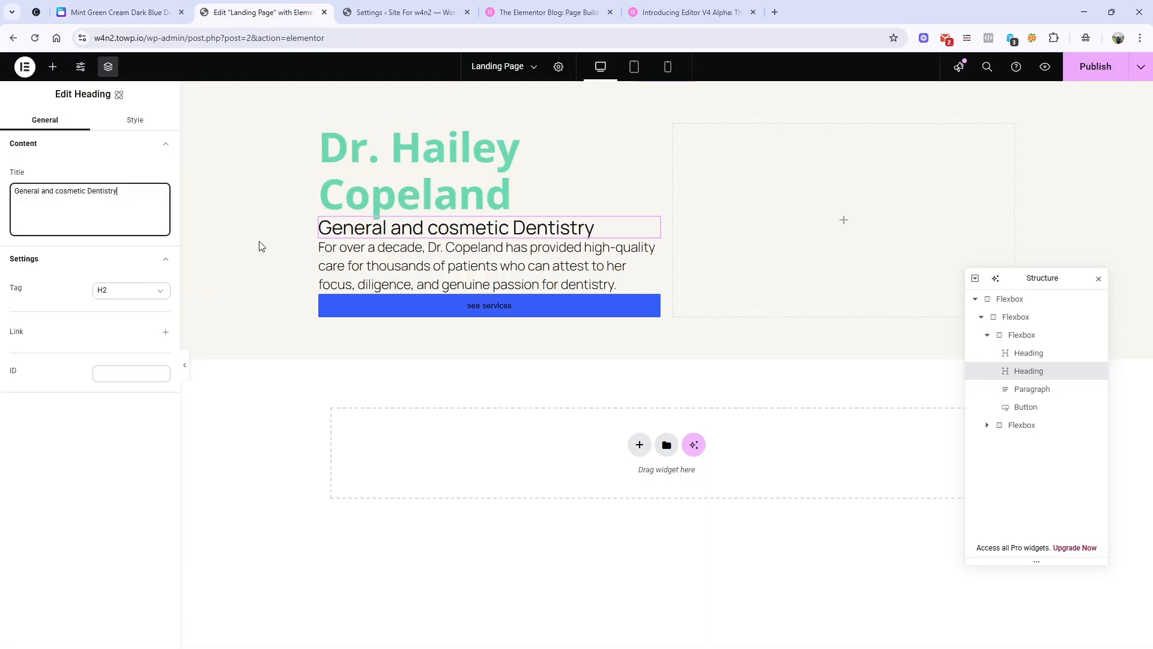
Create the class "secondary-heading" on the General and cosmetic Dentistry heading.
left_click(135, 120)
left_click(103, 165)
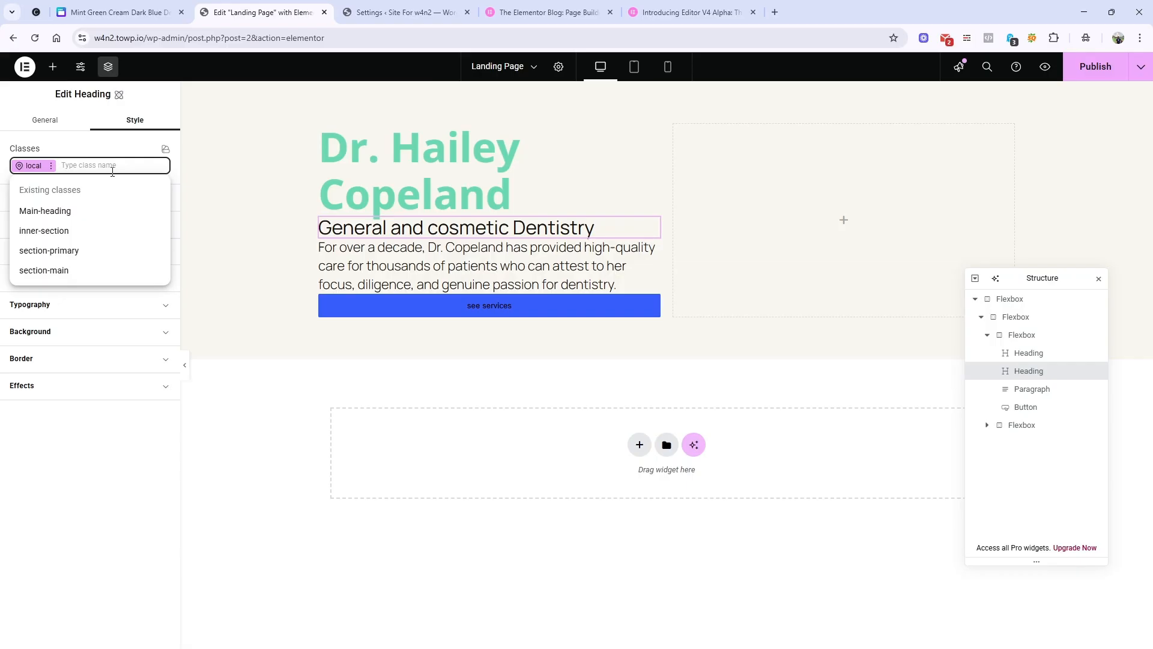
type("secondary")
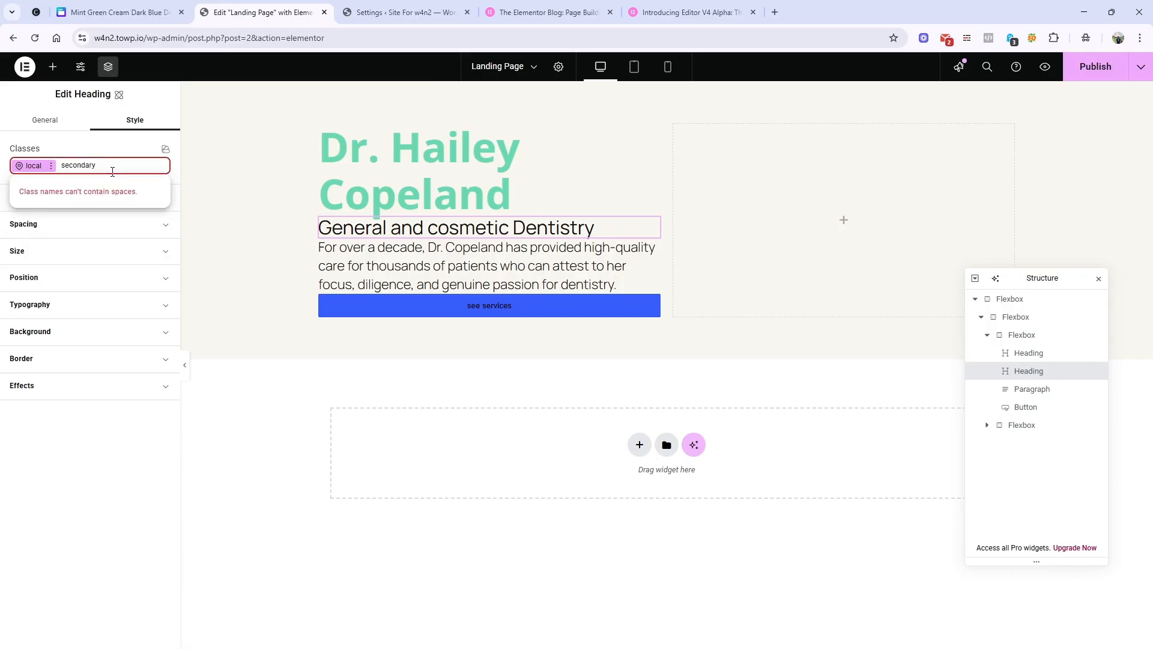
key("BackSpace")
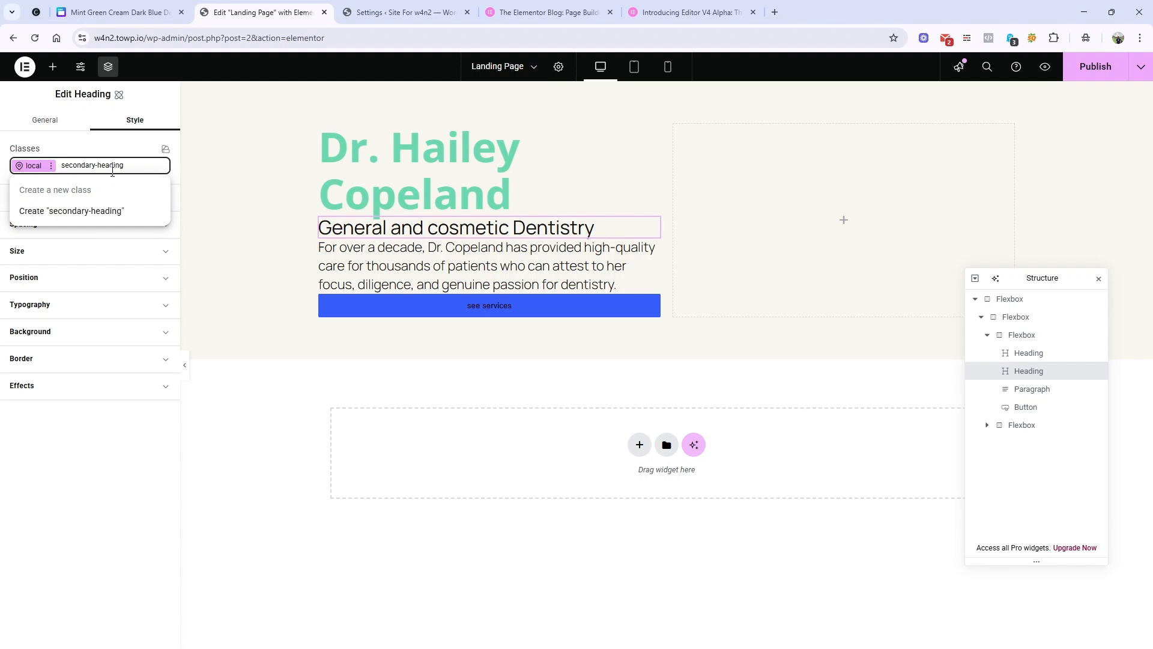
left_click(106, 211)
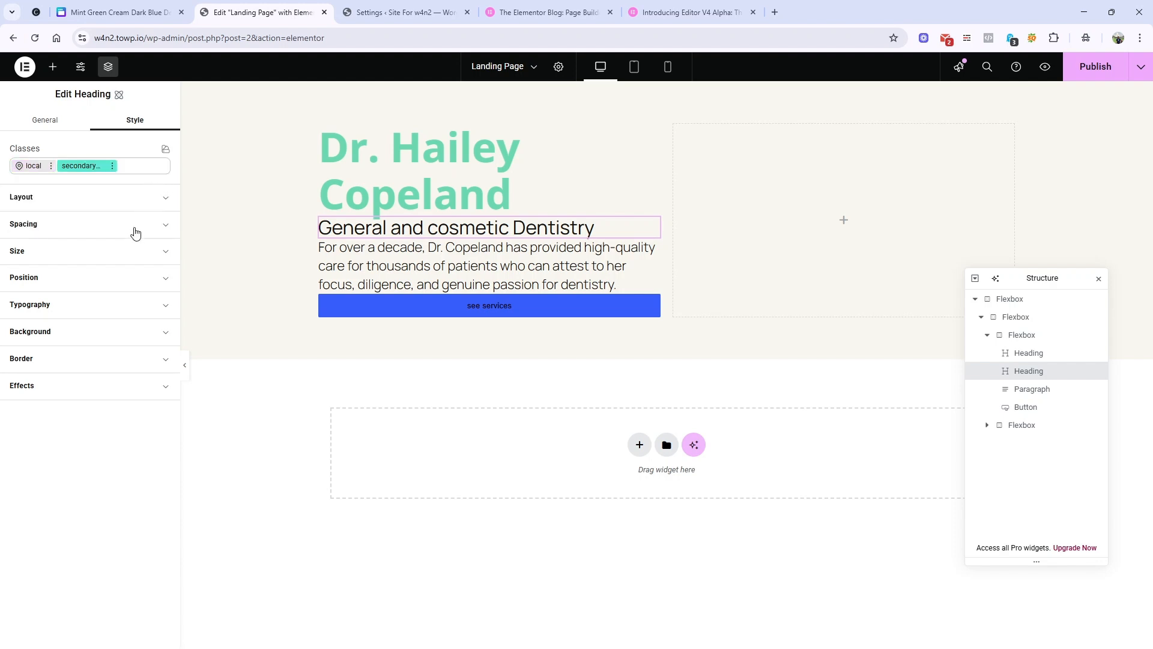
Compare the subtitle with the Canva design and set the secondary-heading class's font family to the Open-Sans variable and font weight to 500 - Medium.
left_click(137, 11)
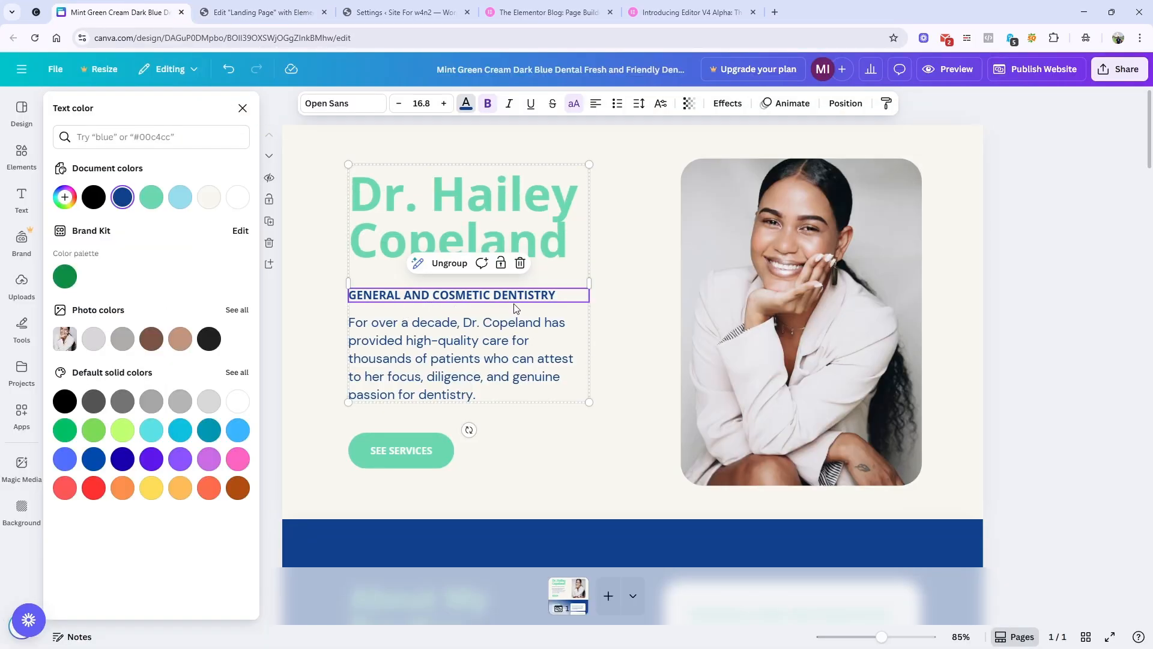
left_click(258, 12)
left_click(108, 299)
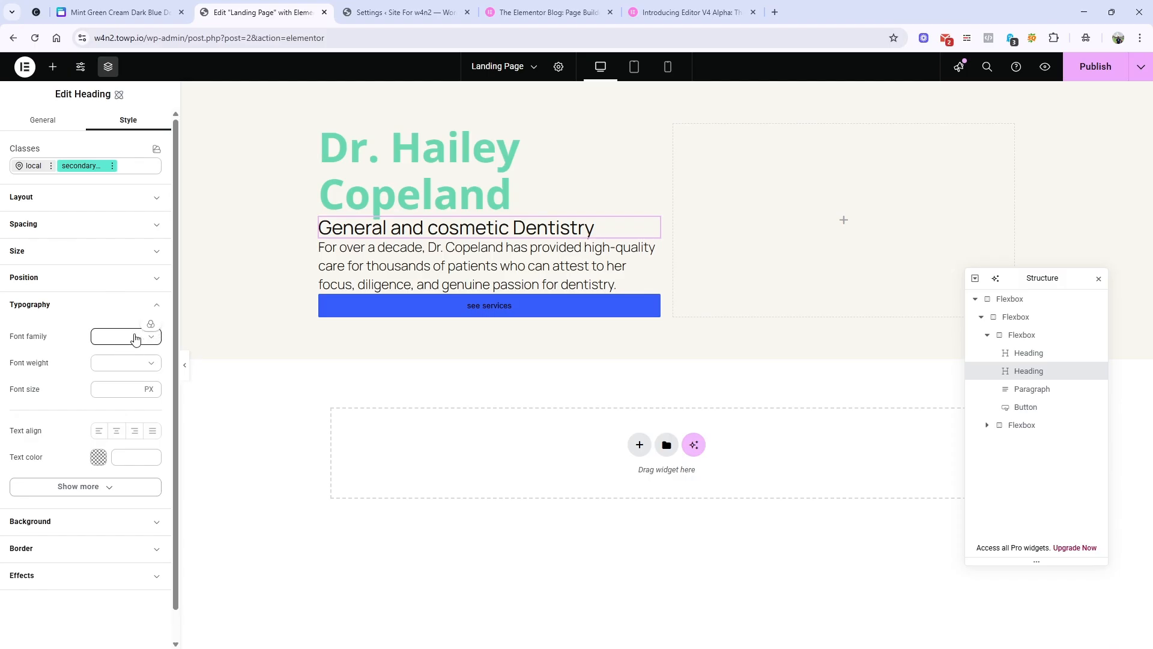
left_click(134, 337)
left_click(144, 338)
left_click(150, 325)
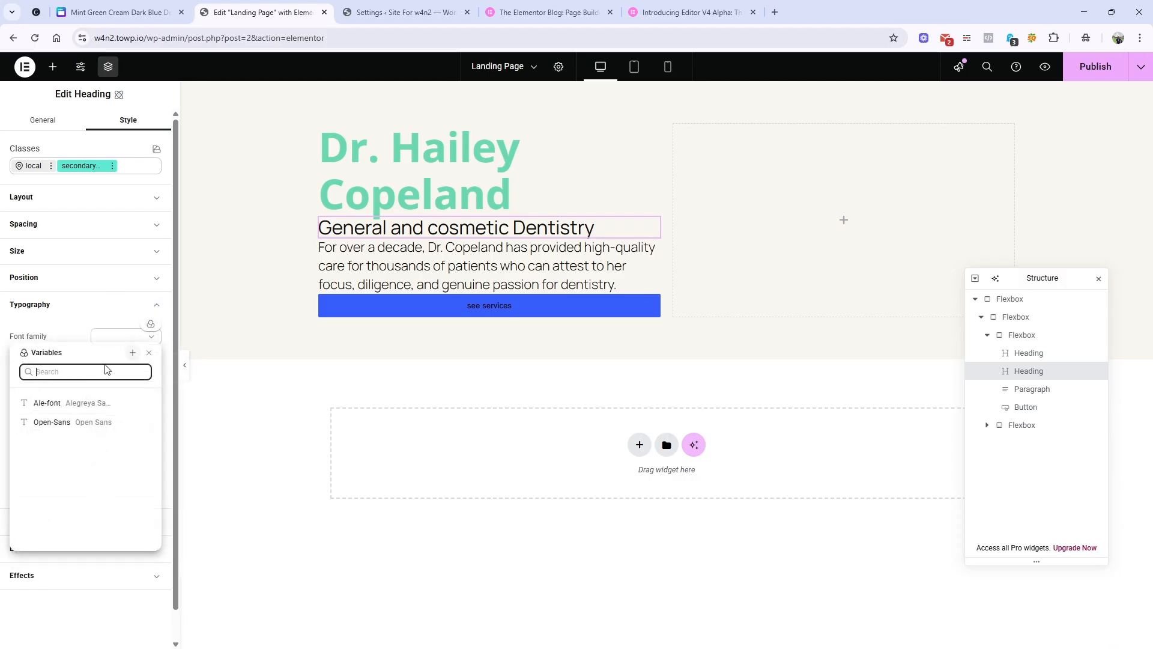
left_click(72, 424)
left_click(120, 363)
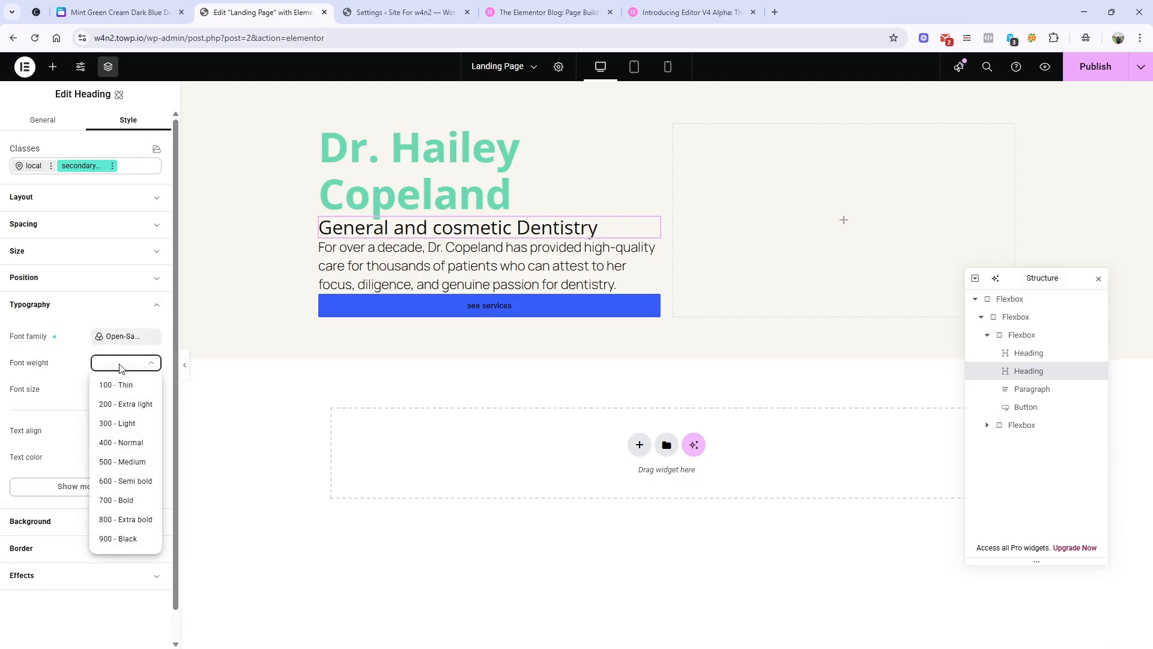
left_click(122, 461)
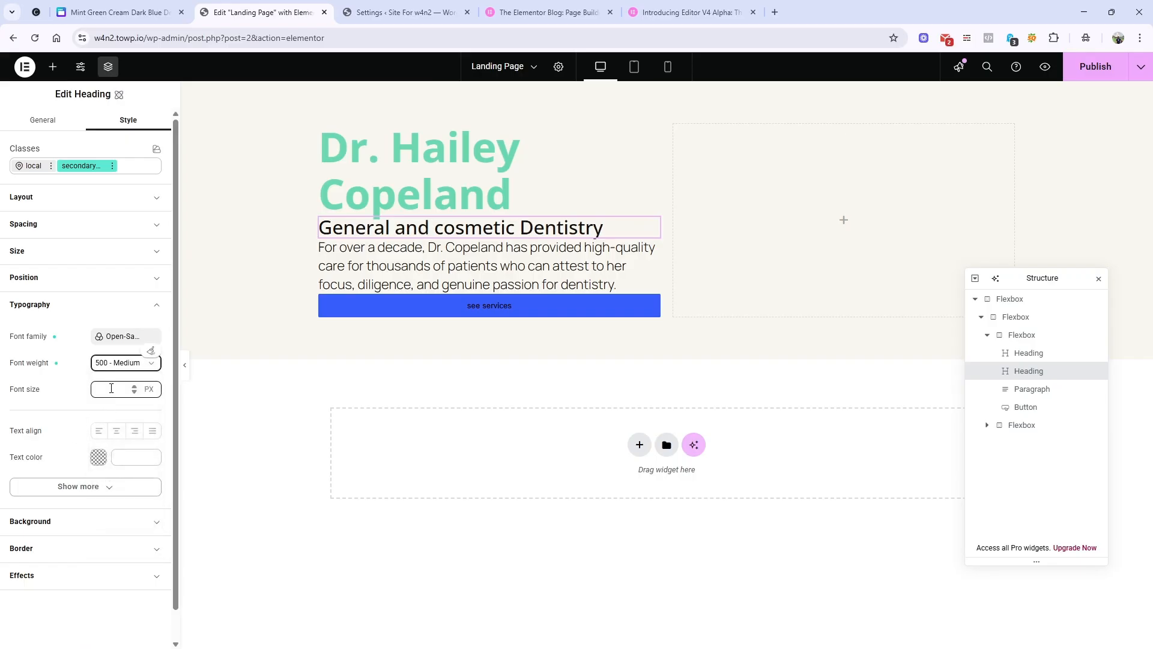
Check the subtitle's font size in the Canva design and set the secondary-heading class's font size to 17 px.
left_click(117, 12)
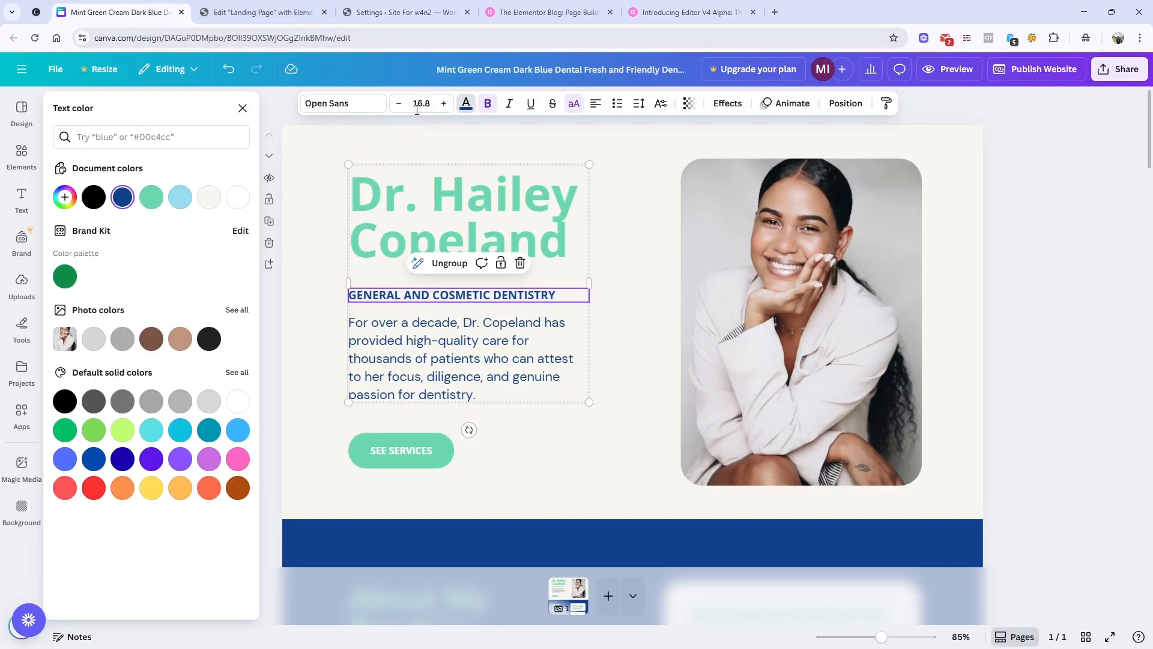
left_click(263, 12)
left_click(98, 389)
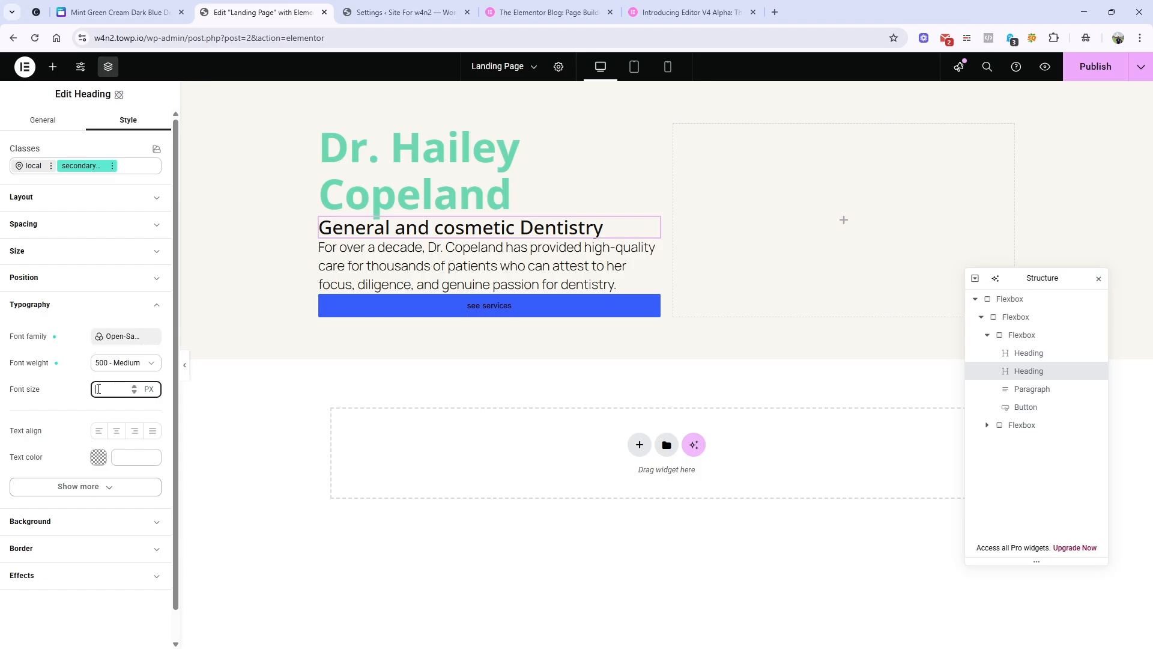
type("17")
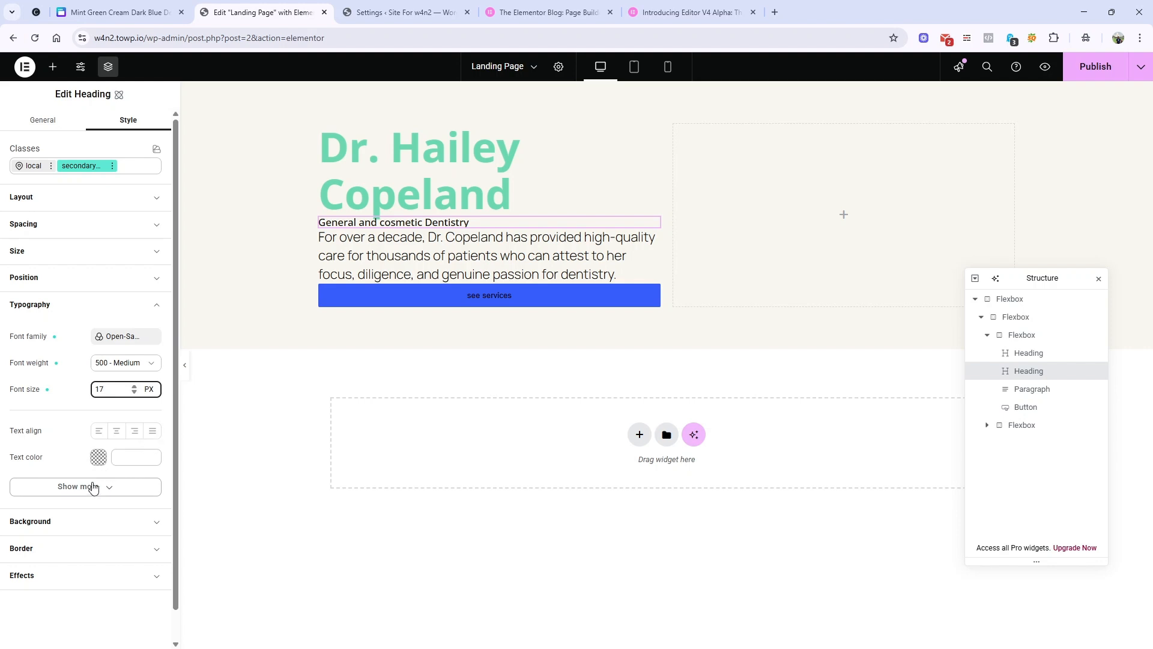
Set the secondary-heading class's text transform to uppercase.
left_click(92, 486)
scroll(102, 481, "down", 1)
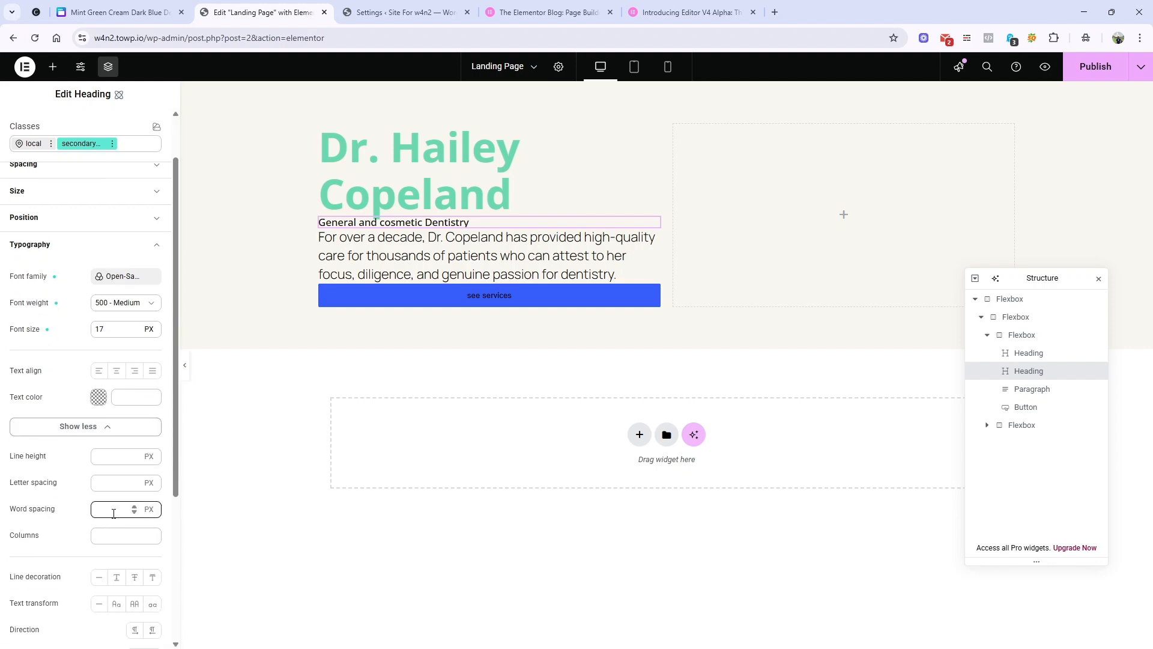
scroll(115, 496, "down", 2)
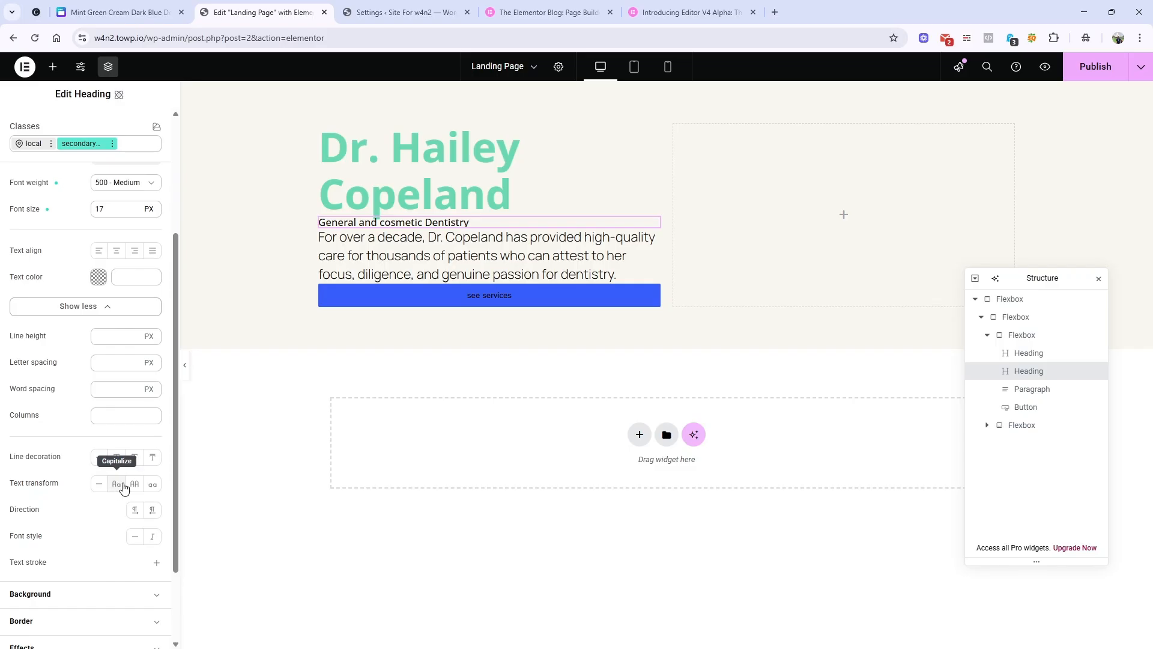
left_click(135, 484)
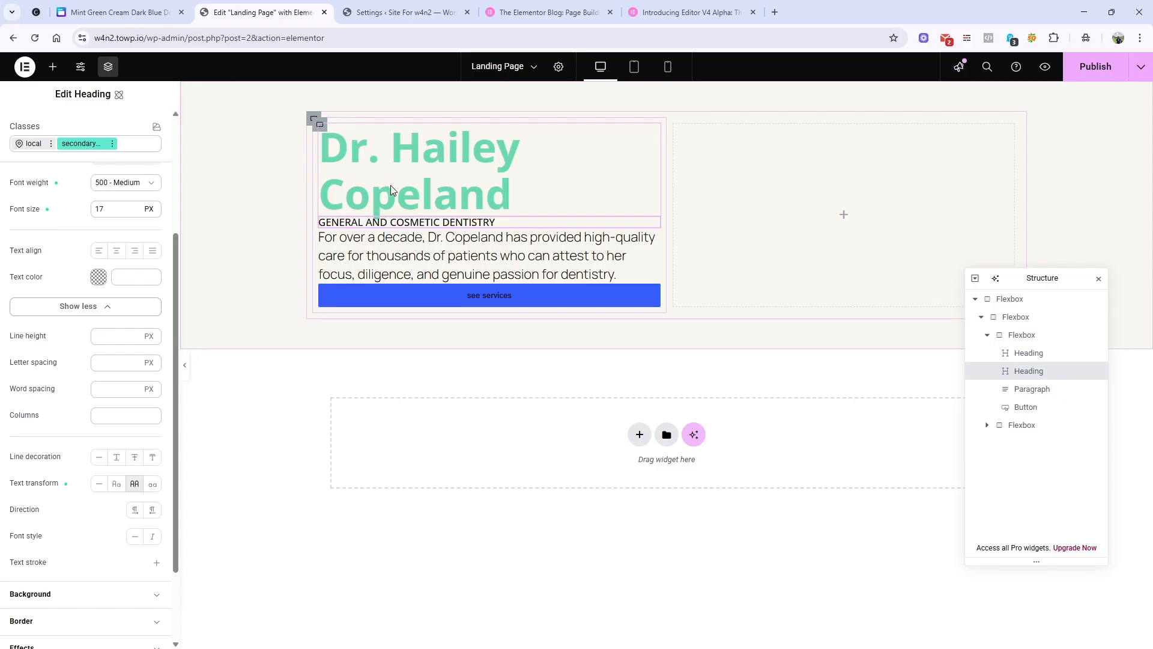
Set the column and row gaps of the Flexbox holding the hero text to 20 px.
left_click(318, 123)
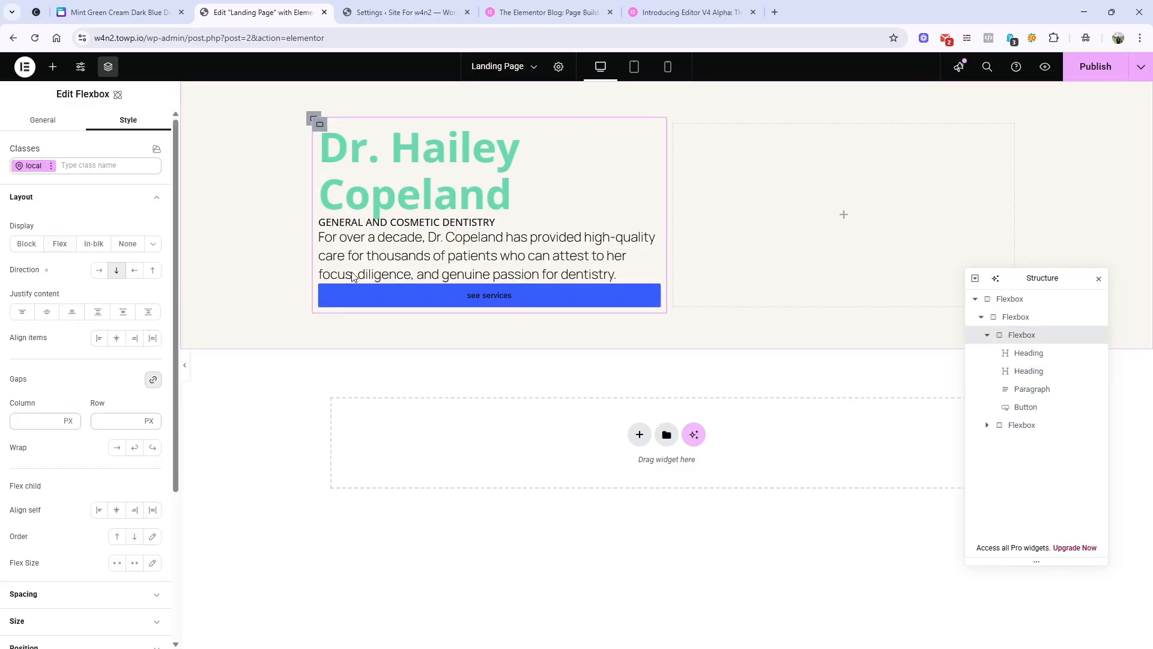
left_click(49, 422)
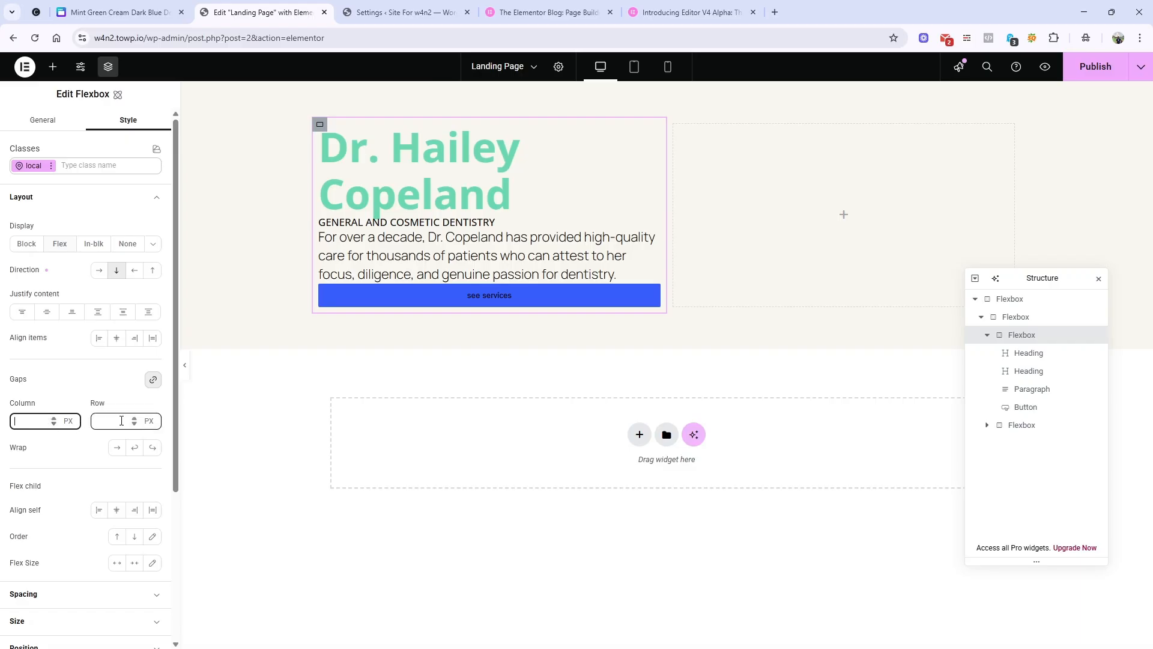
left_click(122, 420)
type("20")
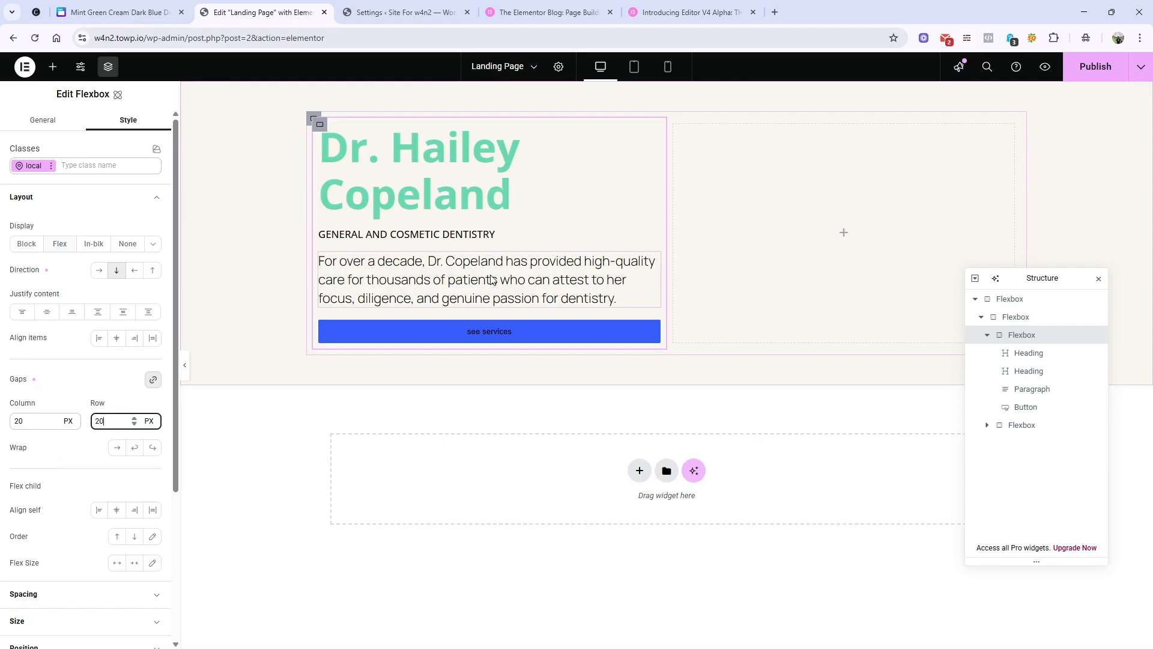
Select the General and cosmetic Dentistry heading and copy the dark blue hex code of the Canva subtitle's text color.
left_click(468, 237)
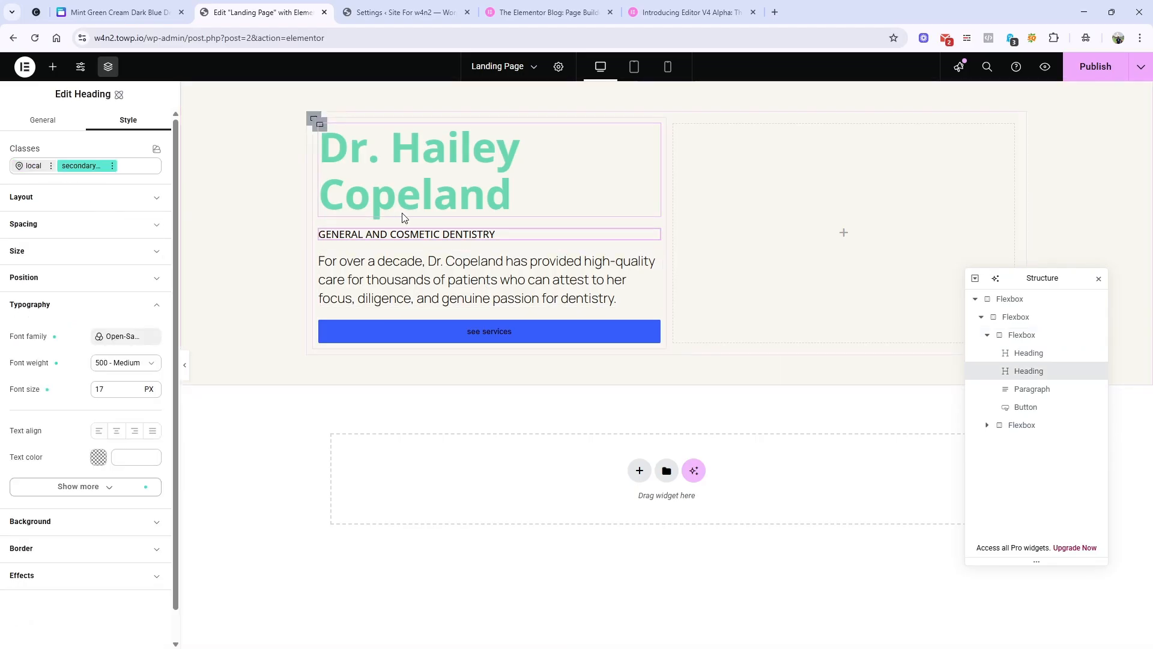
left_click(114, 12)
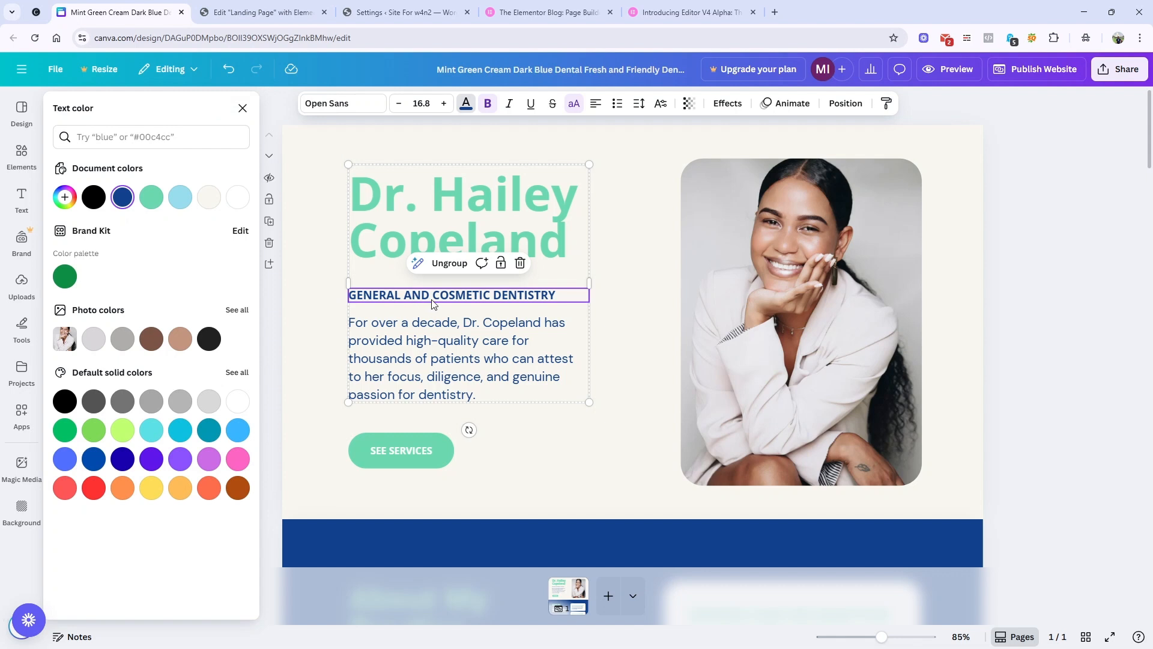
left_click(465, 103)
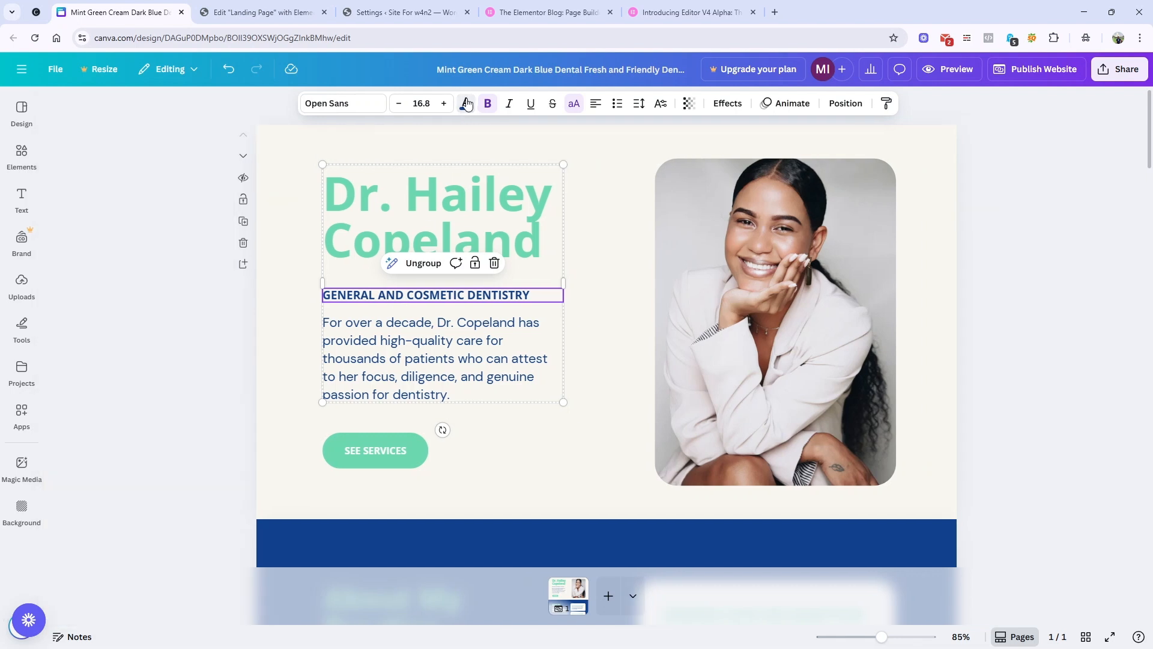
left_click(468, 104)
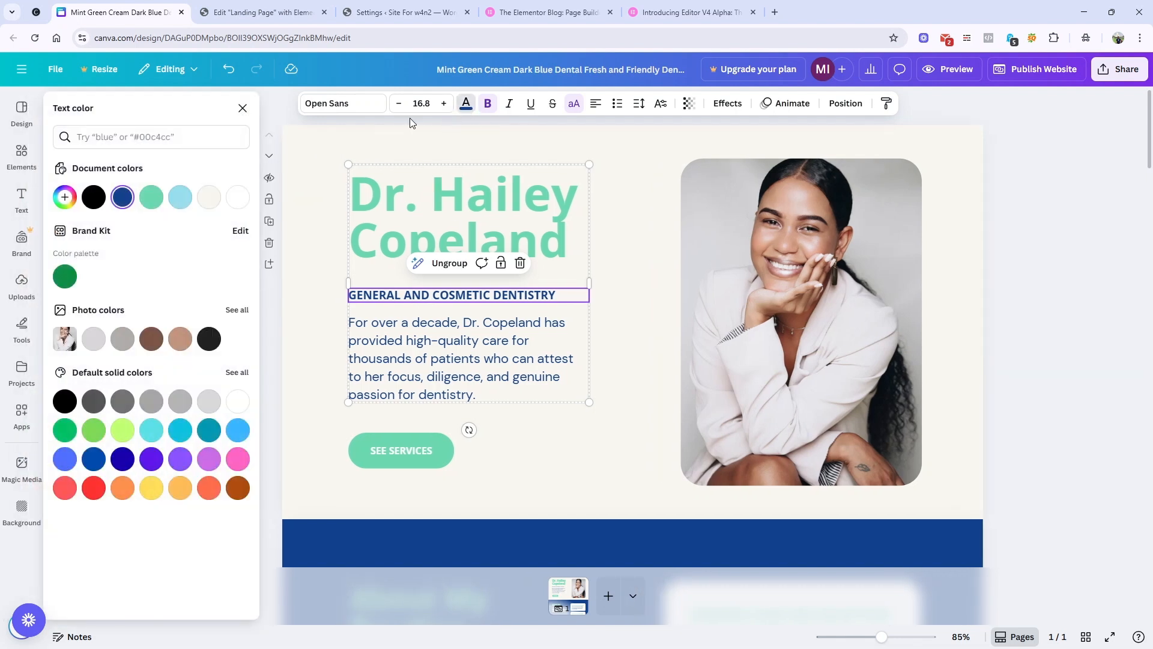
left_click(124, 200)
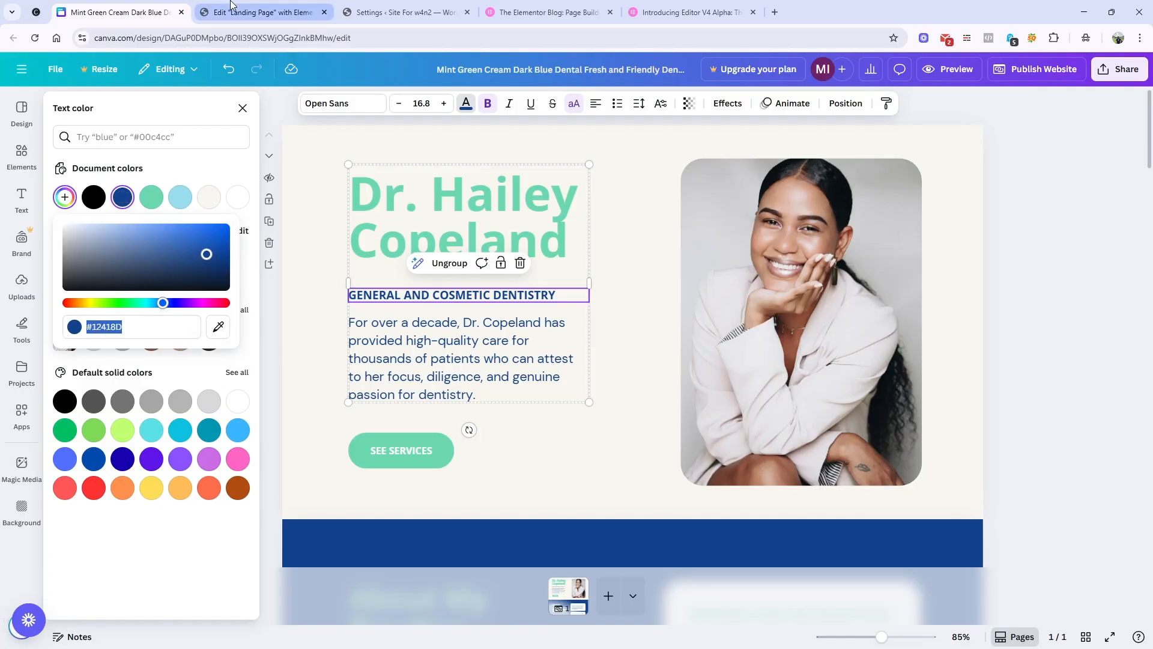
left_click(264, 12)
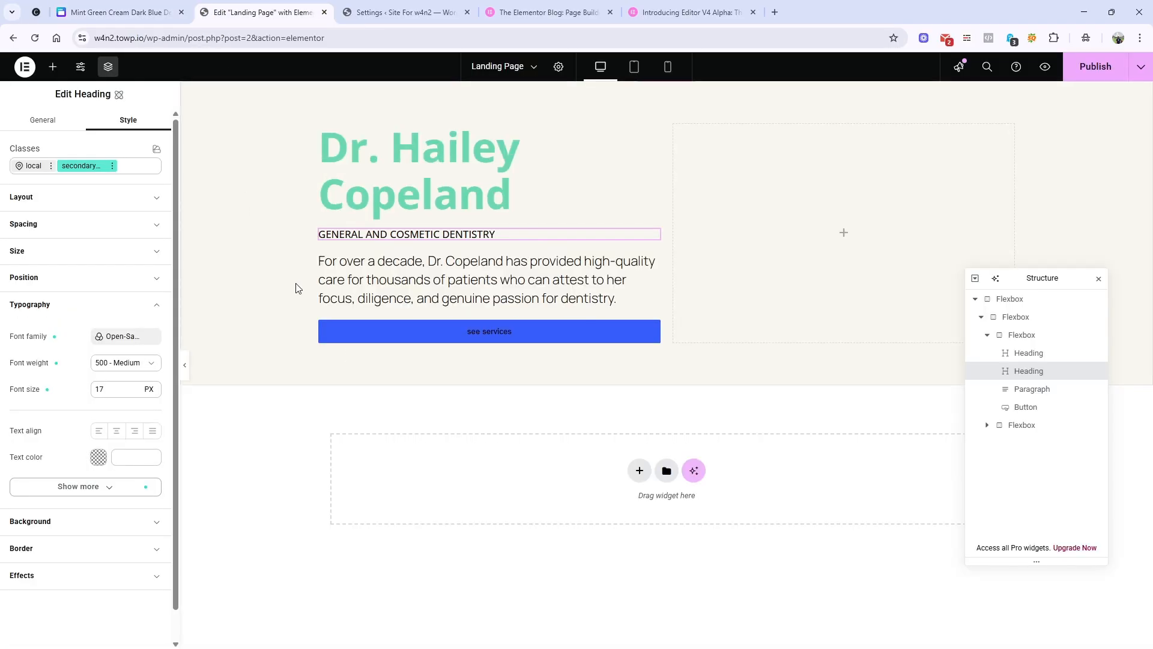
Try to create a color variable named "Blue" with the value #12418d for the secondary-heading class's text color.
left_click(99, 457)
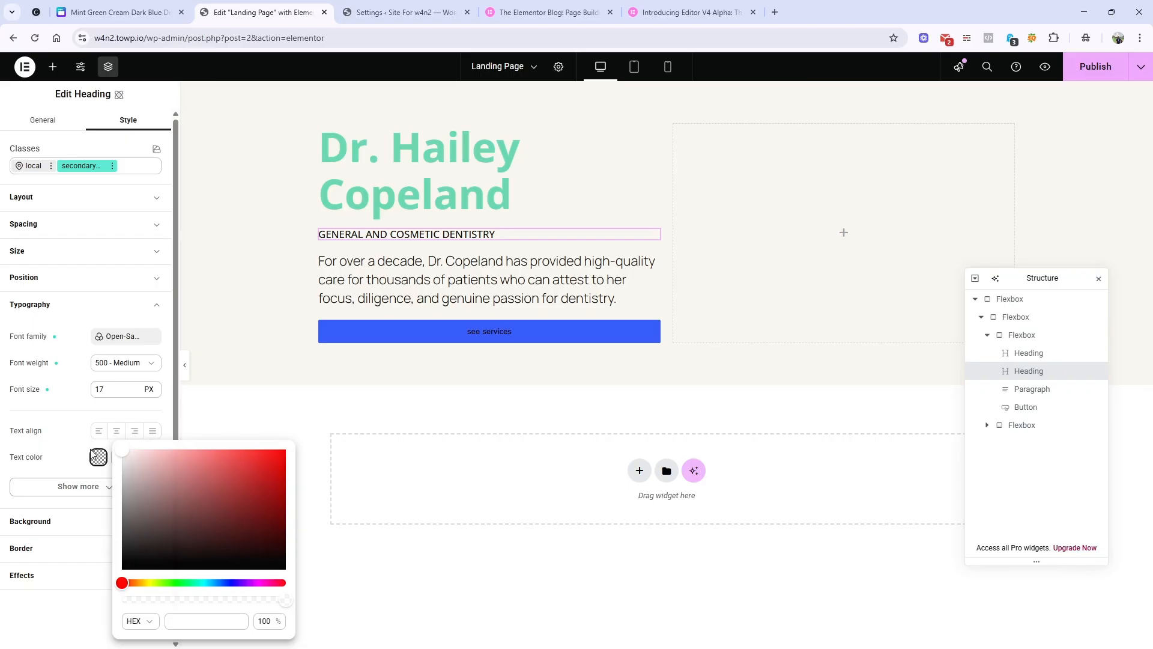
left_click(98, 457)
left_click(154, 457)
left_click(132, 453)
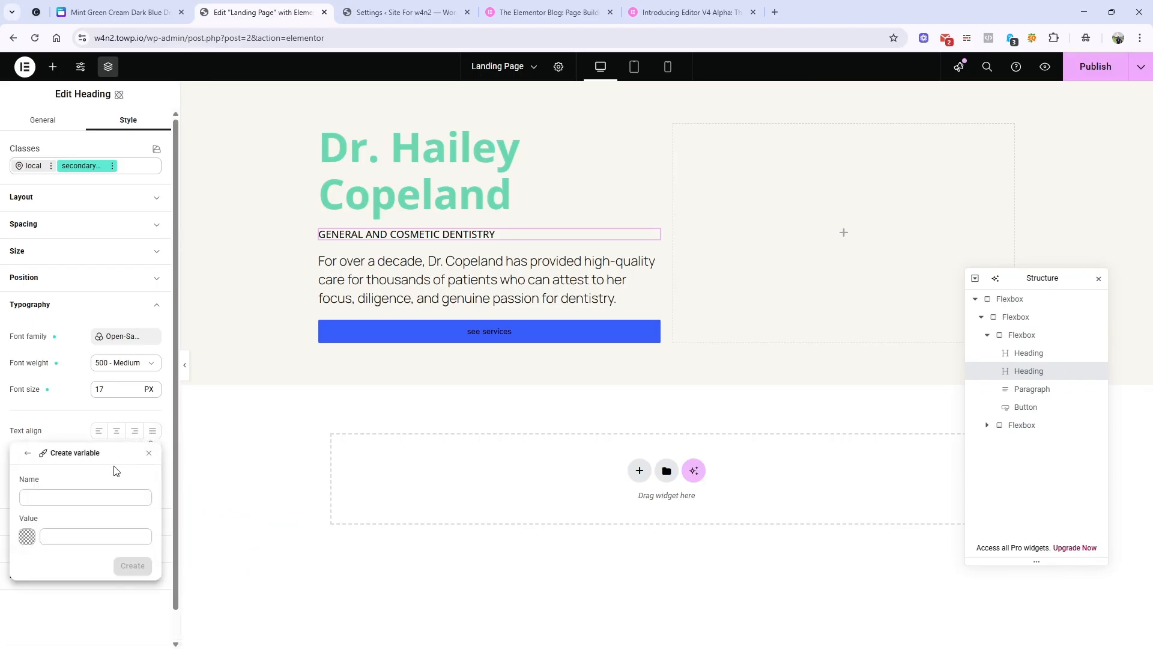
left_click(97, 535)
type("#12418d")
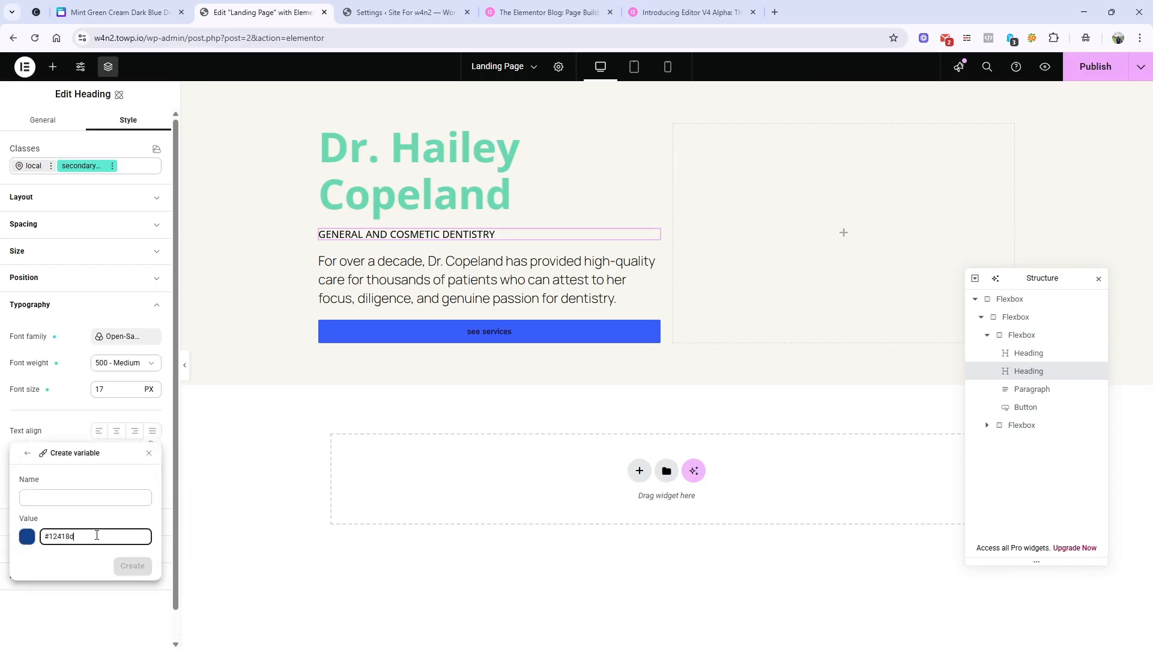
left_click(70, 498)
type("Blue")
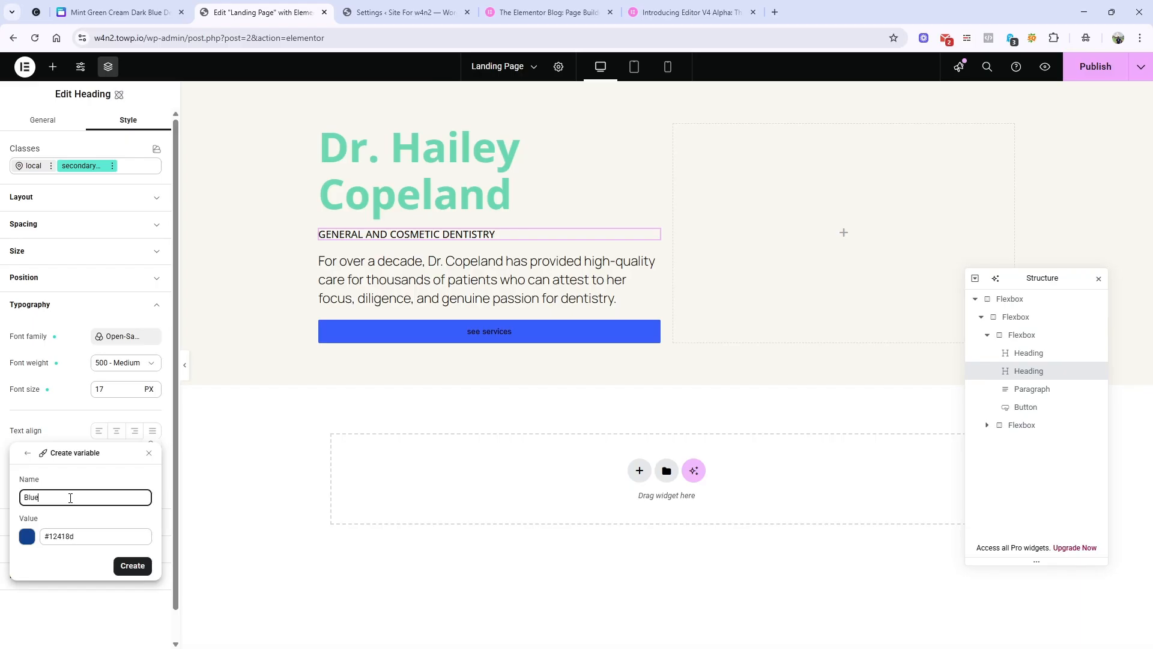
left_click(132, 565)
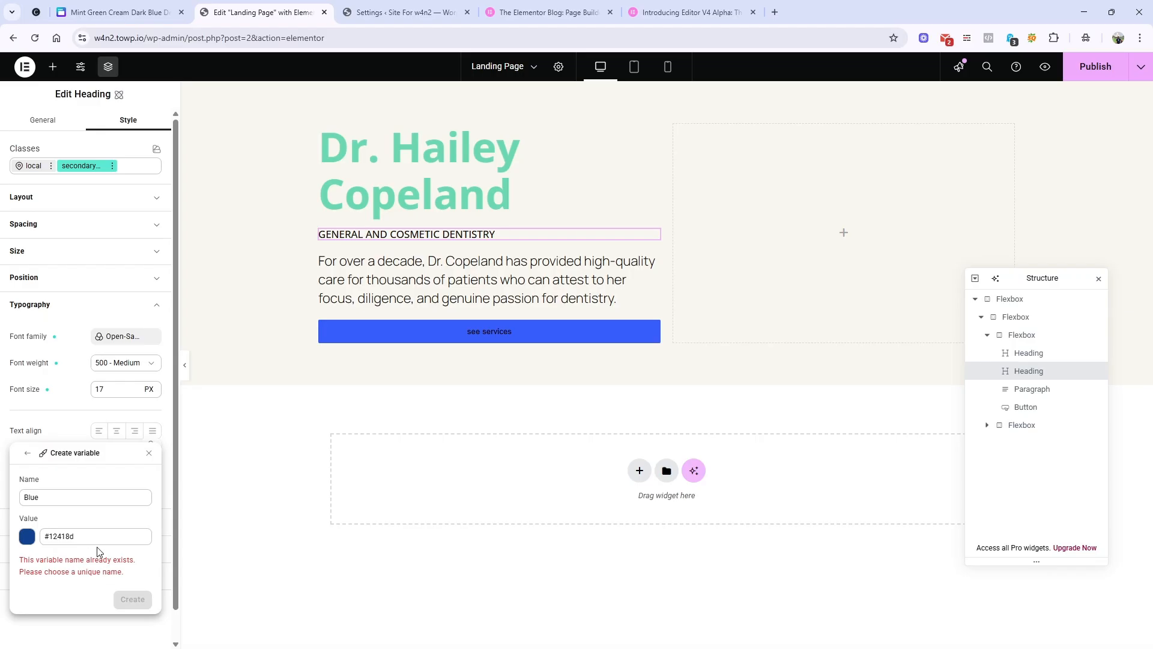
Create the color variable under the name "darkblue" and set the secondary-heading class's font weight to 600 - Semi bold.
left_click(48, 499)
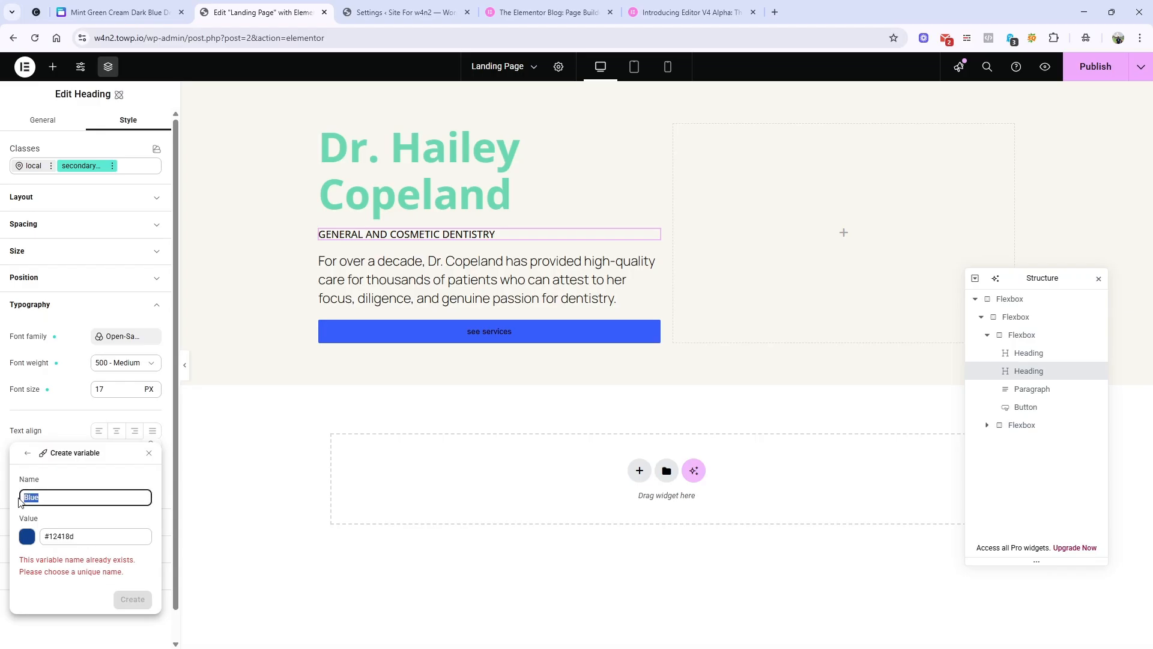
type("darkb")
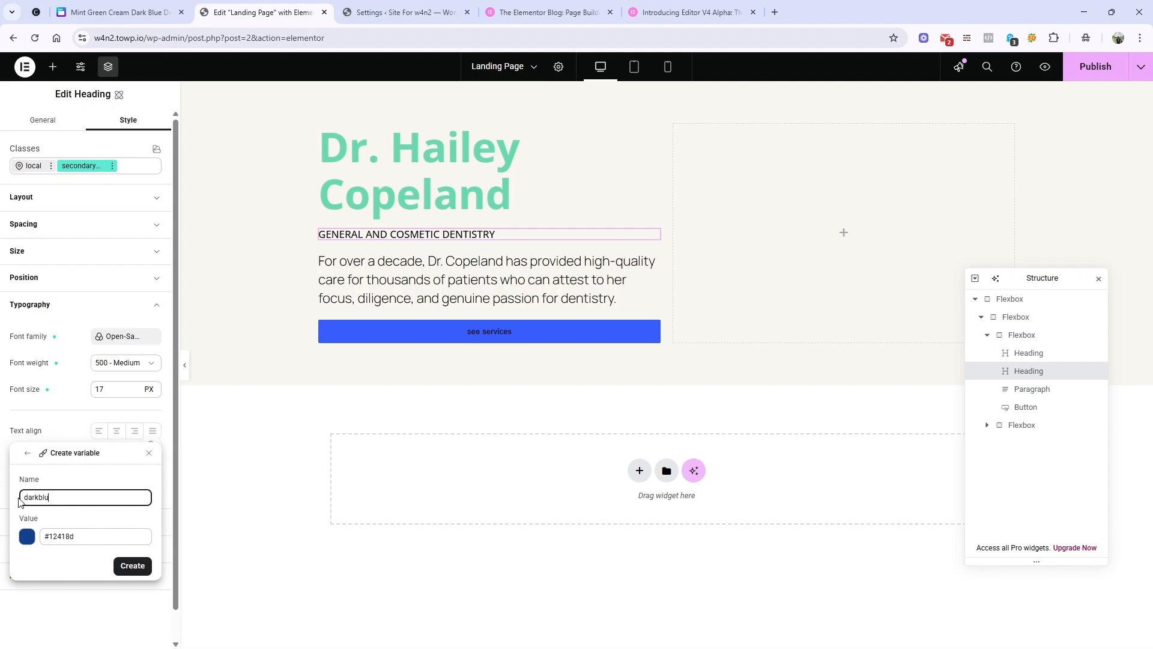
left_click(133, 566)
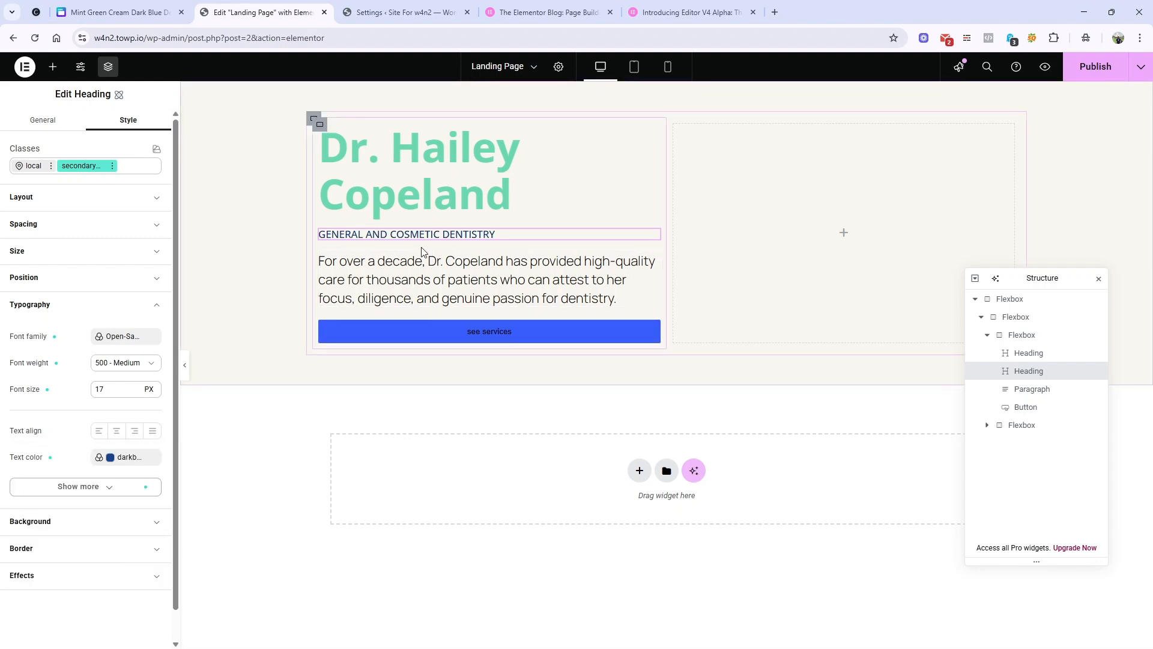
left_click(120, 362)
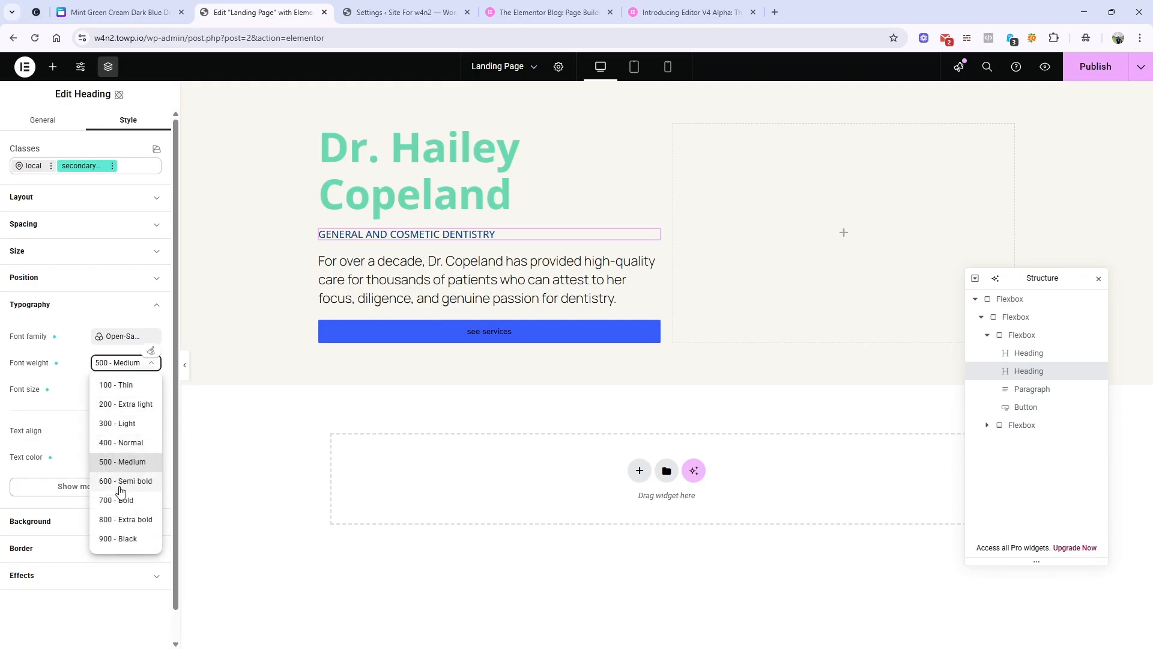
left_click(122, 482)
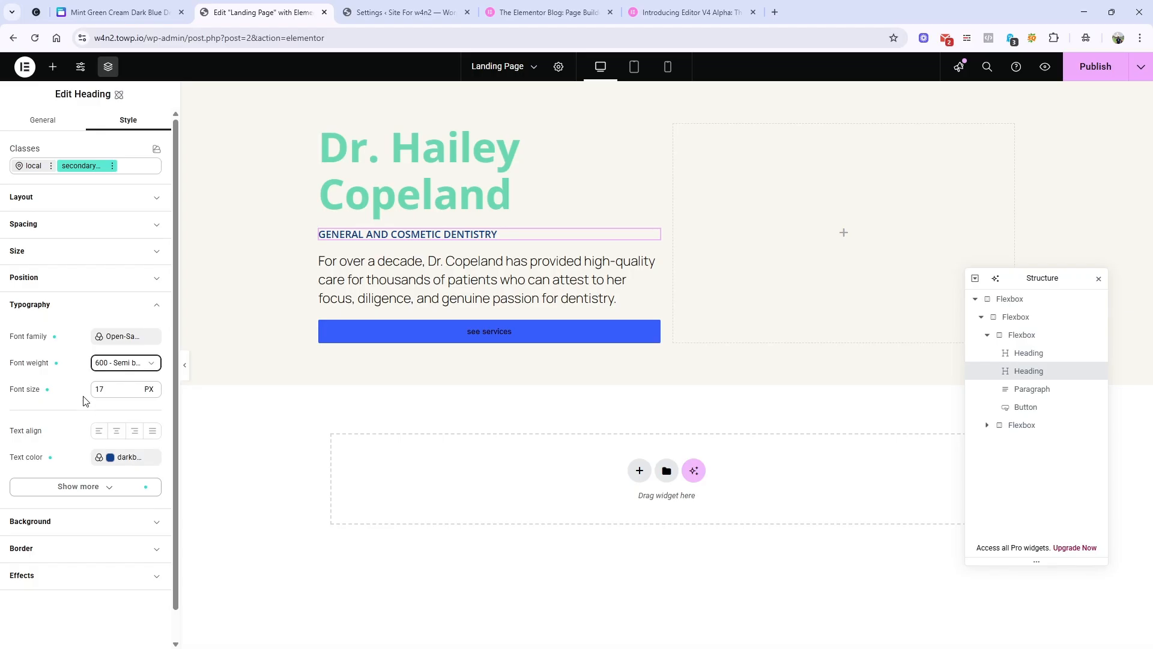
Select the hero paragraph in Elementor and check the font settings of the matching paragraph in the Canva design.
left_click(412, 289)
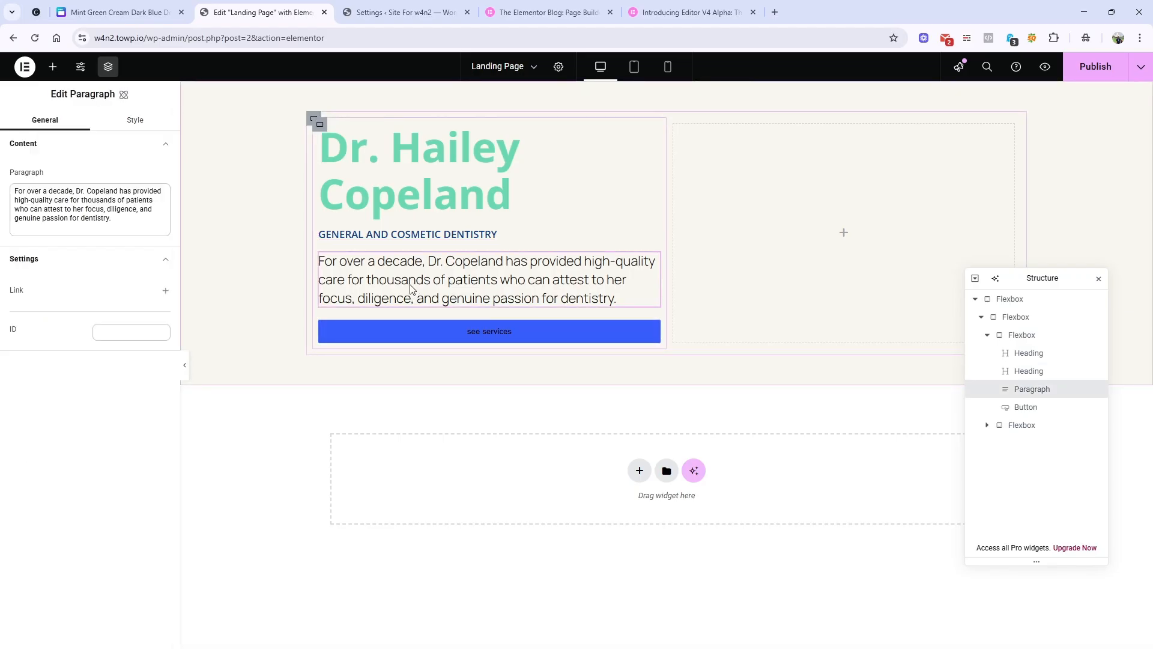
left_click(132, 21)
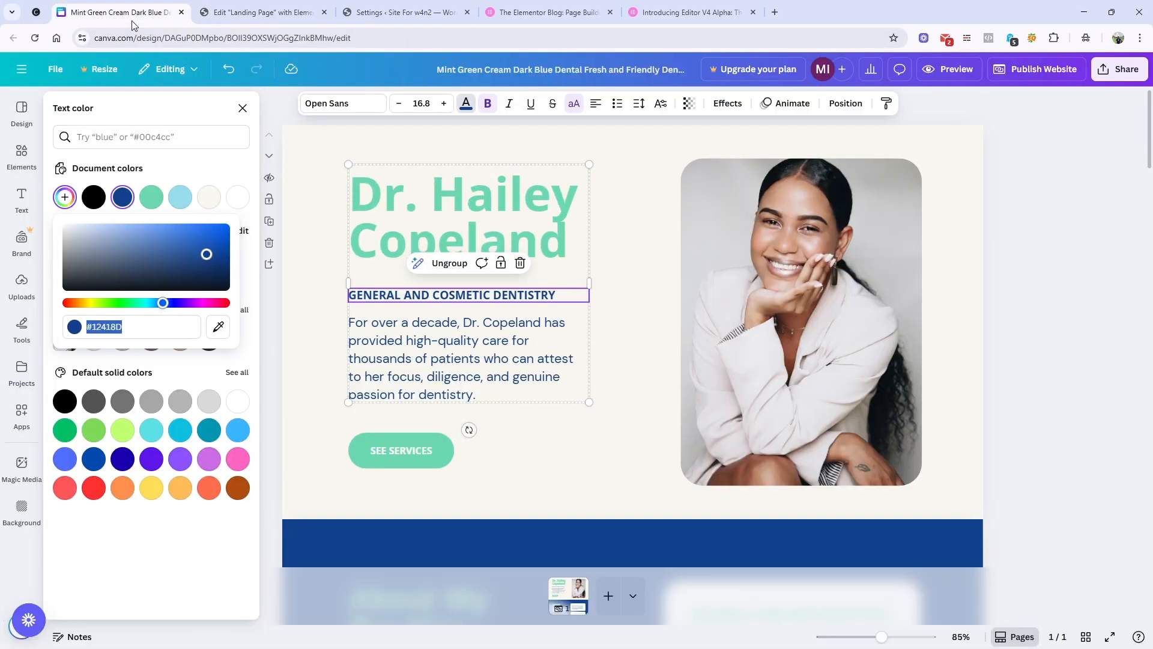
left_click(459, 371)
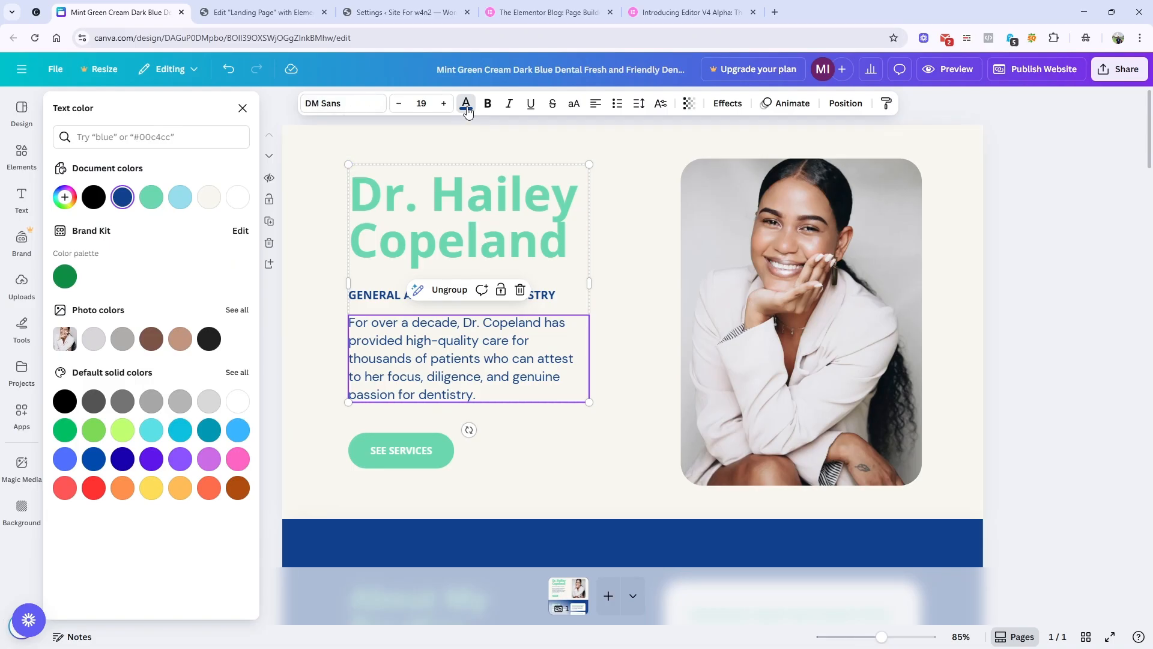
key("ctrl+Tab")
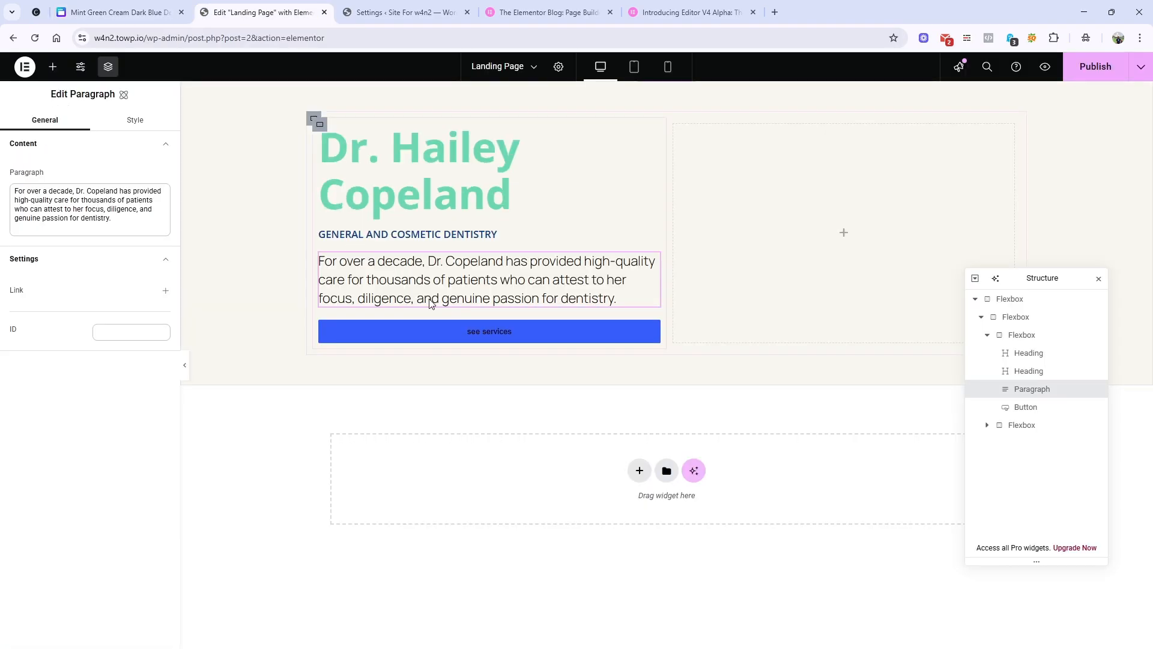
key("ctrl+shift+Tab")
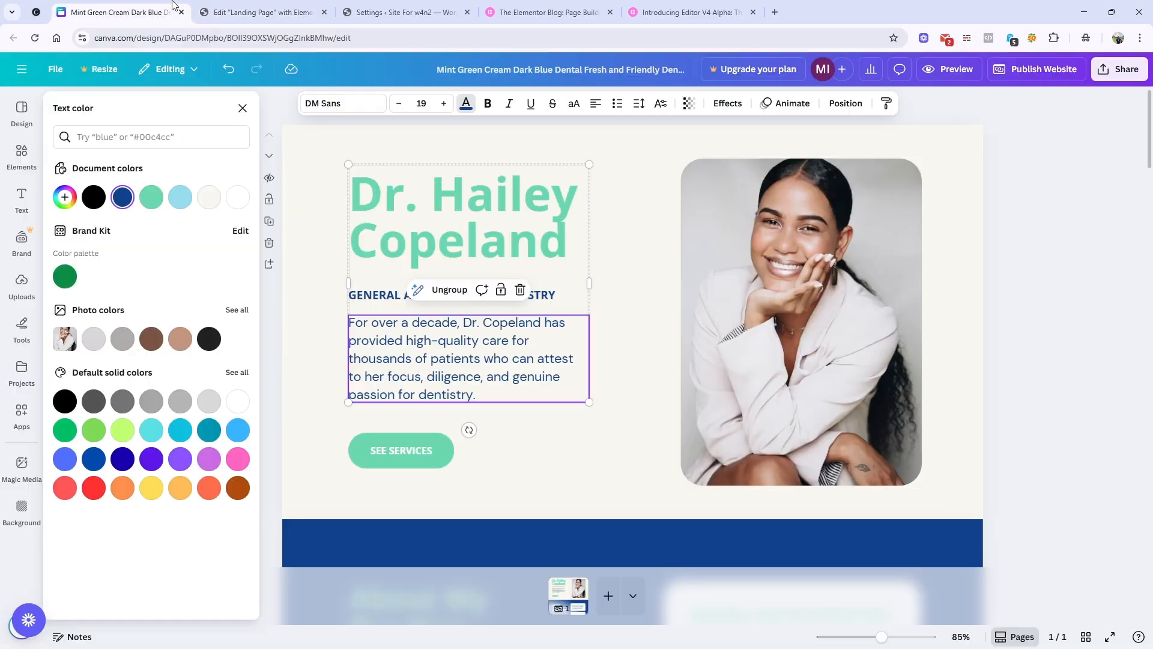
Look through the Canva page's sections to compare how body text is styled in the hero, practice, services, care and feedback blocks.
scroll(492, 441, "down", 4)
scroll(492, 439, "up", 3)
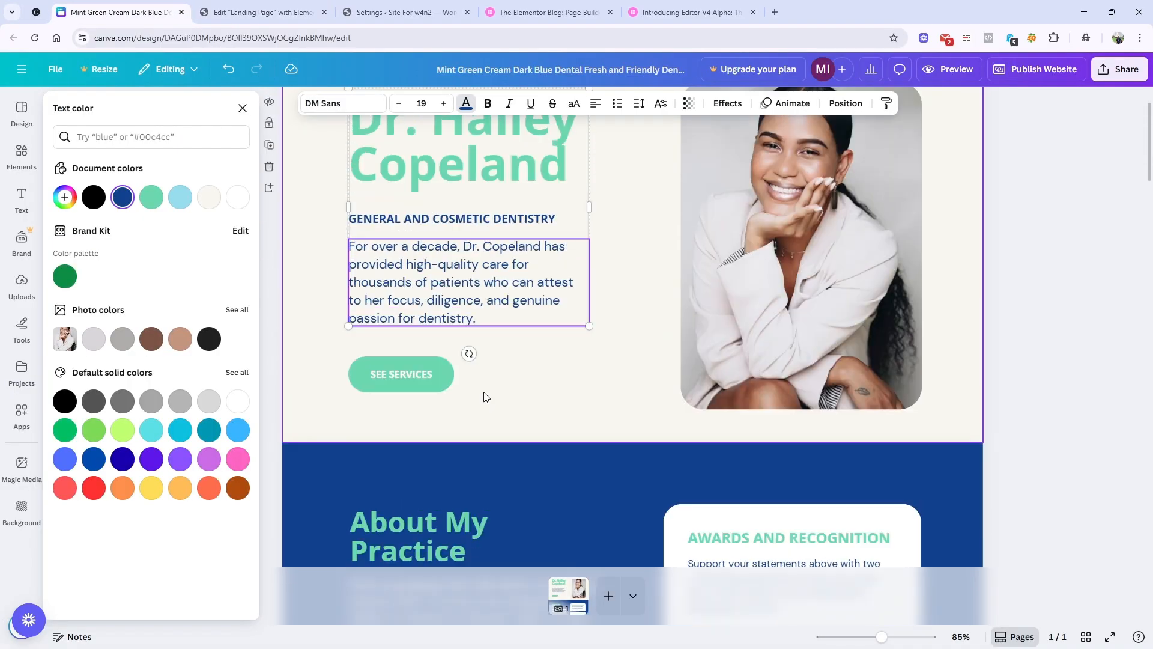
scroll(467, 304, "down", 10)
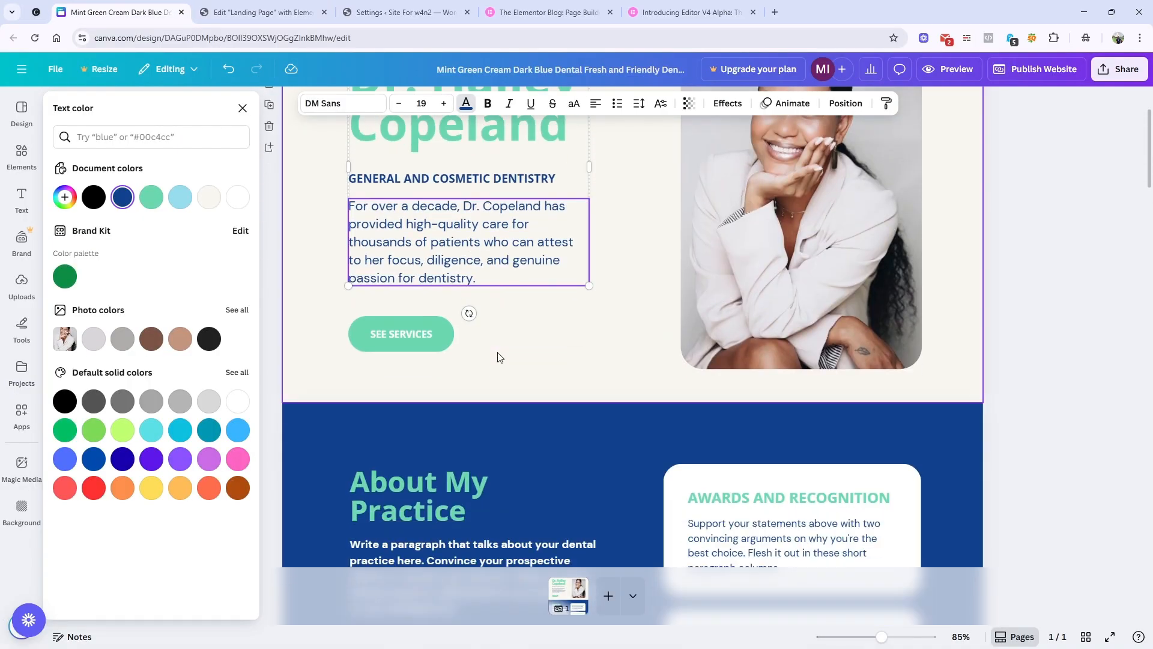
scroll(404, 335, "down", 8)
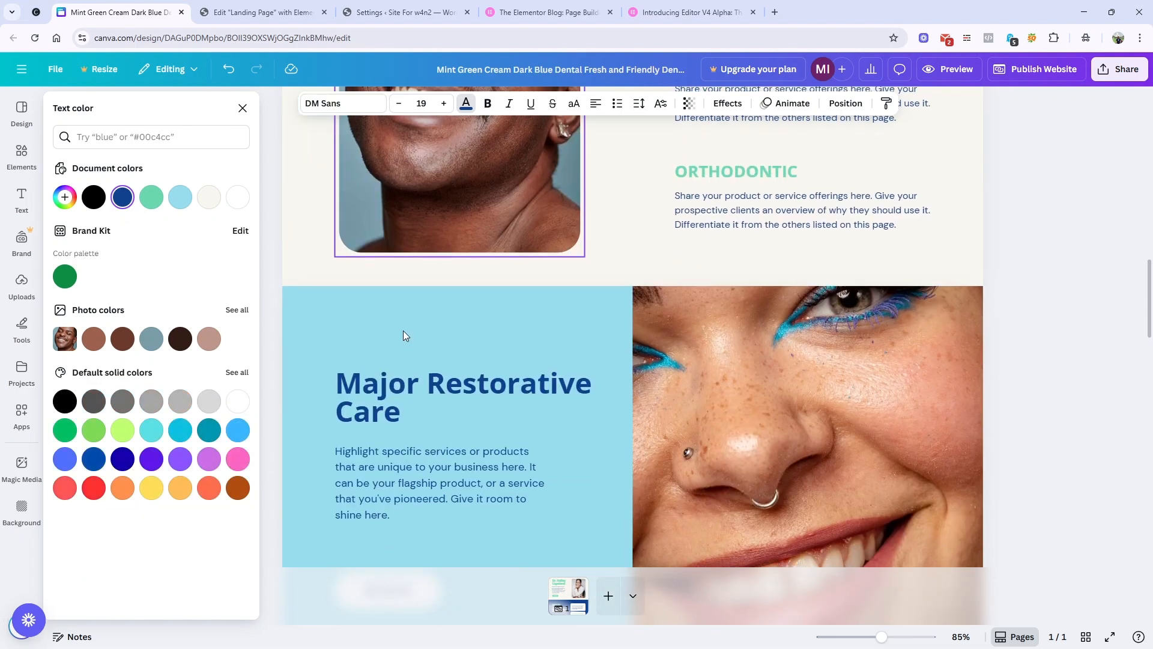
scroll(404, 336, "down", 6)
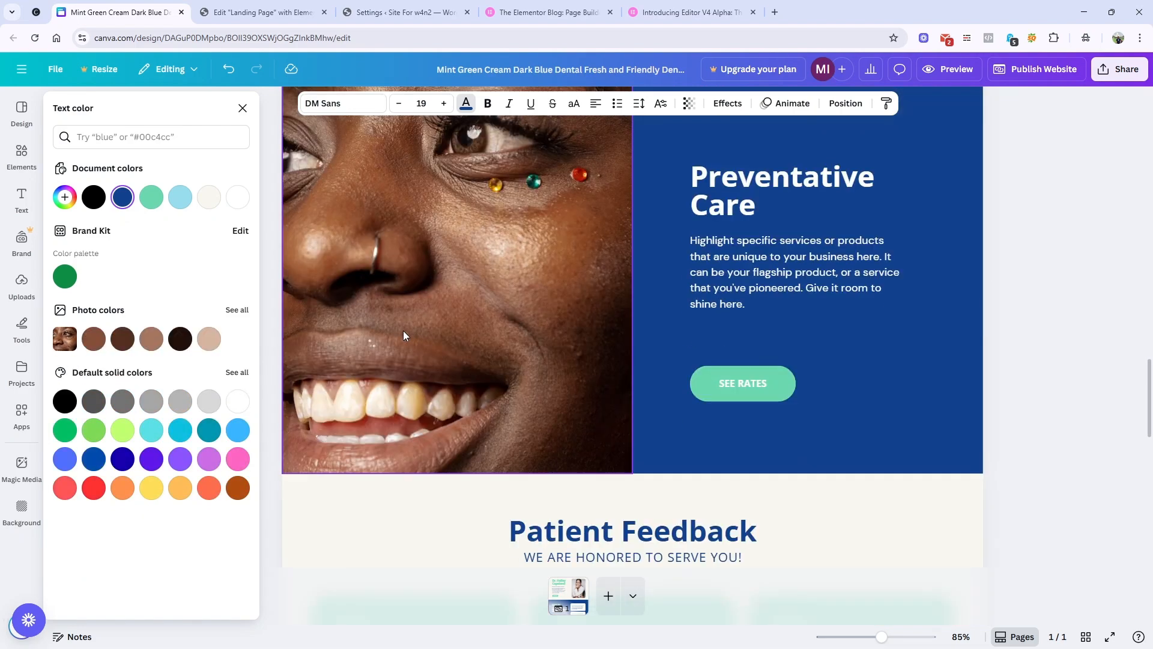
scroll(823, 287, "down", 5)
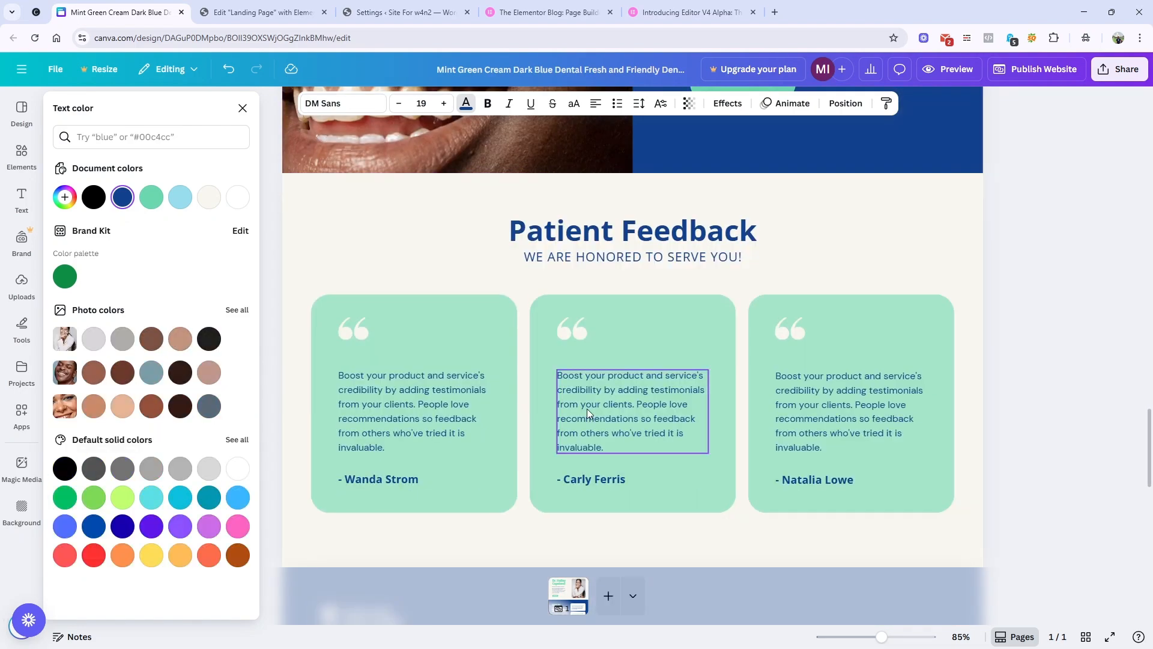
scroll(755, 337, "up", 5)
scroll(755, 337, "up", 15)
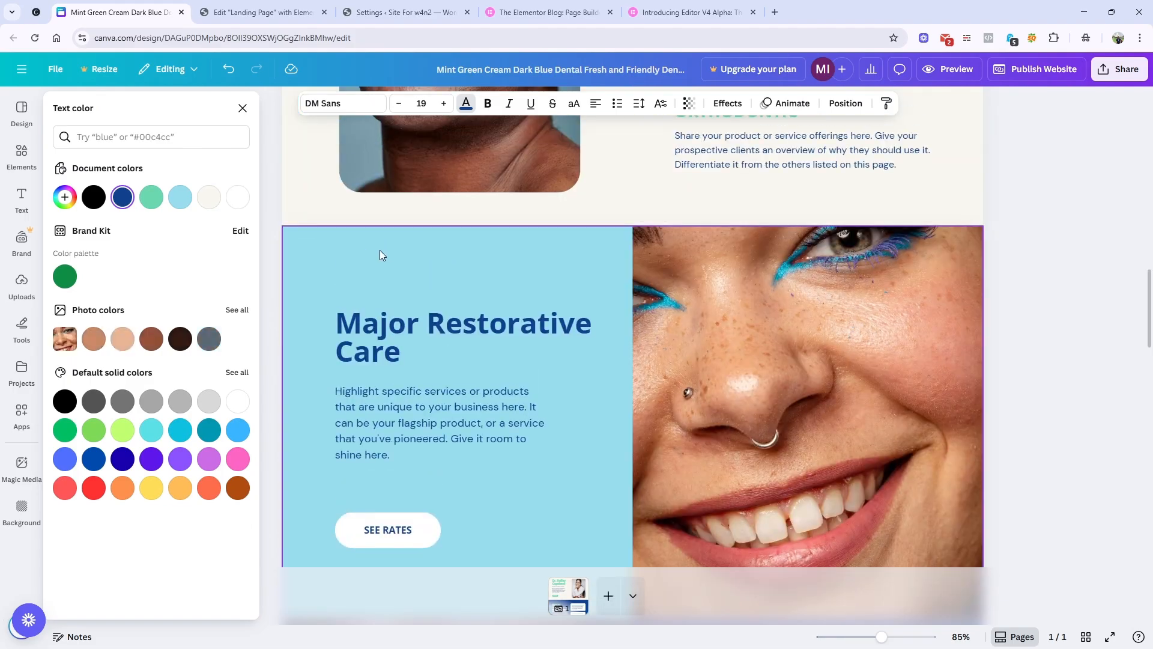
scroll(437, 322, "up", 6)
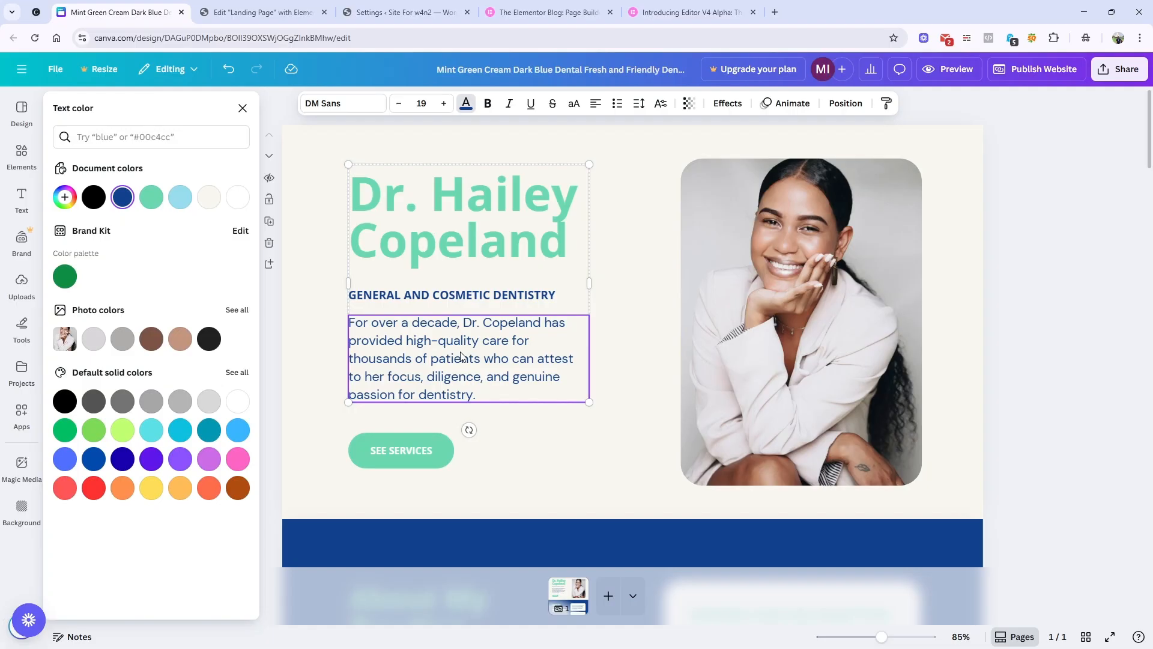
scroll(462, 356, "down", 4)
scroll(433, 353, "up", 4)
scroll(442, 384, "down", 8)
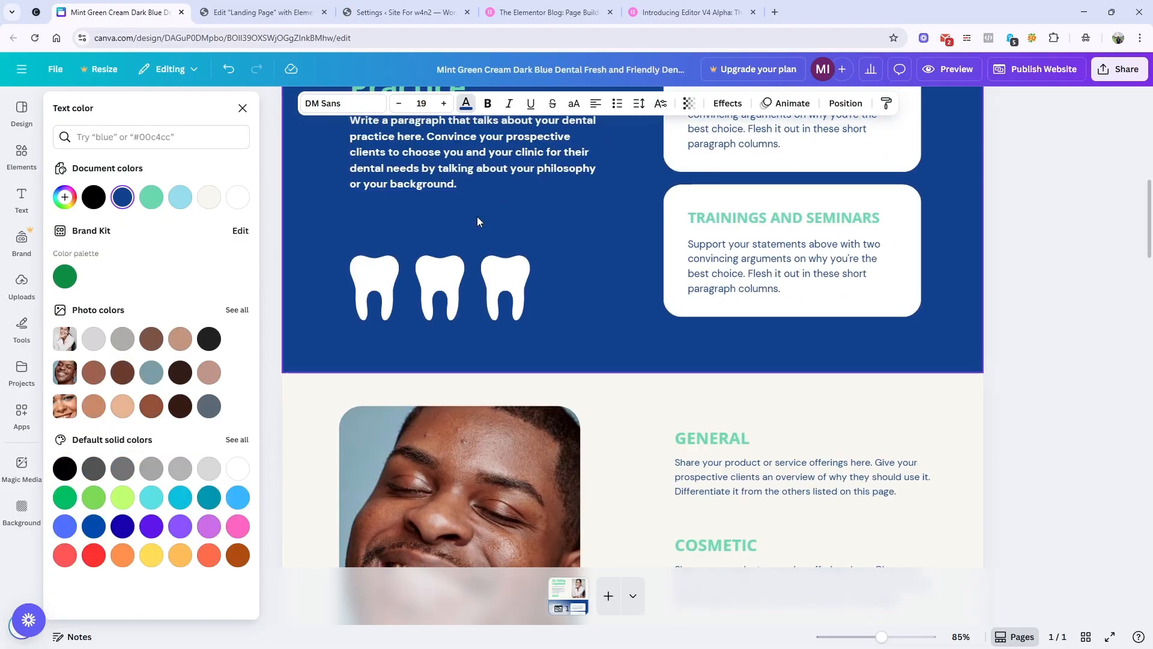
scroll(423, 359, "up", 4)
scroll(550, 439, "up", 5)
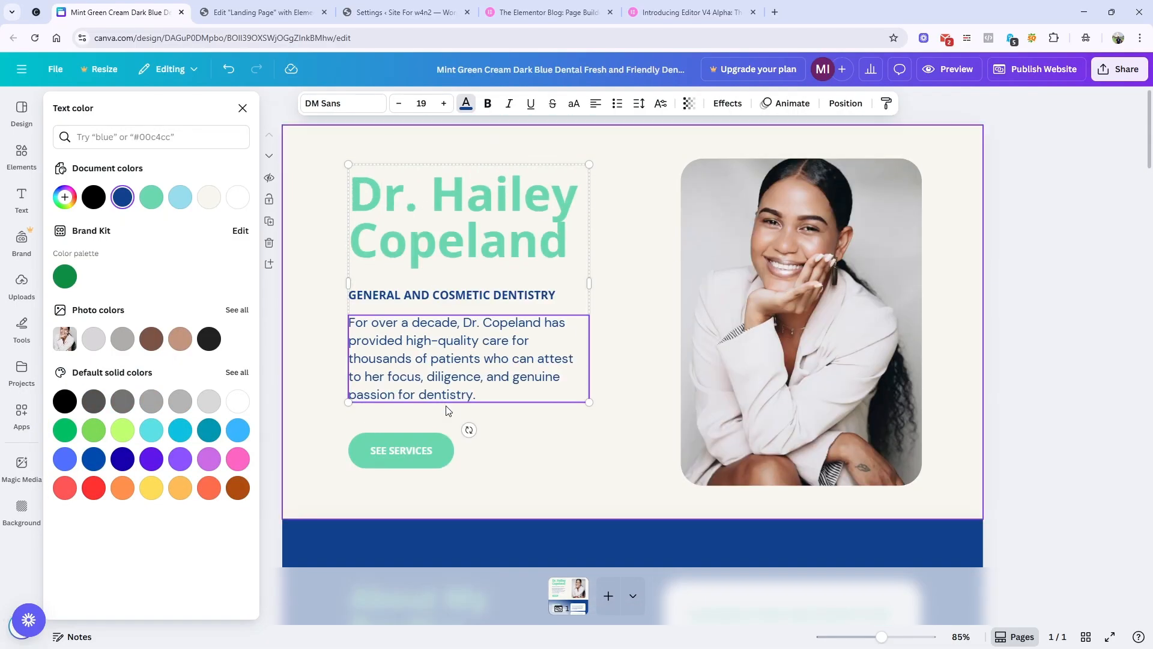
scroll(505, 385, "down", 4)
scroll(506, 387, "up", 3)
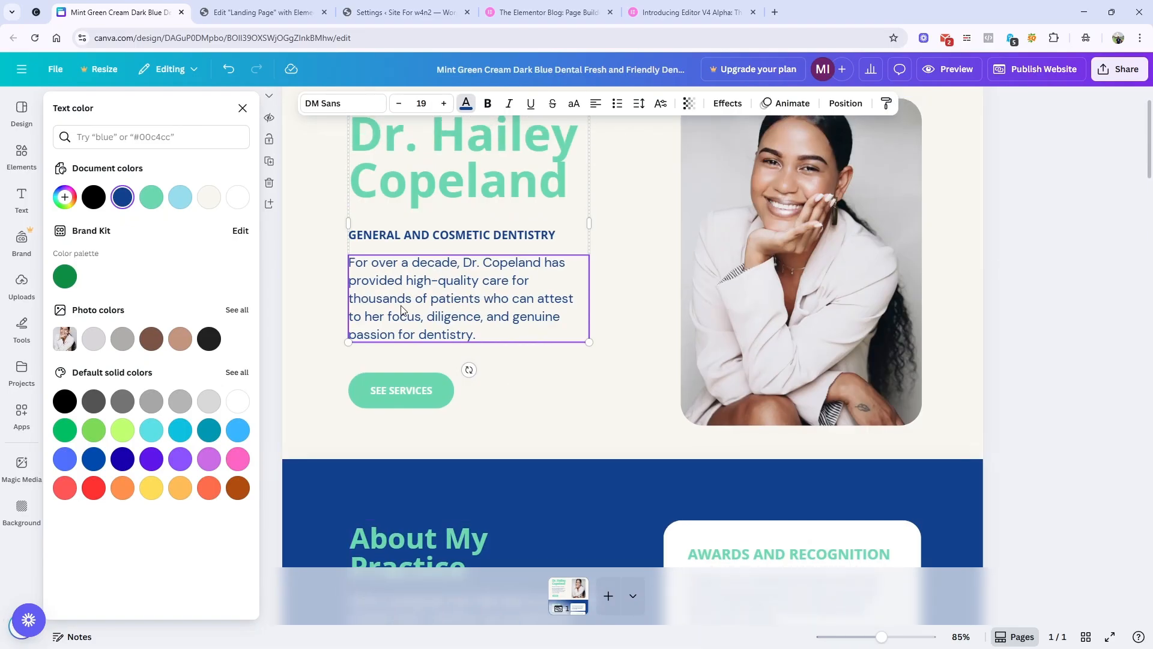
Return to Elementor and create a new class named "text-box" on the hero paragraph.
left_click(264, 12)
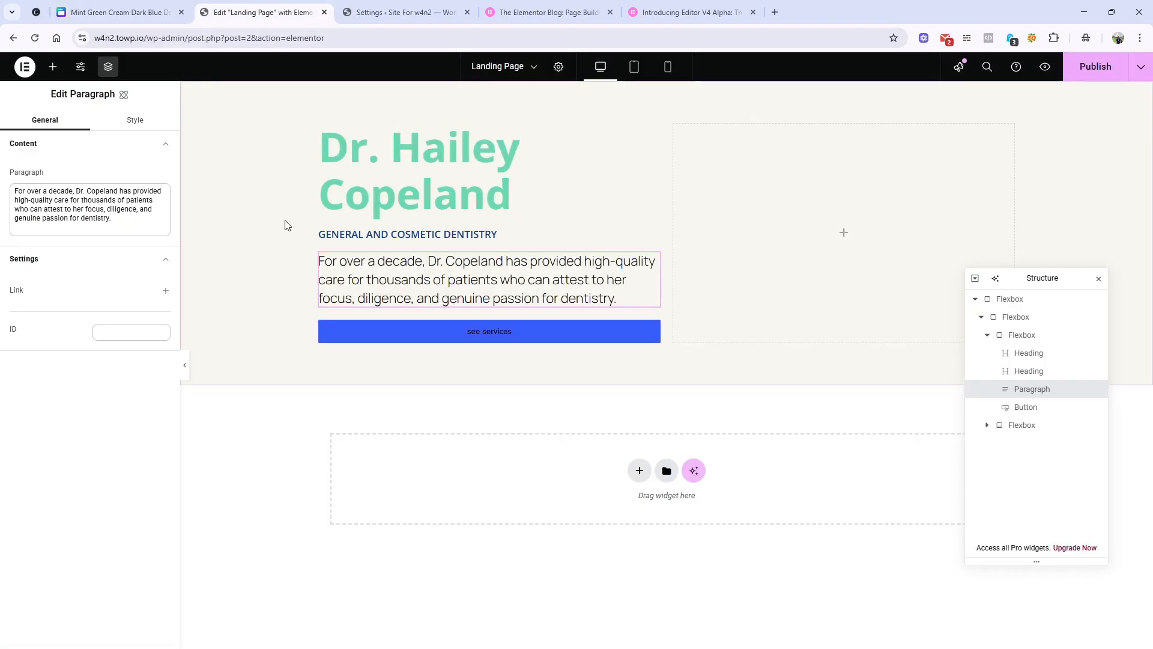
left_click(141, 122)
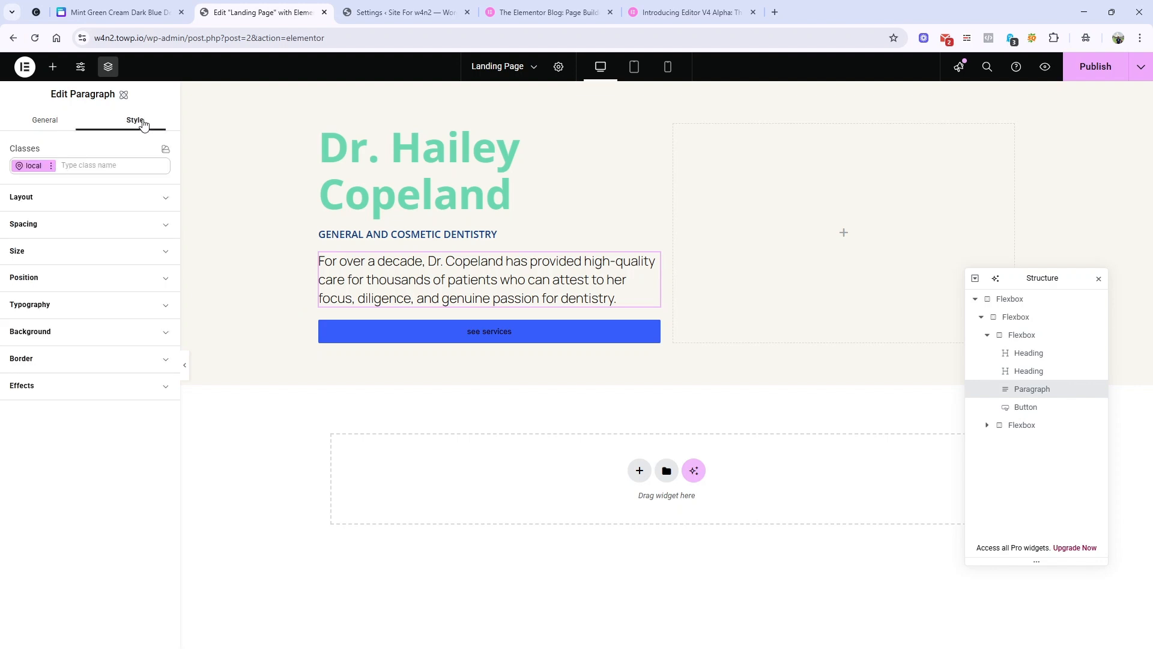
left_click(129, 167)
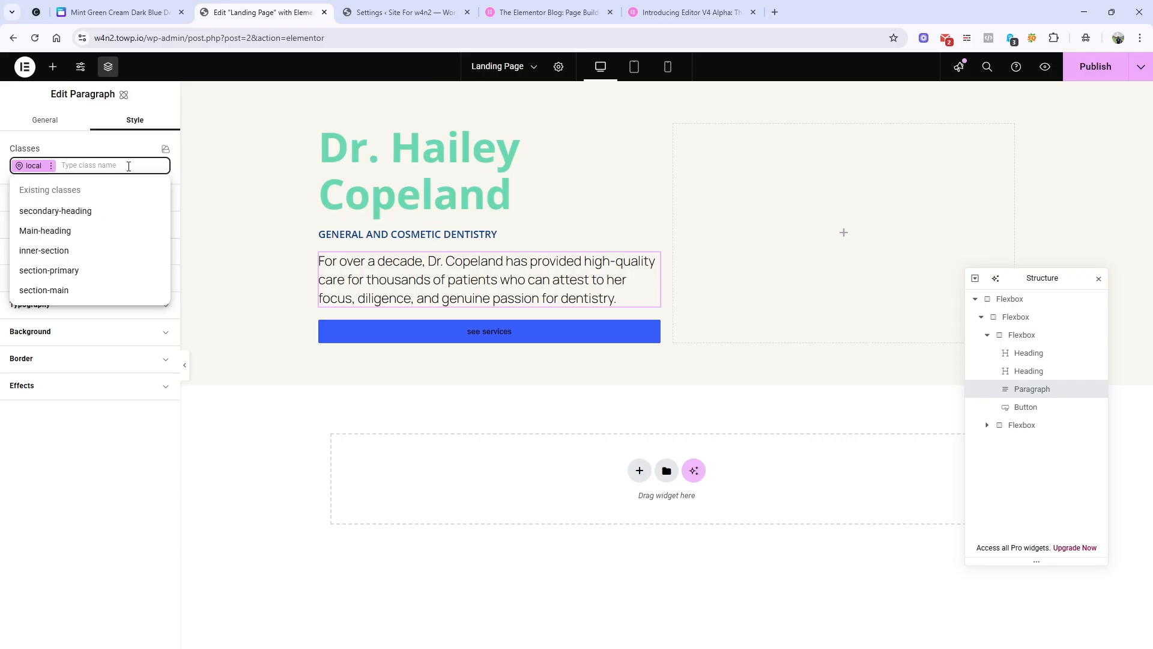
type("text-box")
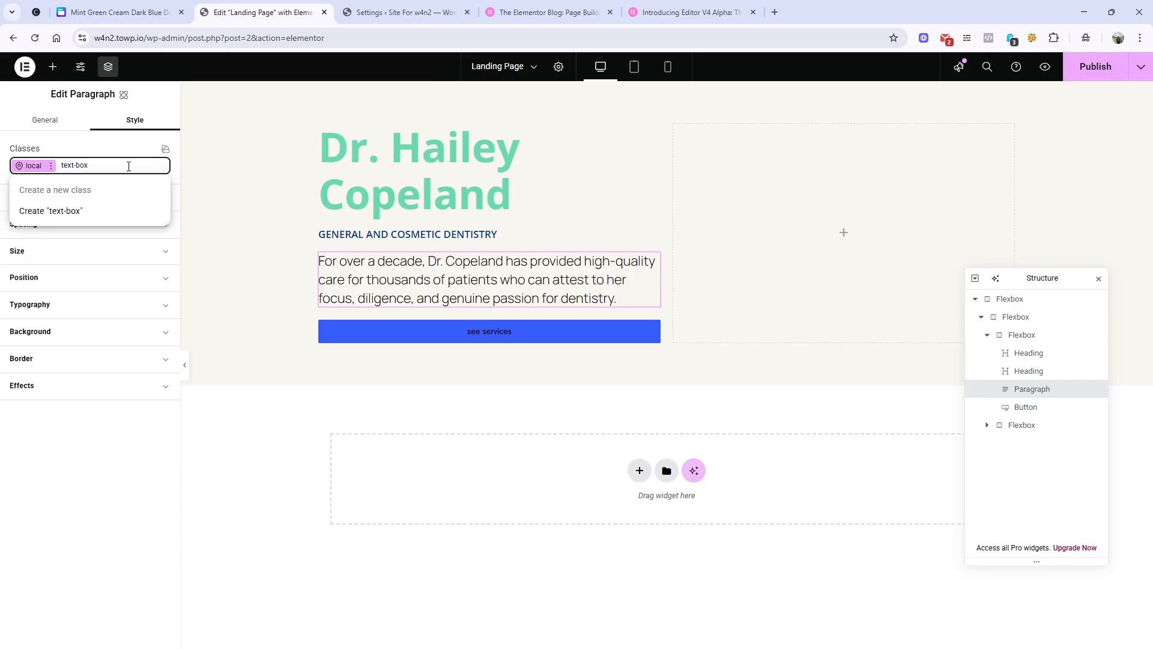
left_click(105, 211)
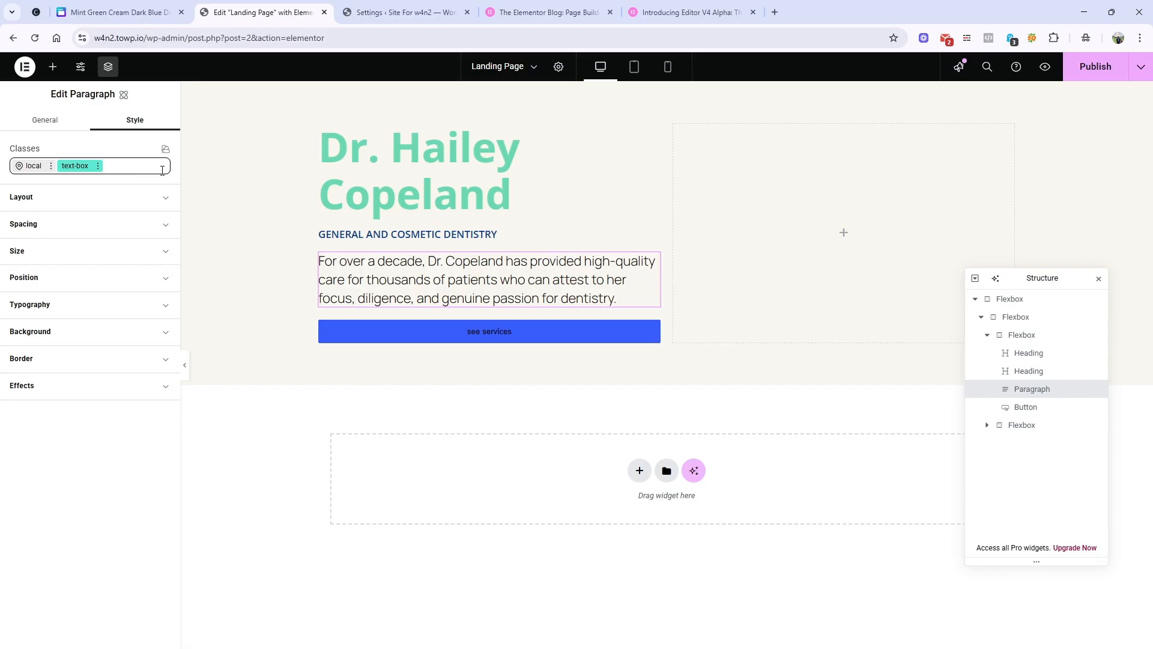
Create a font variable named "Dm-Sans" with the value DM Sans for the text-box class's font family.
left_click(106, 304)
left_click(151, 323)
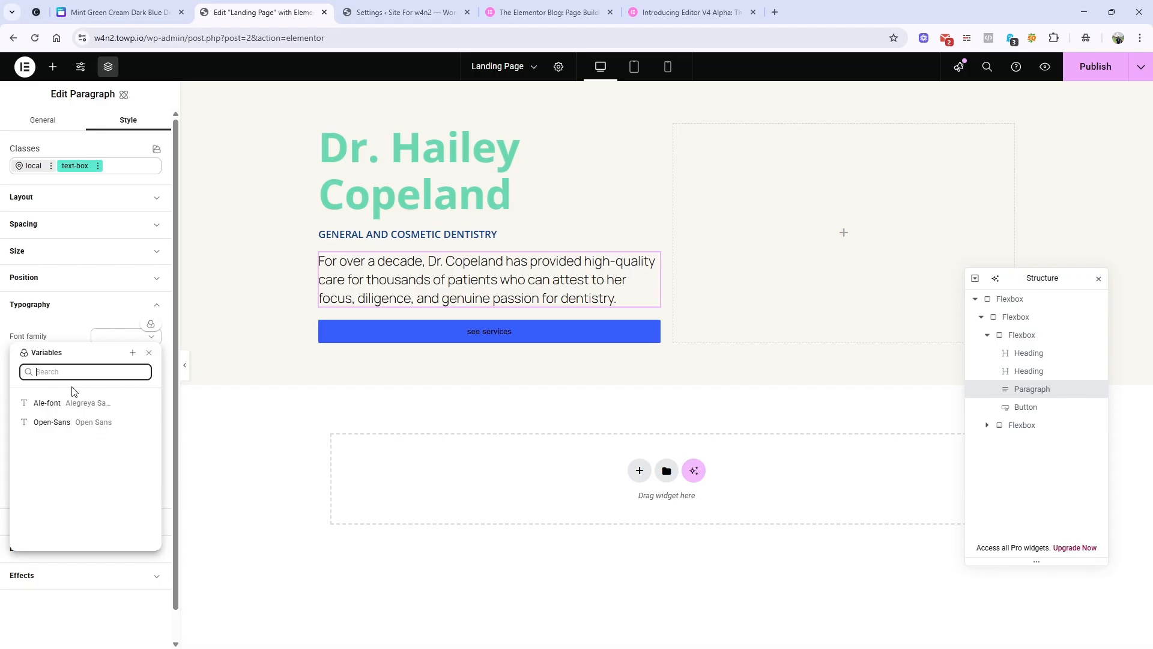
left_click(133, 352)
left_click(150, 13)
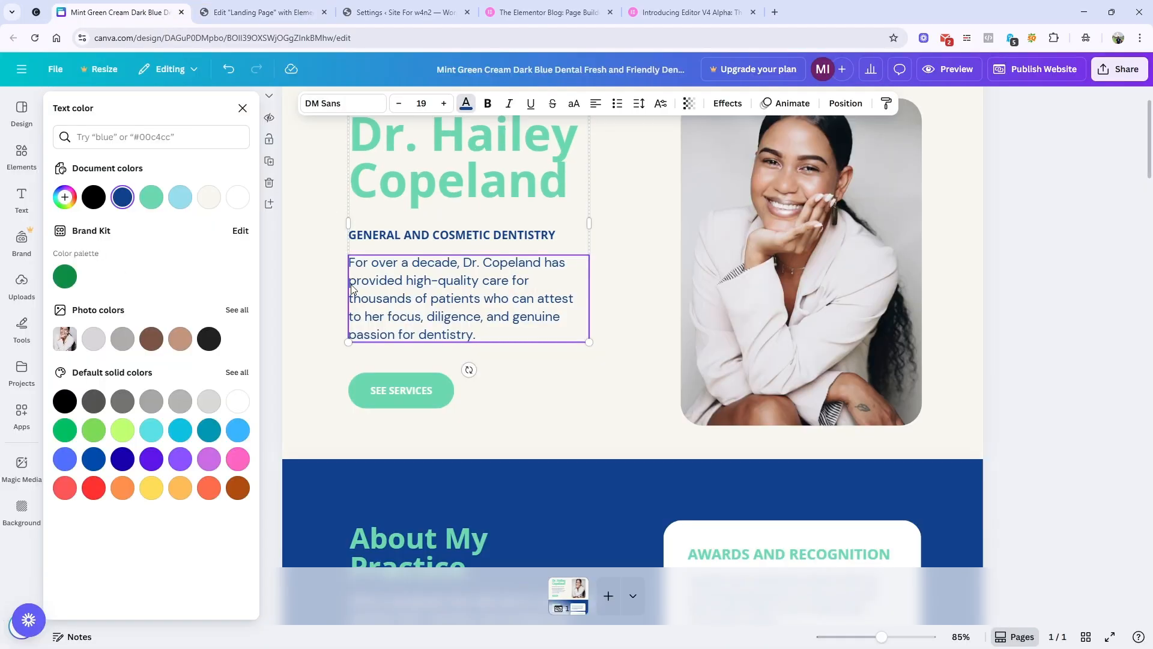
left_click(265, 13)
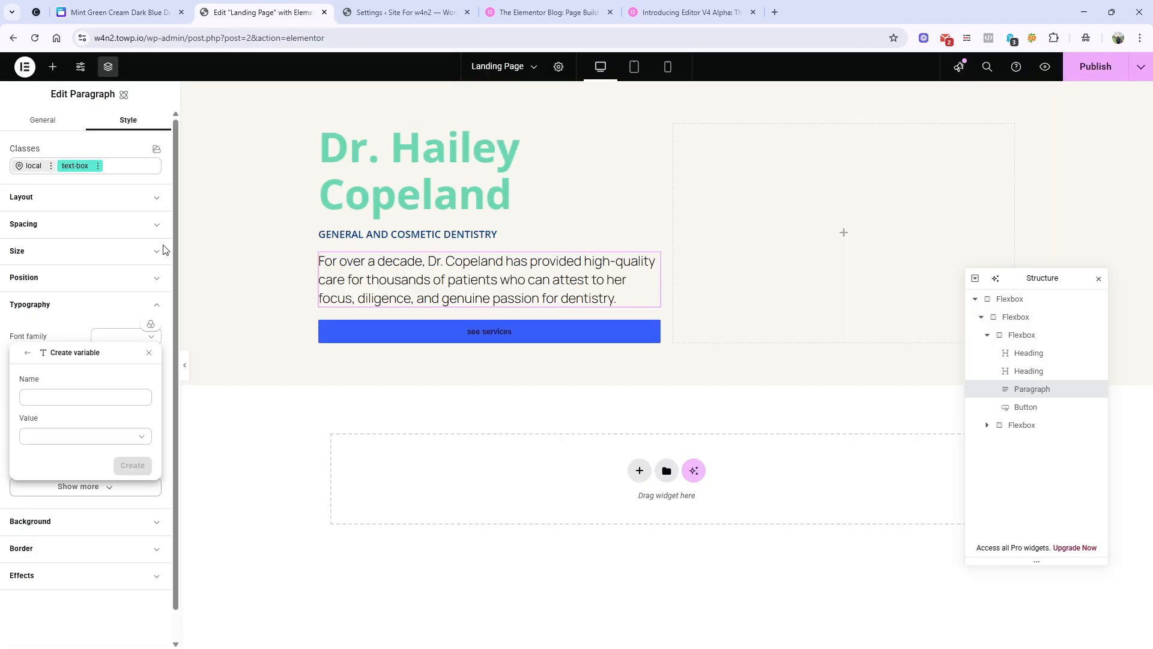
left_click(69, 436)
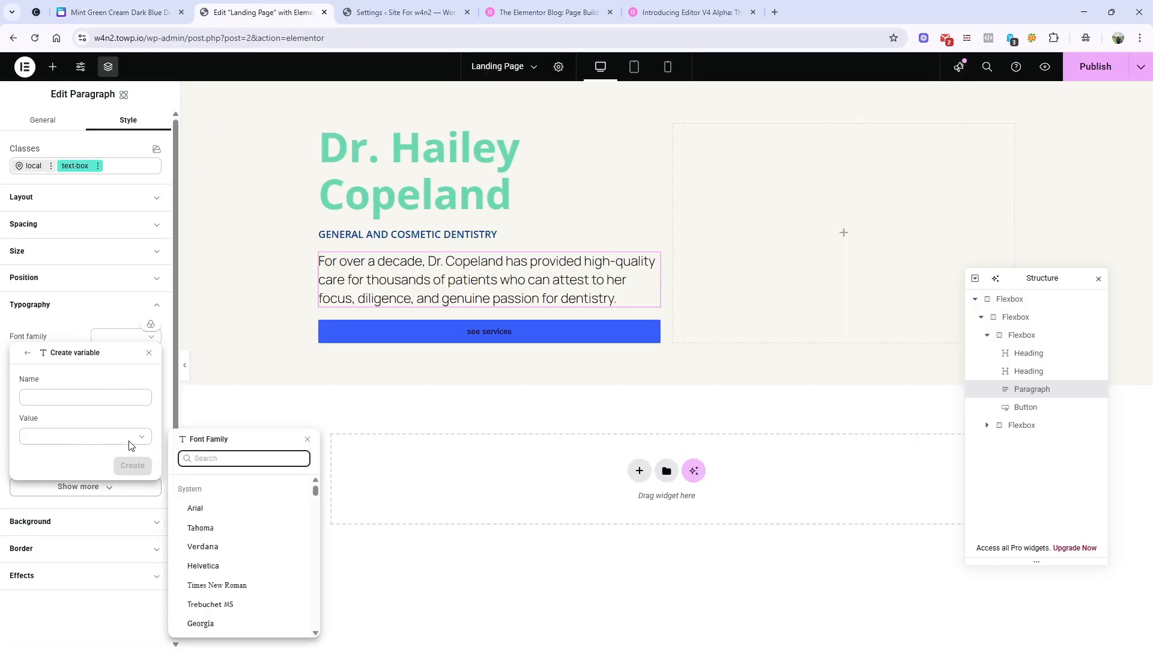
type("dmn")
key("BackSpace")
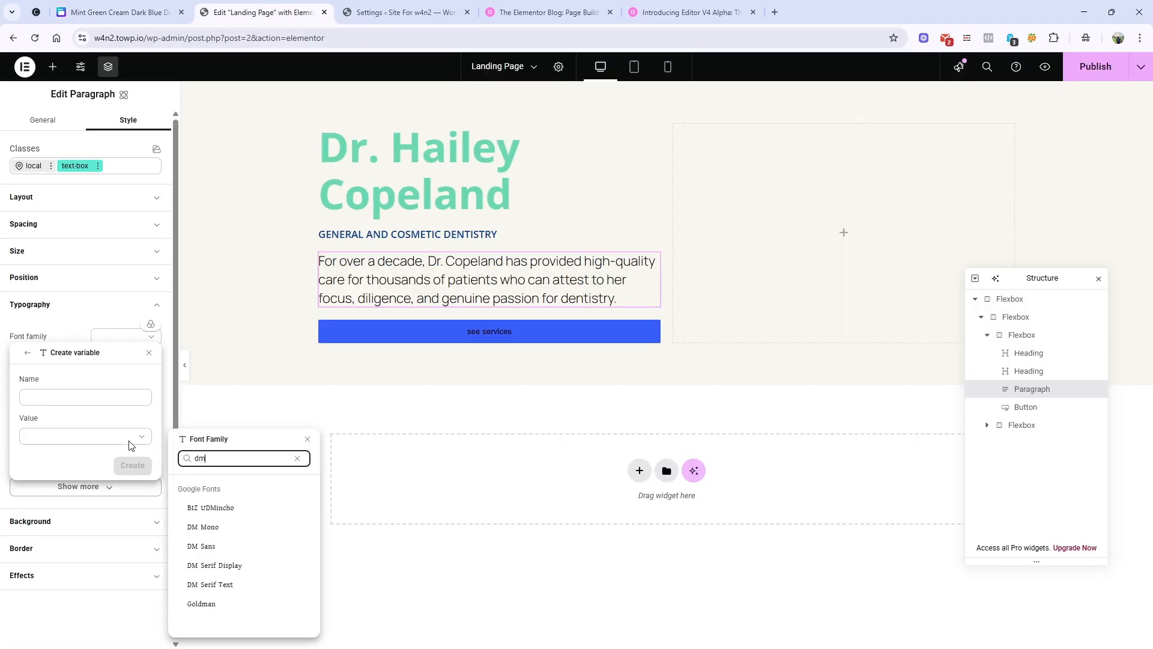
left_click(223, 563)
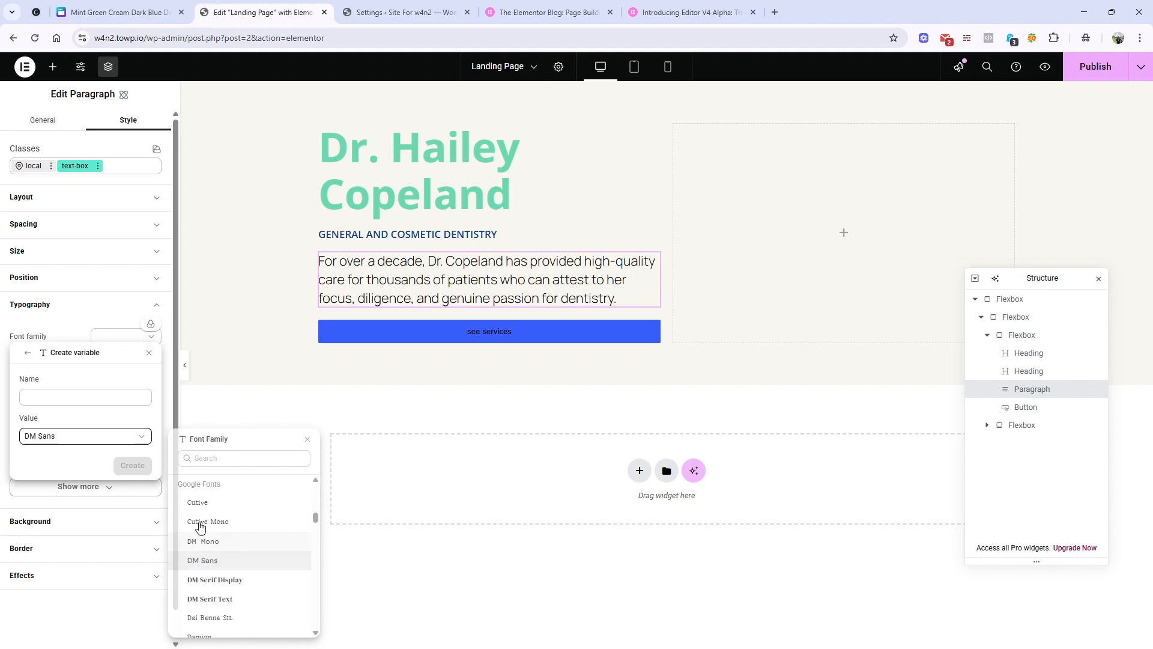
left_click(94, 400)
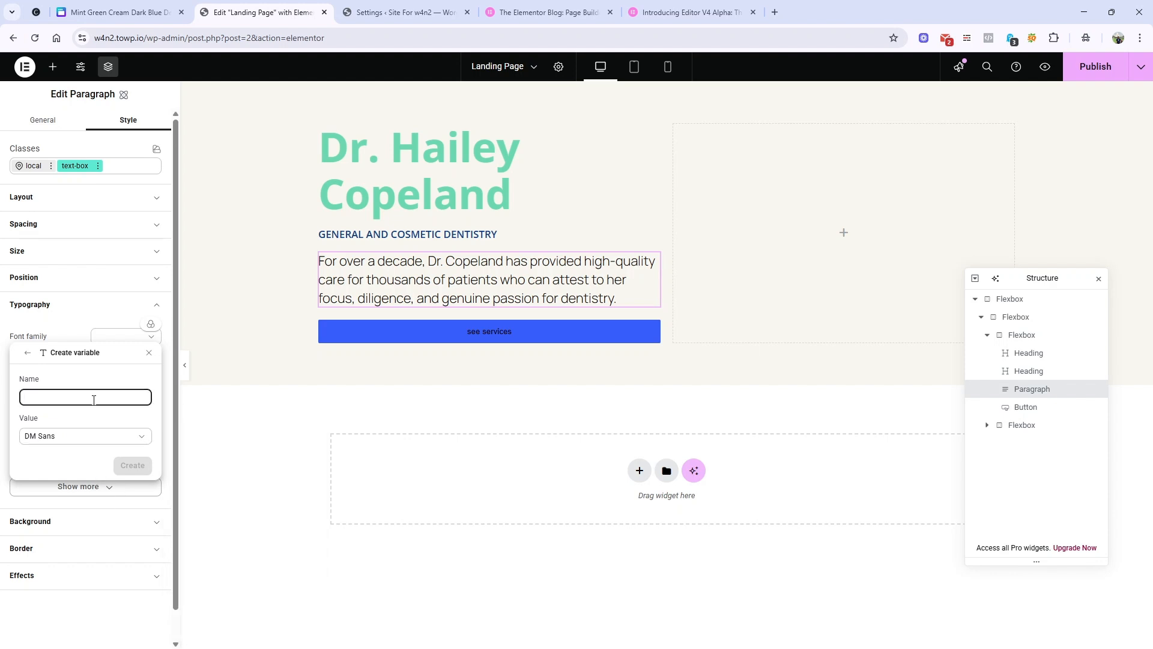
type("Dm-Sans")
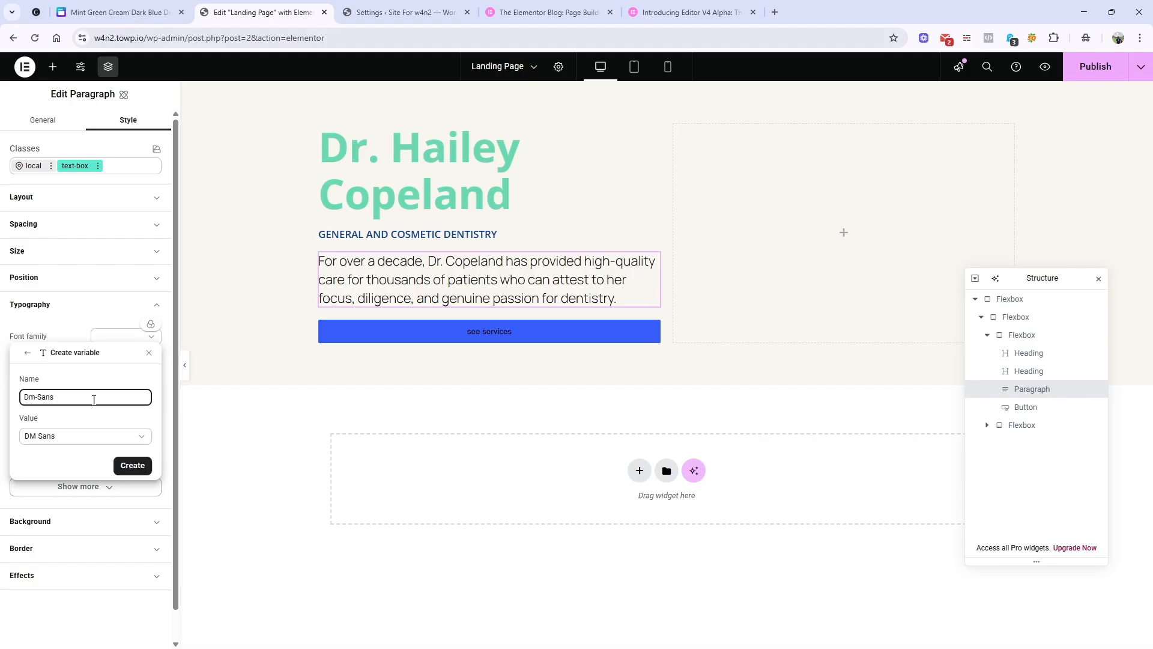
left_click(132, 465)
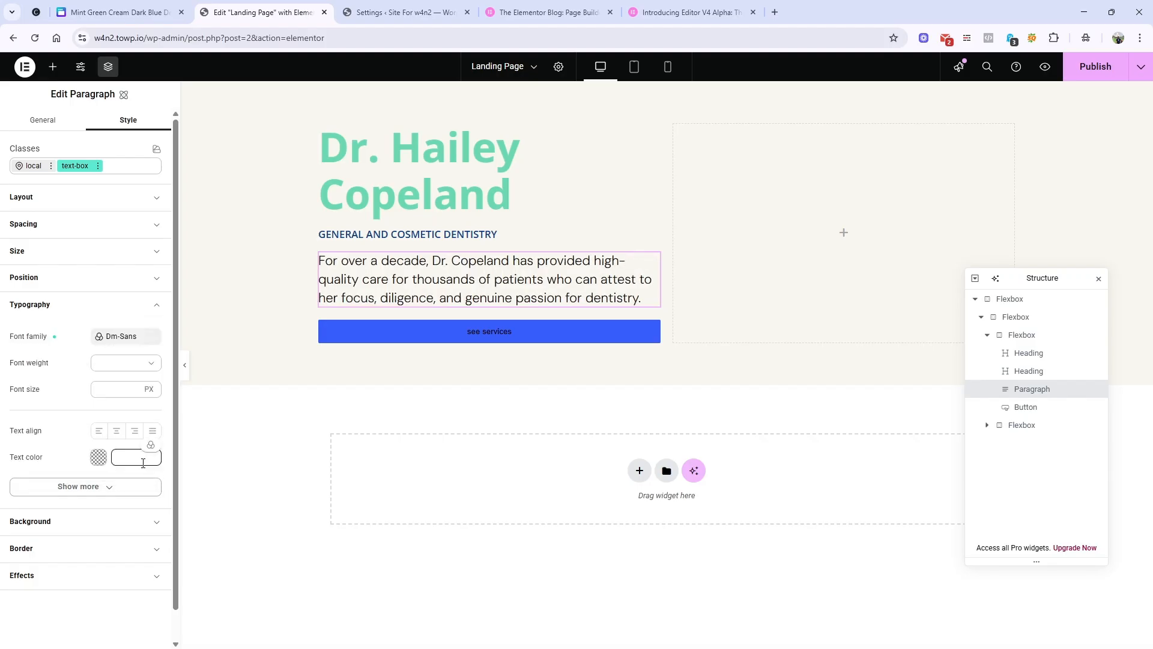
Check the paragraph's font size in Canva and set the text-box class's font size to 19 px in Elementor.
left_click(122, 12)
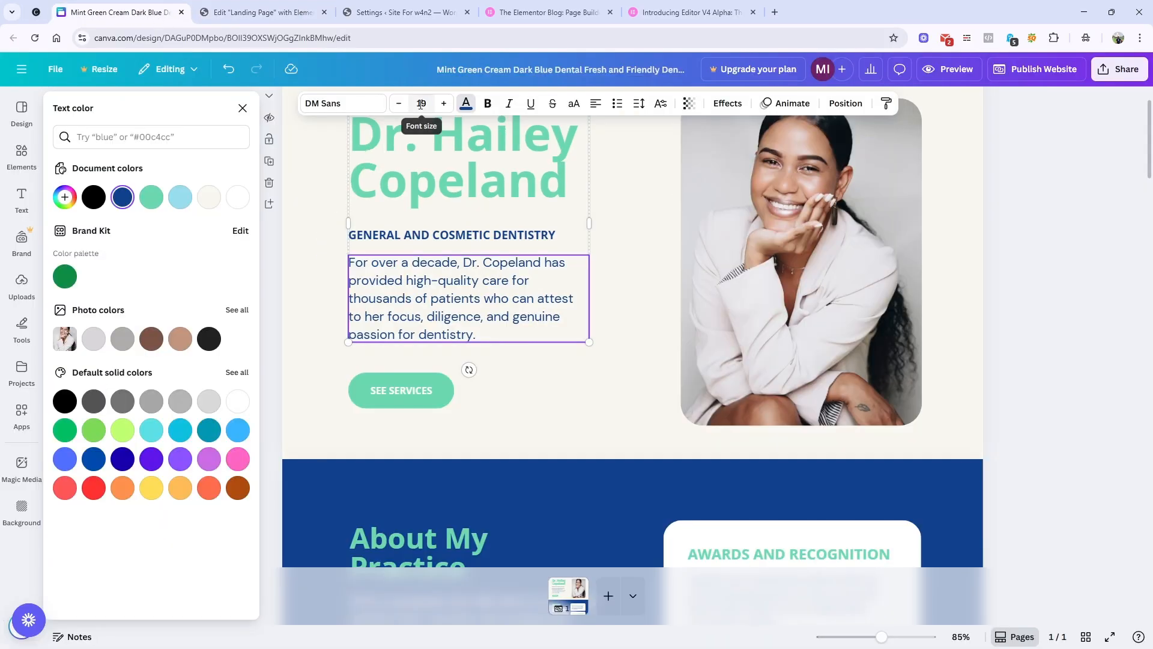
left_click(264, 12)
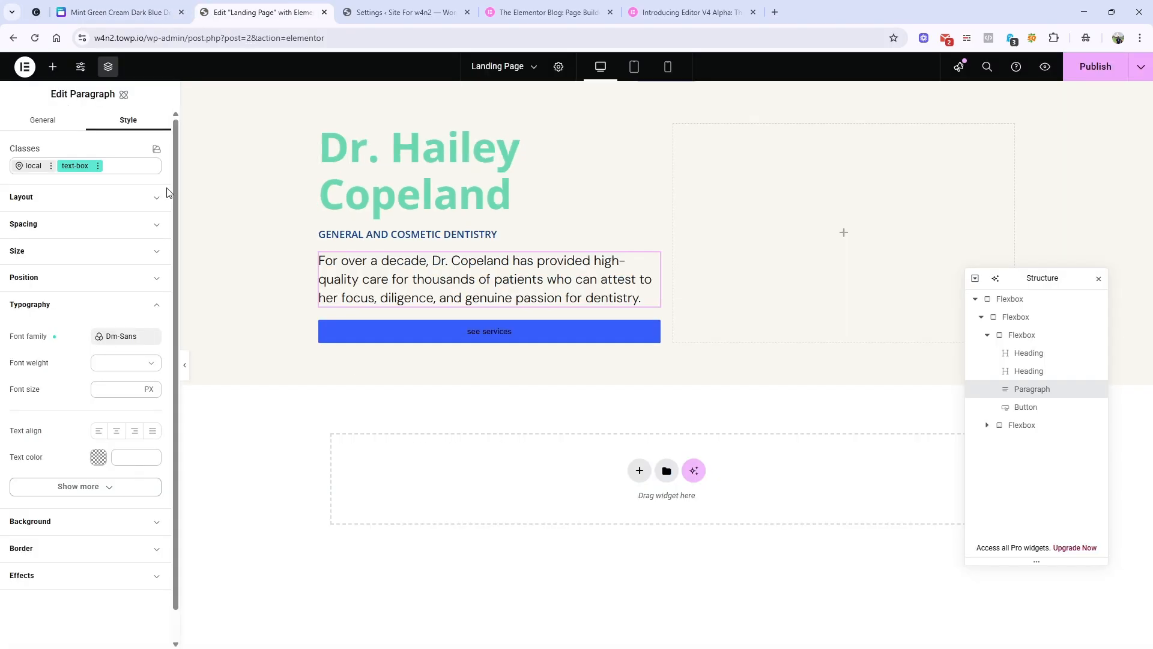
left_click(109, 391)
type("19")
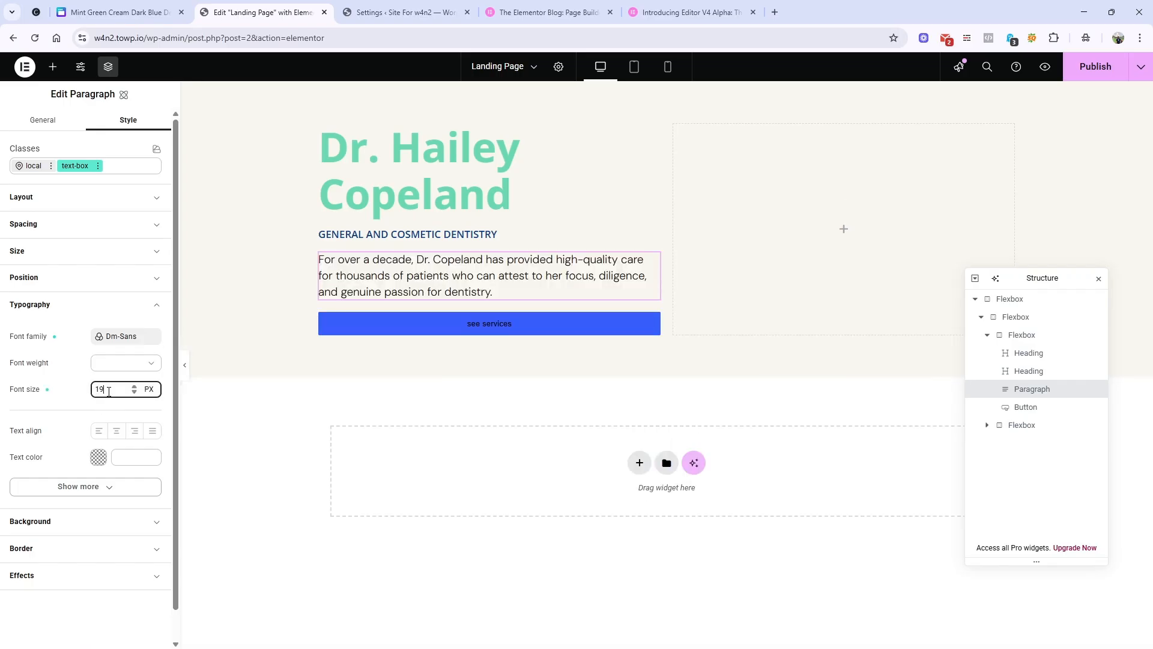
left_click(74, 413)
Check the hero paragraph's line spacing in Canva and set the text-box class's line height to 35 px in Elementor.
left_click(138, 12)
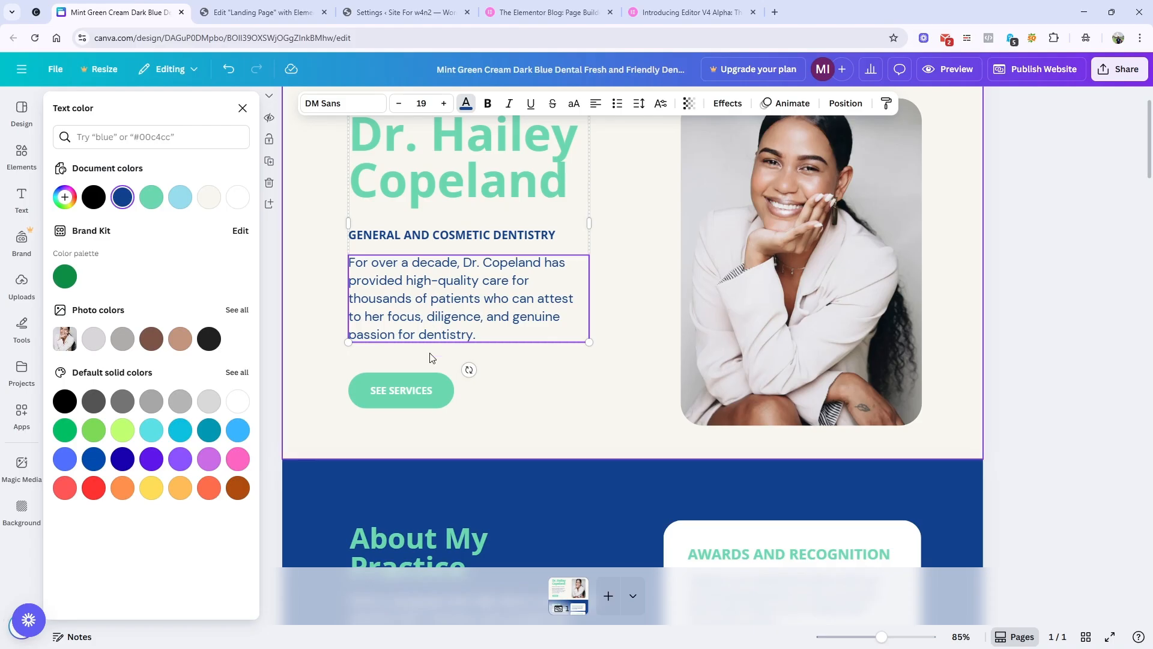
left_click(248, 14)
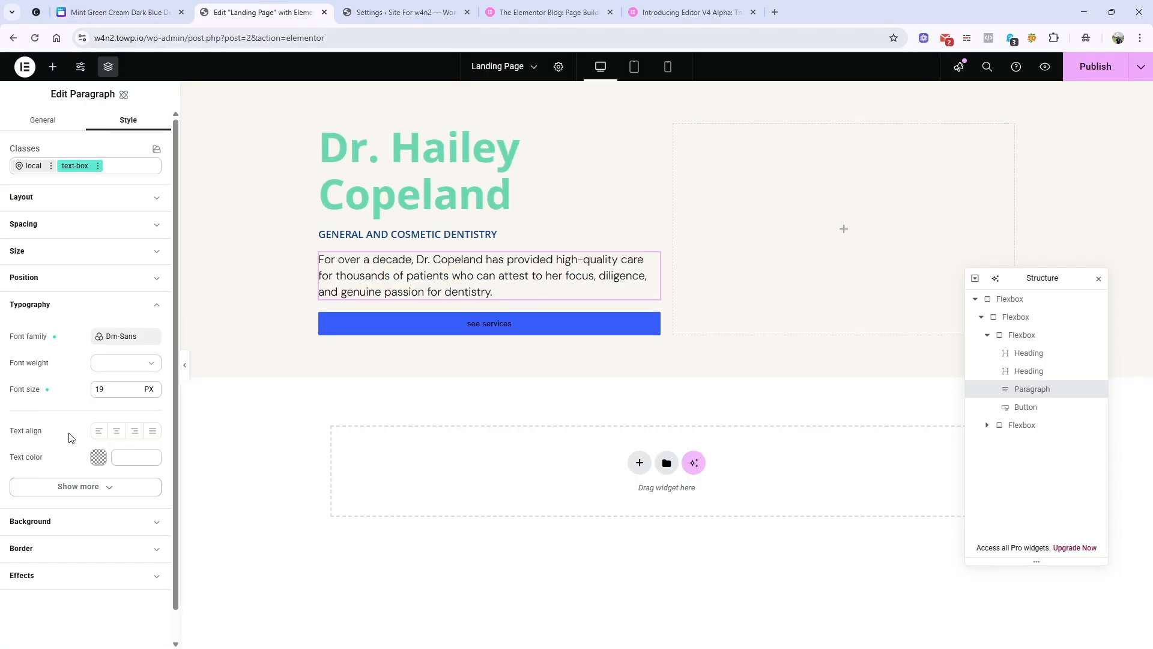
left_click(93, 486)
scroll(78, 534, "down", 1)
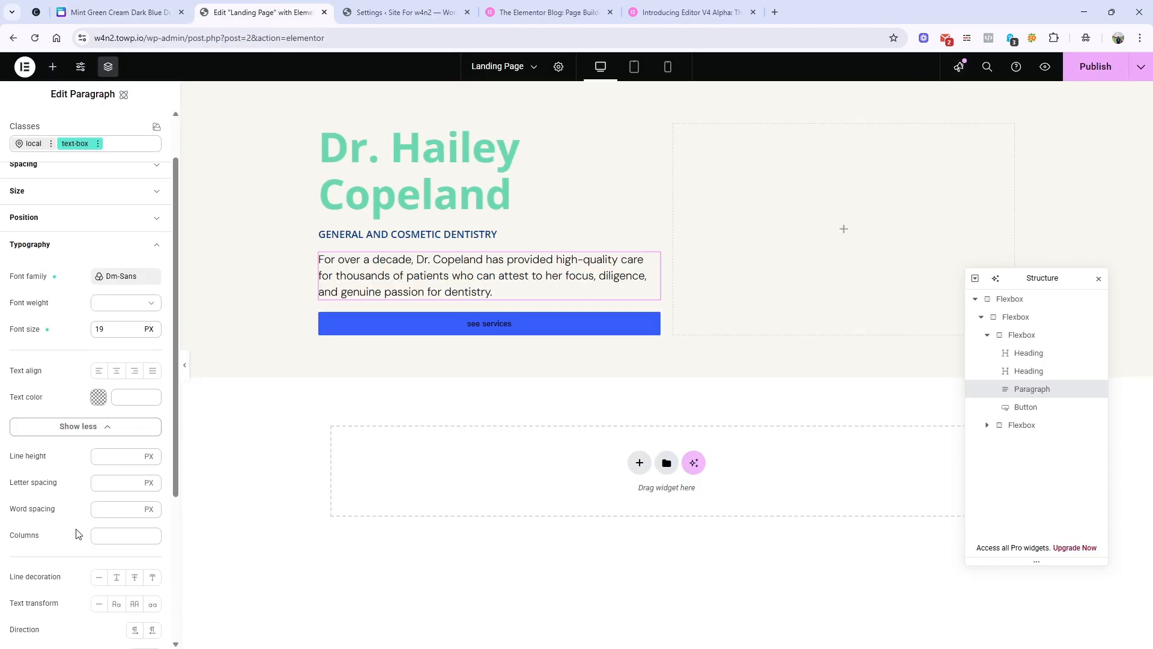
left_click(117, 456)
type("25")
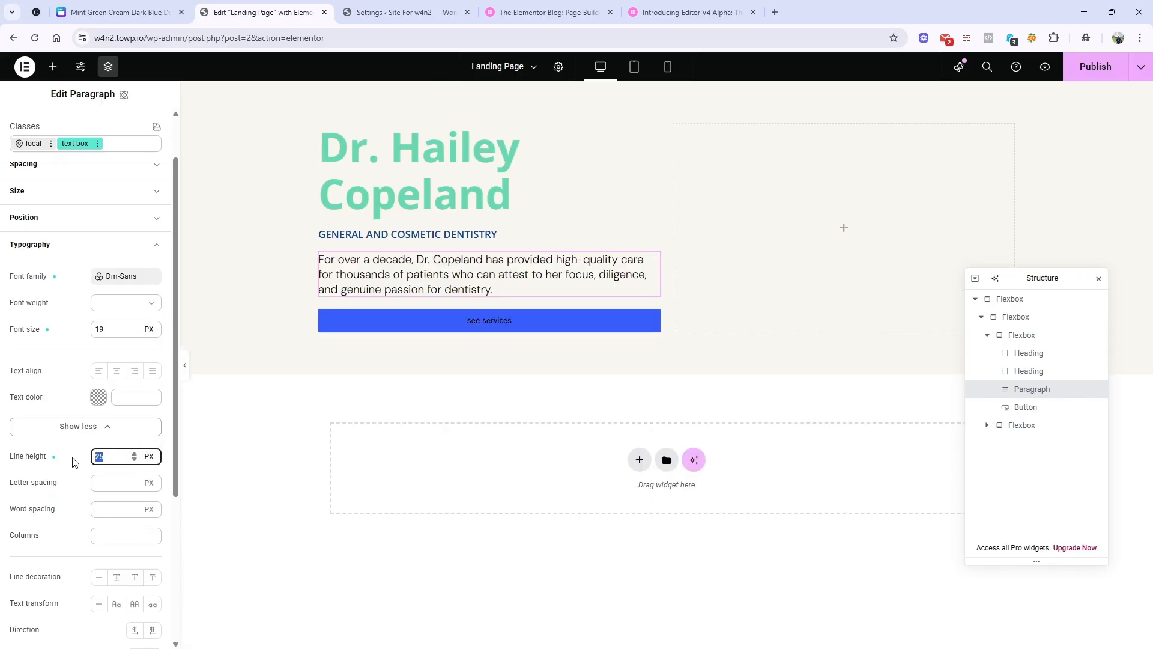
type("35")
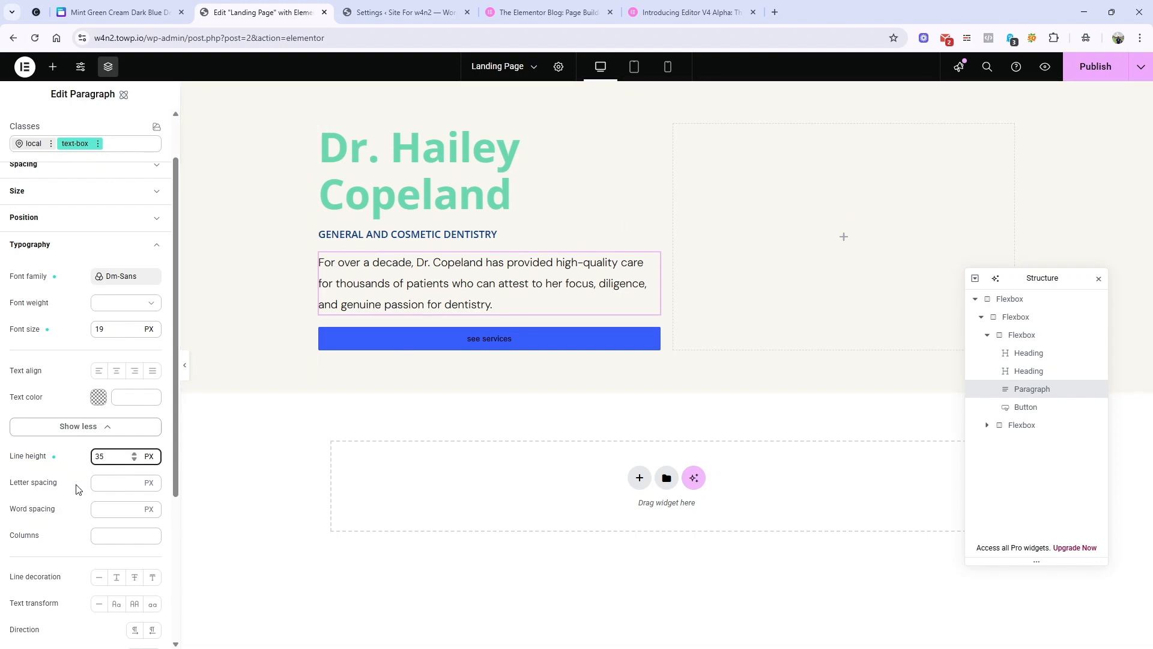
scroll(60, 427, "up", 1)
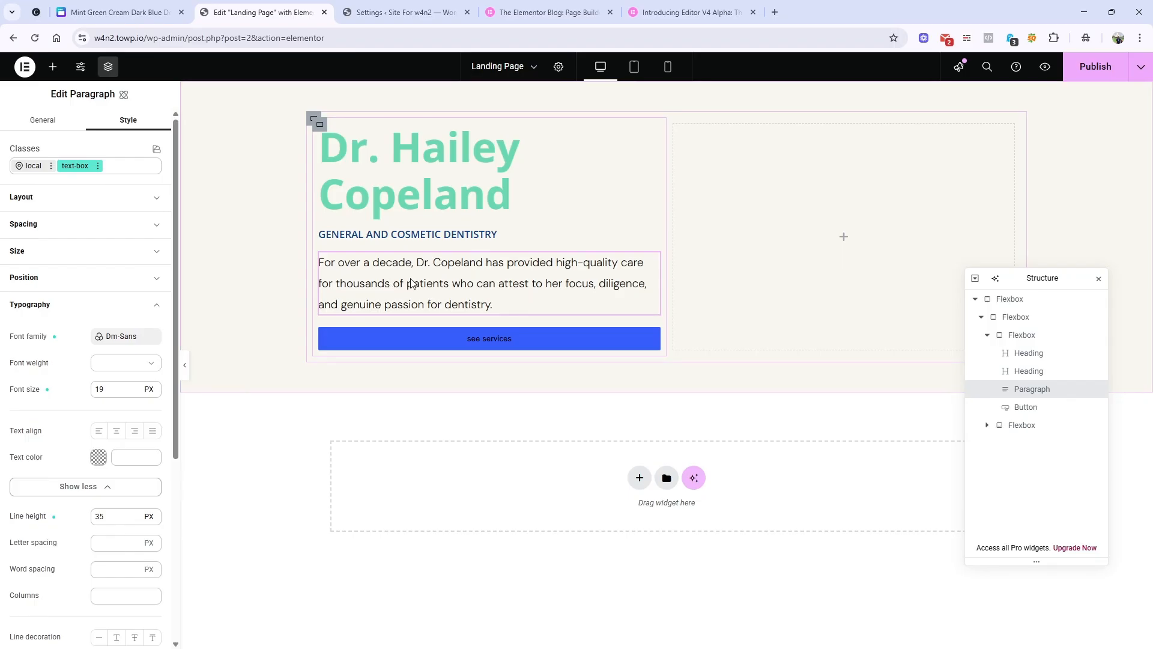
Compare the text styling of the hero and About My Practice paragraphs in Canva with the text-box class in Elementor.
left_click(115, 12)
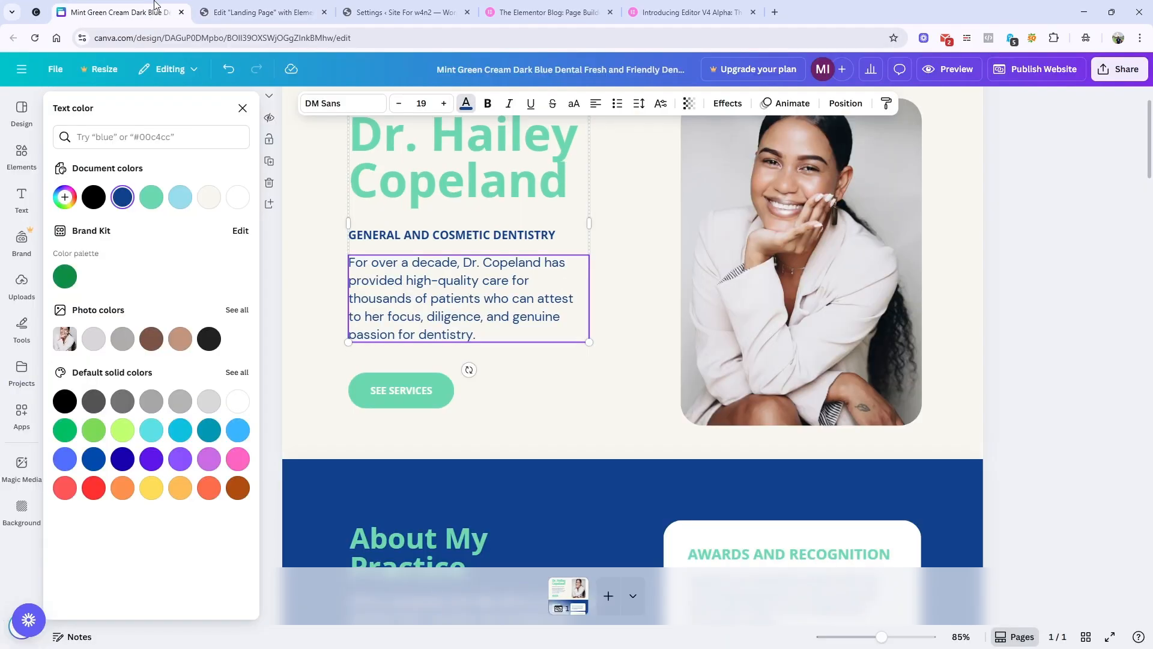
left_click(233, 7)
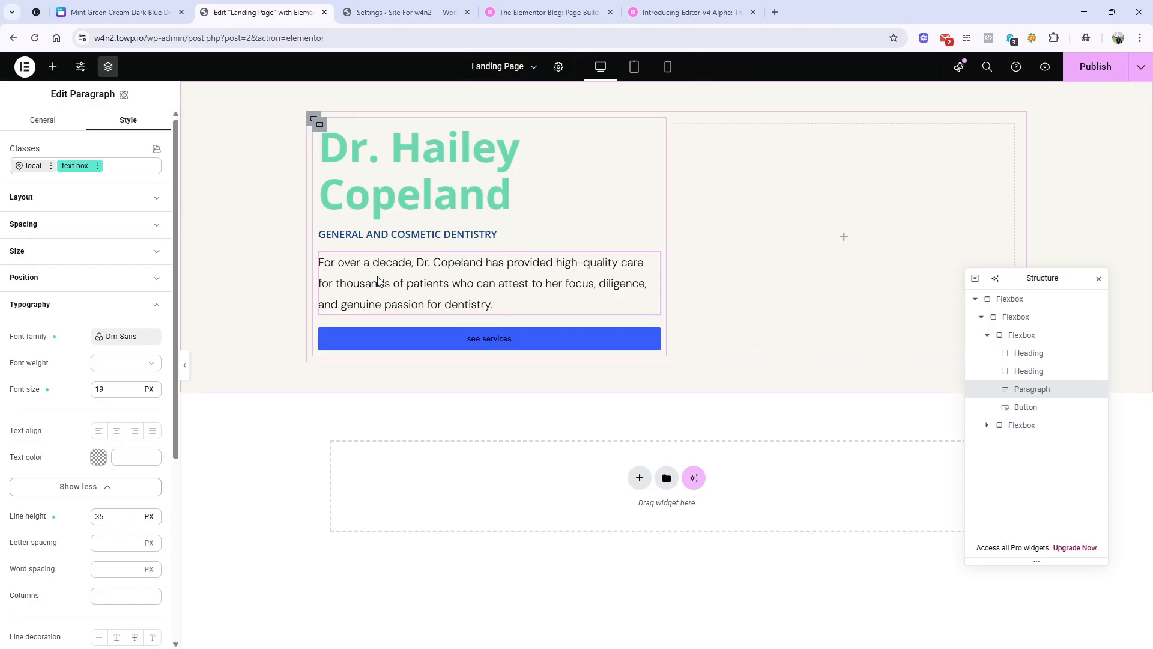
double_click(97, 165)
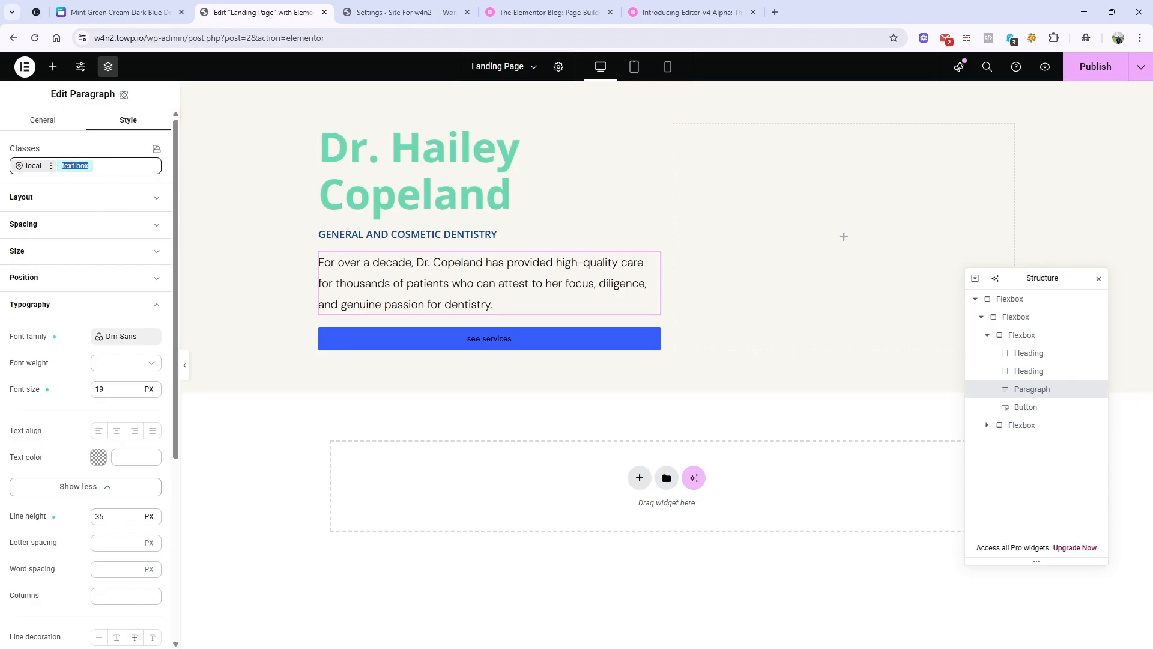
left_click(110, 167)
left_click(125, 159)
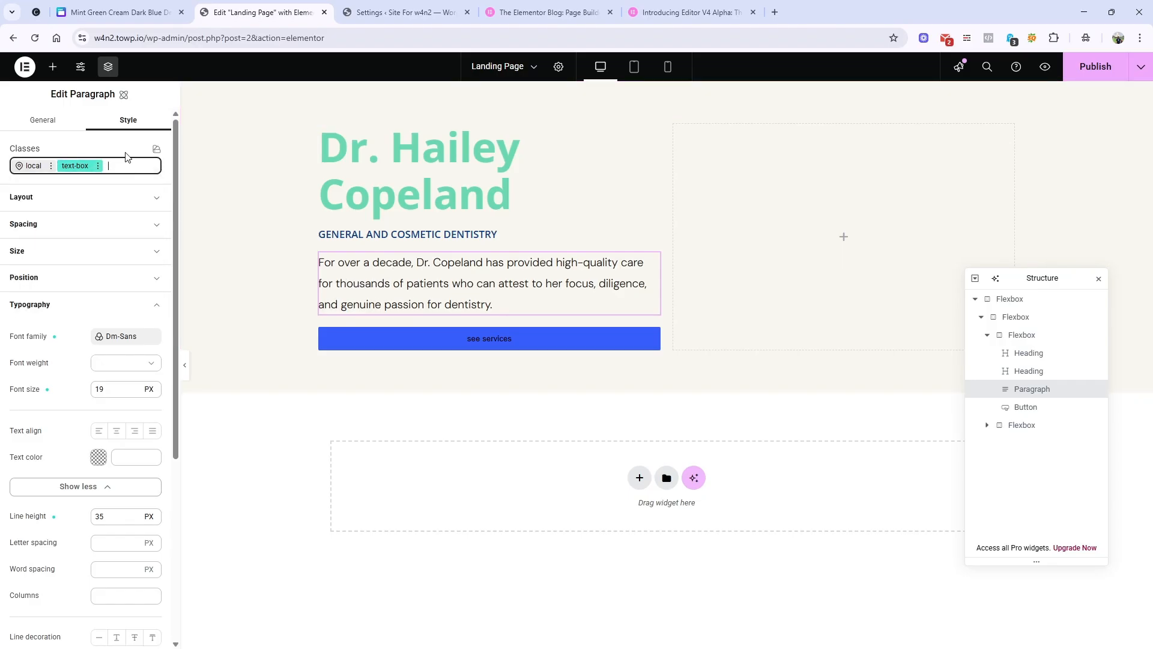
left_click(102, 6)
scroll(336, 383, "down", 5)
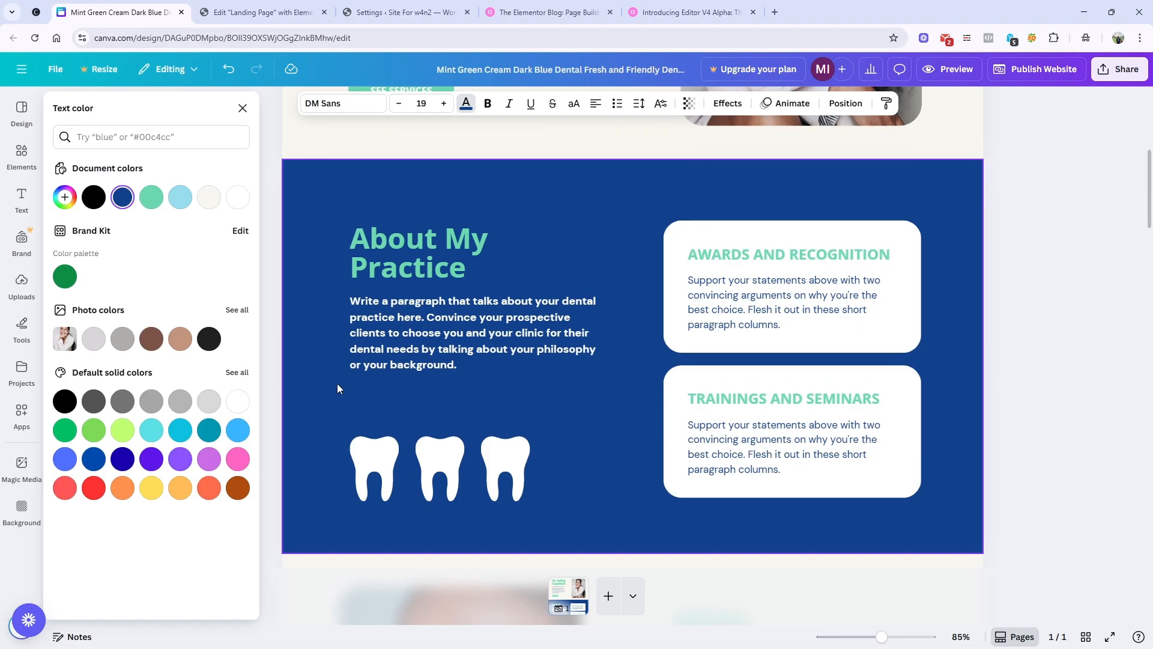
left_click(411, 325)
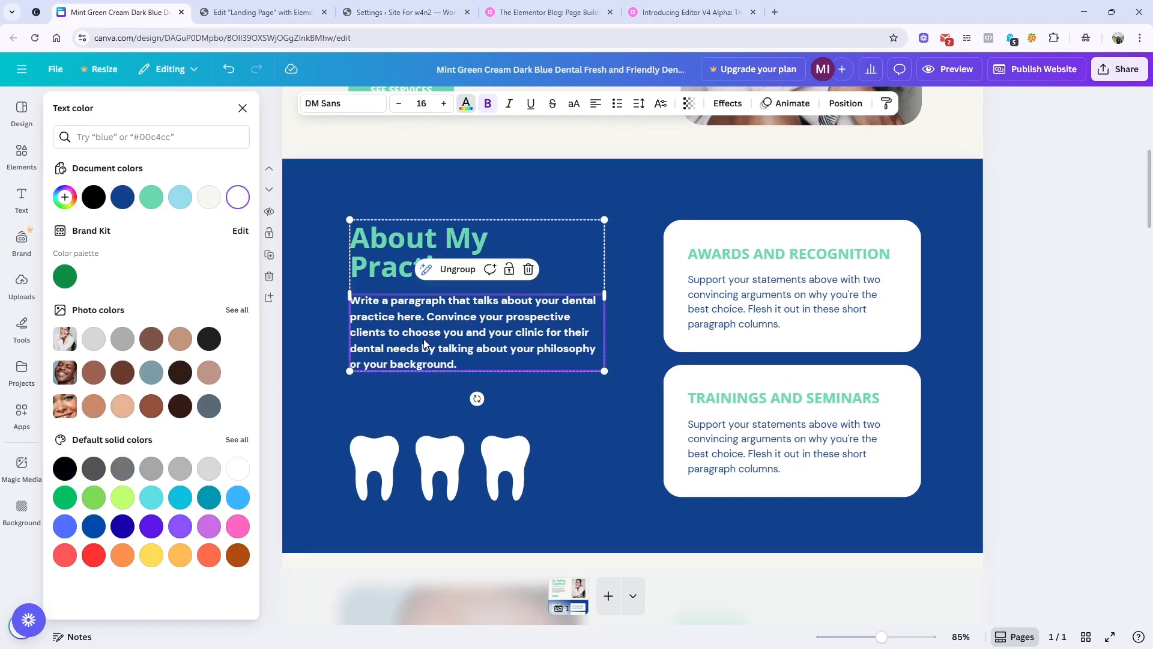
scroll(424, 344, "up", 3)
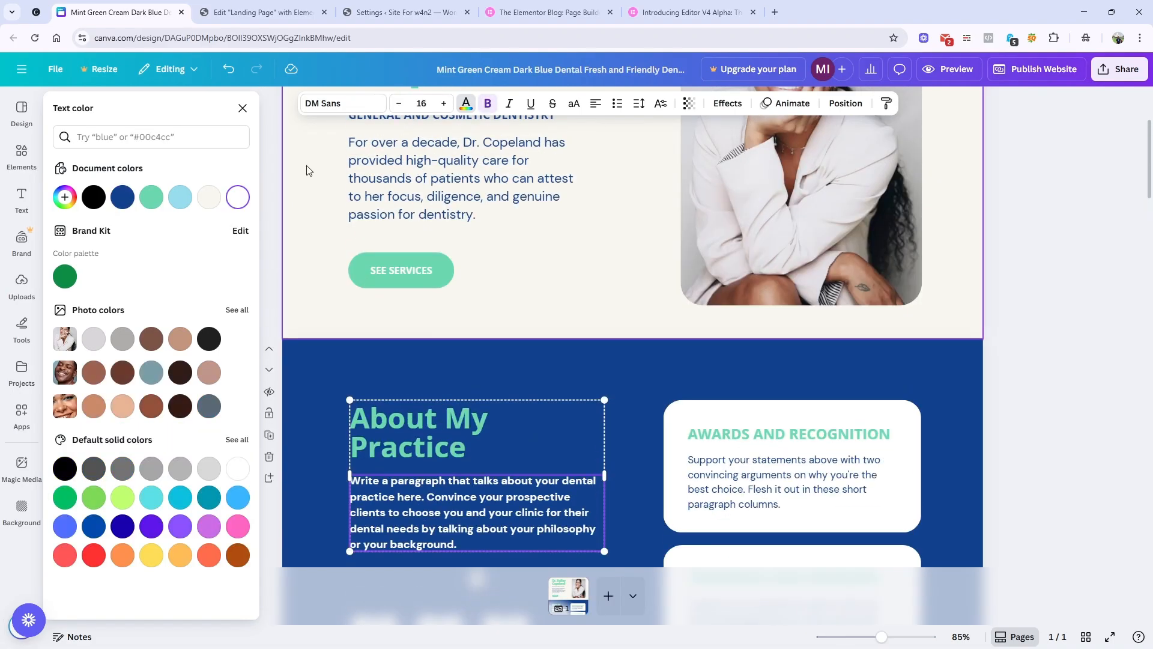
Return to Elementor, apply the Blue color variable to the hero paragraph's text in its local class, and compare it with Canva.
left_click(264, 12)
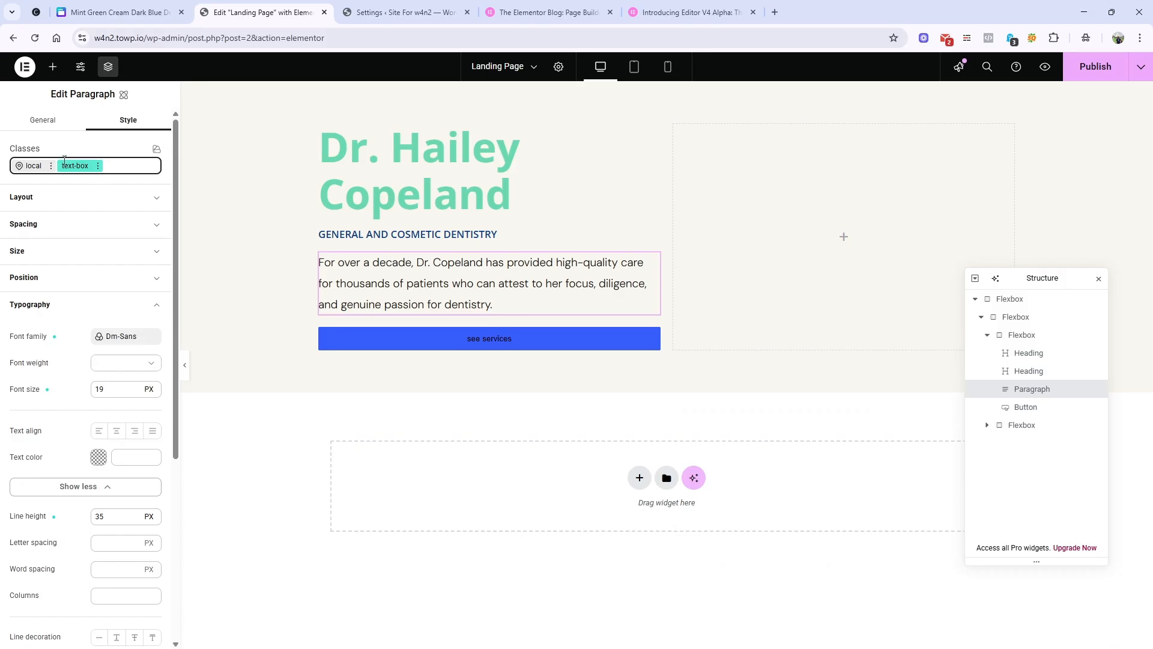
left_click(28, 168)
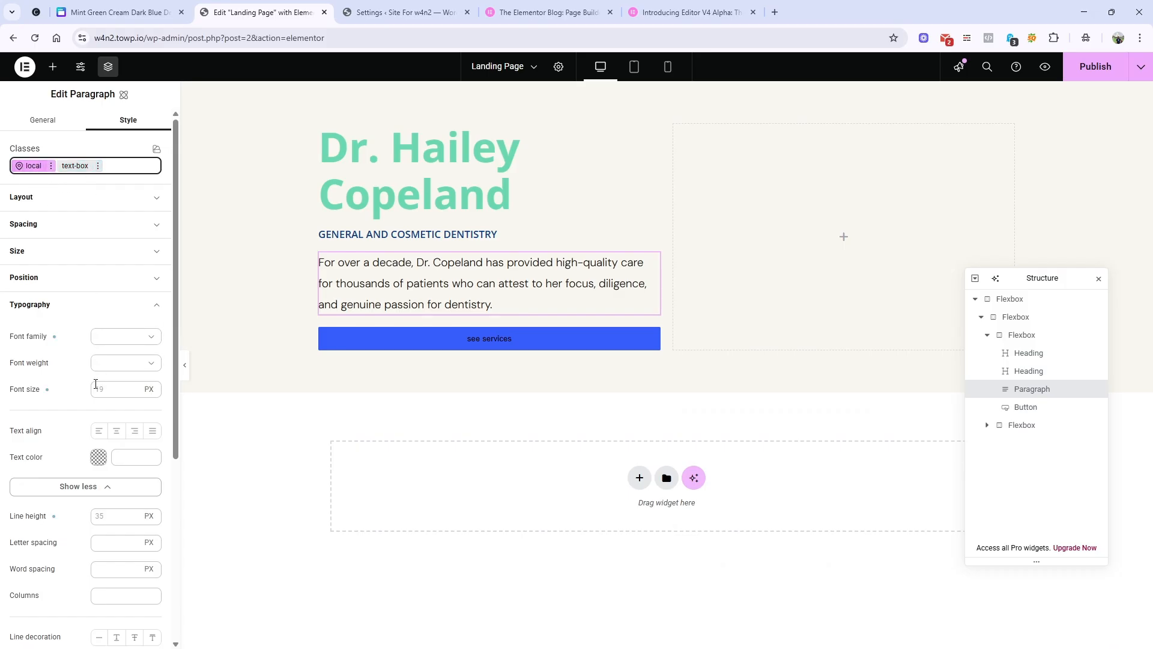
scroll(78, 433, "down", 2)
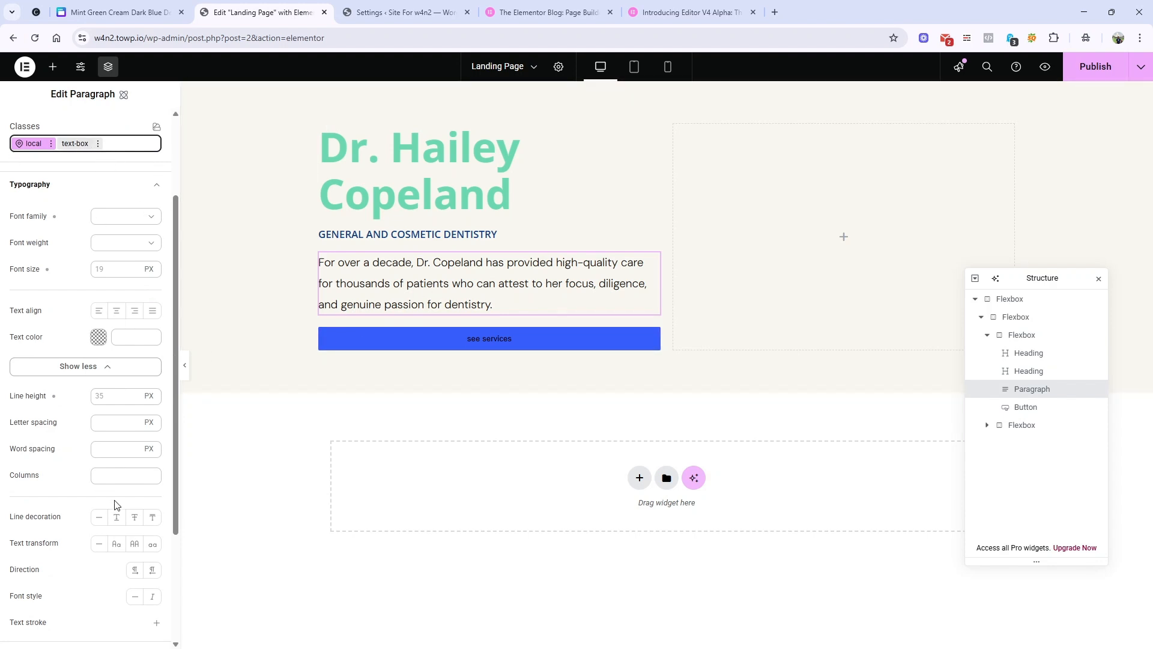
left_click(107, 340)
left_click(98, 337)
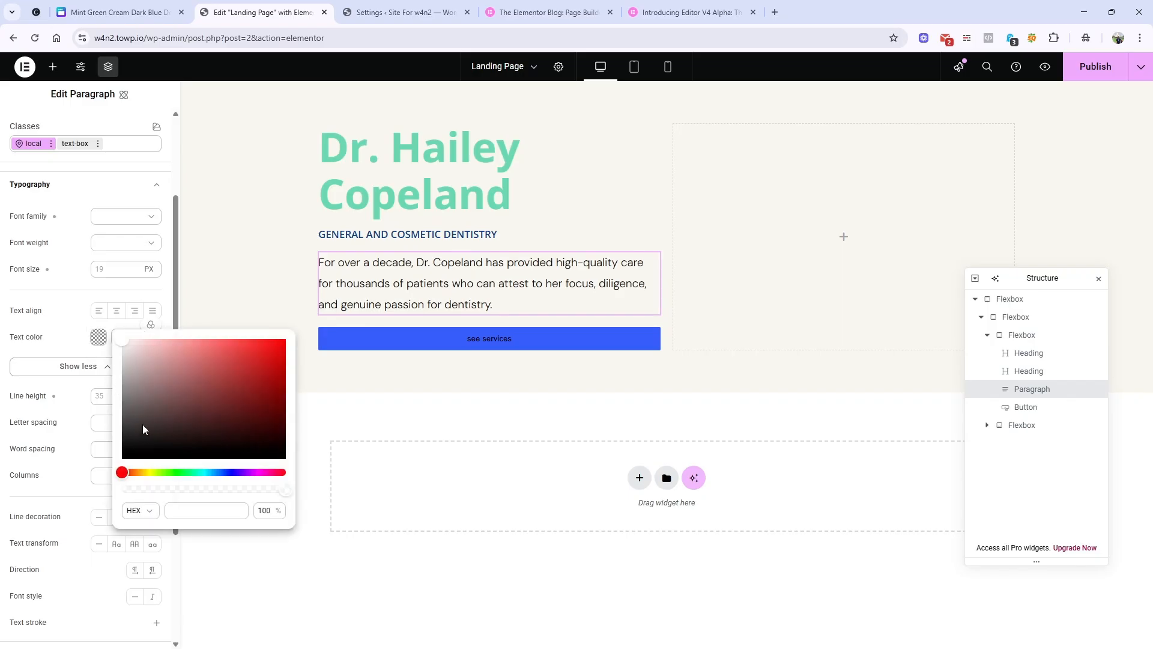
left_click(53, 346)
left_click(151, 325)
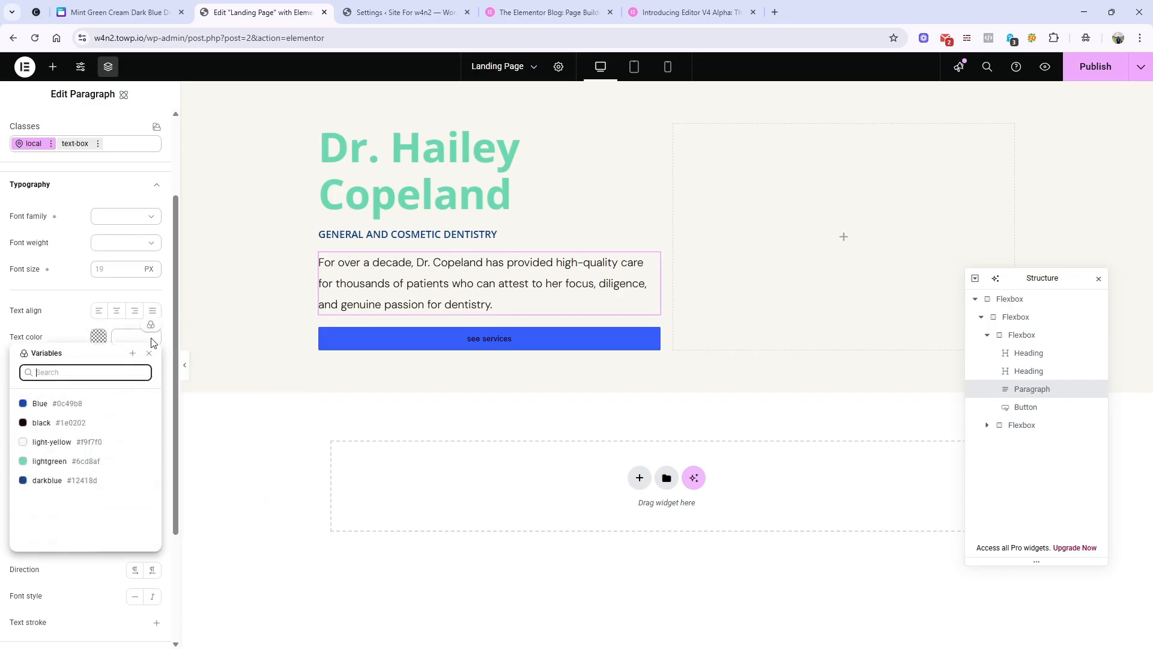
left_click(37, 402)
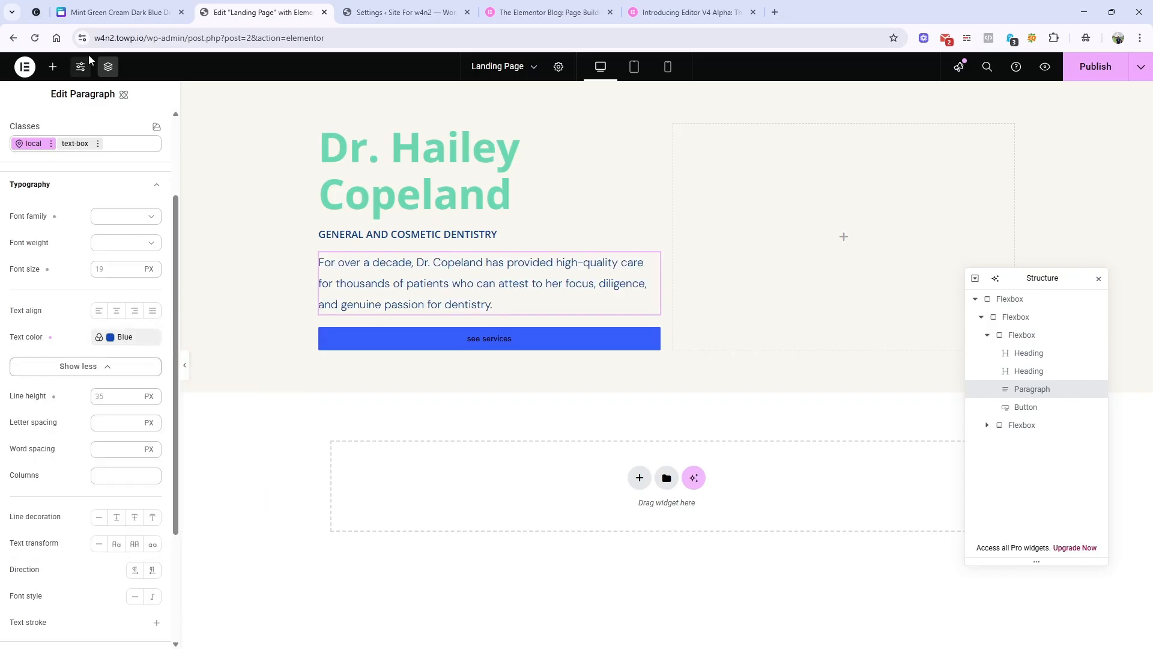
left_click(117, 12)
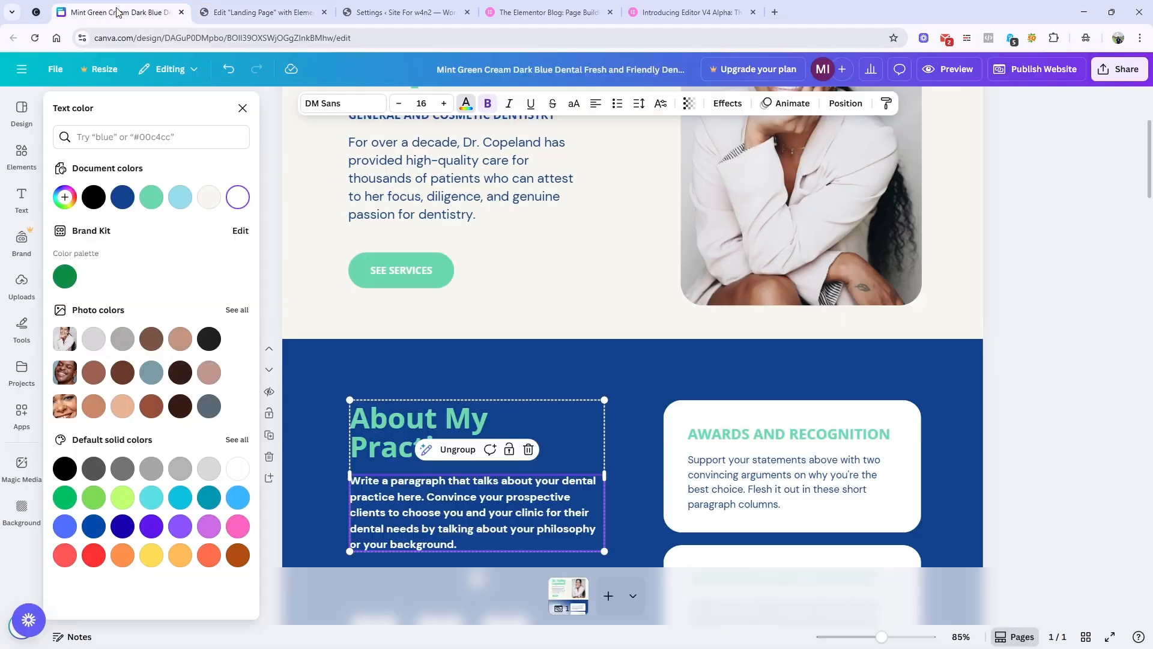
left_click(267, 12)
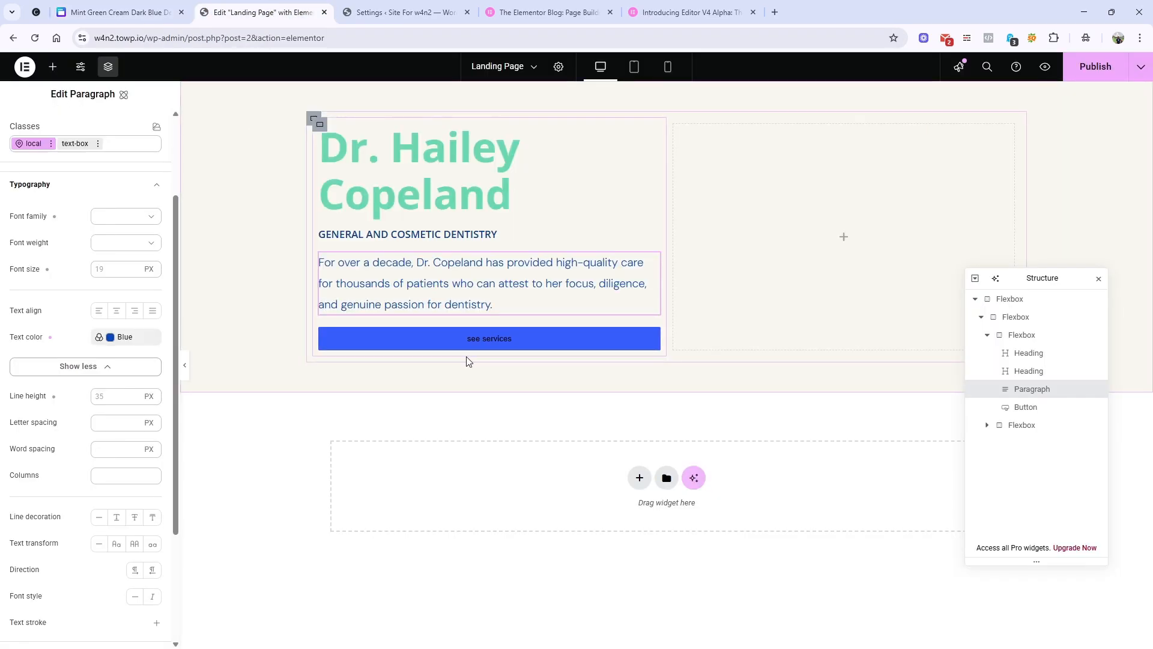
Create a new class named "btn-primary" on the hero's "see services" button in Elementor.
left_click(451, 338)
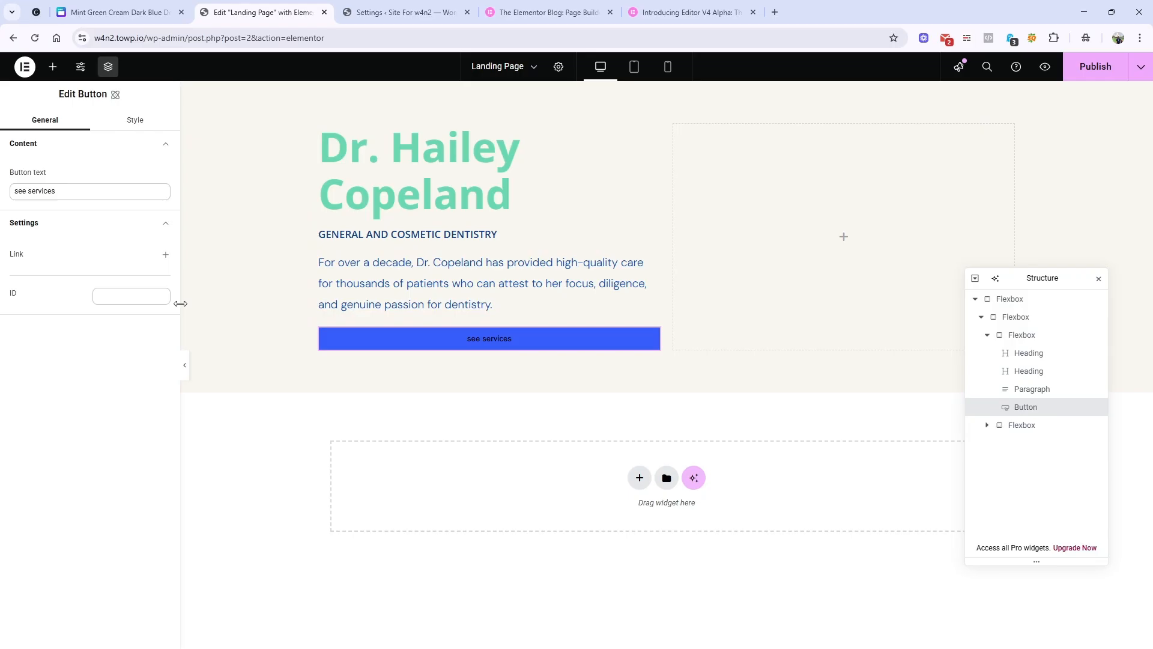
left_click(114, 12)
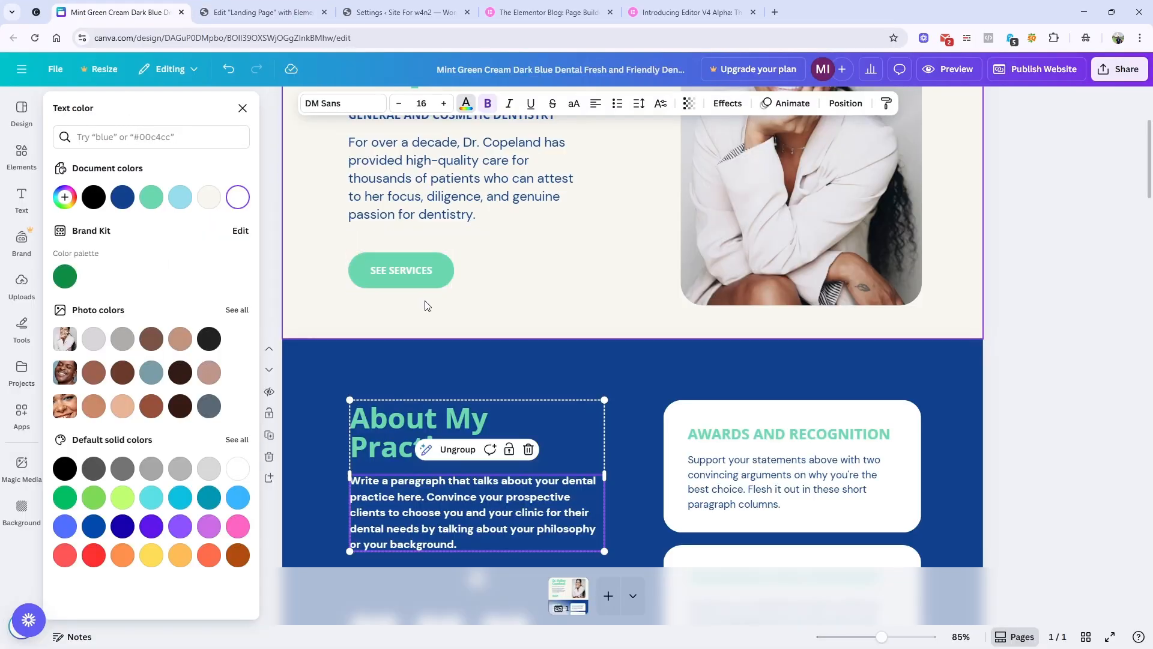
left_click(270, 12)
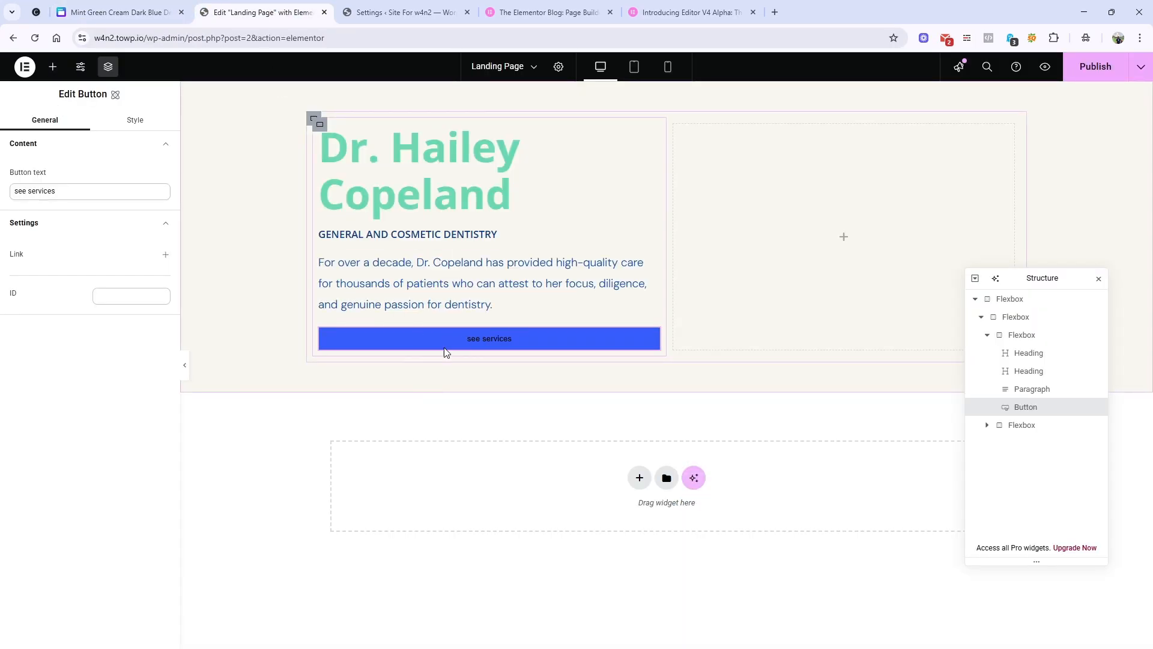
left_click(136, 119)
left_click(105, 170)
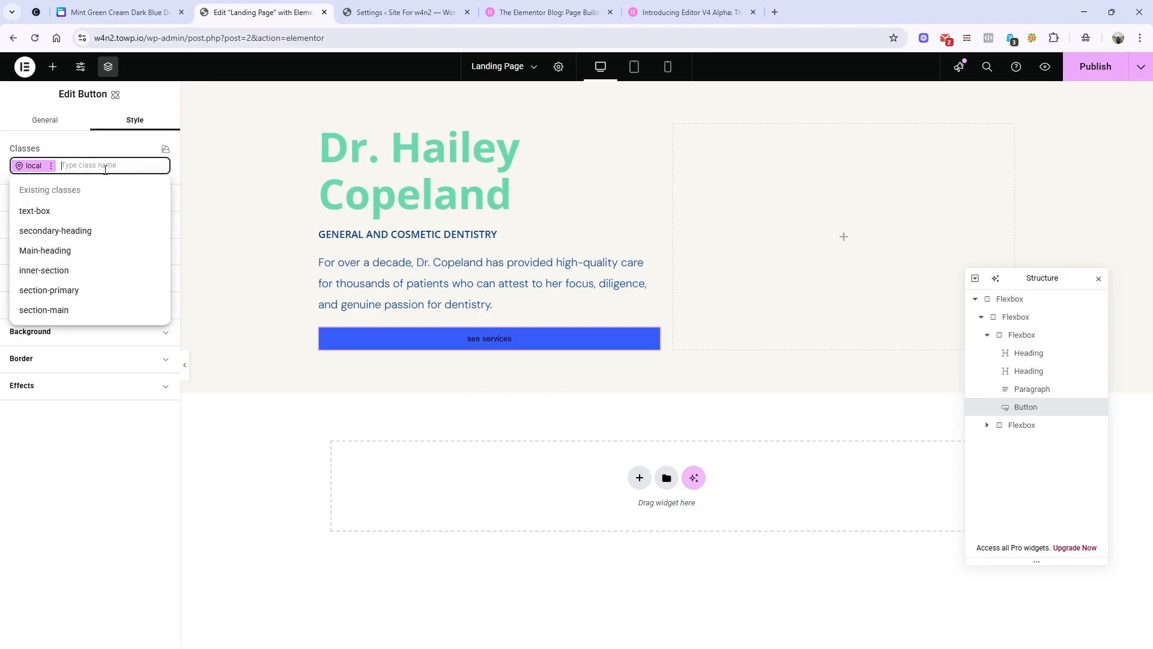
left_click(108, 169)
left_click(110, 169)
type("btn-primary")
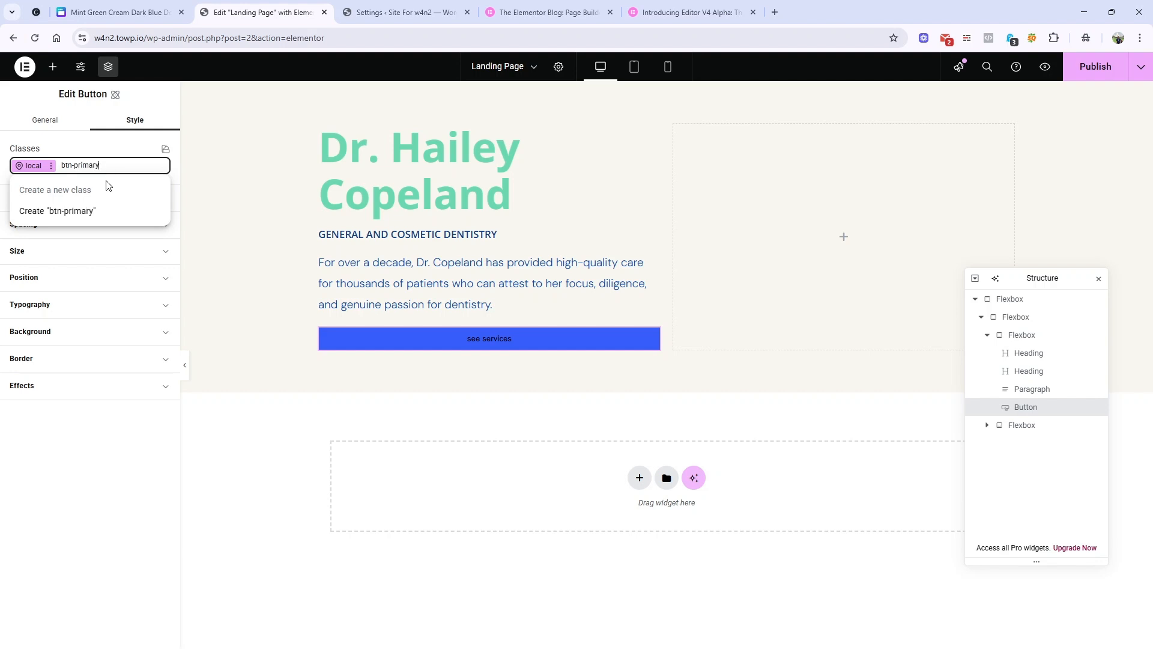
left_click(103, 211)
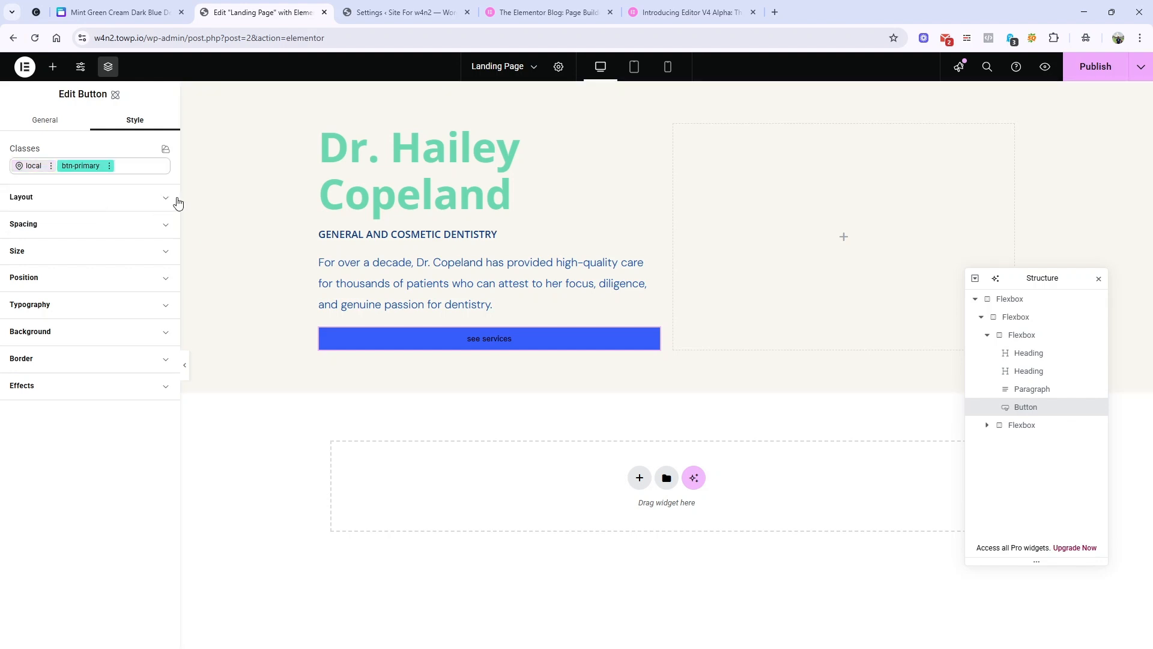
Switch to Canva and look through the page's sections to compare the button styles, ending at the hero's See Services button.
left_click(133, 13)
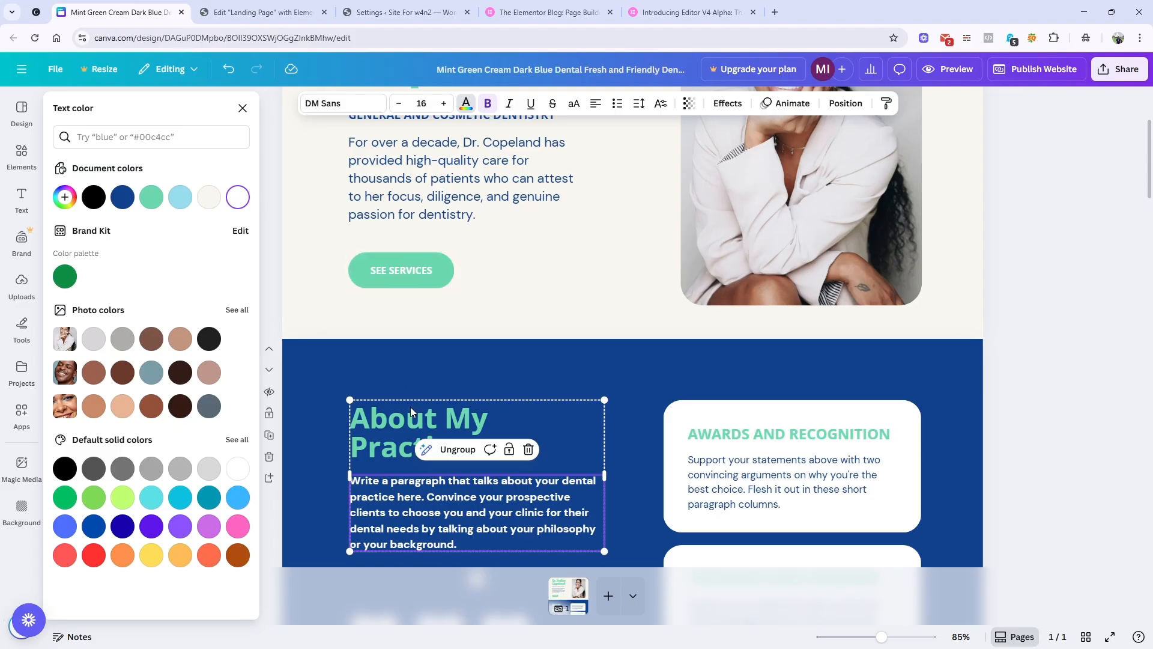
scroll(404, 300, "down", 2)
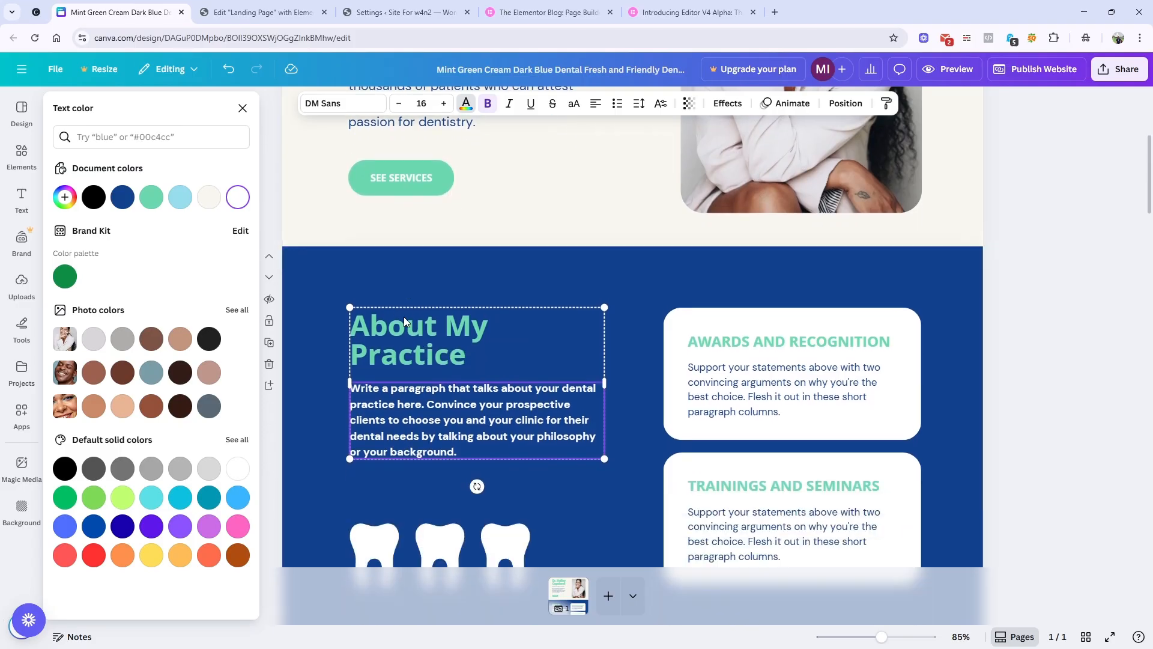
scroll(403, 316, "down", 15)
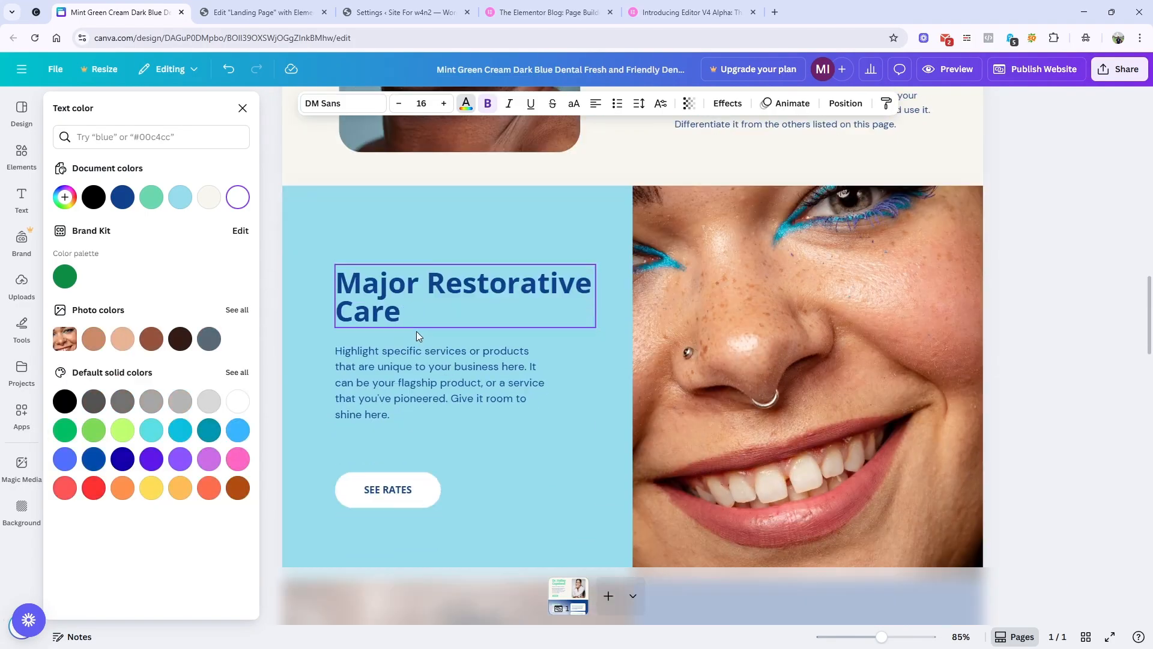
scroll(416, 330, "down", 5)
scroll(404, 276, "down", 6)
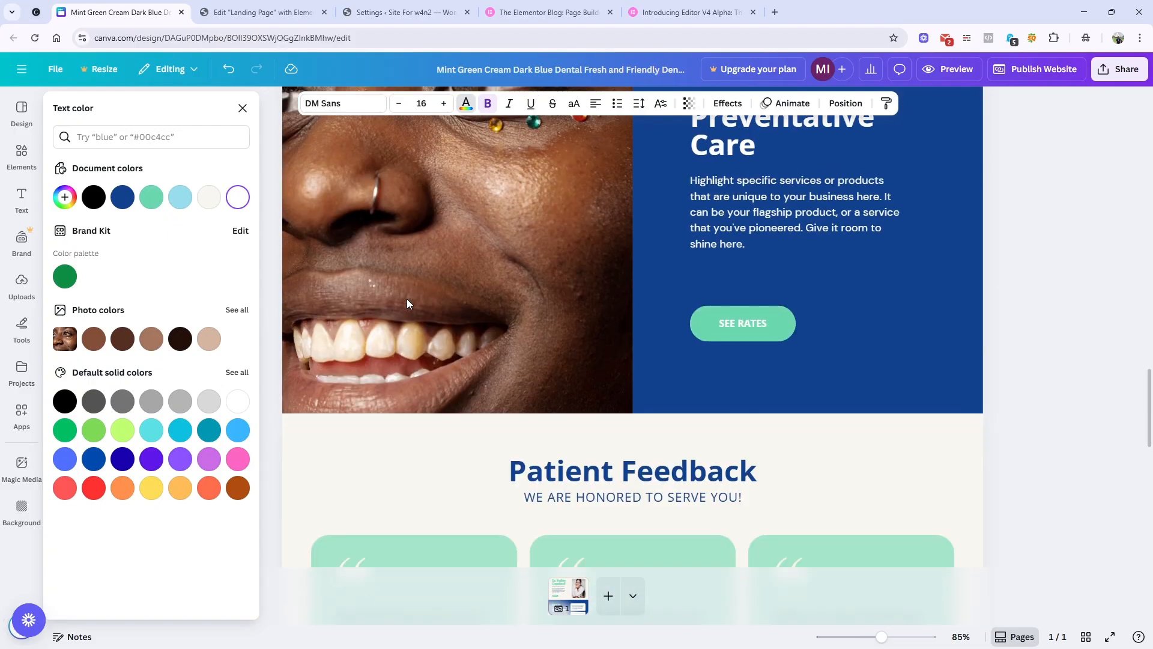
scroll(704, 401, "down", 11)
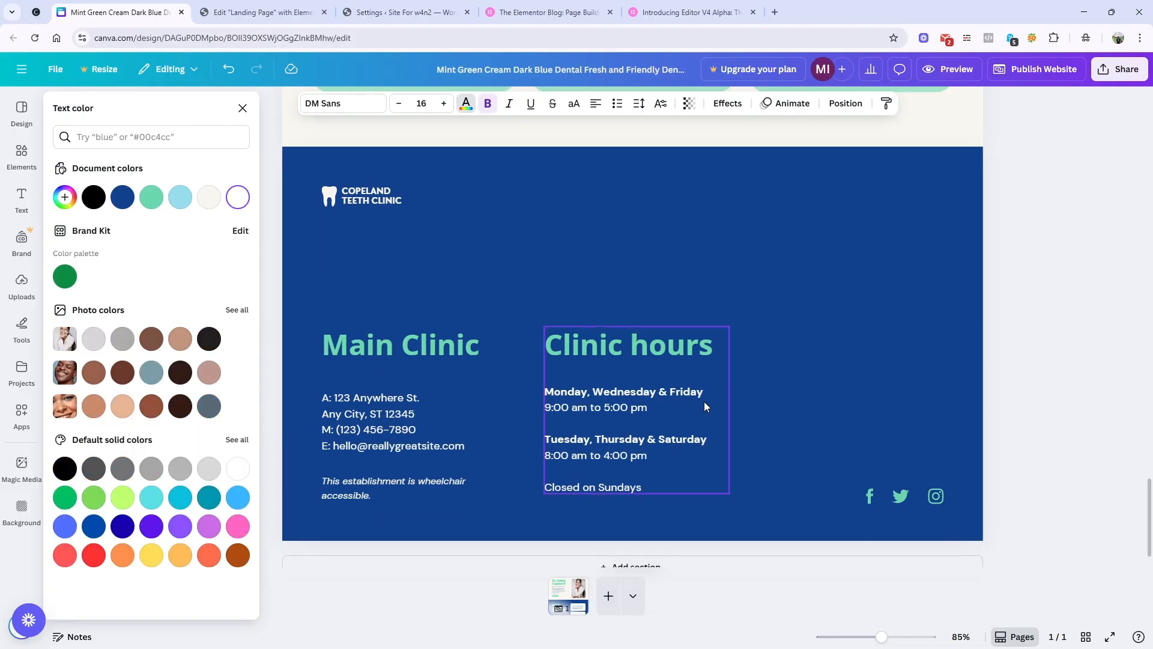
scroll(704, 401, "up", 10)
scroll(704, 401, "up", 3)
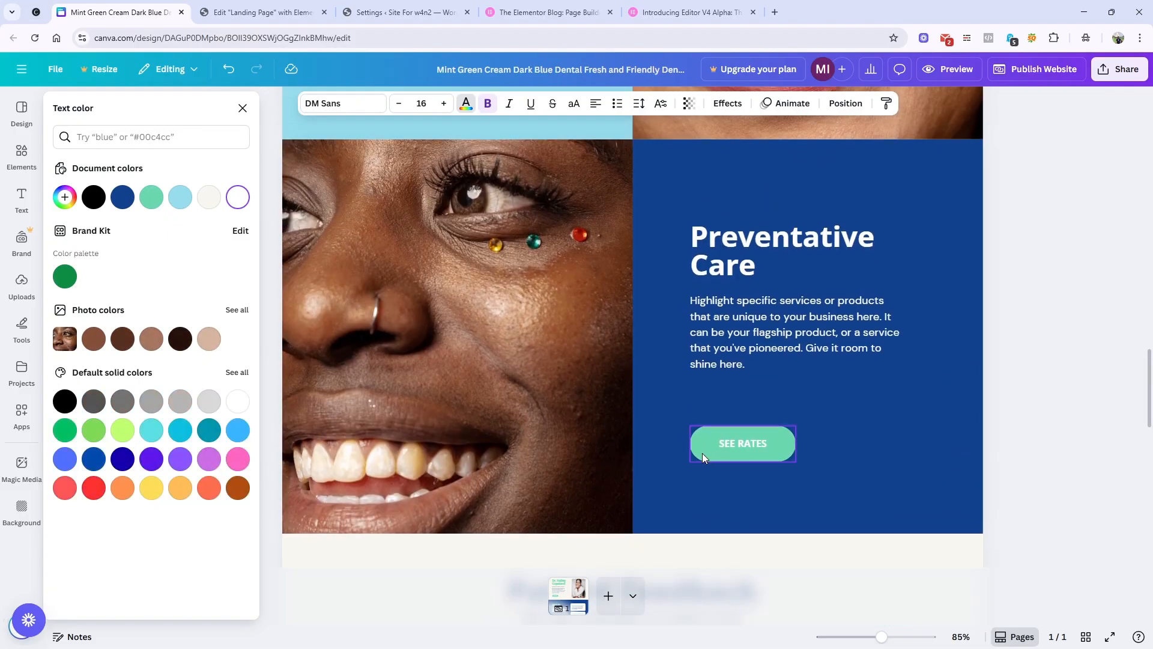
scroll(702, 453, "up", 12)
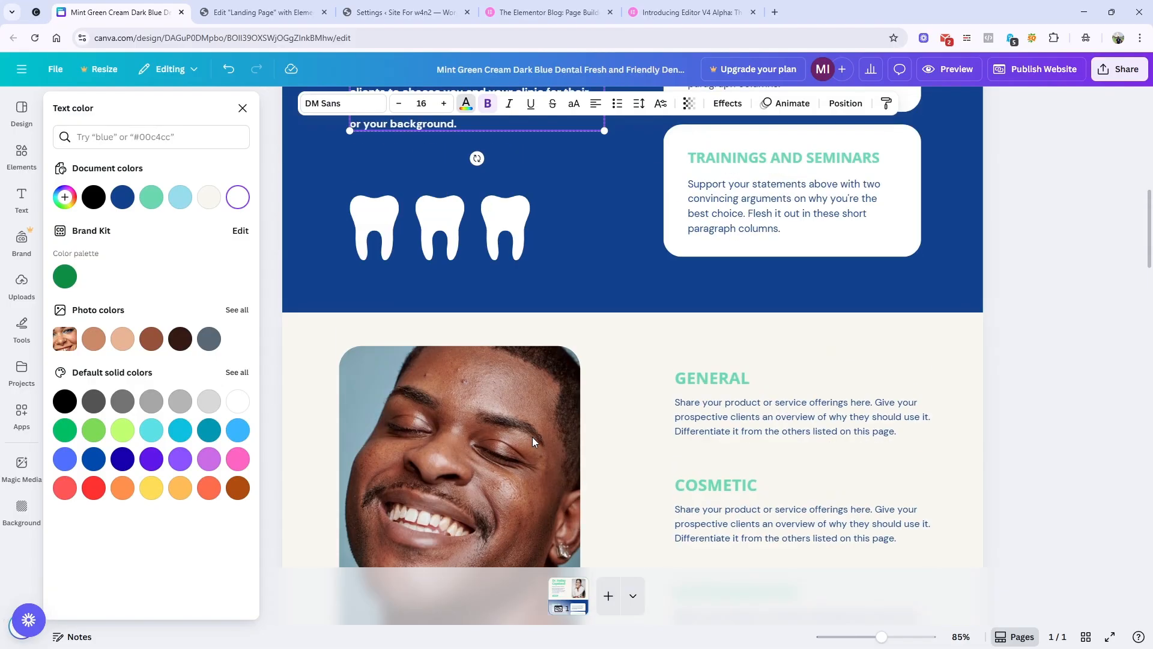
scroll(532, 437, "up", 10)
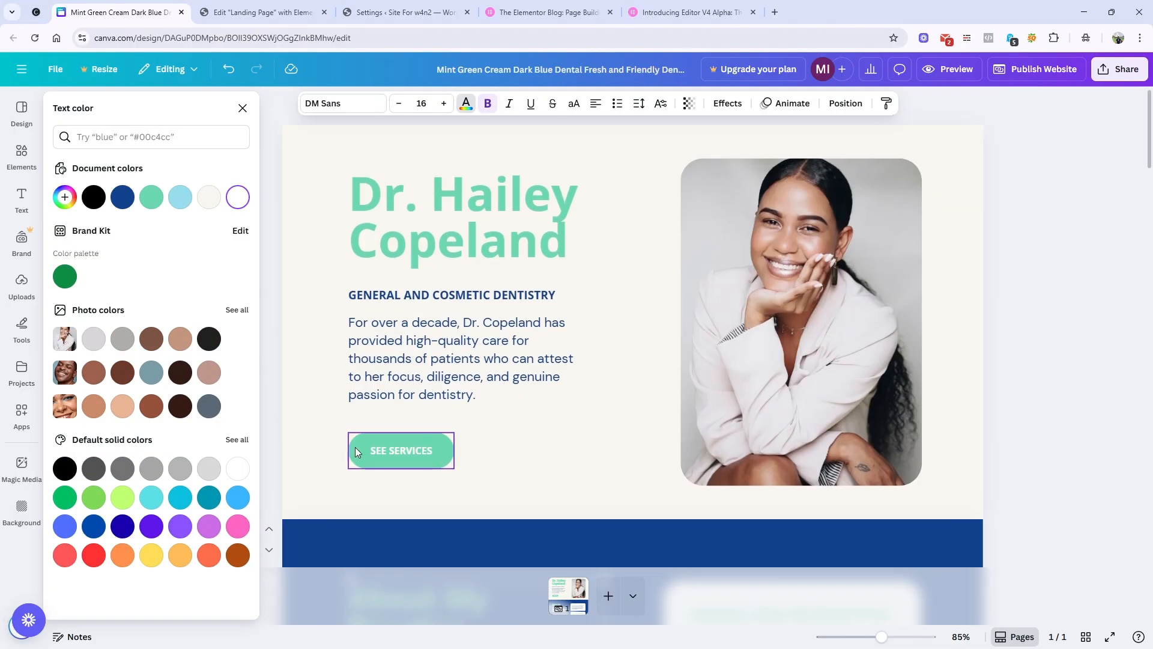
Compare the hero's See Services button in Canva with the See Rates button in the Major Restorative Care section.
scroll(355, 447, "down", 10)
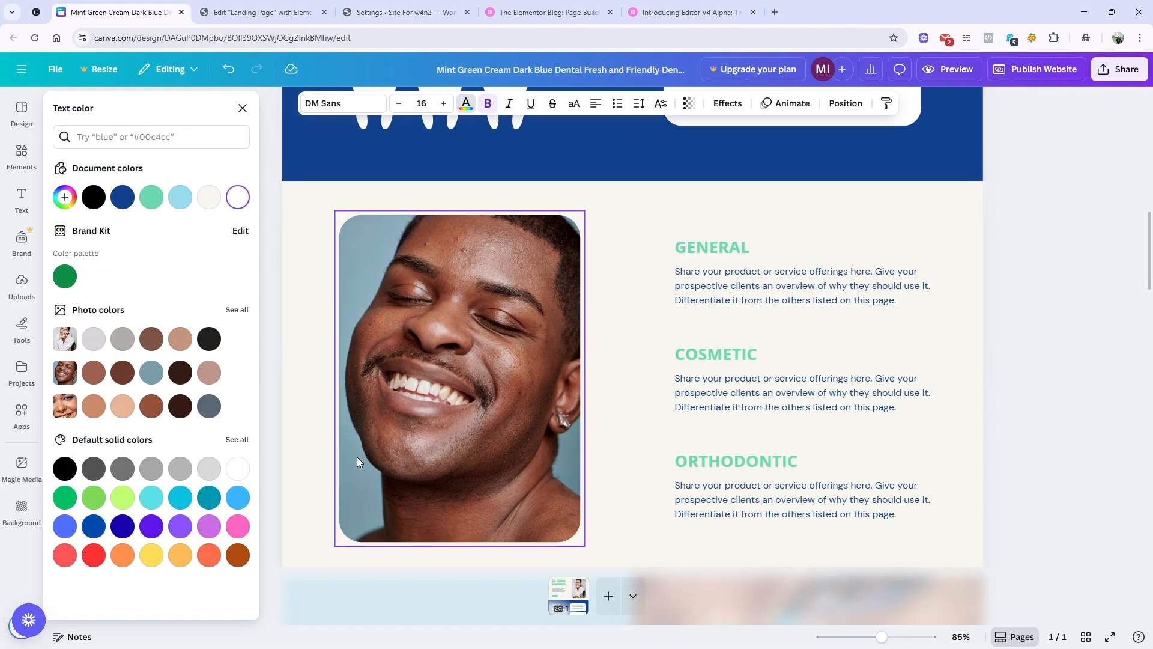
scroll(358, 457, "down", 8)
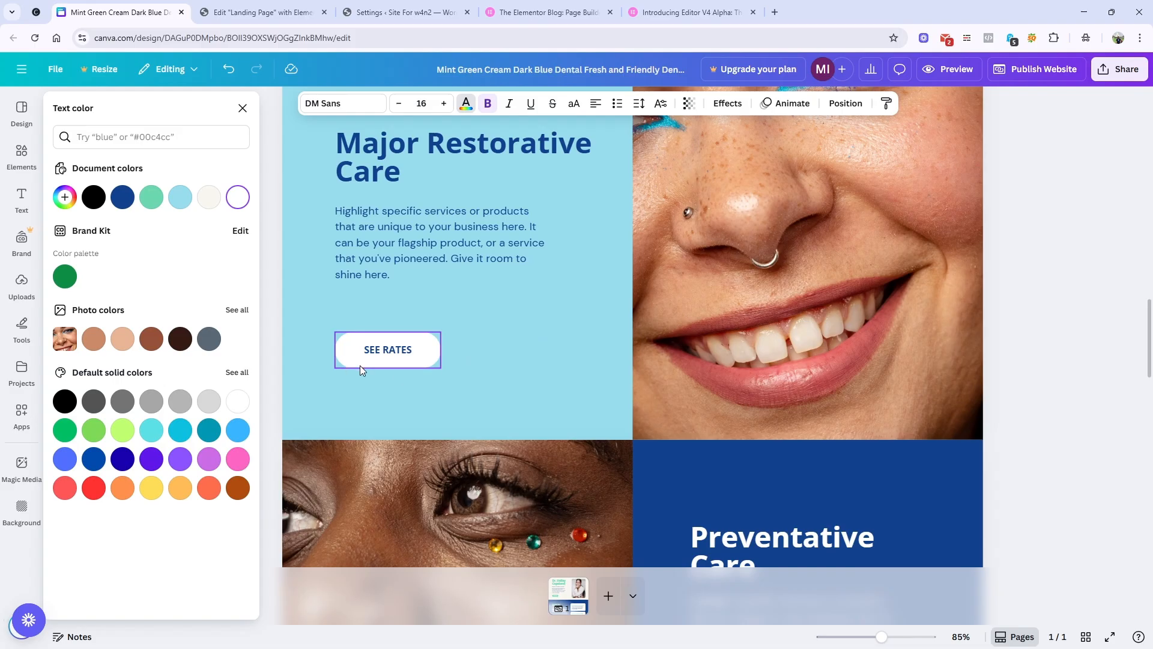
scroll(391, 399, "up", 10)
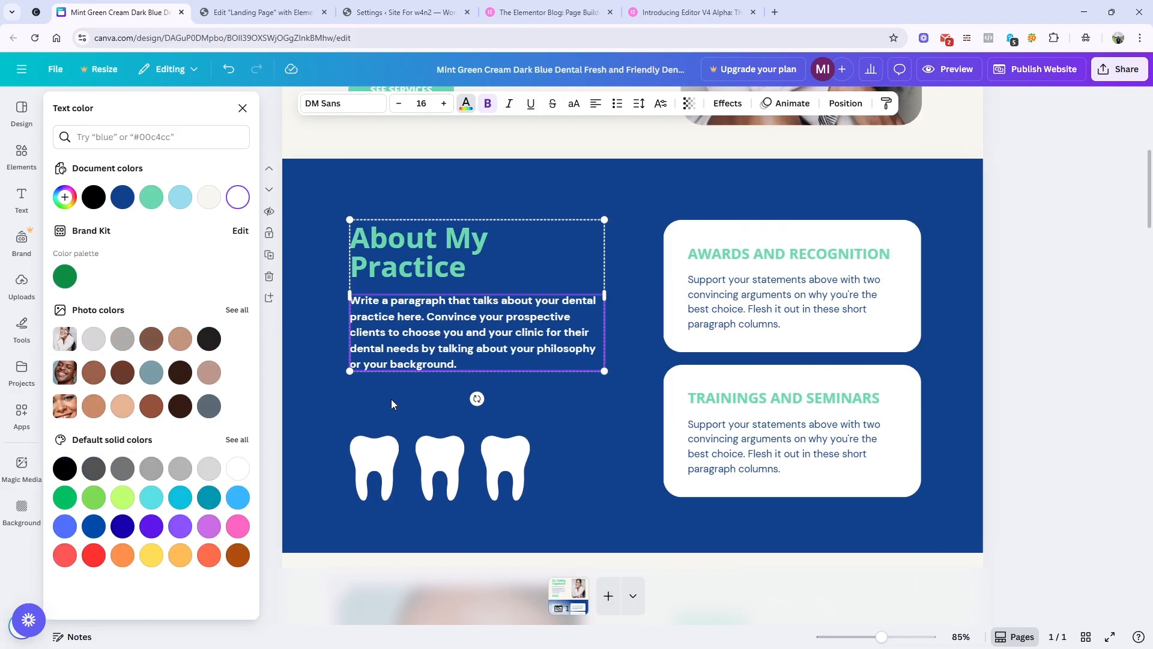
scroll(391, 398, "up", 6)
scroll(409, 456, "down", 7)
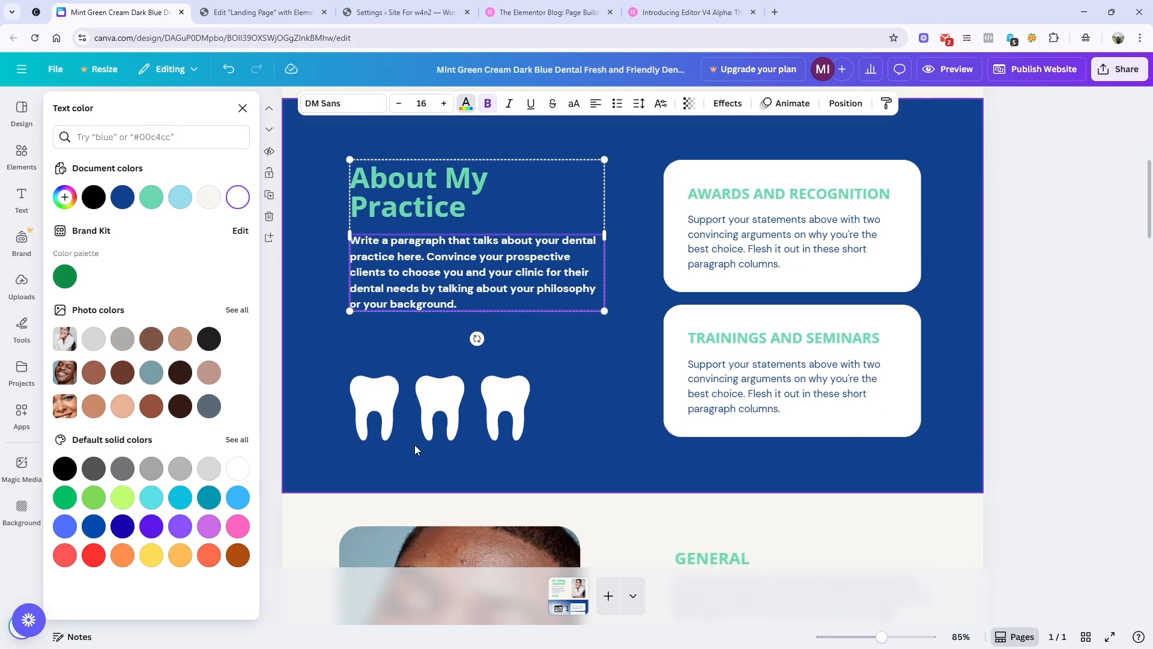
scroll(414, 448, "down", 10)
scroll(425, 394, "up", 3)
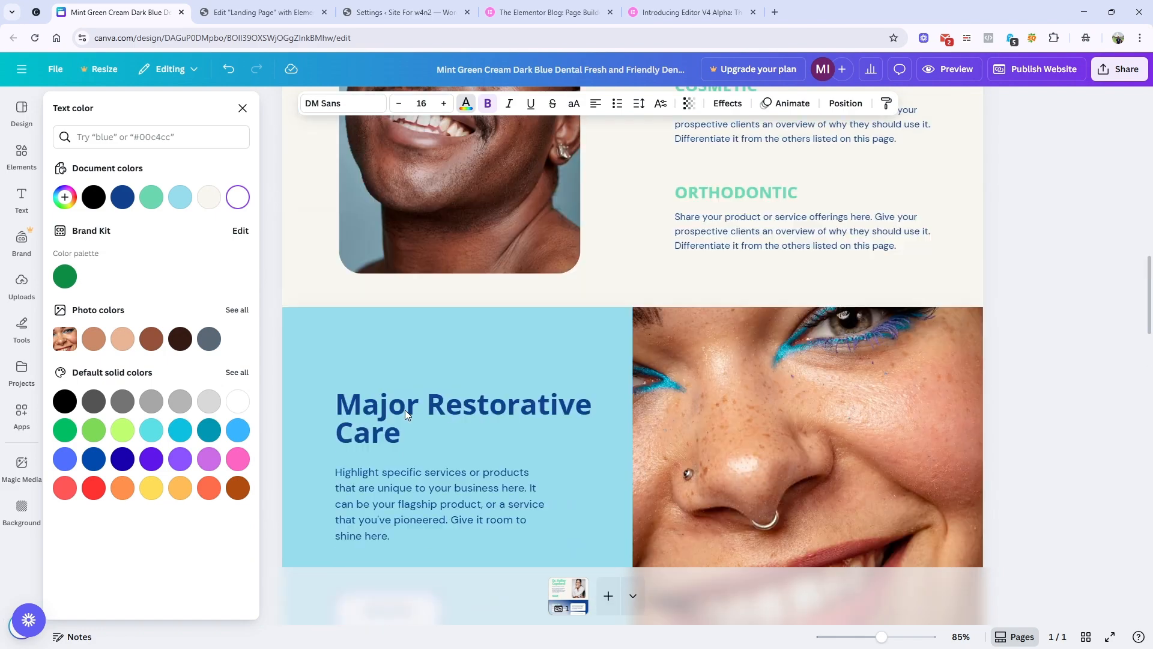
scroll(405, 410, "up", 12)
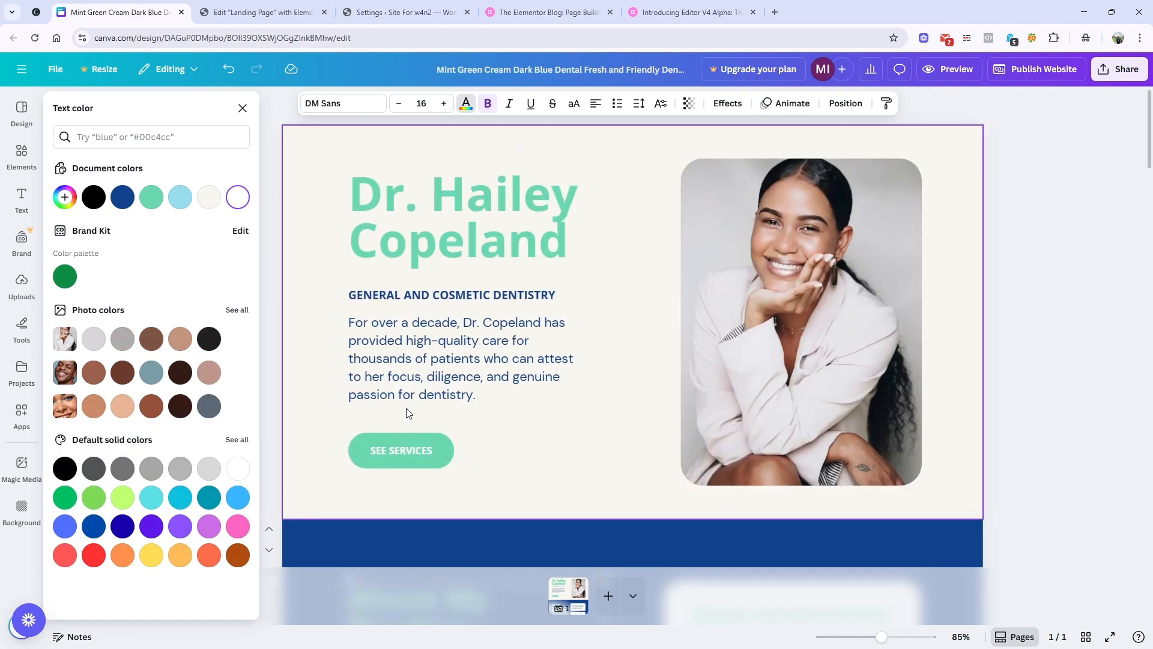
Return to Elementor and review the existing classes available for the hero's "see services" button.
left_click(222, 13)
left_click(143, 167)
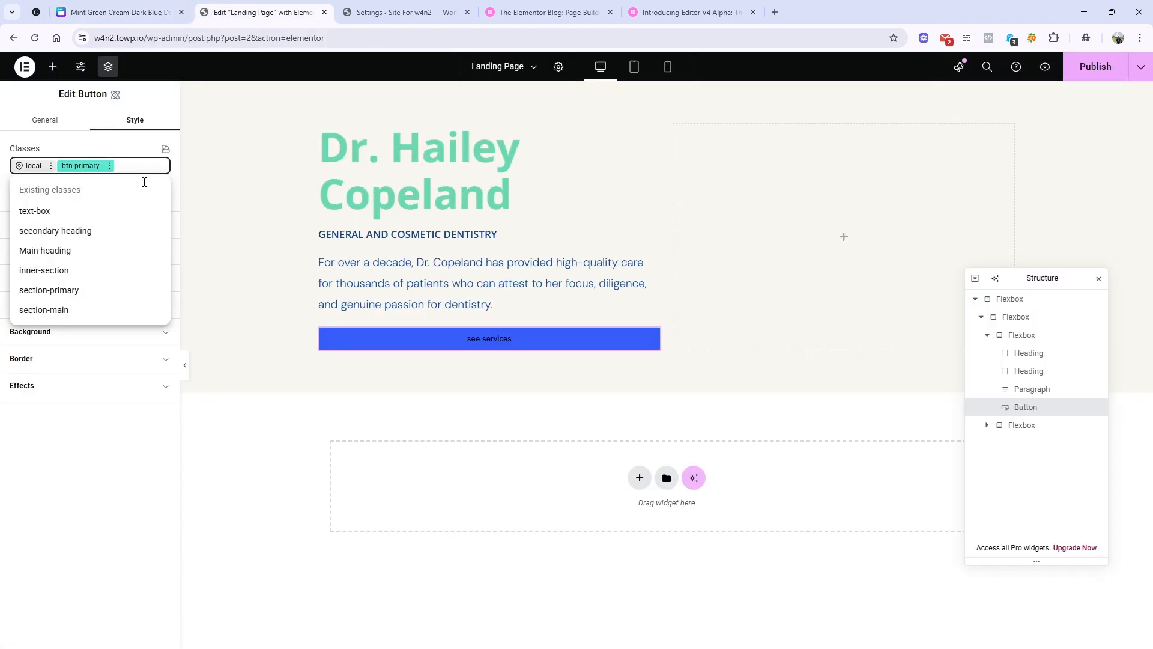
left_click(148, 483)
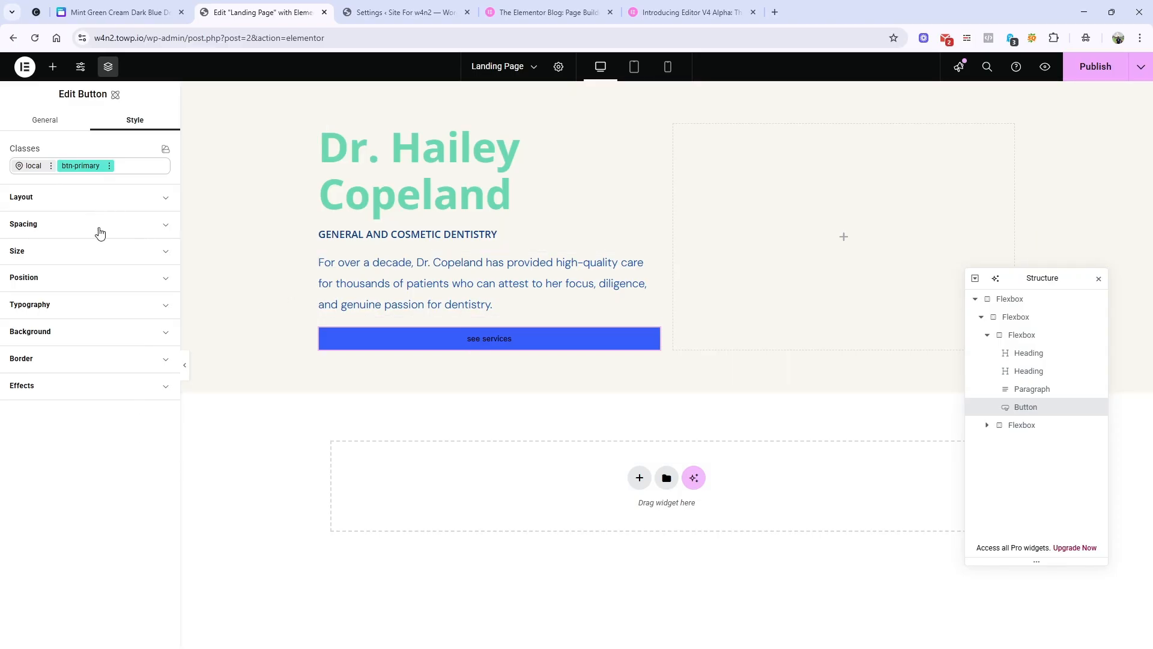
left_click(102, 201)
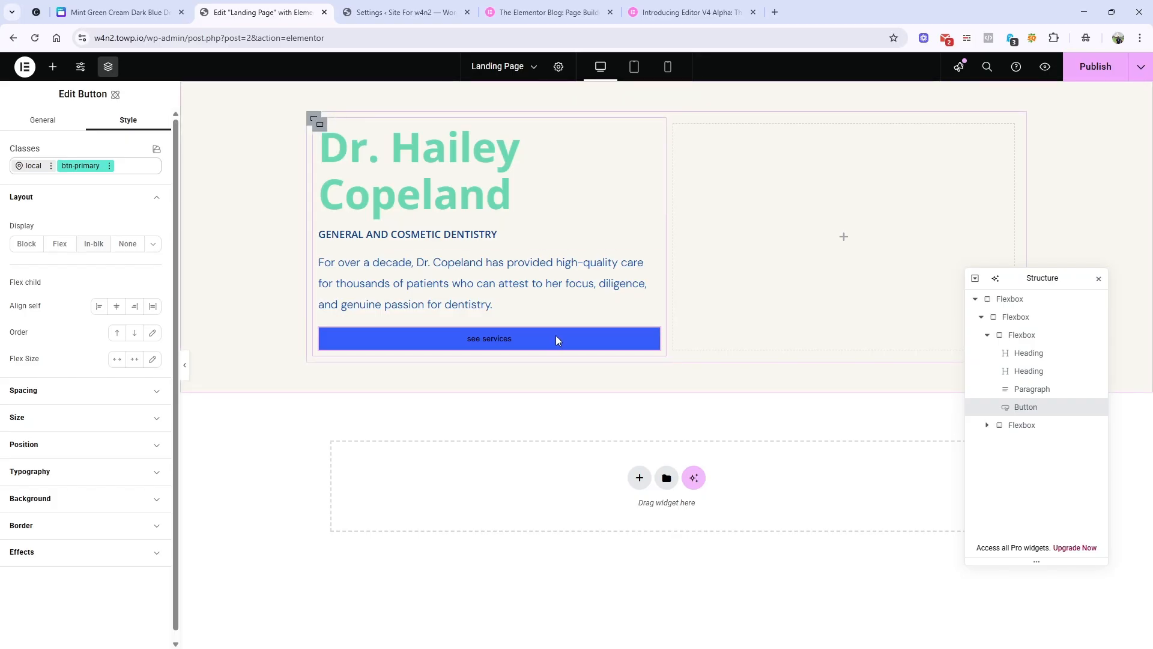
left_click(24, 247)
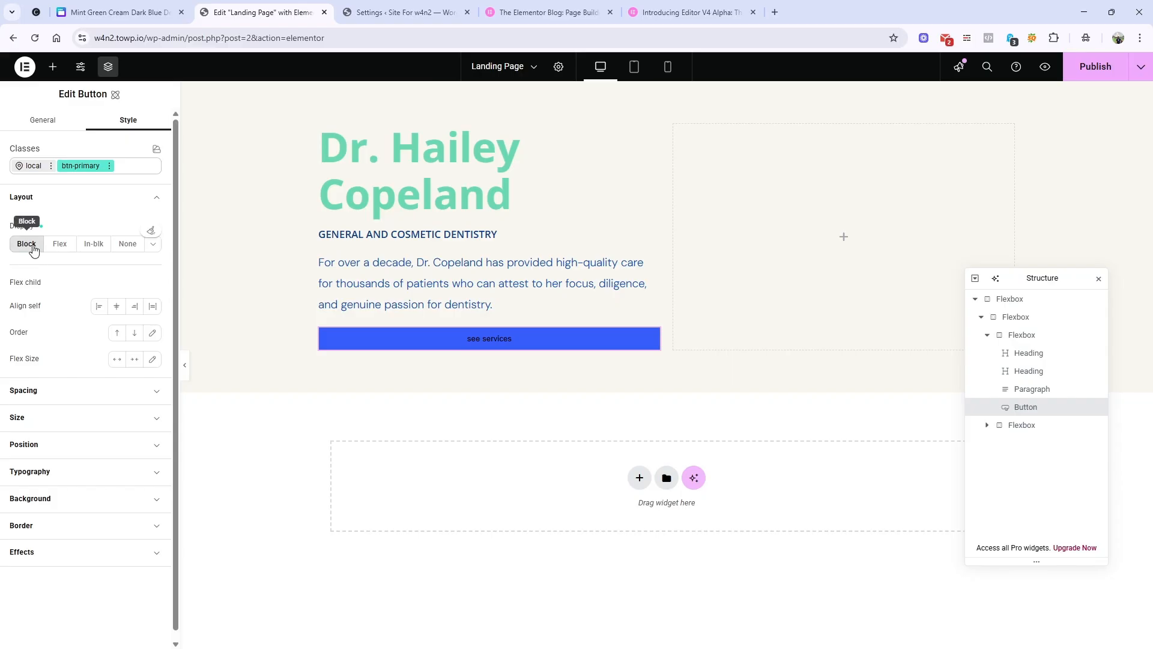
left_click(32, 248)
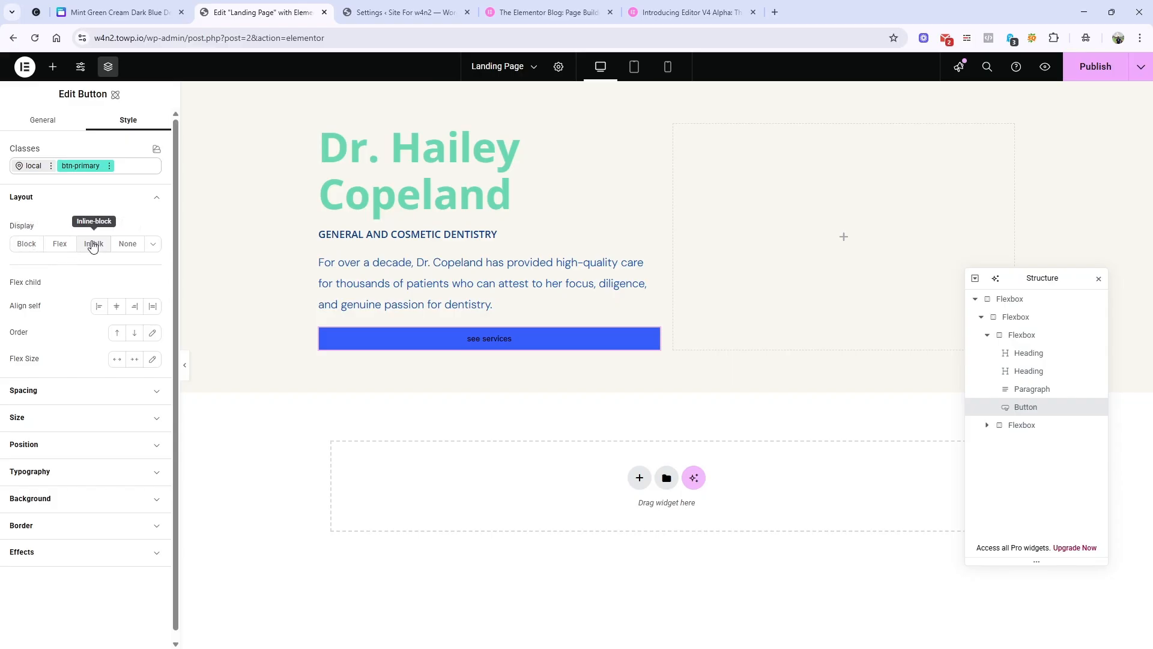
left_click(78, 421)
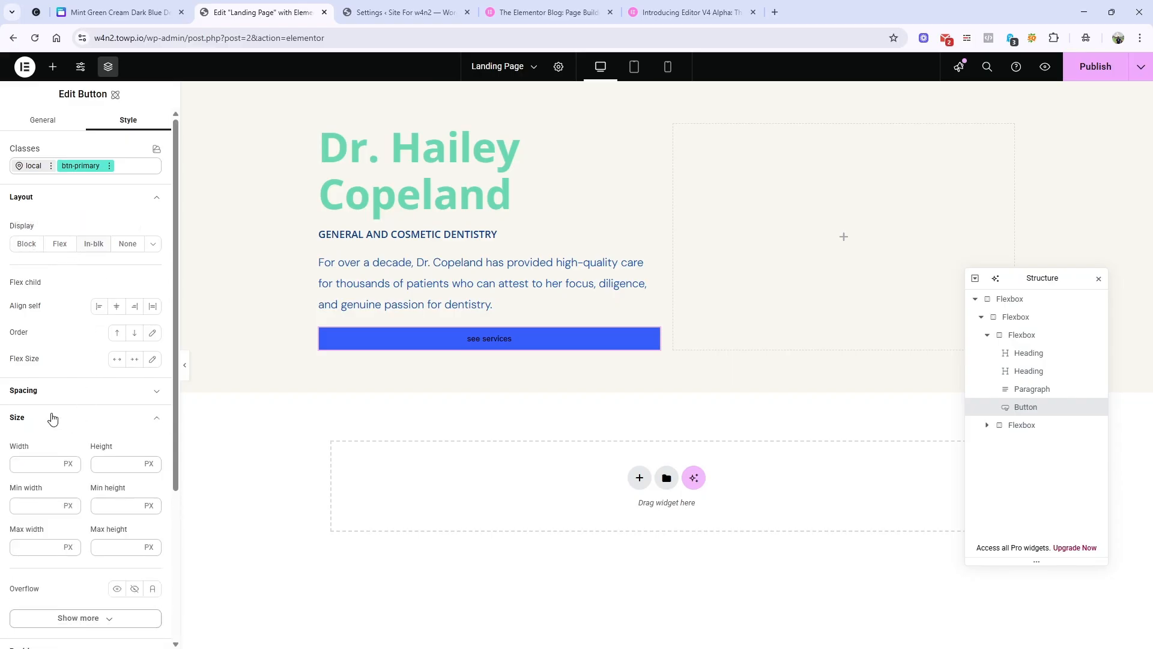
left_click(54, 418)
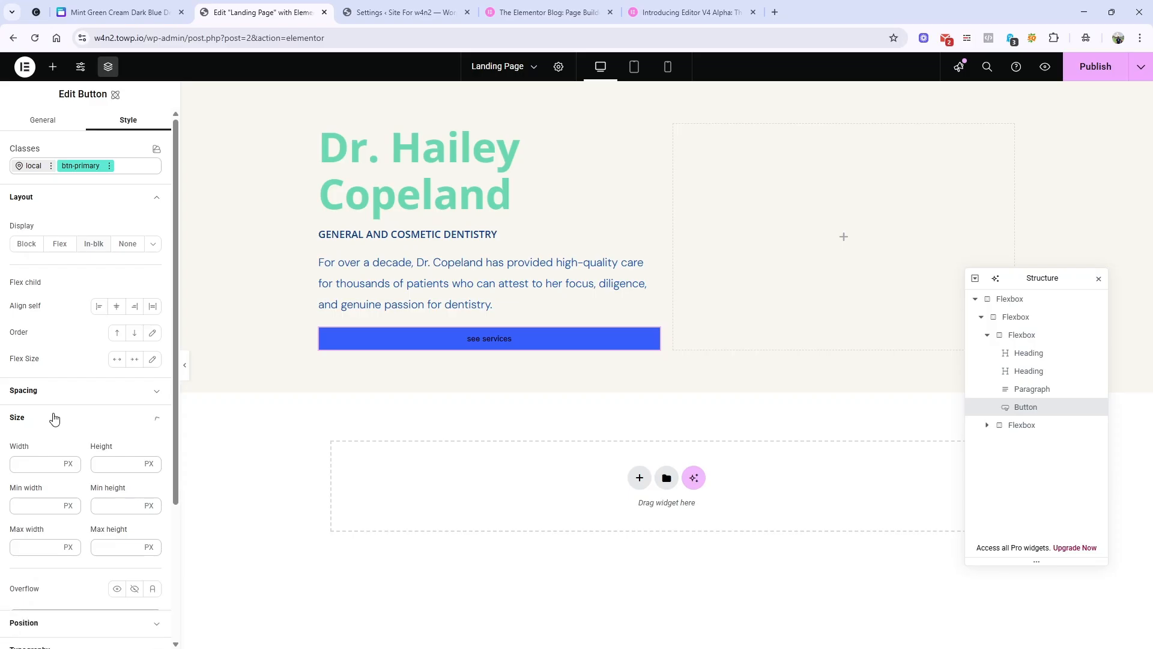
Set the align items option of the flexbox containing the headings, paragraph and button to Start.
left_click(41, 121)
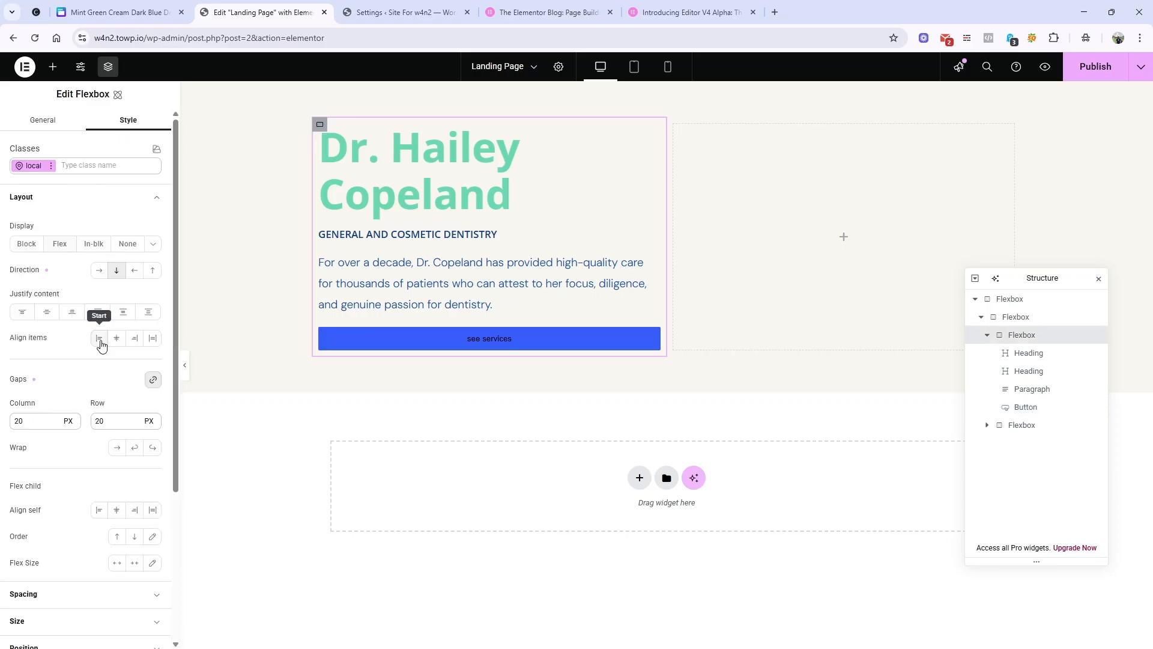
left_click(99, 337)
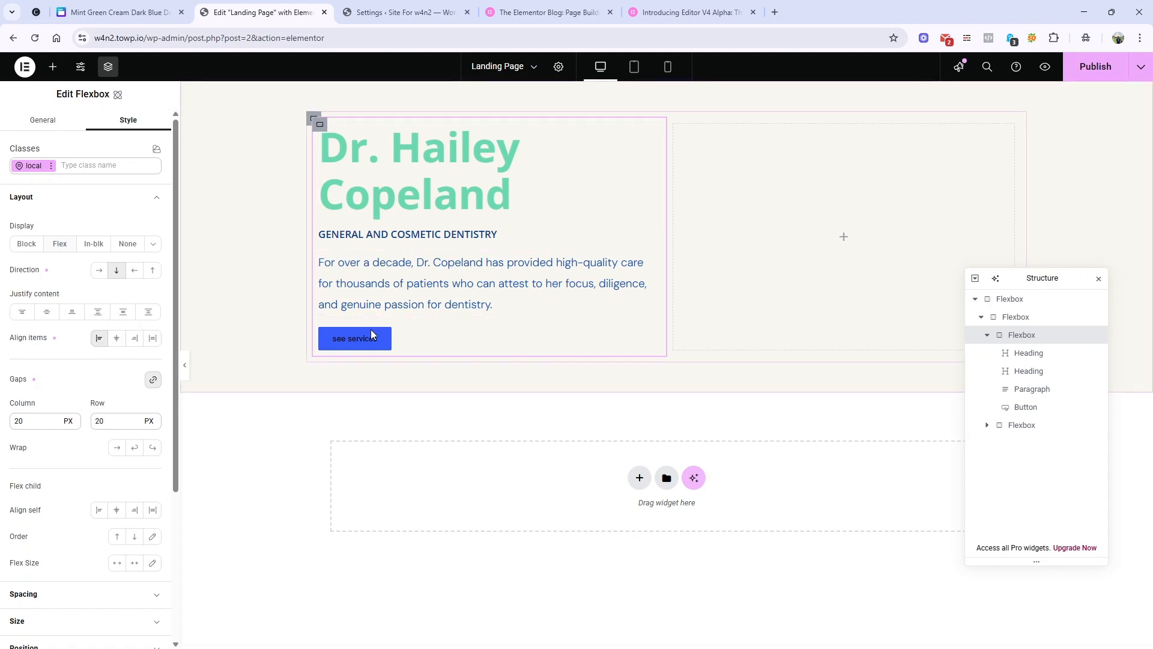
Set the border radius of the "see services" button's btn-primary class to 20 px.
left_click(385, 340)
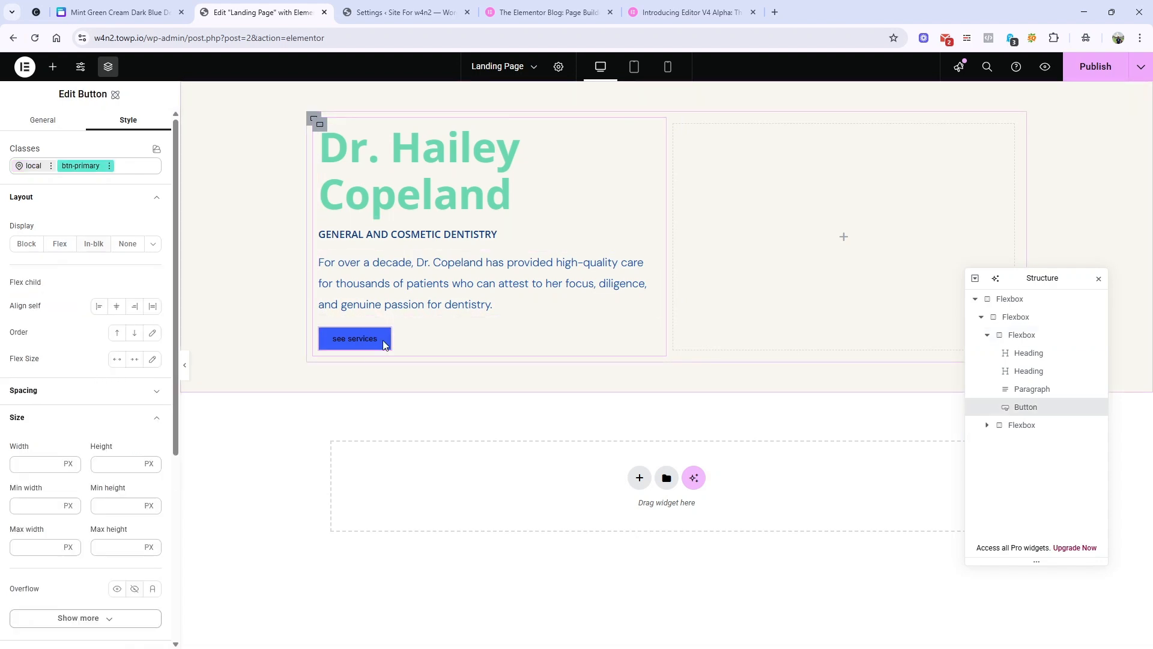
double_click(85, 168)
left_click(90, 196)
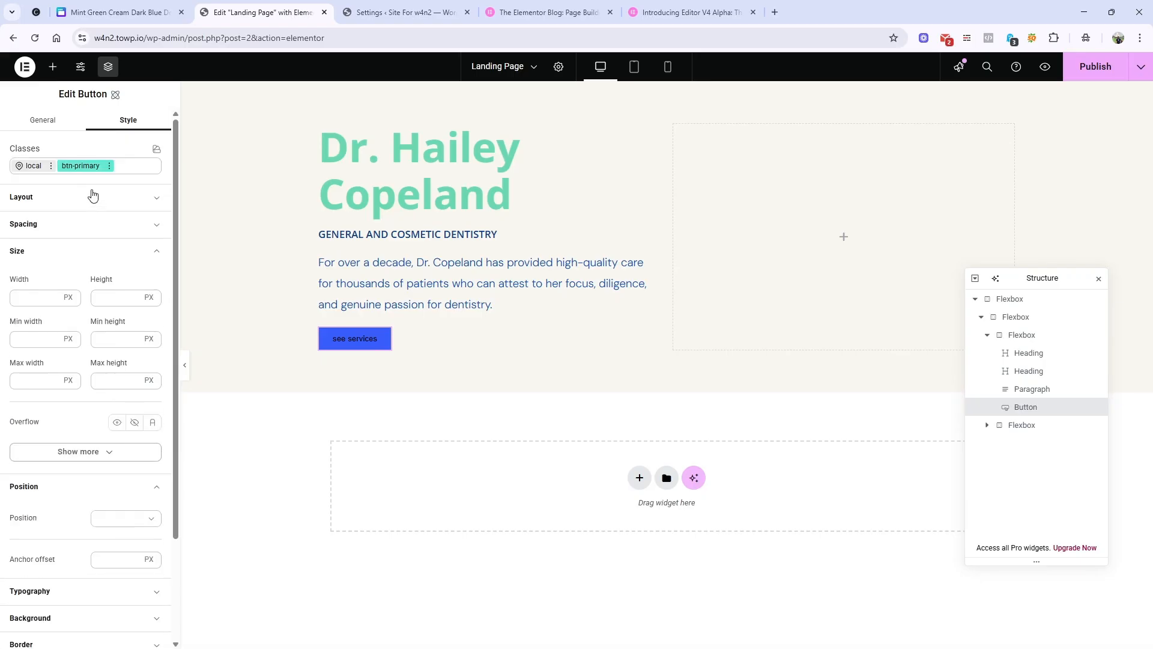
double_click(83, 170)
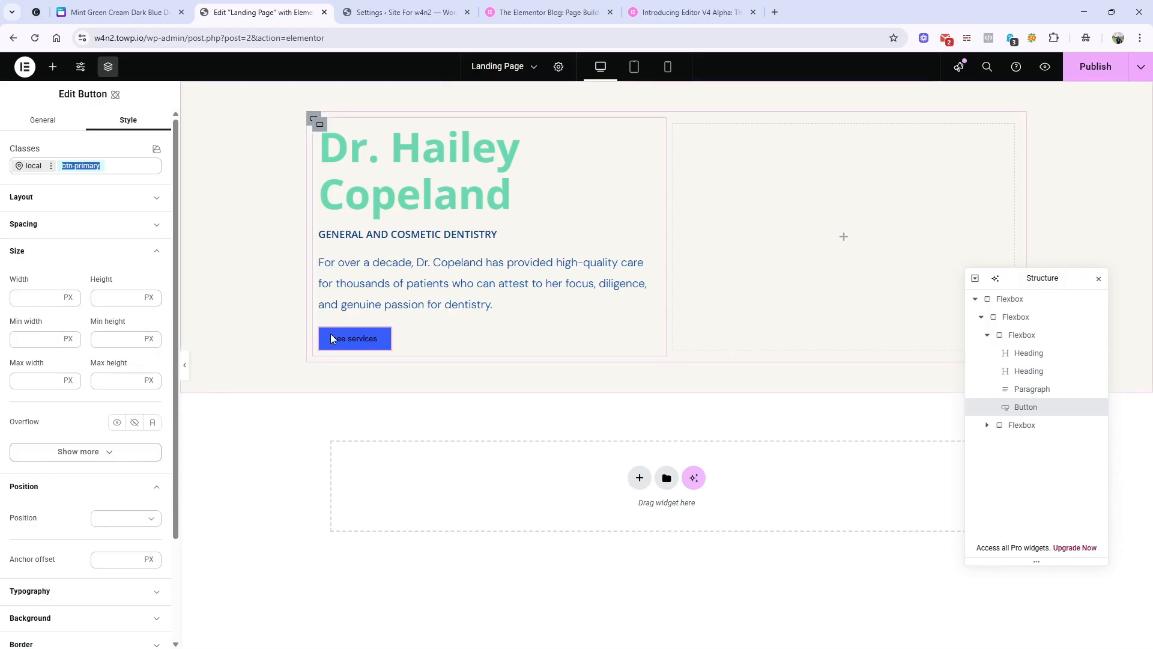
scroll(93, 355, "down", 2)
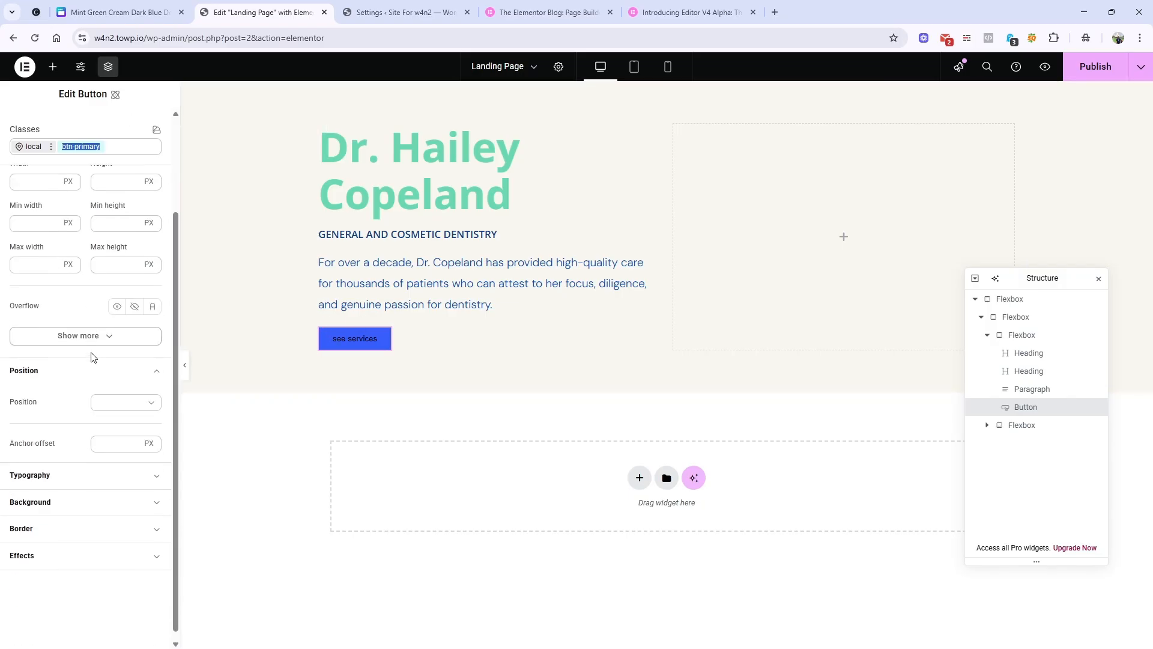
left_click(92, 524)
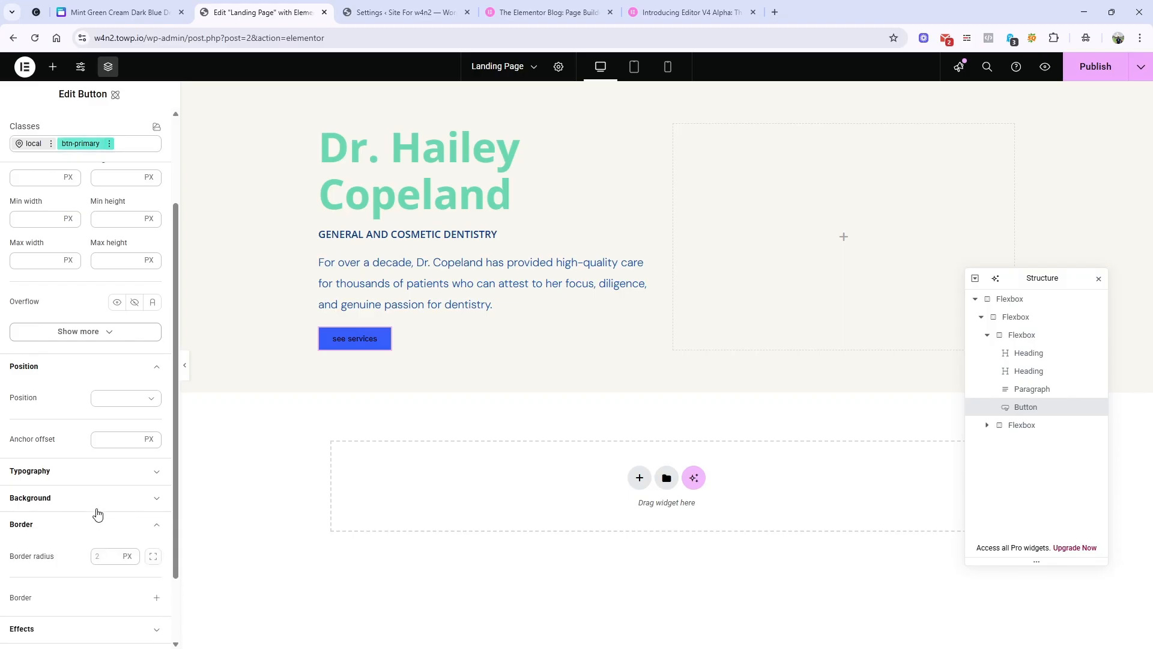
left_click(108, 554)
type("20")
left_click(83, 541)
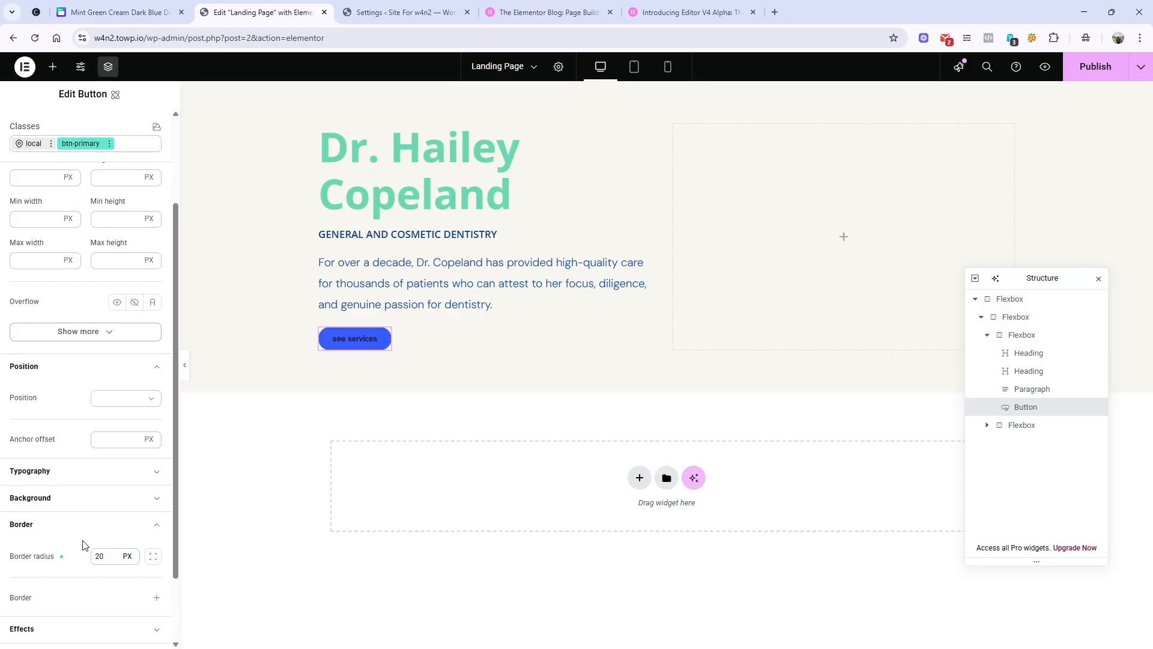
Check the button's text colour in the Canva design, and create a white #ffffff colour variable for the btn-primary text colour.
left_click(89, 473)
scroll(90, 478, "down", 2)
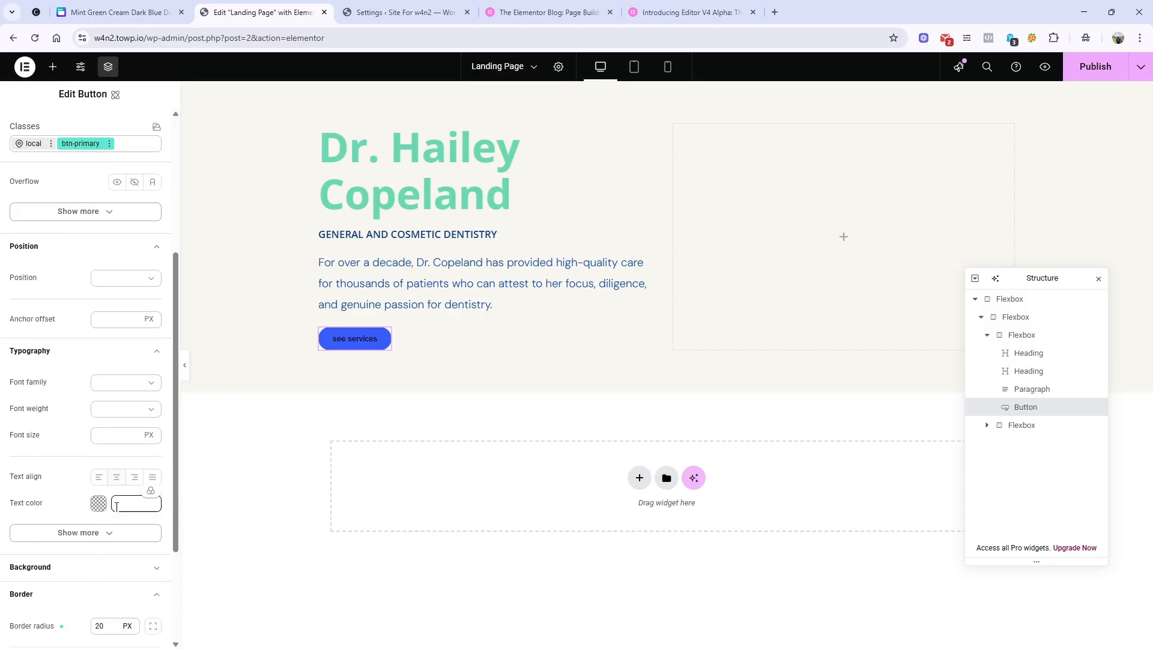
left_click(131, 14)
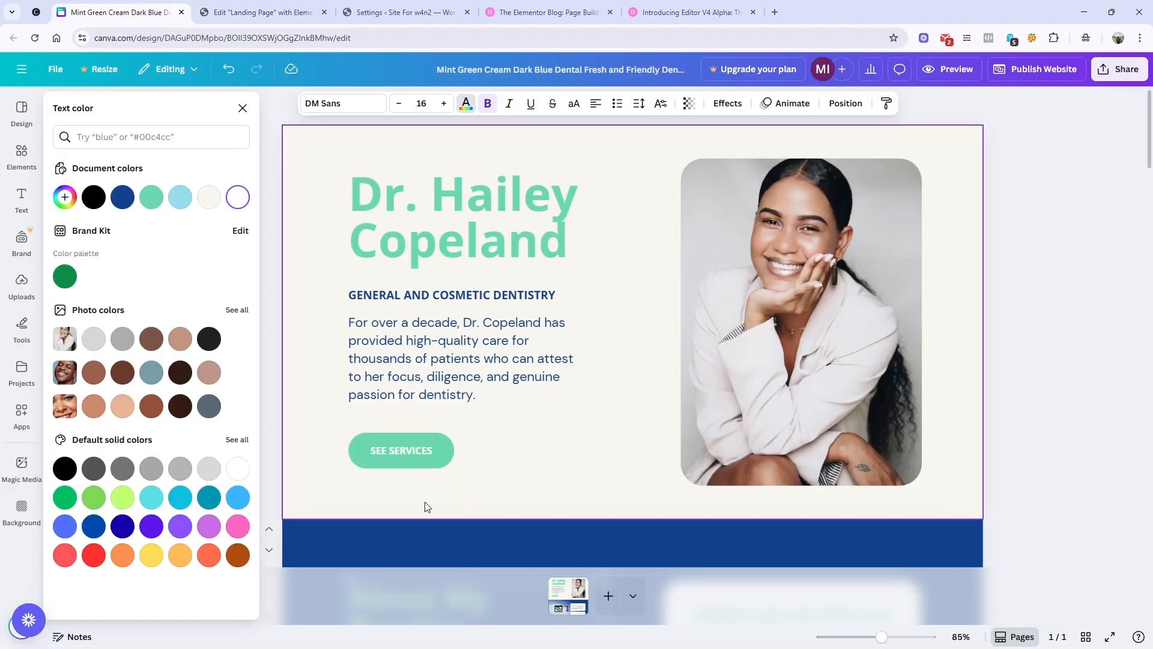
left_click(294, 12)
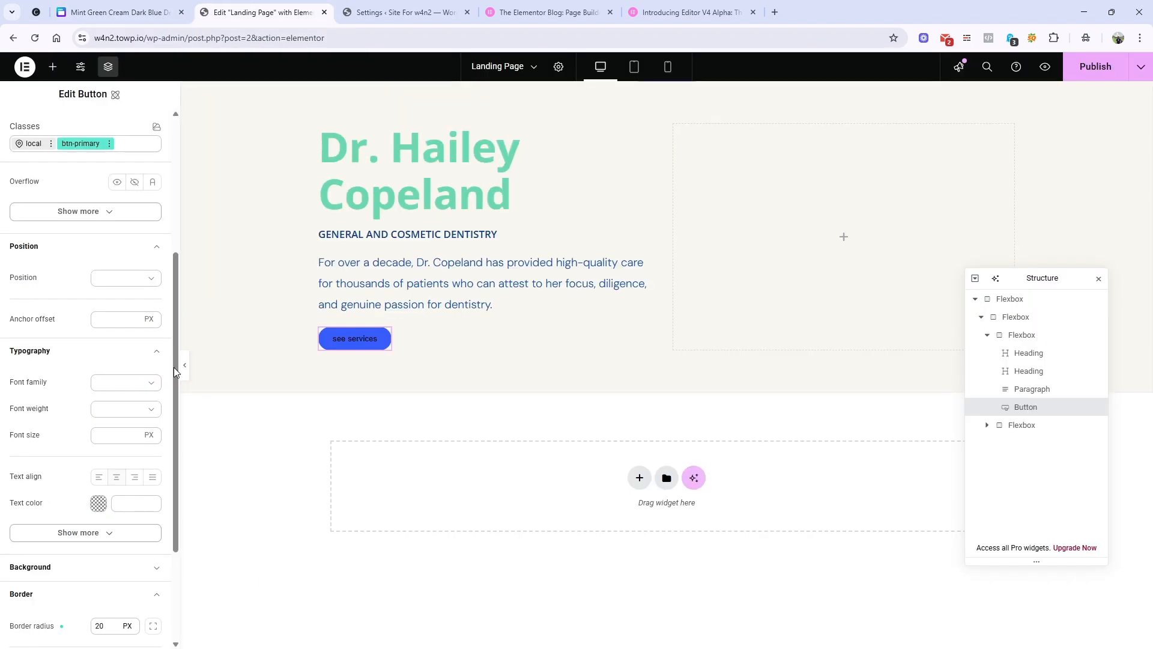
left_click(156, 502)
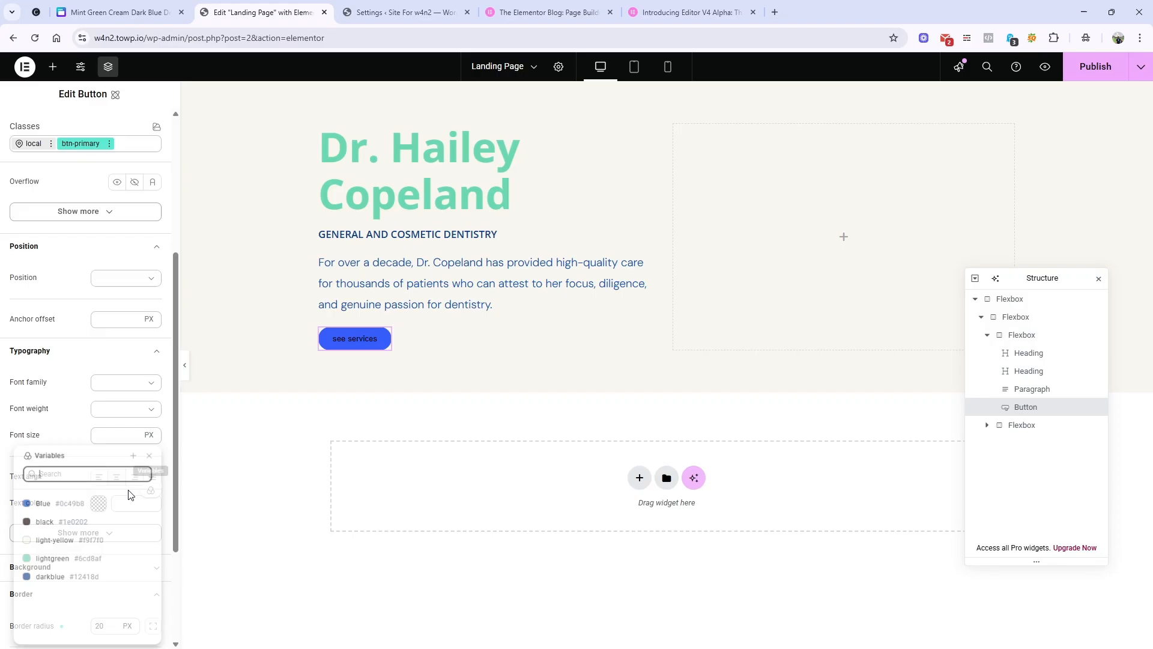
left_click(133, 453)
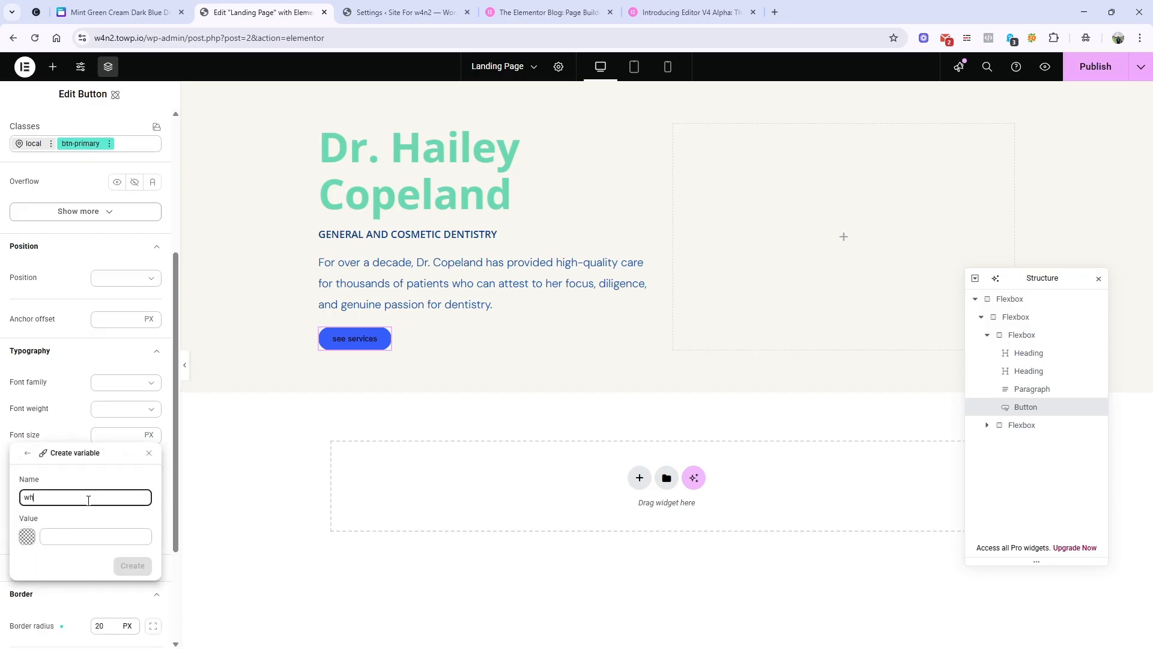
left_click(31, 539)
left_click_drag(223, 528, 120, 409)
left_click(134, 570)
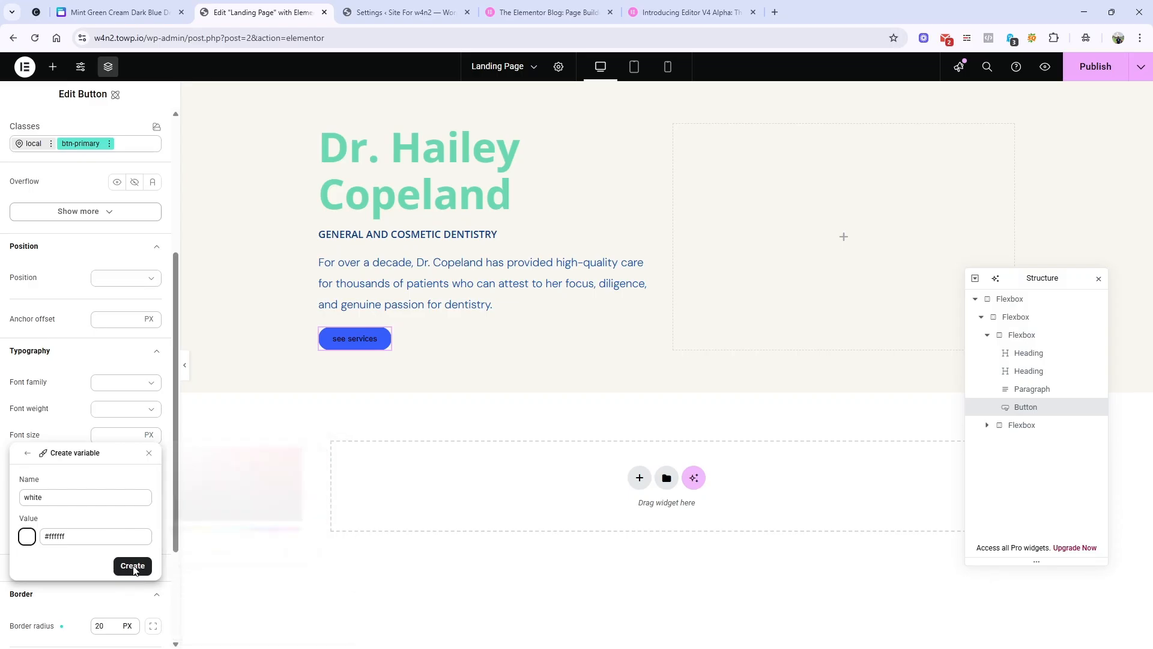
left_click(126, 565)
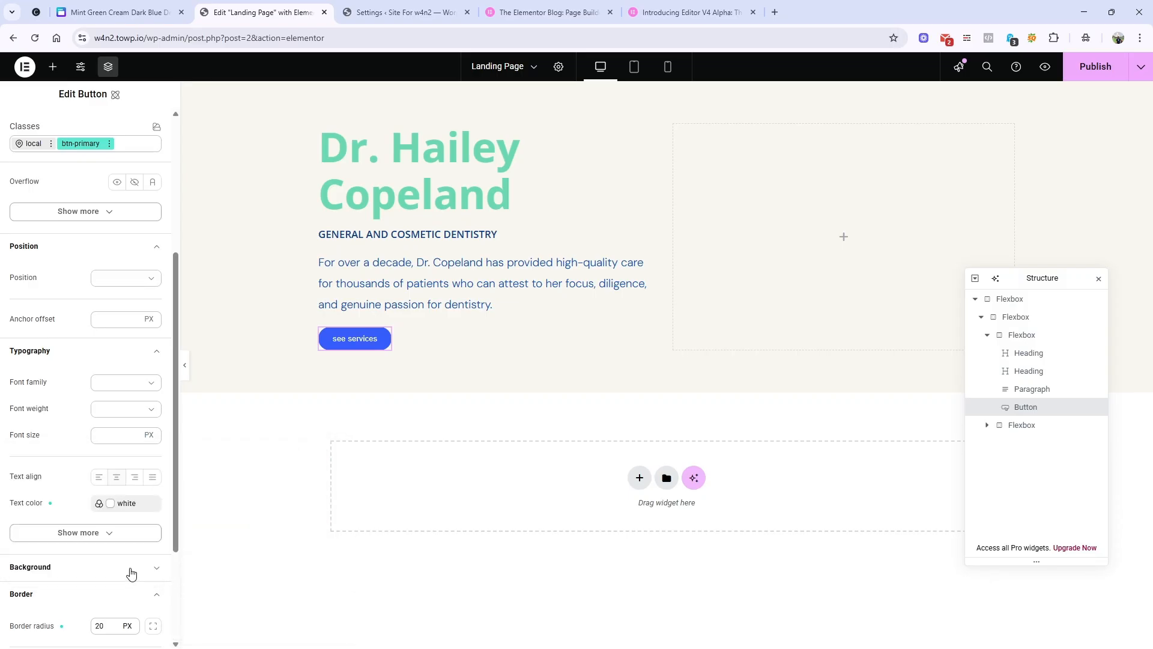
left_click(133, 572)
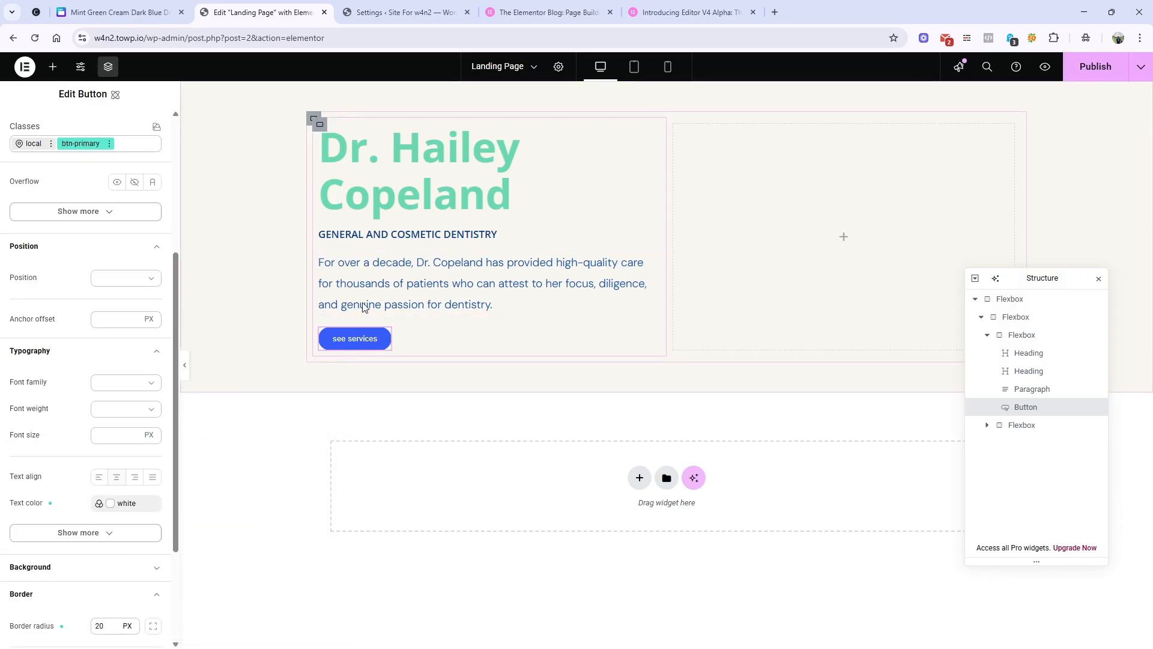
Set the btn-primary background colour to the lightgreen variable.
left_click(83, 567)
scroll(84, 569, "down", 3)
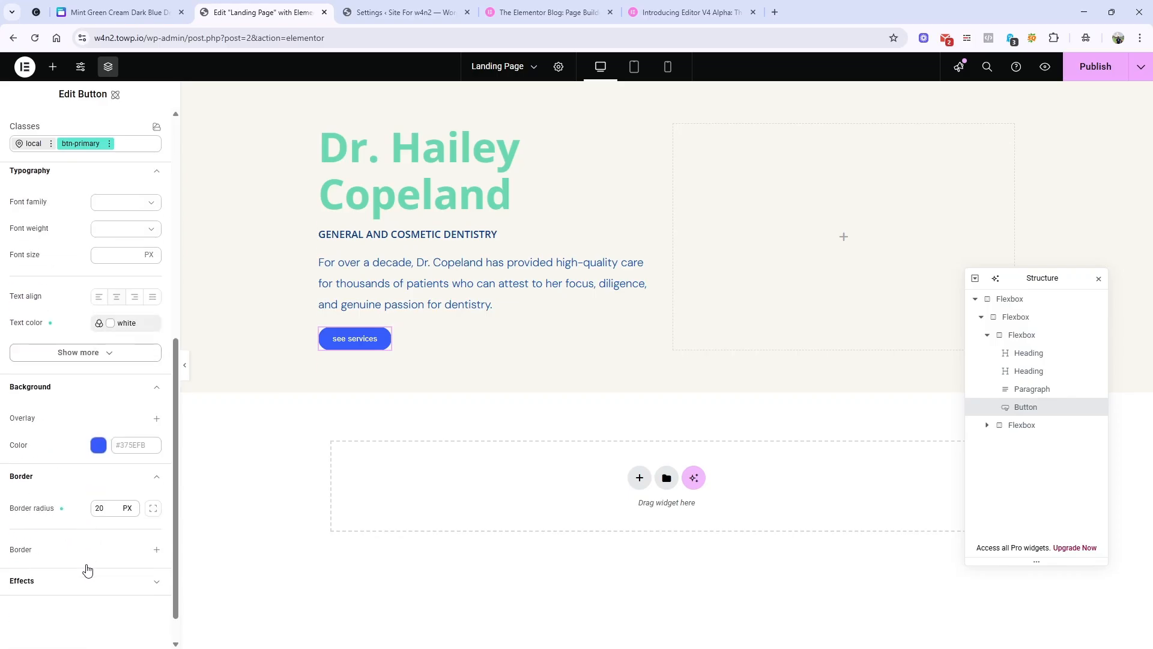
left_click(151, 433)
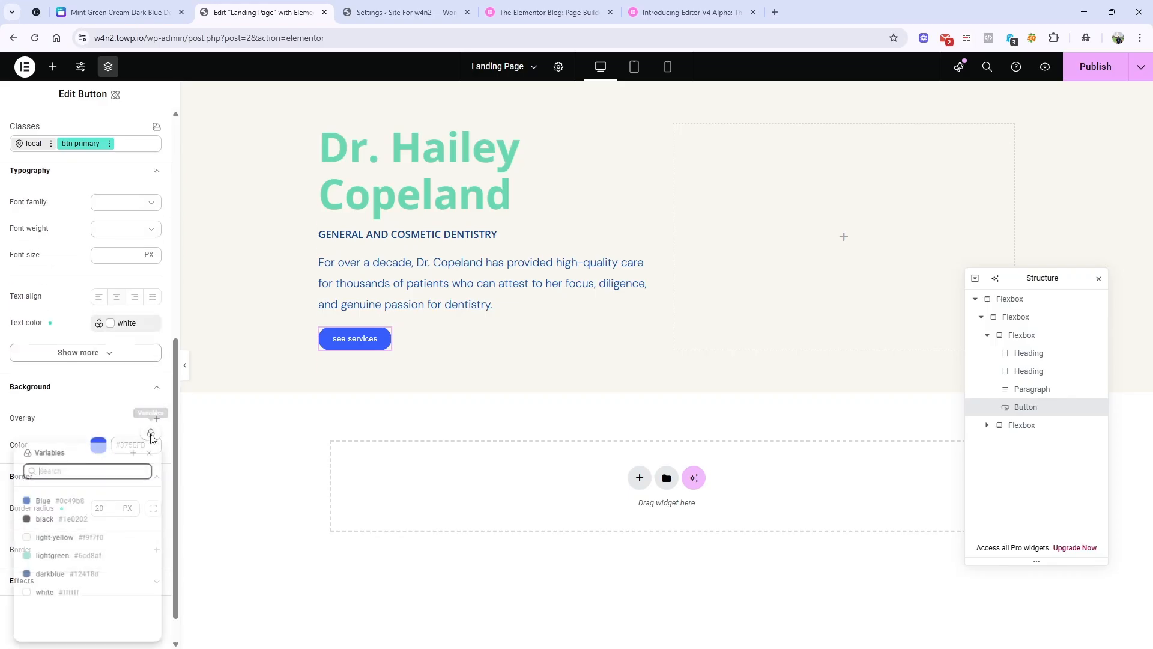
left_click(46, 562)
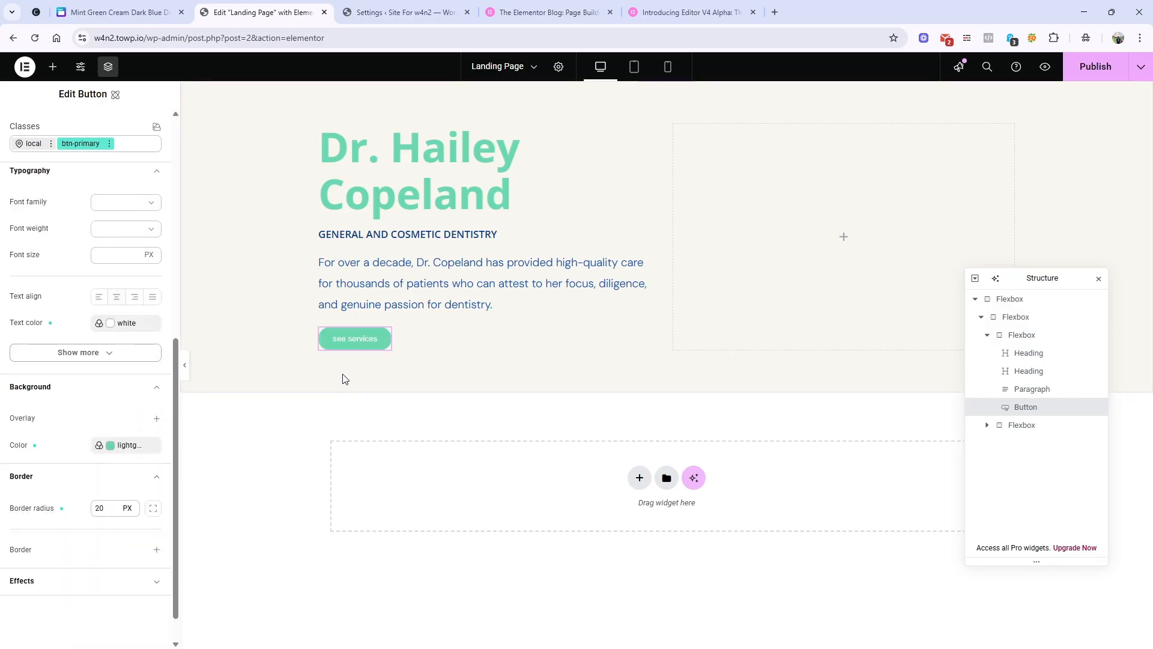
Check the SEE SERVICES button in the Canva design, and set the btn-primary font family to the Open-Sans variable.
scroll(54, 434, "up", 5)
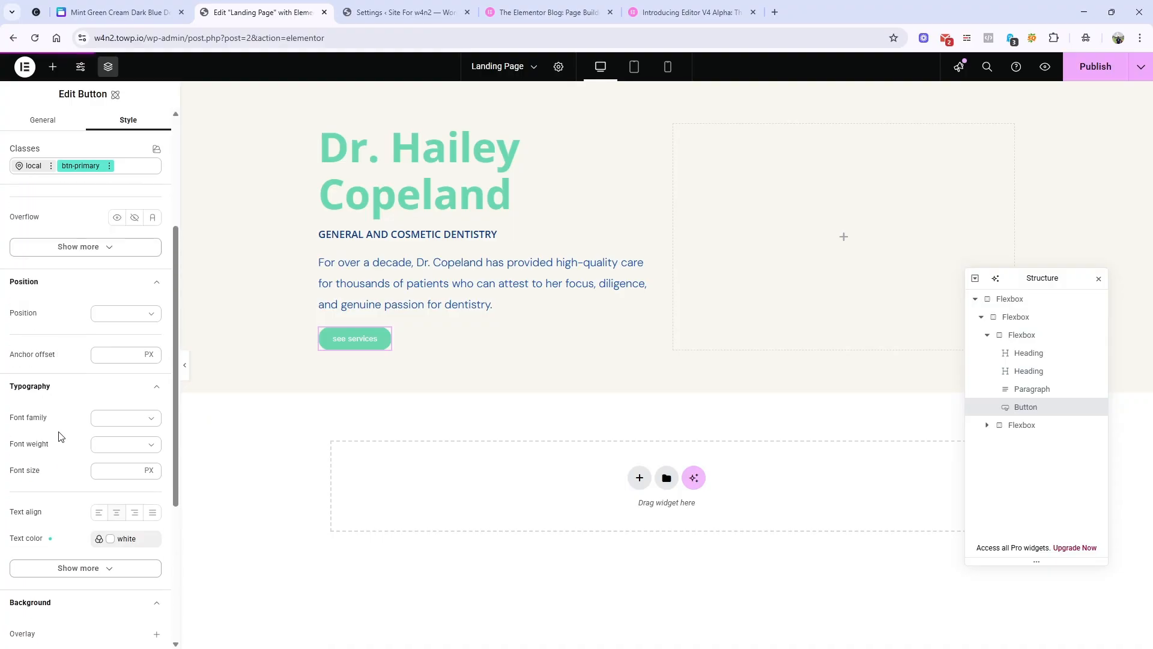
left_click(114, 12)
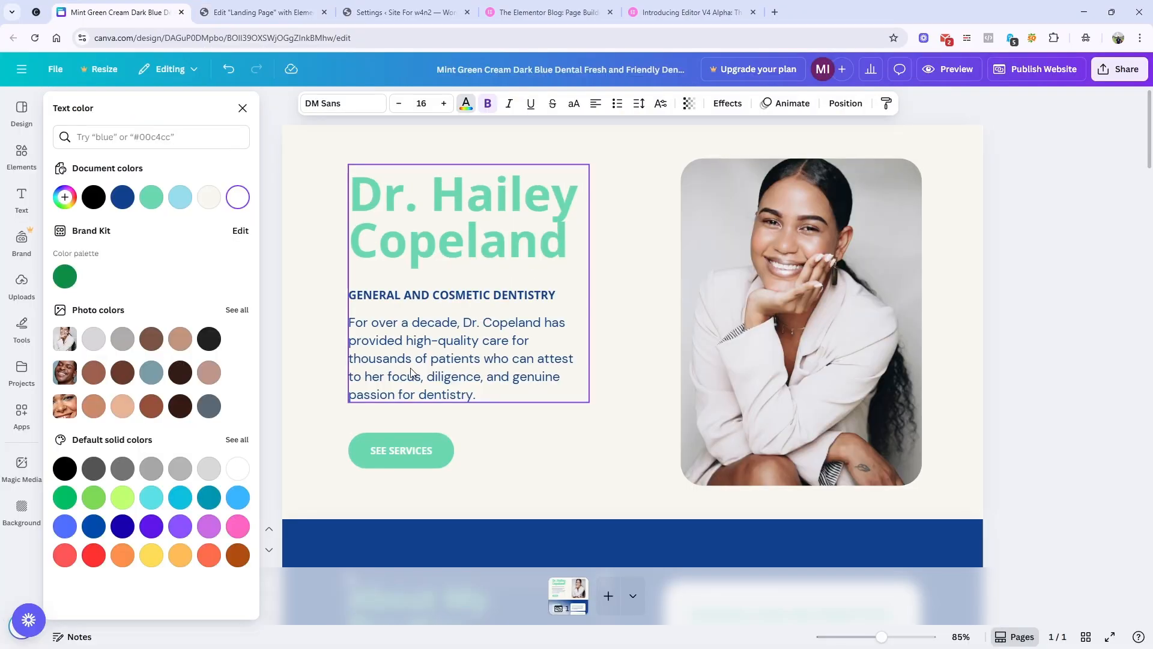
left_click(405, 456)
left_click(227, 12)
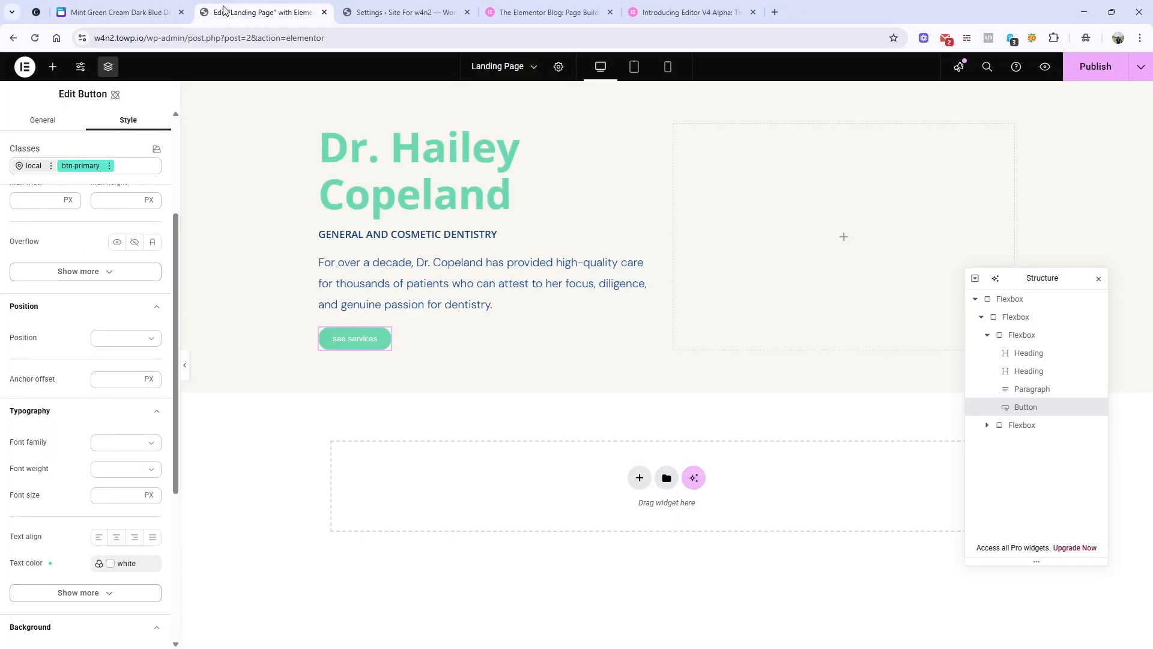
scroll(129, 372, "up", 3)
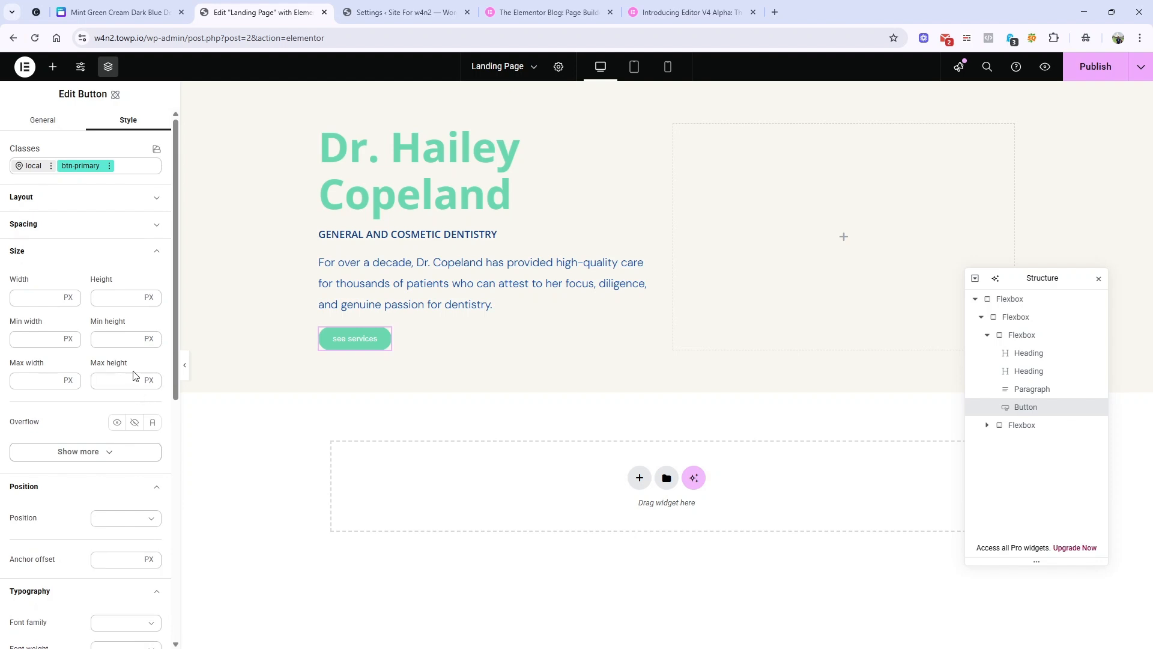
left_click(109, 200)
left_click(110, 199)
scroll(111, 300, "down", 4)
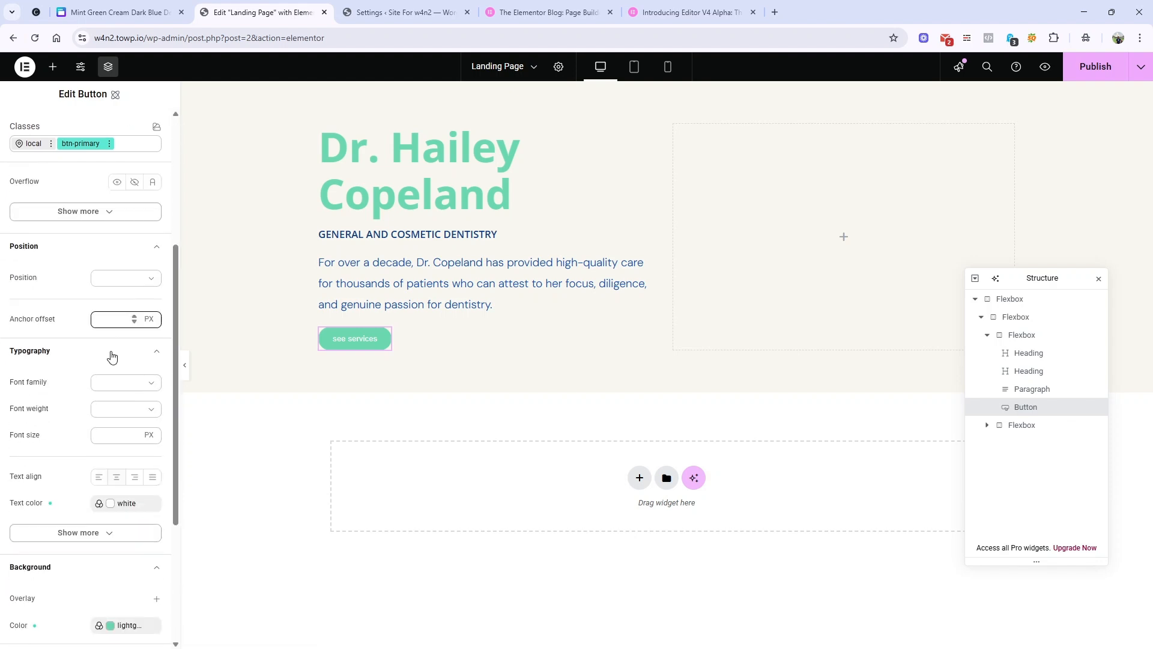
left_click(125, 384)
left_click(125, 384)
left_click(150, 369)
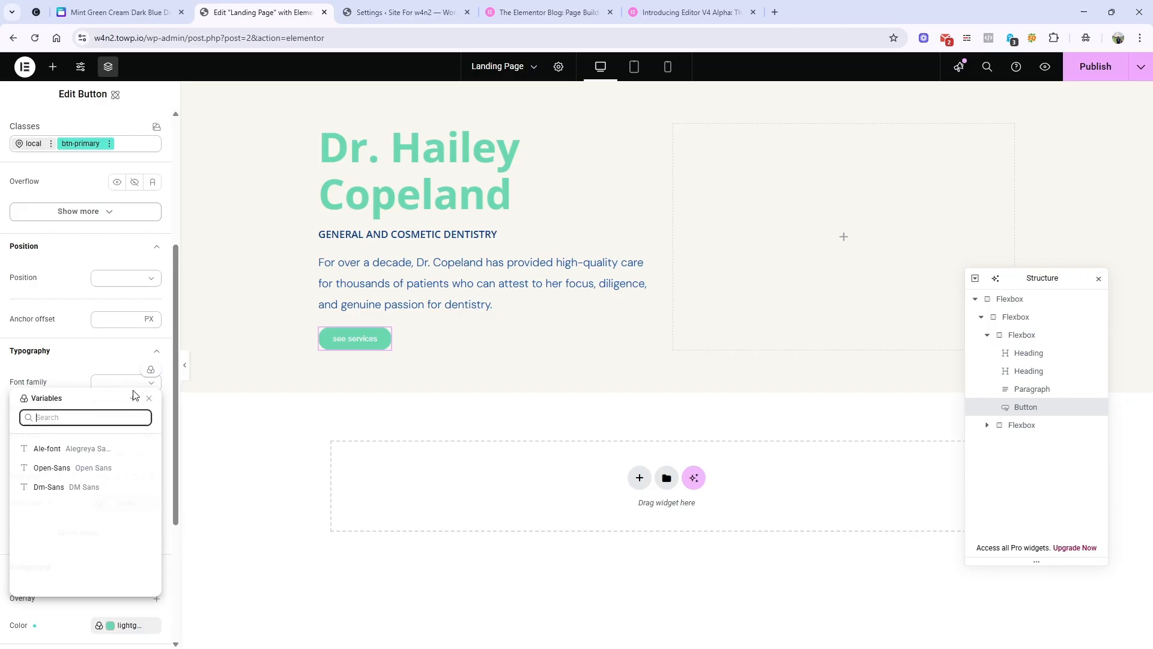
left_click(52, 468)
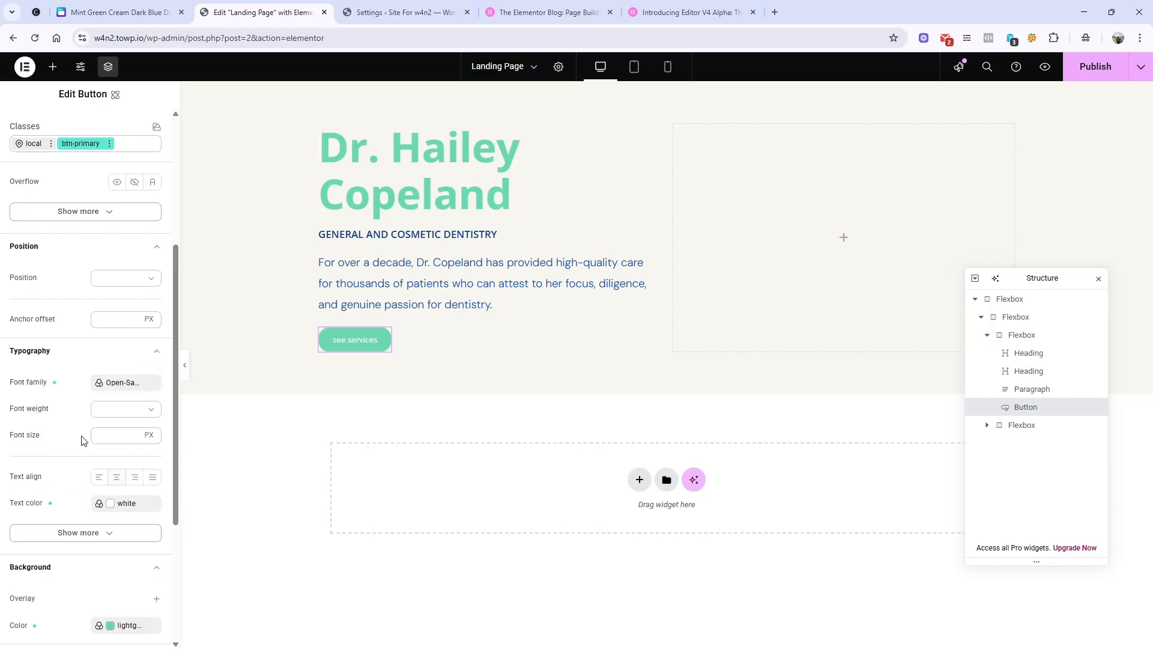
Set the btn-primary font weight to 600 - Semi bold and its font size to 20 px.
left_click(120, 410)
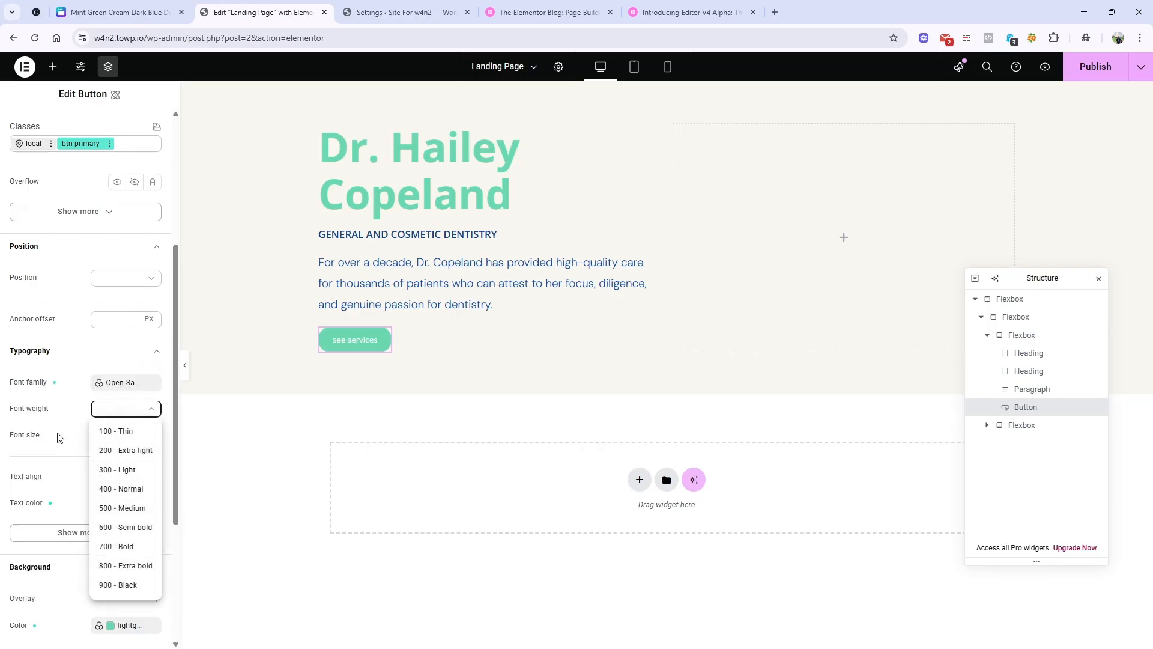
left_click(120, 528)
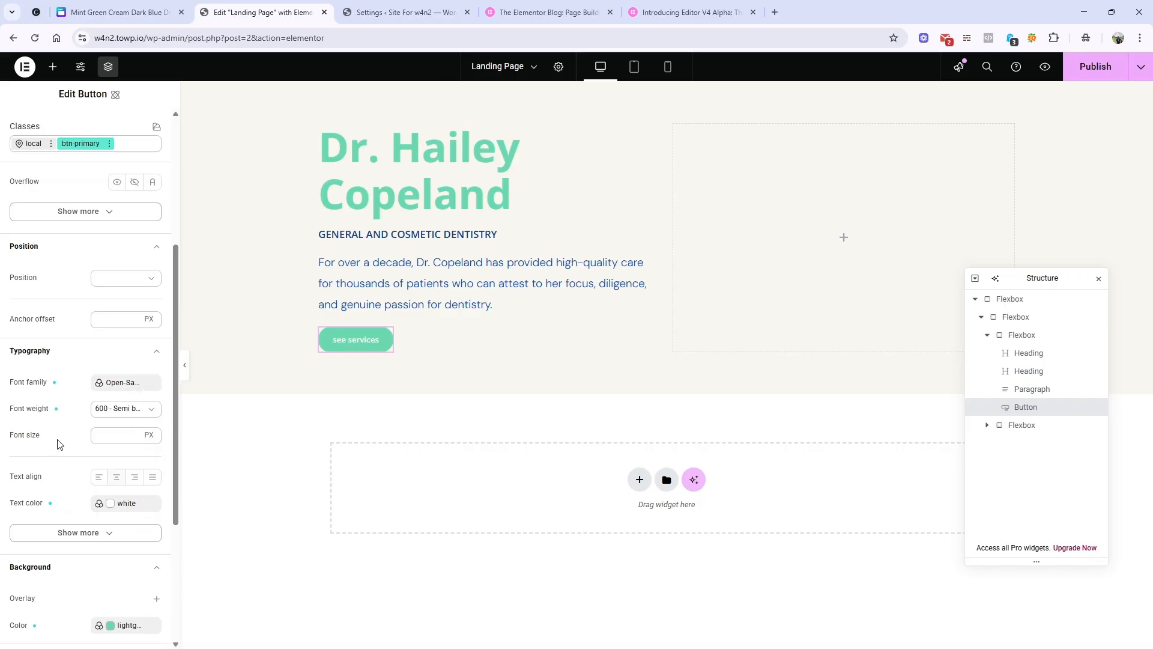
left_click(116, 433)
type("20")
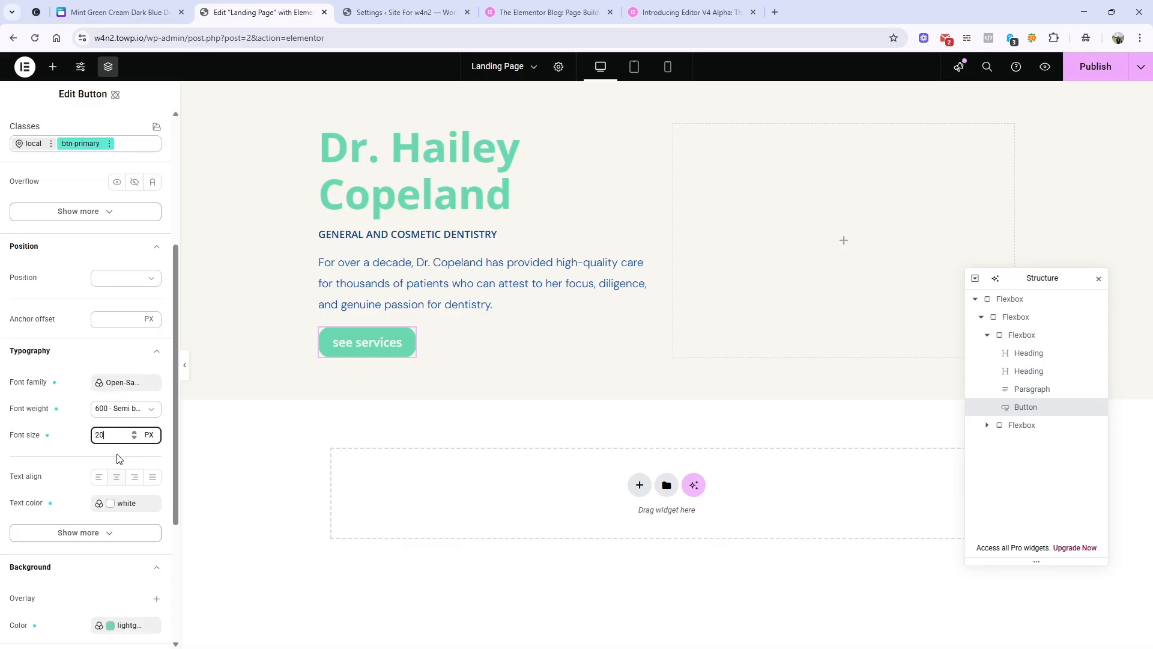
scroll(105, 522, "down", 2)
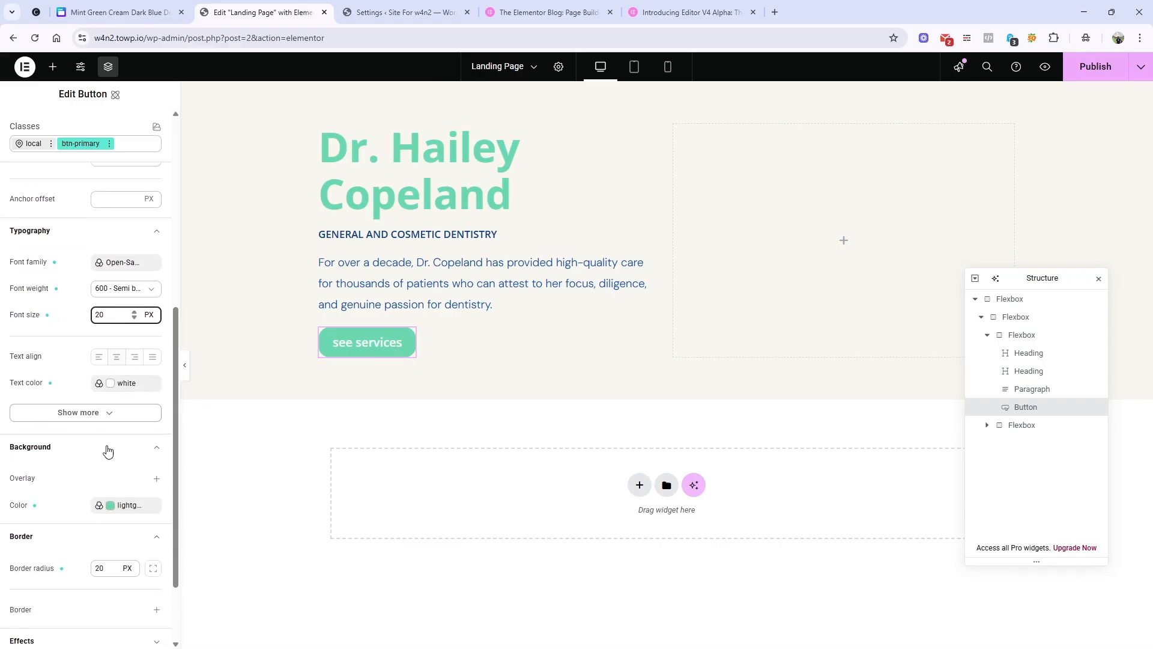
Set the btn-primary text transform to uppercase, and preview the button without the editing panels.
left_click(114, 413)
scroll(111, 485, "down", 3)
left_click(134, 411)
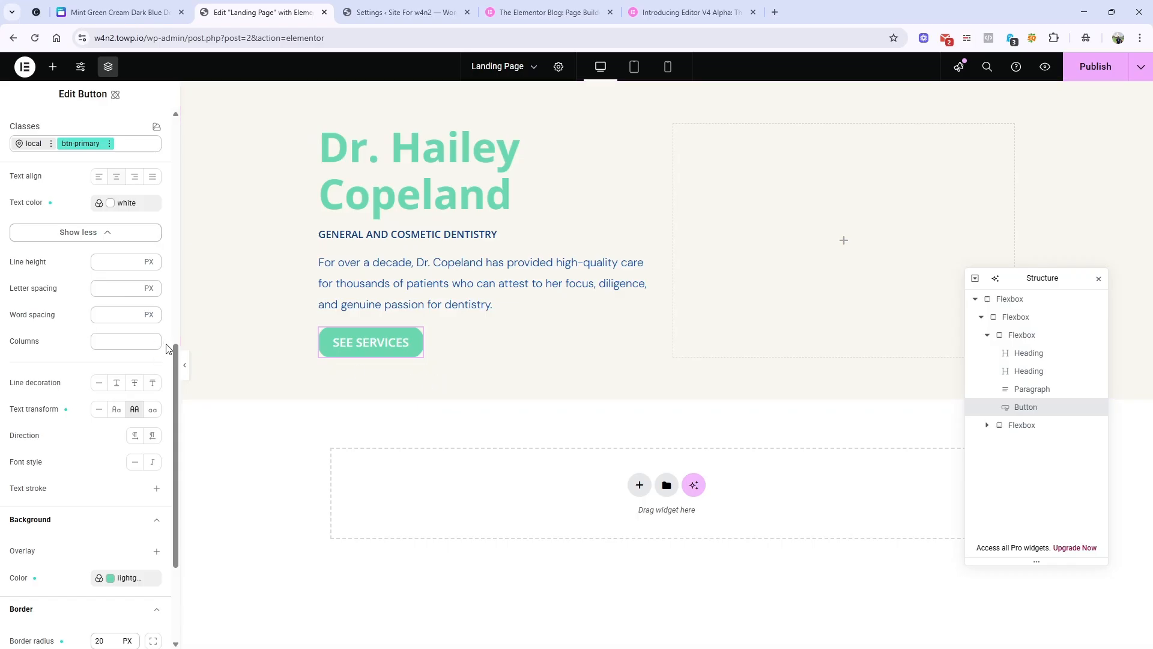
left_click(185, 365)
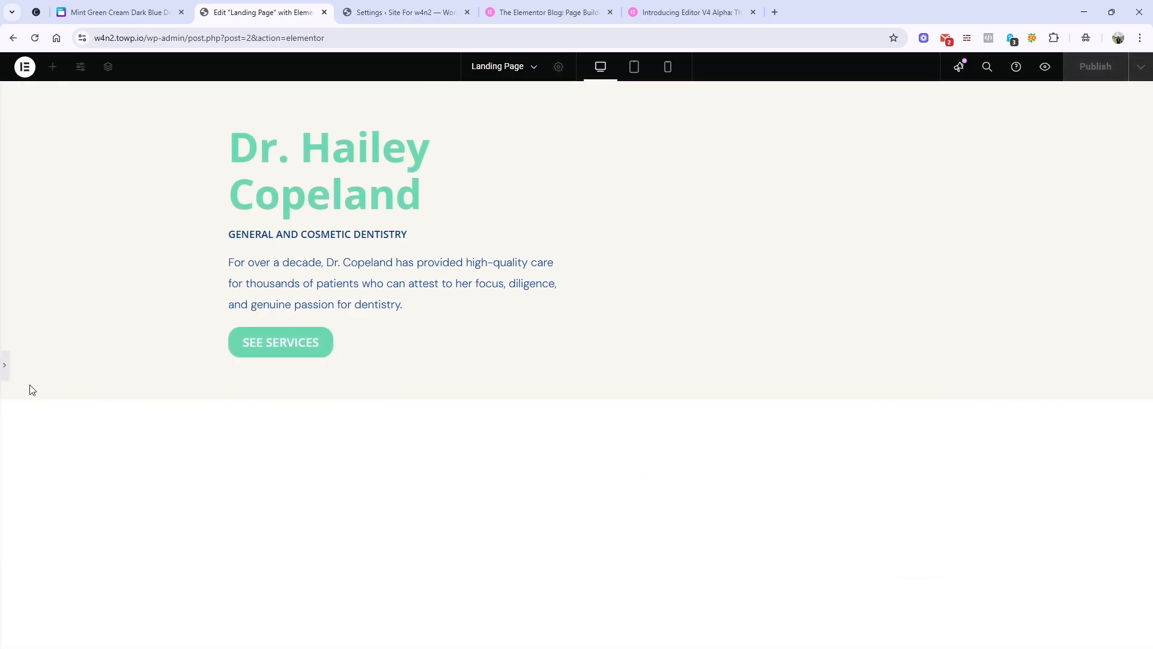
left_click(3, 368)
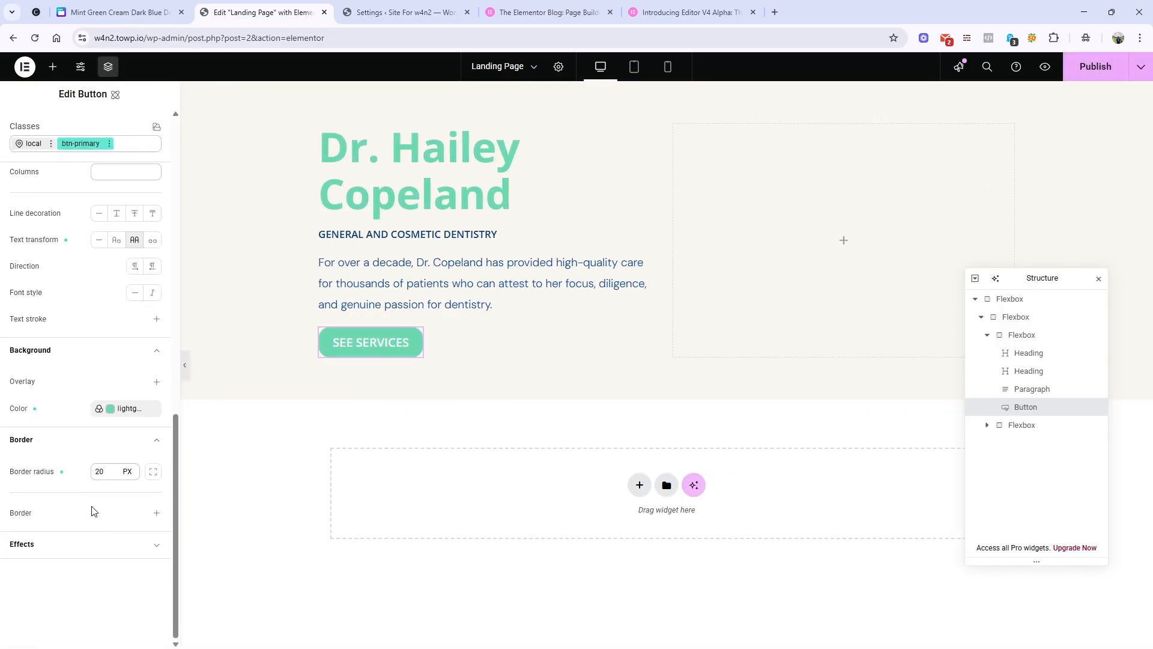
Set the btn-primary border radius to 50 px, and compare the previewed button with the Canva design.
double_click(100, 471)
type("50")
left_click(184, 368)
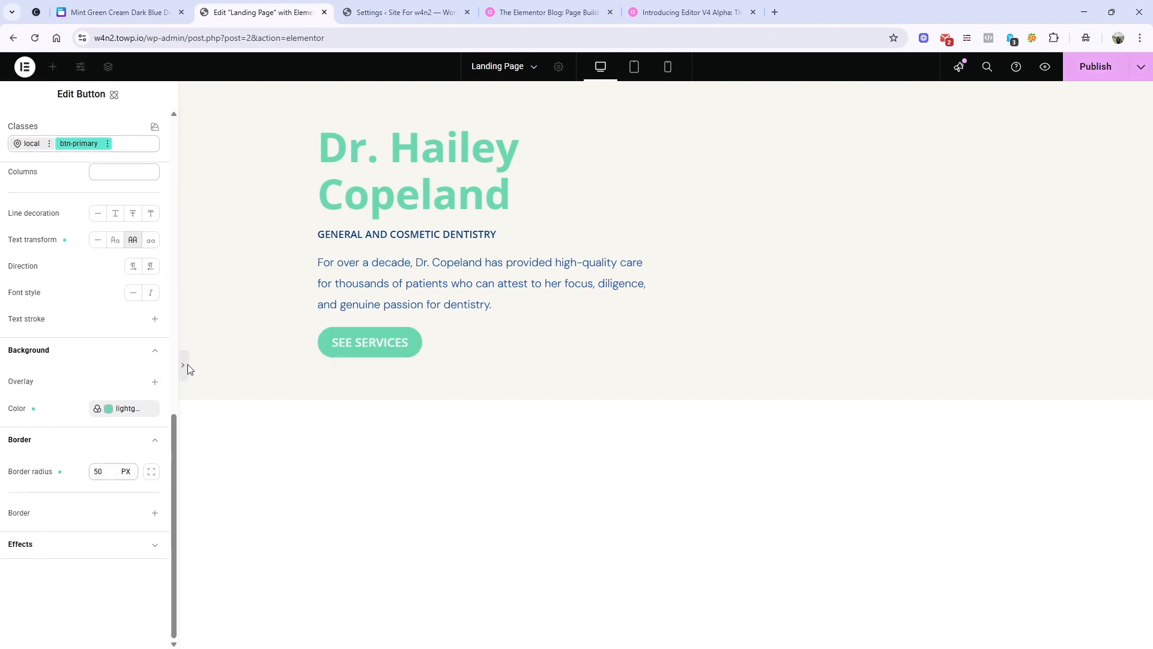
left_click(4, 368)
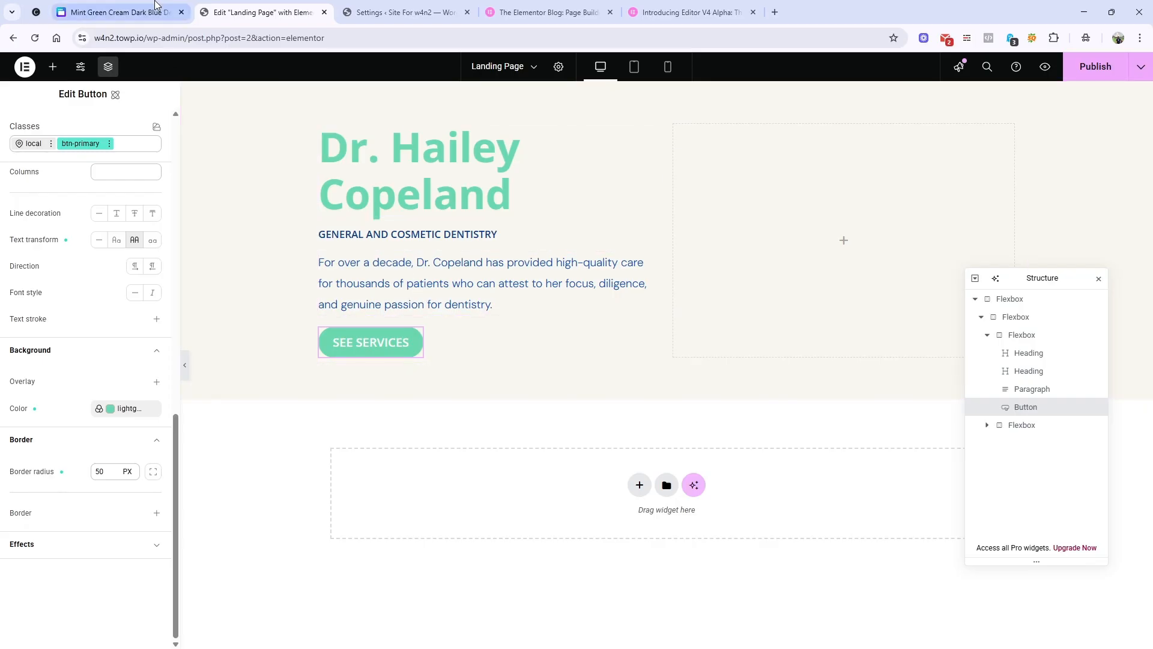
left_click(137, 9)
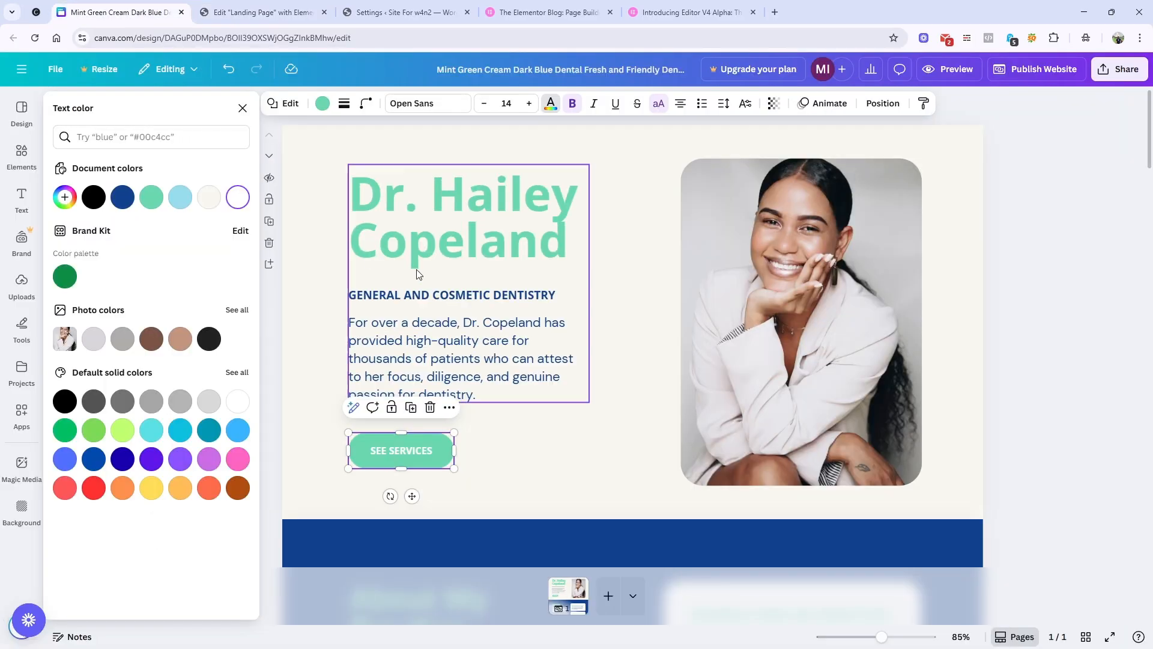
left_click(295, 7)
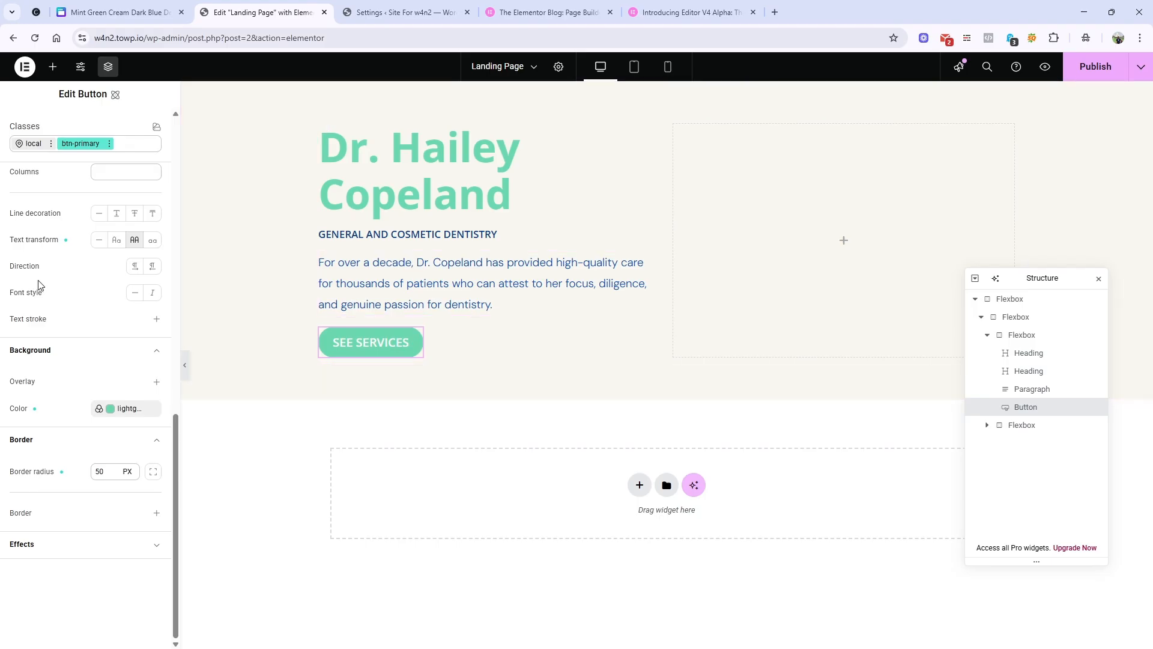
Add an Image element to the empty second column, using the media library portrait of the woman in the white blazer.
left_click(53, 66)
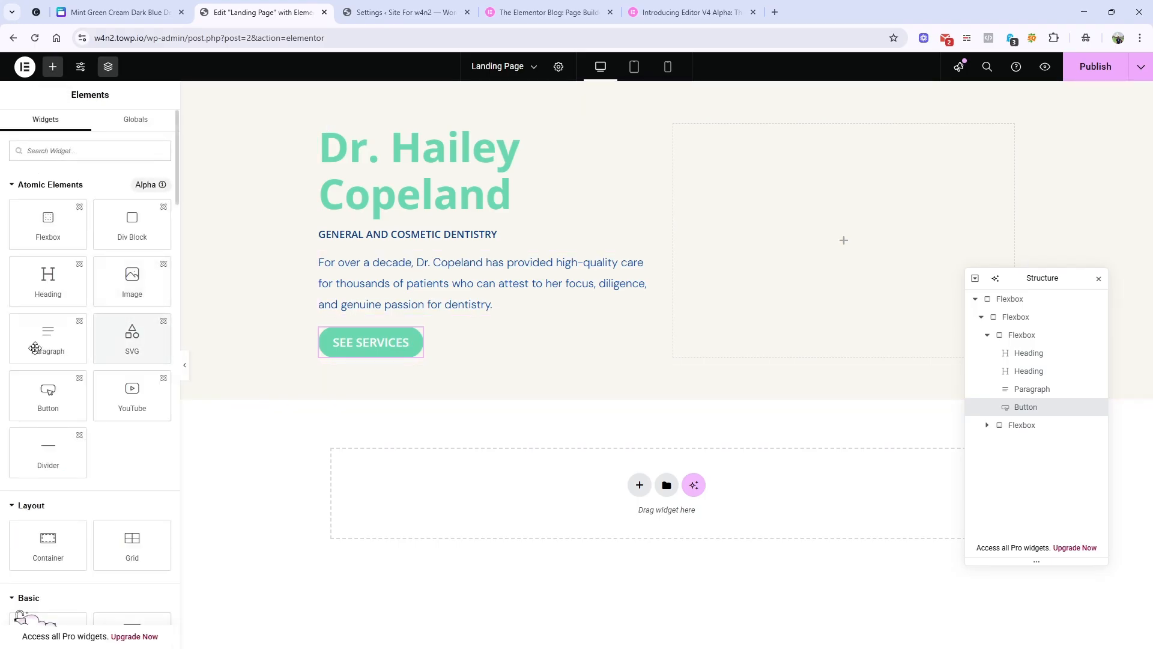
left_click_drag(144, 295, 779, 239)
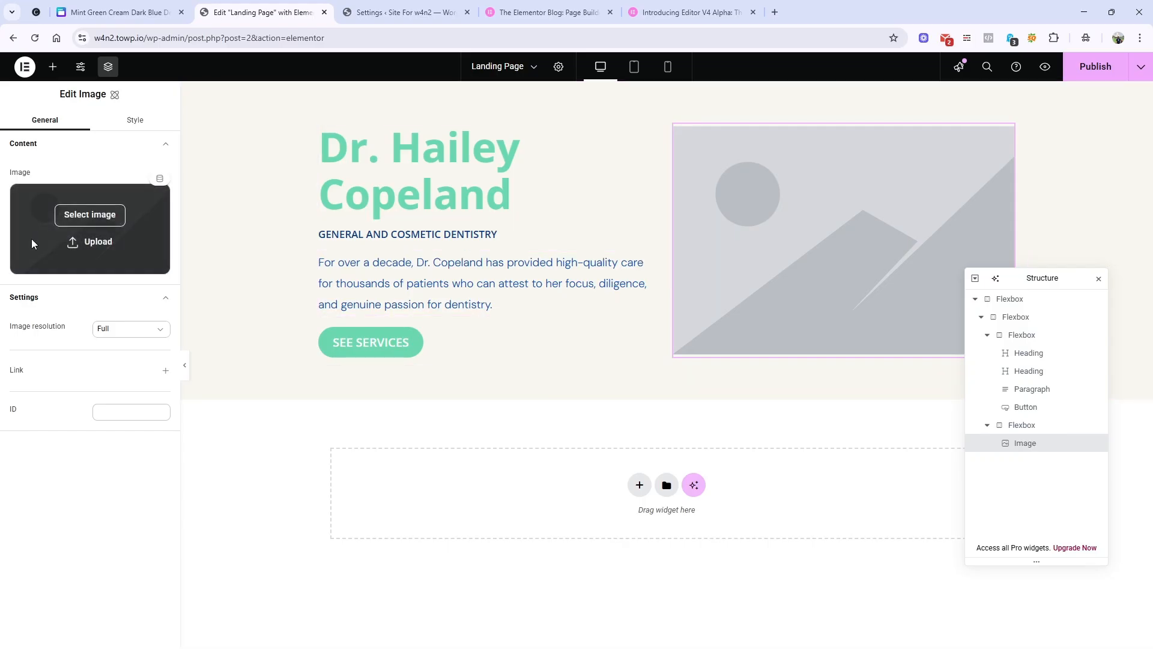
left_click(90, 216)
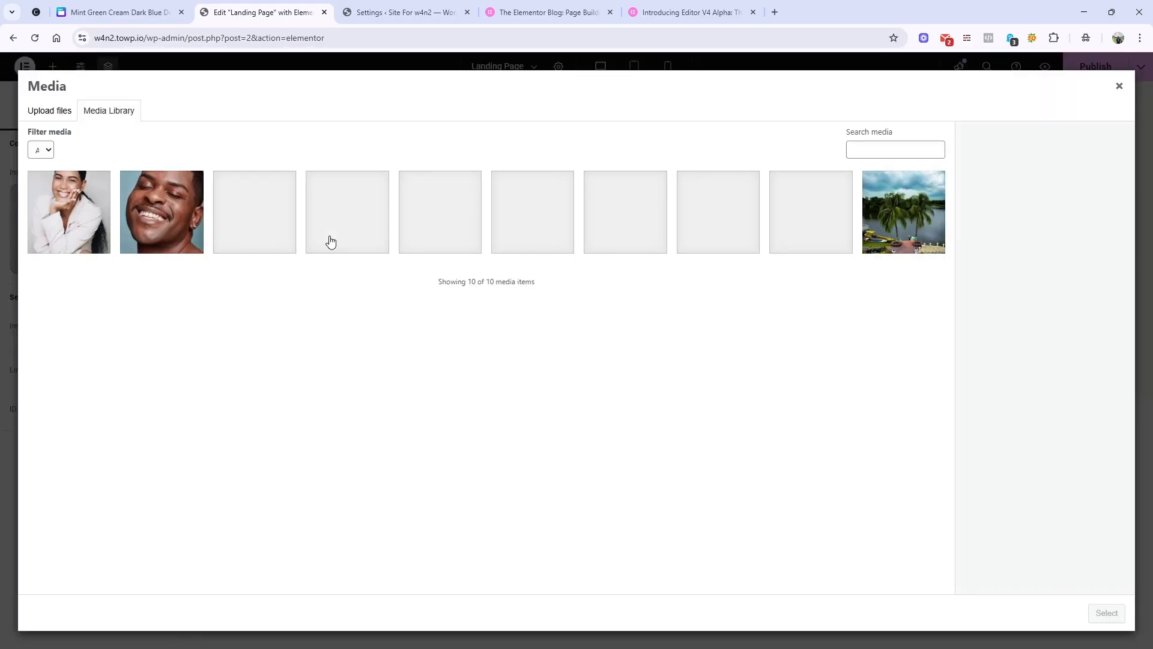
left_click(106, 222)
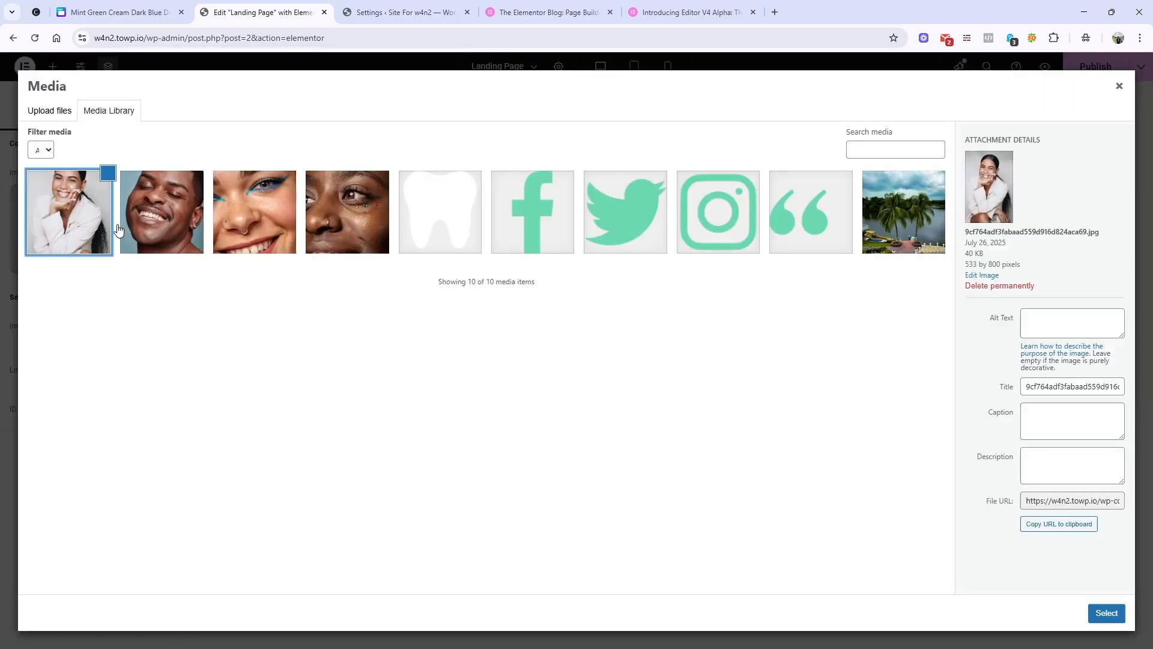
left_click(1107, 612)
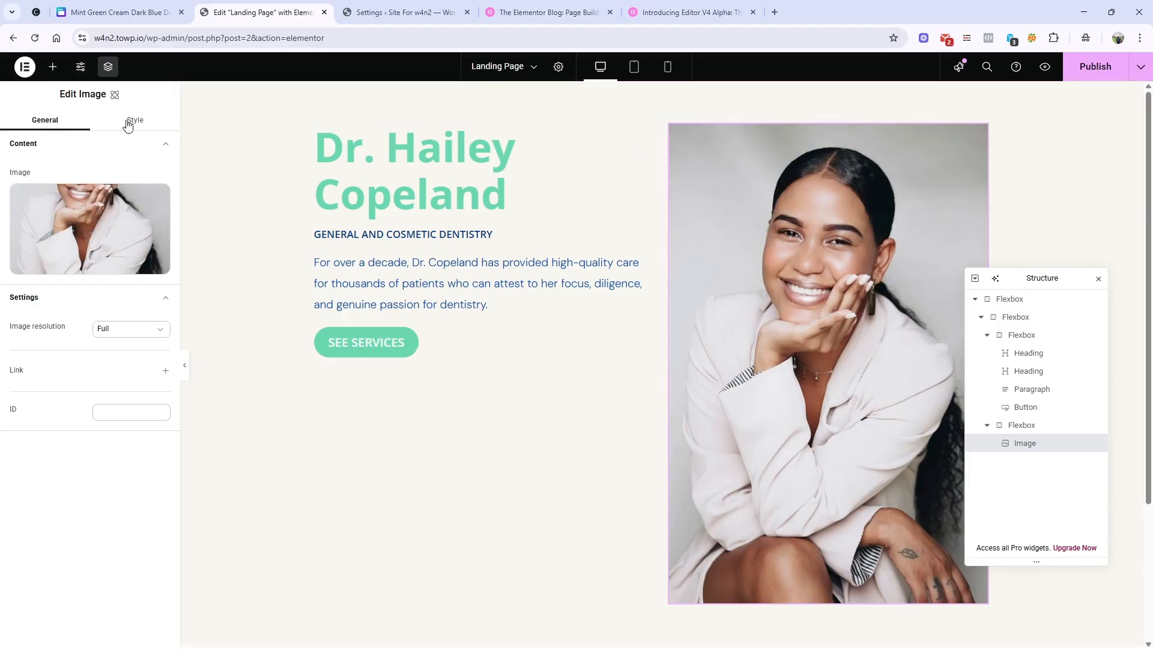
Check the rounded photos in the Canva design, and create a reusable class starting with "image-rou" on the hero image.
left_click(116, 6)
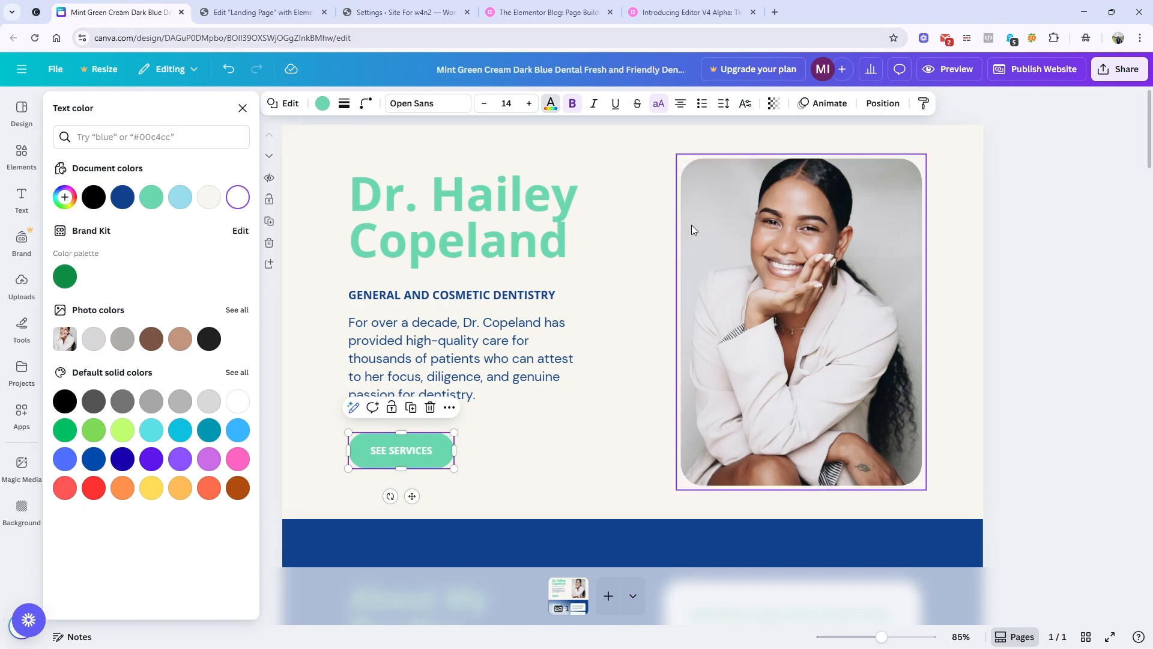
scroll(691, 224, "down", 15)
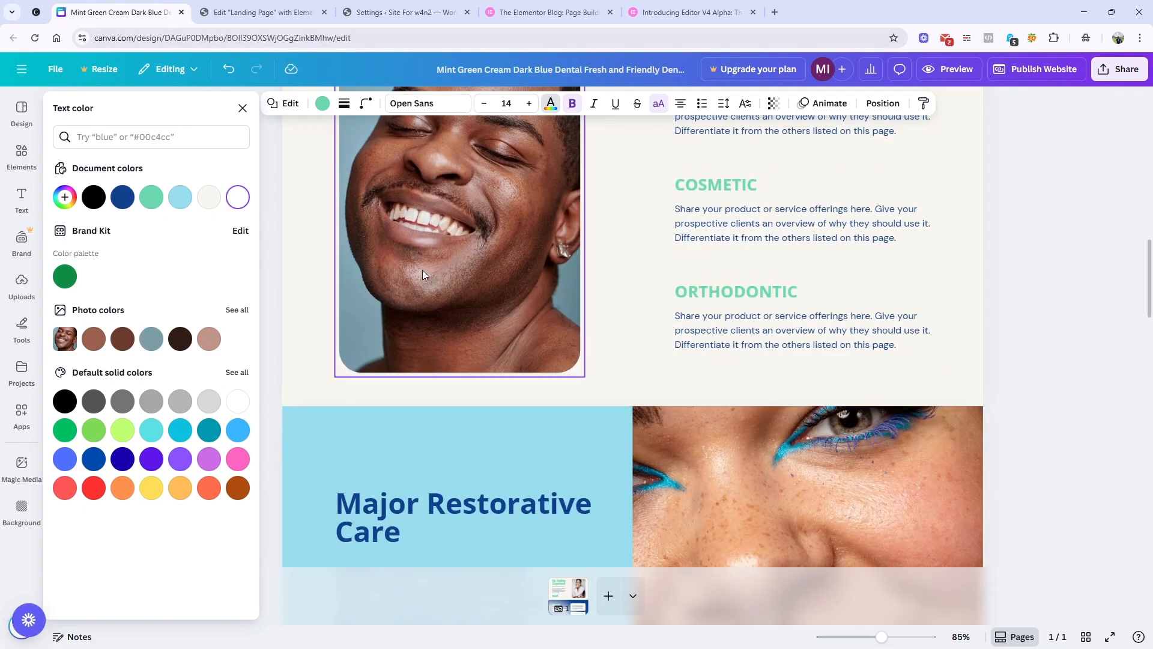
scroll(423, 269, "up", 5)
scroll(482, 357, "down", 3)
left_click(302, 16)
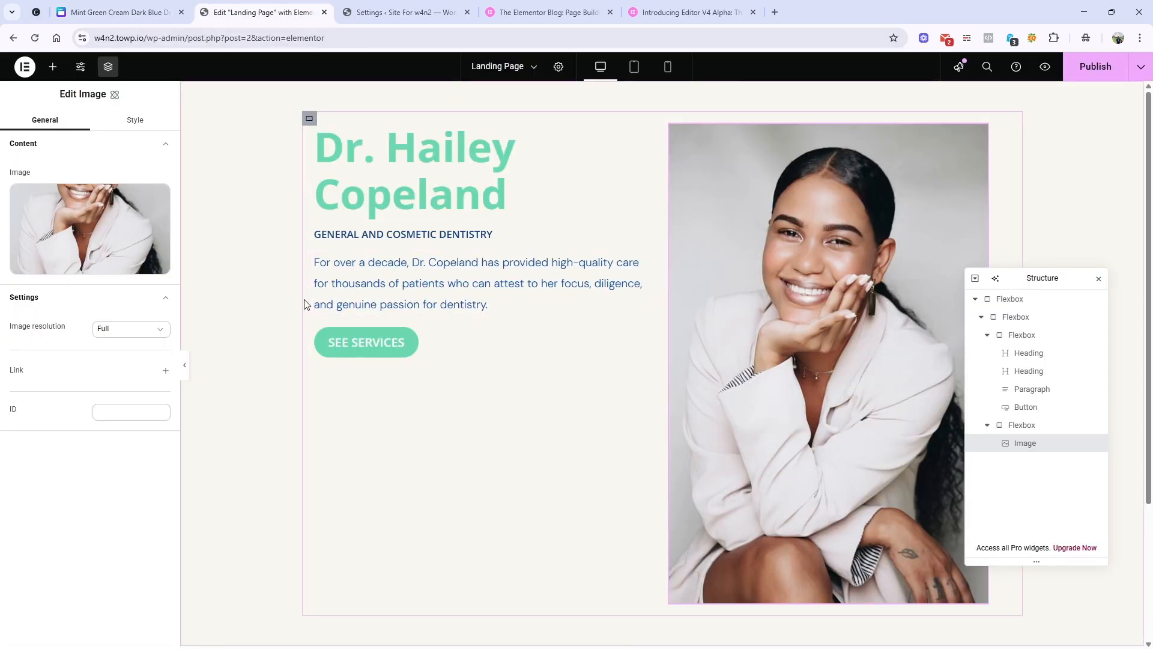
left_click(154, 123)
left_click(95, 167)
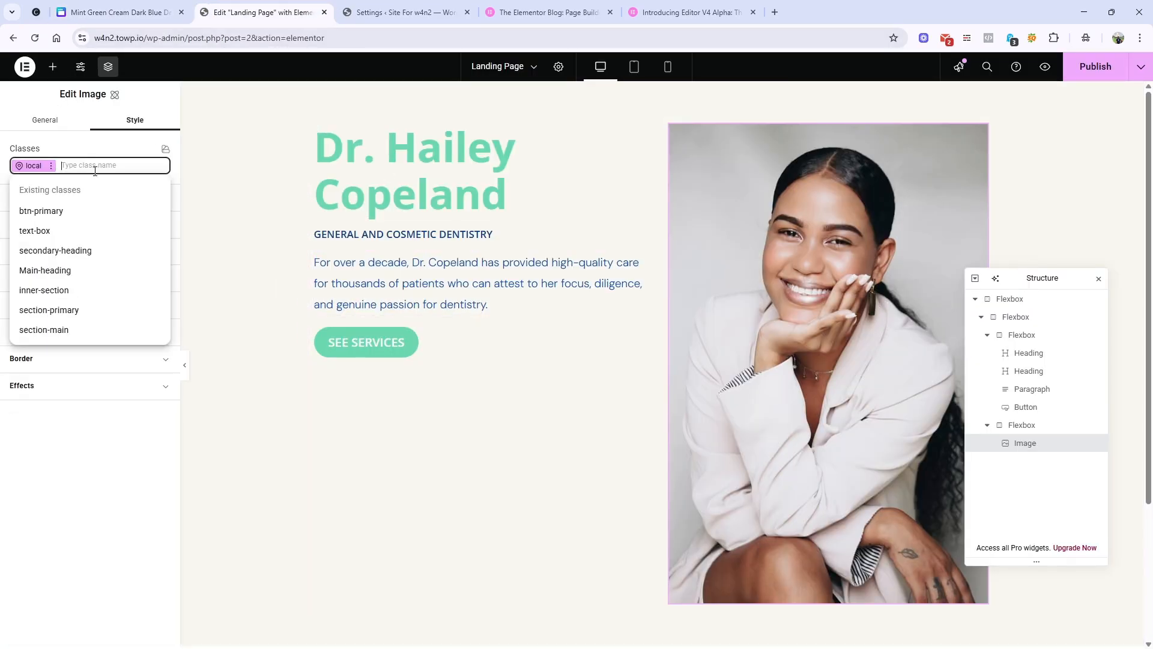
type("im")
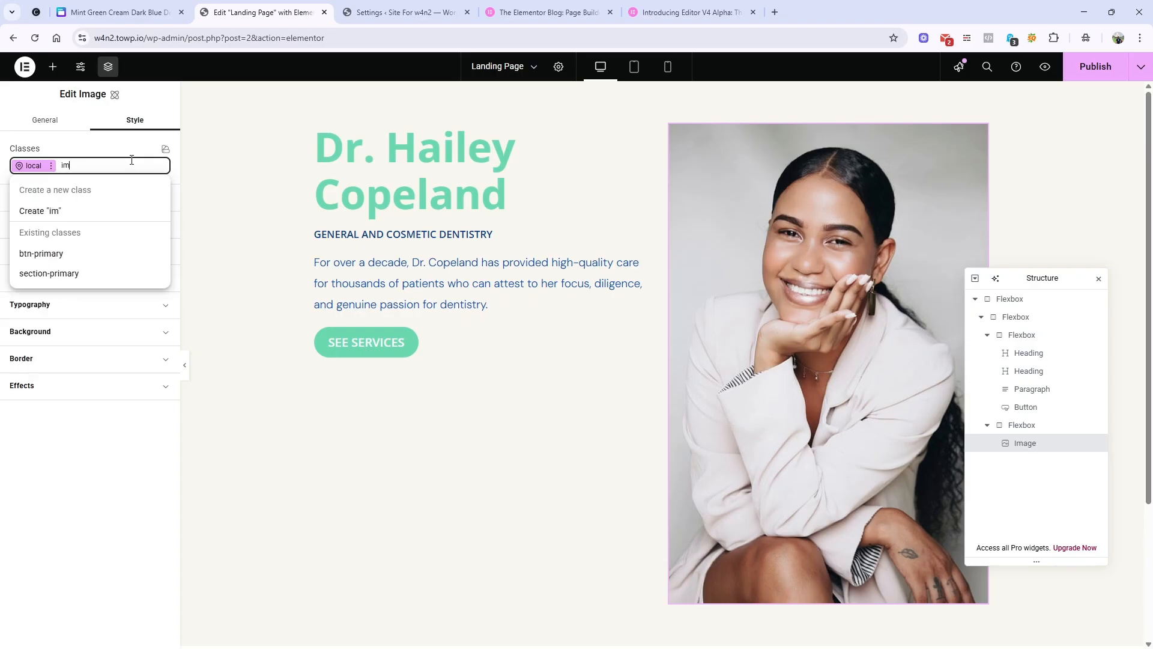
type("age-")
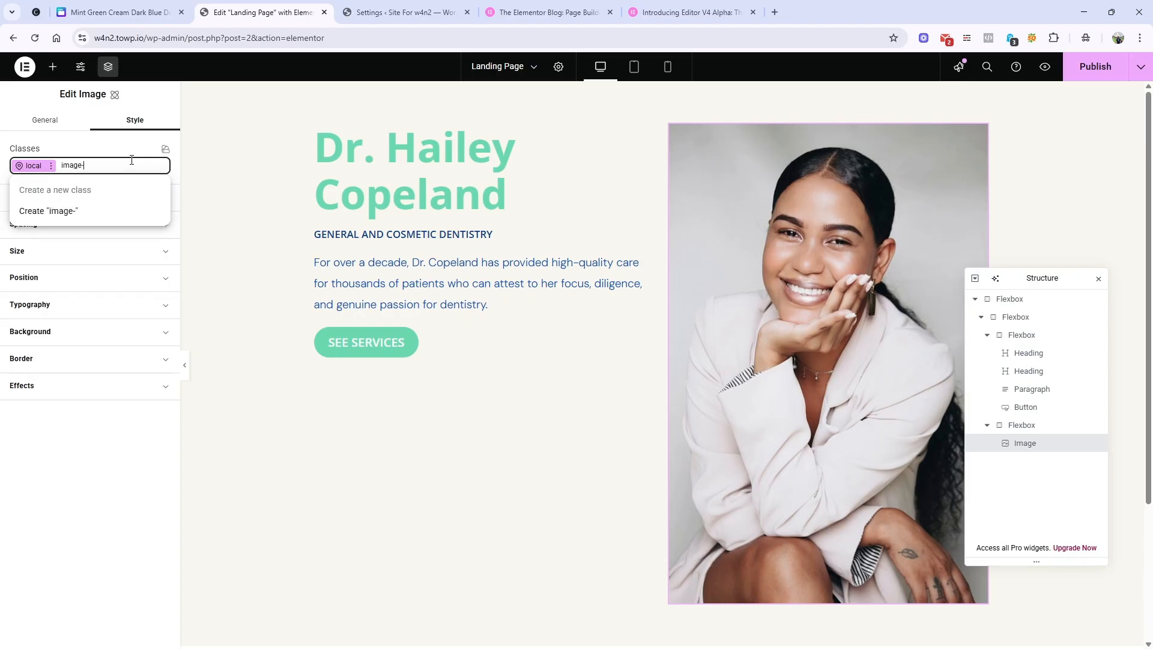
type("rou…")
left_click(113, 212)
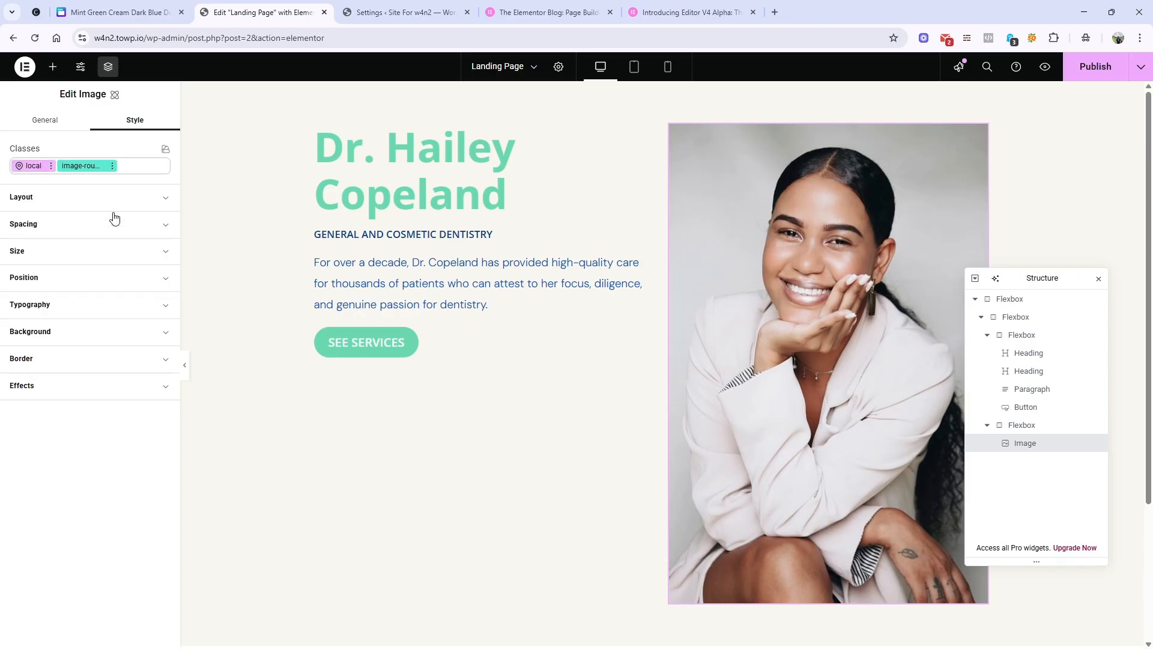
Set the image class's border radius to 50 px, and check the hero photo's corners.
left_click(103, 360)
left_click(117, 390)
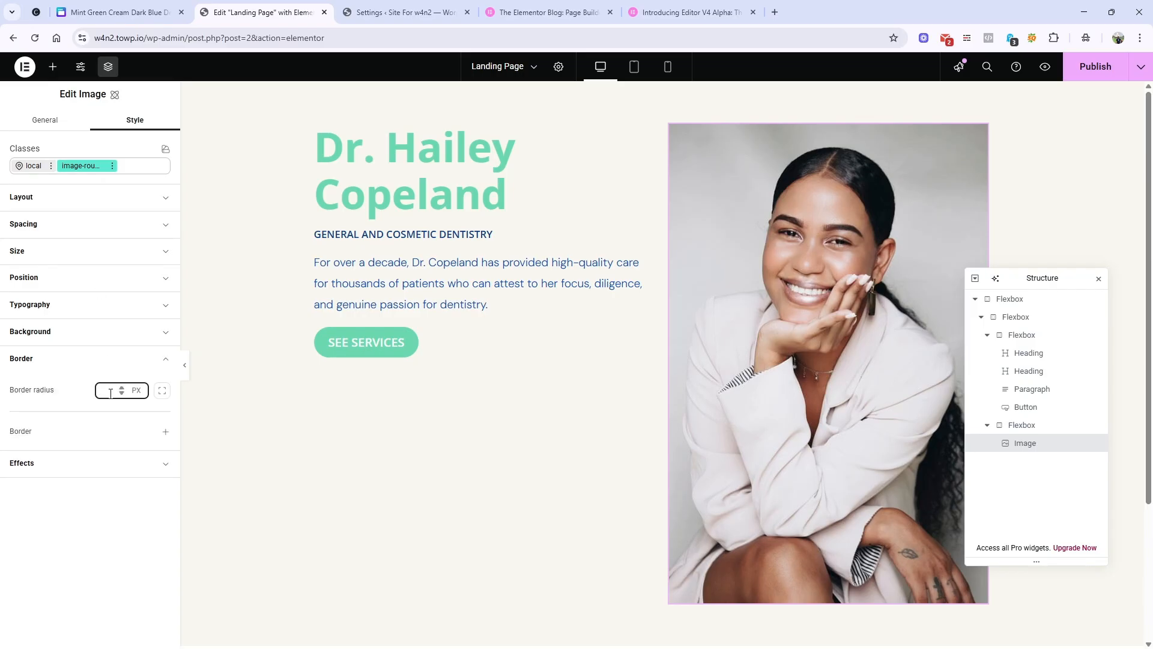
type("50")
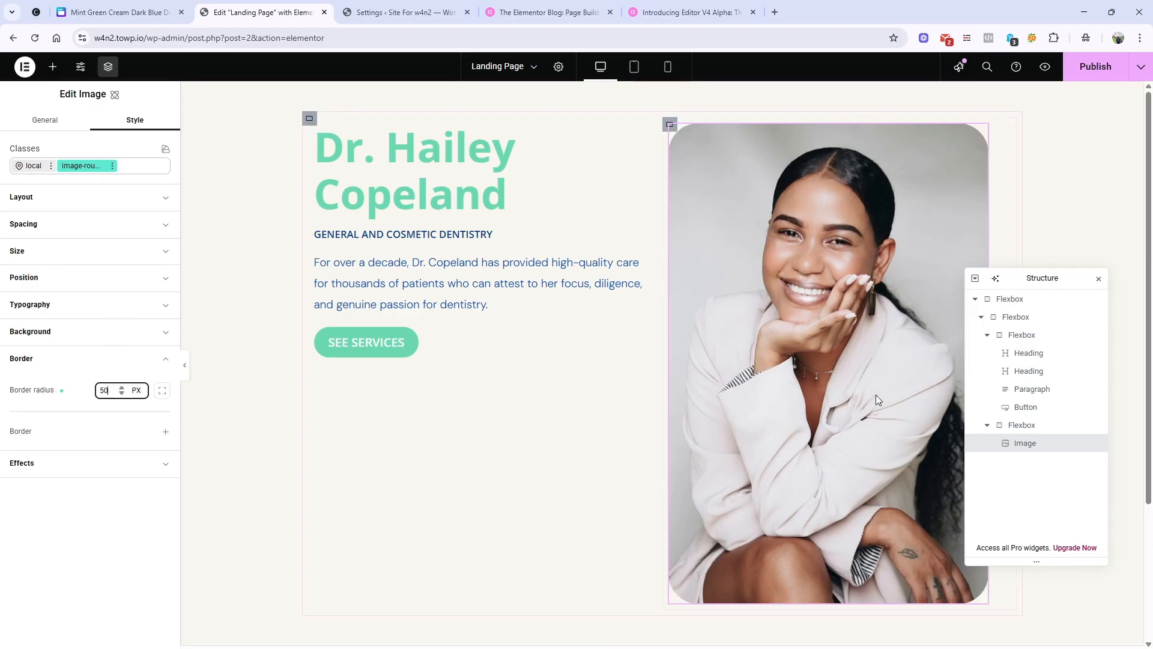
scroll(878, 404, "down", 2)
scroll(875, 399, "up", 2)
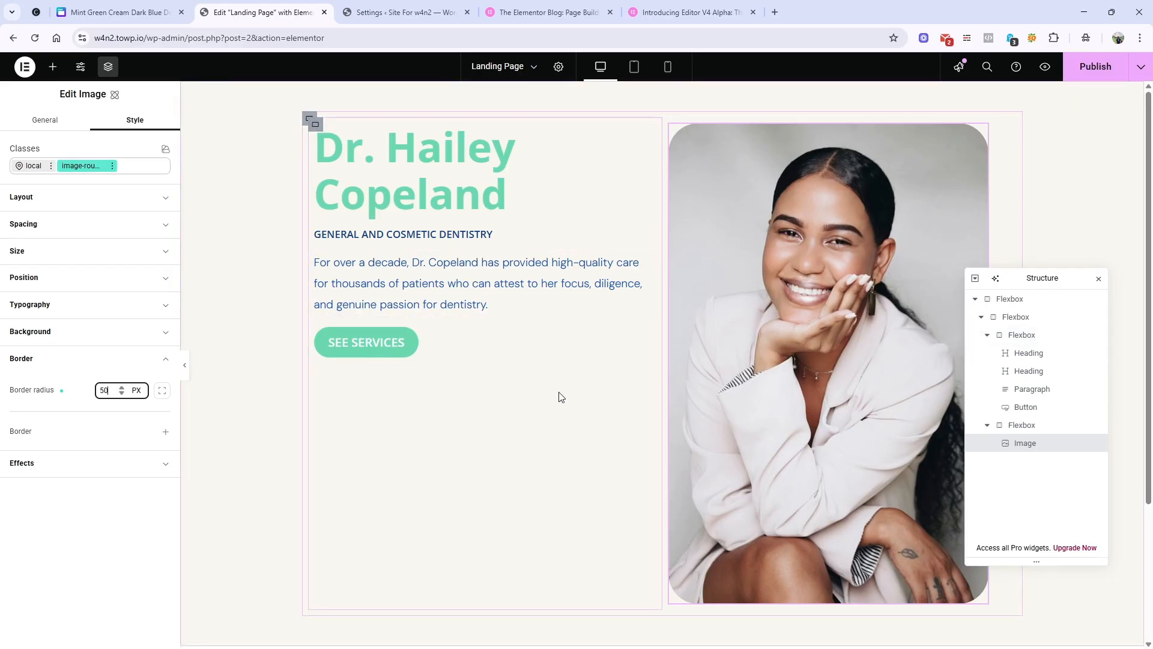
Set the inner-section class of the flexbox holding both columns to align its items at the center.
left_click(1024, 318)
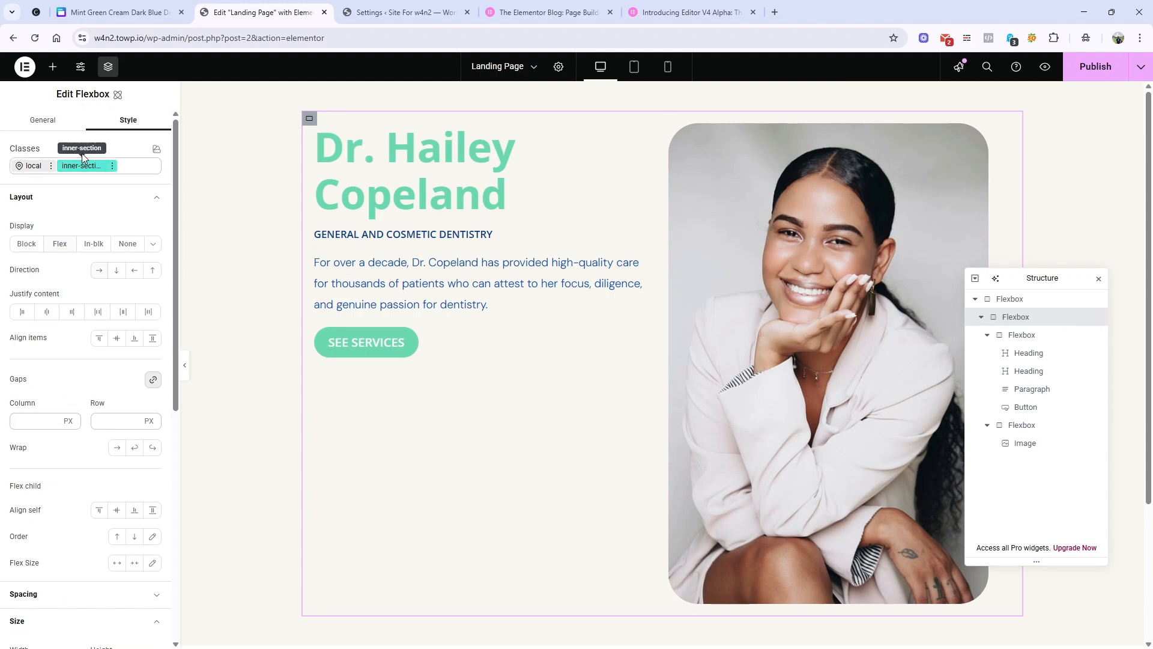
left_click(116, 338)
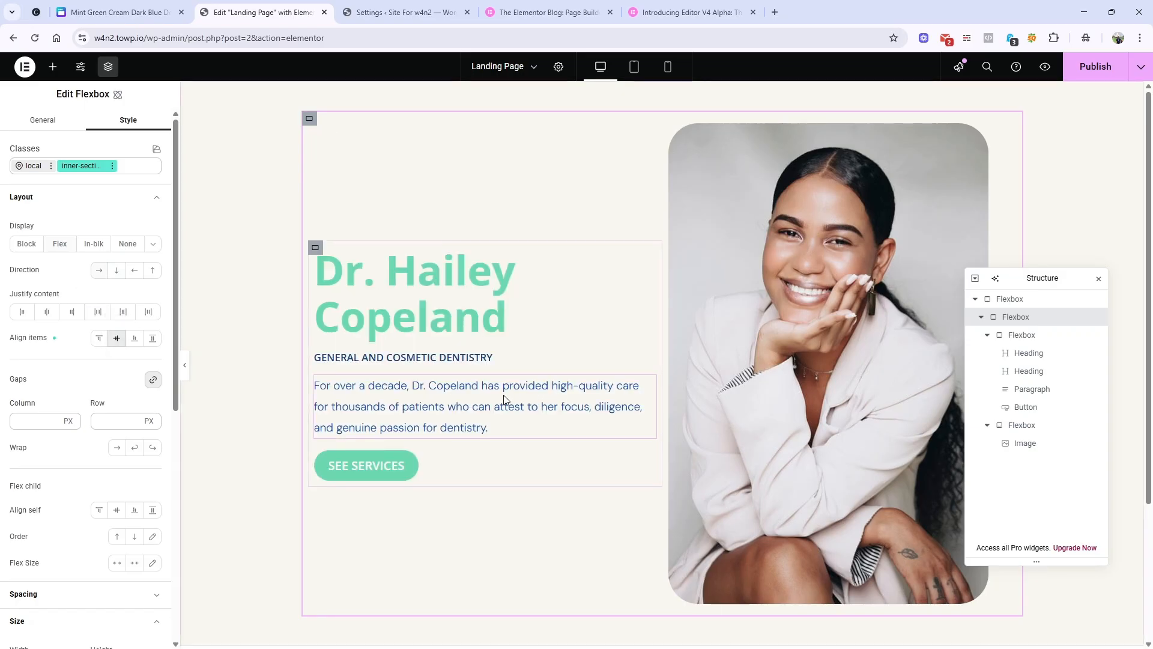
scroll(504, 397, "down", 3)
scroll(503, 396, "up", 3)
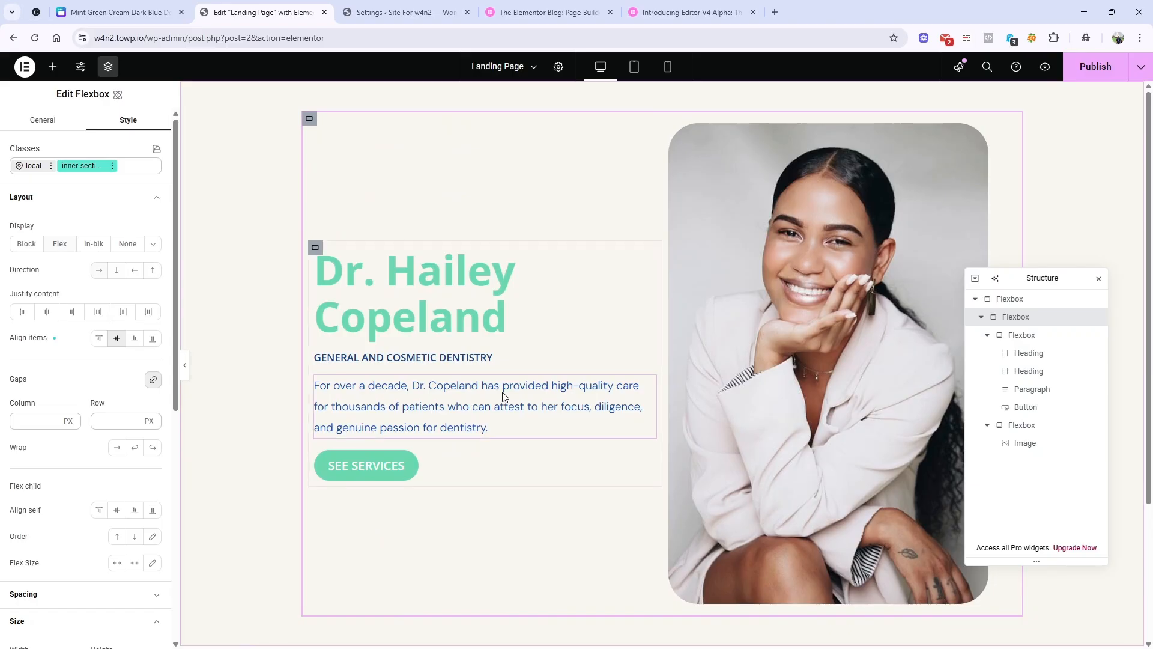
scroll(501, 397, "down", 1)
Compare the size of the hero photo with the other photos in the Canva design, and return to the Elementor page.
left_click(120, 12)
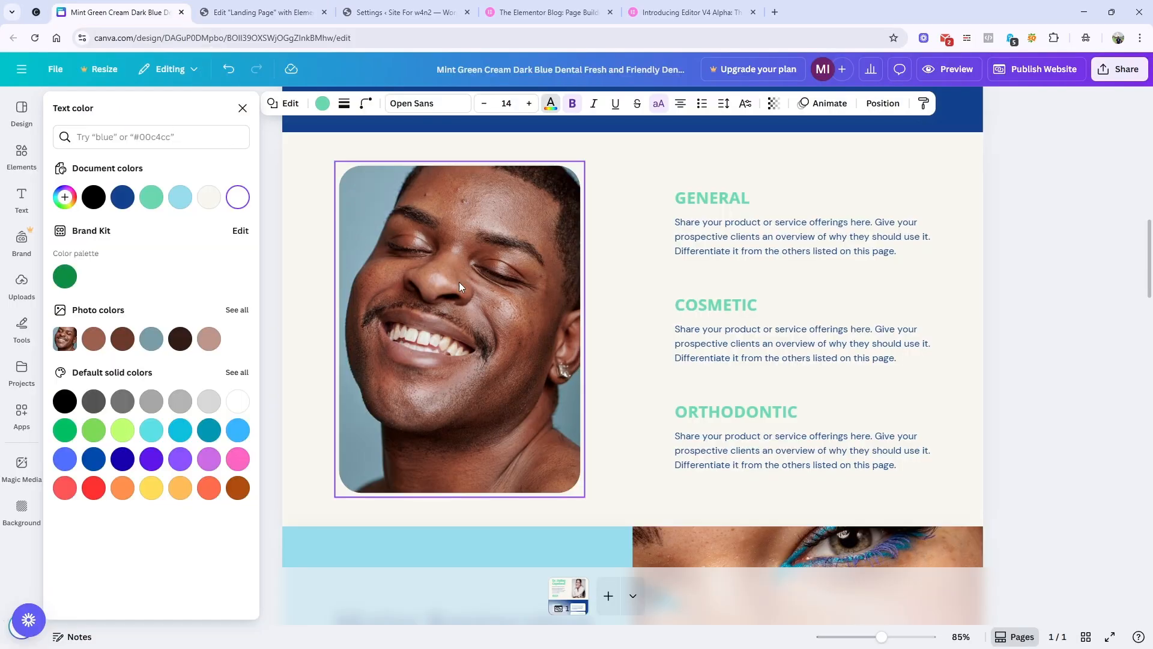
scroll(481, 318, "down", 5)
scroll(514, 359, "up", 5)
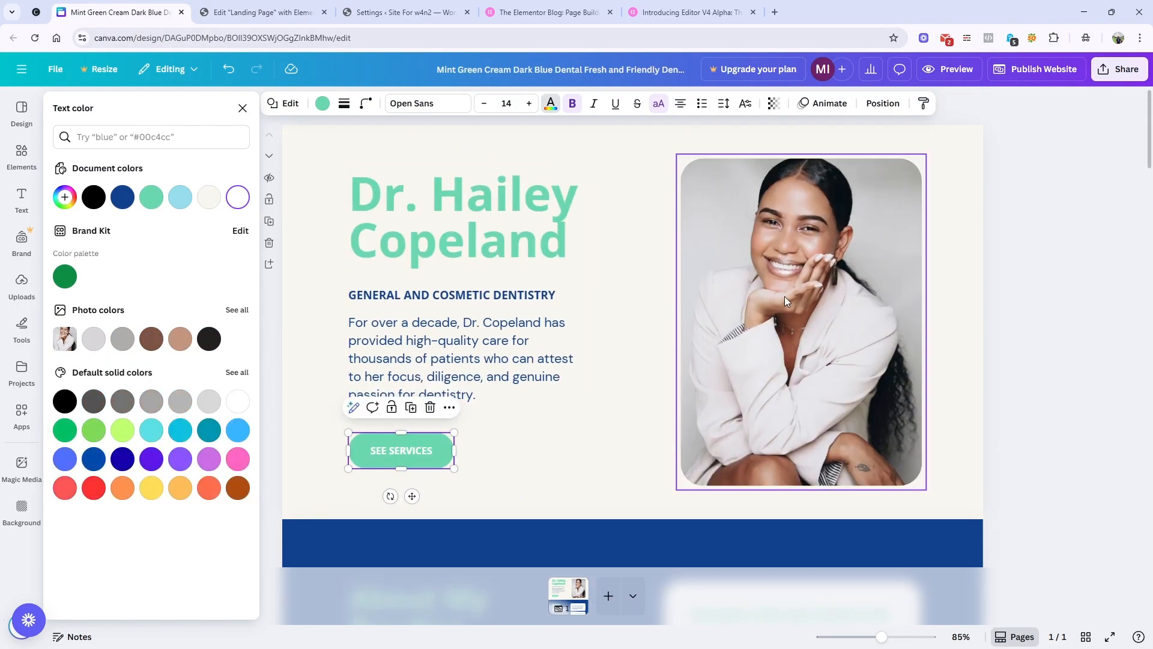
left_click(239, 11)
left_click(420, 8)
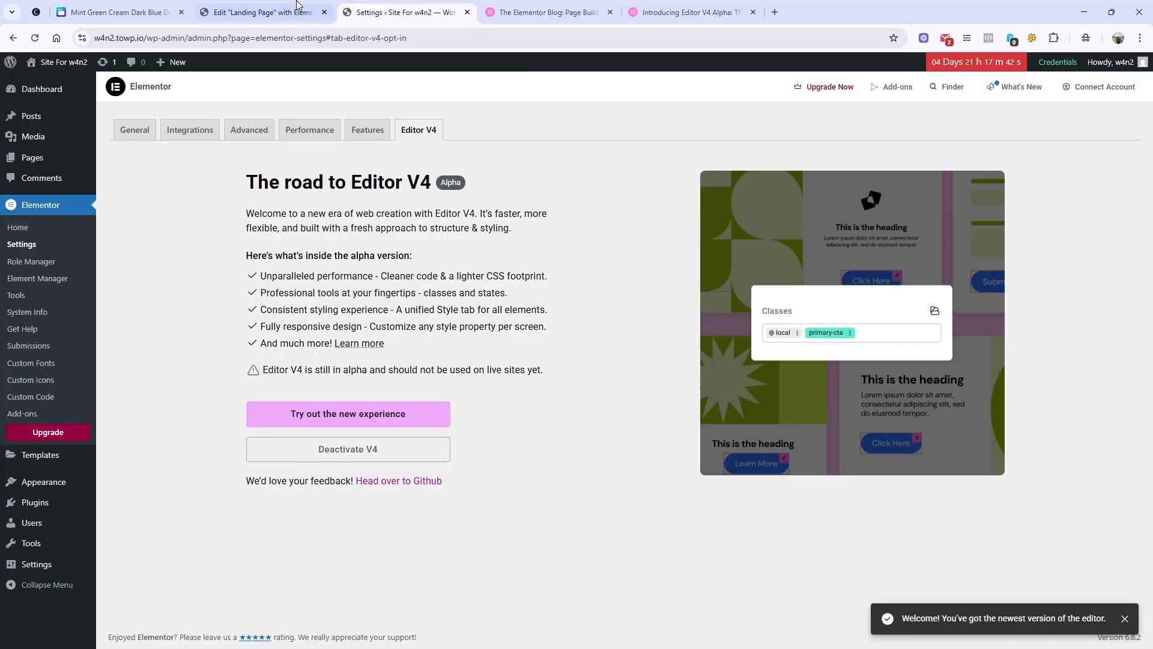
left_click(301, 9)
Set the height of the hero image's rounded-image class to 450 px.
left_click(829, 301)
scroll(826, 344, "up", 1)
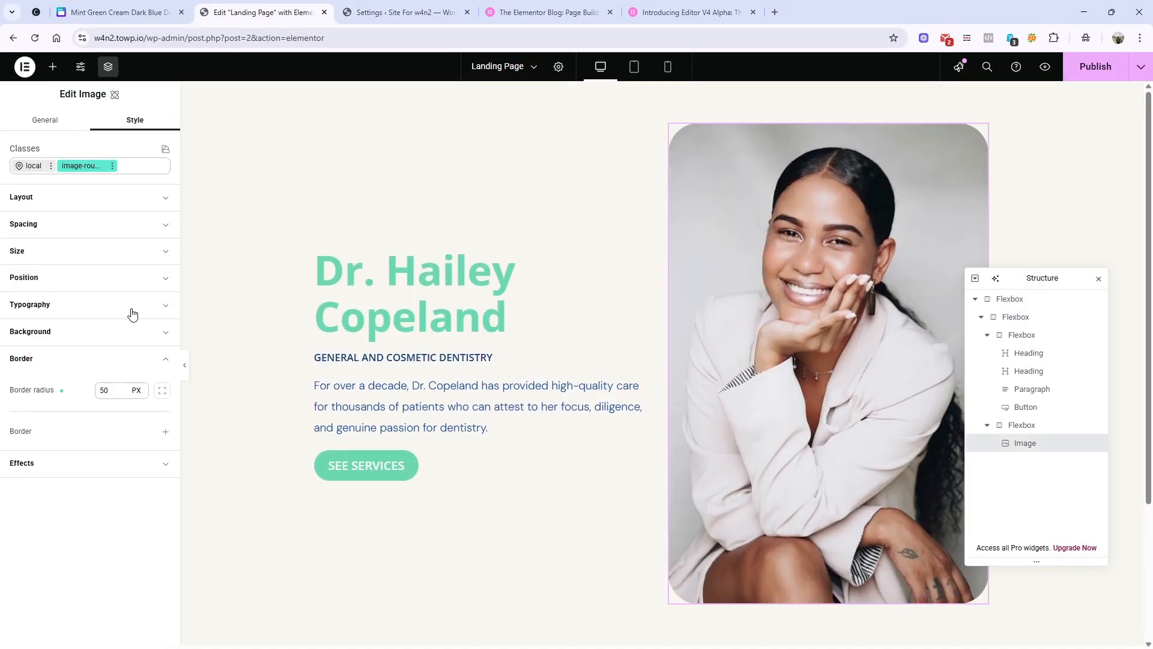
left_click(45, 120)
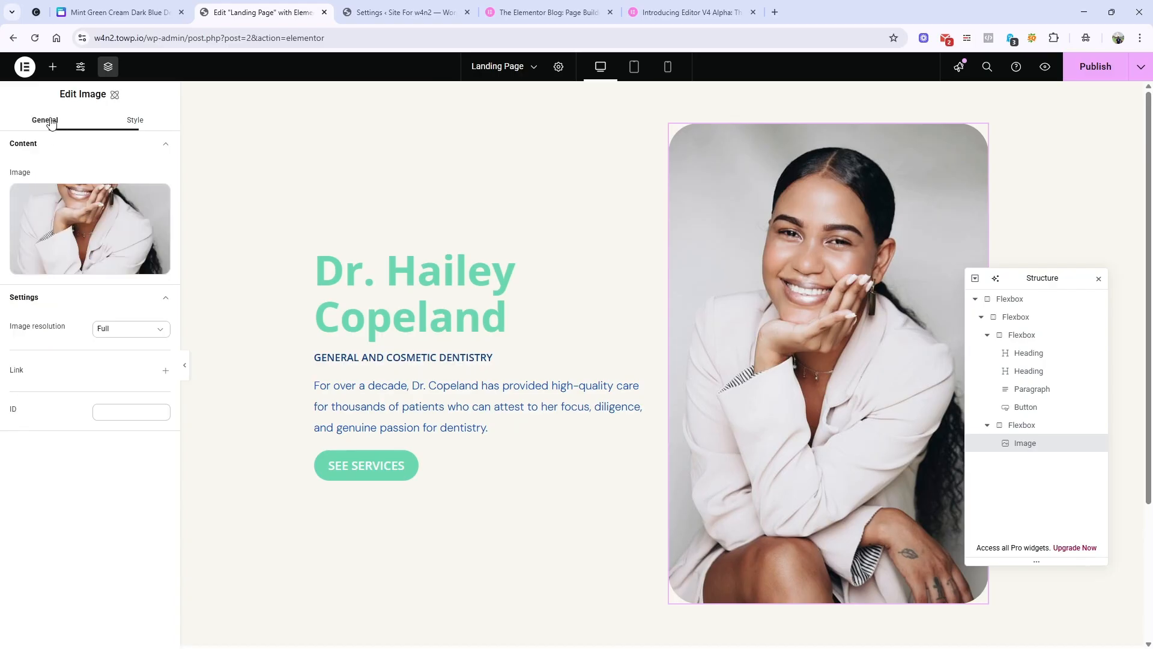
left_click(114, 125)
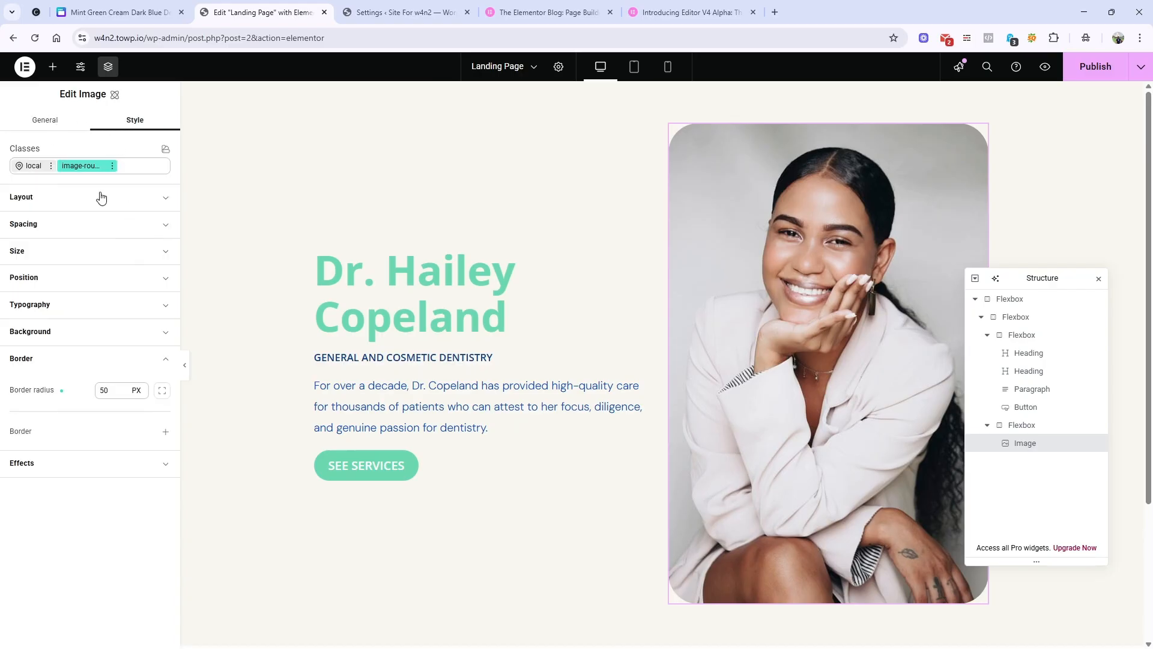
left_click(96, 255)
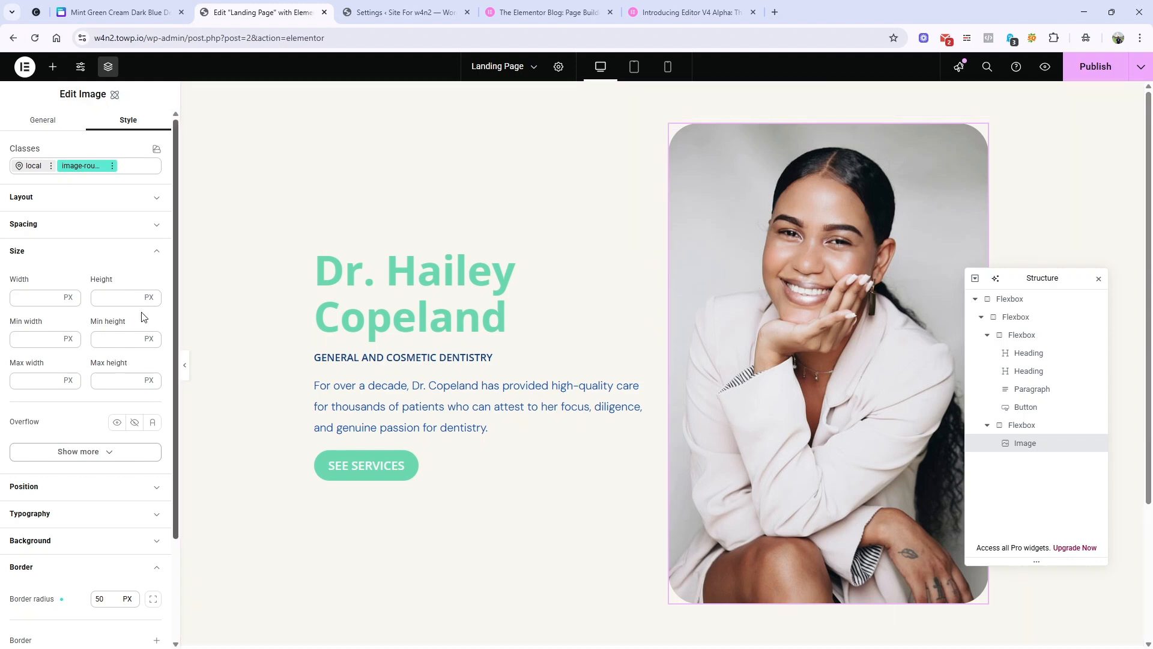
left_click(124, 303)
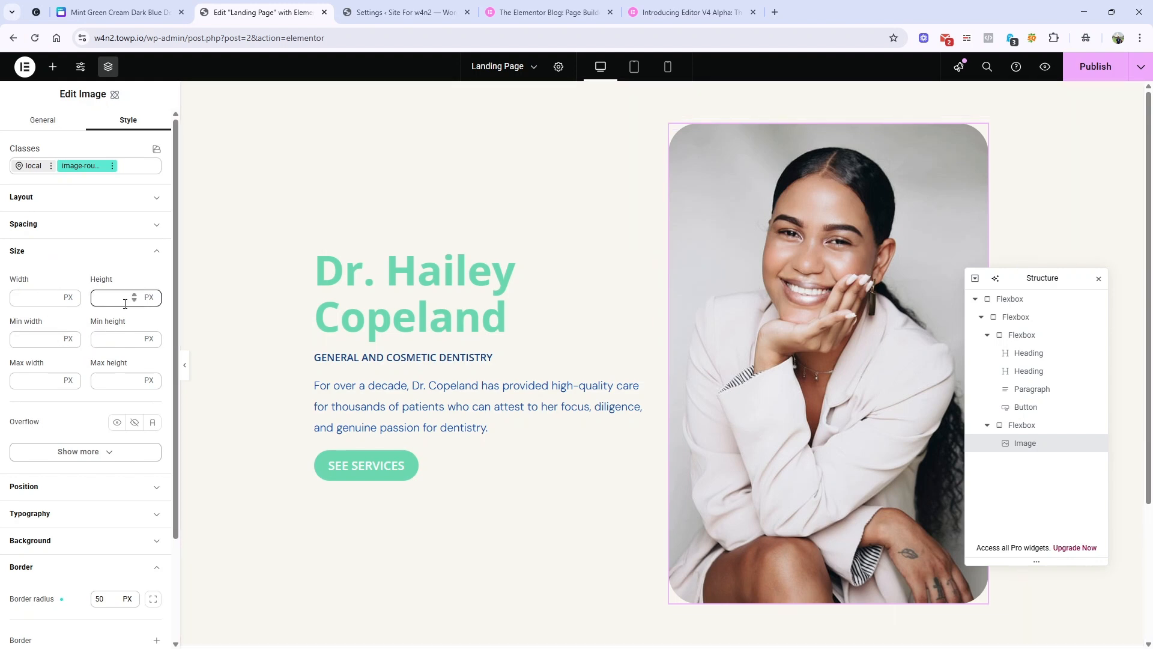
left_click(112, 304)
type("450")
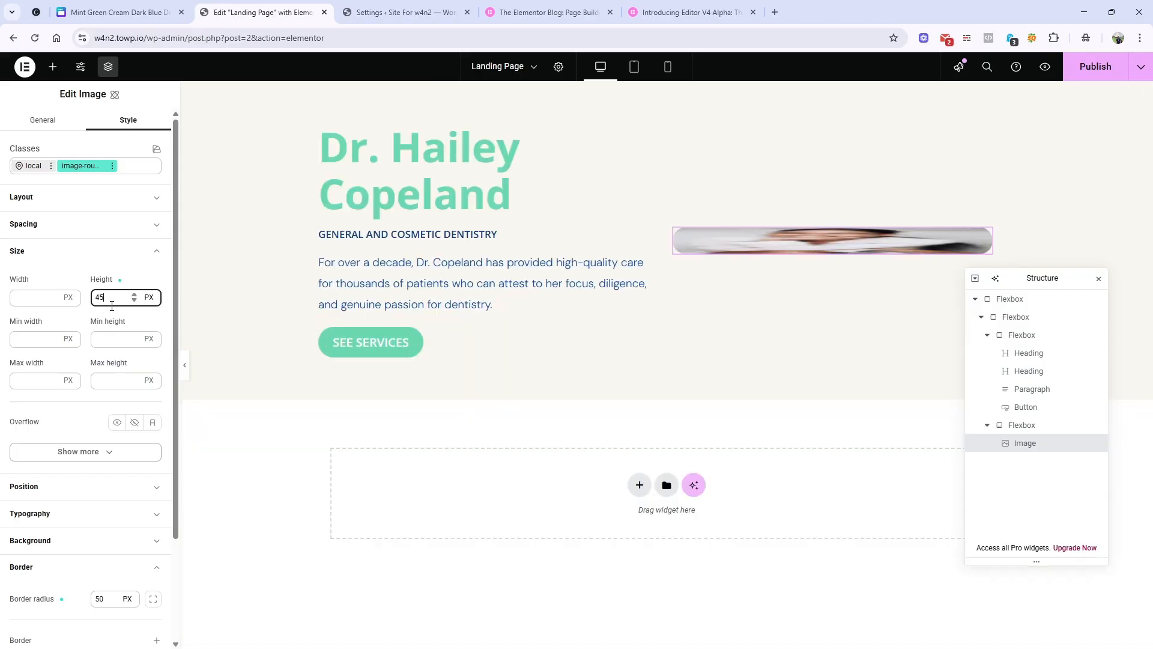
left_click(51, 326)
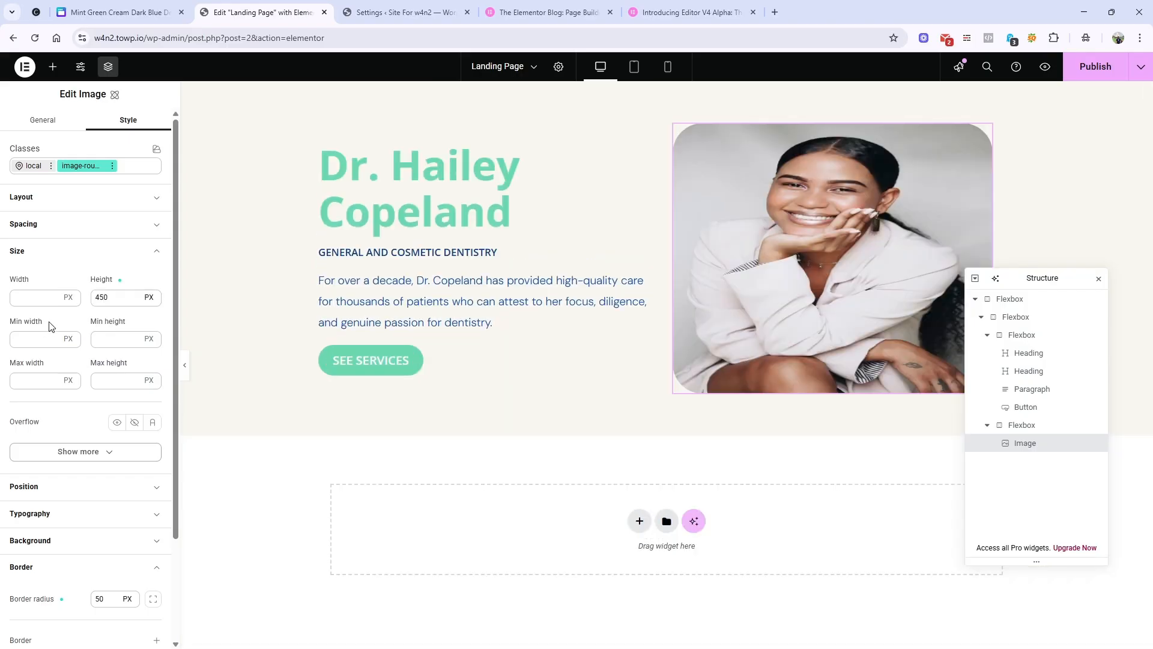
Set the hero image class's object fit to Cover and its object position to Top center.
left_click(100, 452)
left_click(122, 526)
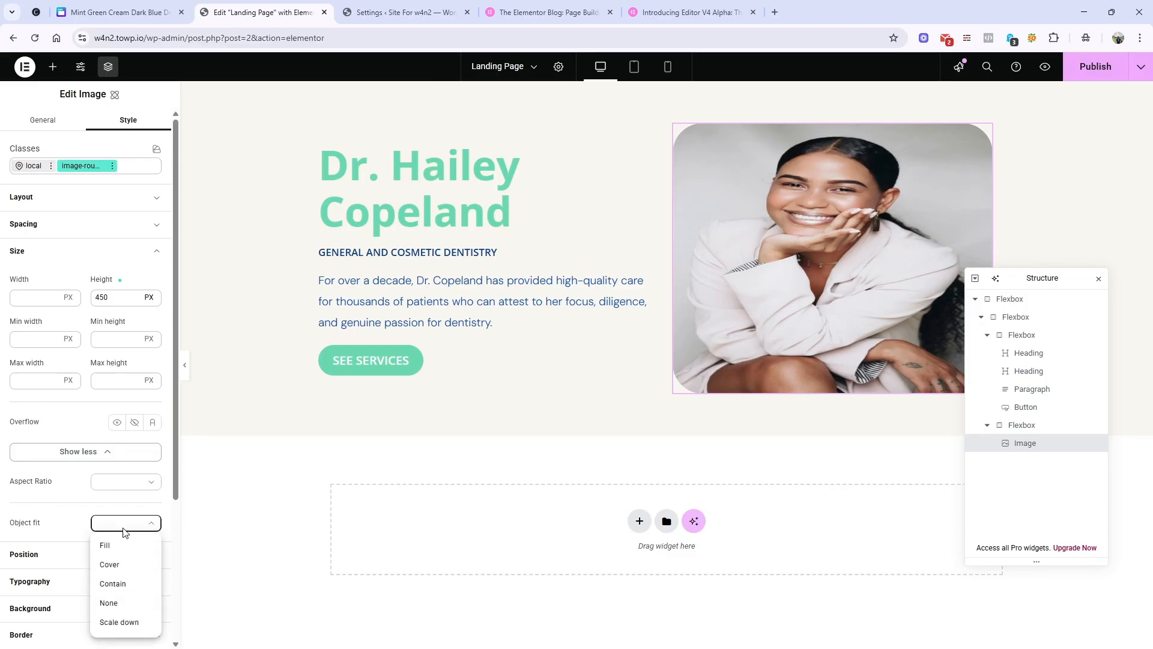
left_click(117, 565)
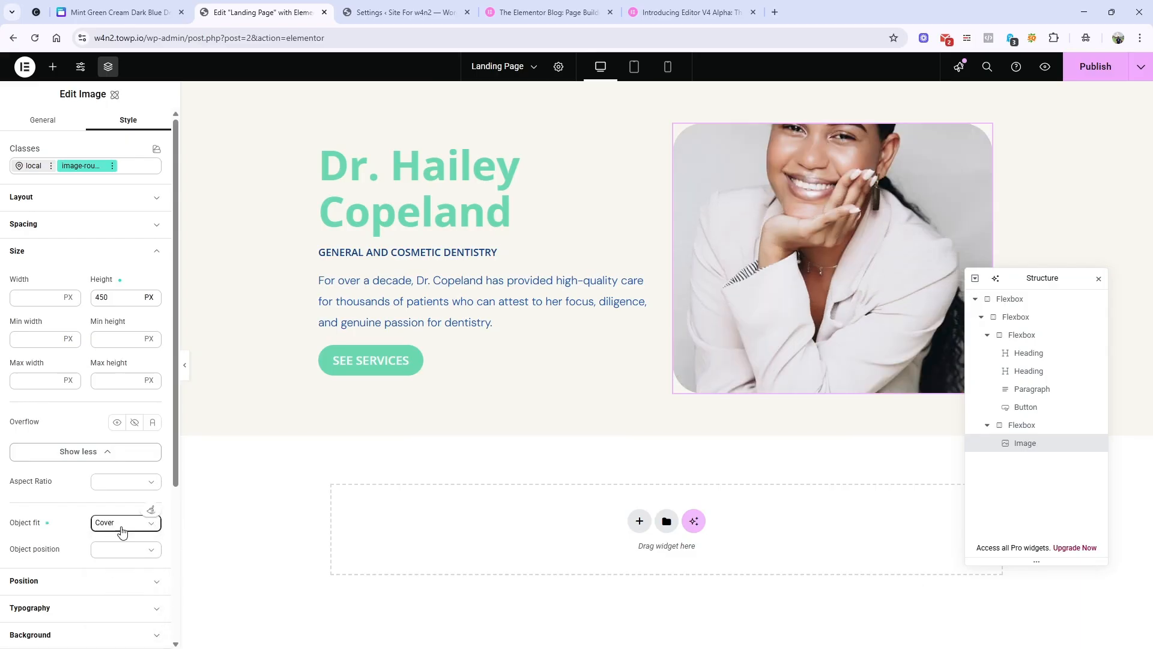
left_click(120, 549)
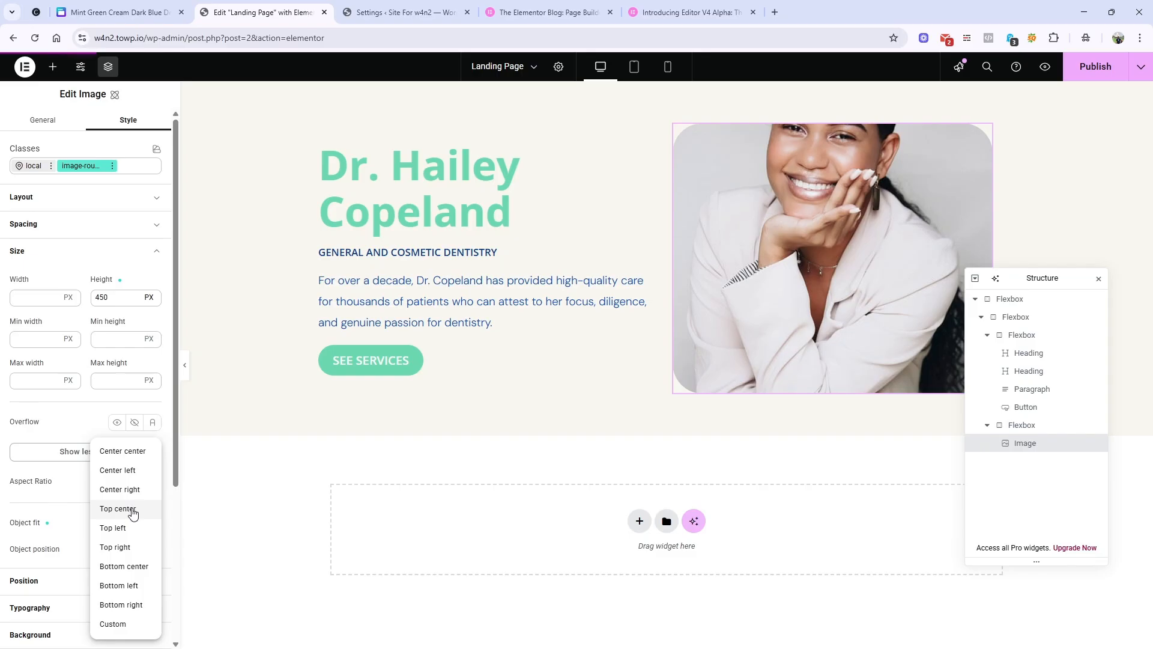
left_click(133, 510)
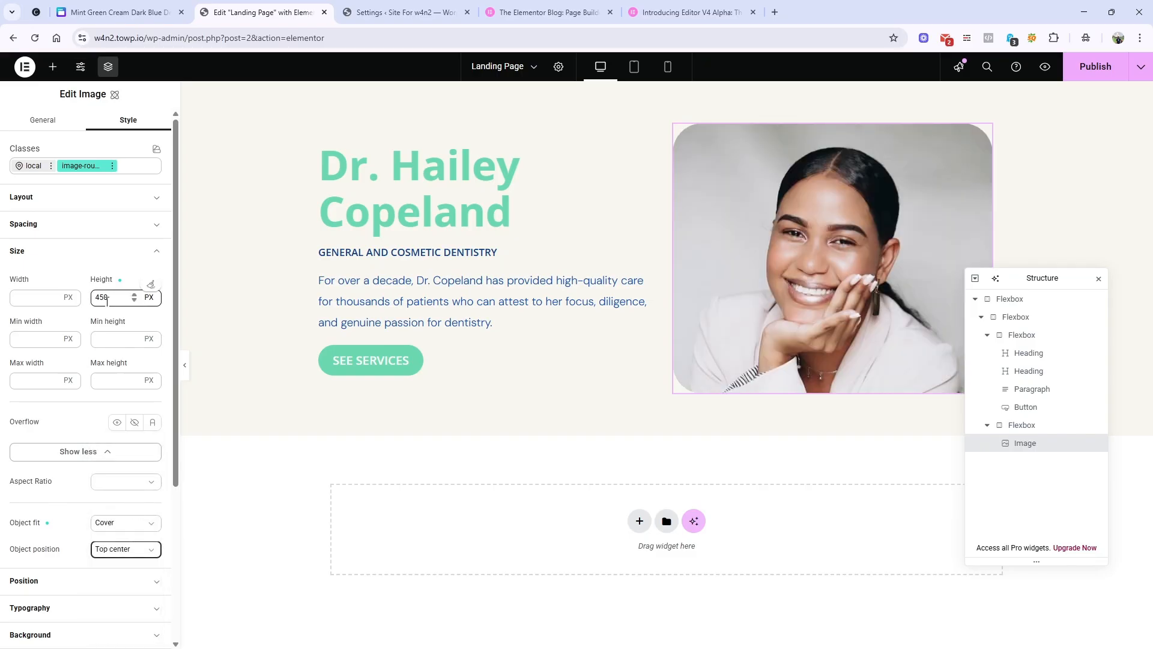
Try heights of 400 px and 500 px for the hero image's rounded-image class.
left_click(107, 300)
key("BackSpace")
key("BackSpace")
type("00")
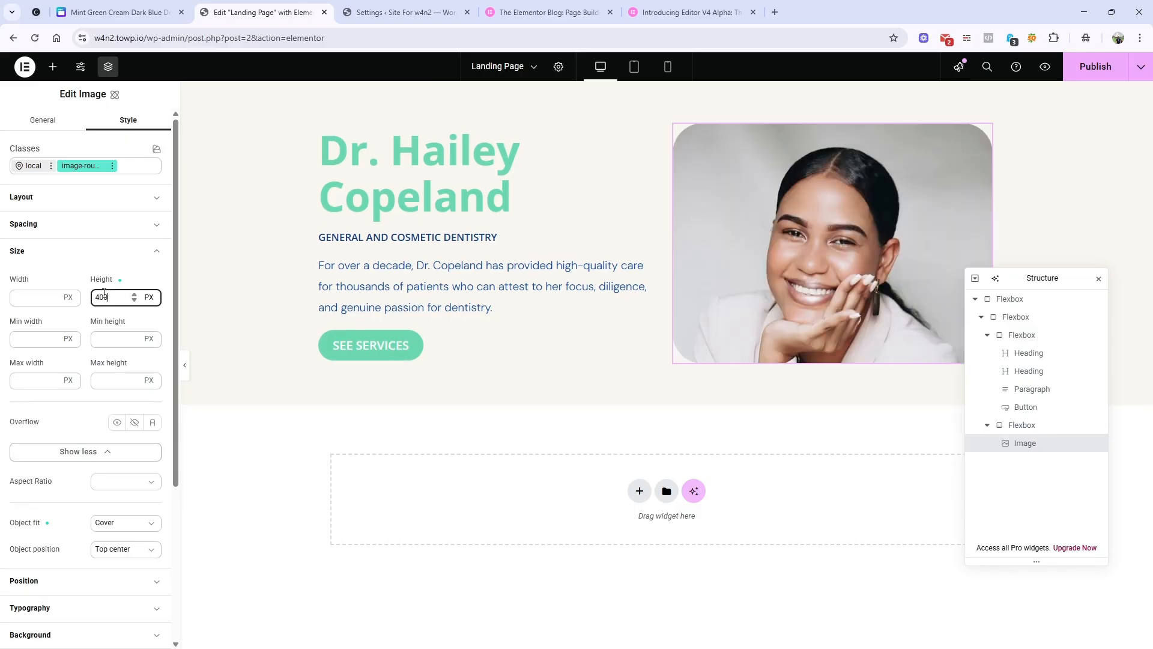
key("BackSpace")
key("BackSpace")
key("BackSpace")
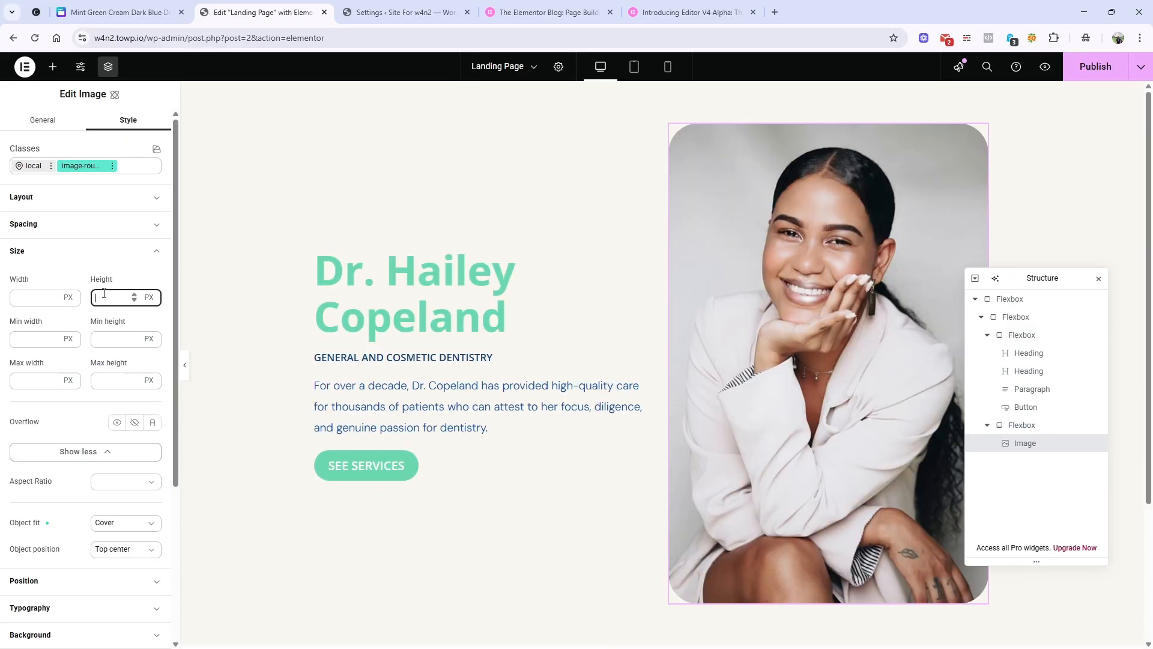
type("500")
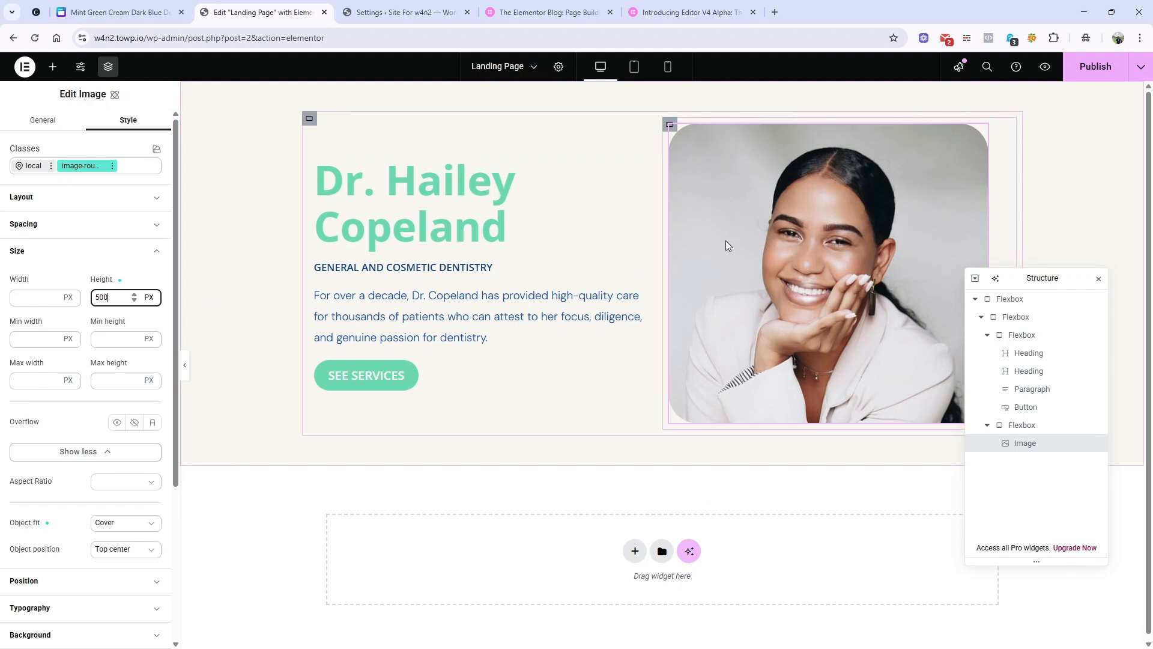
Justify the content of the image column's flexbox to the center in its local style.
left_click(669, 127)
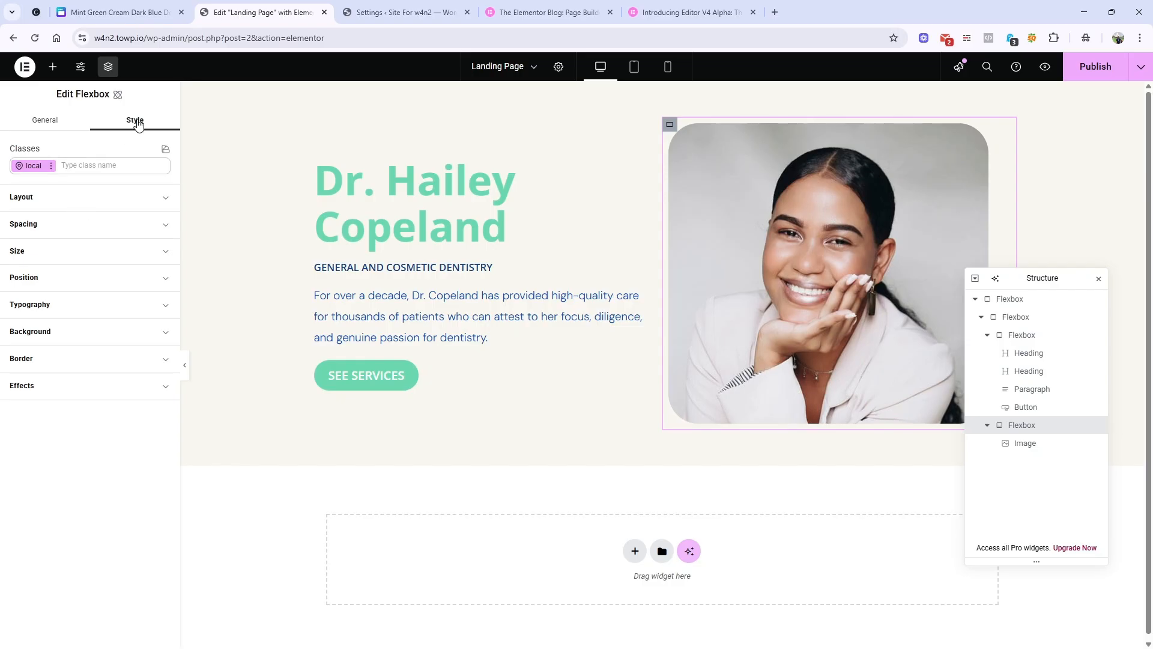
left_click(85, 198)
left_click(48, 314)
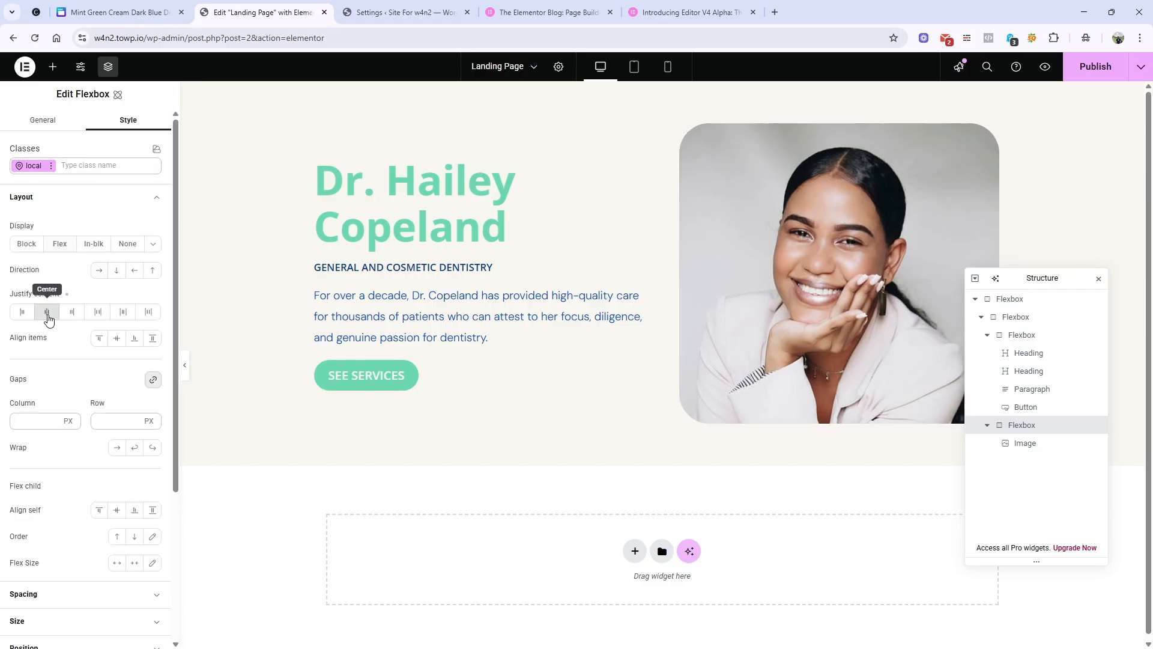
Try the Medium Large, Large and 1536x1536 resolutions on the hero image, and restore the Full resolution.
left_click(794, 215)
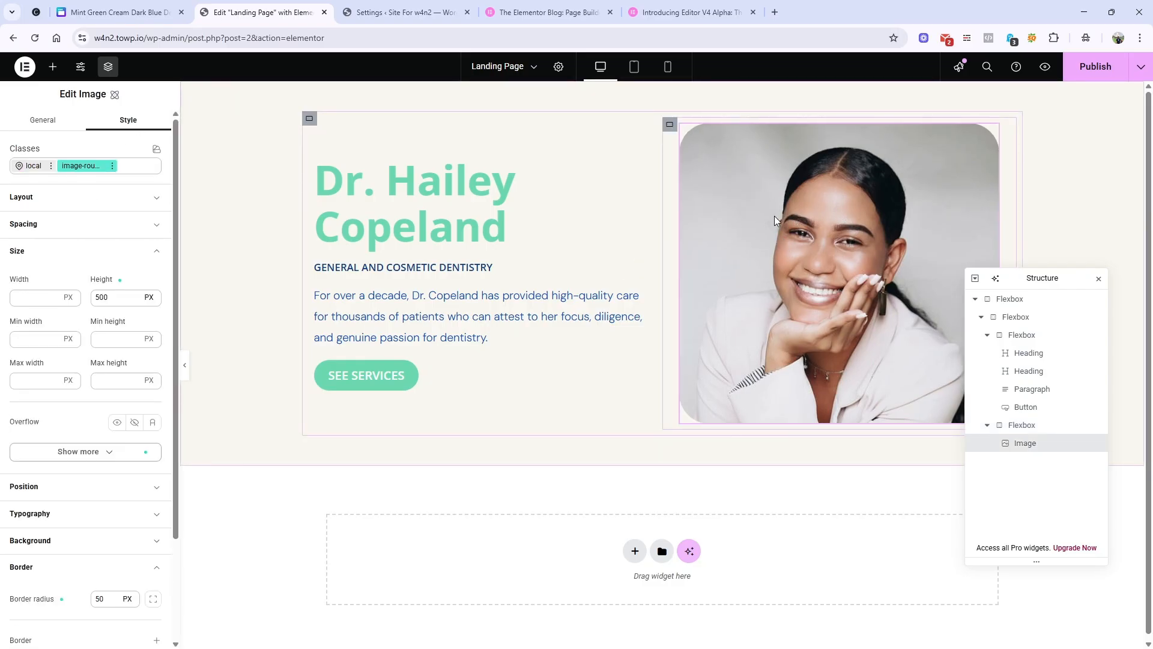
left_click(43, 300)
left_click(866, 247)
left_click(23, 120)
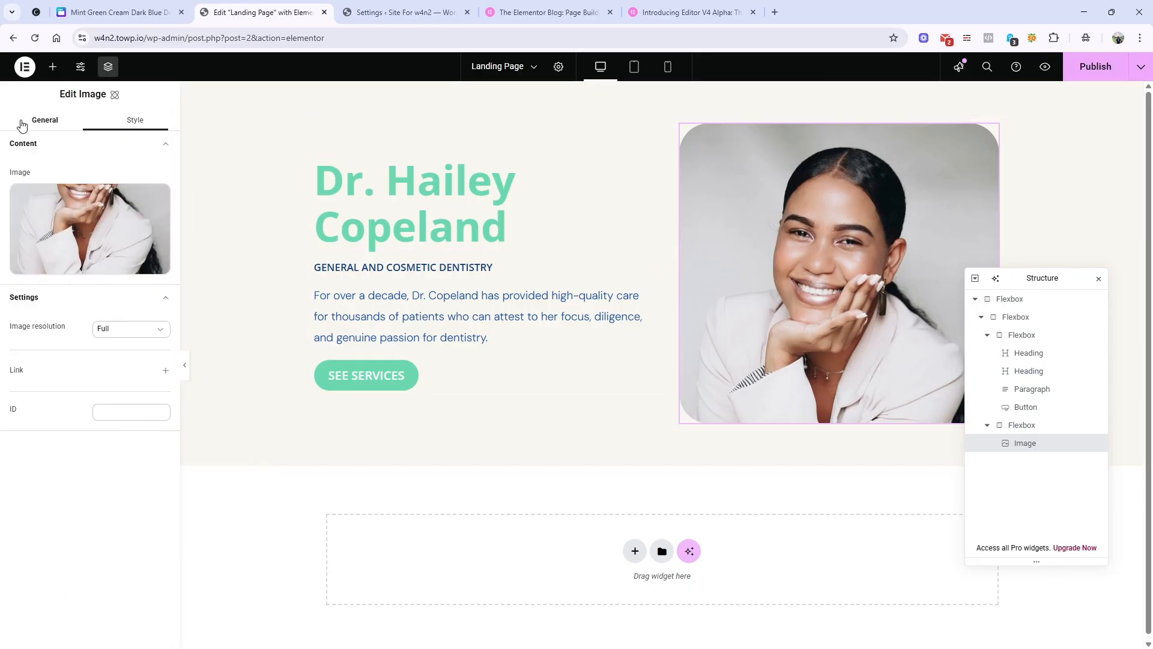
left_click(105, 328)
left_click(143, 392)
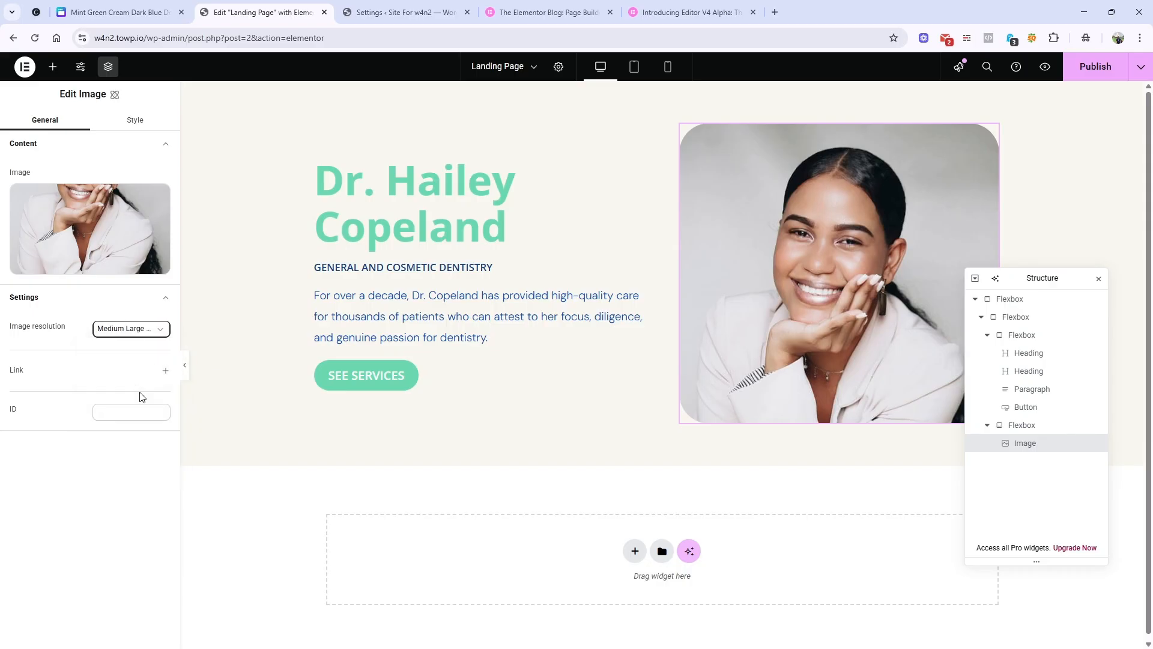
left_click(132, 331)
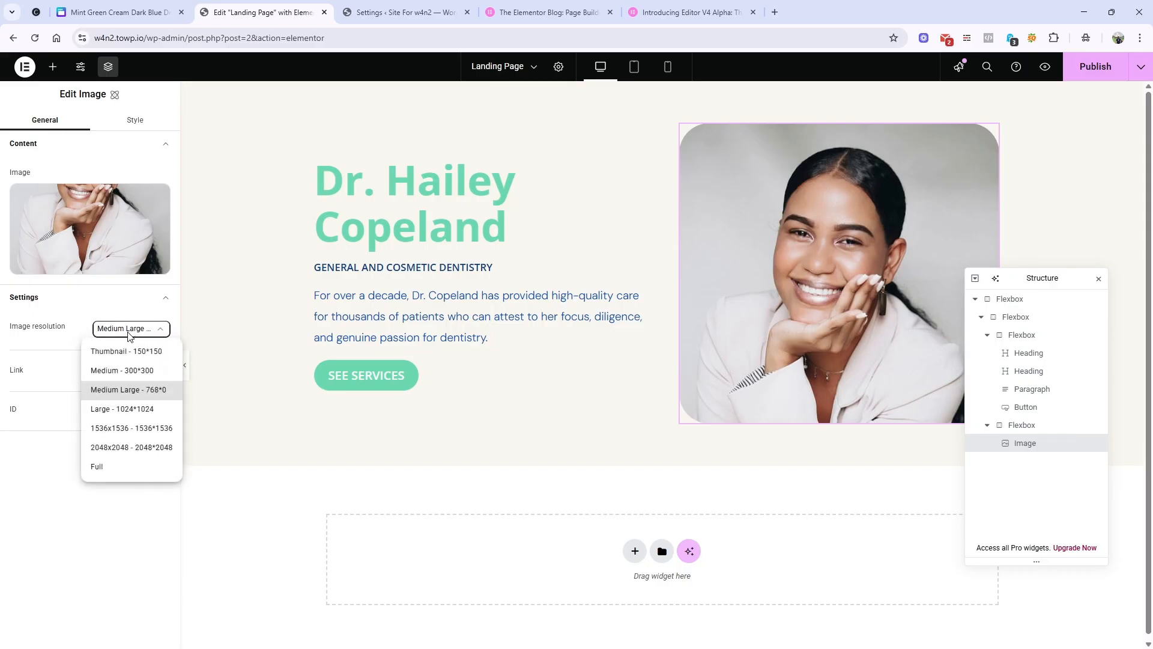
left_click(124, 408)
left_click(129, 333)
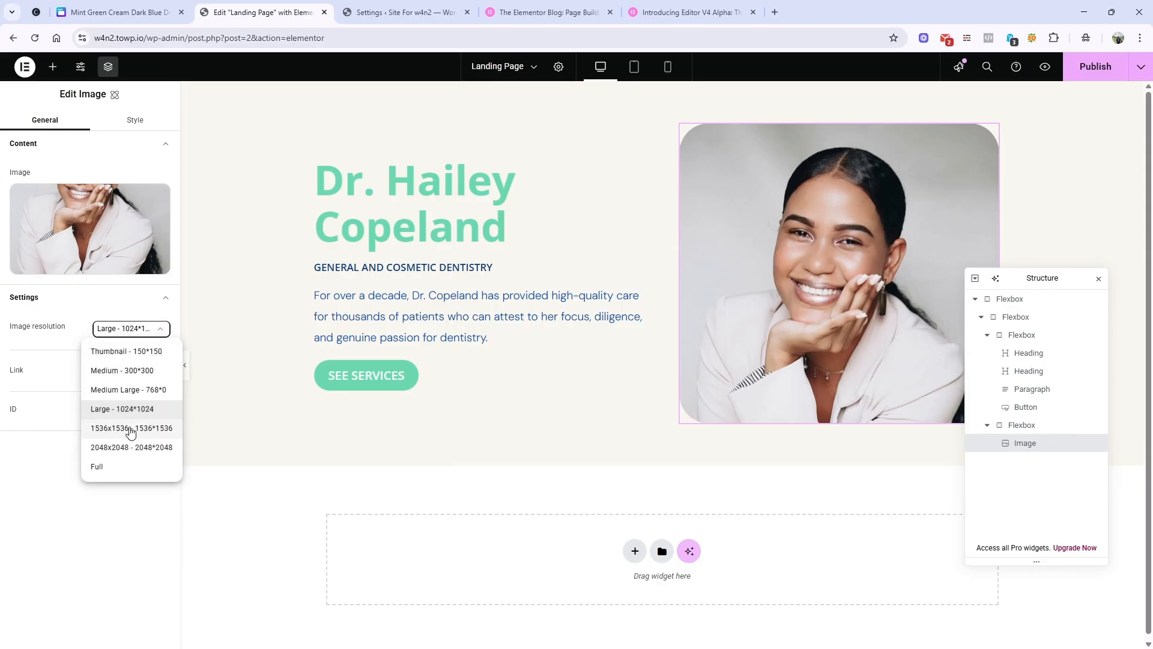
left_click(134, 426)
left_click(136, 334)
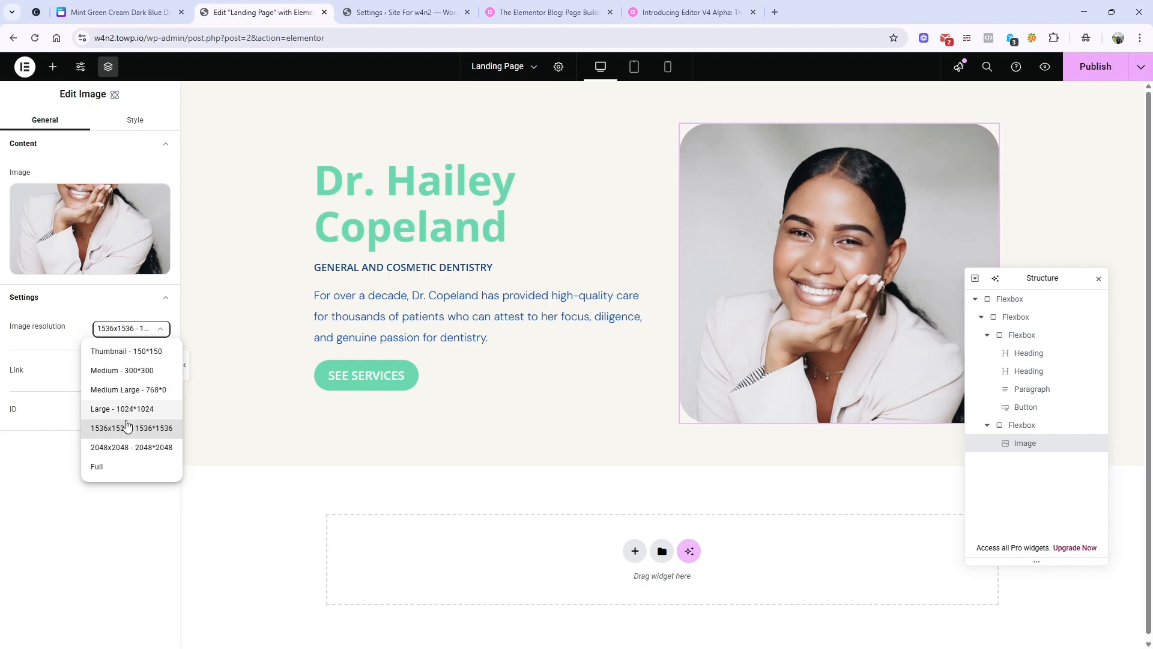
left_click(100, 466)
Compare with the hero photo in the Canva design, and set the Elementor rounded-image class's height to 600 px.
left_click(128, 121)
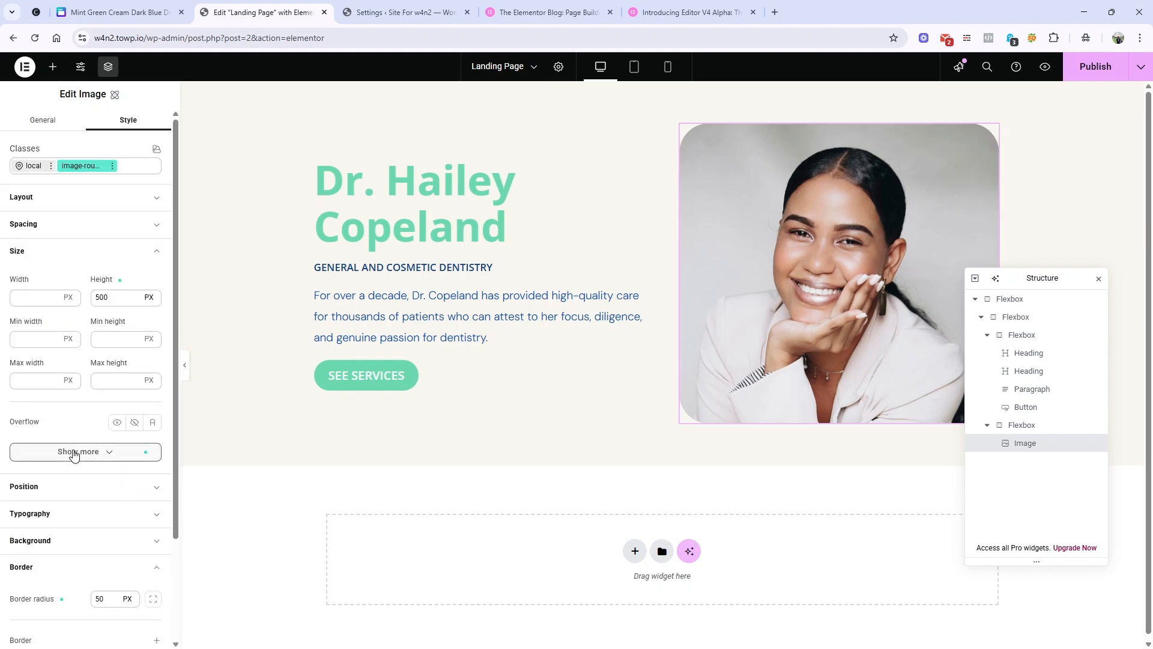
left_click(152, 7)
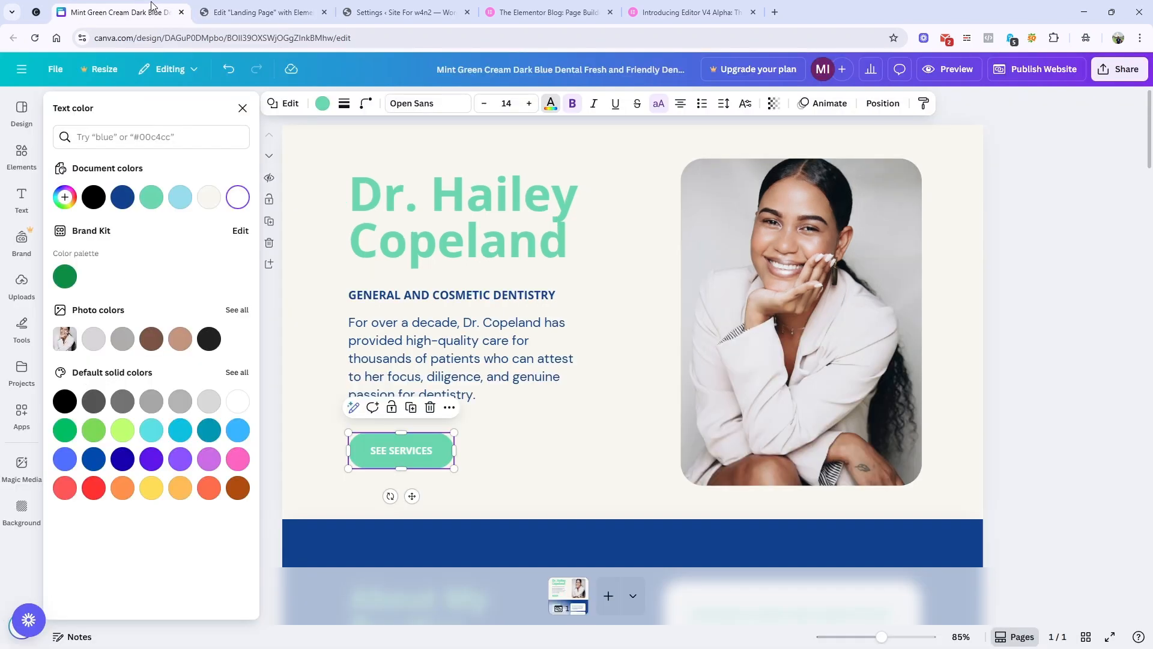
left_click(239, 8)
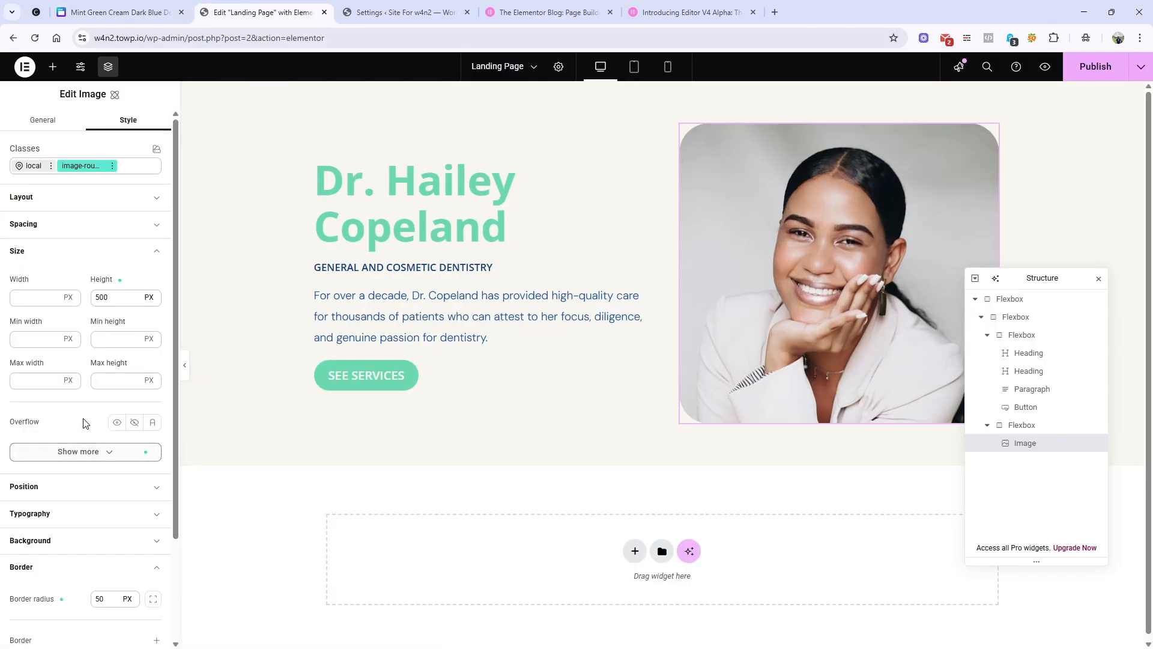
double_click(114, 296)
key("BackSpace")
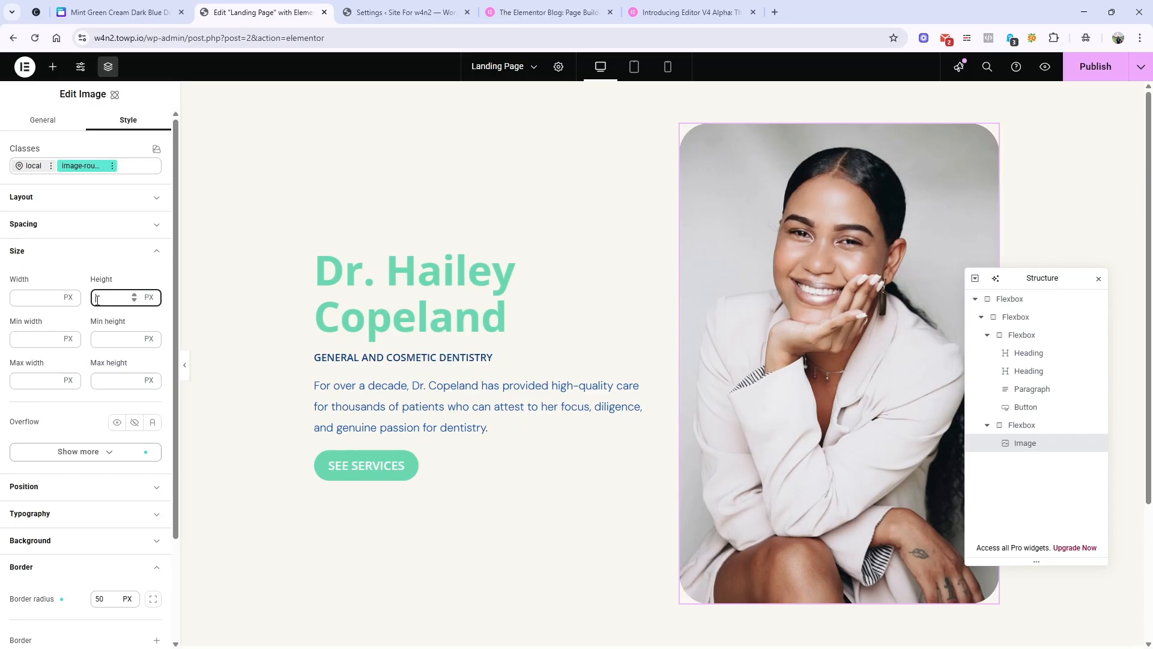
type("600")
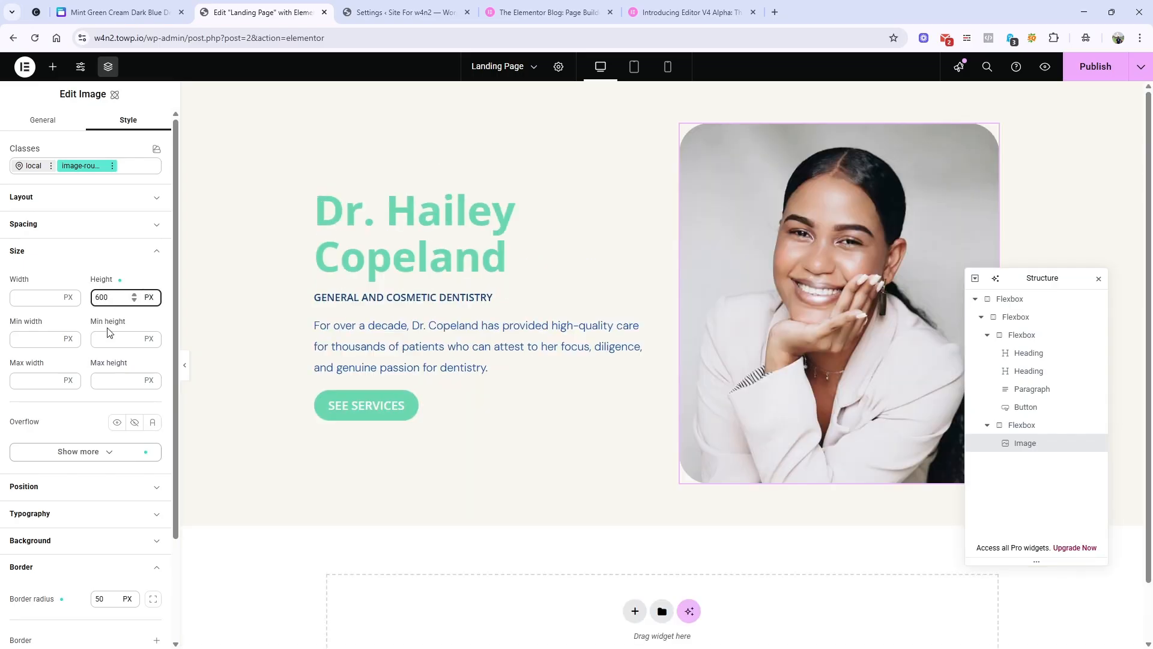
Try the Contain object fit on the hero image, and return it to Cover with the object position kept at Top center.
scroll(90, 477, "down", 3)
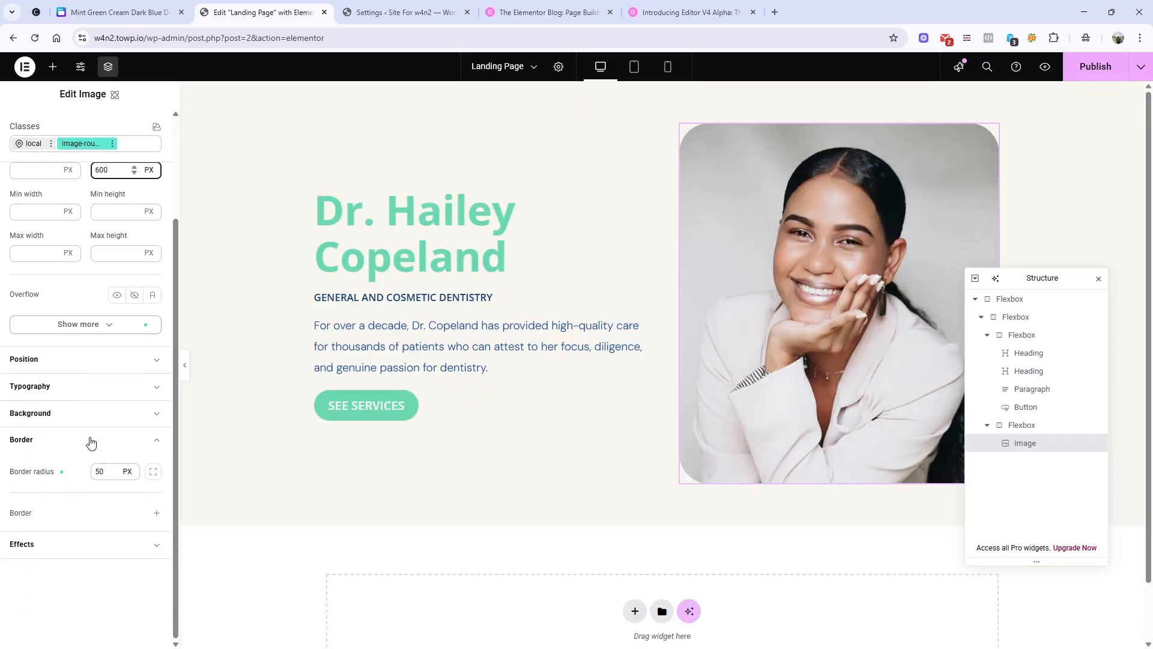
left_click(110, 334)
left_click(117, 394)
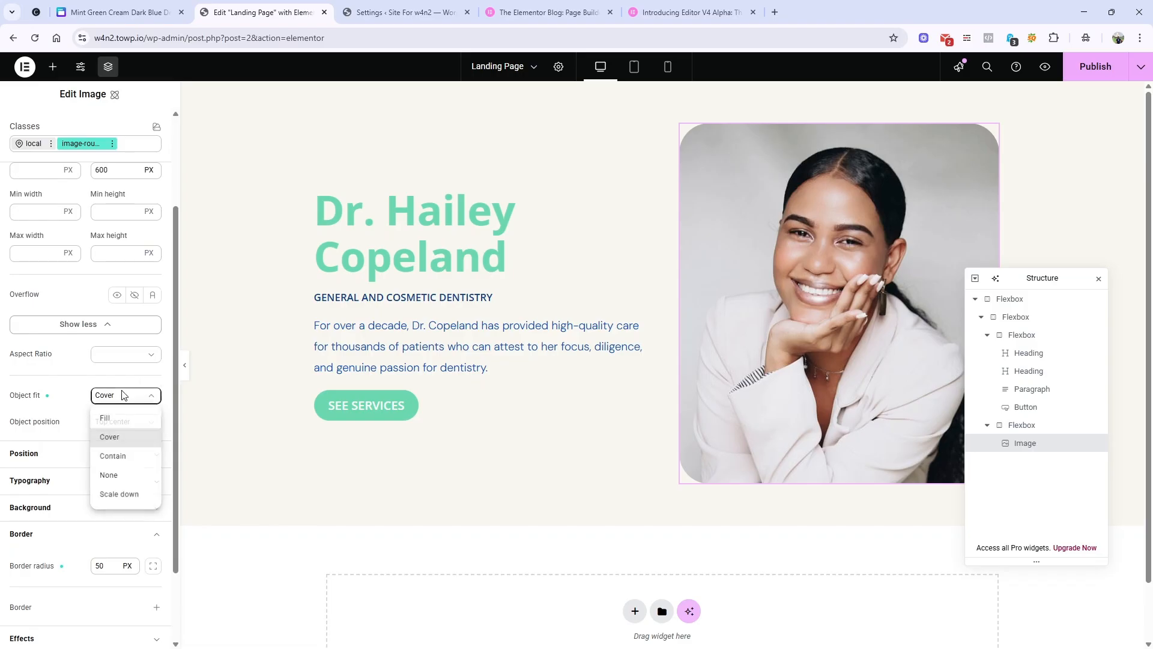
left_click(114, 456)
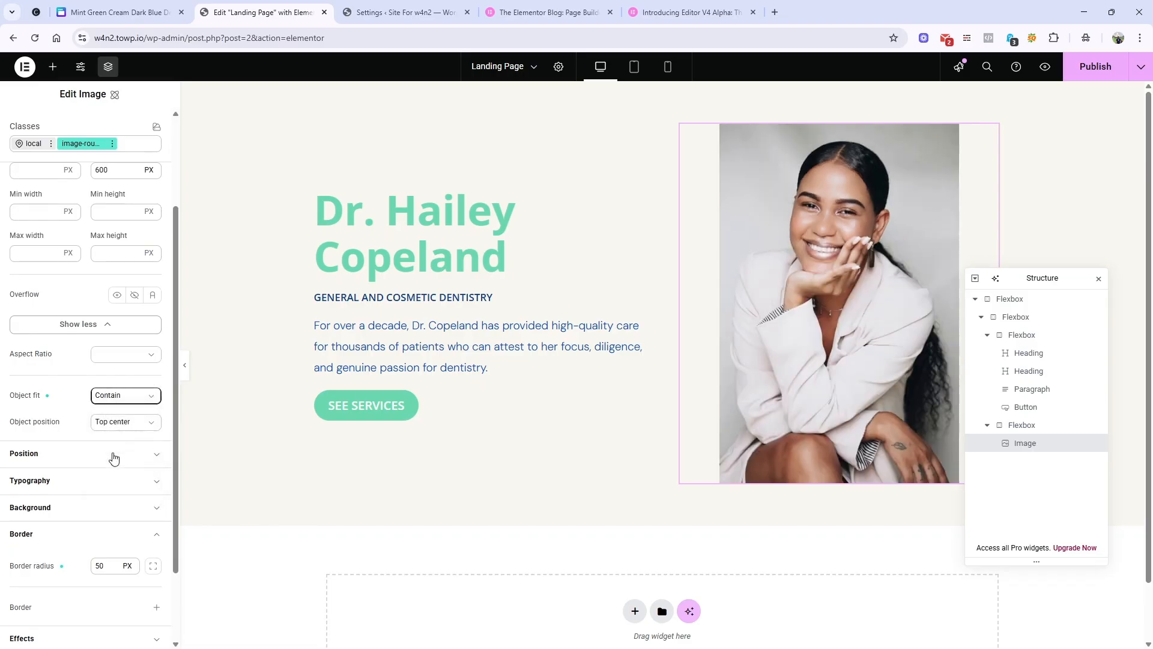
left_click(121, 396)
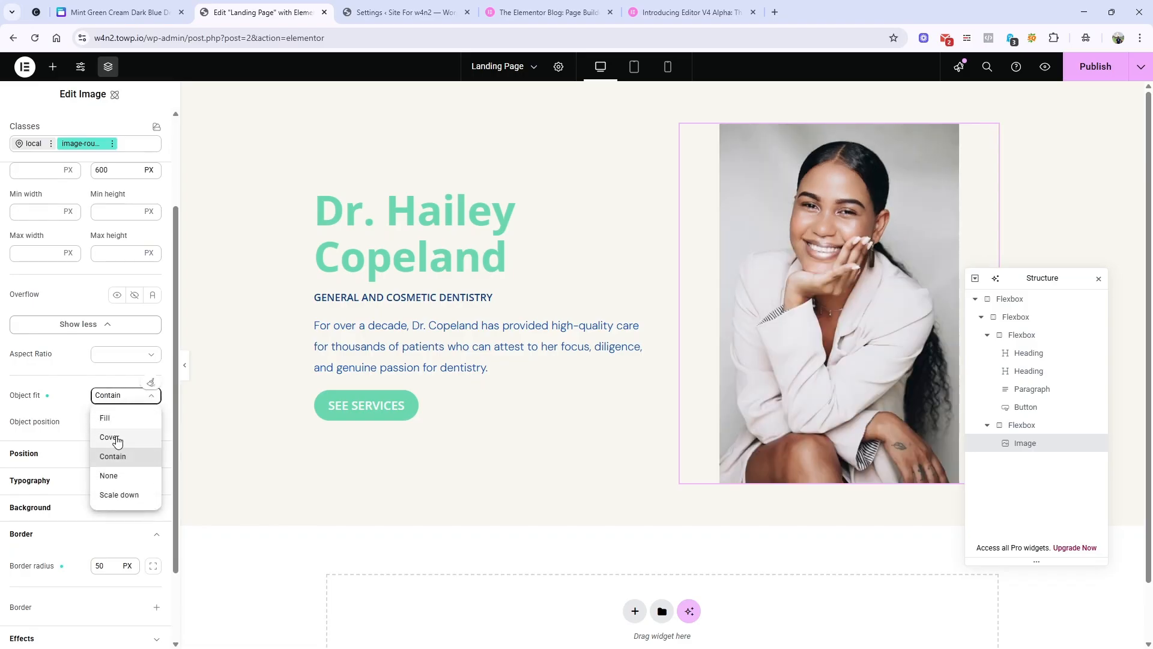
left_click(117, 439)
left_click(120, 422)
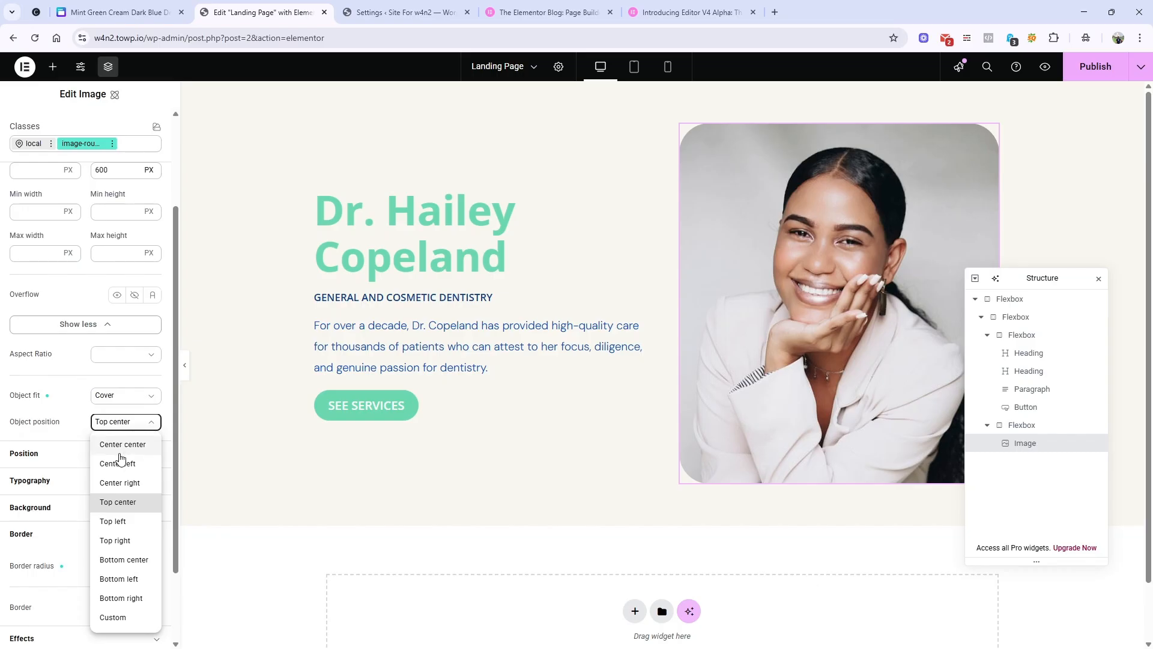
left_click(63, 467)
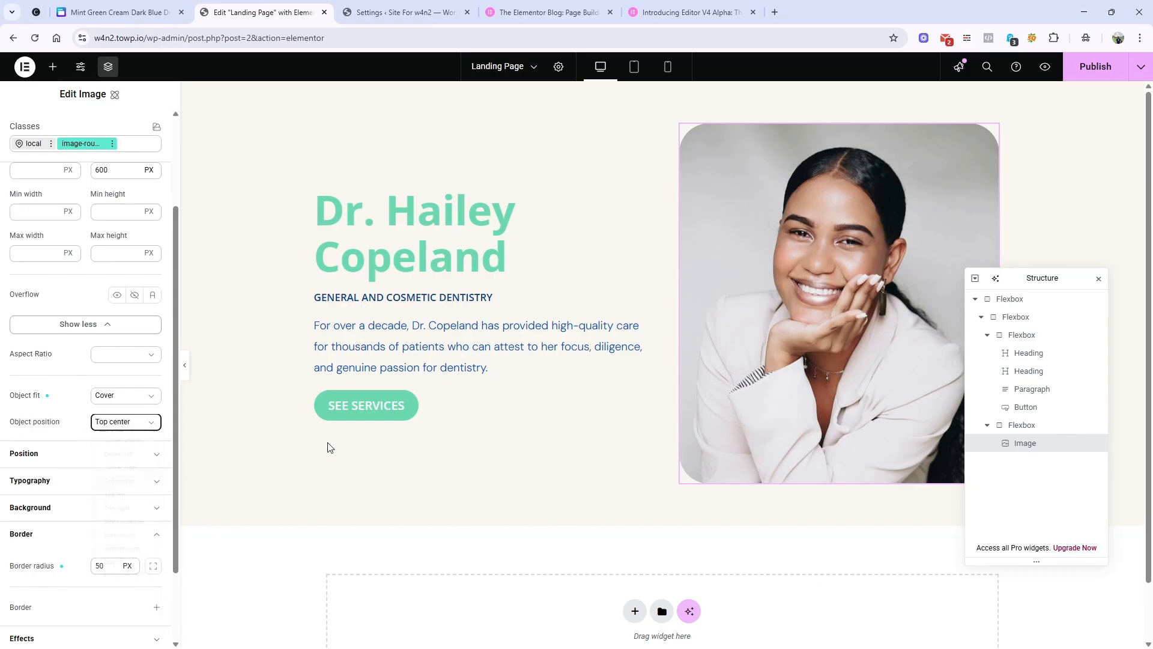
scroll(698, 300, "down", 1)
scroll(685, 303, "up", 1)
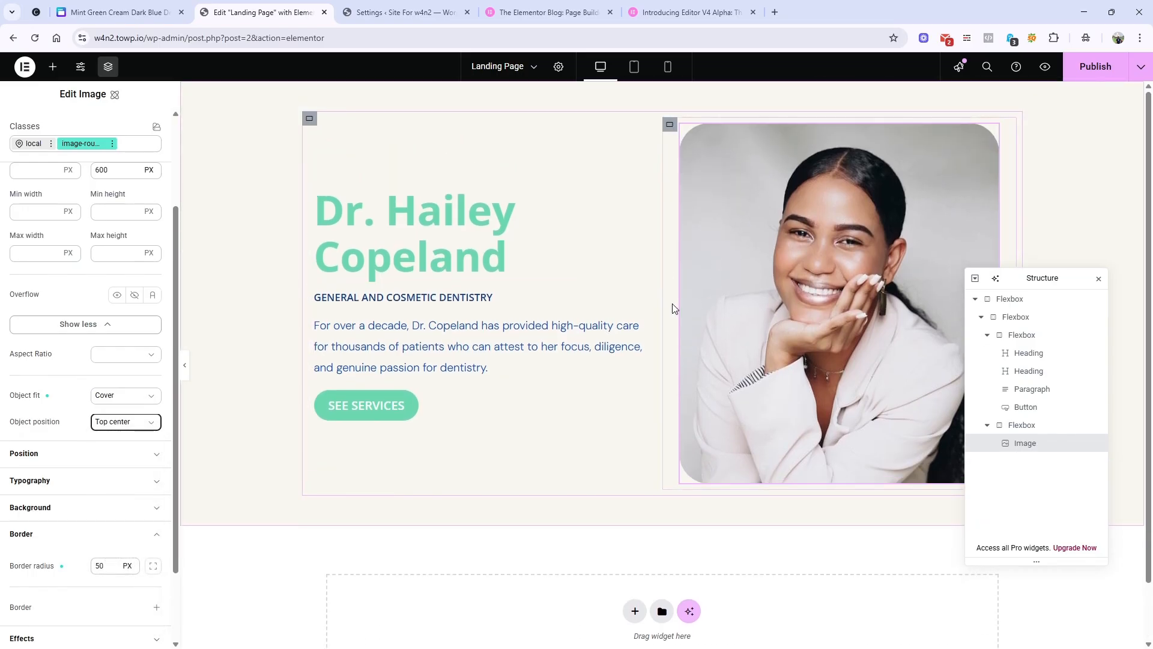
Check the photo's proportions in the Canva design, and set the Elementor rounded-image class's width to 400 px.
left_click(117, 12)
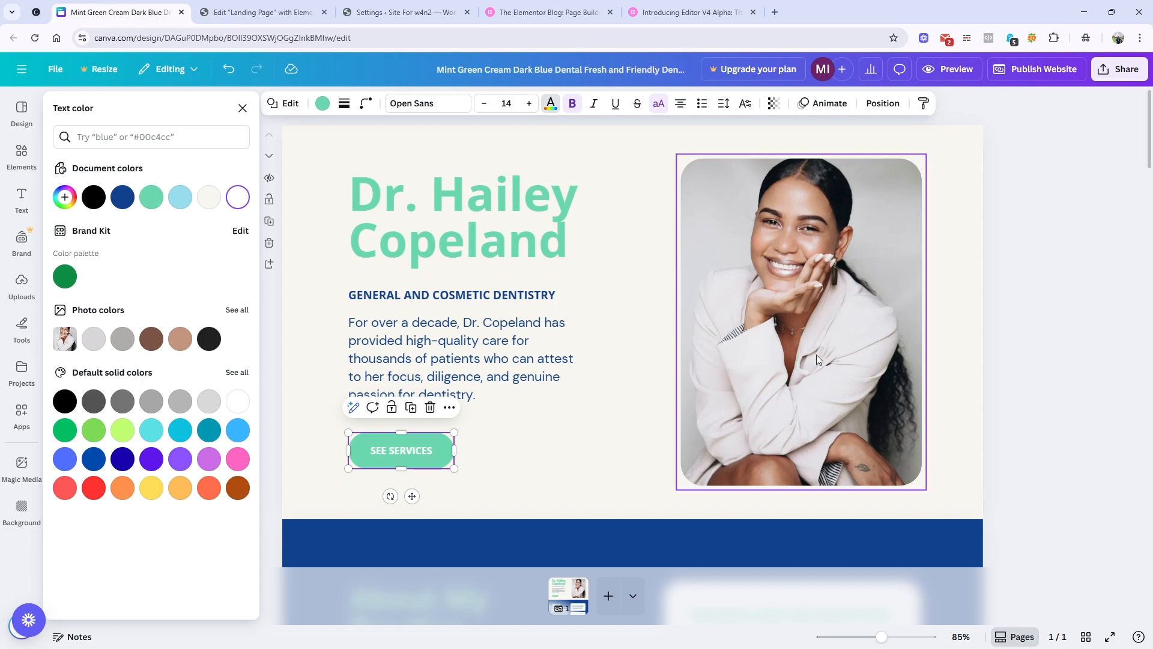
left_click(233, 9)
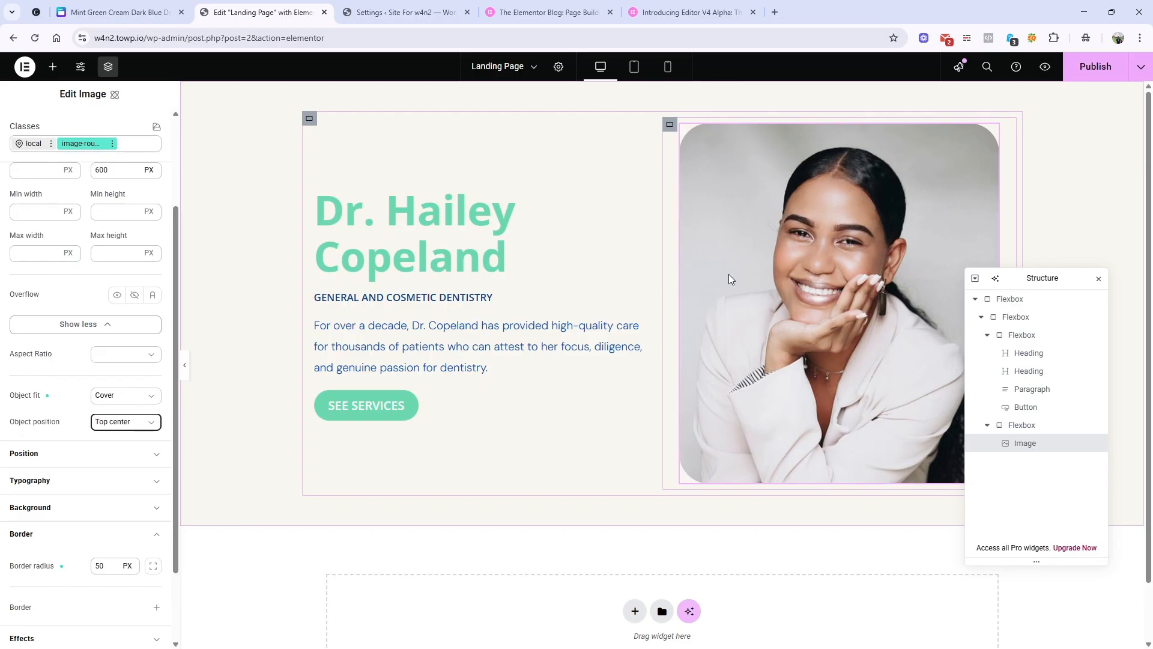
scroll(72, 271, "up", 3)
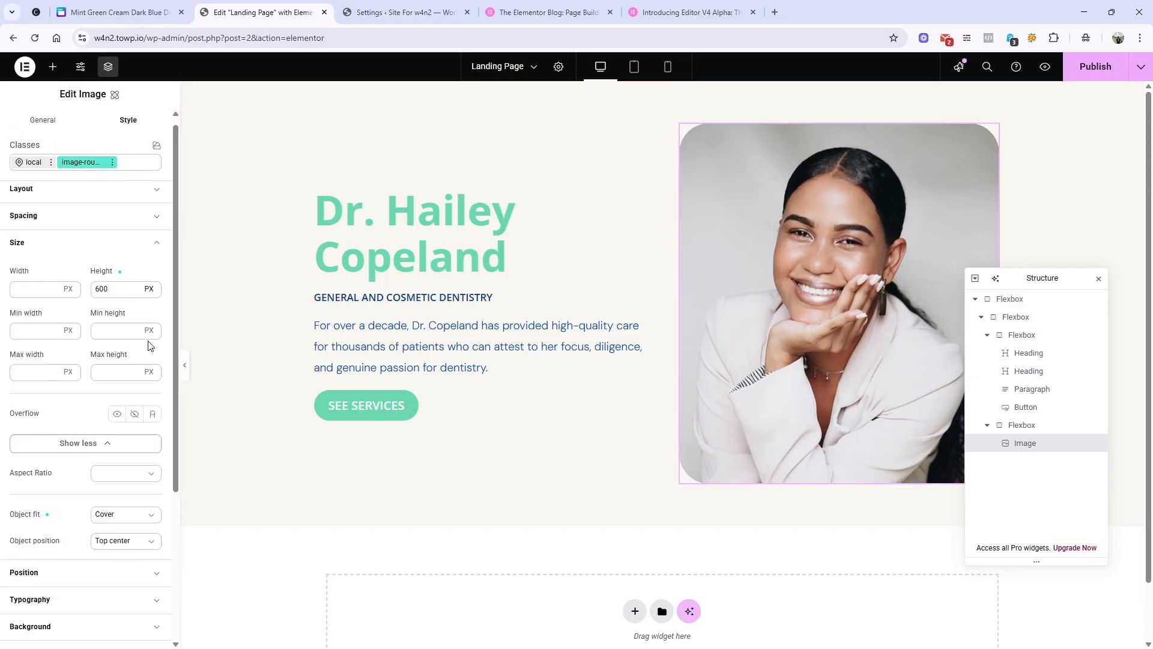
left_click(45, 295)
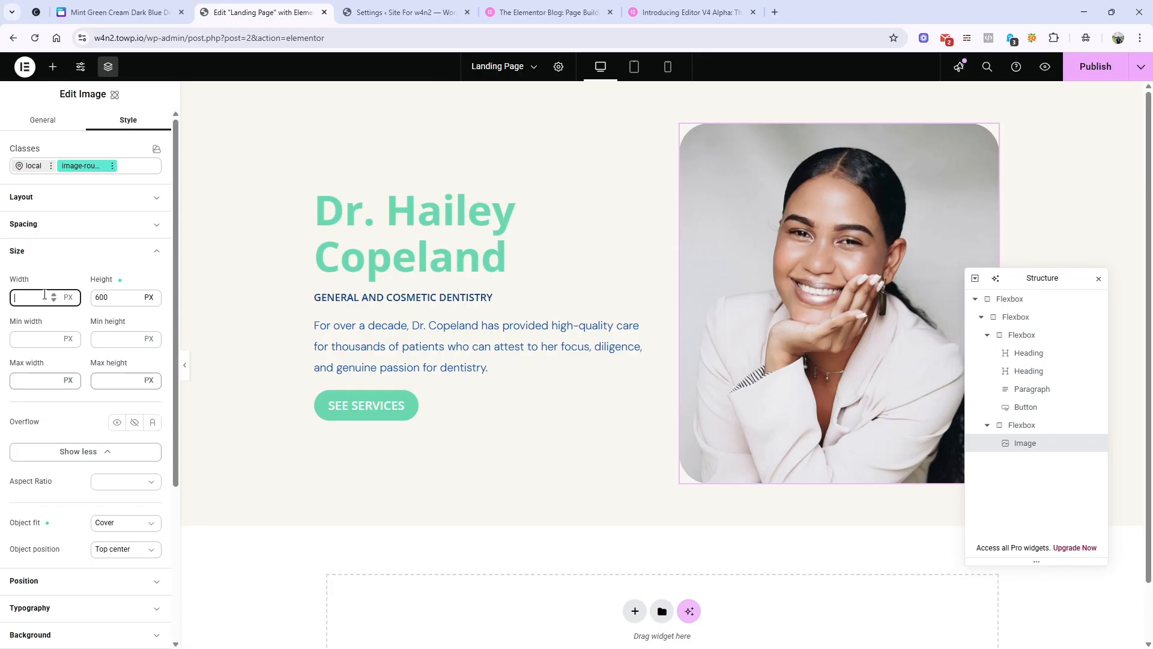
type("400")
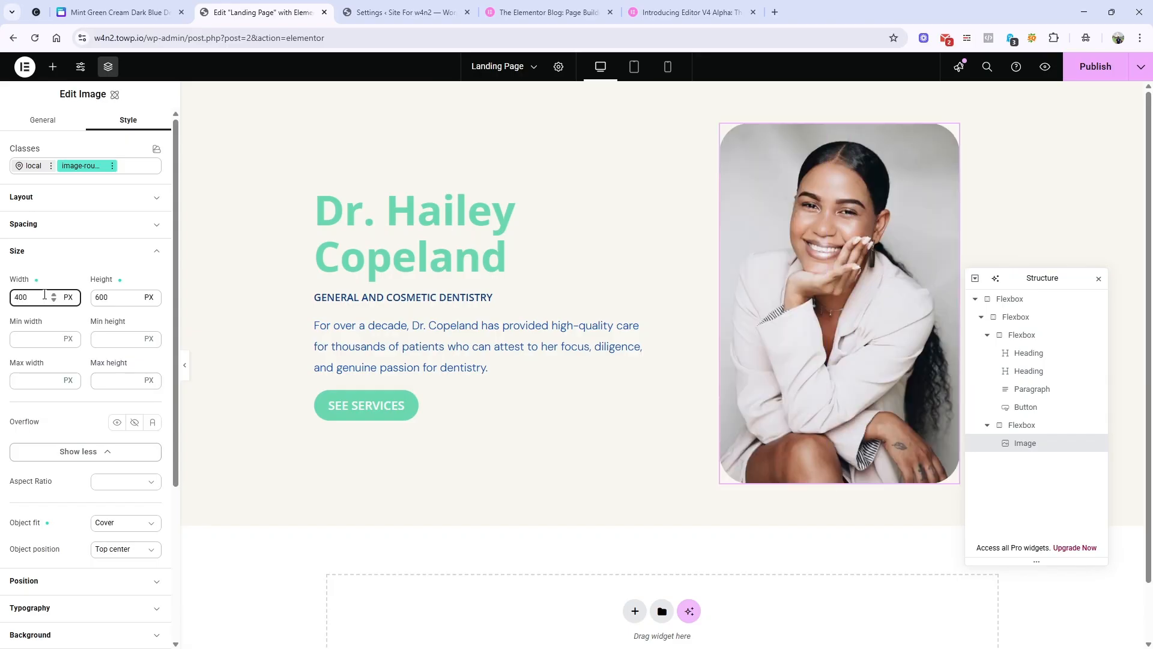
left_click(72, 255)
left_click(51, 254)
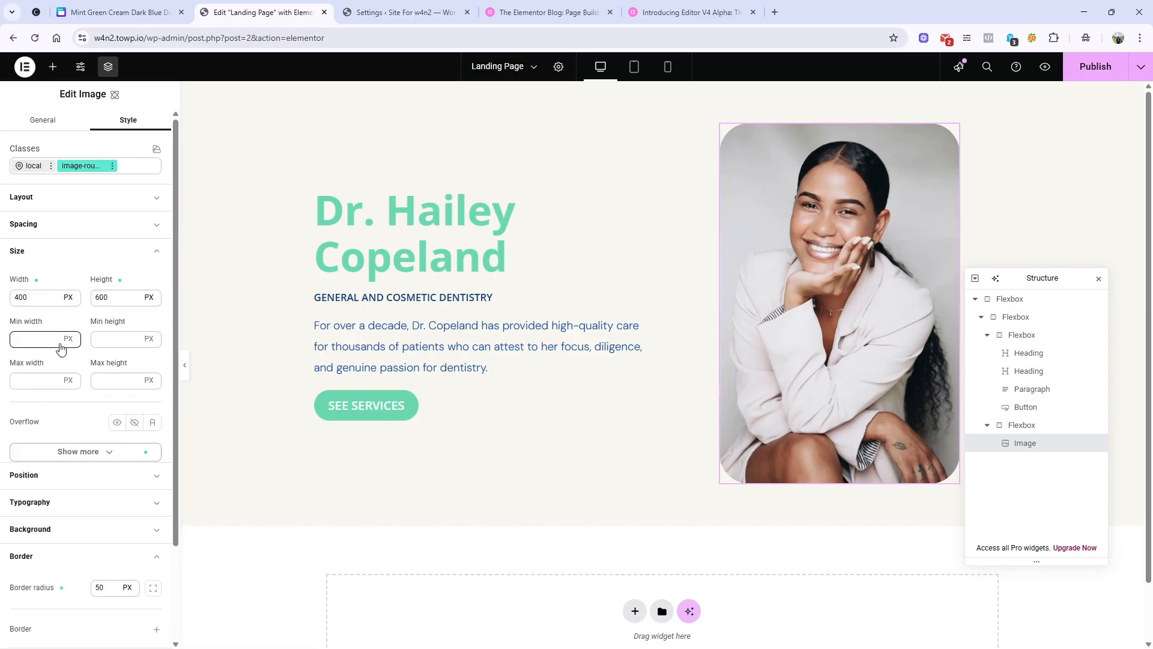
scroll(804, 305, "down", 2)
scroll(794, 319, "up", 2)
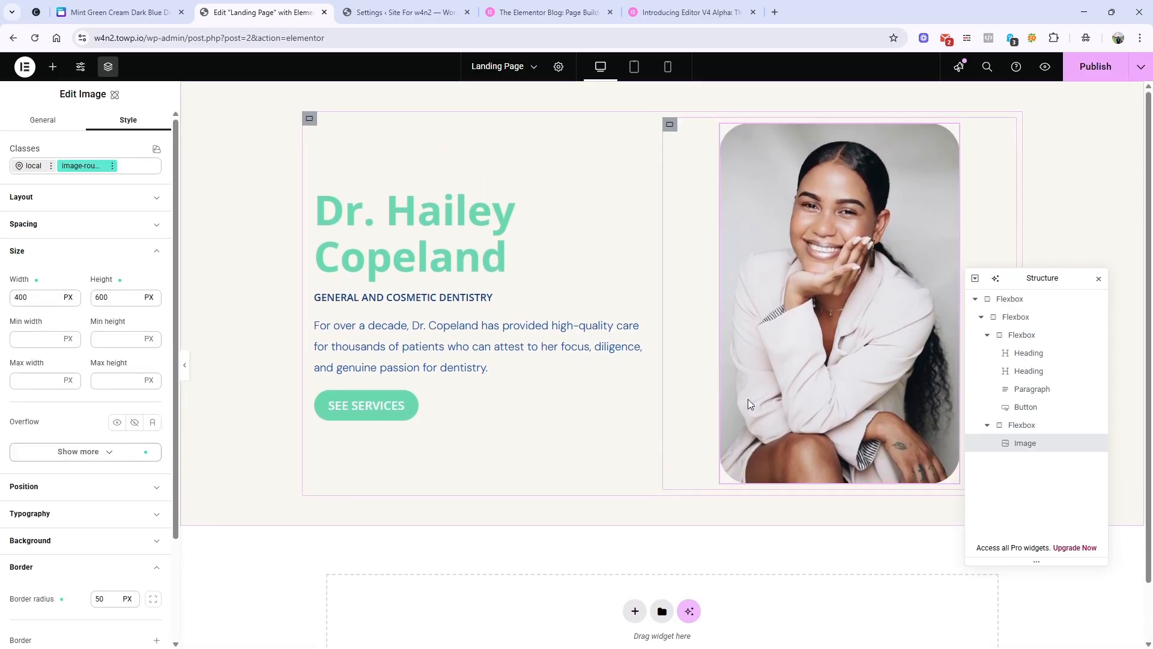
scroll(637, 367, "down", 1)
scroll(651, 391, "up", 1)
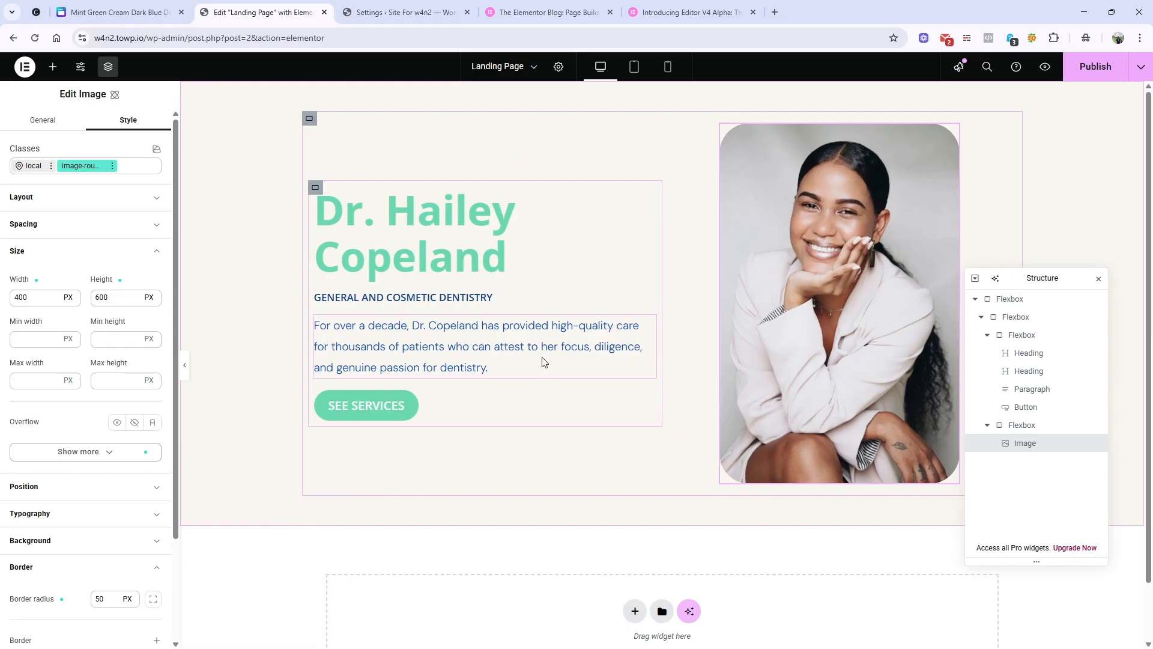
Publish the landing page changes and check the finished hero section.
left_click(1090, 68)
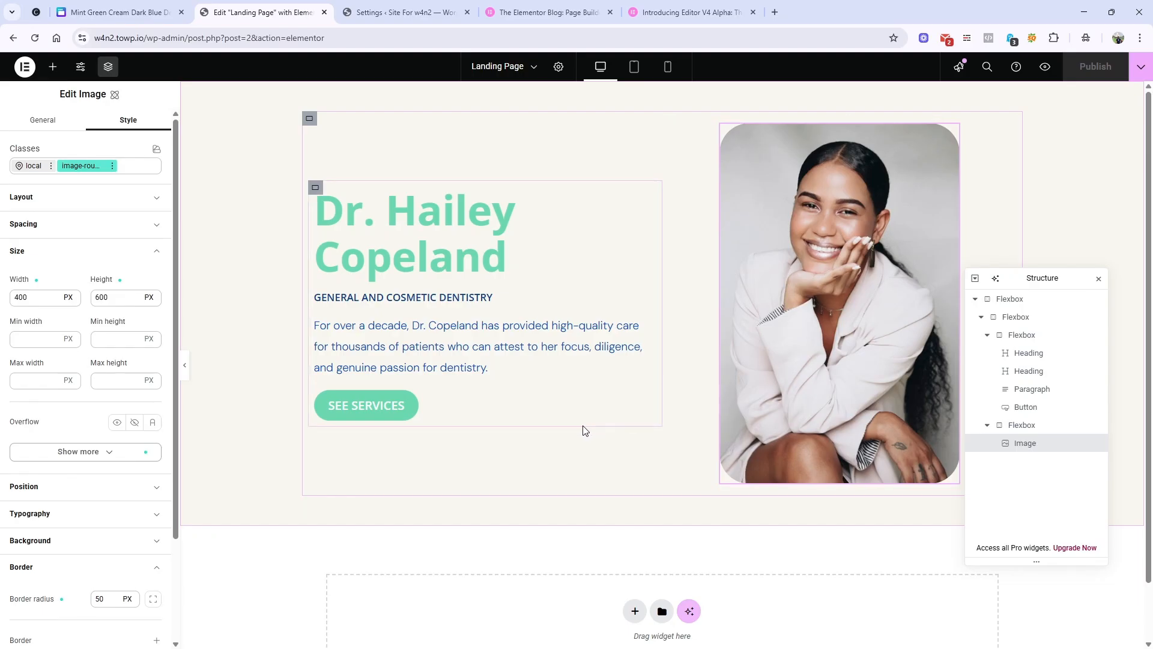
scroll(620, 481, "down", 1)
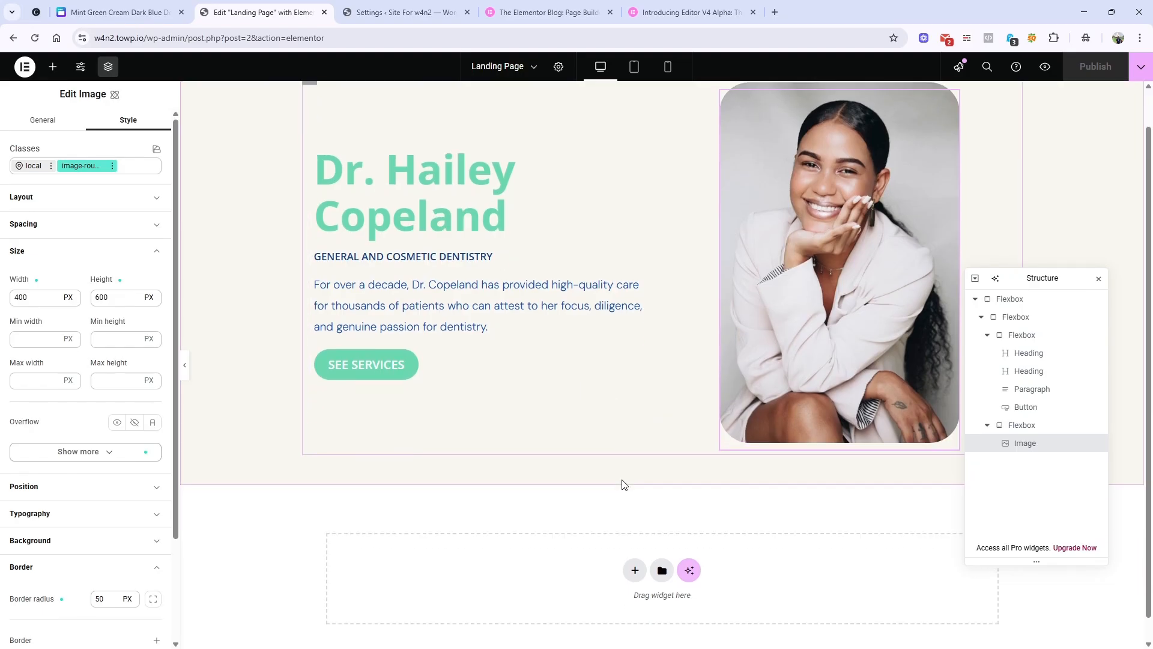
scroll(624, 484, "up", 1)
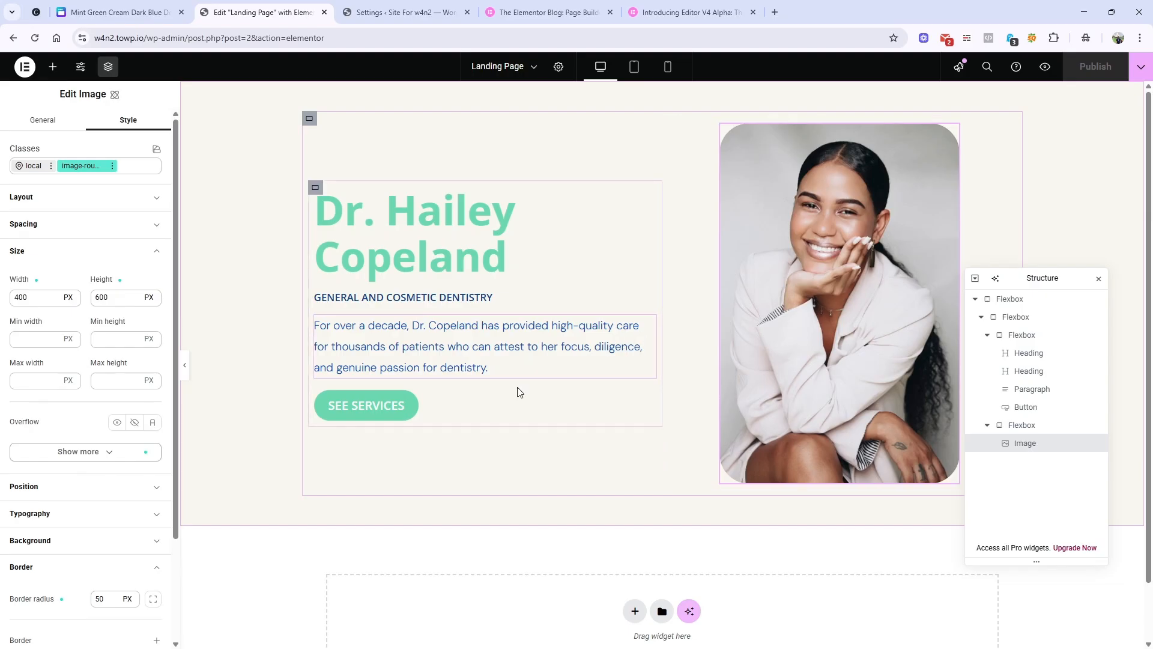
Examine the blue About My Practice section in the Canva design, and return to the Elementor editor.
key("ctrl+shift+Tab")
scroll(469, 318, "down", 2)
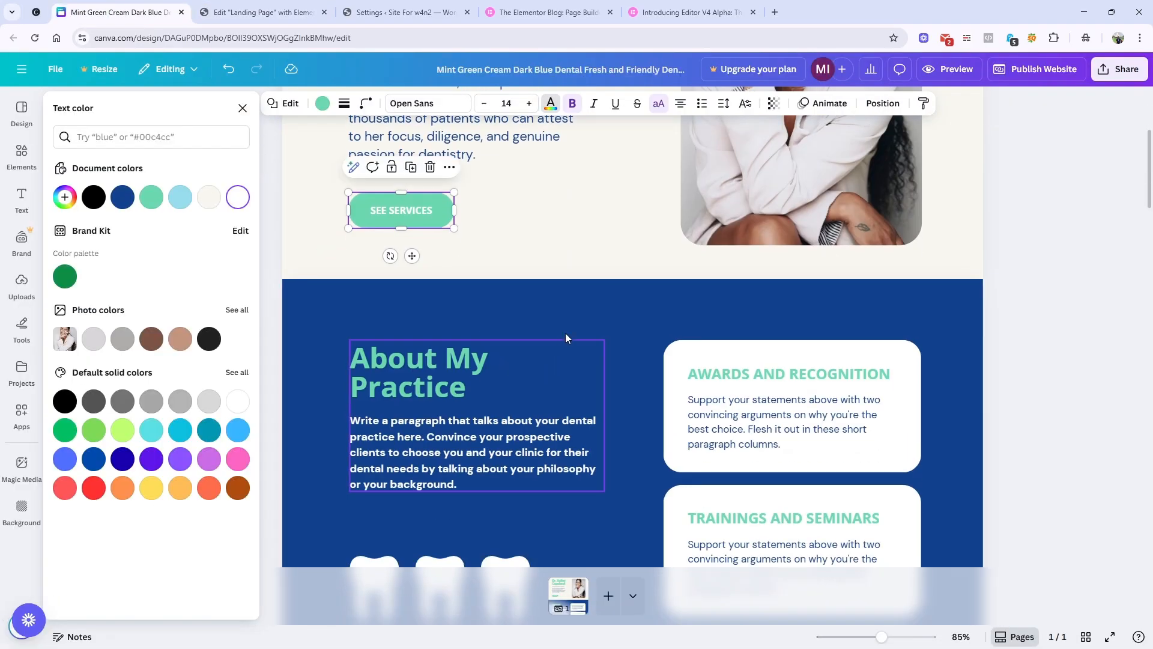
left_click(709, 304)
scroll(582, 339, "down", 4)
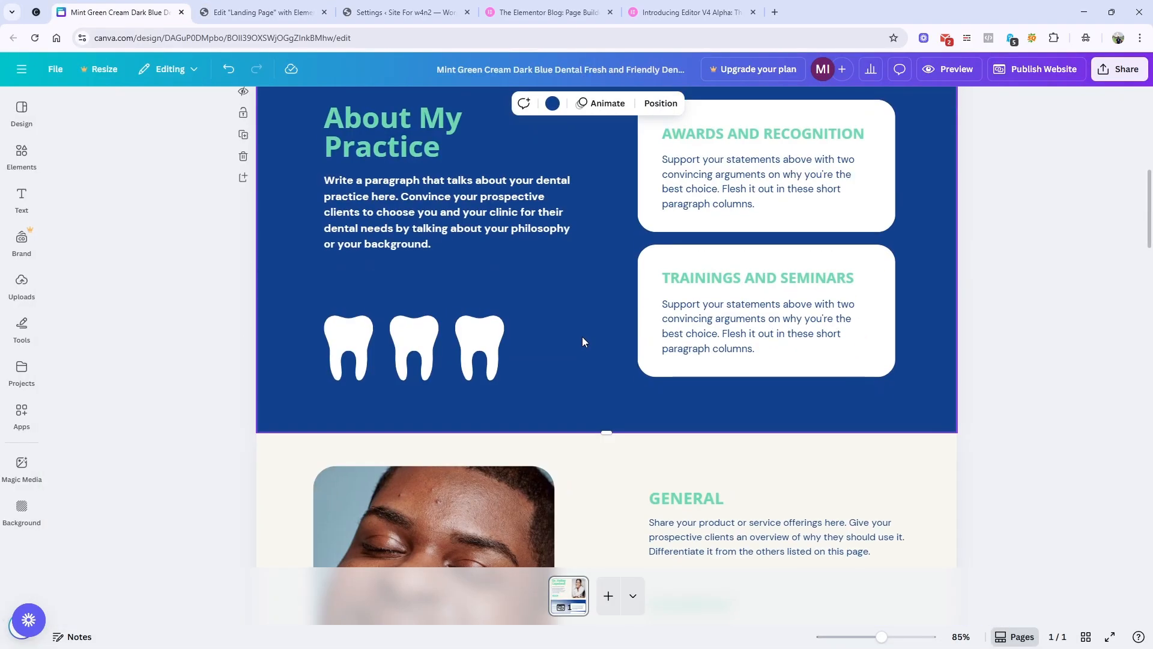
scroll(594, 313, "up", 3)
left_click(245, 10)
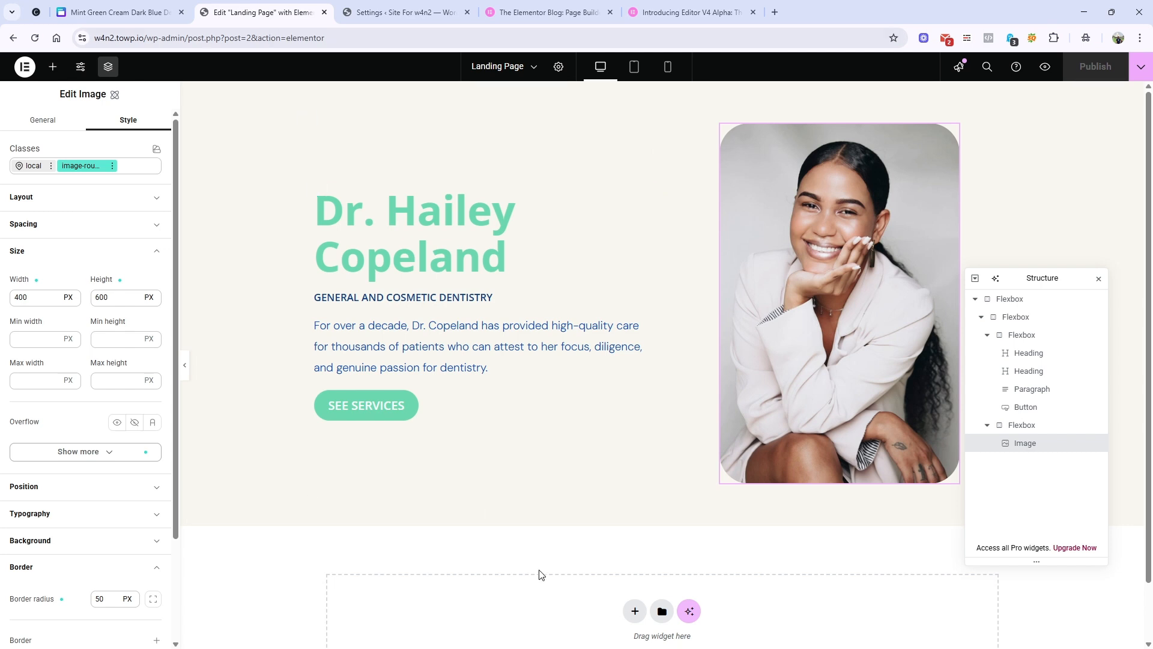
scroll(538, 573, "down", 1)
left_click(632, 546)
left_click(623, 602)
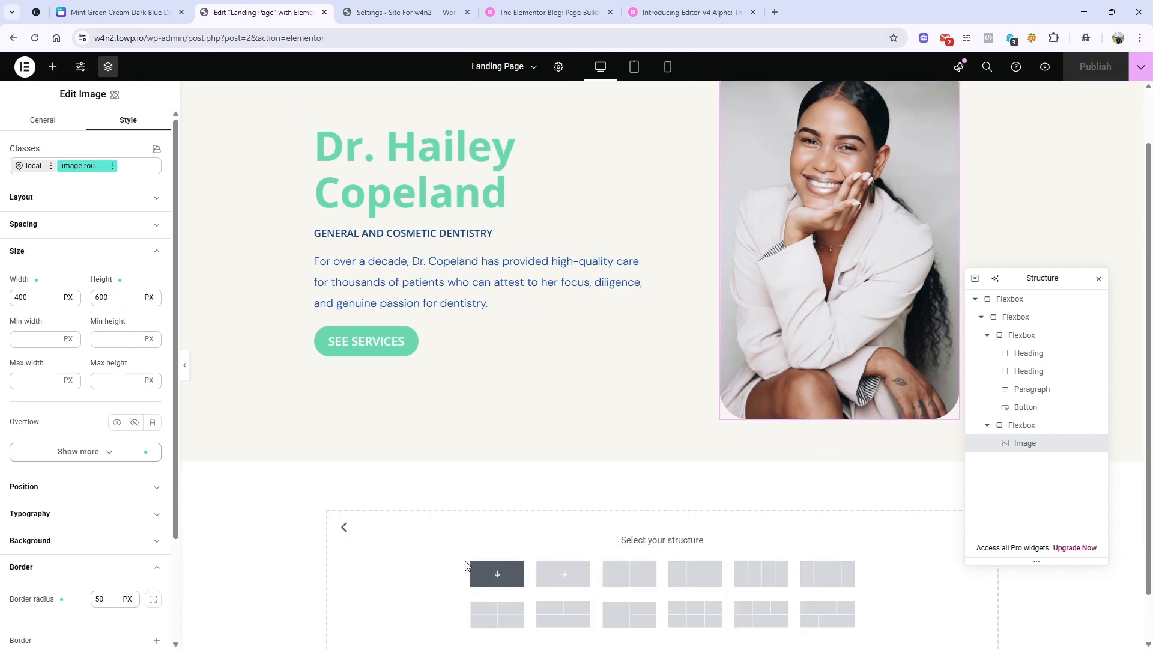
scroll(713, 528, "down", 1)
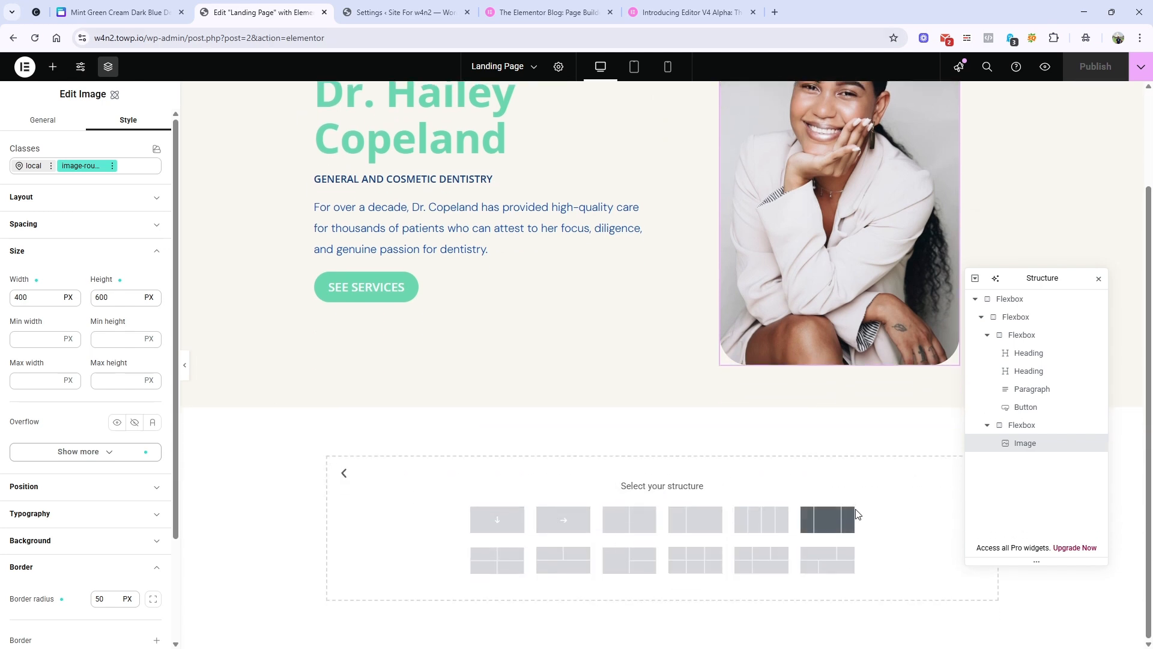
scroll(857, 517, "up", 3)
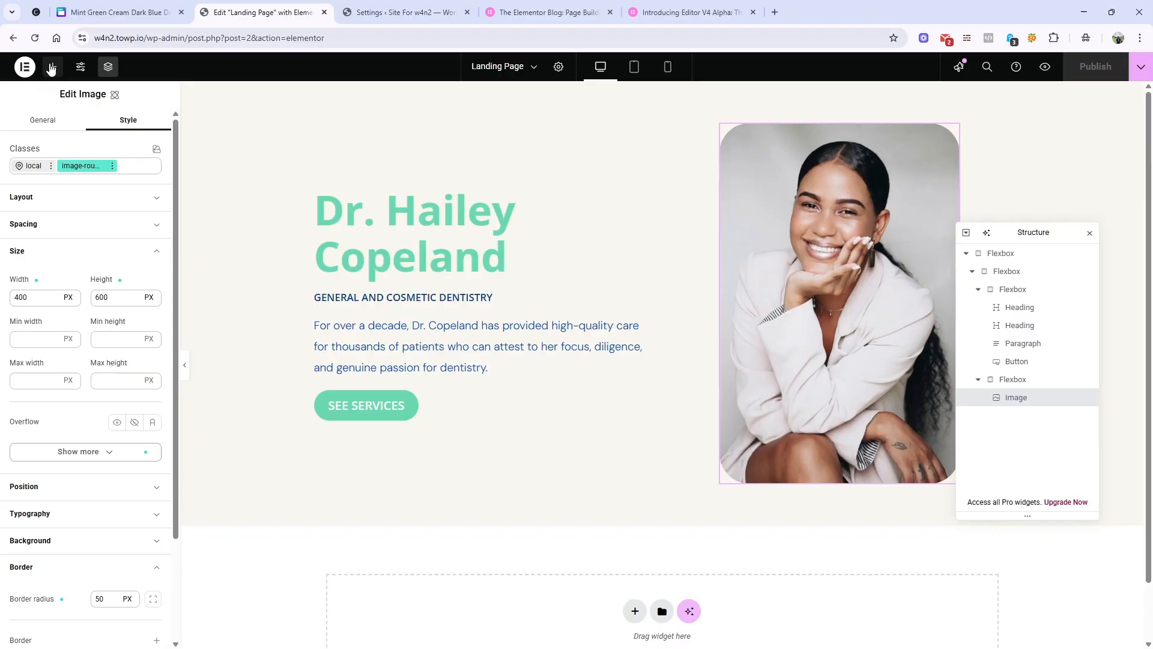
Add a flexbox below the hero section and assign it the existing section-primary class.
left_click(52, 67)
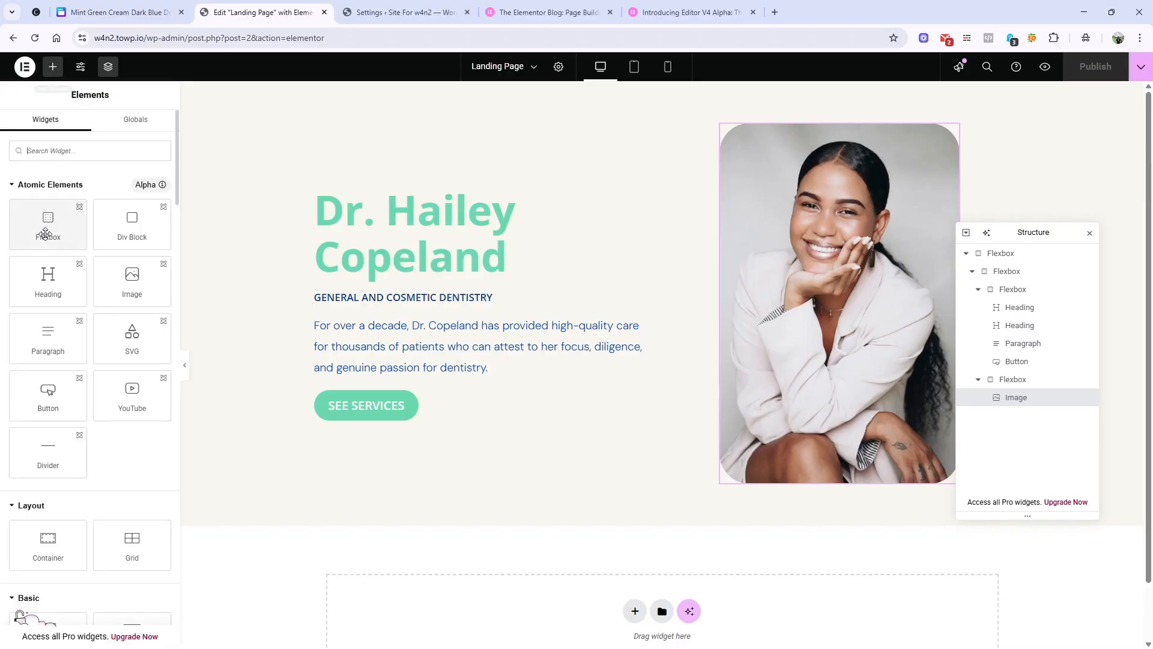
left_click_drag(44, 226, 381, 557)
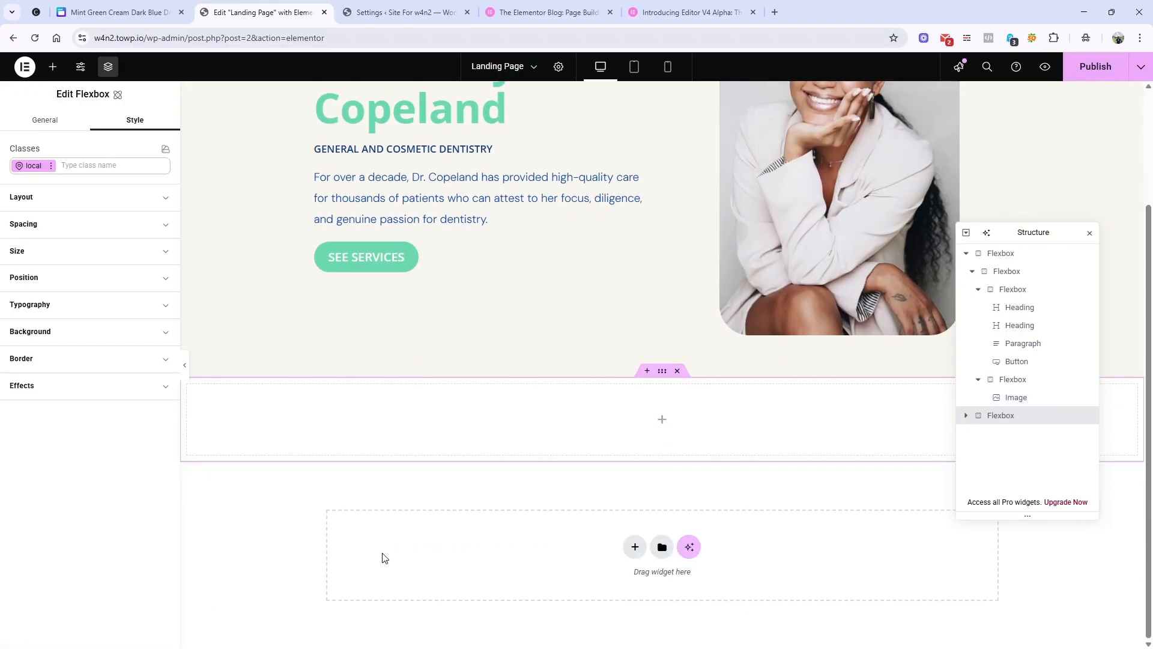
scroll(485, 506, "up", 3)
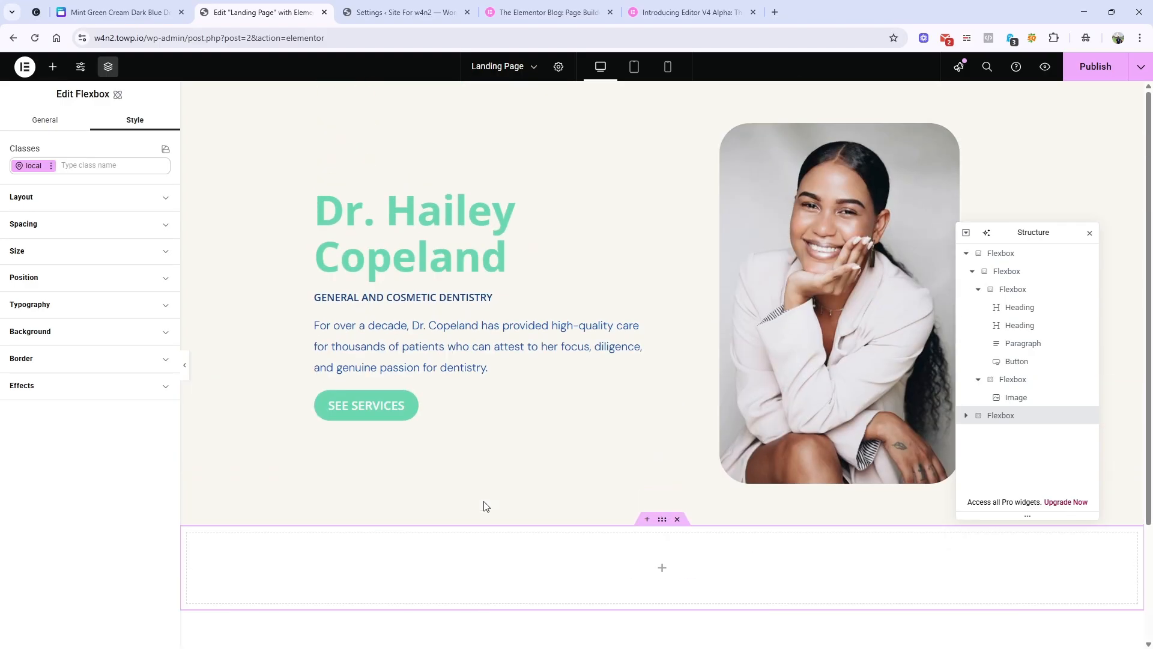
left_click(1034, 254)
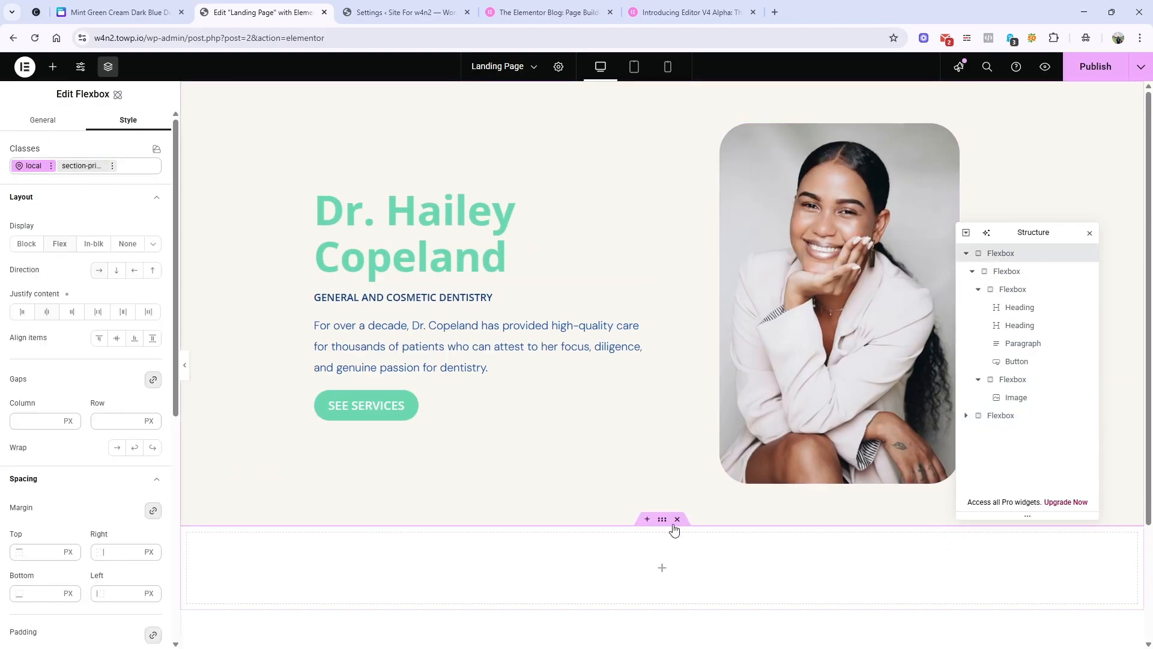
left_click(663, 524)
left_click(109, 165)
type("sec")
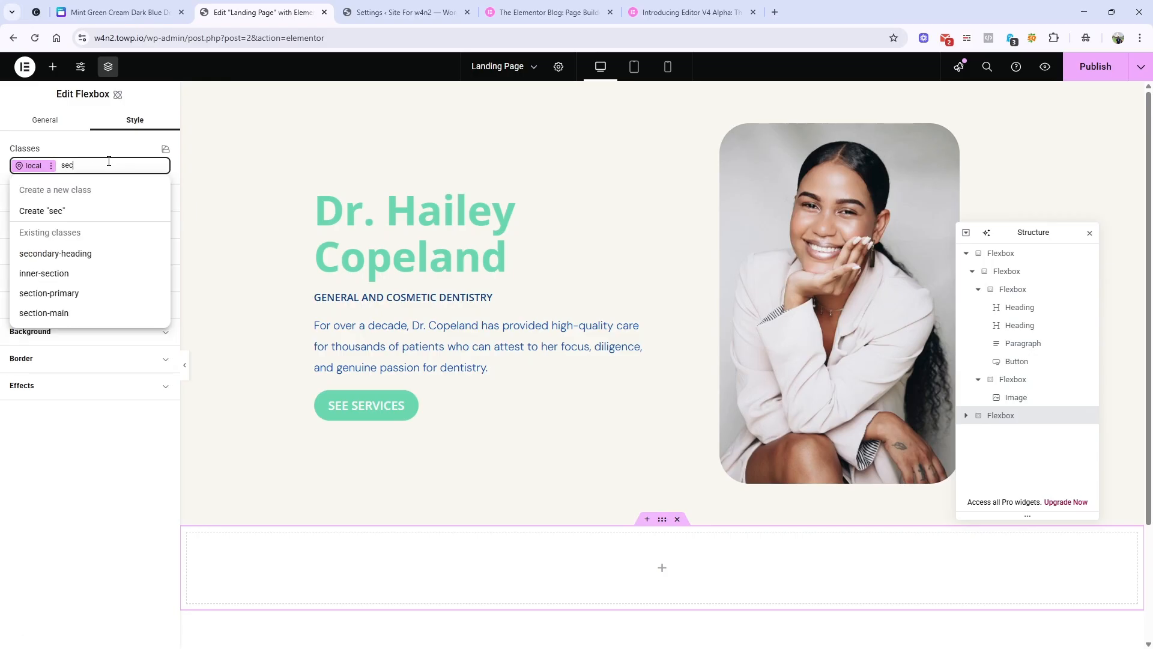
left_click(66, 294)
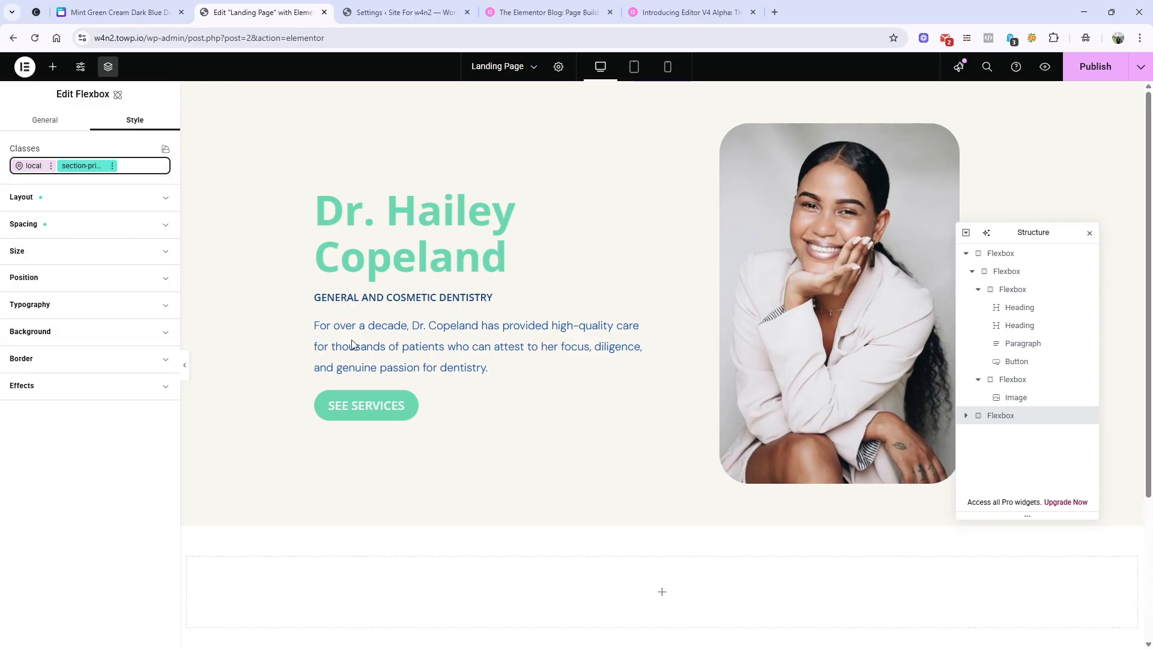
scroll(781, 468, "down", 1)
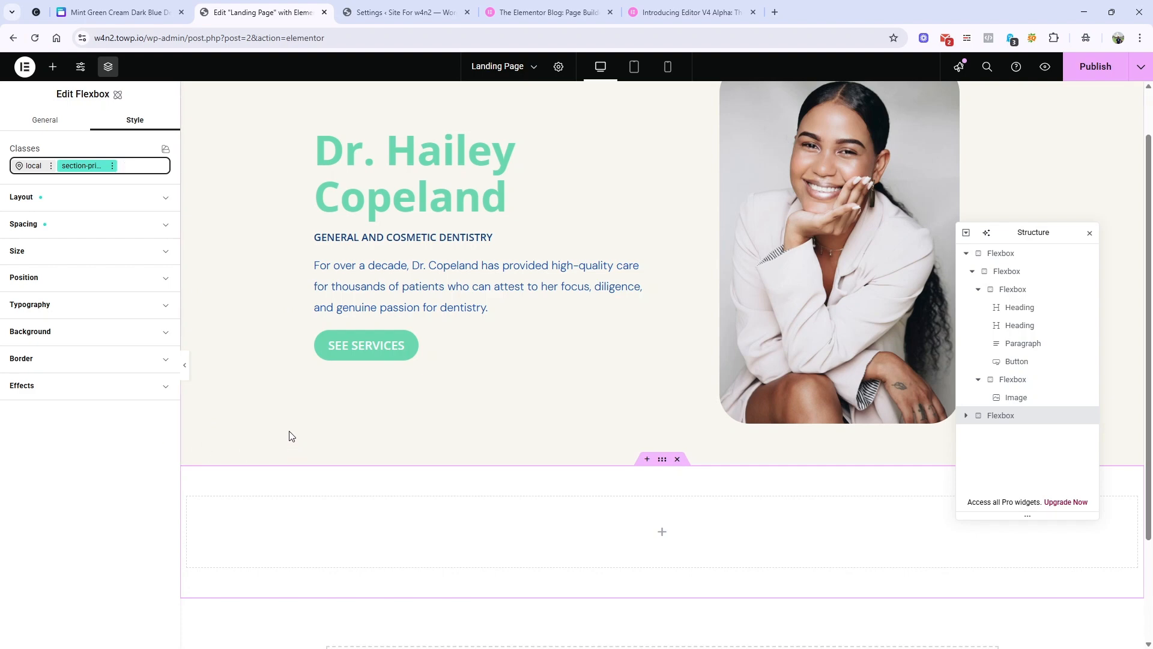
Check the section layout in Canva, nest a flexbox inside the new Elementor section, and give it the inner-section class.
left_click(129, 12)
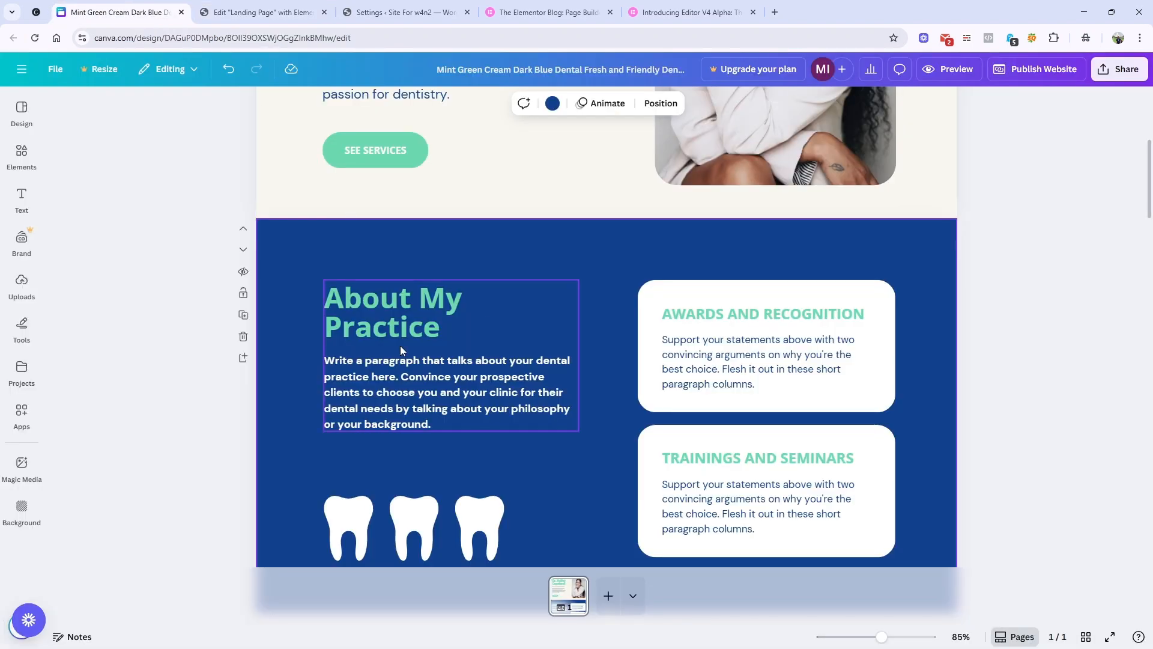
left_click(258, 12)
left_click(53, 67)
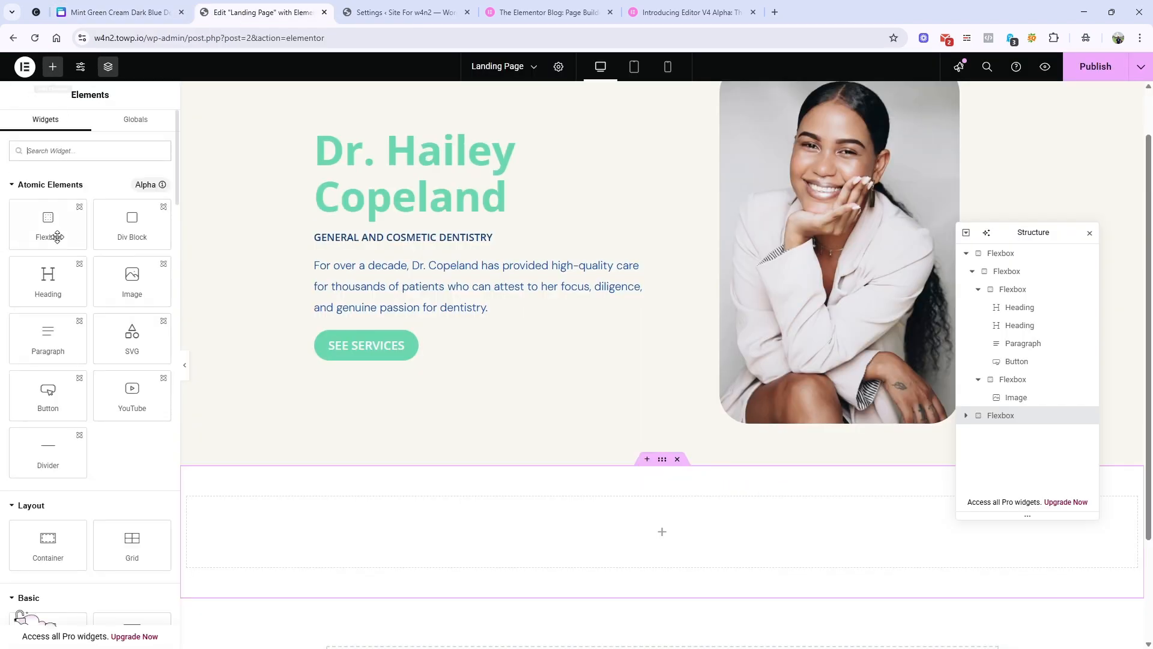
left_click_drag(48, 228, 522, 517)
left_click(98, 170)
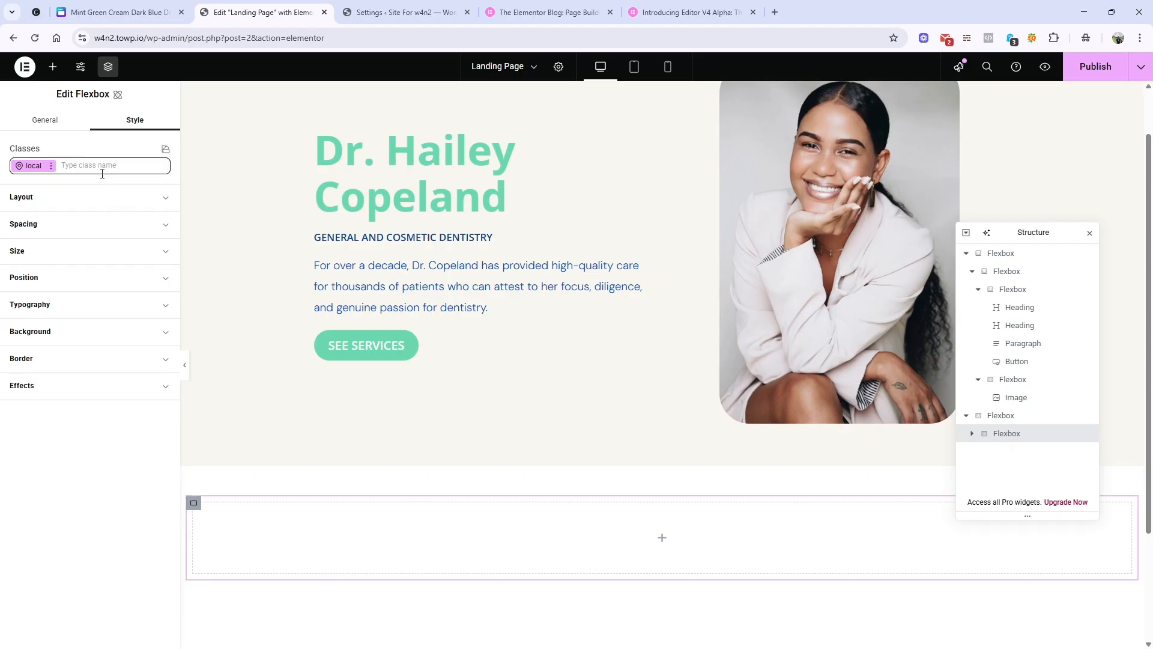
type("inner")
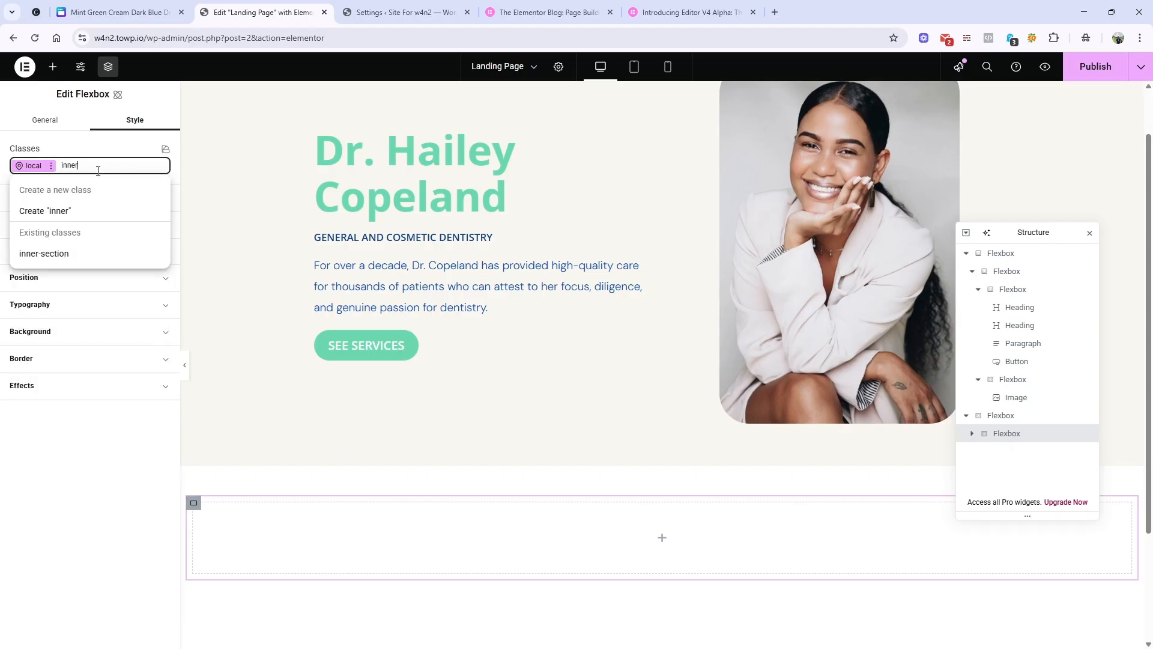
left_click(81, 253)
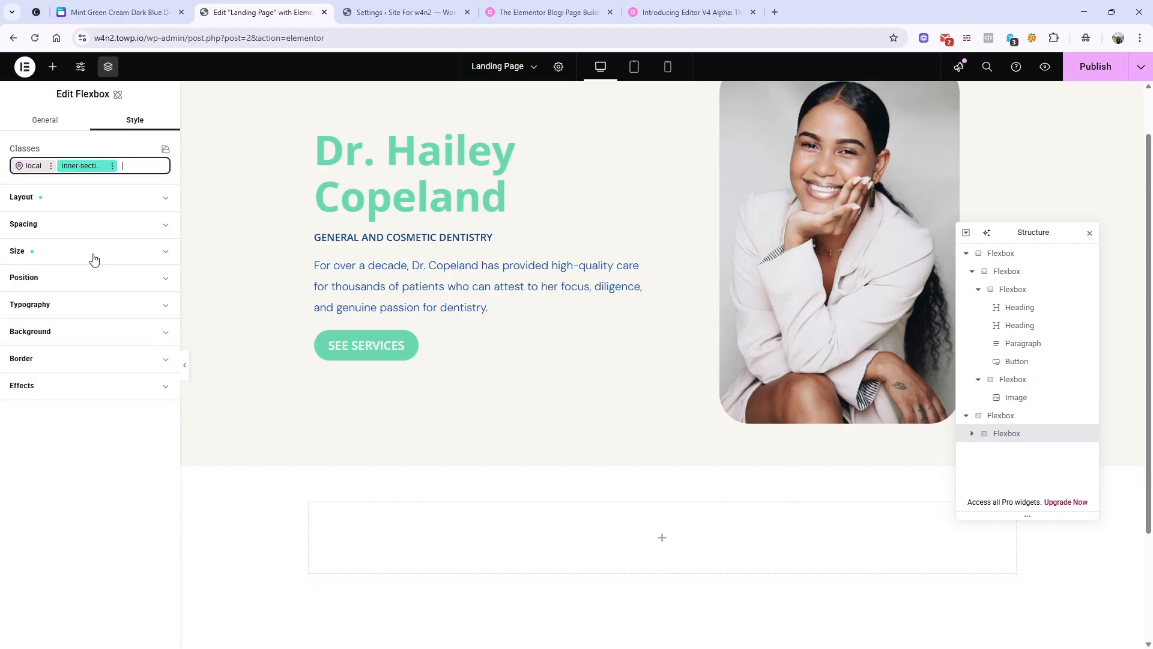
Add two flexboxes to the new section's inner-section container and arrange them in the structure as side-by-side columns.
scroll(517, 534, "down", 3)
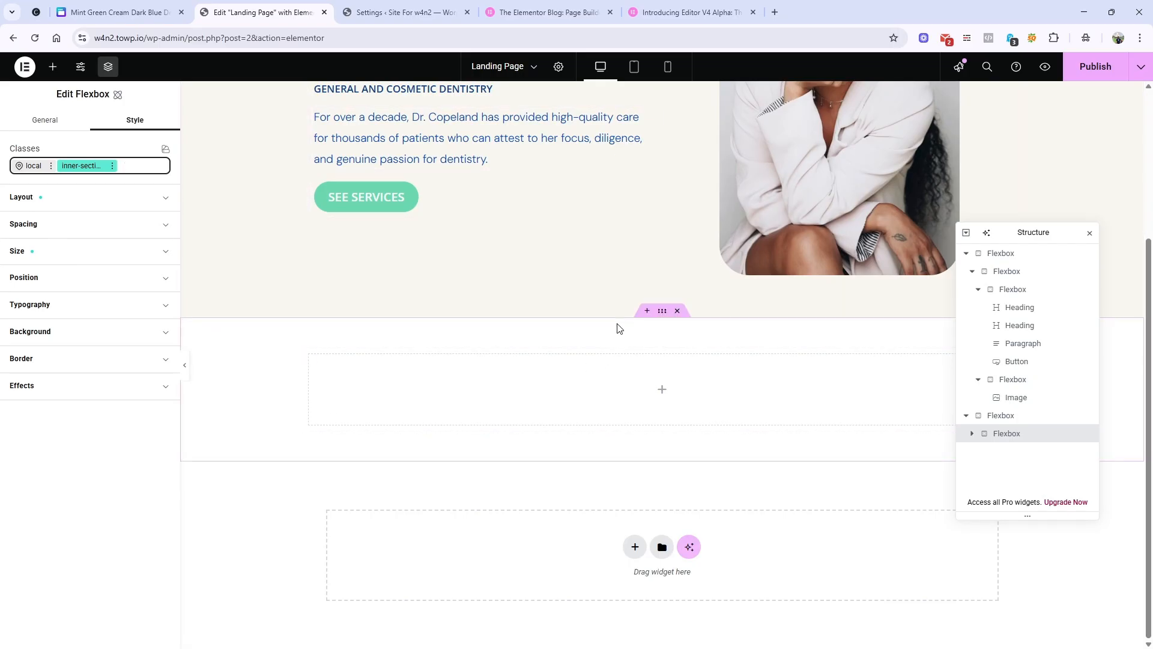
left_click(53, 67)
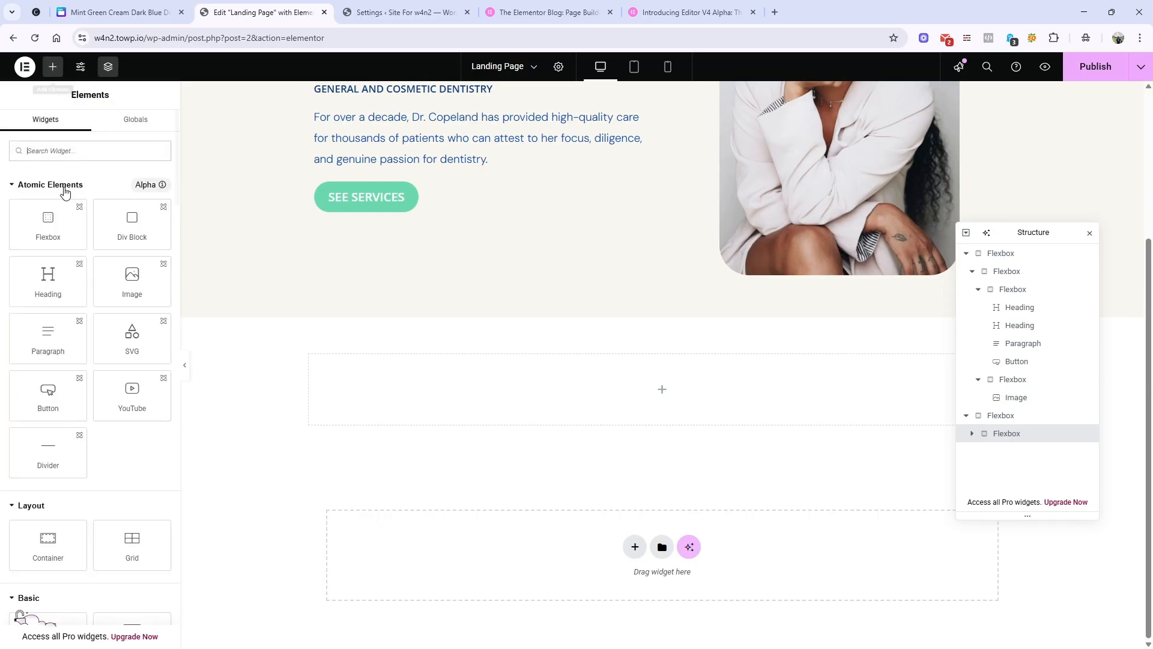
left_click_drag(48, 229, 376, 413)
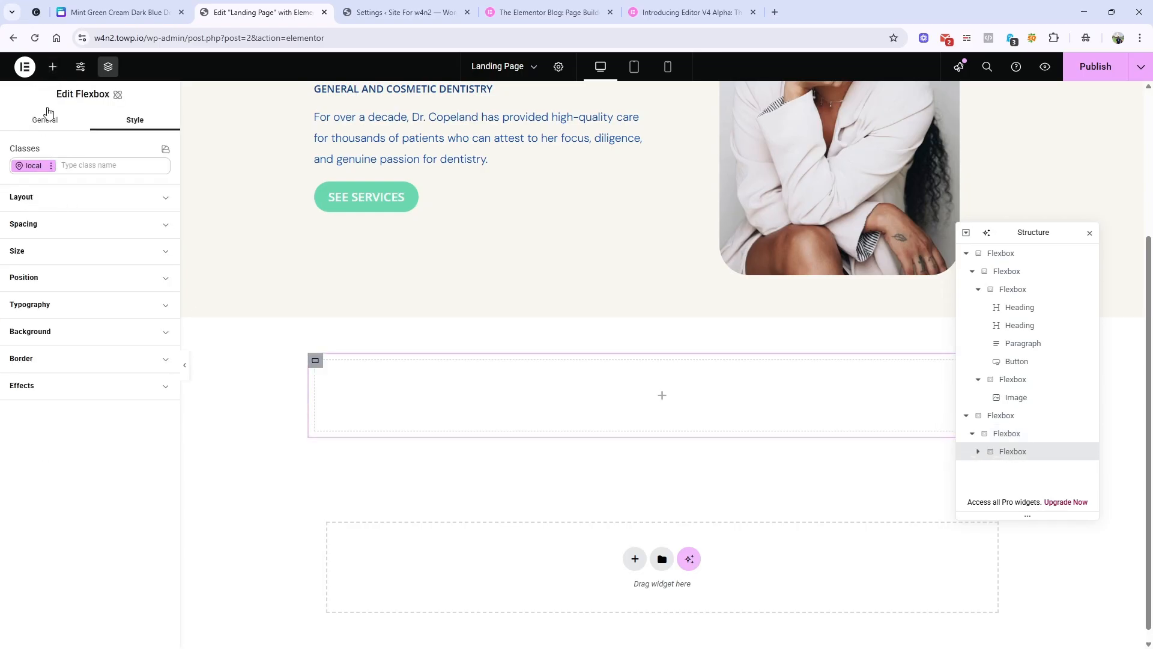
left_click(53, 67)
left_click_drag(48, 226, 503, 416)
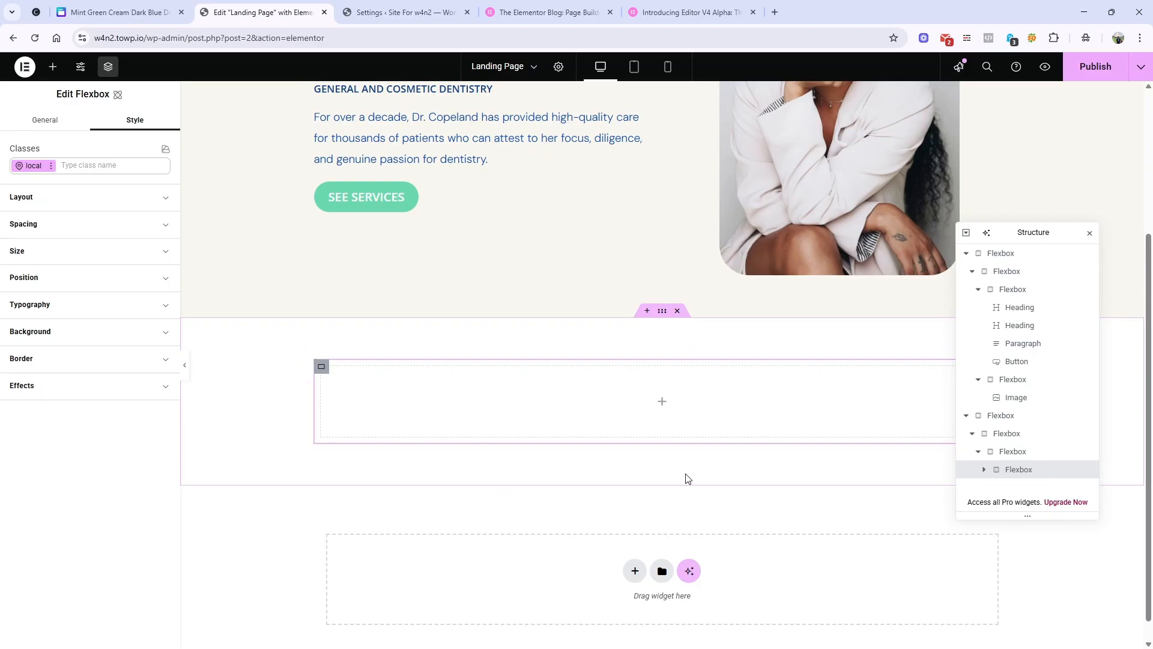
left_click_drag(1011, 472, 1001, 445)
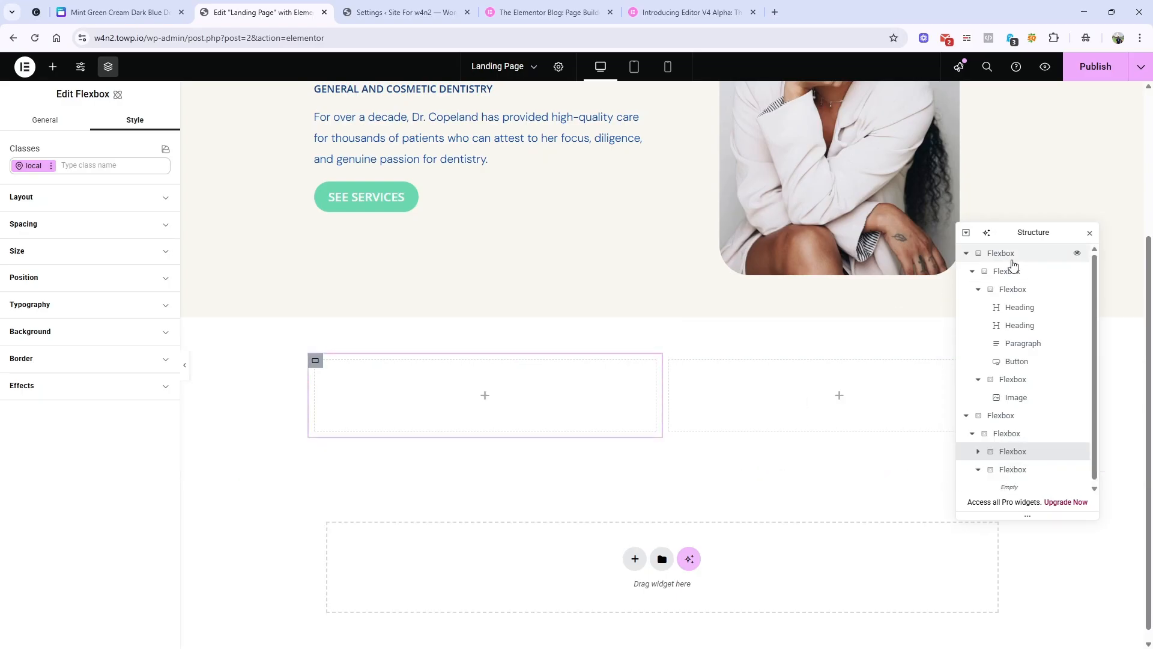
left_click_drag(1021, 229, 1032, 218)
Inspect the text styles of the About My Practice heading and paragraph and the Awards and Recognition card in Canva.
left_click(178, 7)
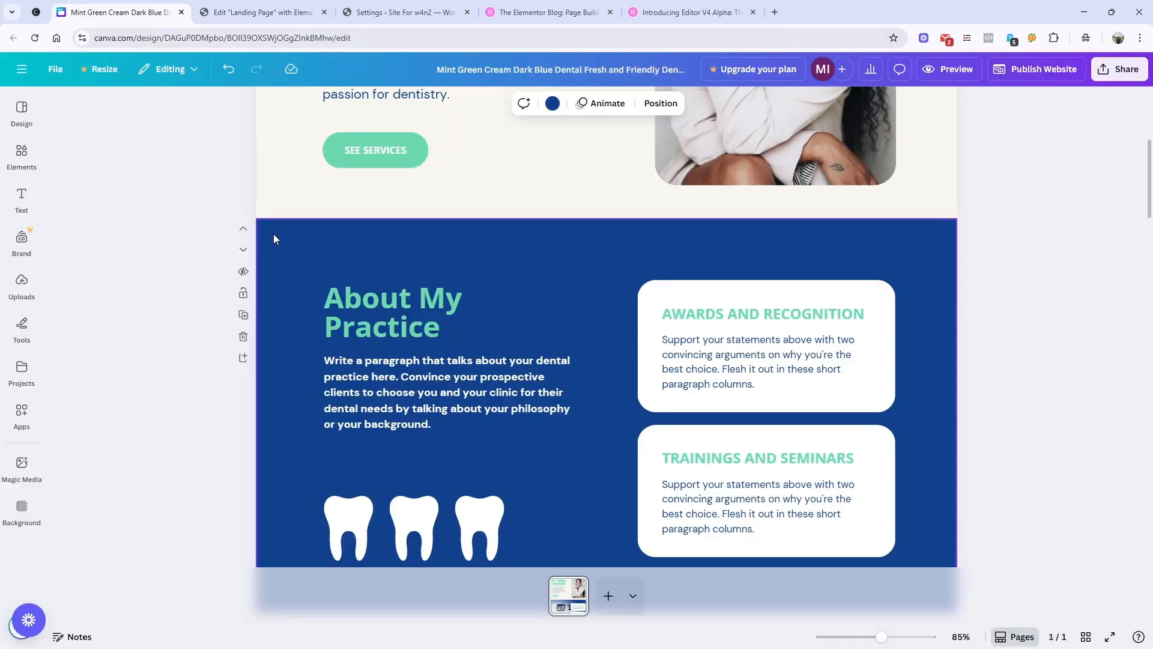
scroll(415, 358, "up", 5)
scroll(419, 362, "down", 5)
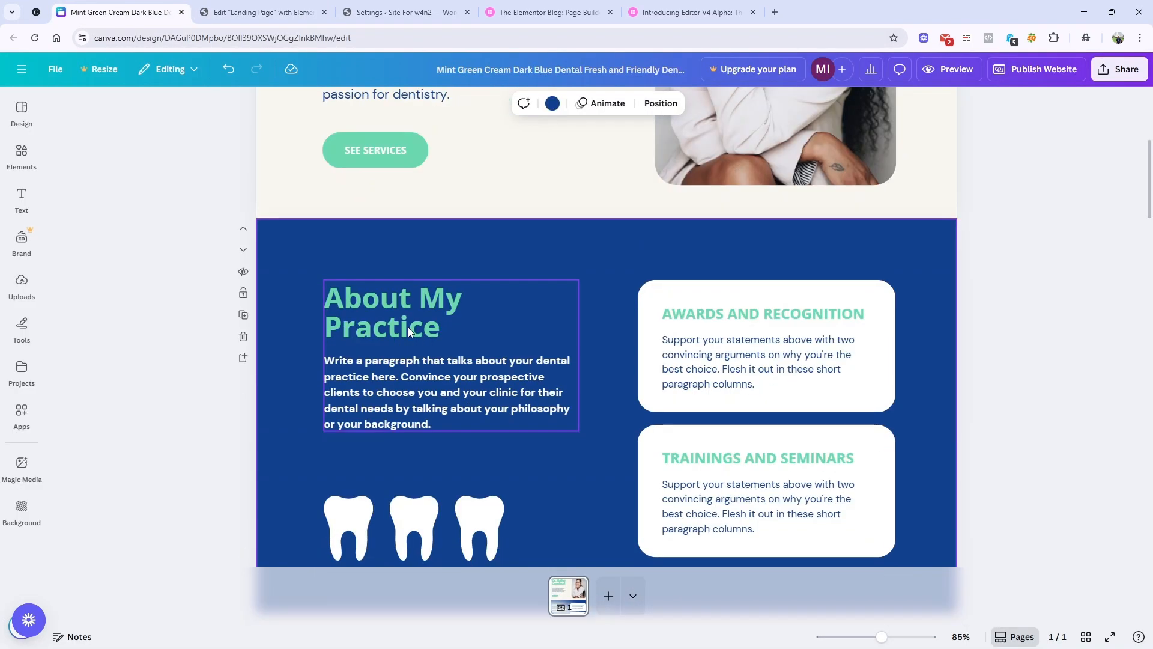
left_click(399, 309)
double_click(398, 308)
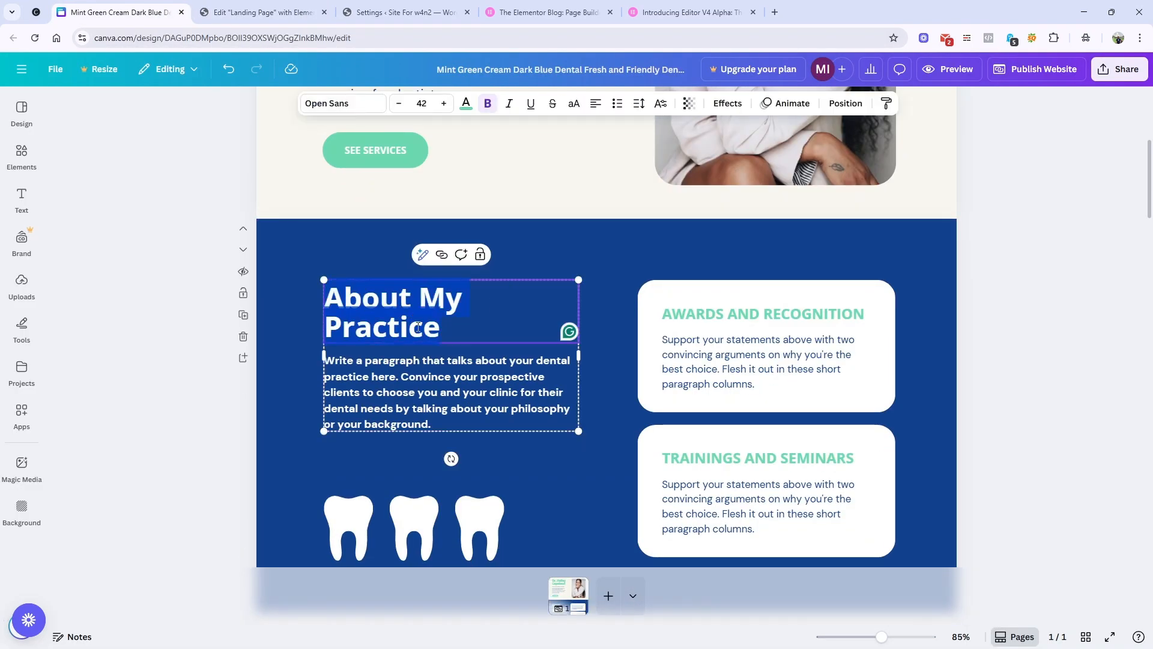
left_click(401, 383)
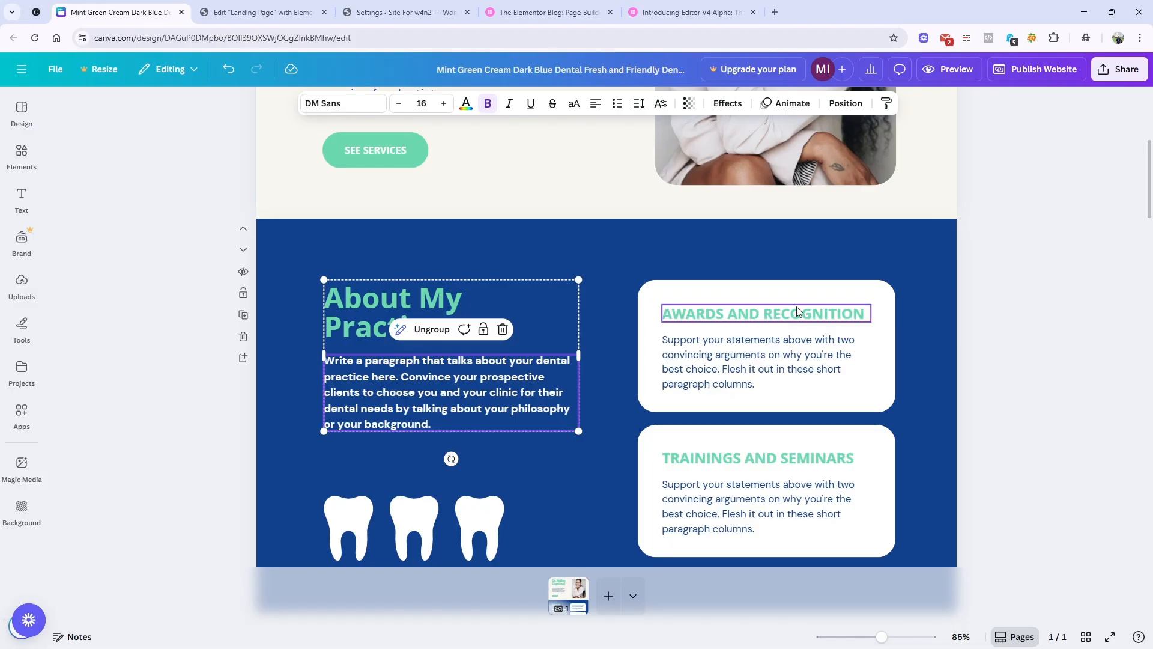
left_click(818, 297)
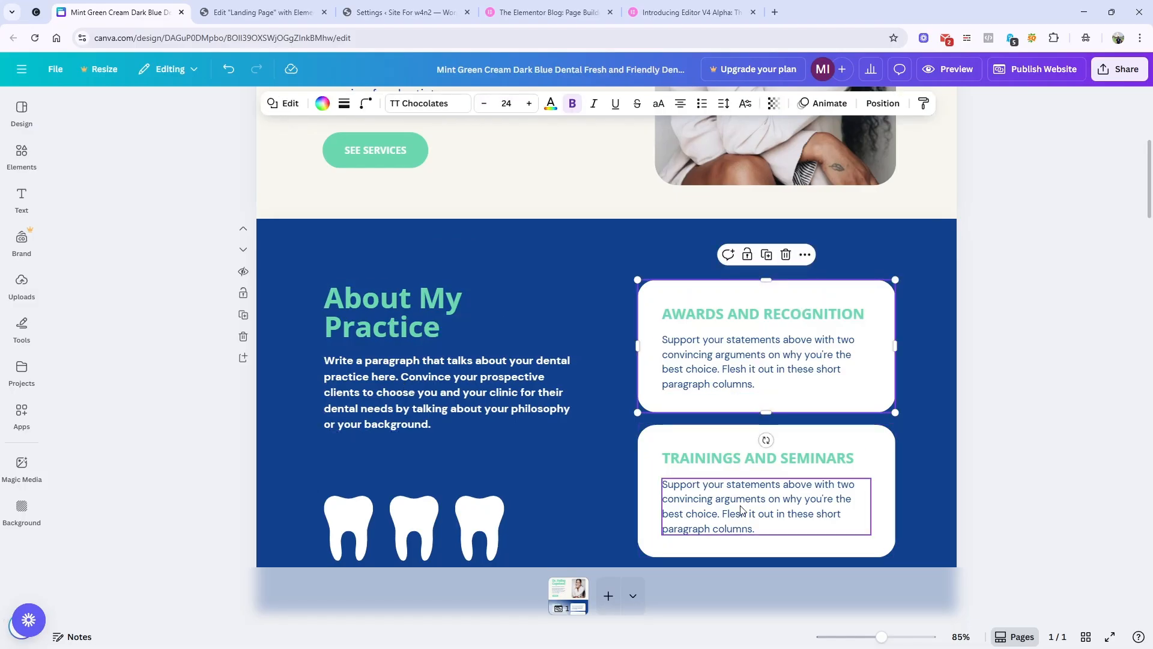
Review the services, restorative care and Patient Feedback sections of the Canva design, and return to the About My Practice section.
scroll(439, 419, "down", 8)
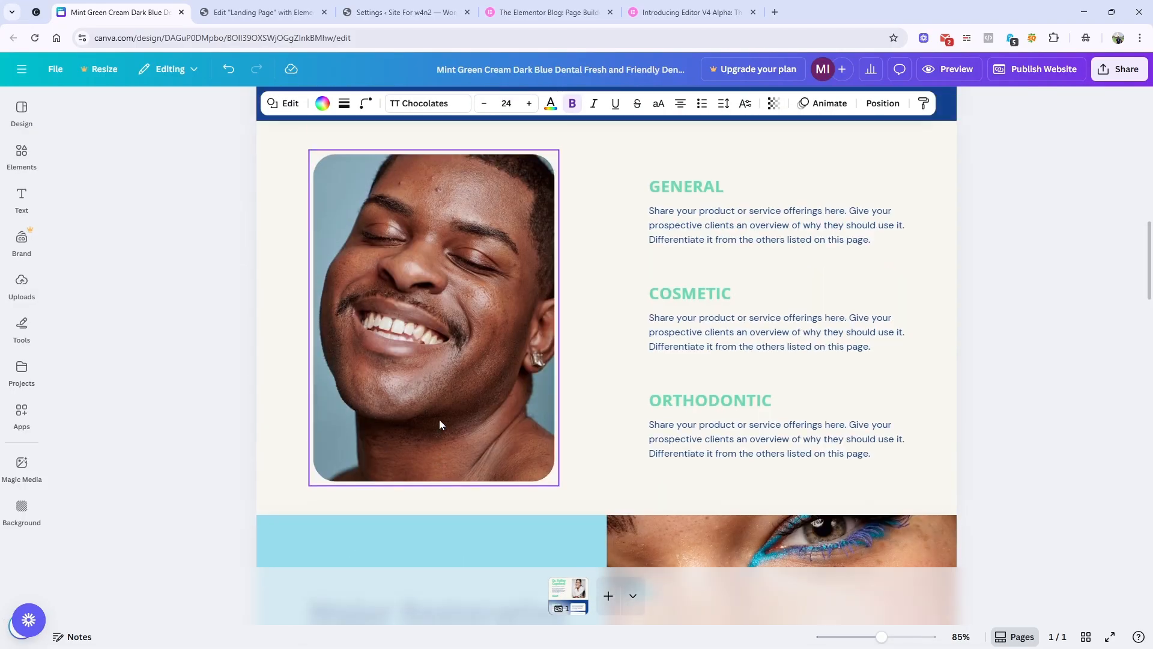
scroll(585, 373, "up", 5)
scroll(585, 403, "down", 10)
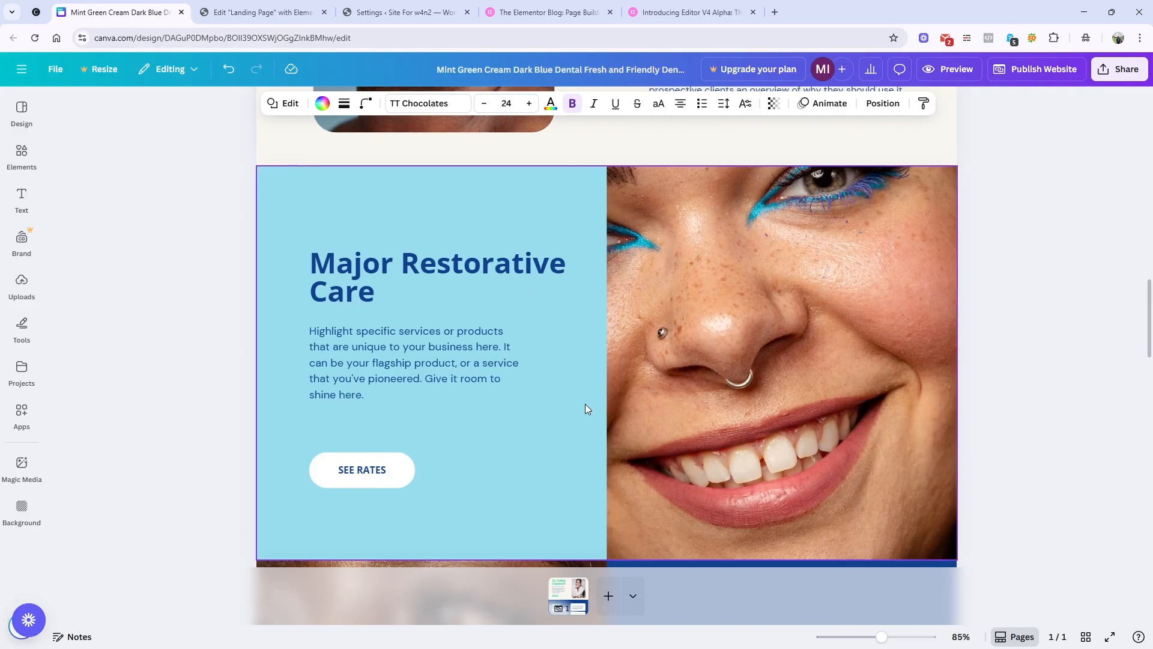
scroll(585, 403, "down", 10)
scroll(585, 404, "up", 3)
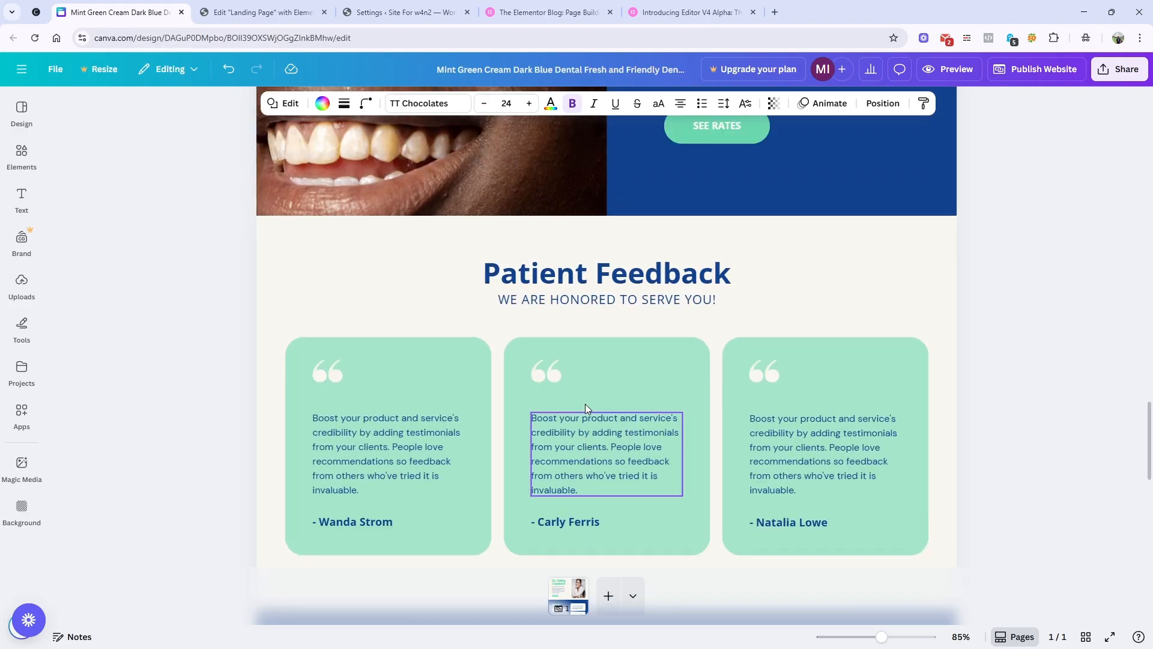
scroll(585, 403, "up", 12)
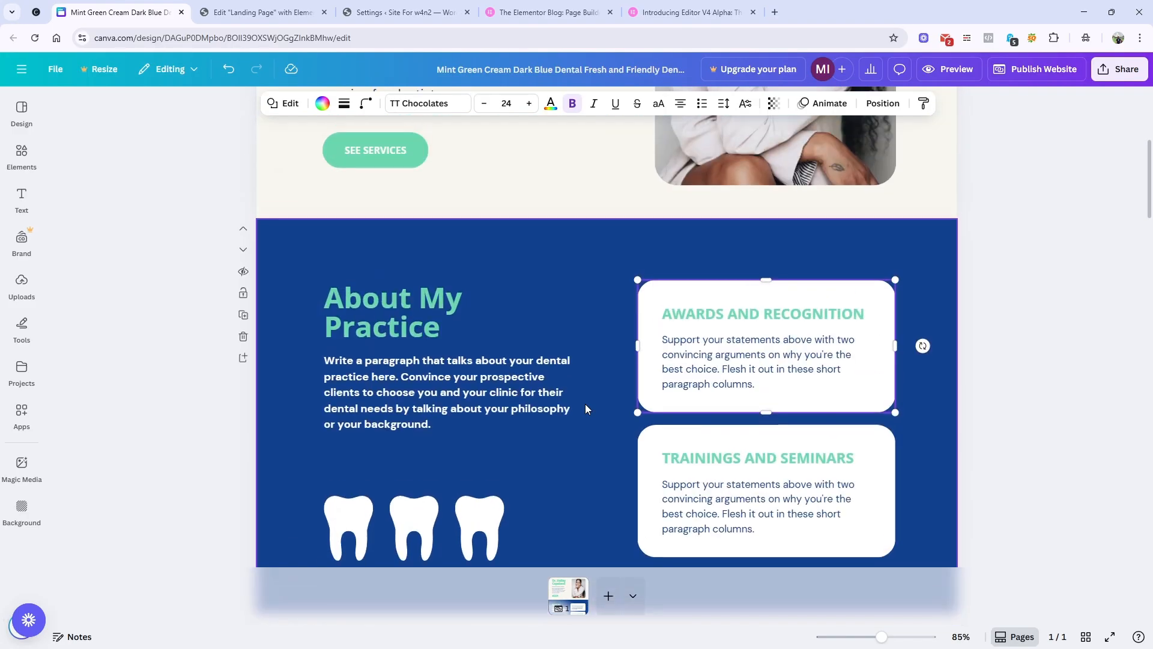
Review the Canva design's sections down to the footer, and return to the About My Practice section to check its background.
scroll(587, 409, "down", 15)
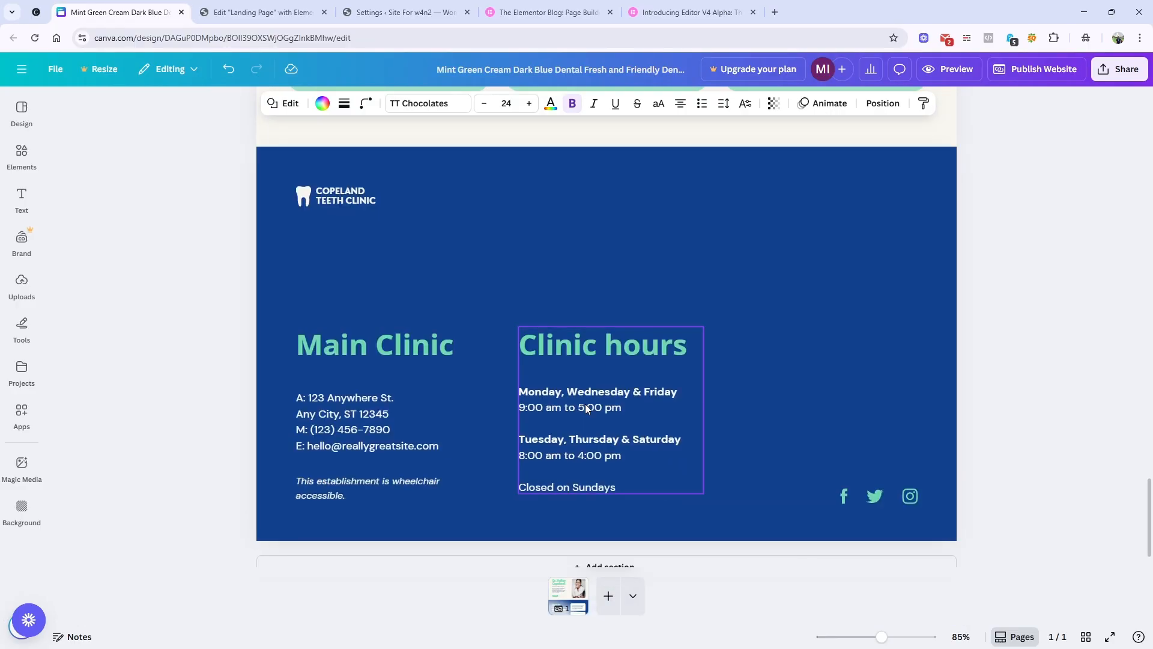
scroll(586, 409, "up", 15)
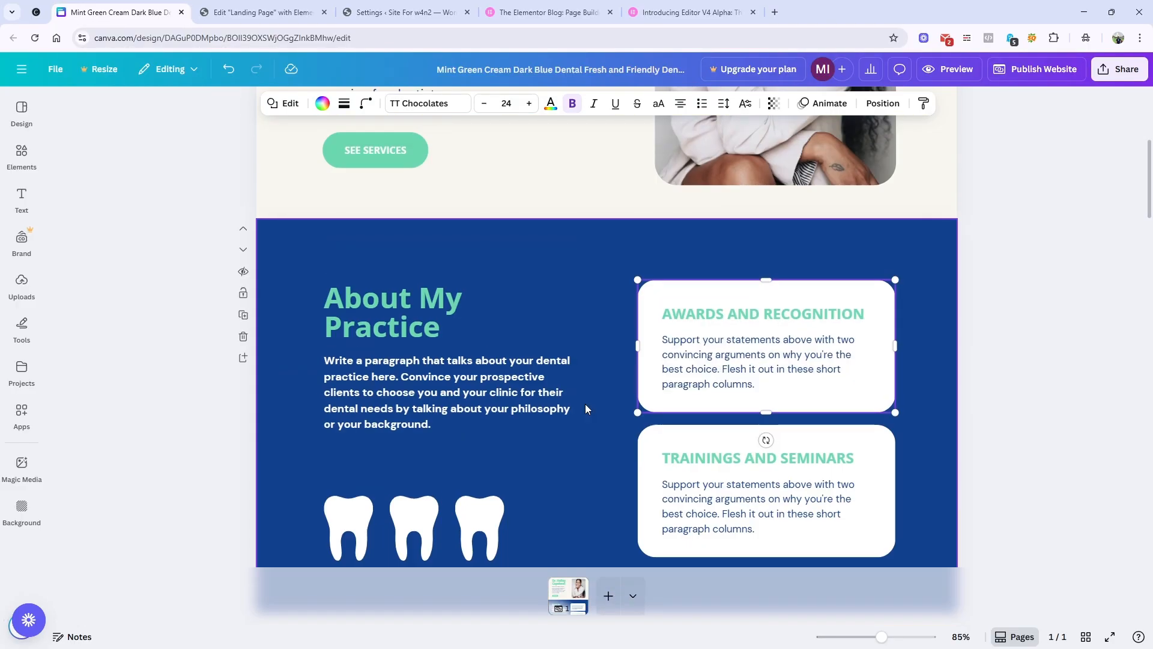
scroll(586, 405, "down", 10)
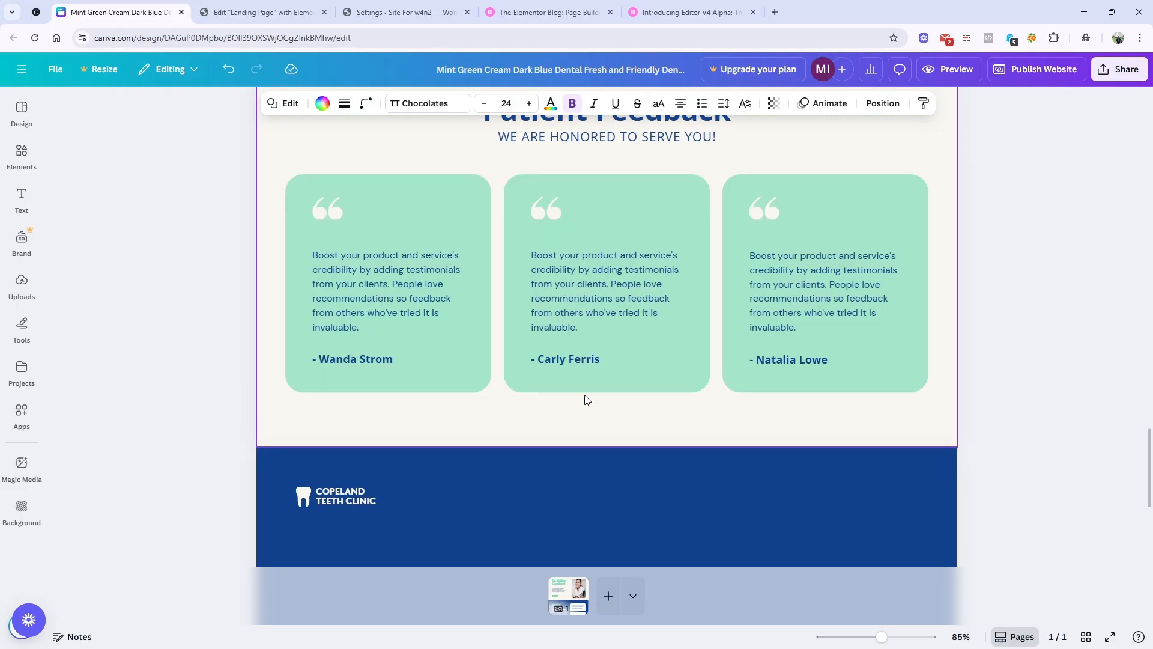
scroll(515, 461, "up", 5)
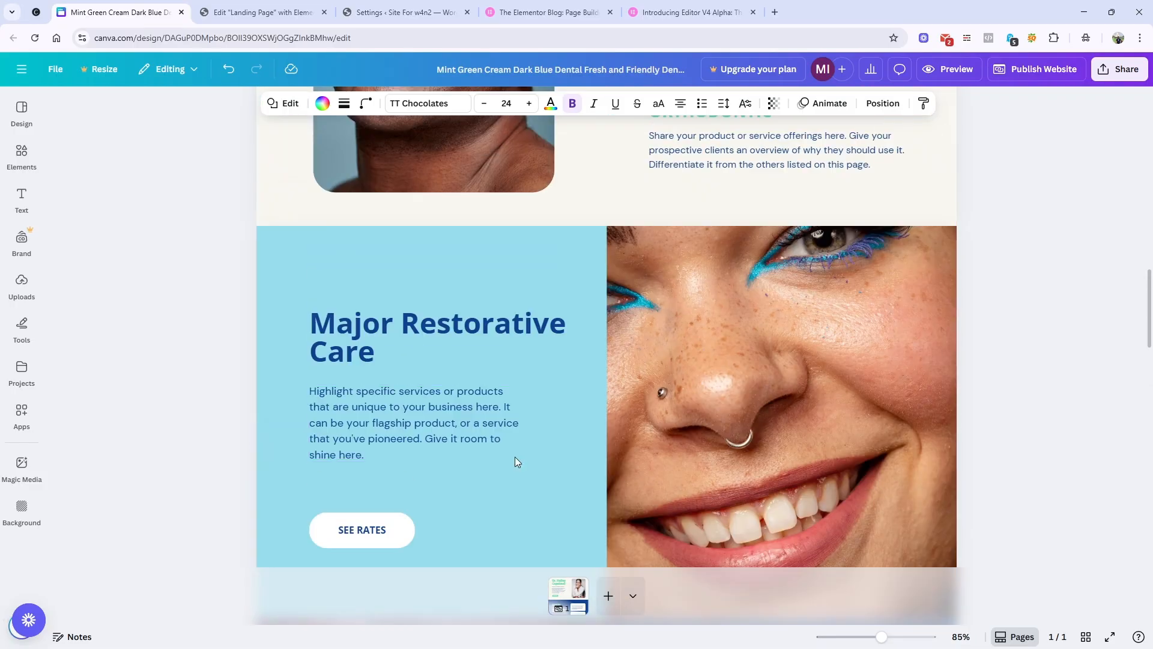
scroll(516, 461, "up", 10)
scroll(515, 462, "down", 5)
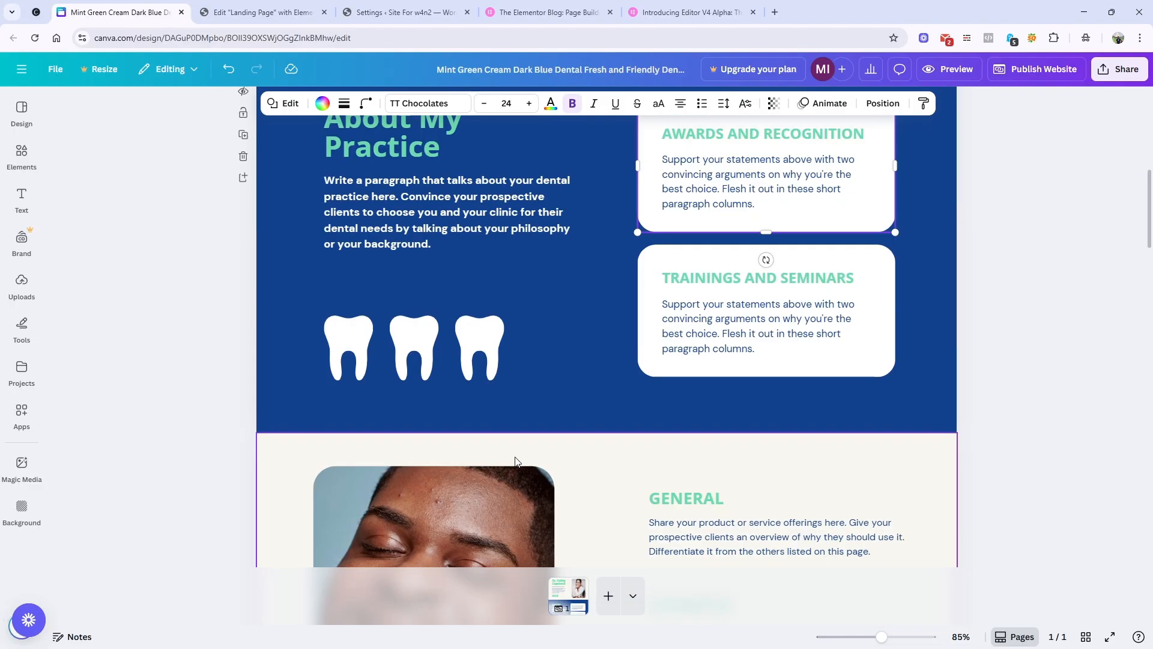
scroll(515, 461, "up", 4)
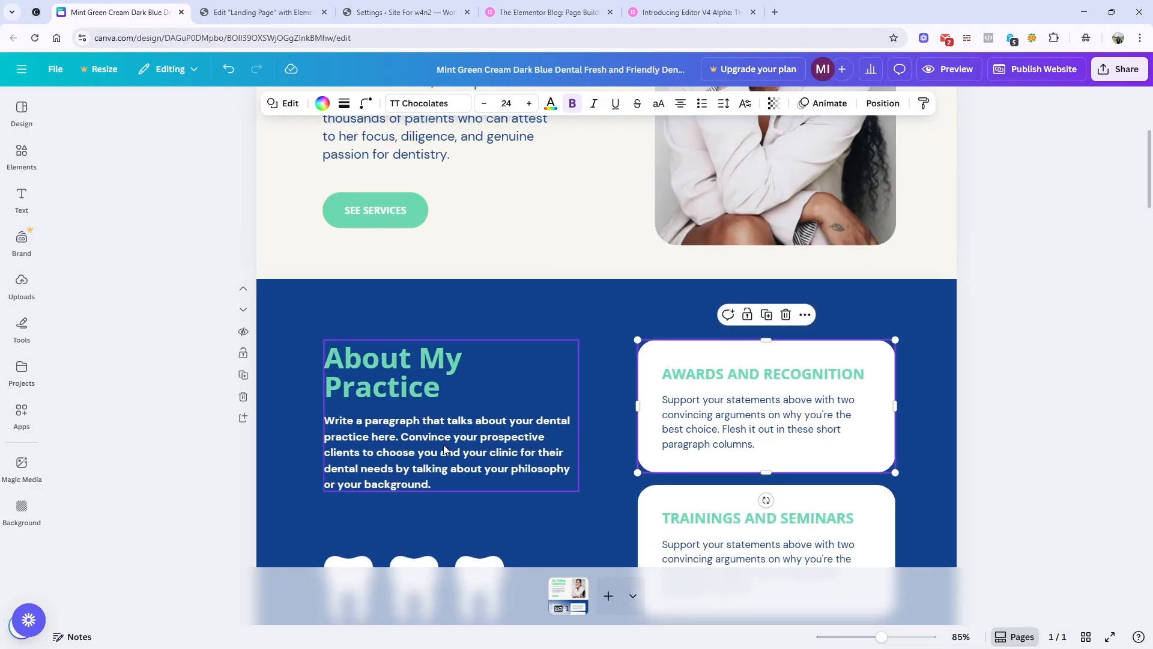
left_click(298, 302)
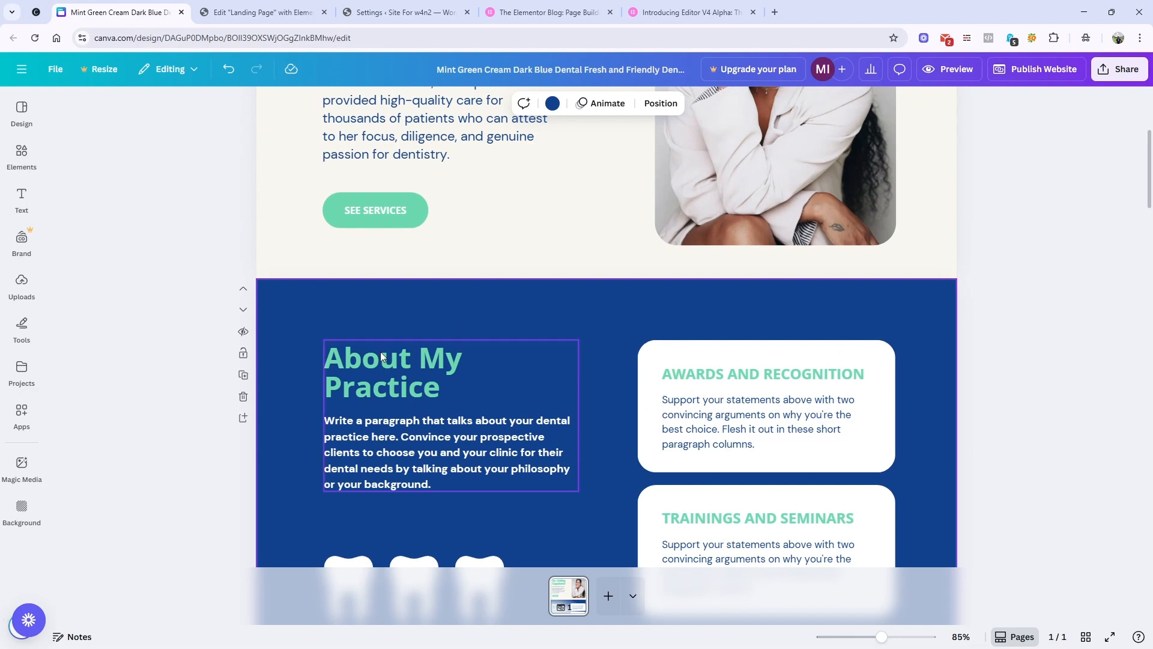
In Elementor, give the new section's outer flexbox a local background colour using the Blue variable.
left_click(258, 12)
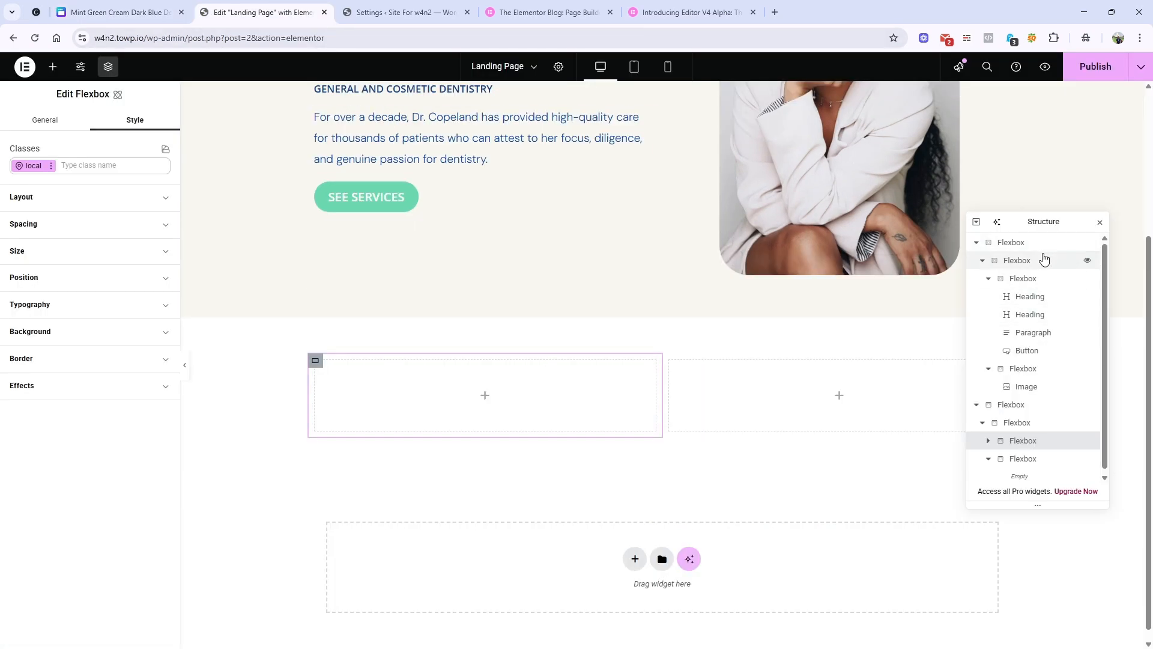
left_click(1011, 405)
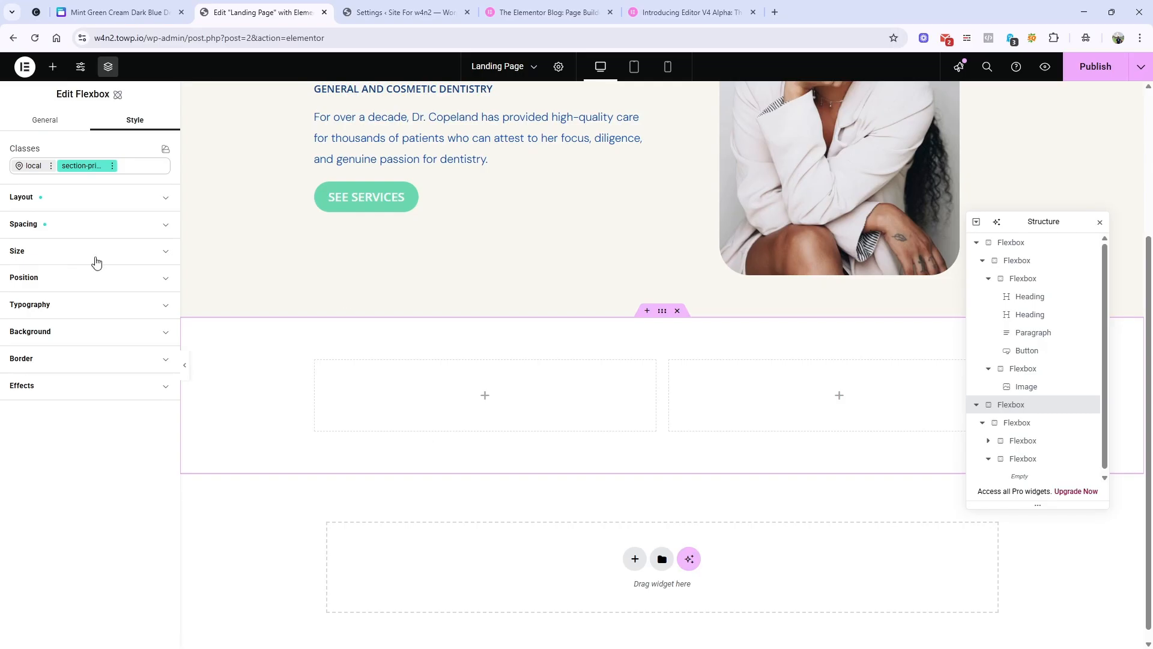
left_click(24, 168)
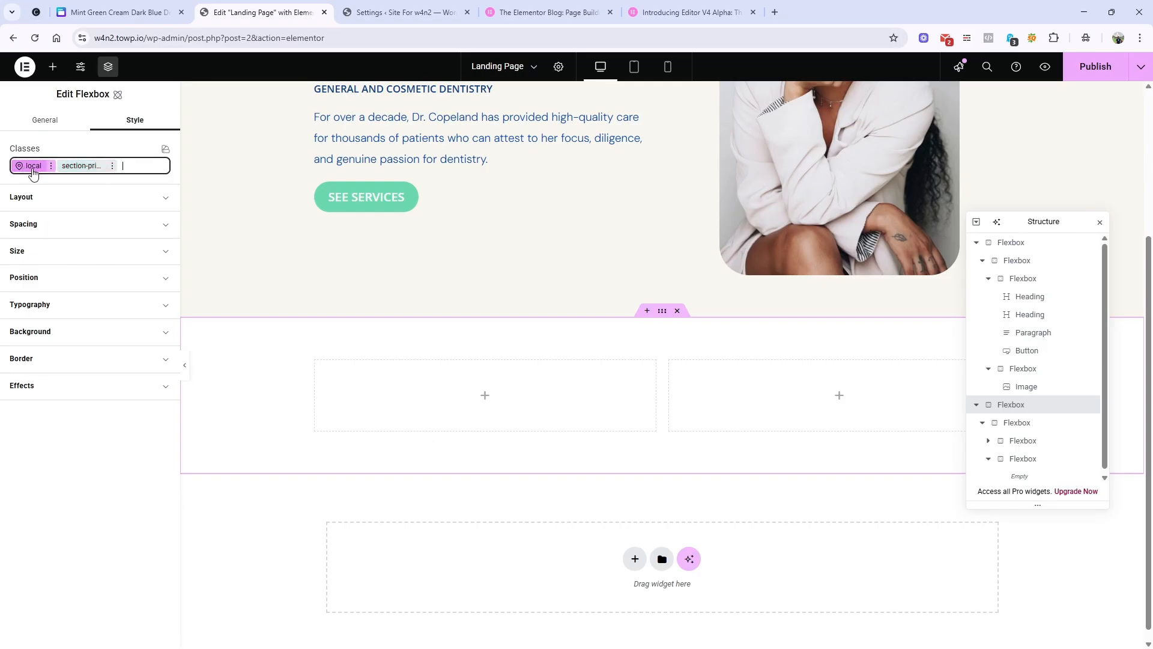
left_click(38, 193)
left_click(37, 193)
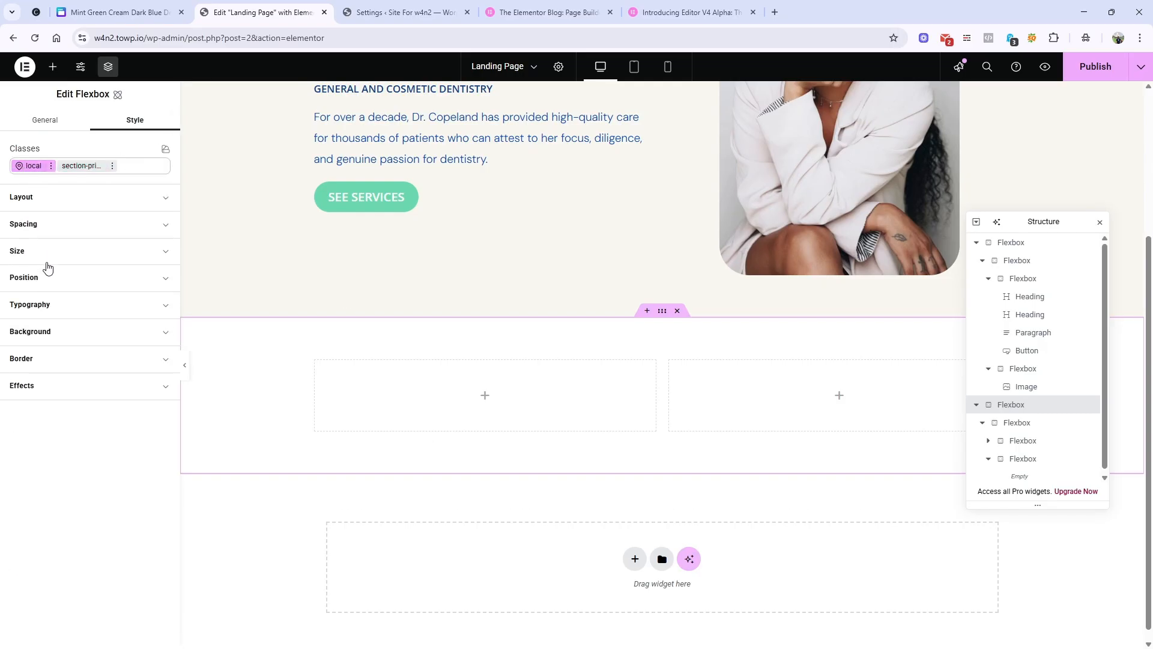
left_click(55, 328)
left_click(160, 379)
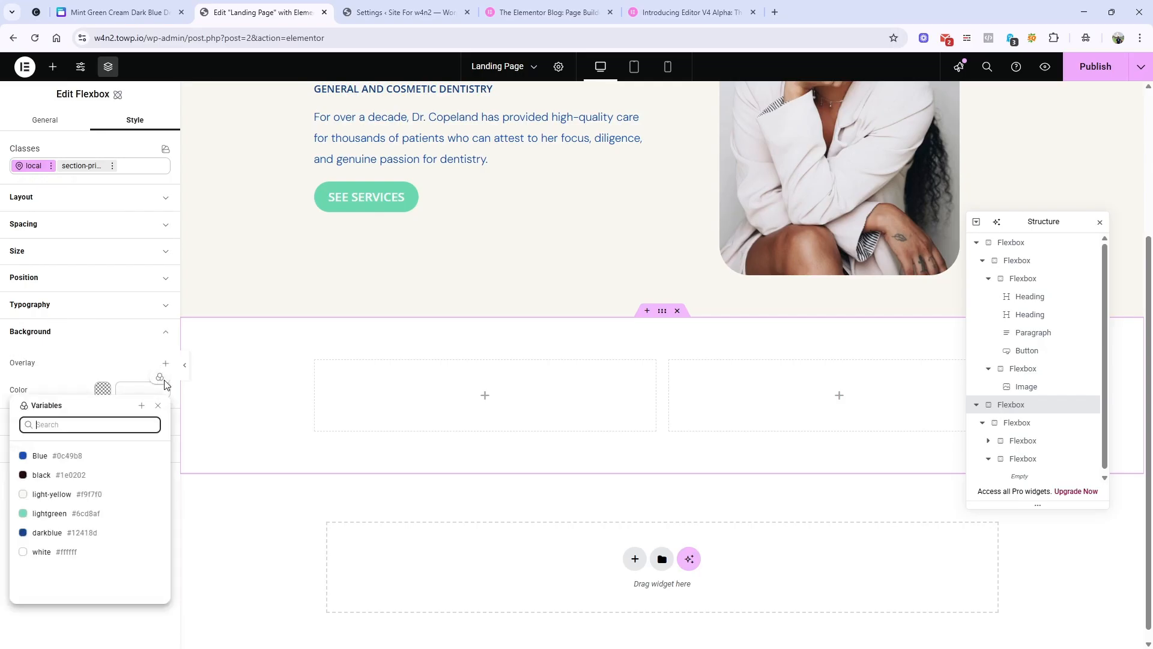
left_click(75, 458)
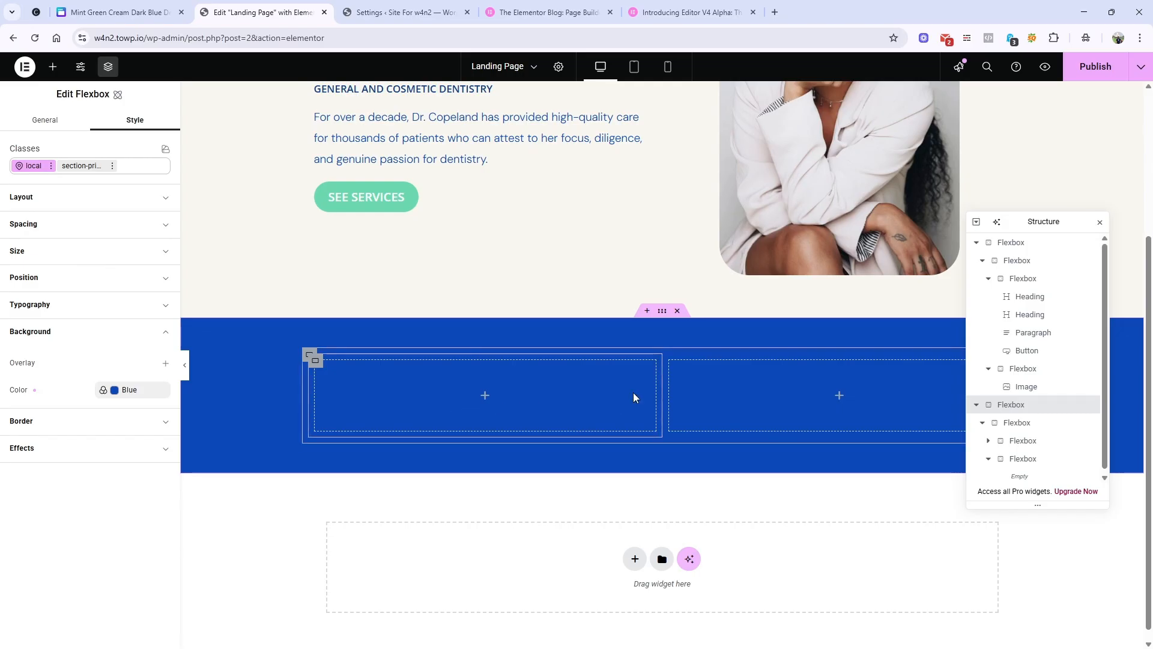
In Canva, compare the text styles of the About My Practice and Major Restorative Care headings.
left_click(134, 11)
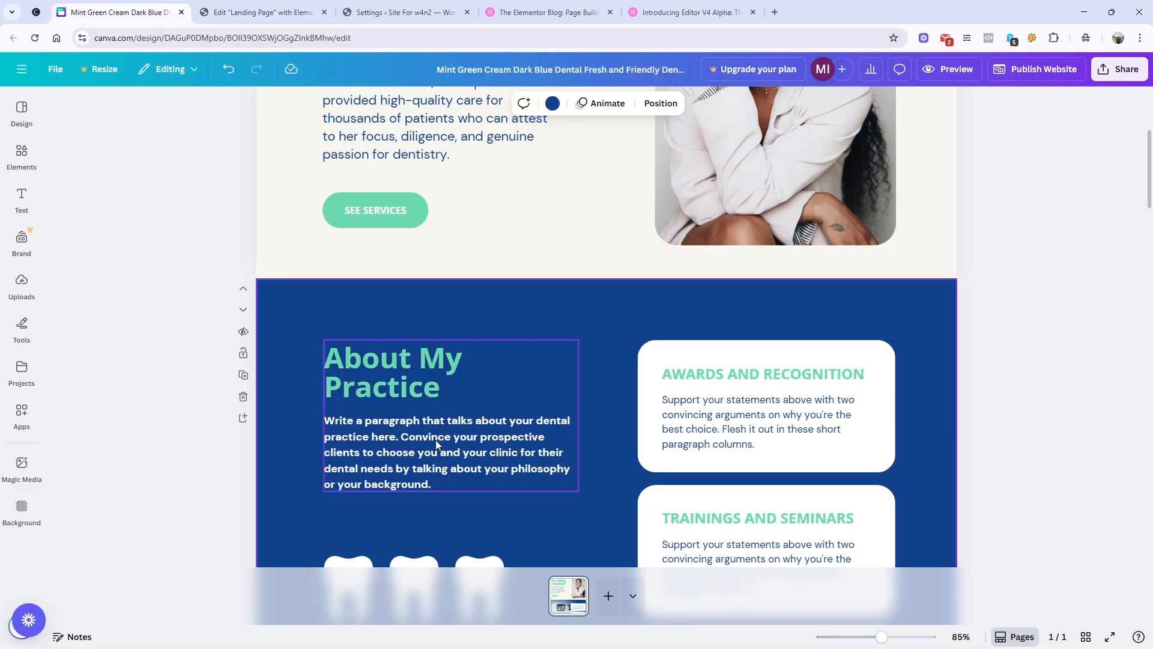
left_click(419, 392)
double_click(422, 386)
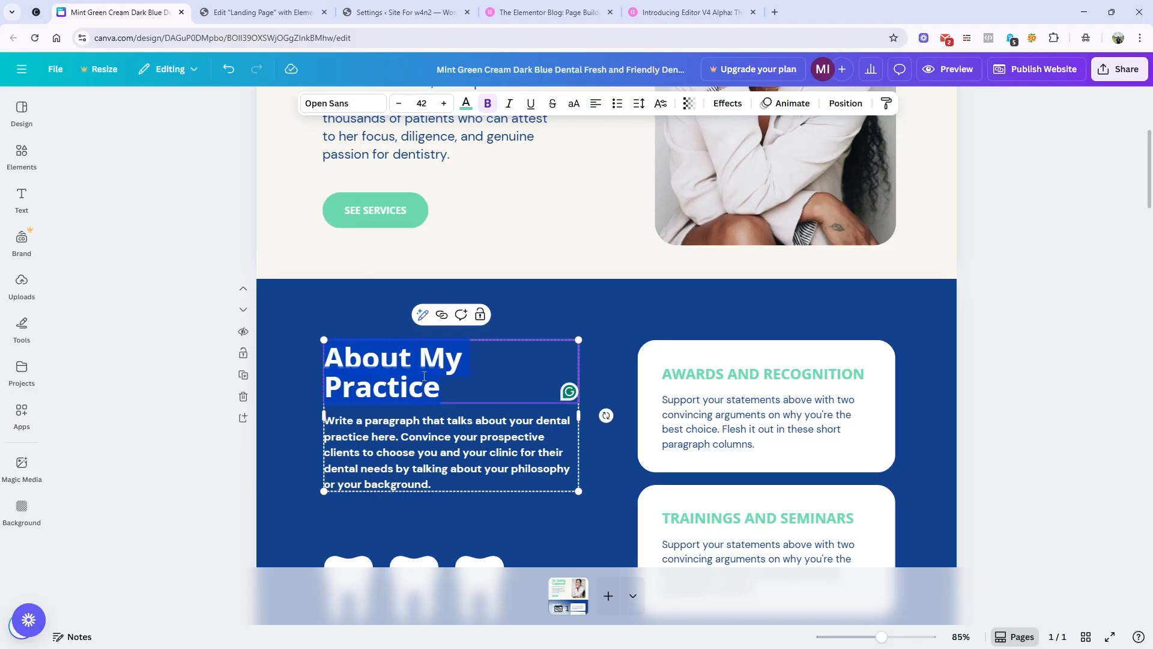
scroll(502, 410, "down", 15)
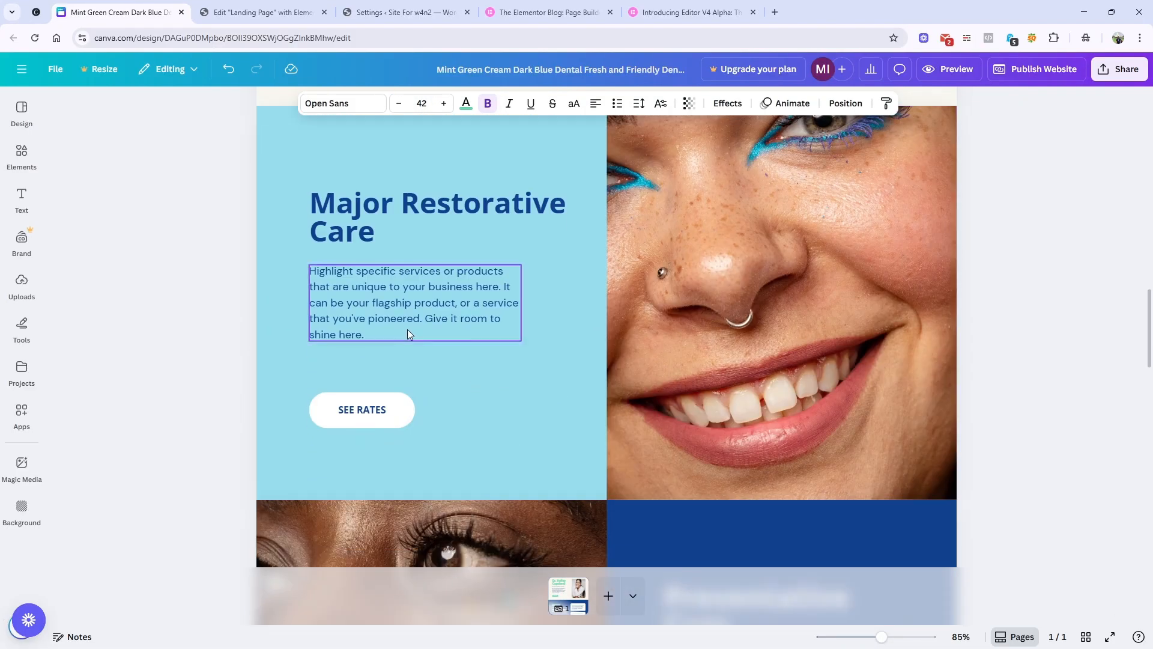
left_click(384, 203)
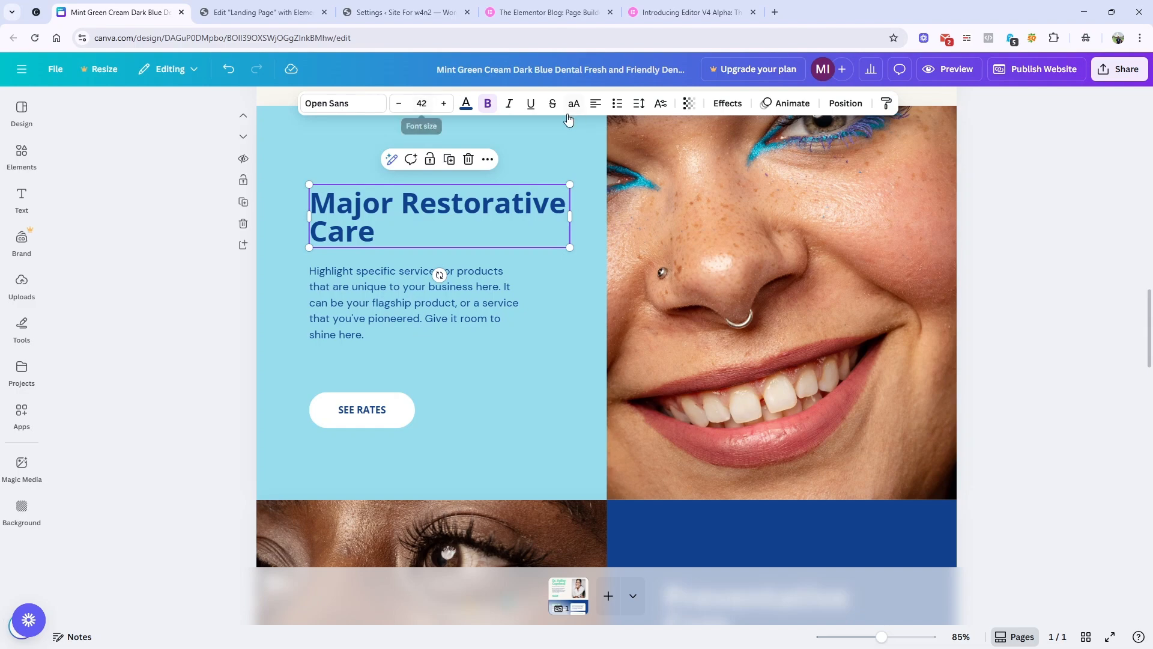
scroll(540, 442, "up", 20)
scroll(542, 442, "down", 5)
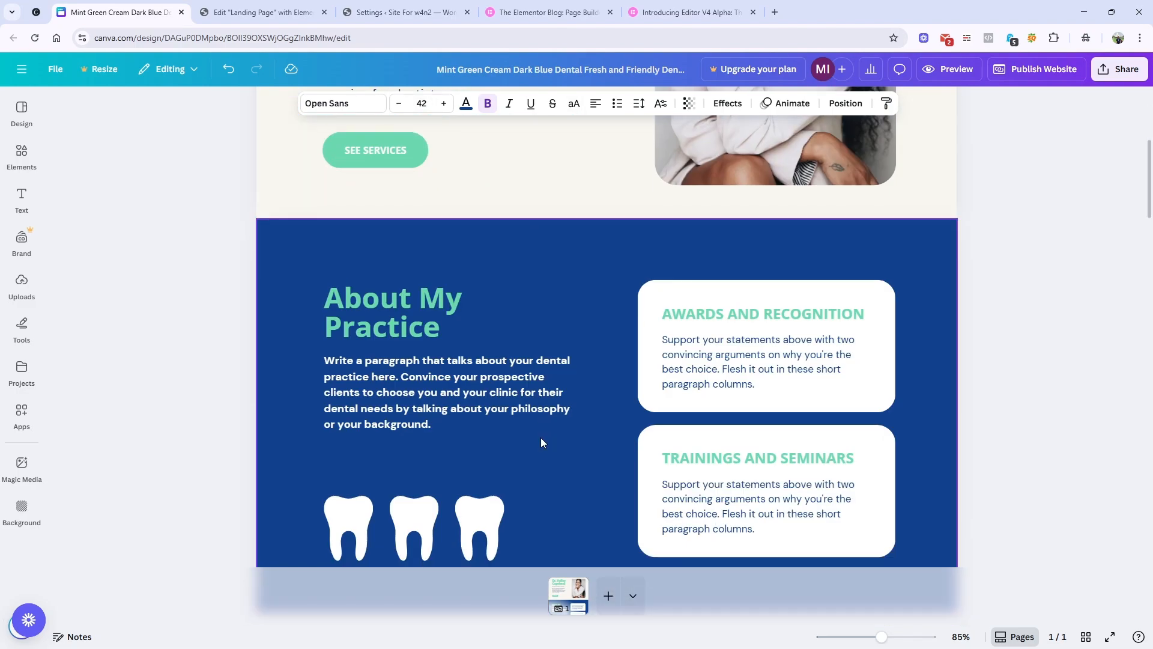
Recheck the About My Practice and Major Restorative Care heading styles, and inspect the Preventative Care heading for comparison.
left_click(416, 308)
double_click(416, 308)
scroll(420, 336, "down", 10)
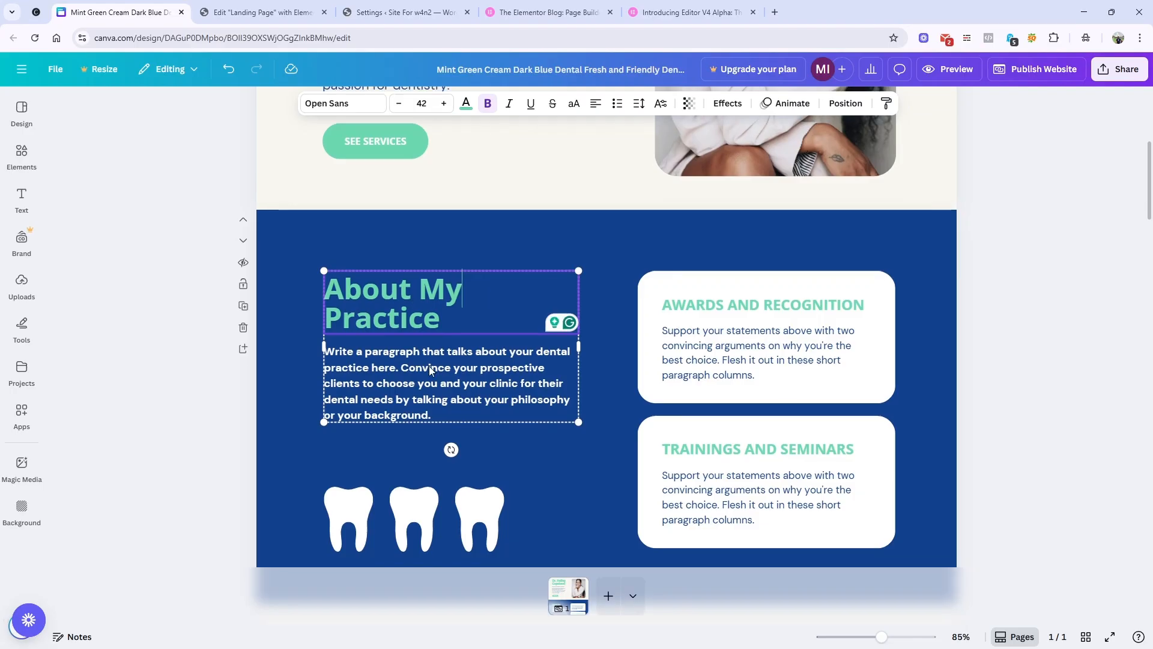
scroll(431, 367, "up", 5)
left_click(379, 395)
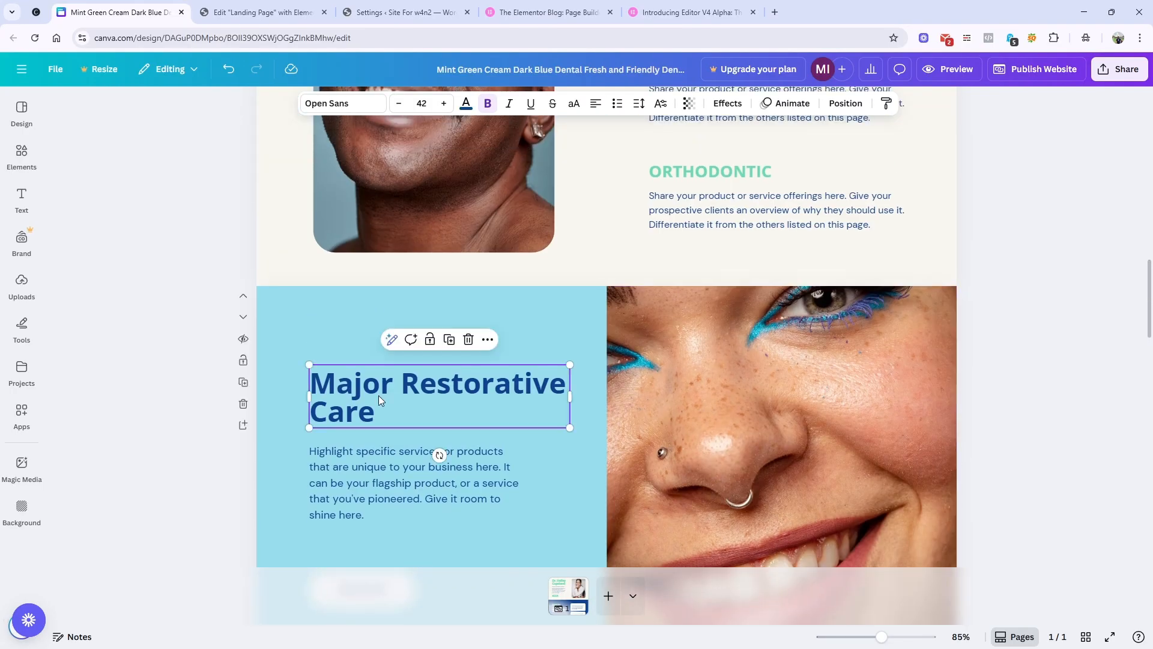
double_click(379, 395)
left_click(463, 416)
scroll(443, 417, "up", 3)
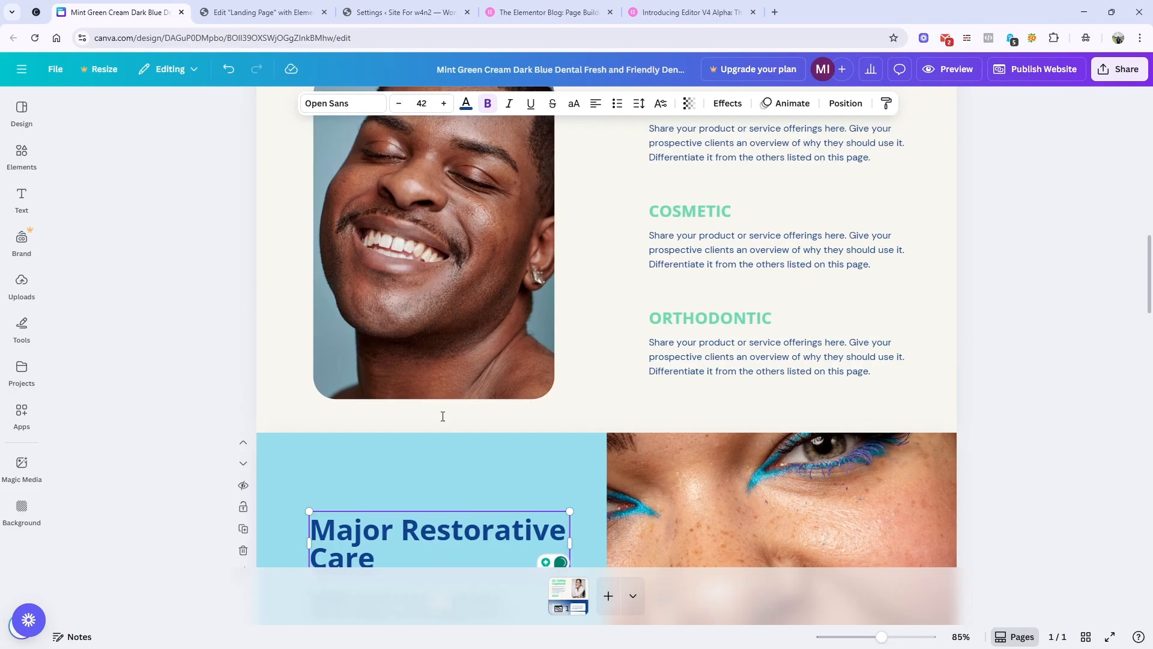
scroll(441, 415, "down", 5)
scroll(661, 451, "down", 5)
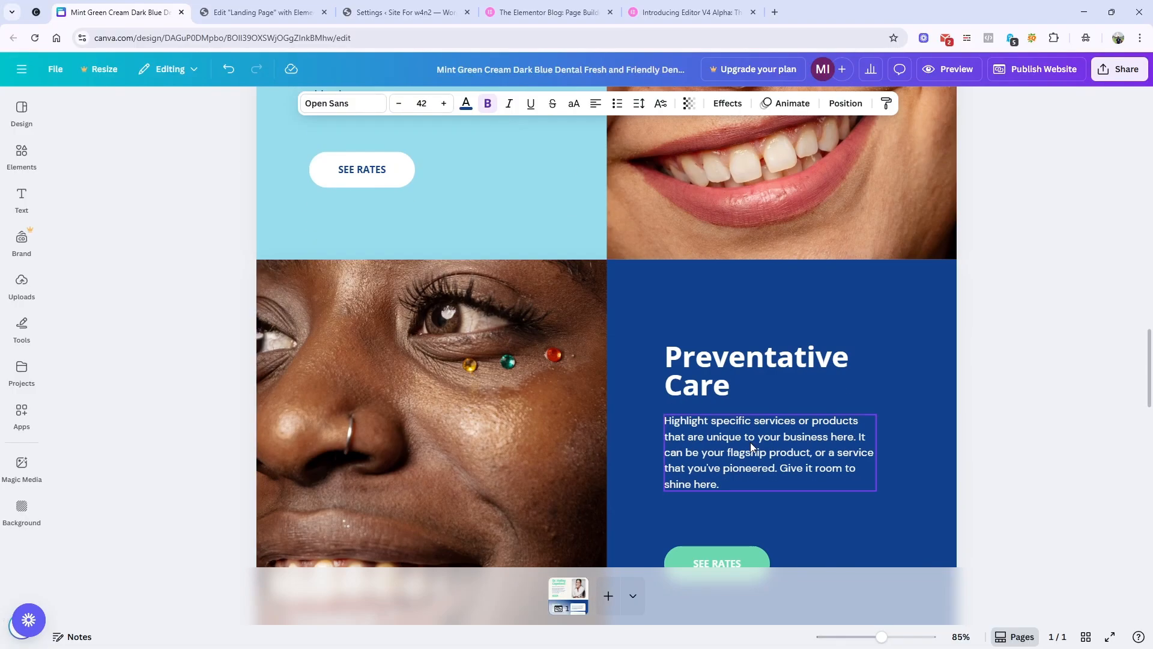
left_click(751, 369)
scroll(647, 460, "down", 5)
scroll(644, 453, "up", 10)
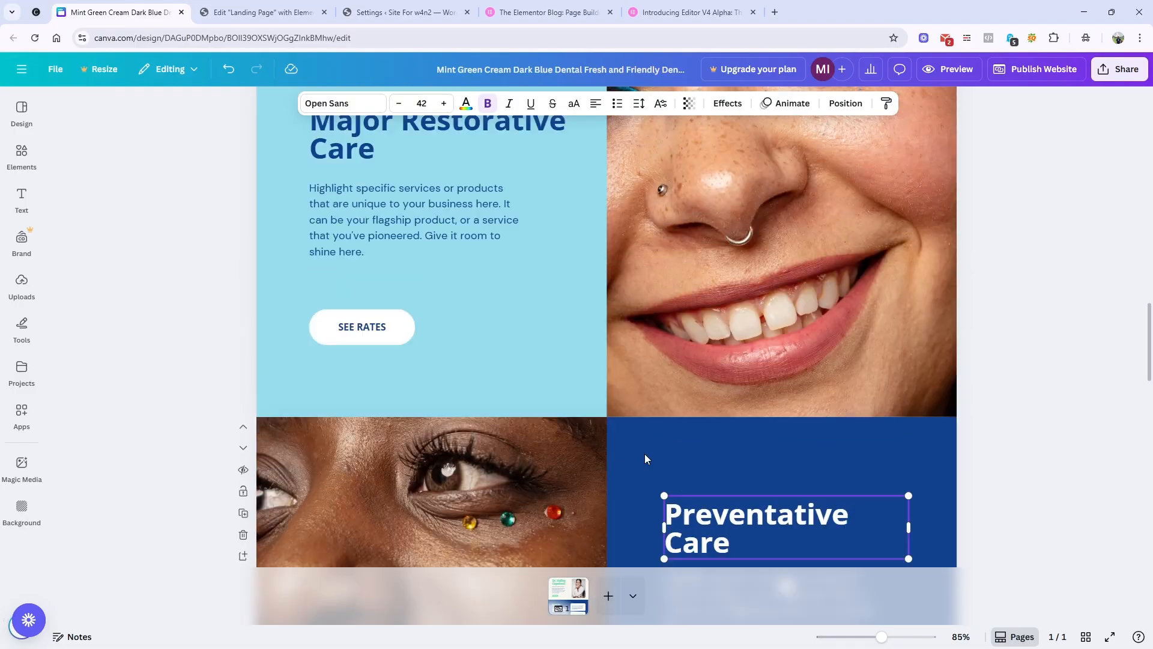
In Elementor, add a Heading element to the first column of the blue section.
left_click(259, 12)
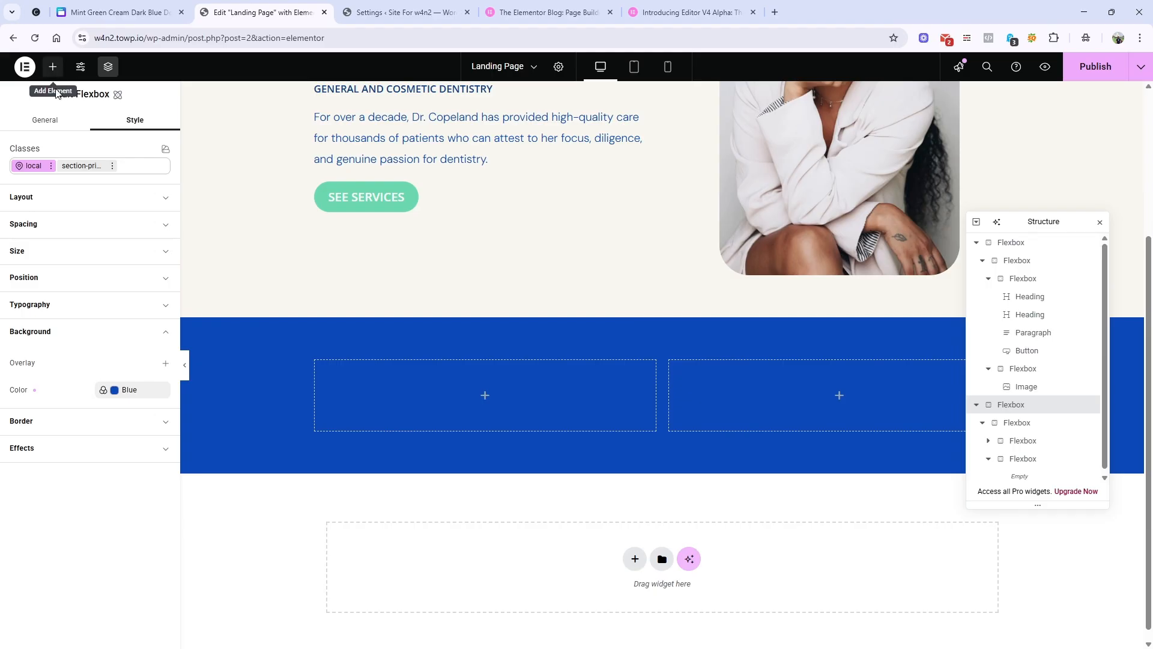
left_click(52, 67)
left_click_drag(51, 295, 462, 407)
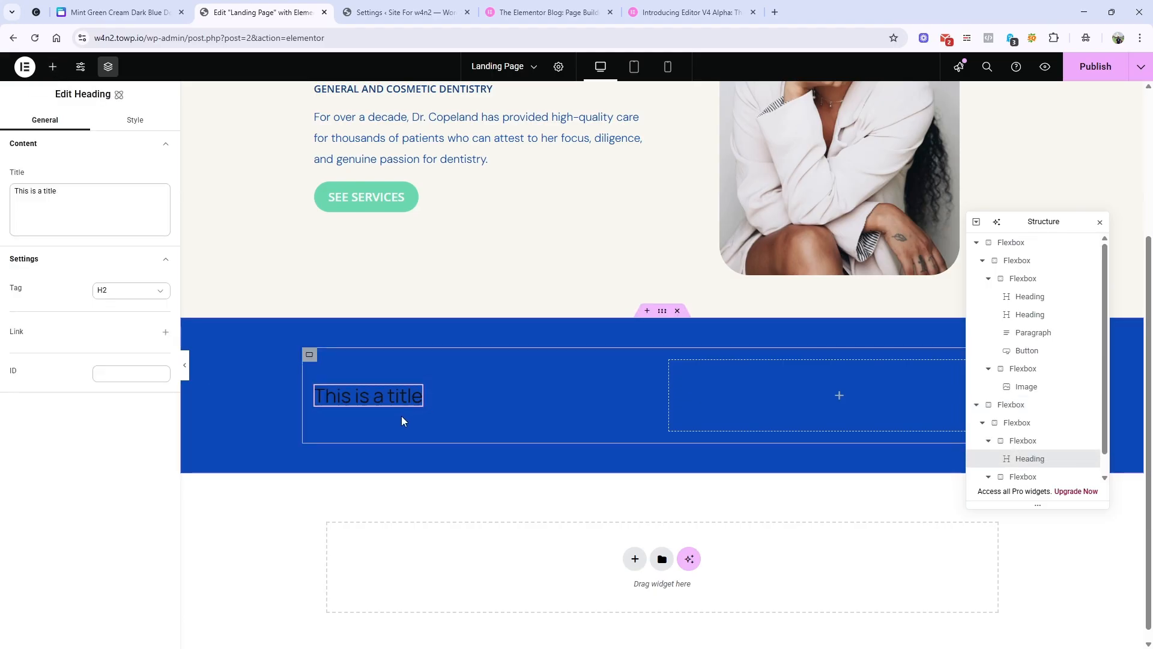
Copy the About My Practice heading text from Canva and use it as the new Elementor heading's title.
left_click(114, 12)
scroll(350, 340, "up", 10)
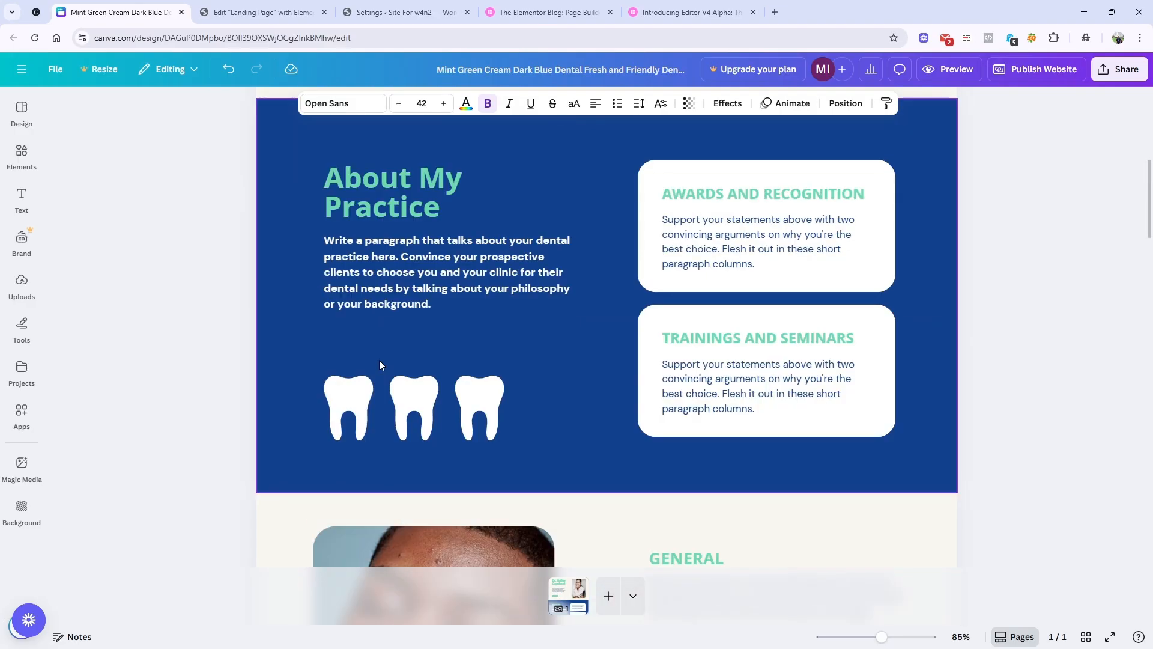
left_click(400, 503)
left_click(401, 505)
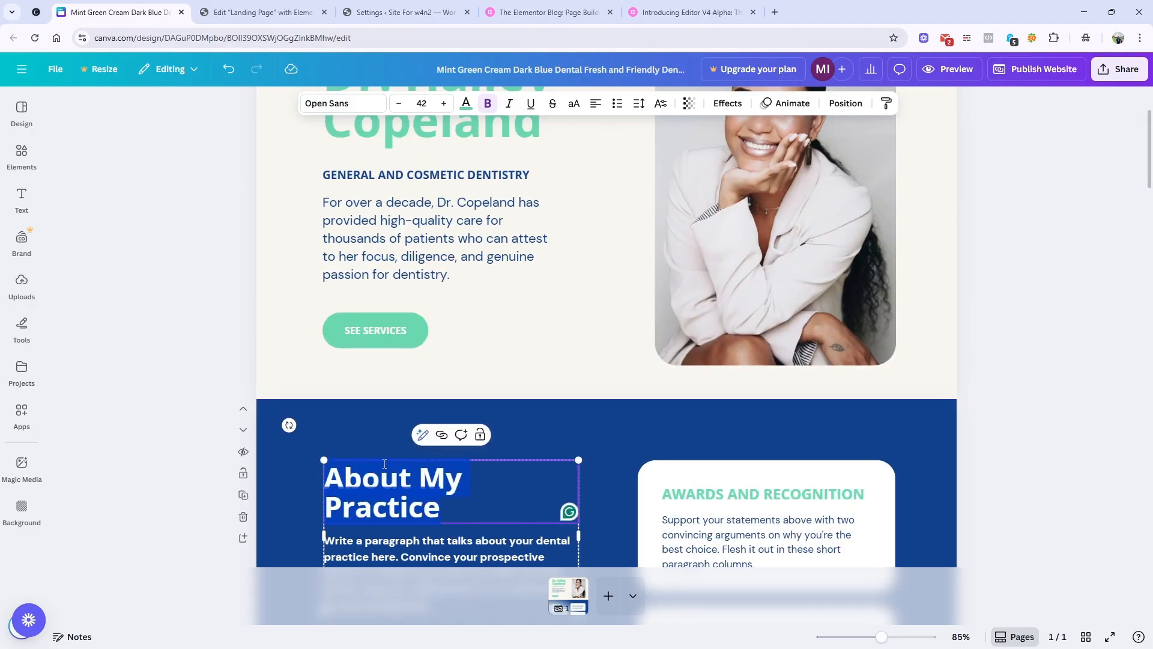
key("ctrl+c")
left_click(232, 13)
triple_click(61, 192)
key("ctrl+v")
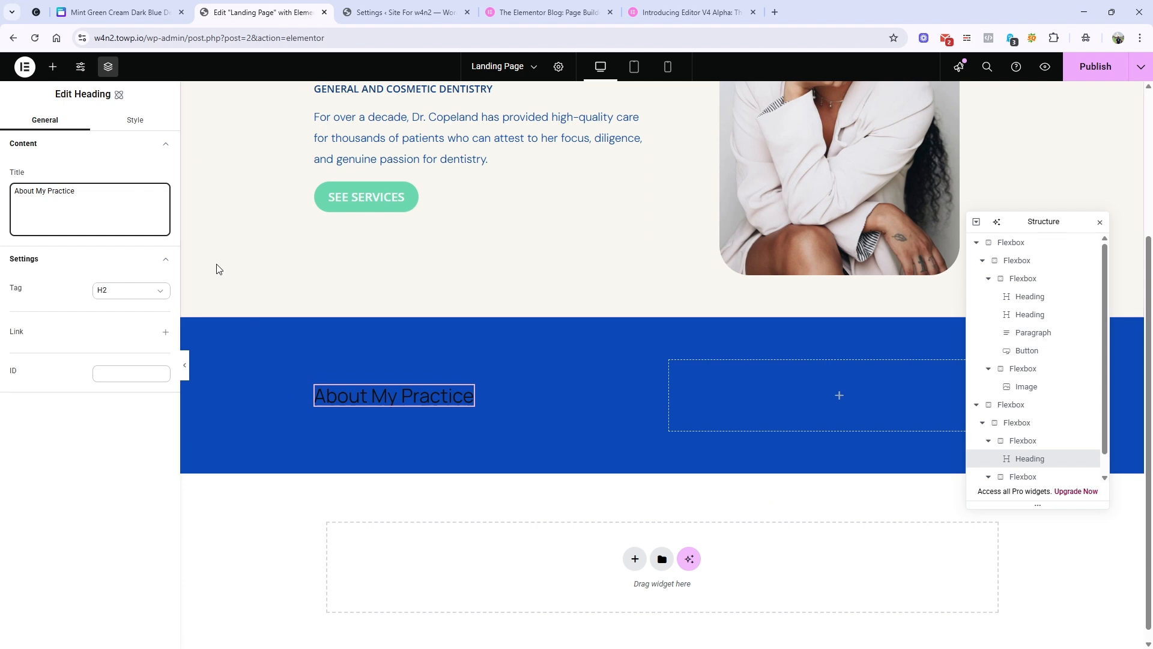
Create a new class named heading-3 on the About My Practice heading.
left_click(133, 124)
left_click(98, 166)
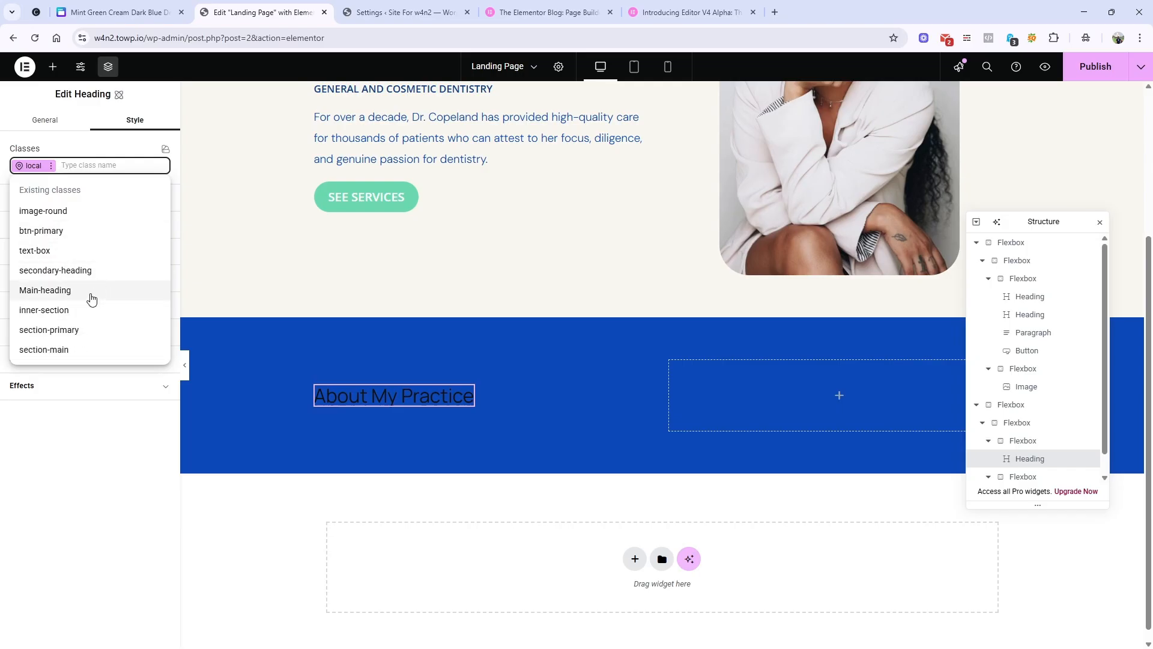
left_click(100, 164)
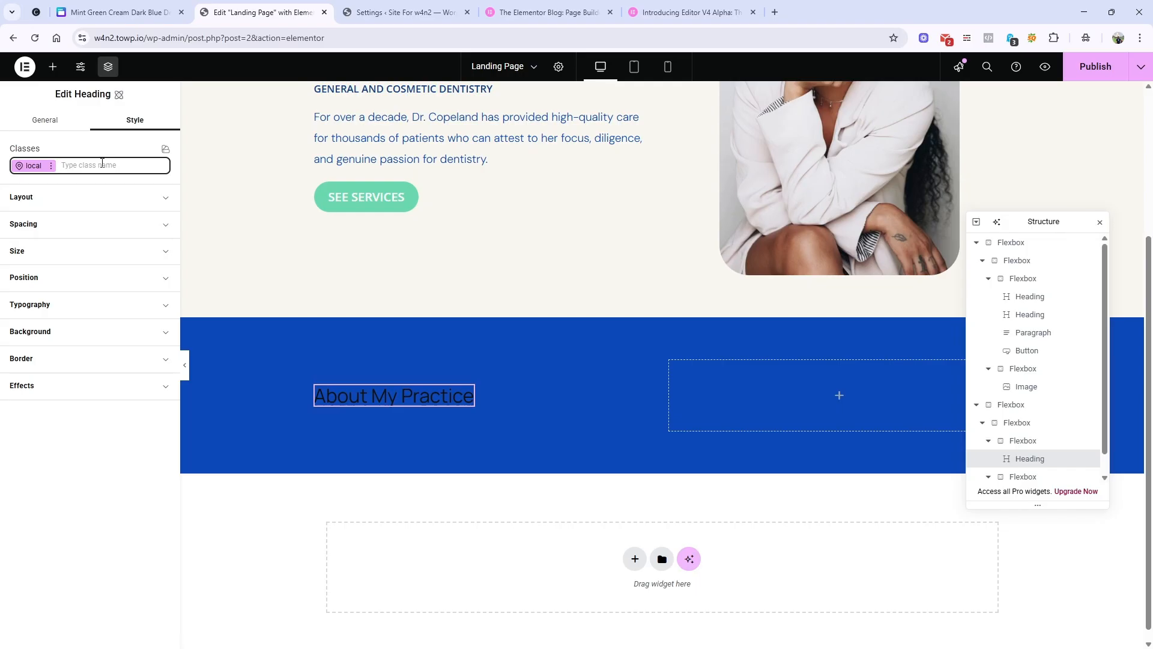
type("heading-3")
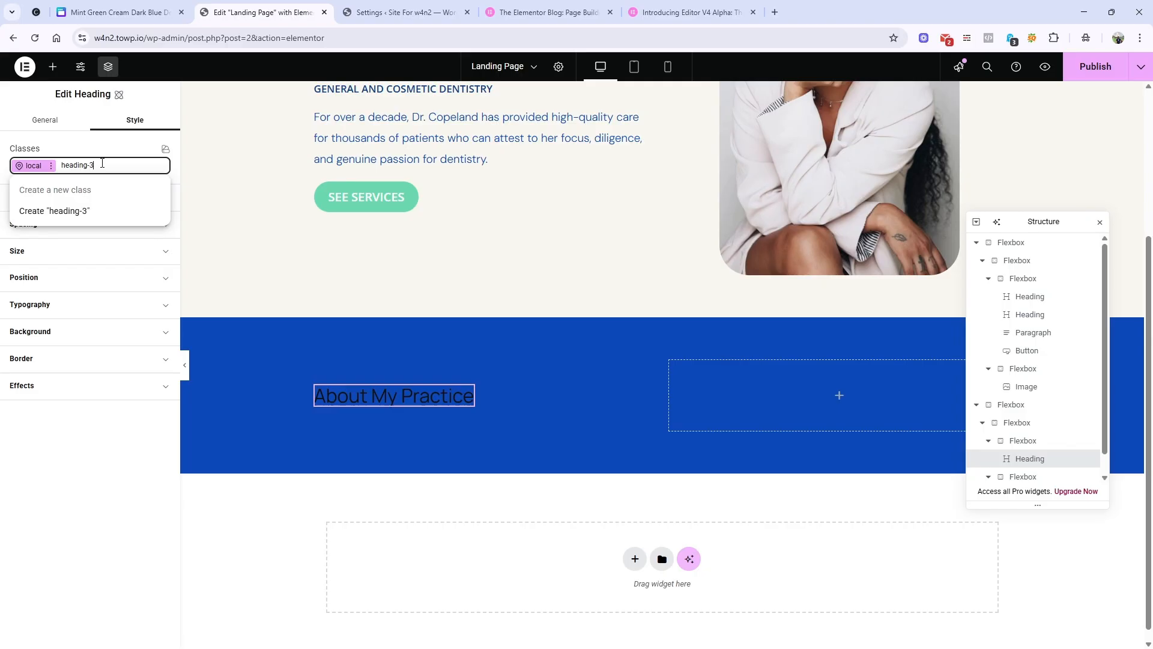
left_click(93, 224)
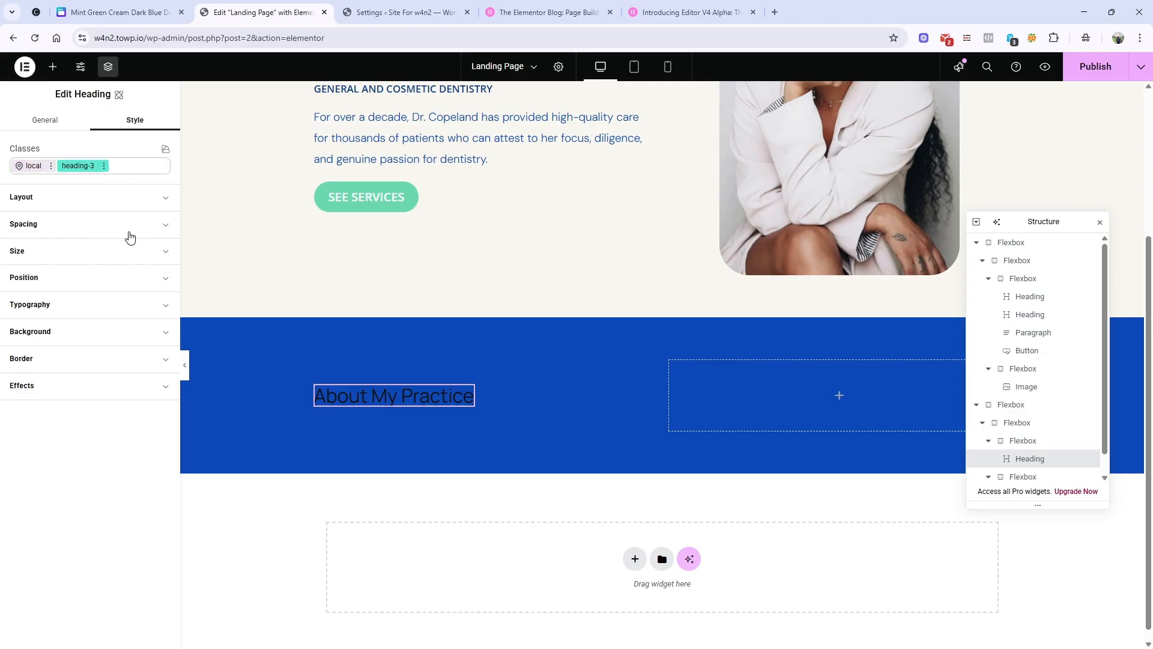
Set the heading-3 class's font family to the Open-Sans variable.
left_click(126, 304)
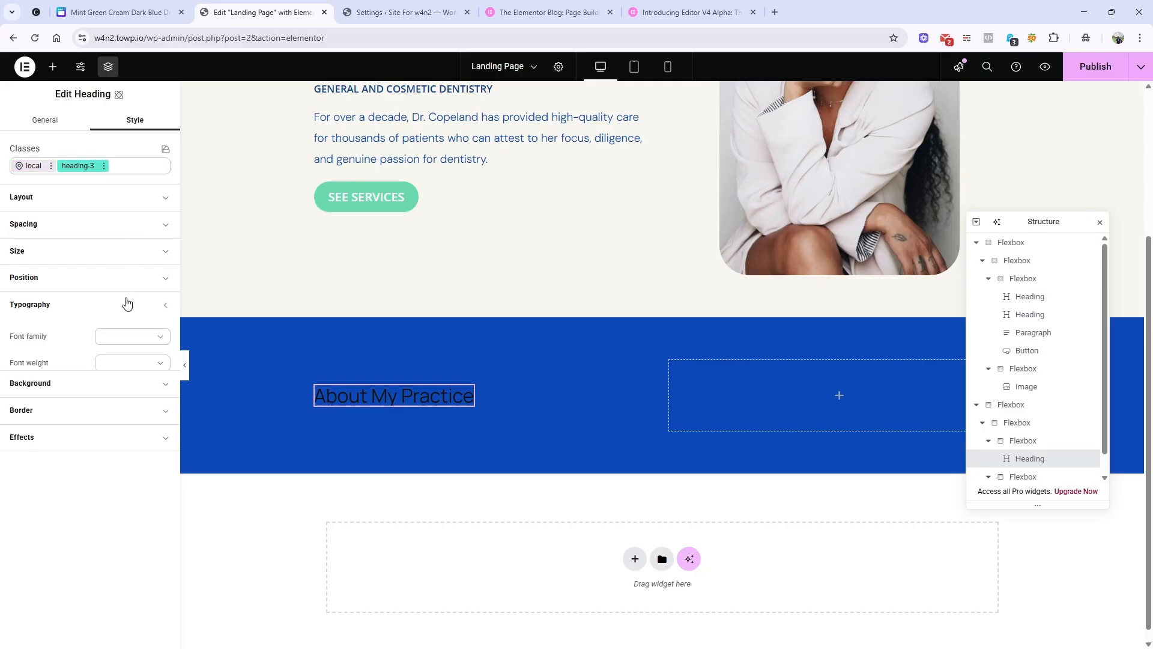
left_click(157, 340)
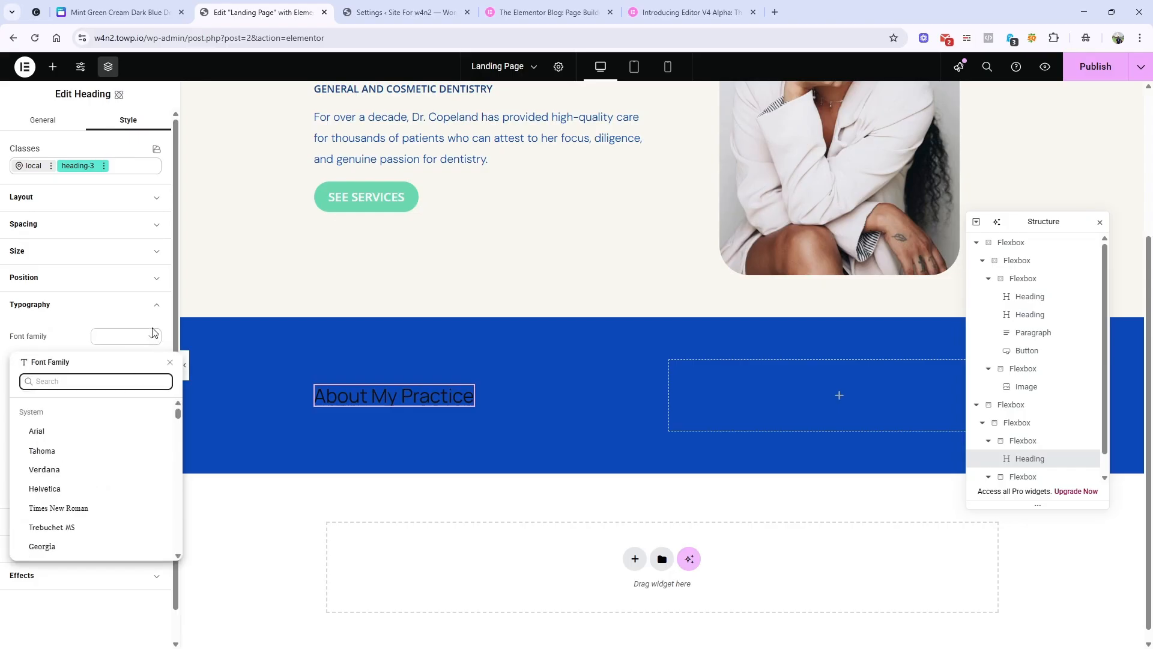
left_click(155, 334)
left_click(151, 324)
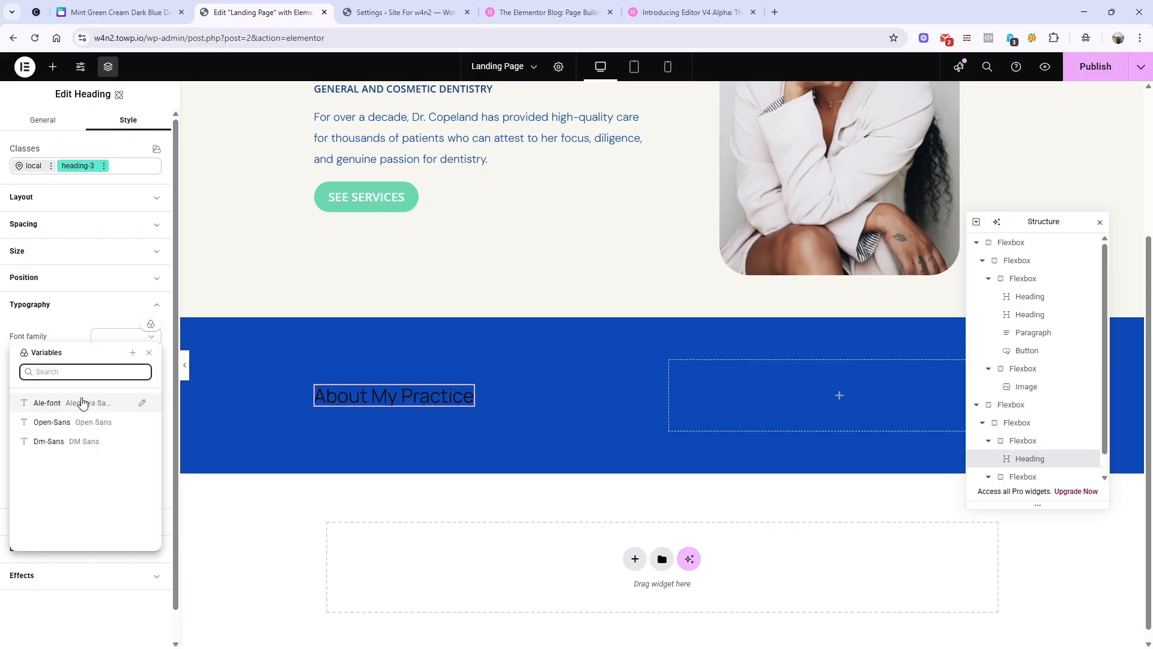
left_click(81, 426)
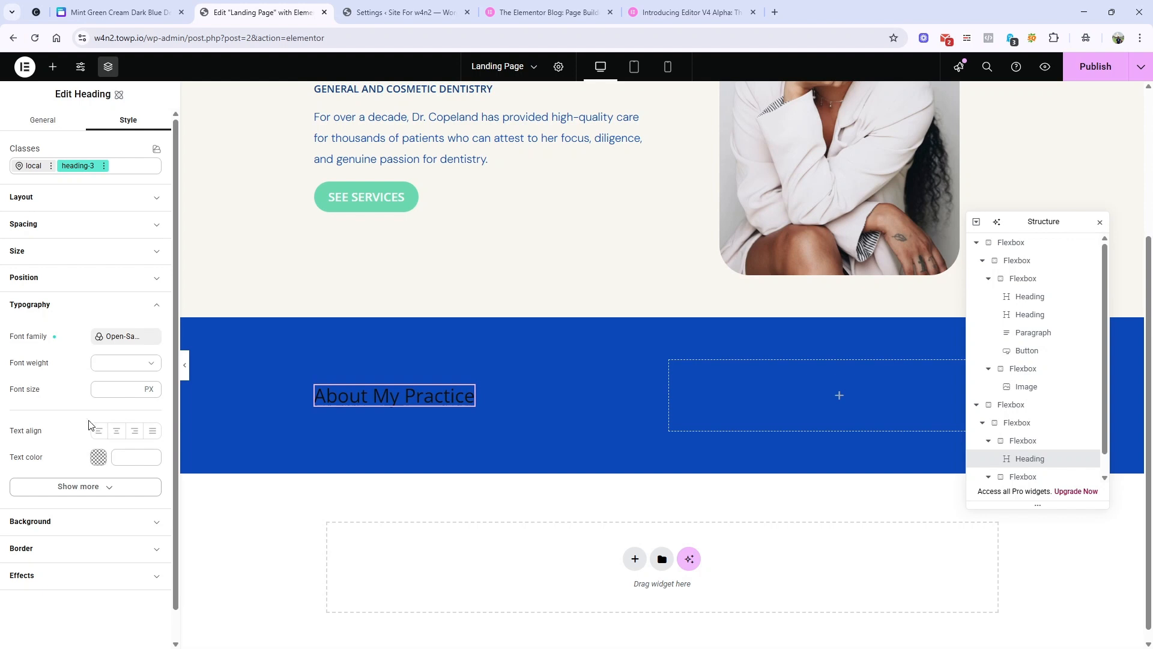
Match the heading-3 class to the Canva heading with a font size of 42 px and weight 600 - Semi bold.
left_click(152, 8)
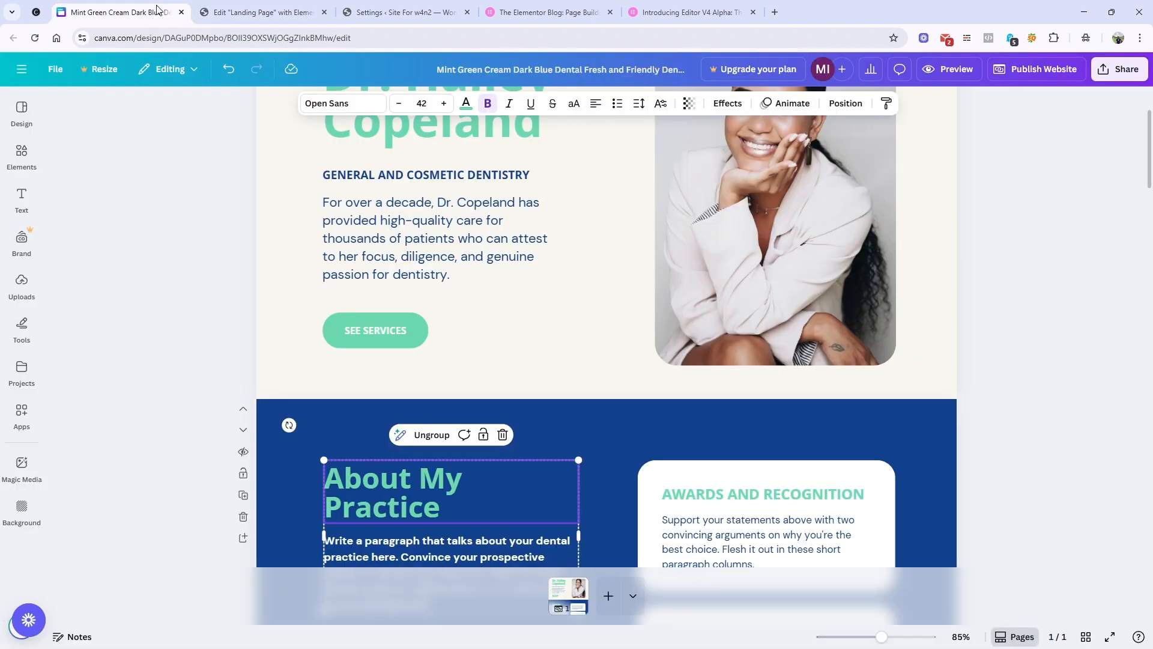
left_click(241, 11)
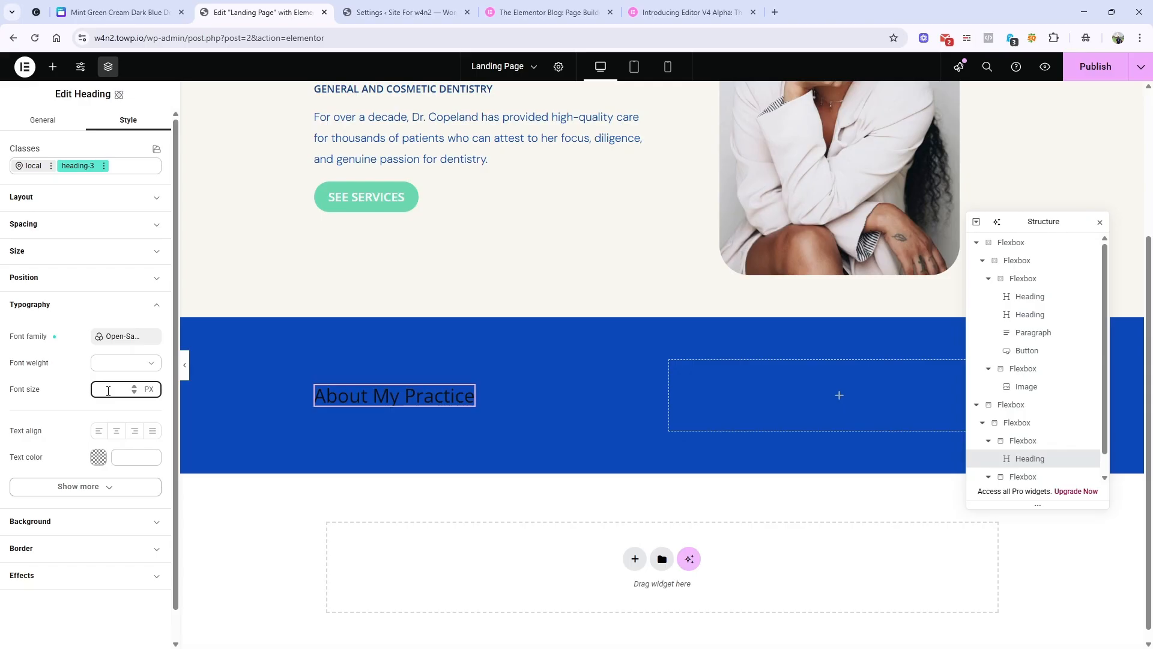
type("42")
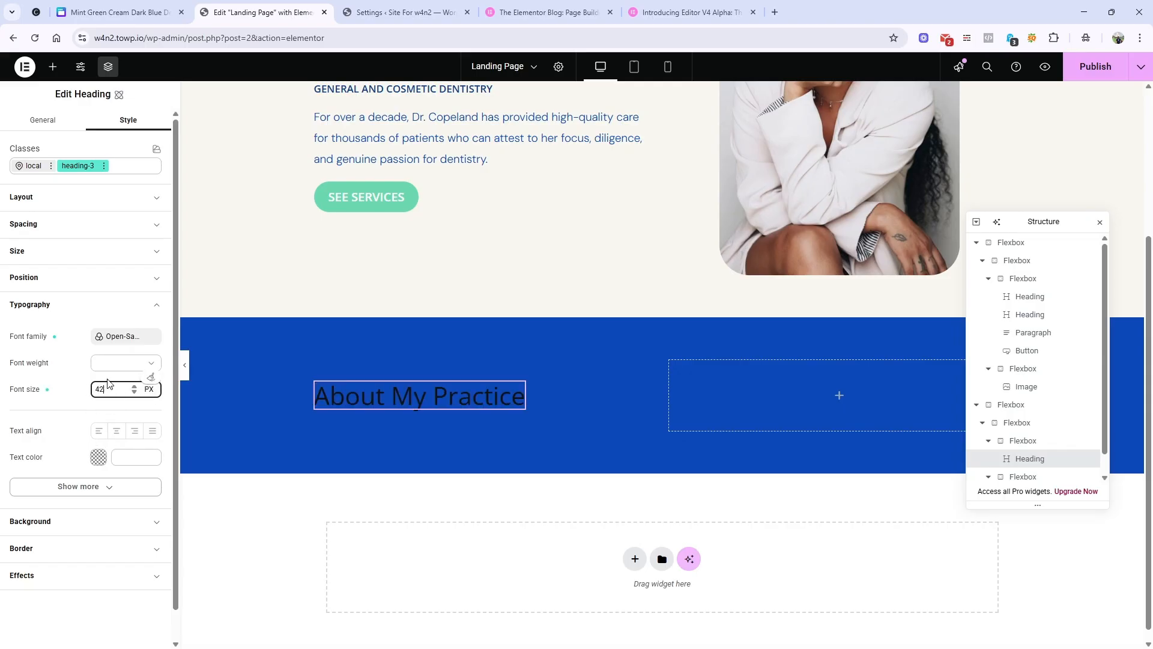
left_click(128, 363)
left_click(121, 12)
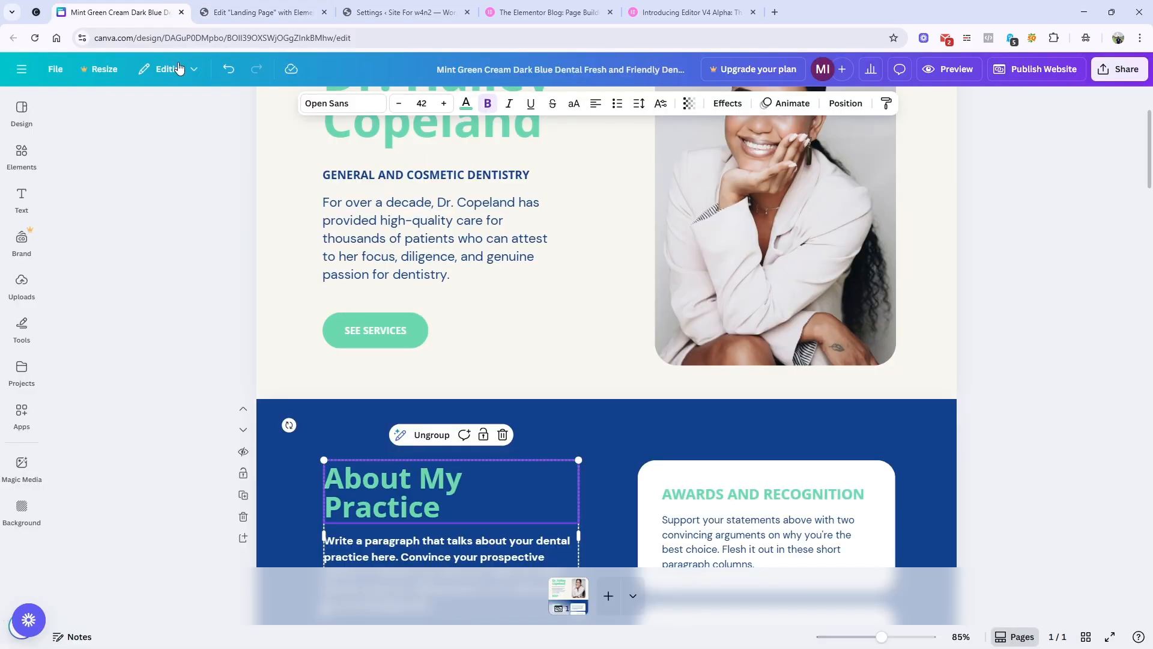
left_click(263, 12)
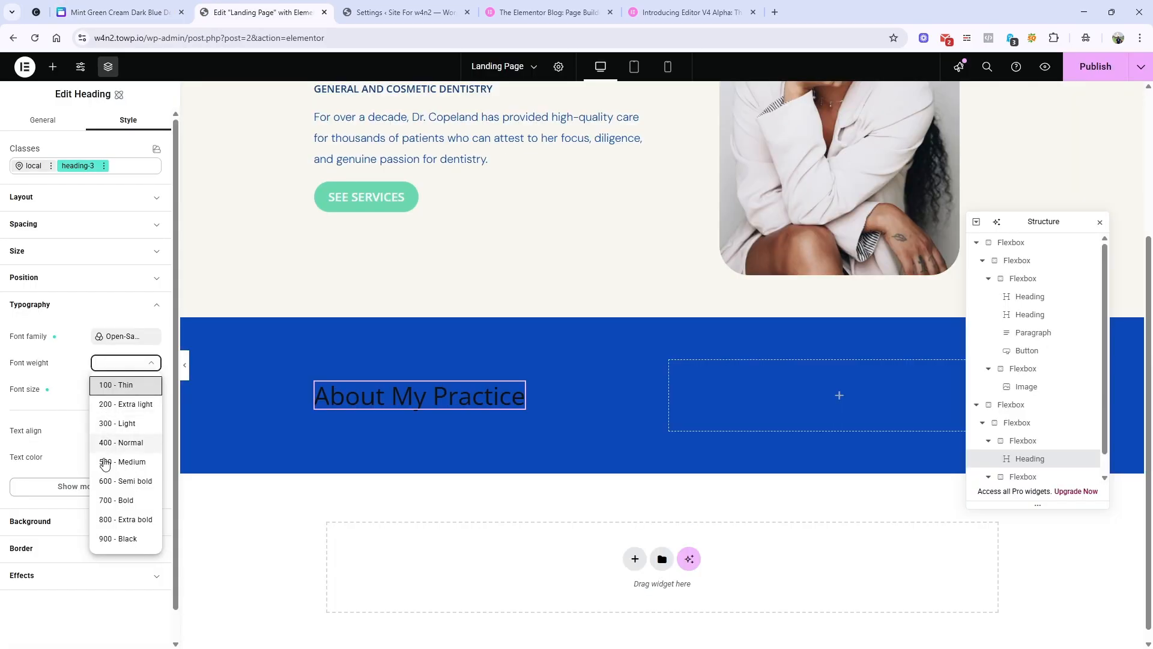
left_click(111, 481)
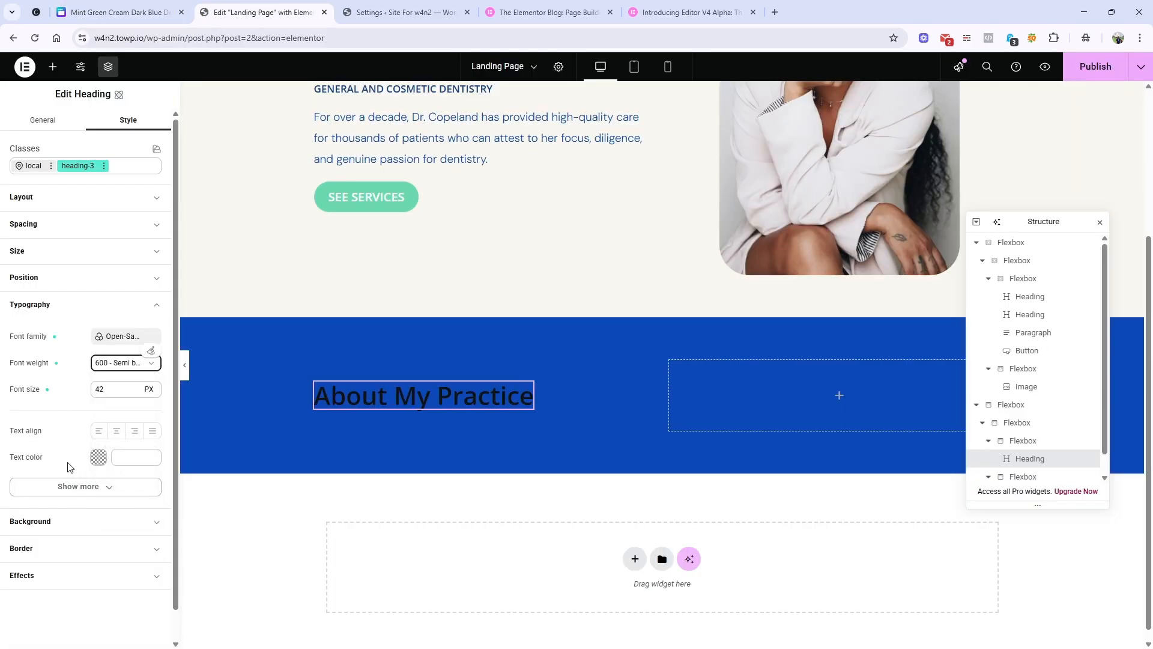
Apply the white color variable to the About My Practice heading's text in its local style, outside the heading-3 class.
left_click(30, 166)
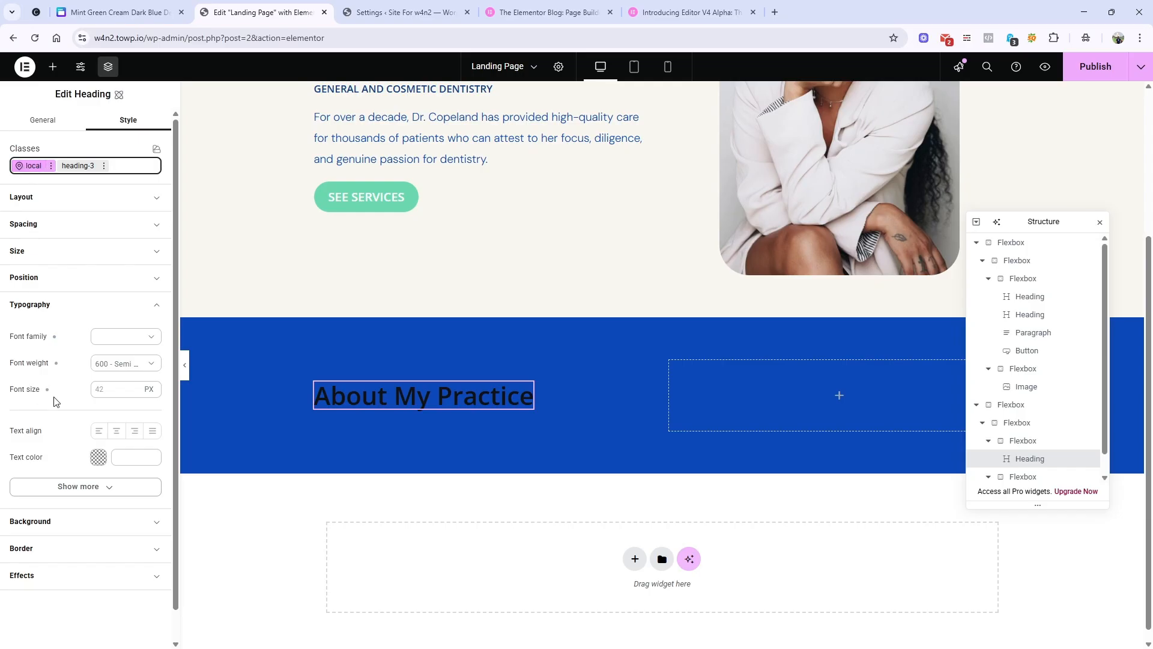
left_click(99, 458)
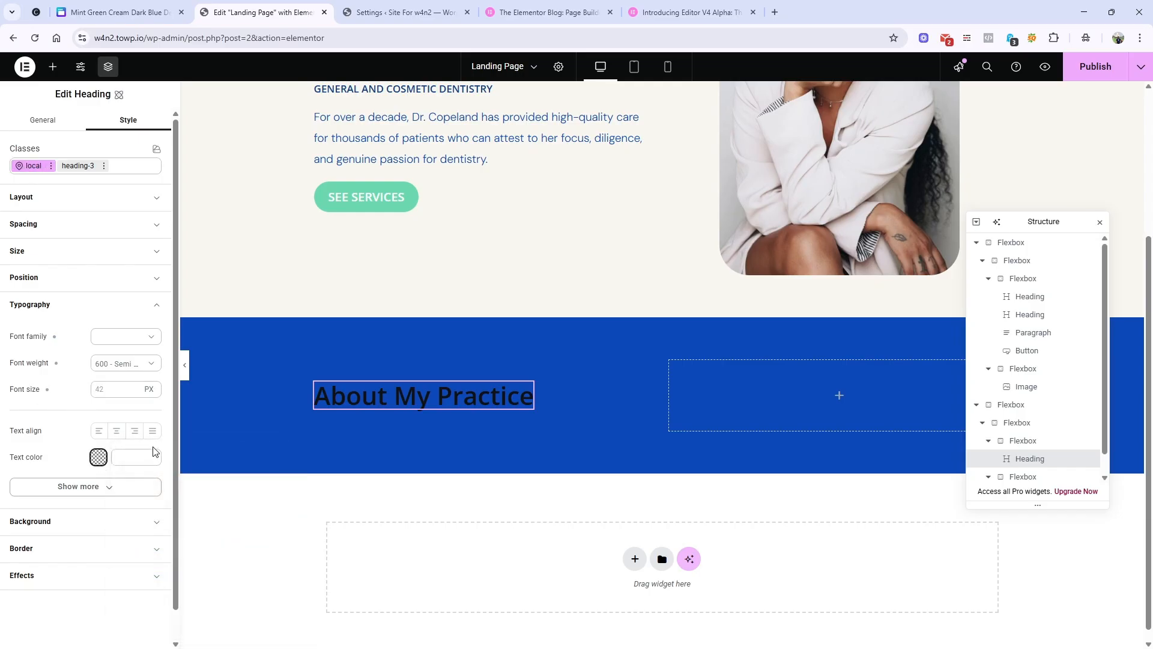
left_click(153, 452)
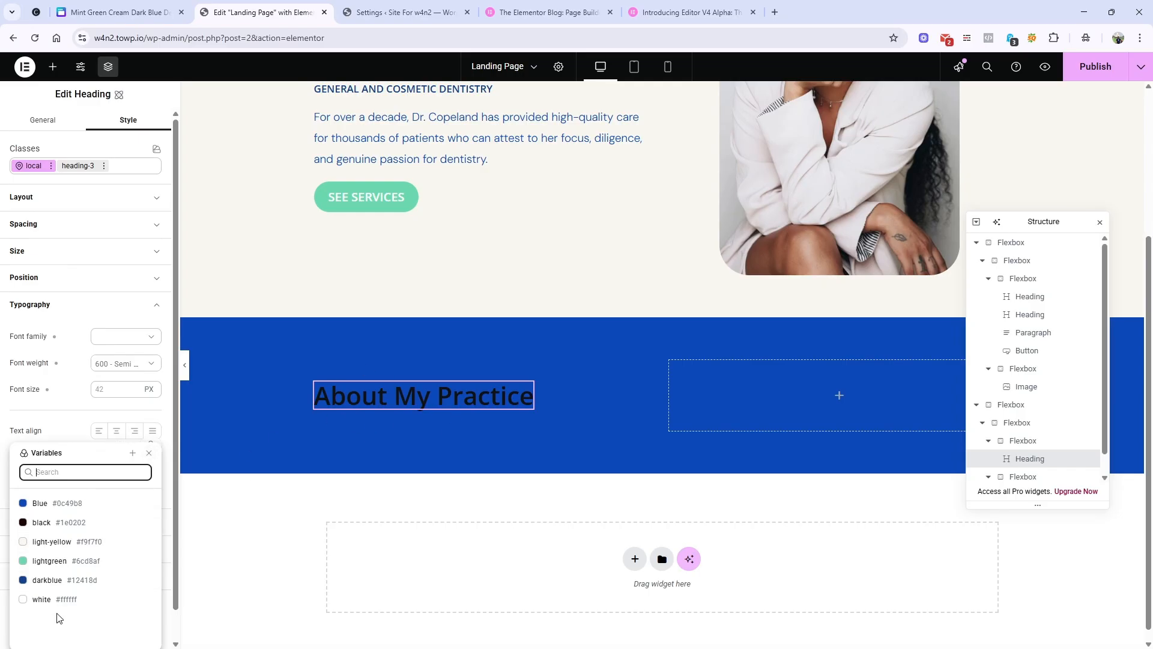
left_click(54, 595)
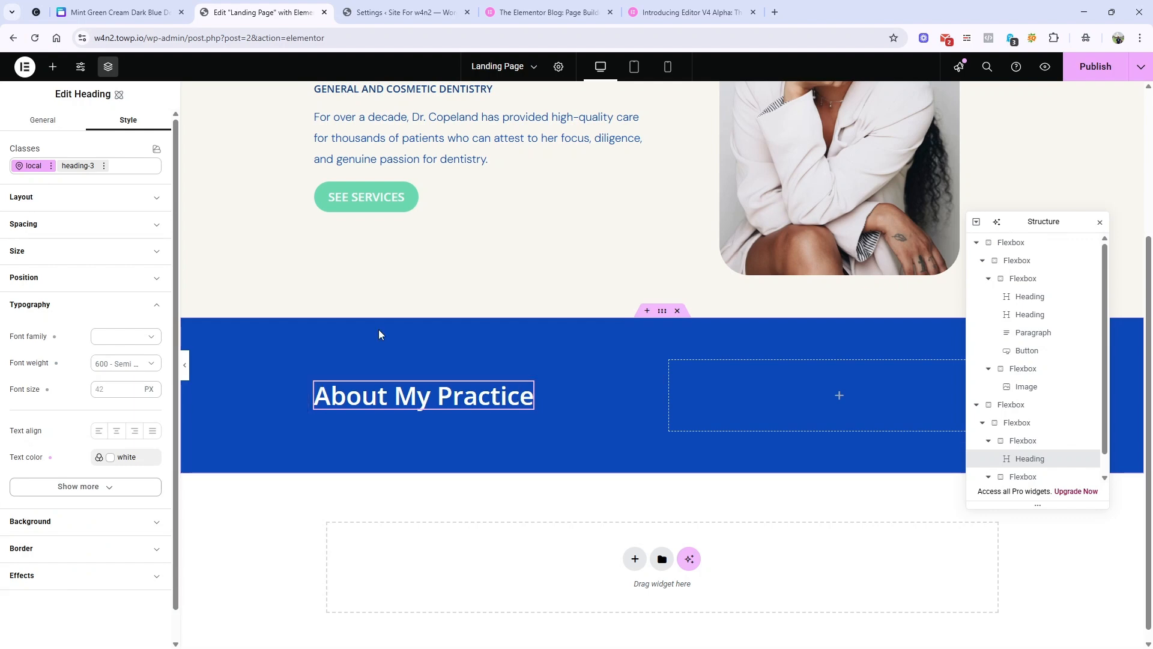
Examine the paragraph under About My Practice in Canva and the class used by the hero section's paragraph in Elementor.
left_click(114, 12)
scroll(333, 358, "down", 4)
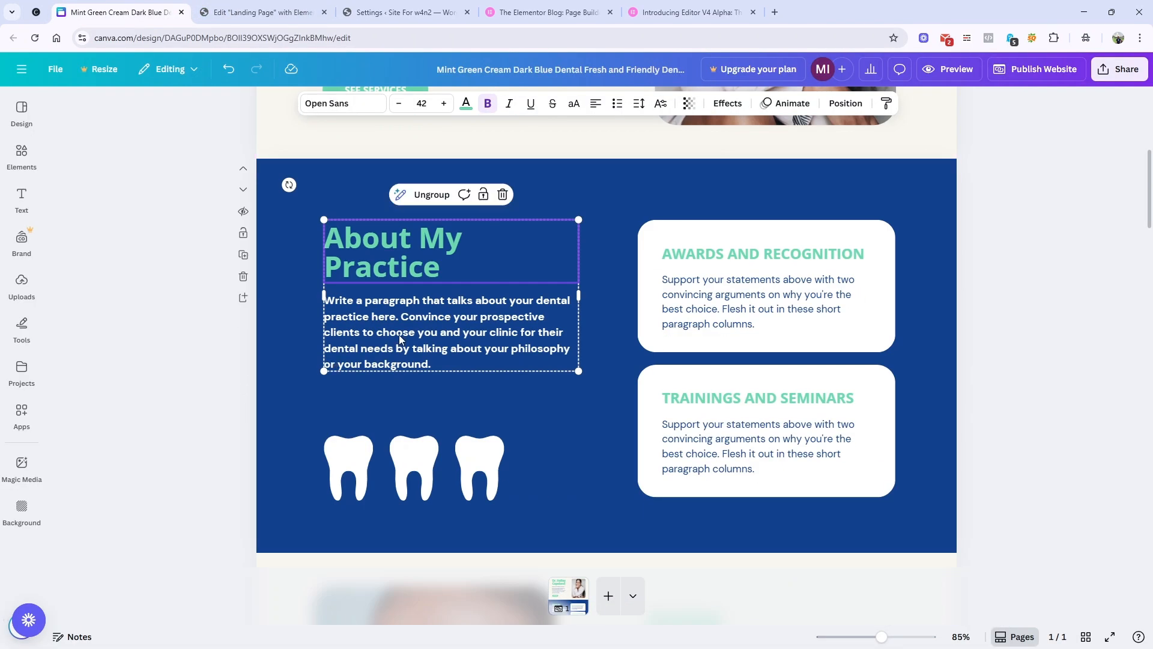
key("ctrl+Tab")
scroll(372, 242, "up", 3)
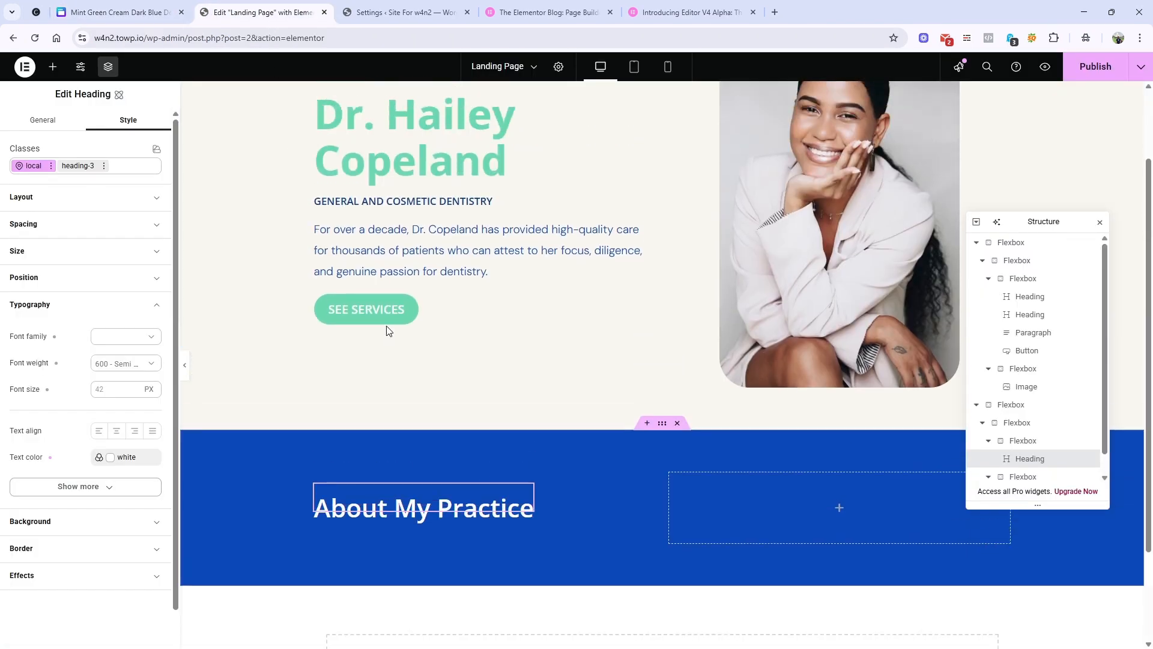
left_click(403, 264)
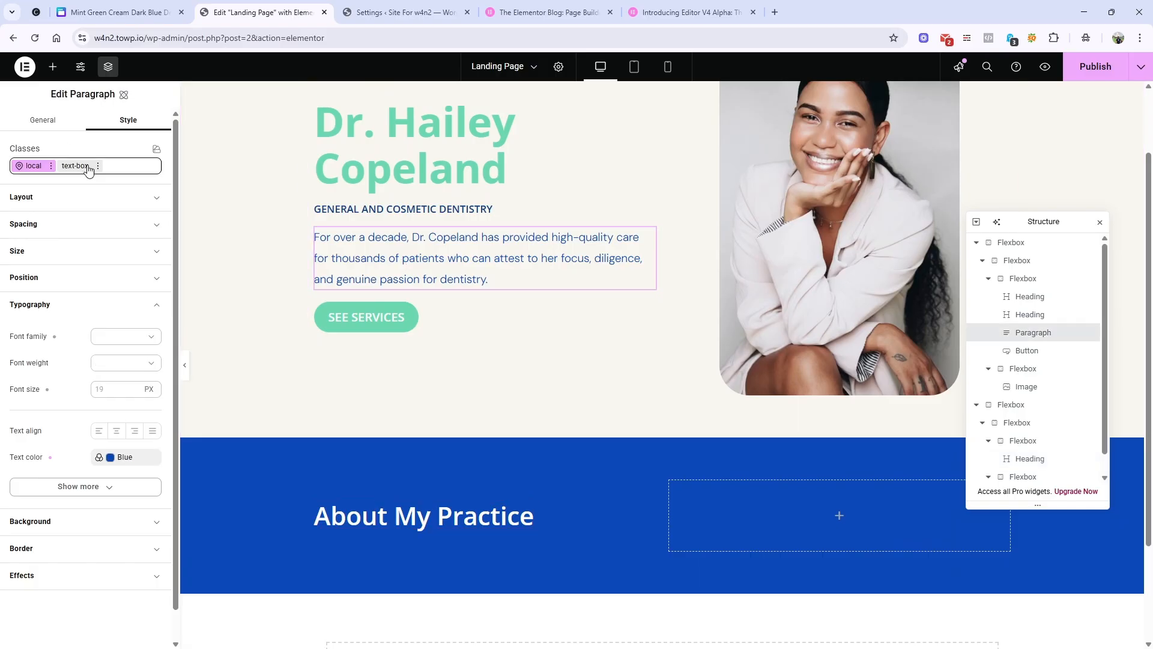
scroll(337, 480, "down", 2)
left_click(126, 9)
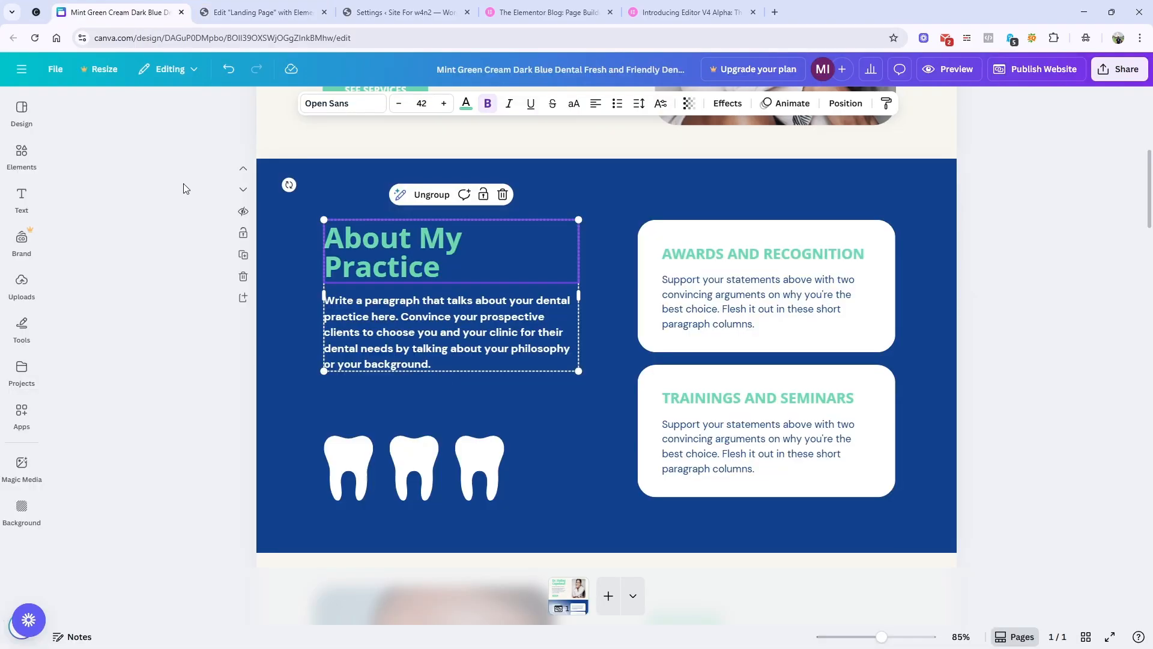
left_click(243, 5)
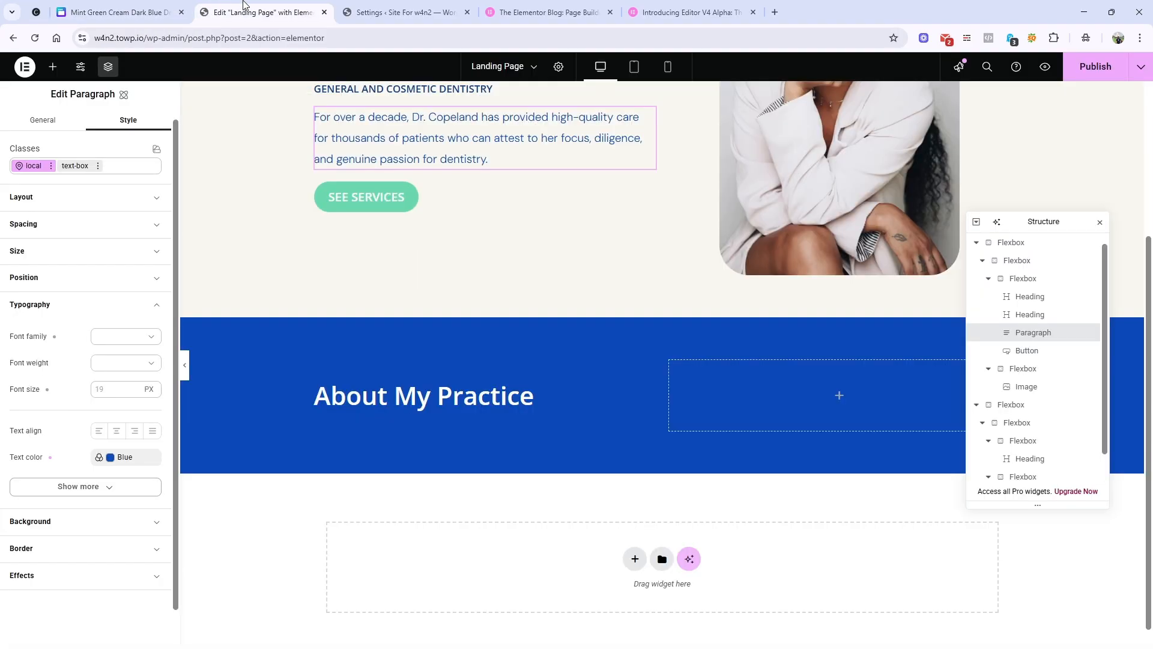
Add a Paragraph element to the blue section's first column and place it after the About My Practice heading.
left_click(52, 66)
left_click_drag(48, 339, 442, 427)
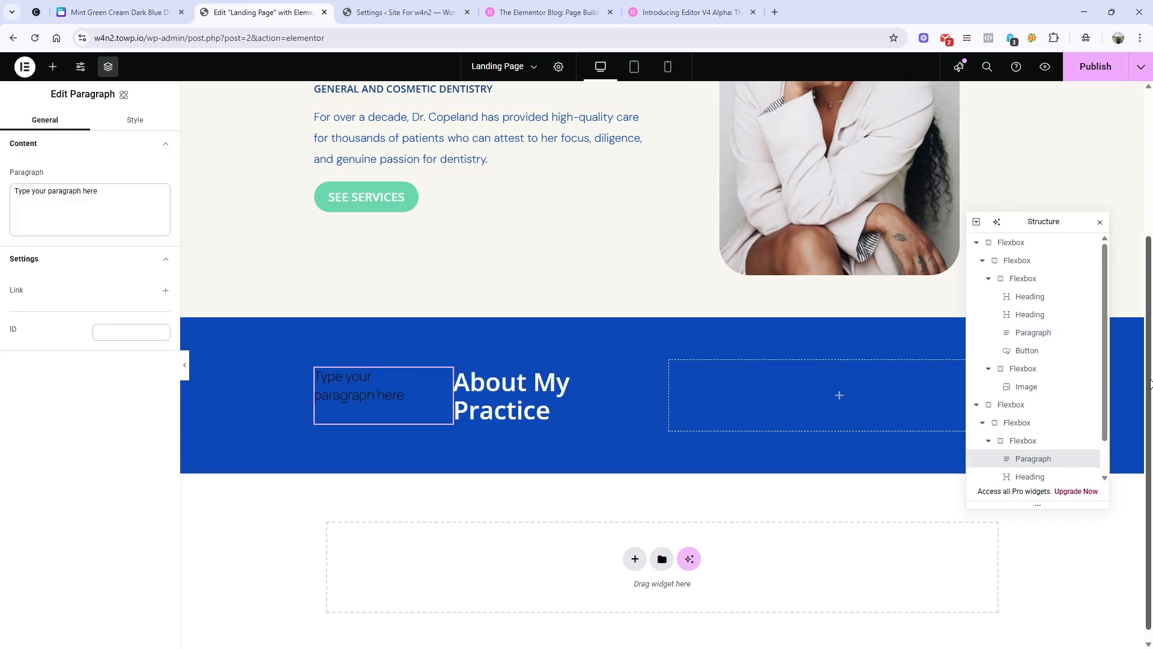
mouse_move(1039, 458)
left_mouse_down()
mouse_move(1039, 432)
mouse_move(1036, 463)
left_mouse_up()
Stack the contents of the blue section's first column vertically with linked column and row gaps of 20 px.
left_click(1024, 421)
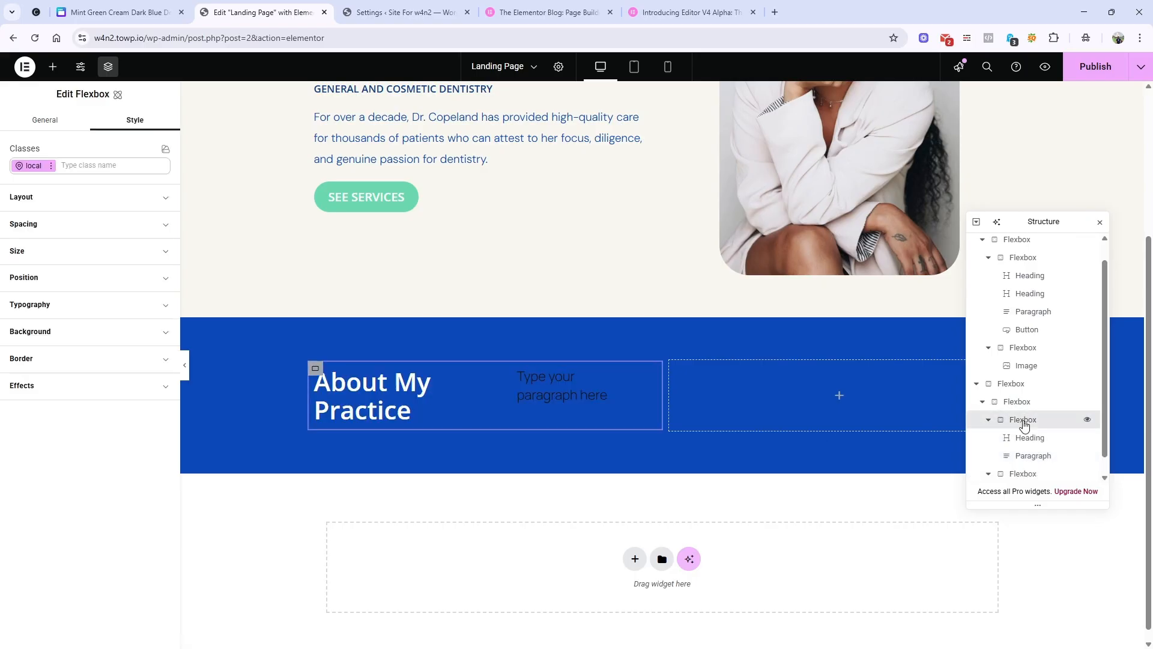
left_click(100, 200)
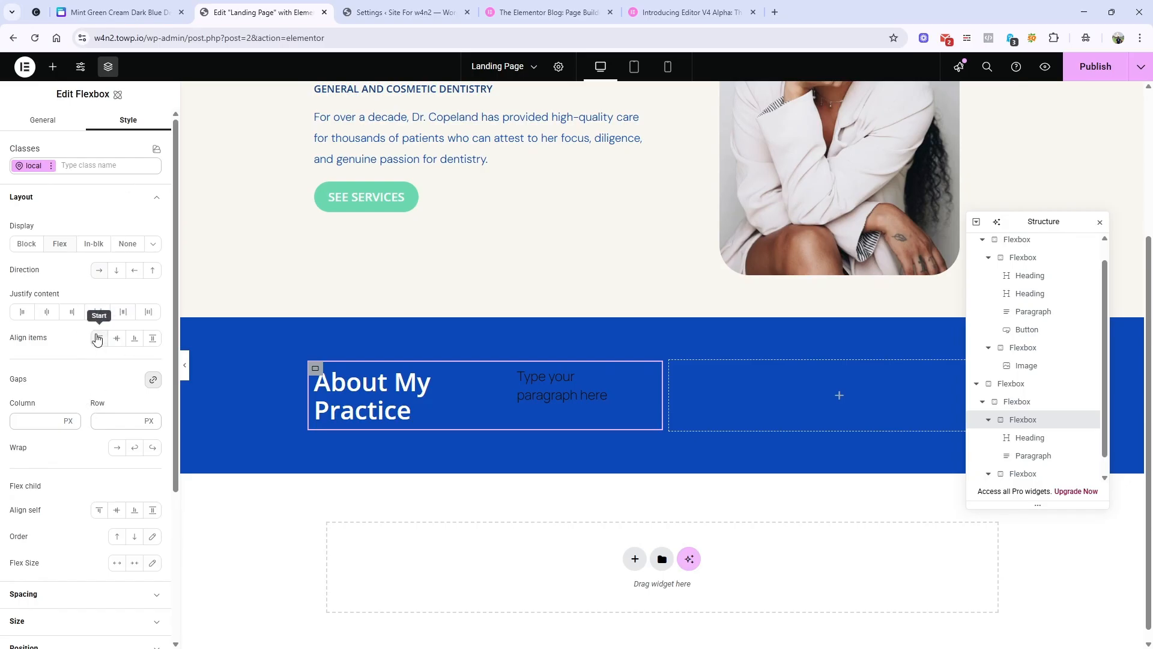
left_click(116, 269)
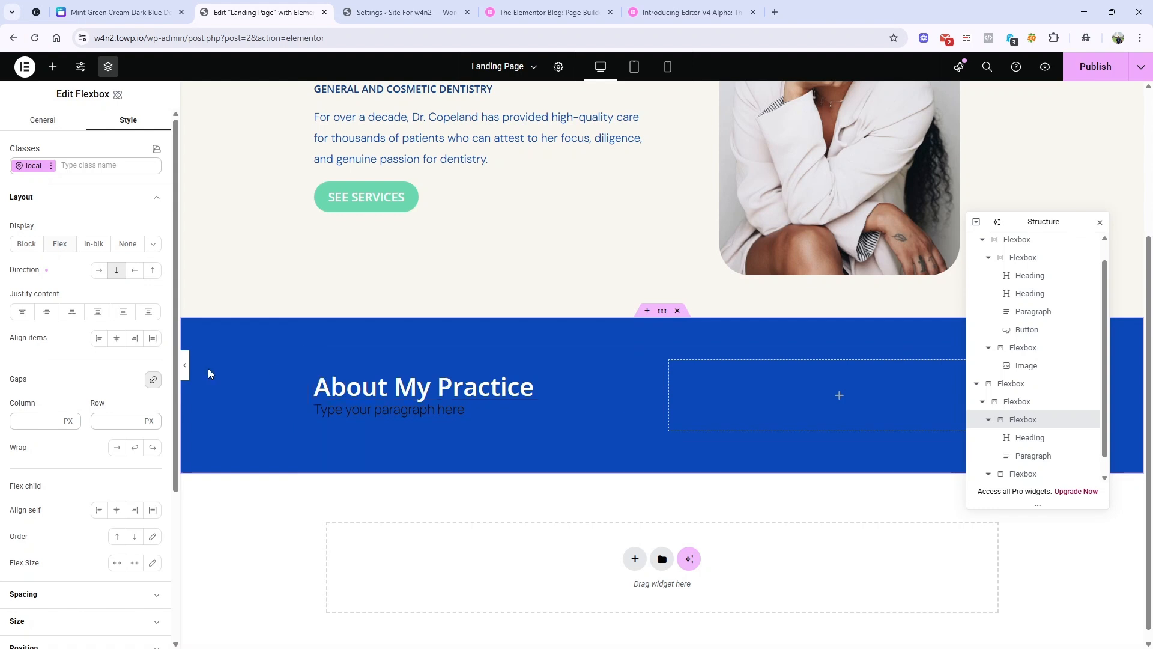
left_click(40, 420)
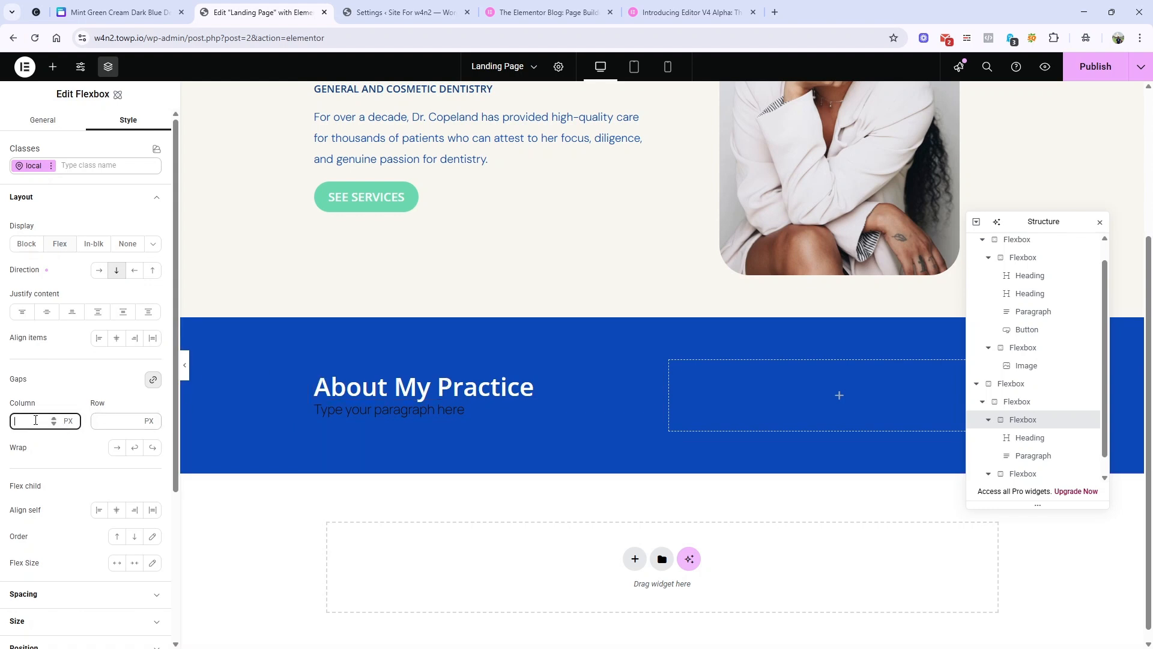
type("20")
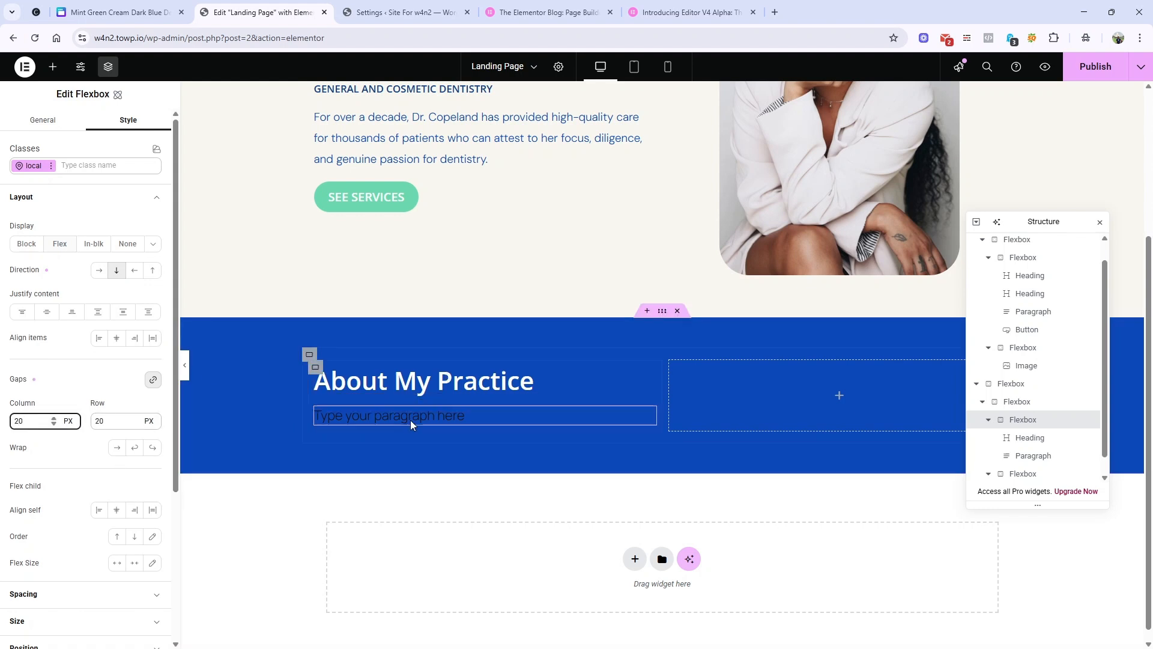
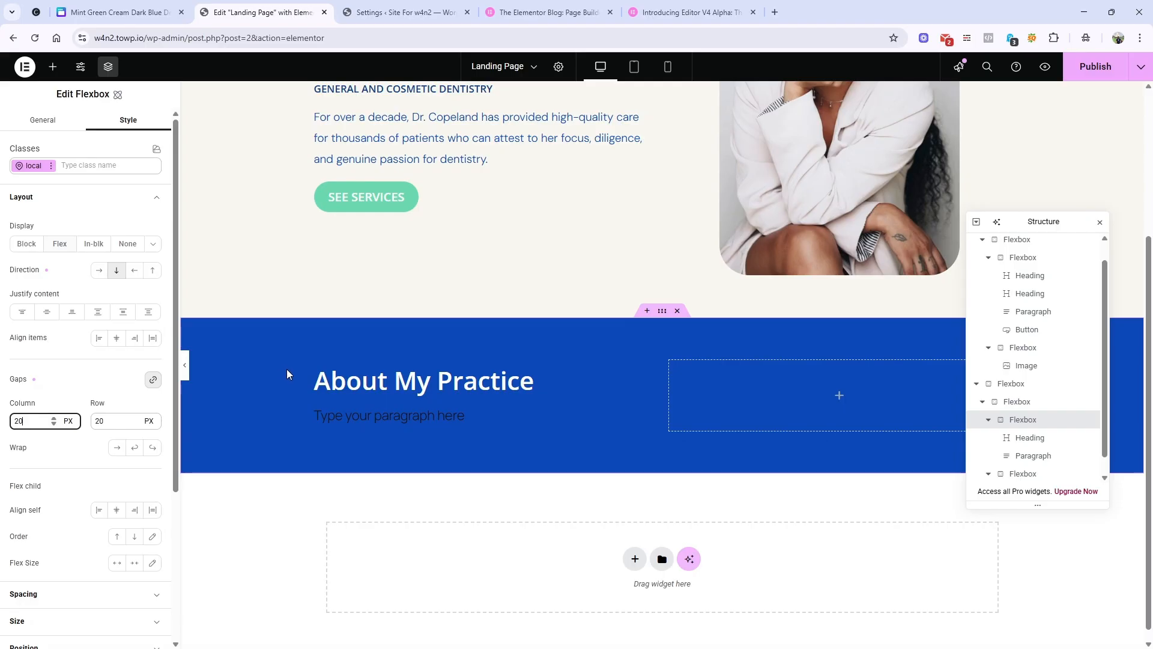
Copy the paragraph below About My Practice from Canva and replace the new Elementor paragraph's placeholder text with it.
left_click(395, 413)
left_click(114, 12)
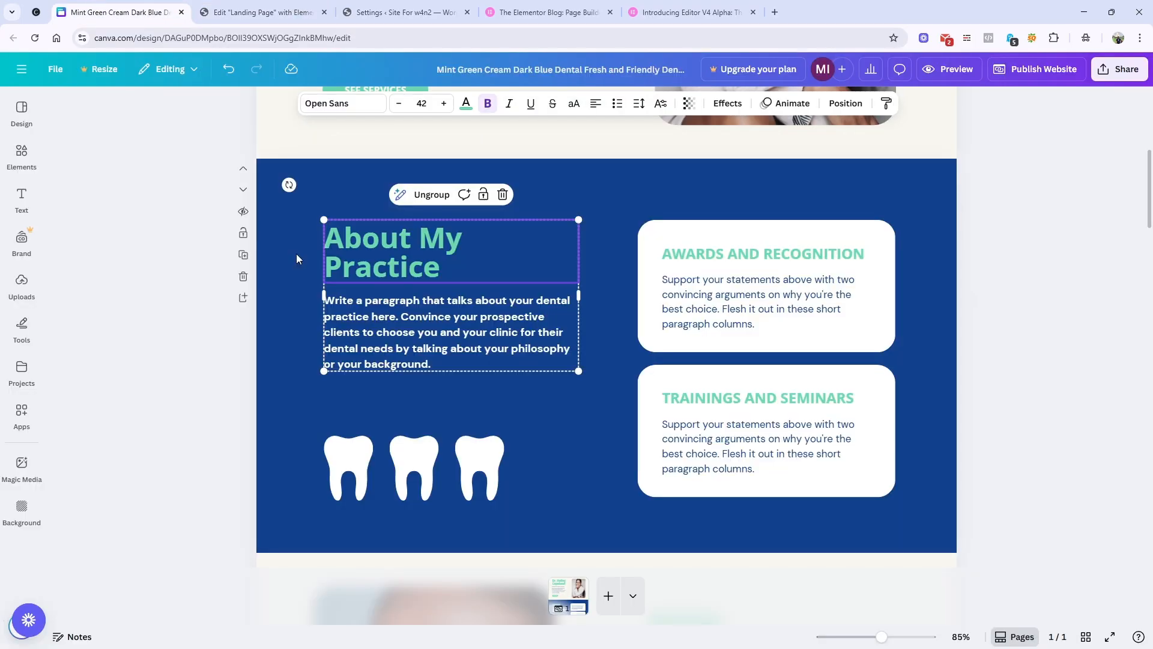
double_click(368, 317)
key("ctrl+c")
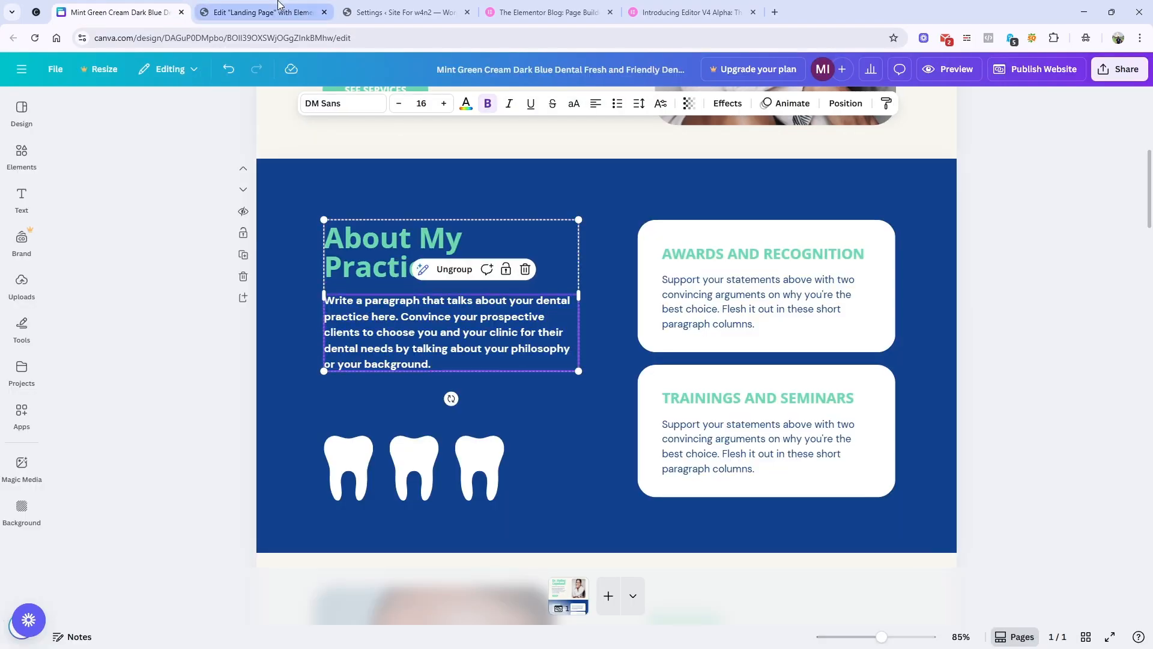
left_click(261, 12)
left_click(81, 192)
key("ctrl+a")
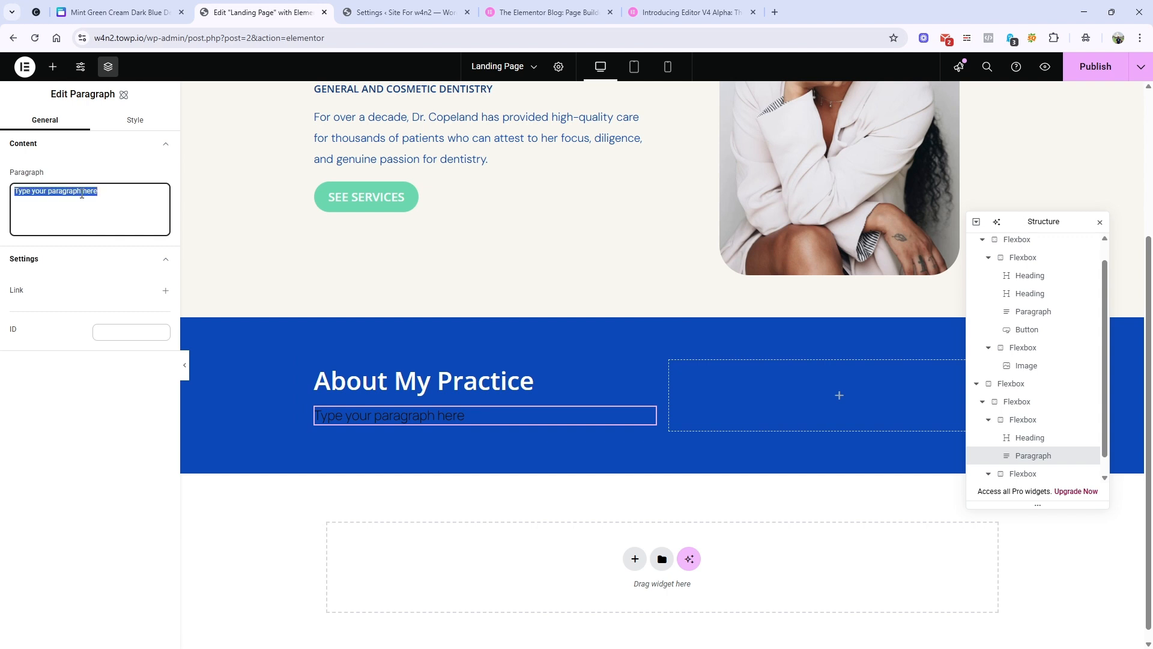
key("ctrl+v")
Apply the existing text-box class to the About My Practice paragraph.
left_click(134, 121)
left_click(116, 165)
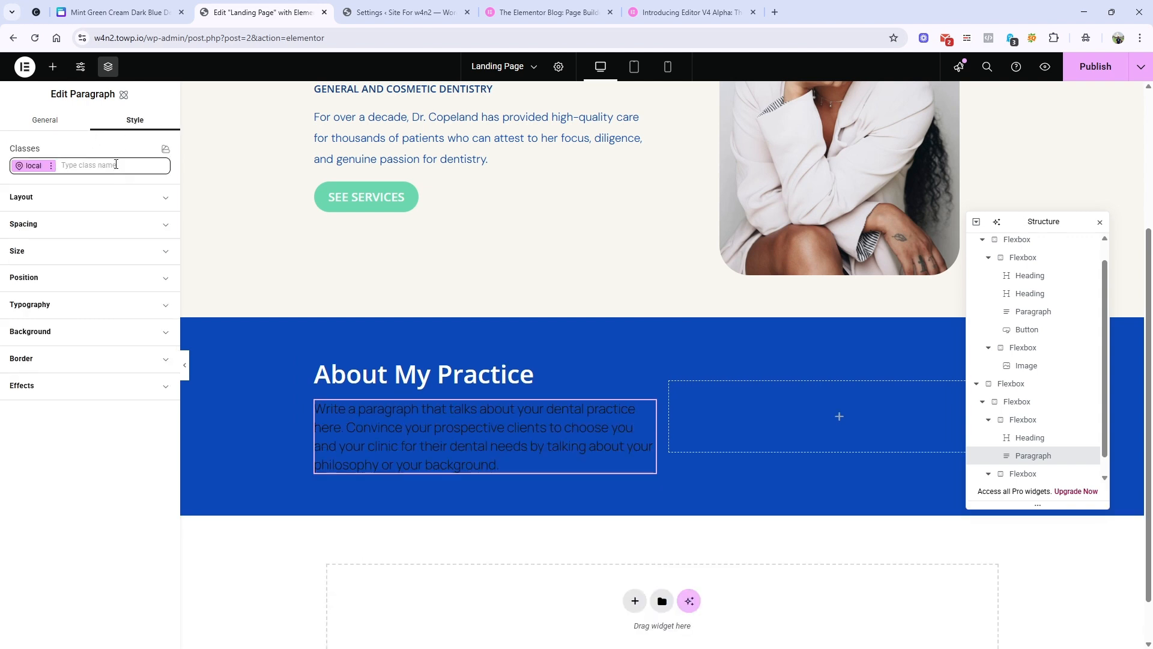
type("text")
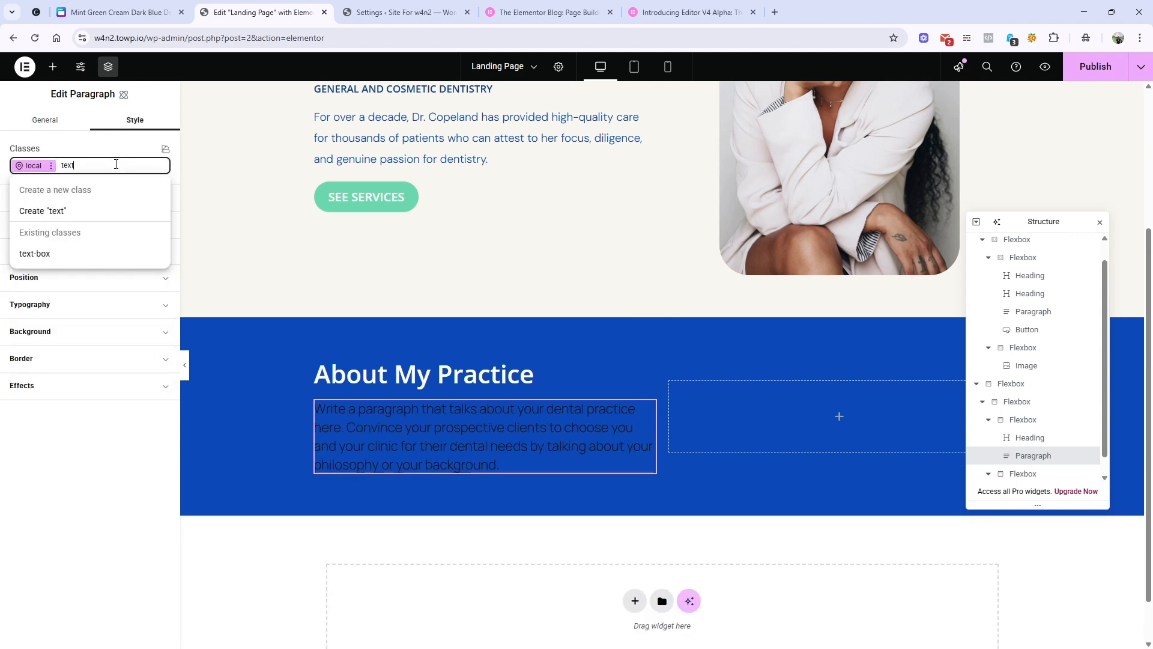
left_click(64, 260)
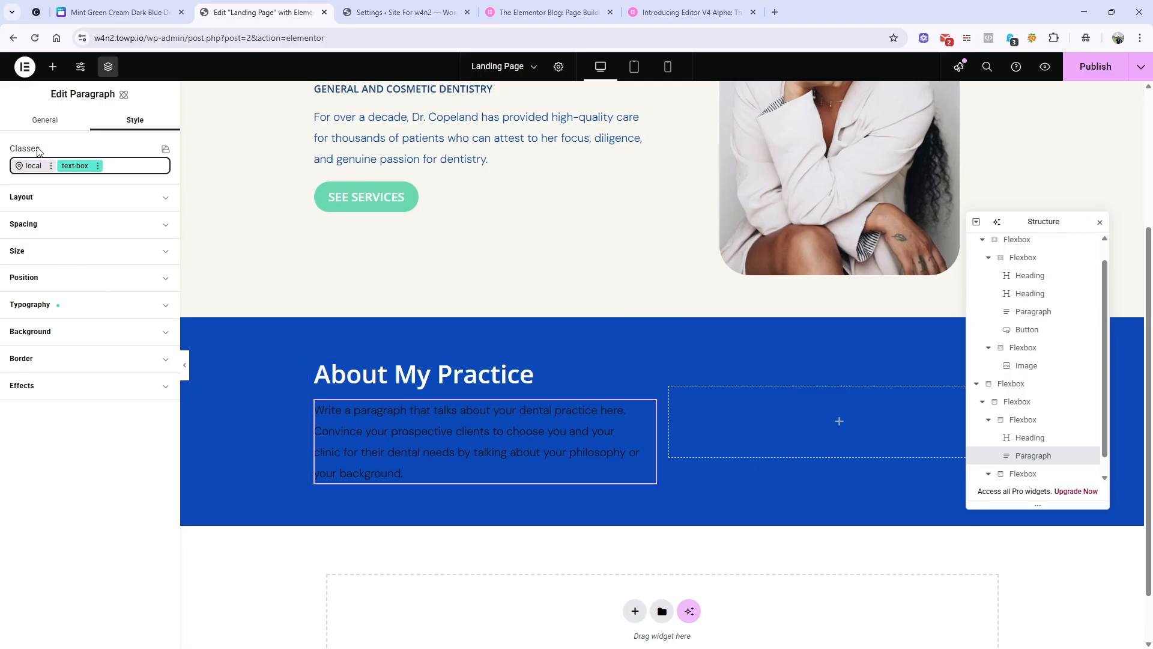
Set the About My Practice paragraph's local text color to the white color variable.
left_click(25, 171)
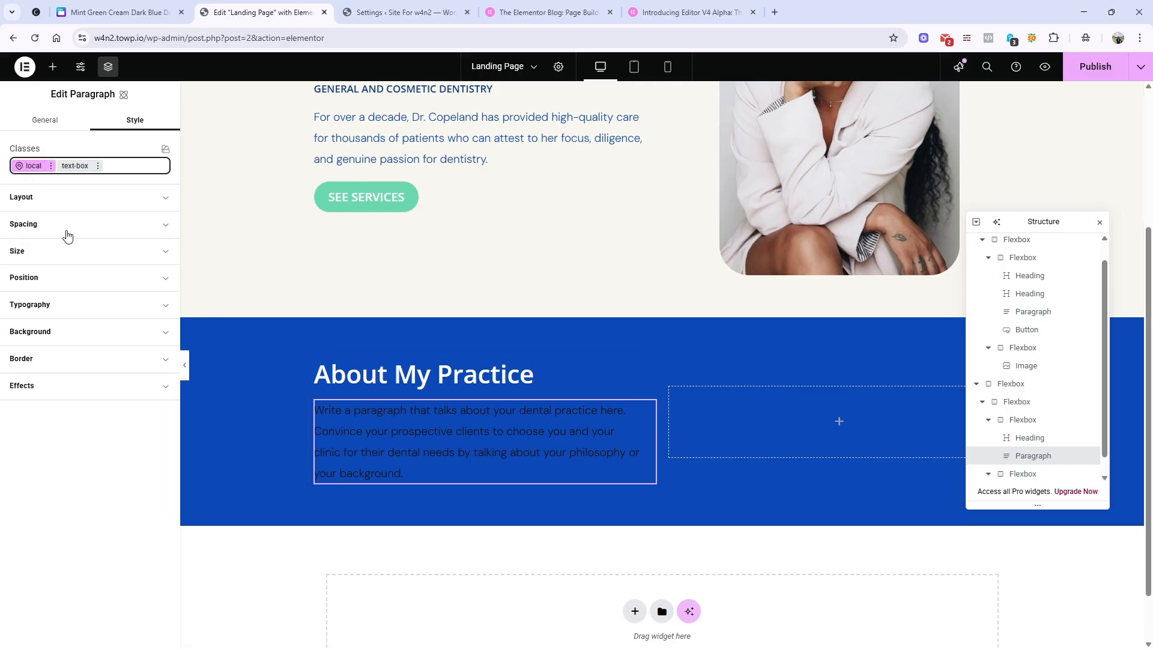
left_click(79, 313)
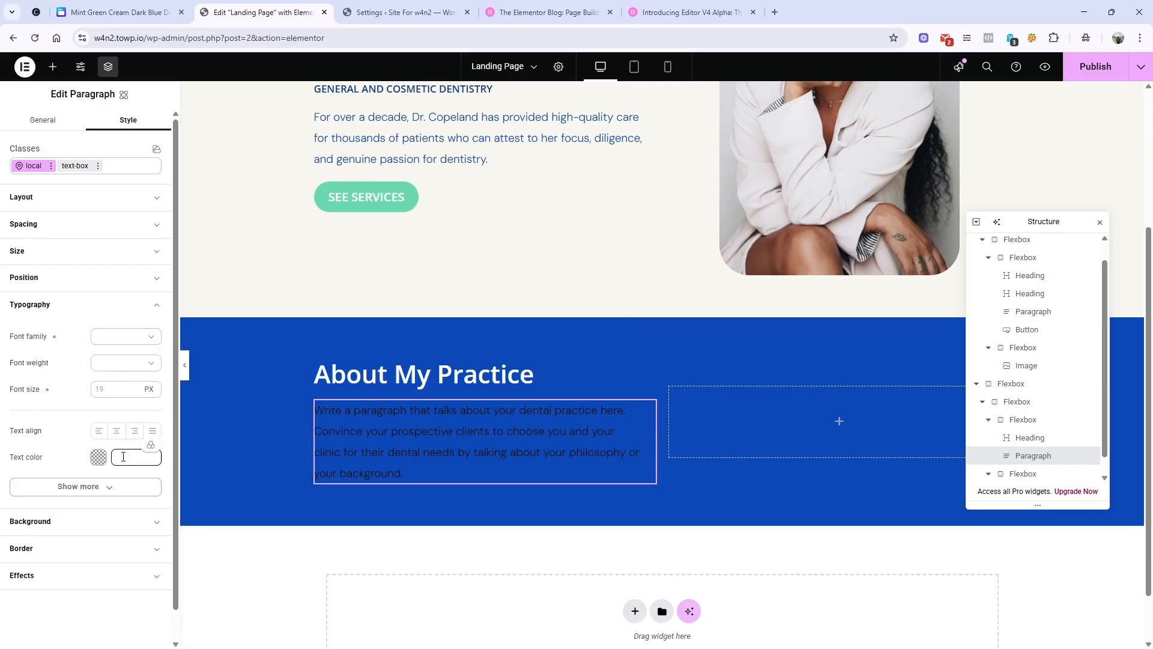
left_click(154, 446)
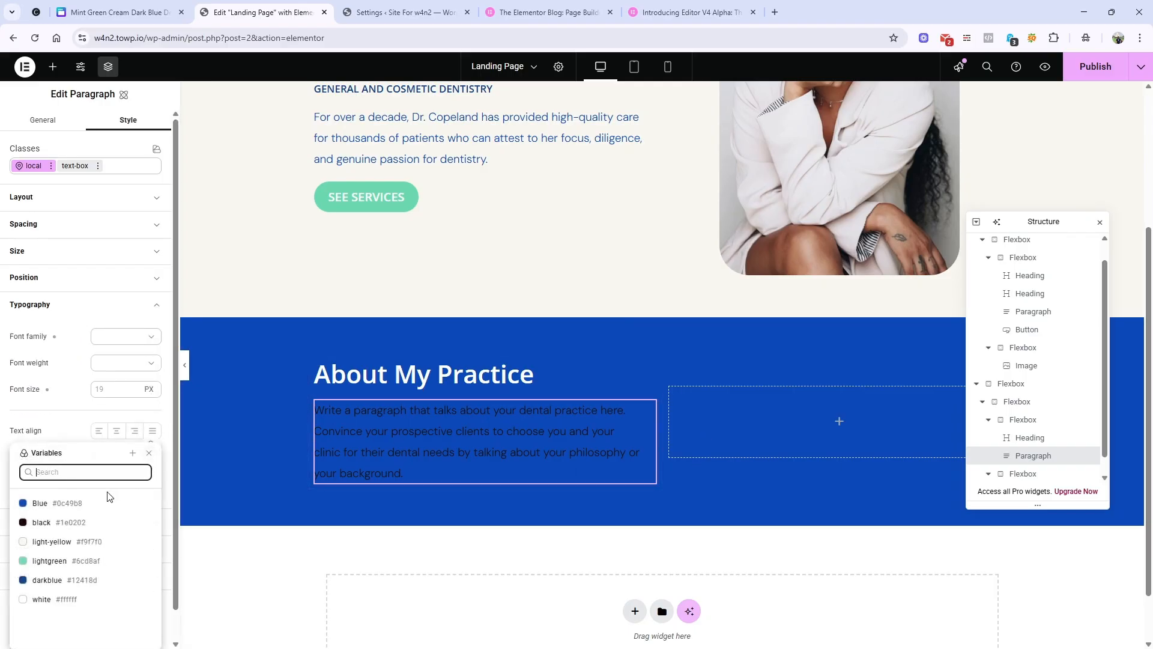
left_click(78, 604)
Add an Image element below the About My Practice paragraph and fill it with the white tooth picture from the media library.
left_click(117, 12)
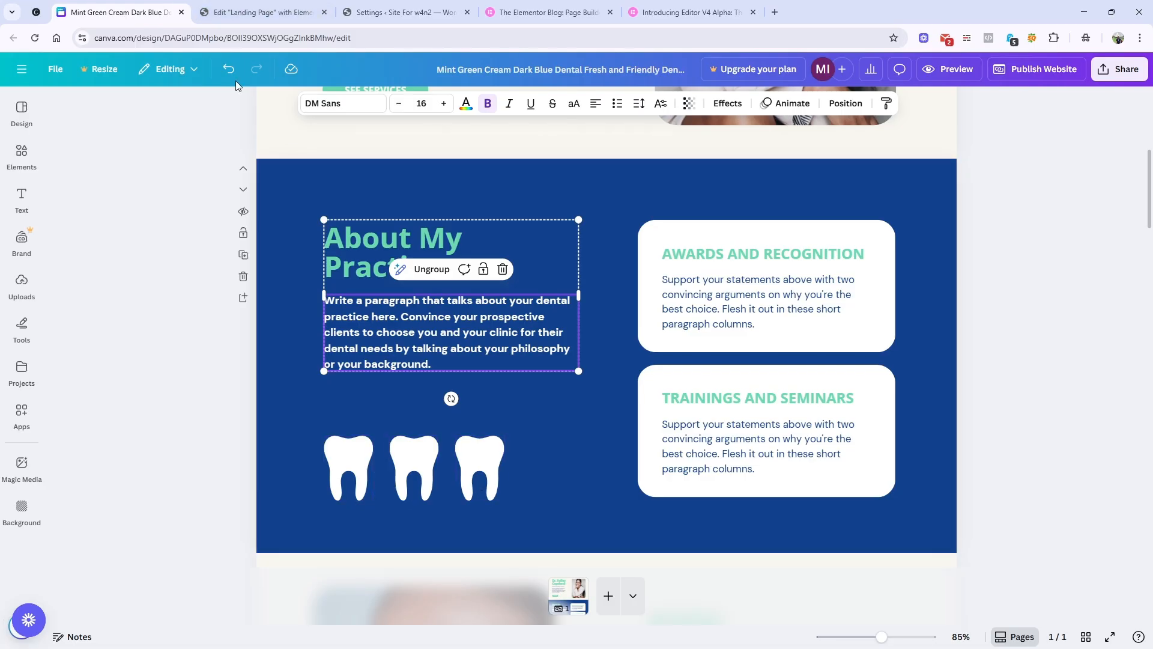
left_click(263, 12)
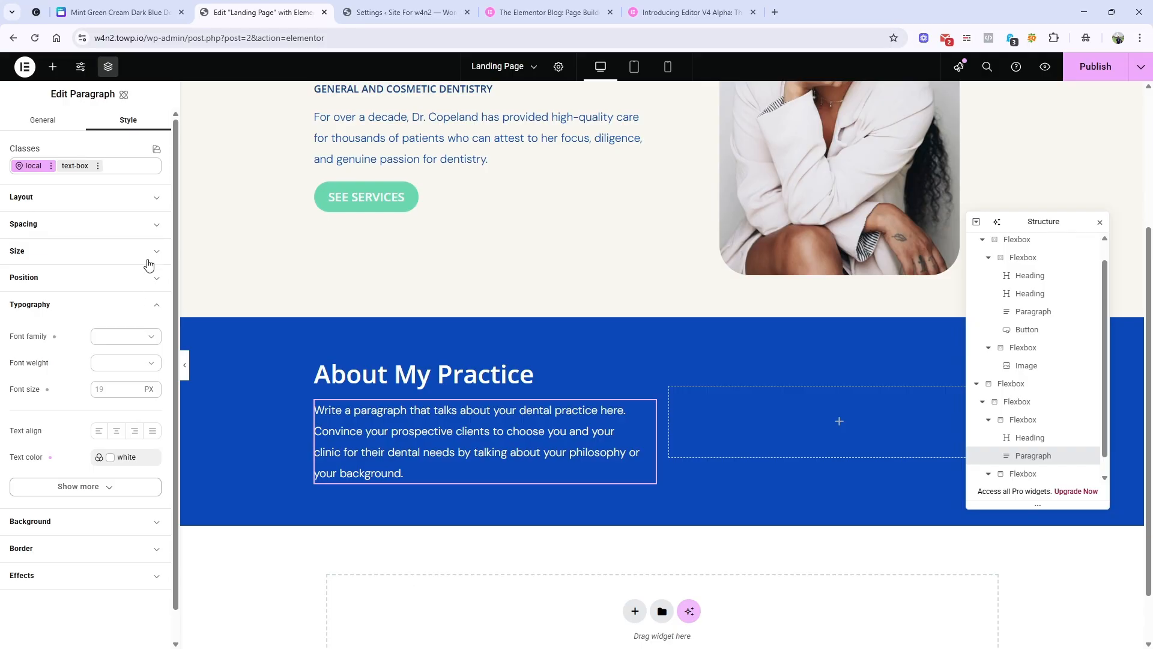
left_click(53, 67)
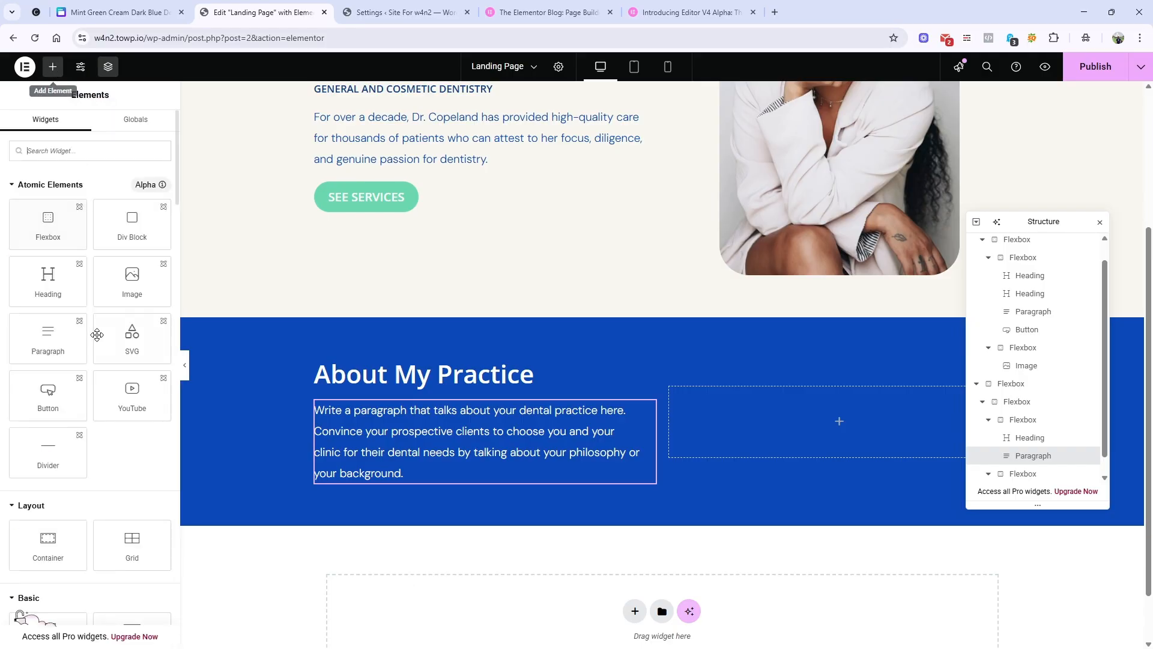
left_click_drag(123, 294, 434, 467)
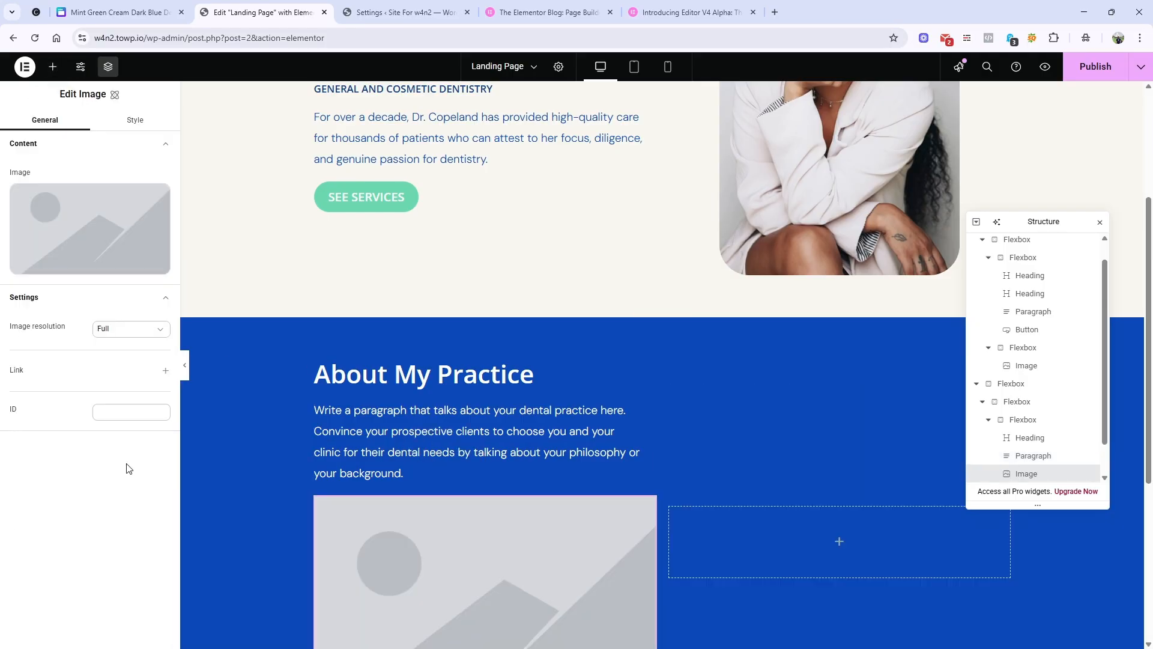
left_click(92, 223)
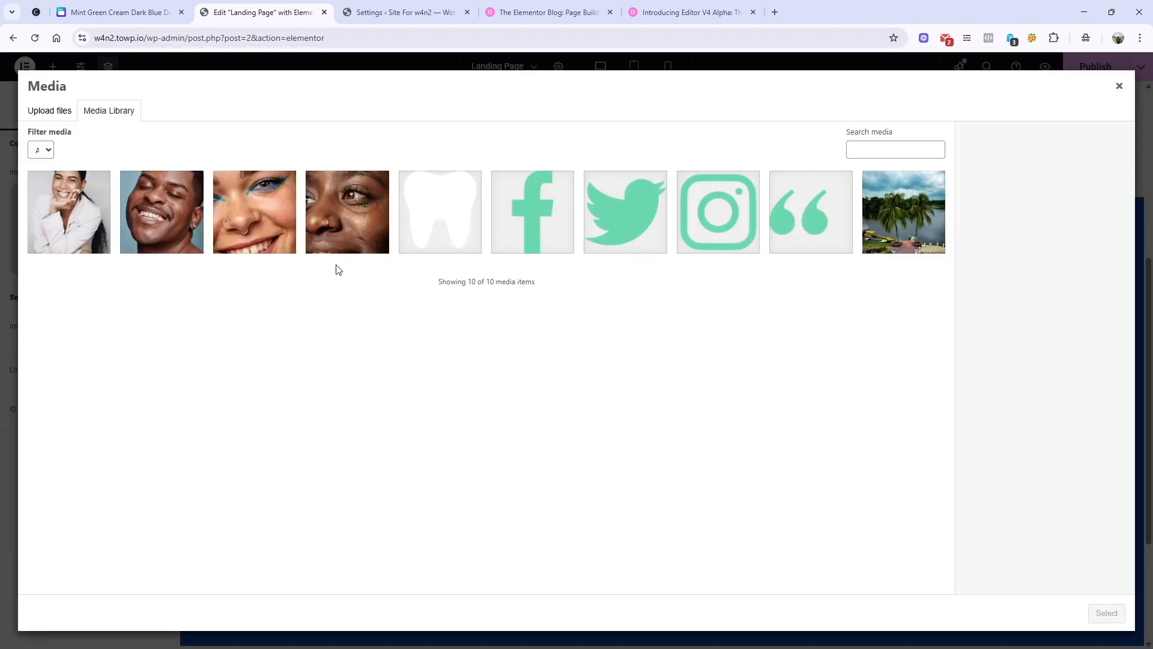
left_click(432, 195)
left_click(1105, 612)
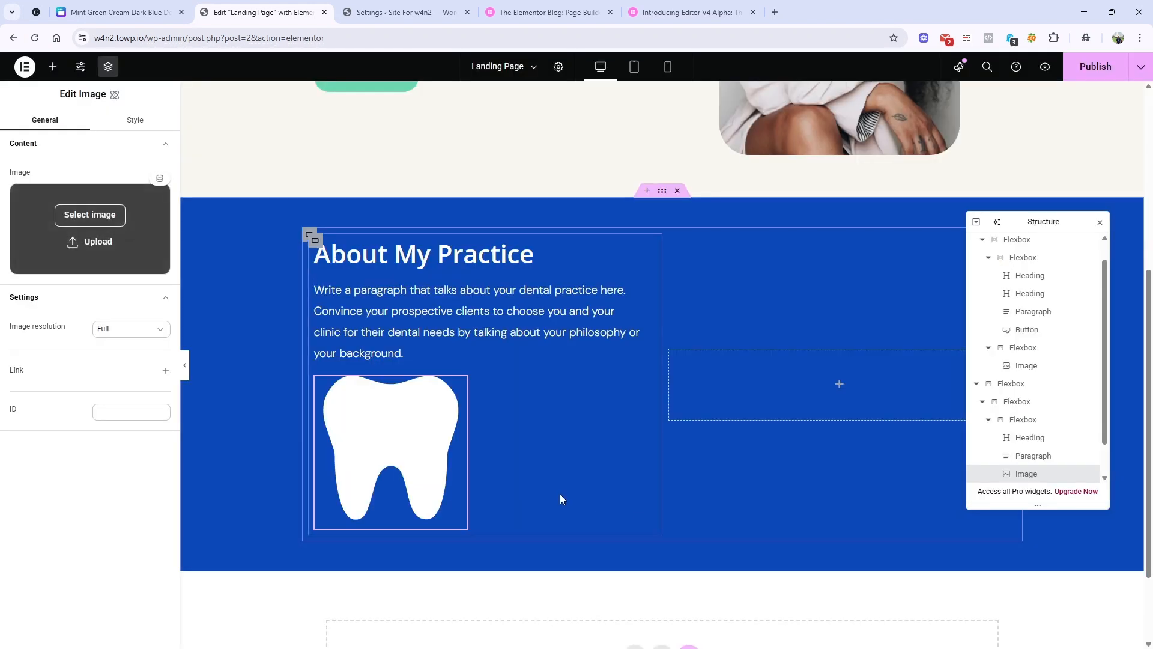
Set the tooth image's width to 100 px.
left_click(128, 119)
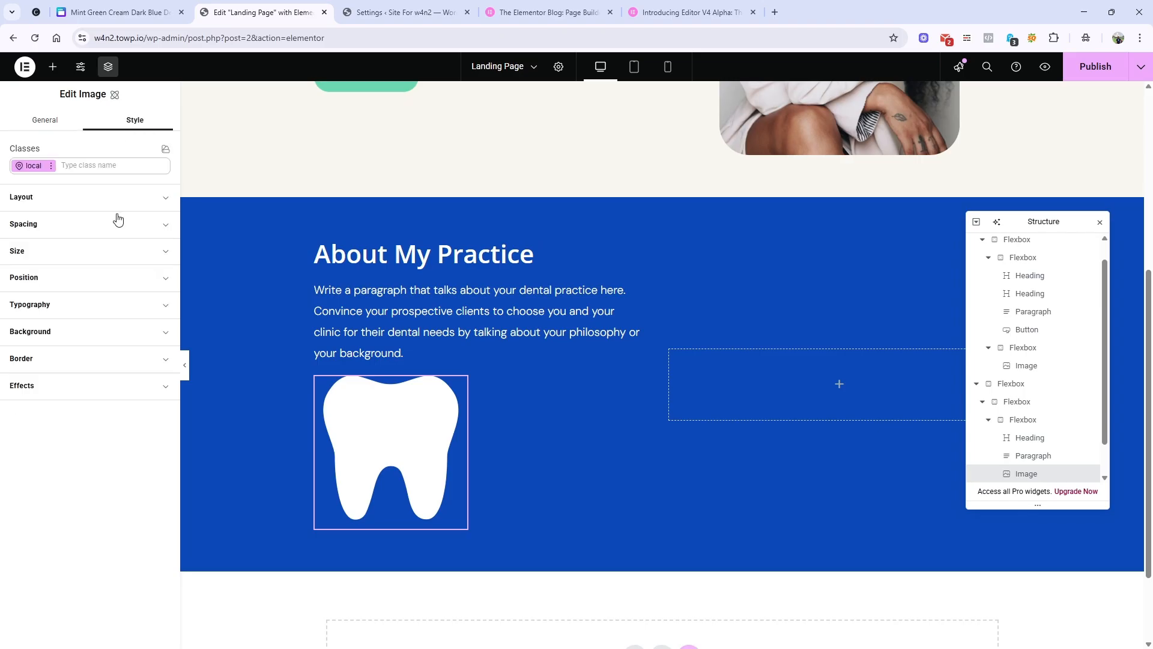
left_click(67, 197)
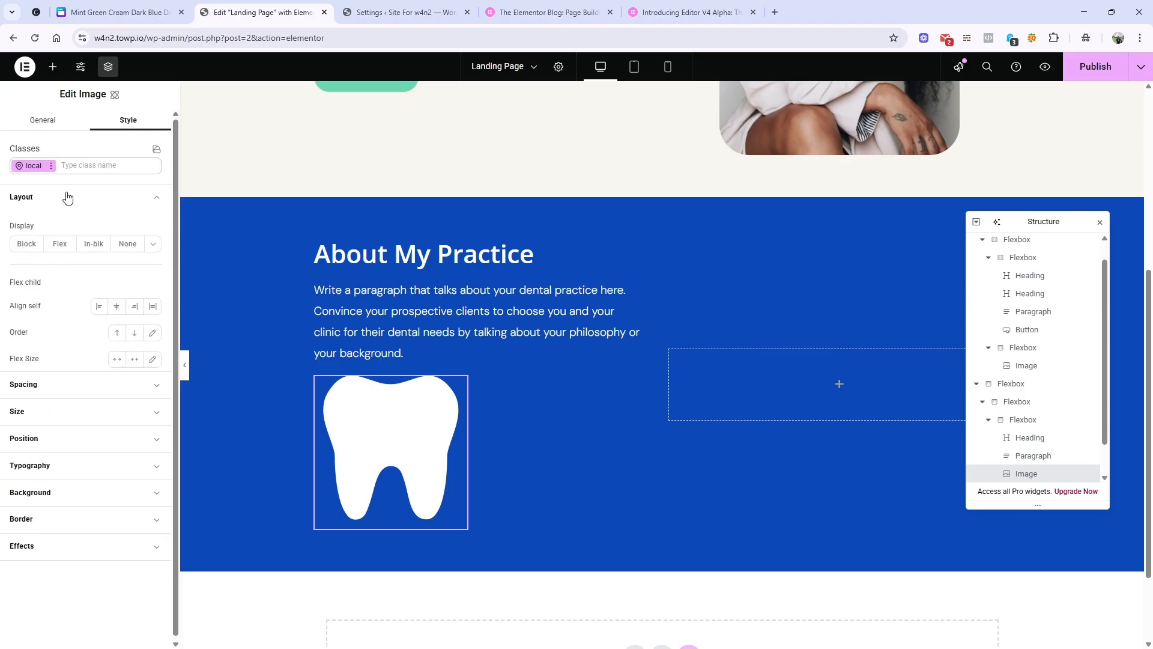
left_click(67, 199)
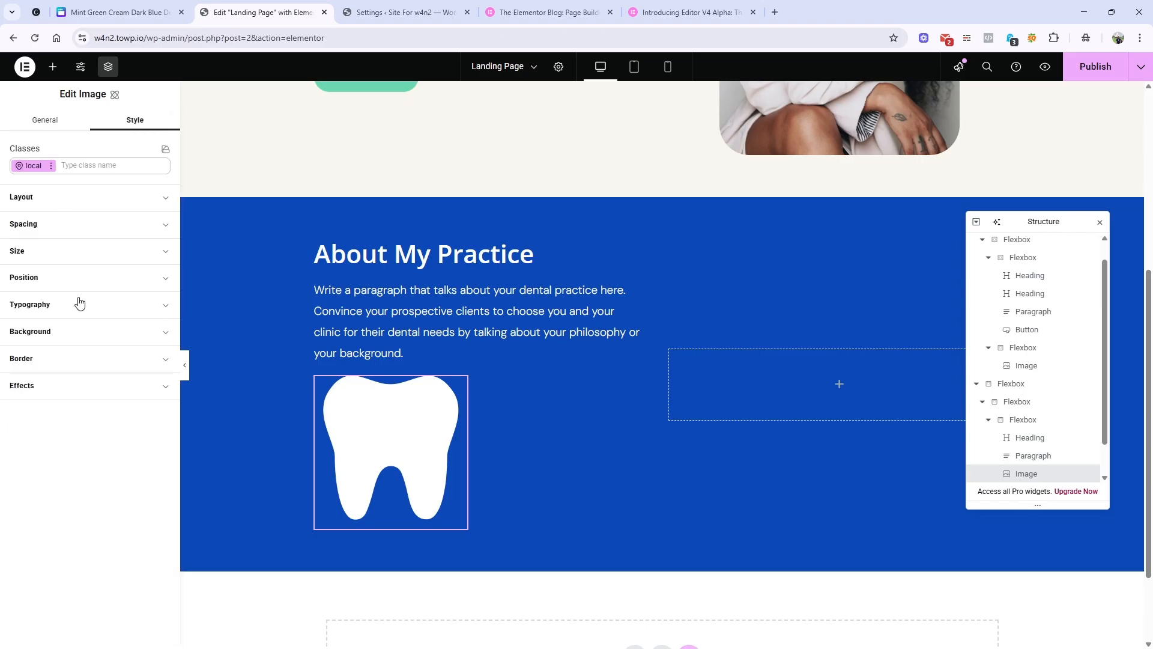
left_click(74, 258)
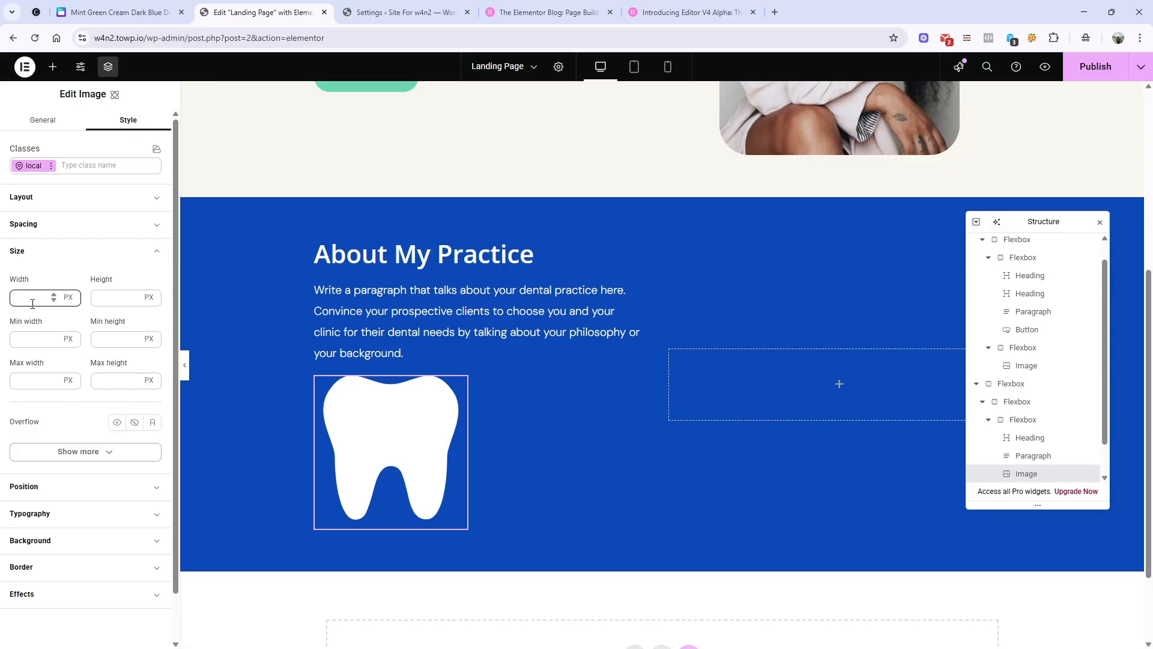
type("100")
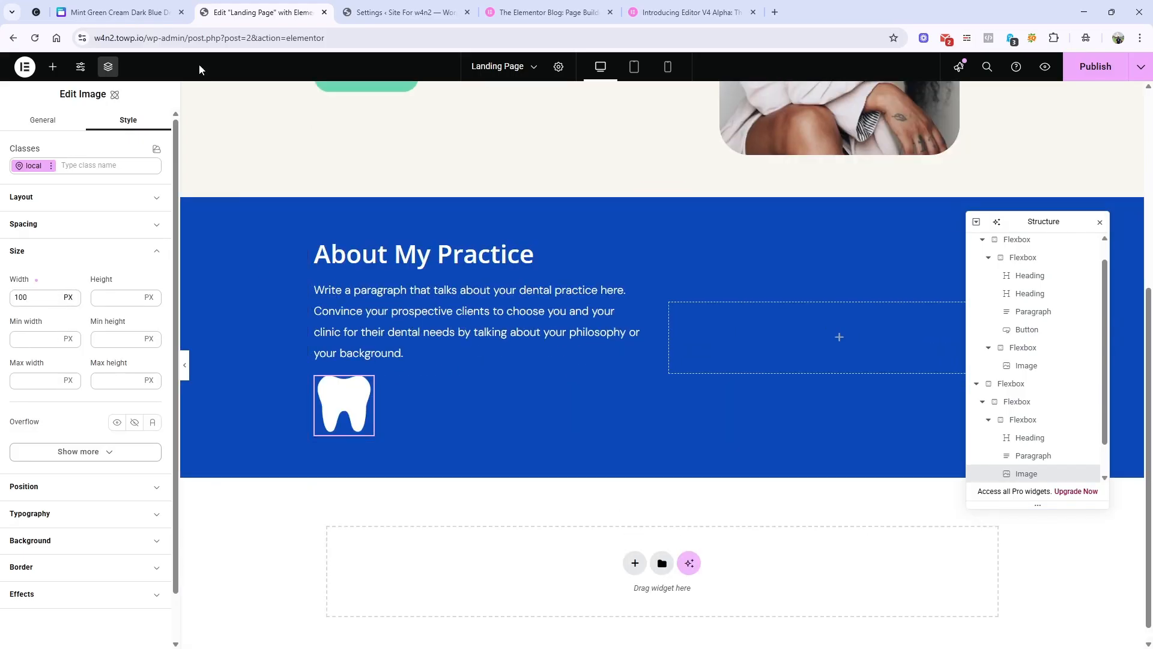
Add a Flexbox between the About My Practice paragraph and the tooth image, and move the tooth image into it.
left_click(120, 12)
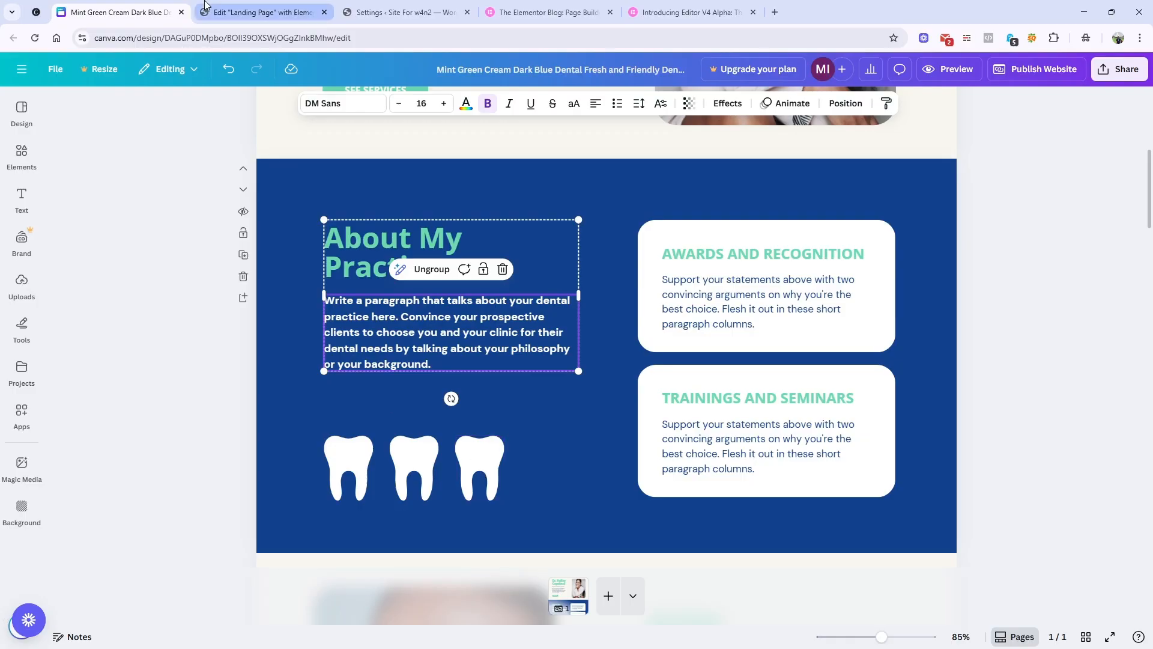
left_click(262, 12)
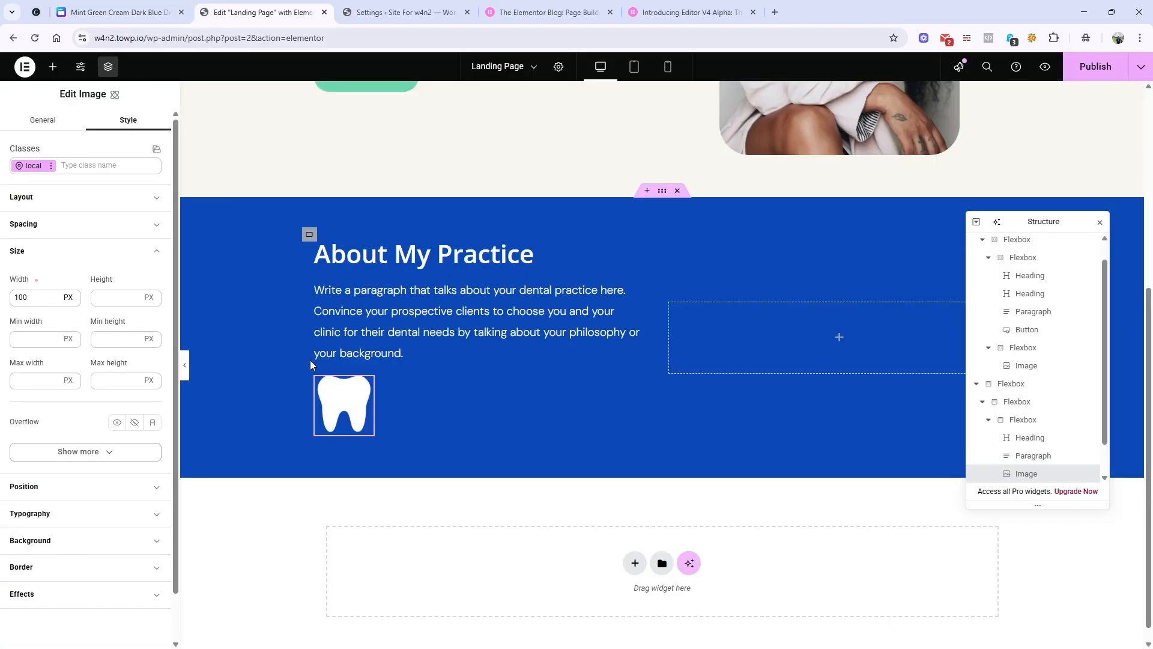
left_click(52, 66)
left_click_drag(59, 234, 451, 358)
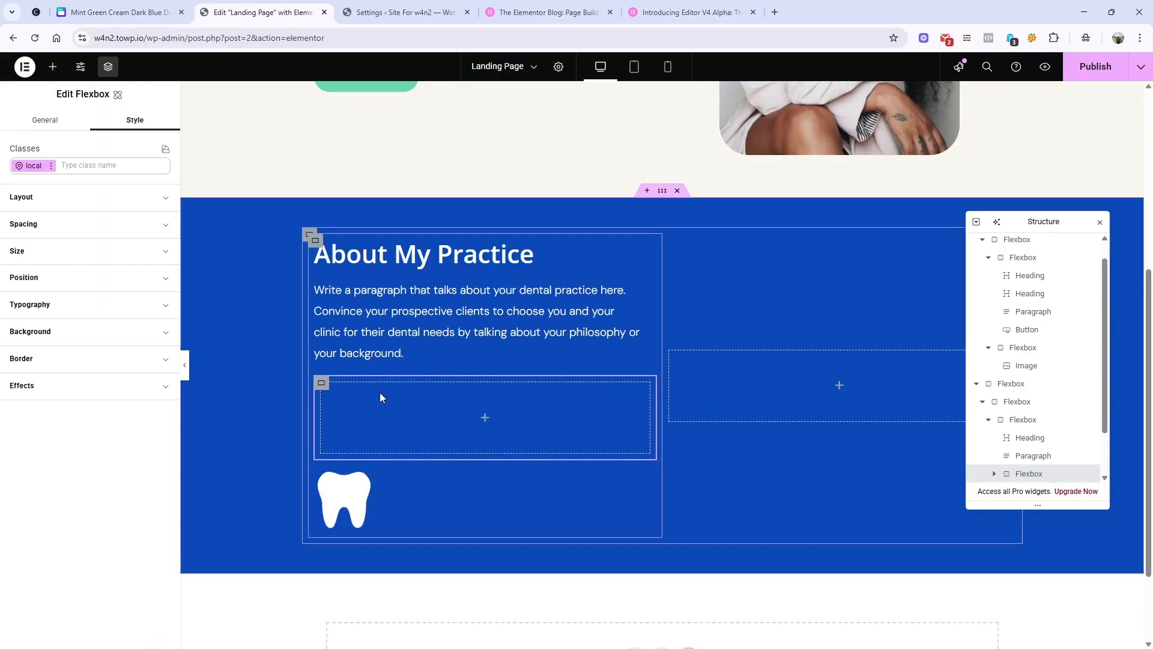
left_click_drag(346, 499, 352, 436)
Duplicate the tooth image twice inside its Flexbox to form a row of three teeth.
right_click(374, 388)
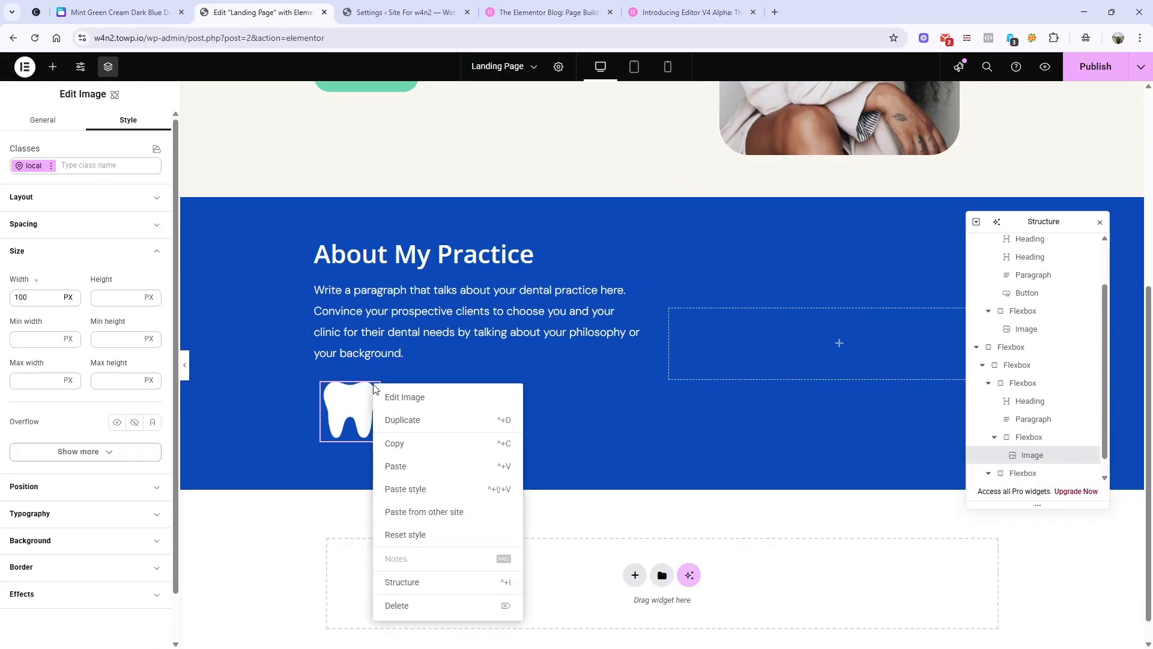
left_click(402, 421)
right_click(357, 411)
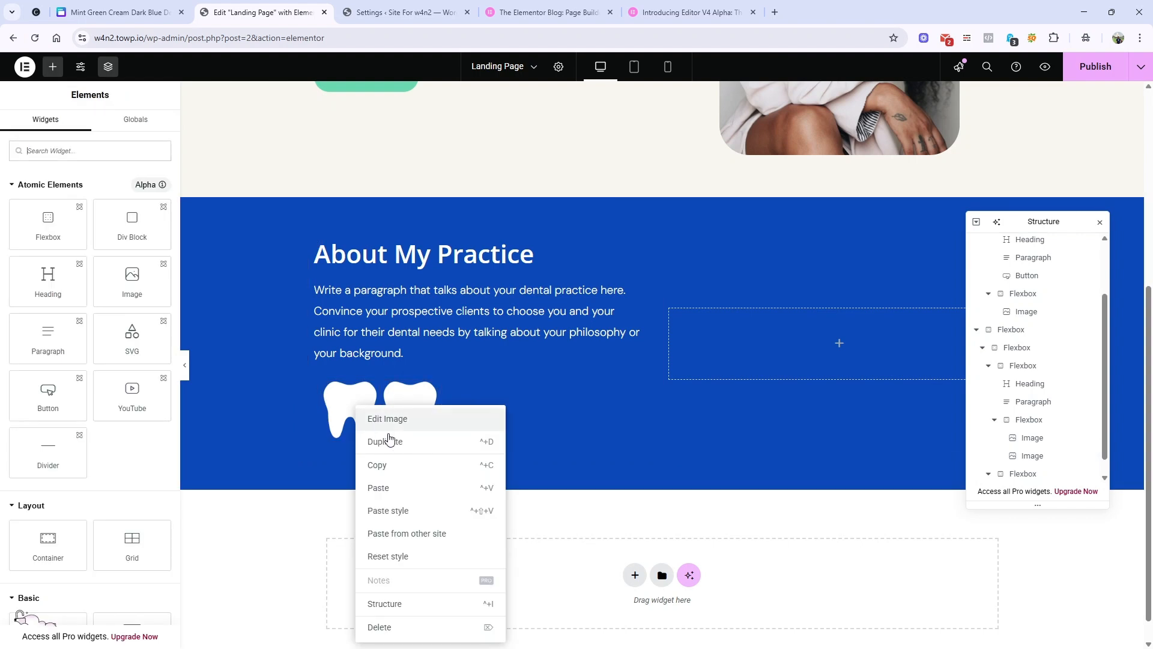
left_click(388, 441)
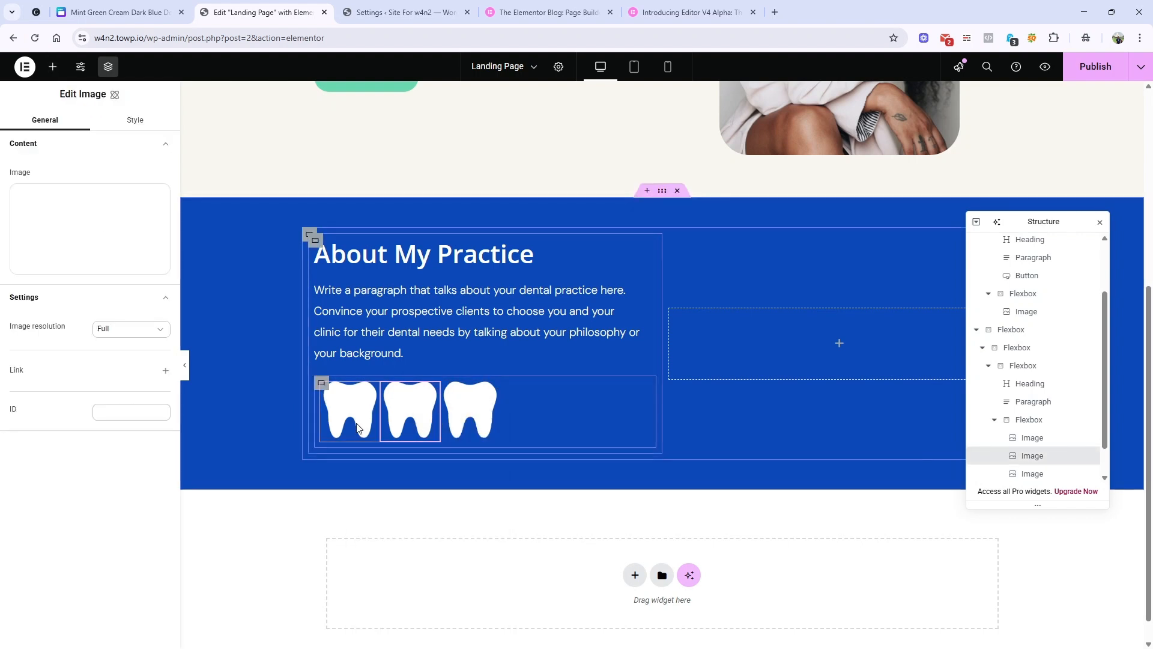
Give the Flexbox holding the three teeth a top margin of 150 px.
left_click(320, 384)
left_click(81, 198)
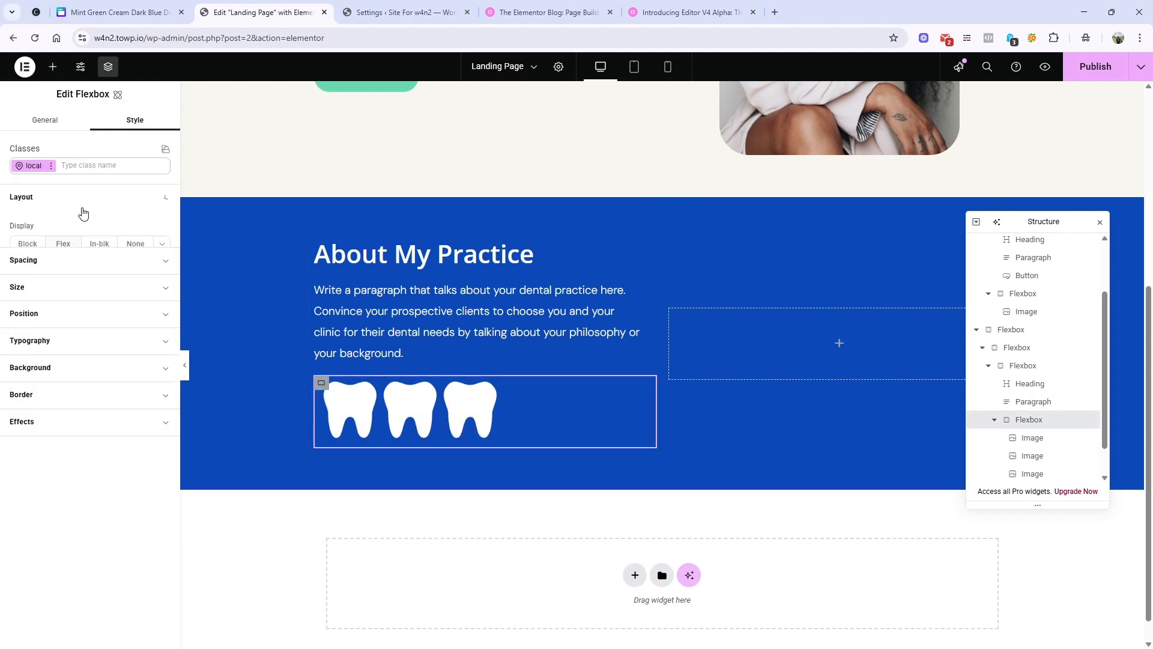
left_click(82, 203)
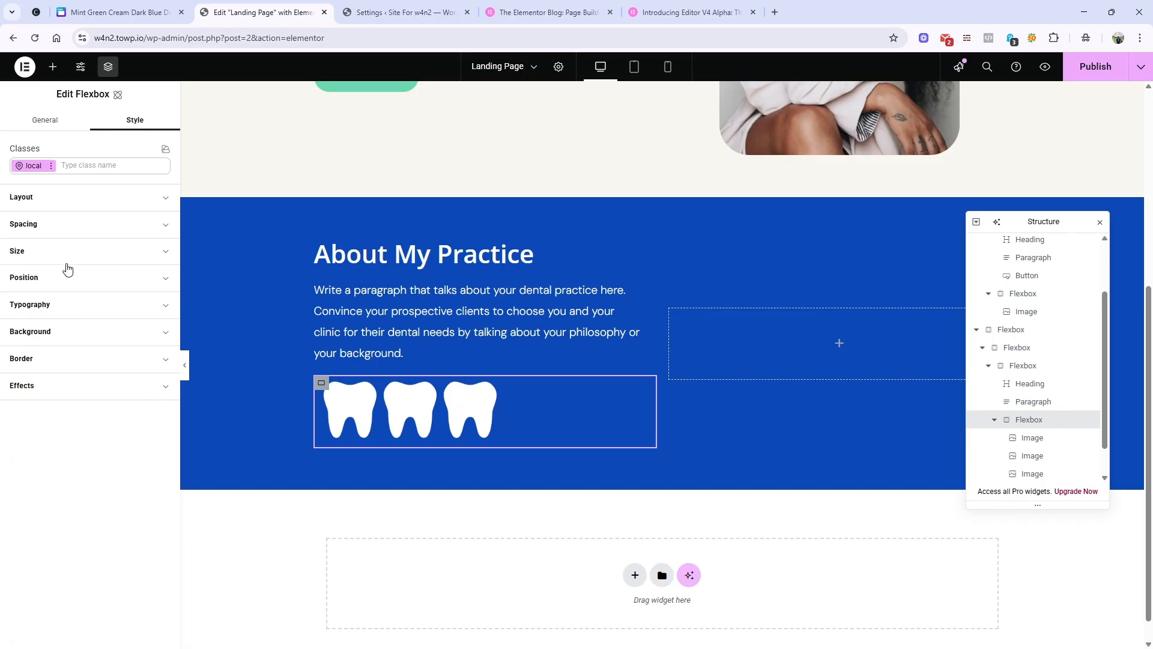
left_click(66, 224)
left_click(36, 296)
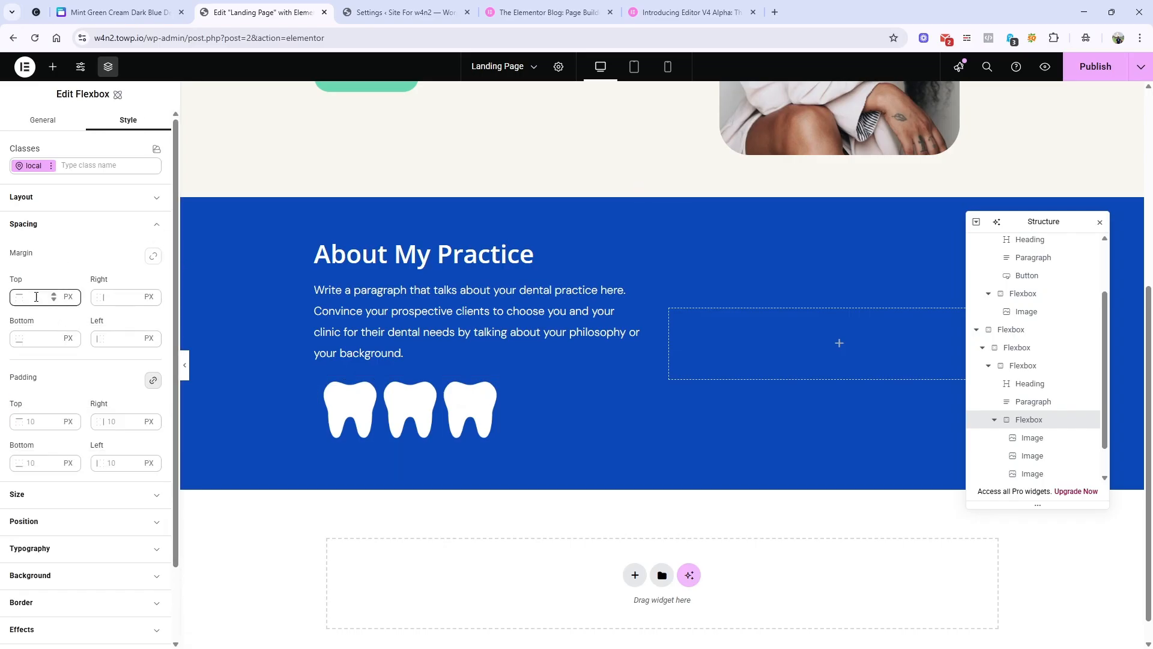
type("50")
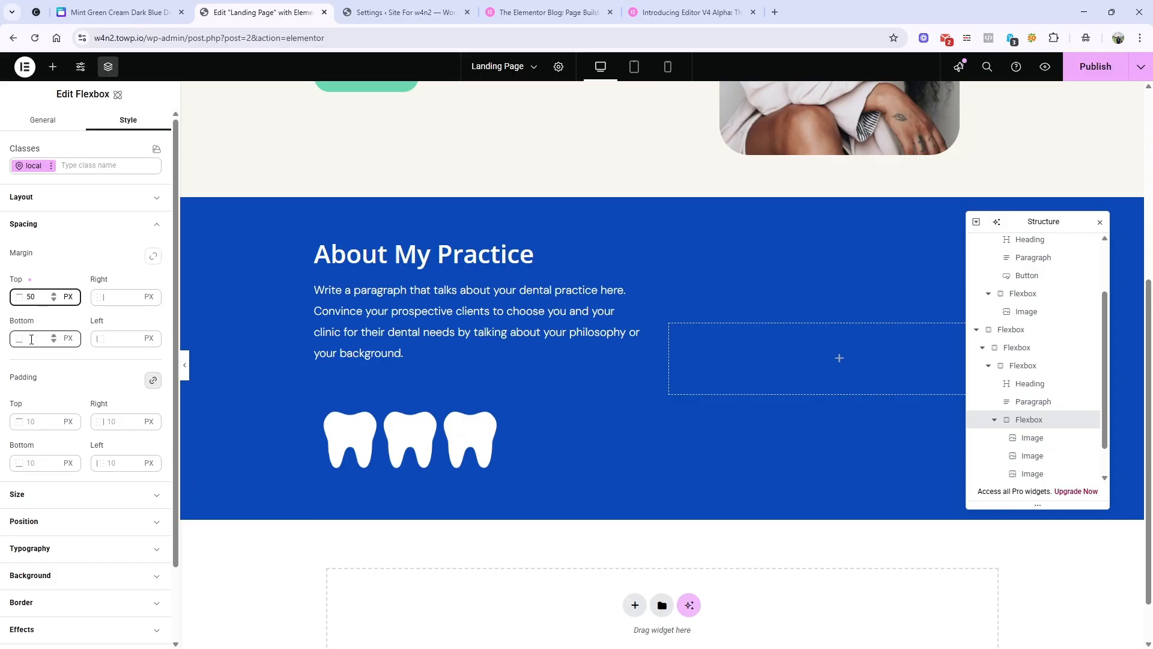
type("1")
scroll(575, 430, "down", 2)
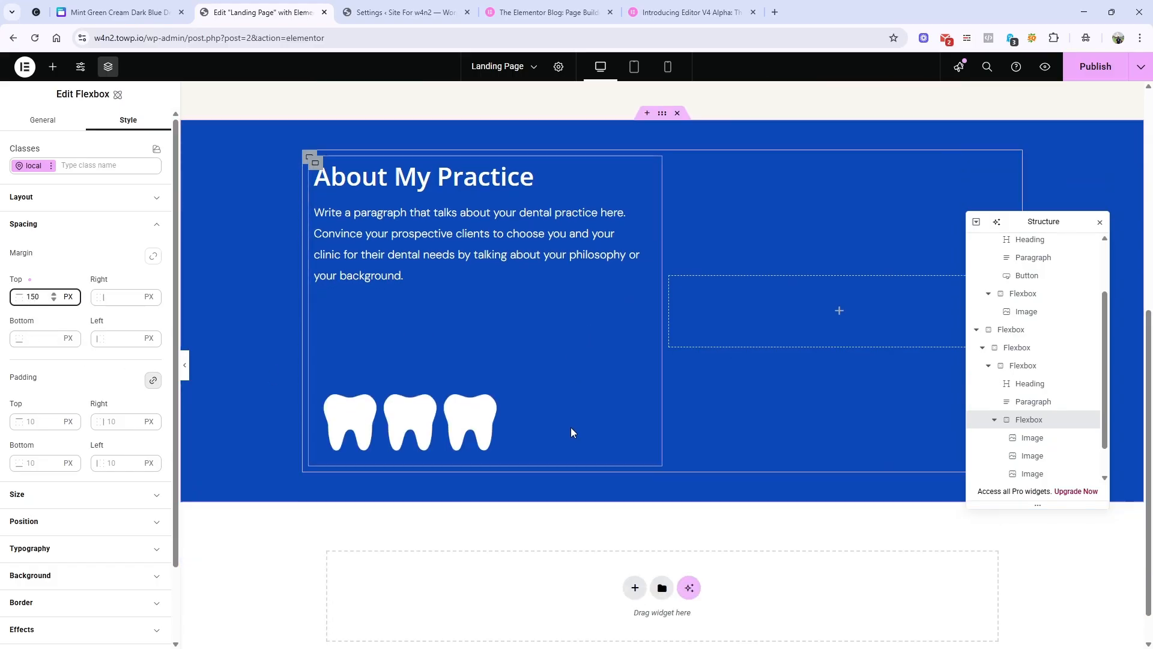
scroll(571, 432, "up", 2)
Check the section's cards in the Canva design and add a Div Block to the blue section's empty second column in Elementor.
key("ctrl+1")
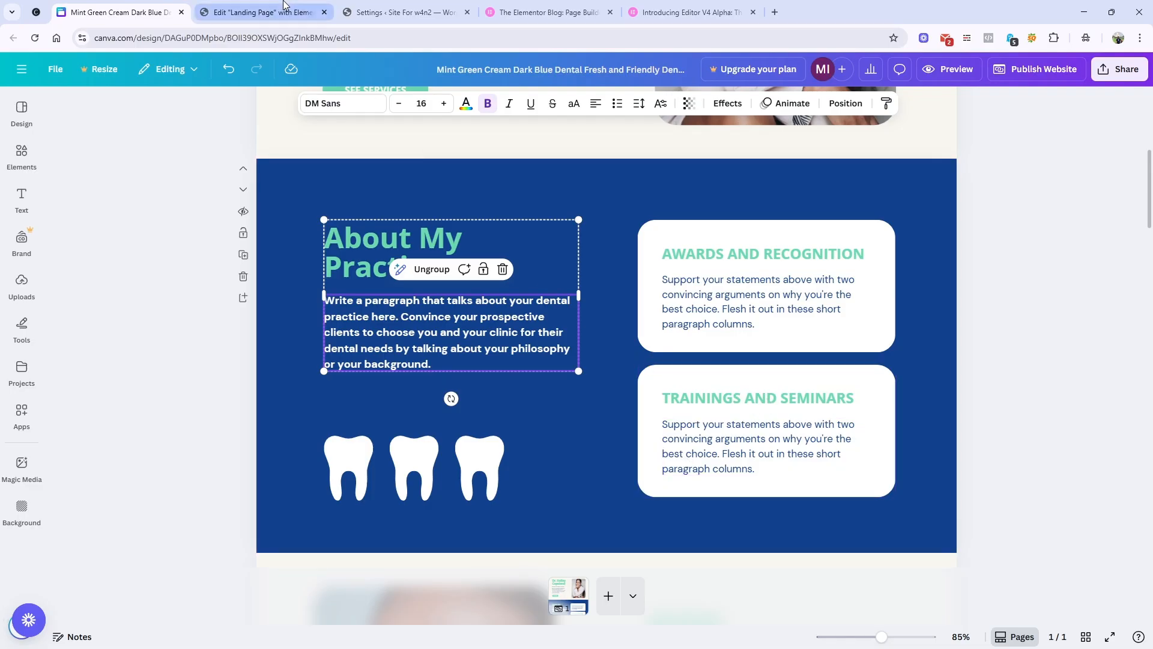
left_click(261, 12)
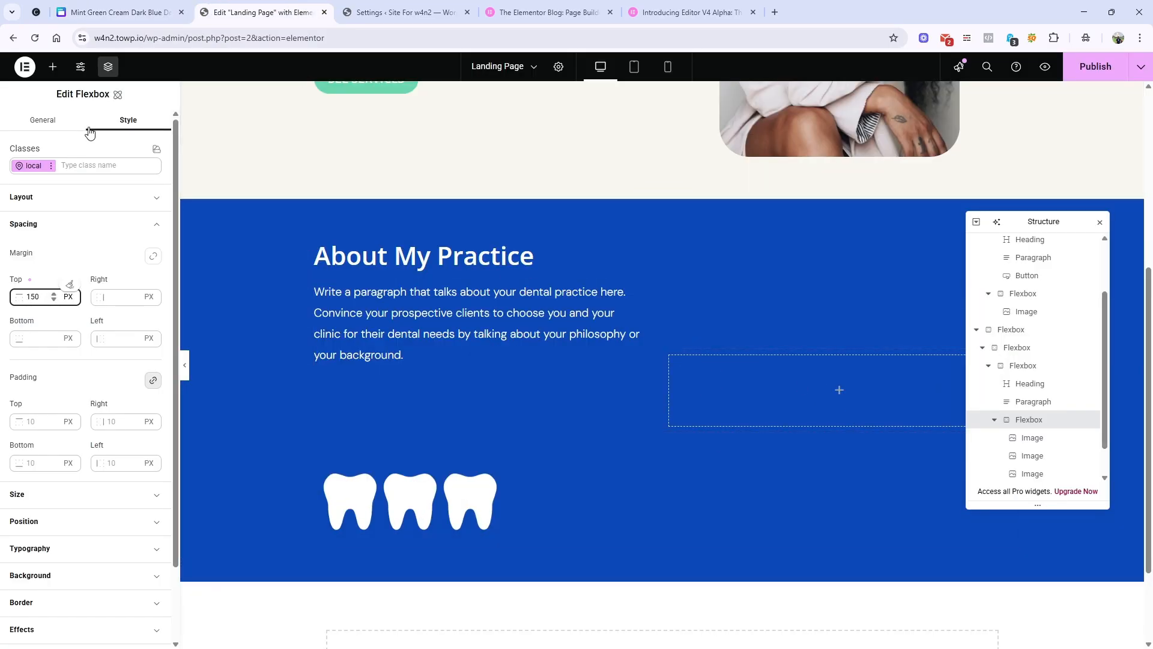
left_click(52, 66)
left_click_drag(135, 233, 777, 388)
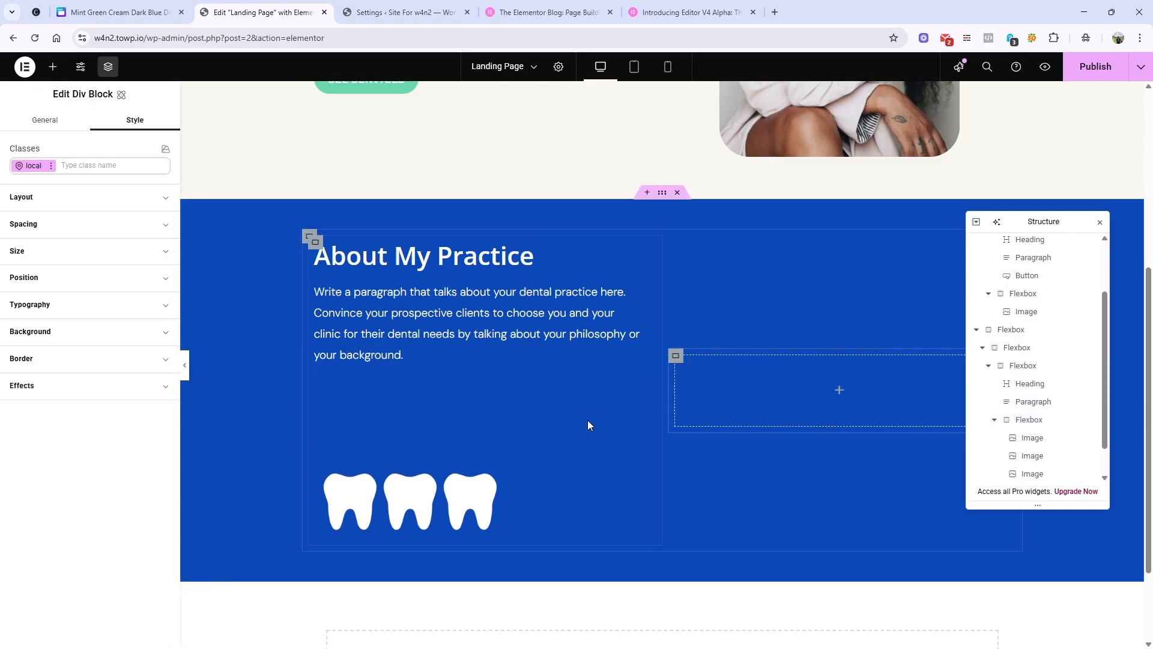
Create a round-box class on the new Div Block and review the rounded cards in the Canva design down to Patient Feedback.
left_click(86, 167)
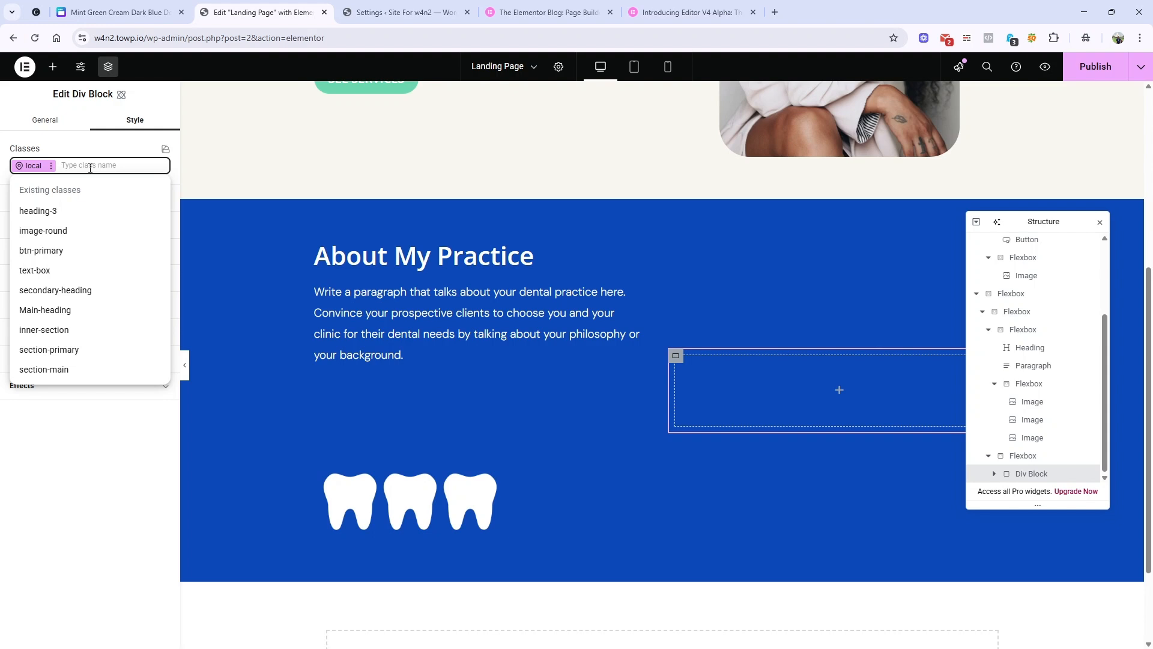
type("round")
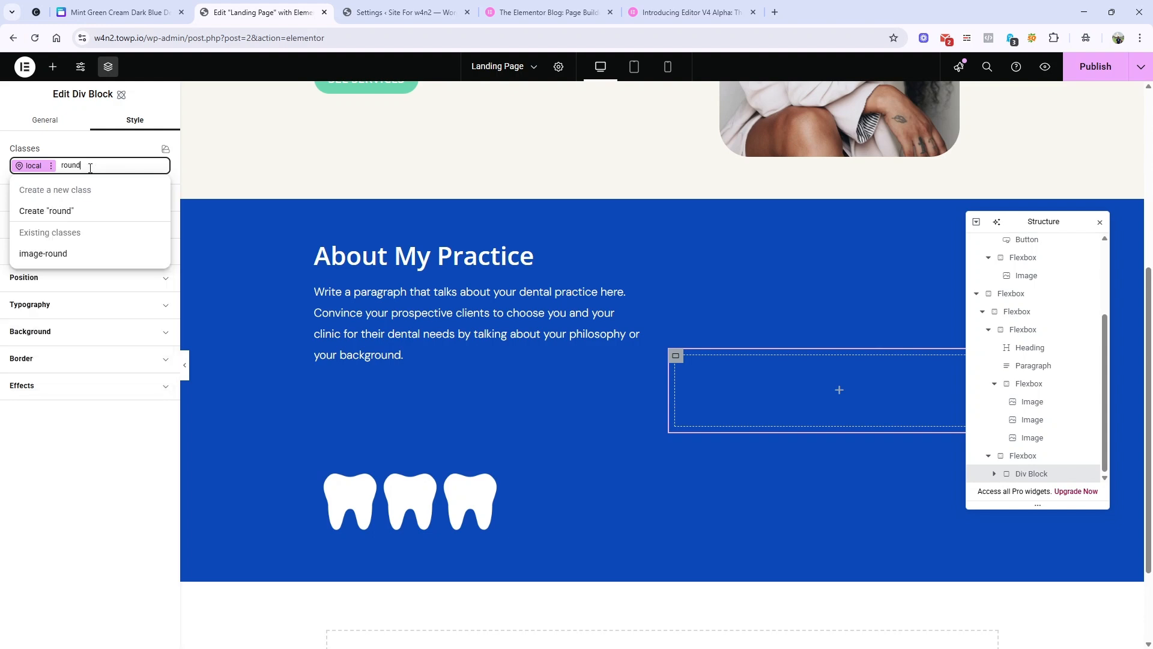
type("-box")
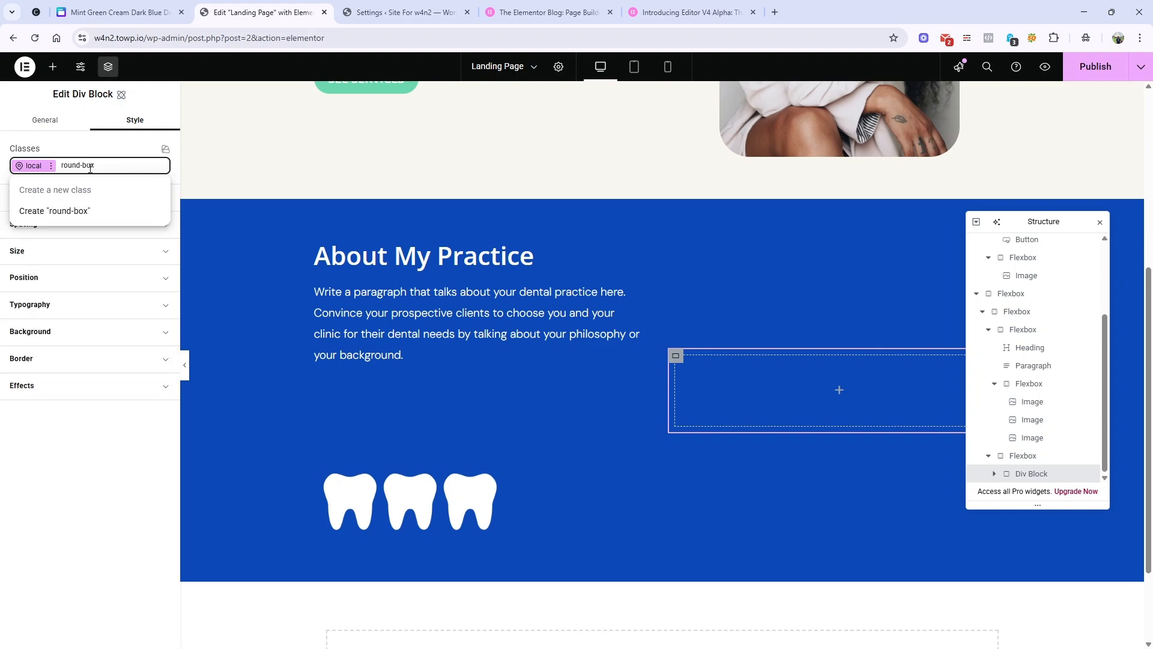
left_click(80, 212)
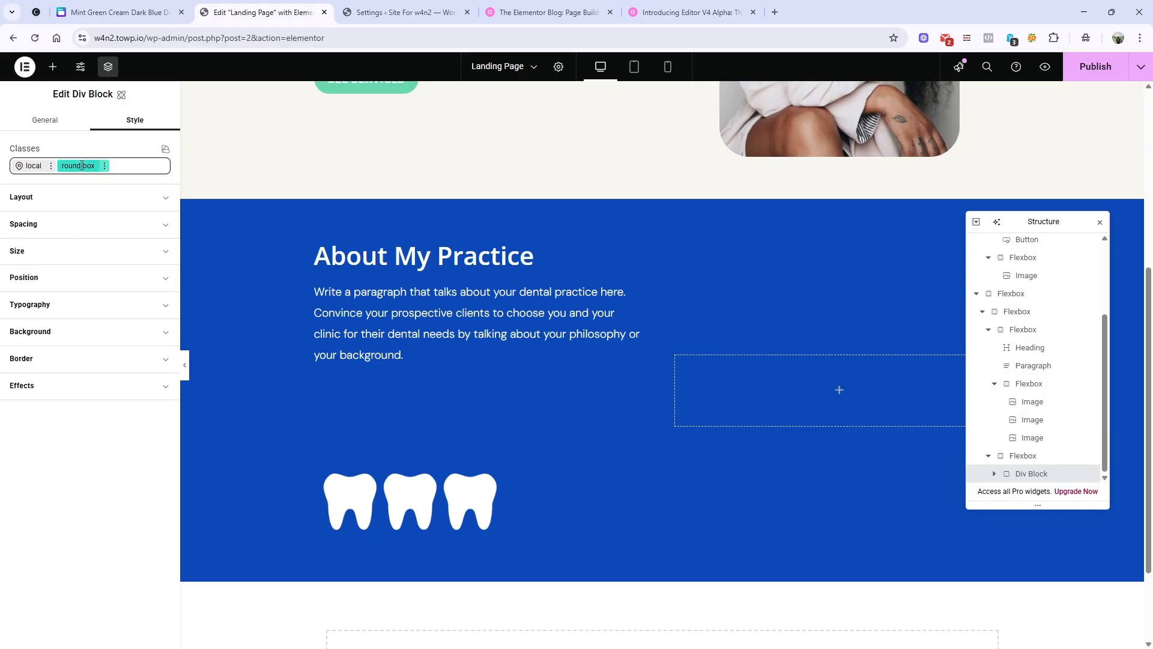
left_click(112, 17)
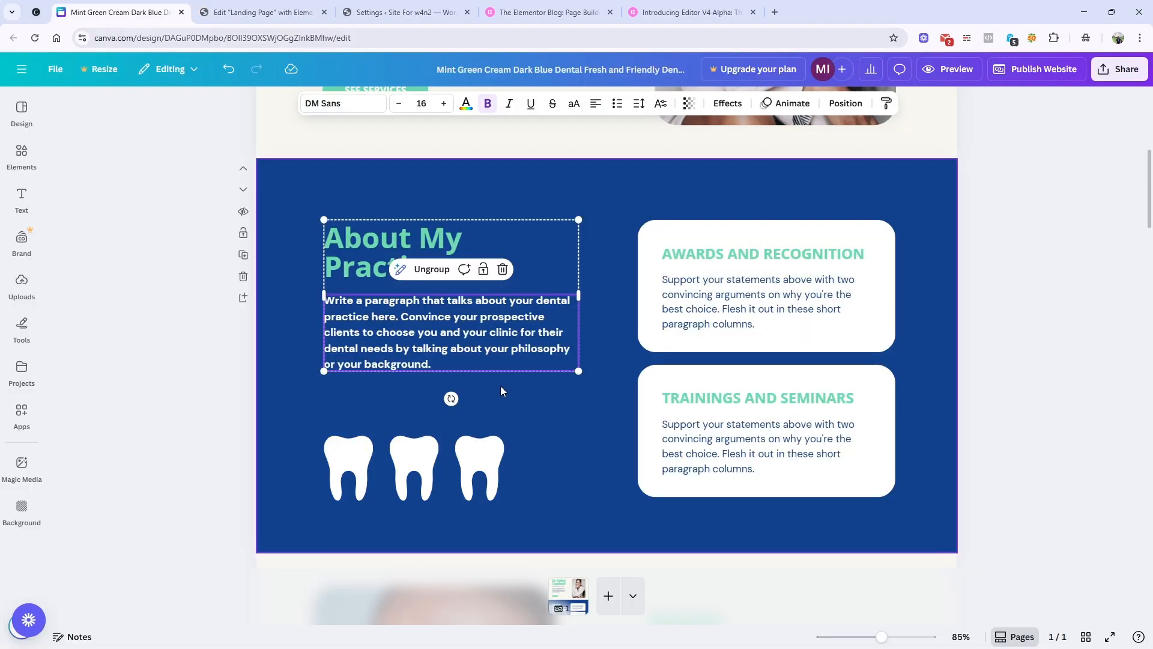
scroll(690, 350, "down", 20)
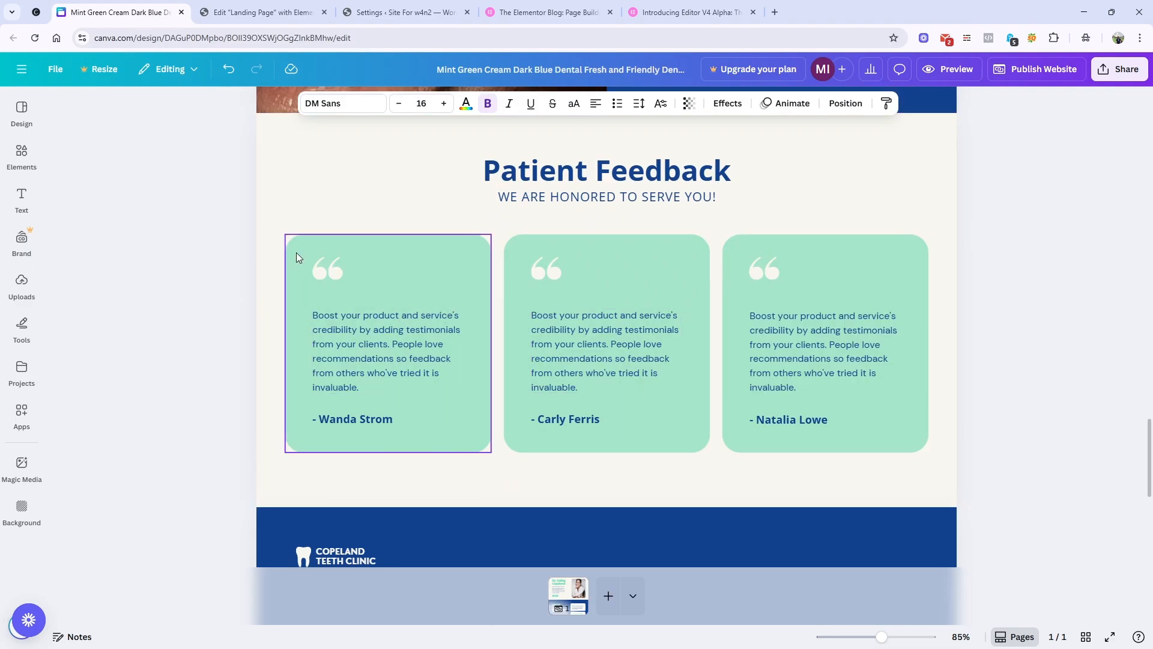
left_click(262, 13)
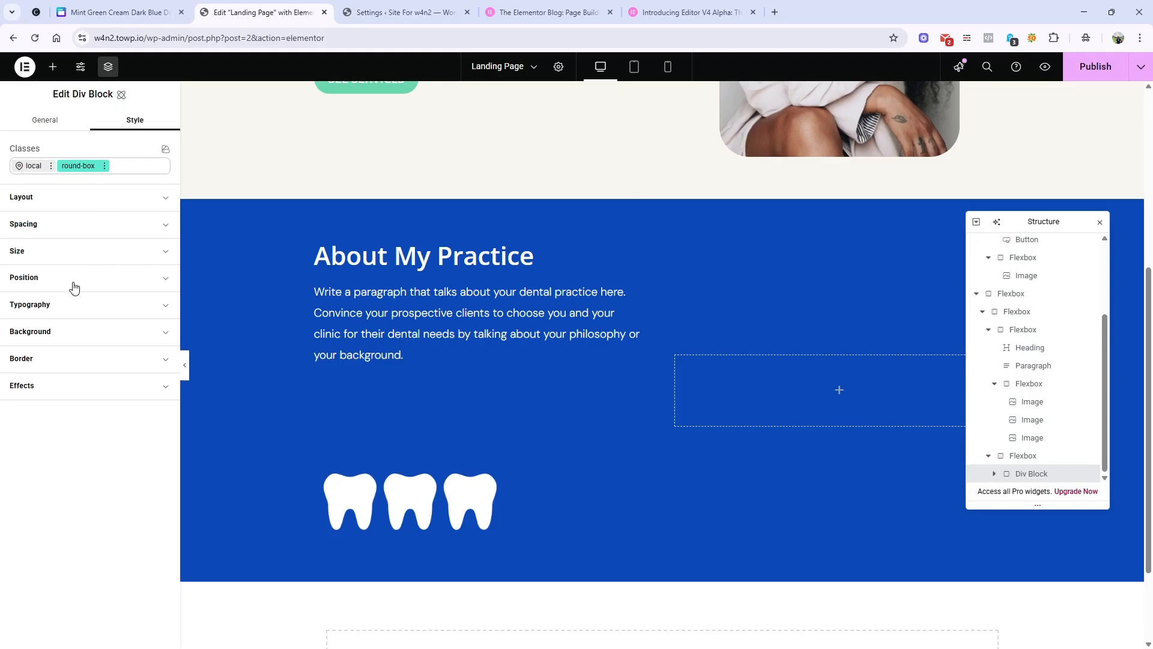
Give the round-box class a 50 px border radius and the Div Block a local background using the white color variable.
left_click(65, 363)
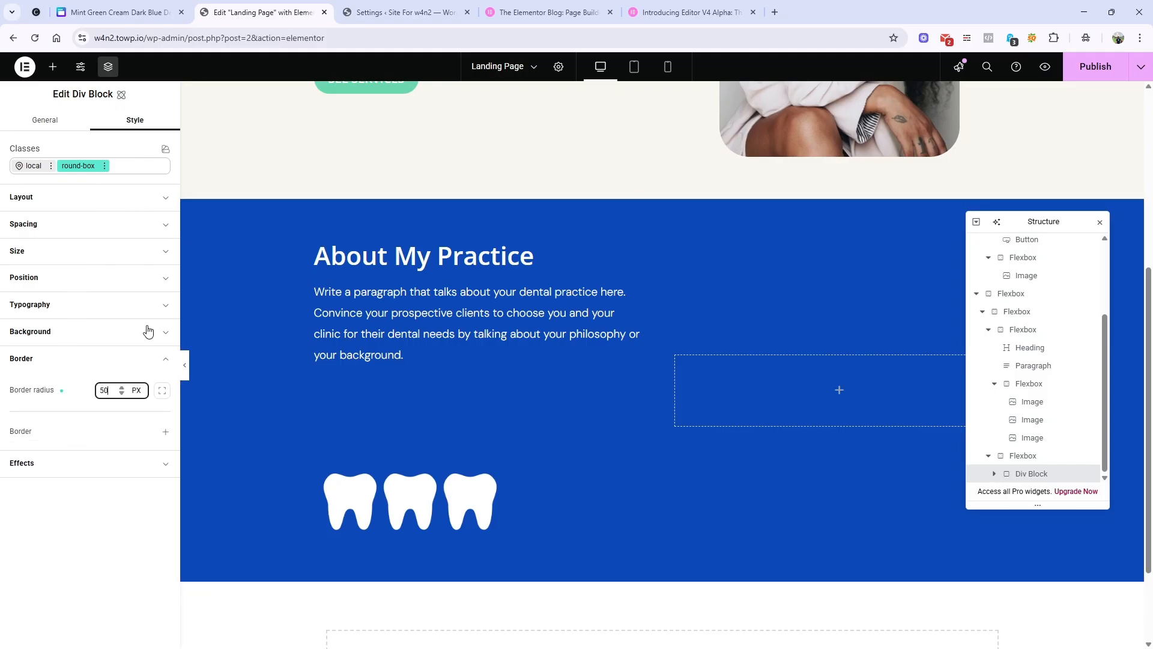
left_click(34, 166)
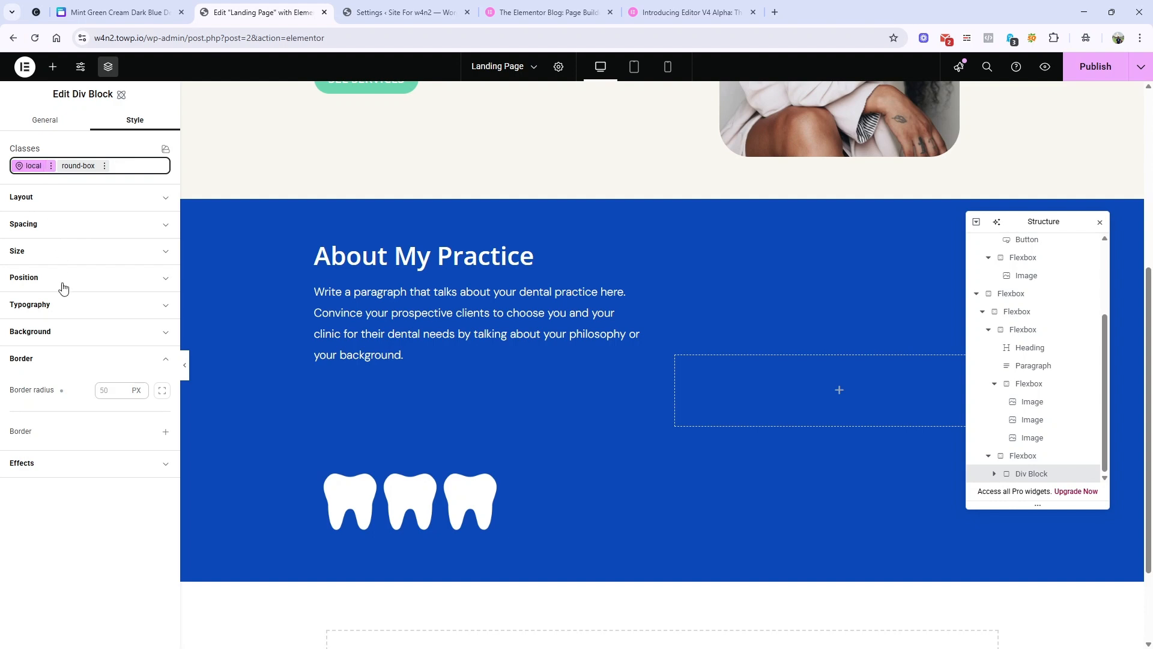
left_click(84, 340)
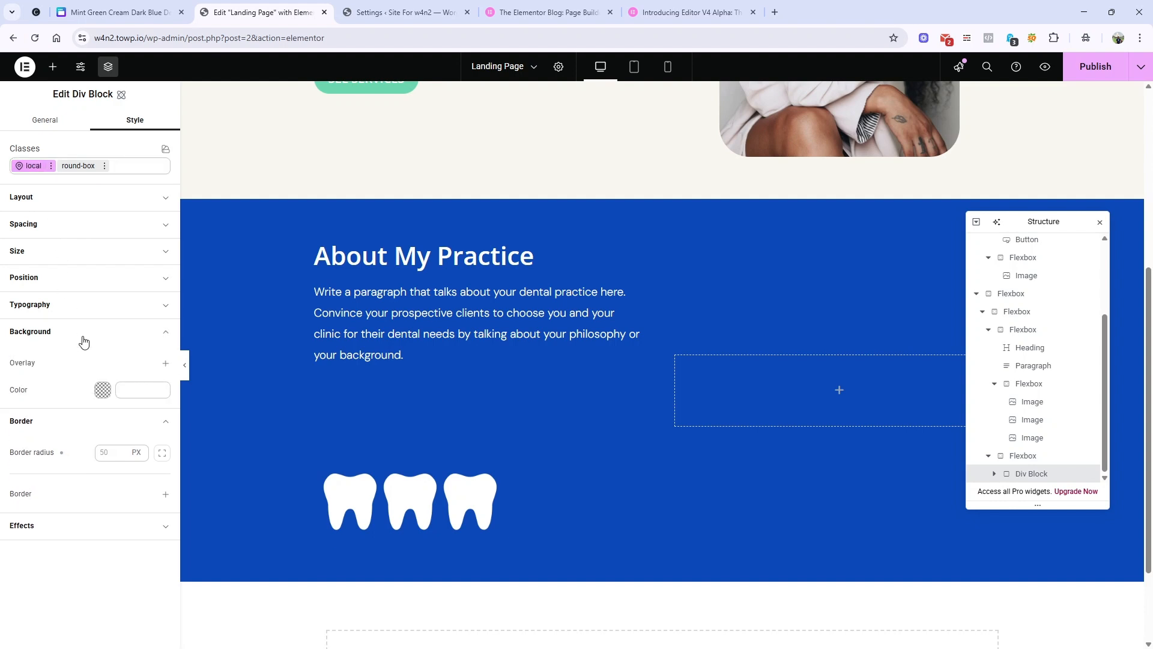
left_click(103, 390)
left_click(154, 369)
left_click(159, 376)
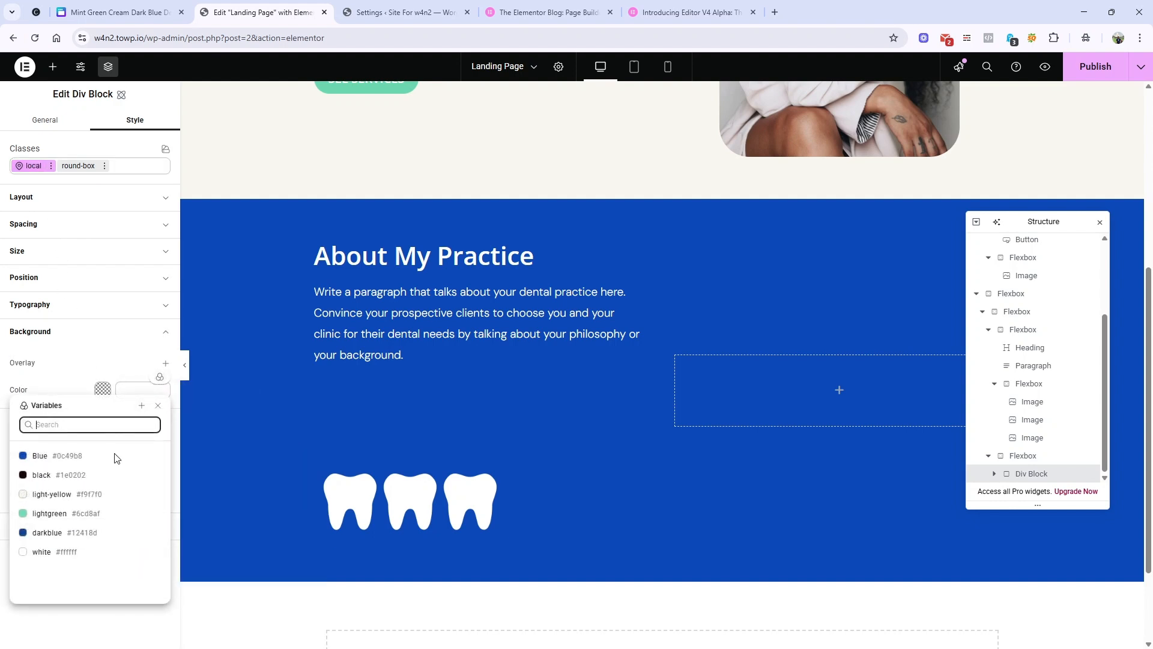
left_click(78, 554)
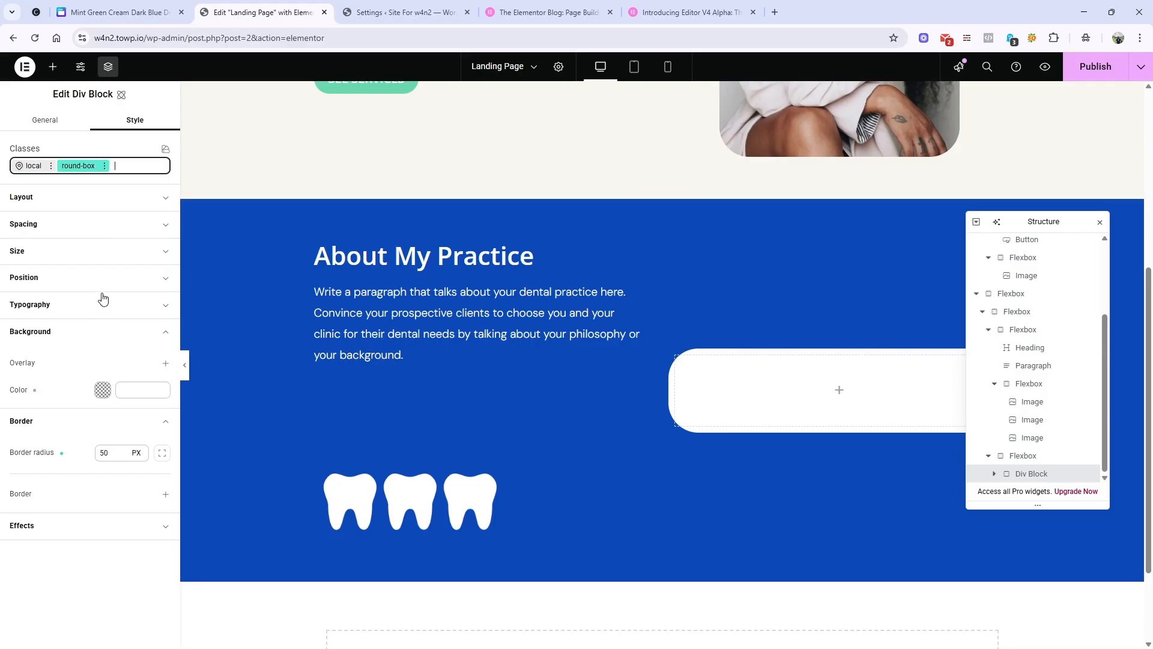
Check the first card's heading in the Canva design and add a Heading to the rounded Div Block in Elementor.
left_click(131, 15)
scroll(523, 334, "up", 15)
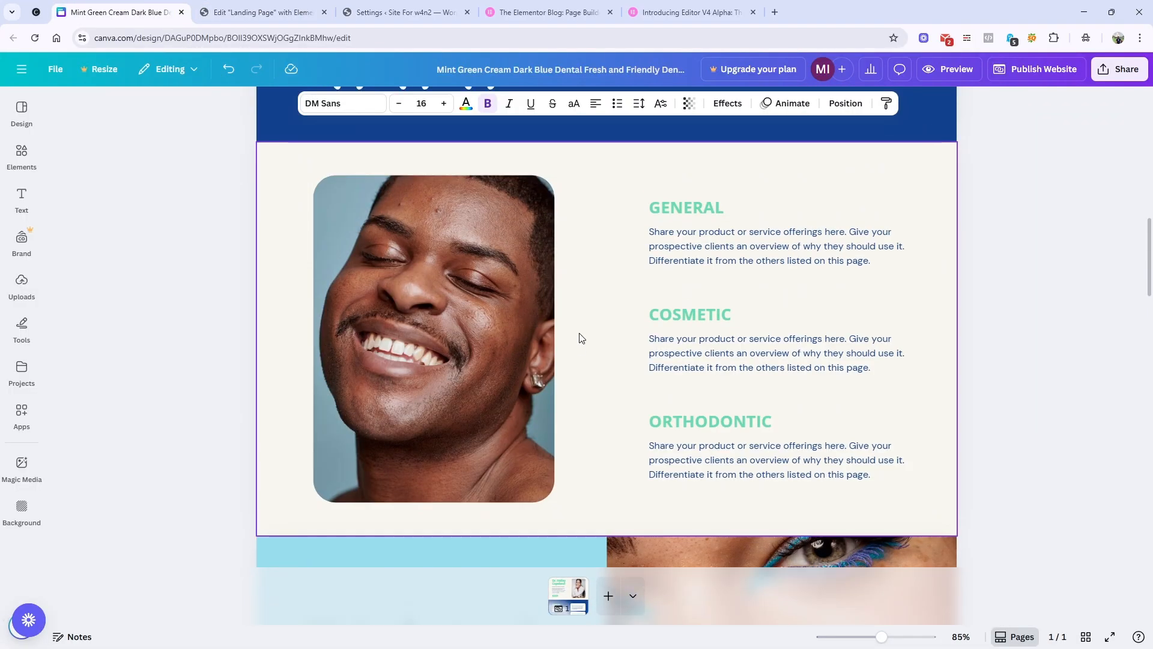
left_click(722, 260)
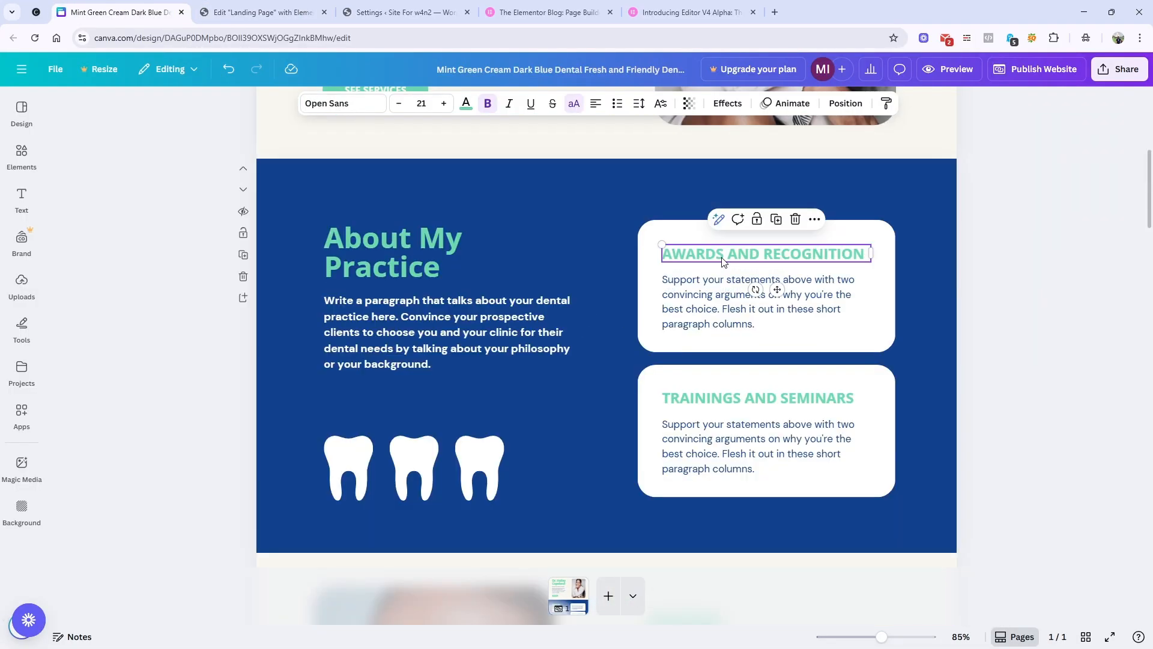
left_click(262, 10)
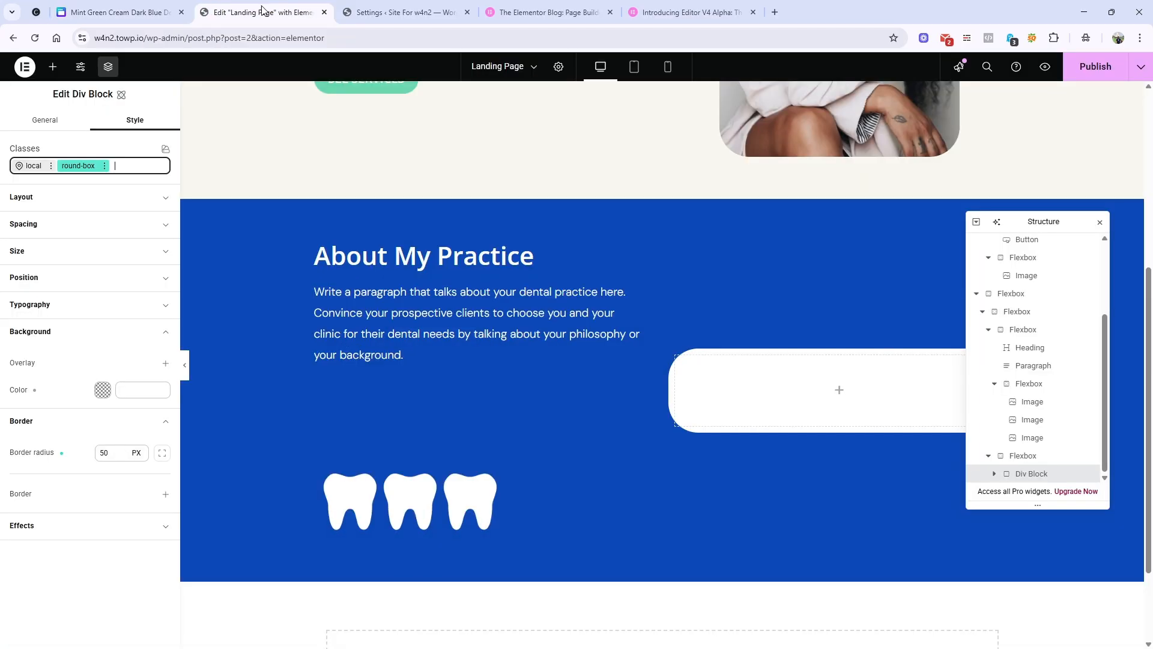
left_click(53, 66)
left_click_drag(45, 276, 742, 391)
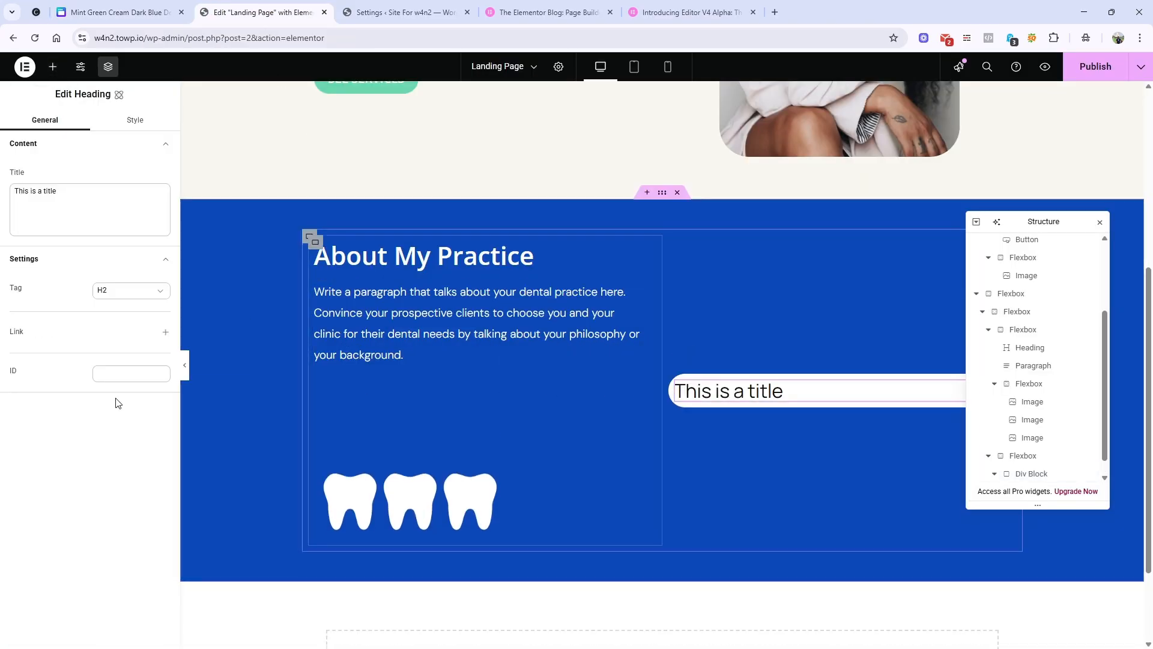
Replace the new heading's title with the first Canva card's heading, written as "Awards and recognition".
left_click(41, 187)
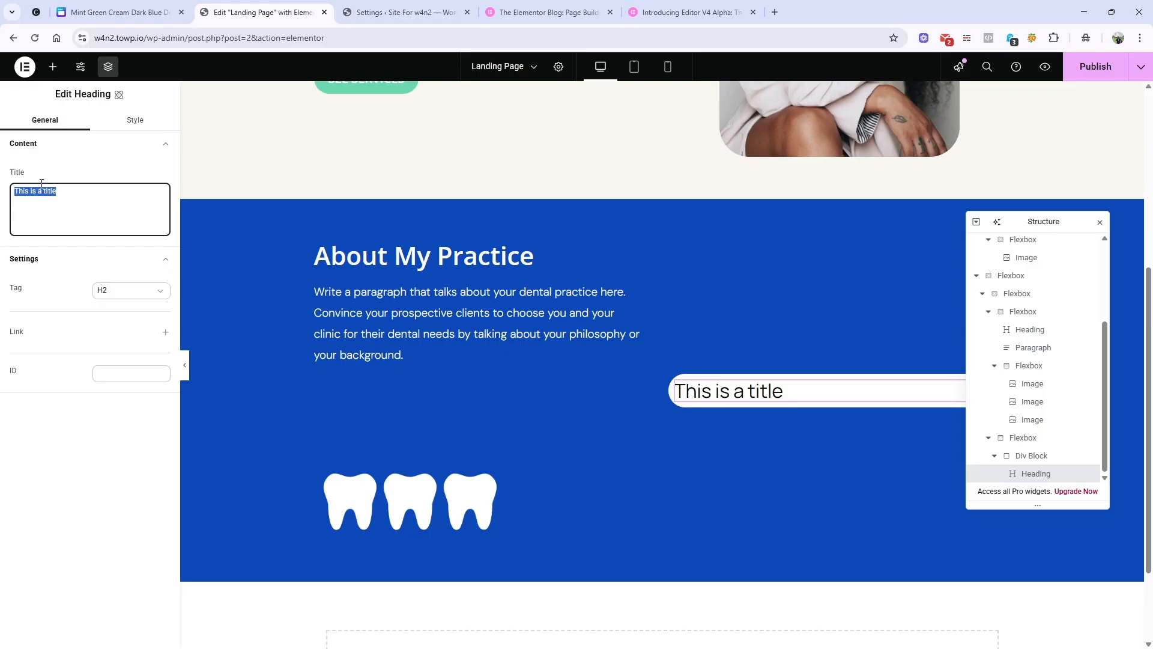
left_click(114, 12)
double_click(767, 255)
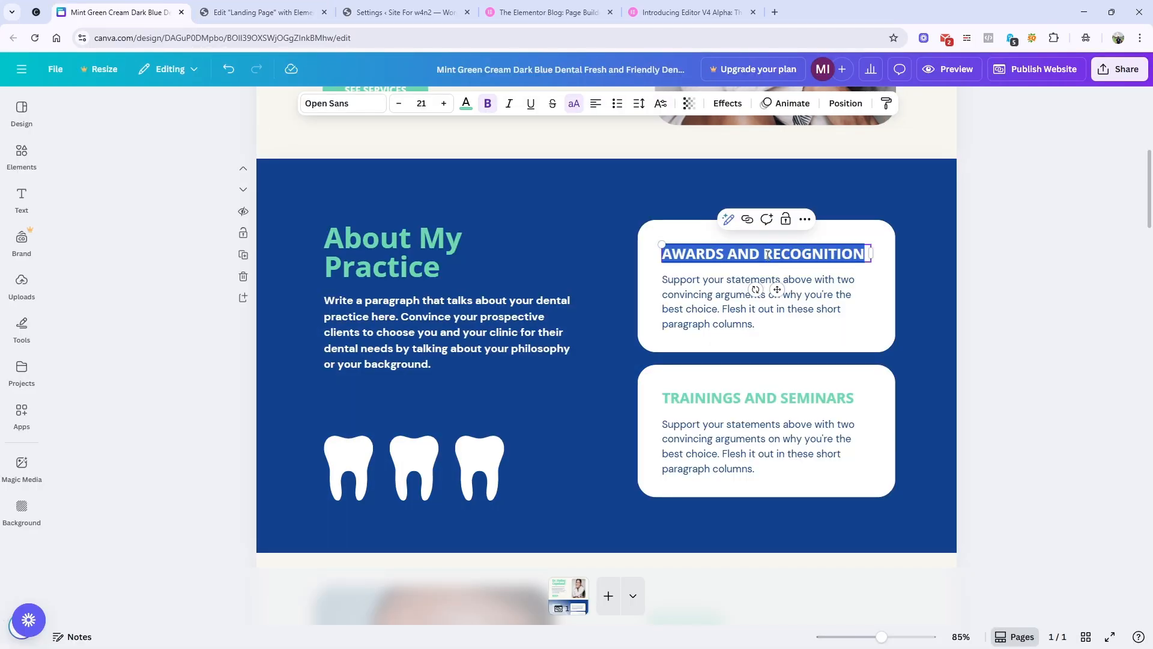
key("ctrl+c")
key("ctrl+Tab")
key("ctrl+v")
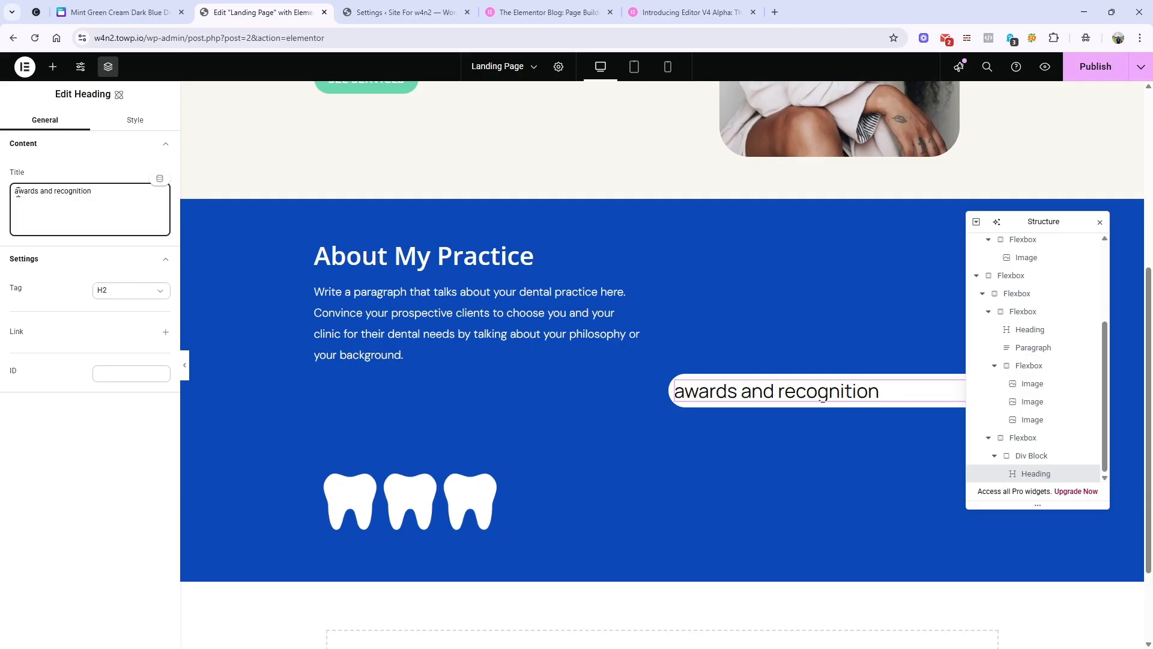
type("A")
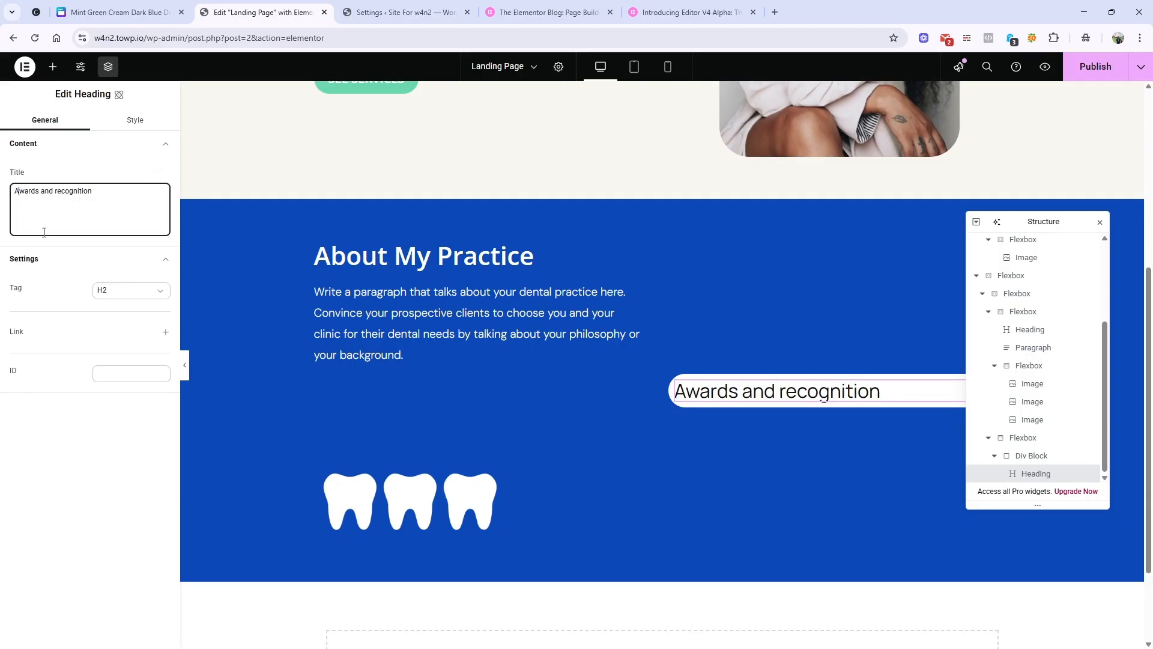
Create a heading-4 class on the Awards and recognition heading.
left_click(119, 121)
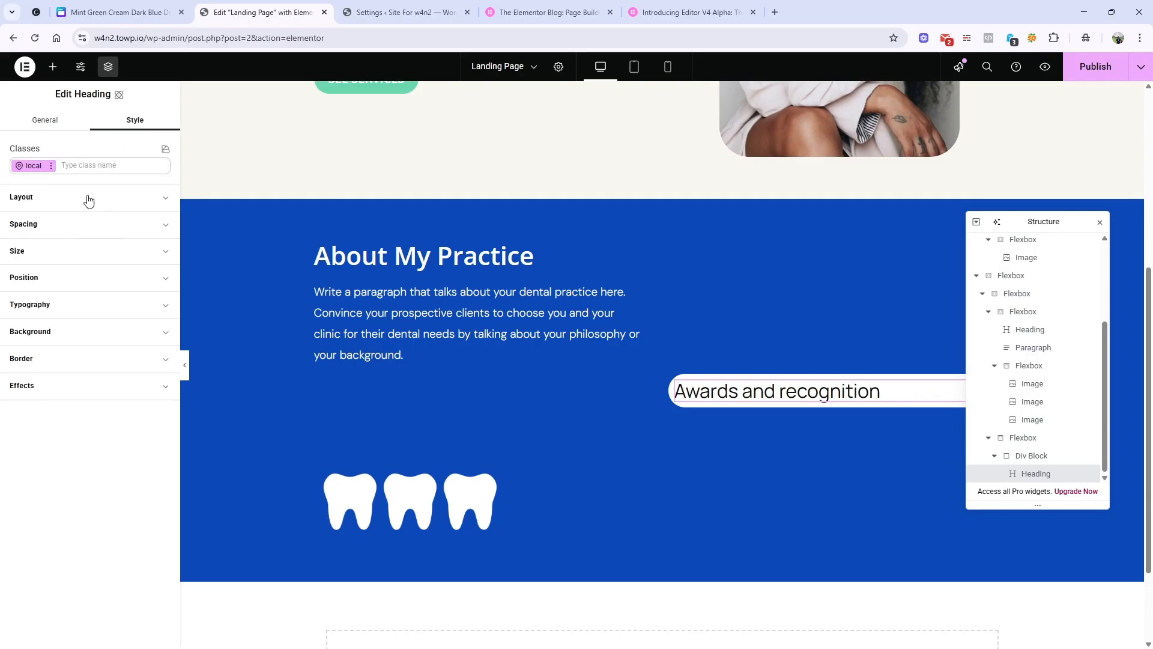
left_click(86, 165)
type("head")
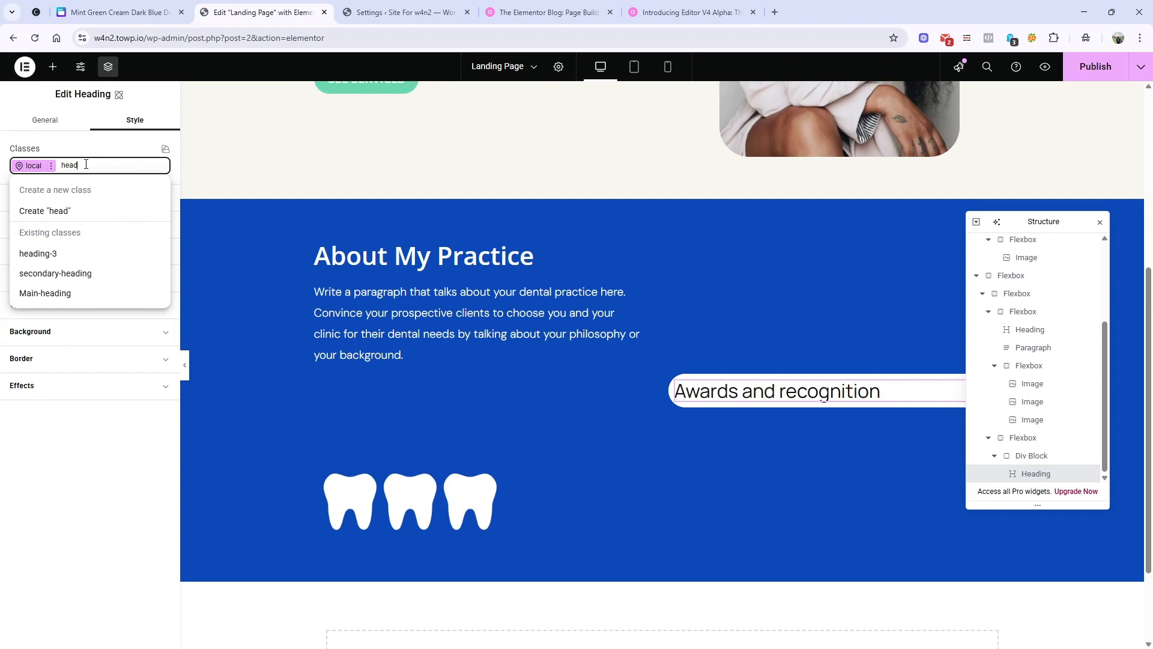
type("ing-4")
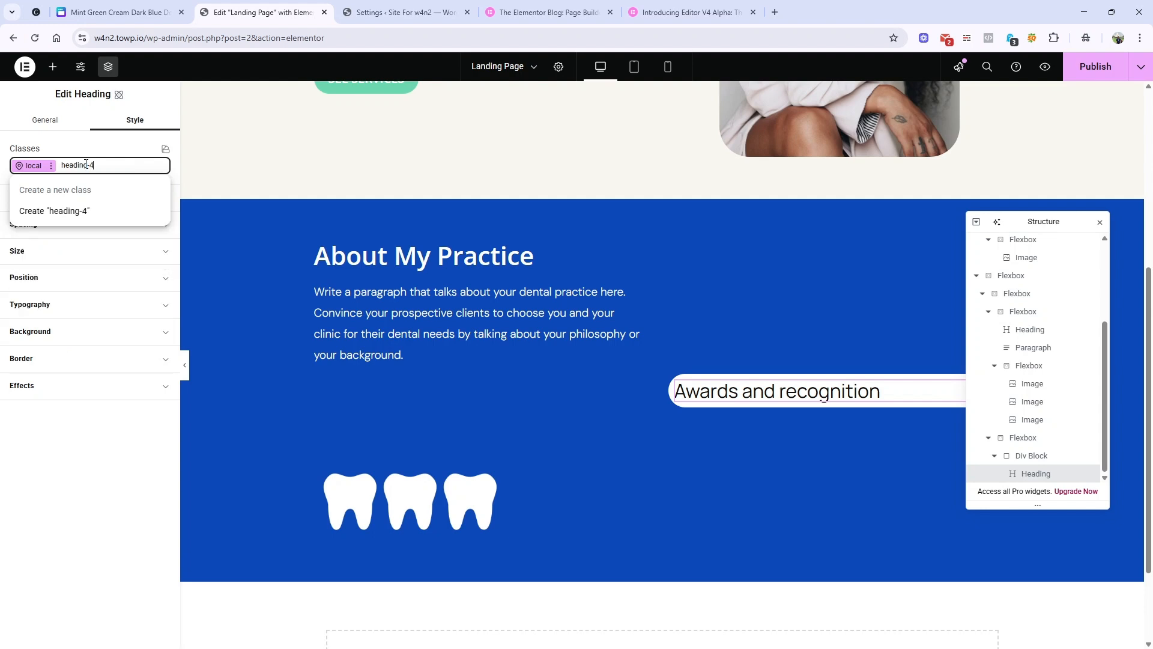
left_click(90, 211)
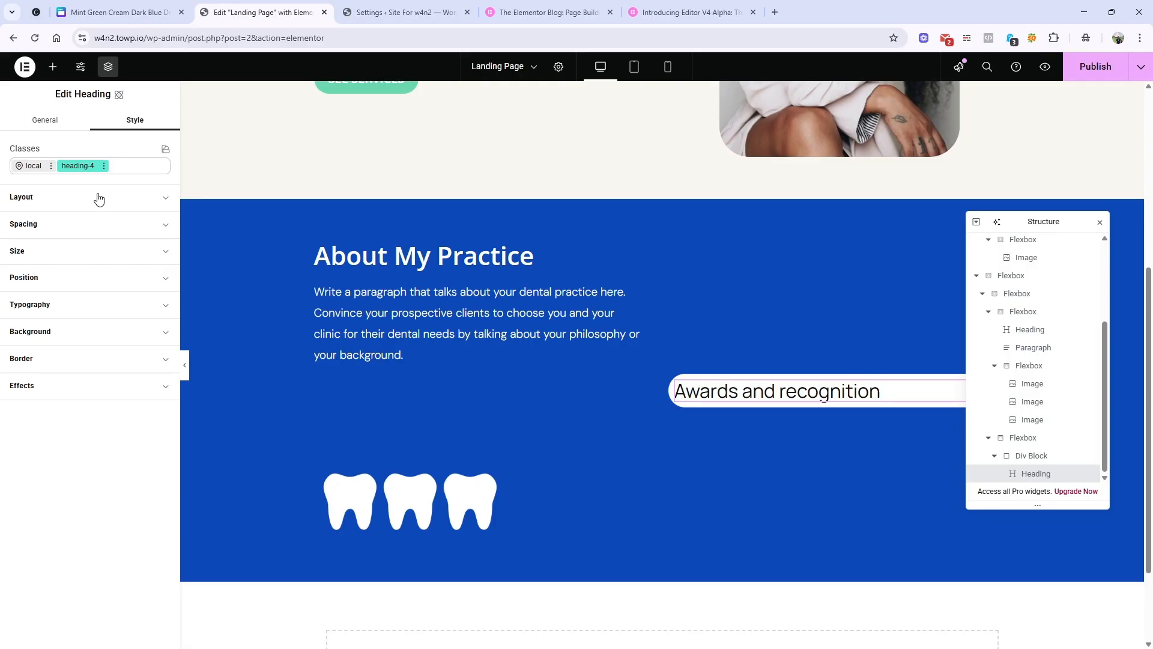
Set the heading-4 class's font family to the Open-Sans variable and its weight to 600 - Semi bold.
left_click(93, 316)
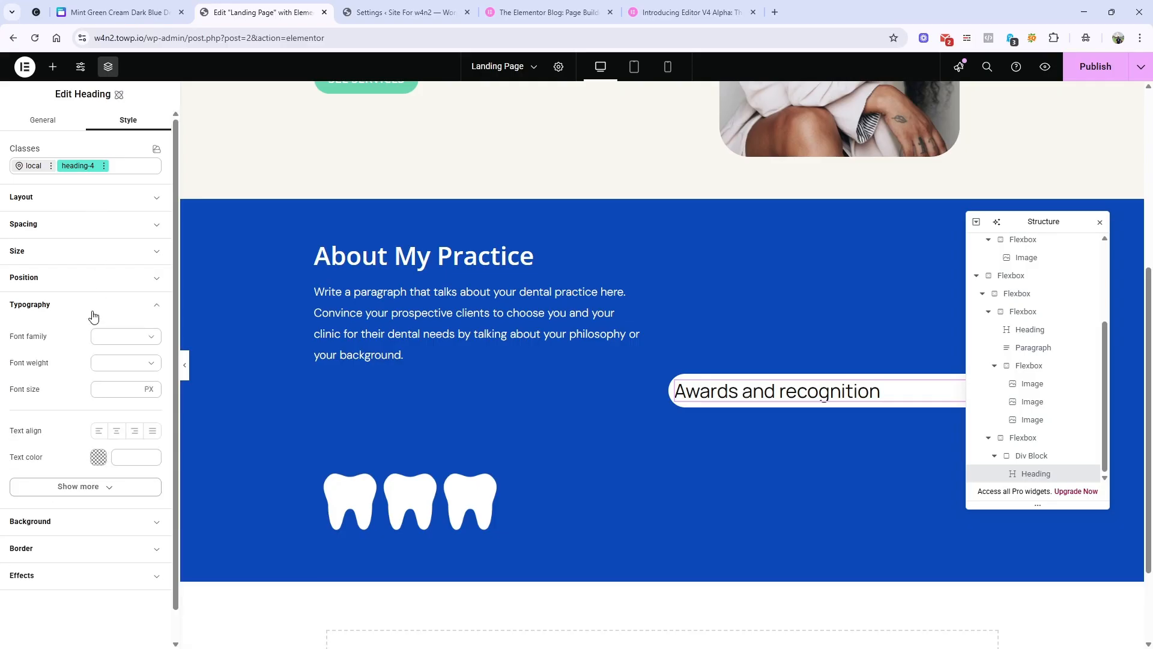
left_click(150, 327)
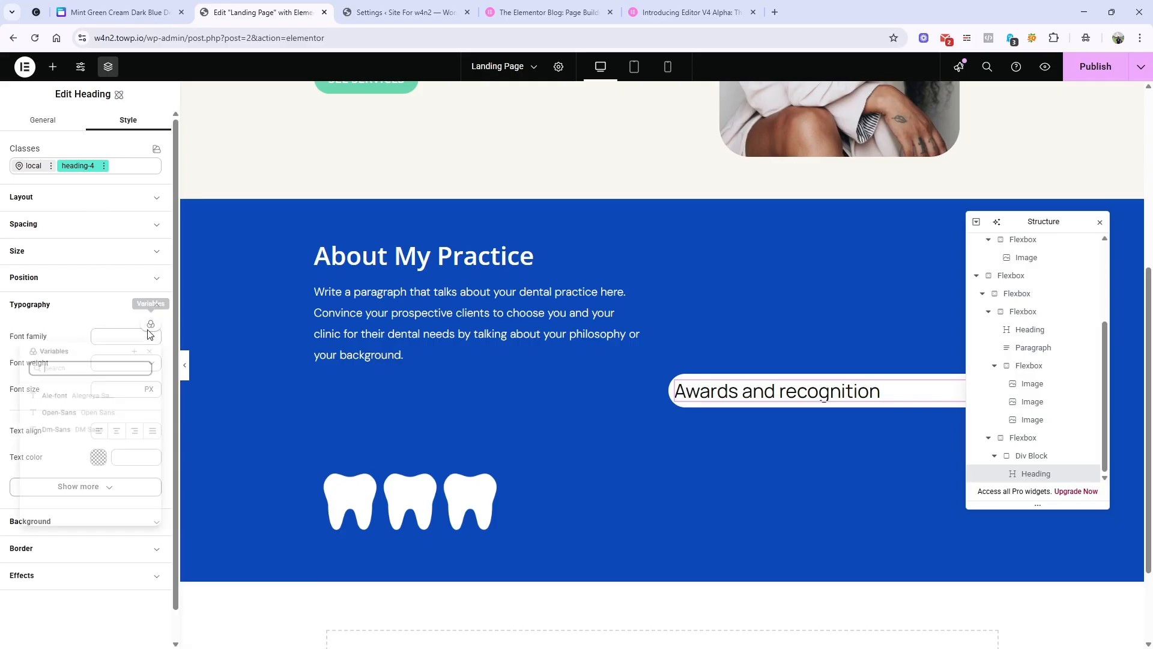
left_click(102, 419)
left_click(123, 363)
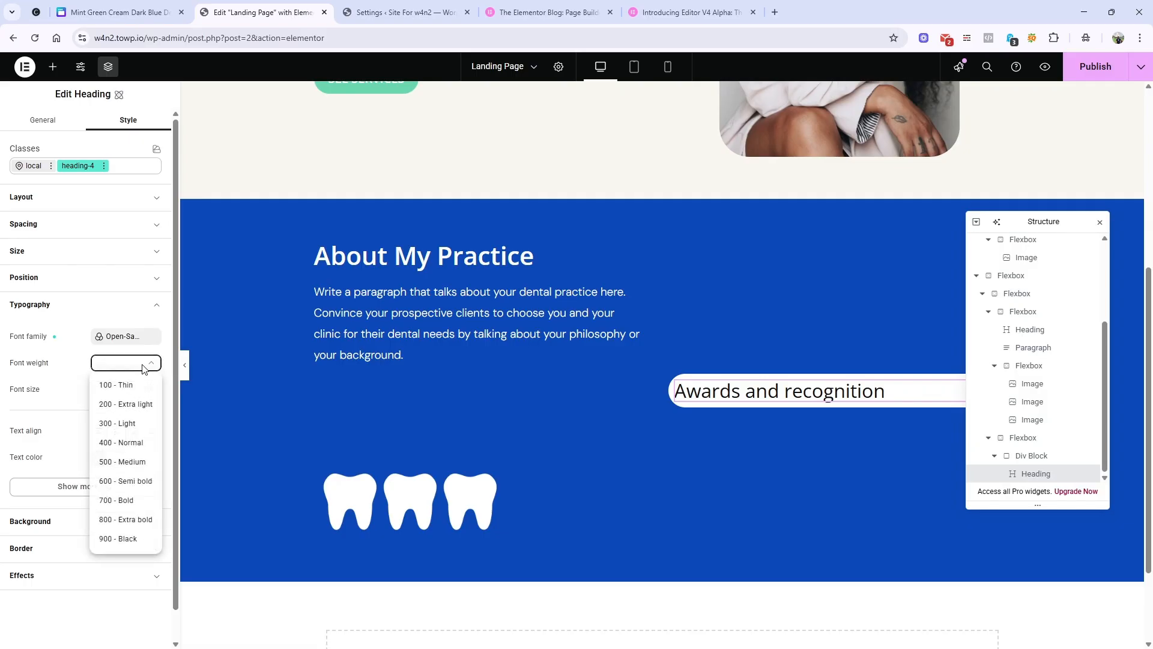
left_click(129, 479)
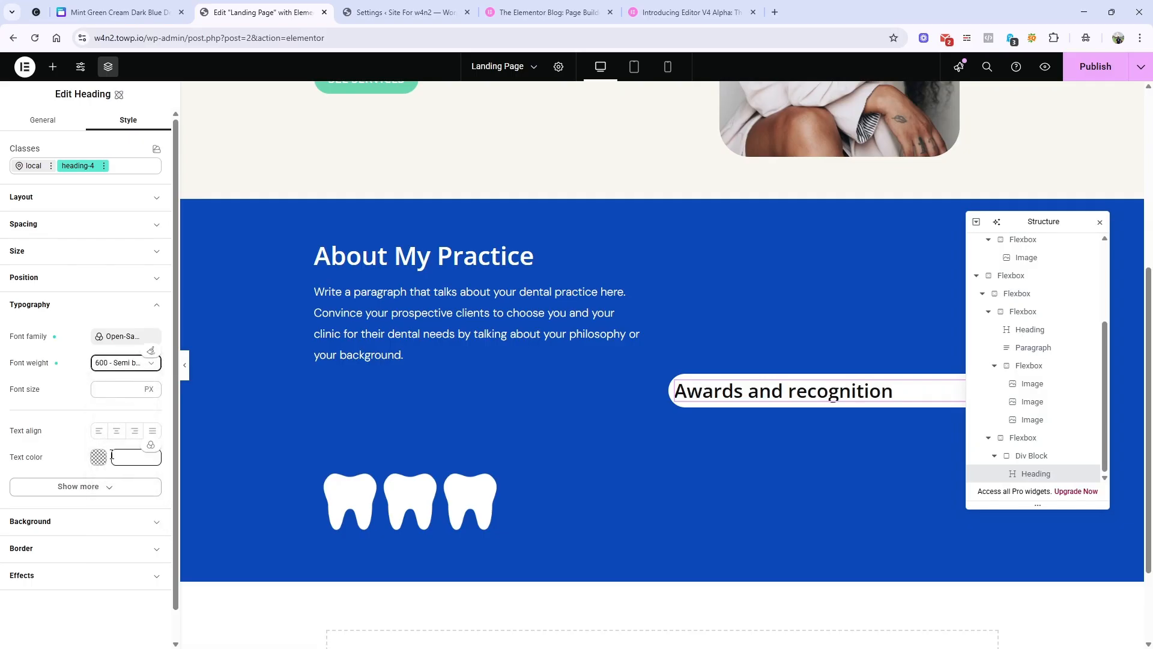
Compare the heading with the Canva design and set the heading-4 class's text transform to uppercase.
left_click(124, 13)
left_click(262, 8)
left_click(88, 487)
scroll(89, 505, "down", 2)
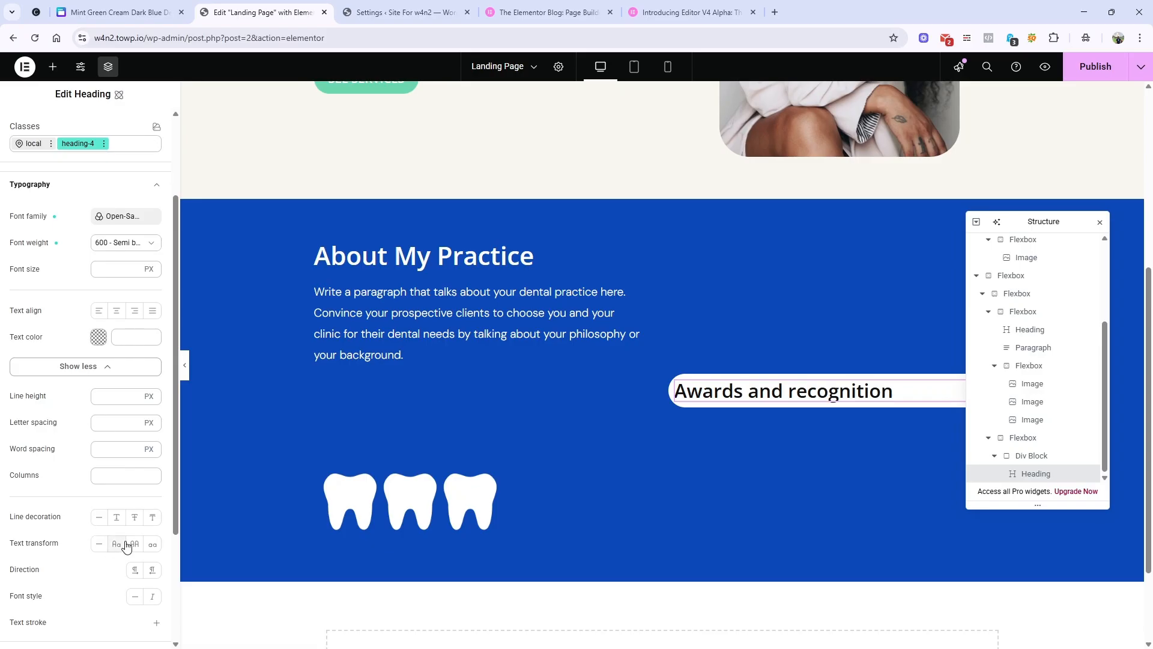
left_click(132, 544)
Compare the small headings in the Canva design and set the heading-4 class's text color to the lightgreen variable.
left_click(150, 9)
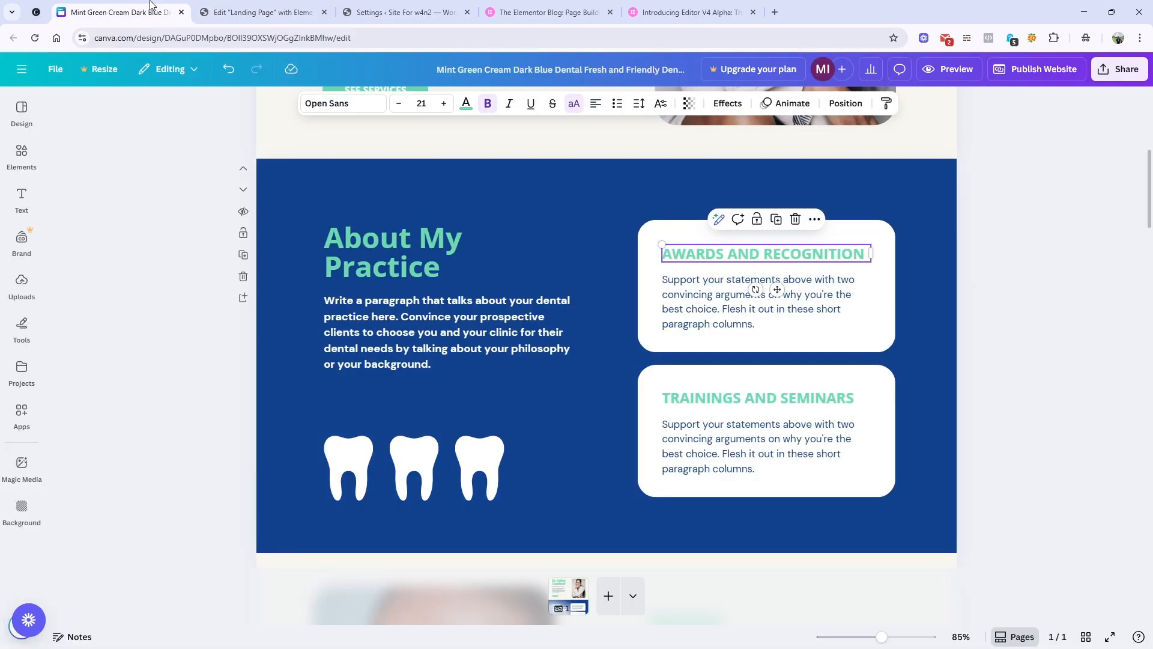
scroll(233, 295, "down", 5)
scroll(232, 295, "up", 5)
left_click(263, 12)
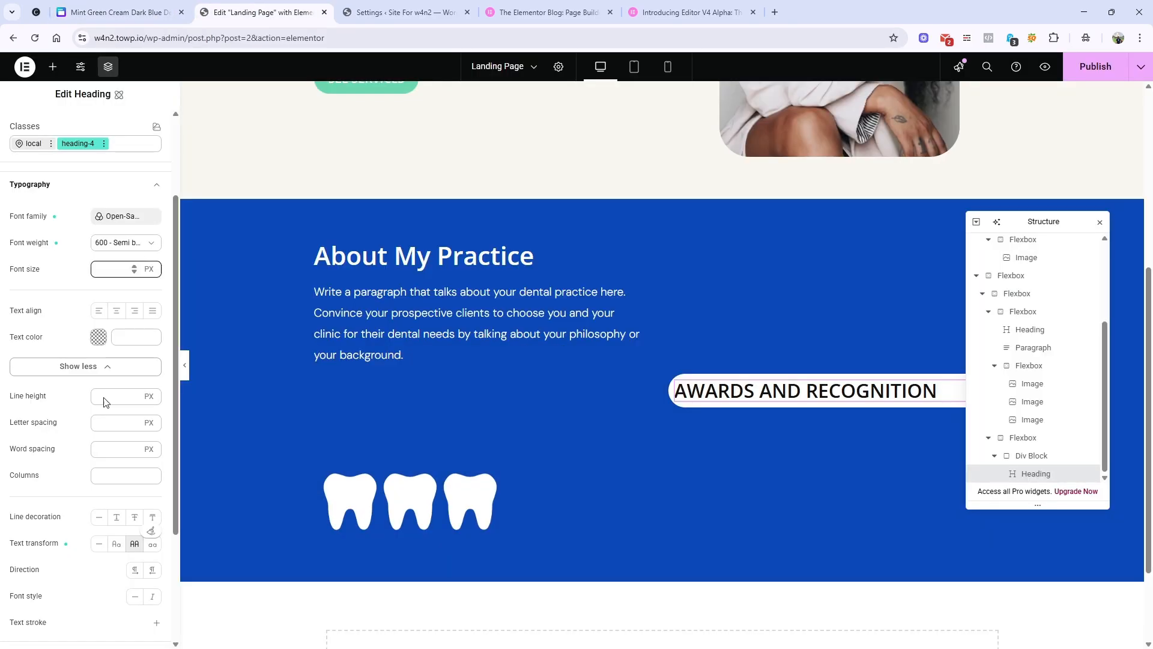
scroll(129, 522, "down", 3)
scroll(129, 403, "up", 3)
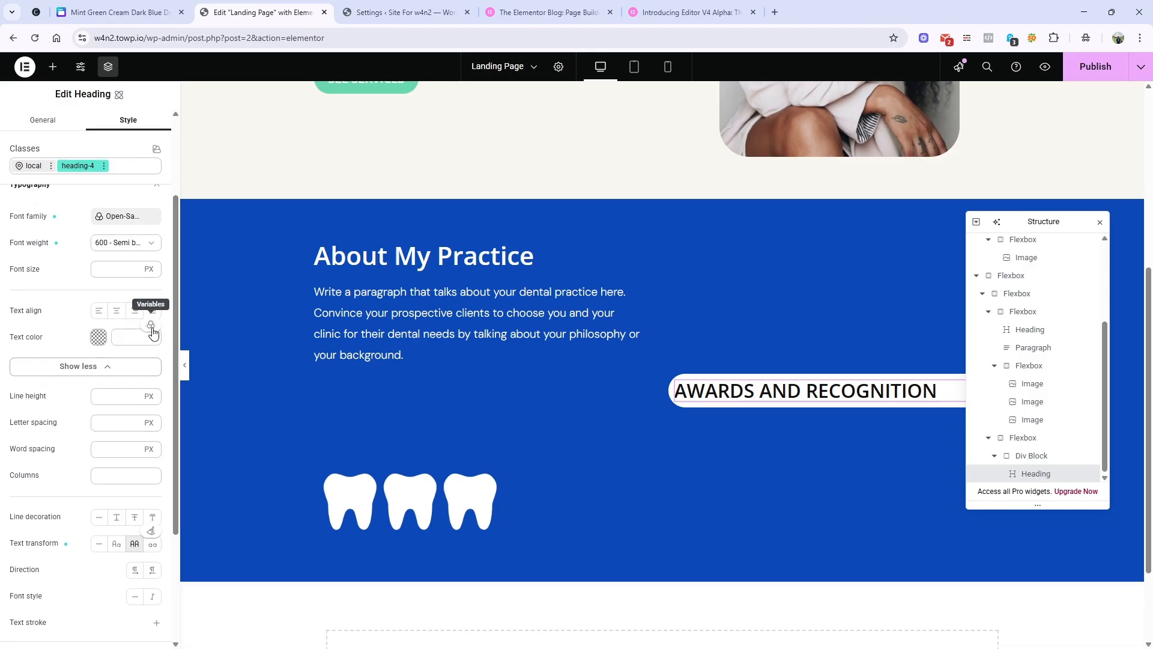
left_click(120, 12)
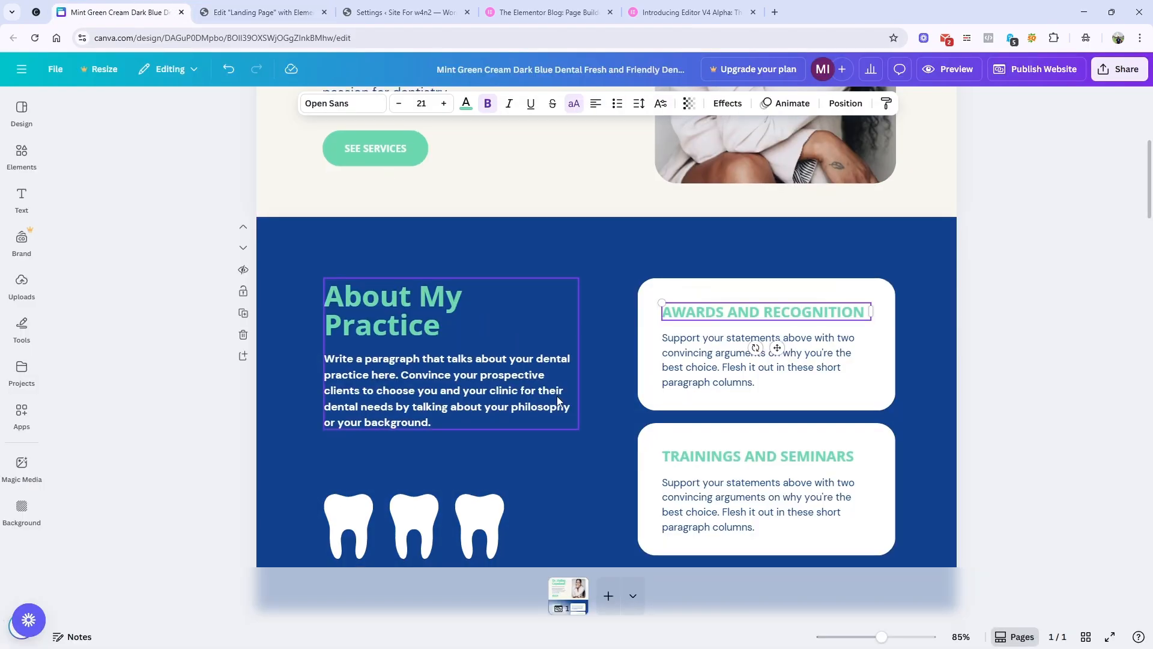
scroll(593, 400, "down", 5)
scroll(651, 493, "down", 3)
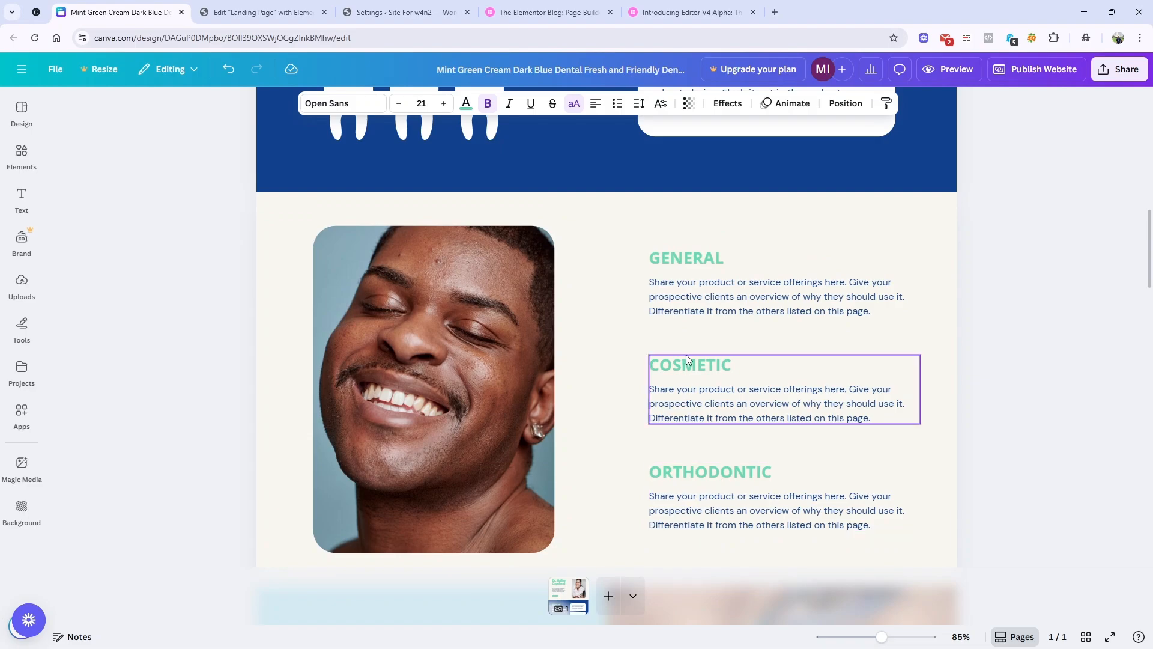
left_click(259, 12)
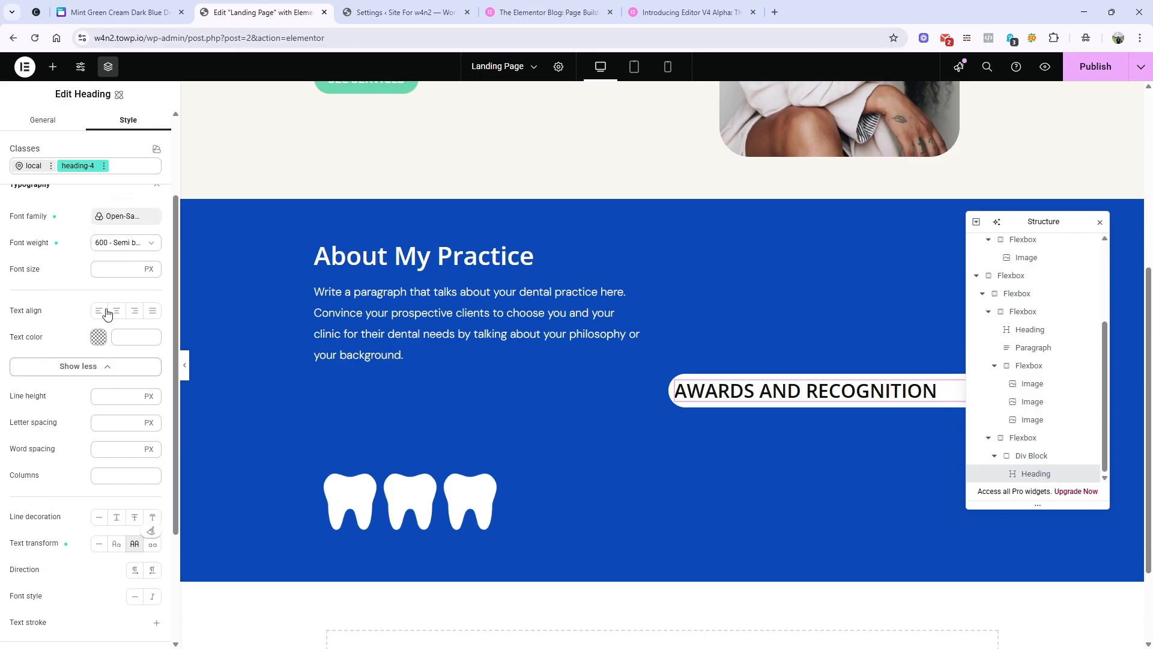
left_click(152, 328)
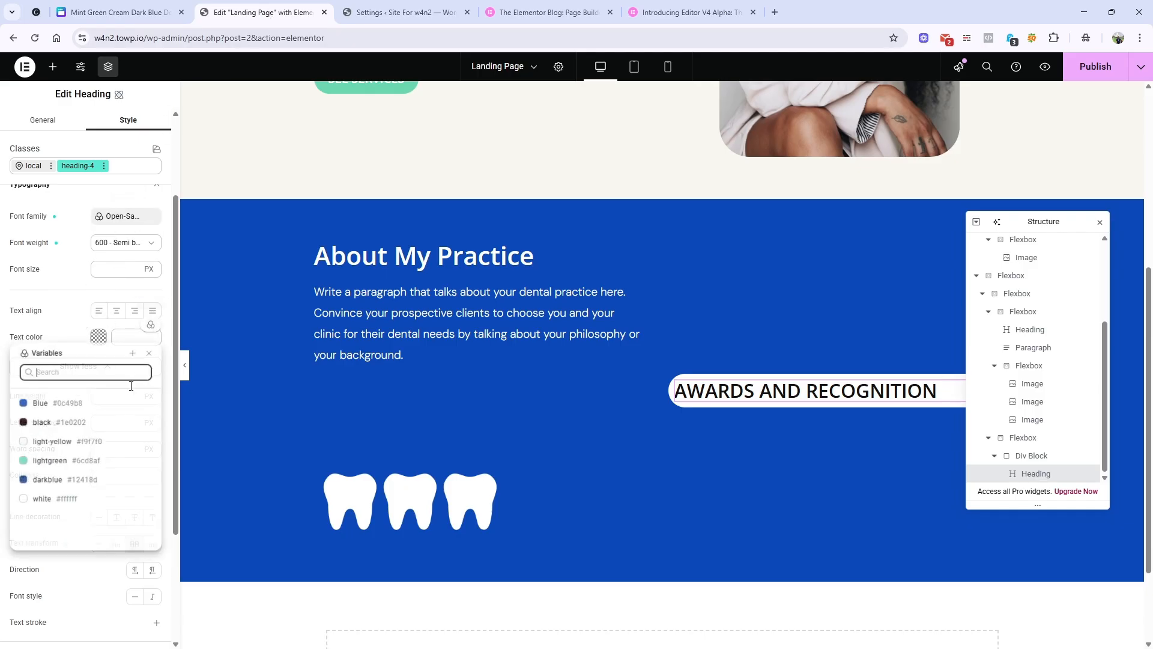
left_click(60, 460)
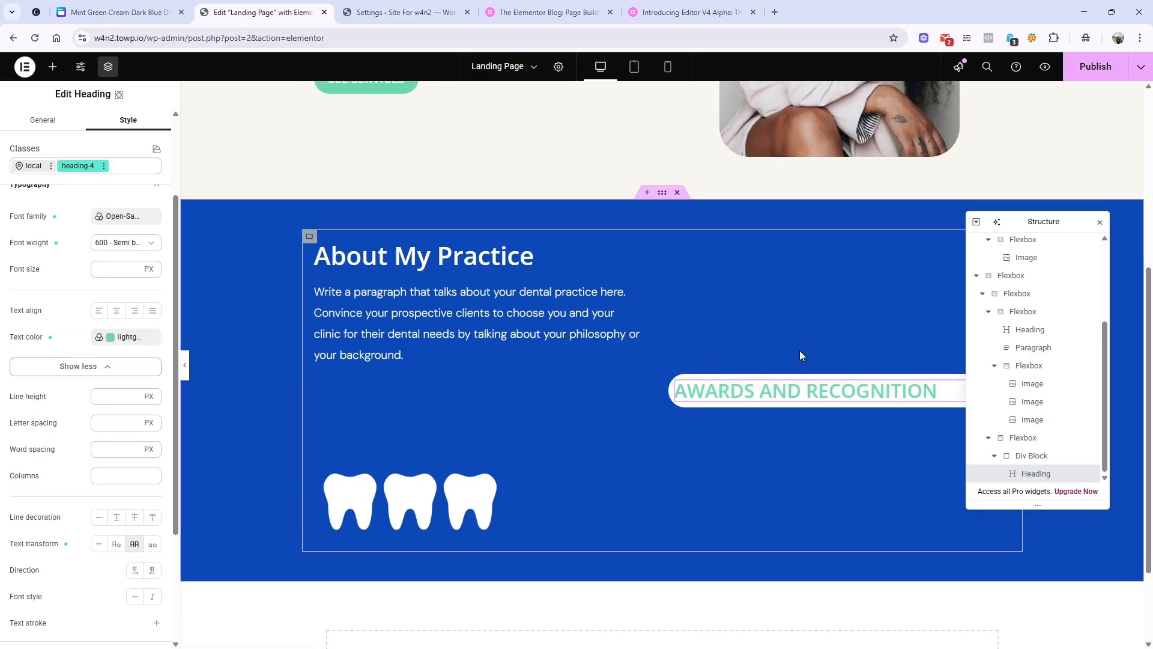
Change the heading-4 class's font weight to 700 - Bold.
scroll(469, 357, "down", 2)
left_click(124, 242)
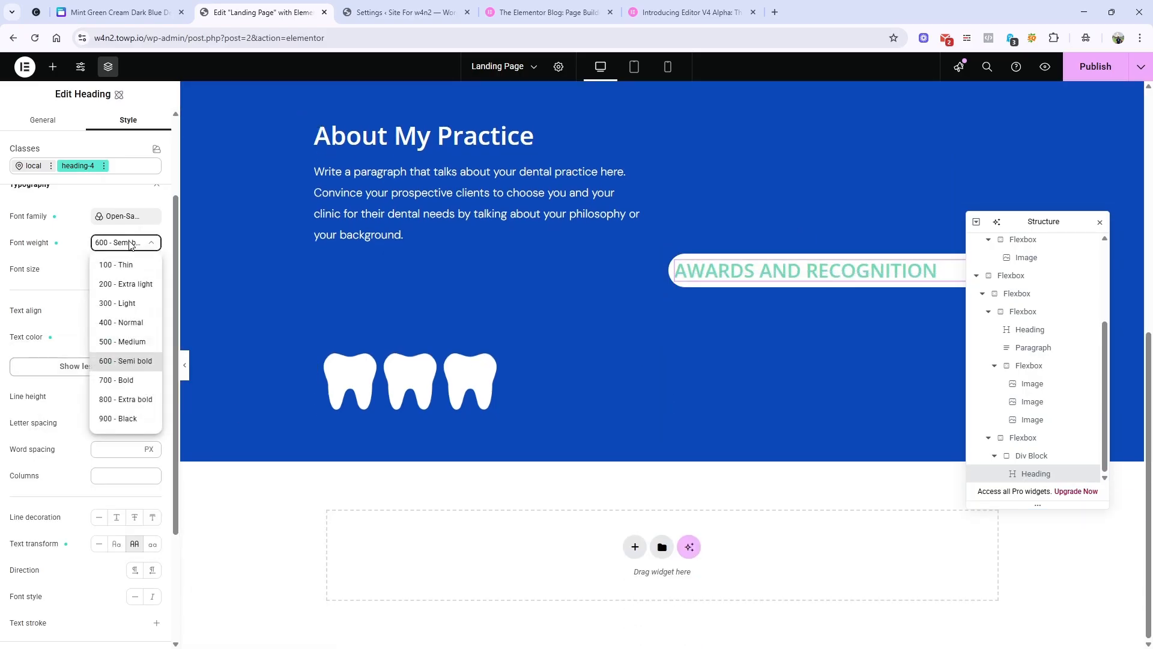
left_click(120, 380)
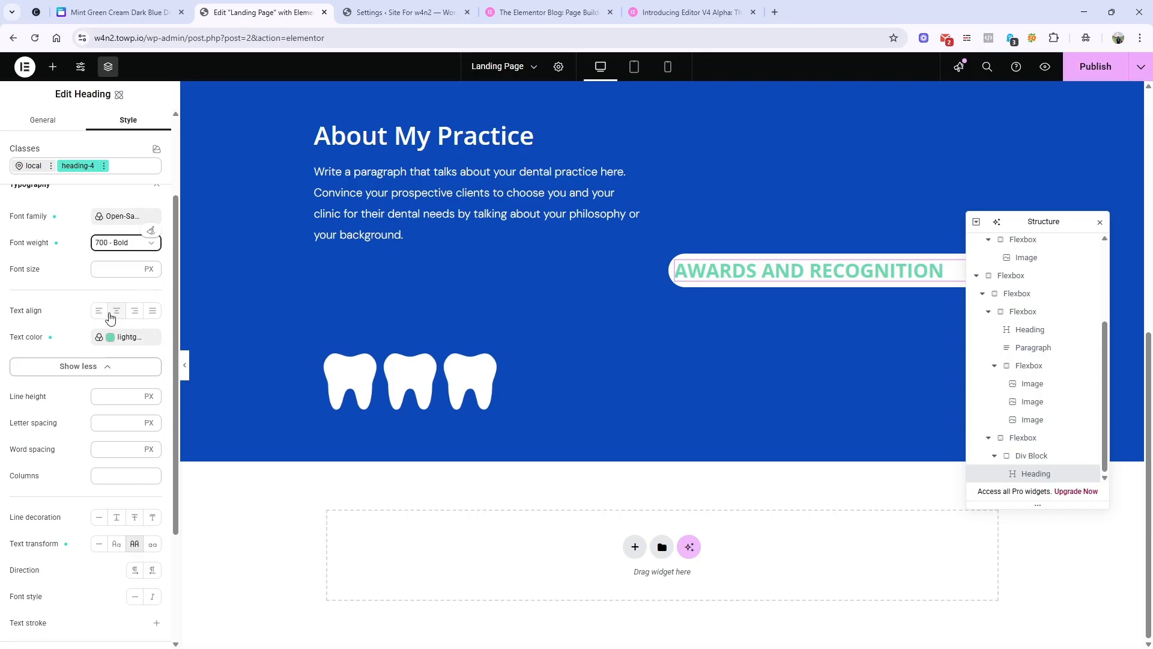
Check the card heading's font size in the Canva design and set the heading-4 class's font size to 21 px.
left_click(121, 12)
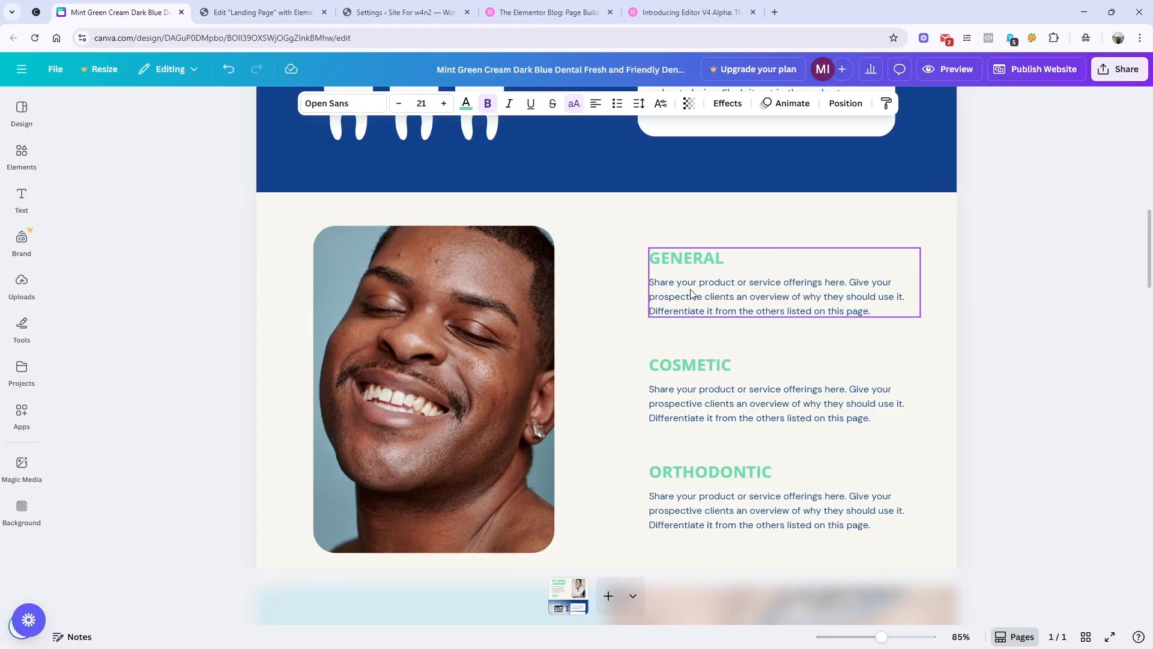
scroll(691, 294, "up", 4)
left_click(729, 275)
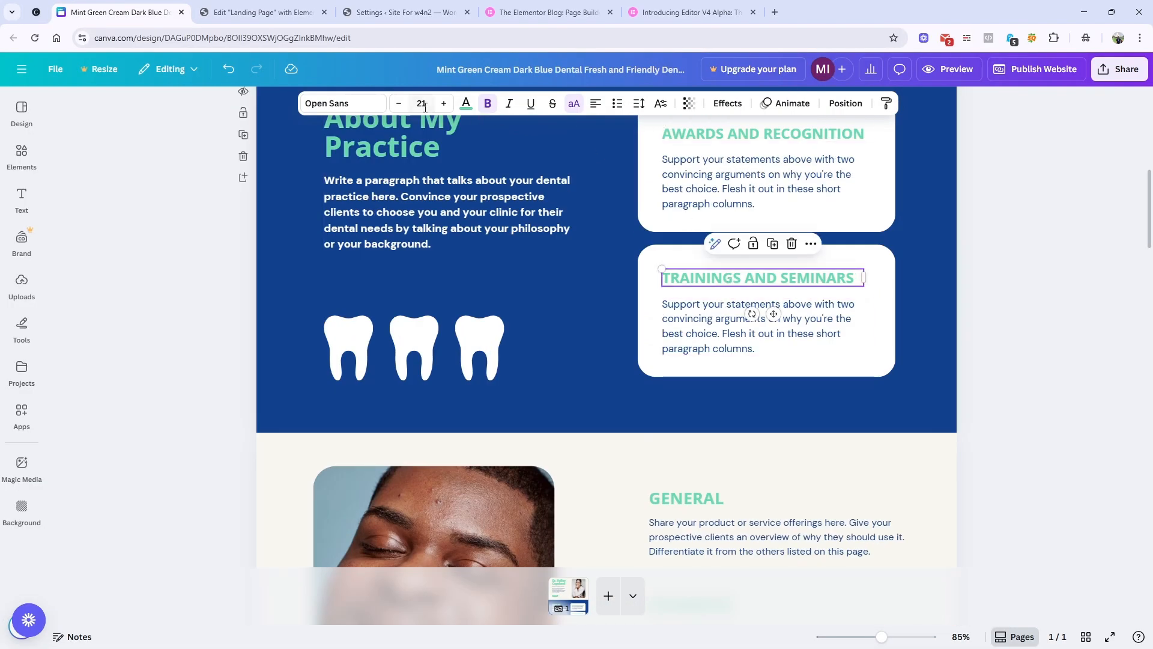
left_click(252, 12)
type("21")
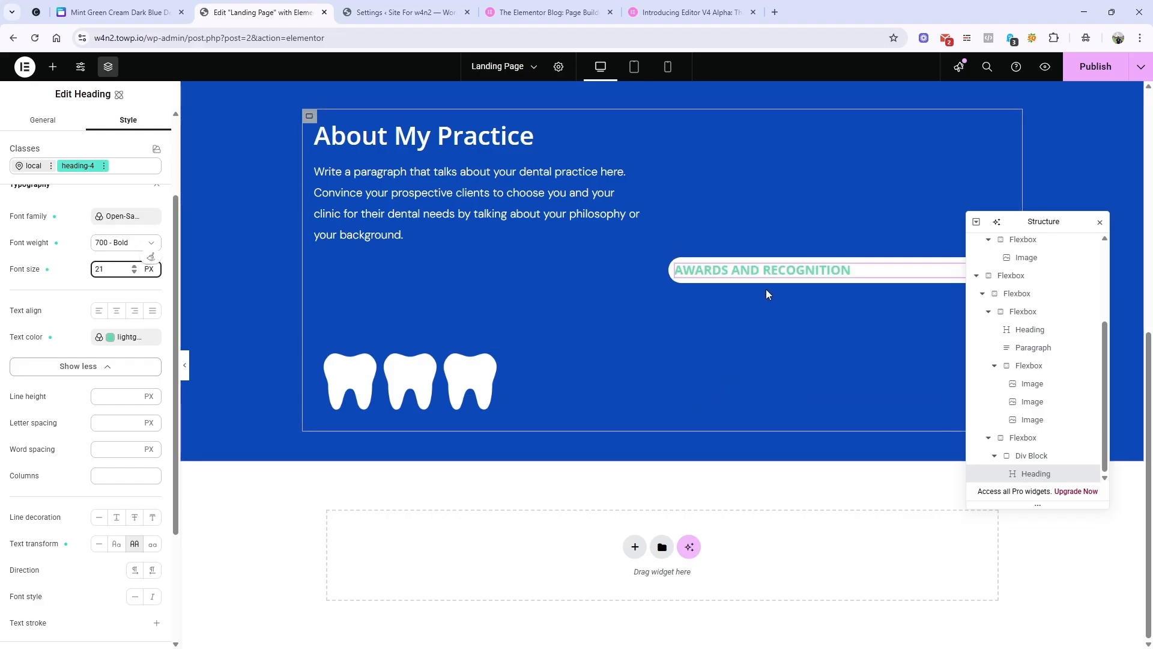
Move the Structure panel away from the card column and set the round-box class's padding to 40 px on all sides.
left_click_drag(1055, 220, 407, 226)
scroll(769, 316, "up", 3)
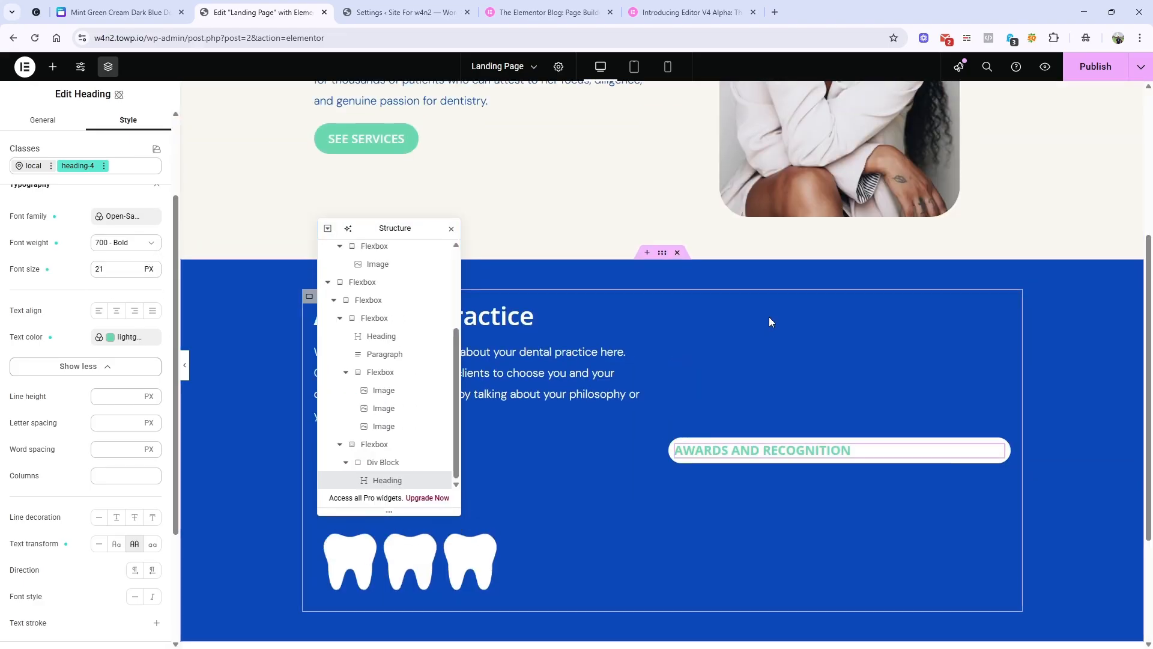
scroll(751, 336, "down", 2)
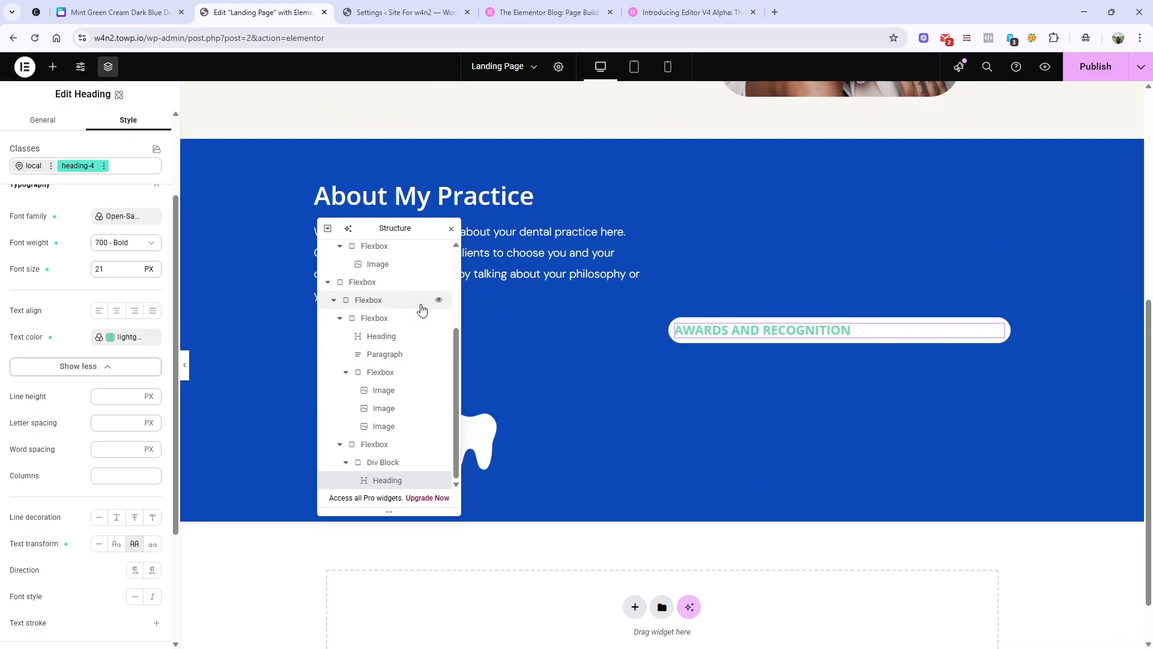
left_click(385, 462)
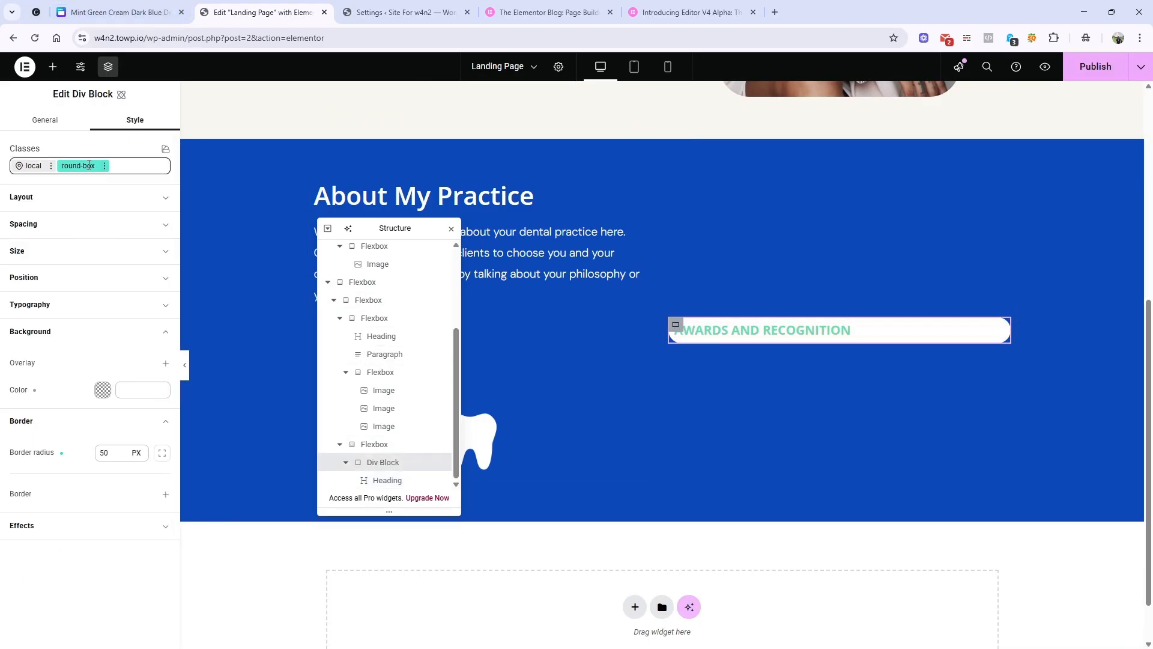
left_click(72, 204)
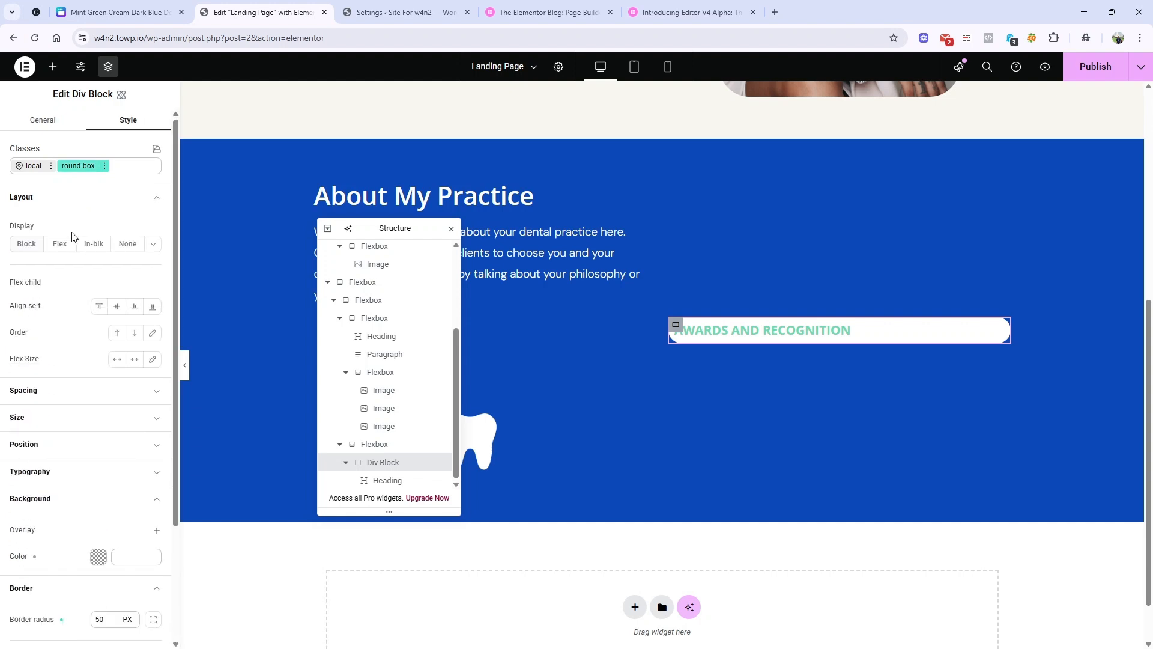
left_click(48, 403)
left_click(35, 464)
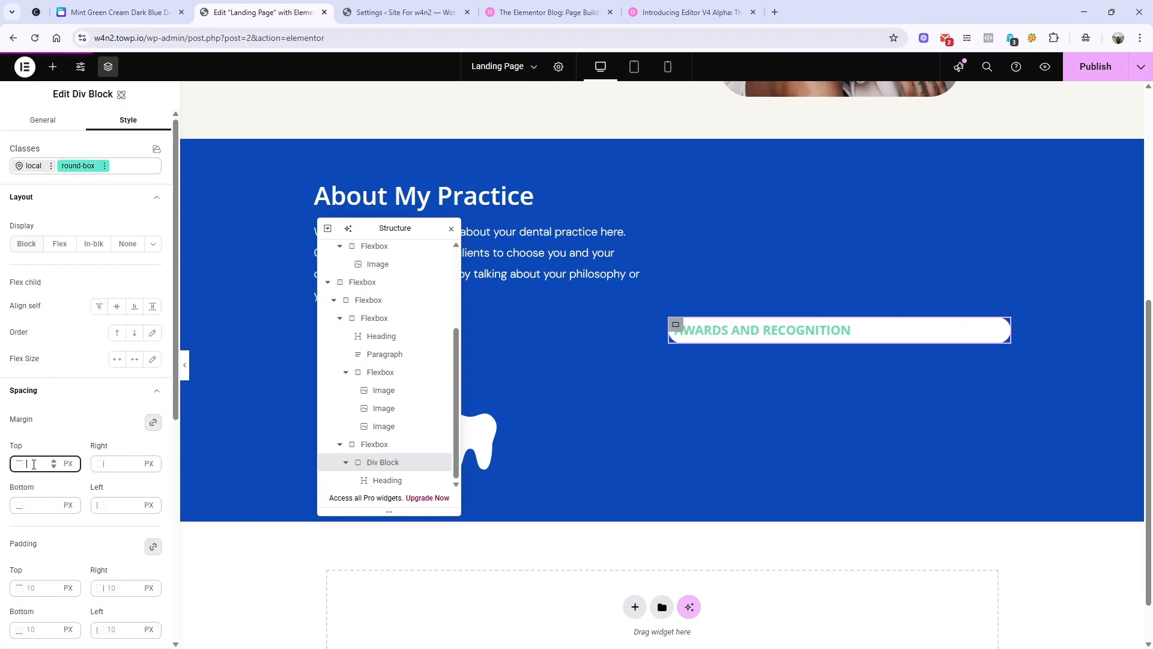
left_click(39, 592)
type("20")
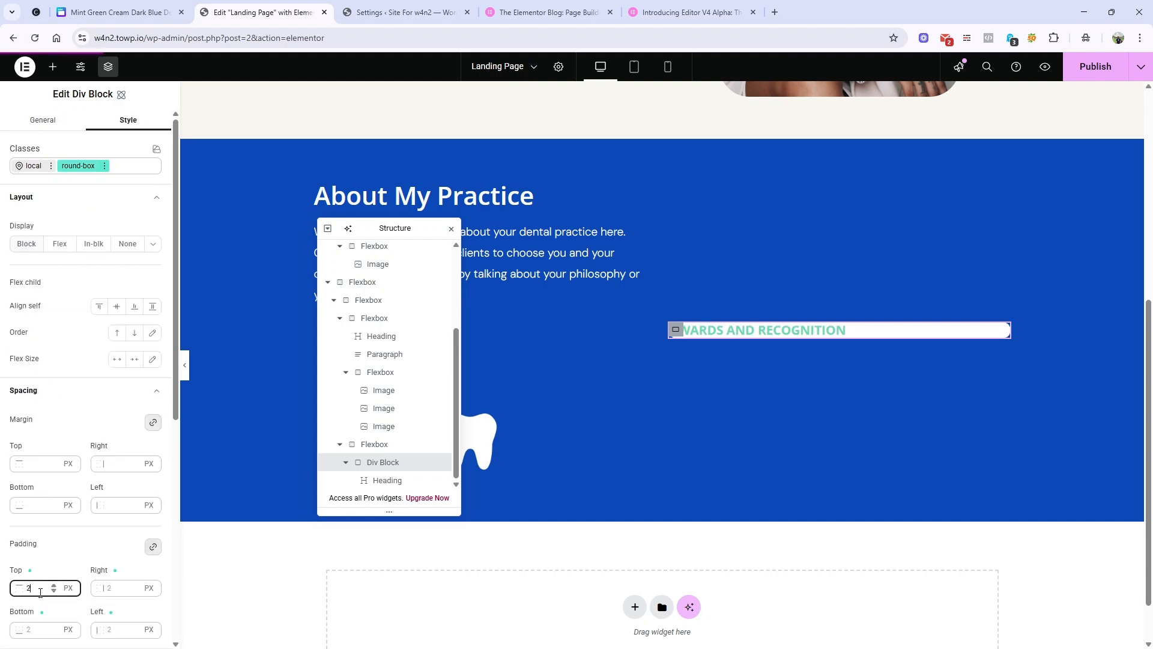
key("BackSpace")
key("BackSpace")
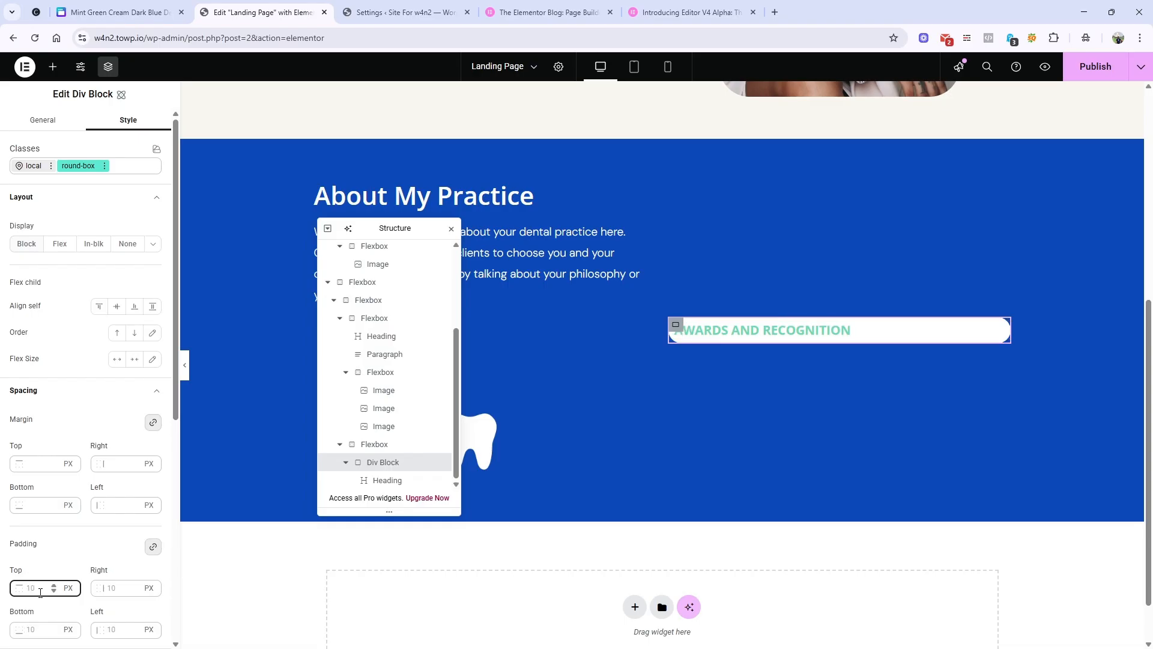
type("40")
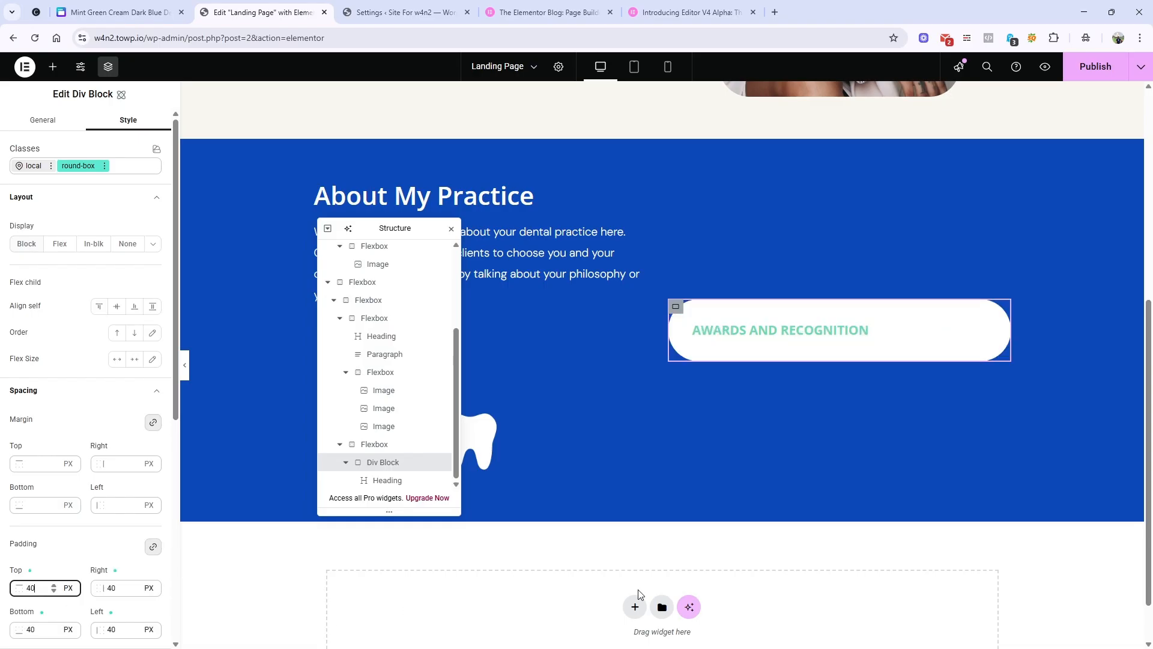
Check the white card's corner rounding in the Canva design and set the round-box class's border radius to 36 px.
left_click(172, 7)
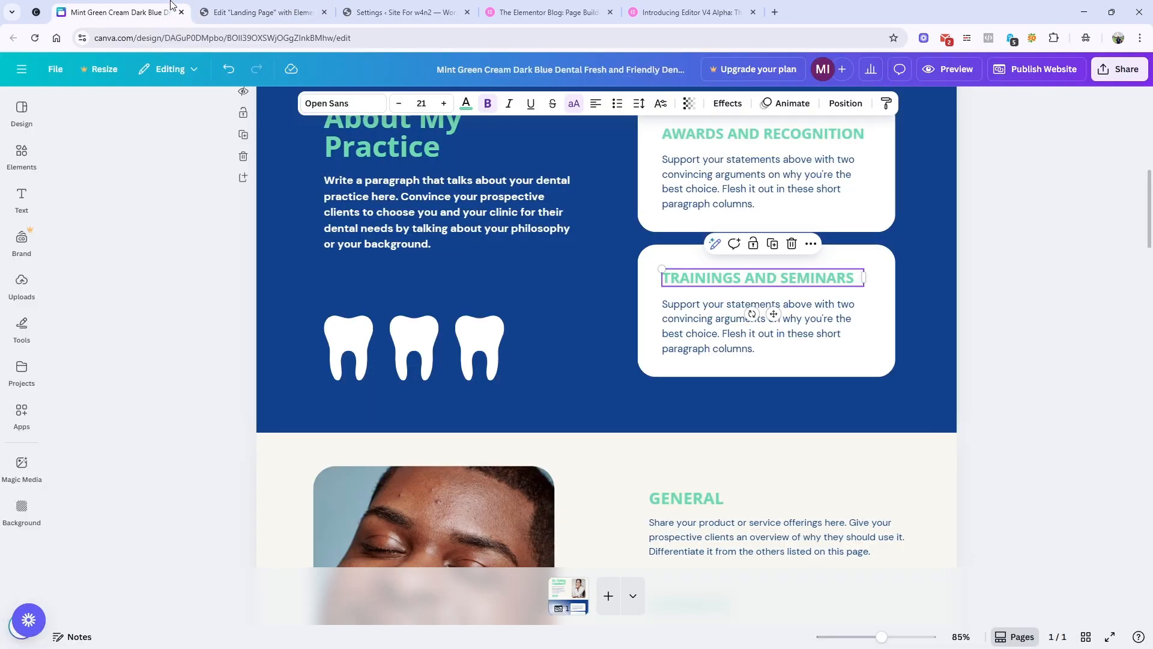
left_click(226, 7)
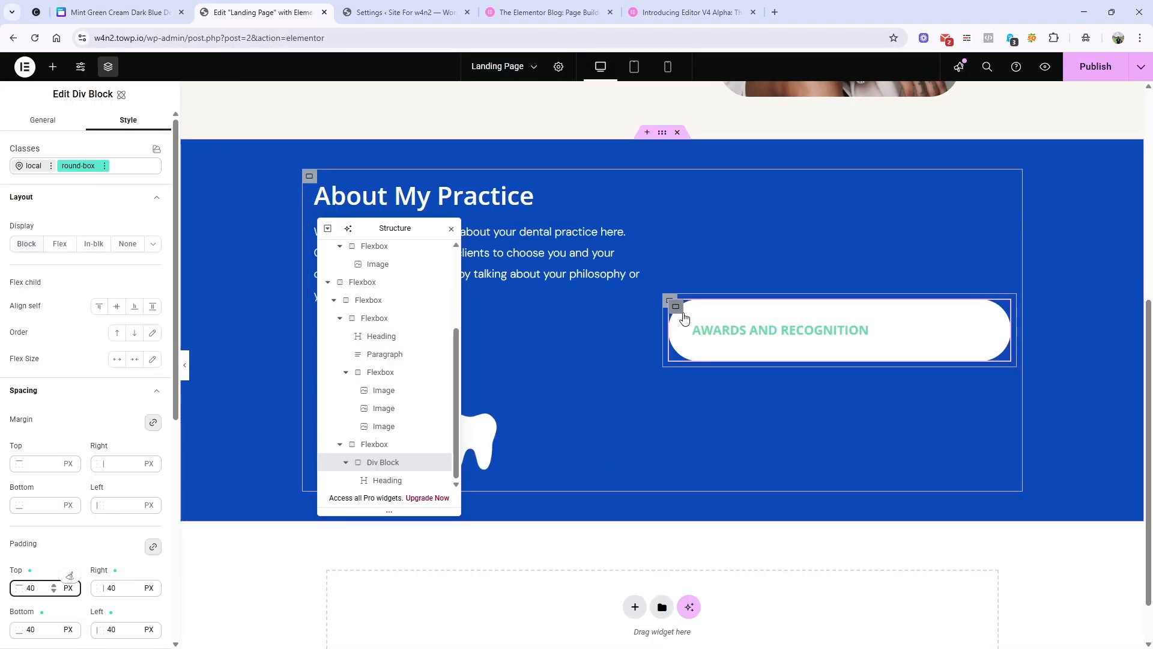
scroll(69, 399, "down", 5)
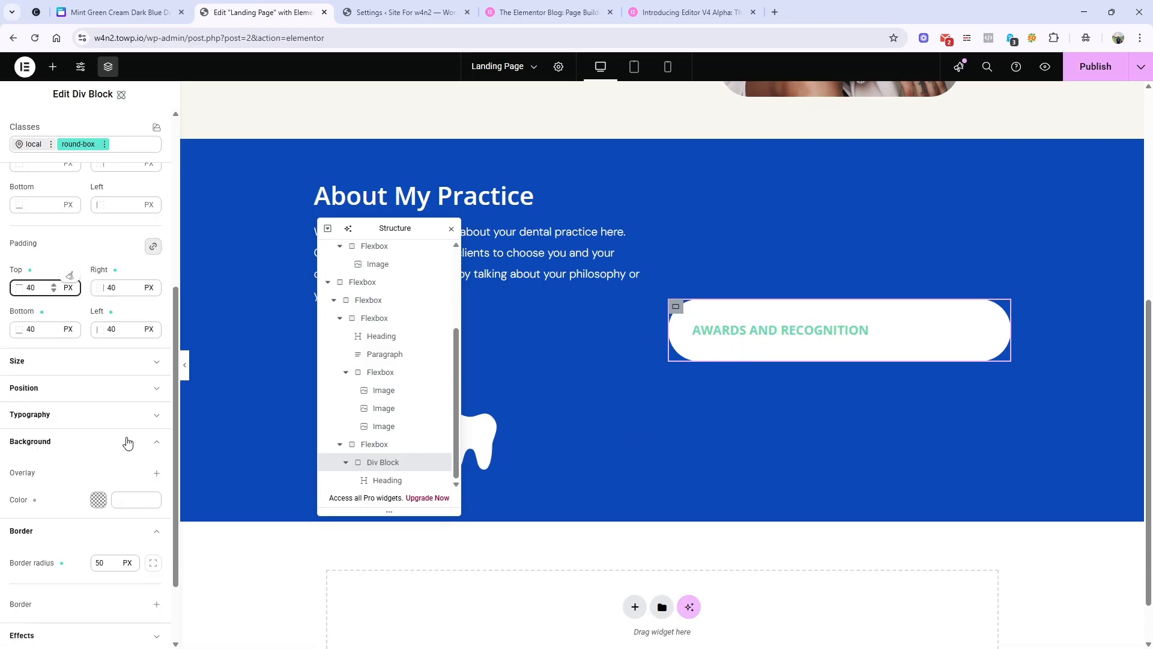
scroll(127, 463, "down", 2)
left_click_drag(101, 472, 95, 471)
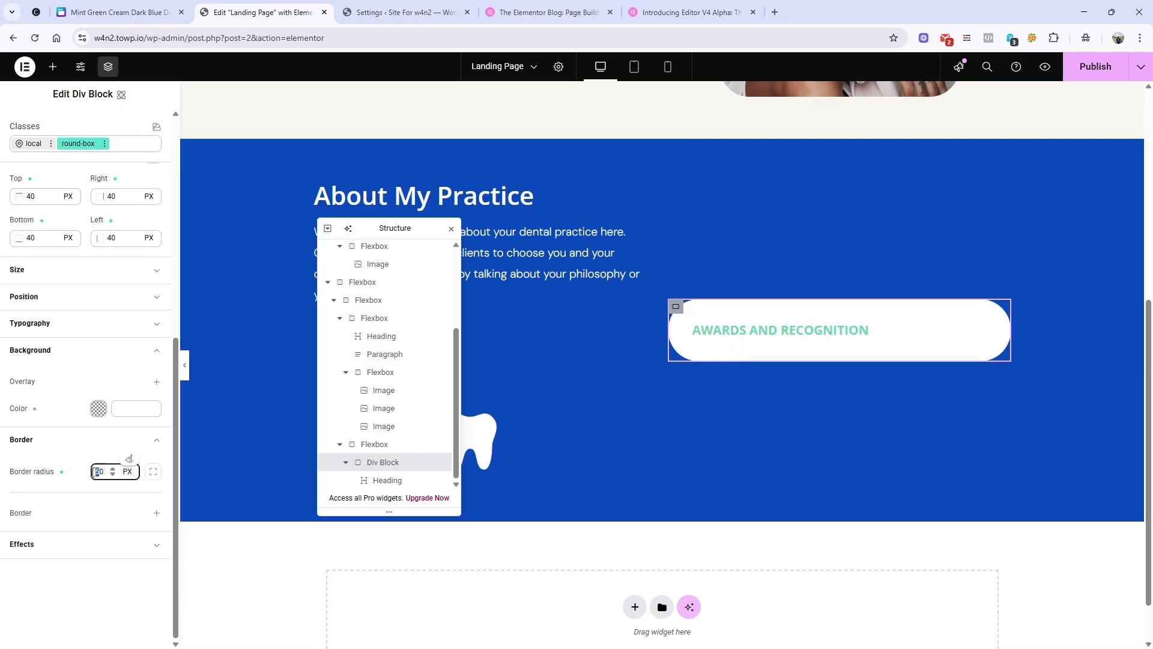
type("3")
left_click(117, 12)
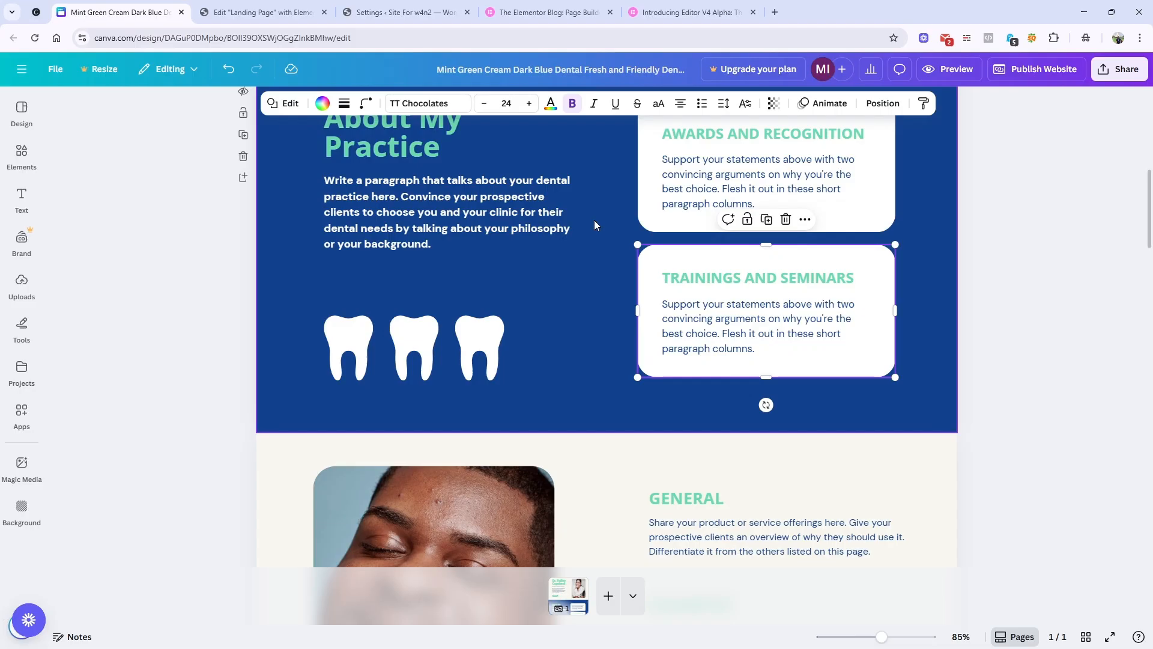
left_click(366, 103)
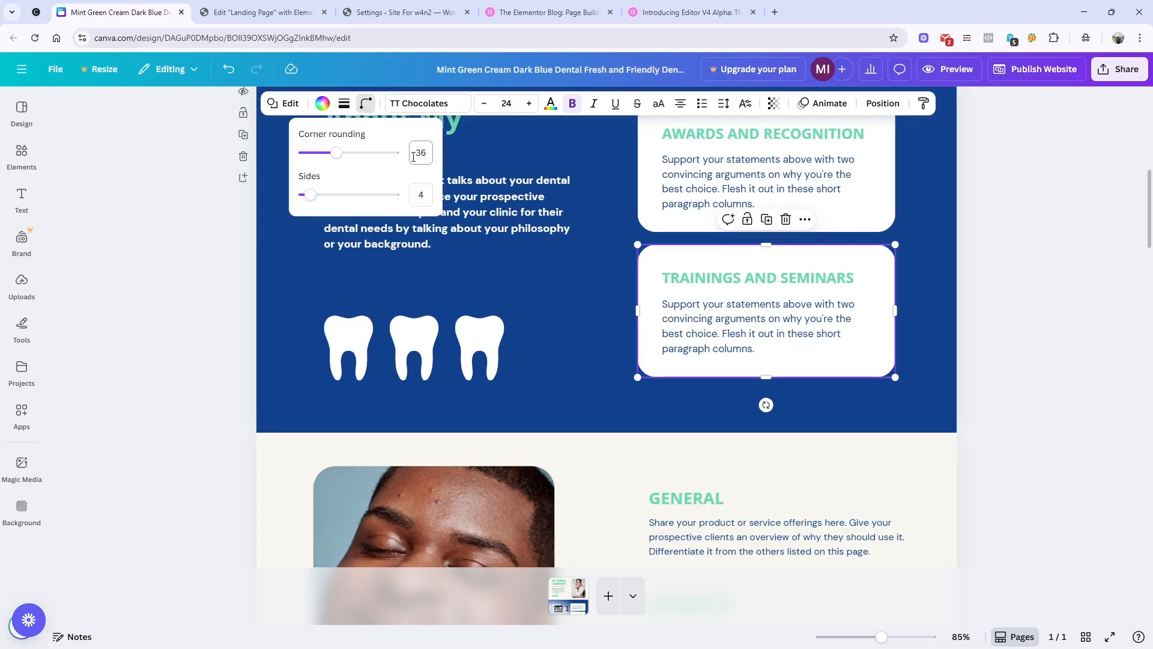
left_click(259, 12)
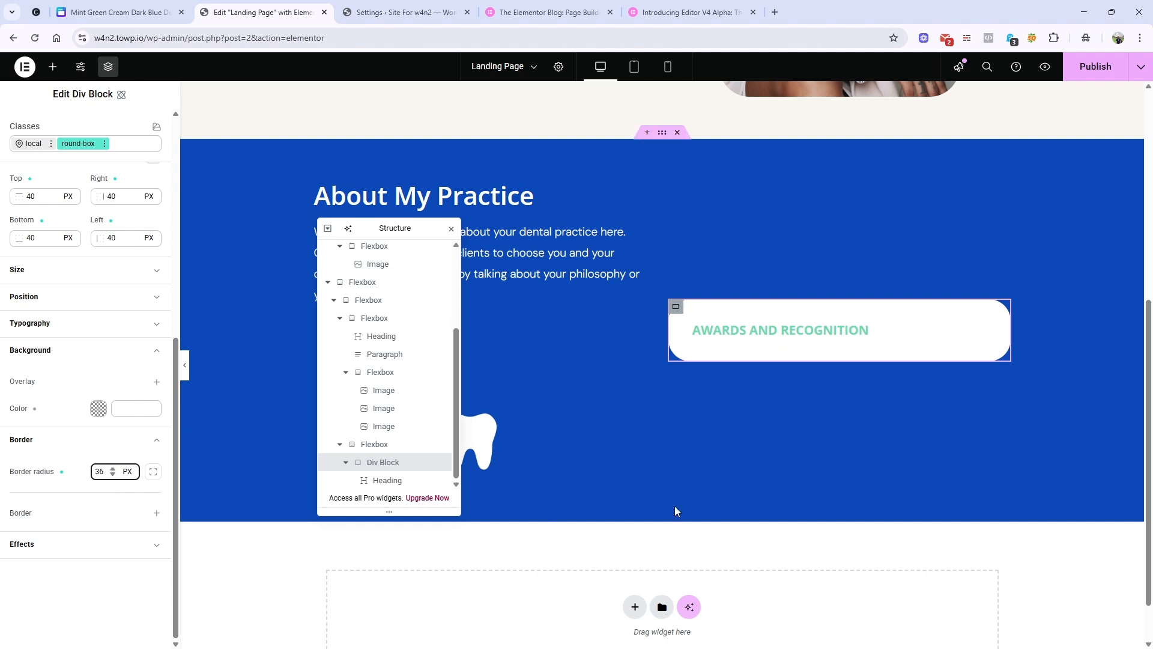
Examine the font and size of the white cards' paragraphs in the Canva design and compare them with the hero paragraph.
left_click(82, 5)
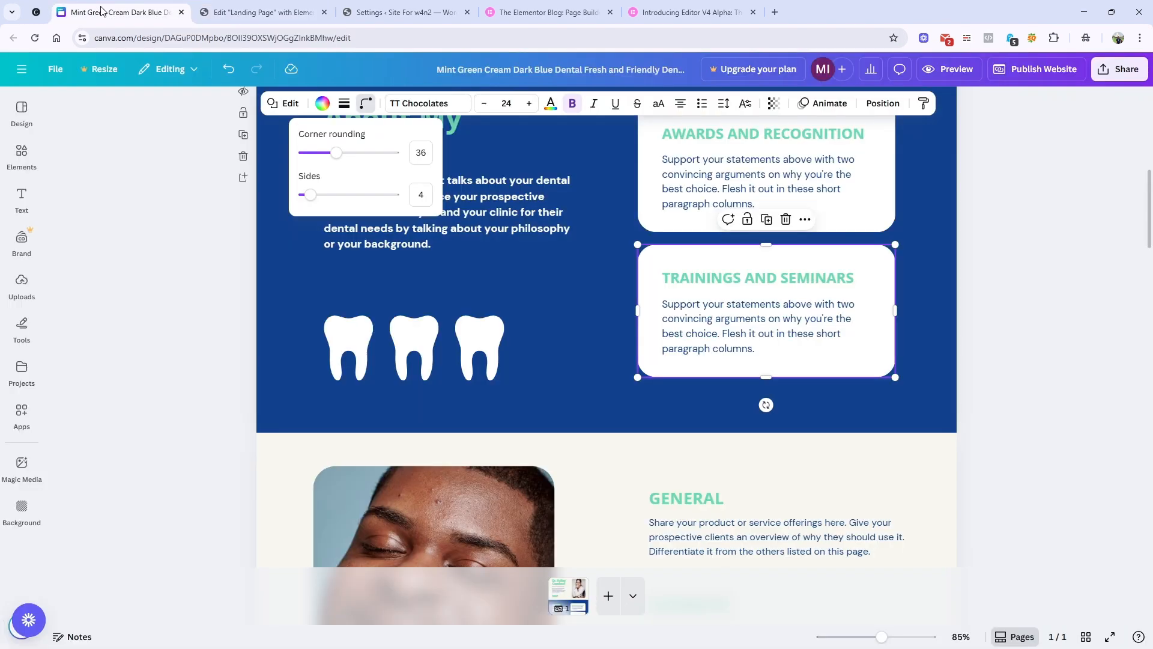
left_click(760, 325)
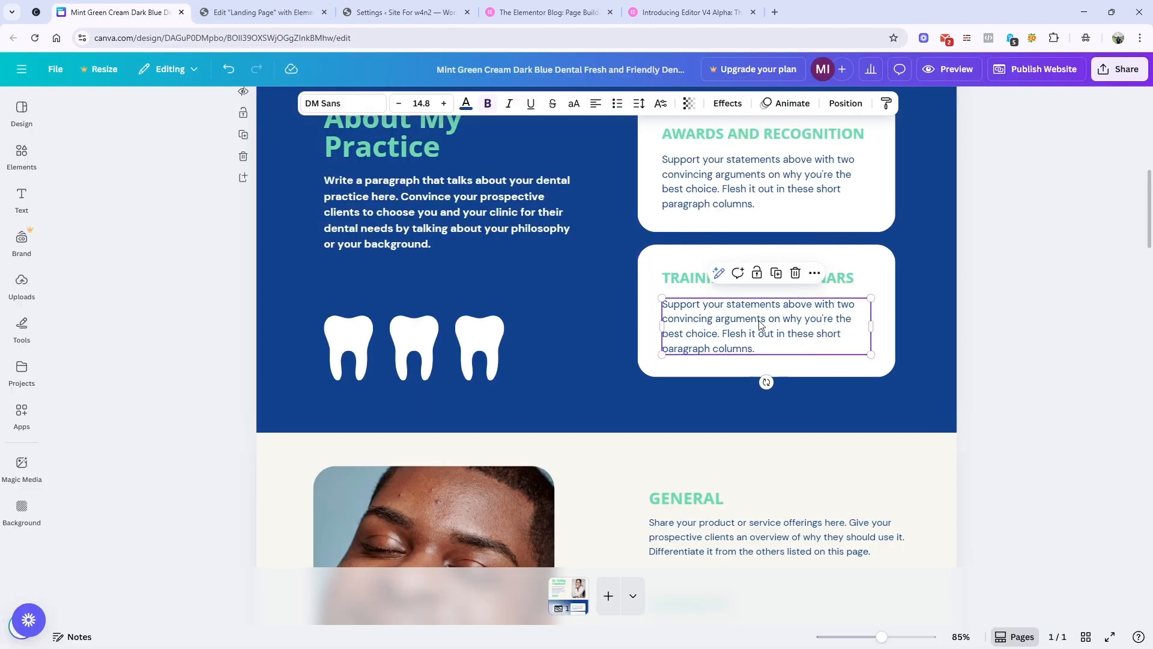
scroll(683, 427, "up", 4)
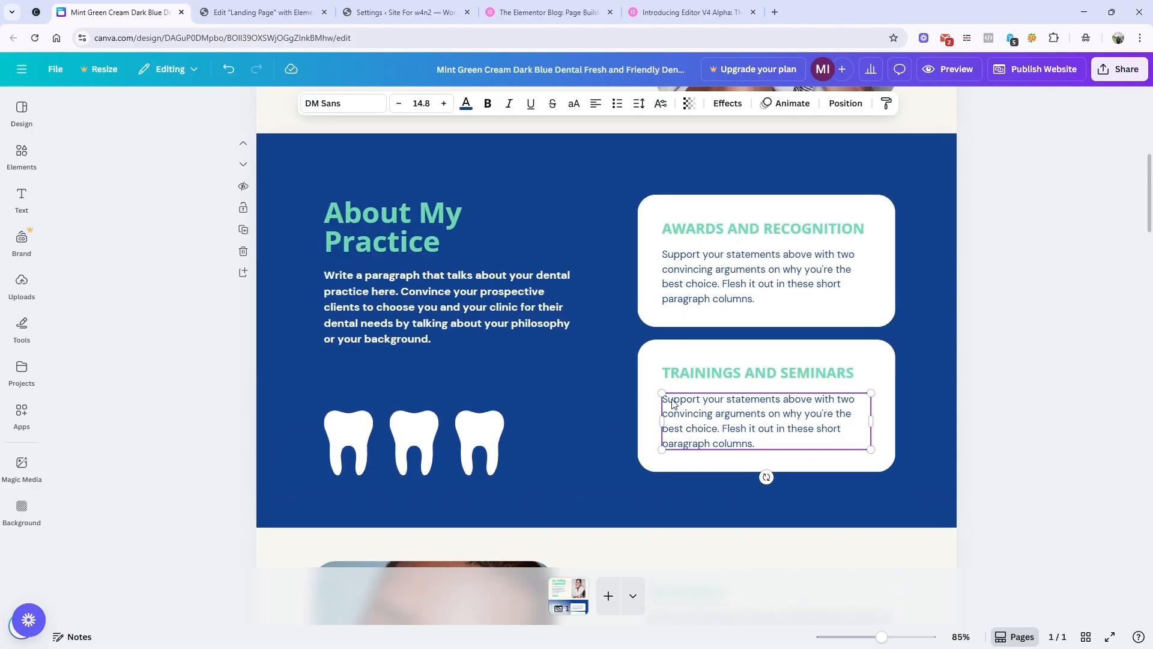
scroll(718, 423, "up", 3)
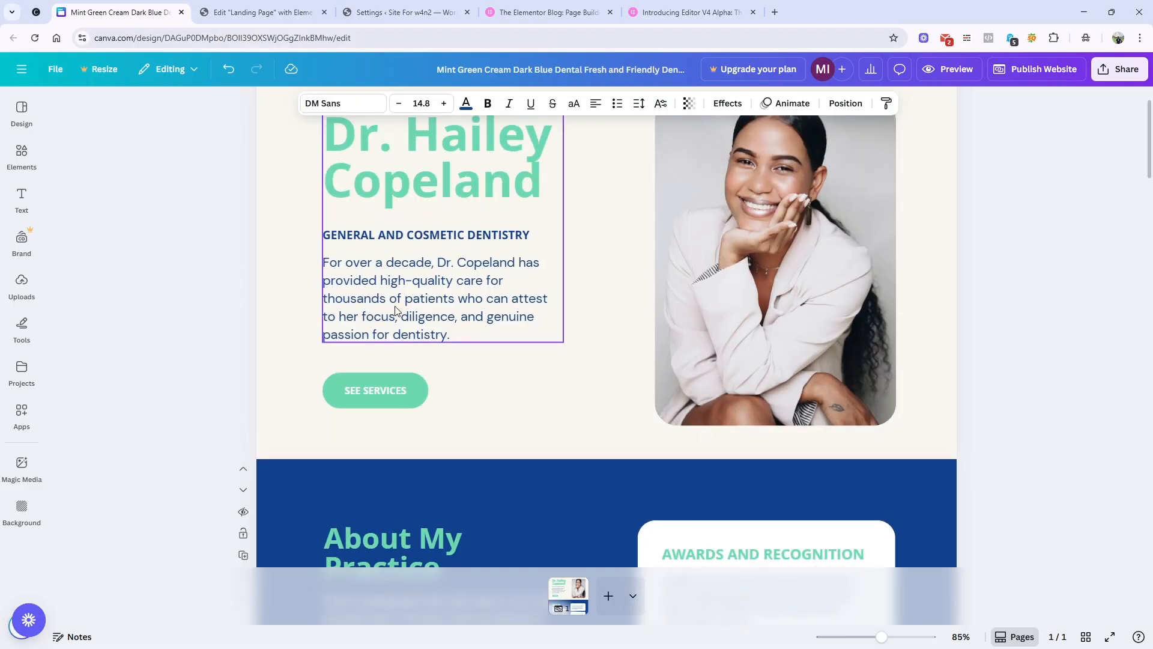
scroll(452, 309, "down", 4)
left_click(688, 358)
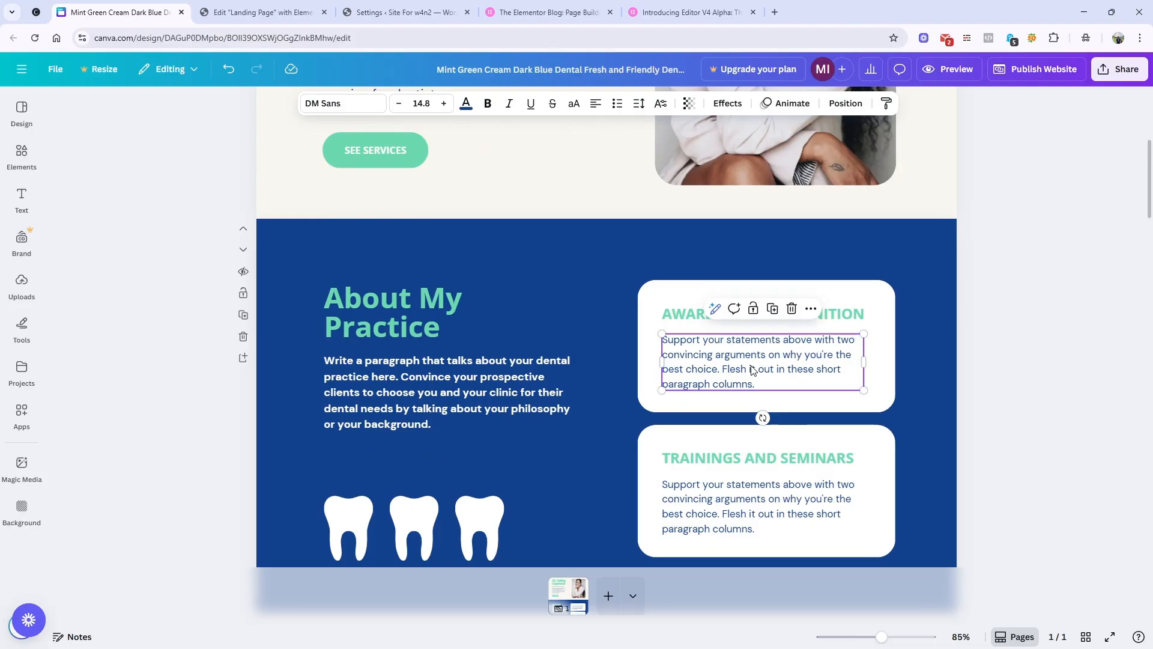
Look through the lower sections of the Canva design and check the font size of the Preventative Care paragraph.
scroll(753, 370, "down", 5)
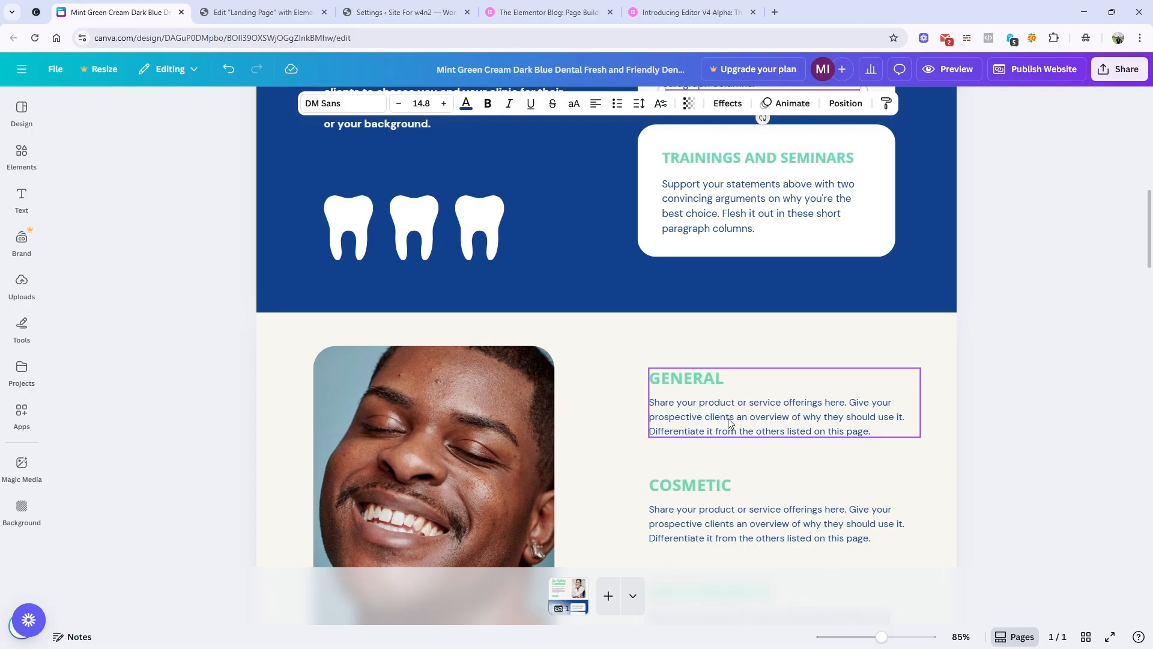
scroll(743, 424, "down", 12)
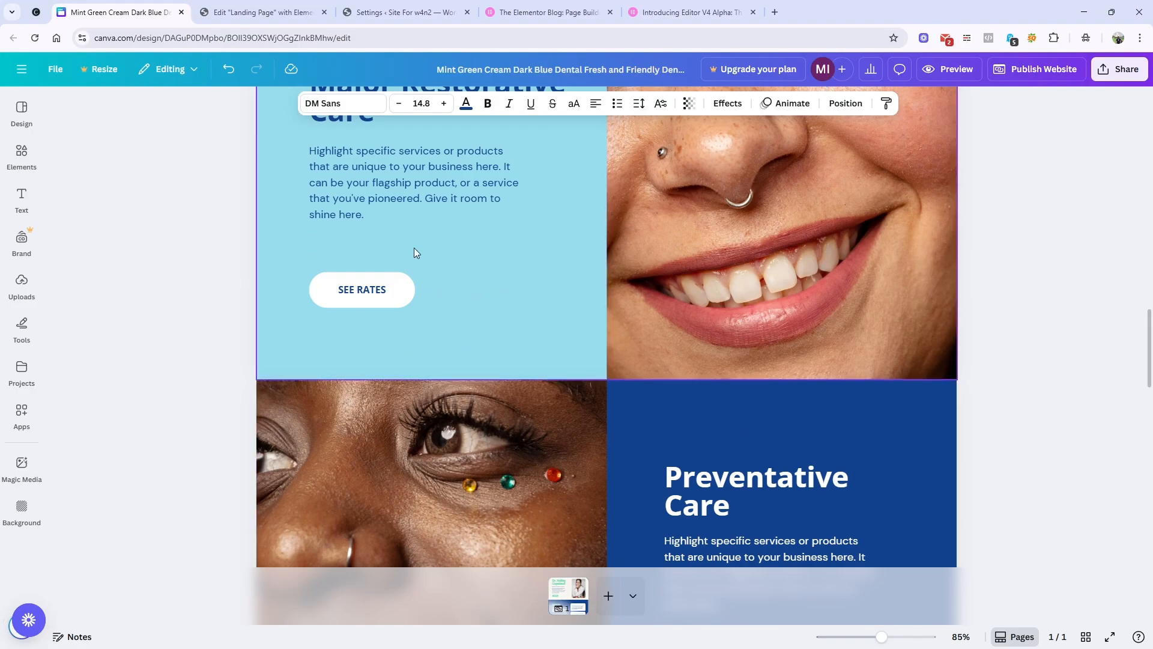
scroll(437, 187, "up", 3)
scroll(490, 286, "up", 10)
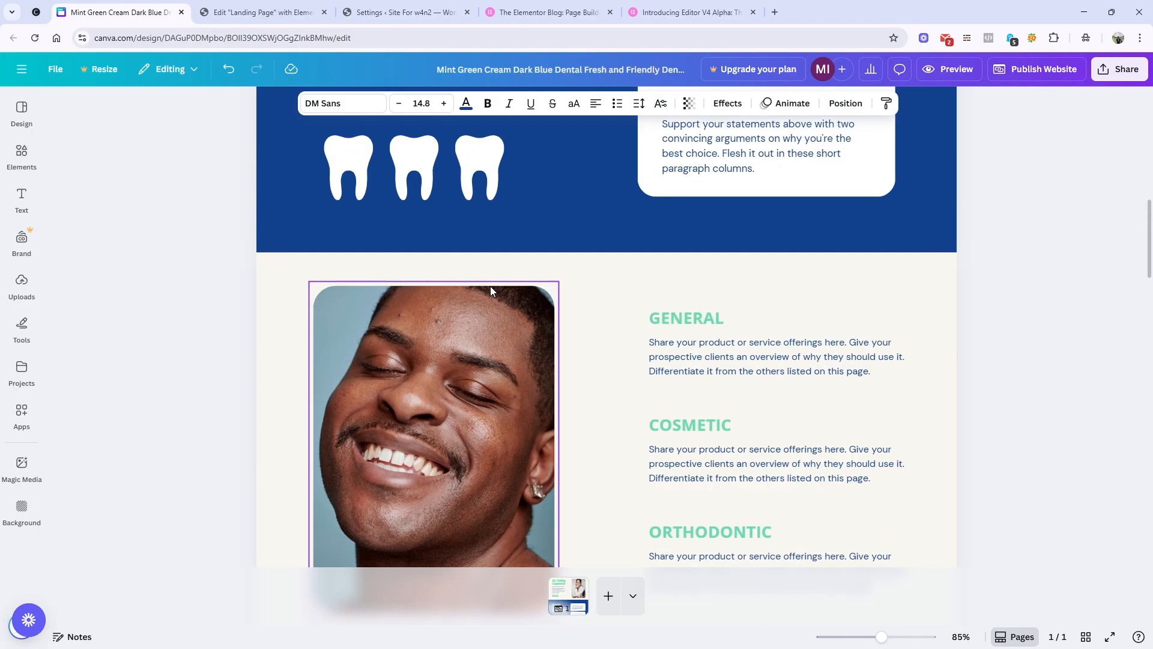
scroll(420, 409, "down", 4)
scroll(419, 409, "down", 15)
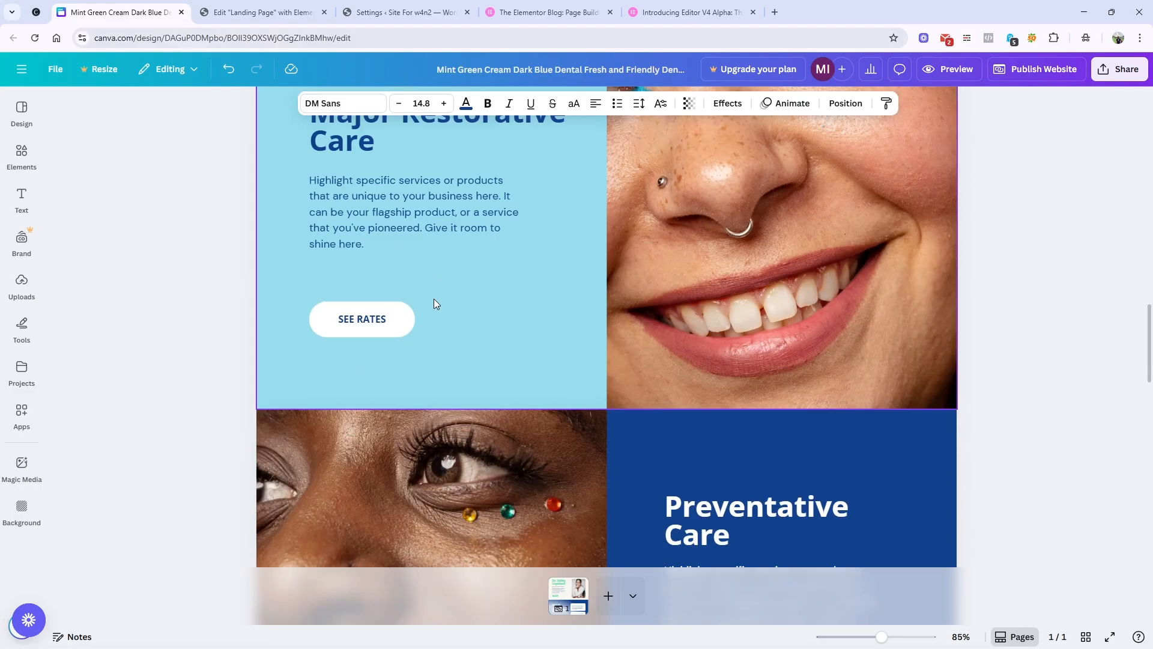
scroll(718, 487, "down", 5)
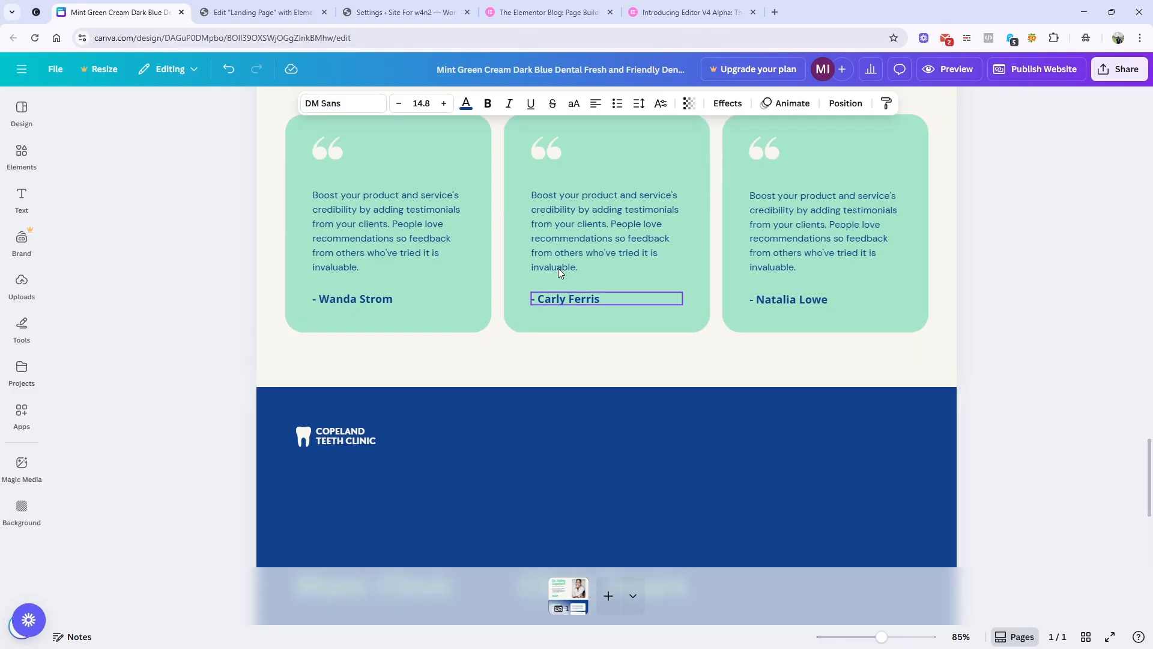
scroll(668, 378, "up", 5)
scroll(668, 378, "up", 4)
left_click(700, 386)
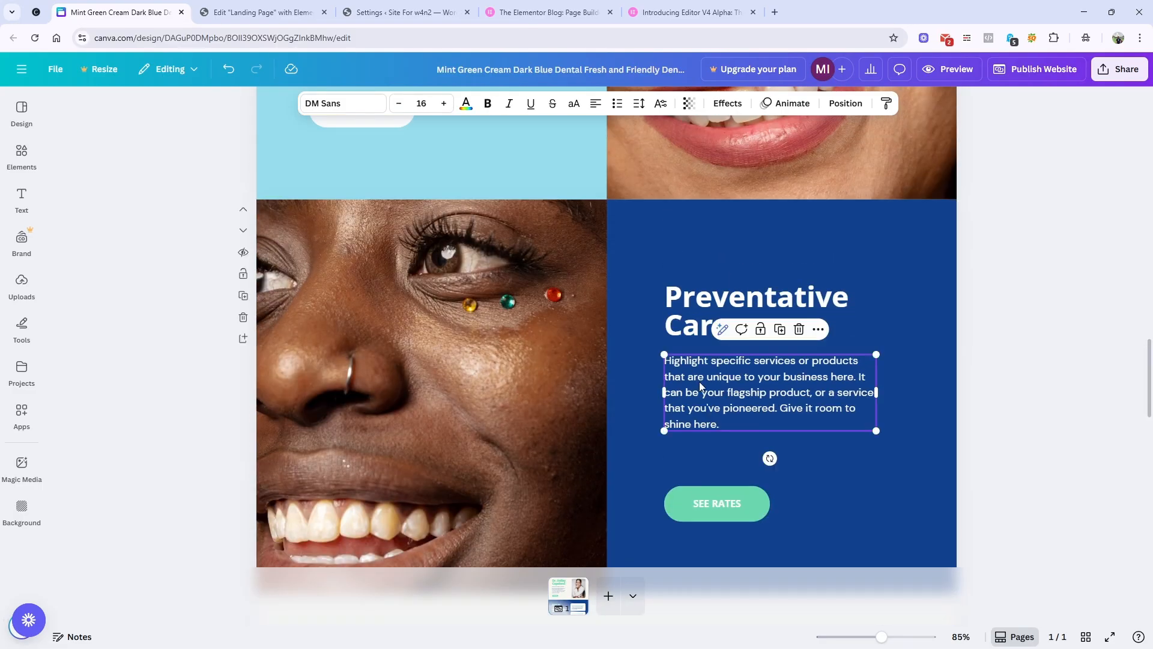
scroll(699, 383, "up", 10)
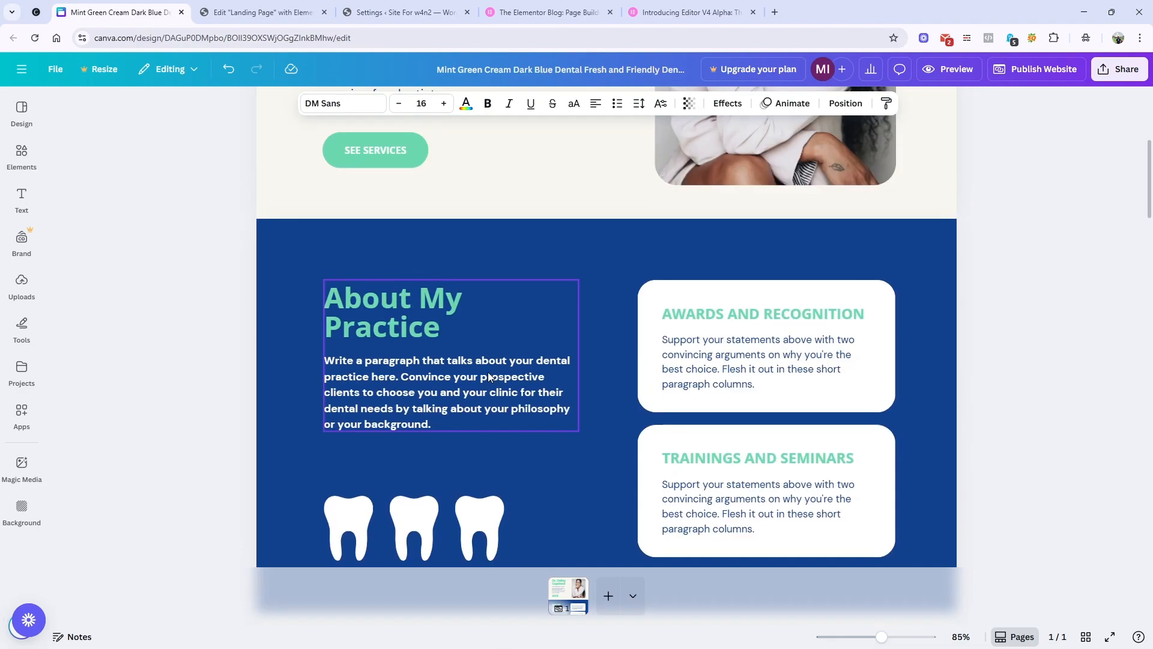
Compare the text sizes of the About My Practice paragraph, the Trainings and Seminars card paragraph and the paragraphs in the sections below.
left_click(425, 424)
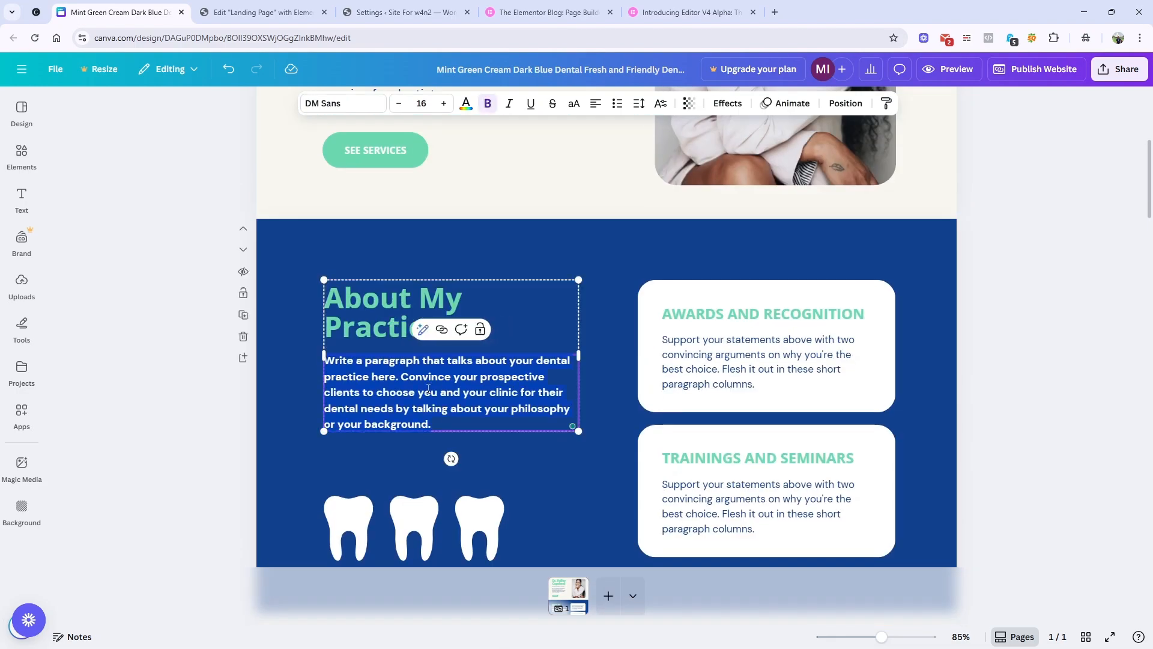
scroll(659, 342, "down", 5)
left_click(723, 159)
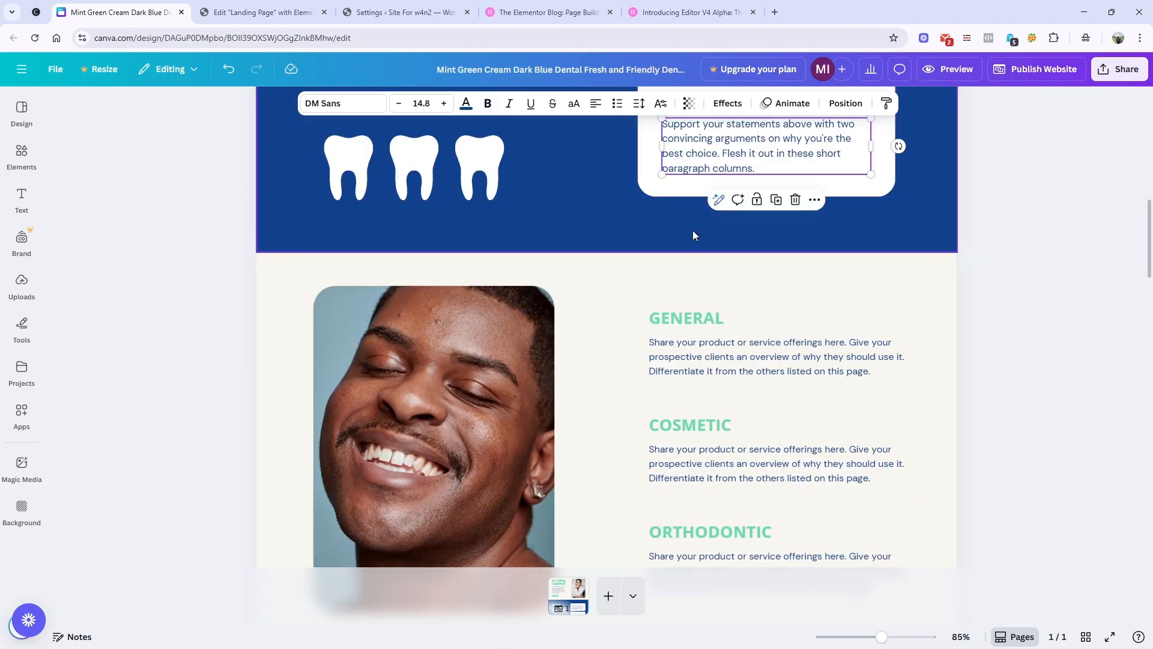
scroll(658, 444, "down", 4)
scroll(657, 443, "down", 8)
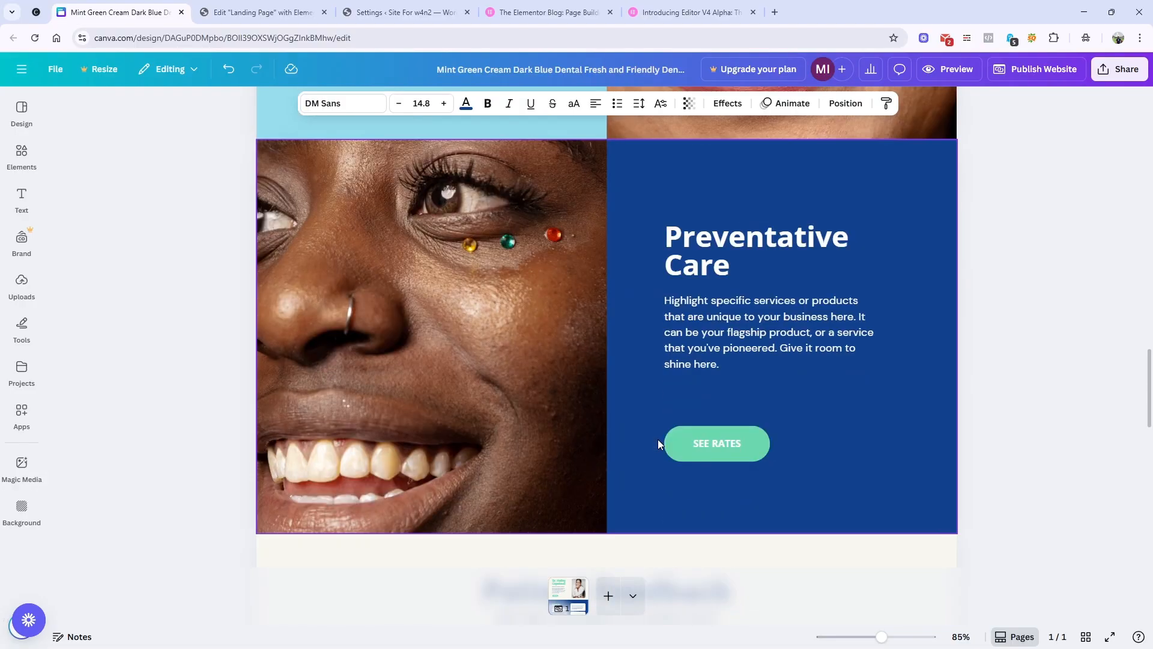
left_click(619, 358)
scroll(676, 423, "up", 12)
scroll(679, 412, "down", 3)
scroll(701, 401, "down", 2)
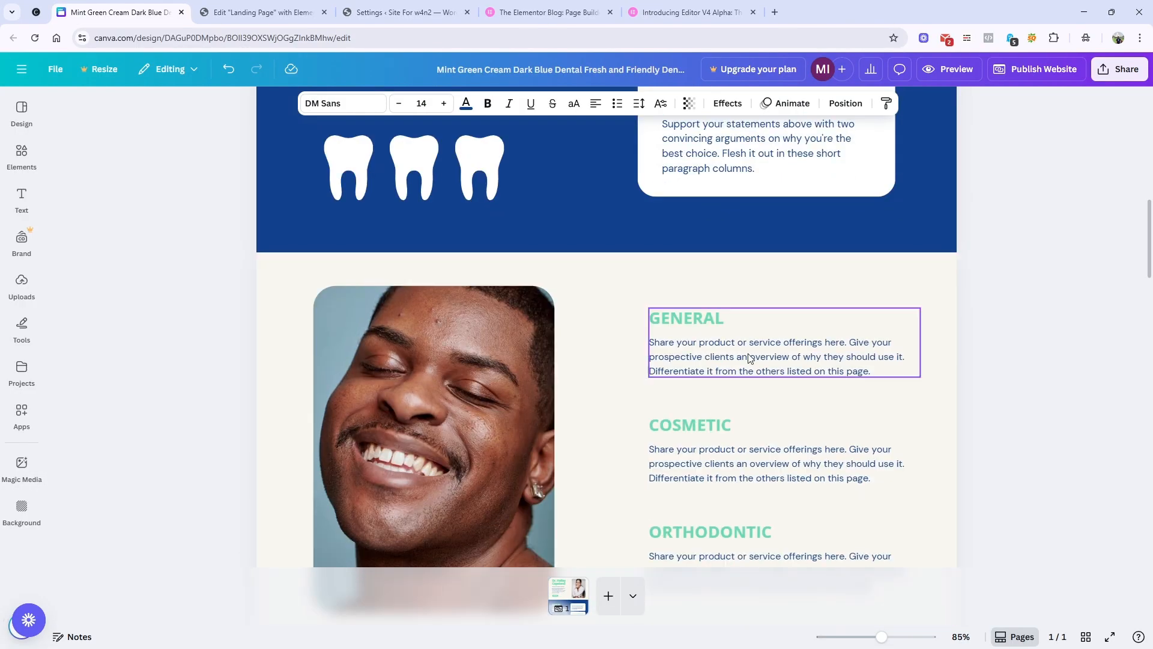
Switch to the Elementor landing page and add a paragraph below the AWARDS AND RECOGNITION heading in the white card.
left_click(261, 12)
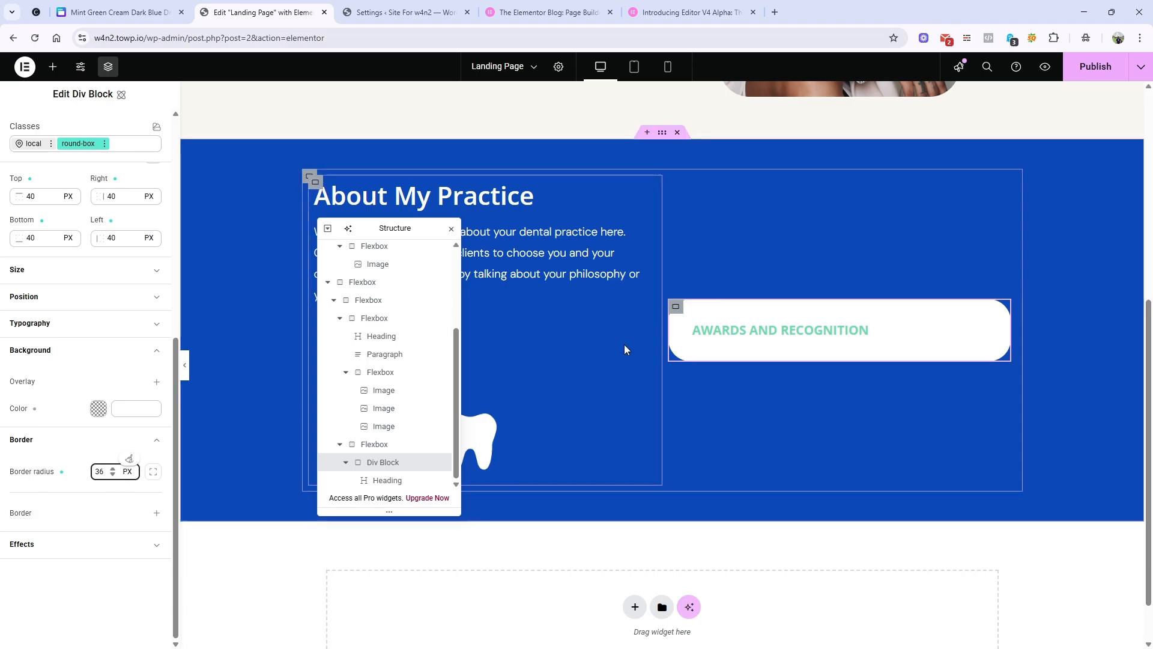
left_click(53, 67)
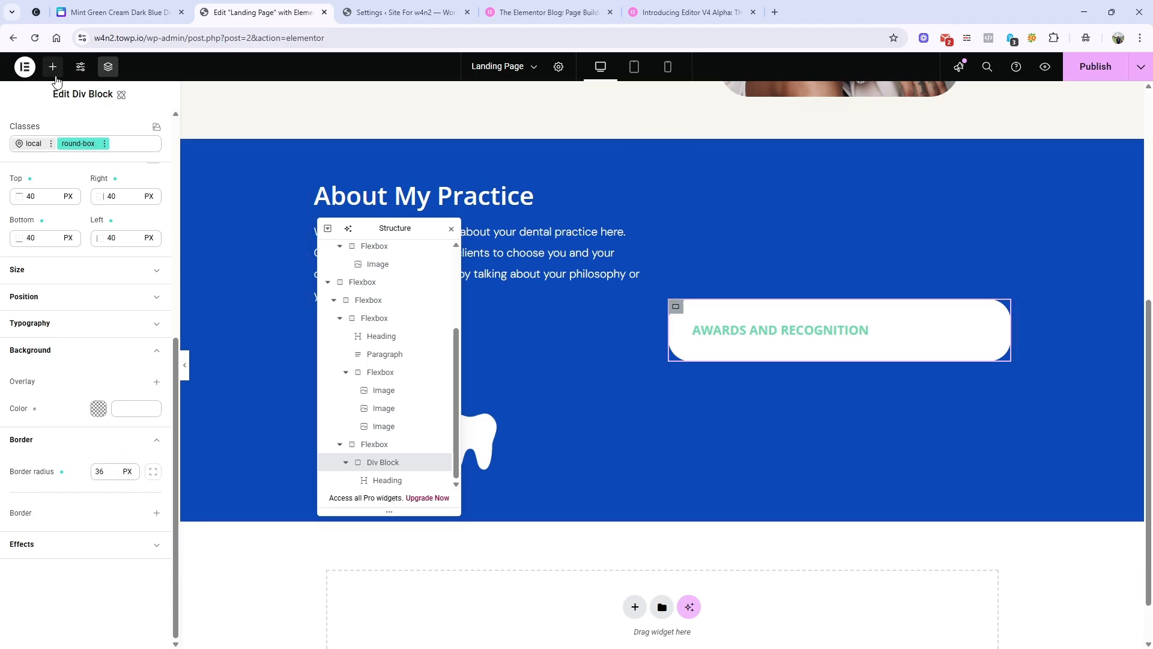
left_click_drag(48, 337, 858, 335)
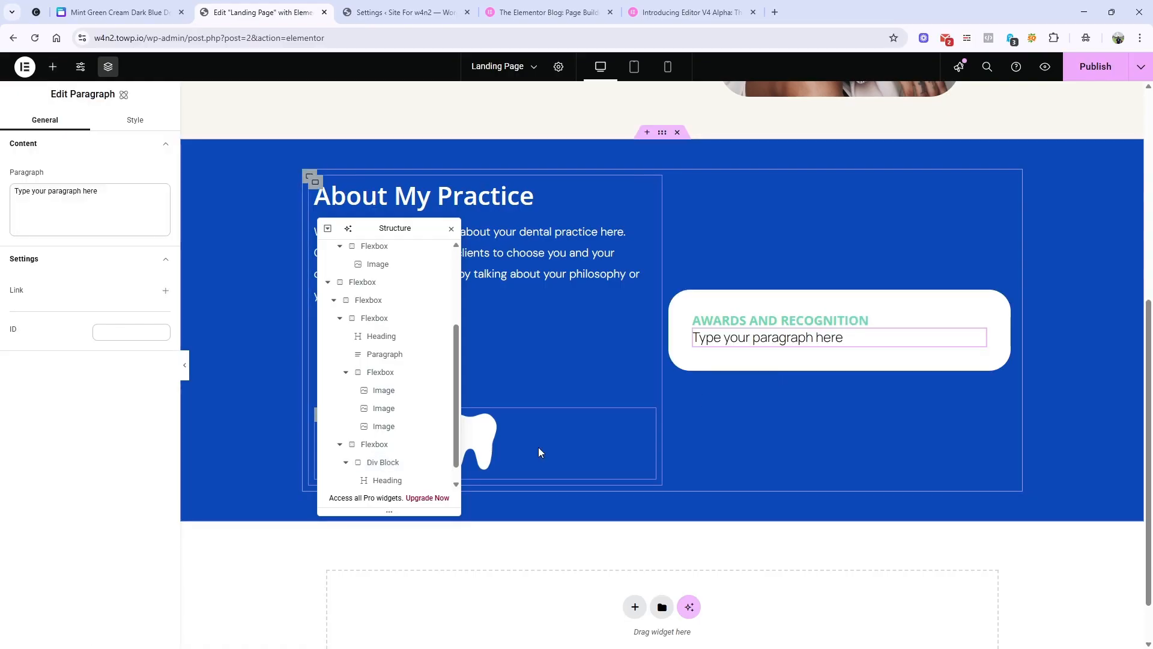
Copy the Awards and Recognition body text from the Canva design and replace the new Elementor paragraph's placeholder with it.
left_click(114, 12)
left_click(779, 293)
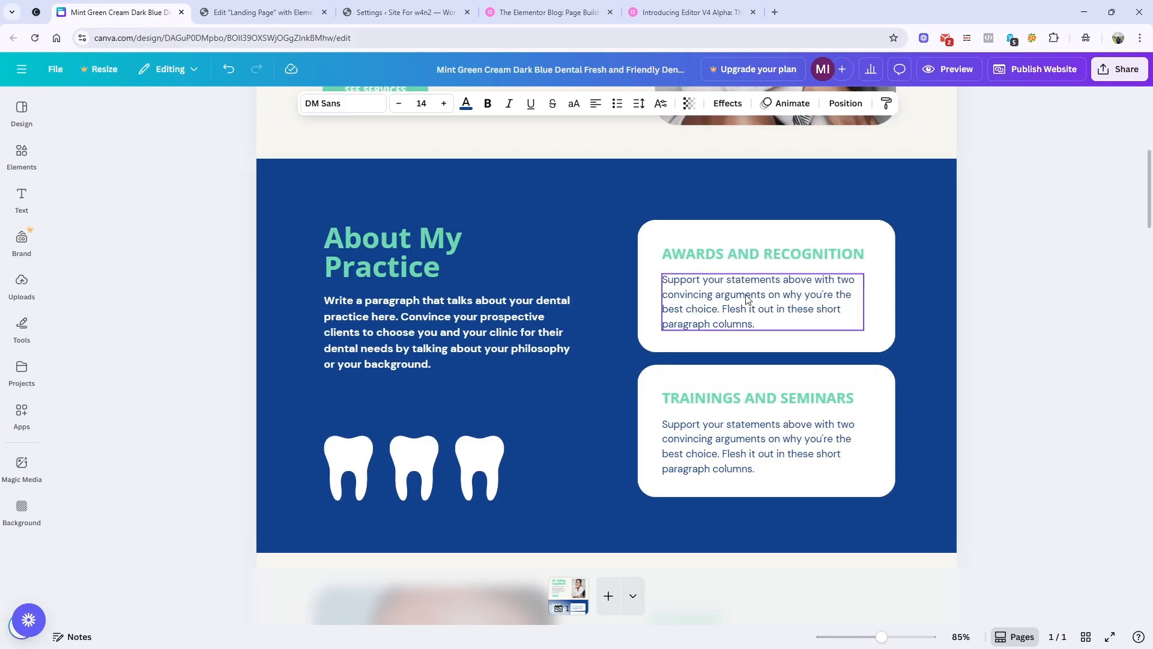
left_click(746, 294)
key("ctrl+c")
left_click(264, 12)
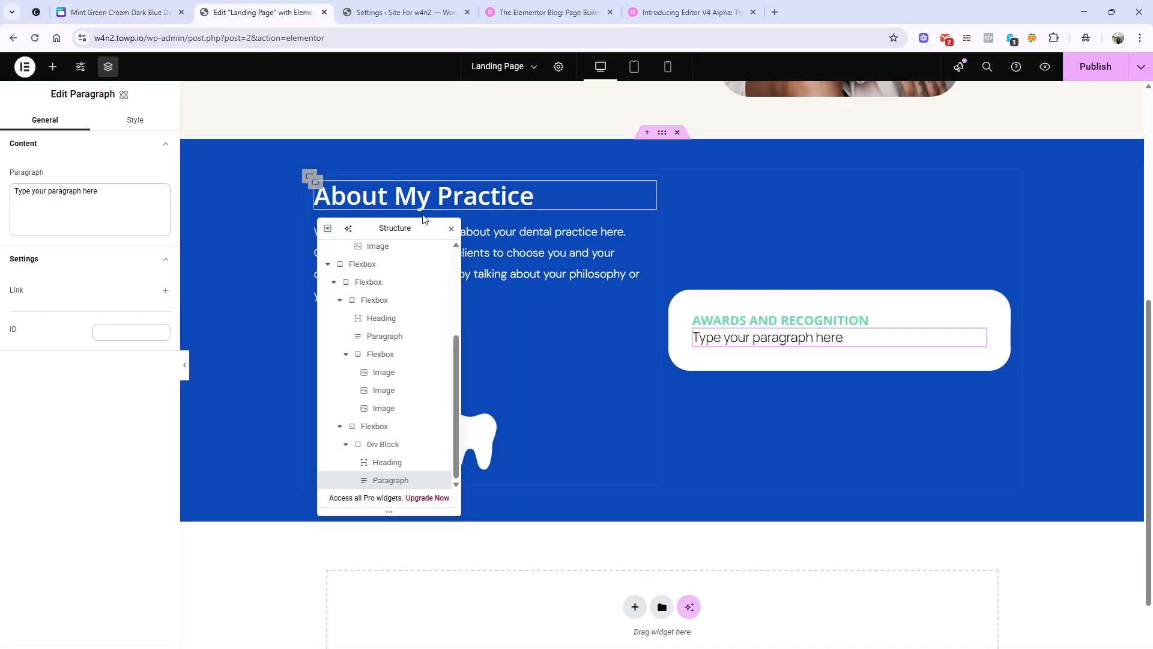
left_click(68, 188)
key("ctrl+a")
key("ctrl+v")
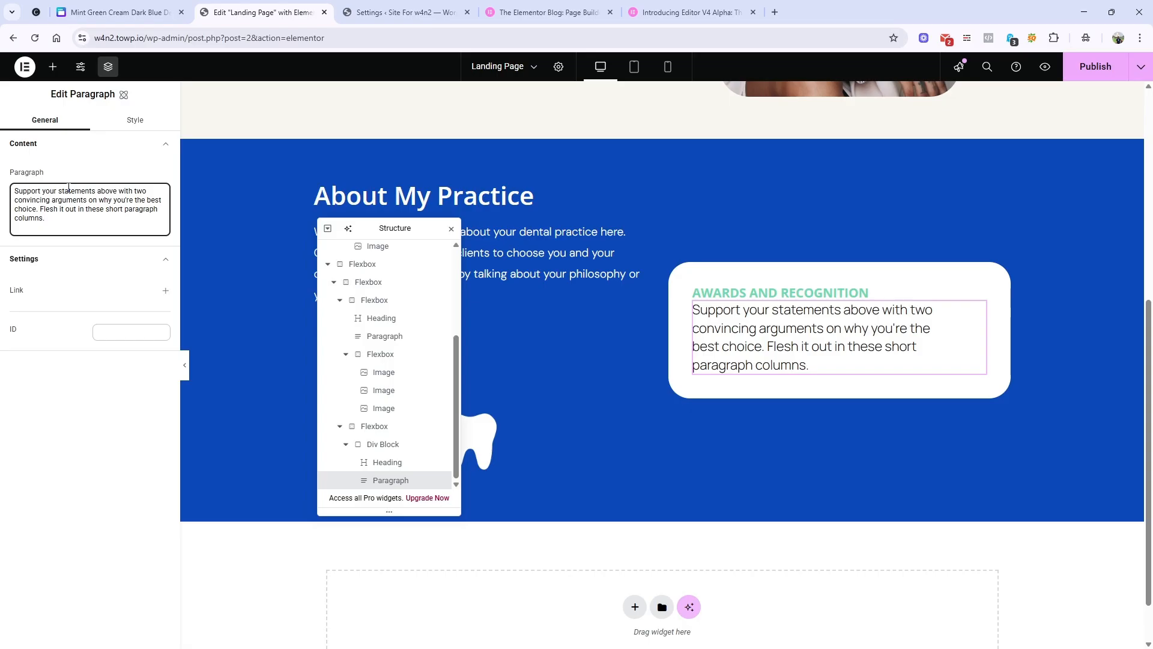
Give the card's round-box class a flex display with column direction and 20 px gaps.
left_click(676, 271)
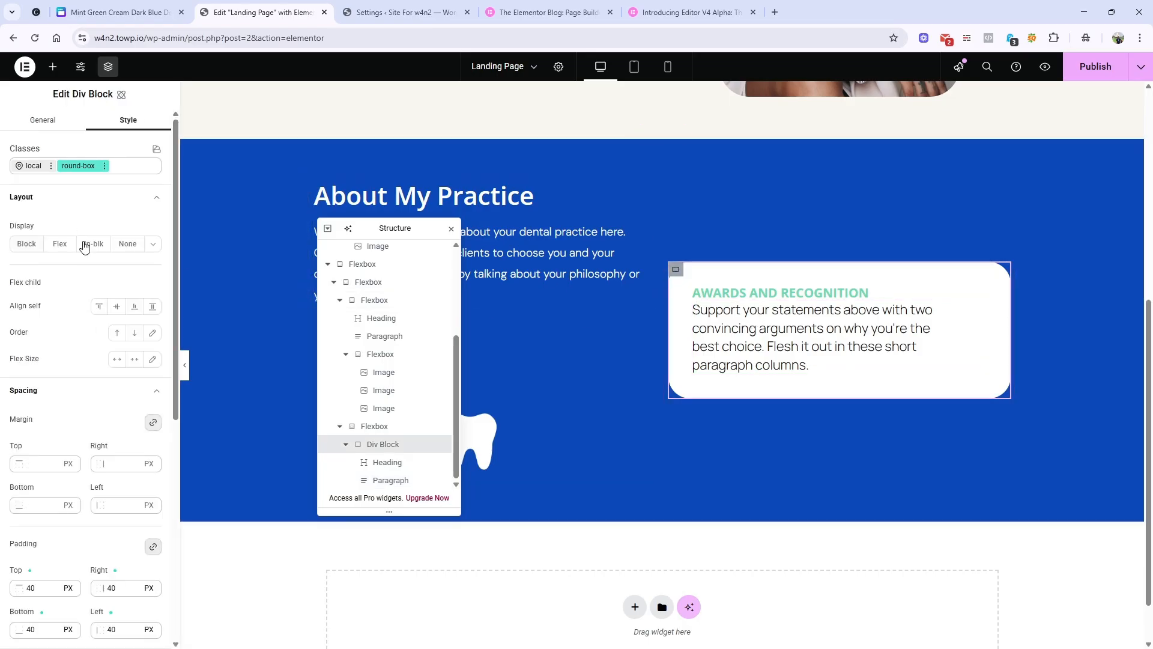
scroll(90, 271, "down", 4)
scroll(100, 307, "up", 4)
left_click(61, 244)
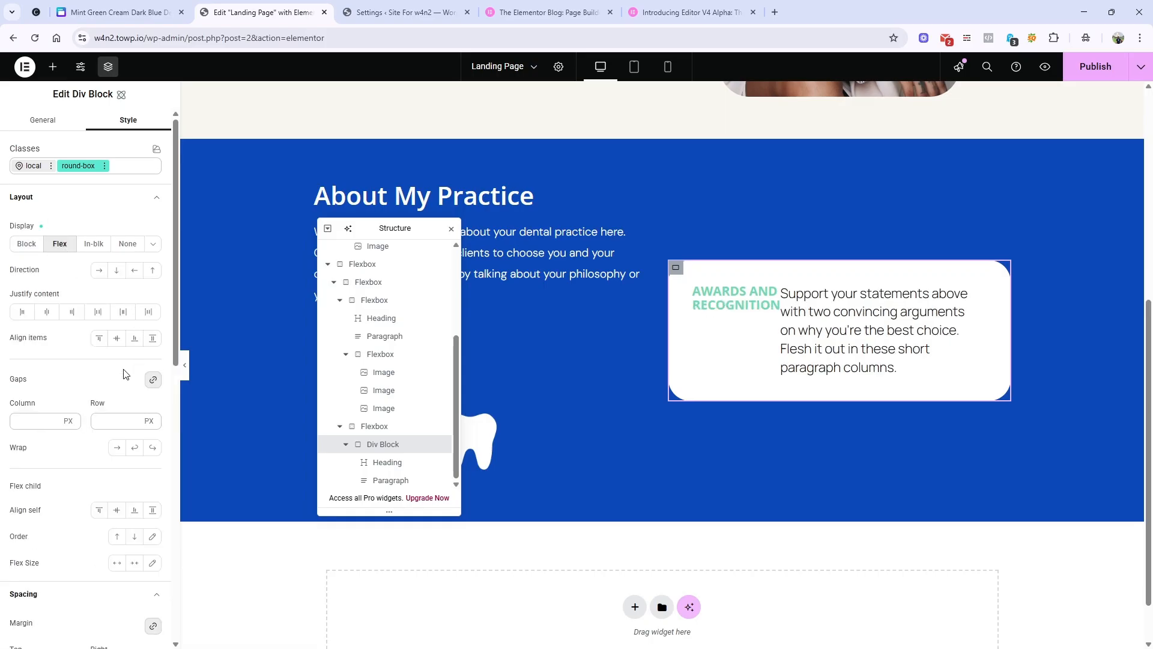
left_click(114, 274)
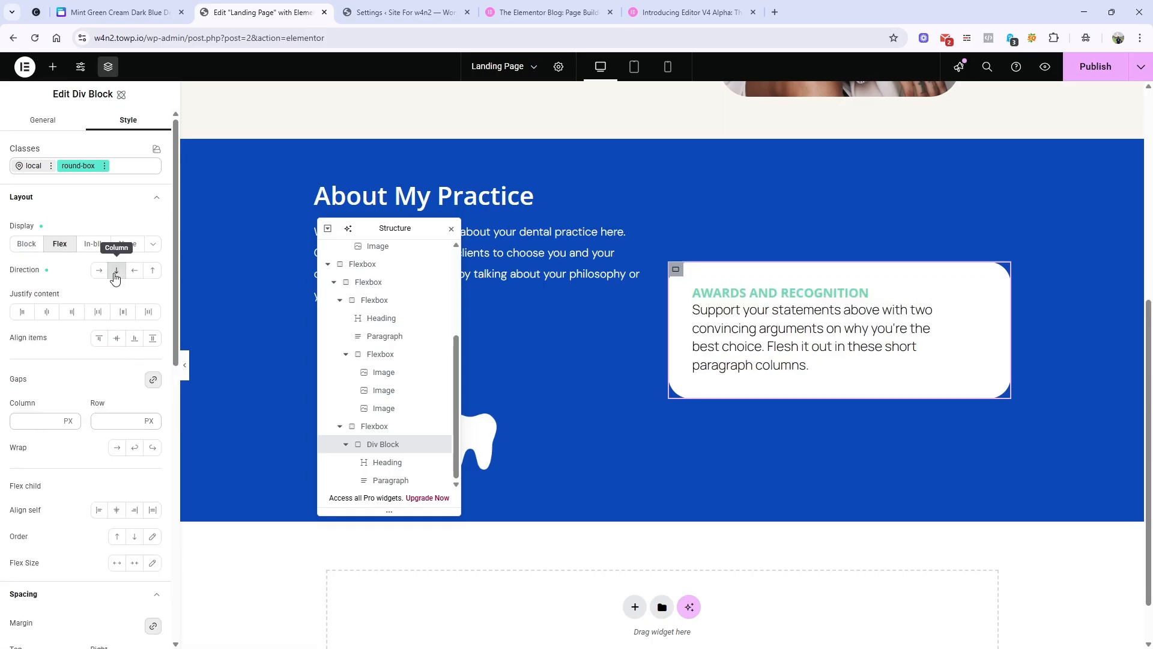
left_click(29, 421)
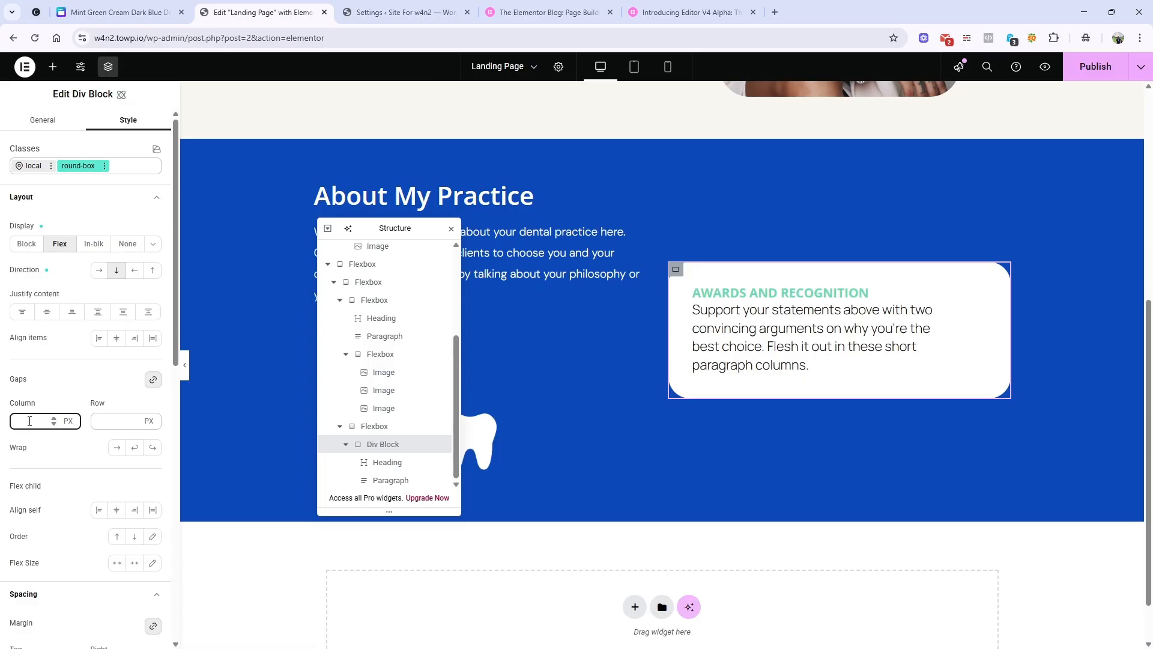
type("20")
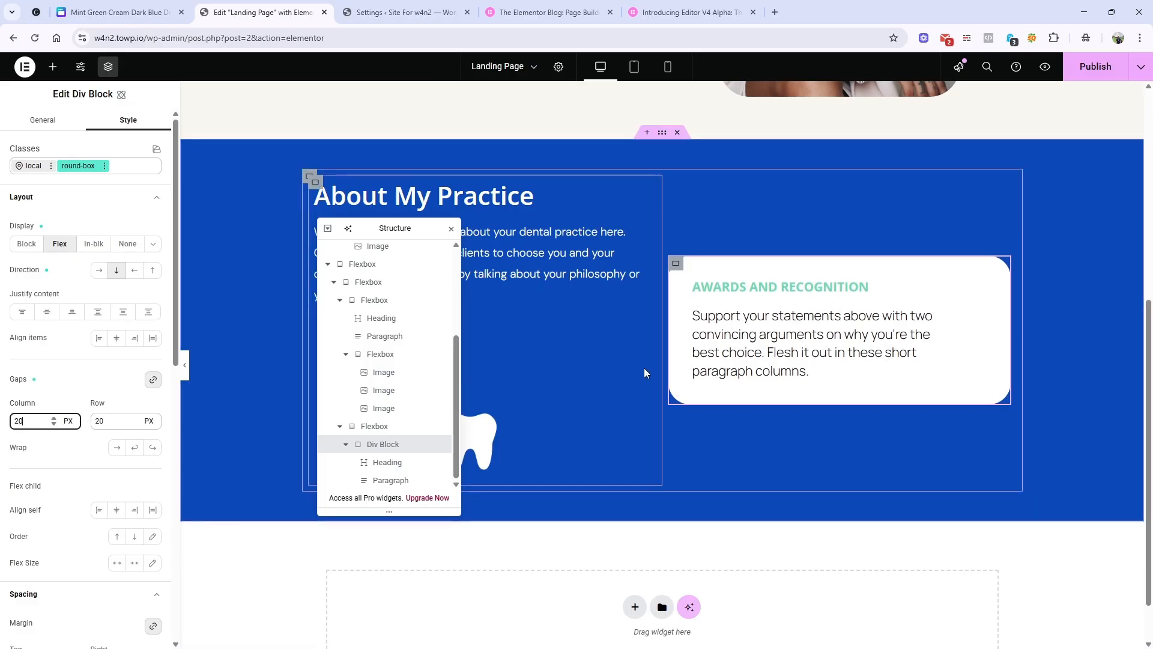
Apply the Dm-Sans font variable to the paragraph in the awards card.
left_click(390, 480)
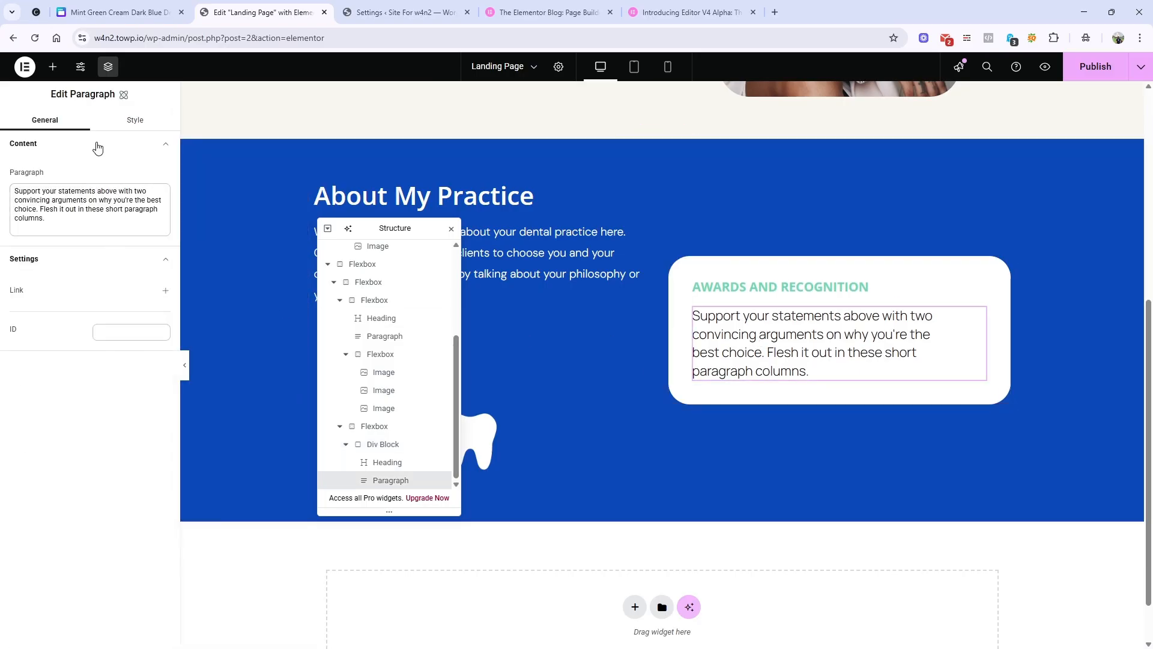
left_click(126, 124)
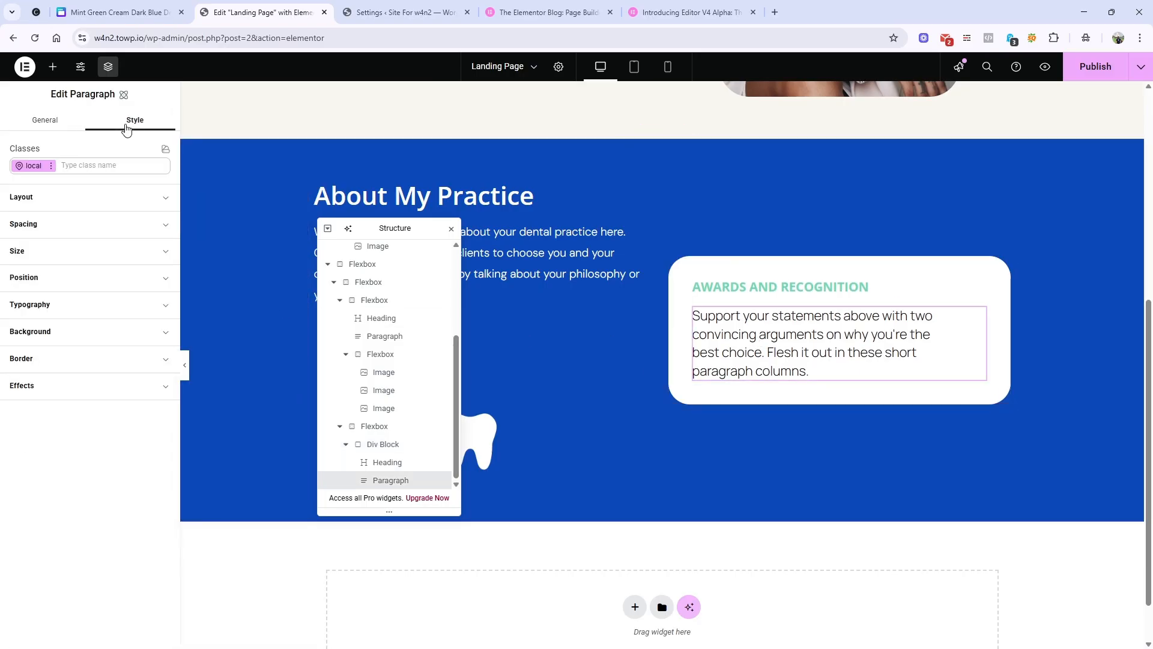
left_click(101, 305)
left_click(151, 326)
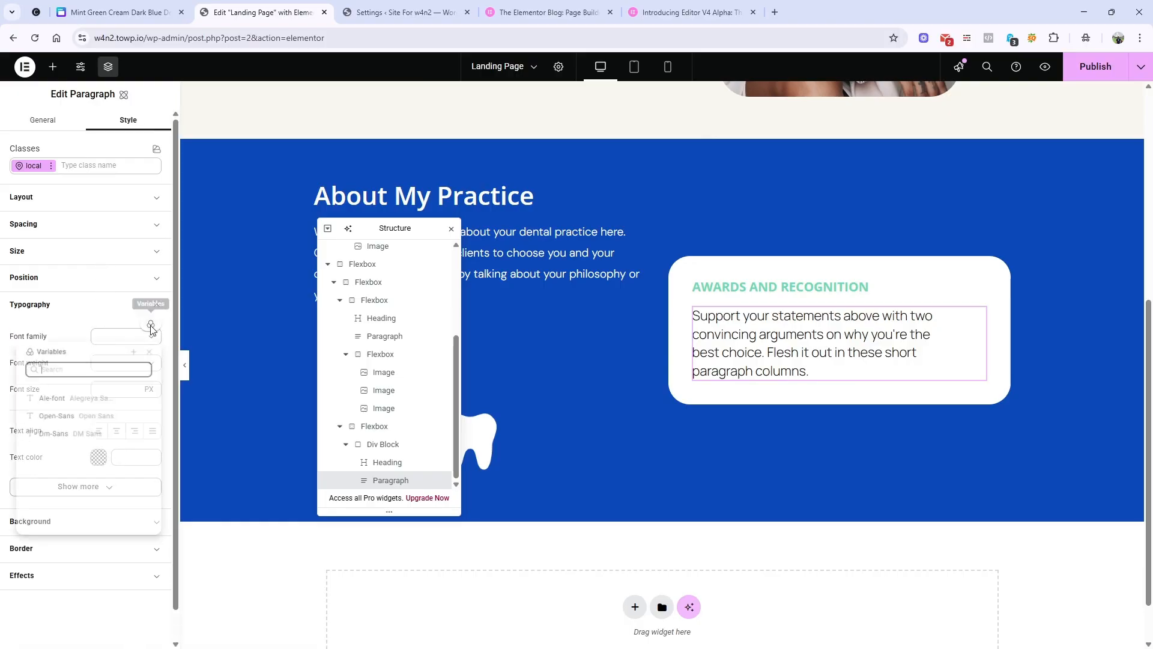
left_click(48, 441)
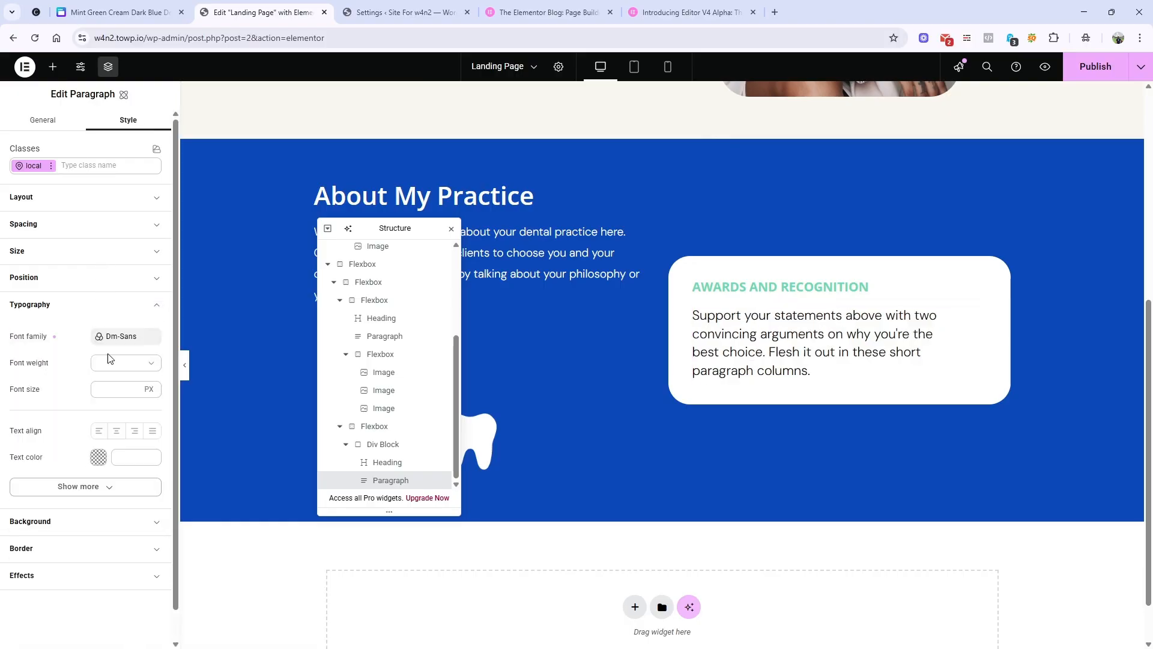
Compare with the Canva text, and set the card paragraph's font size to 15 px and weight to 400 - Normal.
left_click(132, 12)
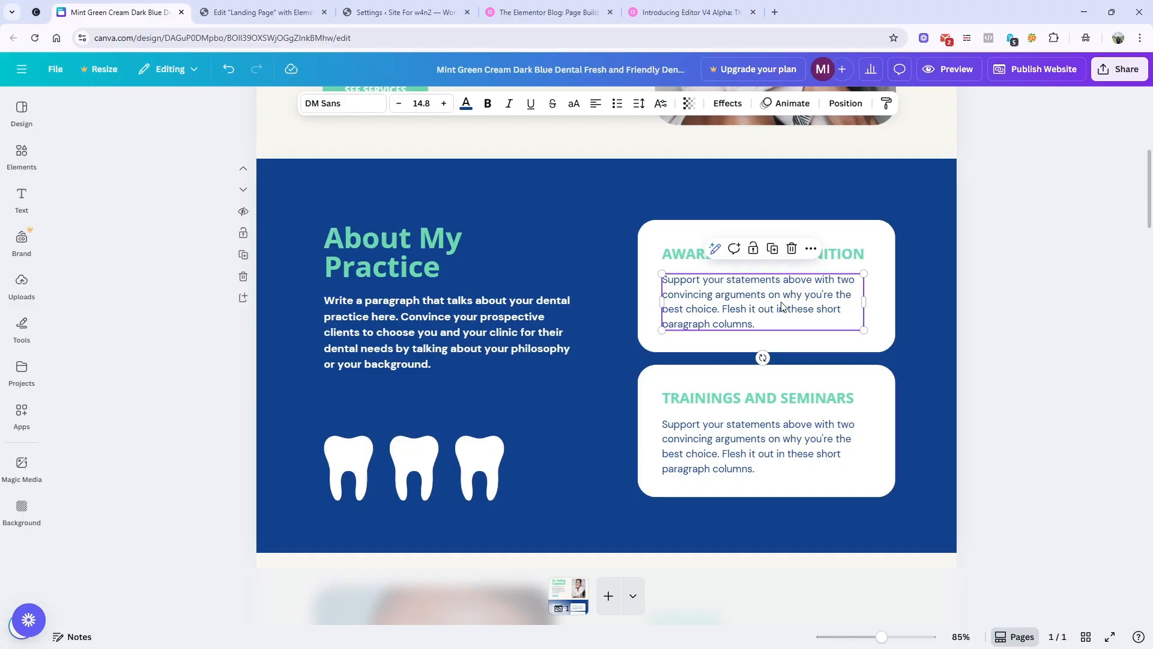
left_click(262, 12)
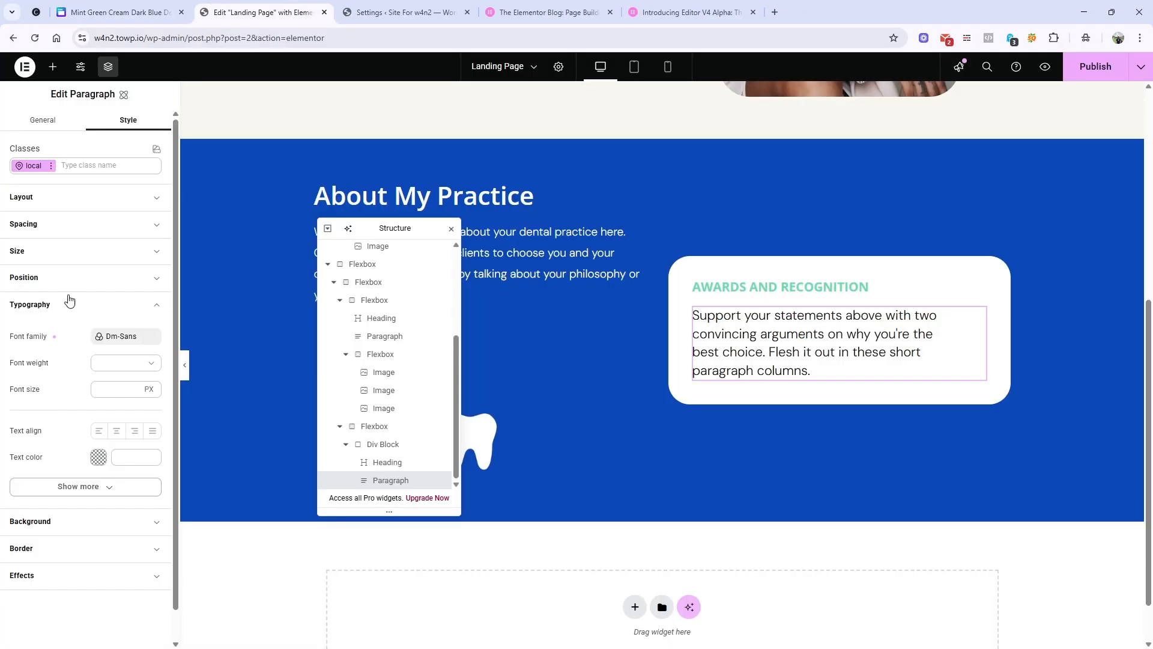
left_click(109, 395)
type("15")
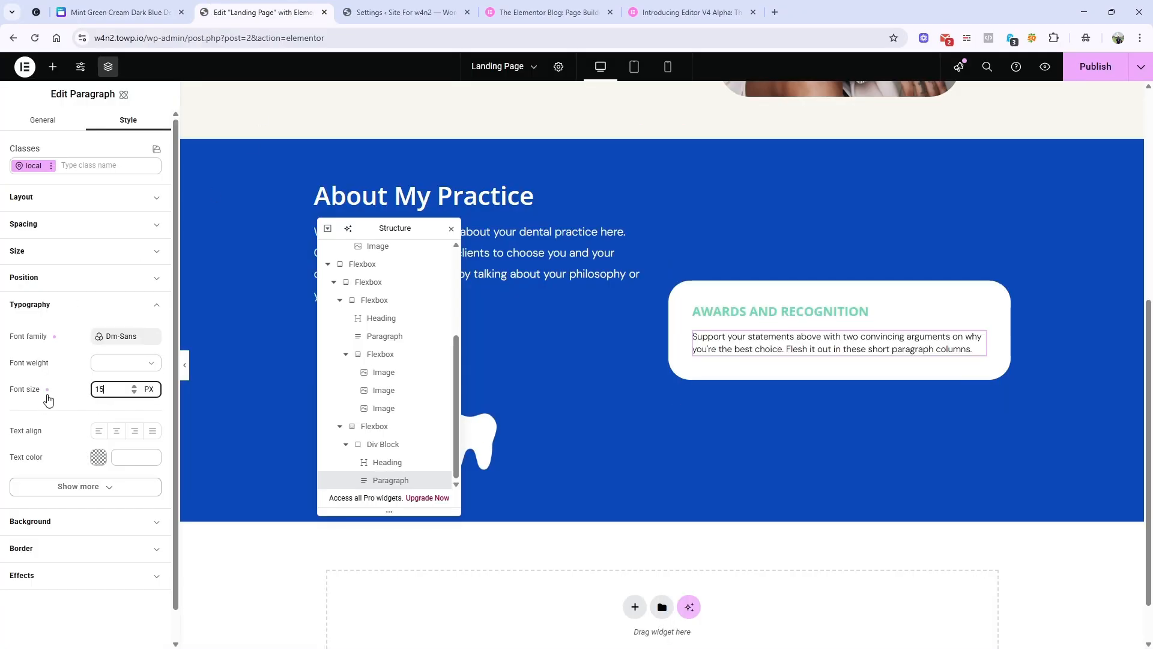
left_click(114, 12)
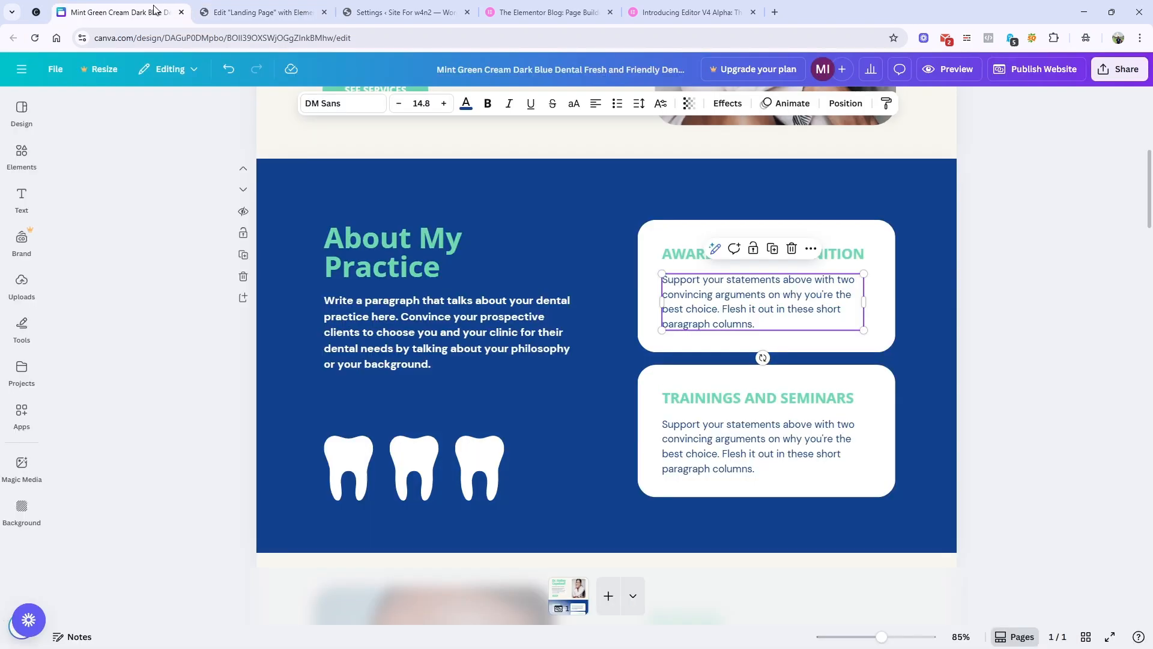
left_click(262, 12)
left_click(146, 367)
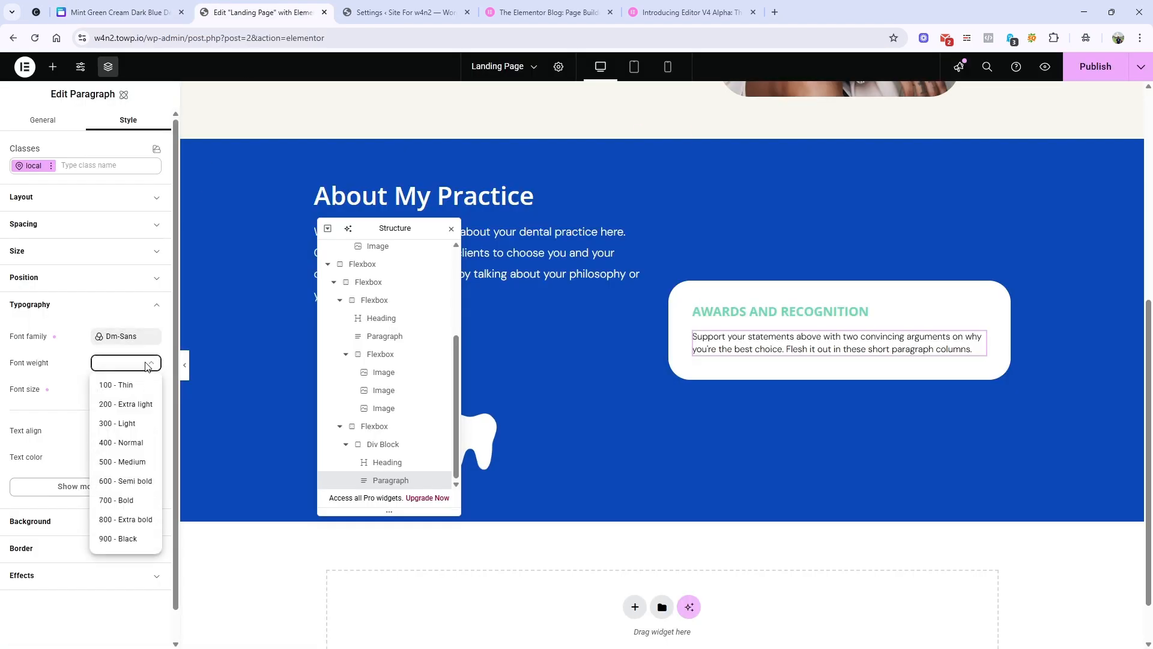
left_click(120, 441)
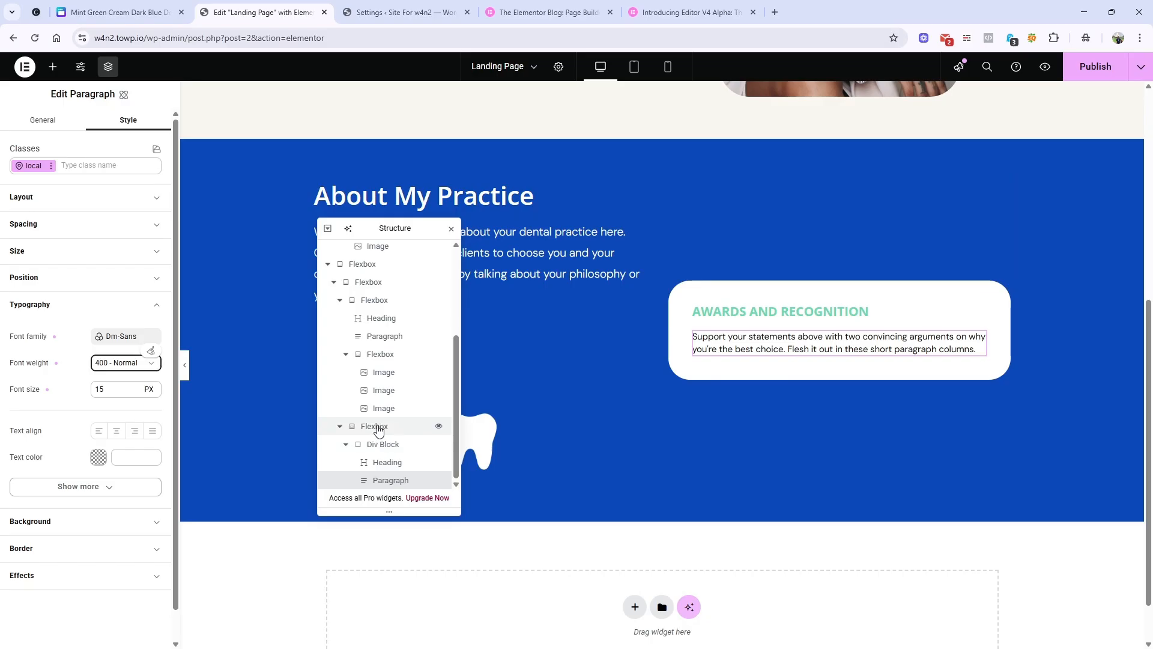
Set the width of the flexbox column holding the About My Practice text and tooth images to 60%.
left_click(382, 355)
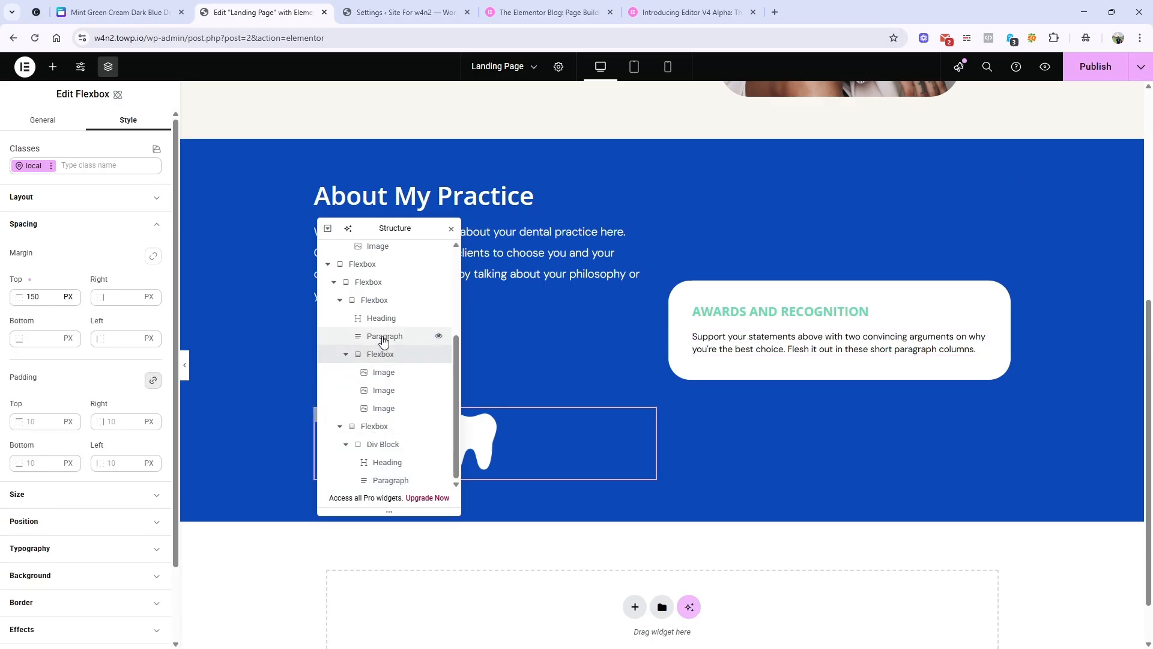
left_click(386, 301)
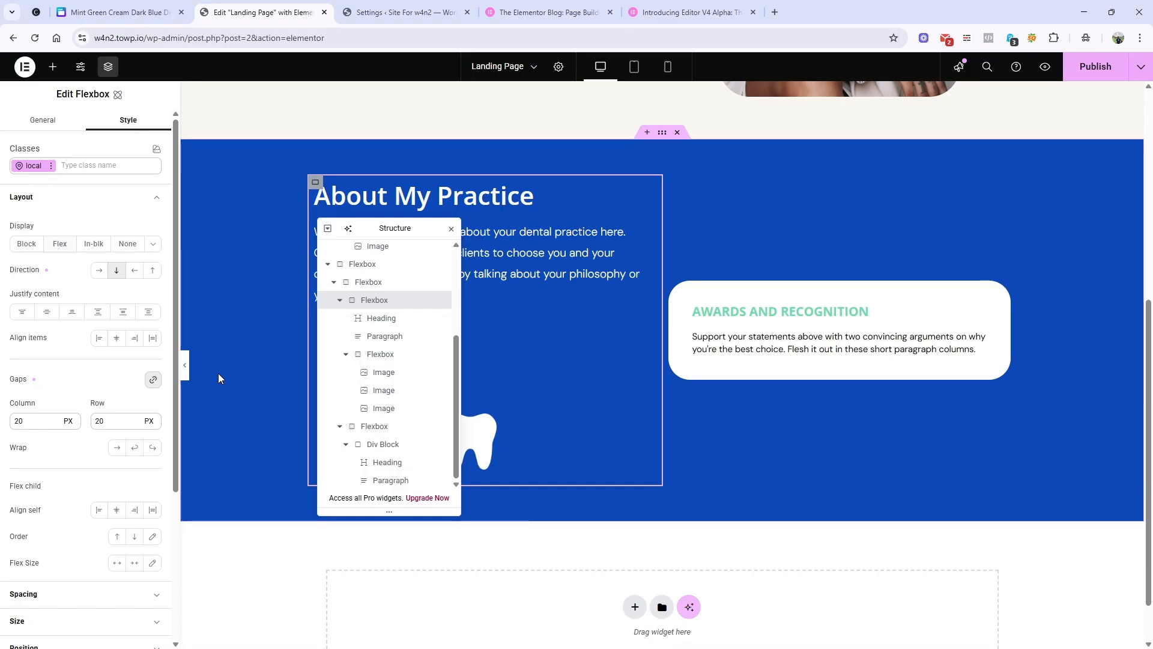
scroll(110, 389, "down", 3)
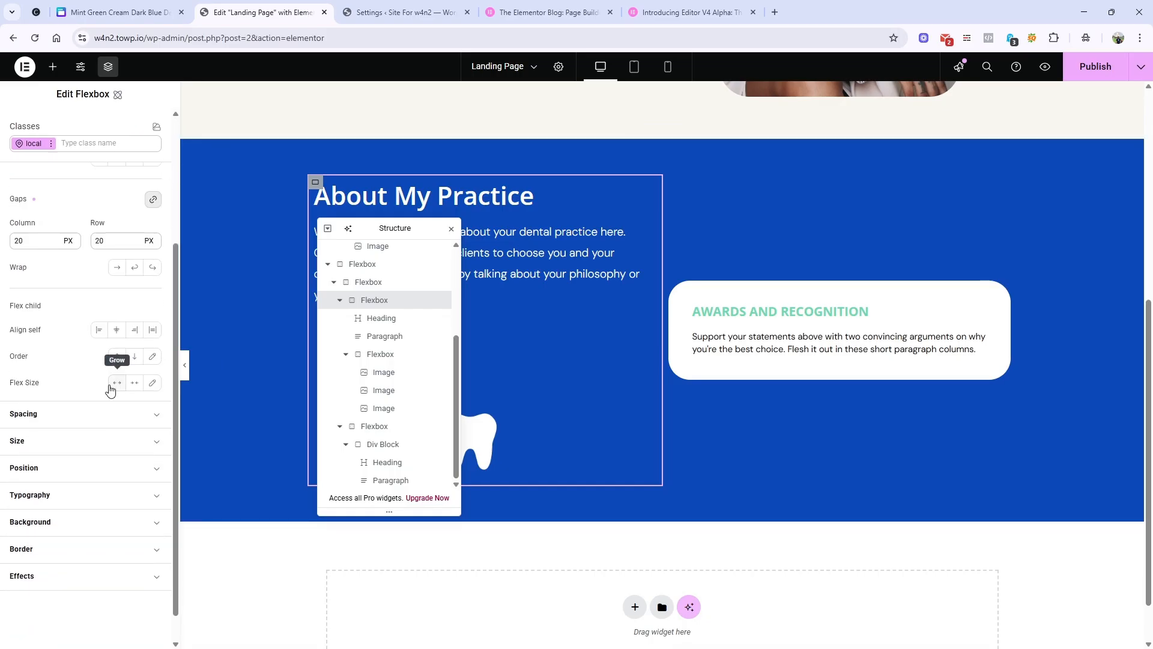
scroll(116, 400, "up", 3)
scroll(119, 400, "down", 3)
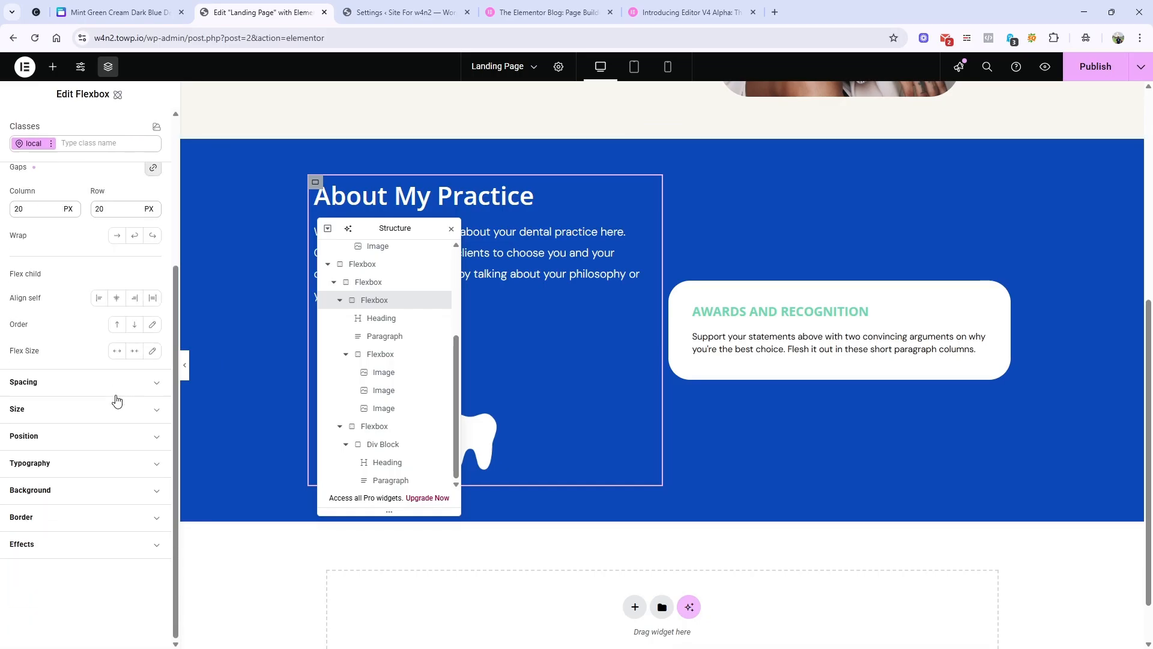
left_click(69, 411)
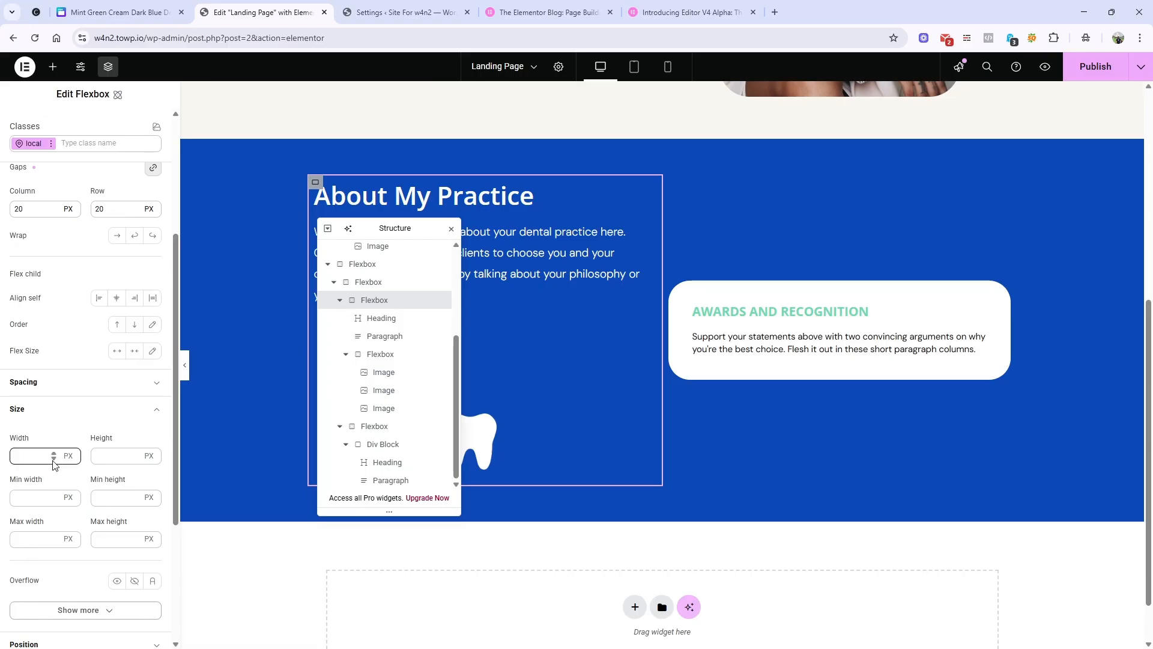
scroll(53, 464, "down", 2)
left_click(68, 335)
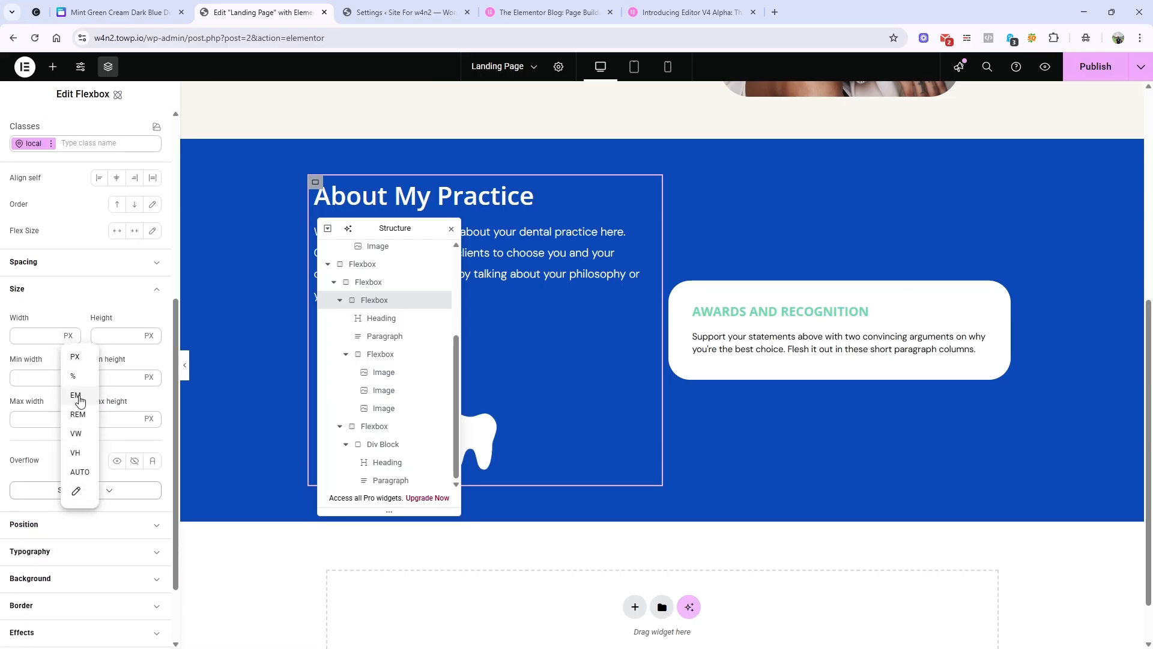
left_click(74, 376)
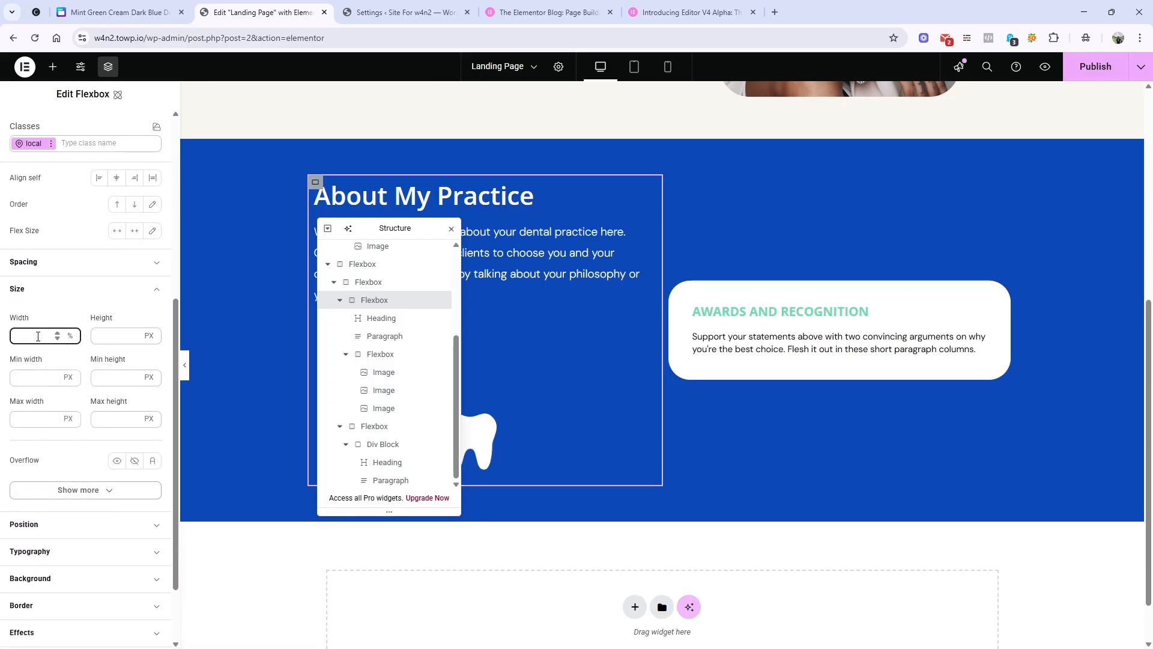
type("60")
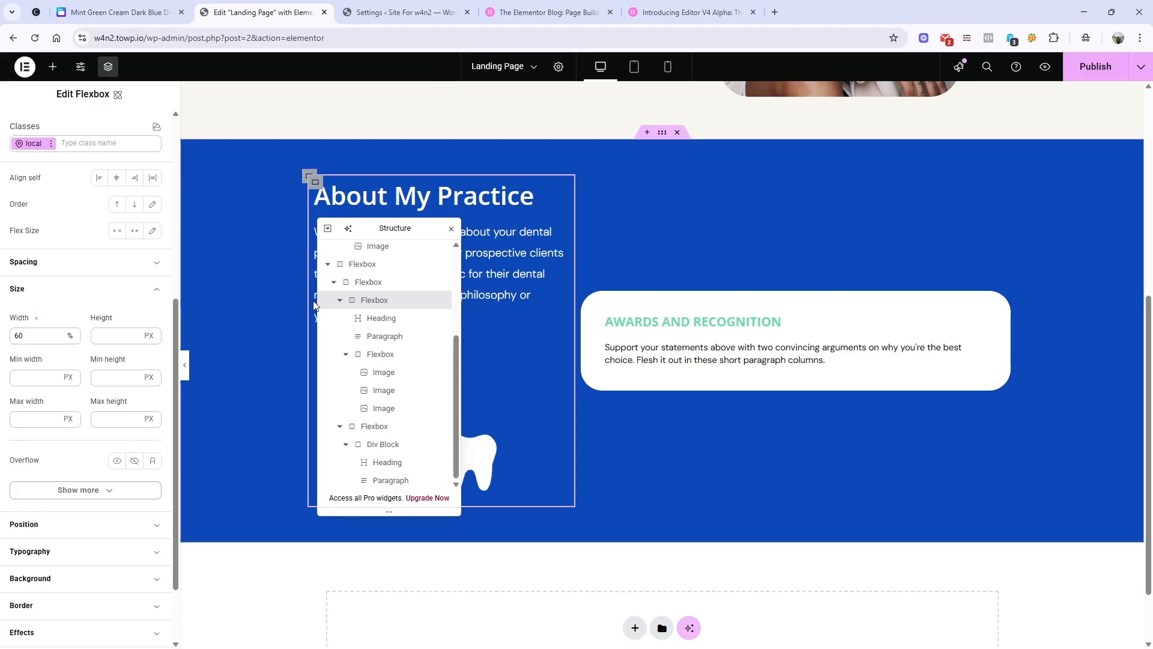
Set the width of the flexbox column holding the awards card to 35%.
left_click(340, 301)
left_click(340, 426)
left_click(374, 465)
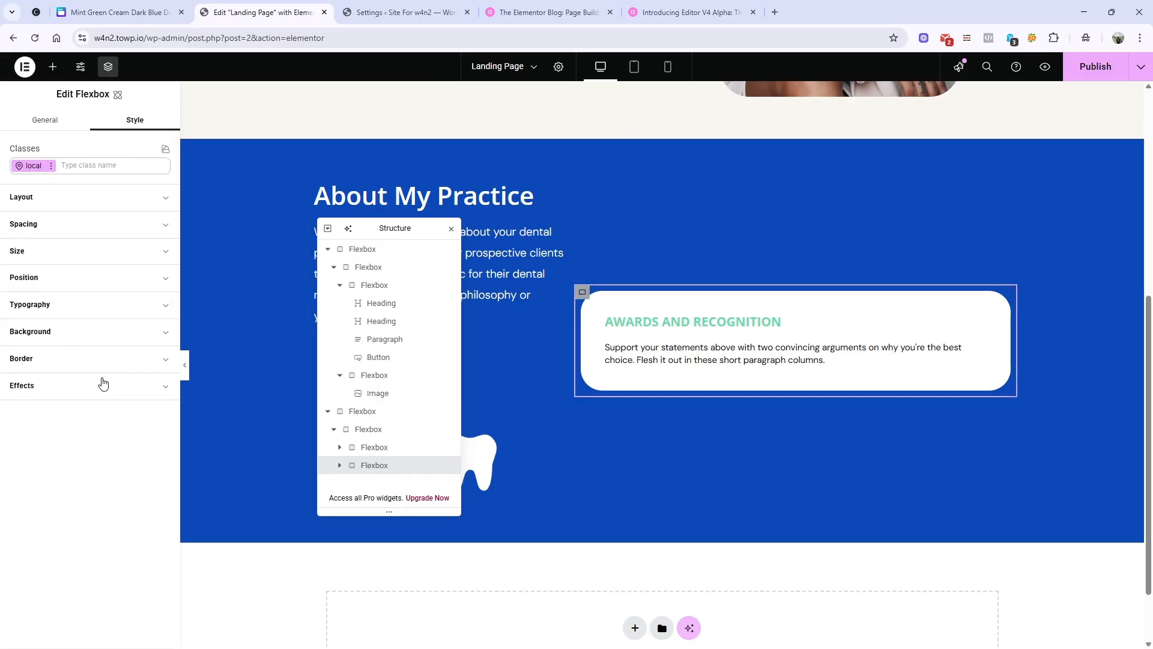
left_click(83, 198)
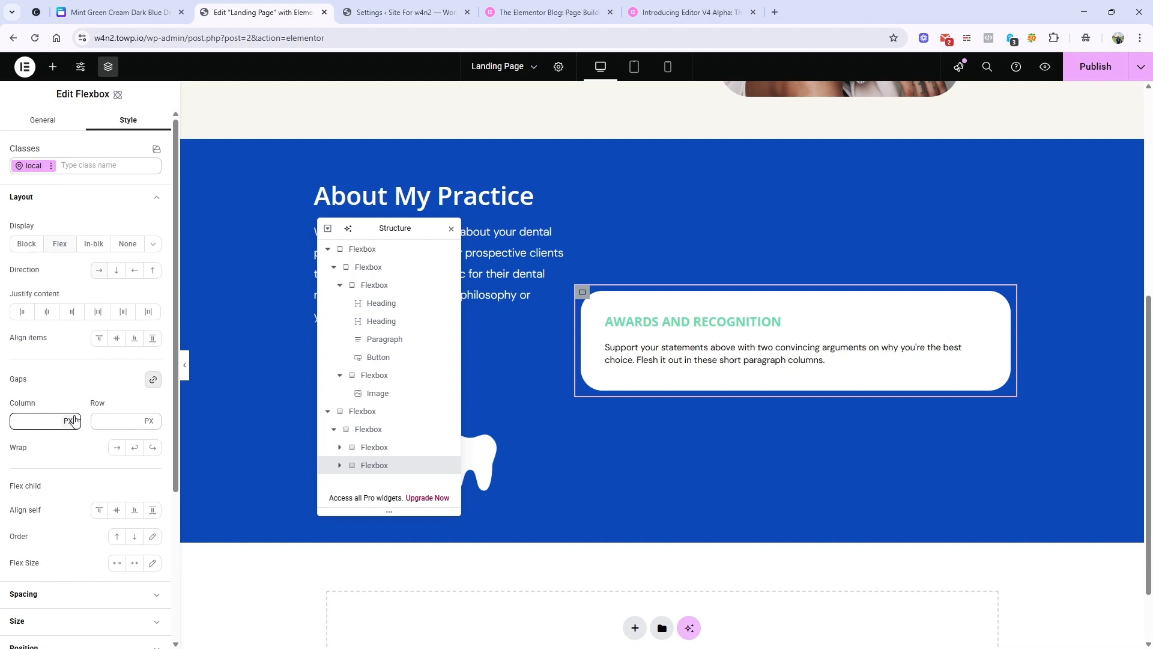
scroll(60, 426, "down", 4)
left_click(48, 411)
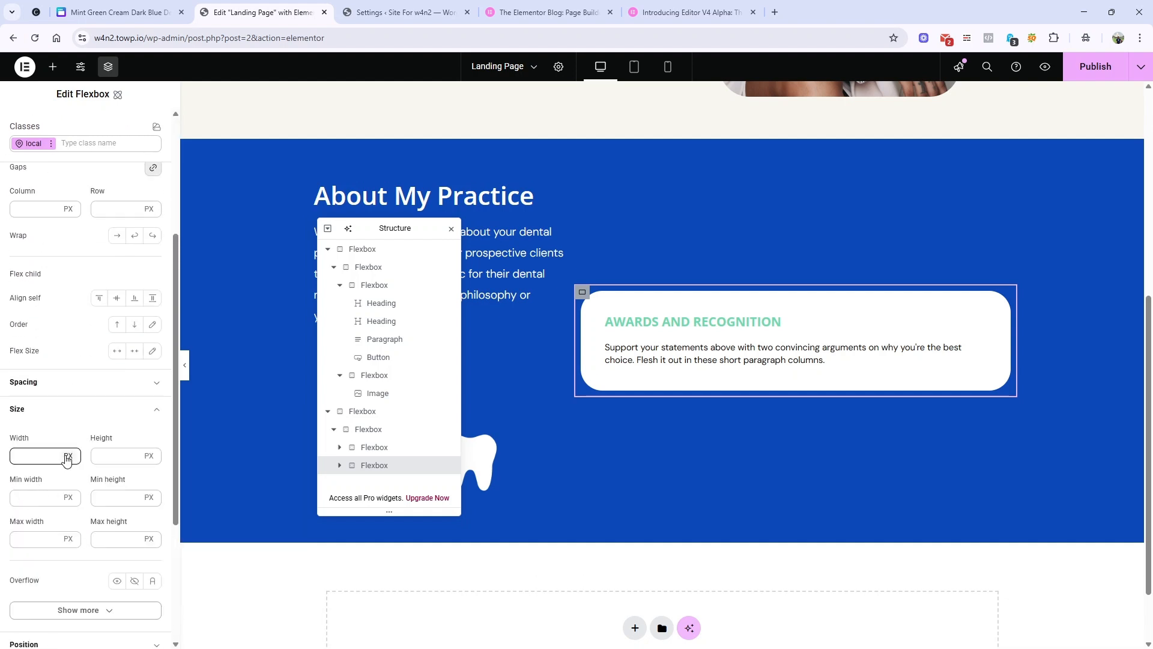
left_click(66, 461)
left_click(76, 494)
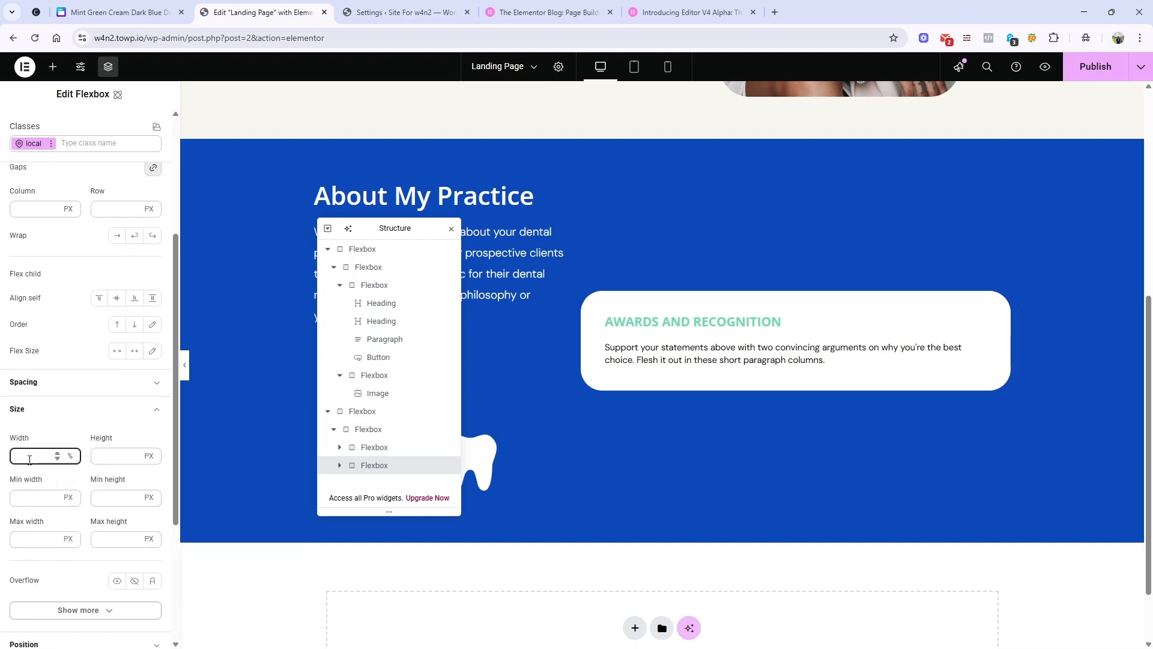
type("30")
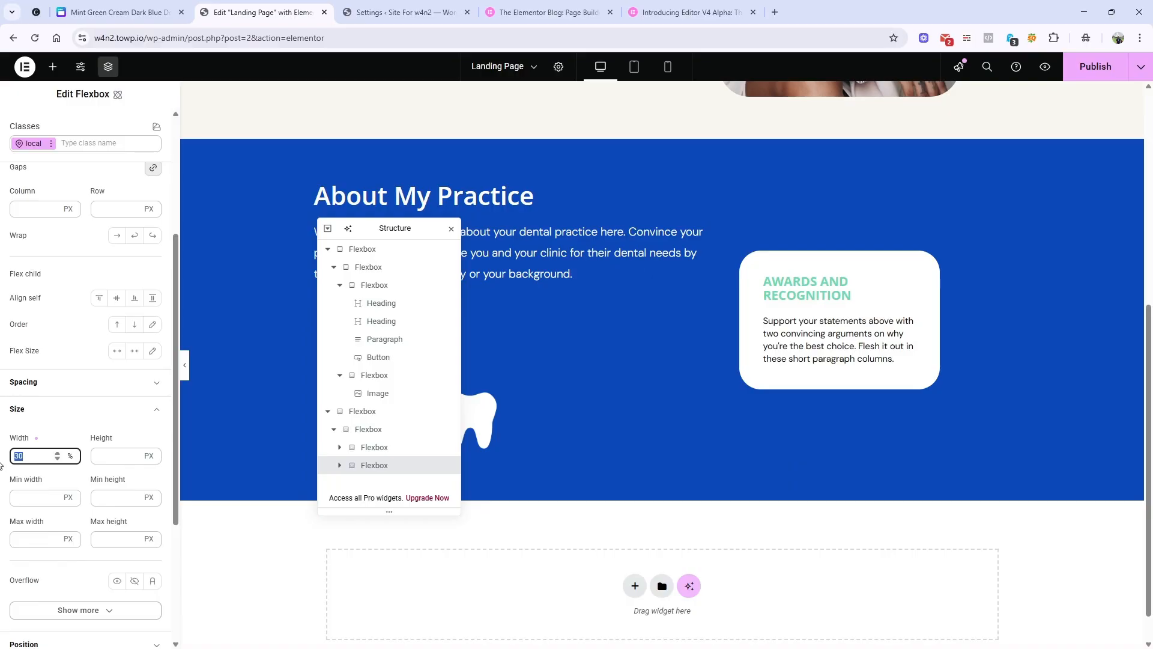
type("35")
Set the width of the About My Practice text column to 55% and the awards card column to 45%.
left_click(374, 448)
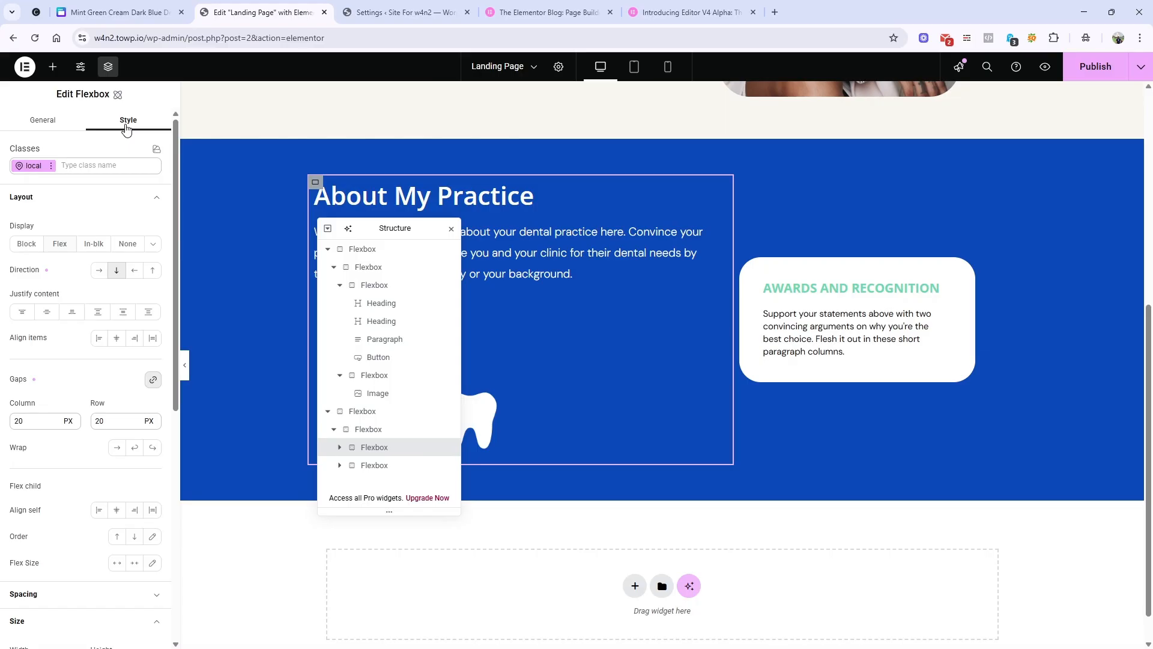
scroll(84, 466, "down", 4)
left_click(13, 427)
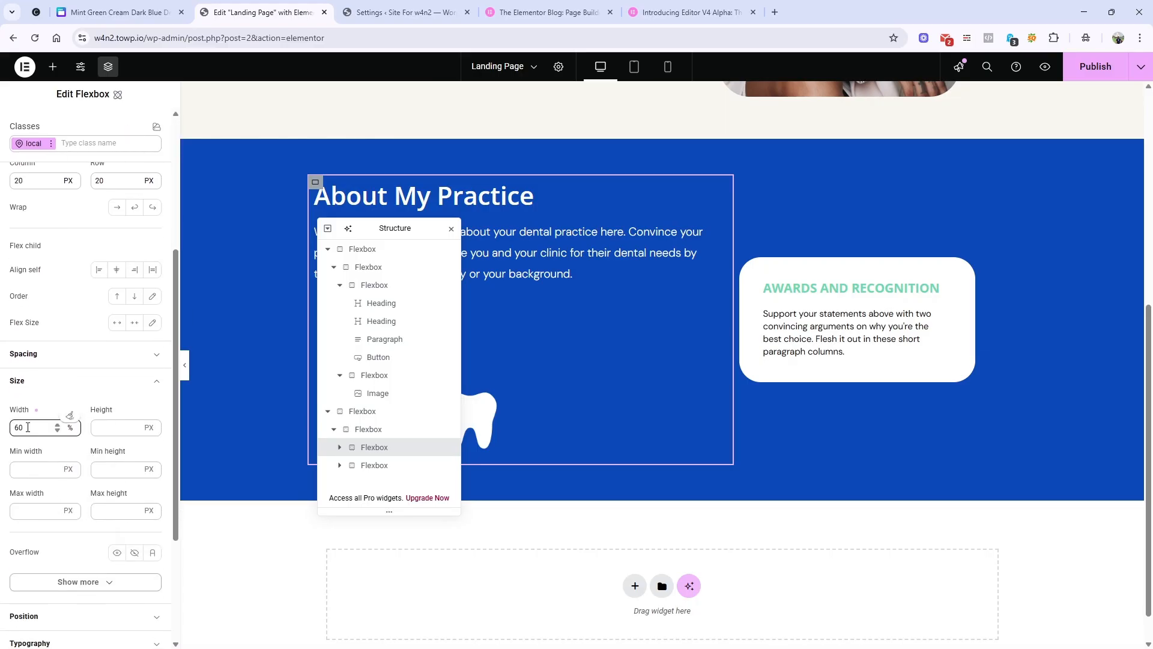
type("65")
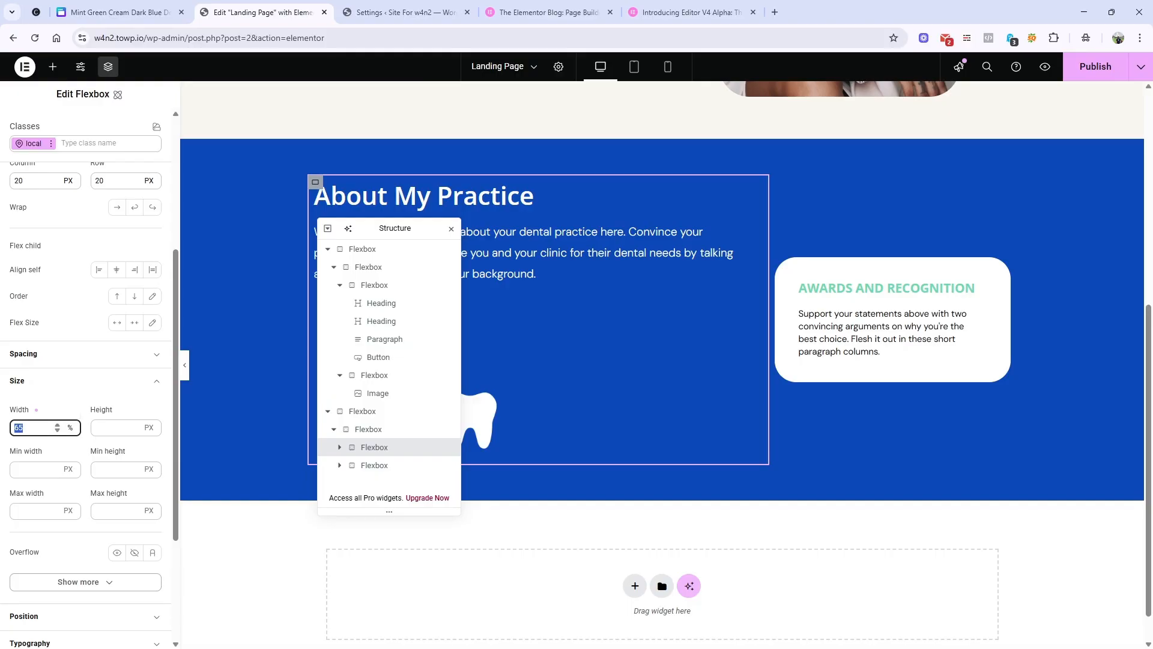
type("55")
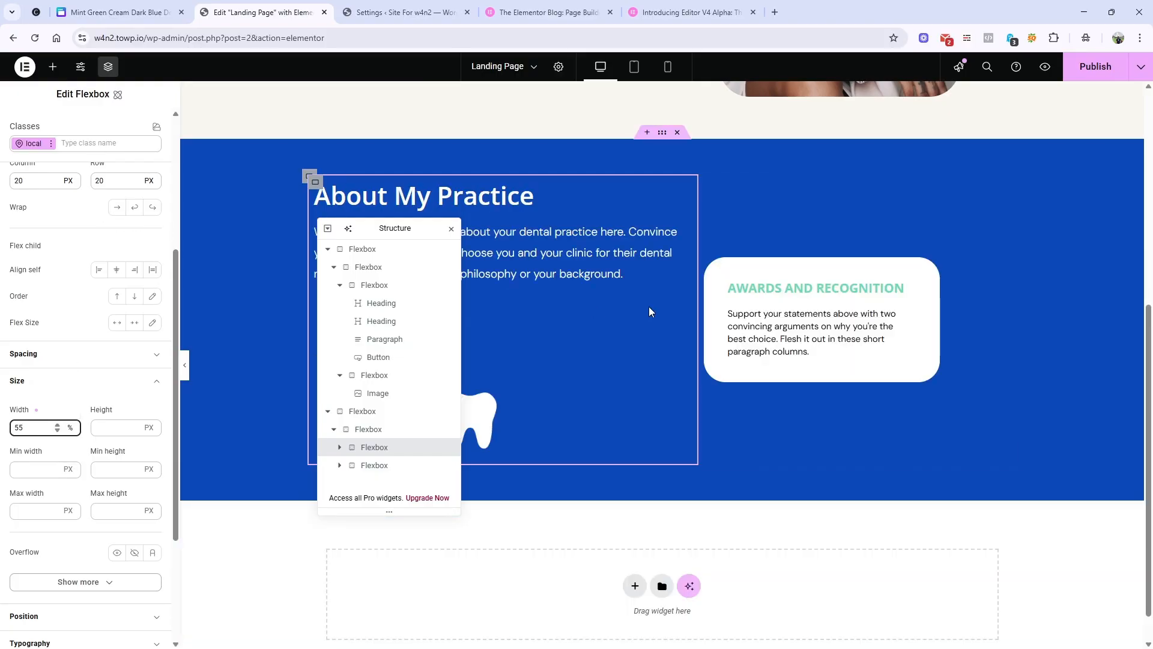
left_click(368, 465)
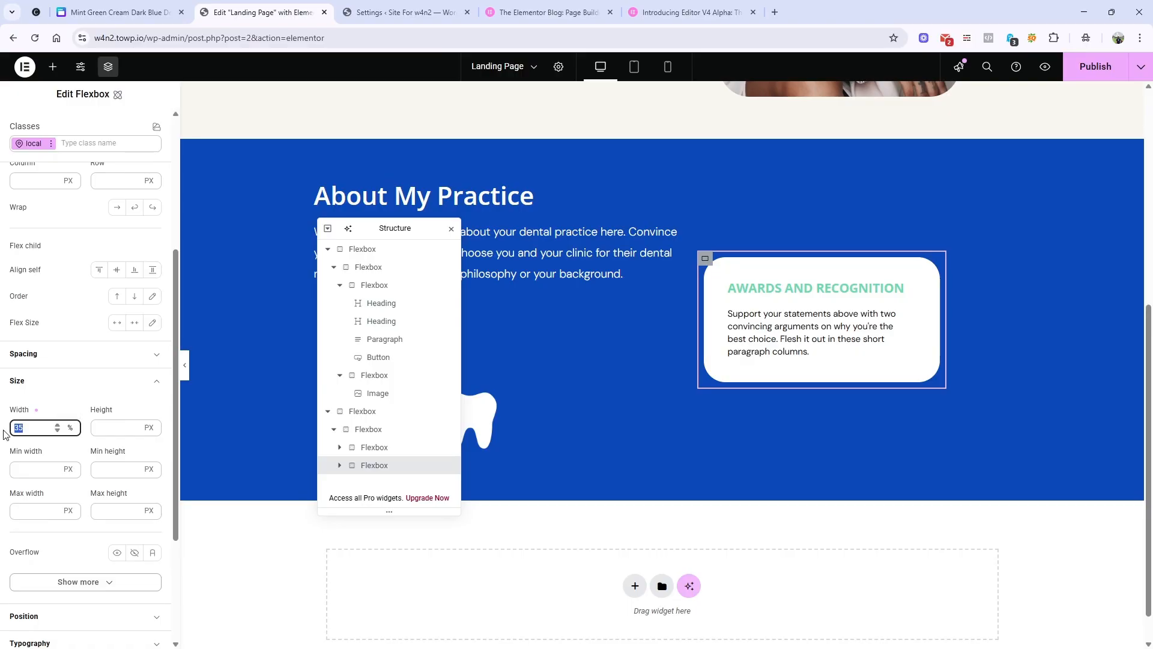
type("45")
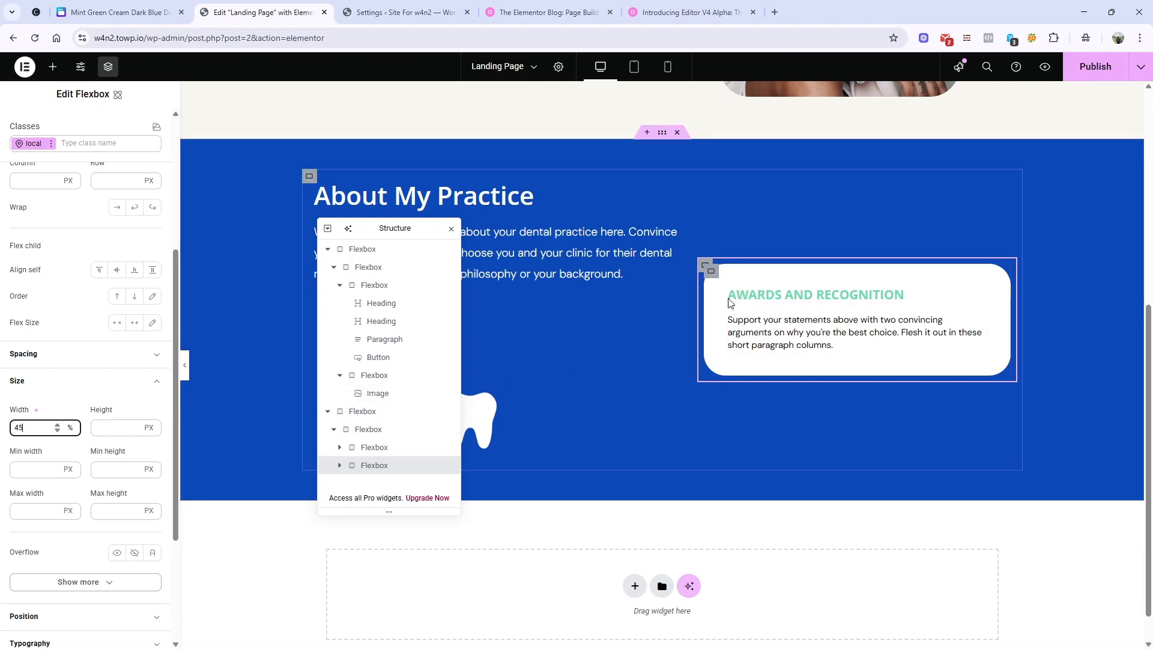
Duplicate the awards card's div block, and stack the two cards vertically in their flexbox with 20 px column and row gaps.
right_click(712, 277)
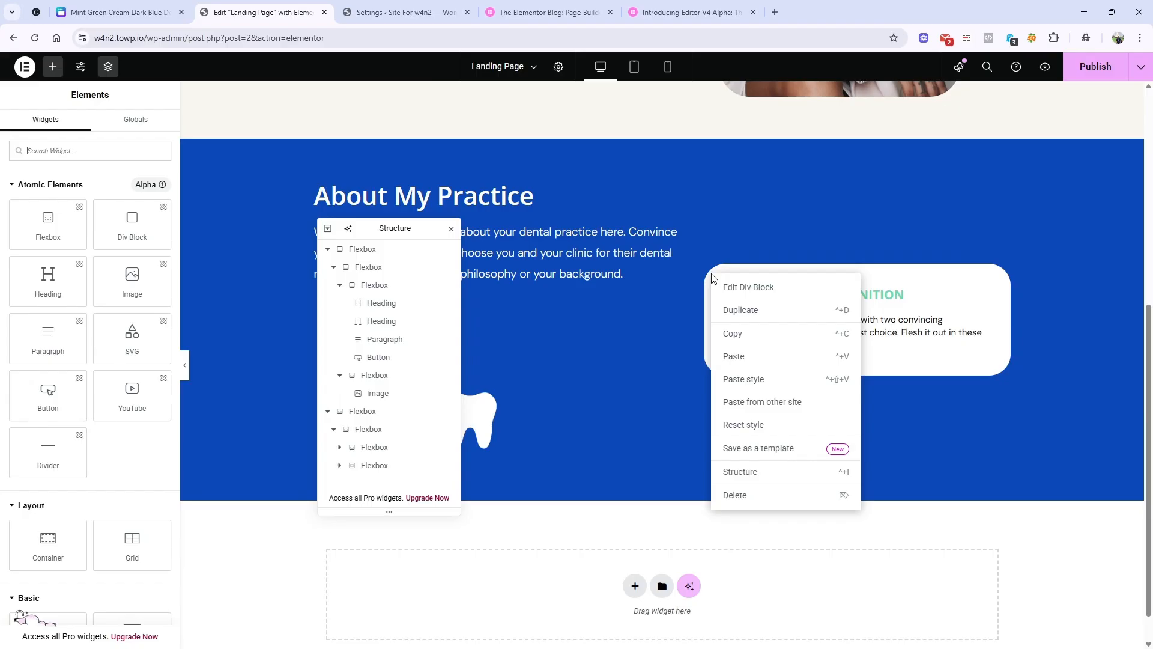
left_click(742, 311)
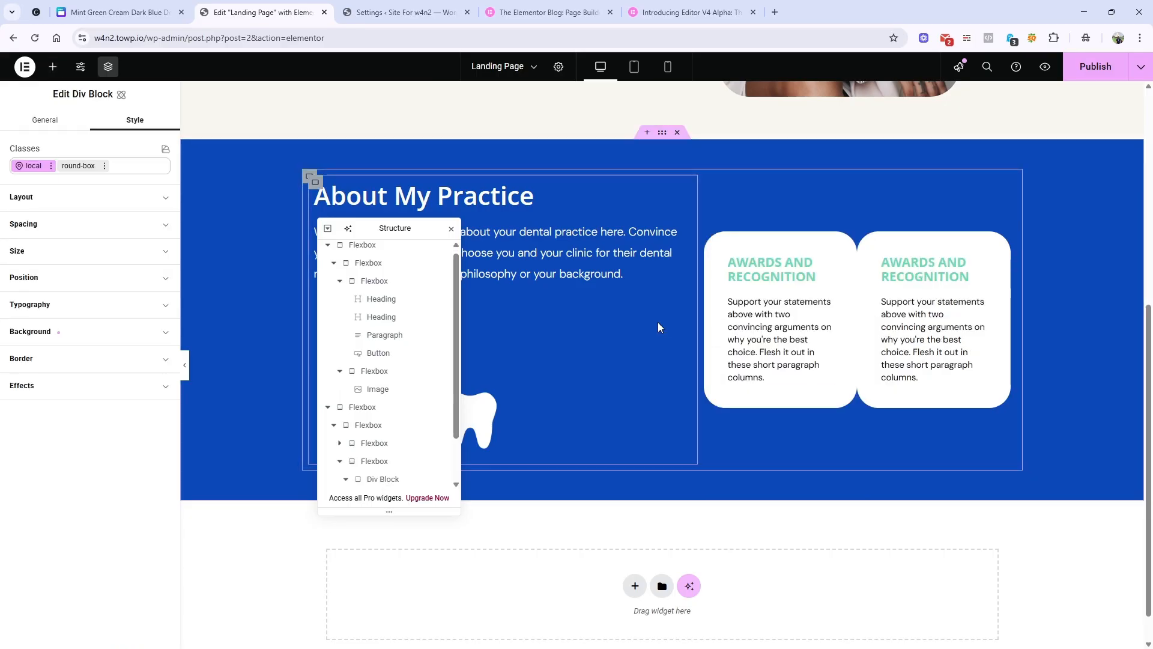
left_click(223, 257)
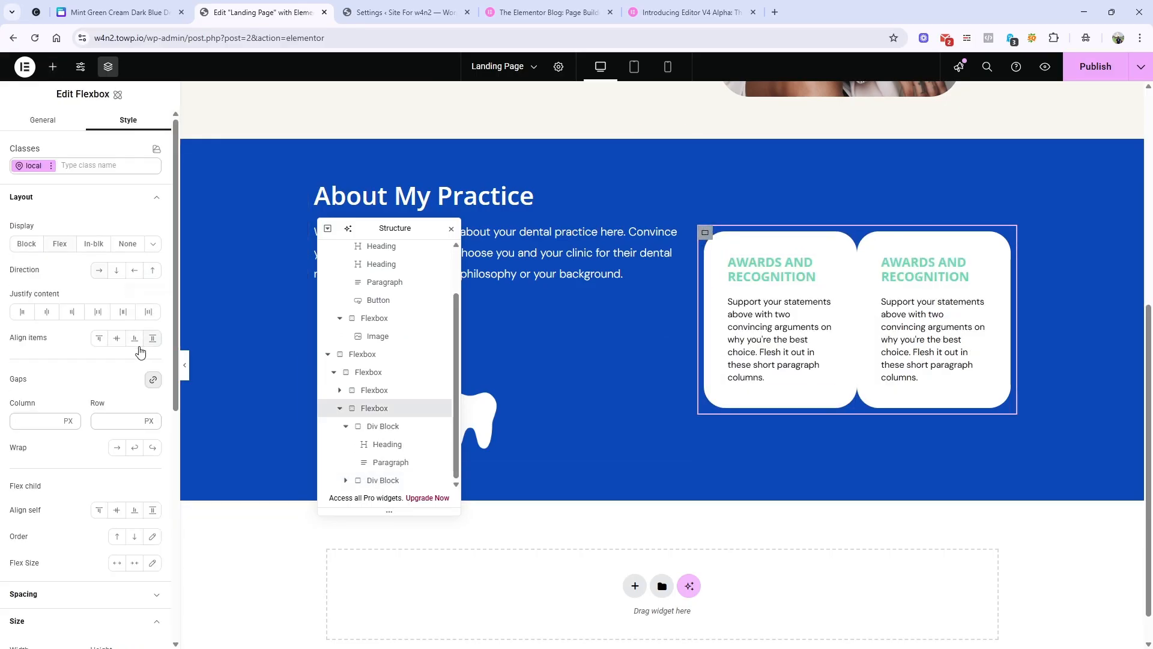
left_click(116, 270)
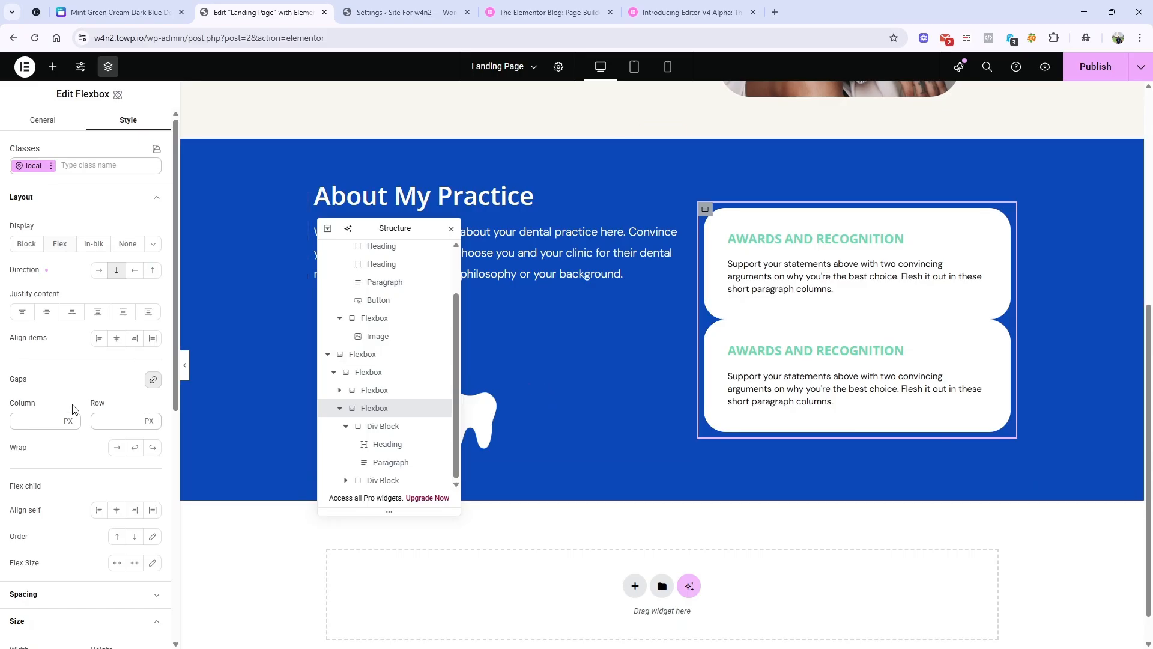
type("20")
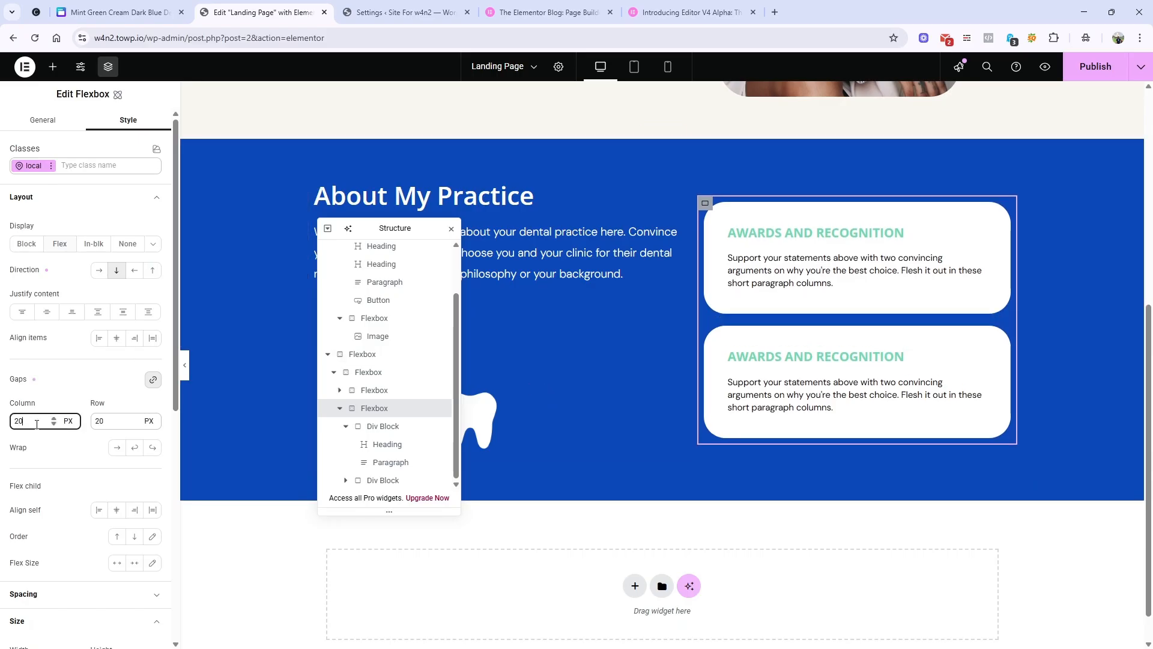
Create a new class named body-text on the paragraph in the first awards card.
left_click(798, 266)
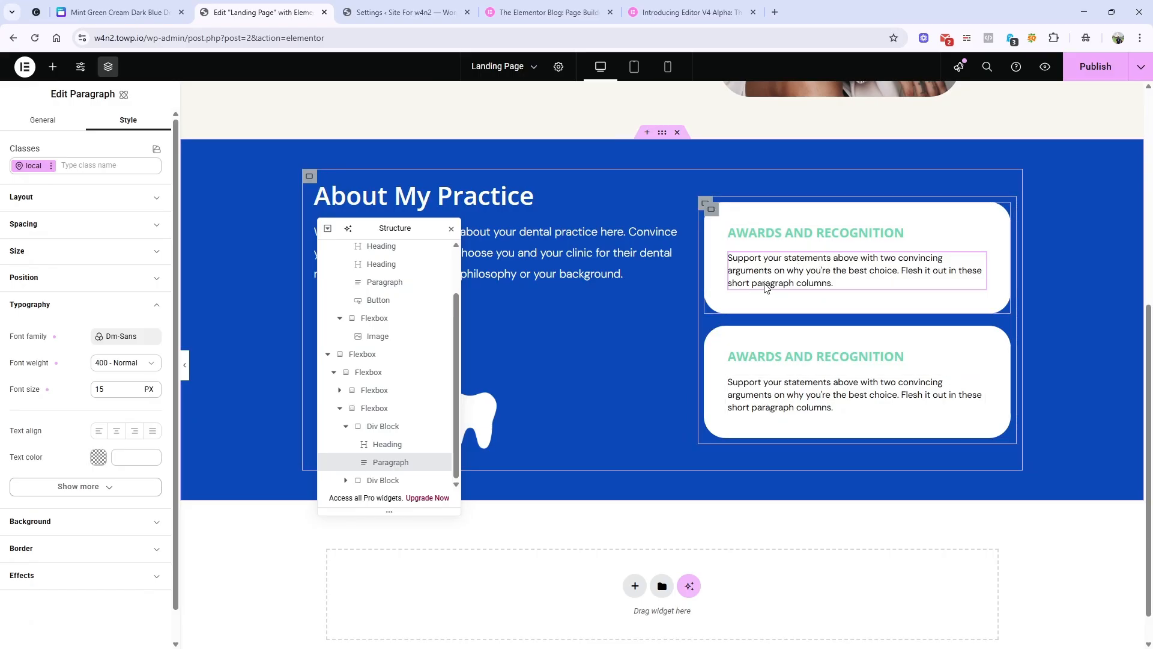
left_click(97, 166)
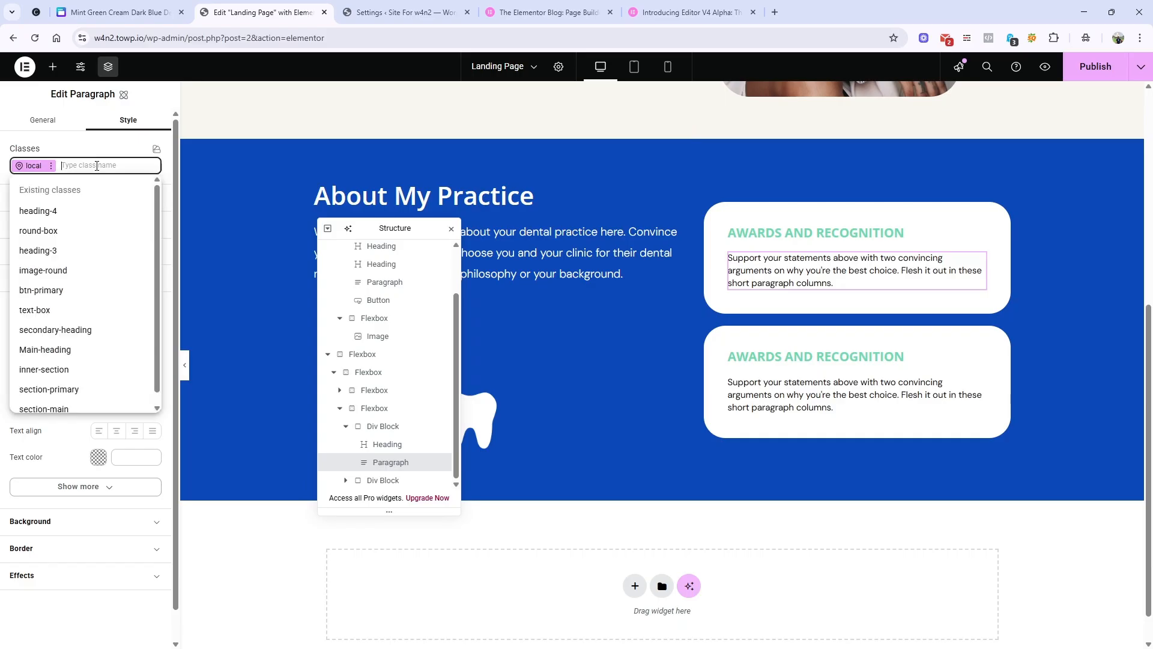
type("body-text")
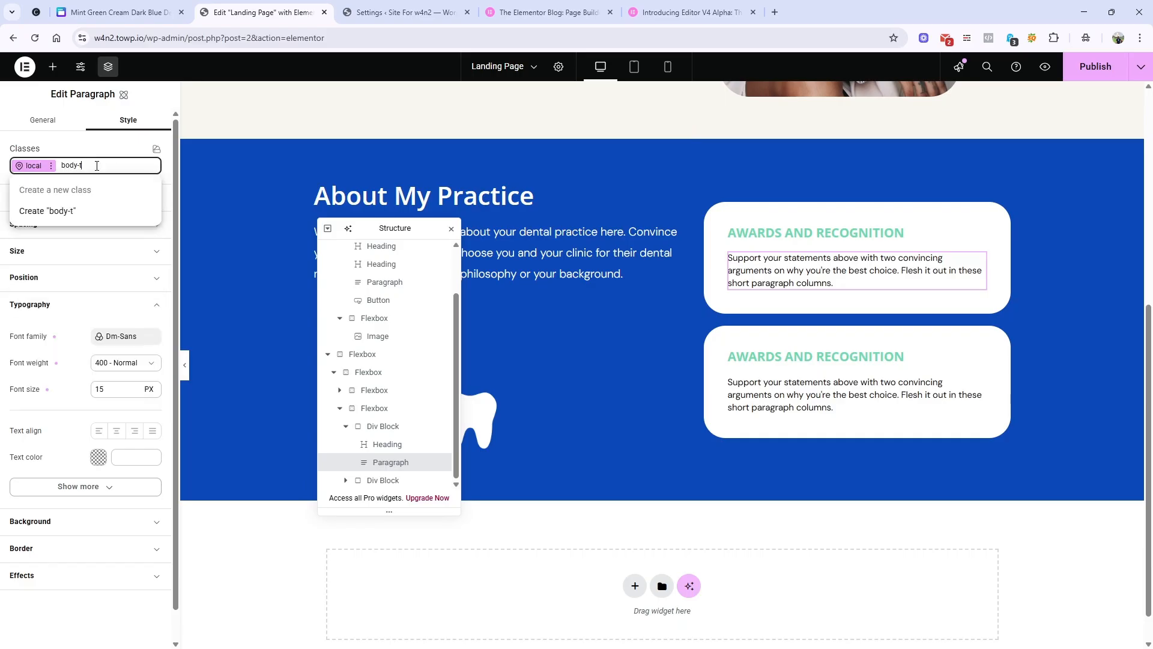
left_click(87, 210)
Switch to the Canva design and examine the body text colors in the sections from About My Practice down to the footer.
left_click(150, 12)
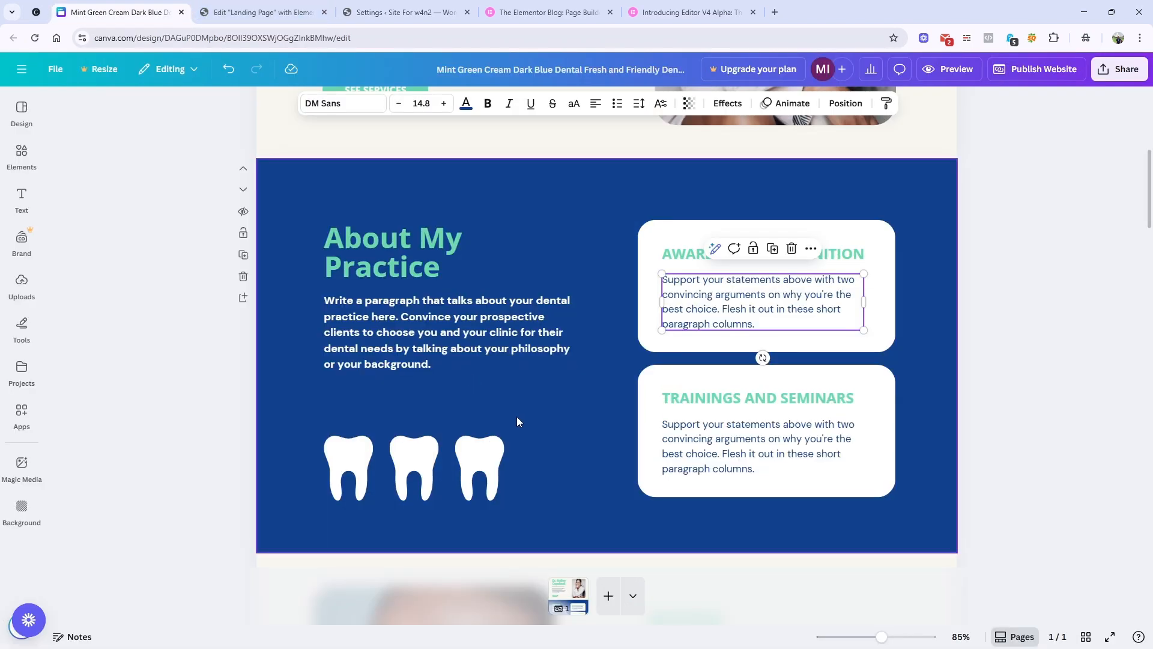
scroll(517, 416, "down", 8)
scroll(720, 401, "down", 10)
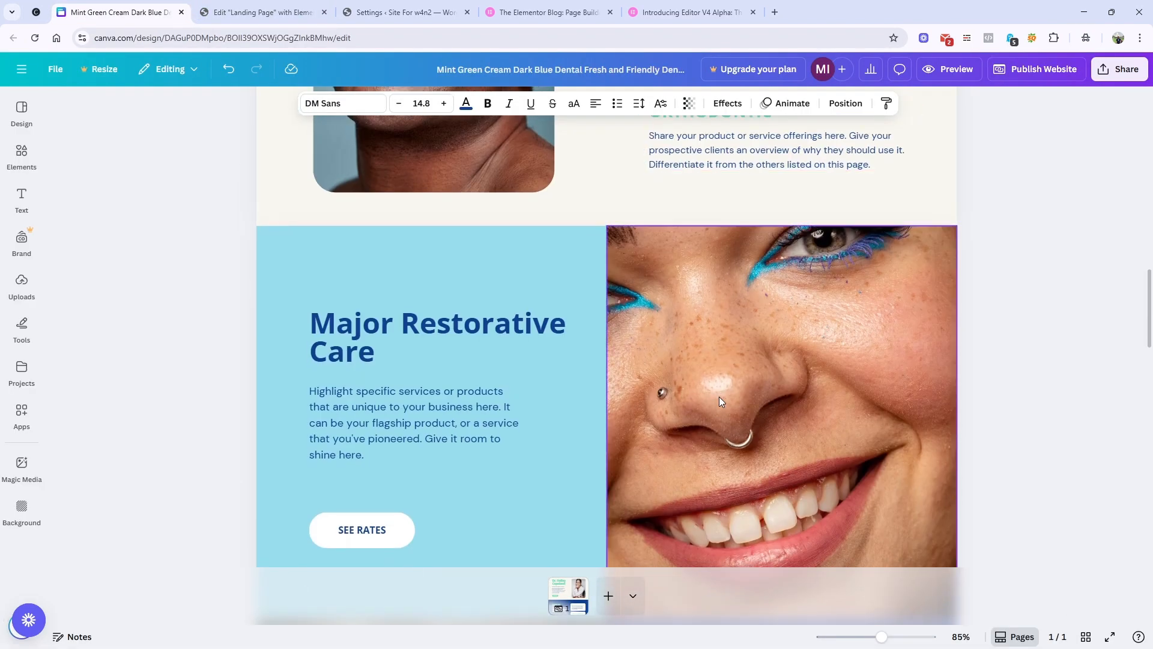
scroll(721, 402, "down", 1)
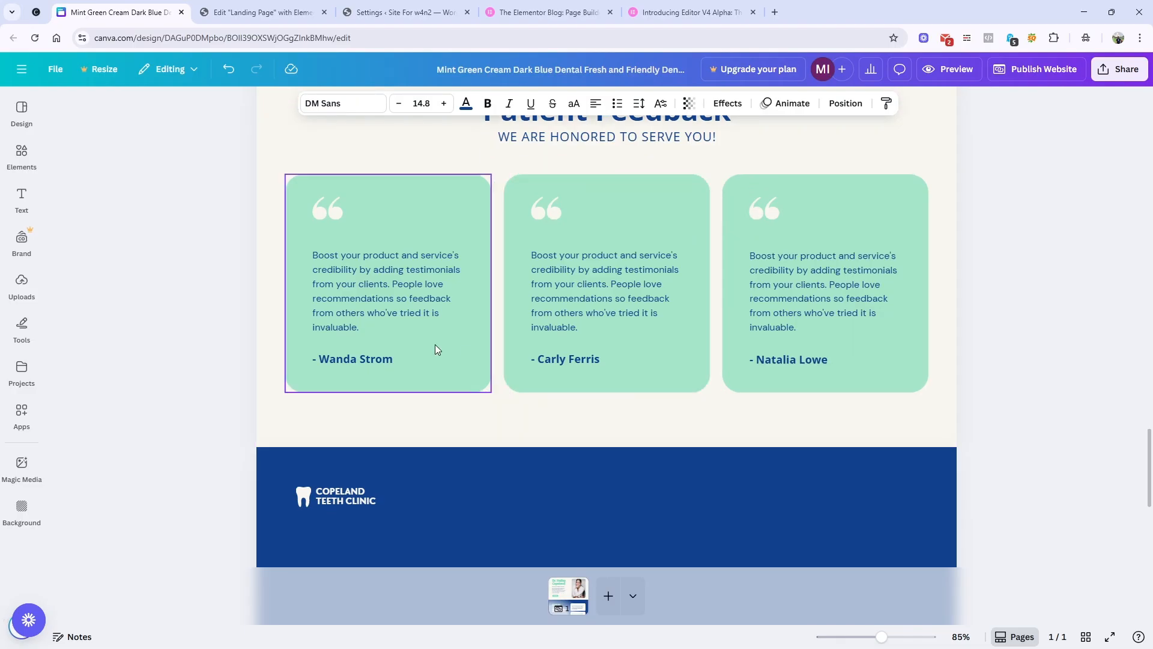
scroll(745, 391, "down", 5)
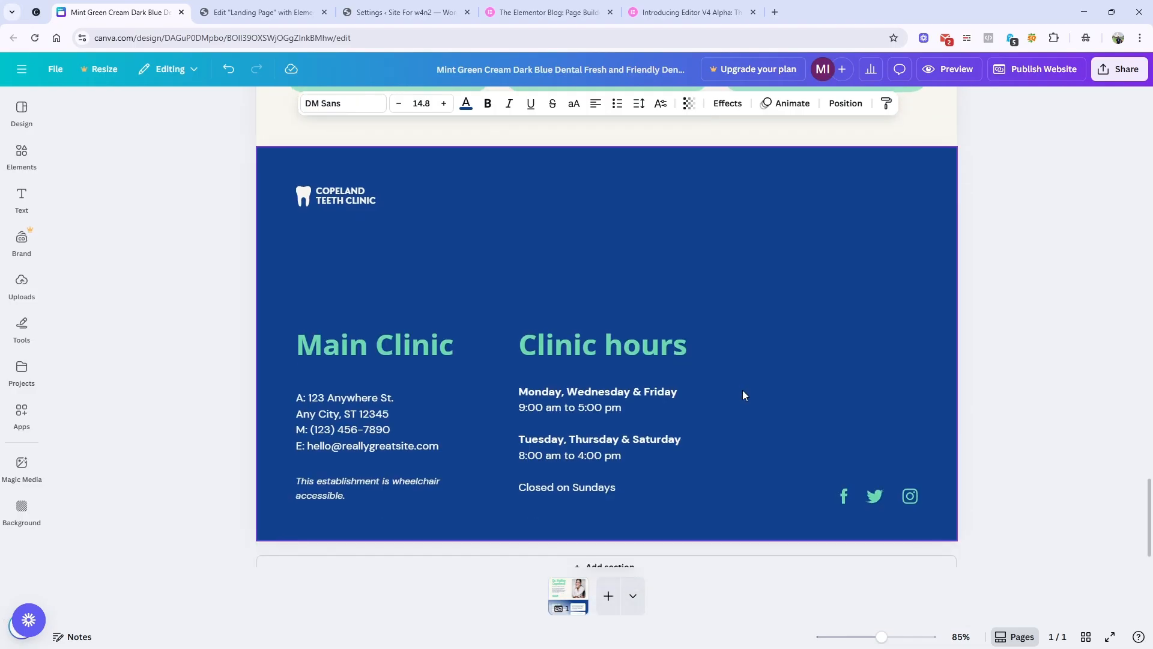
scroll(742, 390, "up", 8)
scroll(515, 480, "up", 5)
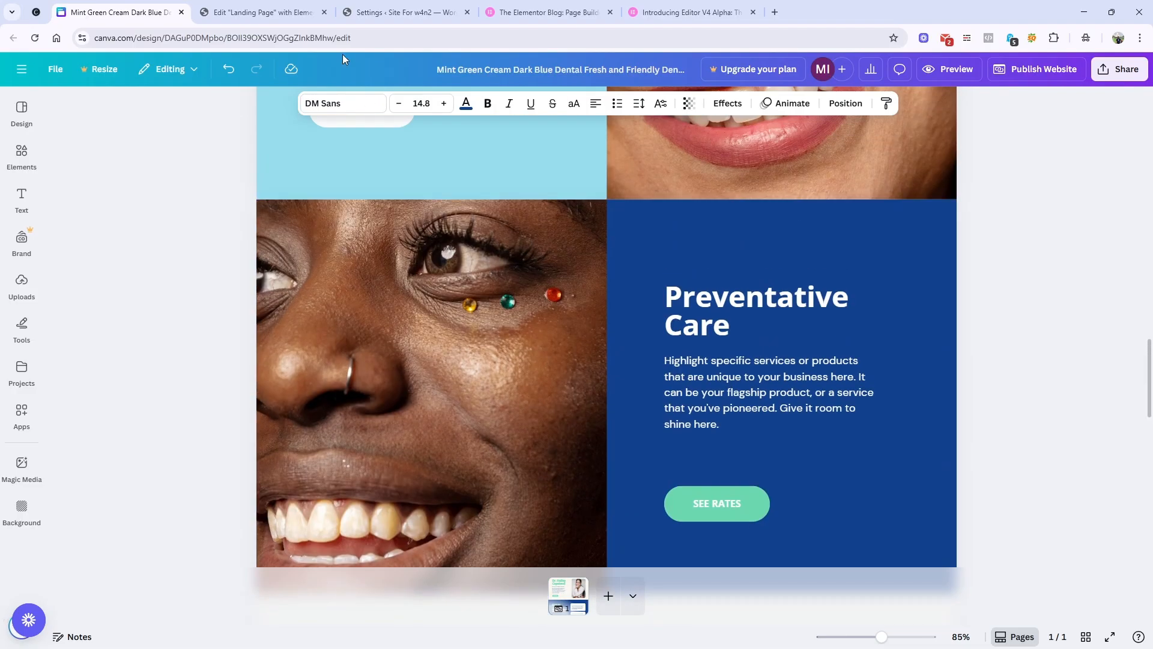
Return to Elementor and give the body-text class the Dm-Sans font variable and the darkblue text color variable.
left_click(263, 12)
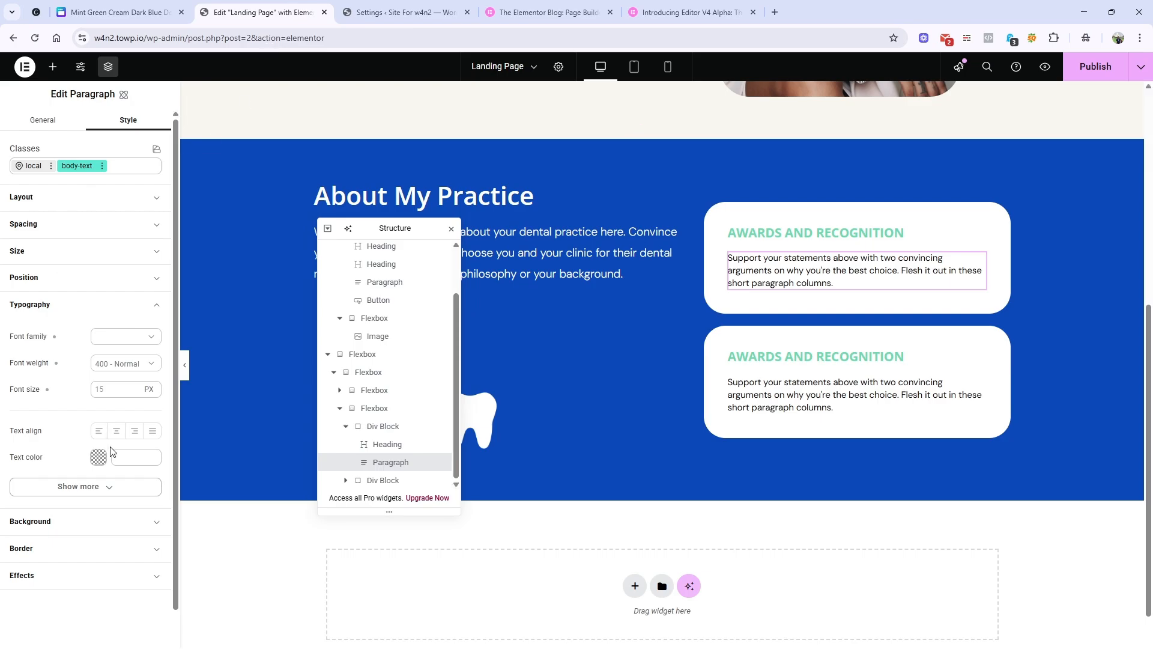
left_click(151, 325)
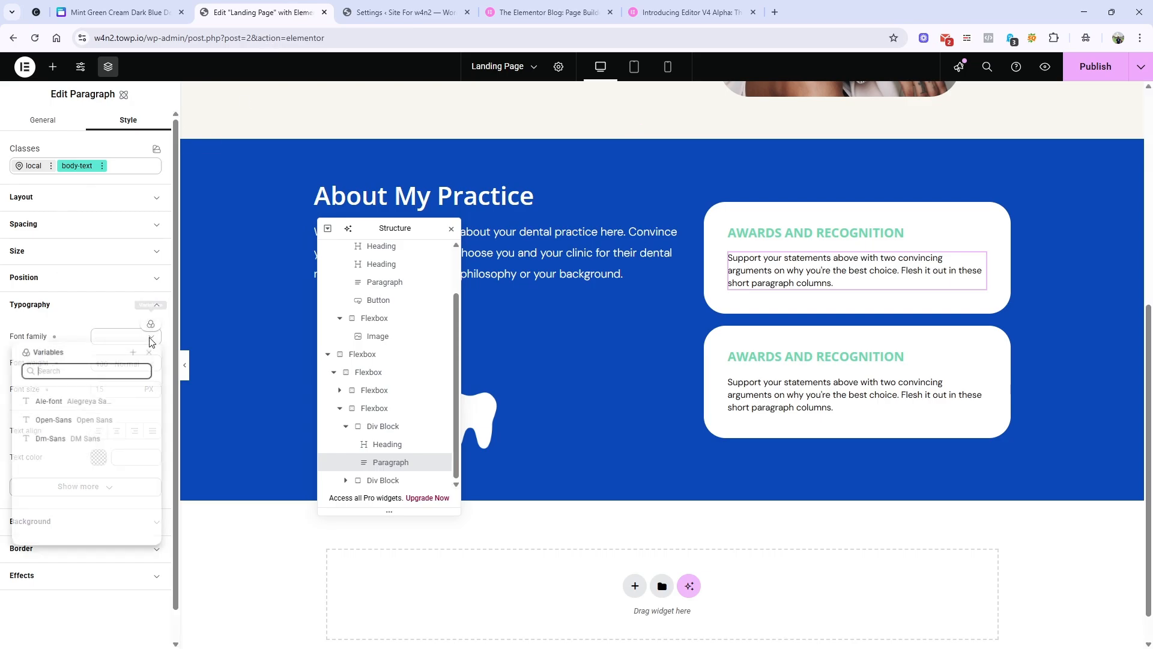
left_click(90, 443)
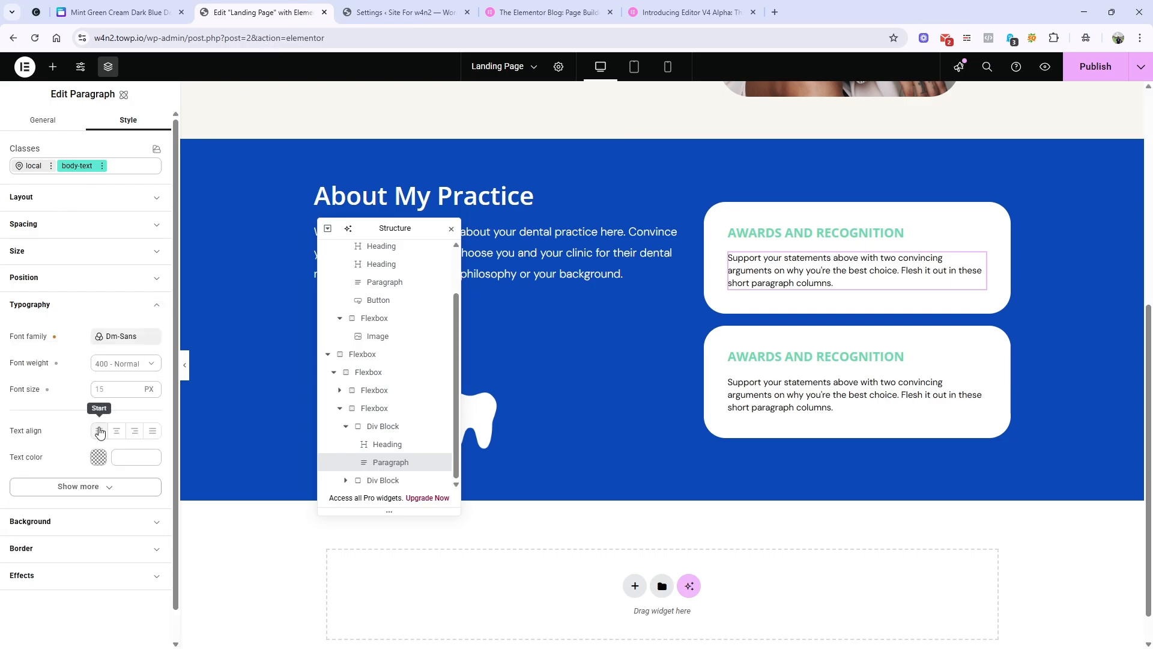
left_click(150, 446)
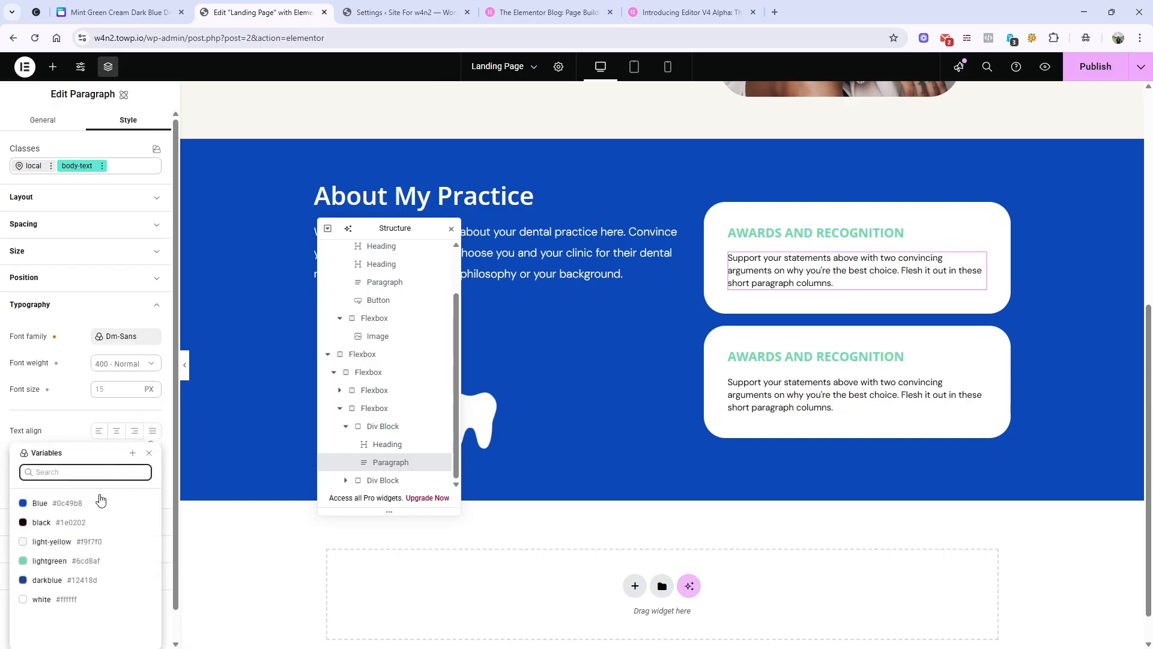
left_click(86, 579)
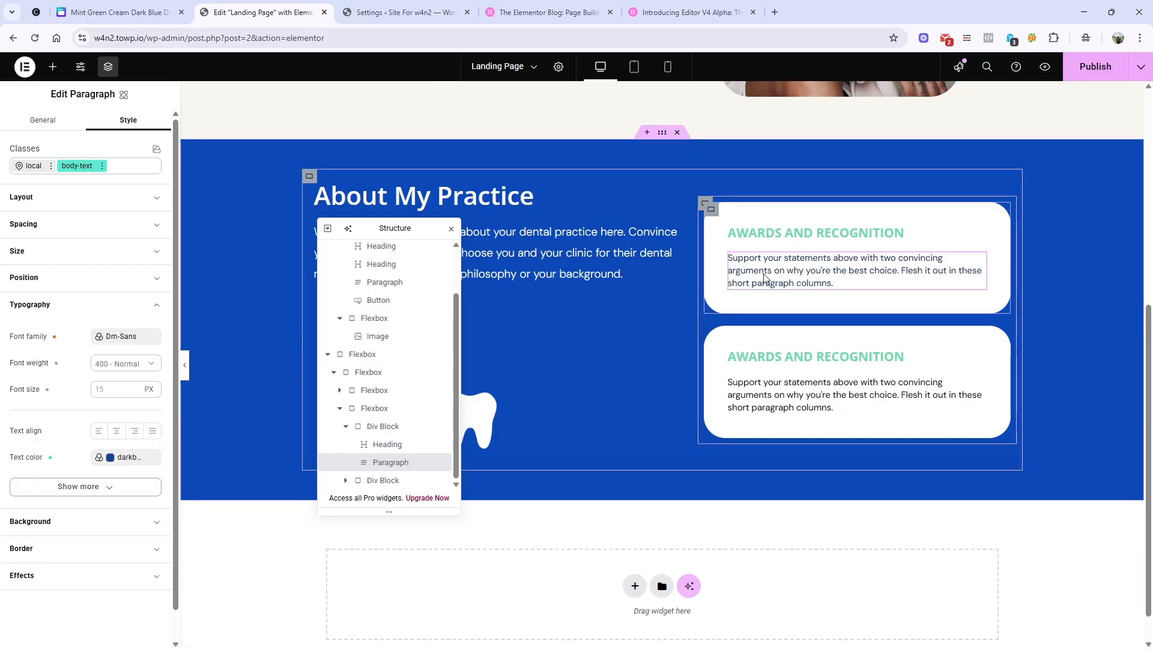
Compare with the cards in the Canva design, and apply the existing body-text class to the second card's paragraph in Elementor.
left_click(114, 12)
scroll(546, 279, "up", 10)
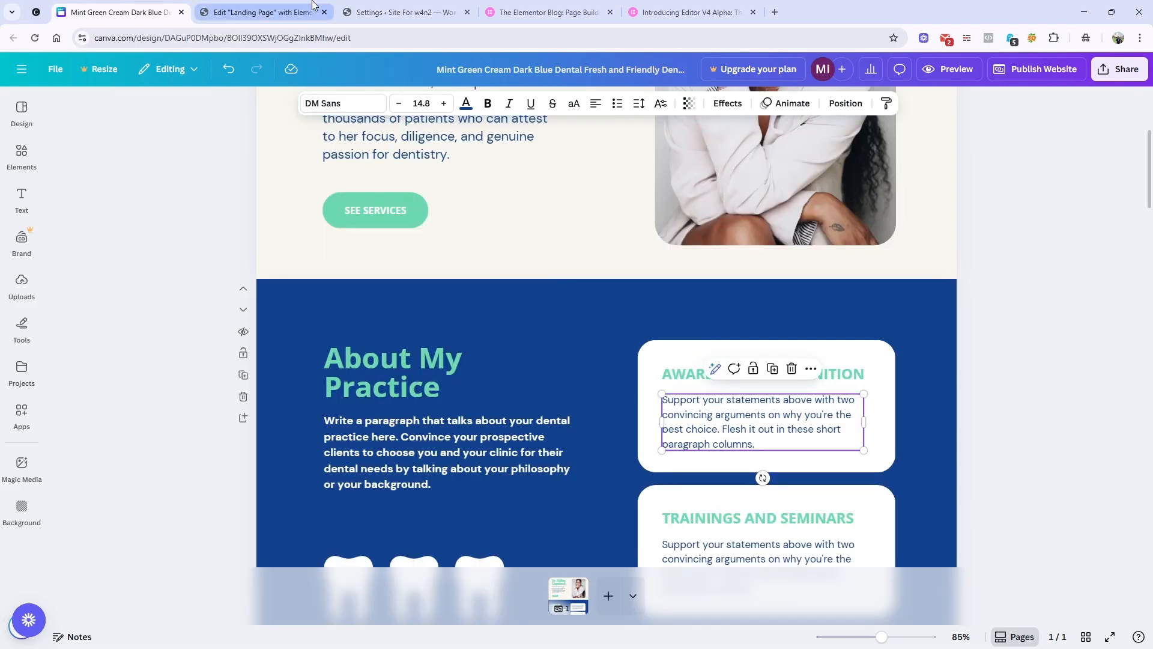
left_click(264, 12)
left_click(799, 384)
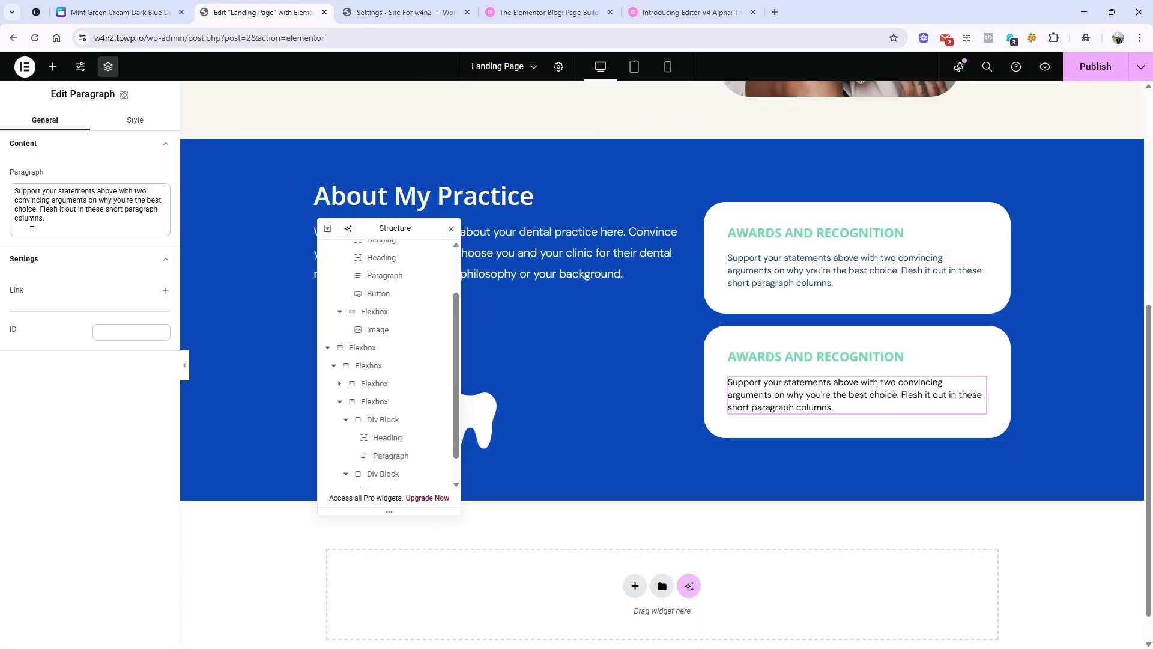
left_click(133, 121)
left_click(107, 166)
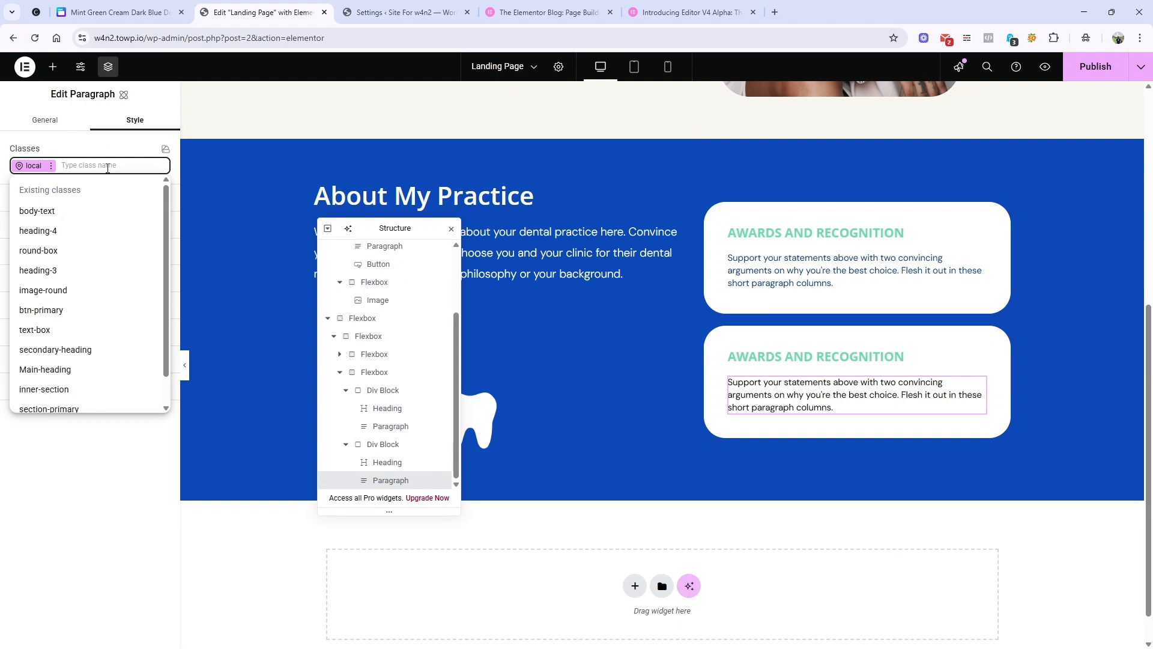
type("body")
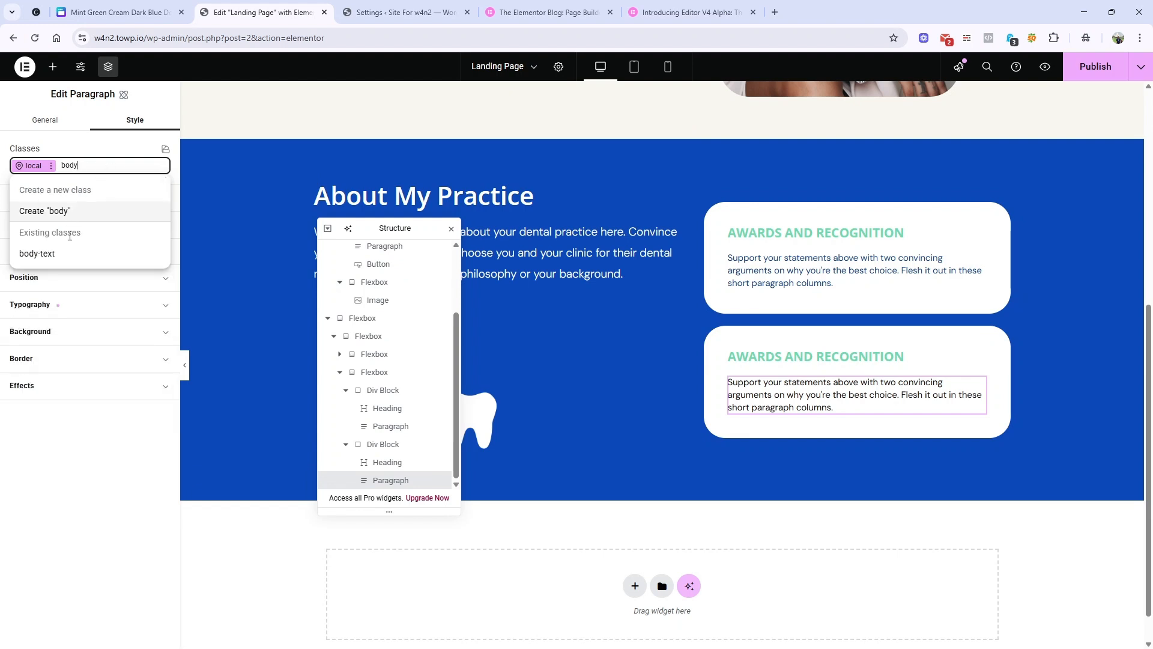
left_click(66, 254)
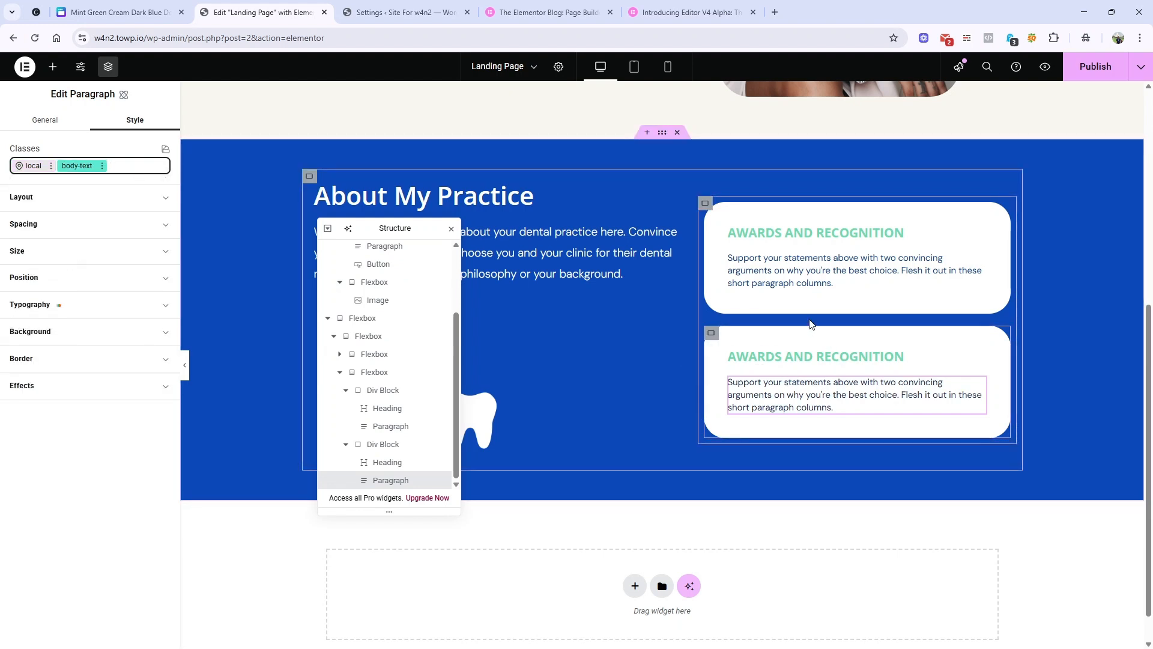
Take the second card's heading text from the Canva design, and change the second card's title in Elementor to "trainings and seminars".
left_click(114, 12)
scroll(614, 399, "down", 2)
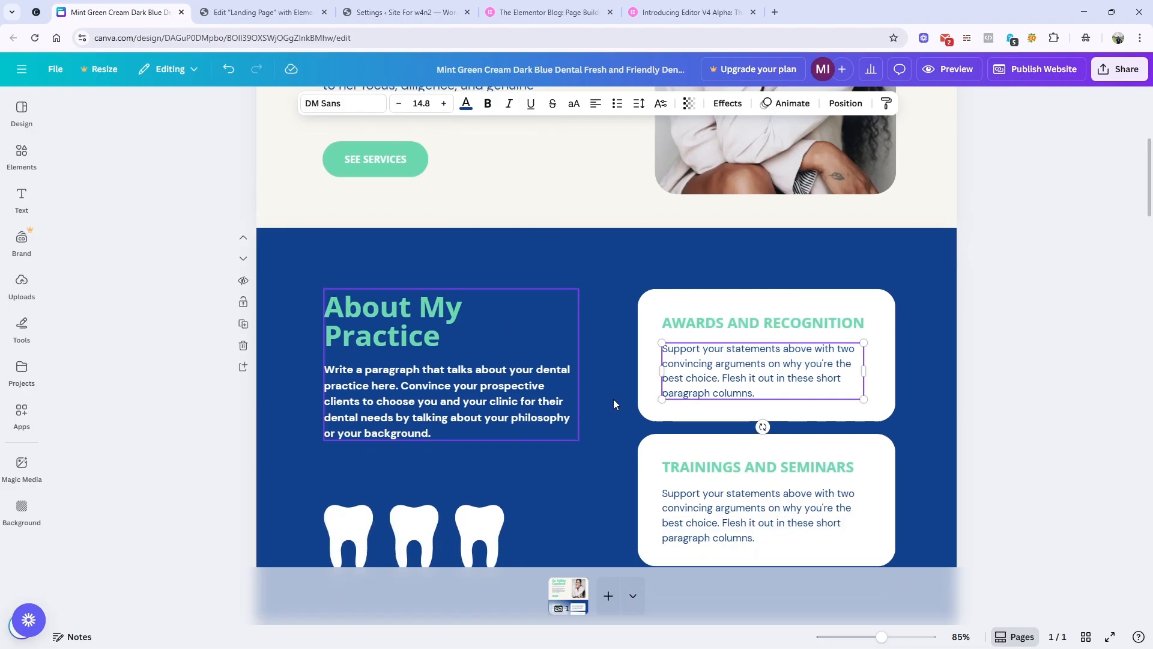
left_click(734, 400)
left_click(734, 400)
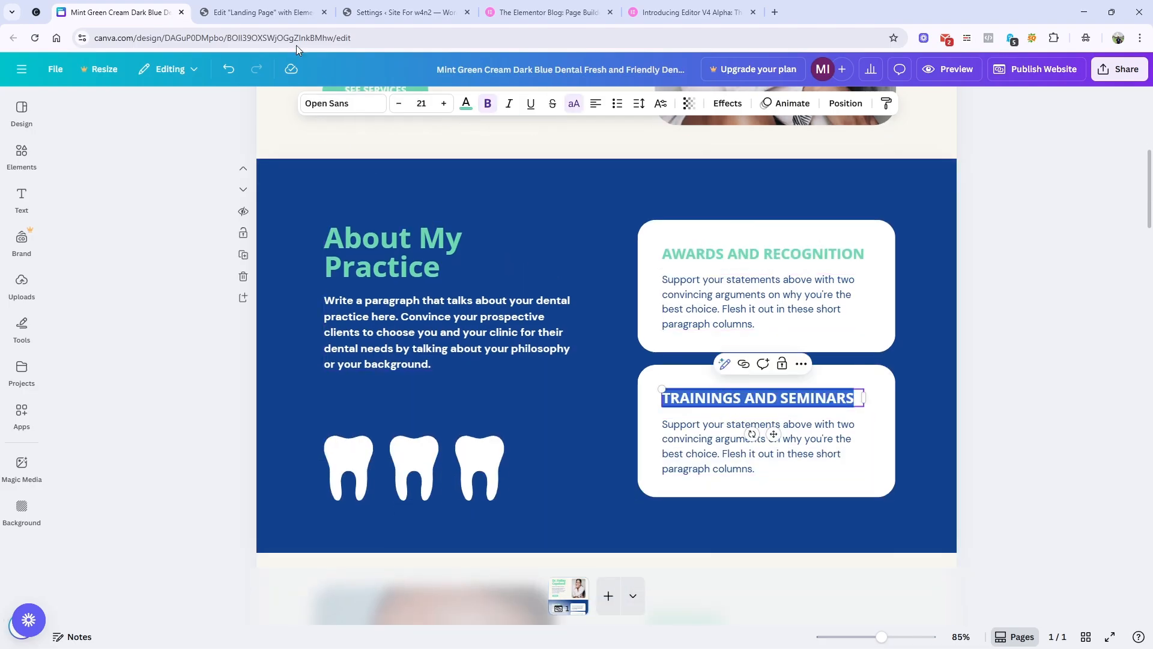
left_click(276, 12)
left_click(851, 360)
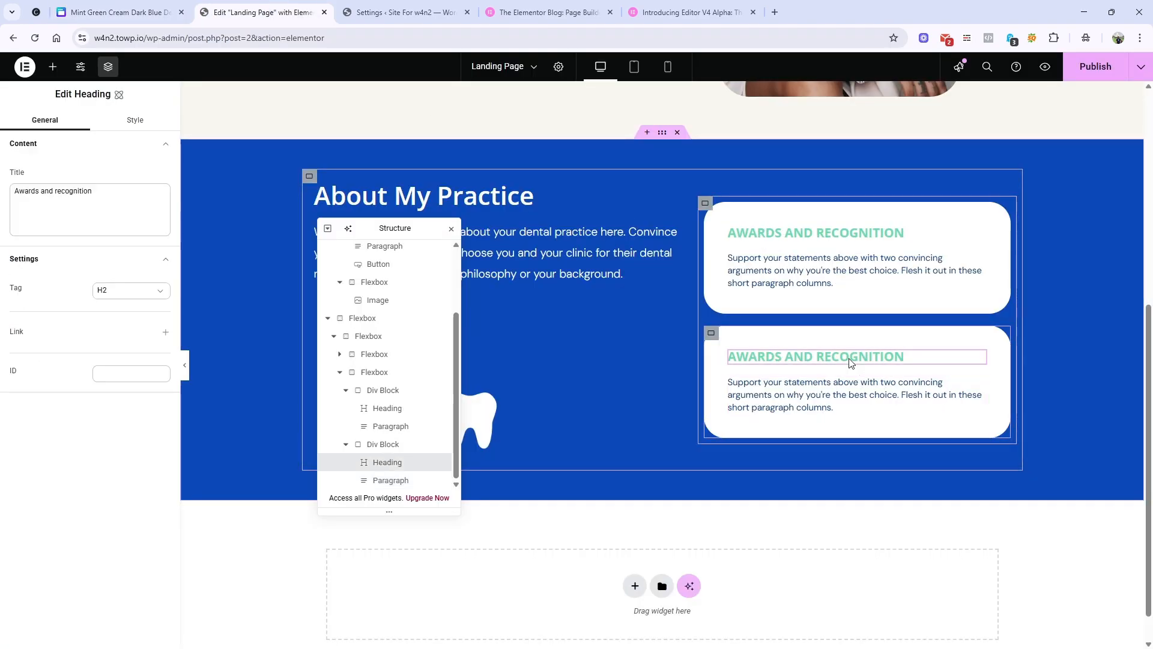
double_click(92, 193)
type("Trainings and seminars")
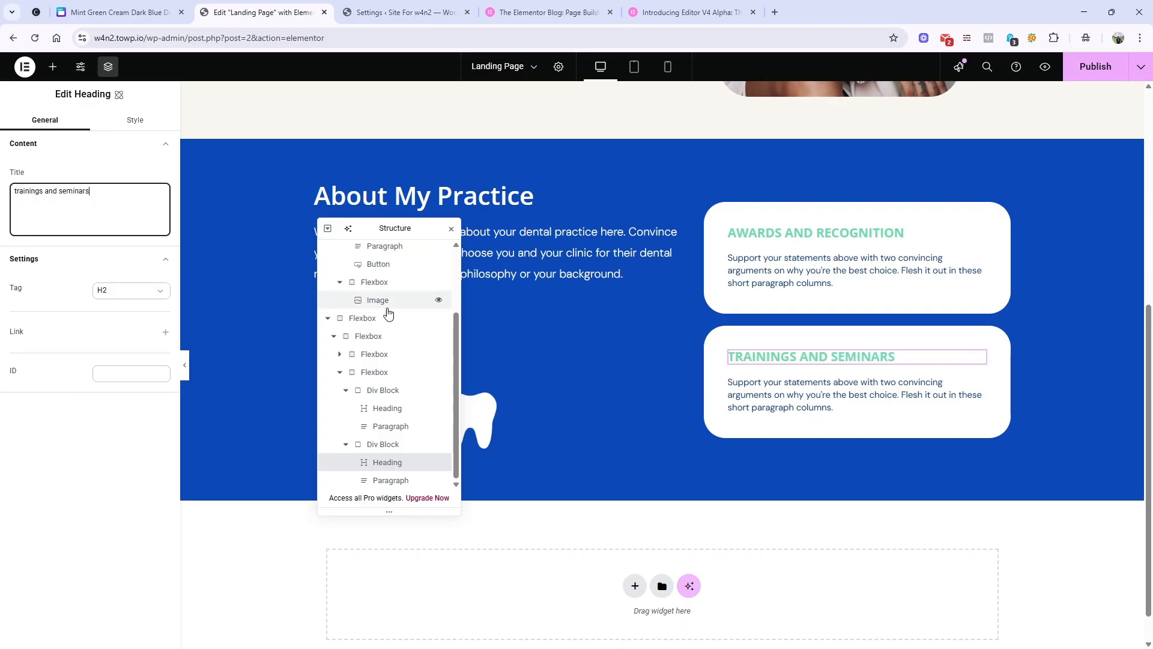
Switch to Canva and examine the layout of the General, Cosmetic and Orthodontic services section below About My Practice.
left_click(117, 12)
scroll(589, 293, "down", 6)
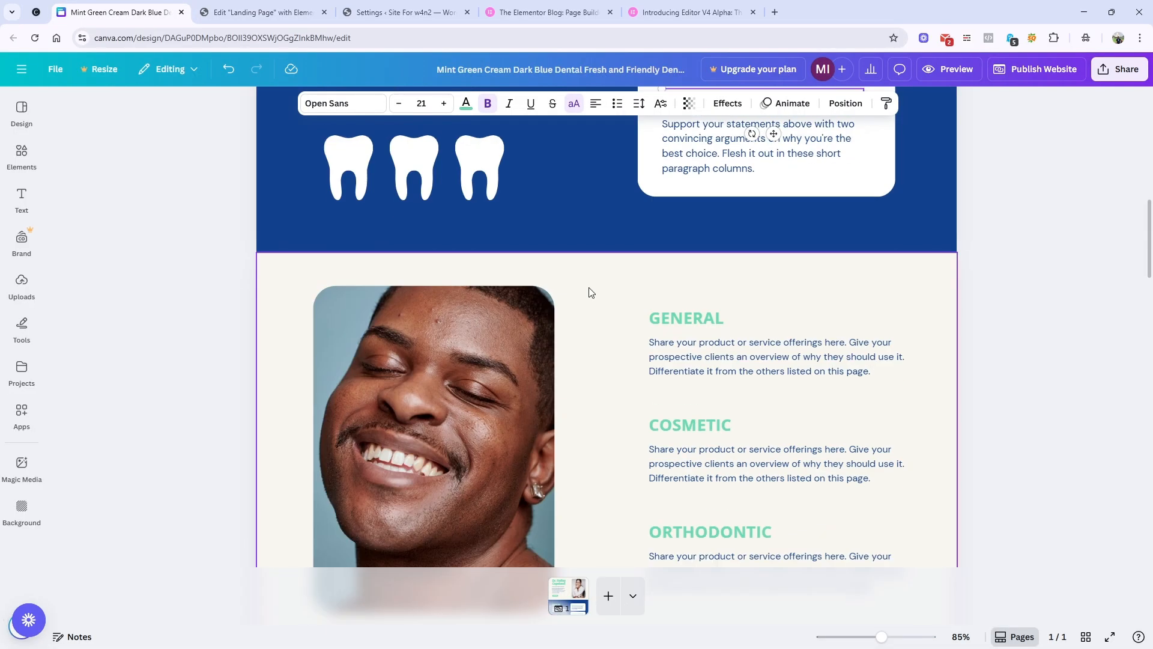
scroll(589, 292, "up", 3)
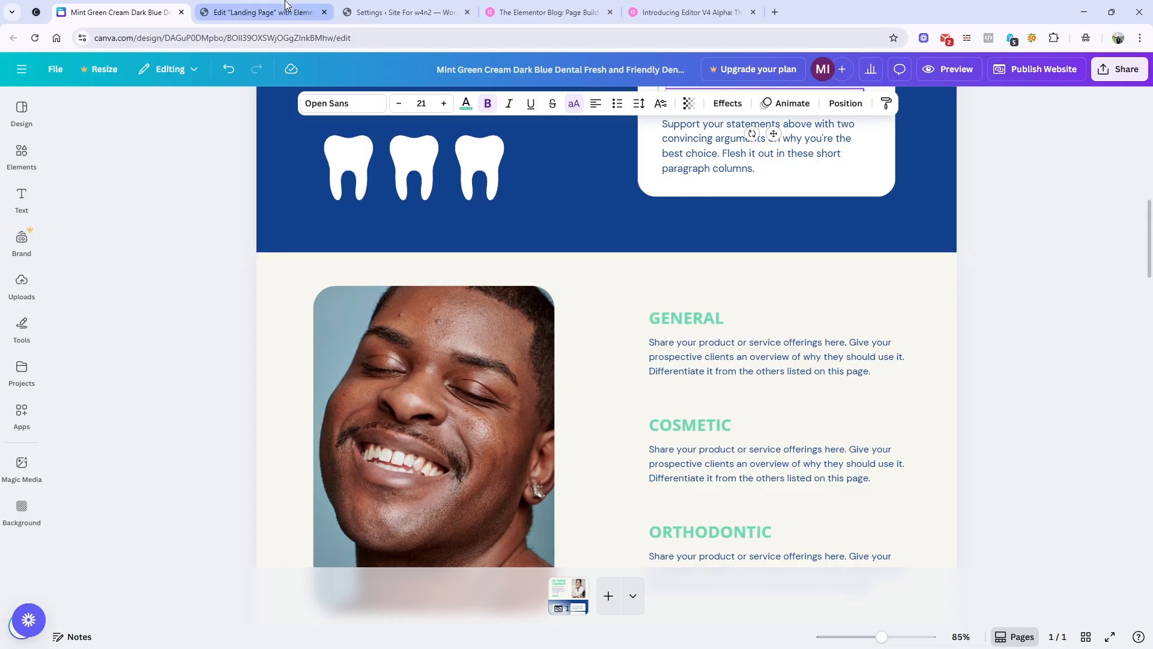
Switch to Elementor, move the Structure panel aside, and add a new flexbox below the About My Practice section.
left_click(261, 12)
left_click_drag(397, 229, 1032, 135)
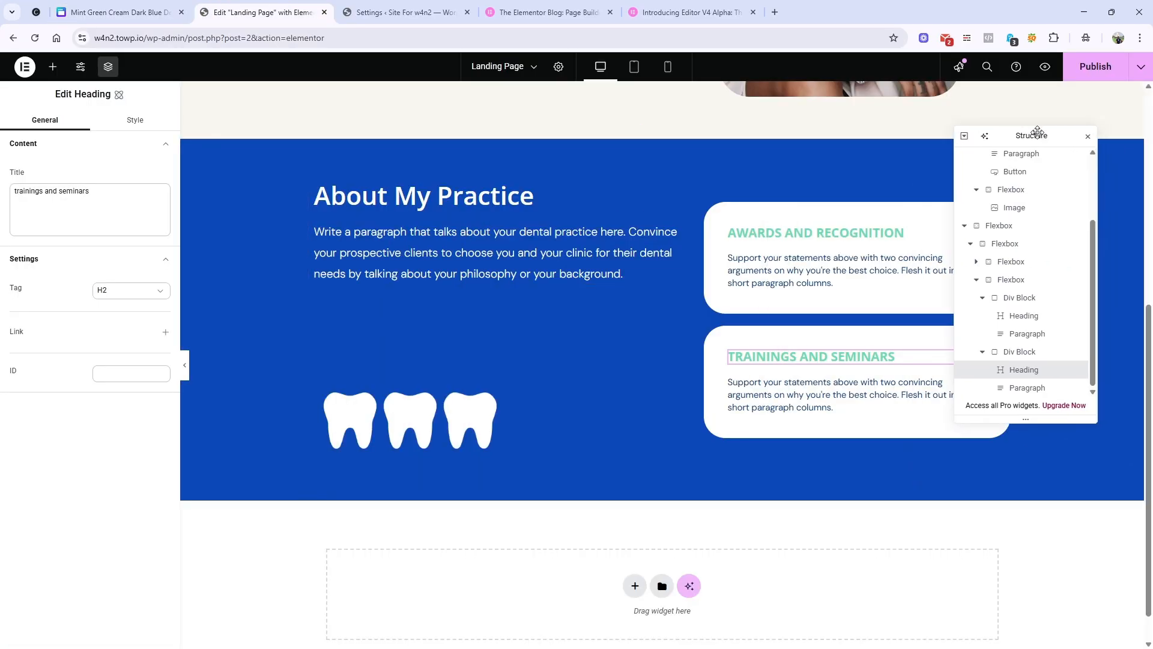
scroll(708, 453, "down", 1)
left_click(630, 546)
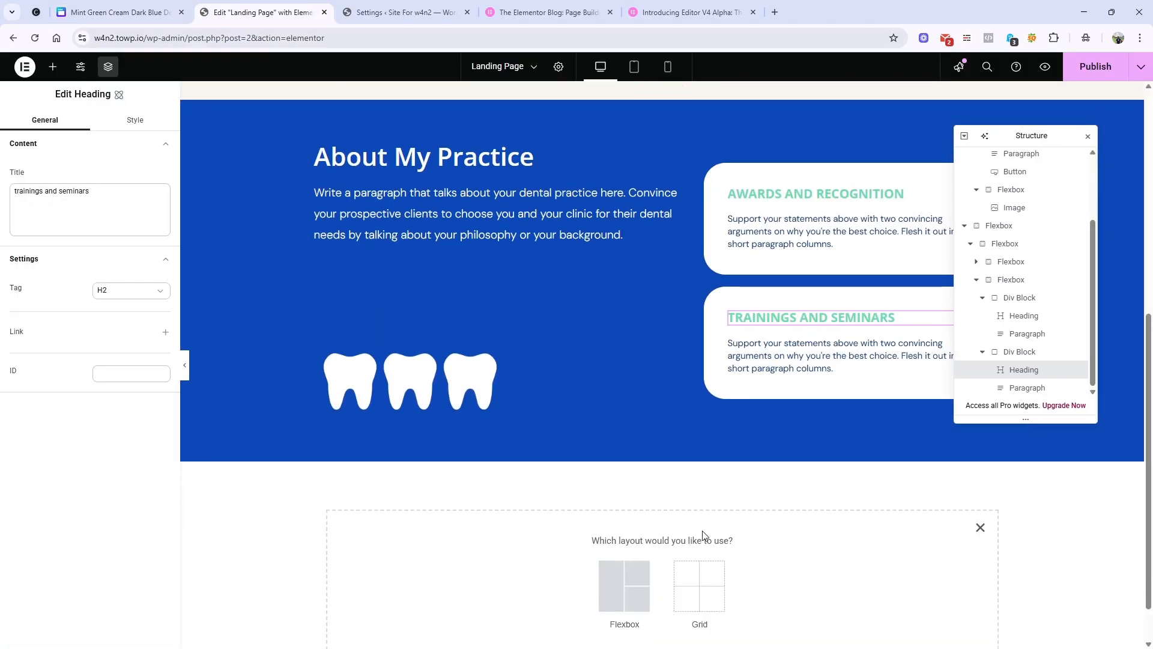
left_click(980, 528)
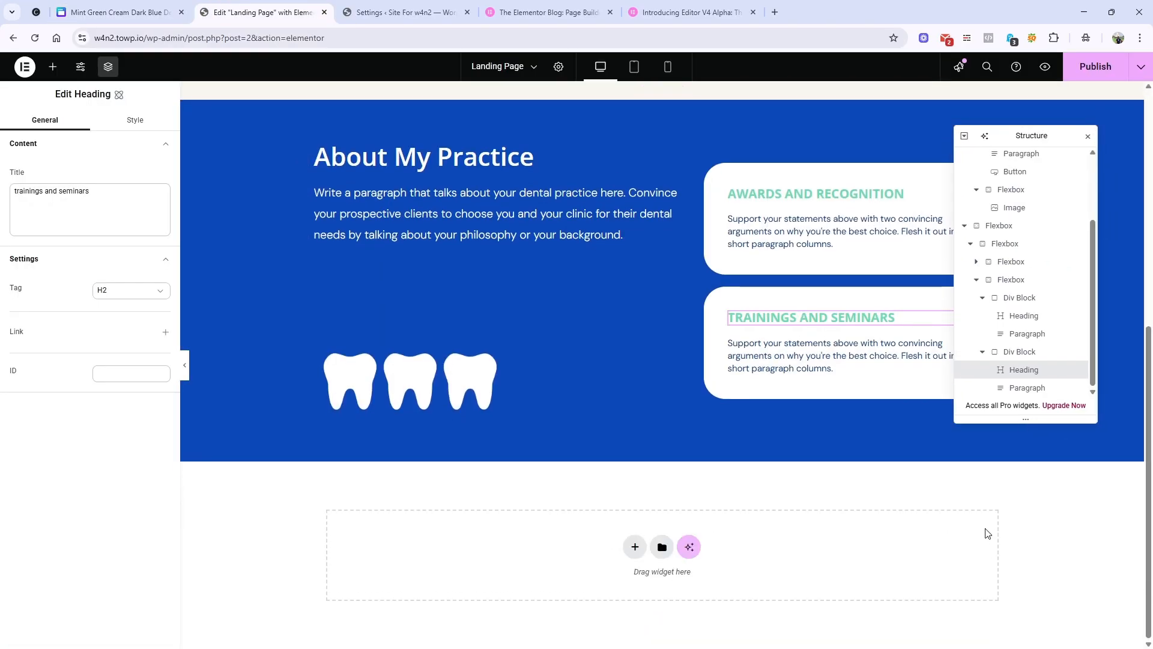
left_click(53, 66)
left_click_drag(528, 534, 469, 525)
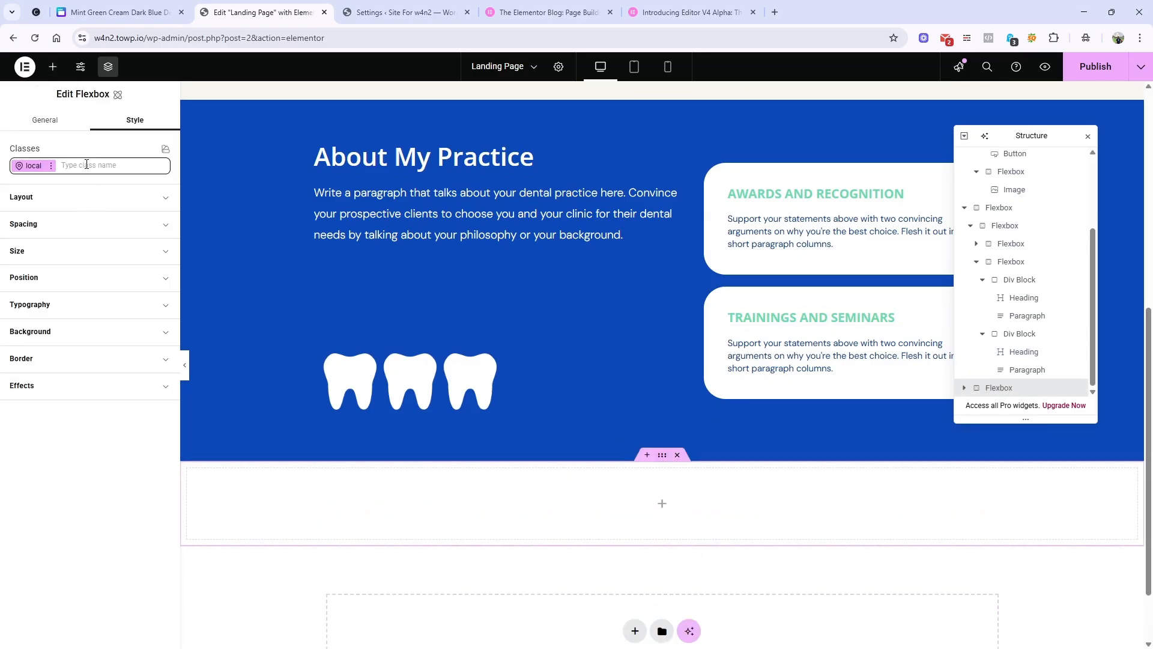
Check which class the About My Practice section uses, and apply the existing section-primary class to the new flexbox.
left_click(87, 165)
scroll(102, 299, "down", 1)
left_click(649, 437)
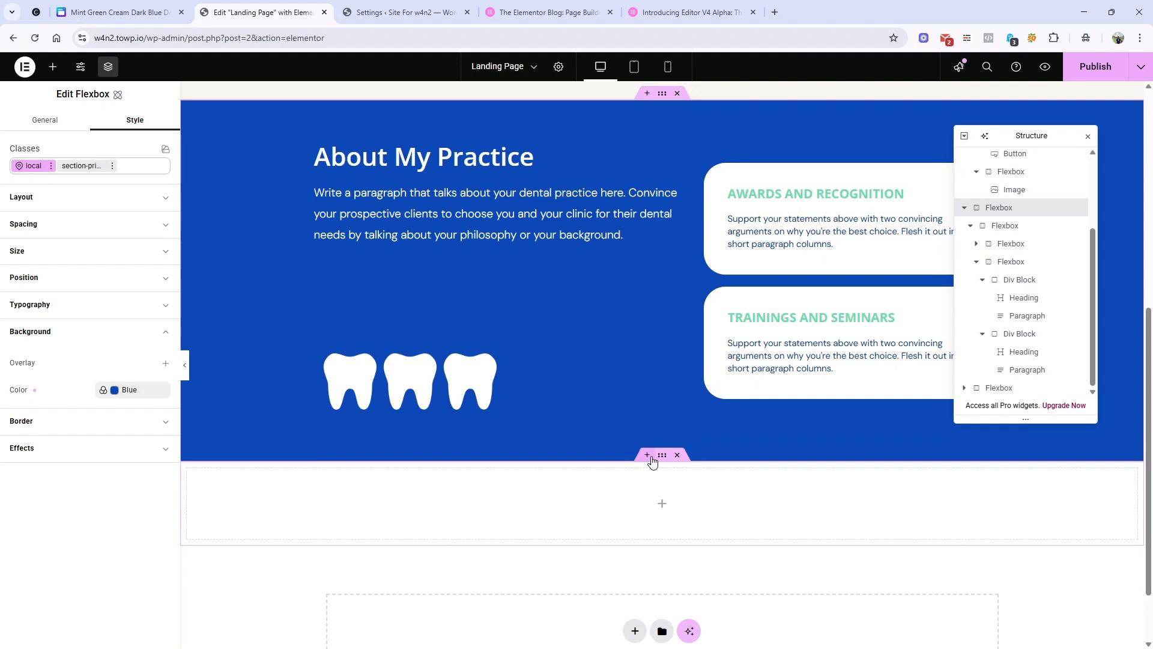
left_click(661, 455)
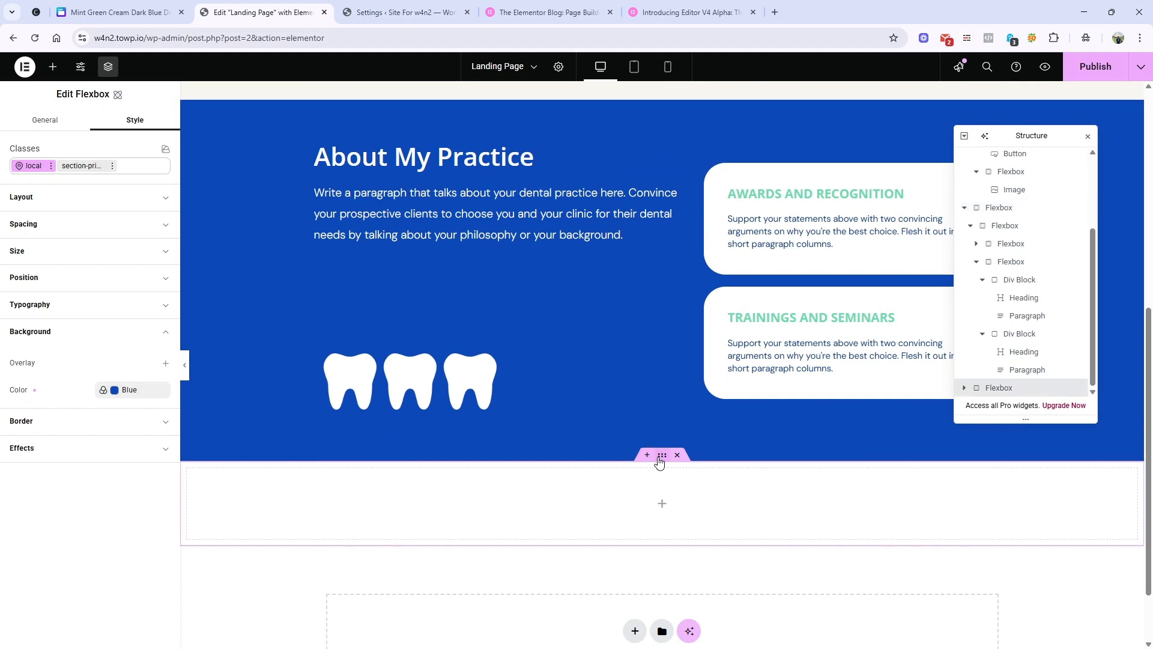
left_click(80, 166)
type("sedc")
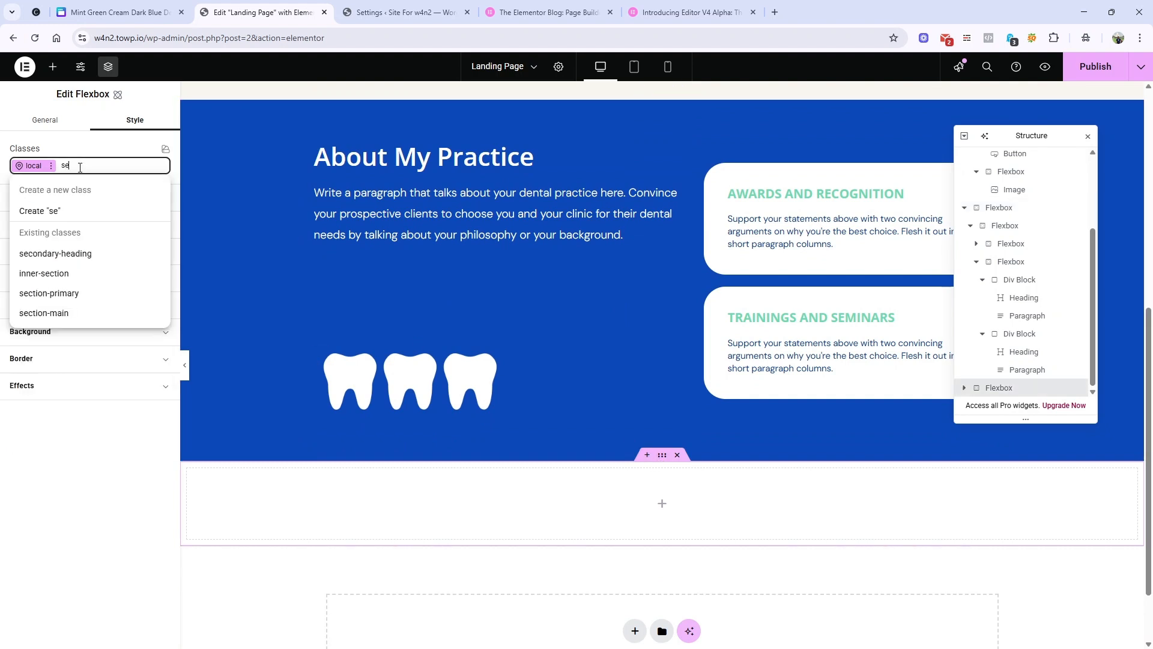
key("BackSpace")
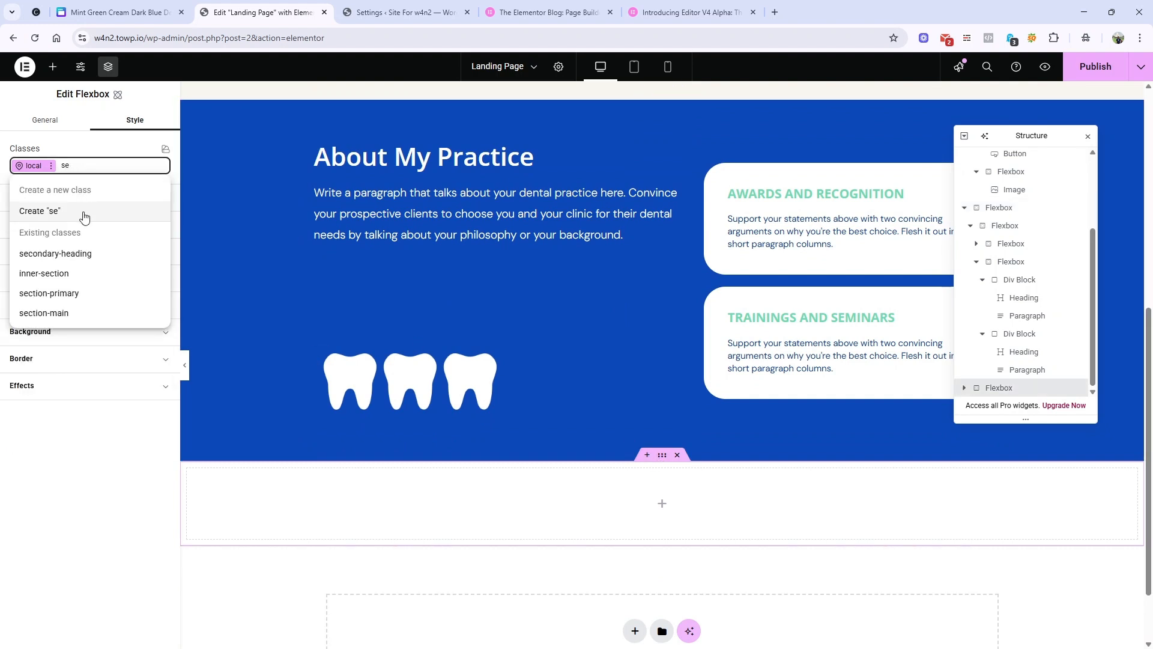
left_click(84, 292)
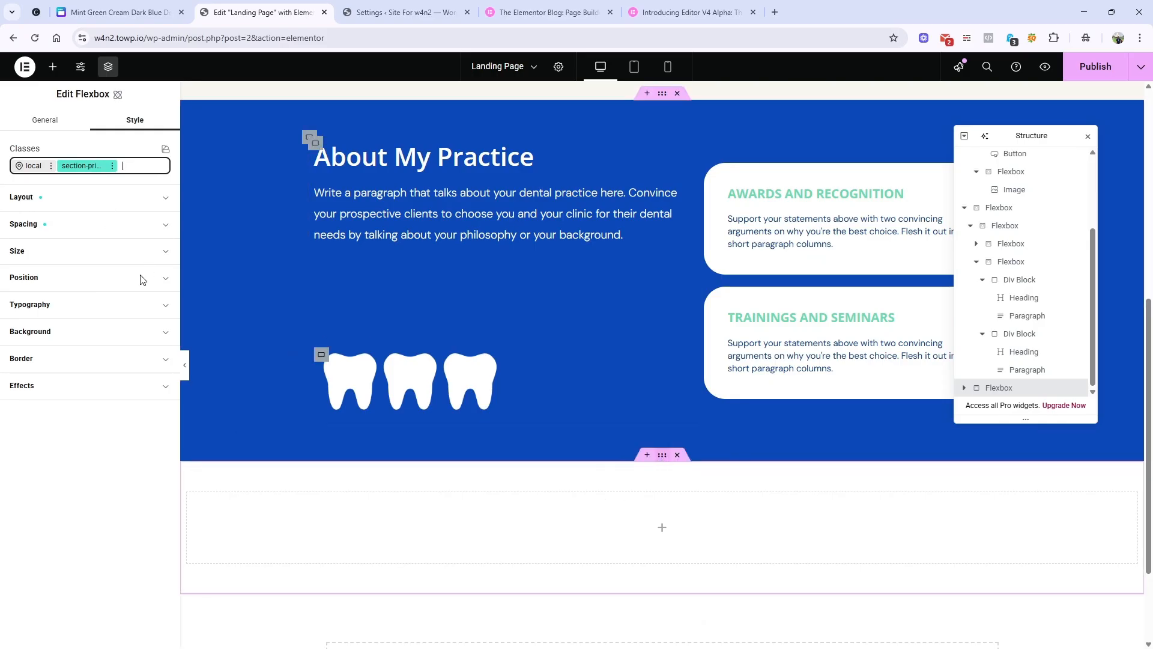
Set the new section's local background color to the light-yellow variable.
left_click(28, 169)
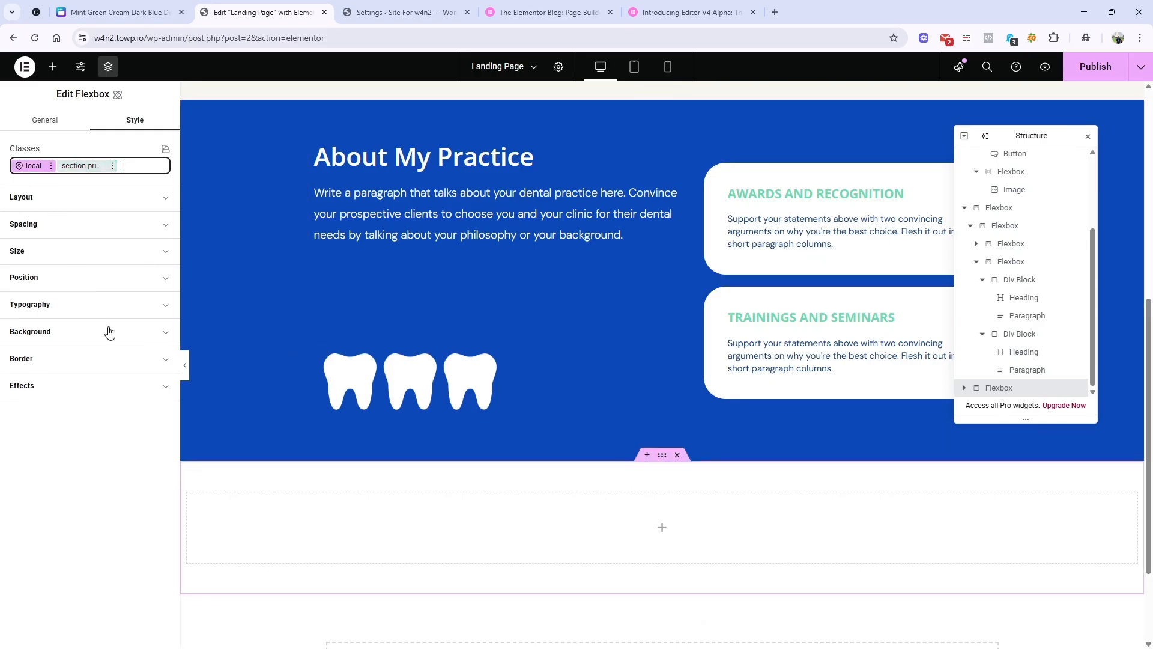
left_click(71, 329)
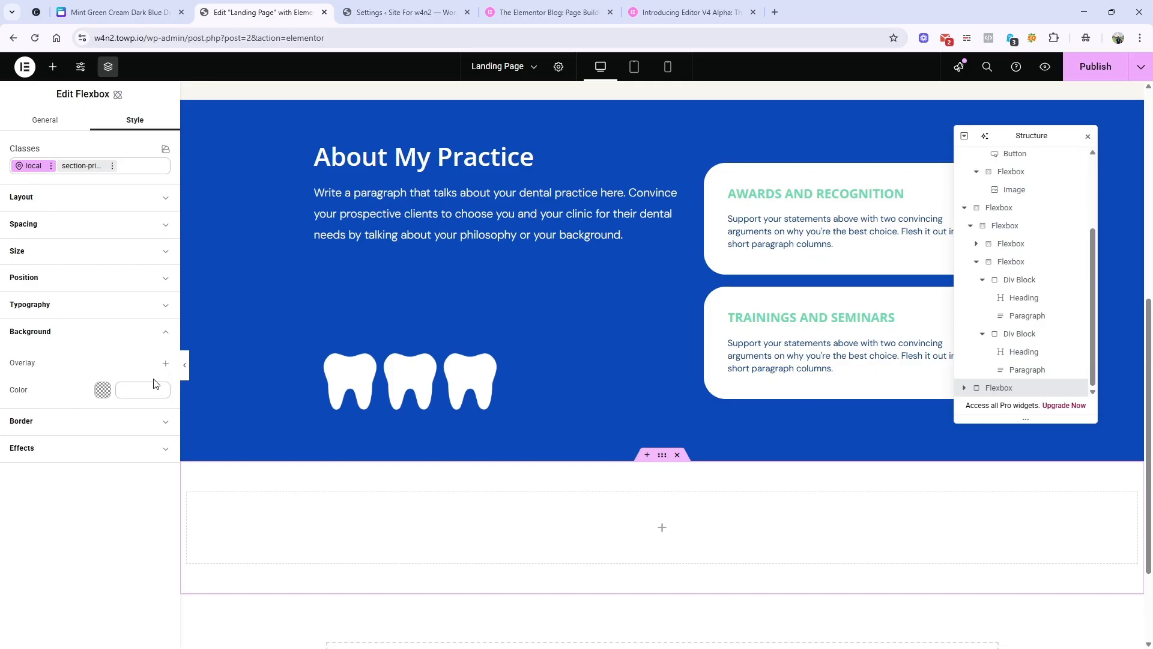
left_click(162, 379)
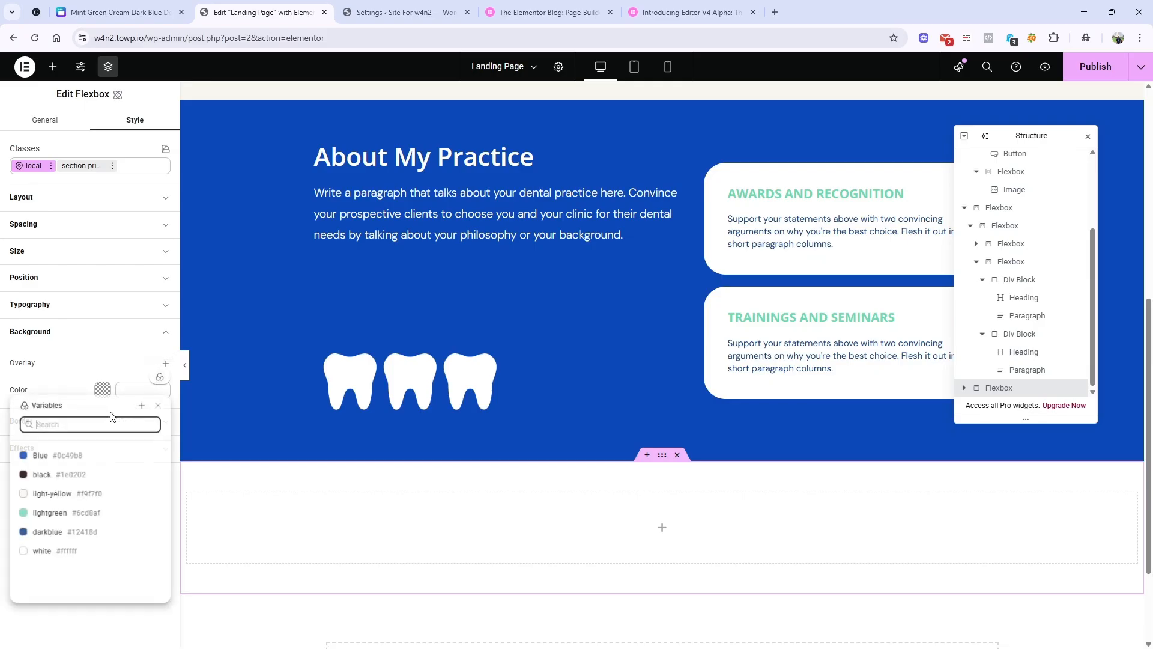
left_click(74, 497)
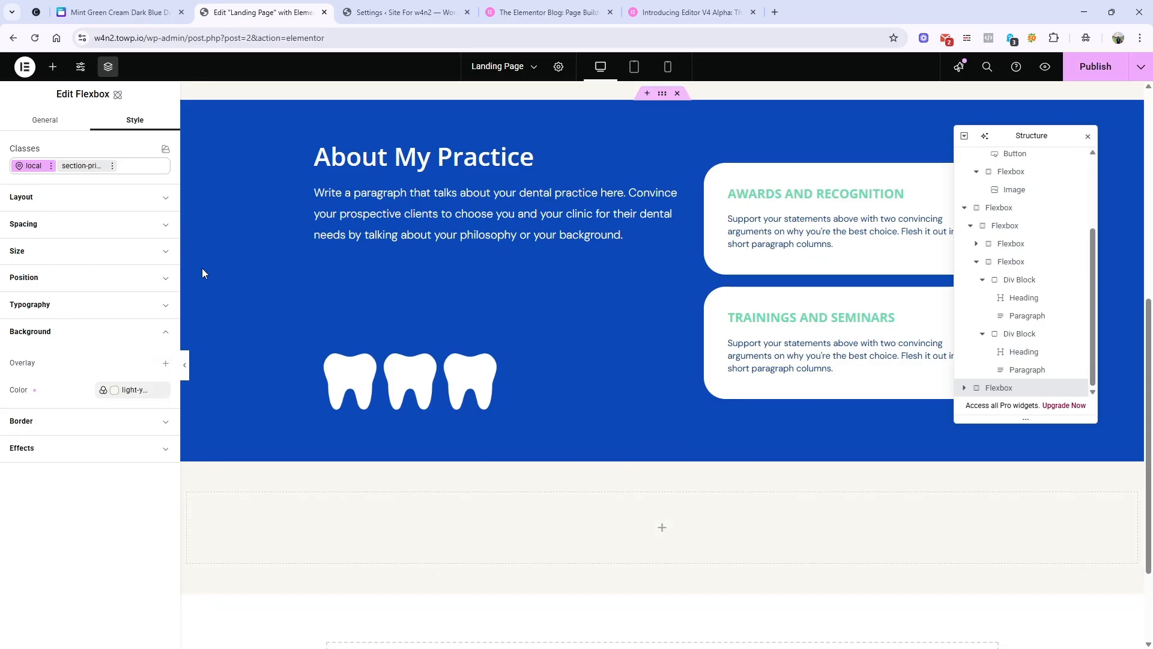
Nest a flexbox inside the light-yellow section and apply the existing inner-section class to it.
left_click(53, 66)
left_click_drag(53, 227, 531, 533)
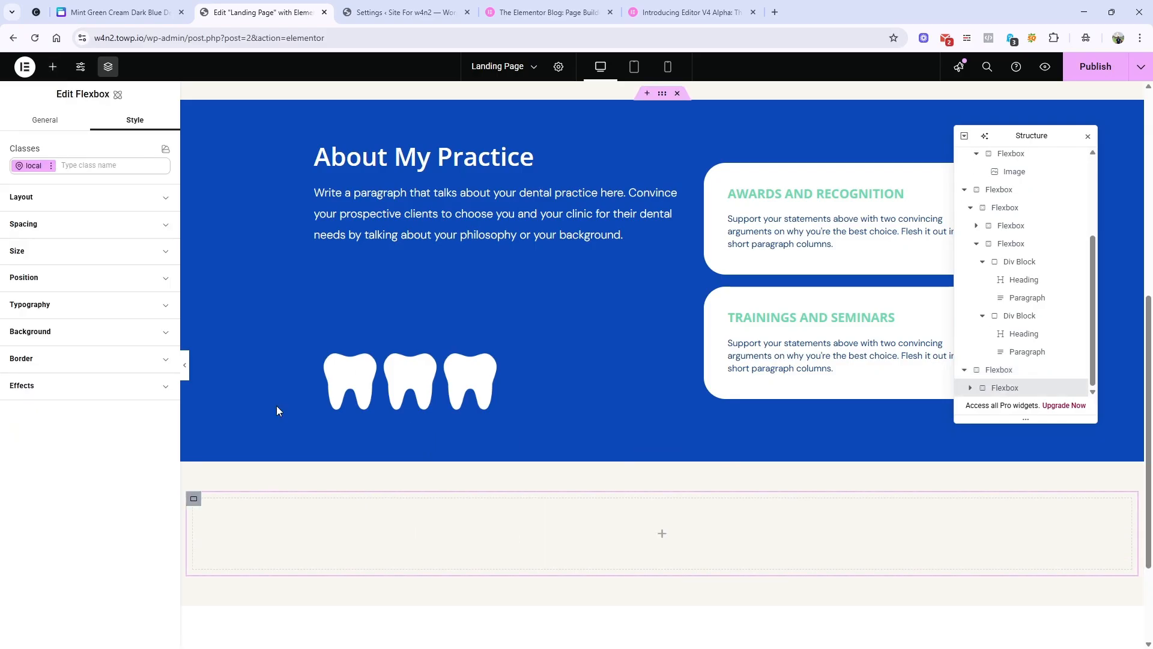
left_click(95, 168)
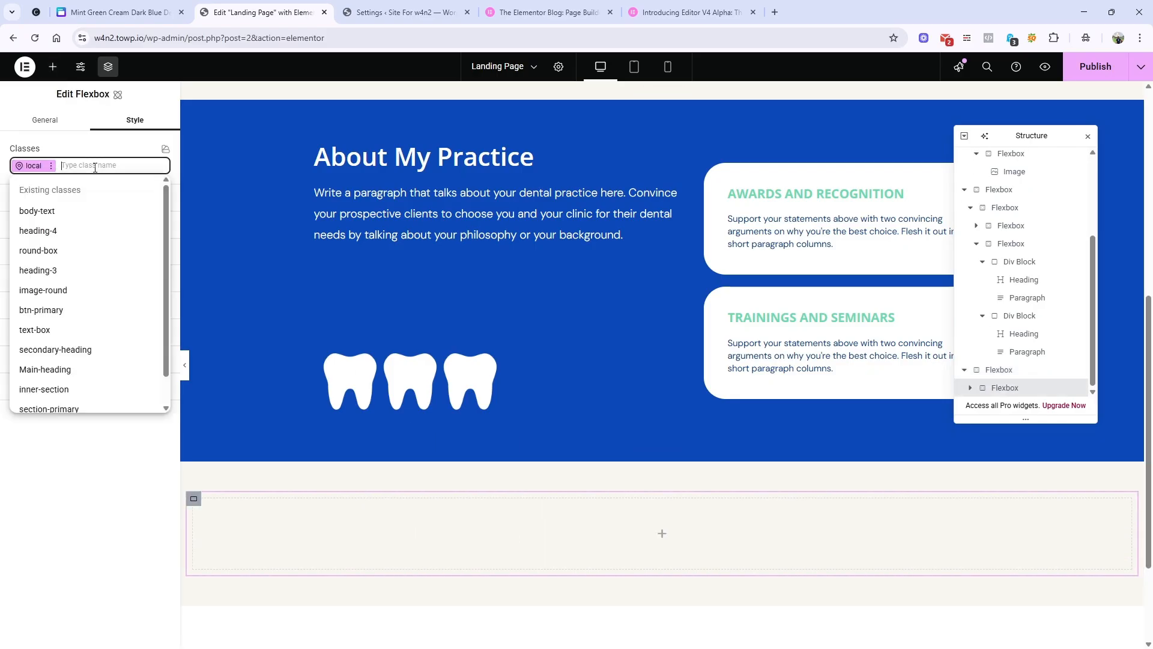
scroll(81, 337, "down", 1)
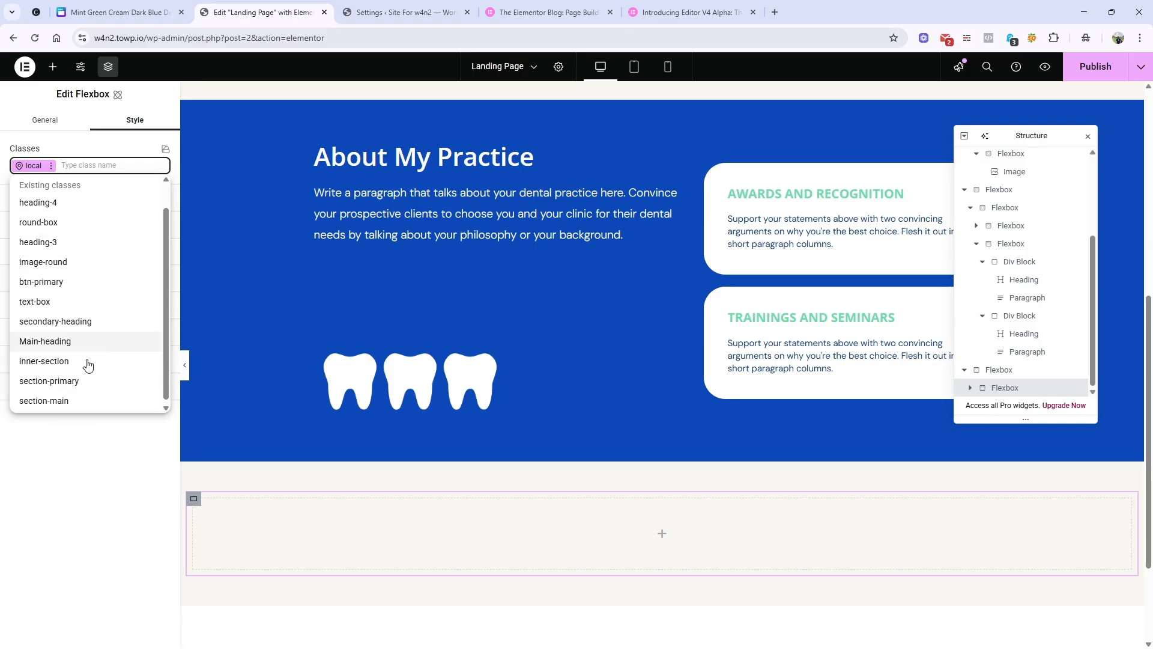
left_click(83, 357)
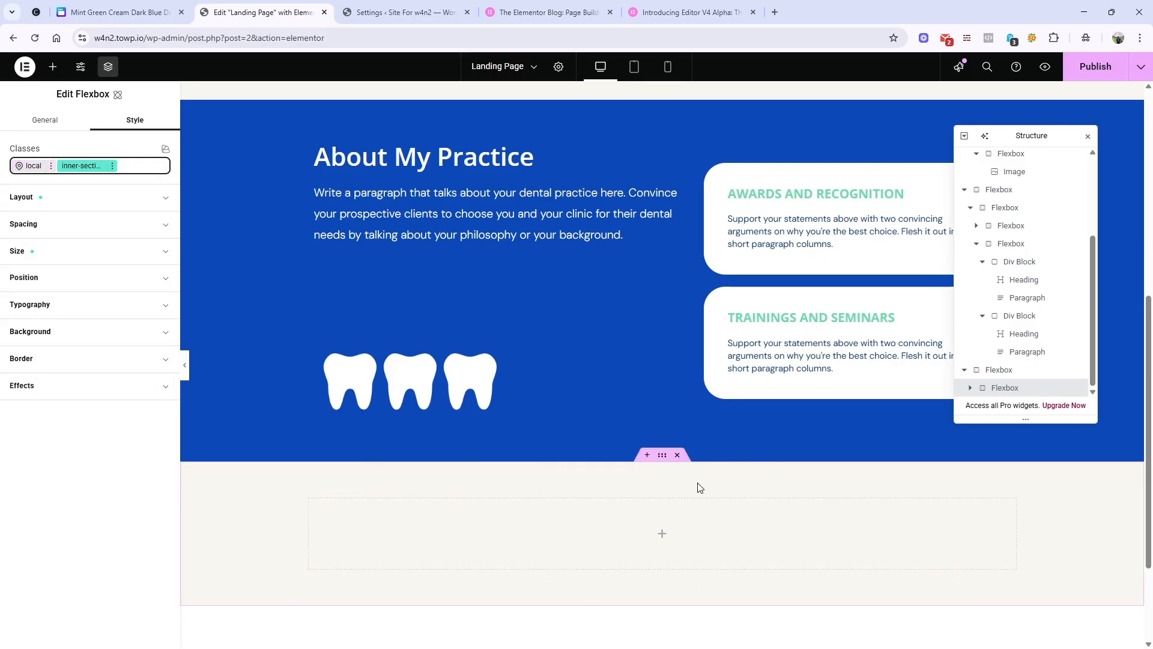
Check the services layout in Canva, and place two side-by-side flexboxes within the new inner section in Elementor.
left_click(114, 12)
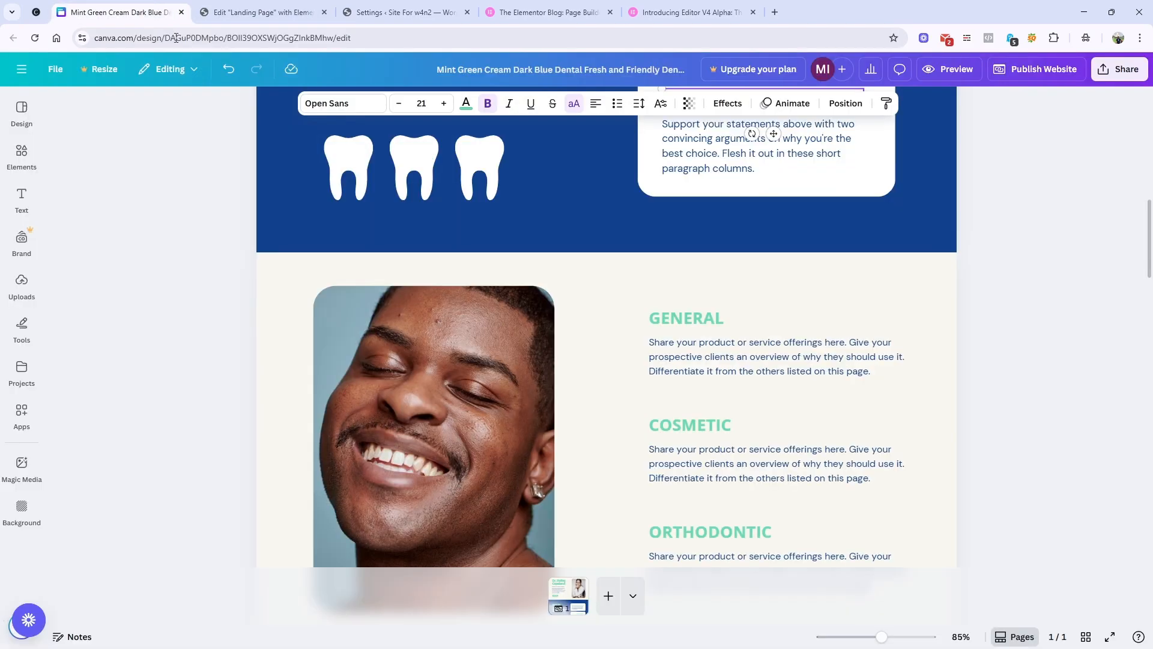
scroll(469, 358, "down", 5)
scroll(468, 359, "up", 4)
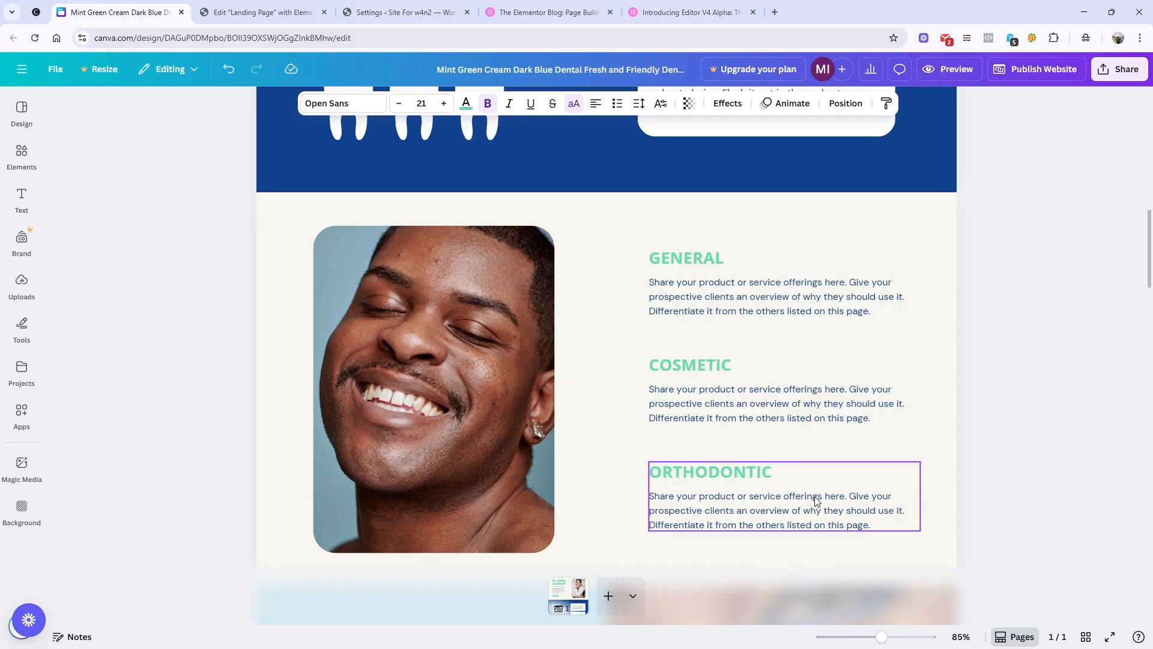
left_click(264, 12)
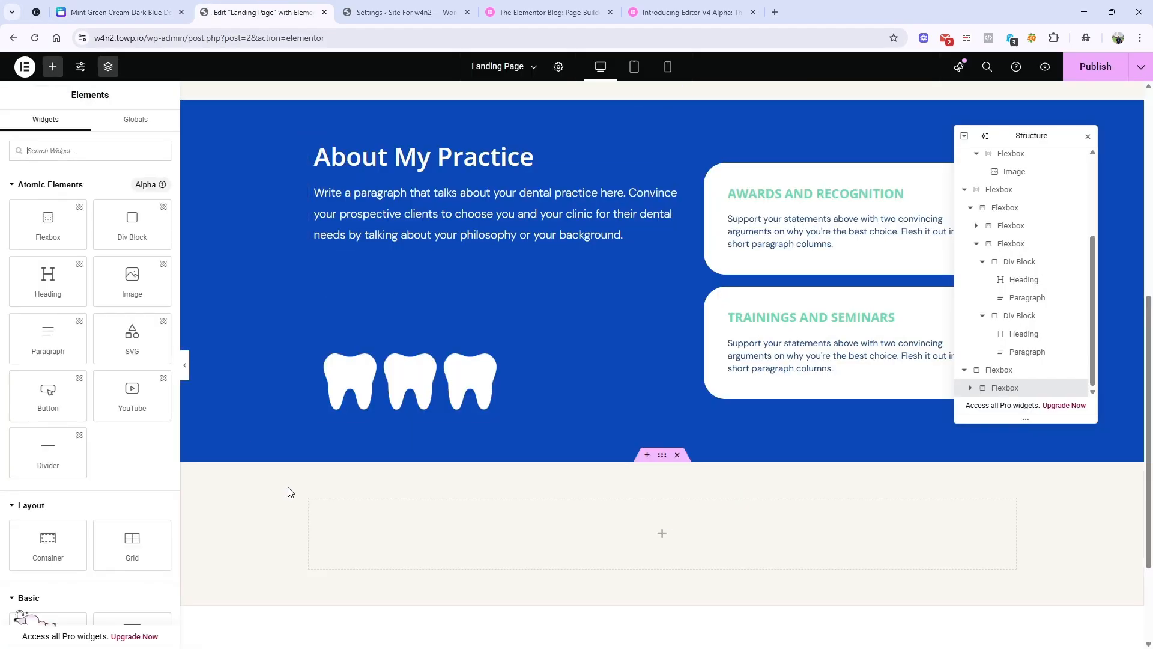
scroll(295, 488, "down", 3)
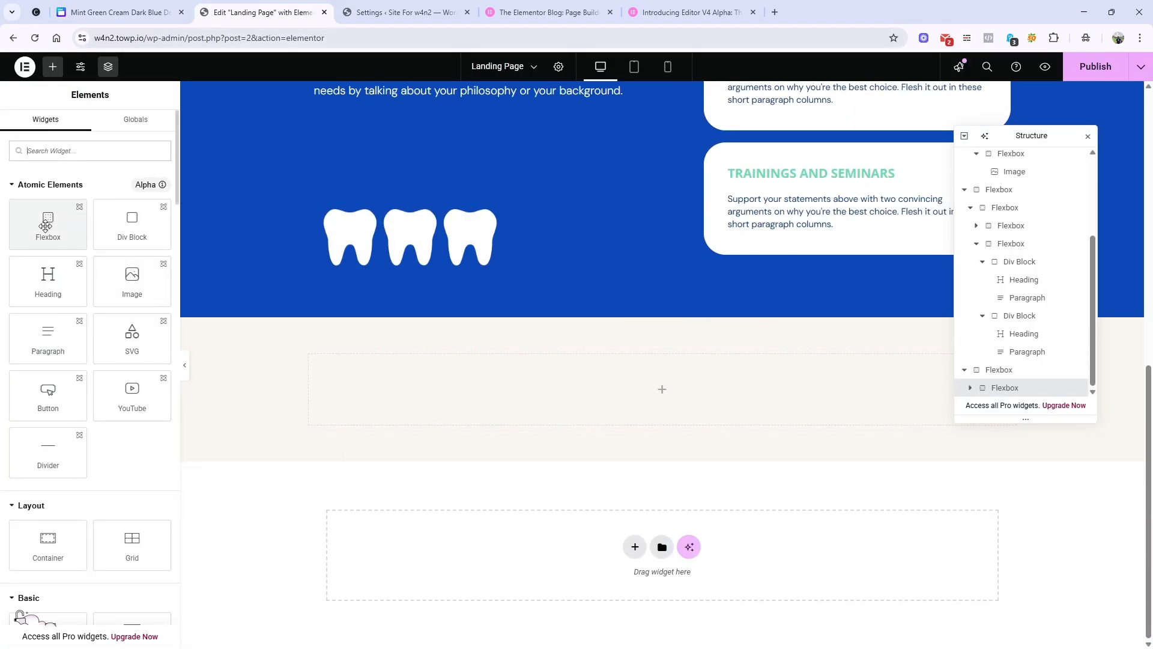
left_click_drag(46, 225, 412, 394)
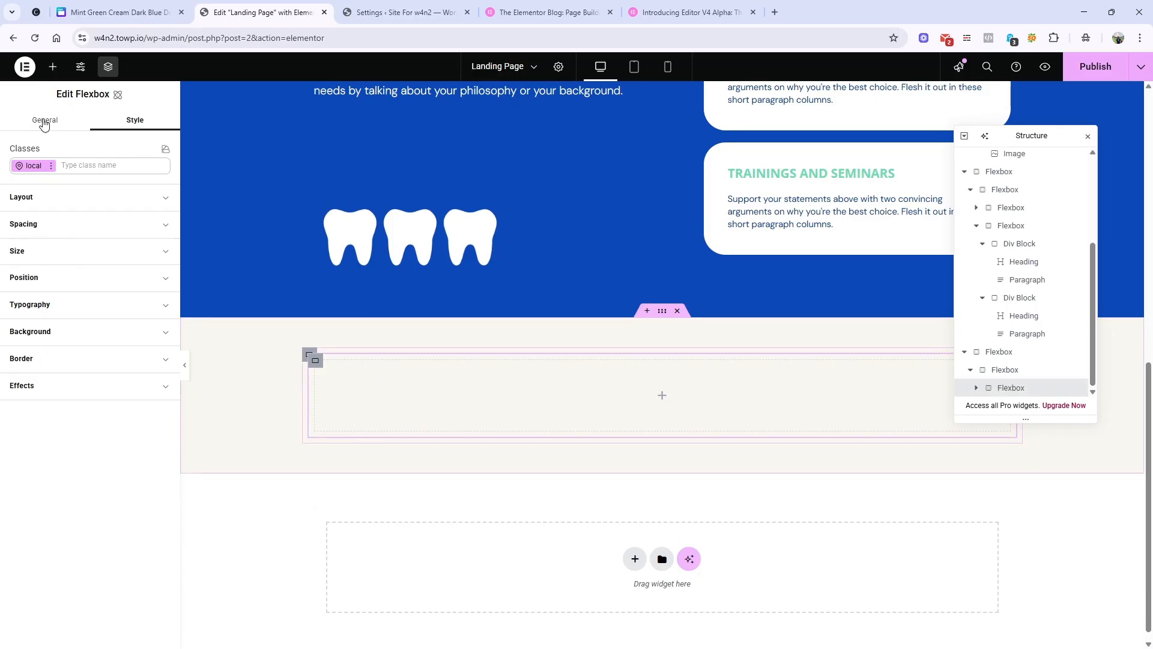
left_click(53, 67)
left_click_drag(48, 223, 466, 424)
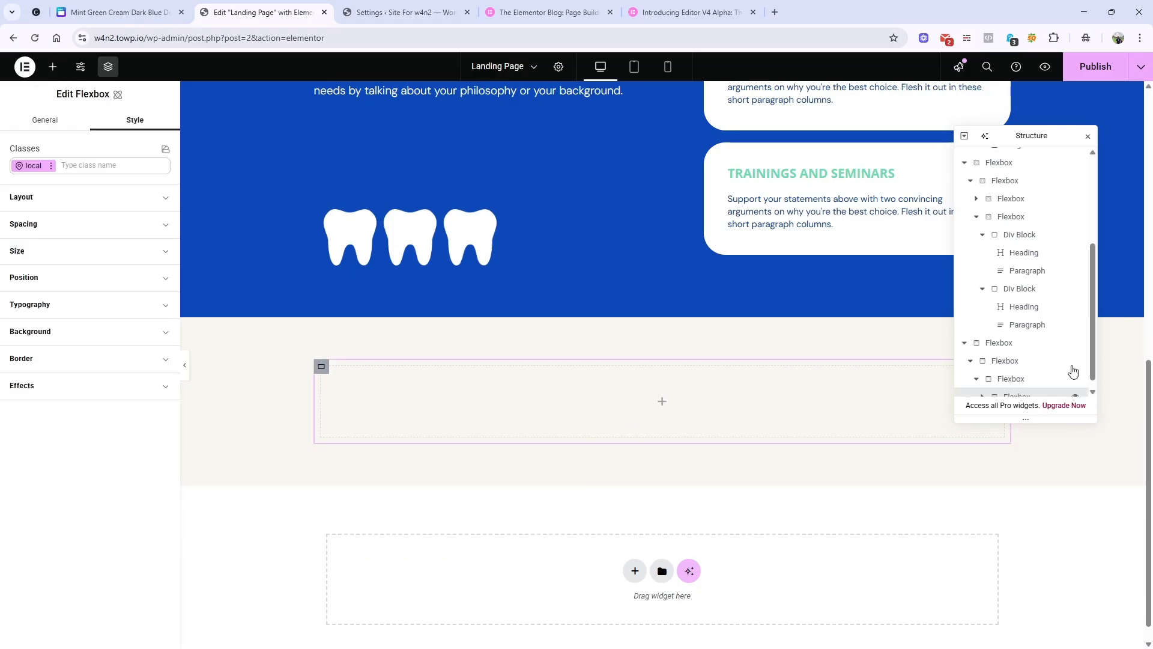
scroll(1071, 368, "down", 1)
left_click_drag(1039, 388, 1012, 384)
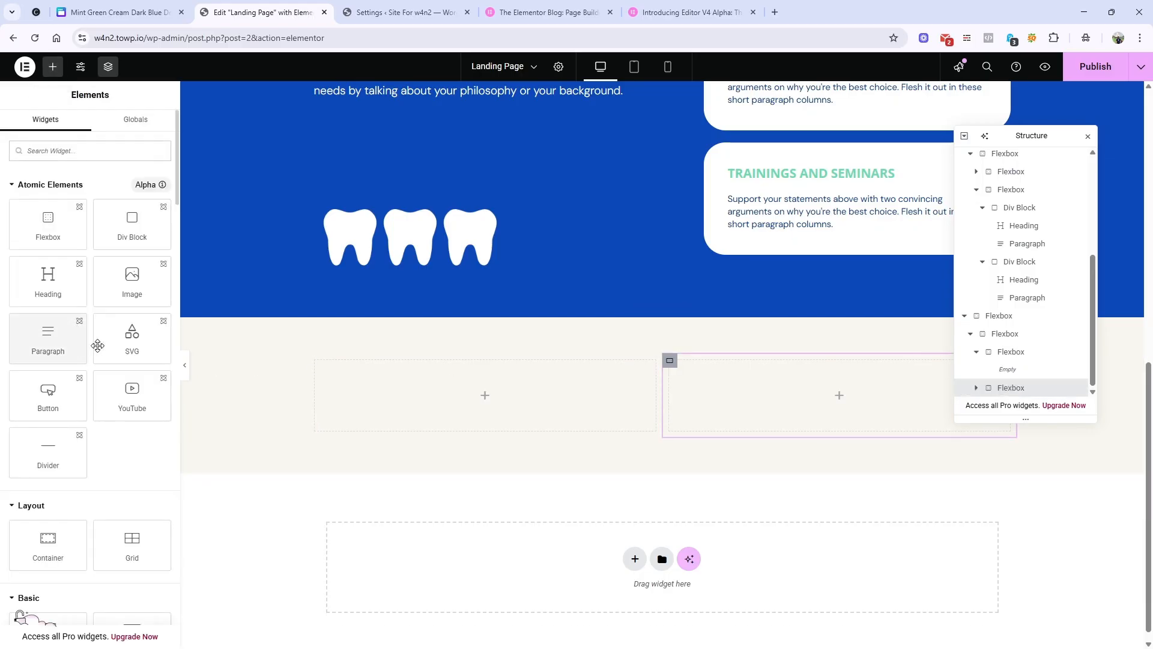
Add an Image element to the first of the two flexboxes, using the smiling man's photo from the media library.
left_click_drag(132, 280, 352, 408)
left_click(114, 221)
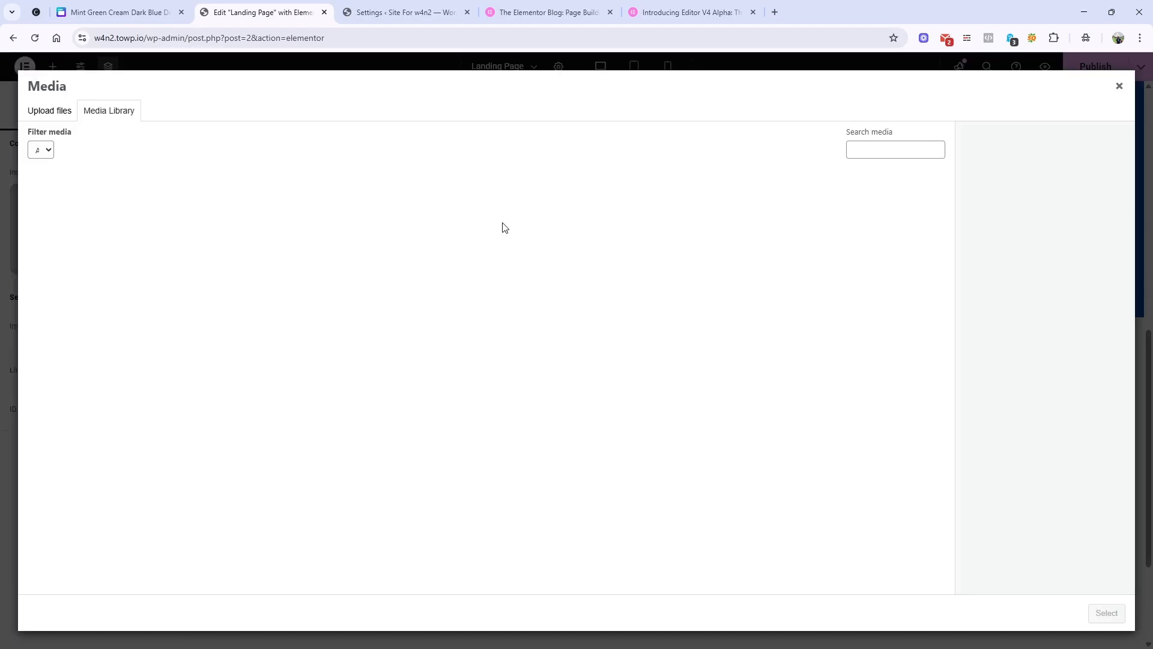
left_click(187, 218)
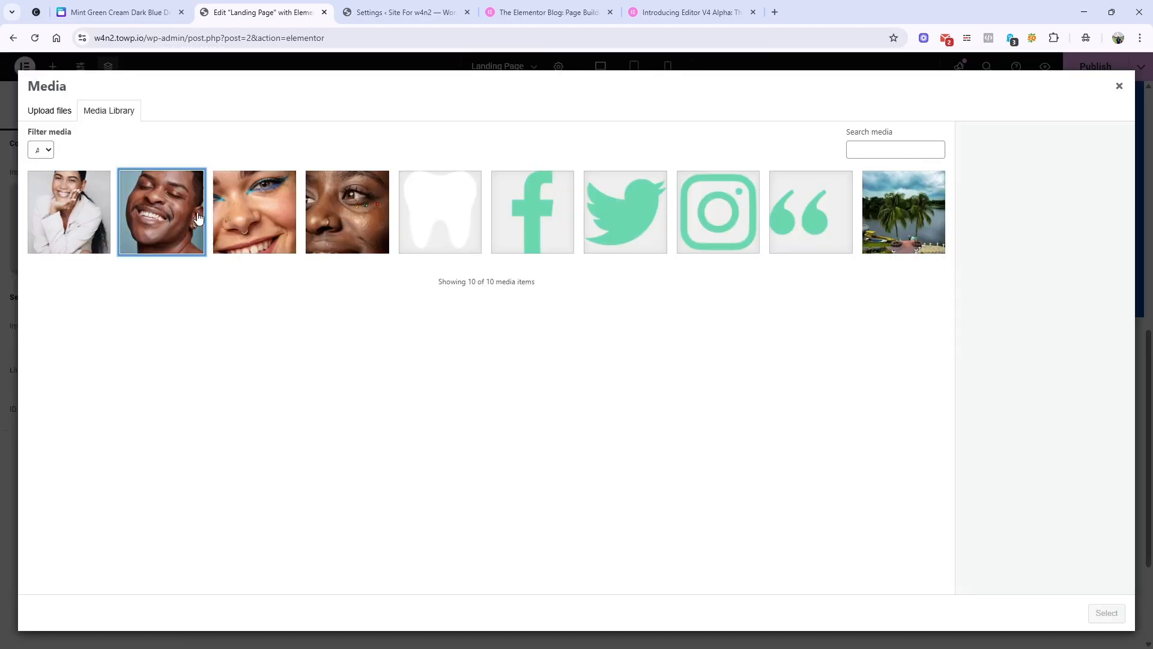
left_click(1099, 612)
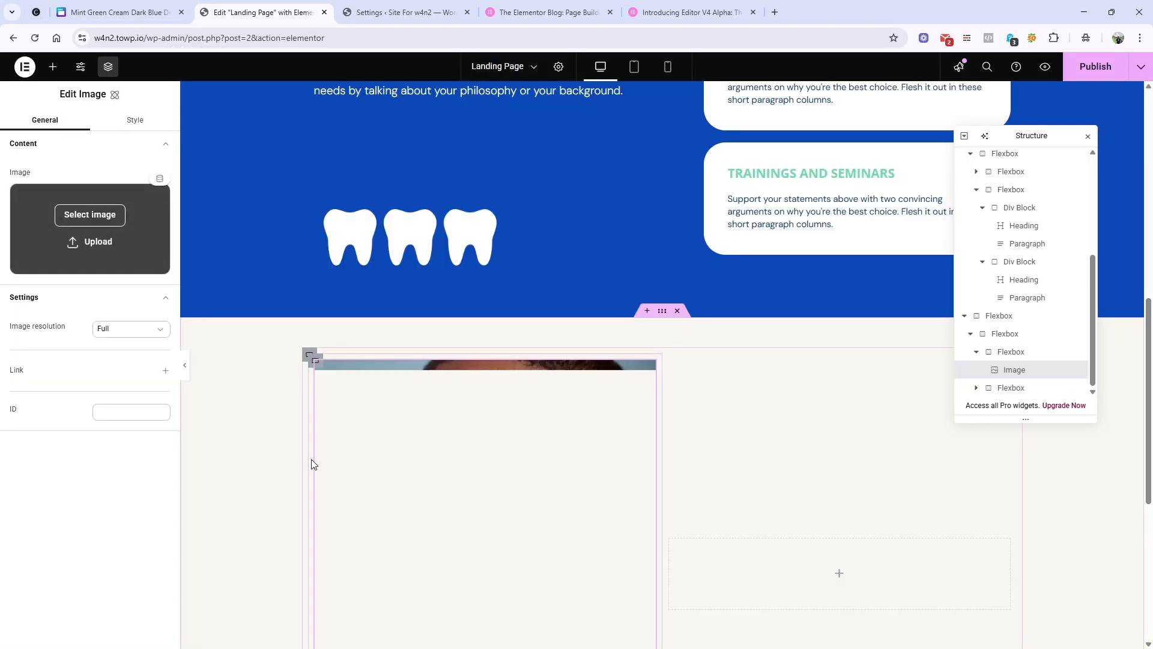
Compare with the hero section's photo, and apply the existing image-round class to the smiling man's photo.
scroll(898, 447, "up", 9)
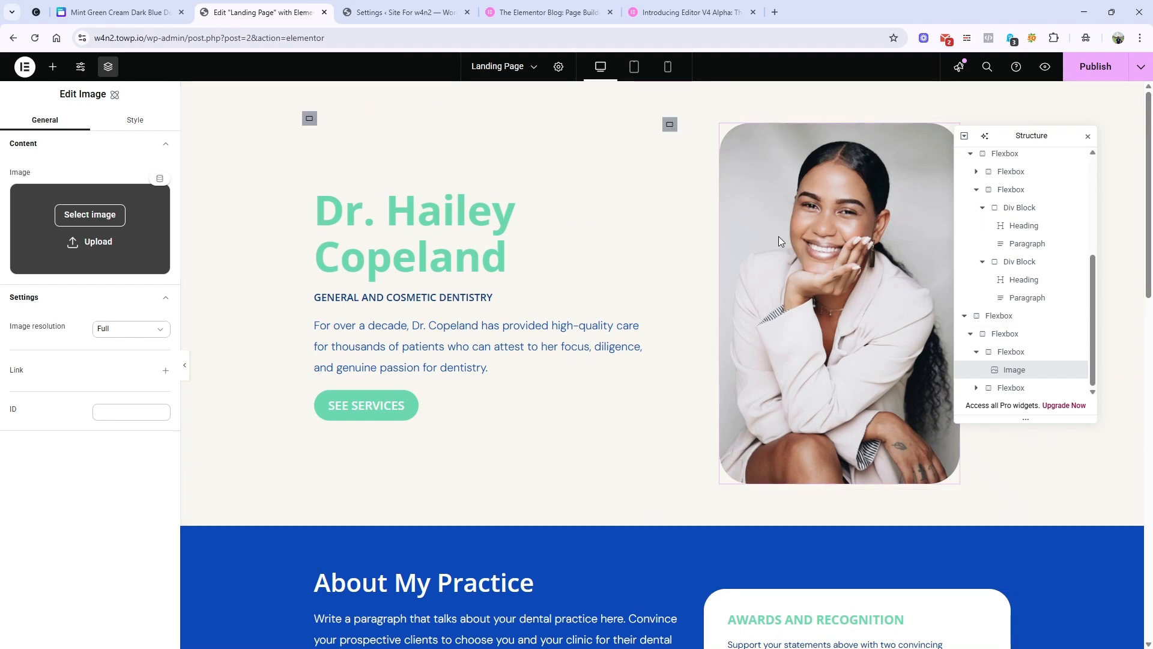
scroll(822, 270, "down", 12)
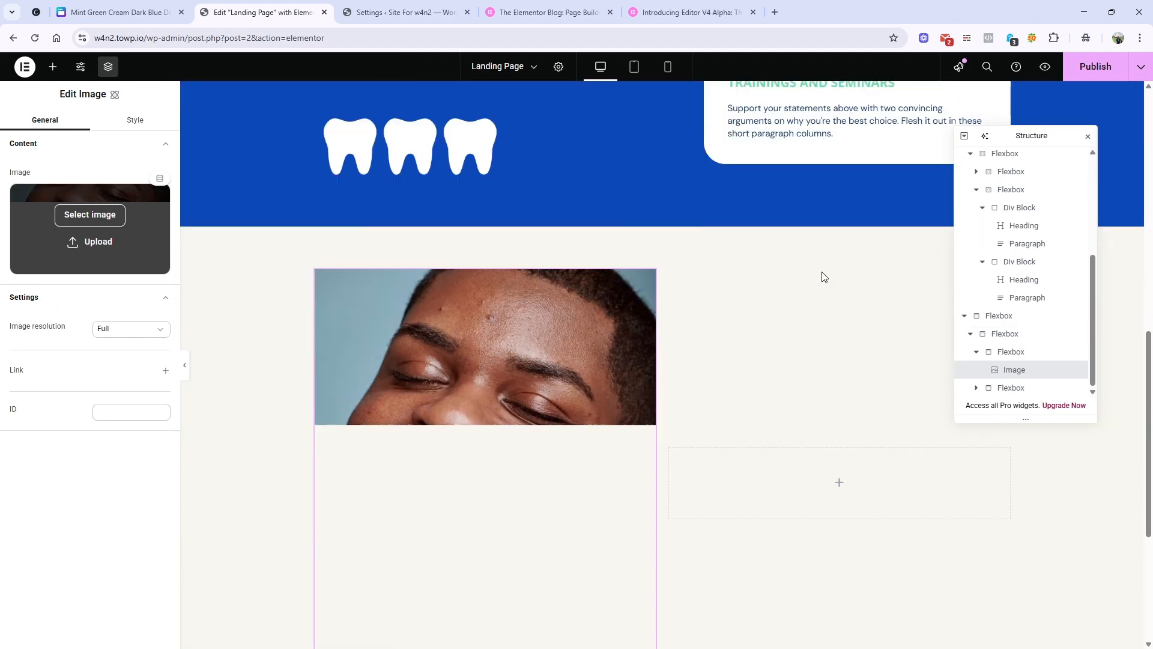
left_click(134, 119)
left_click(90, 165)
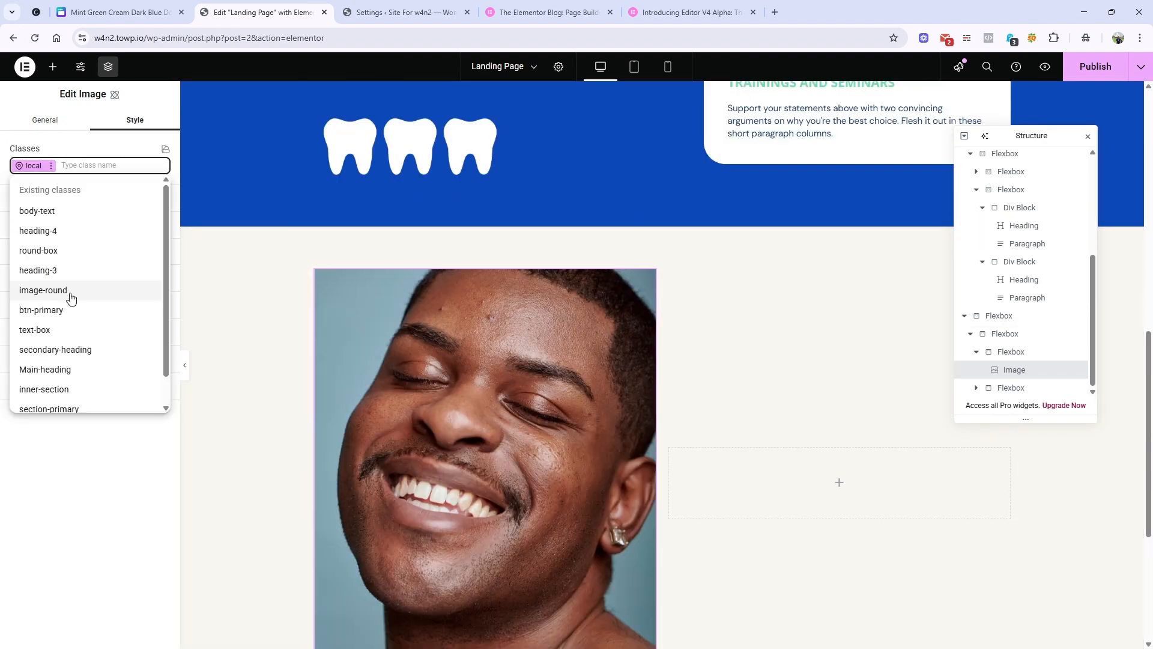
left_click(66, 293)
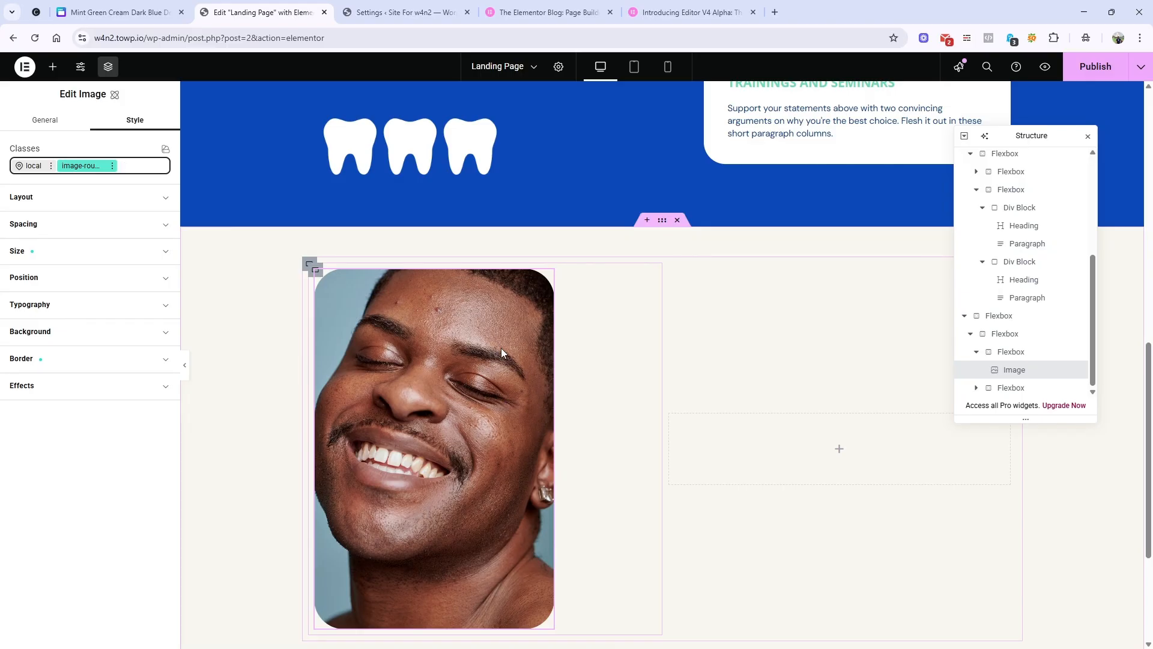
Compare the About My Practice cards and the new photo section in Elementor with the services text blocks in the Canva design.
scroll(739, 432, "up", 4)
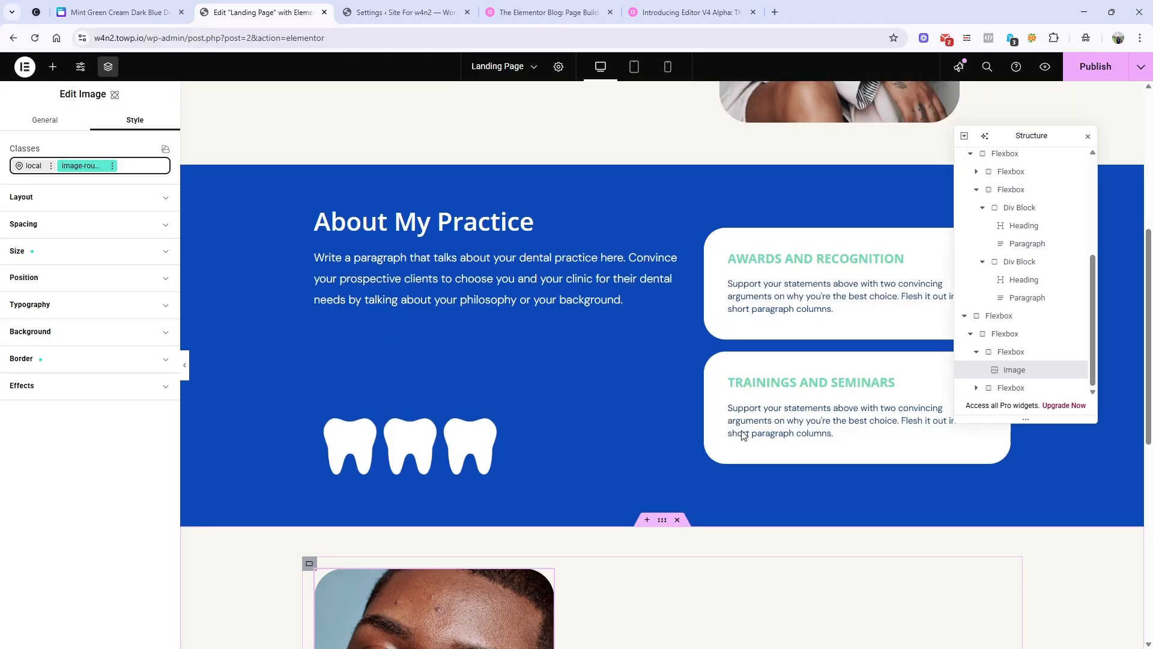
scroll(743, 435, "down", 2)
scroll(742, 430, "up", 3)
left_click(117, 12)
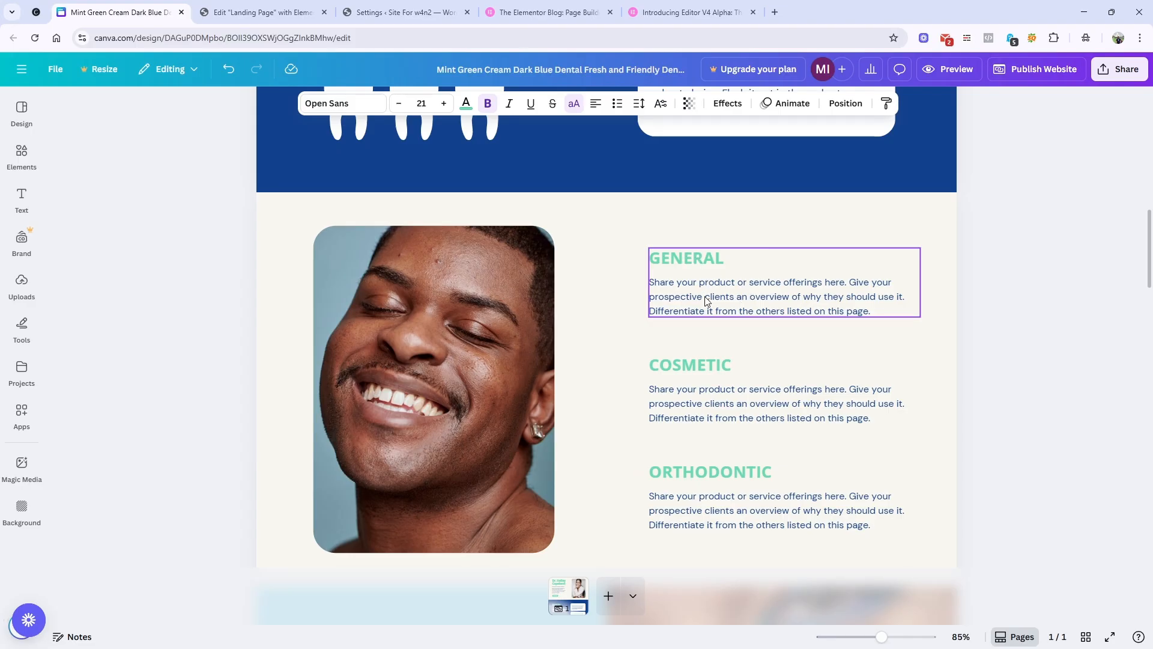
left_click(250, 12)
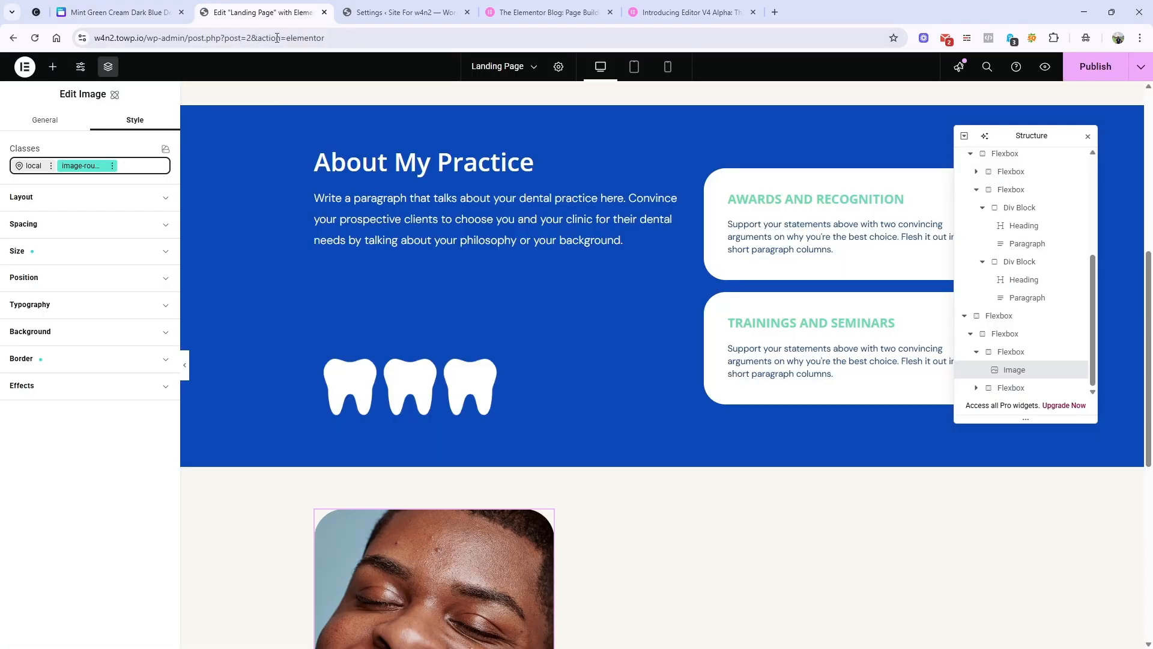
scroll(715, 458, "down", 6)
left_click(185, 6)
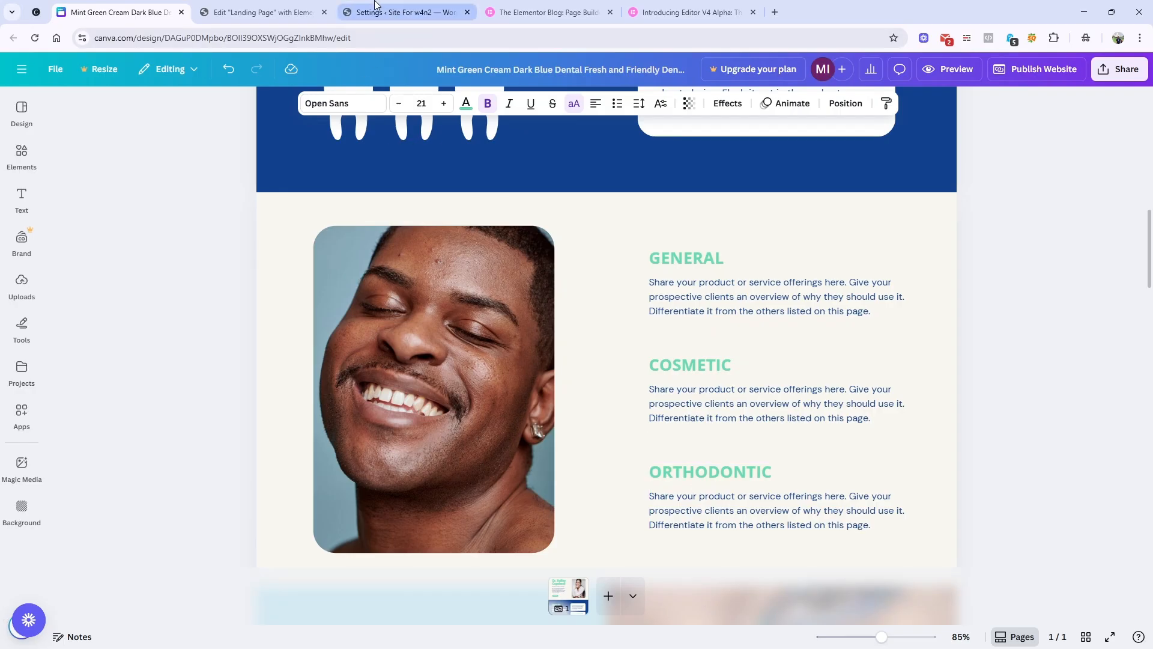
Return to the Elementor page and nest a new flexbox inside the empty second flexbox beside the photo.
left_click(309, 5)
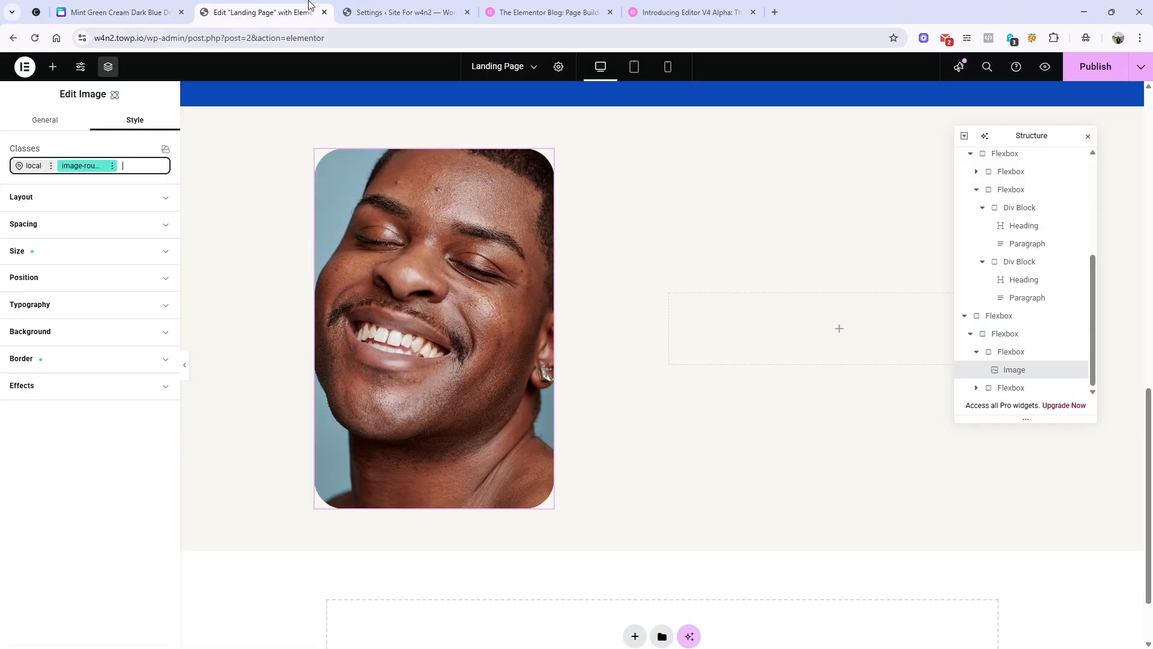
left_click(53, 66)
left_click_drag(54, 232, 803, 337)
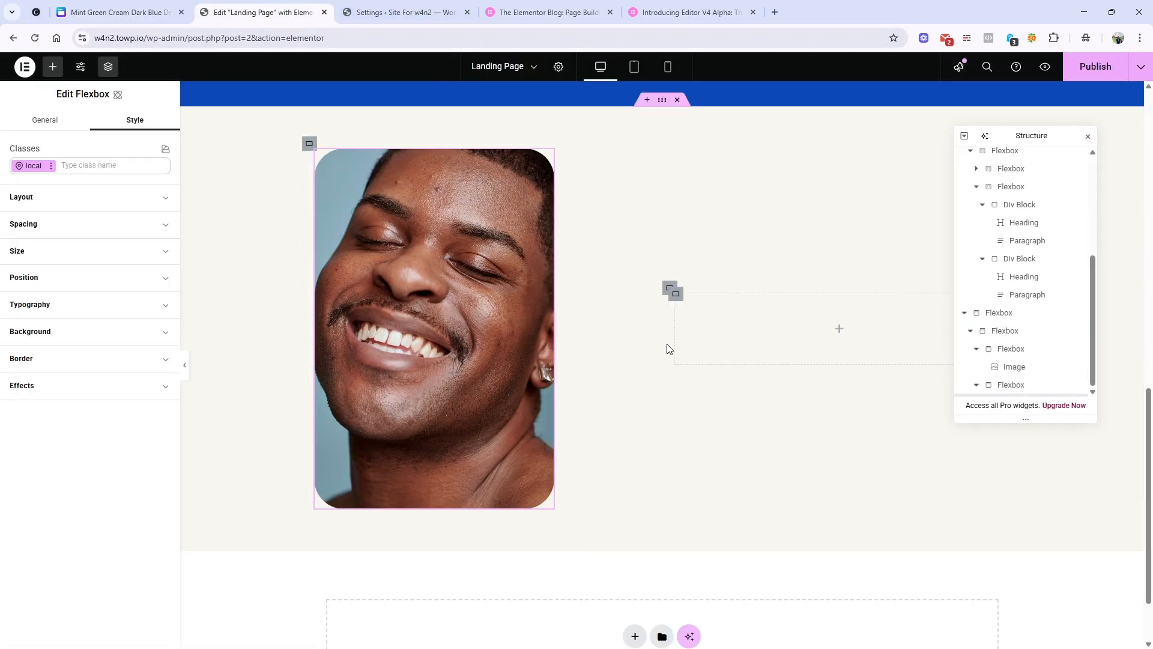
scroll(1056, 340, "down", 1)
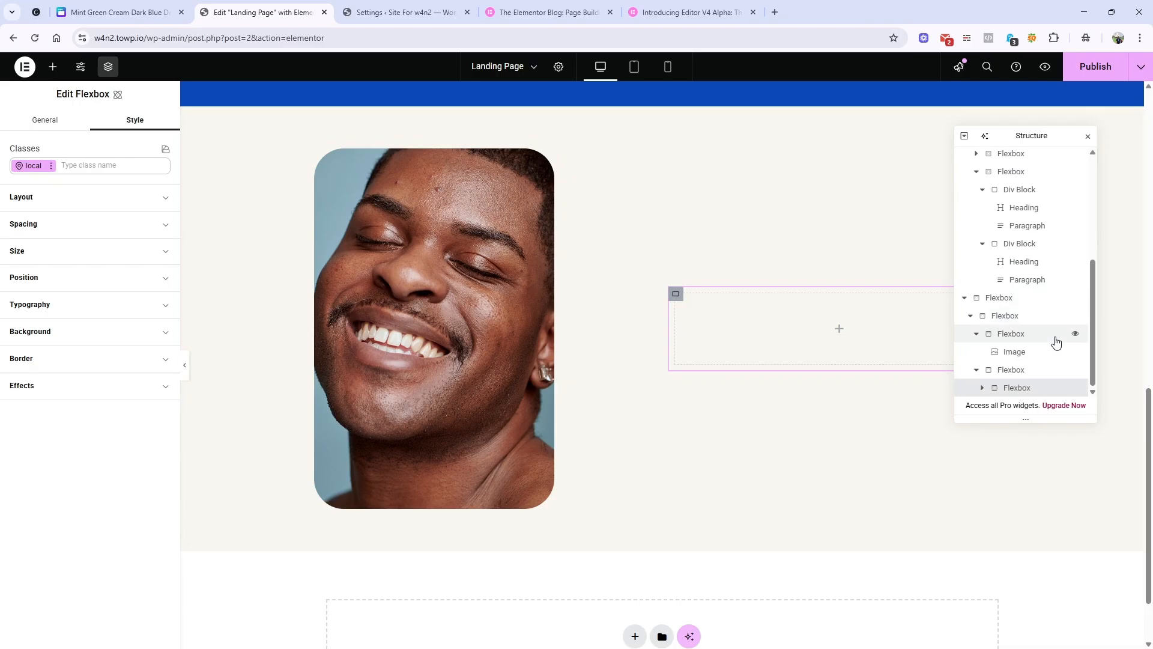
Duplicate the nested flexbox twice to make three placeholders beside the photo.
right_click(1022, 391)
left_click(1031, 425)
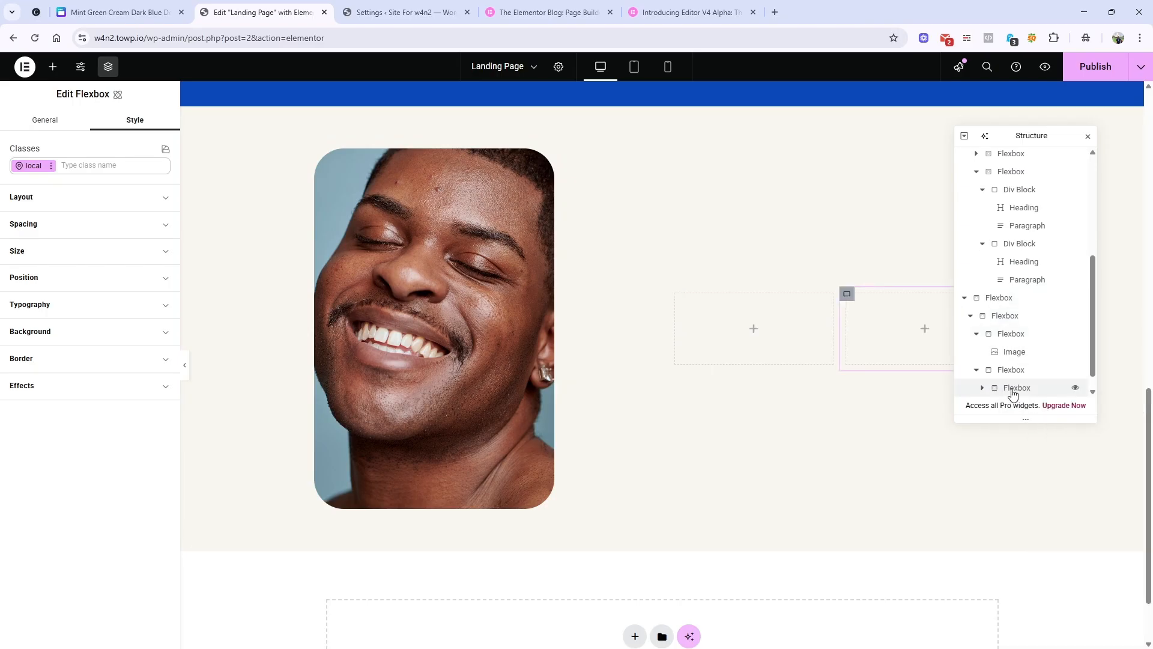
right_click(1014, 389)
left_click(1025, 420)
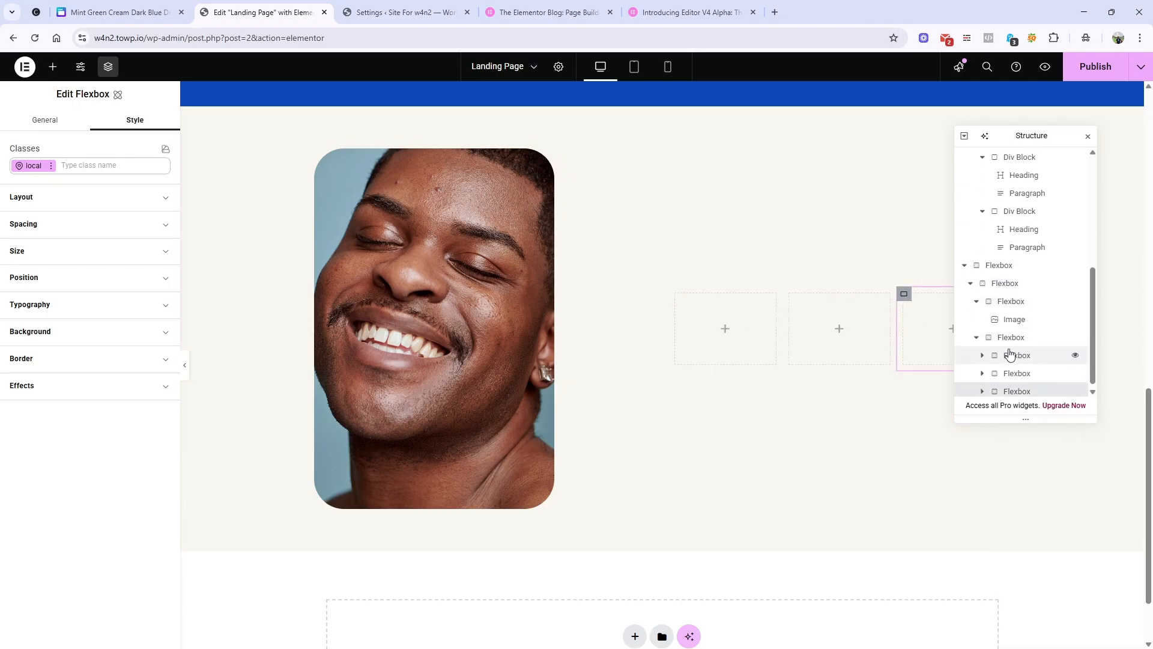
Set the layout direction of the second flexbox beside the photo to column.
left_click(1009, 335)
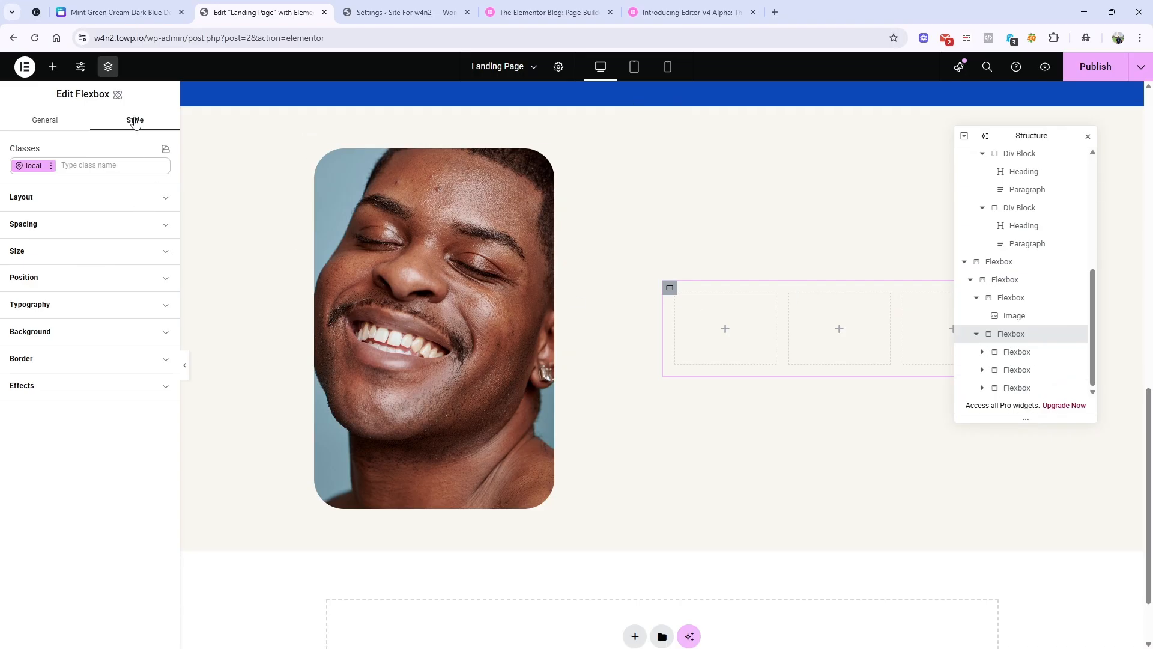
left_click(98, 206)
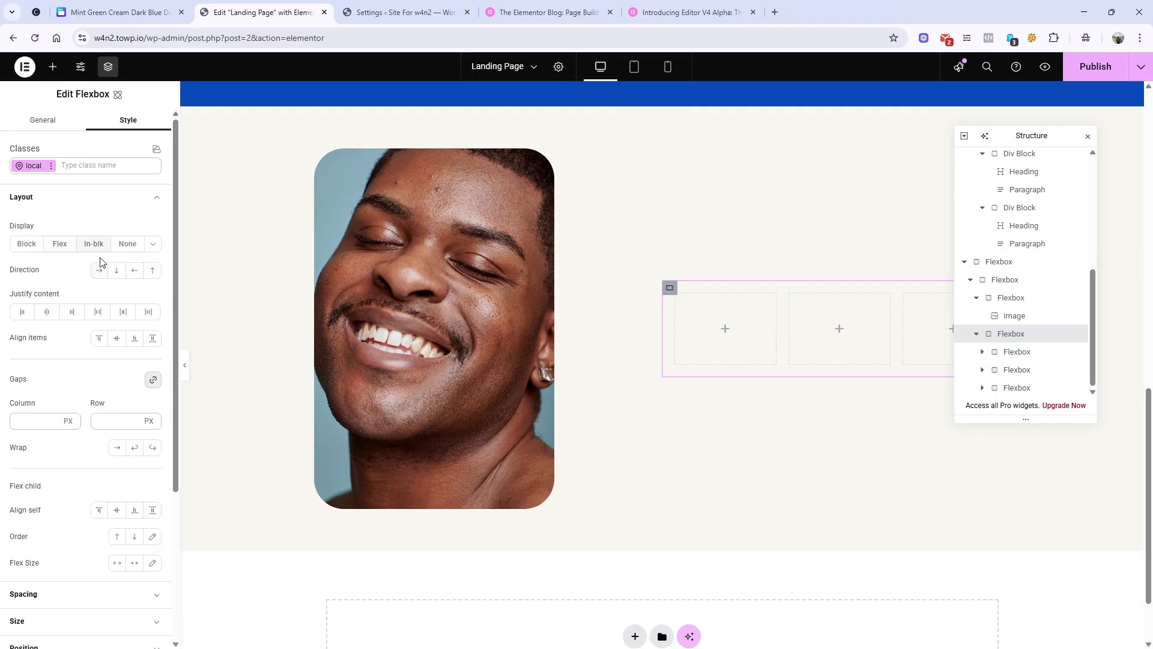
left_click(116, 270)
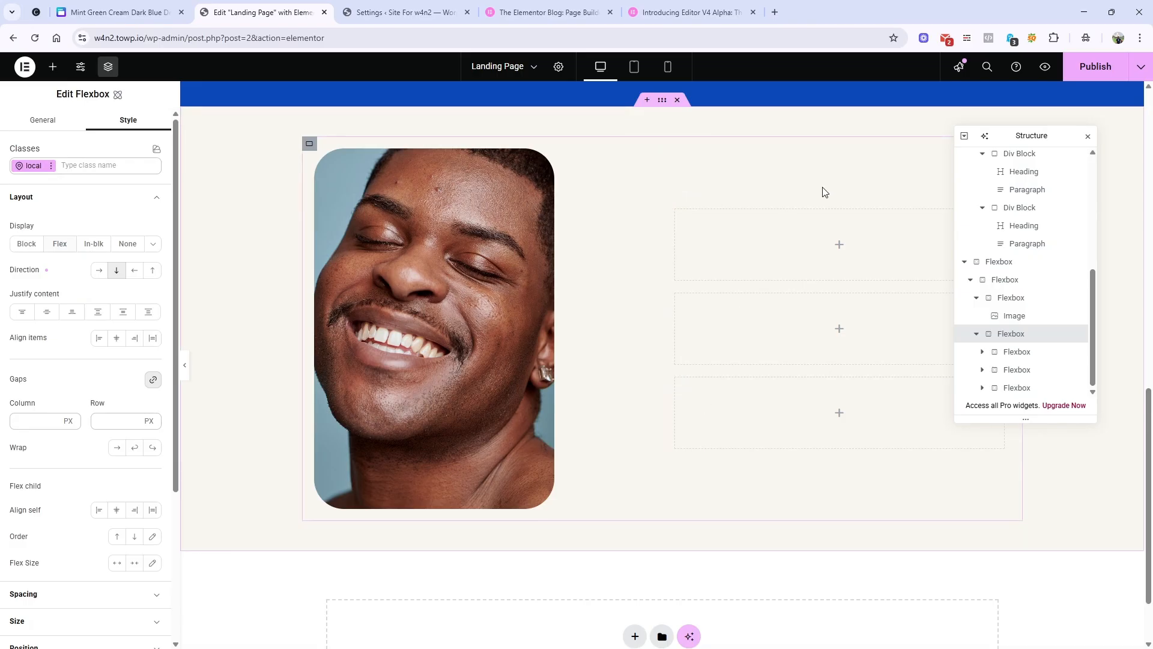
Add a Heading and a Paragraph element to the first nested flexbox beside the photo.
left_click(52, 66)
left_click_drag(48, 277, 762, 252)
left_click(53, 67)
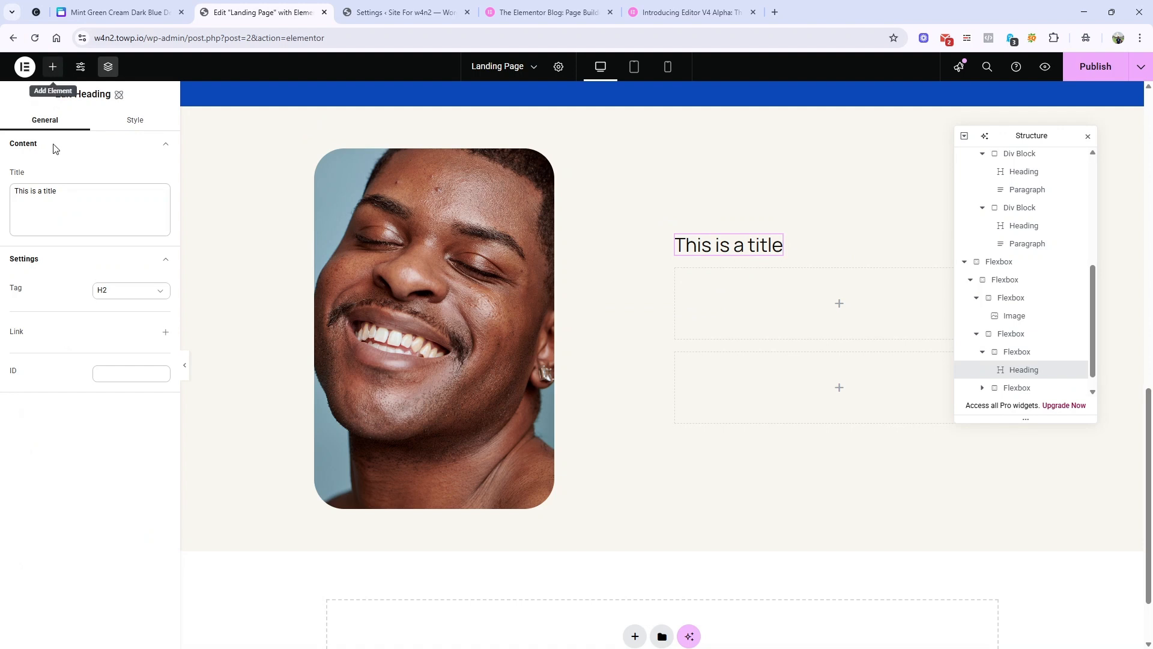
left_click_drag(51, 361, 742, 253)
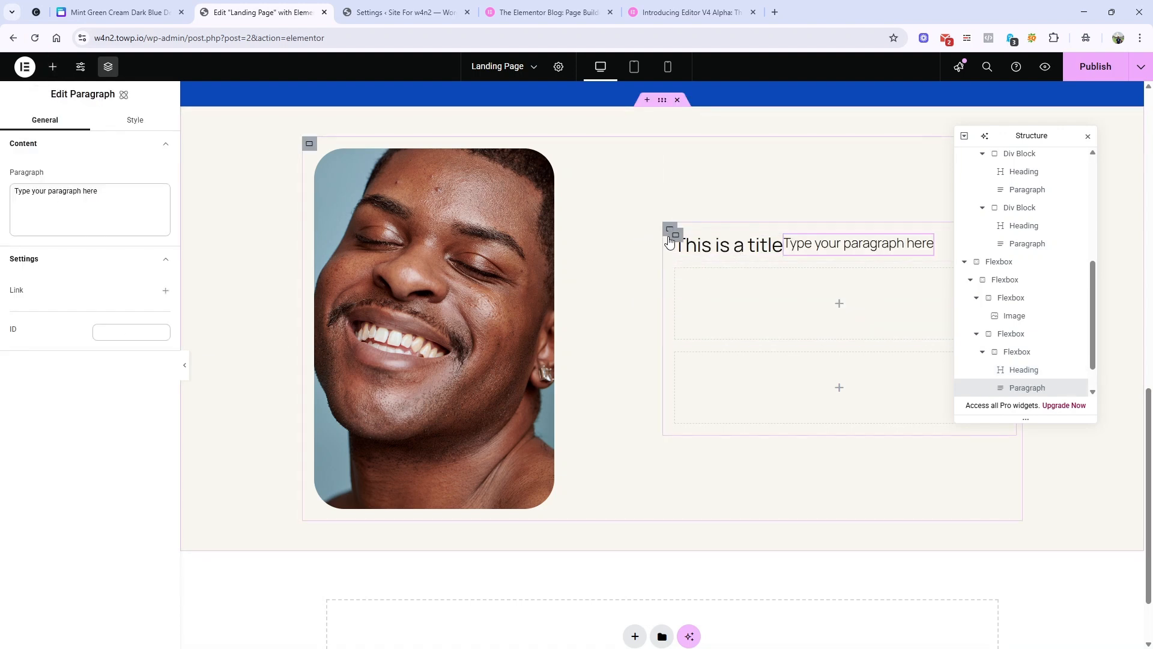
Set the direction of the flexbox holding the heading and paragraph to column.
left_click(676, 236)
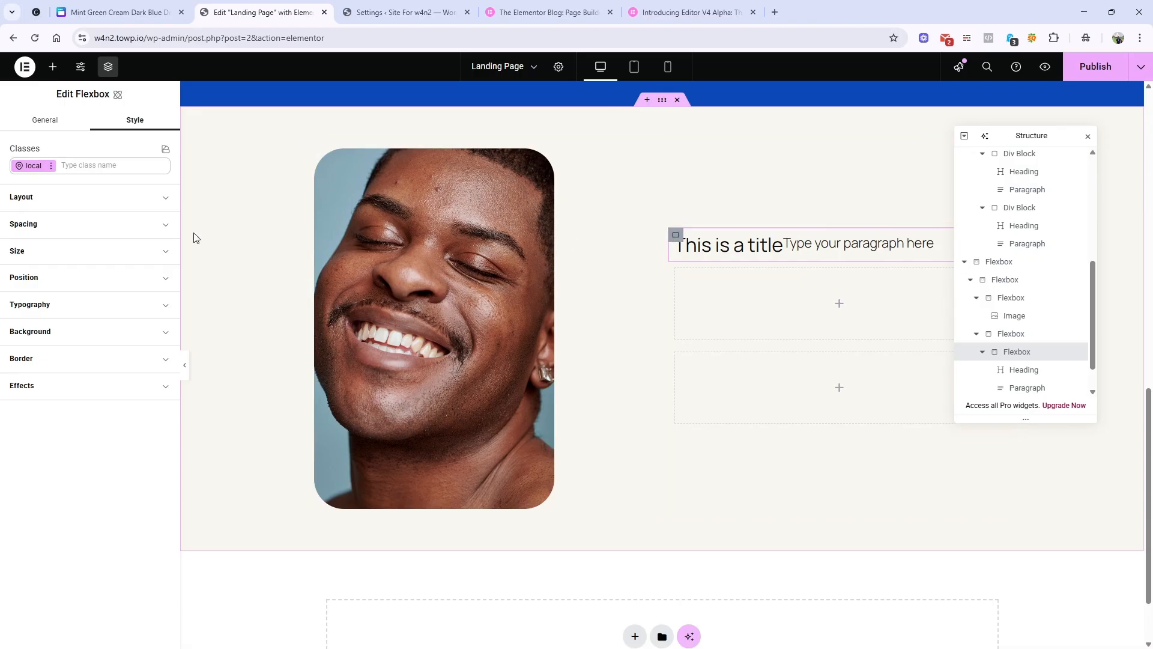
left_click(63, 198)
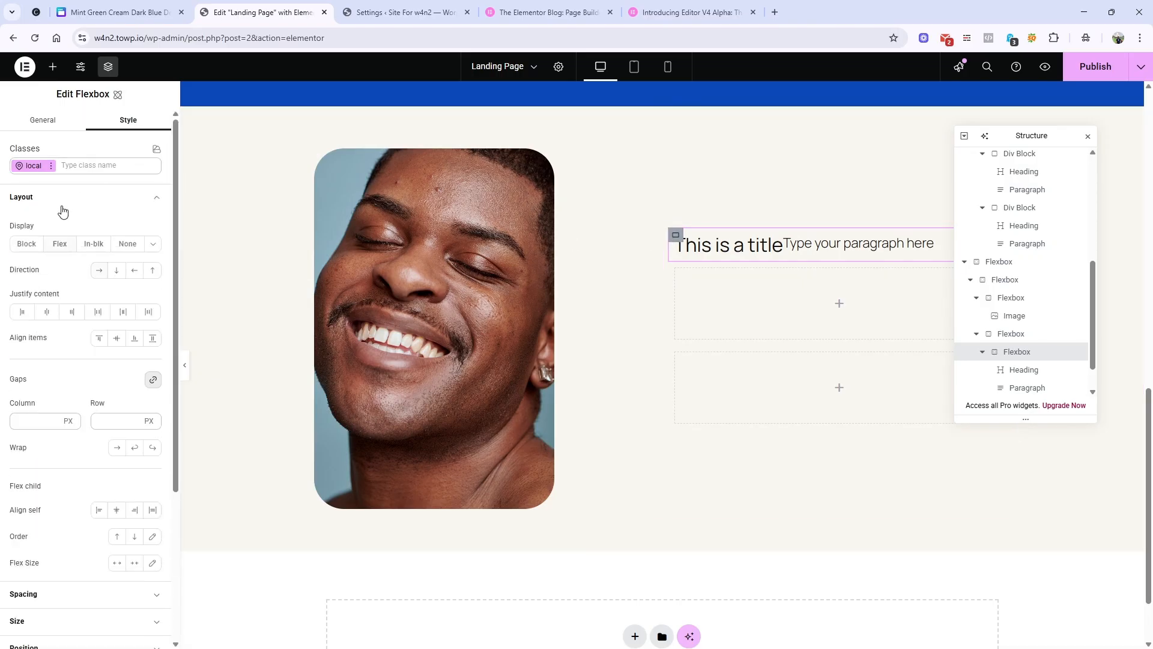
left_click(116, 275)
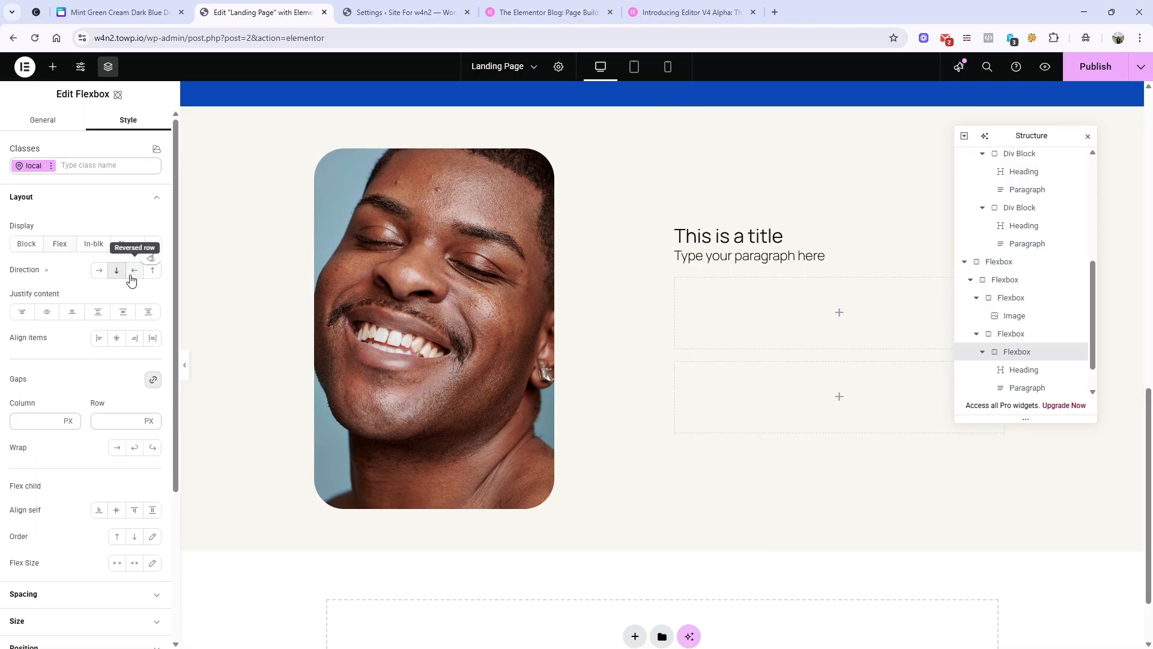
Delete the two empty nested flexboxes below the heading and paragraph block.
left_click(985, 354)
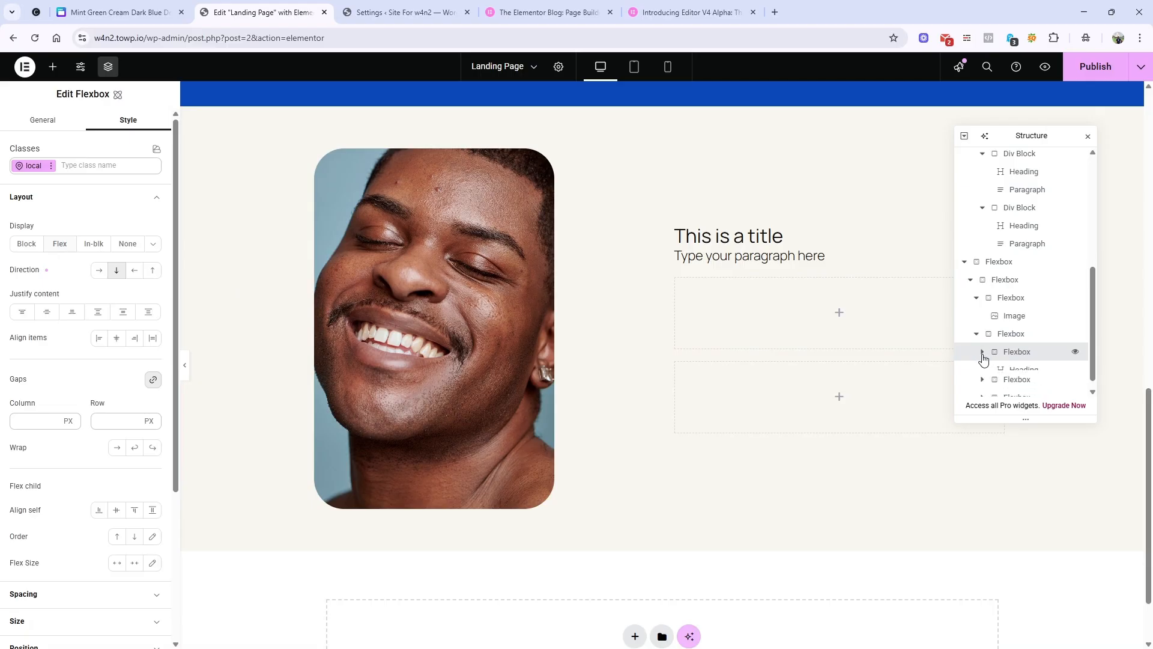
right_click(1001, 370)
left_click(1029, 589)
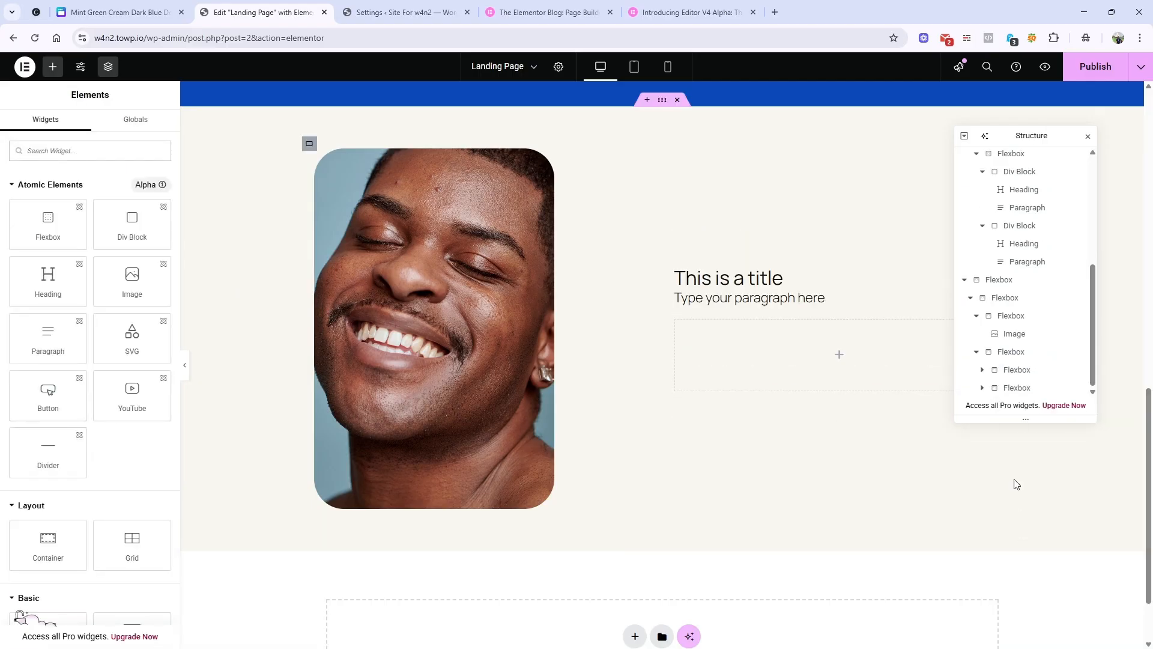
left_click(1009, 387)
right_click(1008, 389)
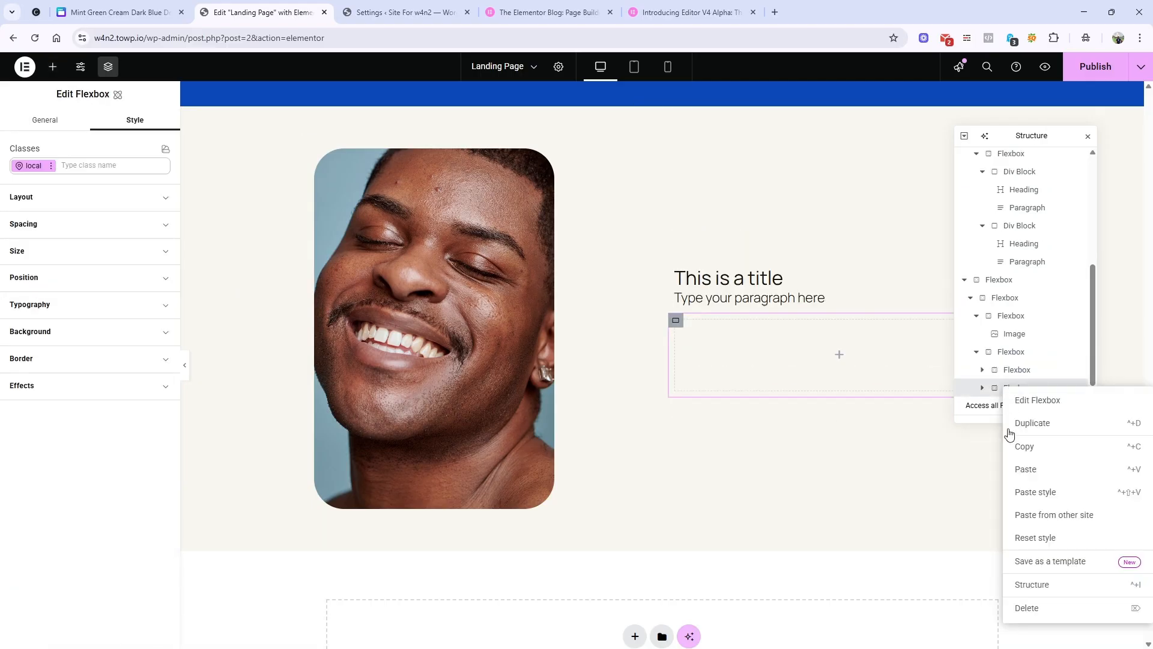
left_click(1026, 607)
Duplicate the heading and paragraph flexbox twice, and set the parent flexbox's gap to 20 px.
left_click(1008, 388)
right_click(1008, 390)
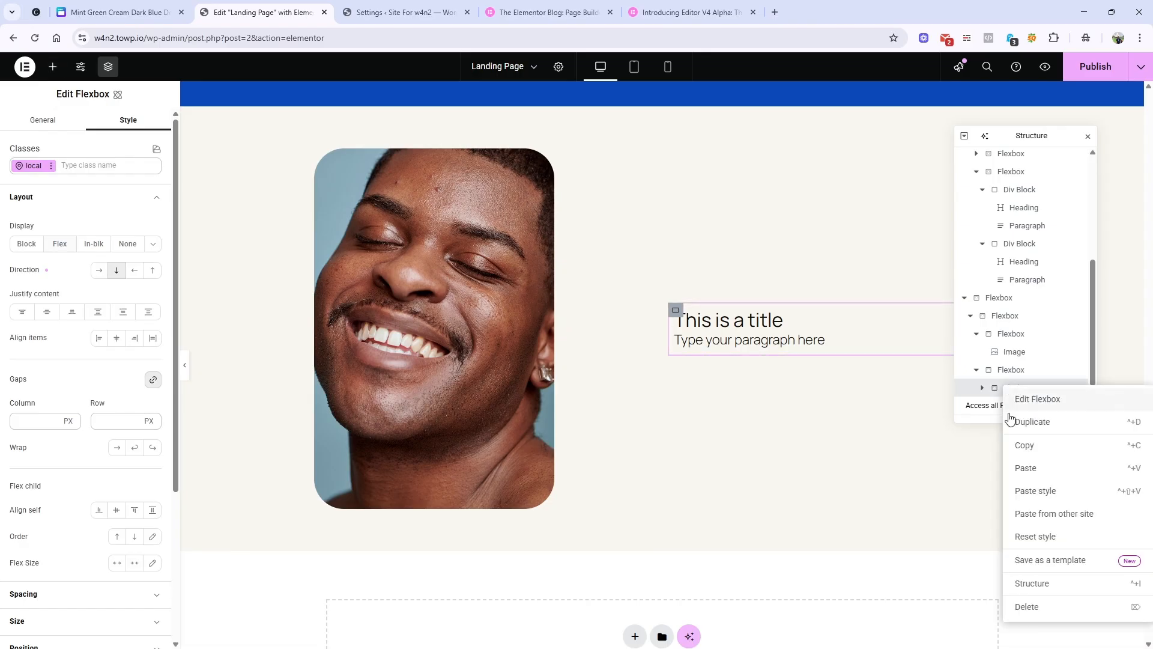
left_click(1022, 430)
right_click(1012, 387)
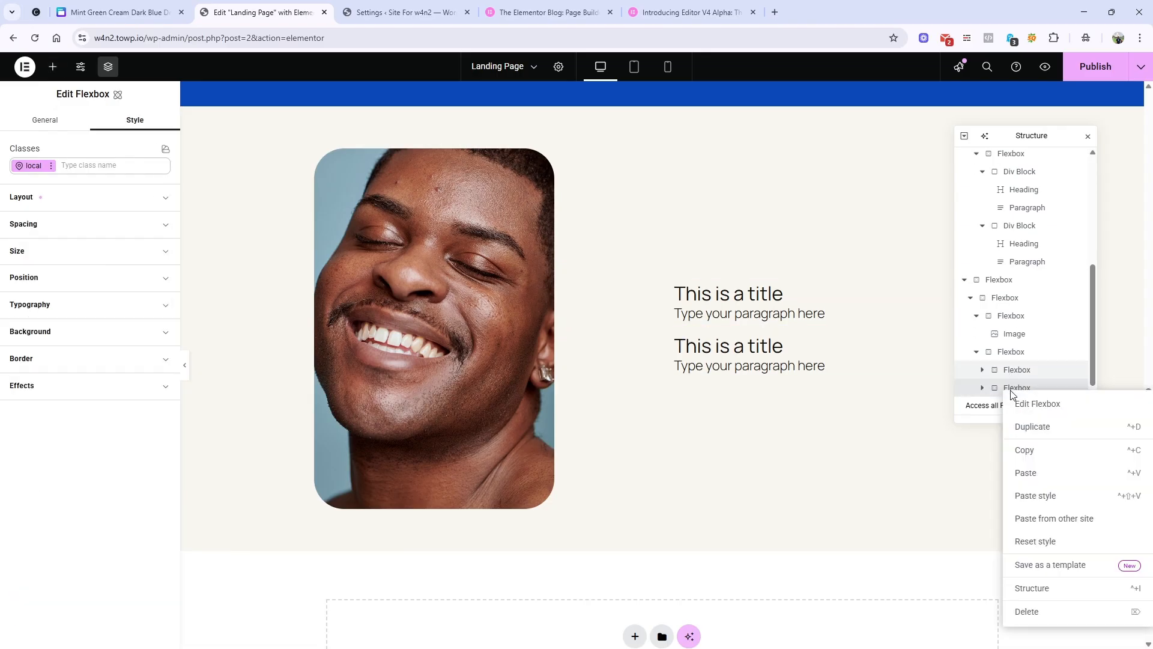
left_click(1022, 430)
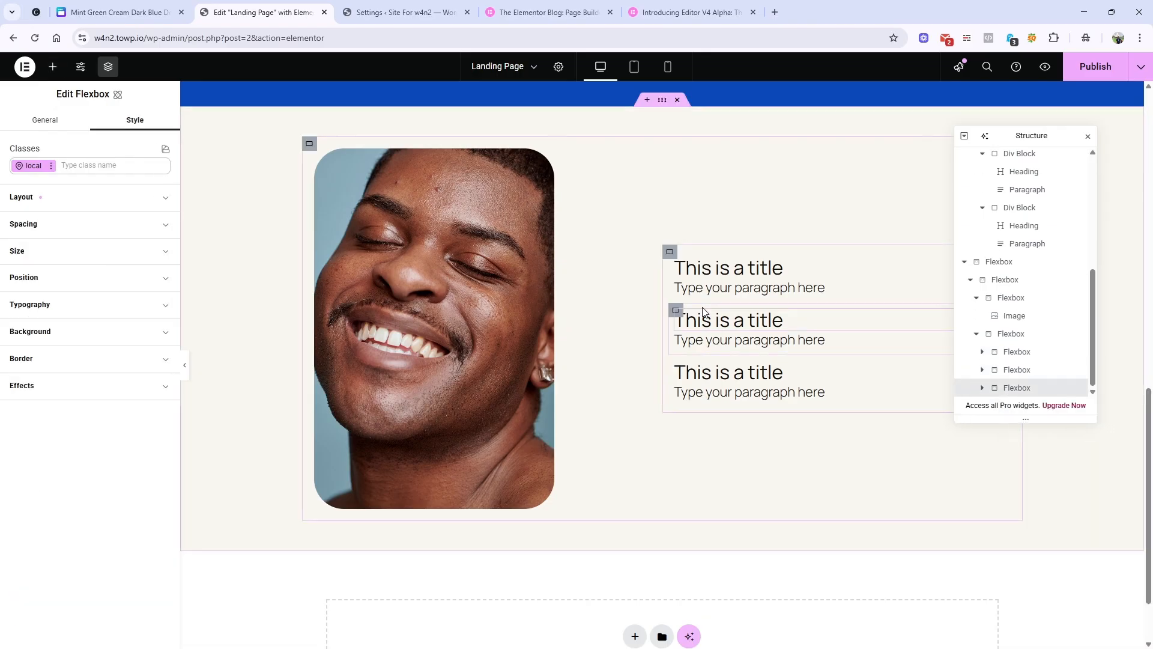
left_click(670, 252)
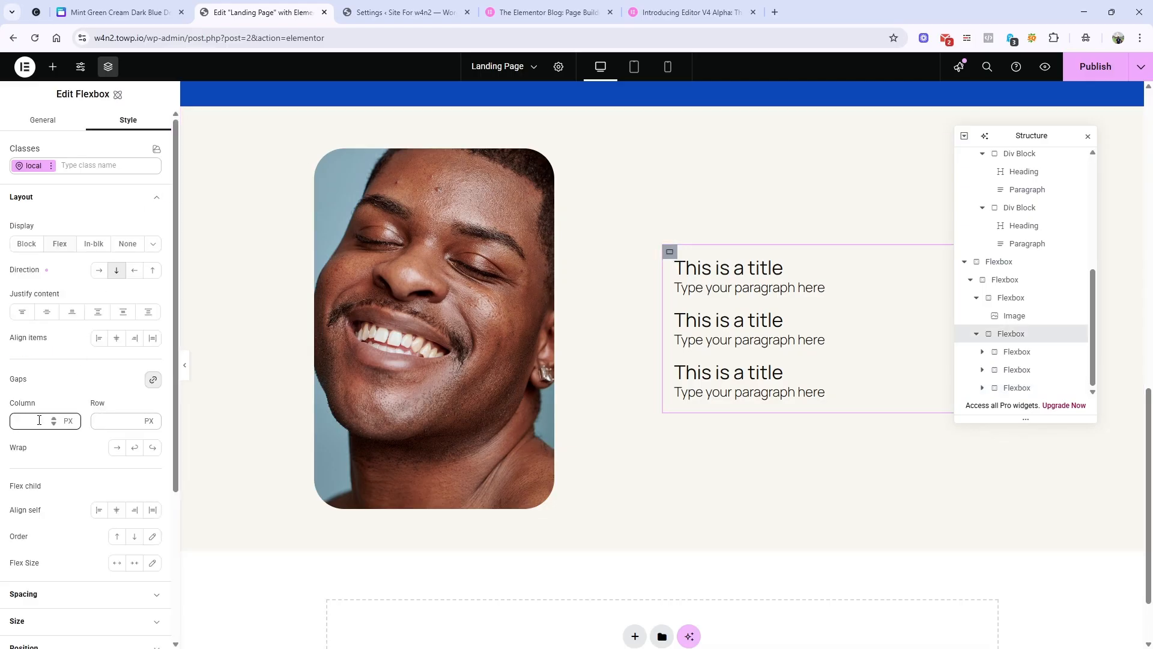
type("20")
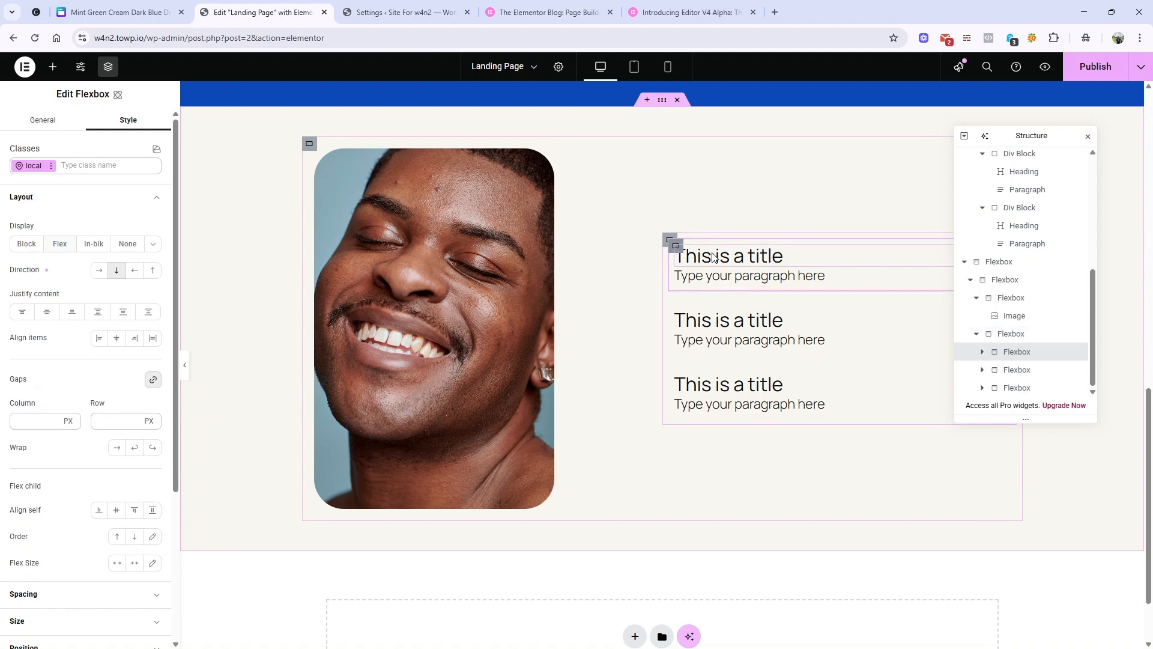
Copy the General heading from the Canva design and paste it as the first block's title in Elementor.
left_click(672, 255)
key("ctrl+1")
left_click(671, 302)
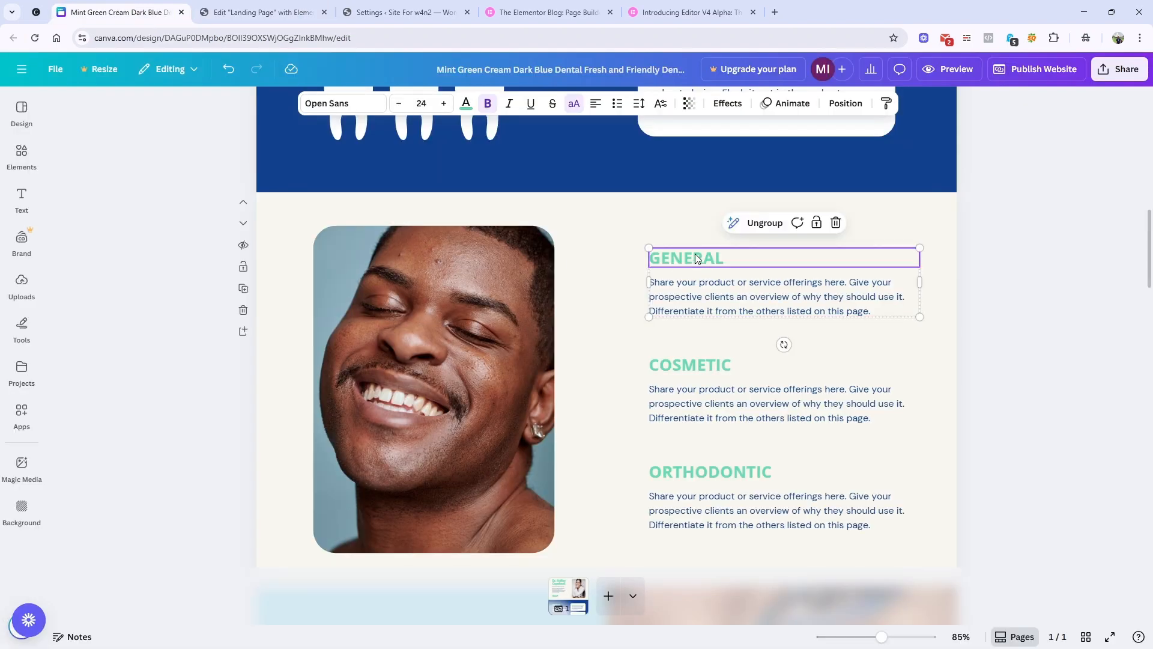
double_click(695, 256)
key("ctrl+c")
key("ctrl+2")
left_click(36, 227)
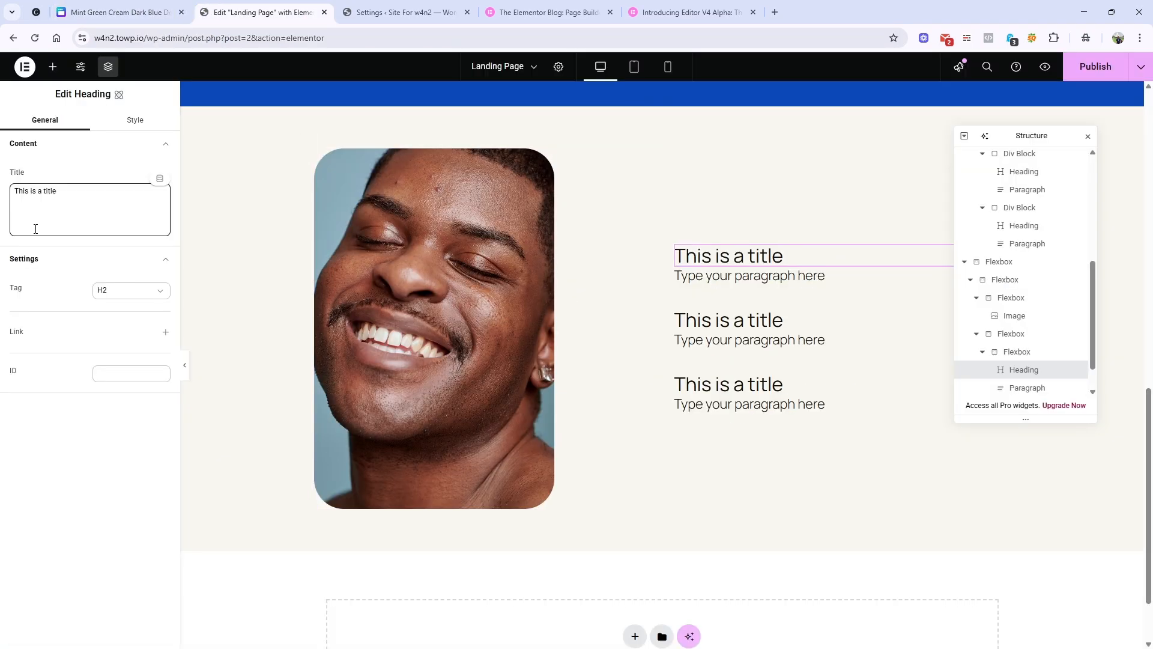
key("ctrl+a")
key("ctrl+v")
Copy the paragraph under General from the Canva design and paste it into the first block's paragraph in Elementor.
left_click(114, 6)
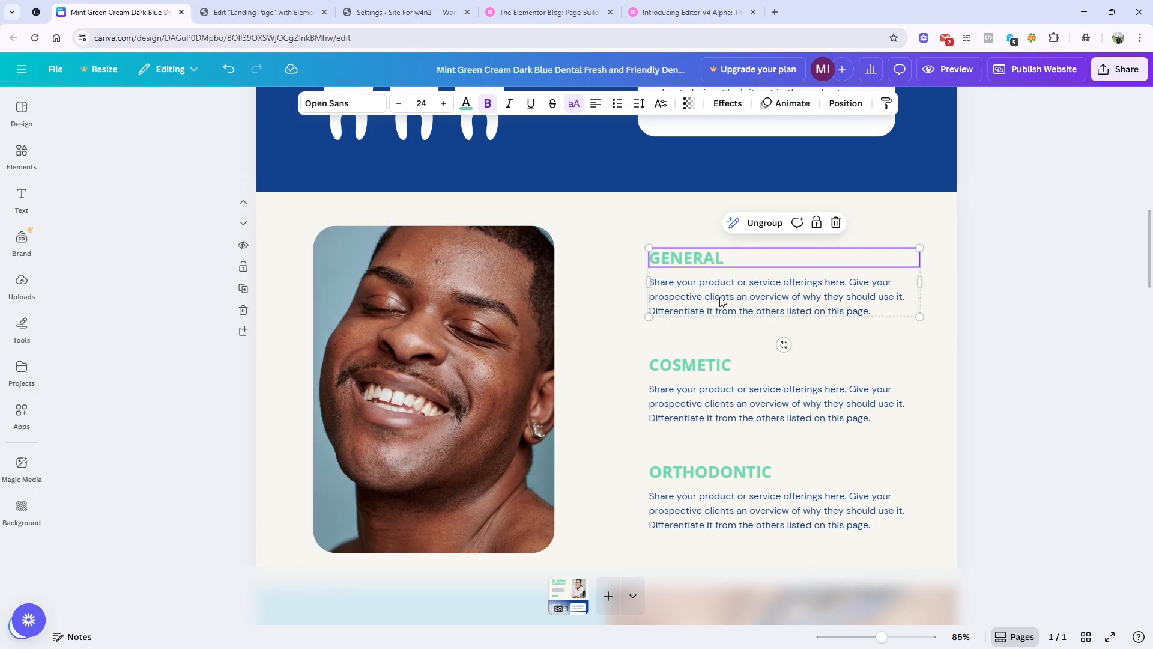
left_click(735, 295)
double_click(735, 295)
key("ctrl+c")
key("ctrl+2")
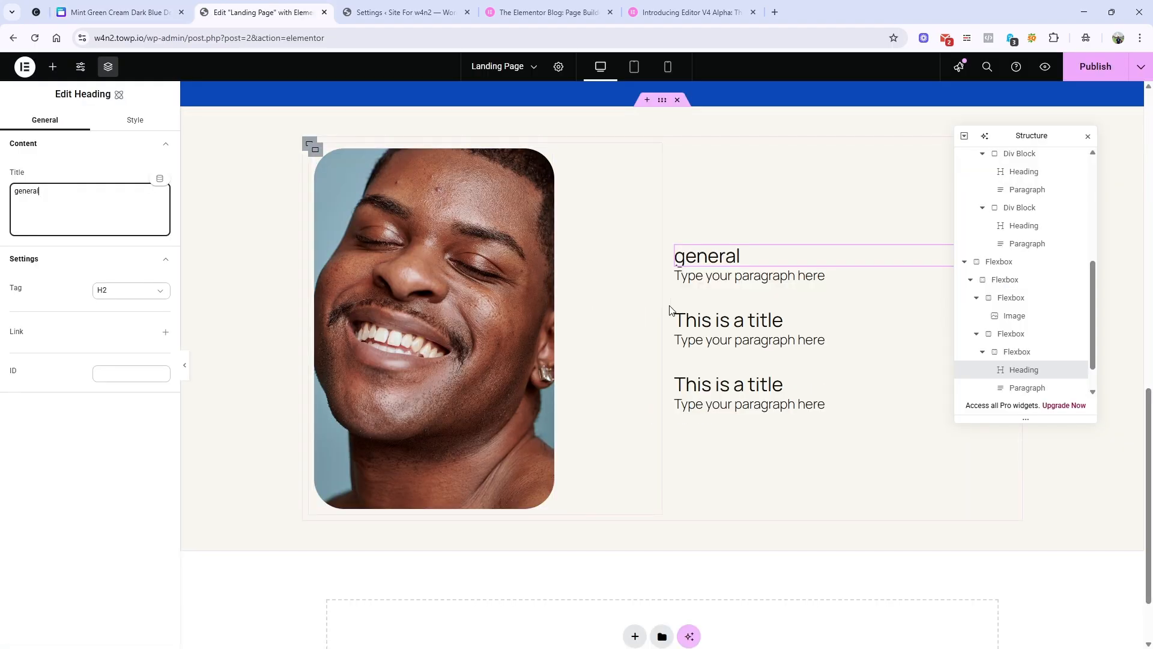
left_click(715, 283)
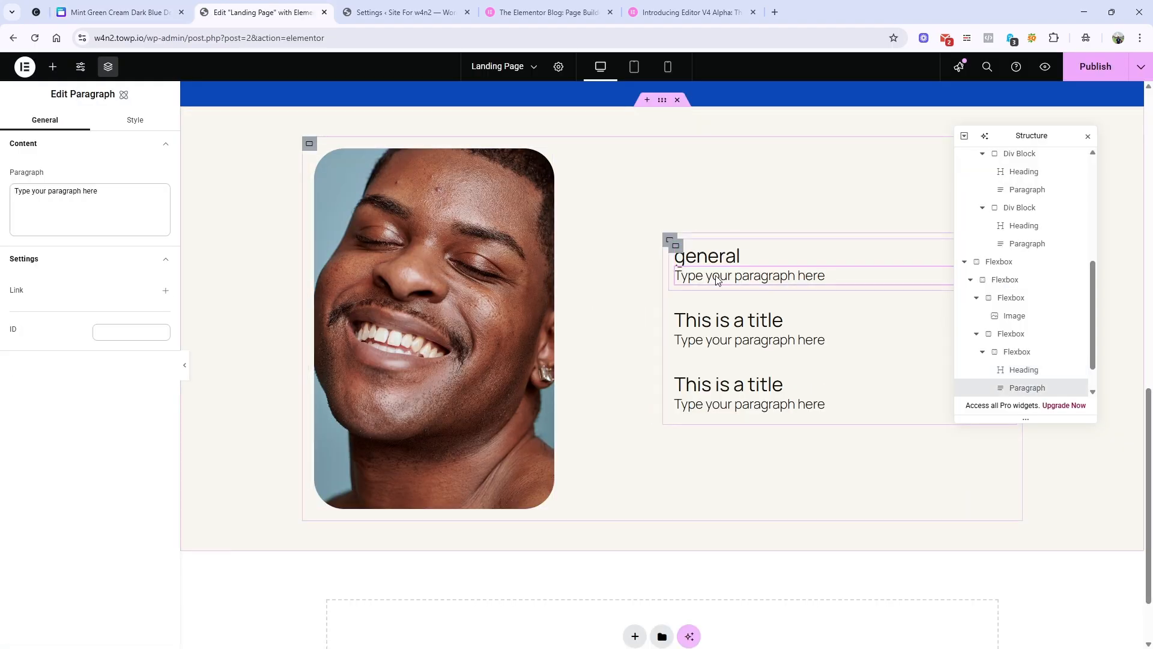
left_click(49, 188)
key("ctrl+v")
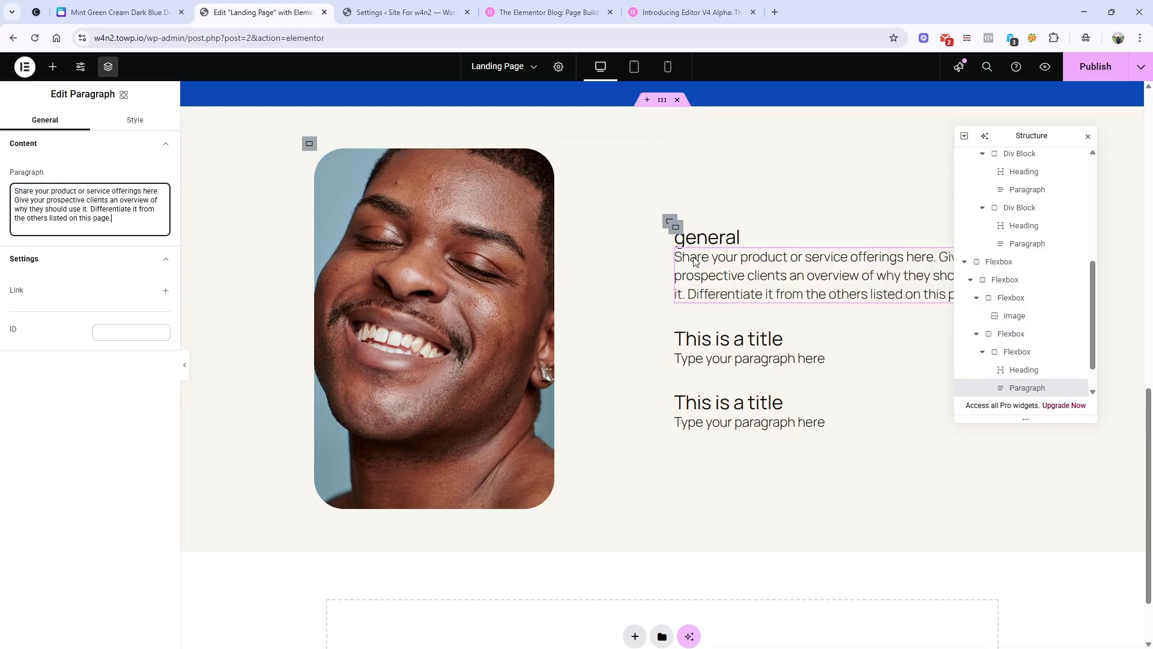
Capitalise the first block's heading so that it reads "General".
left_click(685, 235)
left_click(16, 198)
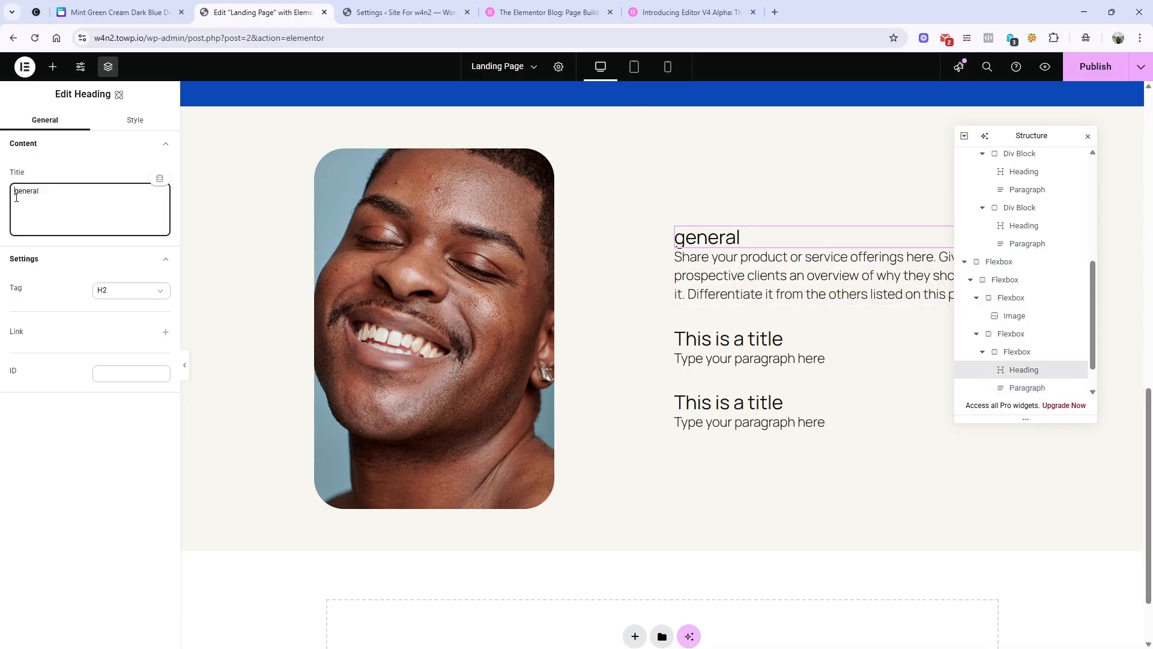
type("G")
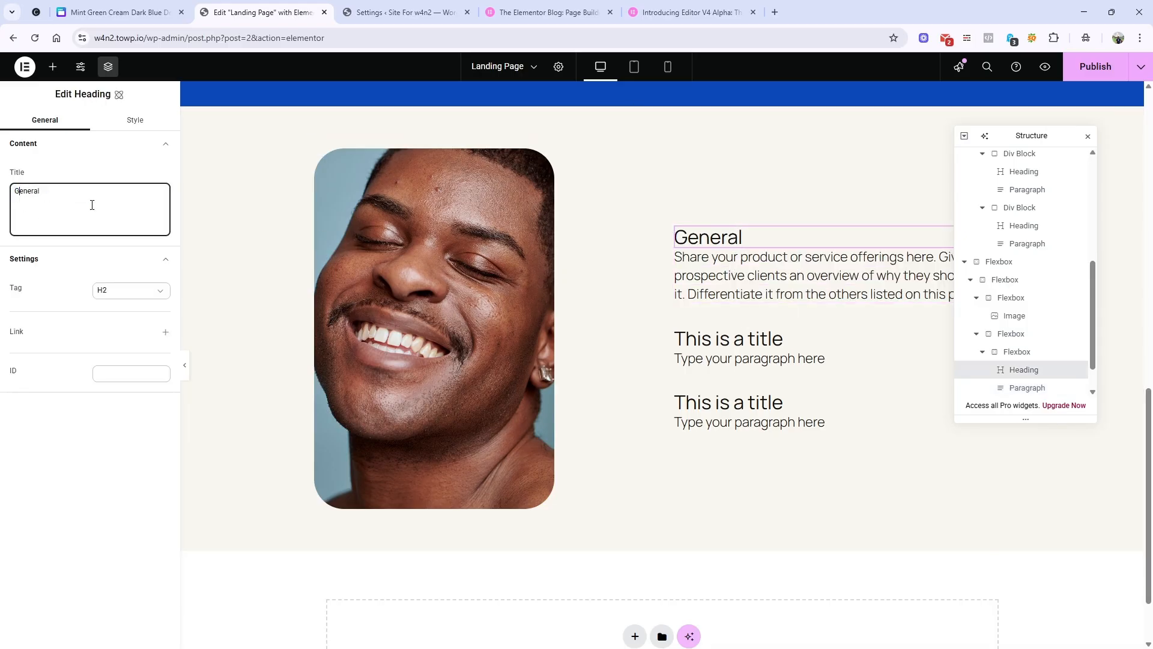
Apply the existing heading-4 class to the General heading.
scroll(745, 308, "up", 3)
scroll(758, 307, "down", 2)
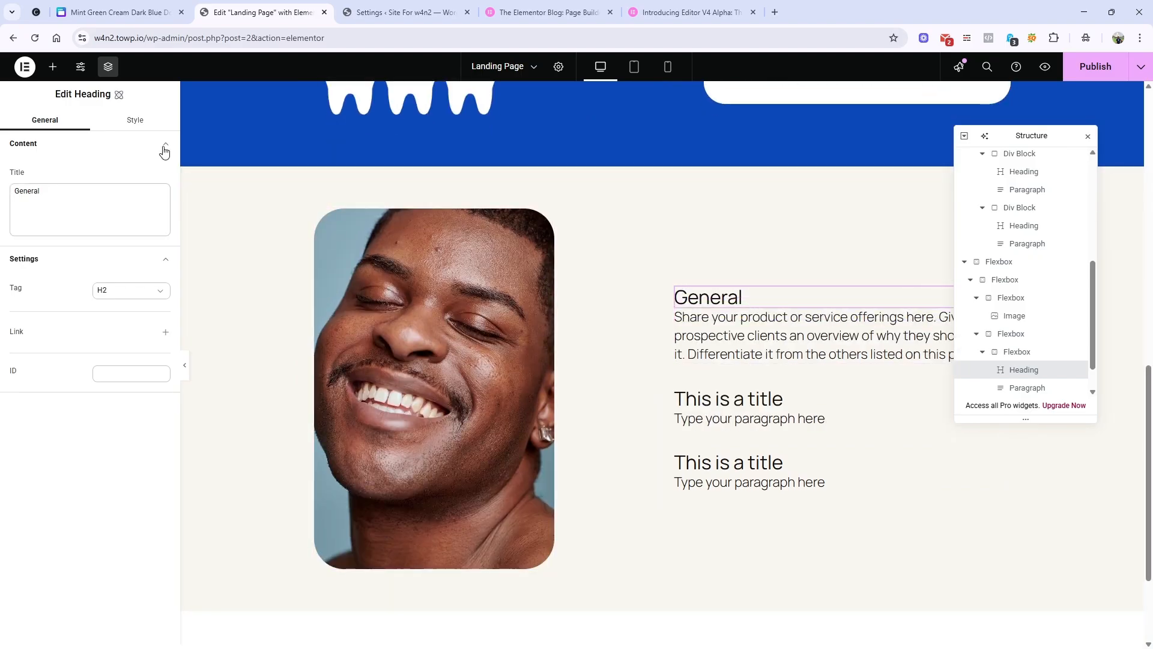
left_click(149, 129)
left_click(115, 166)
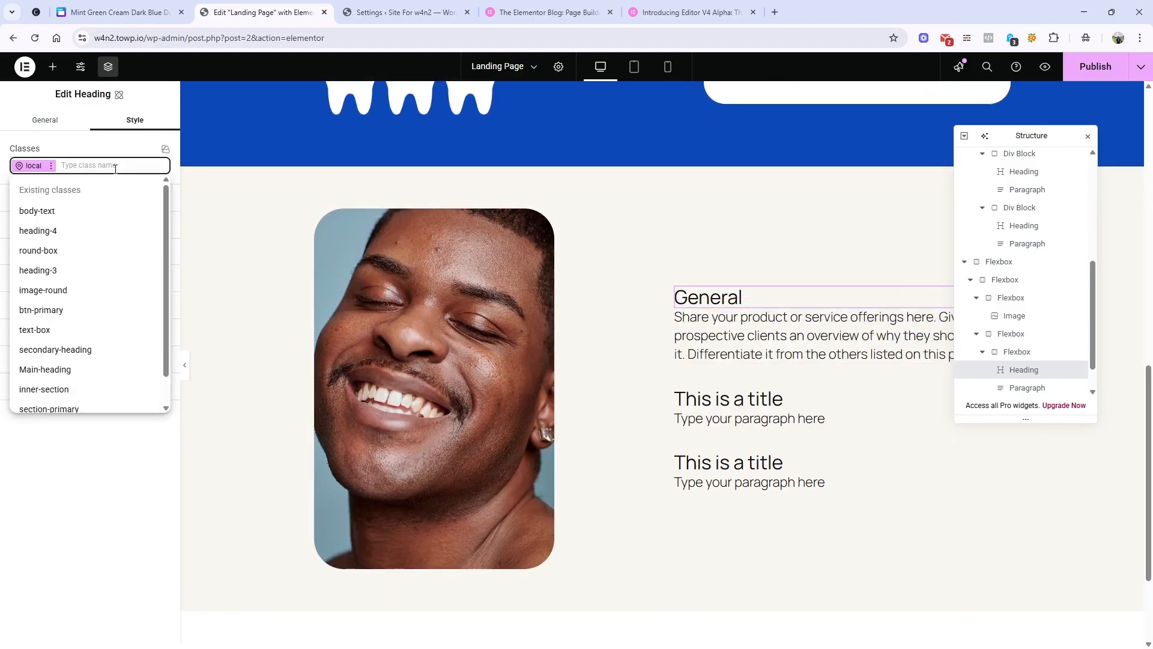
left_click(105, 232)
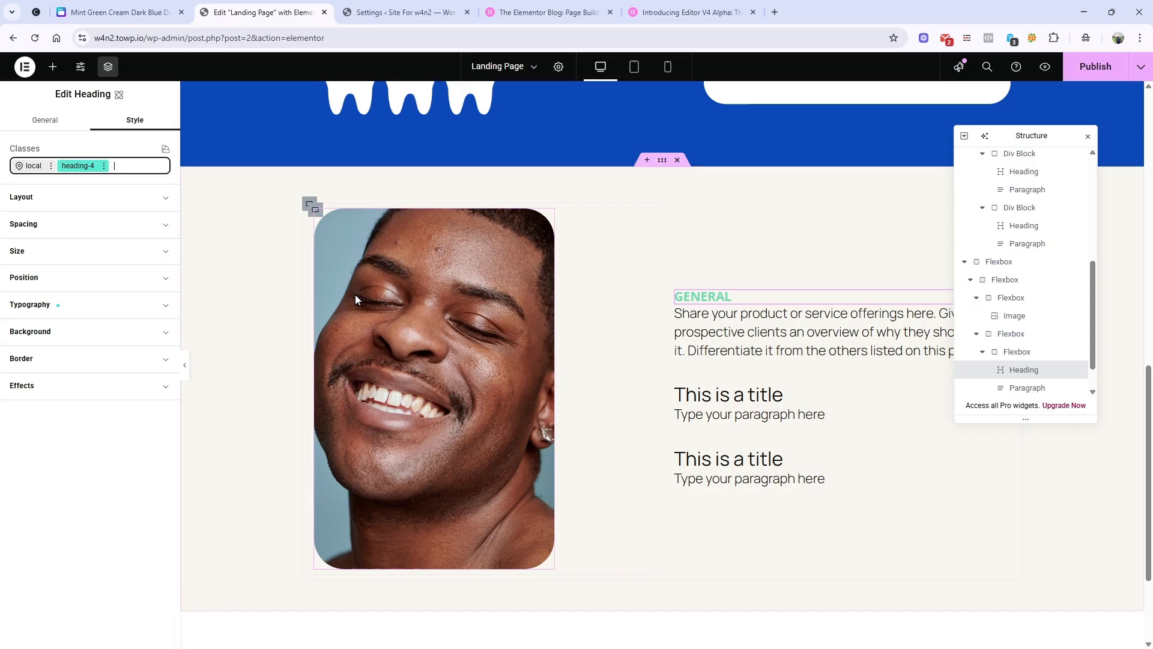
Apply the existing body-text class to the paragraph under the General heading.
left_click(739, 348)
left_click(134, 119)
left_click(102, 168)
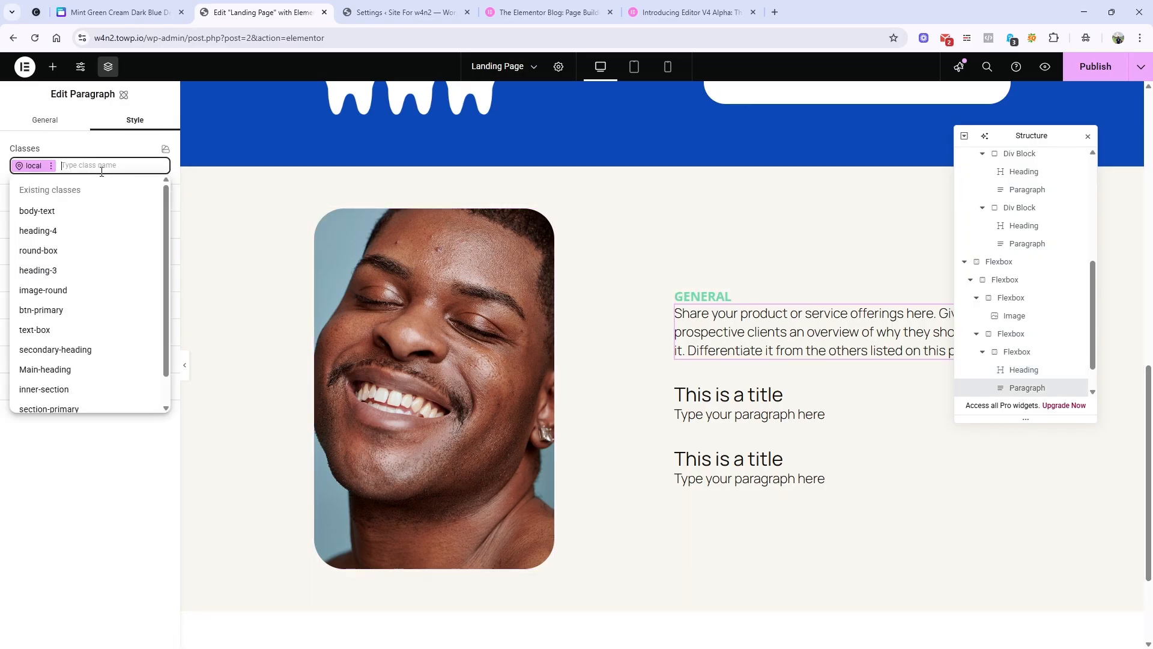
left_click(87, 210)
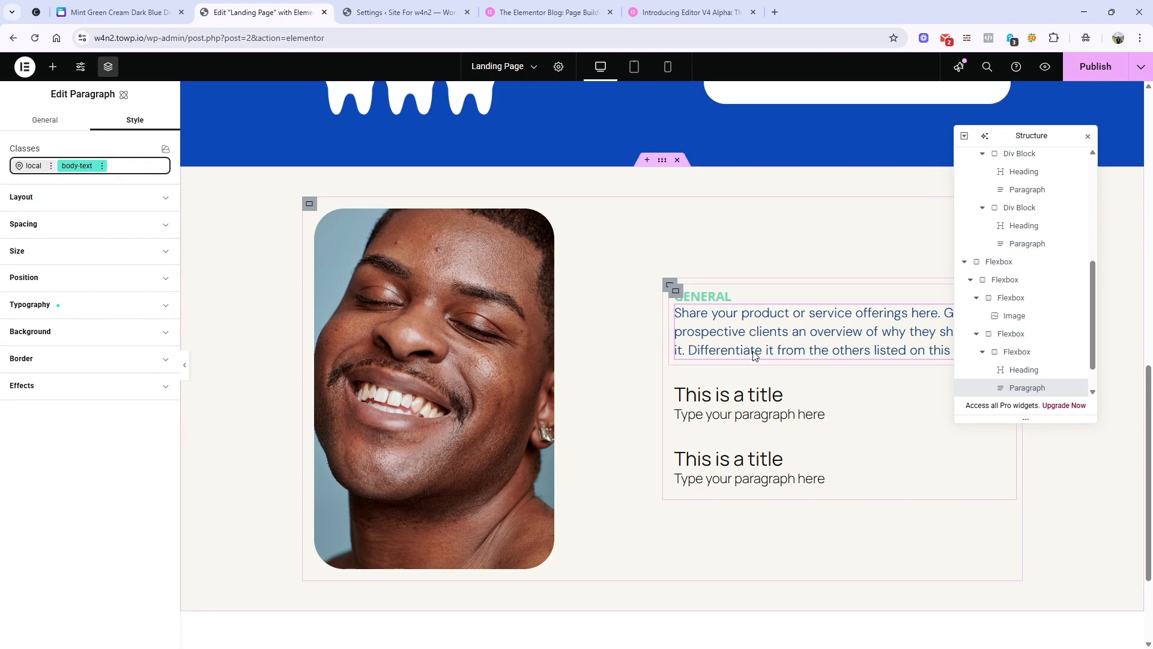
Set the font size of the body-text class to 16 px through the paragraph under Trainings and Seminars.
scroll(755, 354, "up", 4)
left_click(776, 314)
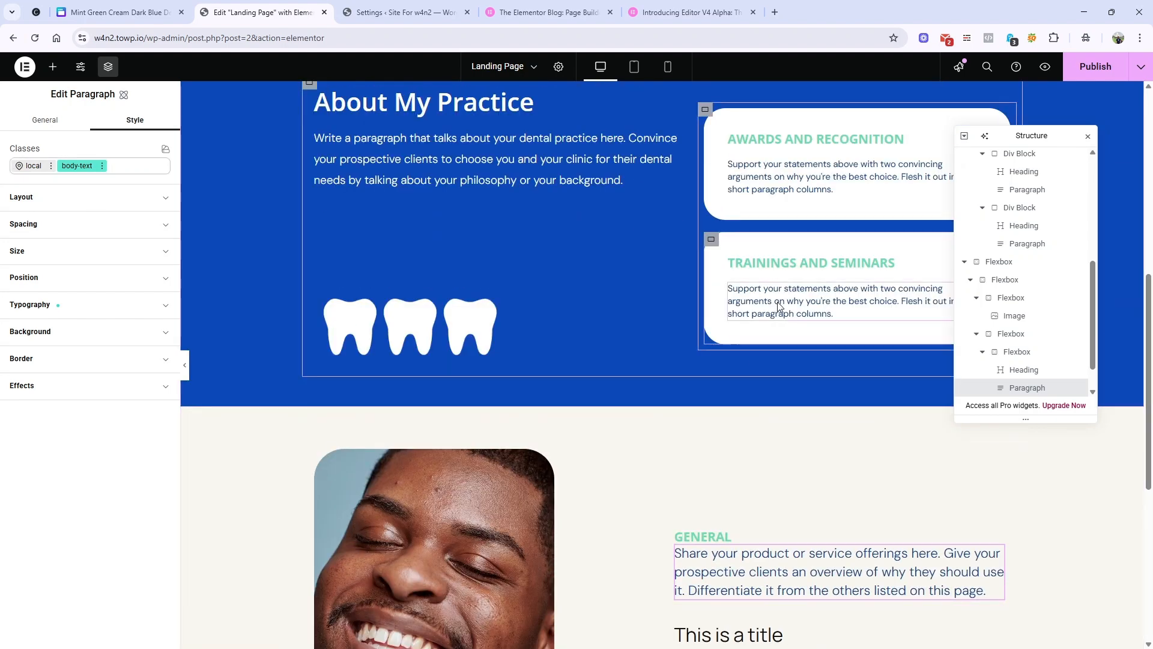
left_click(83, 313)
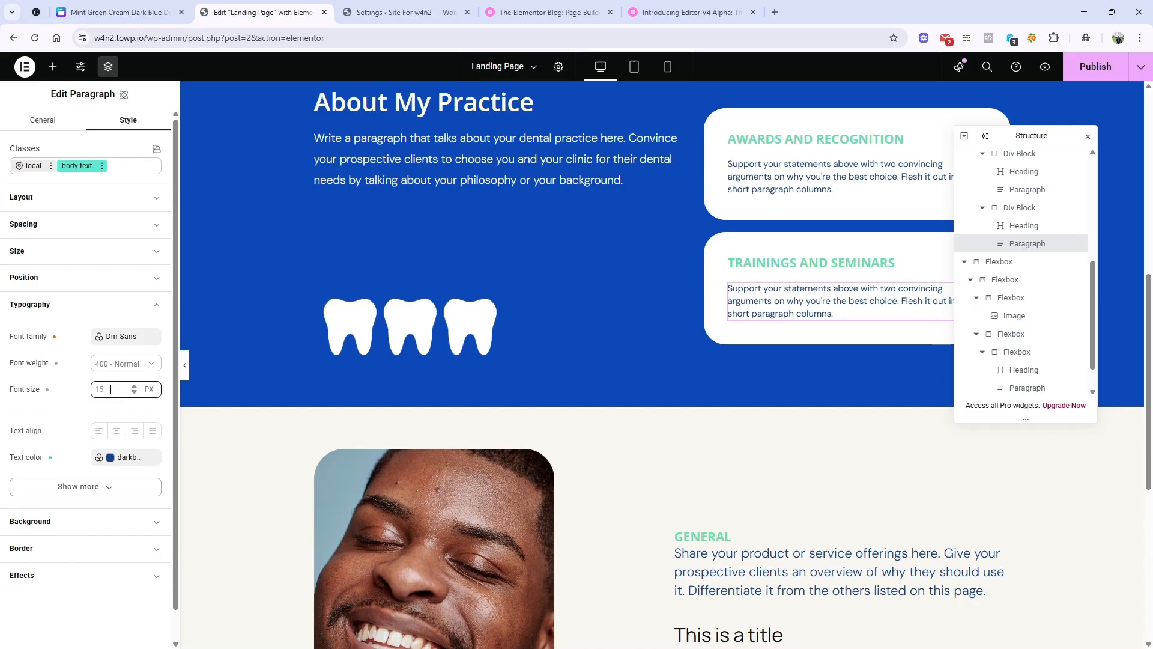
type("1")
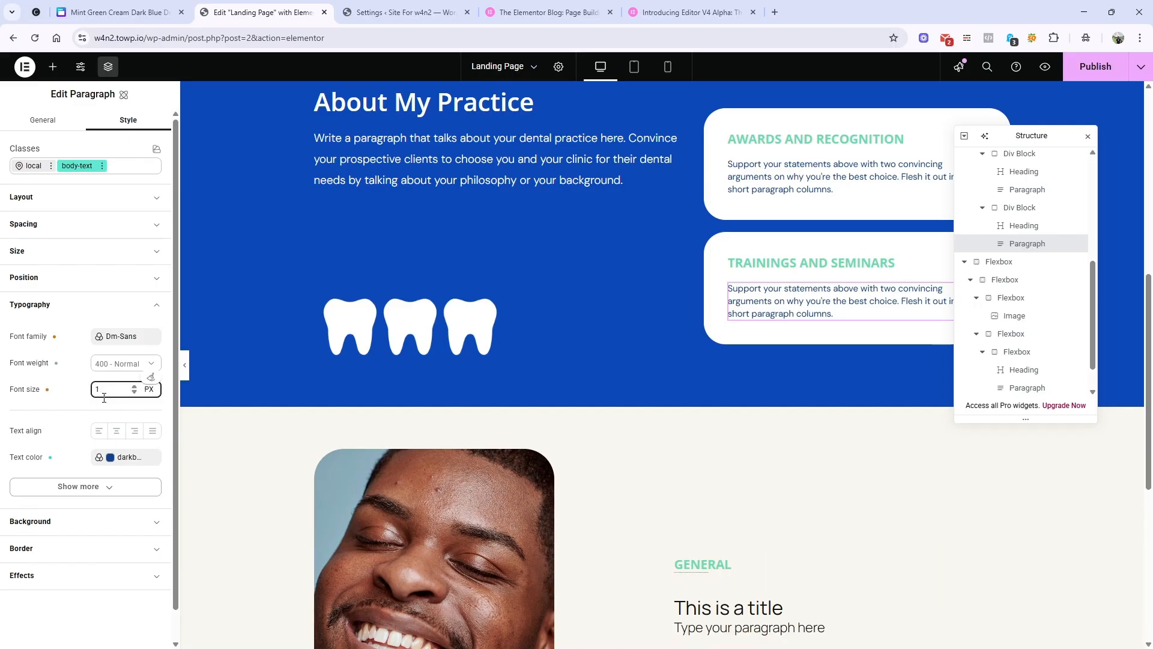
type("6")
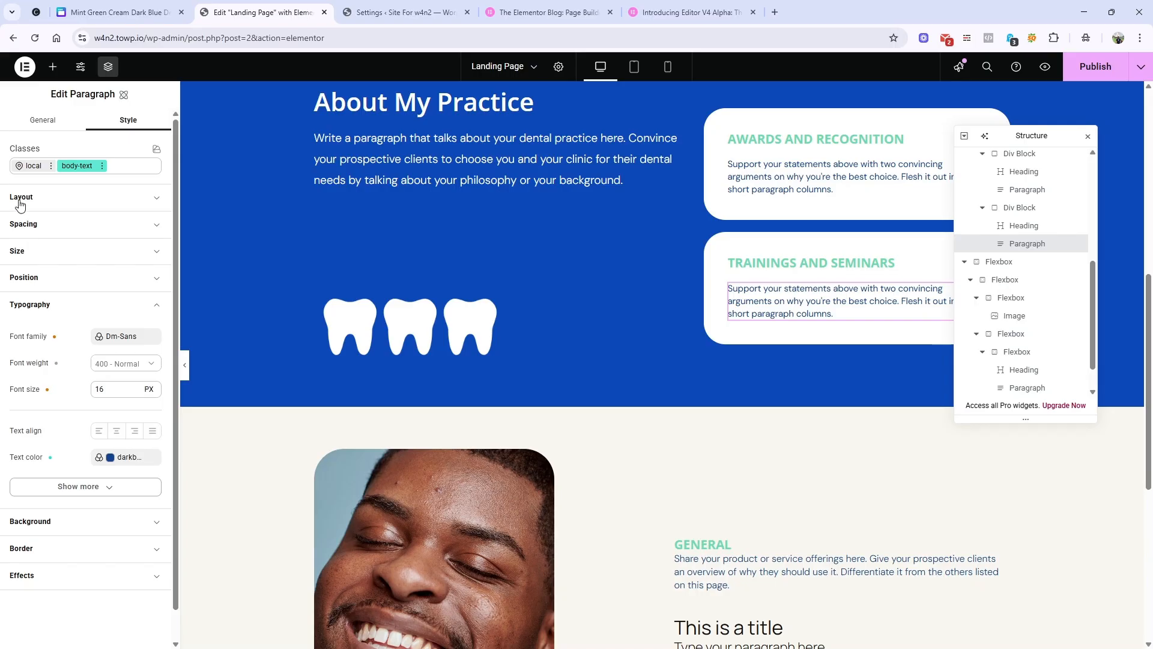
Clear the local font size, font weight and font family overrides from the Trainings and Seminars paragraph.
left_click(30, 166)
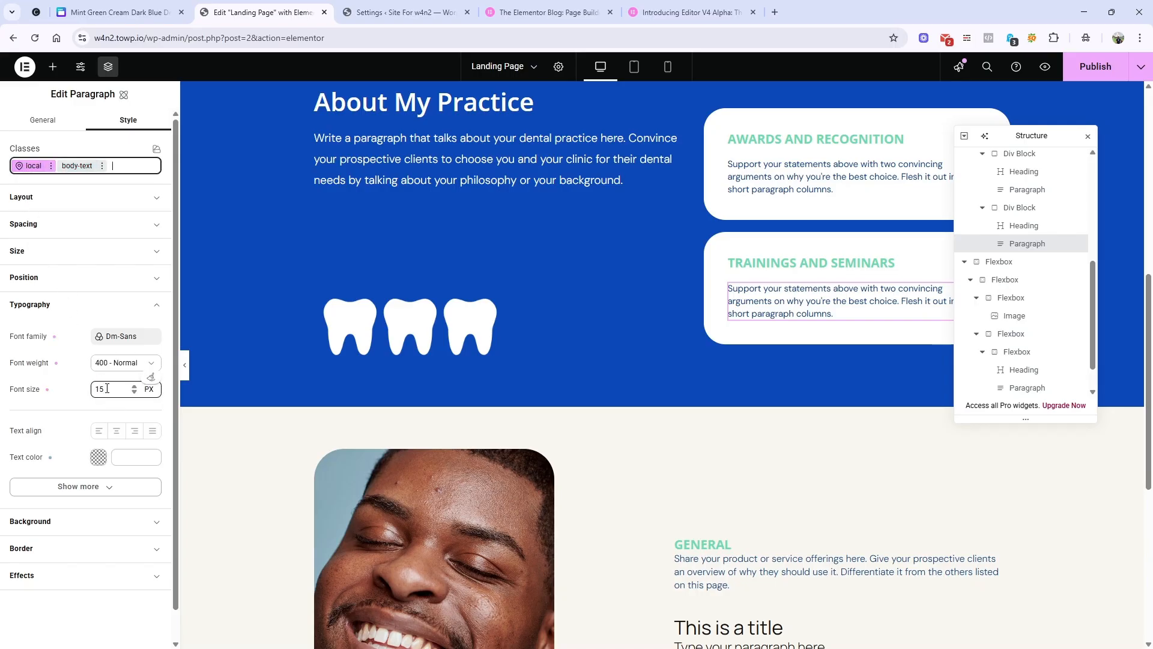
left_click_drag(107, 389, 85, 389)
key("BackSpace")
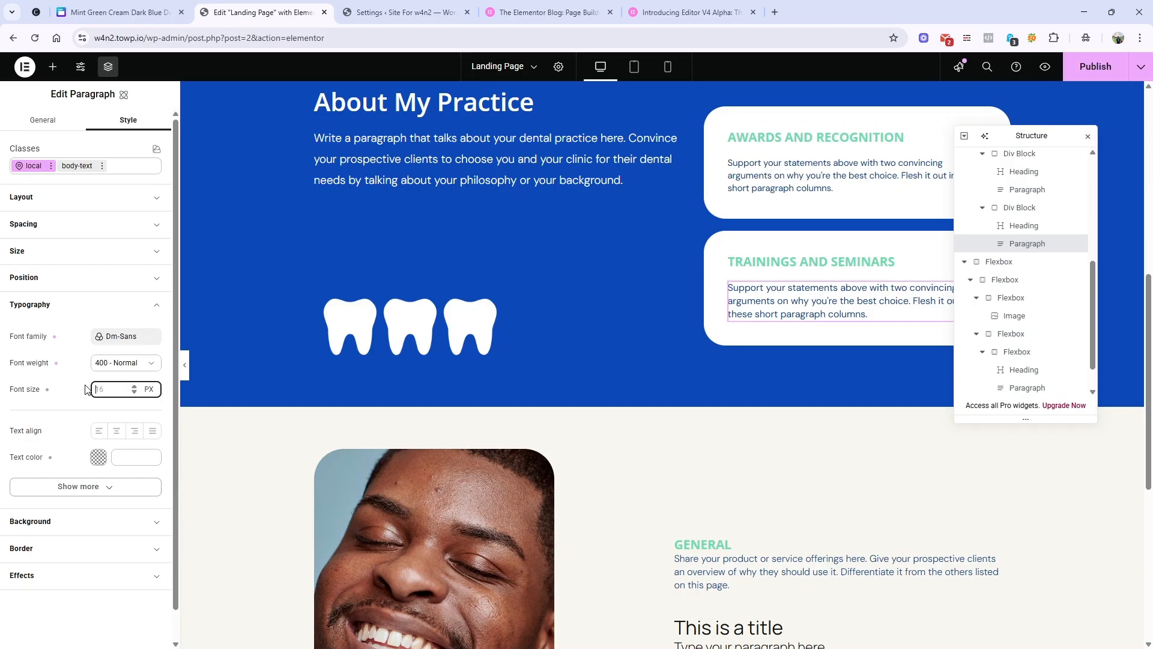
left_click(49, 390)
left_click(144, 362)
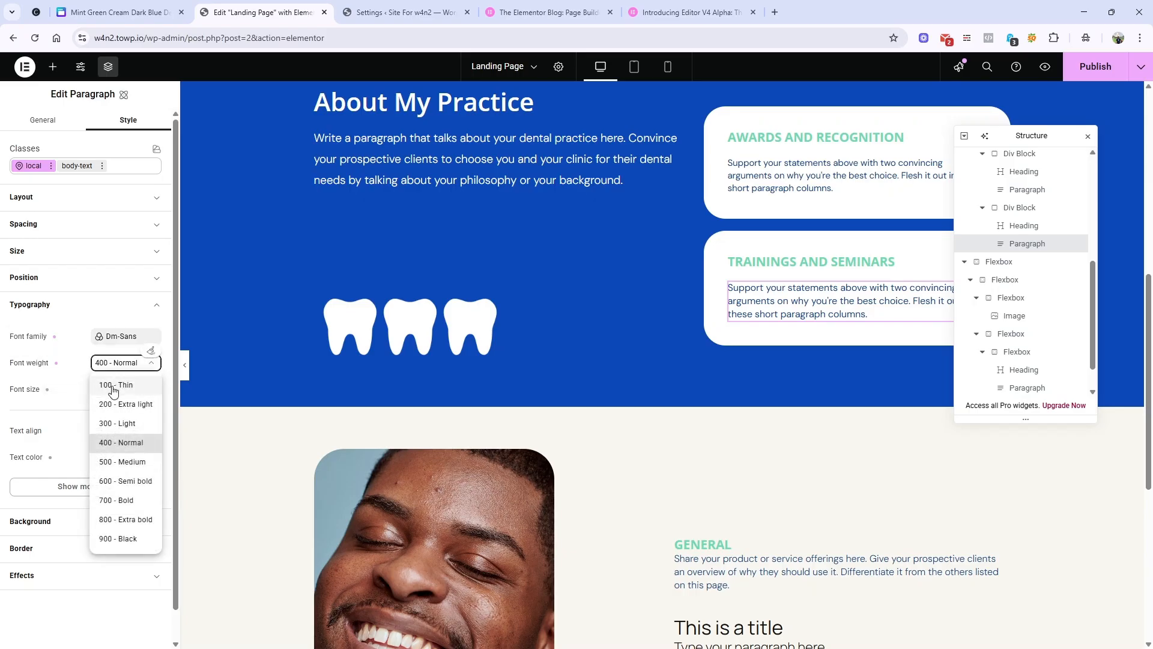
left_click(151, 359)
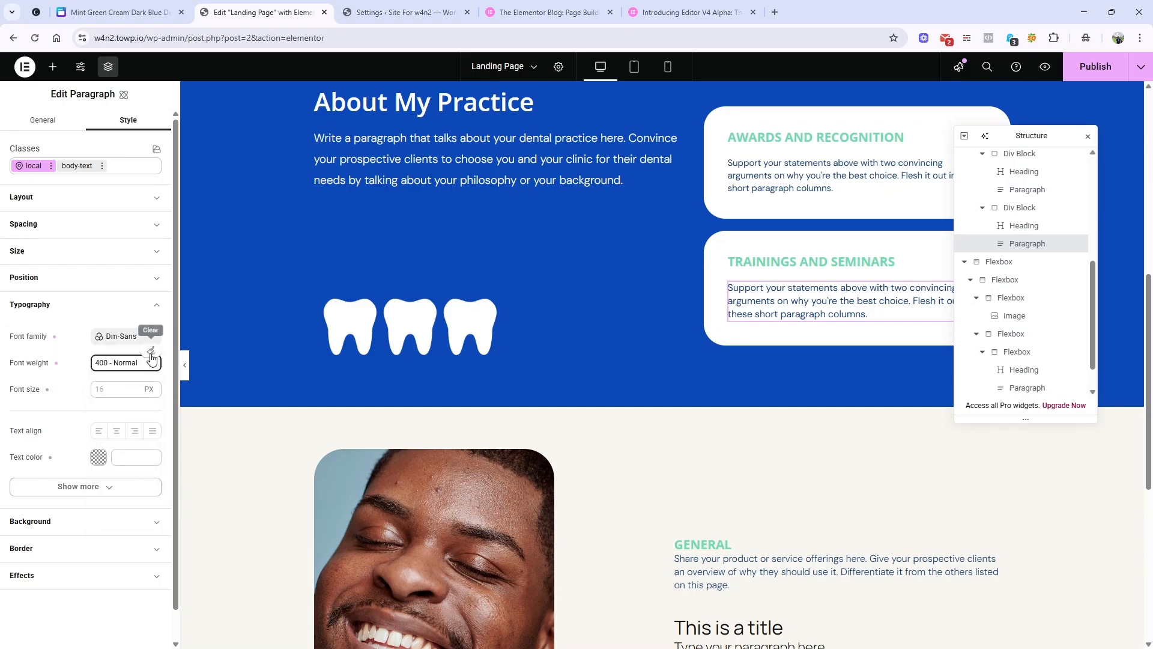
left_click(150, 353)
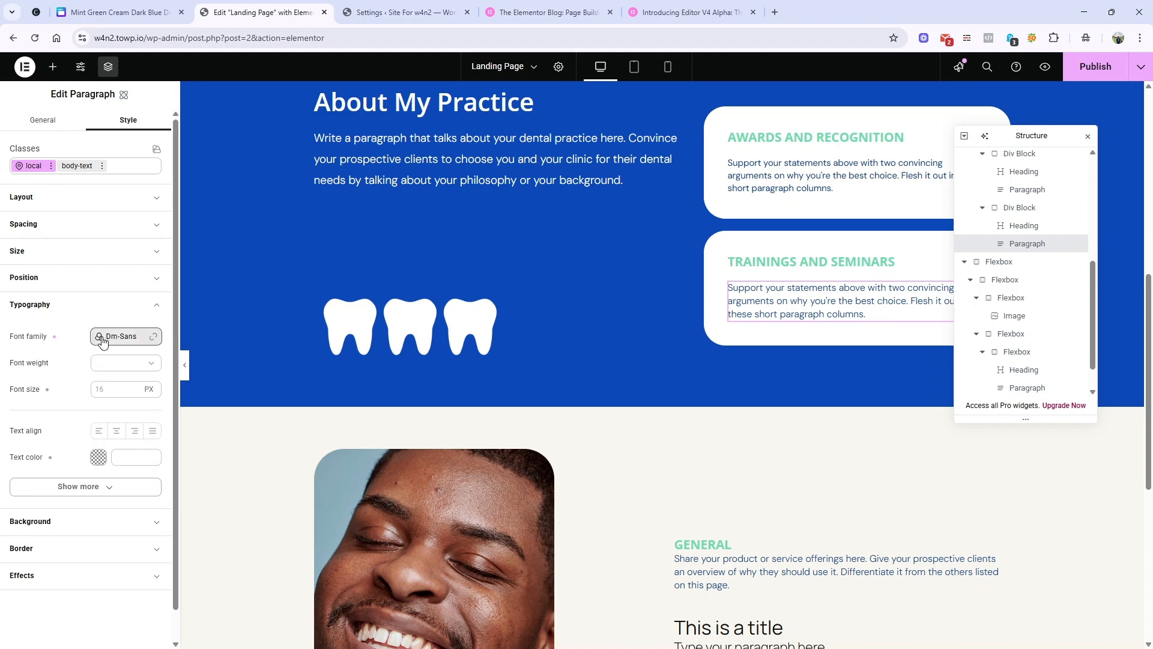
left_click(153, 338)
left_click(139, 325)
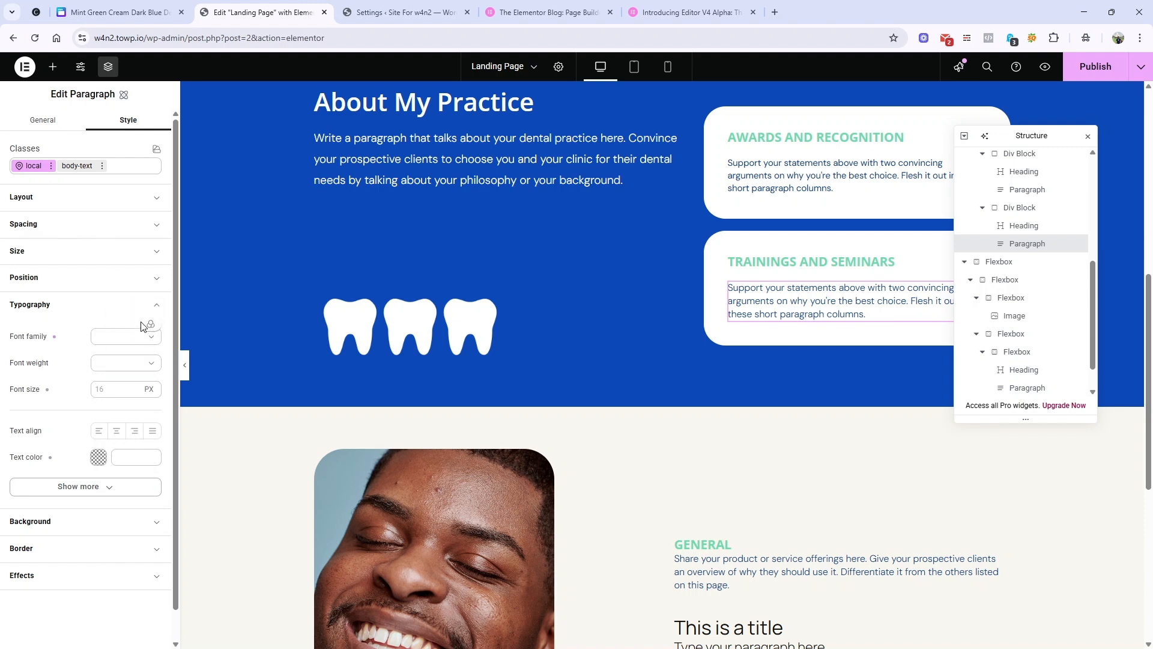
Set the font weight of the body-text class to 400 - Normal.
left_click(71, 164)
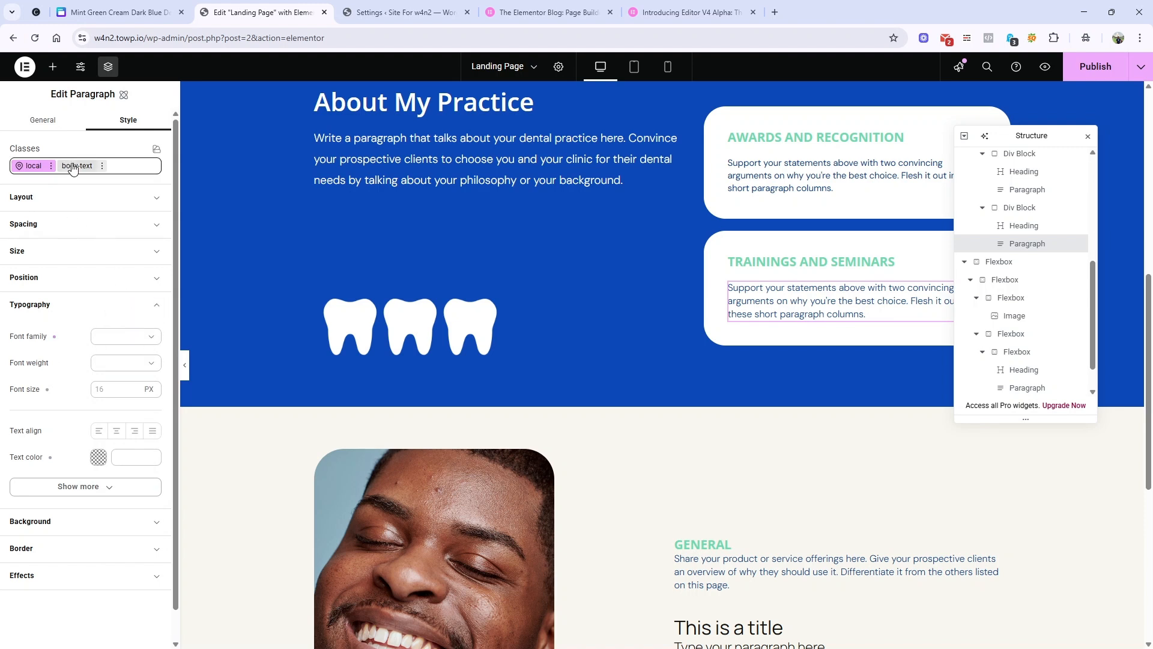
left_click(131, 372)
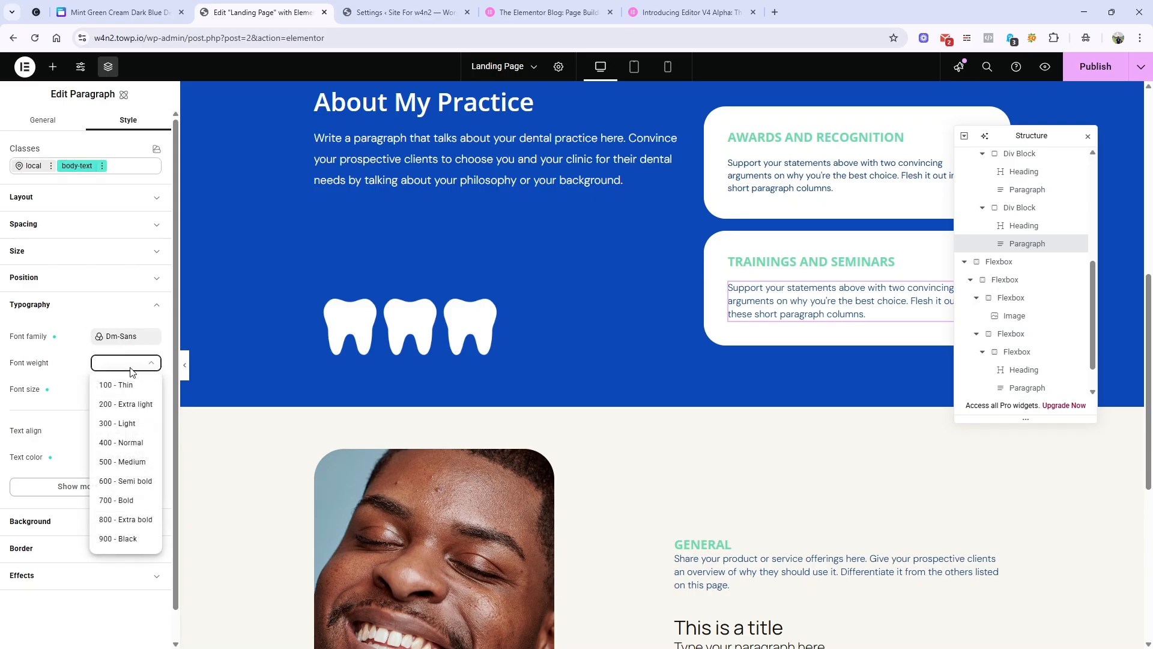
left_click(120, 442)
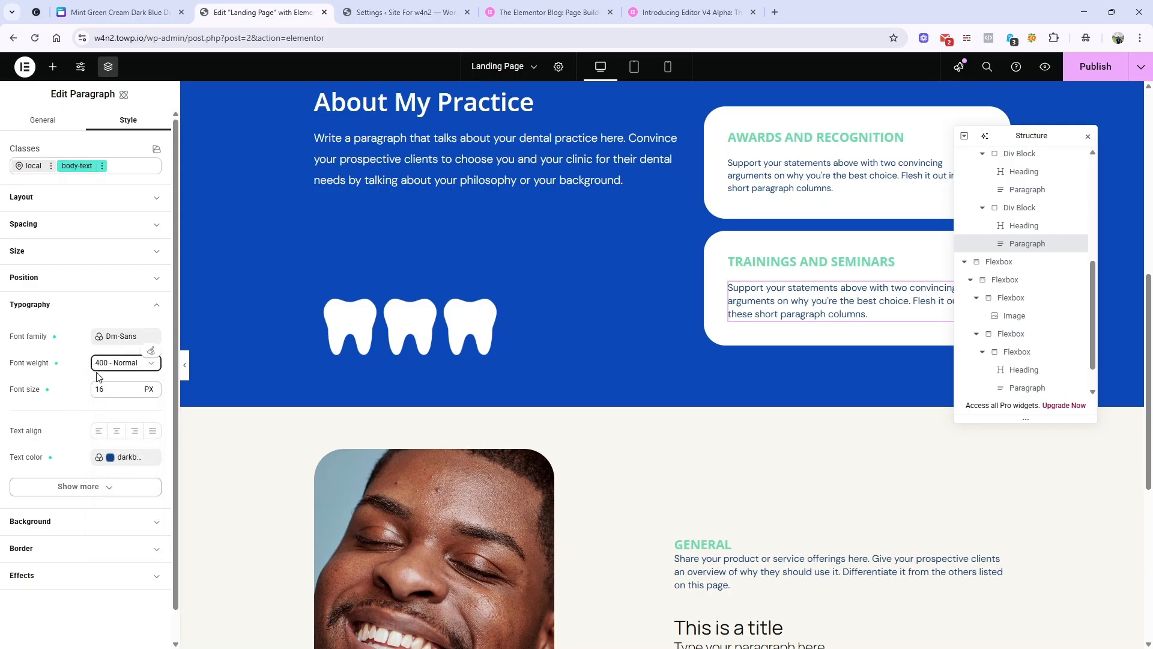
Apply the existing heading-4 class to the second block's heading beside the photo.
scroll(98, 376, "down", 1)
scroll(901, 450, "down", 4)
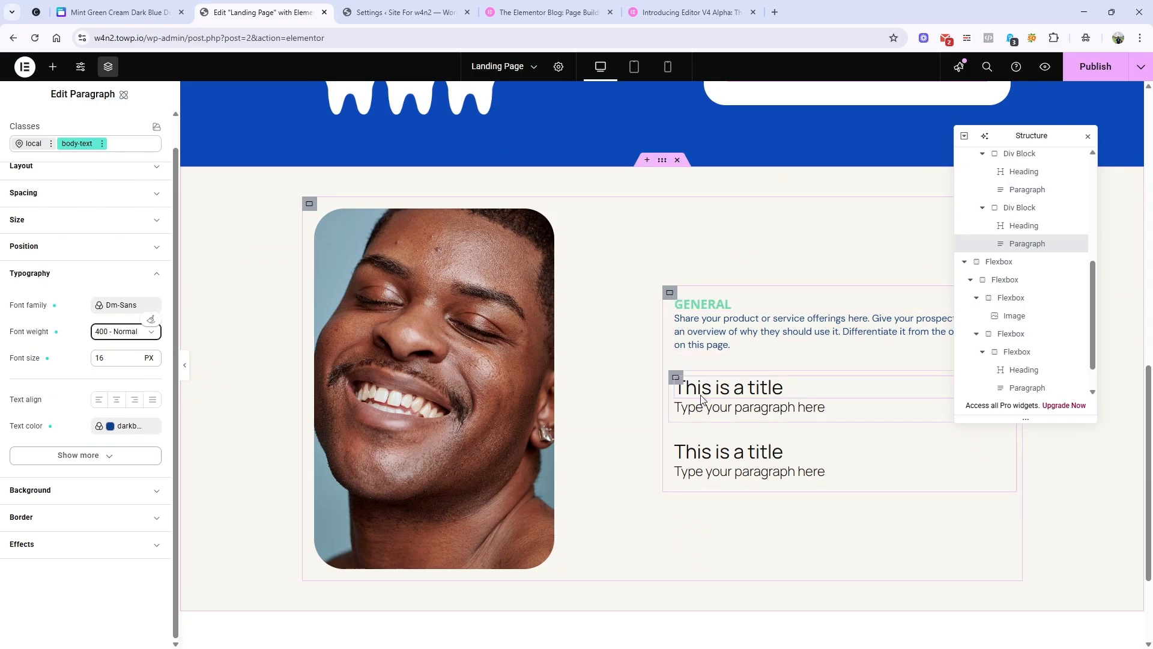
left_click(701, 396)
left_click(144, 122)
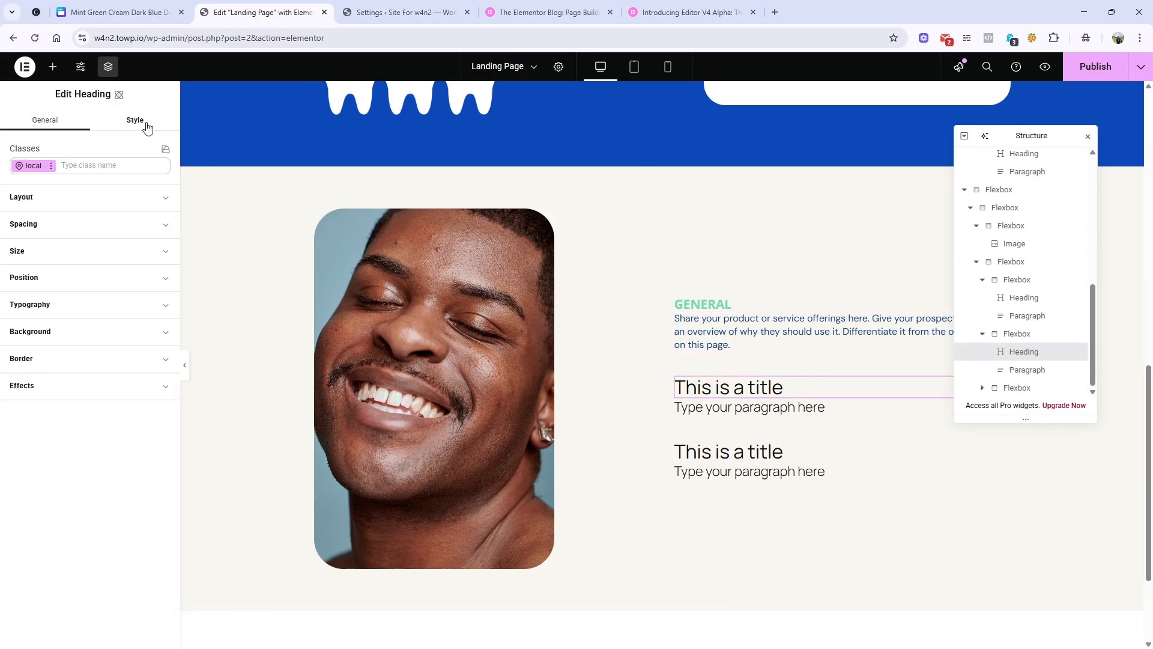
left_click(125, 165)
left_click(84, 232)
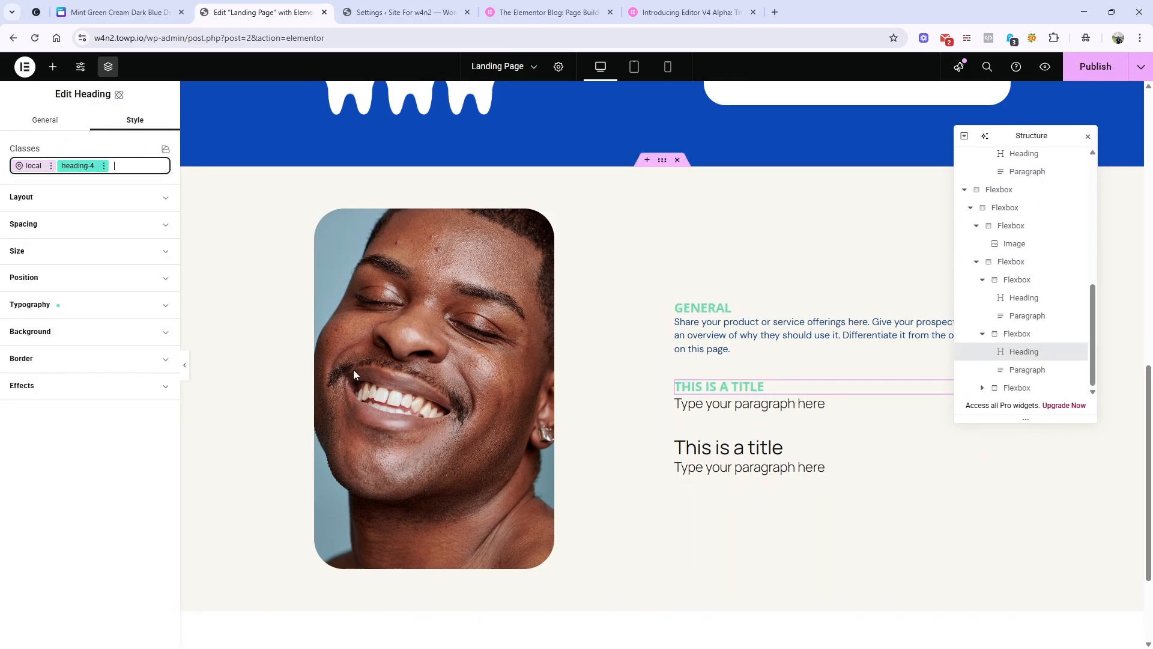
Apply the existing body-text class to the second block's paragraph.
left_click(751, 405)
left_click(134, 119)
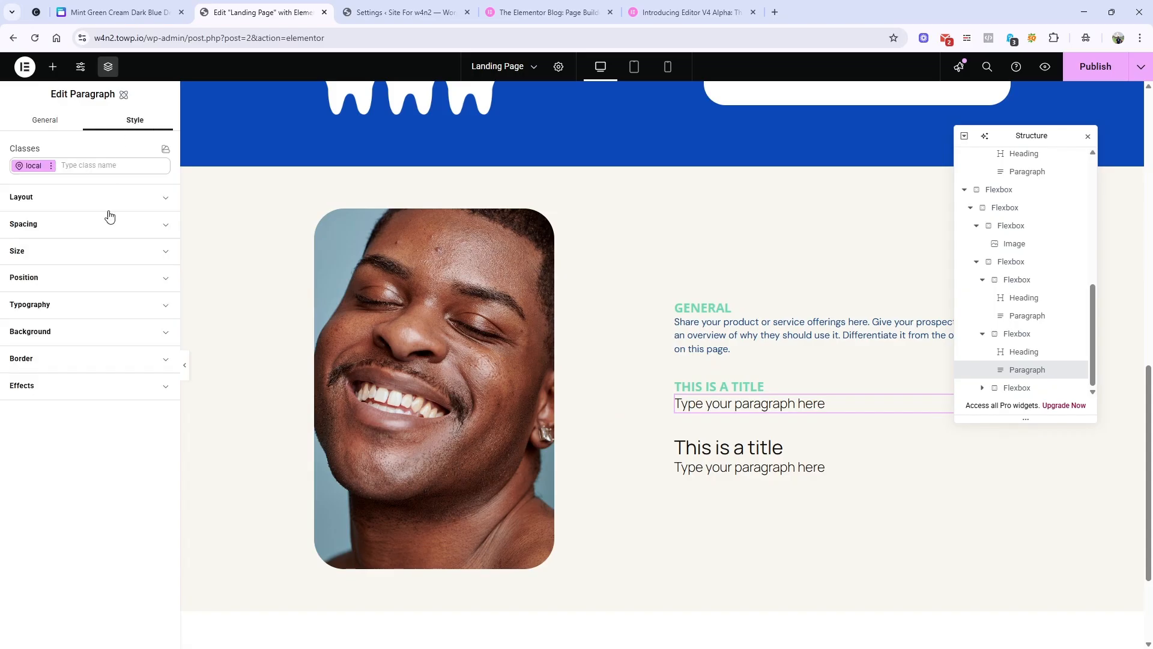
left_click(109, 162)
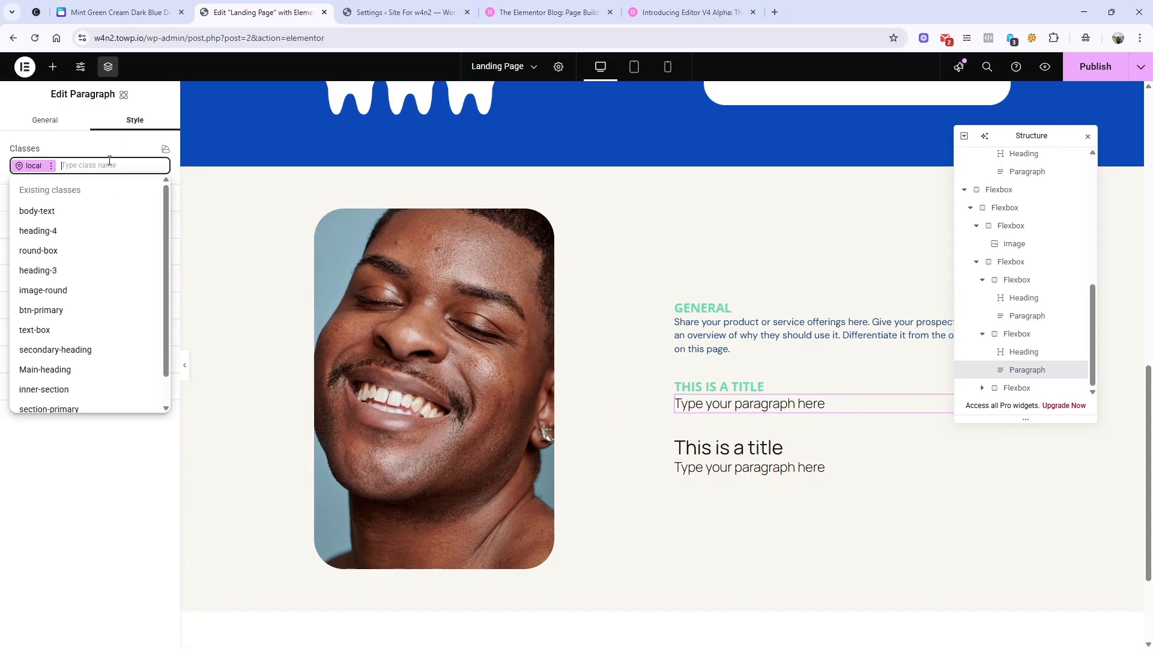
left_click(92, 219)
Copy the paragraph under Cosmetic from the Canva design and paste it over the second block's paragraph in Elementor.
left_click(114, 12)
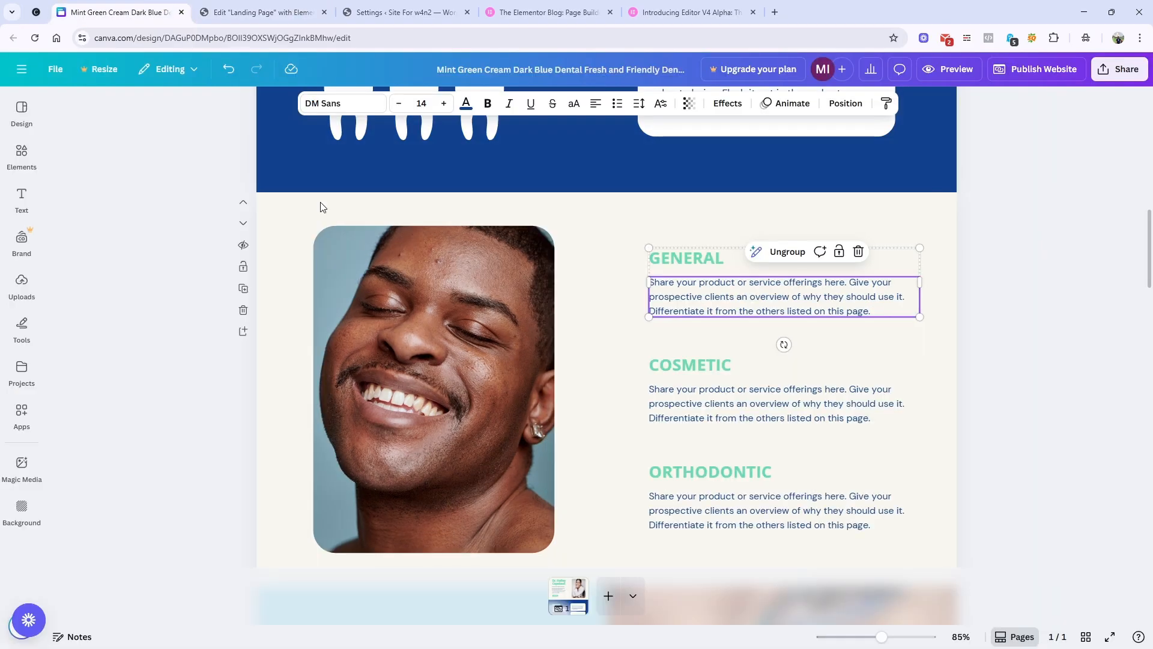
left_click(677, 401)
left_click(677, 399)
key("ctrl+c")
left_click(264, 12)
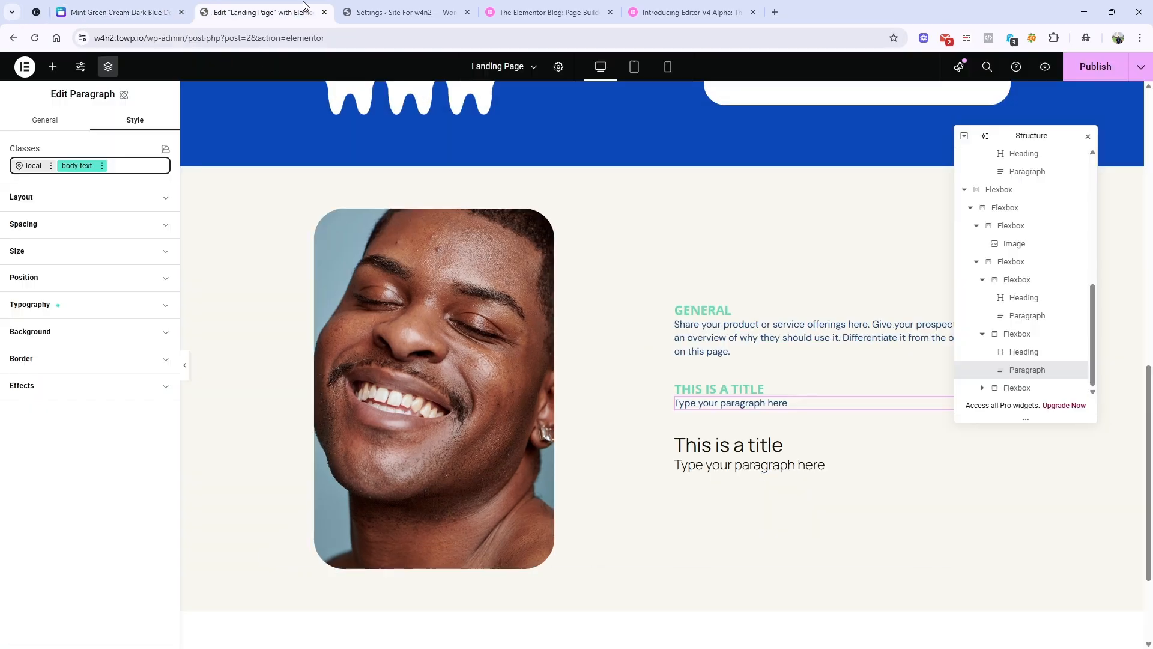
left_click(57, 127)
triple_click(111, 210)
key("ctrl+v")
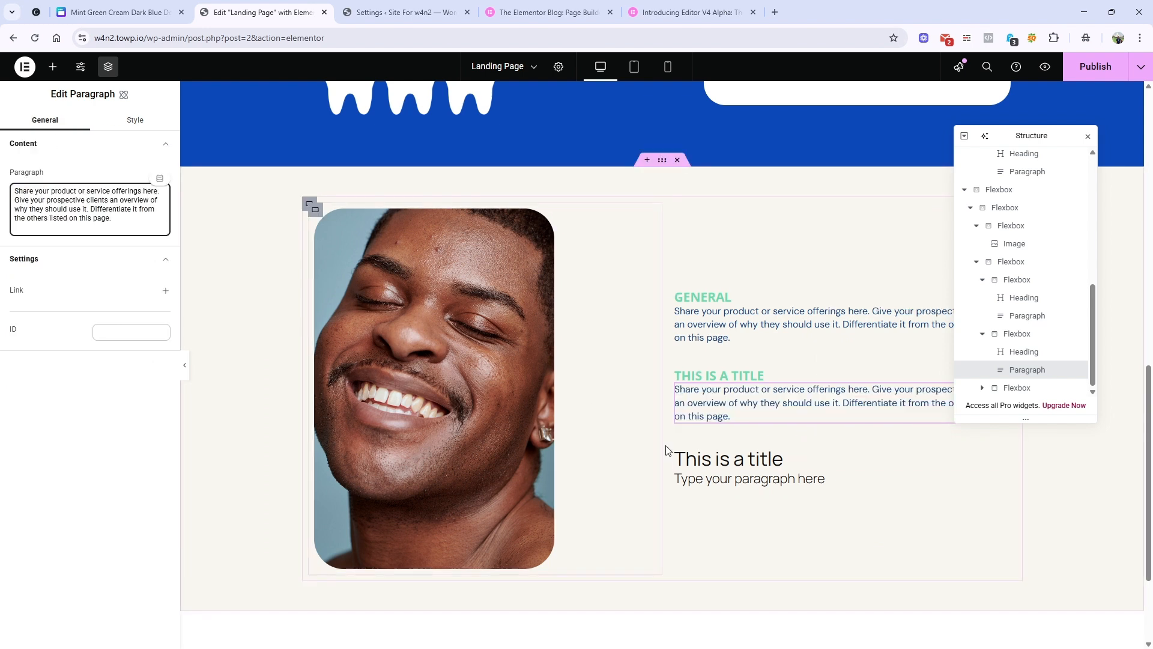
Apply the existing heading-4 class to the third block's heading.
left_click(739, 479)
left_click(734, 464)
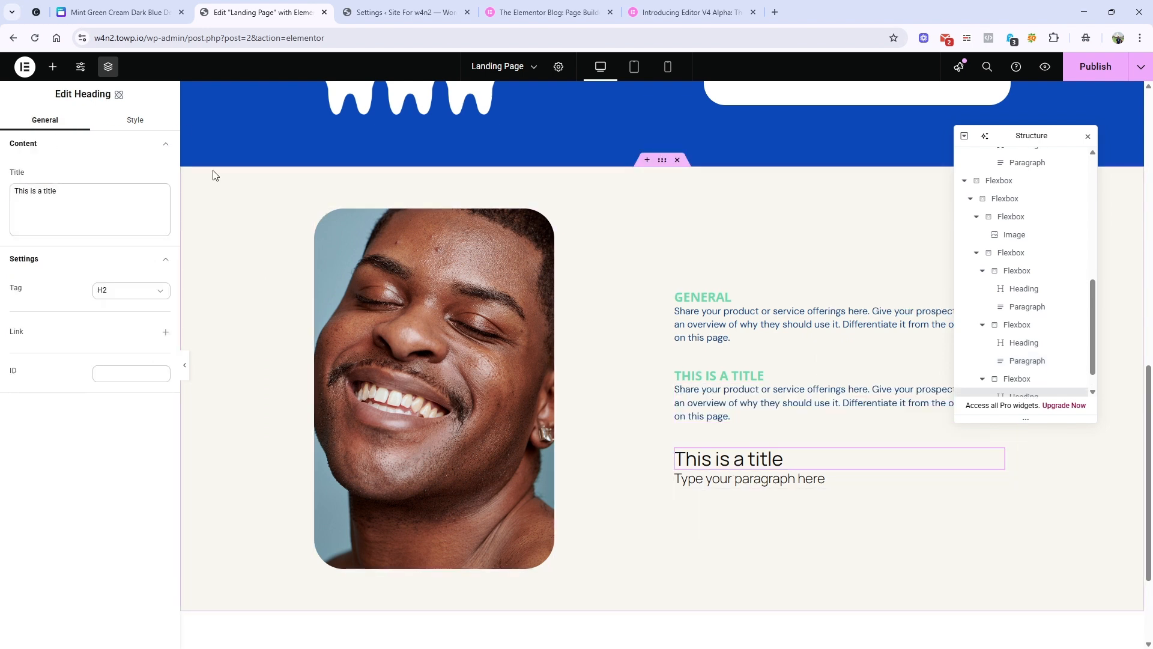
left_click(136, 119)
left_click(88, 165)
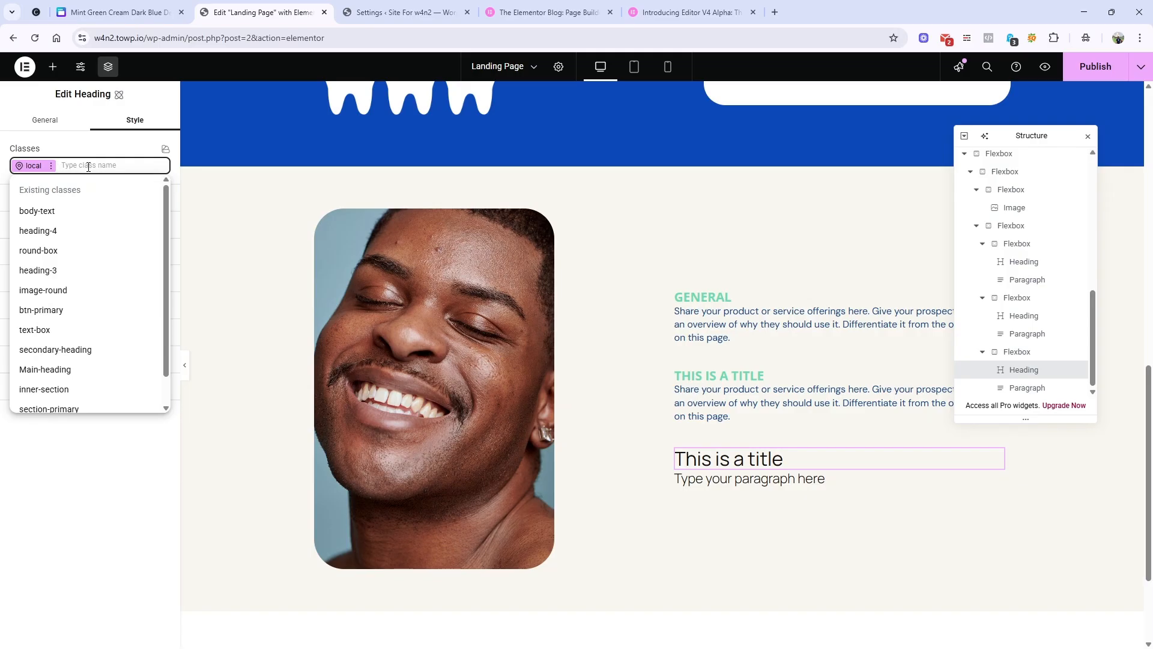
left_click(70, 230)
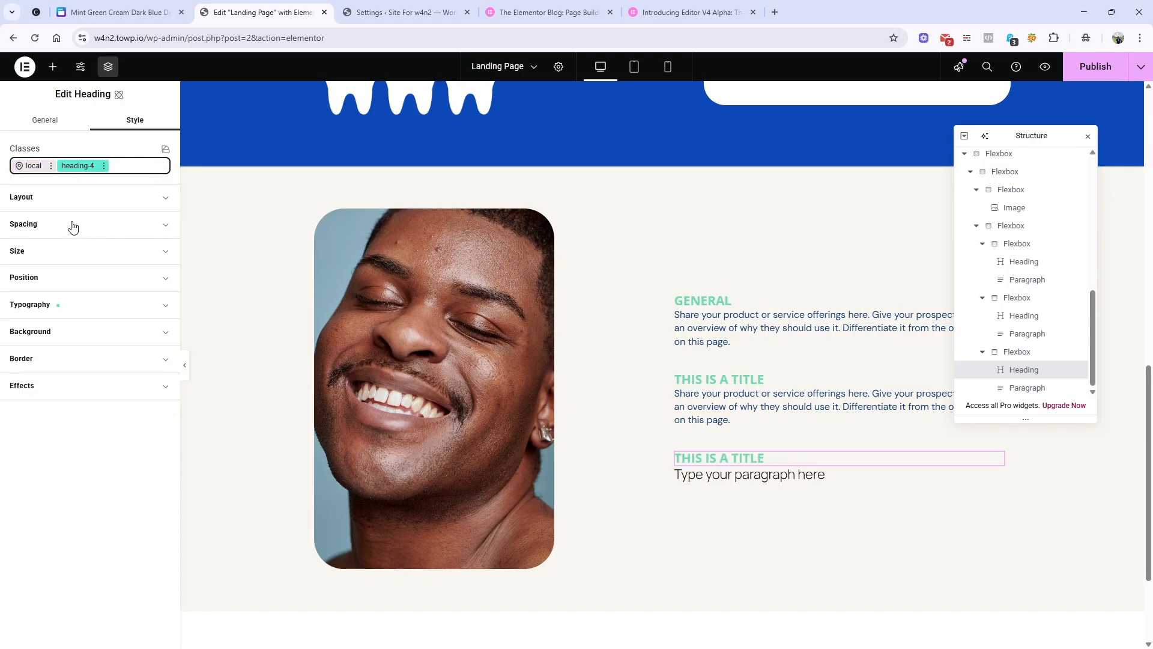
Replace the third block's placeholder paragraph with the copied "Share your product or service offerings here" text.
left_click(744, 475)
left_click(123, 10)
left_click(262, 12)
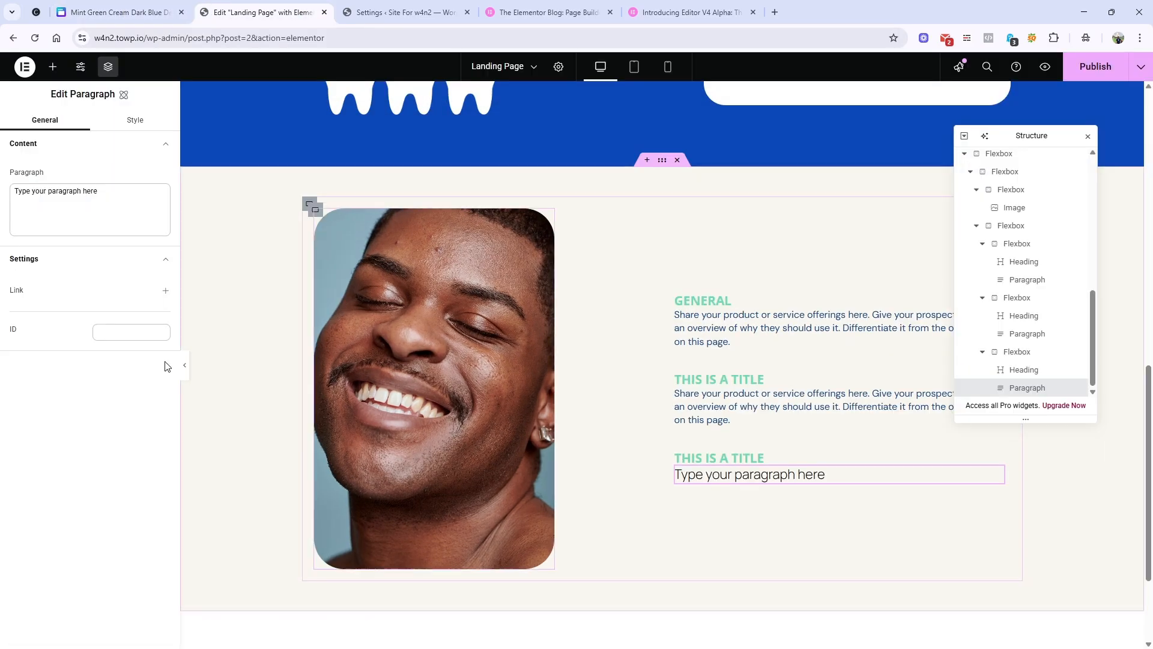
left_click(85, 206)
key("ctrl+a")
key("super+v")
left_click(90, 351)
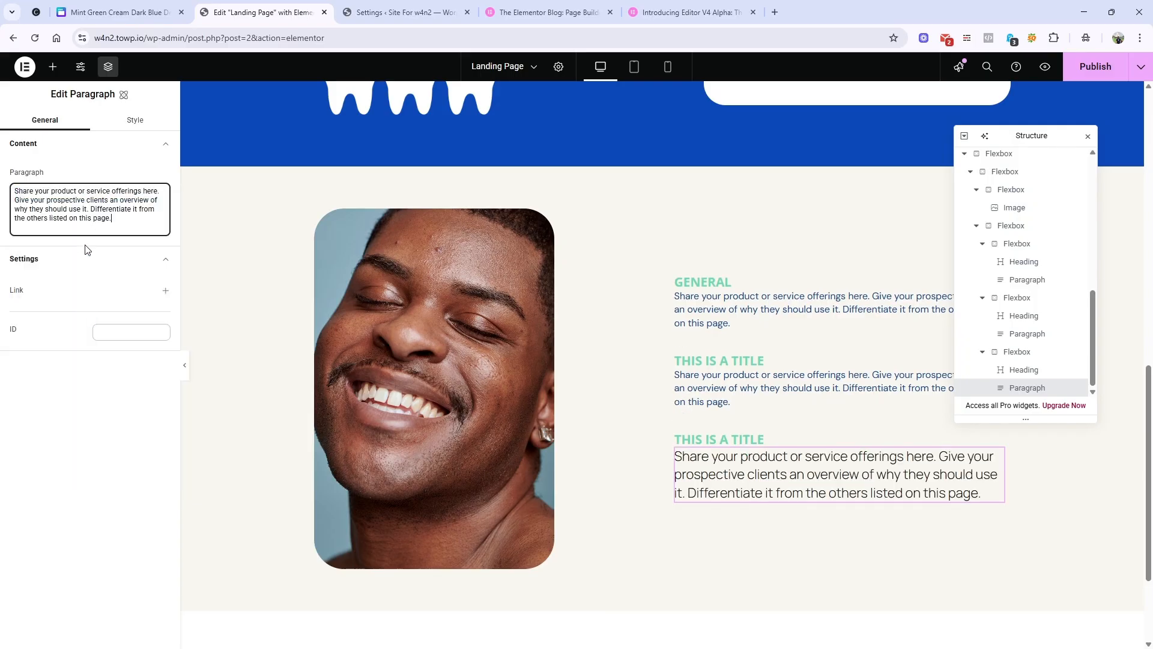
Apply the existing body-text class to the third block's paragraph.
left_click(131, 121)
left_click(104, 167)
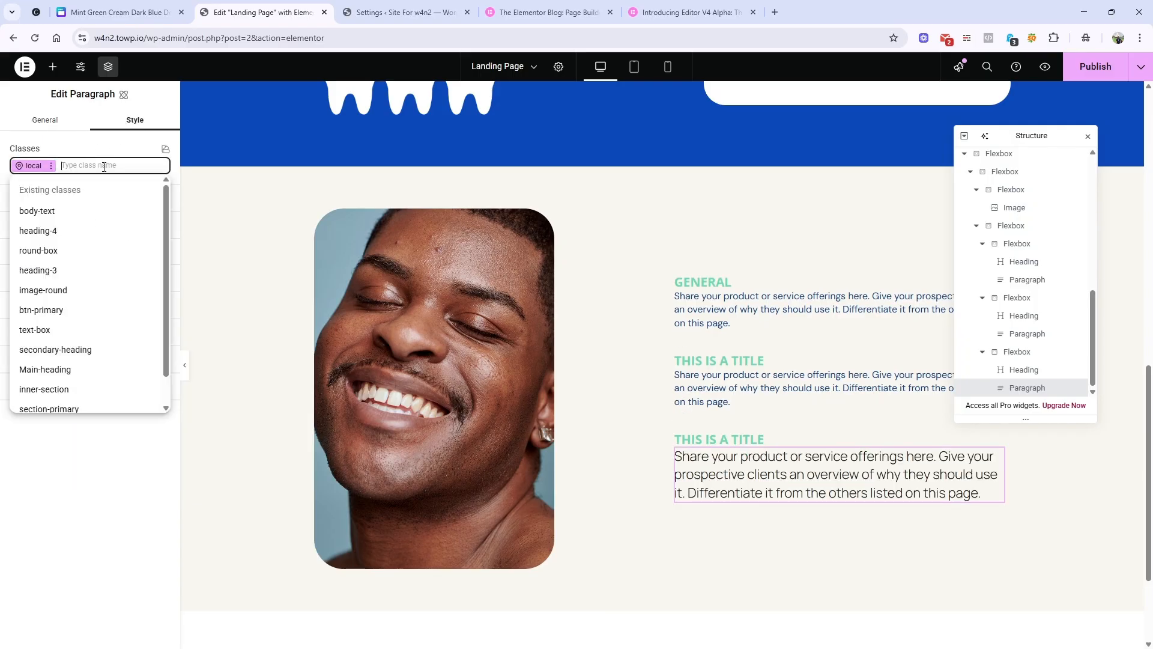
type("body")
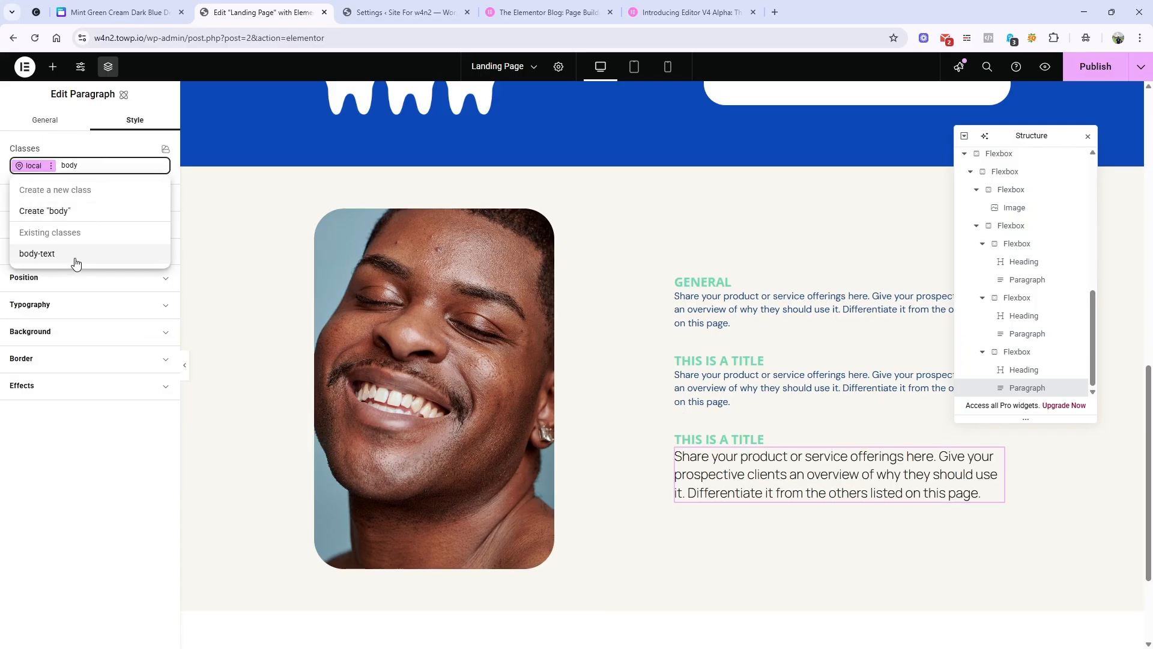
left_click(72, 257)
Unlink the gaps of the flexbox holding the three text blocks and set its row gap to 80 px.
scroll(799, 343, "down", 2)
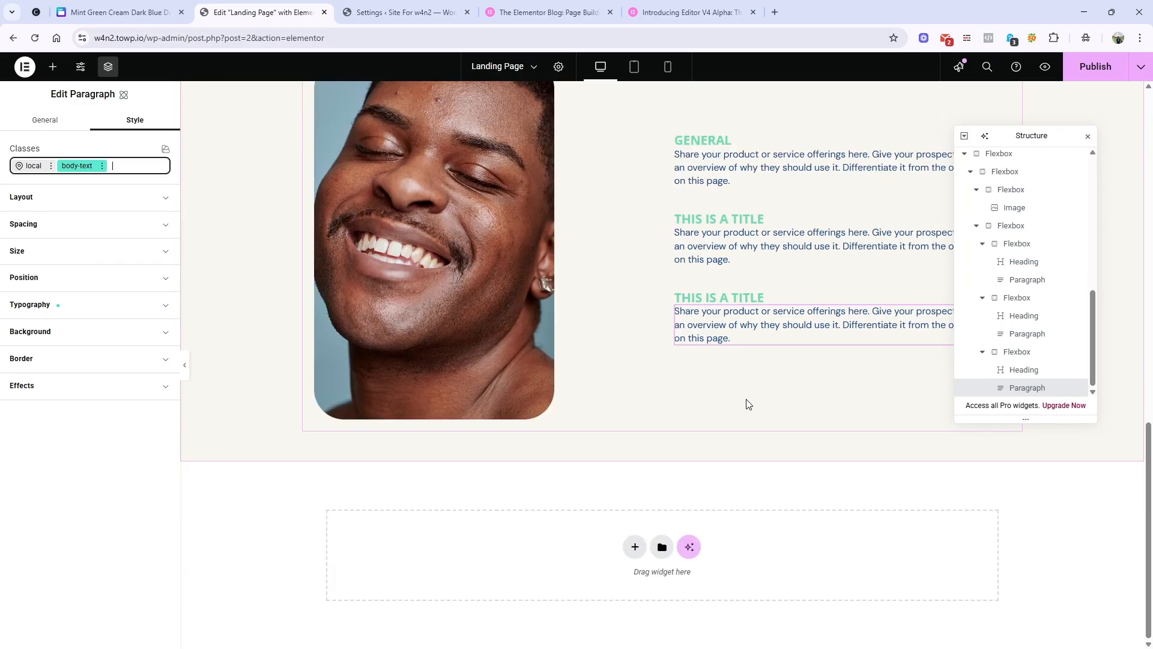
scroll(781, 451, "up", 2)
key("ctrl+shift+Tab")
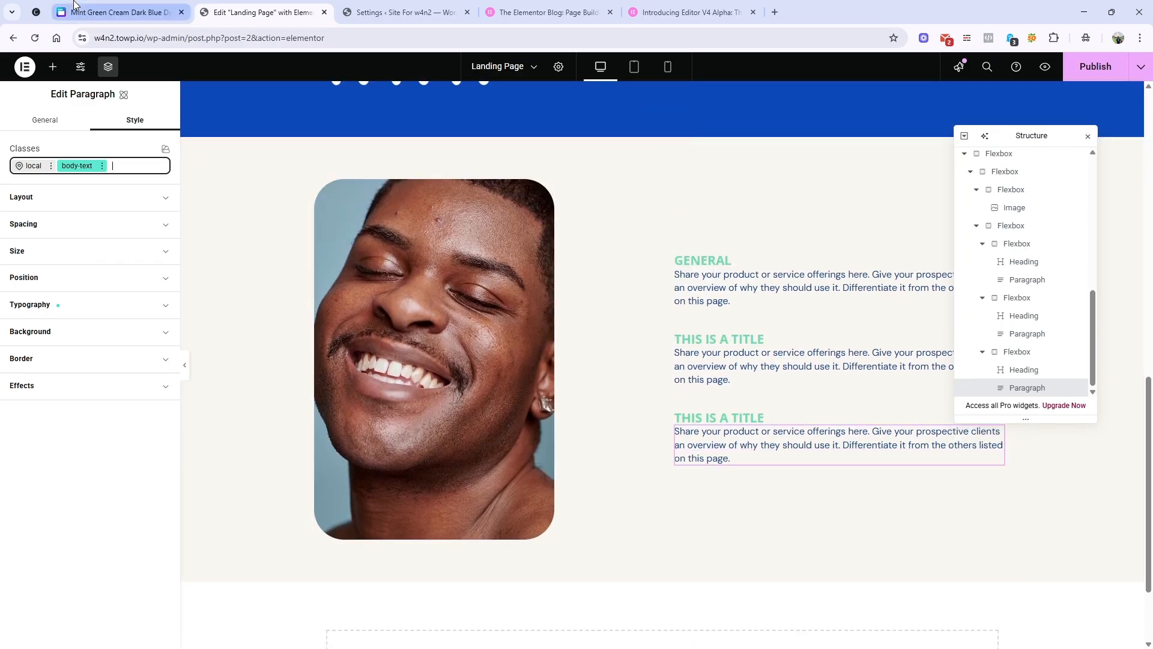
key("ctrl+Tab")
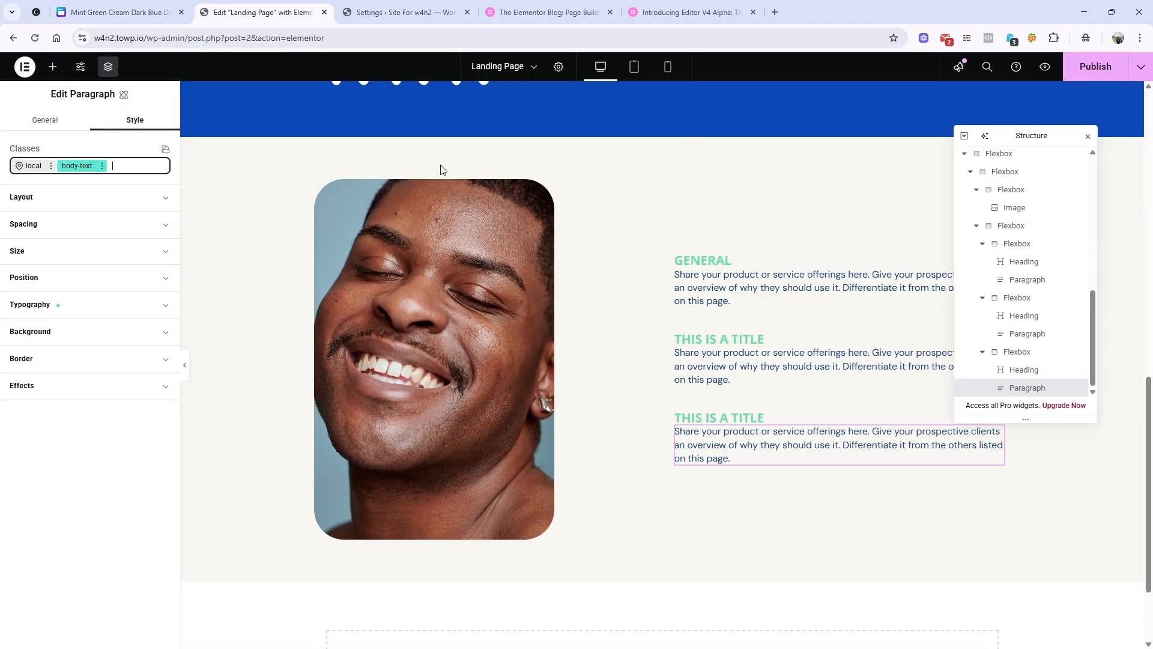
left_click(669, 248)
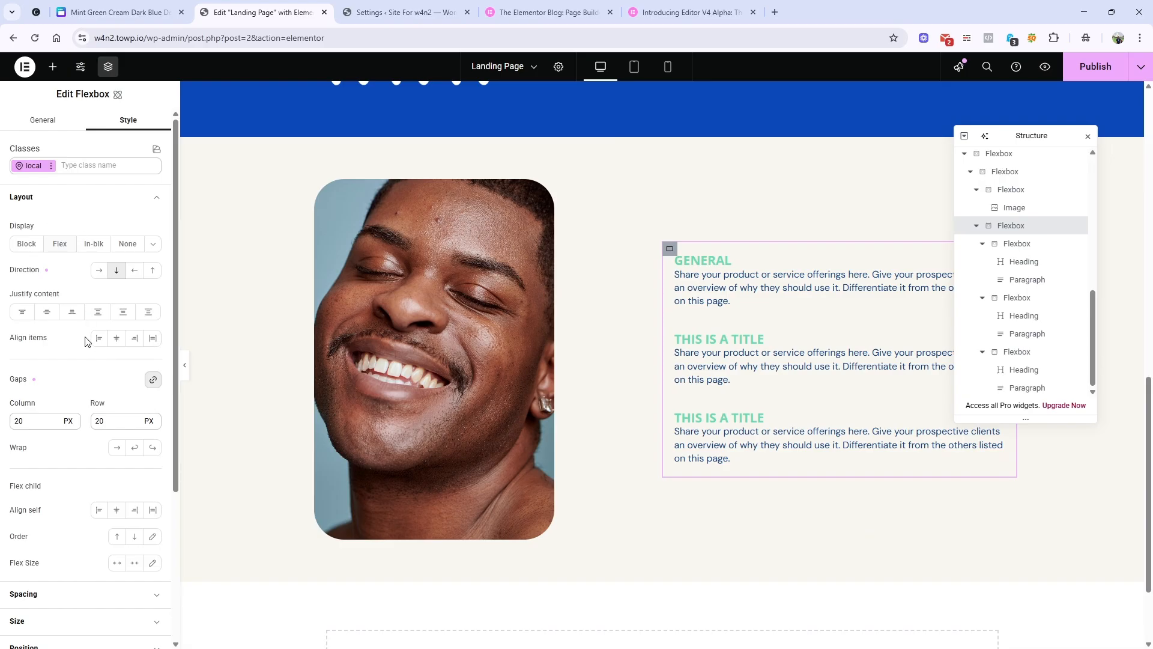
left_click(108, 420)
left_click(152, 380)
left_click(103, 424)
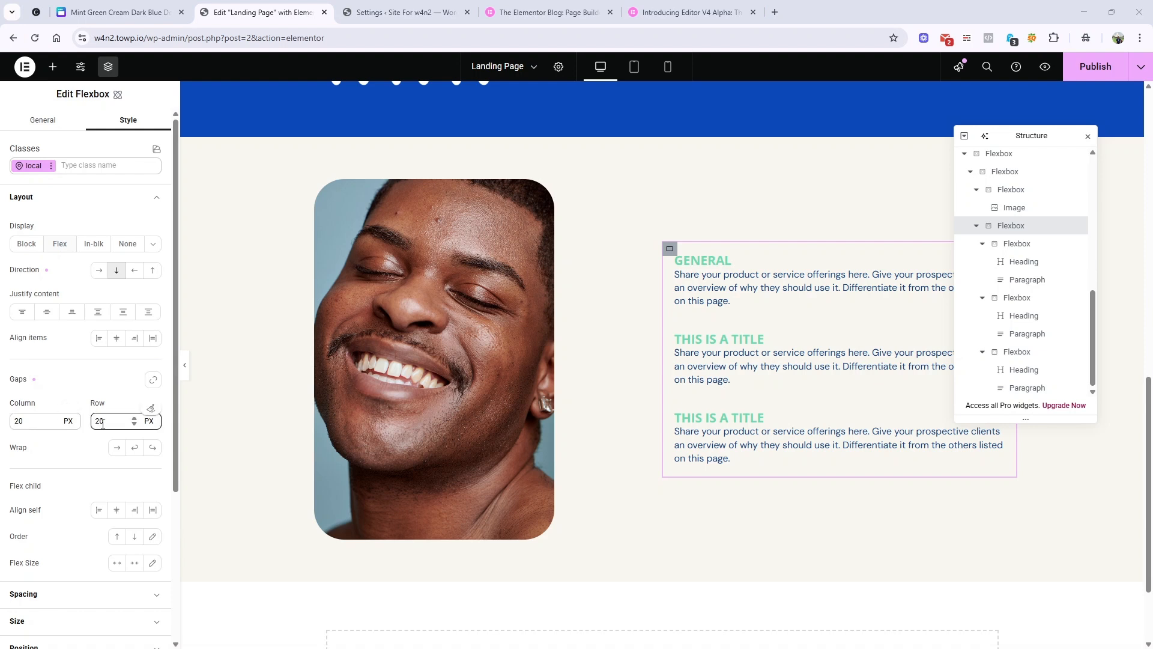
left_click_drag(109, 421, 96, 430)
type("60")
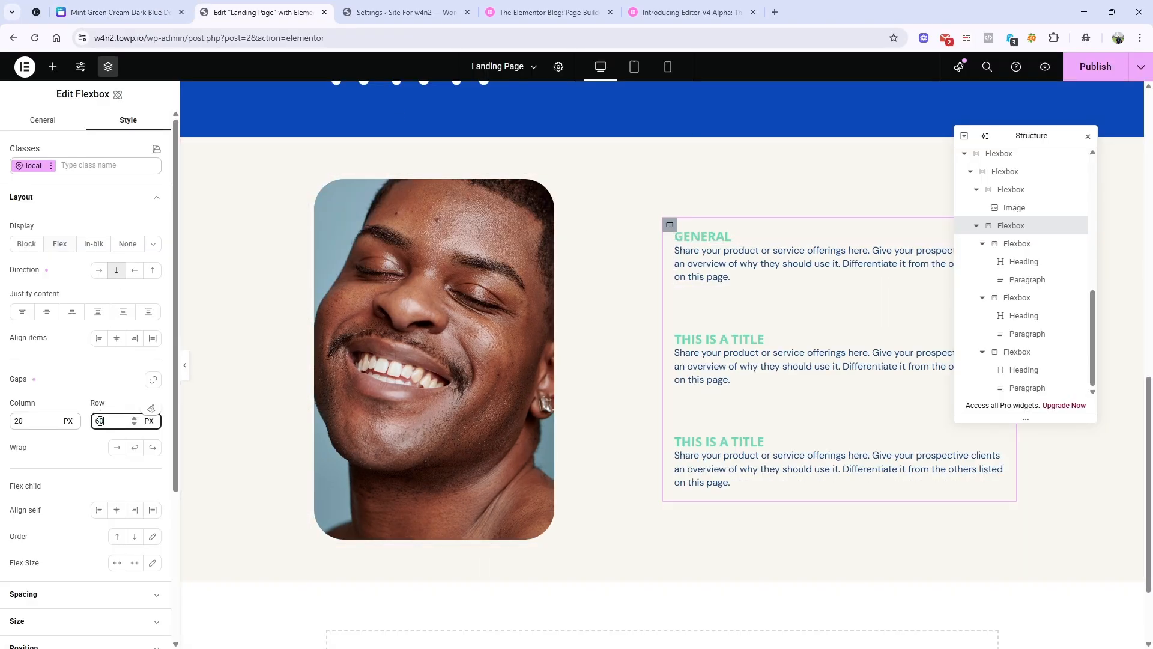
type("8")
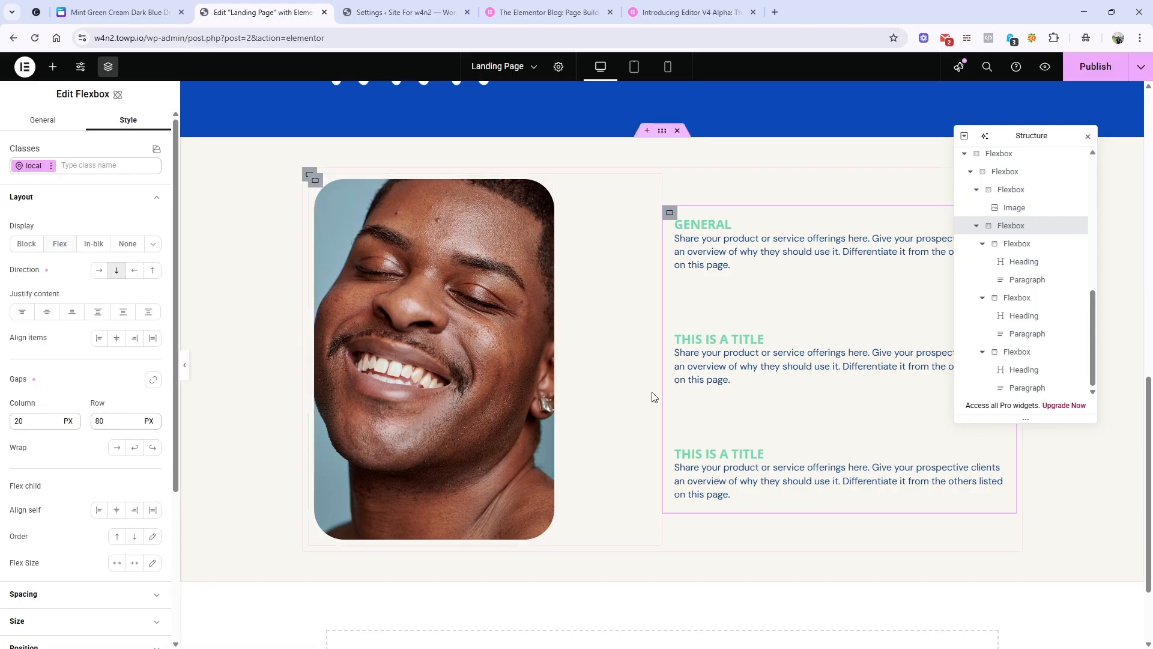
Compare the spacing of the photo and three text blocks in Elementor with the same section in the Canva design.
scroll(654, 403, "down", 2)
scroll(659, 407, "up", 1)
left_click(164, 12)
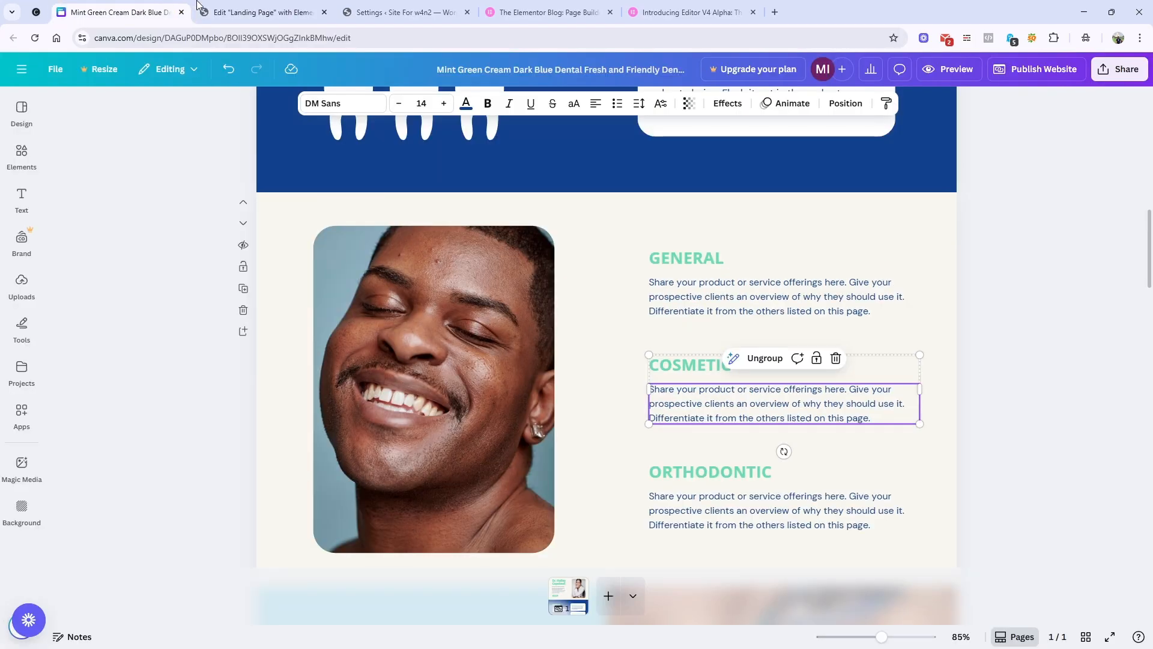
left_click(222, 6)
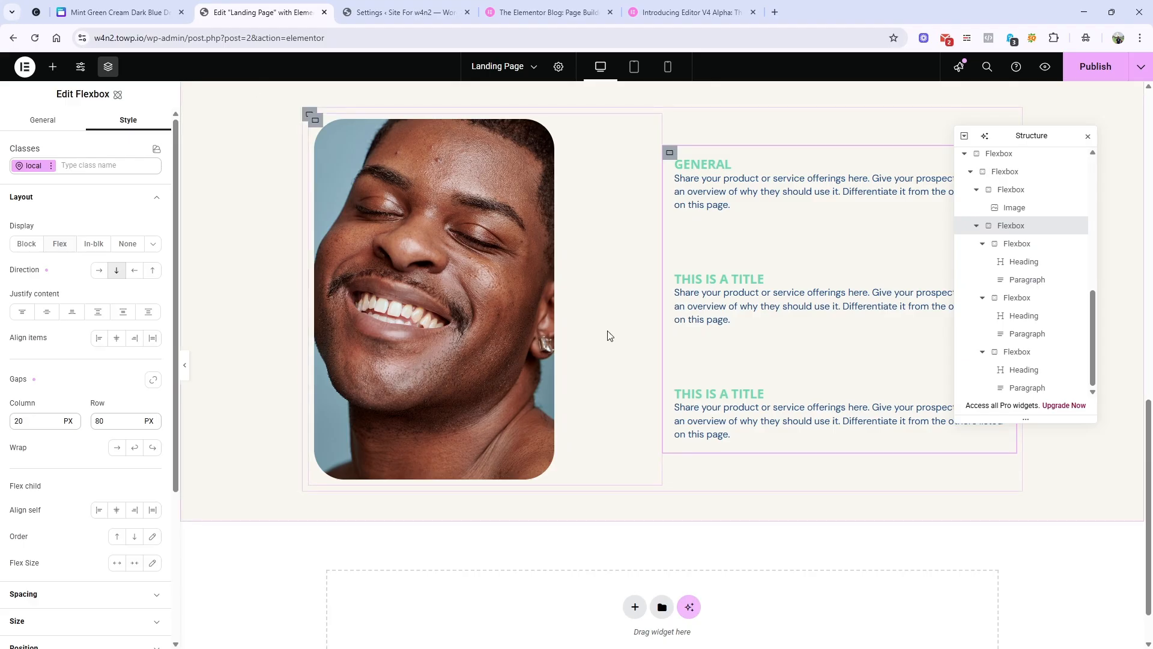
scroll(613, 342, "down", 1)
scroll(334, 341, "up", 4)
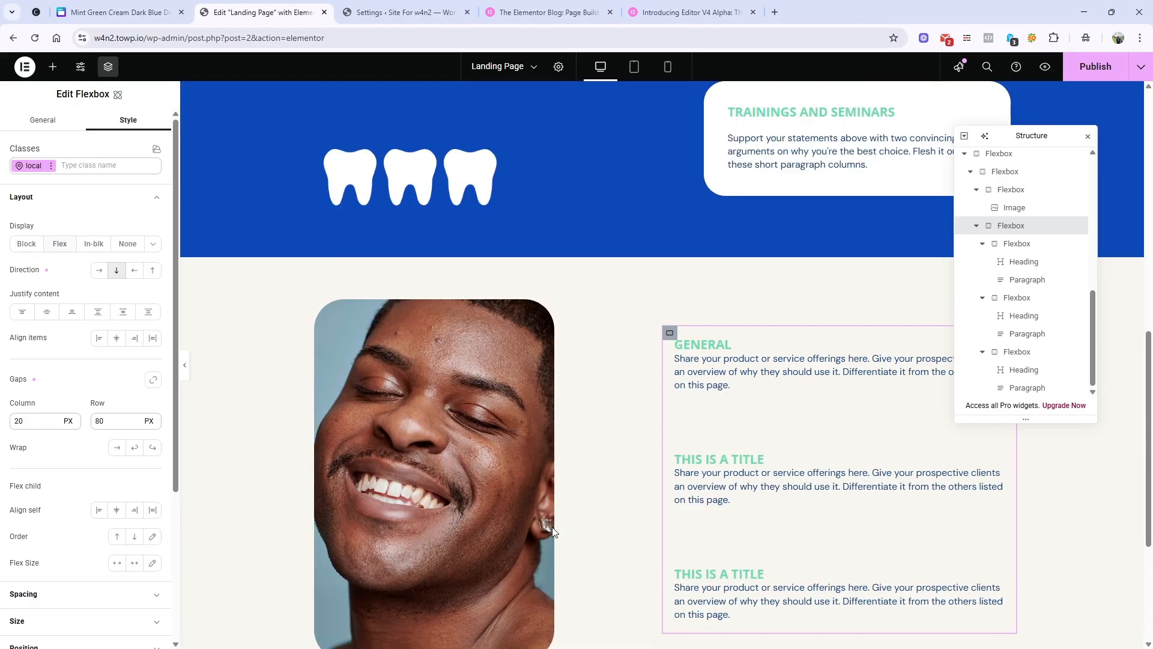
scroll(551, 533, "down", 4)
Switch to the Canva design and examine the layout of the Major Restorative Care and Preventative Care sections.
left_click(163, 5)
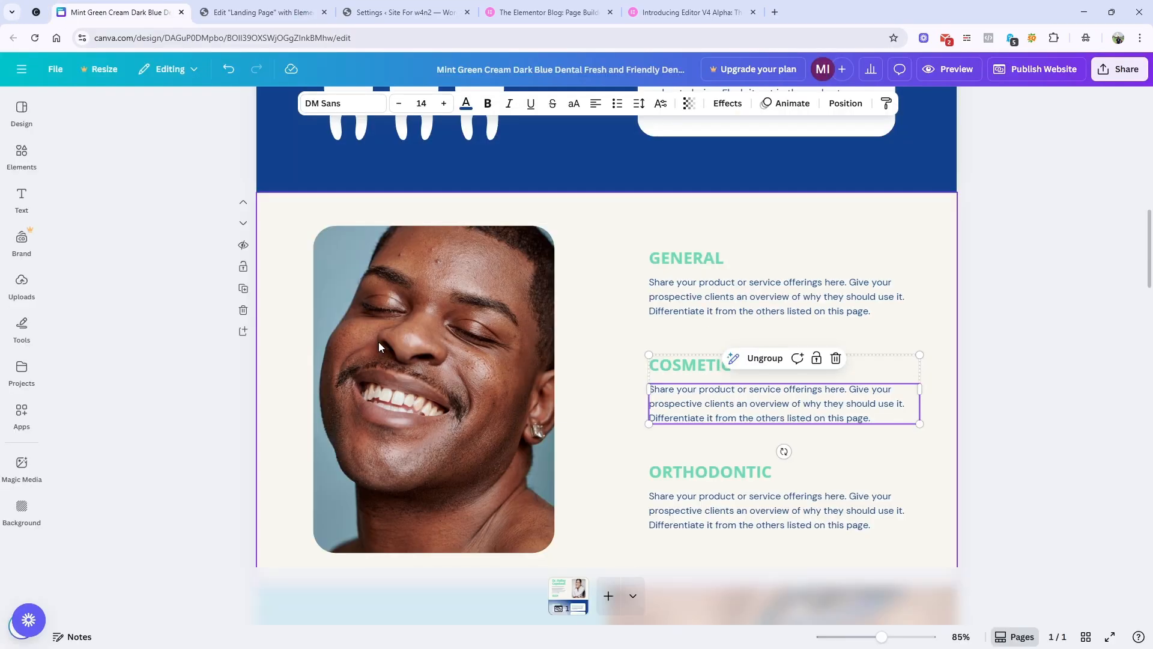
scroll(479, 402, "down", 9)
scroll(444, 319, "up", 4)
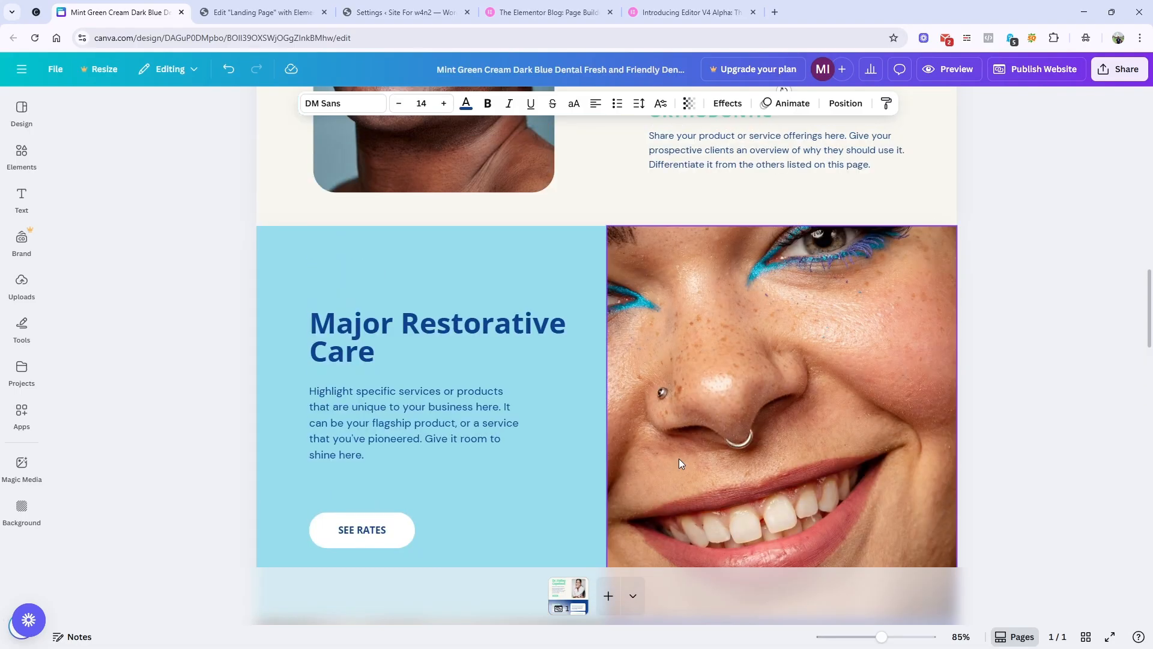
scroll(679, 463, "down", 7)
scroll(678, 463, "up", 3)
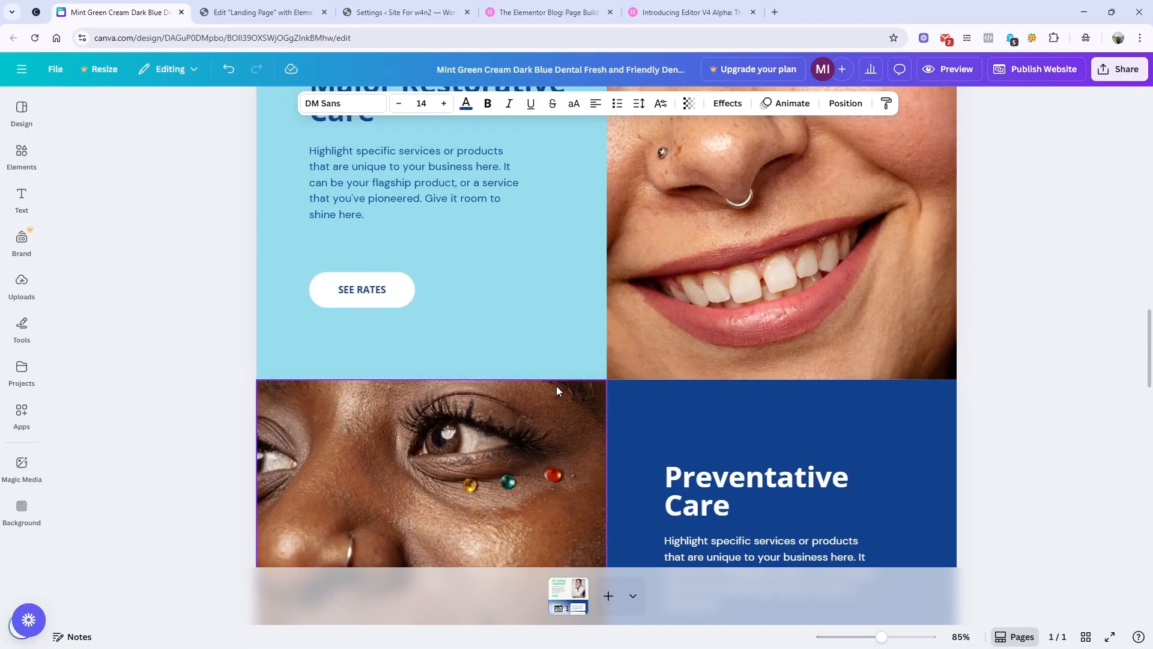
scroll(557, 388, "up", 3)
scroll(558, 388, "down", 6)
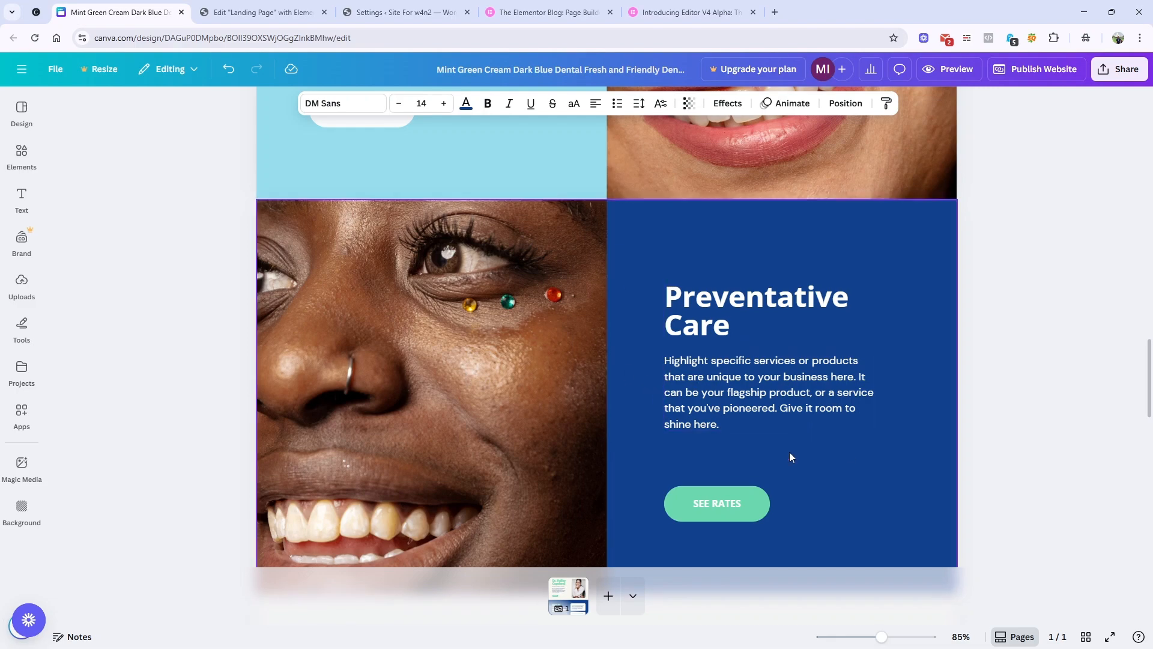
scroll(789, 456, "down", 5)
scroll(791, 457, "up", 11)
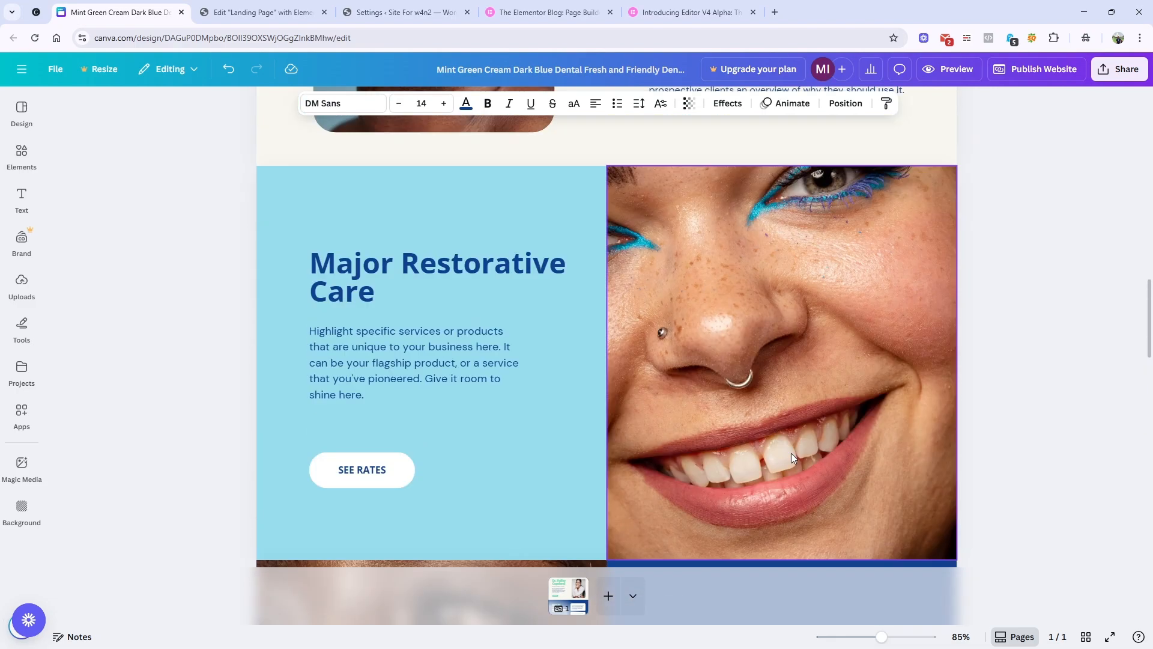
scroll(705, 420, "up", 3)
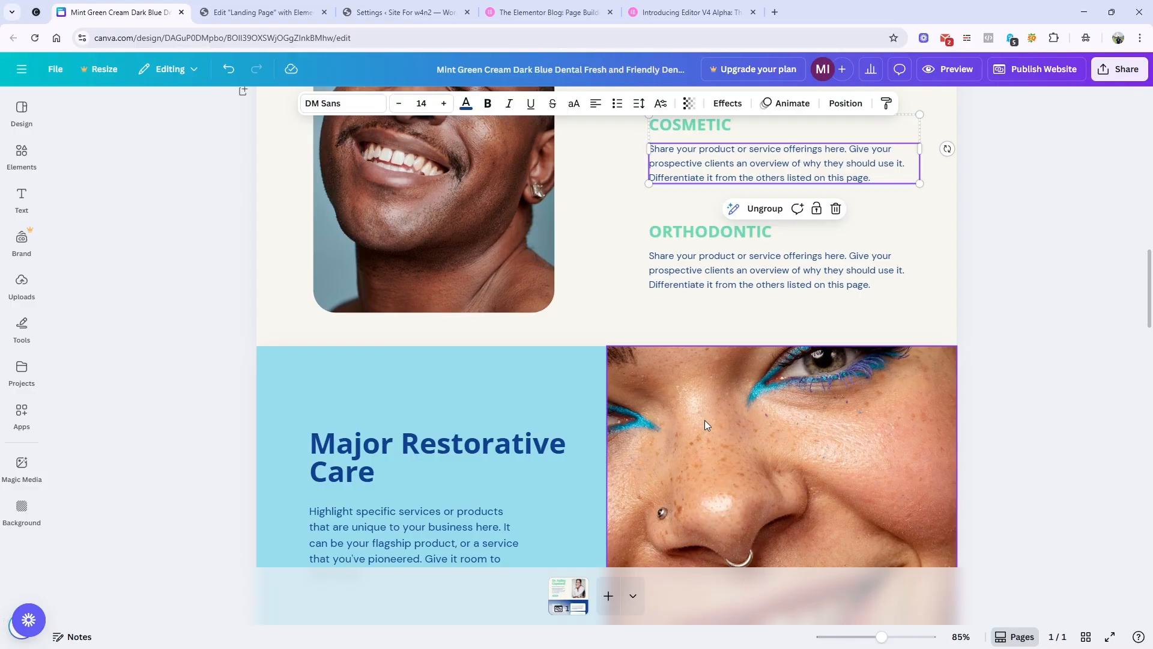
scroll(704, 420, "down", 4)
Inspect the heading, paragraph, SEE RATES button and background of the Major Restorative Care section and compare it with Preventative Care.
left_click(348, 218)
left_click(364, 283)
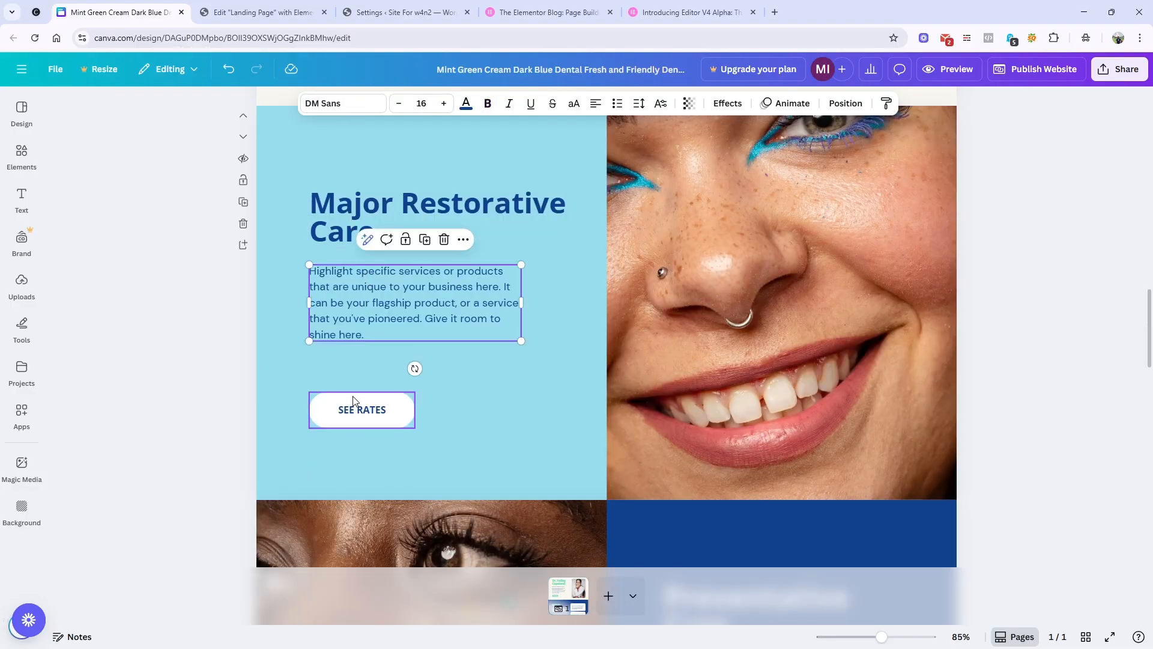
left_click(361, 417)
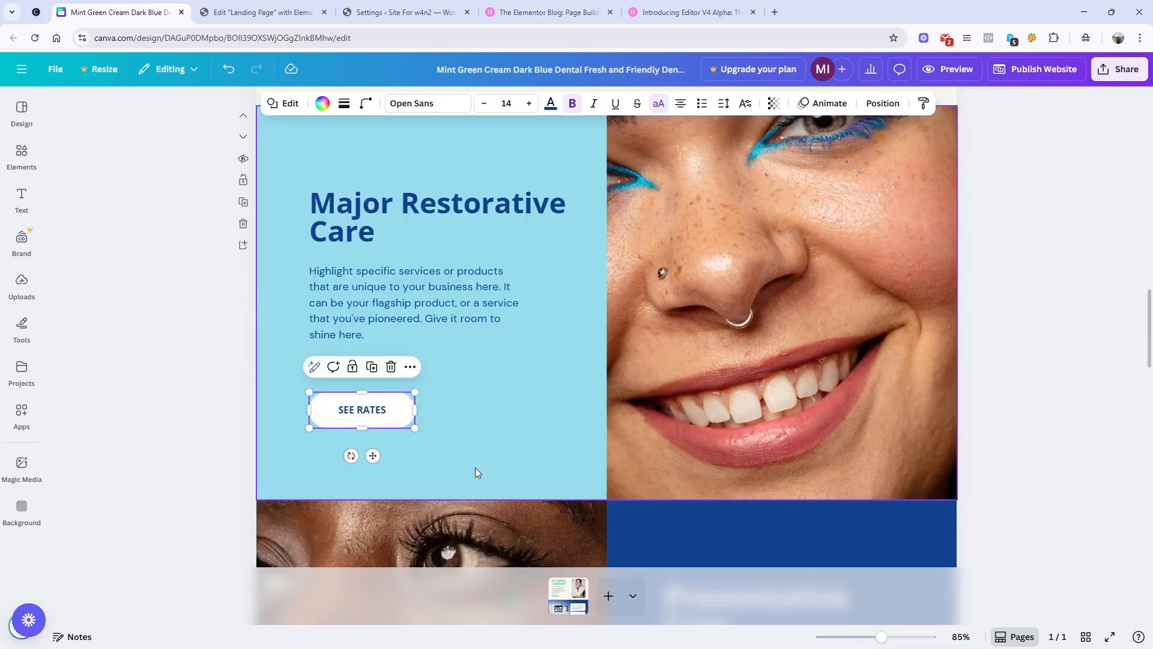
scroll(474, 467, "up", 2)
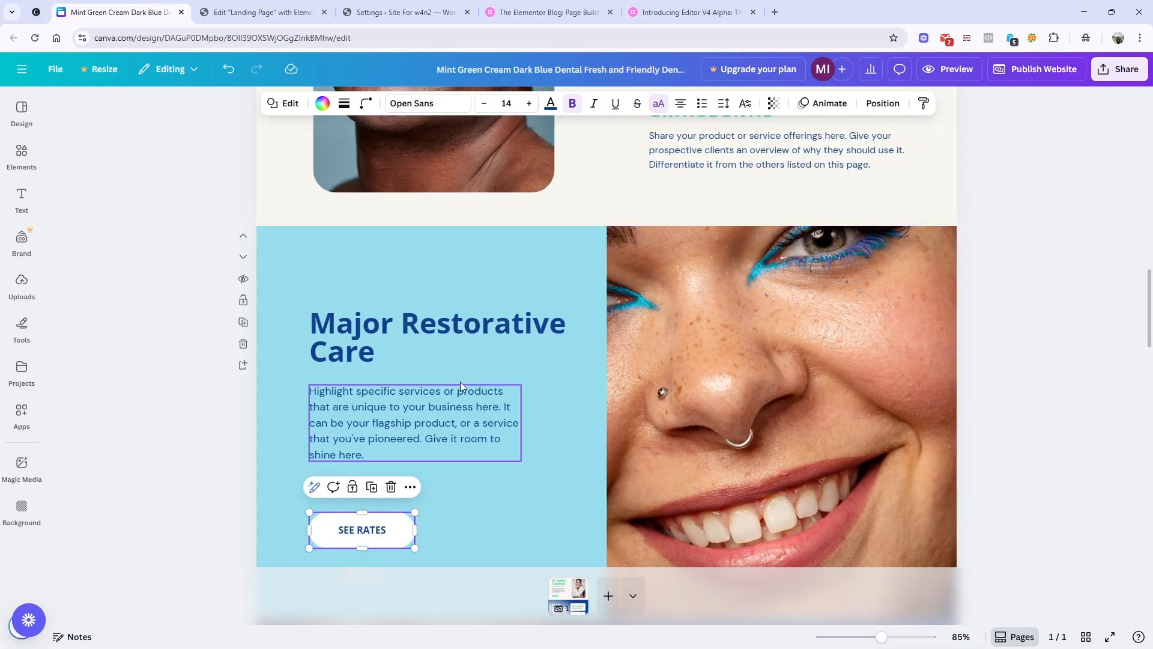
left_click(557, 233)
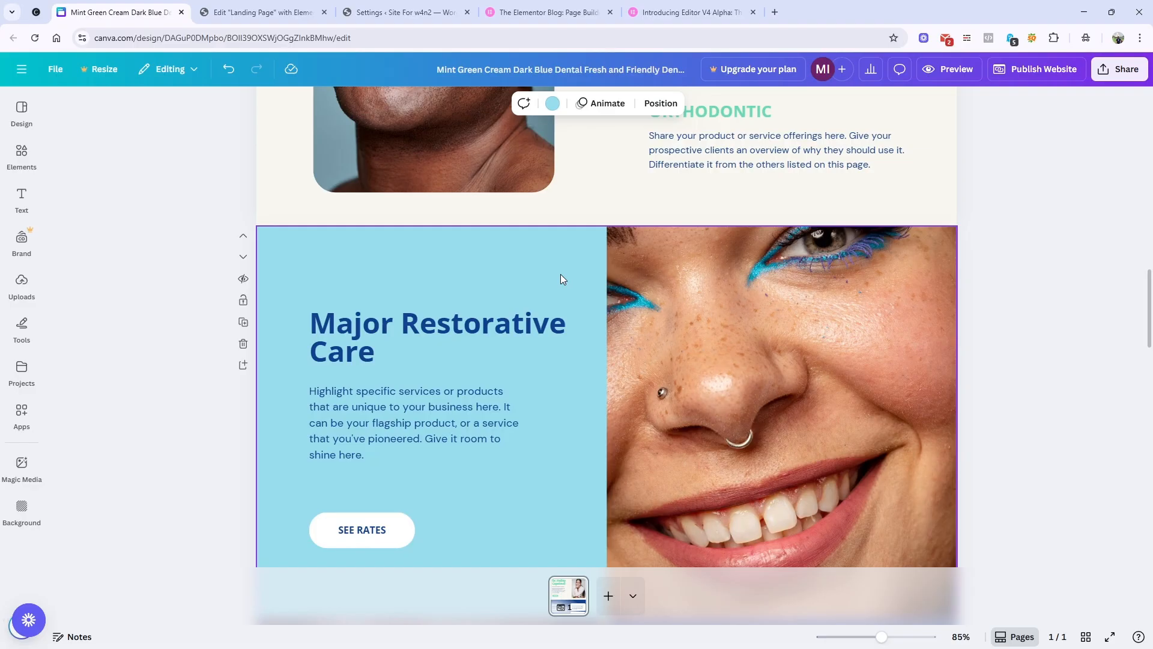
scroll(560, 279, "down", 4)
scroll(358, 363, "up", 1)
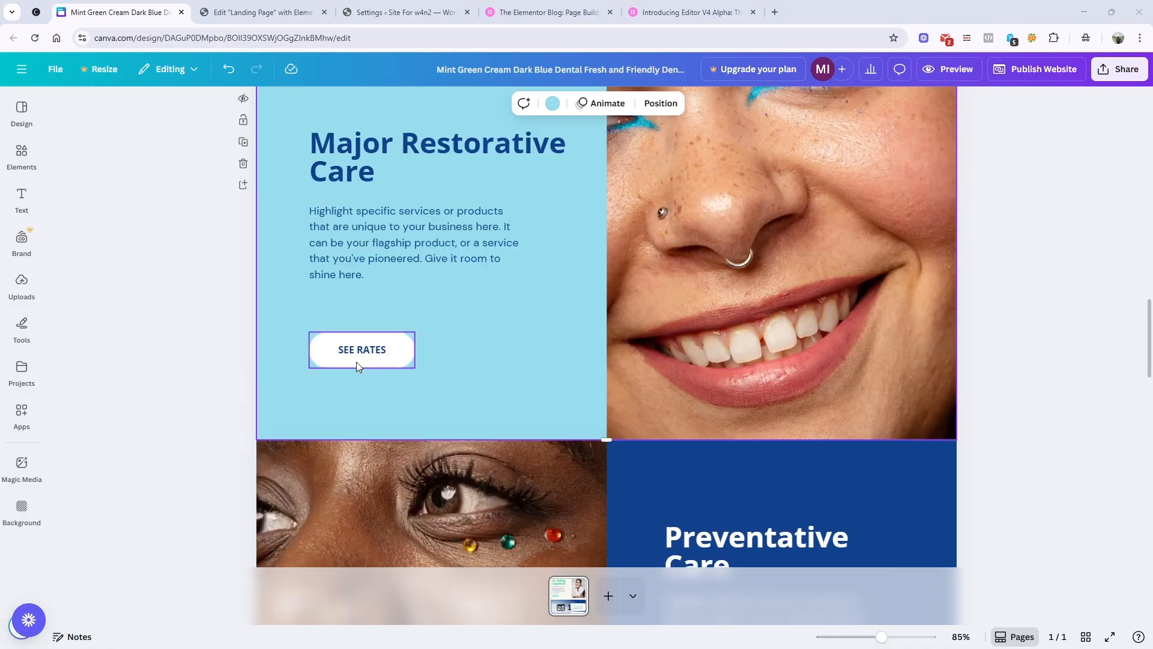
scroll(472, 516, "down", 3)
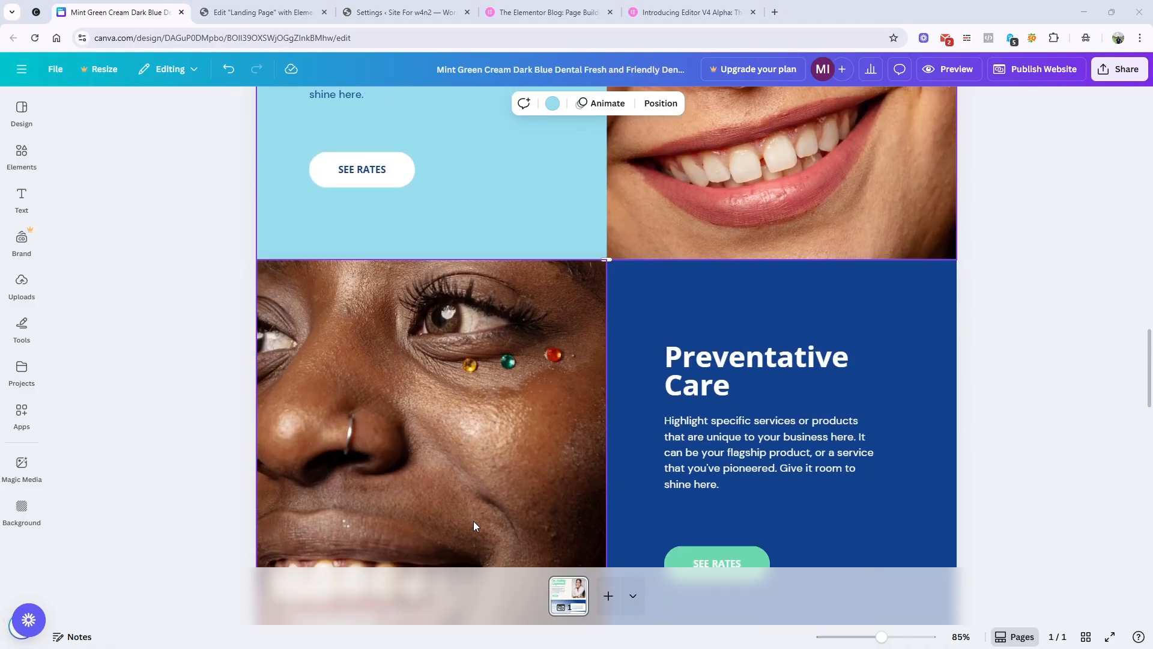
scroll(474, 526, "up", 1)
scroll(474, 524, "up", 4)
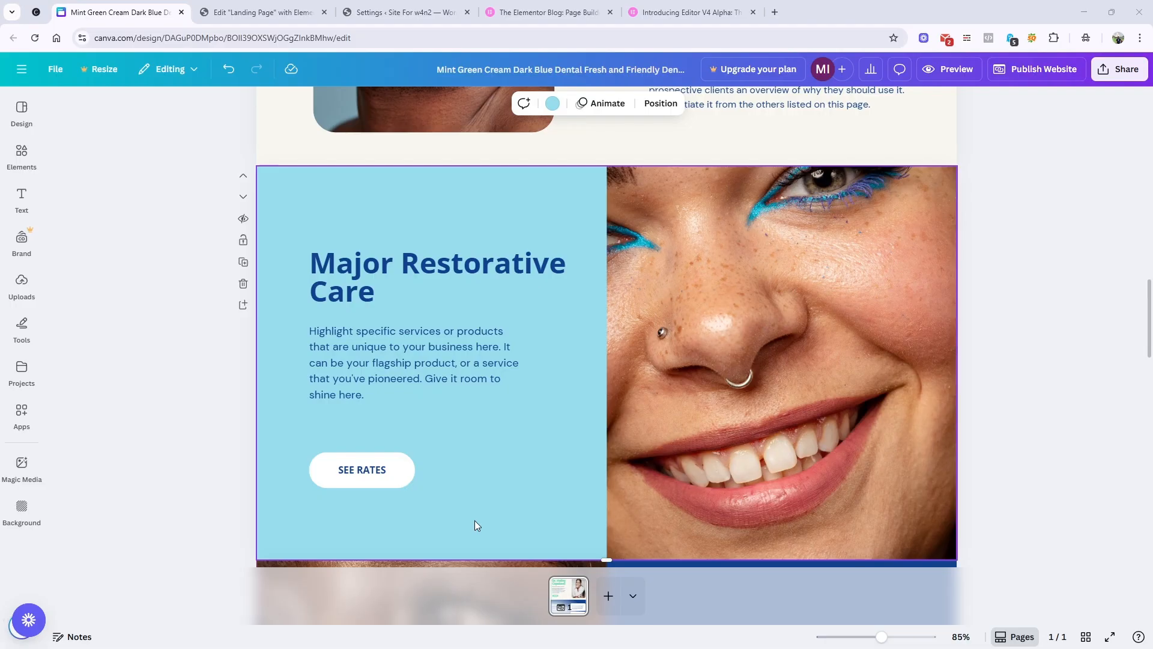
scroll(473, 520, "down", 4)
scroll(473, 520, "up", 4)
scroll(471, 510, "down", 10)
scroll(467, 432, "up", 8)
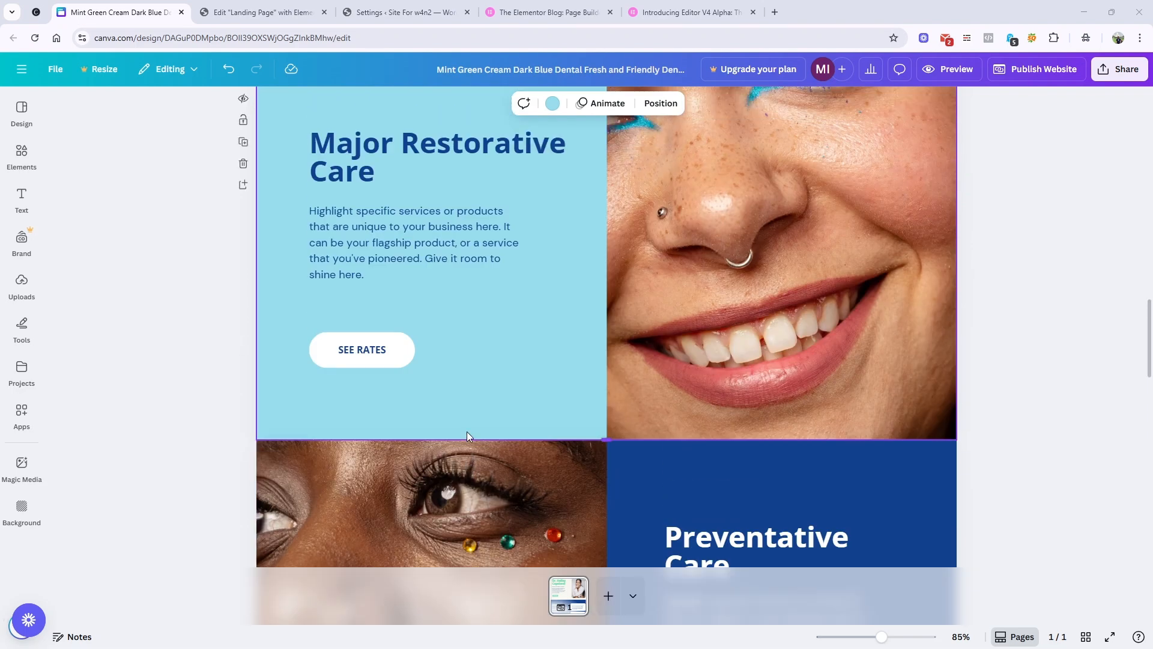
scroll(444, 401, "up", 3)
Switch back to Elementor and add a new flexbox below the photo and text section.
left_click(276, 13)
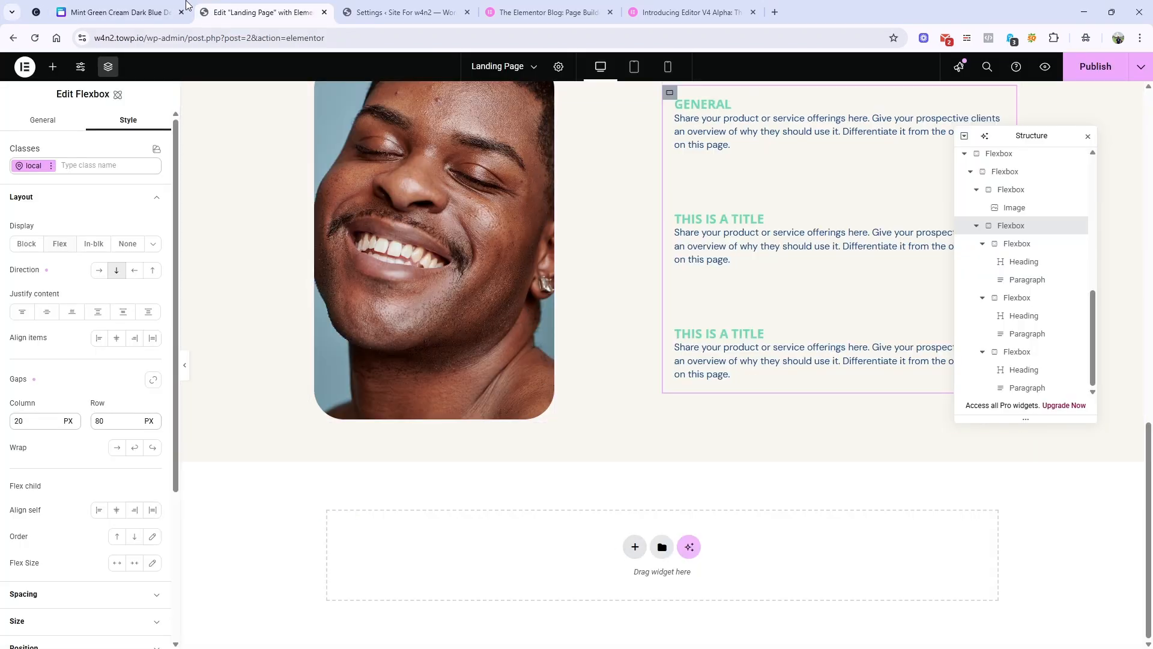
left_click(120, 12)
left_click(244, 6)
left_click(631, 546)
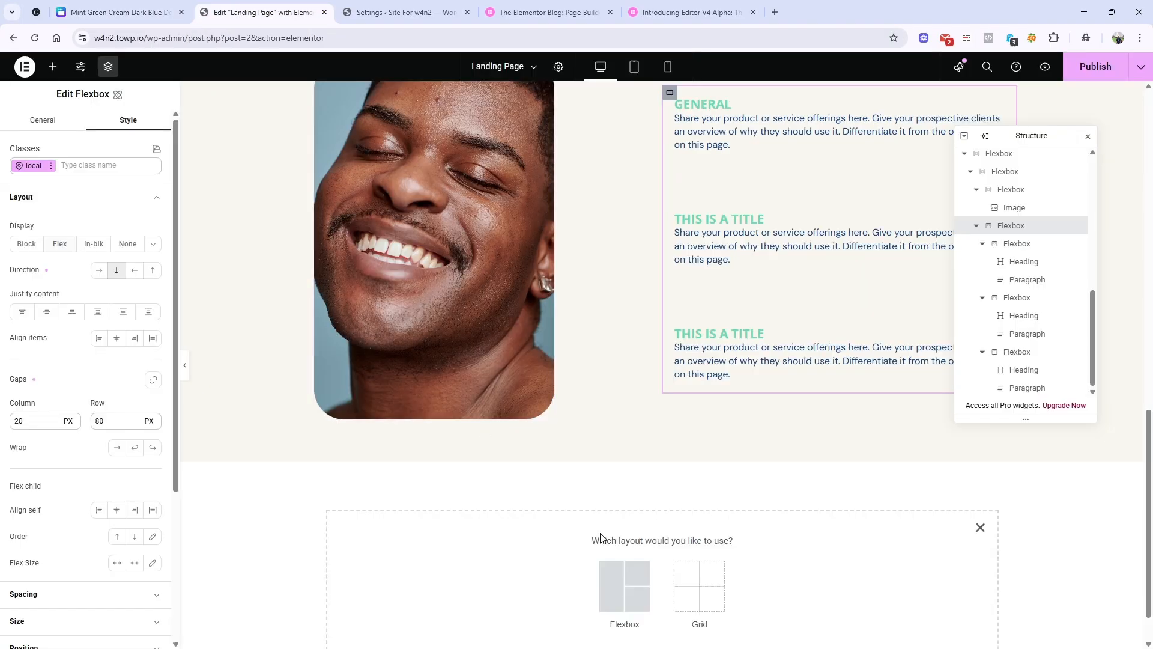
left_click(979, 529)
left_click(57, 66)
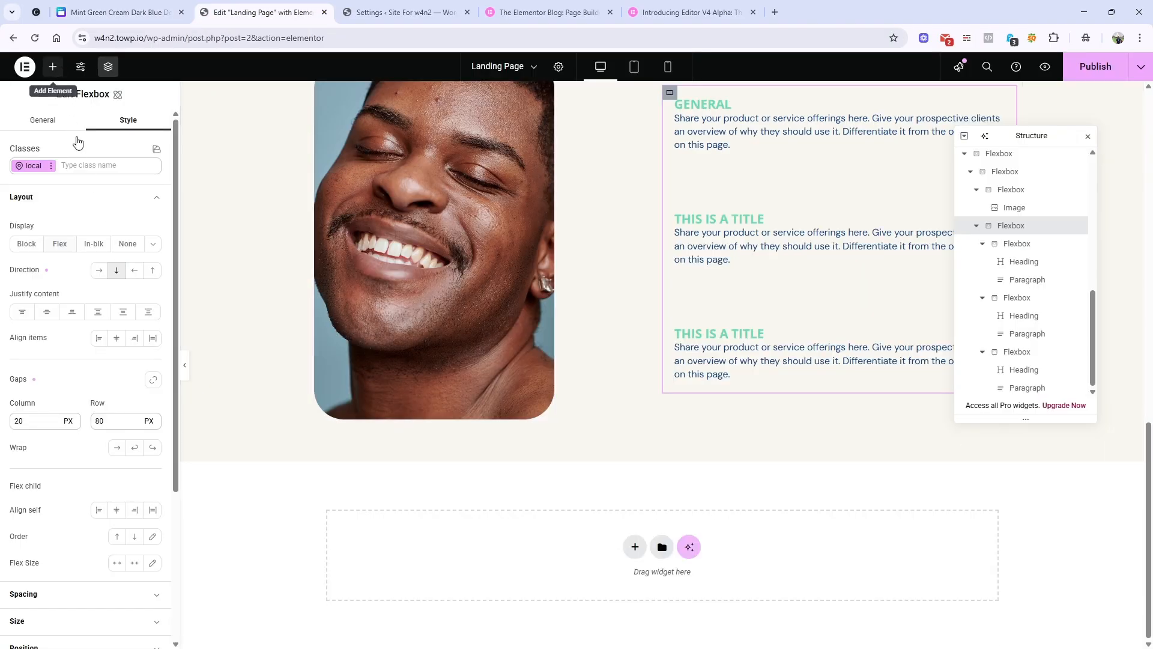
left_click_drag(52, 223, 451, 561)
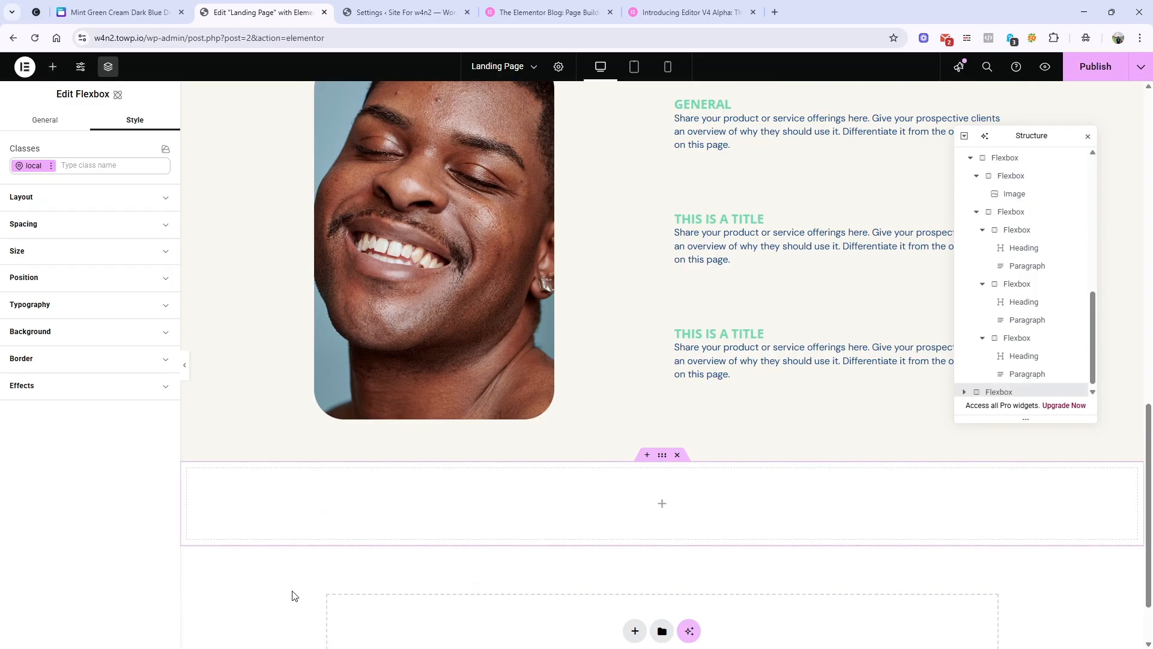
Check the Canva section, then create and apply a new class named sectionwithimage to the new flexbox.
left_click(174, 4)
left_click(247, 6)
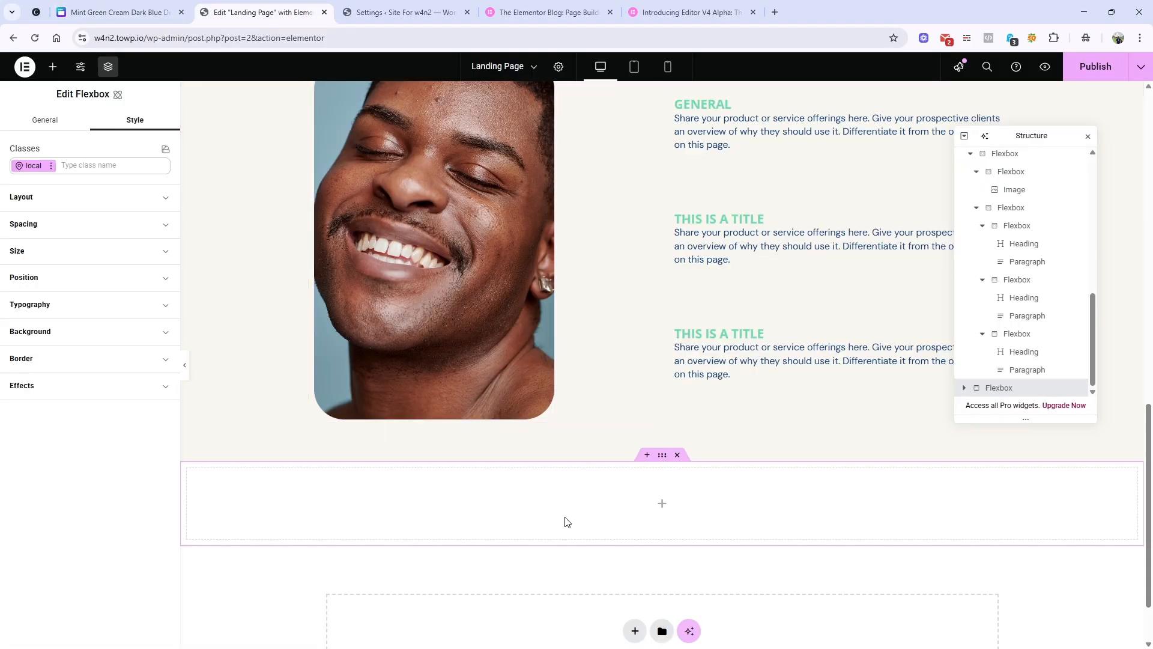
key("ctrl+shift+Tab")
left_click(294, 8)
left_click(133, 167)
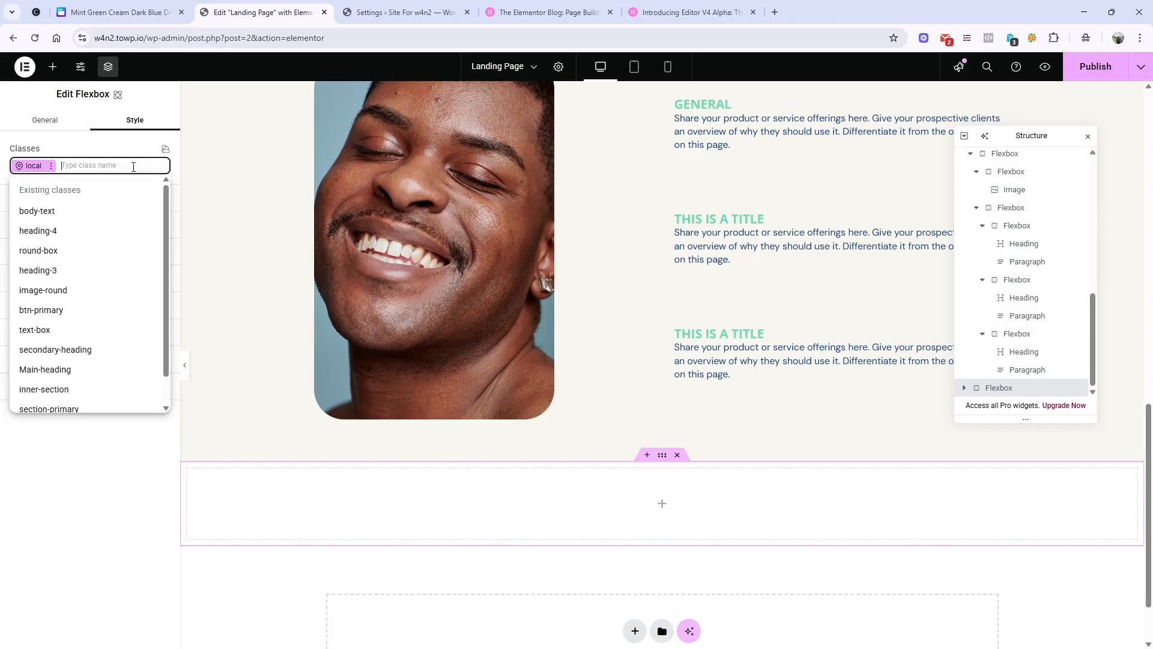
type("s")
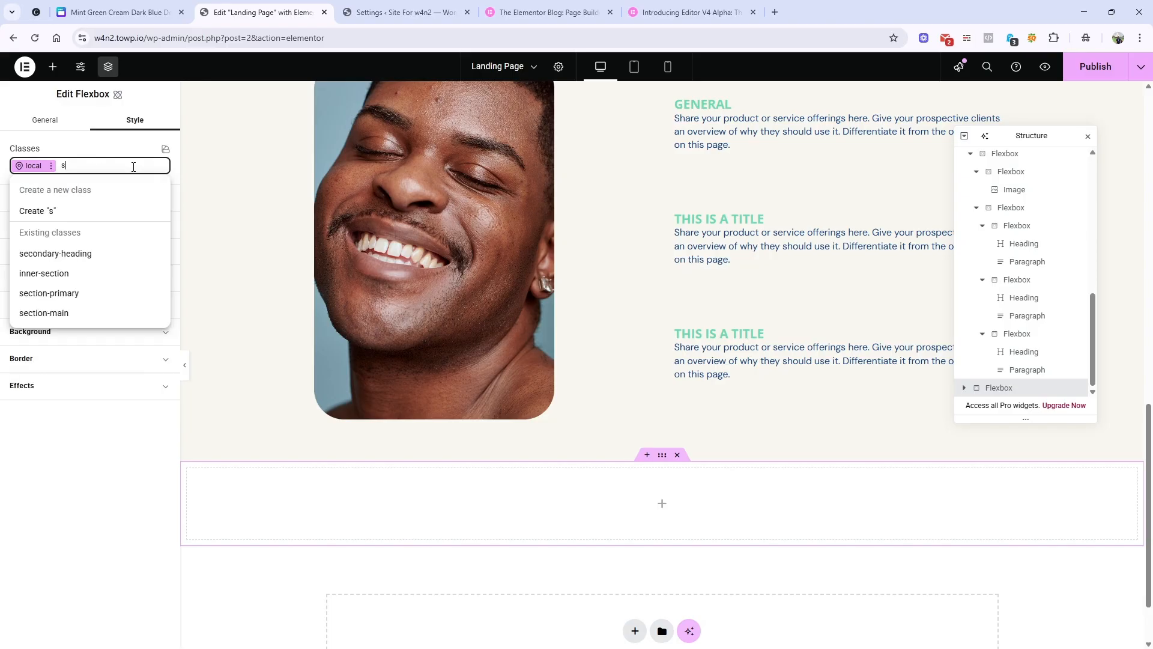
type("ection")
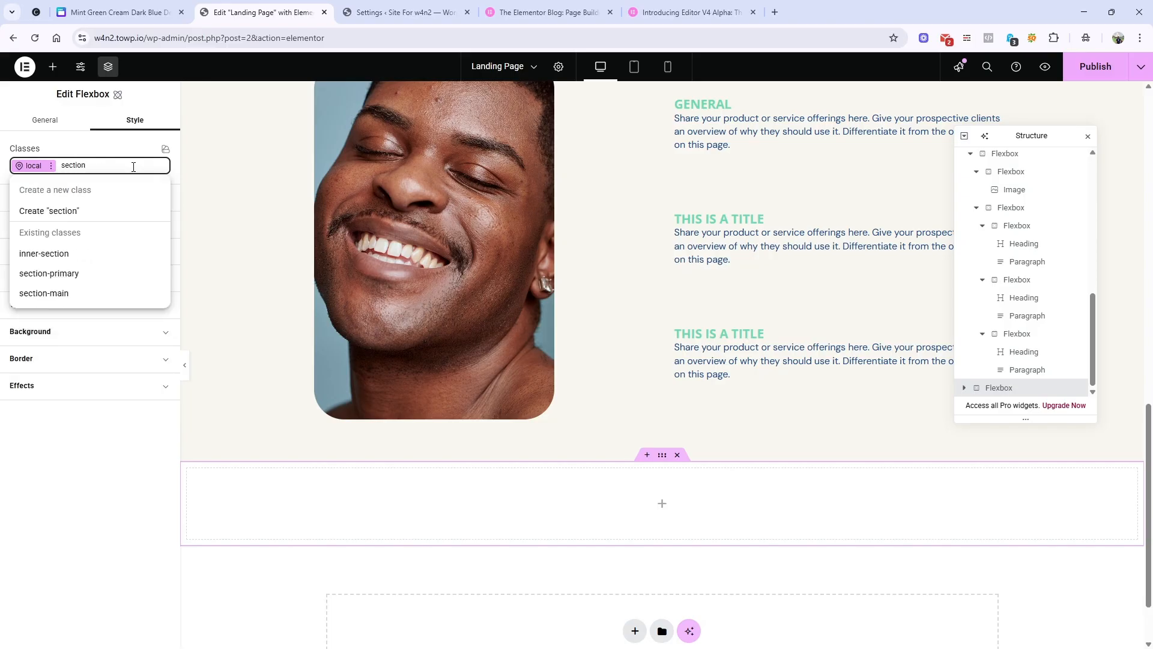
type("withim")
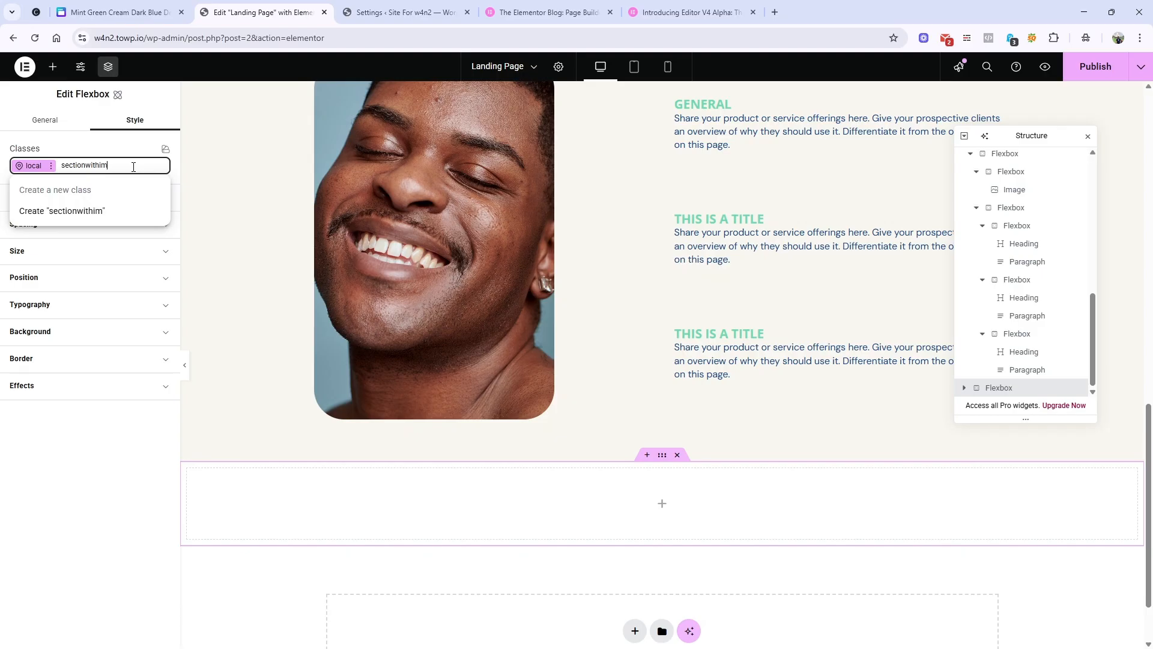
type("age")
key("Return")
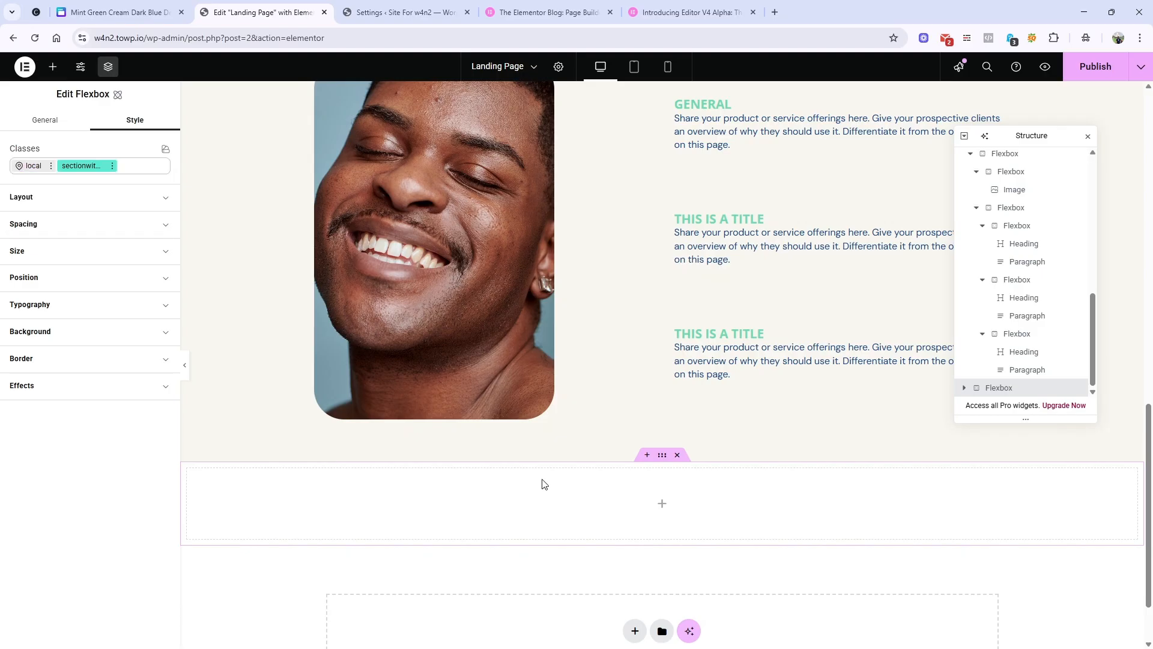
Set the padding of the sectionwithimage class to 0 px on all sides.
left_click(104, 205)
scroll(76, 423, "down", 2)
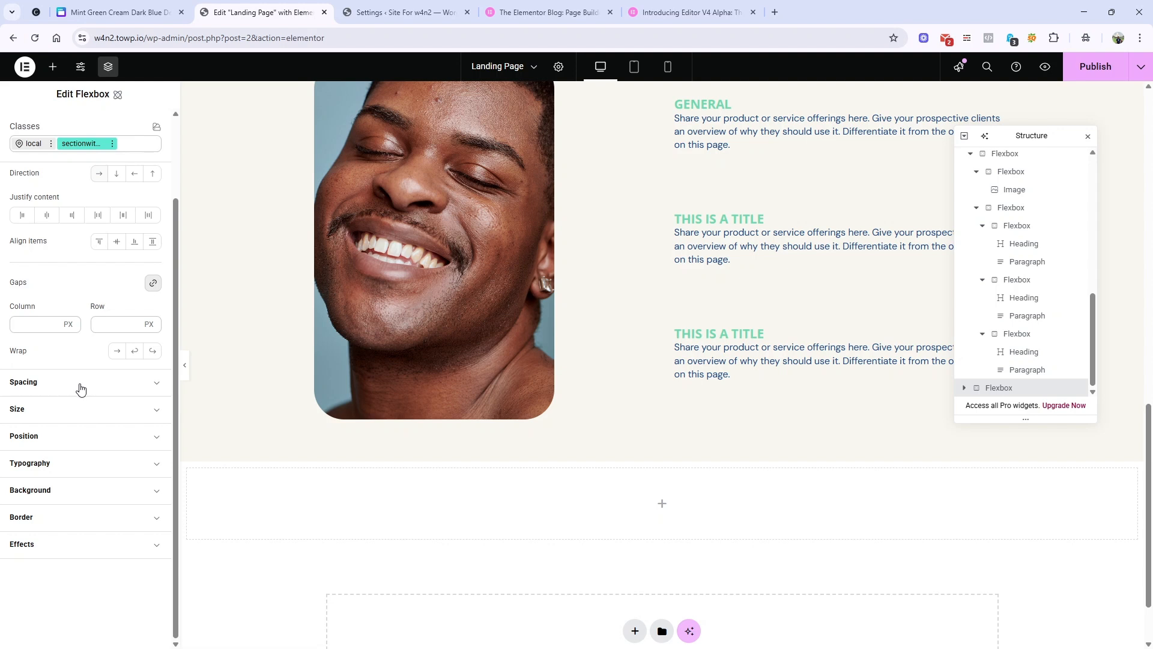
left_click(80, 389)
scroll(42, 523, "down", 4)
left_click(37, 406)
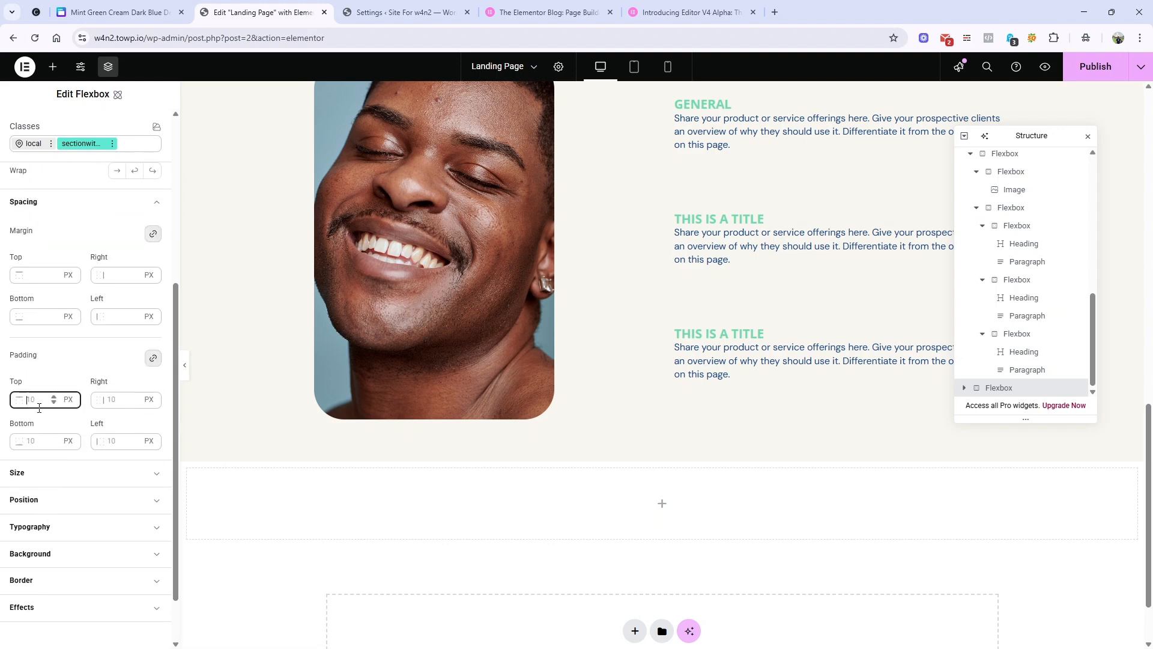
type("0")
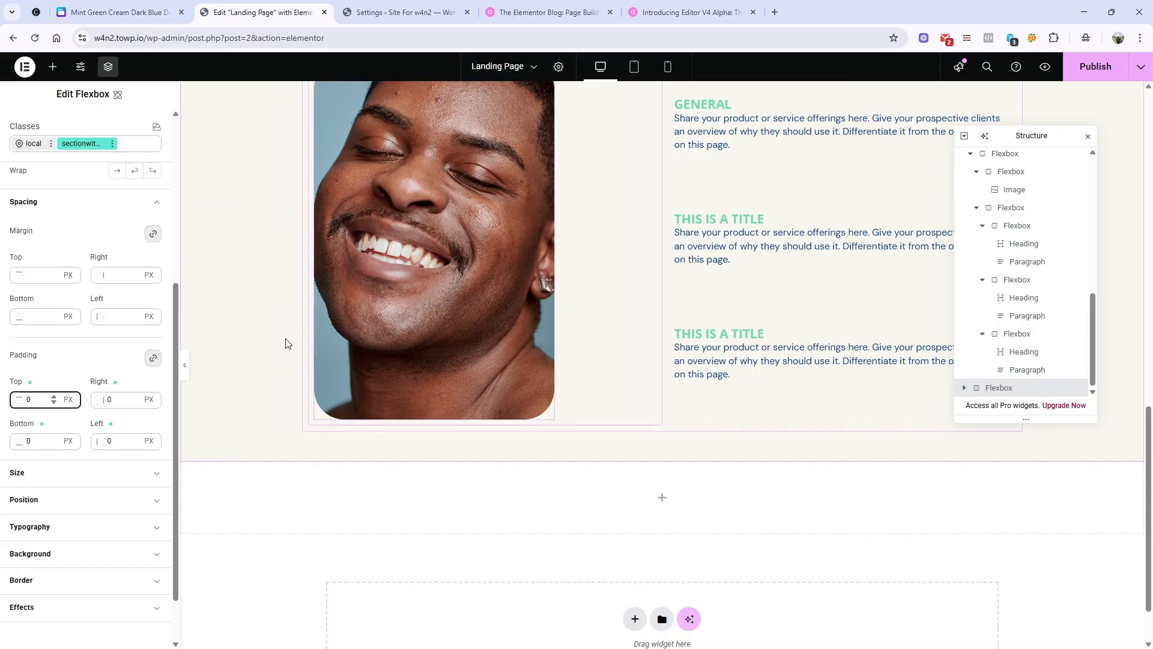
Recheck the two-column layout in Canva and nest a flexbox inside the sectionwithimage flexbox in Elementor.
left_click(135, 7)
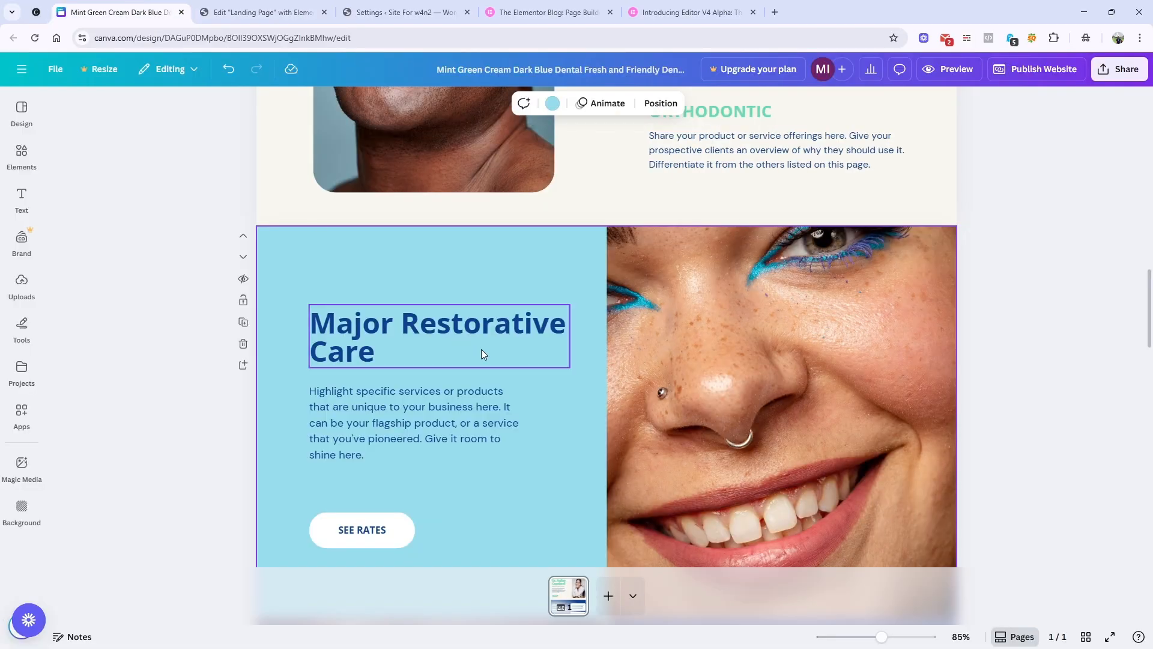
left_click(293, 5)
left_click(131, 7)
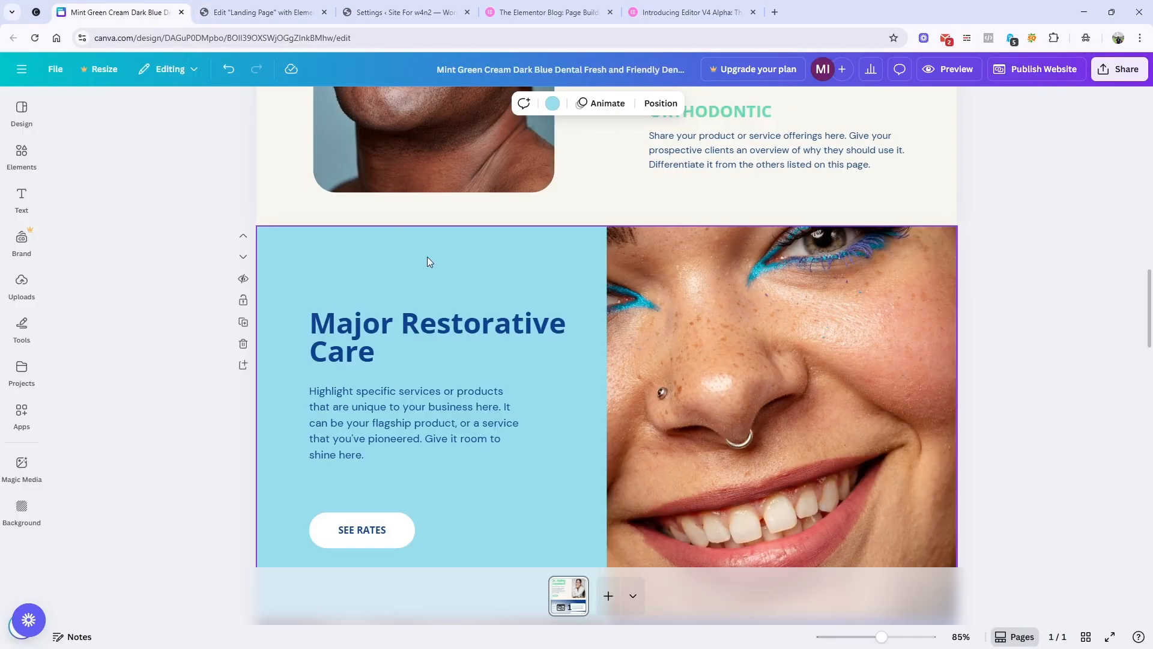
left_click(234, 5)
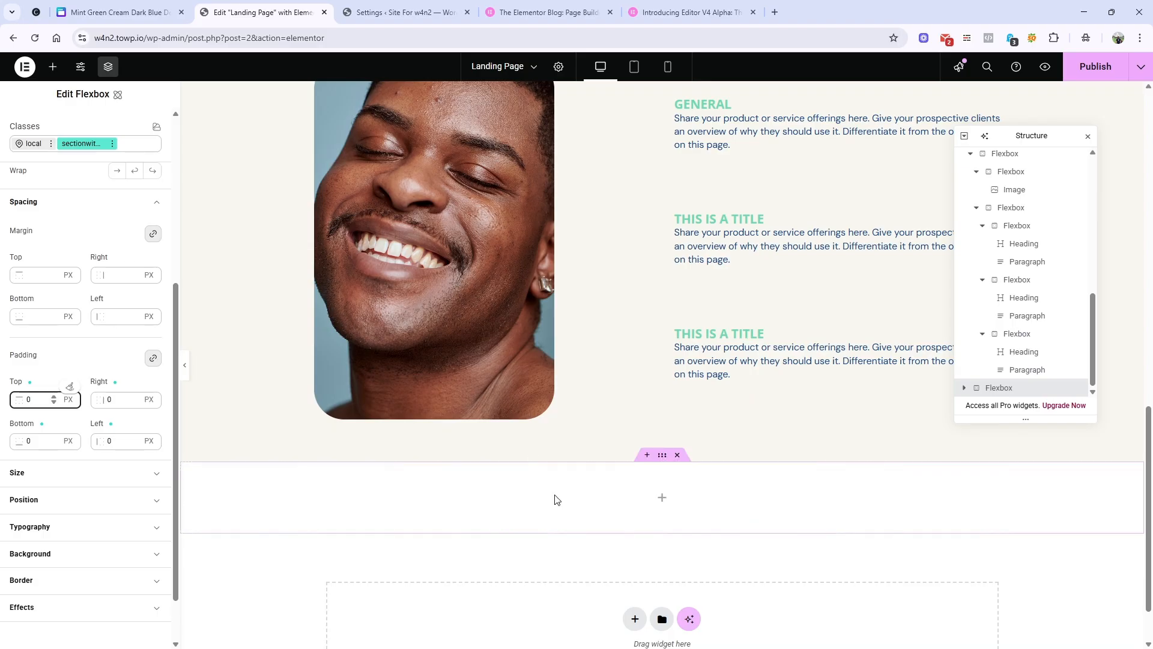
left_click(53, 67)
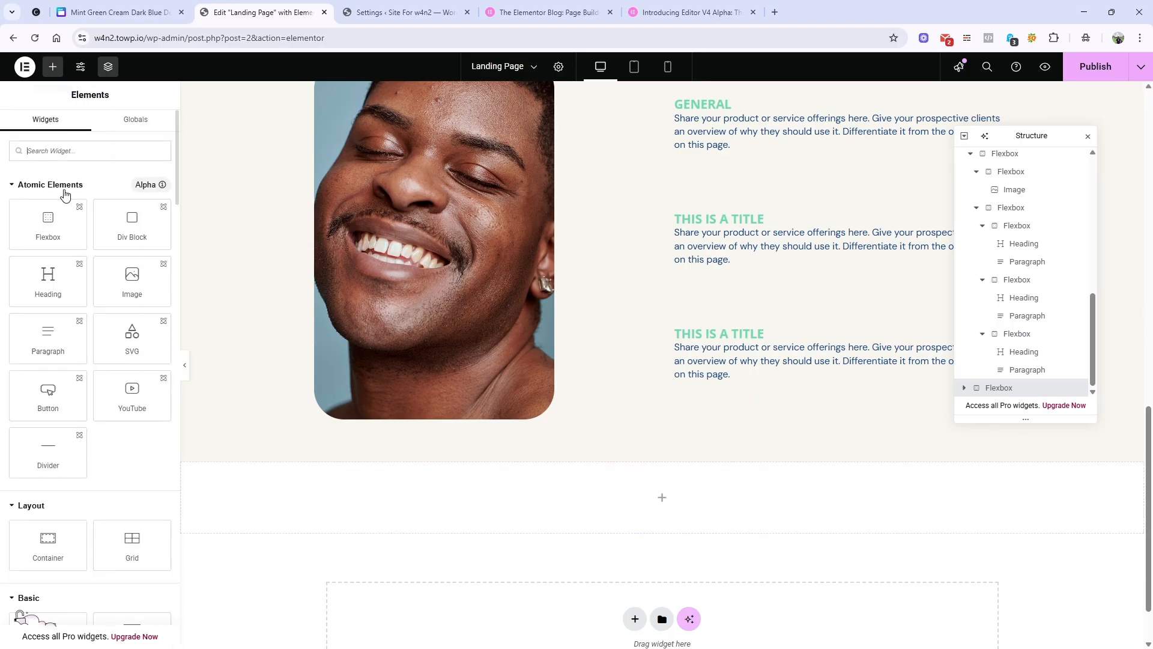
left_click_drag(57, 221, 437, 497)
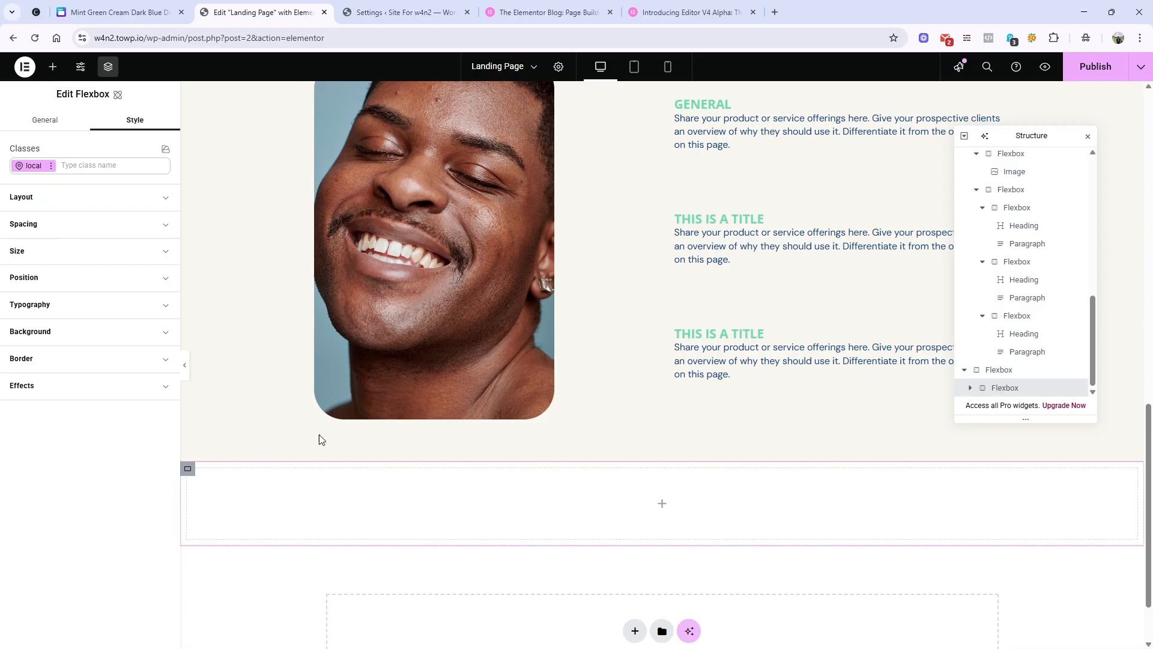
Duplicate the flexbox nested inside the sectionwithimage flexbox to form two side-by-side columns.
right_click(1011, 387)
left_click(1020, 407)
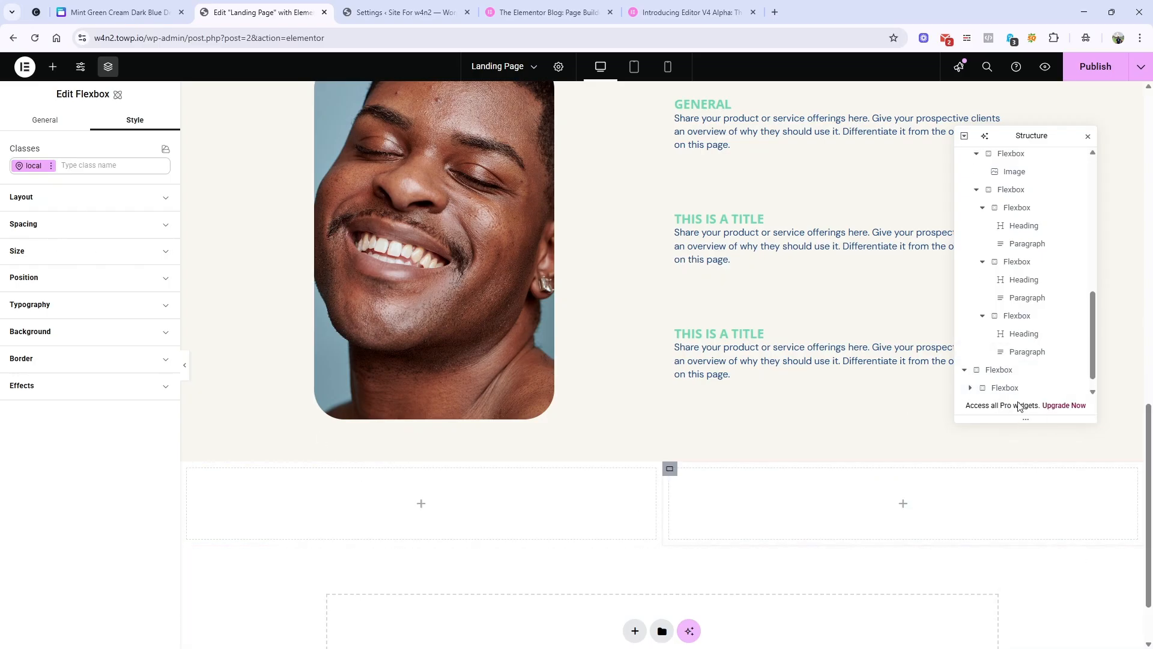
scroll(741, 451, "down", 2)
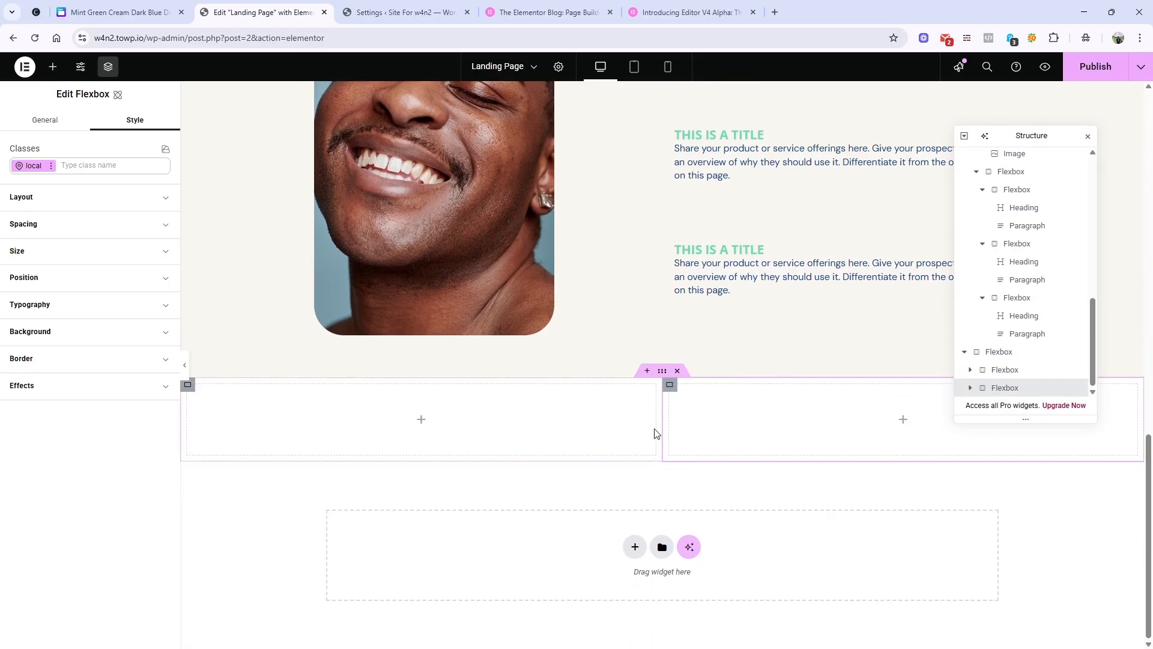
Apply the existing sectionwithimage class to the right-hand nested flexbox and recheck the section in Canva.
left_click(1007, 373)
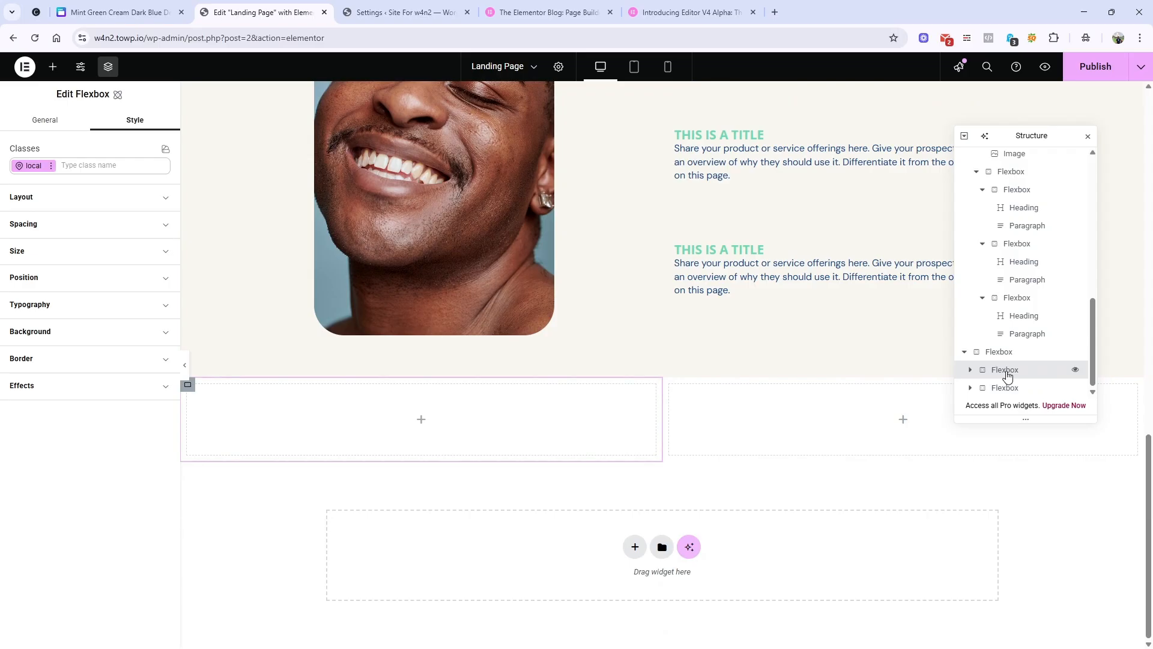
left_click(1009, 390)
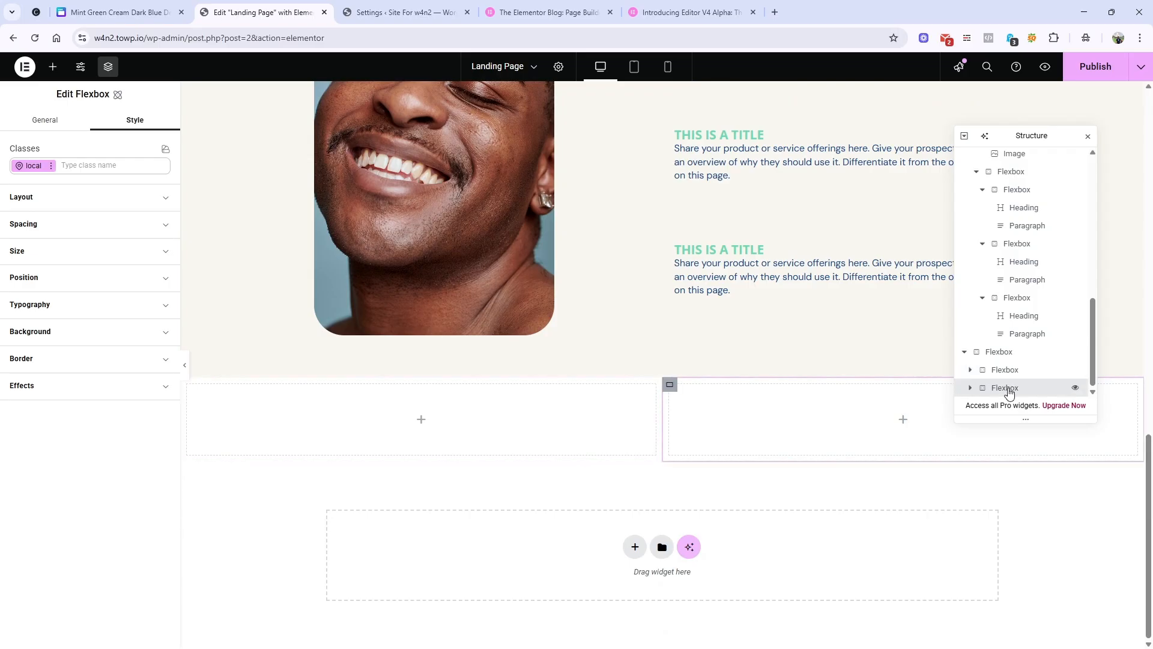
left_click(96, 165)
type("sec")
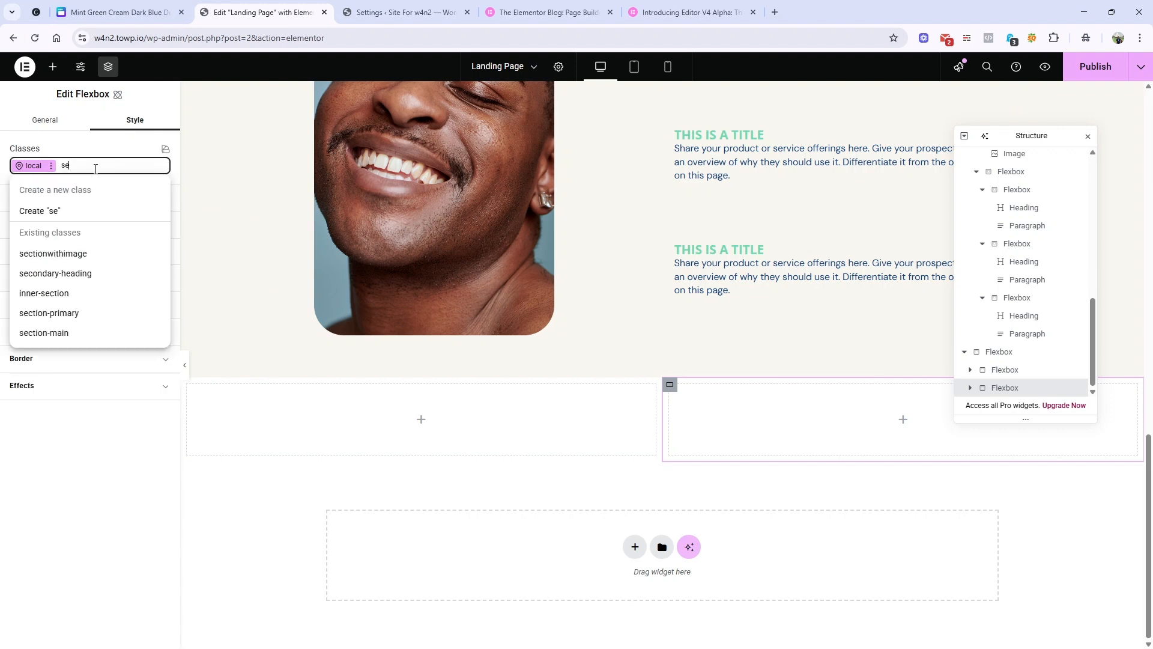
left_click(76, 254)
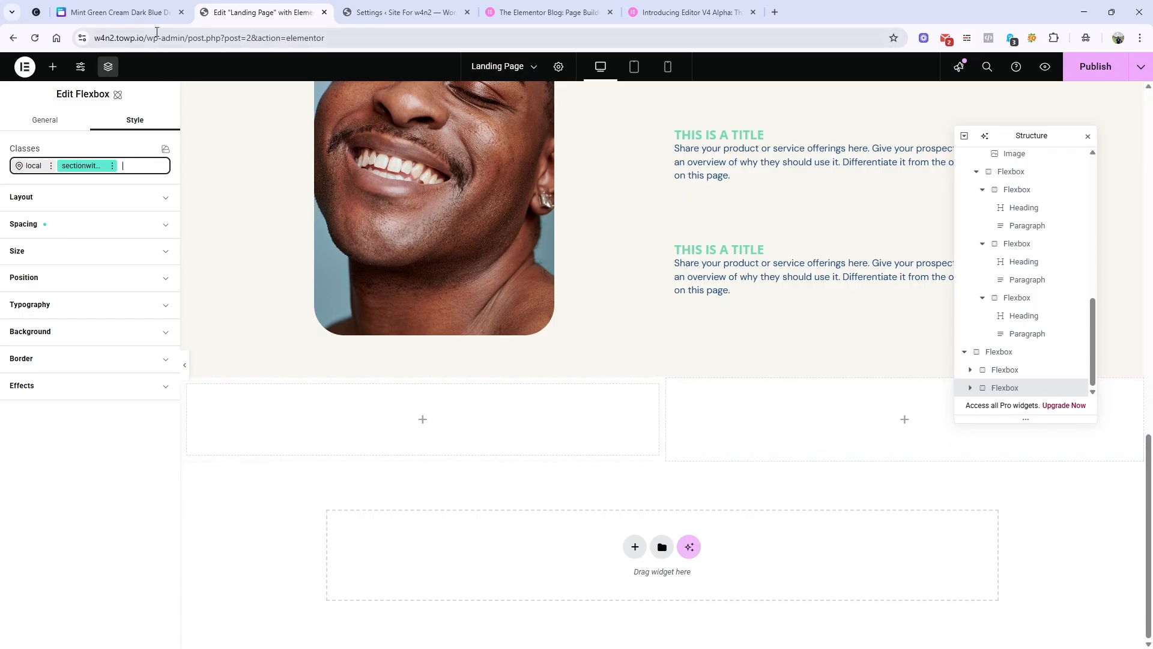
left_click(143, 4)
left_click(263, 13)
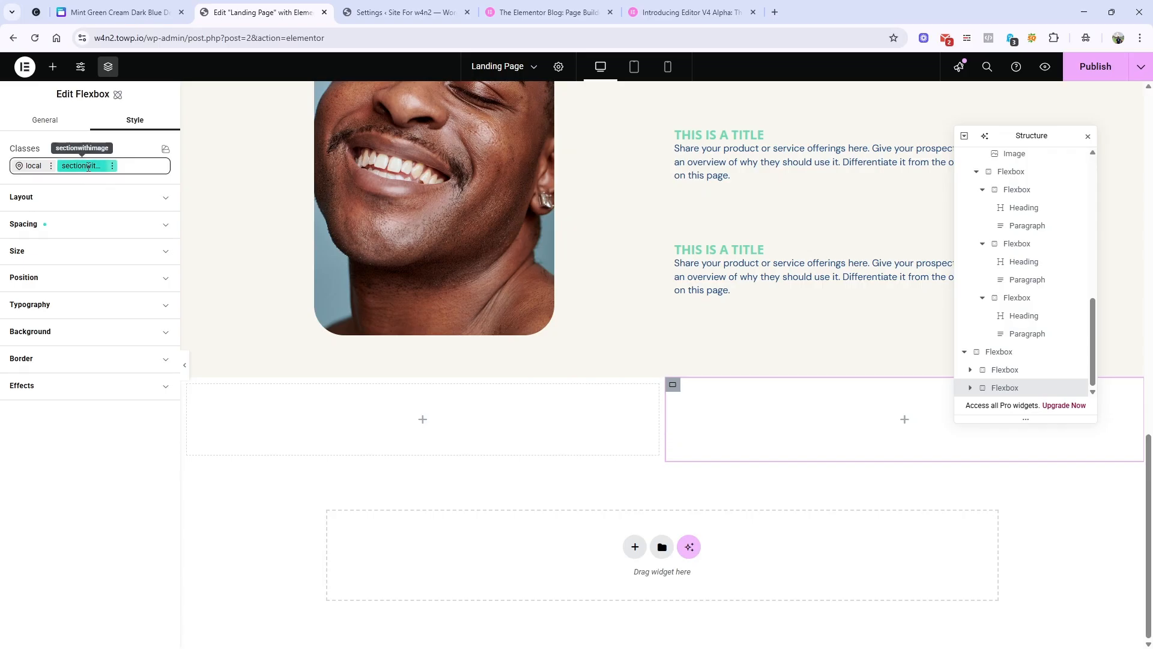
Give the right-hand flexbox's local style a background image overlay using the library's smiling close-up photo with blue eye makeup.
left_click(30, 166)
left_click(63, 331)
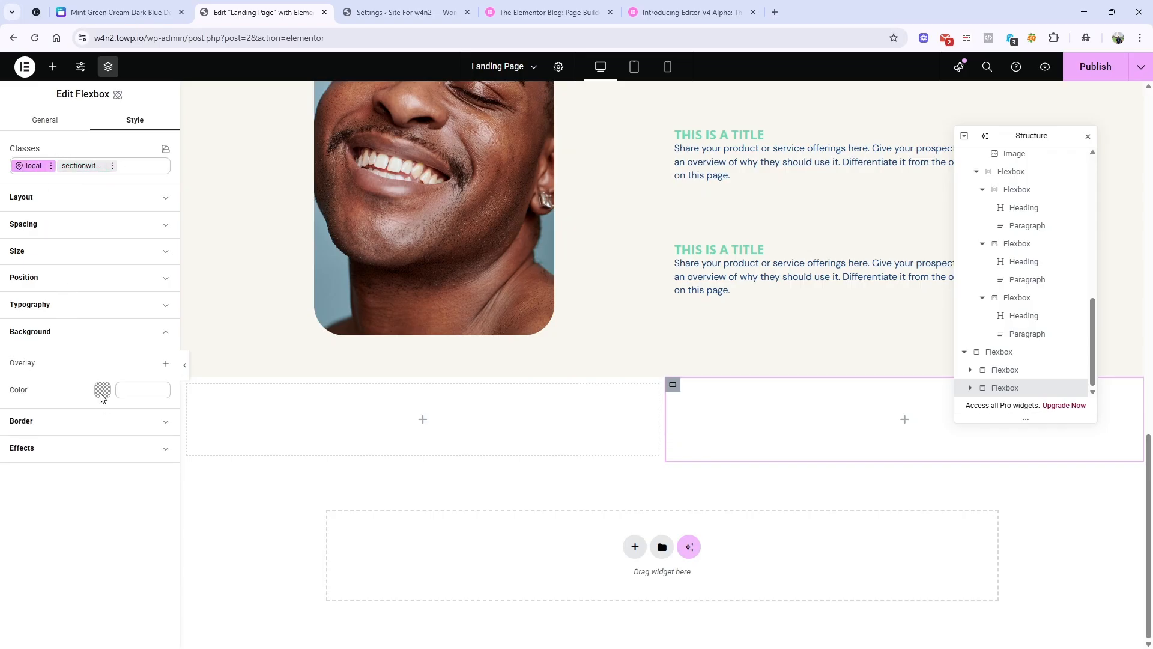
left_click(165, 364)
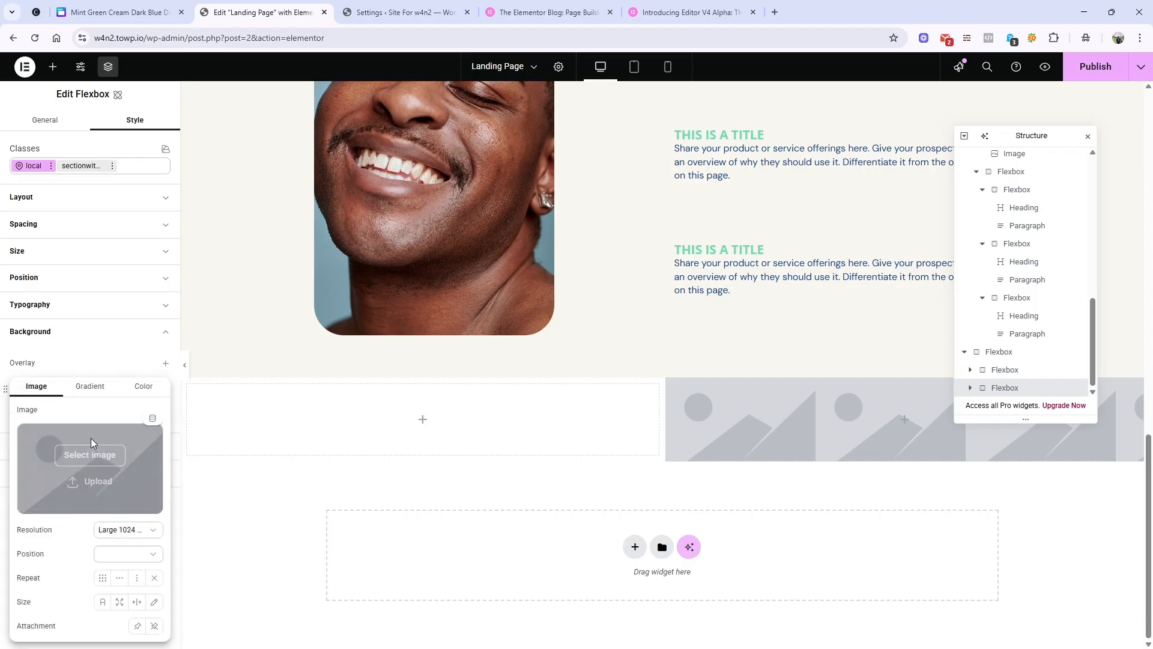
left_click(97, 454)
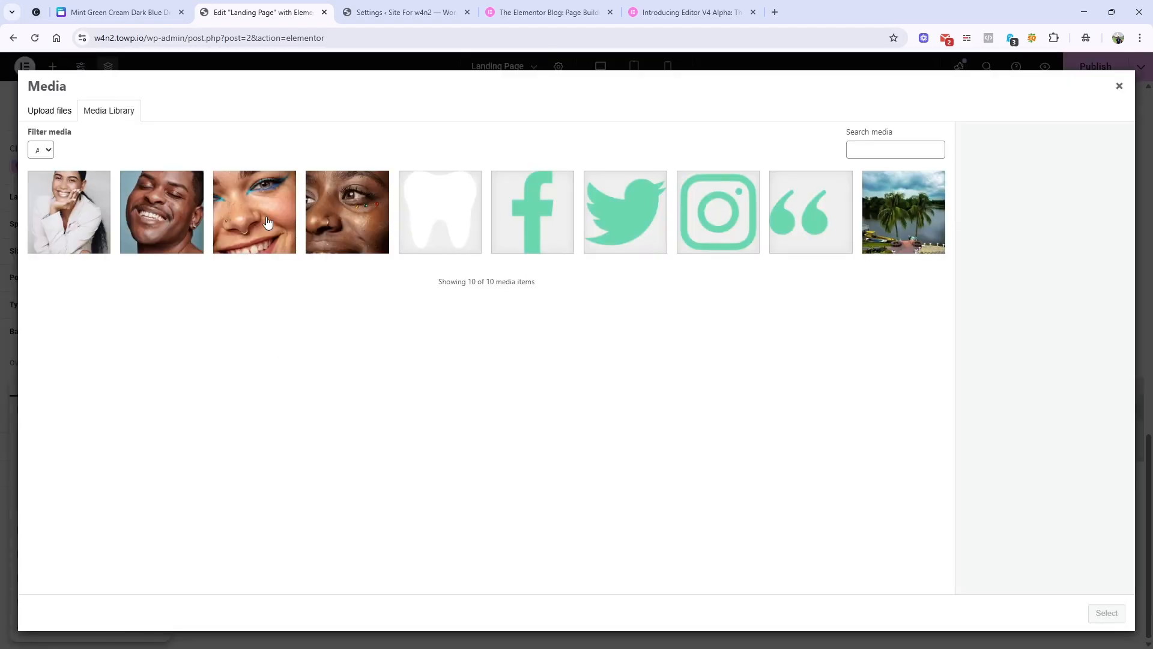
left_click(267, 222)
left_click(1104, 606)
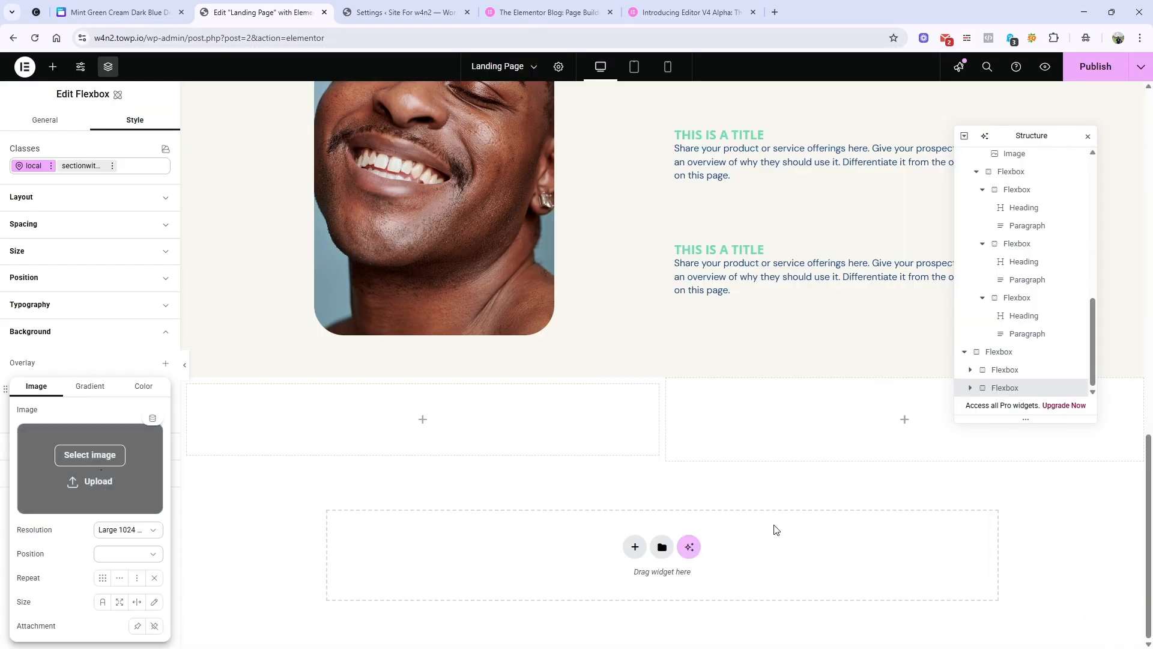
Set the background image's position to Center center, turn off repeat, and set its size to Cover.
left_click(135, 553)
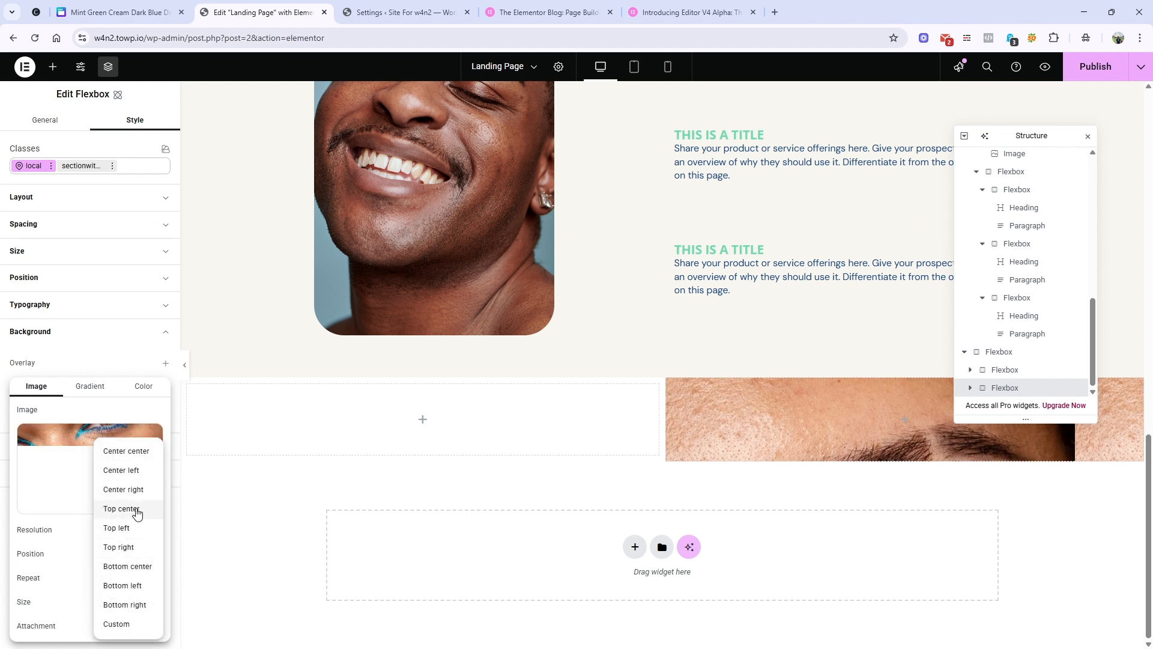
left_click(134, 451)
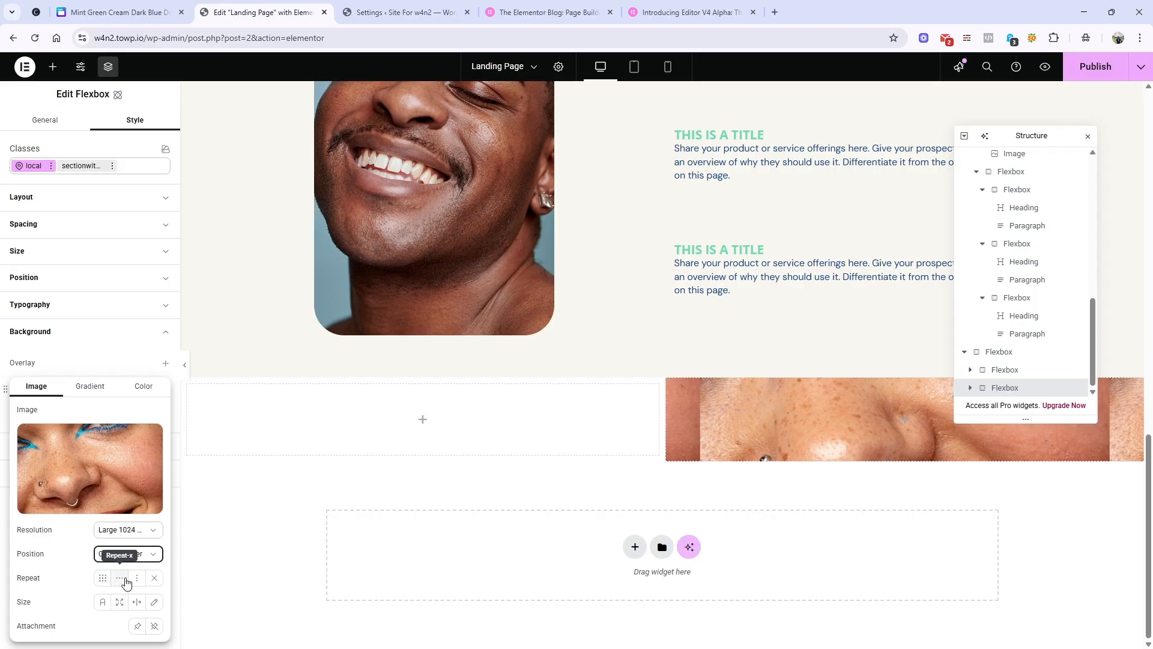
left_click(155, 577)
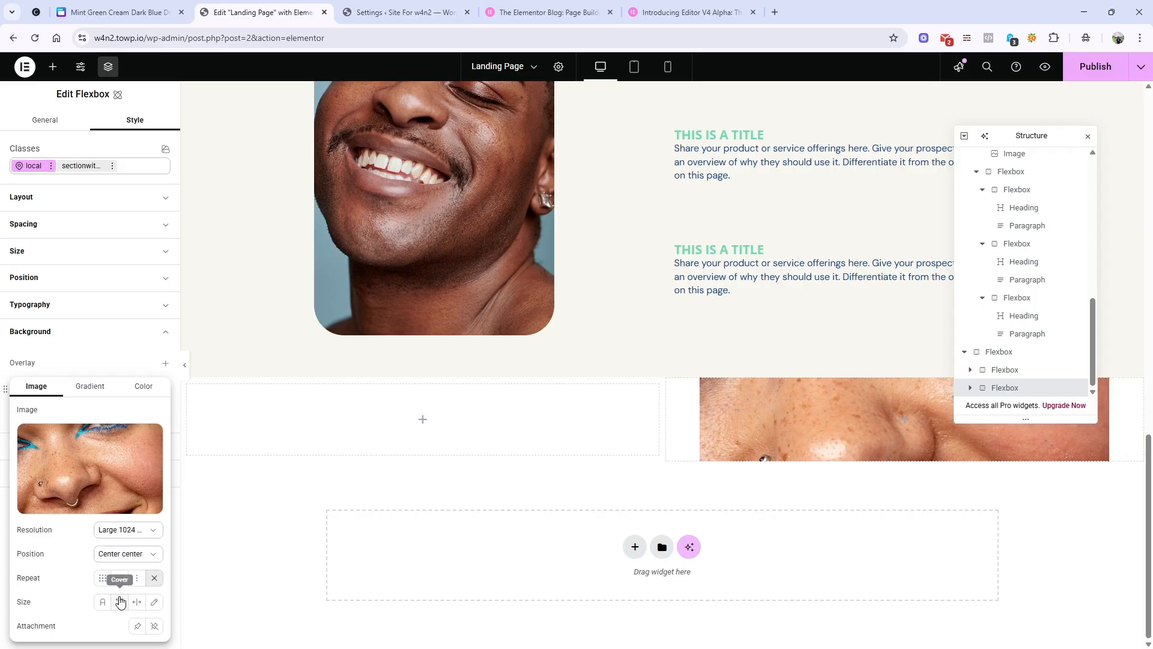
left_click(119, 601)
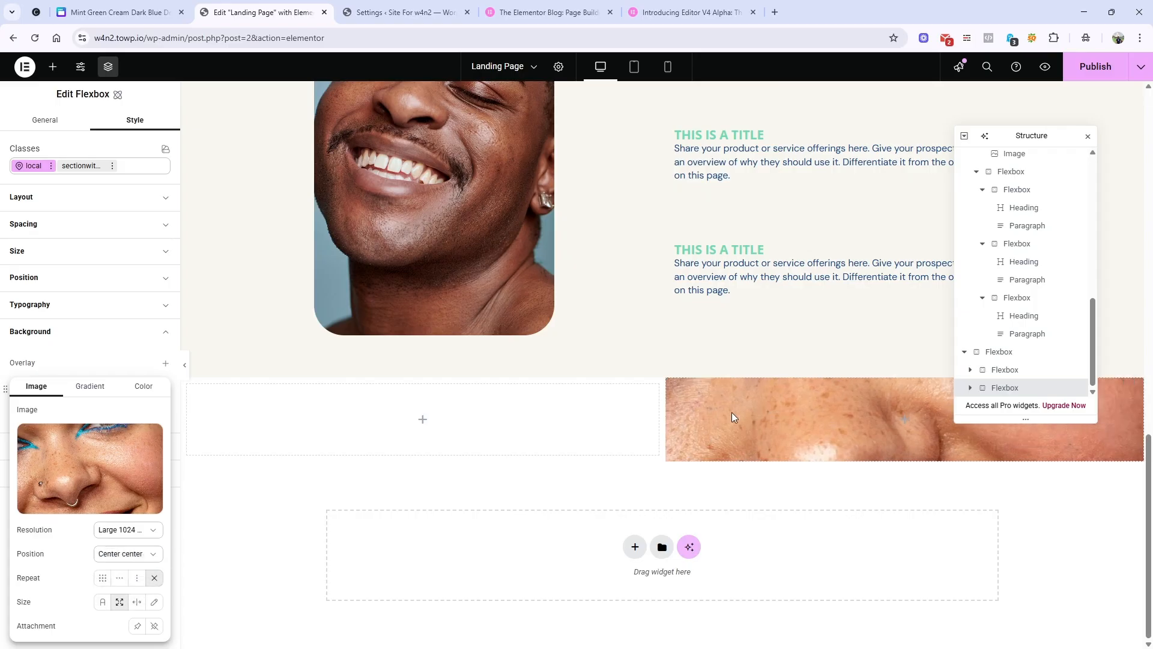
Copy the "Major Restorative Care" heading text from the Canva design and return to Elementor.
left_click(120, 12)
left_click(265, 12)
left_click(121, 12)
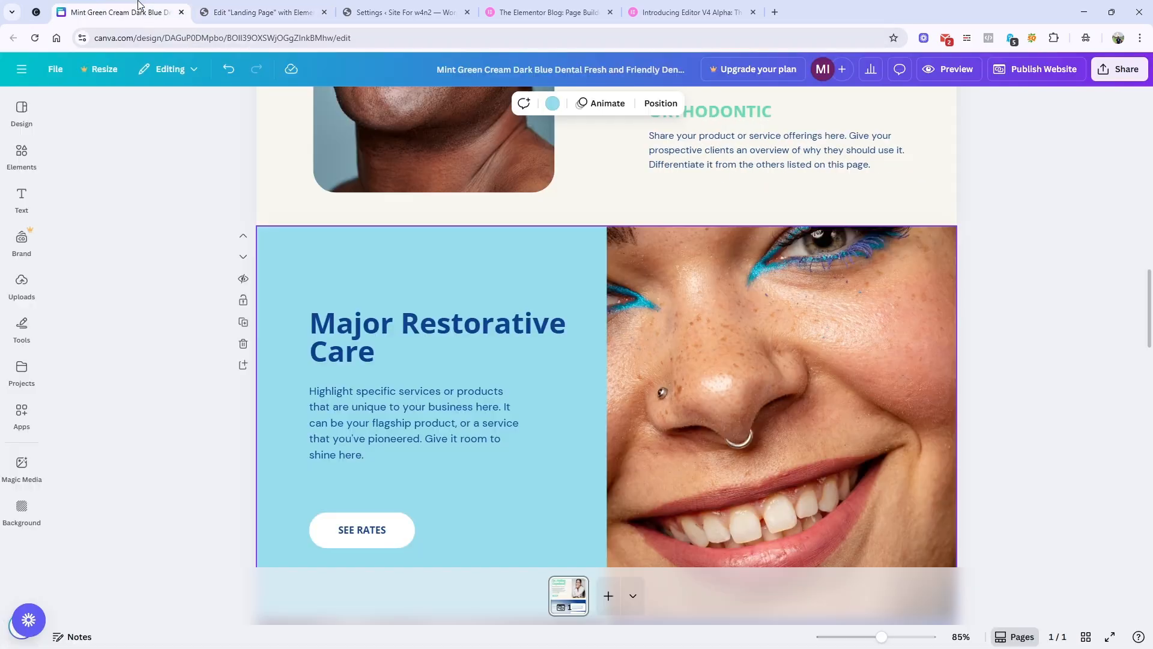
double_click(368, 330)
key("ctrl+c")
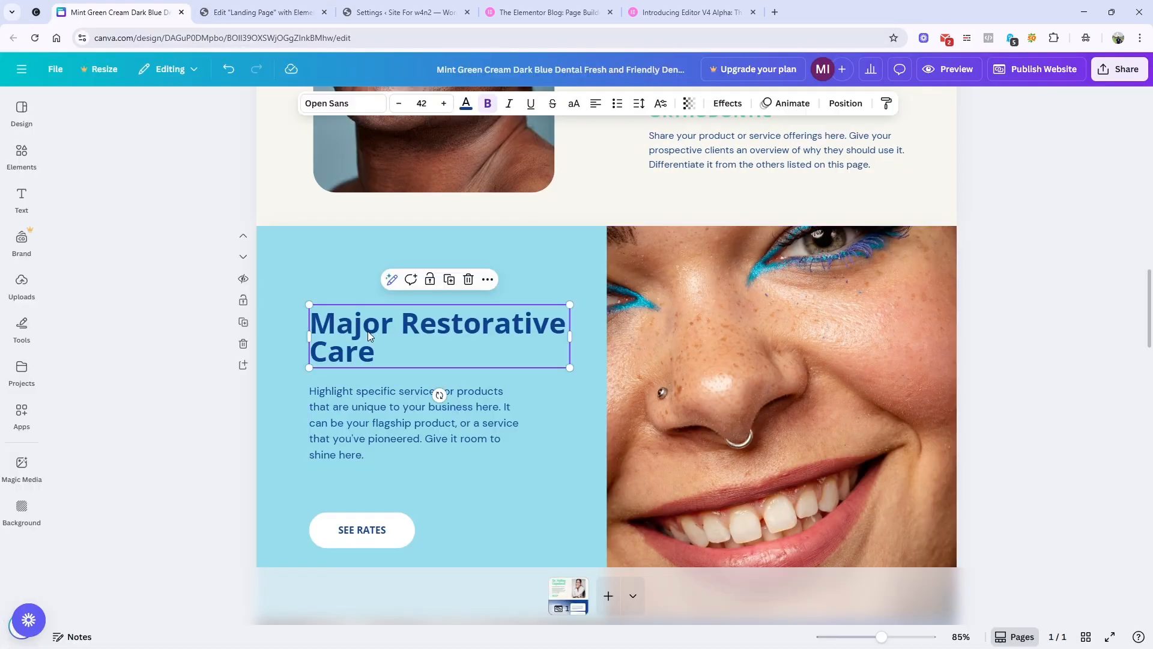
left_click(264, 12)
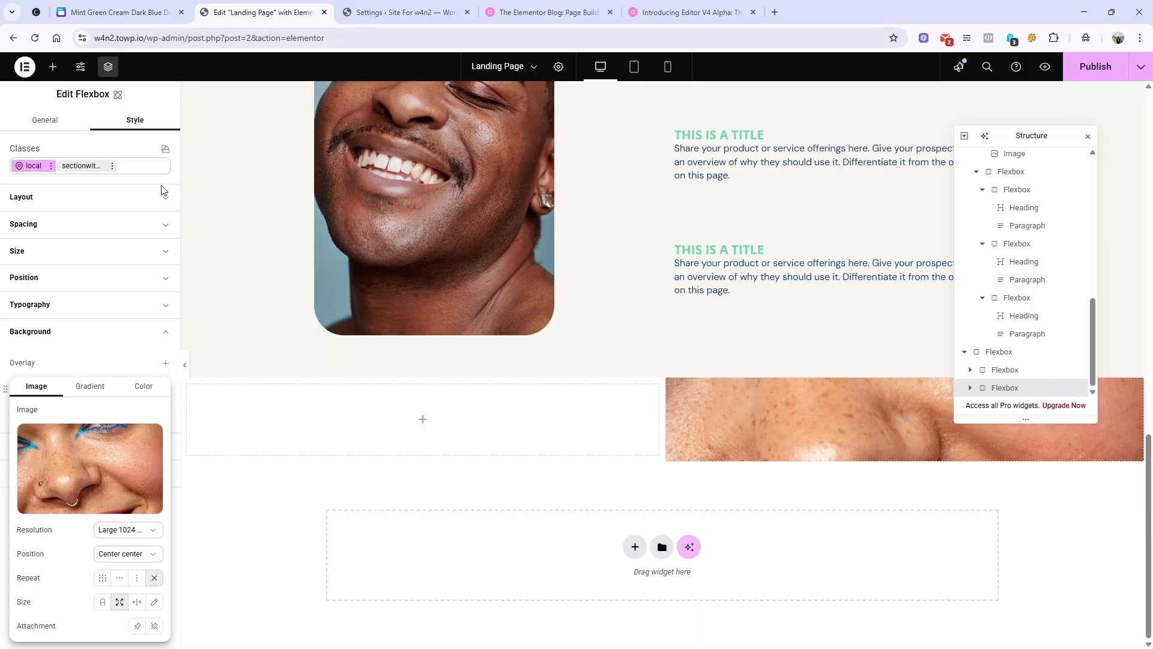
Add a heading to the left-hand flexbox and set its title to "Major Restorative Care".
left_click(53, 66)
left_click_drag(48, 281, 401, 430)
left_click(80, 217)
triple_click(80, 205)
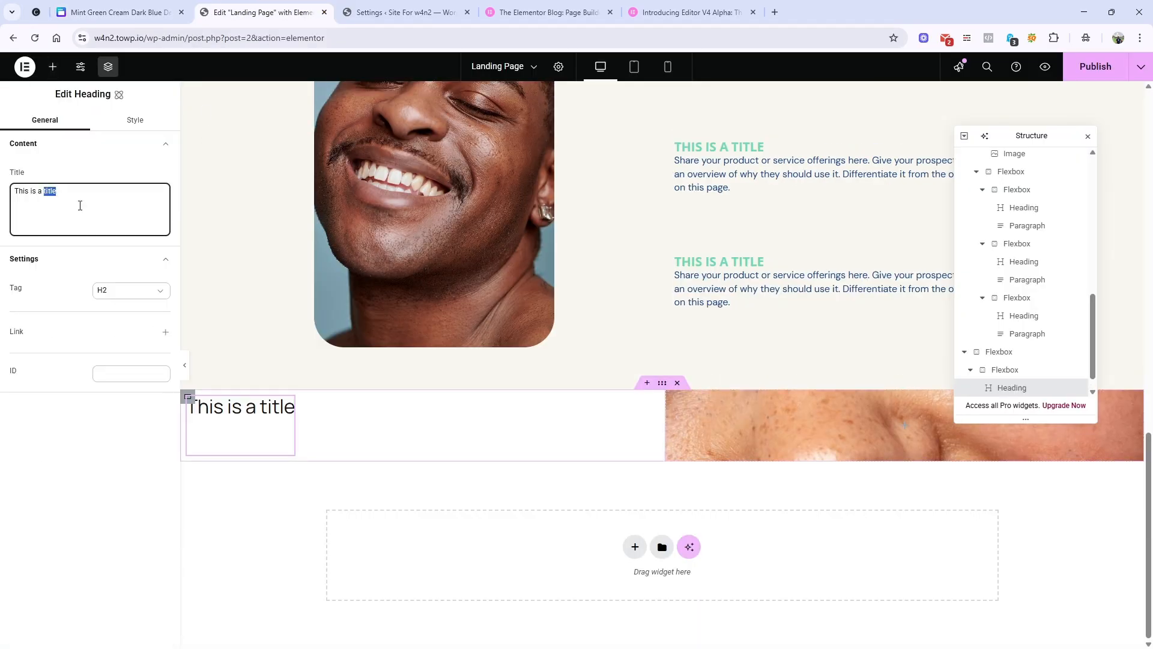
key("ctrl+v")
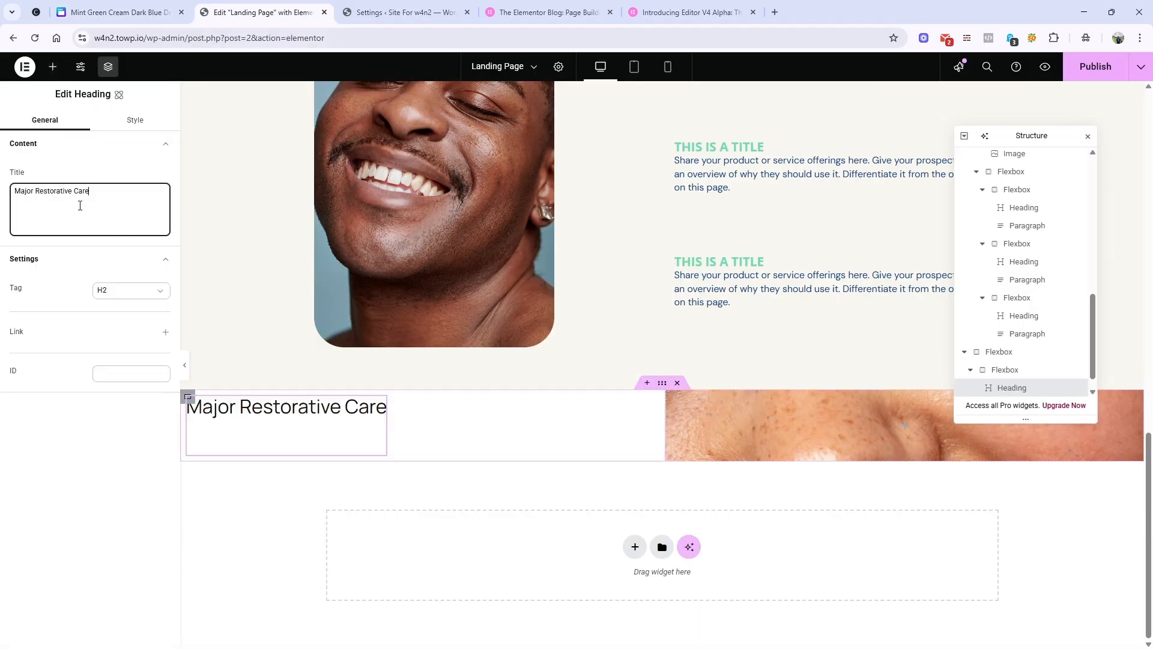
Try the secondary-heading class on the Major Restorative Care heading, and remove it again.
left_click(137, 121)
left_click(93, 166)
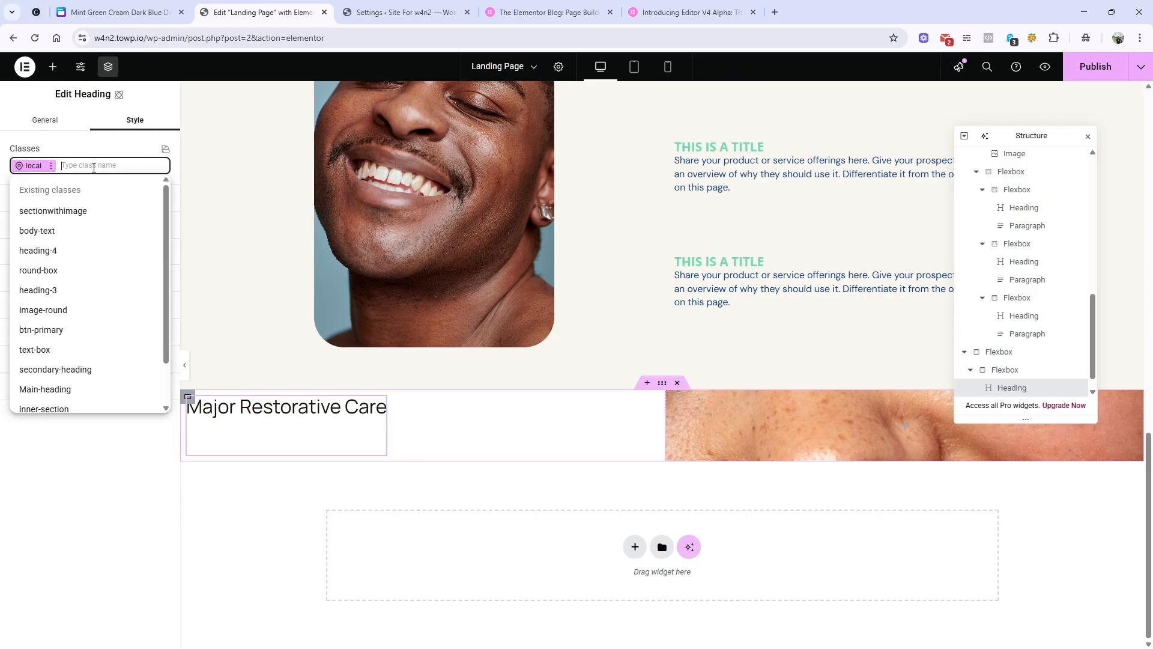
type("head")
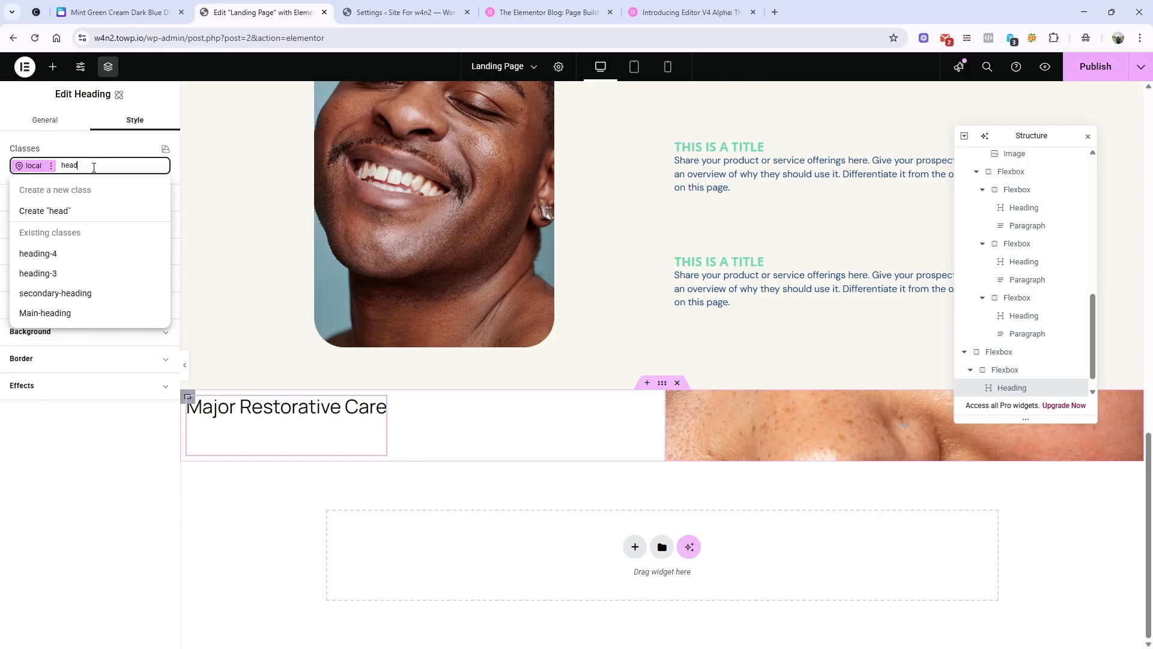
left_click(75, 294)
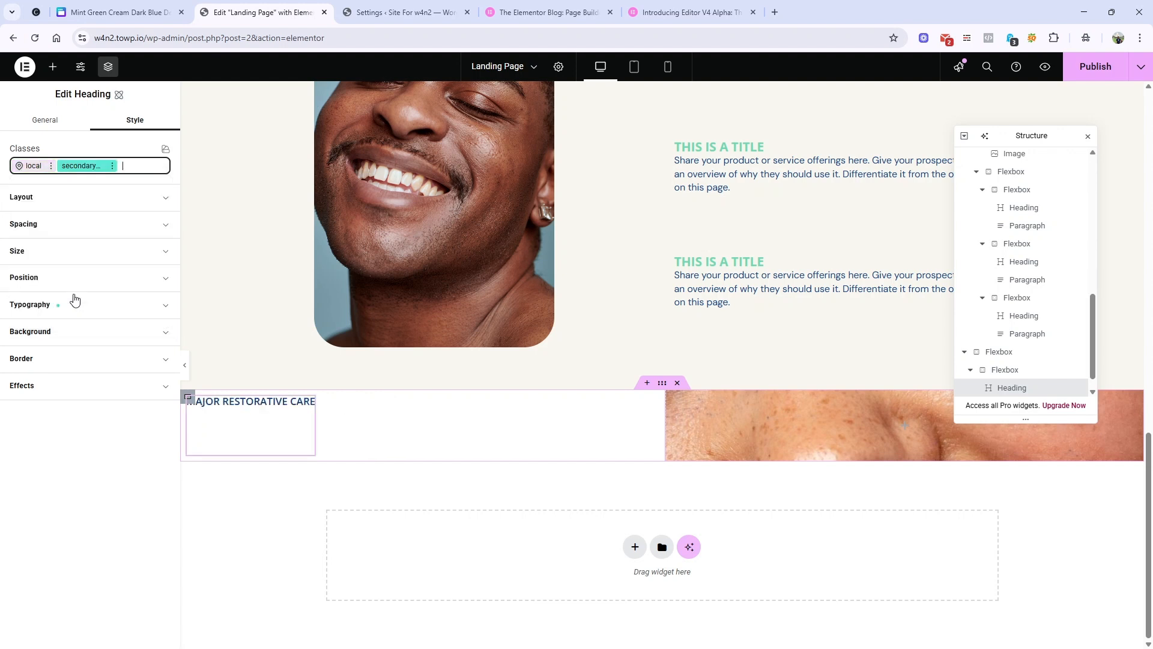
left_click(113, 167)
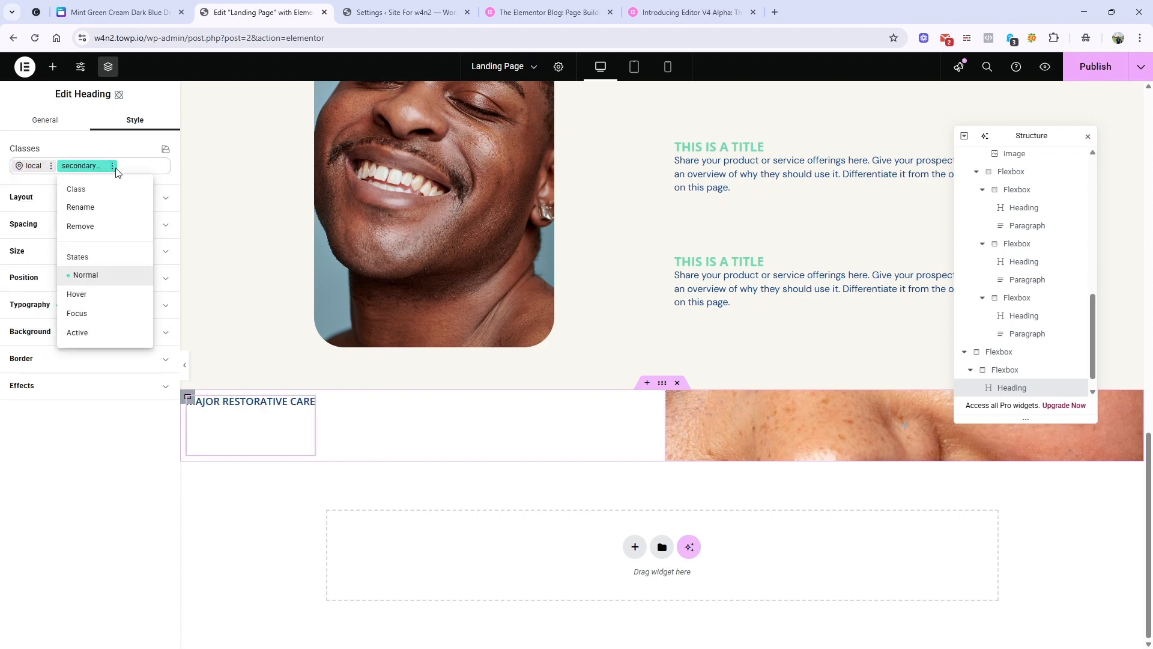
left_click(106, 229)
Apply the heading-3 class to the Major Restorative Care heading and compare it with the Canva design.
left_click(100, 164)
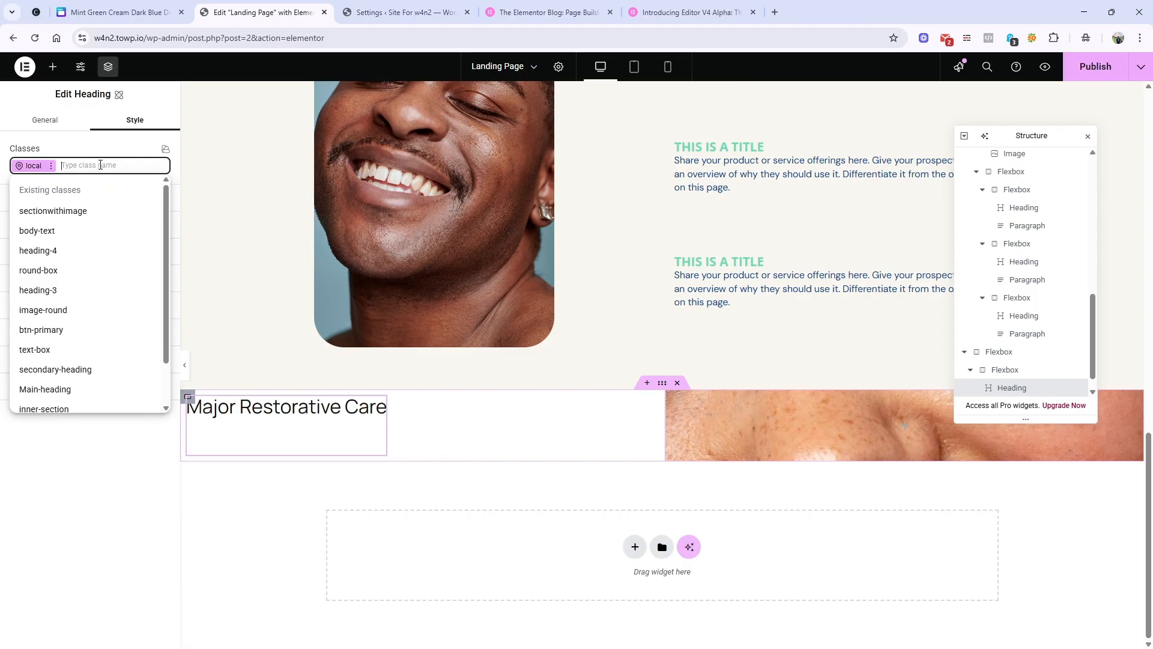
type("head")
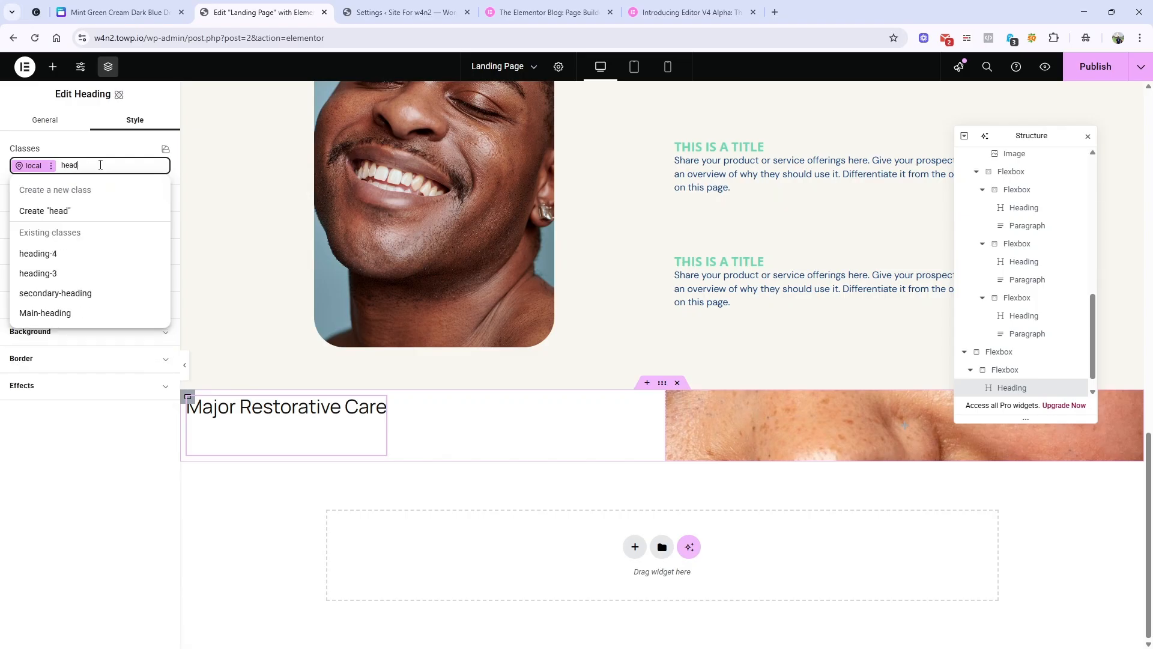
left_click(103, 274)
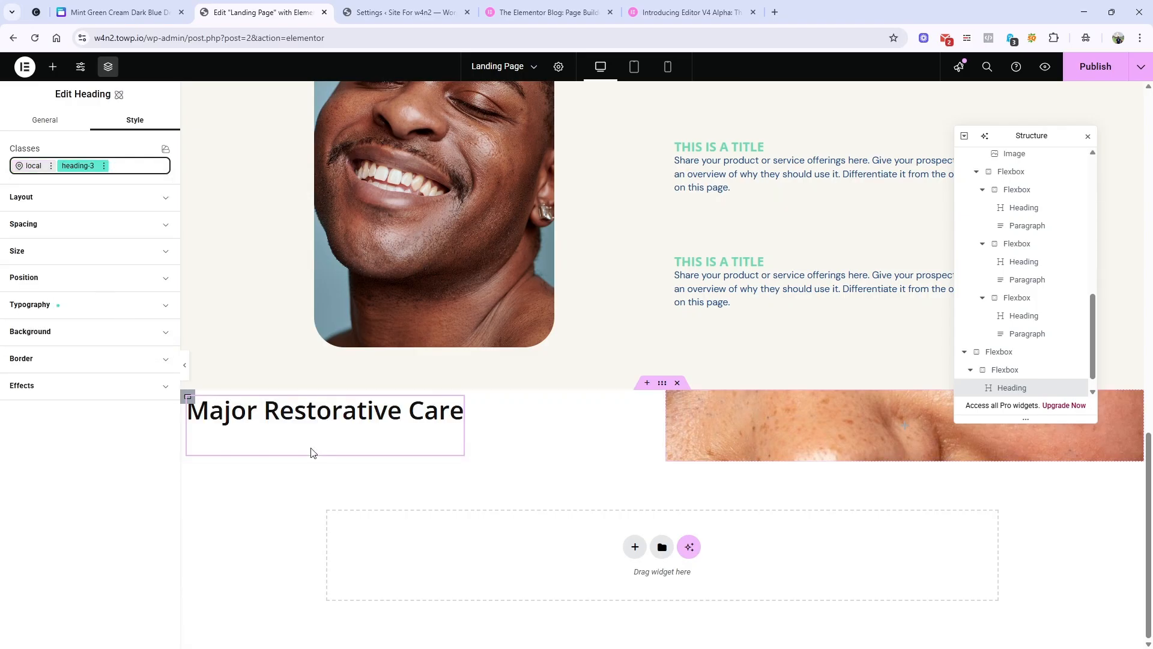
left_click(108, 12)
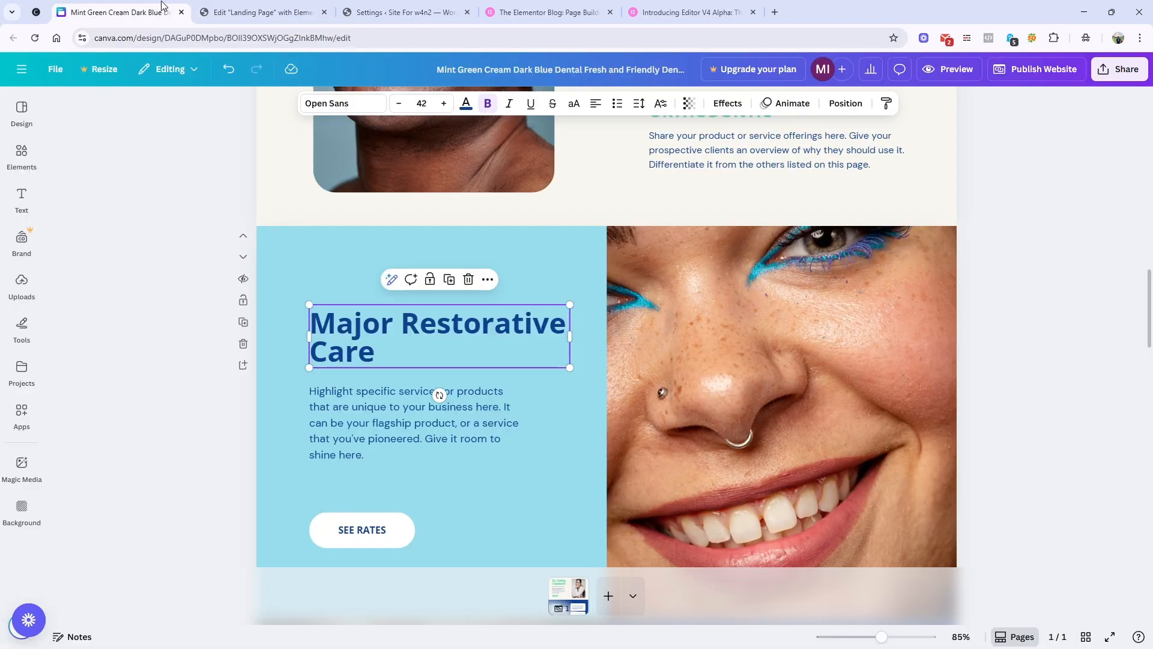
left_click(243, 7)
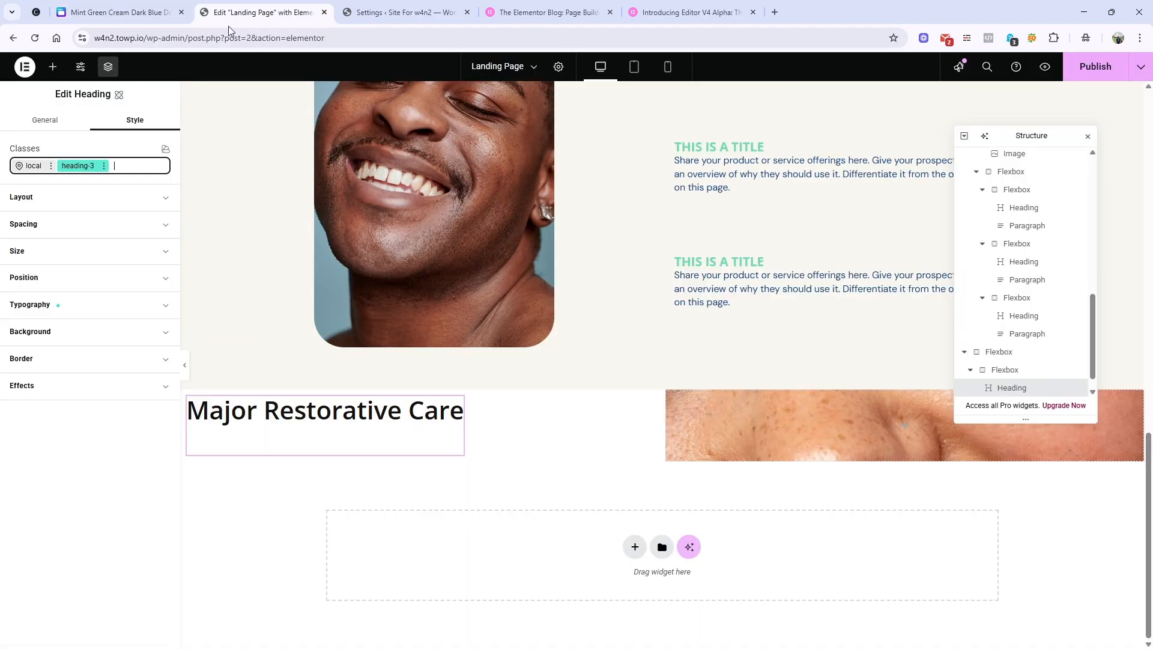
Add a paragraph beneath the Major Restorative Care heading, with the left-hand flexbox's direction set to column.
left_click(53, 67)
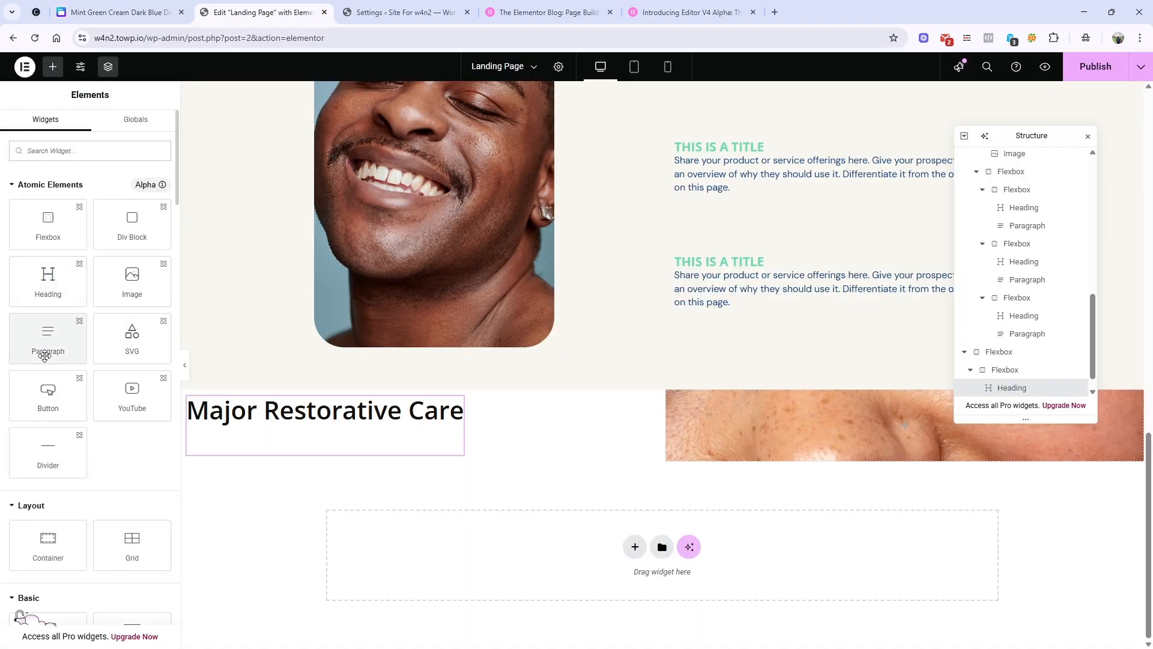
left_click_drag(44, 350, 209, 452)
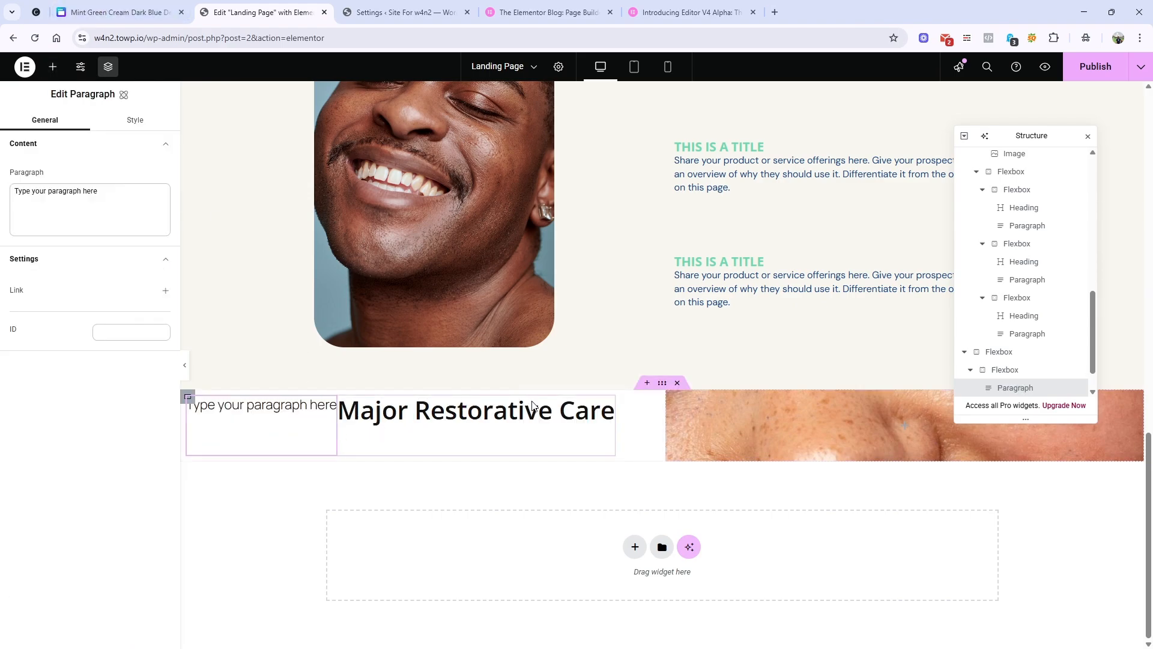
left_click(189, 410)
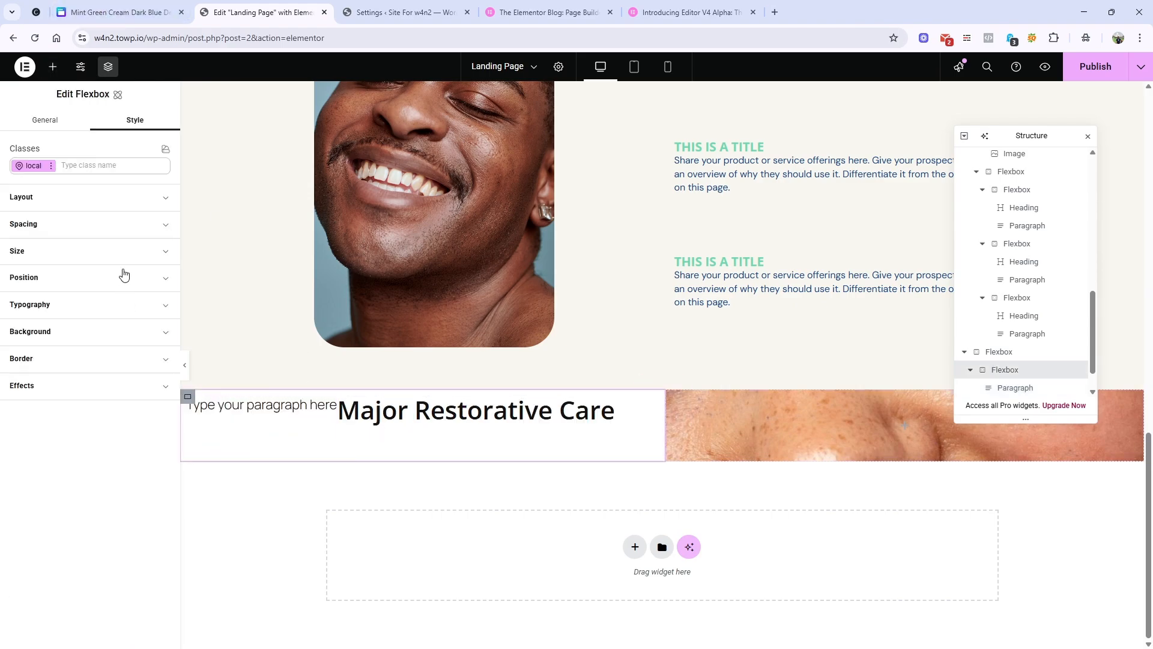
left_click(84, 198)
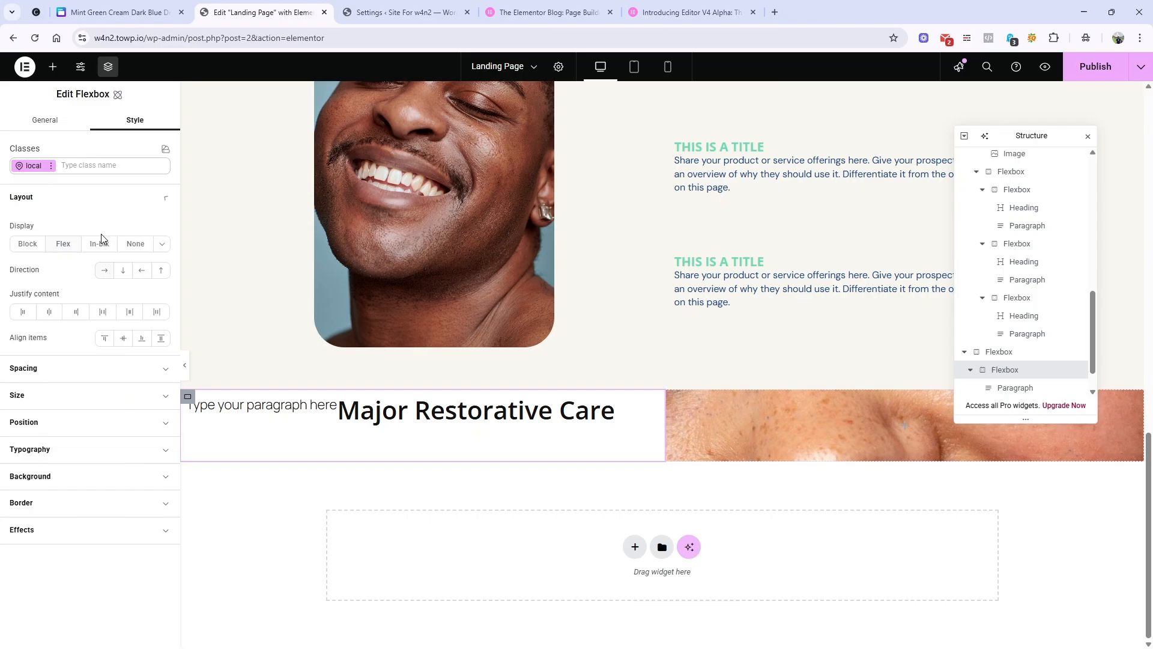
left_click(117, 272)
left_click_drag(258, 405, 264, 438)
Copy the body paragraph below the Major Restorative Care heading in Canva and return to Elementor.
left_click(103, 31)
left_click(114, 12)
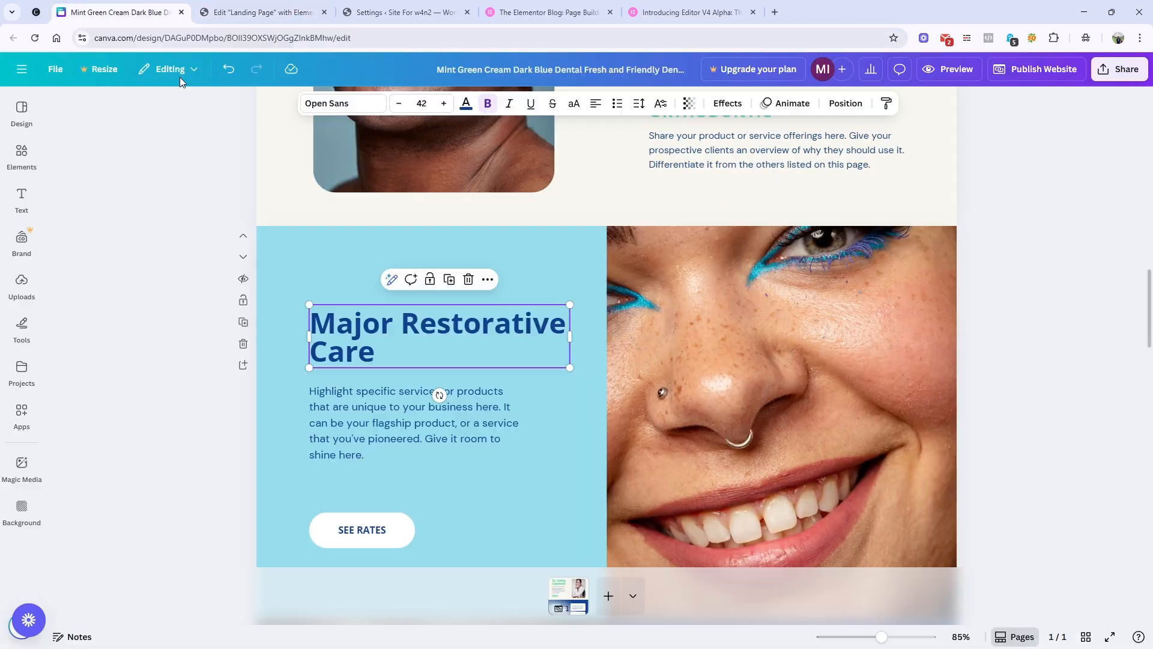
left_click(370, 434)
double_click(372, 434)
key("ctrl+c")
key("ctrl+Tab")
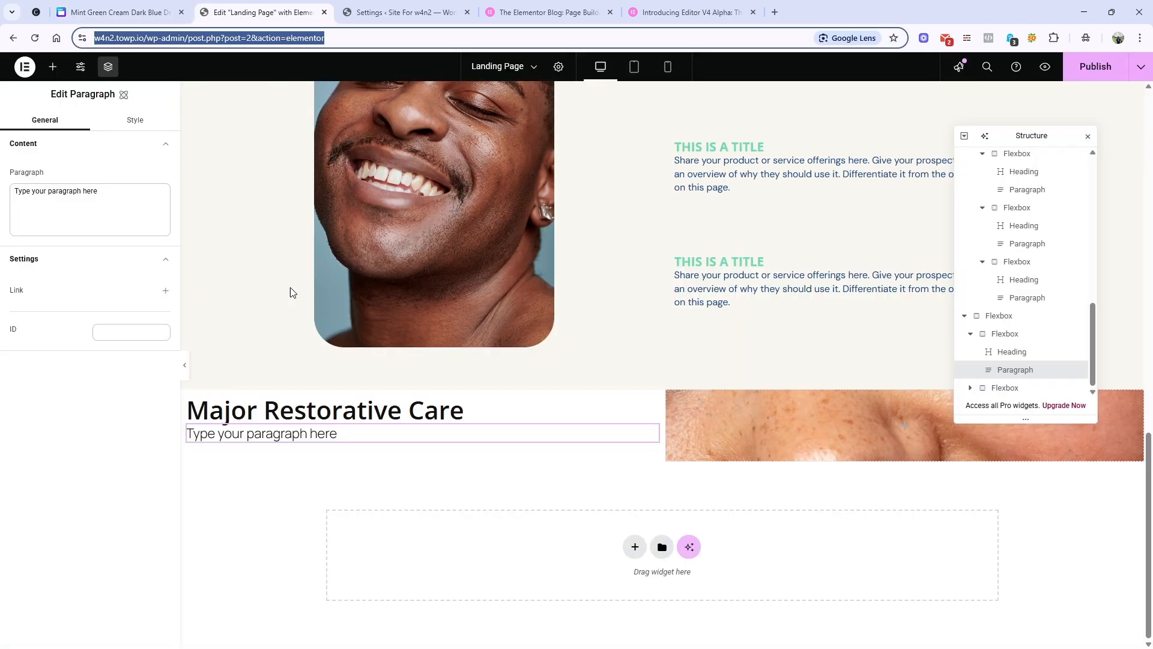
Replace the placeholder paragraph under the Major Restorative Care heading with the copied text "Highlight specific services or products…".
left_click(93, 198)
key("ctrl+a")
key("ctrl+v")
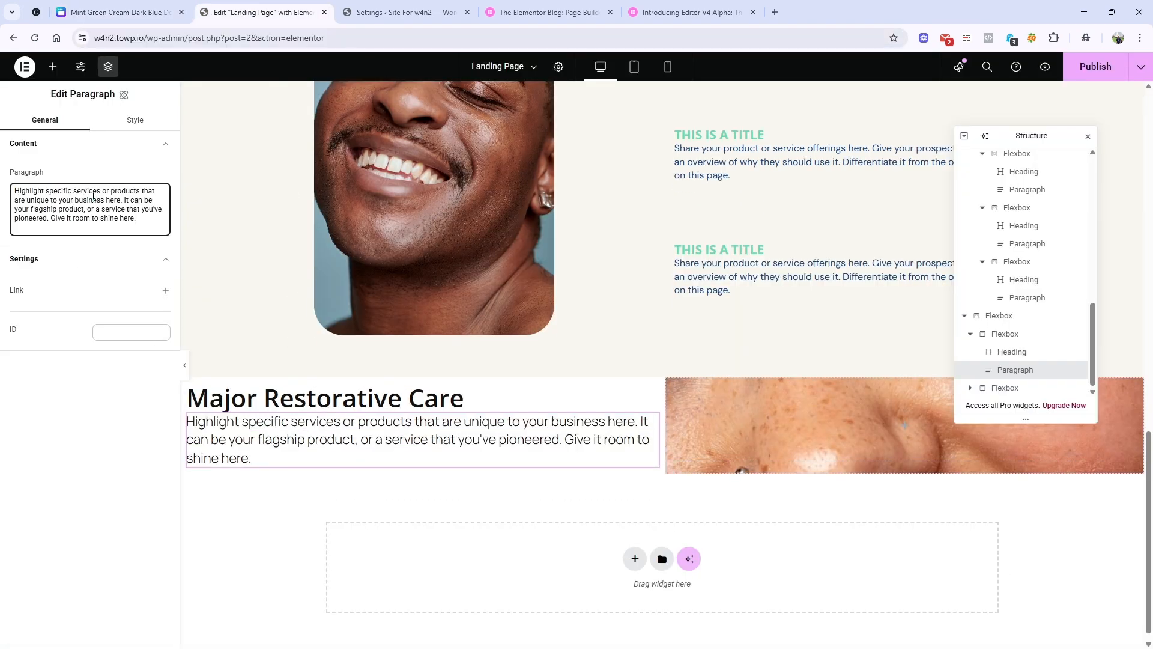
Check the Canva design, add a button below the paragraph in Elementor, and align the left-hand flexbox's items to the start.
left_click(117, 12)
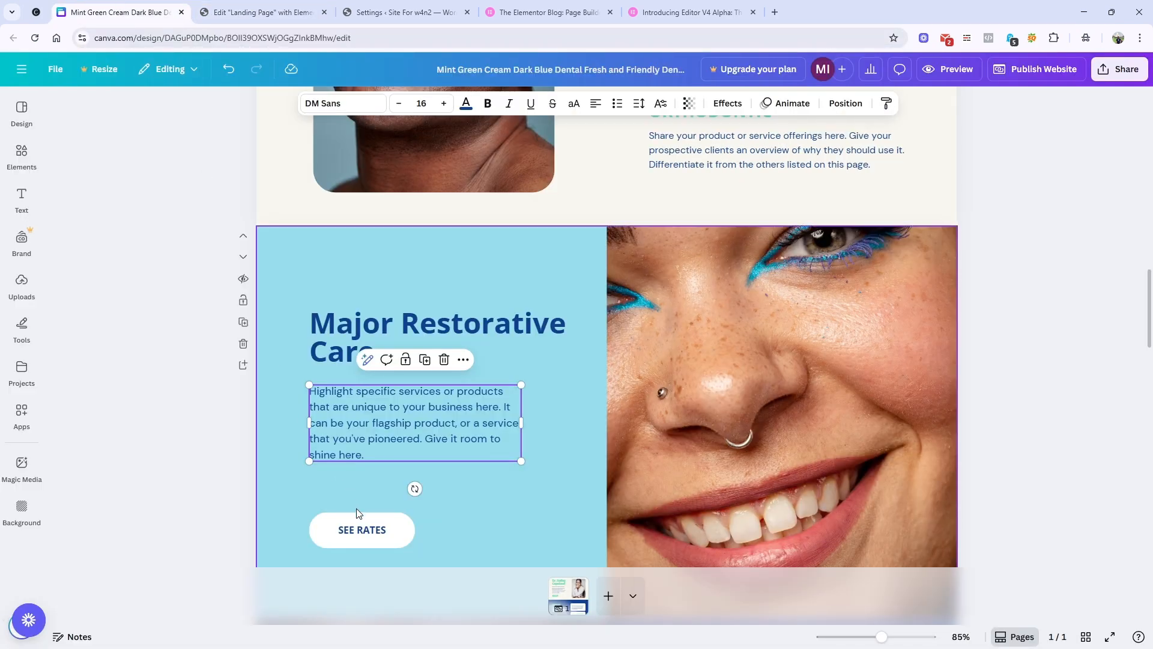
left_click(226, 3)
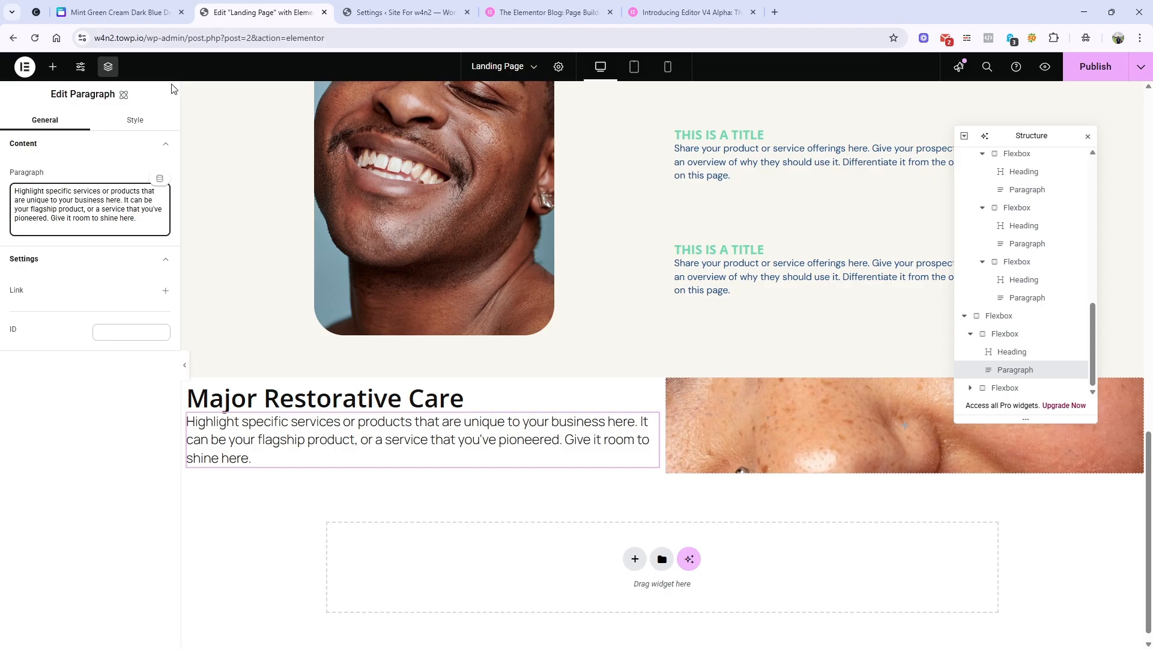
left_click(52, 67)
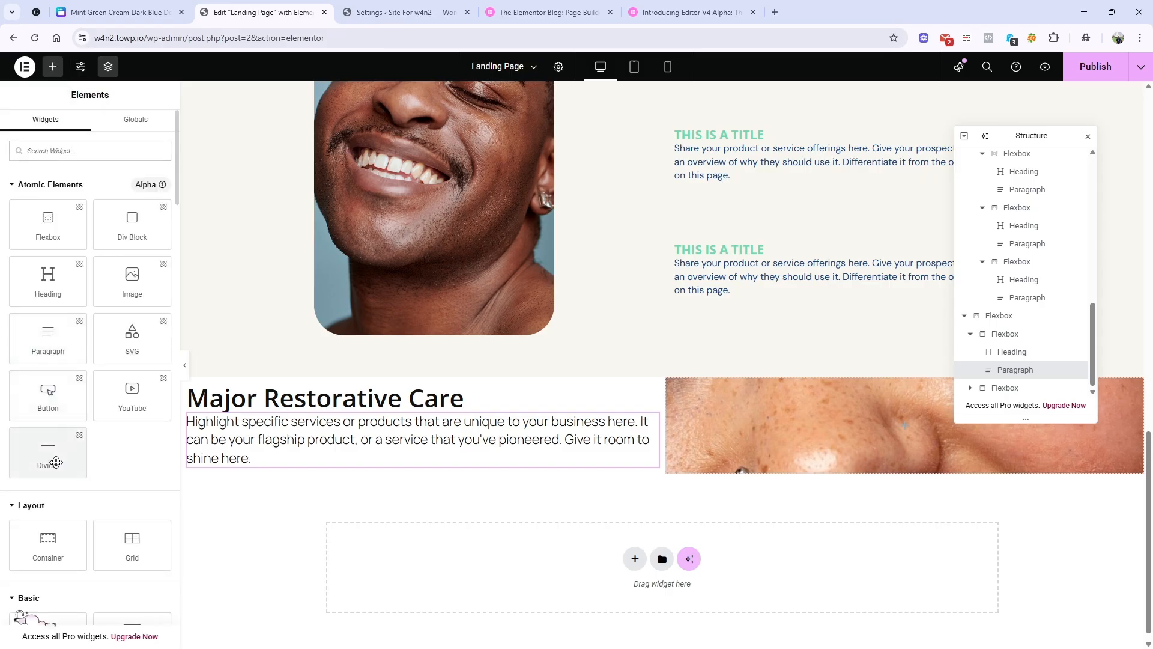
left_click_drag(50, 401, 262, 463)
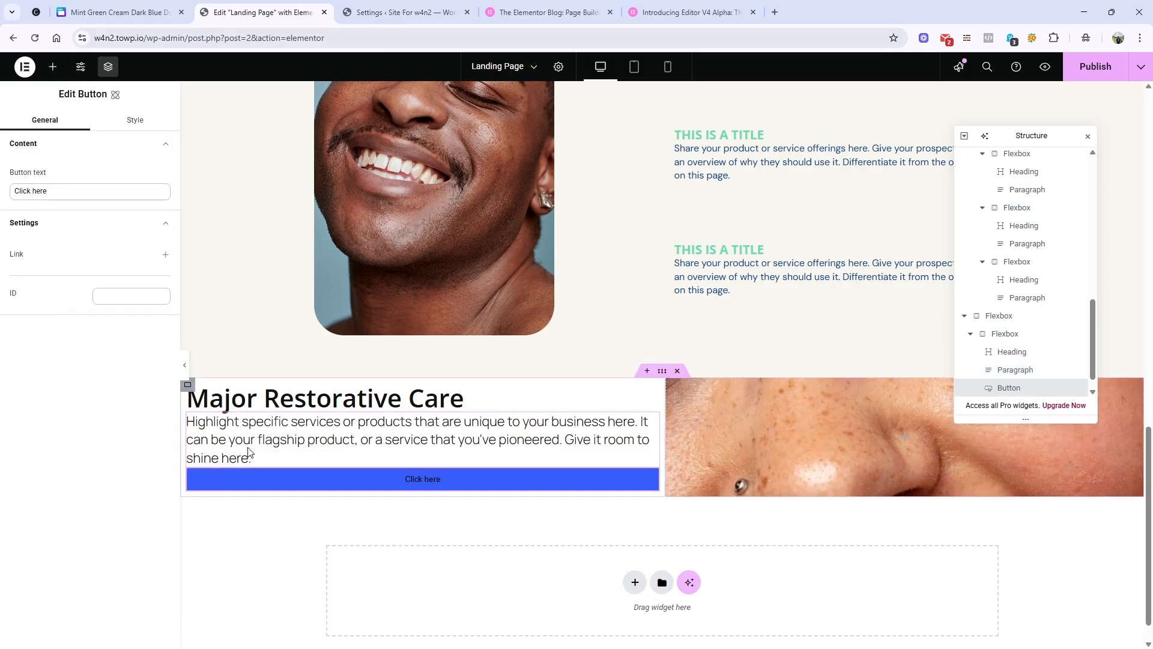
left_click(188, 384)
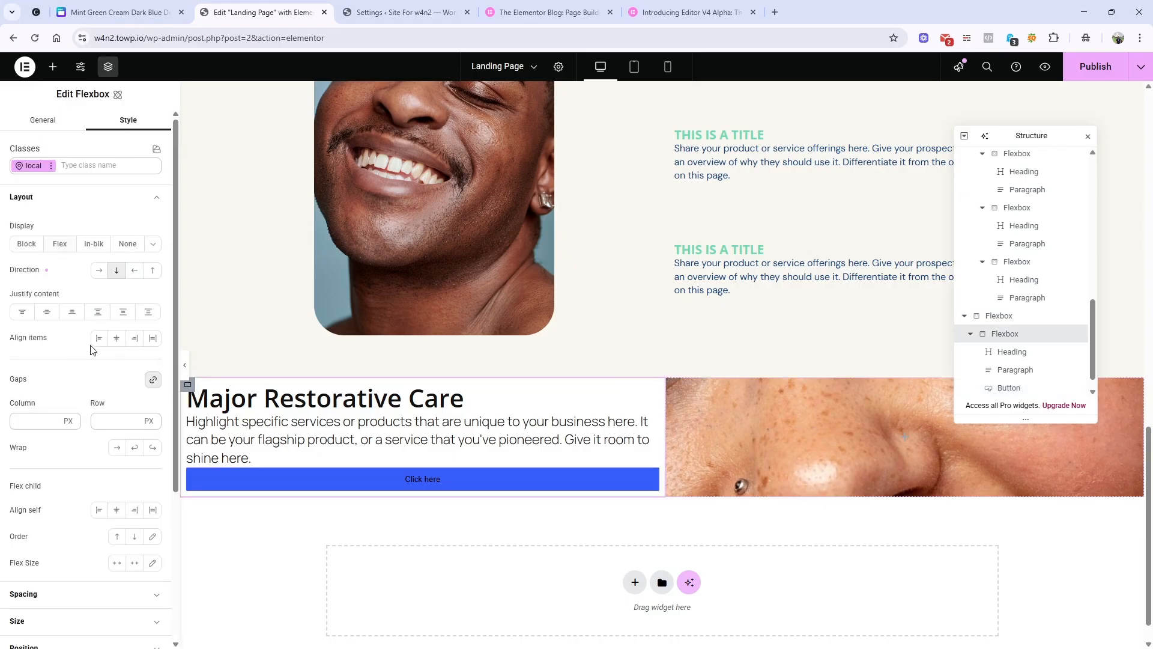
left_click(99, 340)
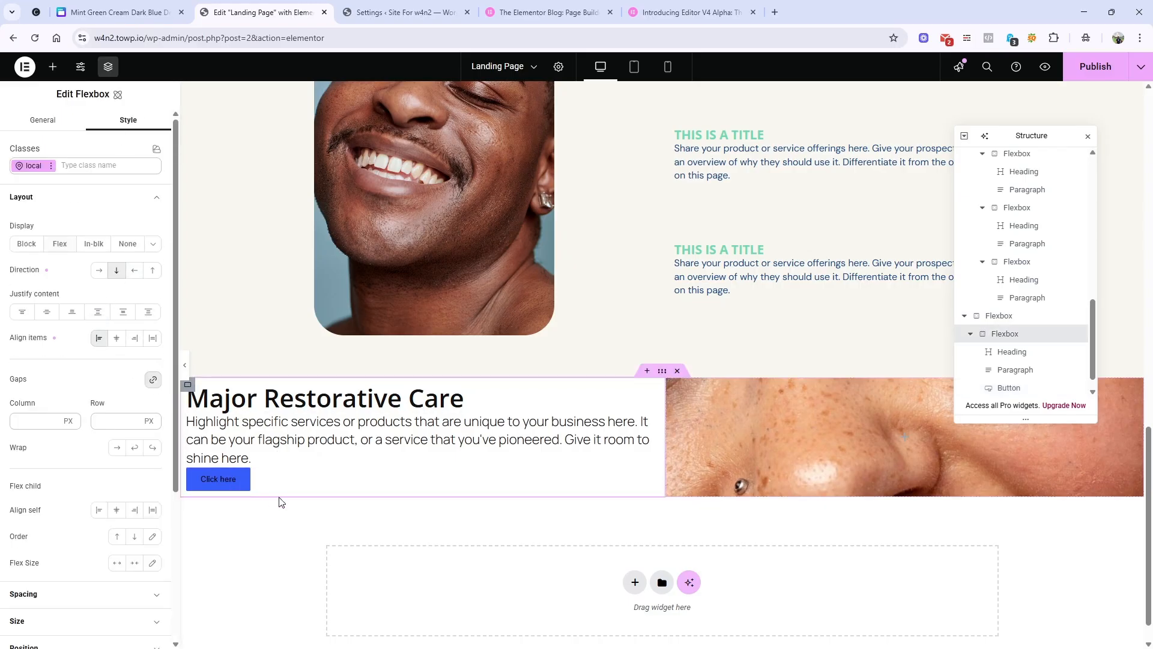
Apply the existing btn-primary class to the new button.
left_click(222, 478)
left_click(136, 121)
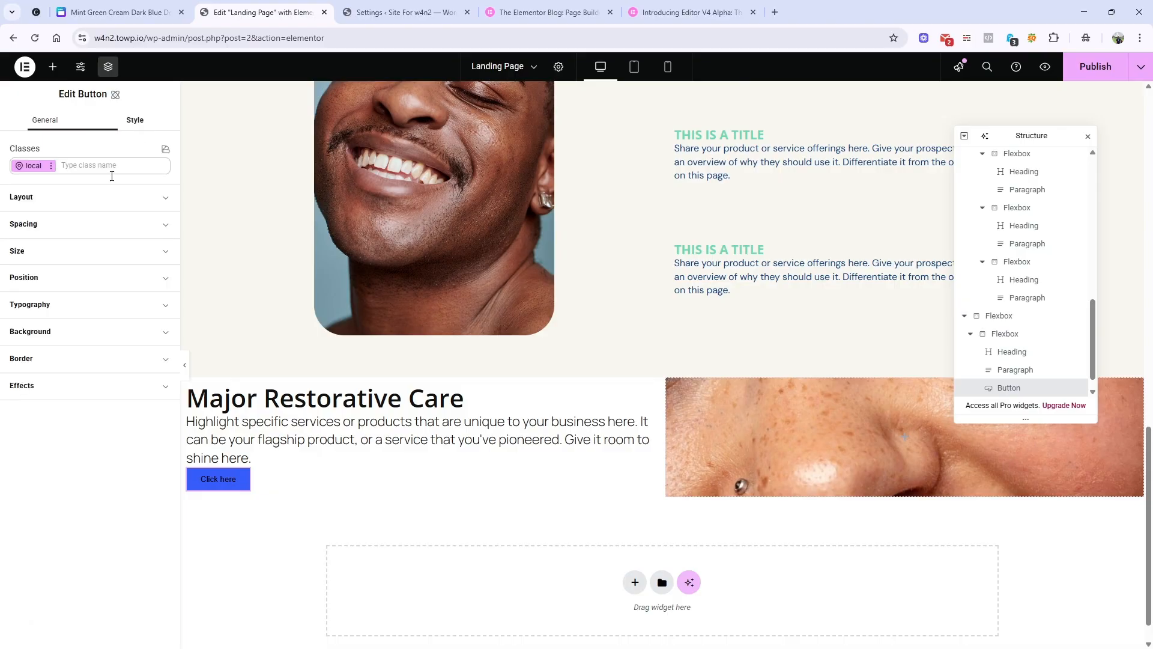
left_click(103, 163)
type("bt")
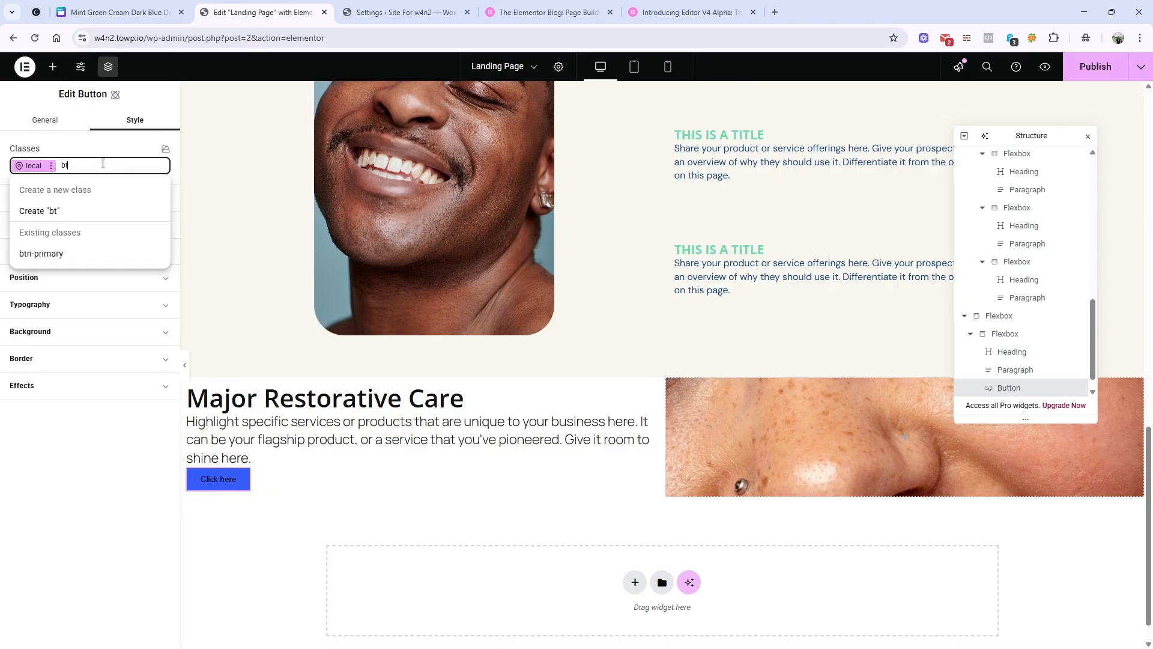
left_click(92, 264)
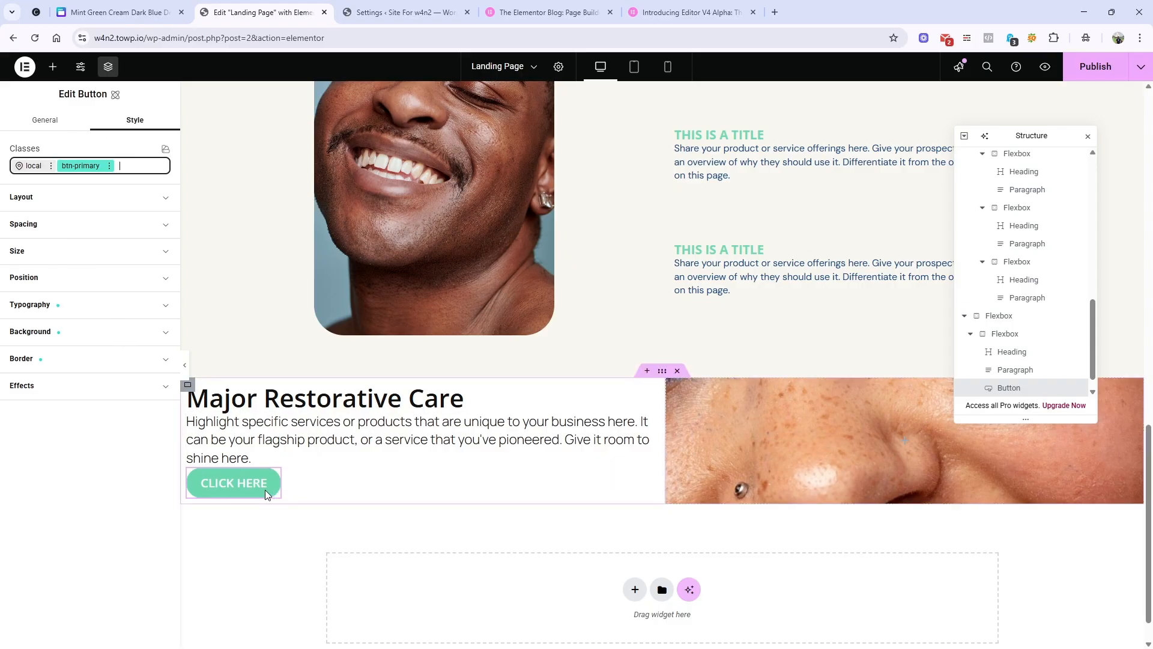
Override the button's local style with the white variable as background color and the Blue variable as text color.
left_click(31, 167)
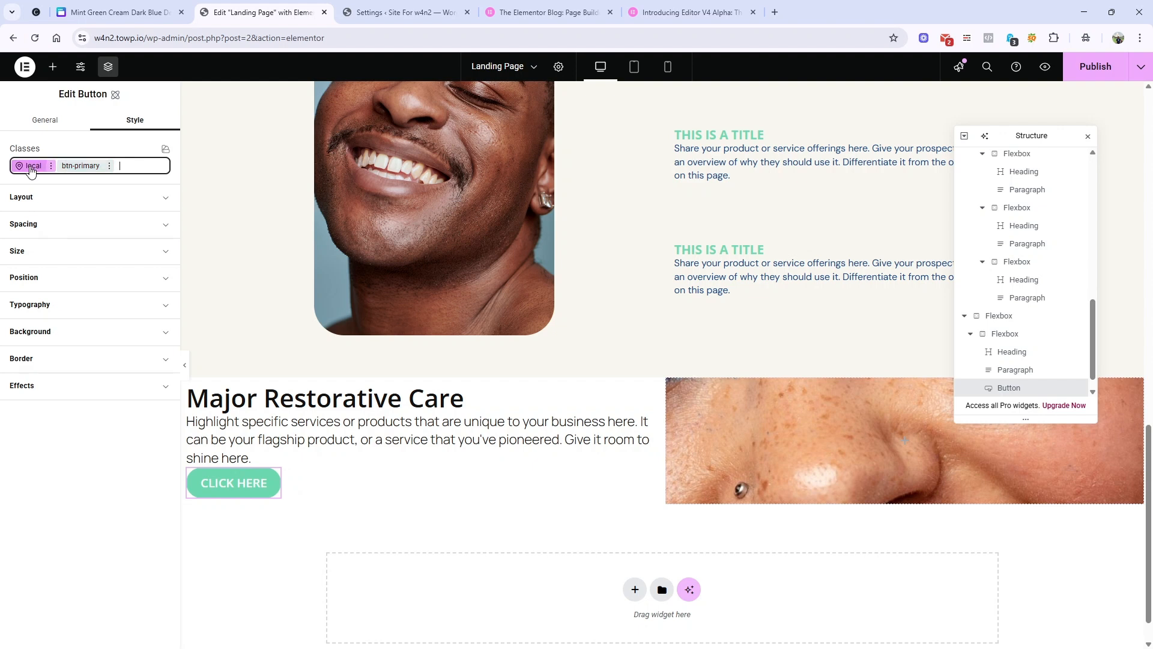
left_click(66, 335)
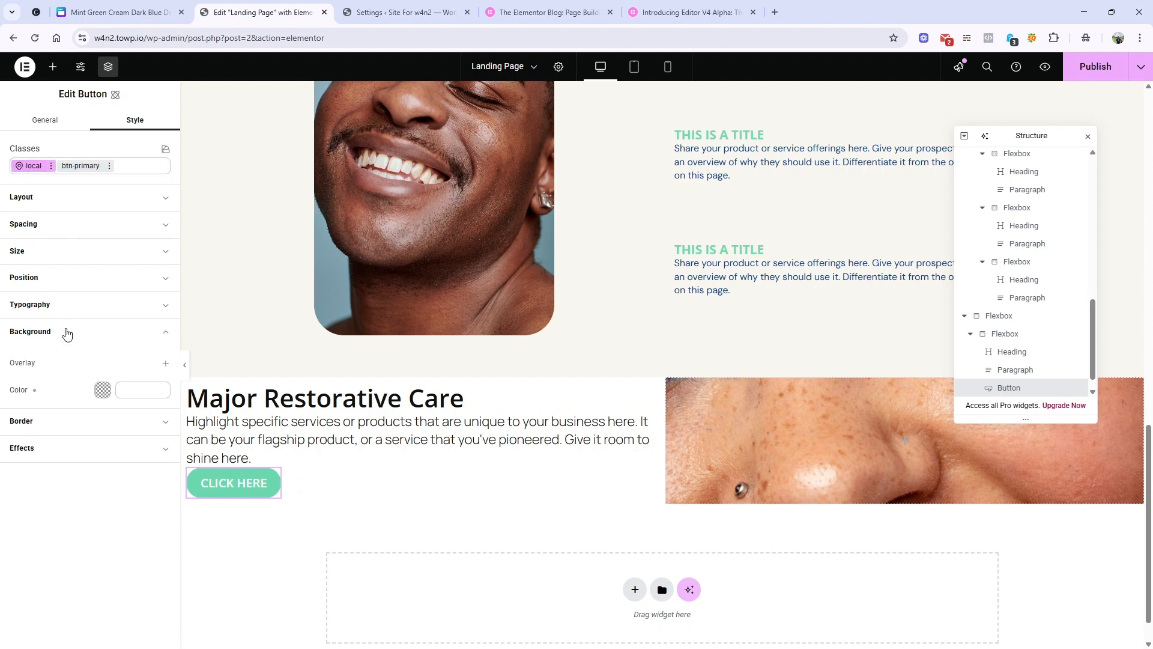
left_click(102, 390)
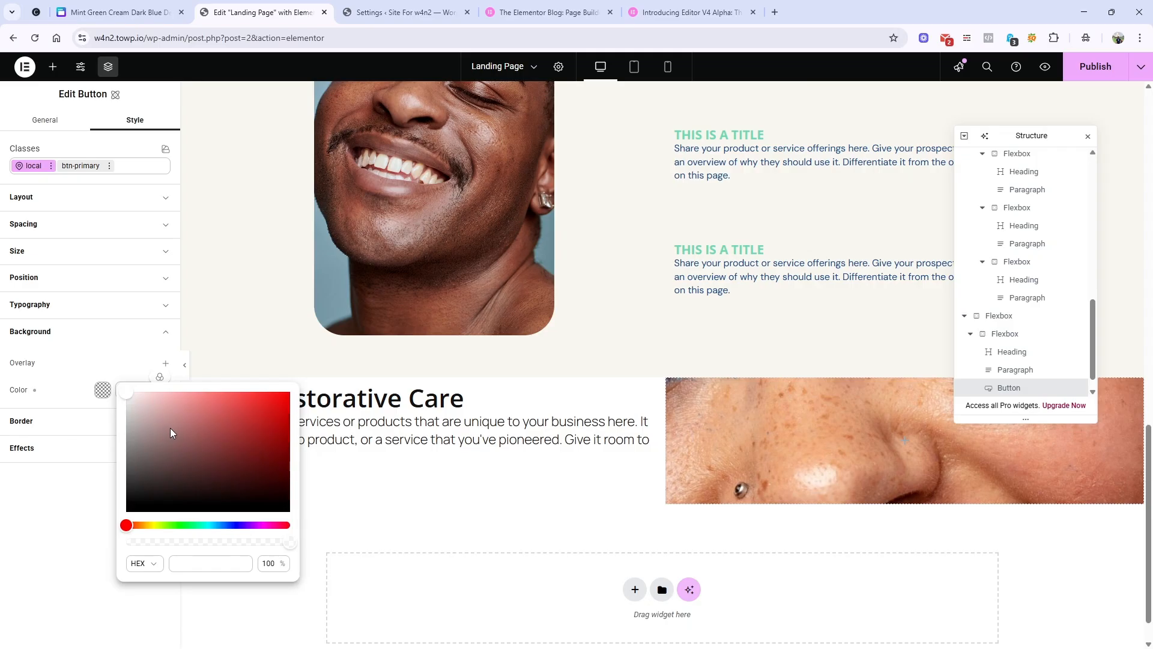
left_click_drag(171, 429, 60, 344)
left_click(81, 394)
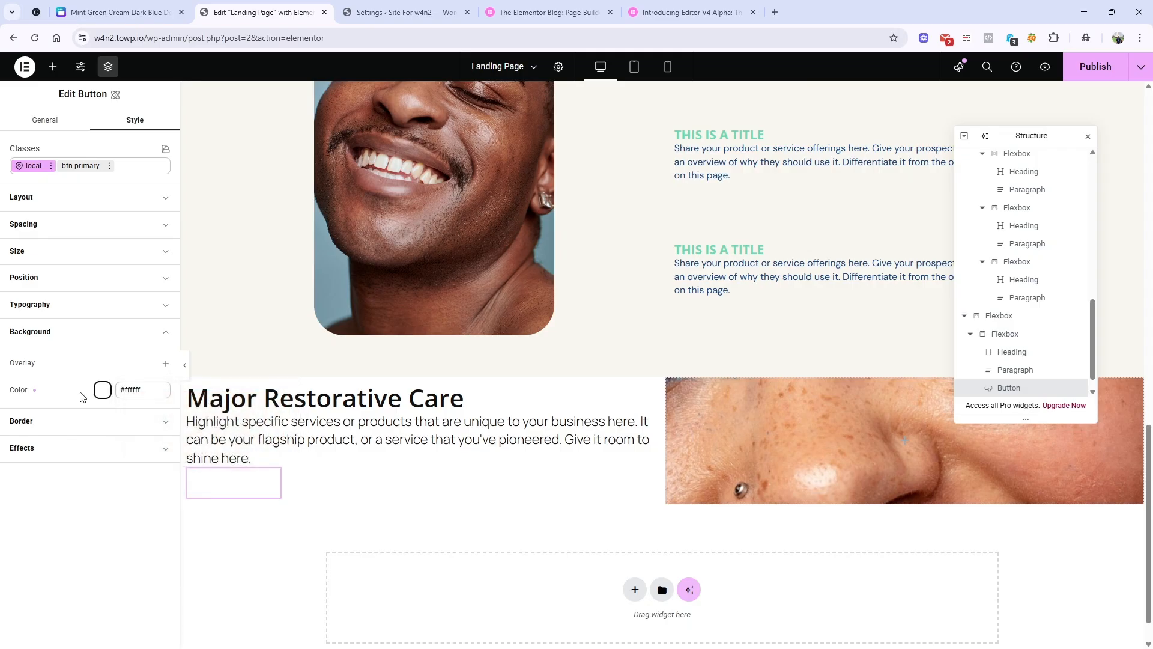
left_click(88, 309)
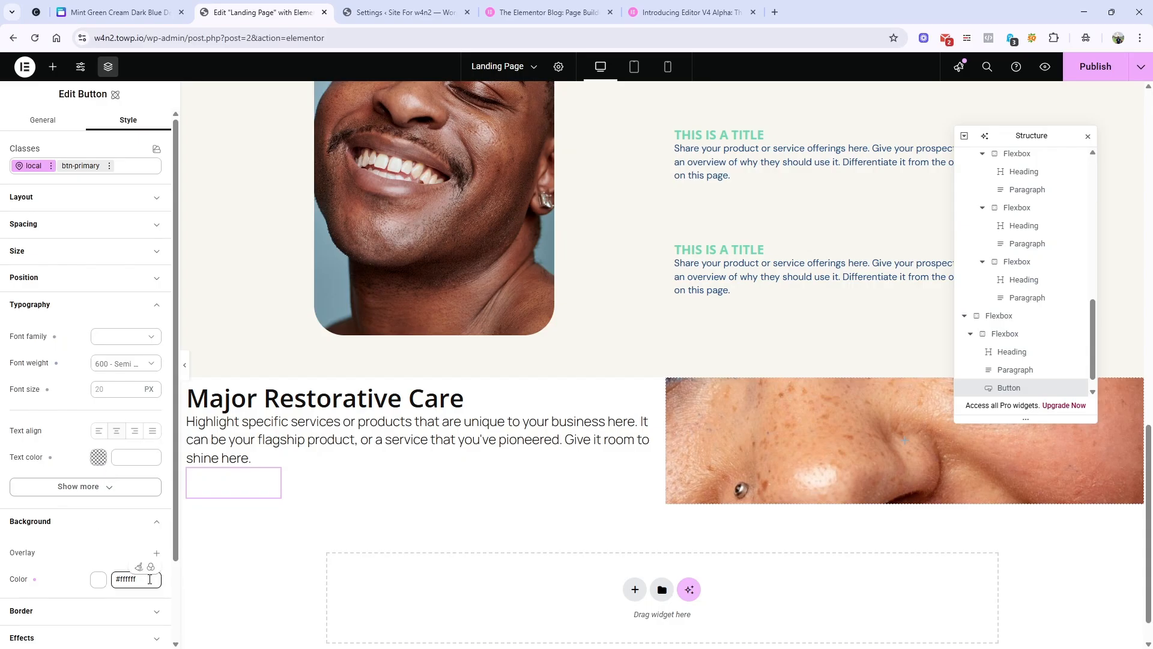
left_click(151, 567)
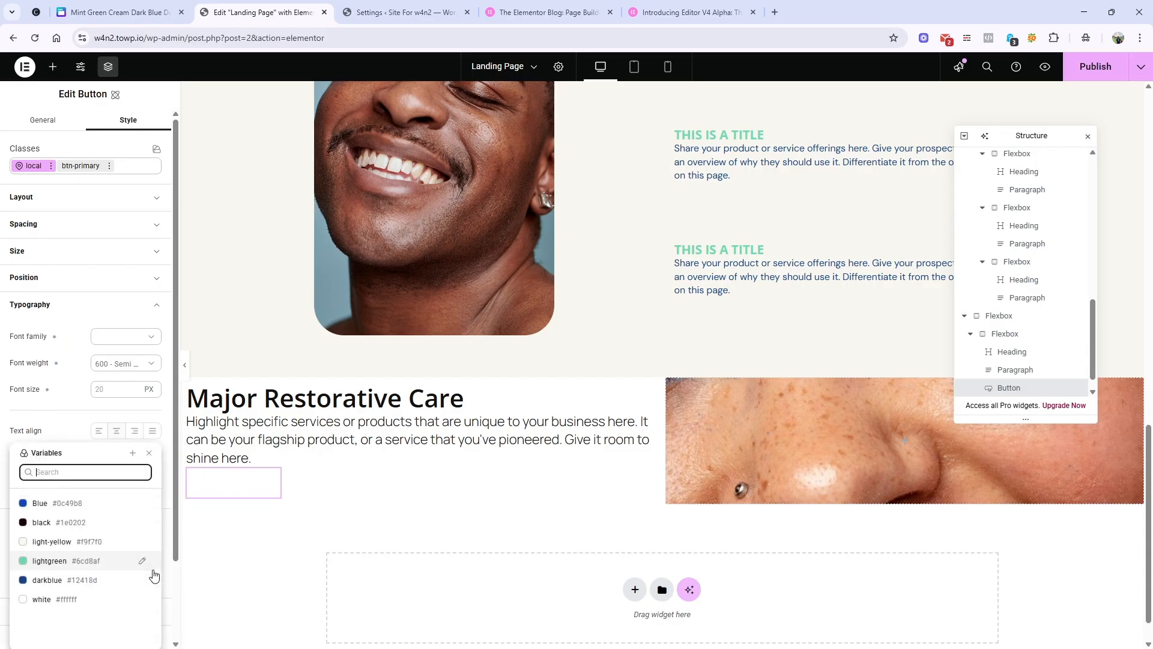
left_click(72, 597)
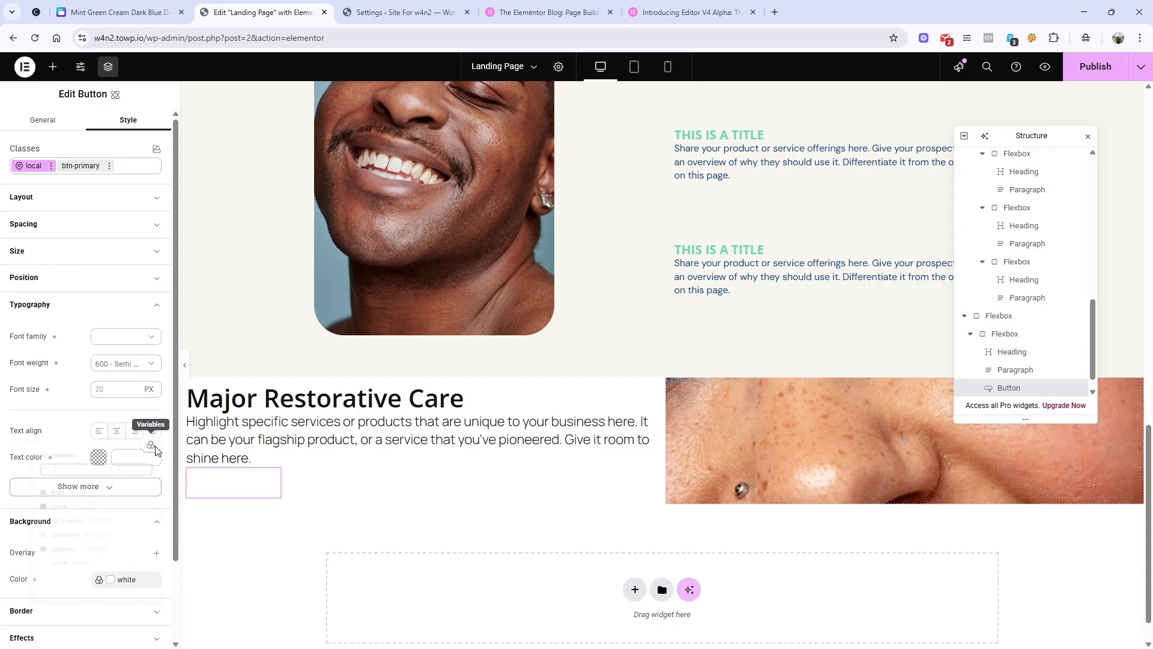
left_click(151, 445)
left_click(87, 504)
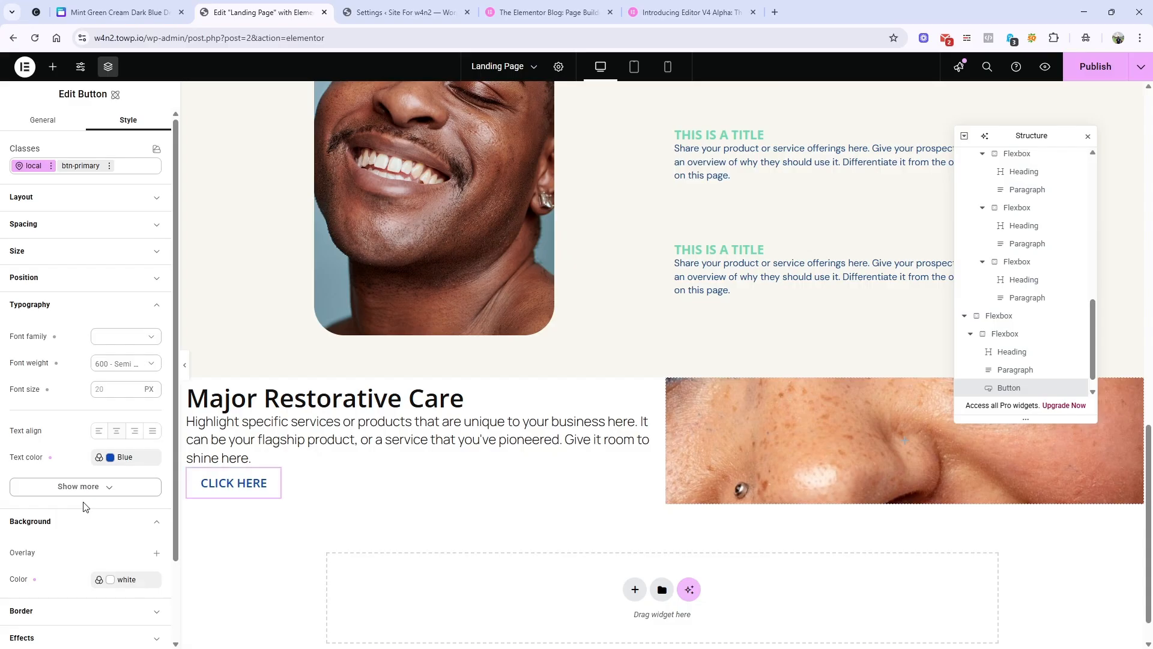
Check the section in Canva and set the left-hand flexbox's background color to the darkblue variable in Elementor.
left_click(121, 12)
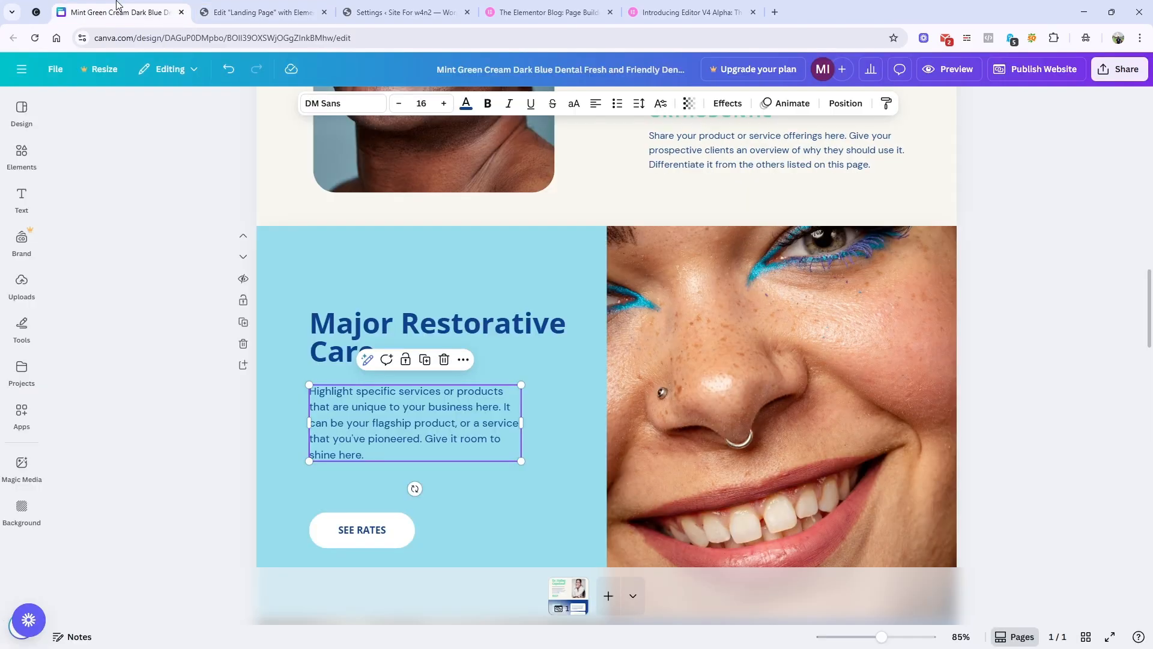
left_click(204, 13)
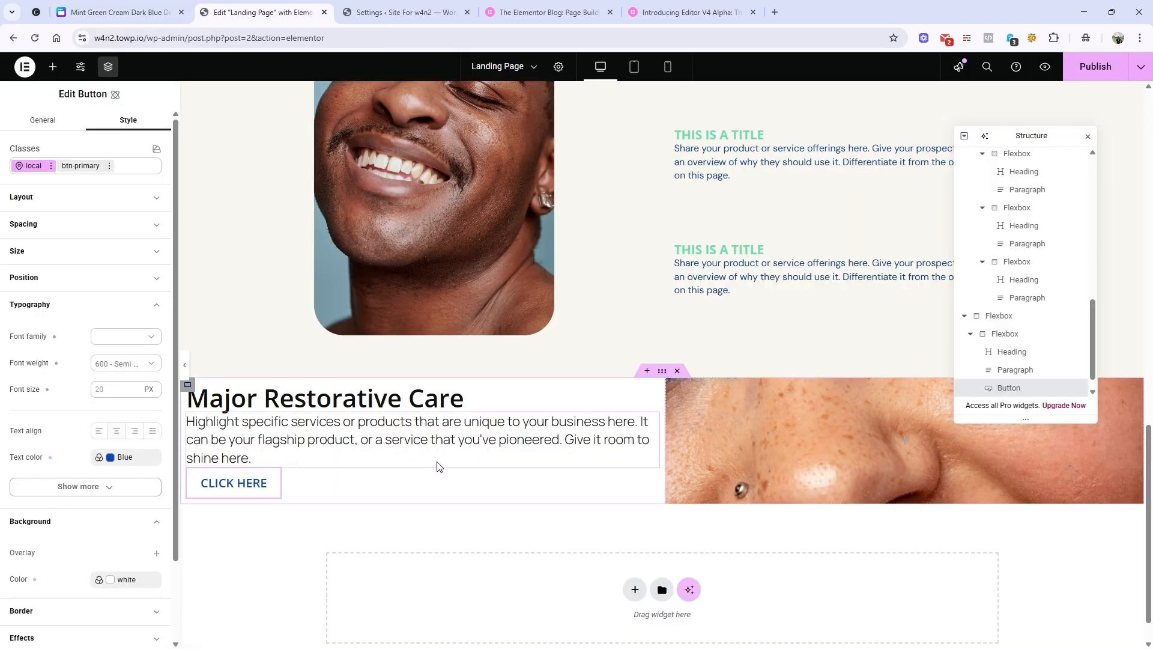
left_click(188, 388)
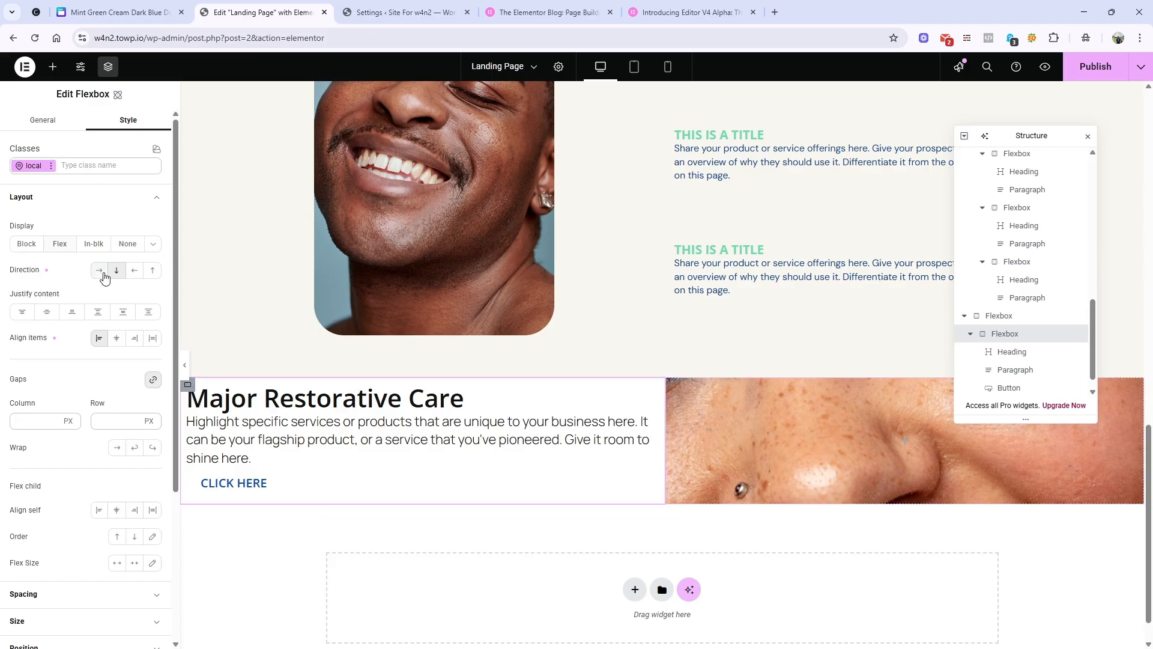
scroll(78, 306, "down", 3)
left_click(80, 490)
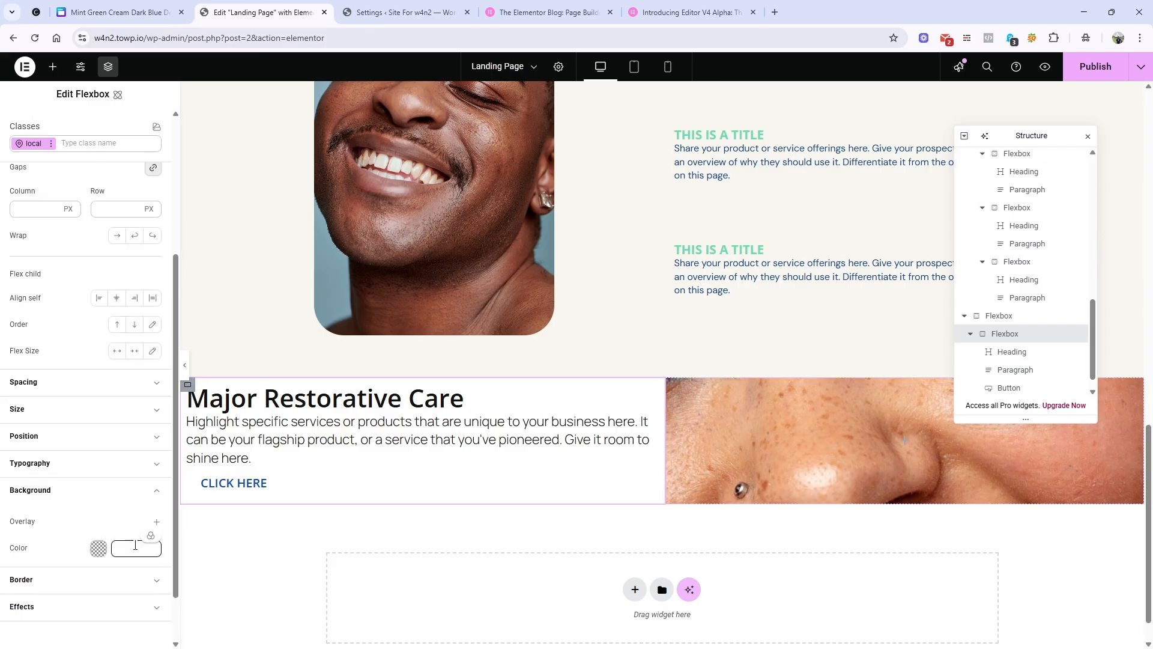
left_click(151, 535)
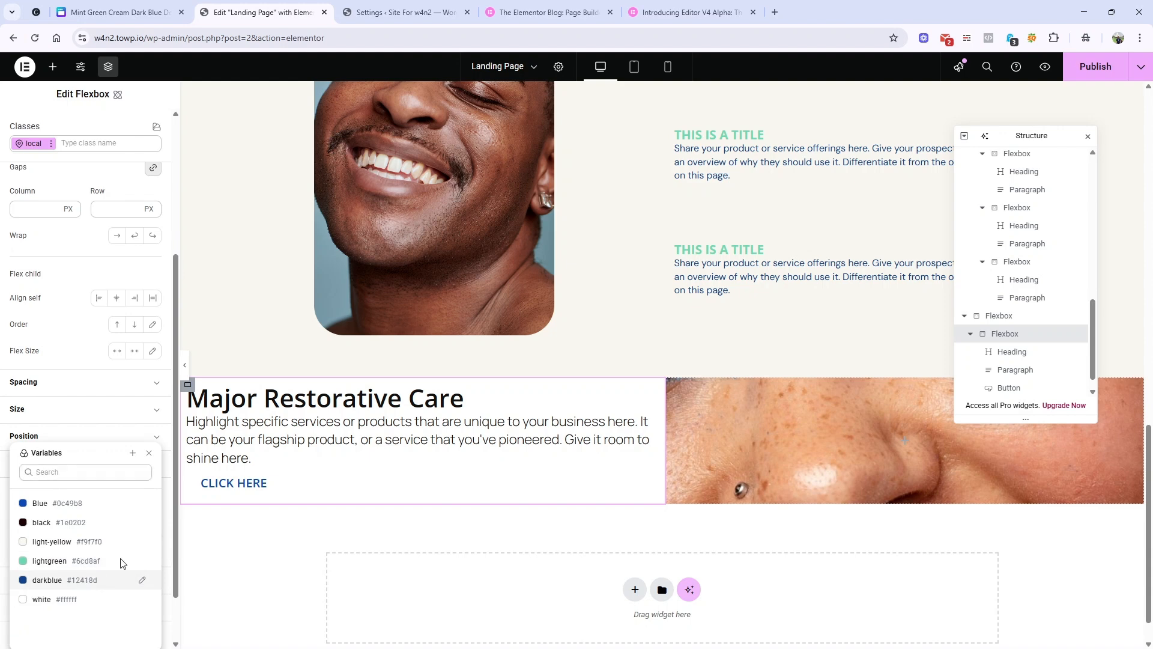
left_click(72, 579)
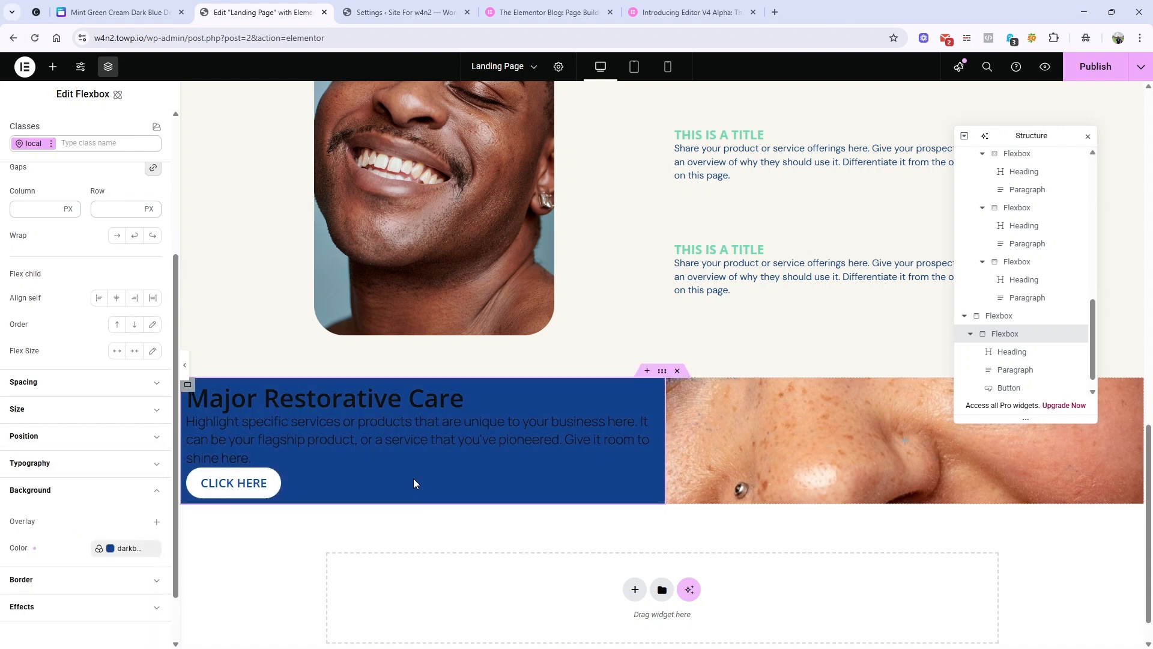
Set the Major Restorative Care heading's local text color to the white variable.
left_click(415, 410)
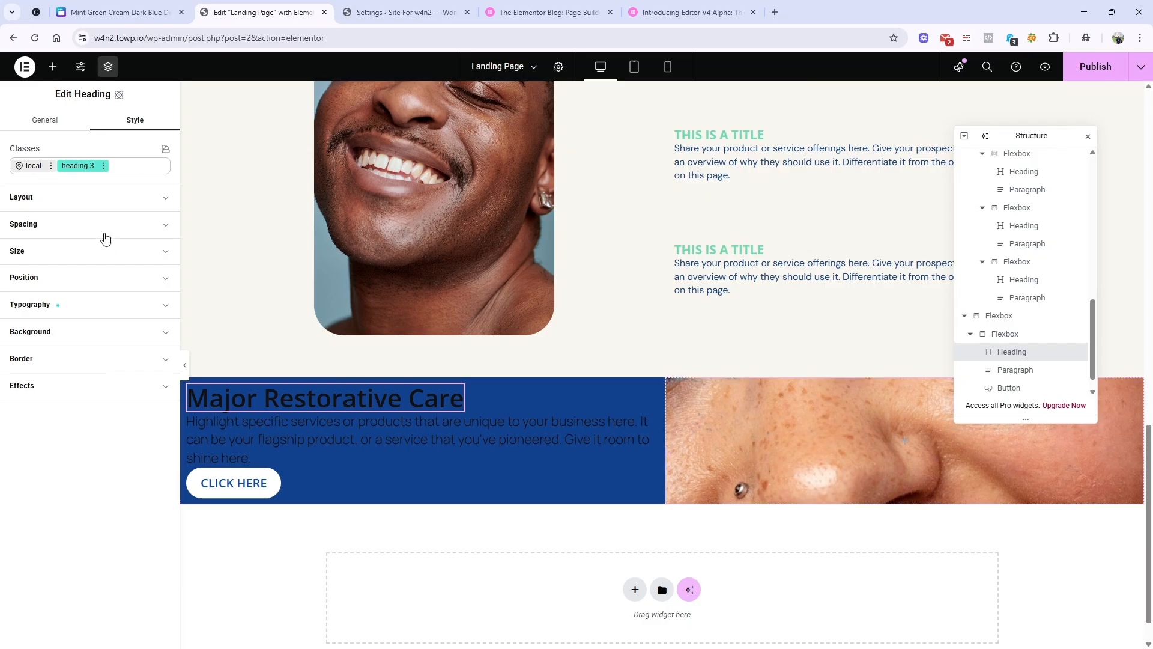
left_click(28, 166)
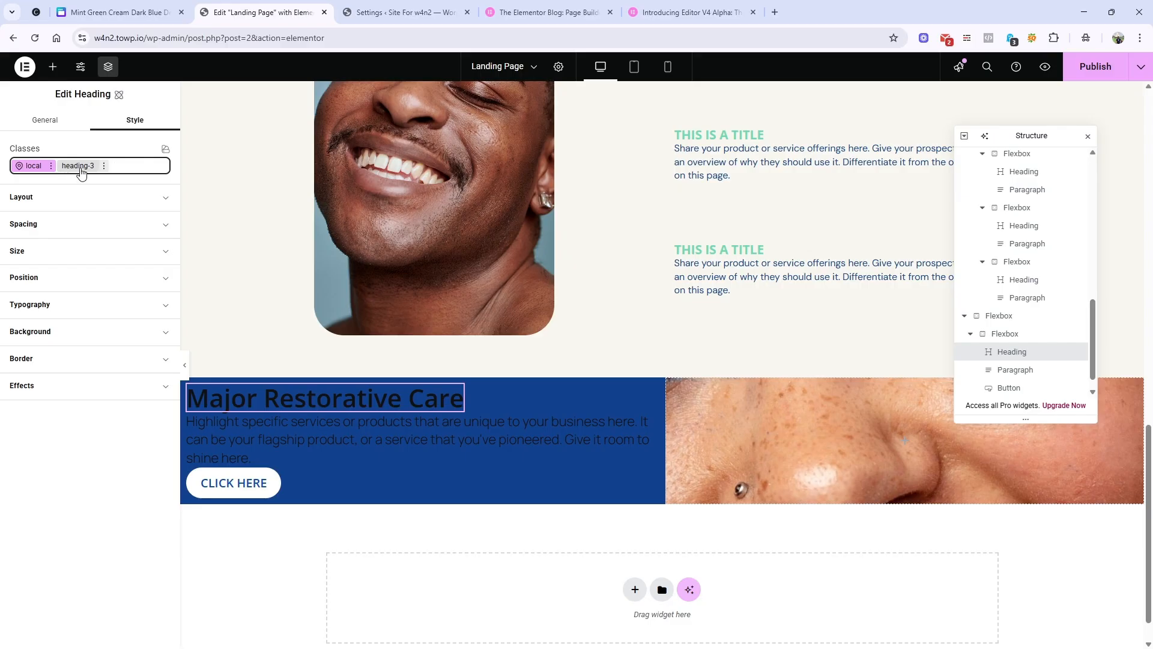
left_click(108, 316)
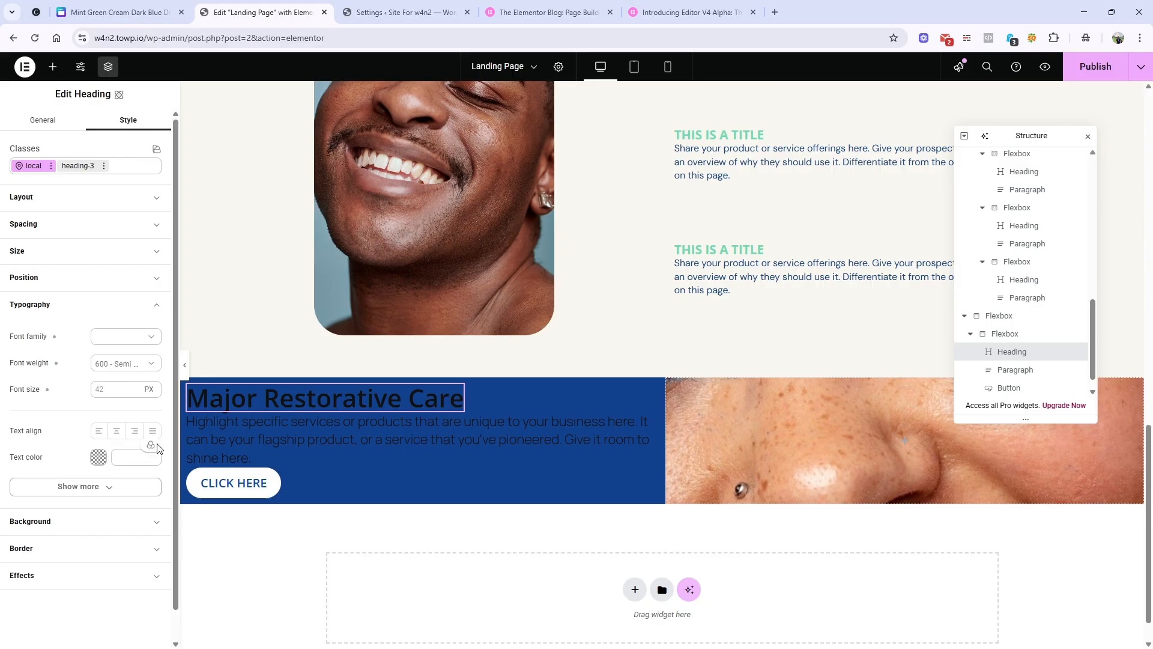
left_click(151, 446)
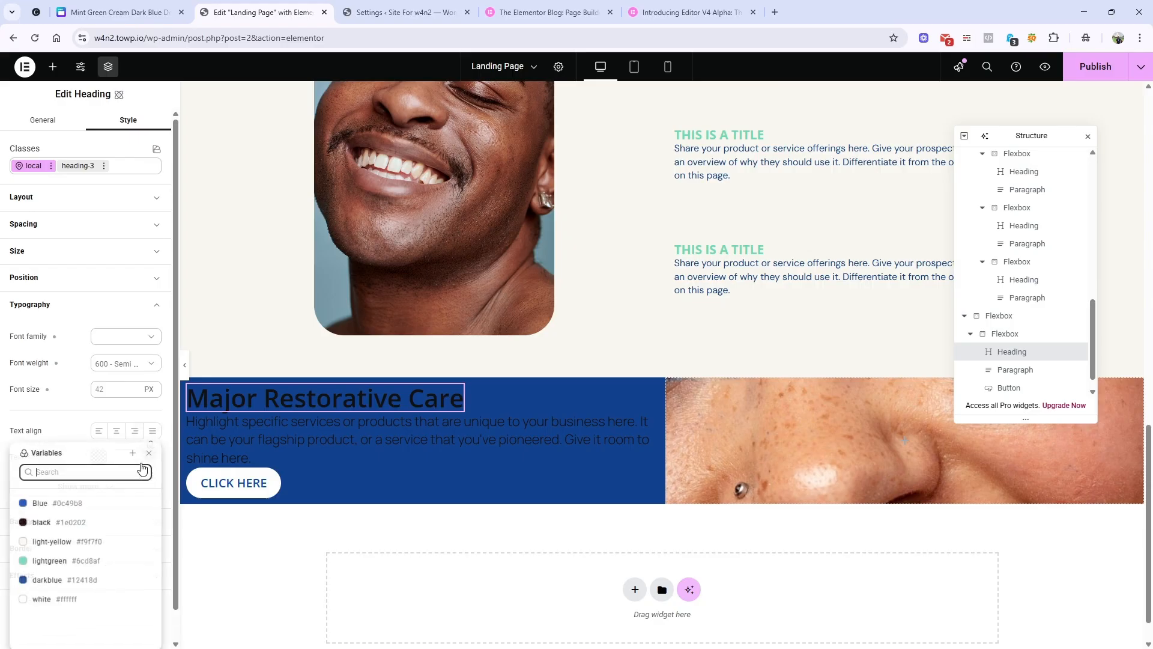
left_click(75, 597)
Set the text color of the paragraph under the Major Restorative Care heading to the white variable.
left_click(210, 445)
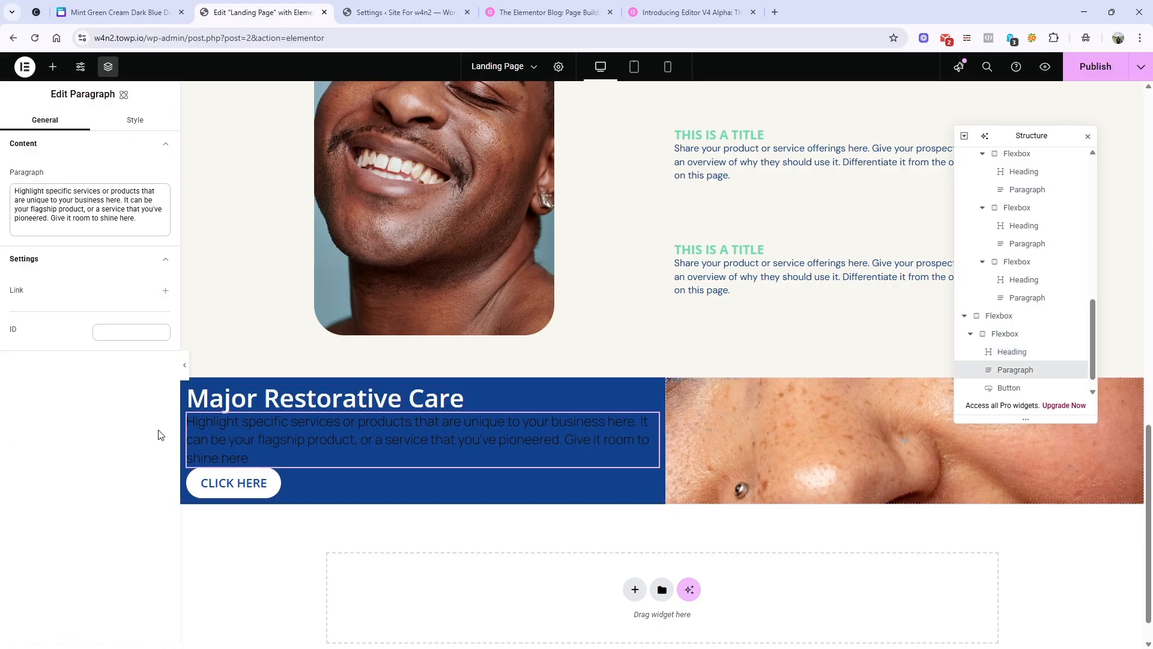
left_click(129, 120)
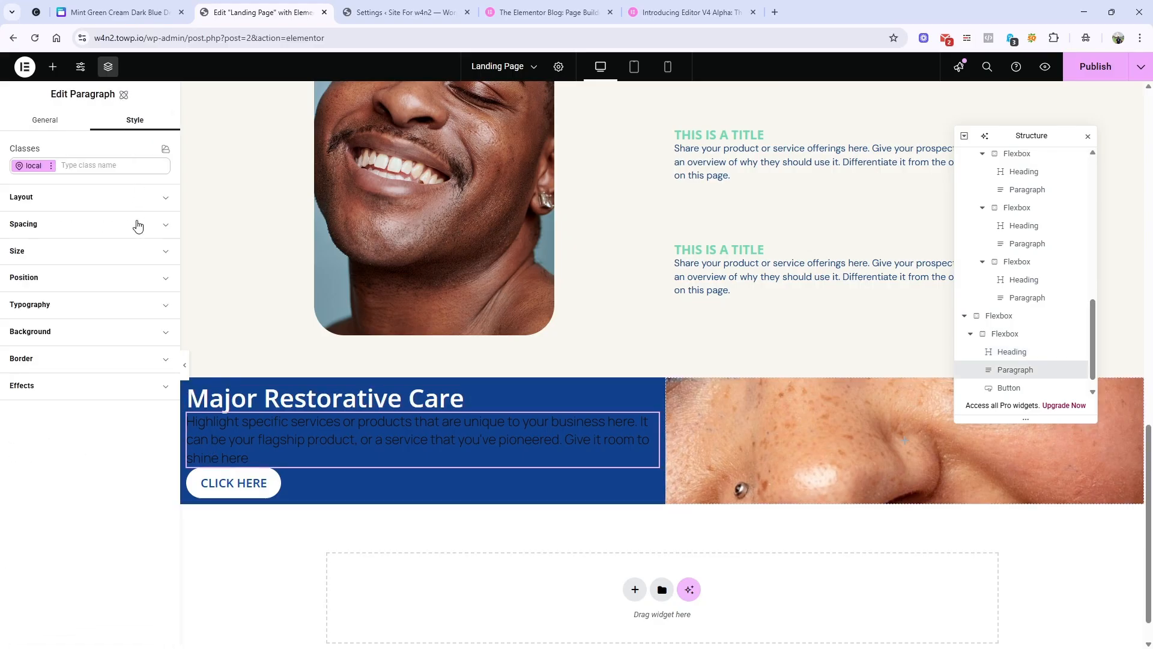
left_click(114, 322)
left_click(148, 455)
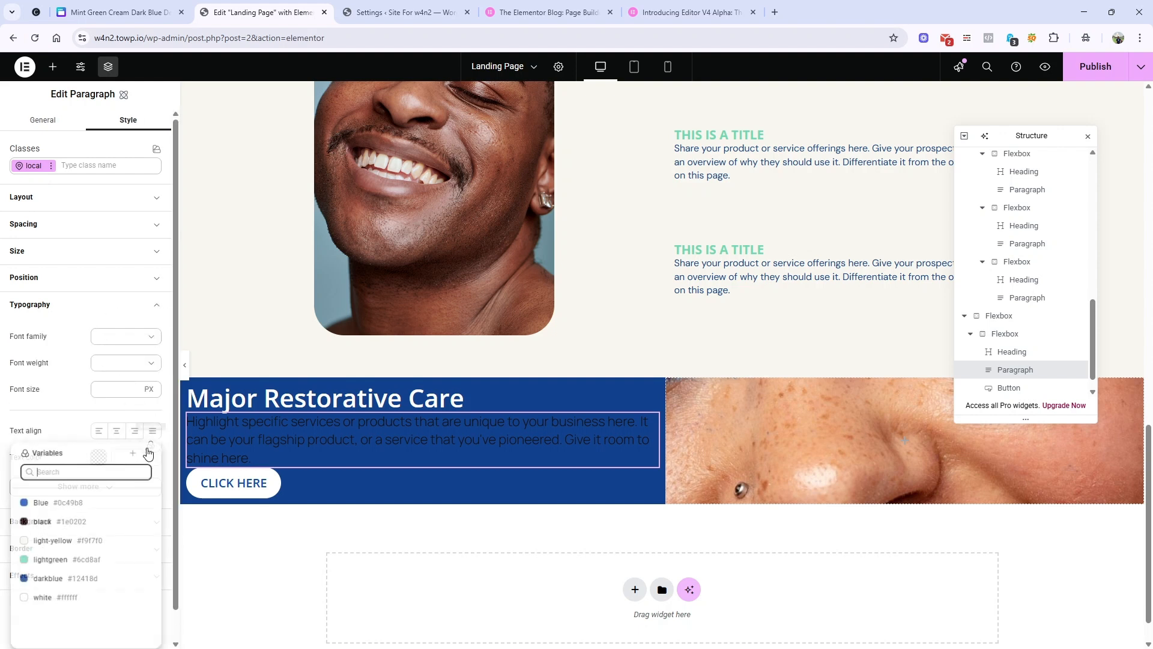
left_click(66, 597)
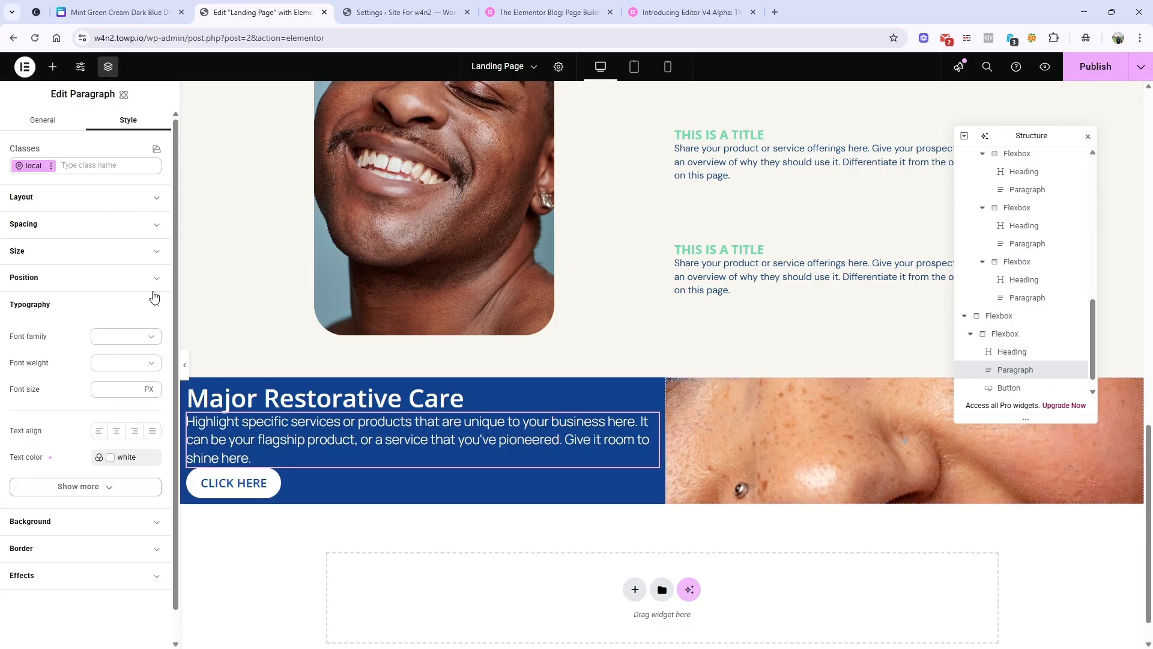
Set the column and row gaps of the flexbox holding the heading, paragraph and button to 20 px.
left_click(188, 384)
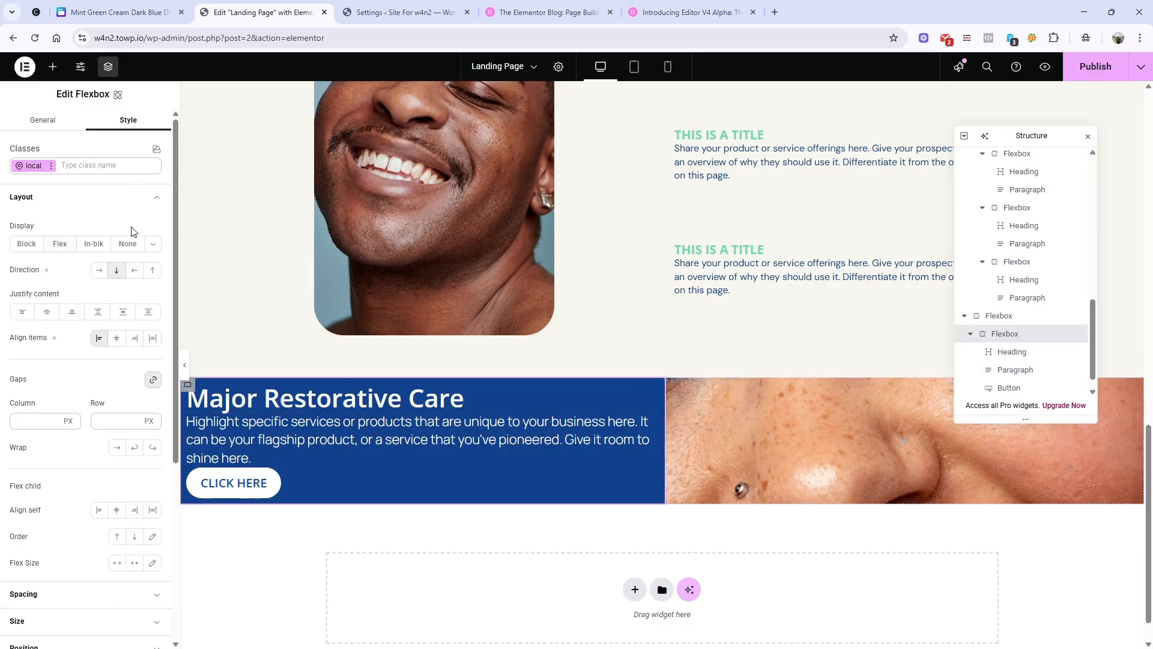
left_click(43, 419)
type("23")
key("BackSpace")
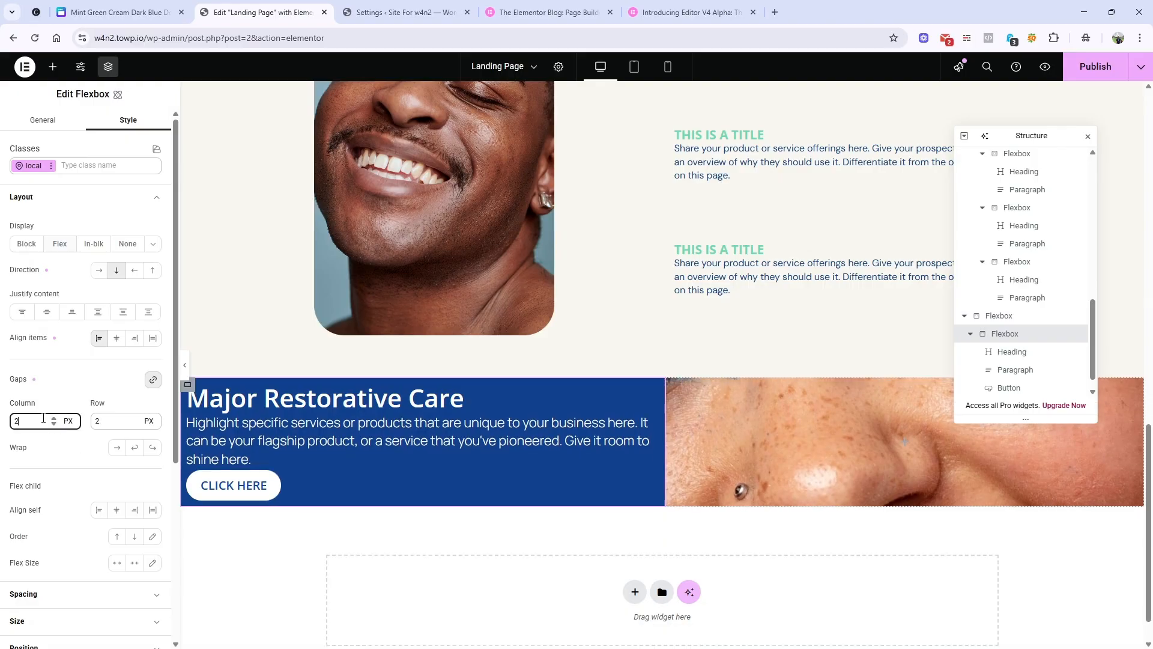
type("0")
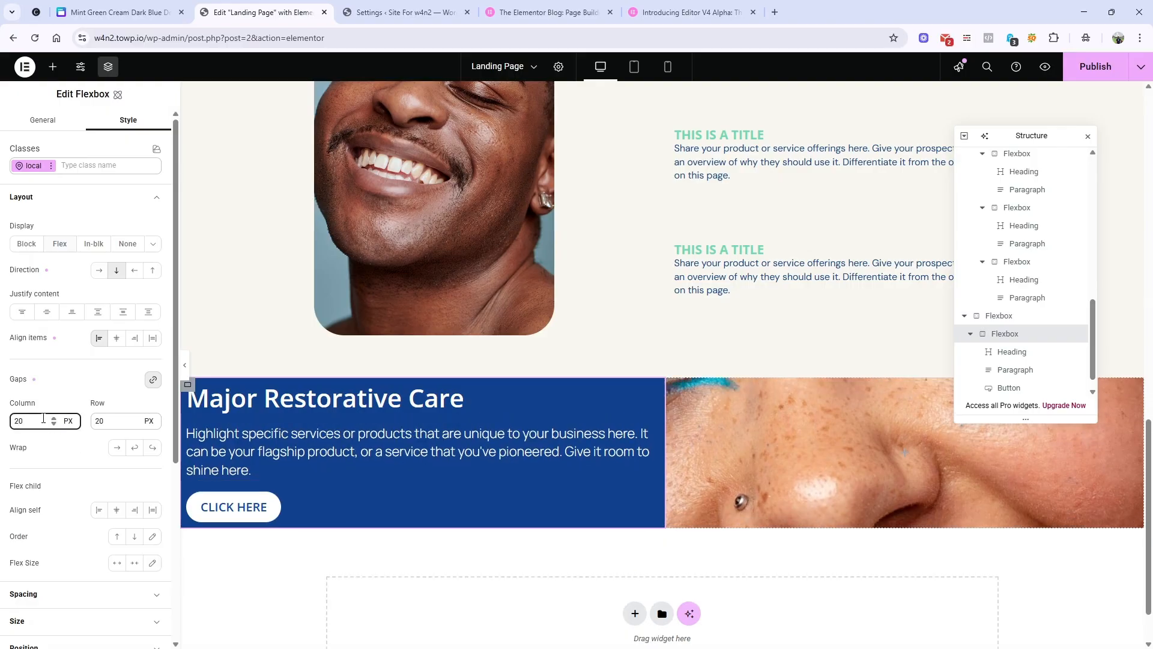
Check the layout and spacing of the Major Restorative Care section in the Canva design and return to the Elementor editor.
left_click(55, 7)
left_click(313, 12)
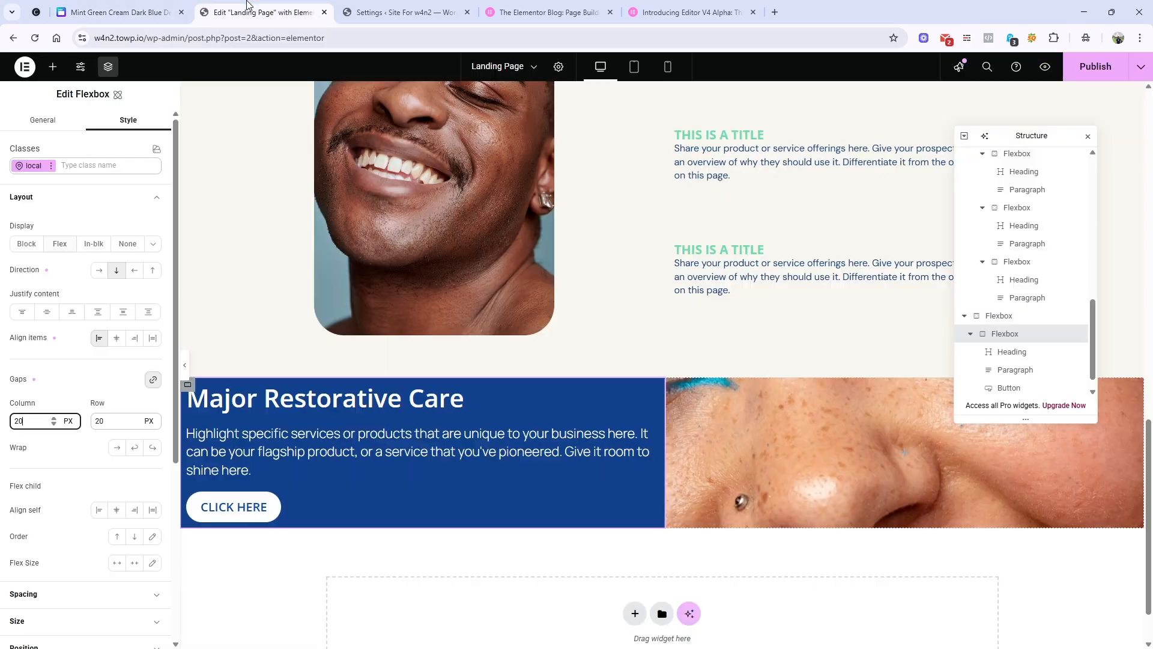
left_click(161, 8)
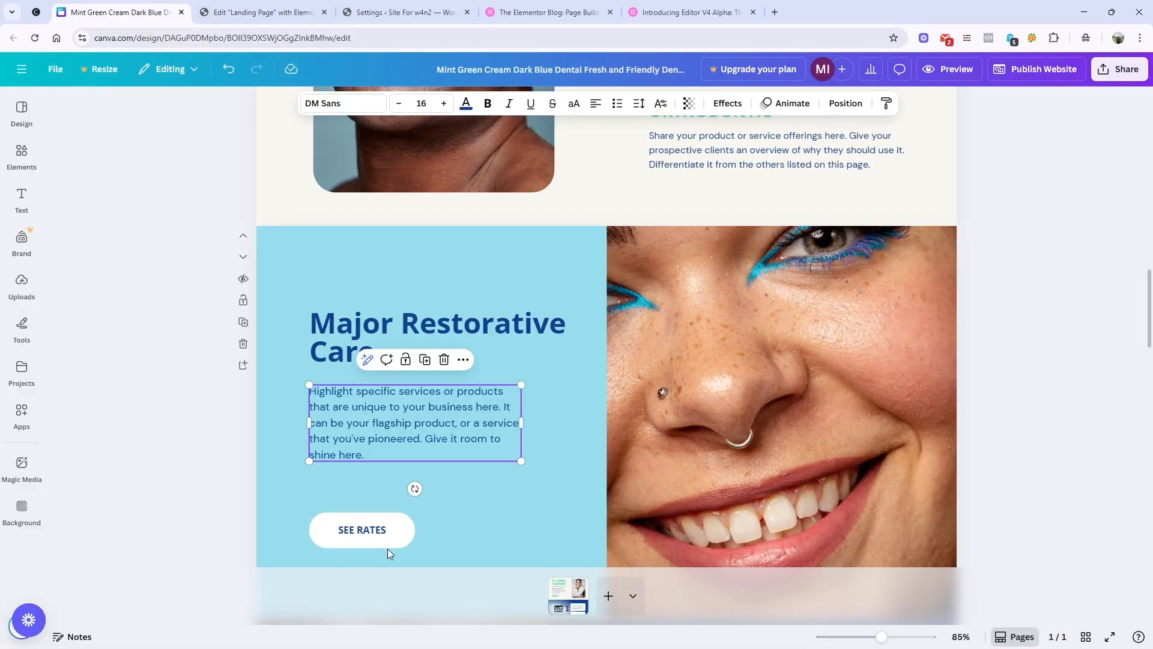
scroll(396, 529, "down", 2)
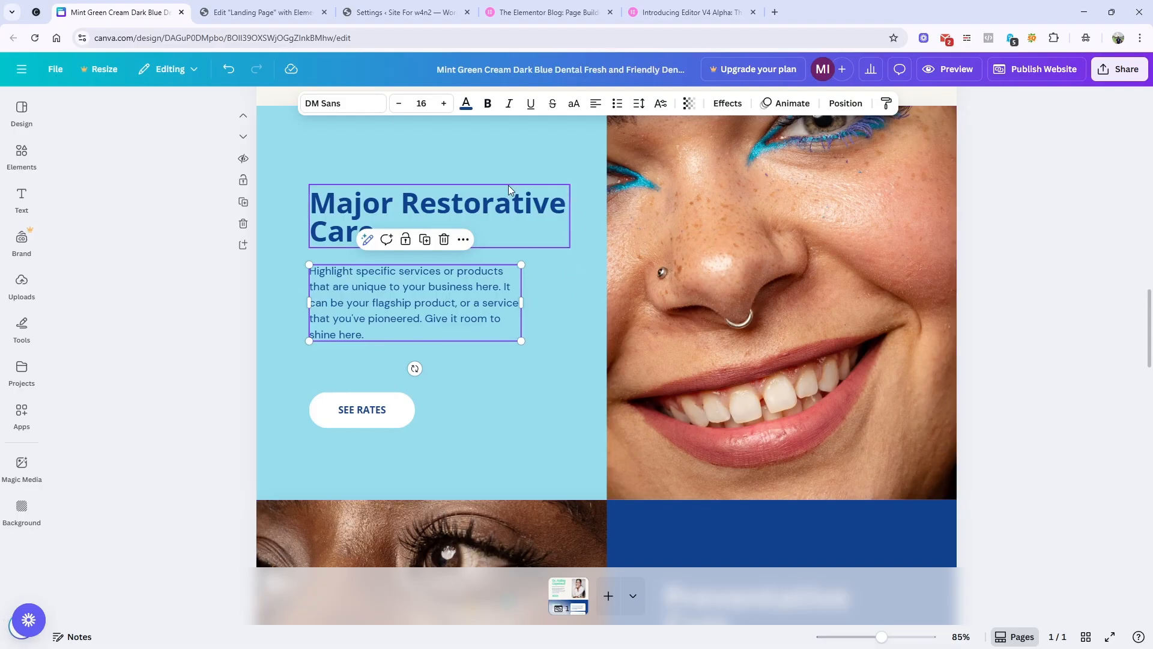
left_click(276, 6)
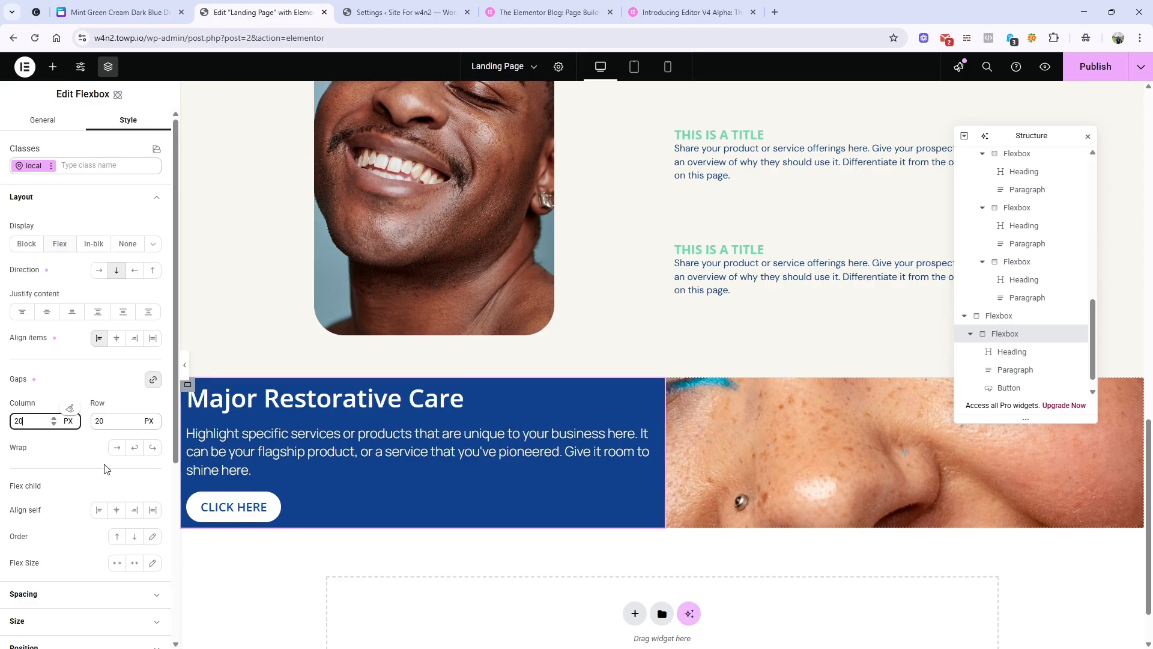
Set the padding of the flexbox holding the Major Restorative Care text and button to 40 px on all sides.
scroll(65, 481, "down", 4)
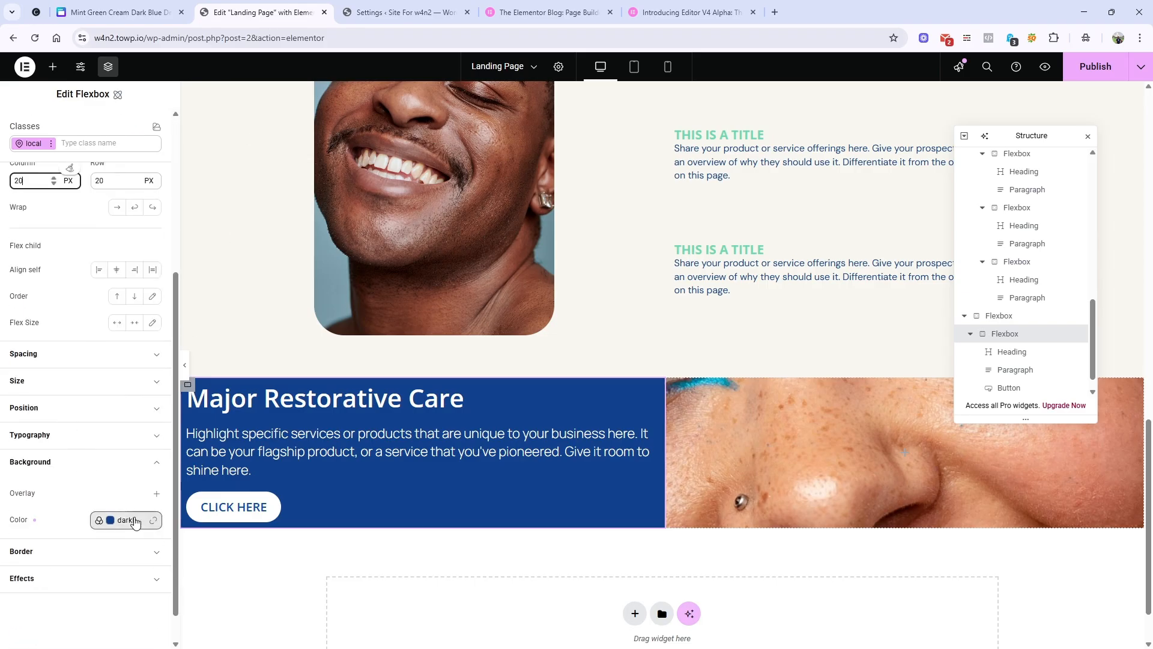
scroll(91, 373, "up", 1)
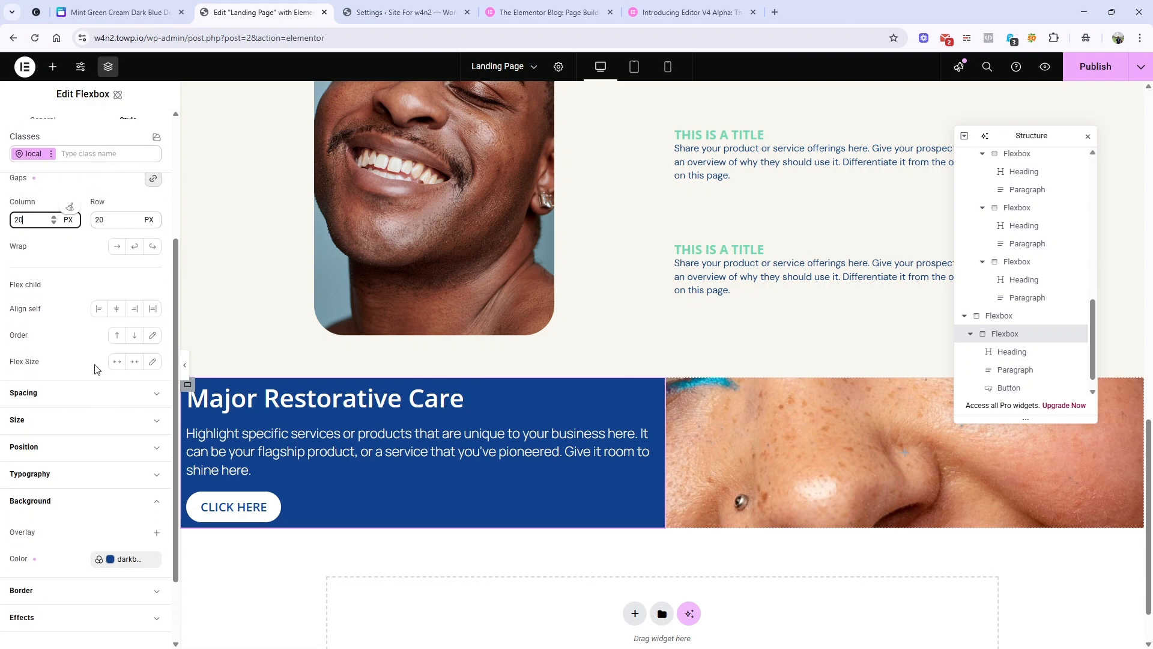
left_click(102, 415)
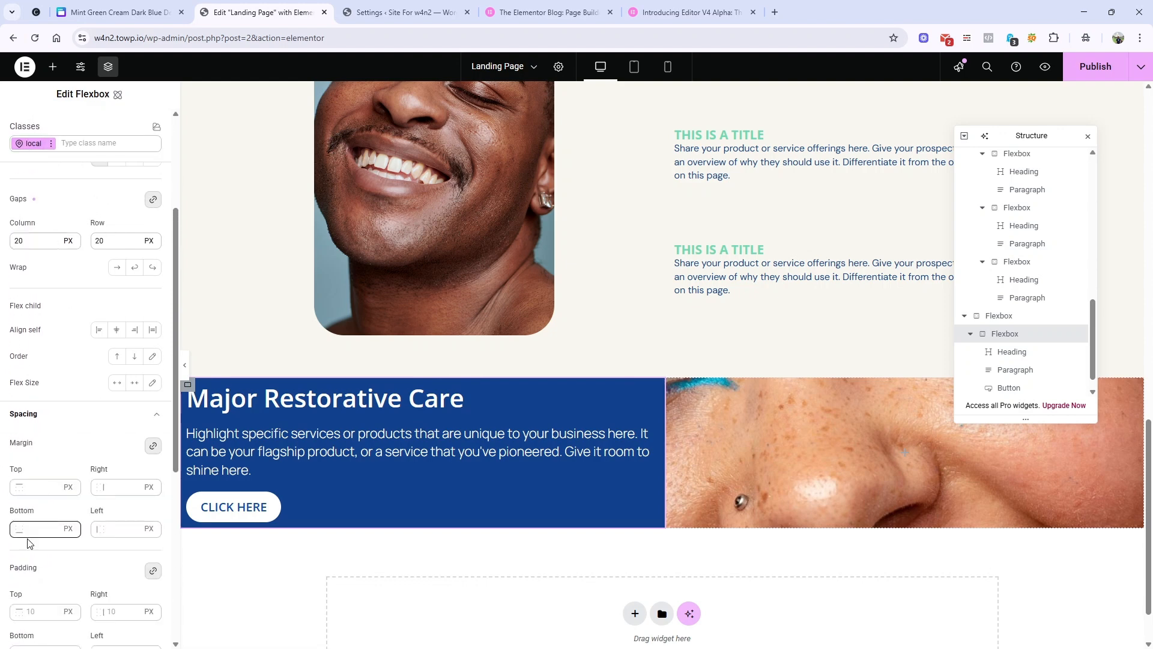
left_click(33, 371)
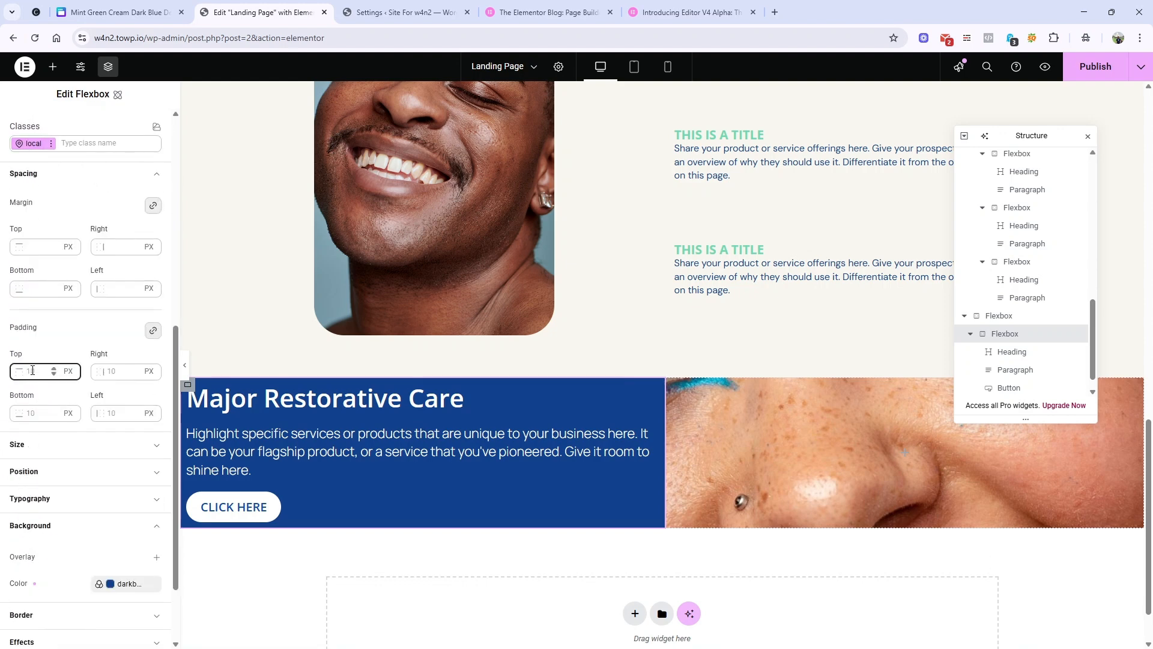
type("40")
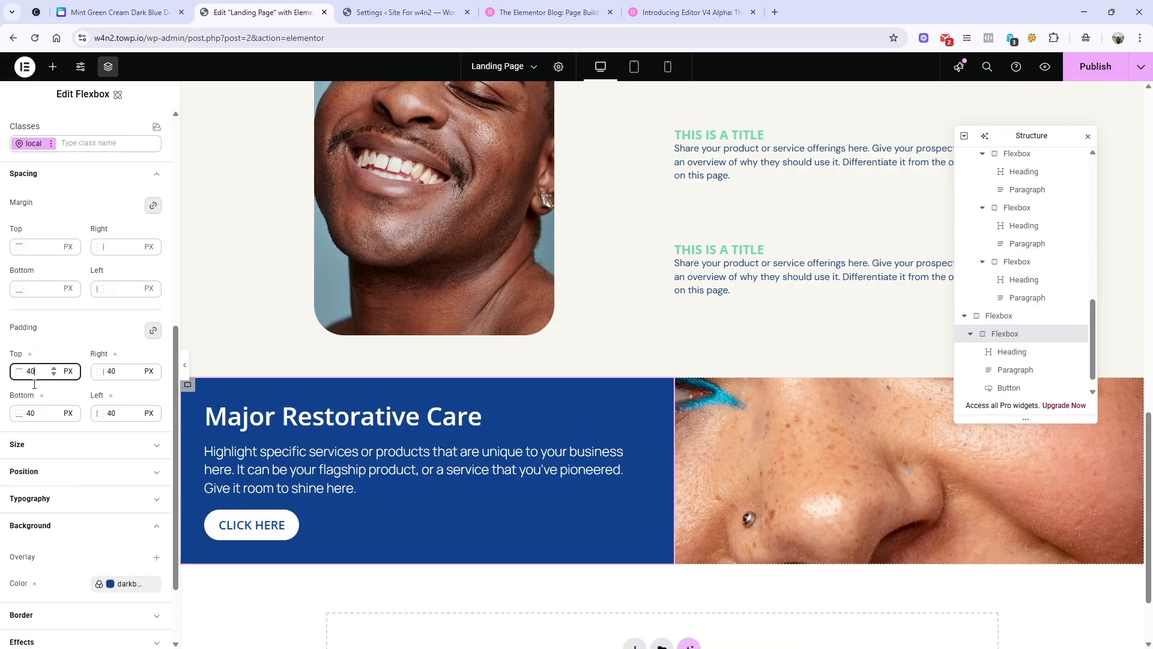
Increase the padding of the dark blue Major Restorative Care flexbox to 60 px on all sides.
scroll(119, 341, "up", 5)
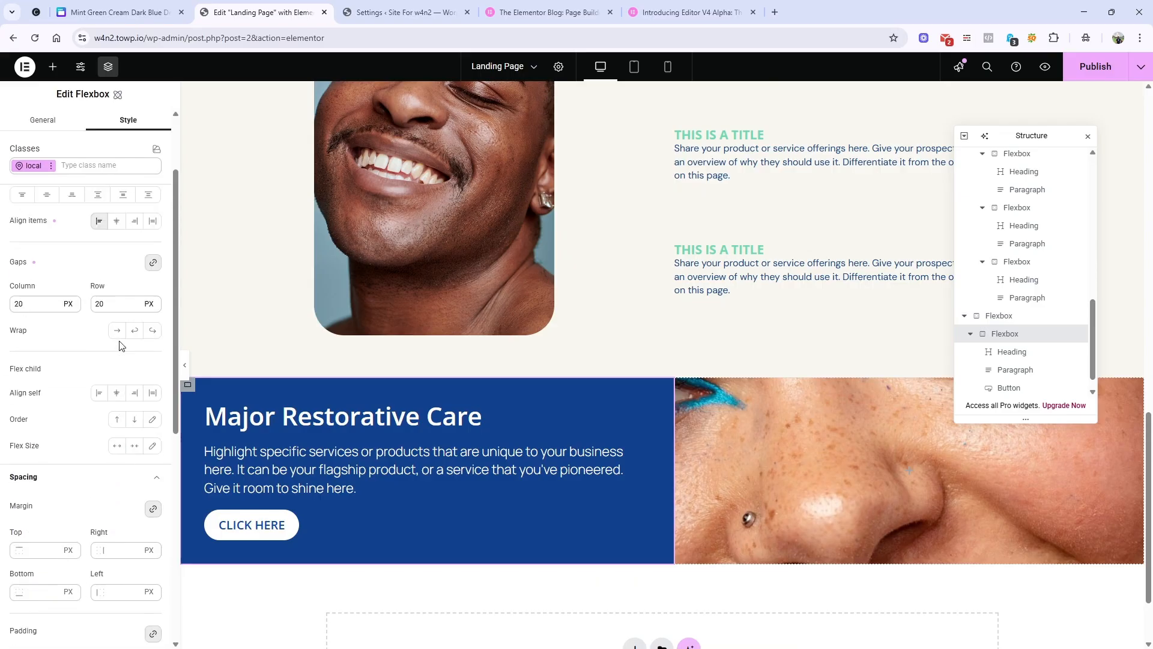
scroll(96, 316, "down", 4)
scroll(22, 515, "down", 1)
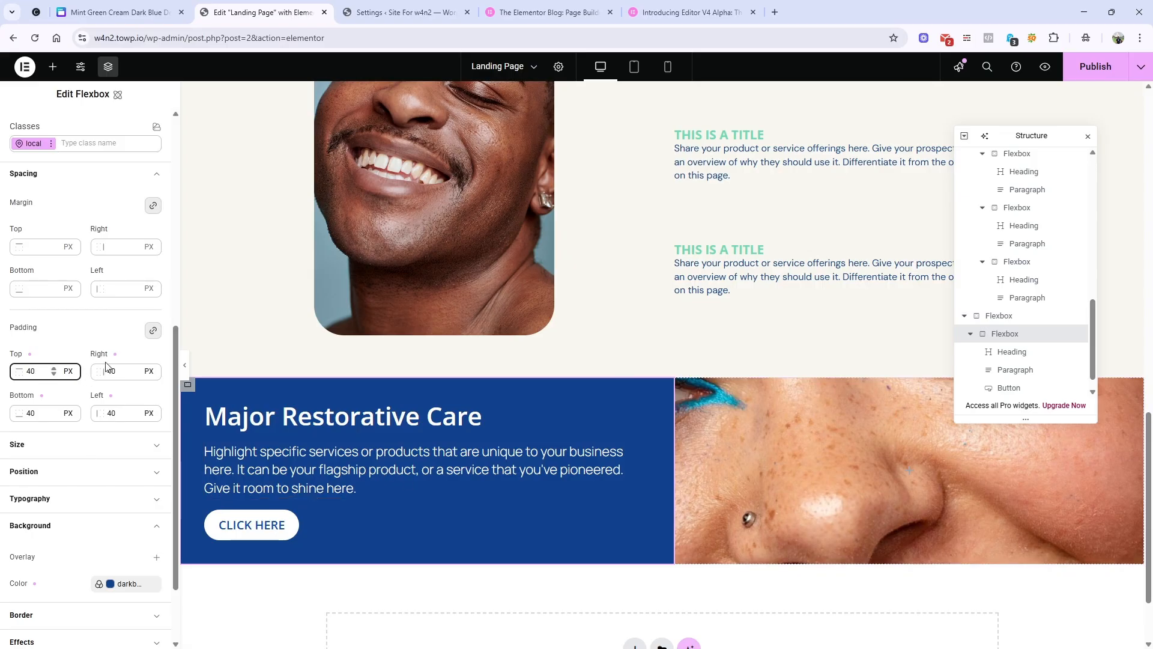
scroll(84, 385, "up", 3)
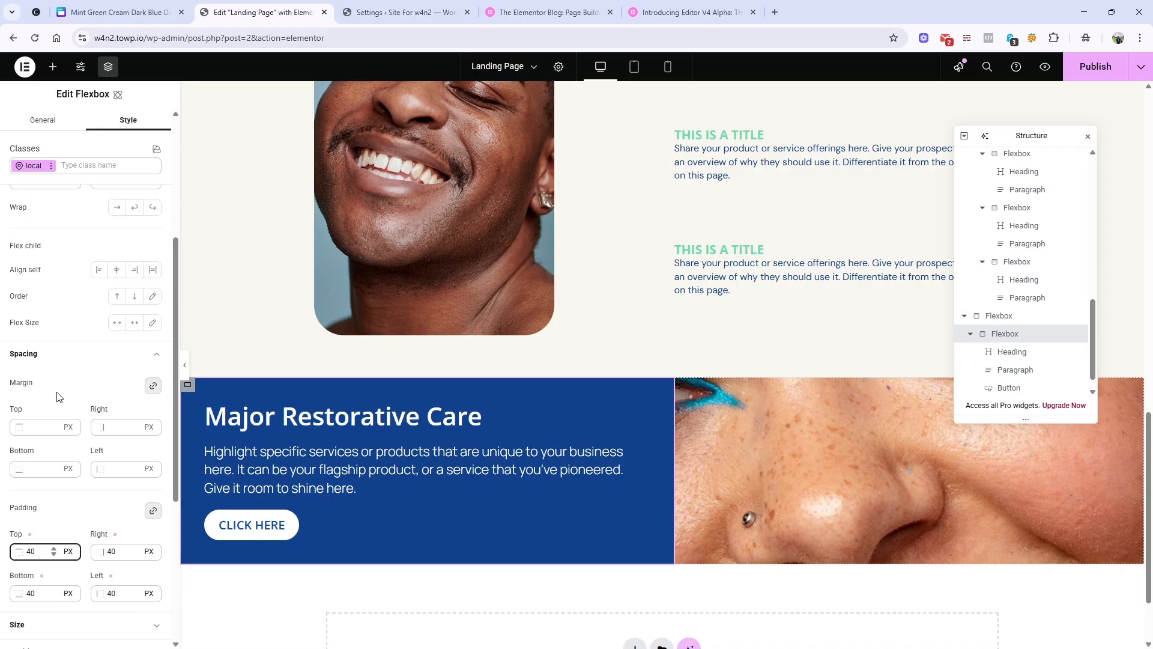
scroll(54, 420, "up", 4)
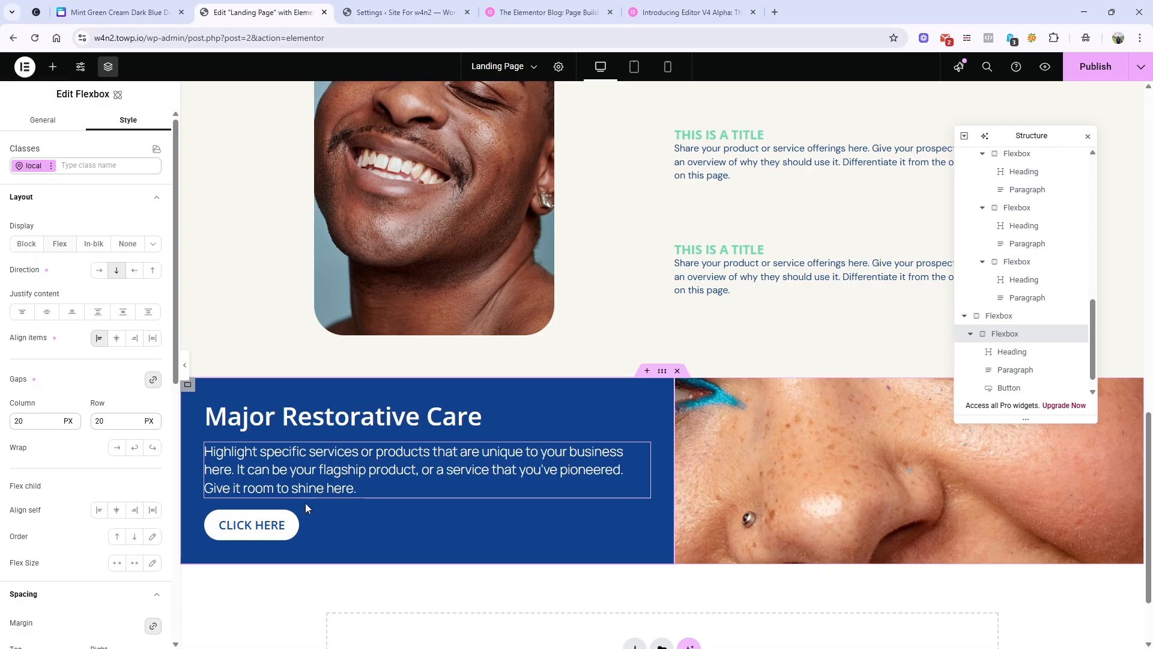
scroll(84, 420, "down", 4)
left_click(36, 551)
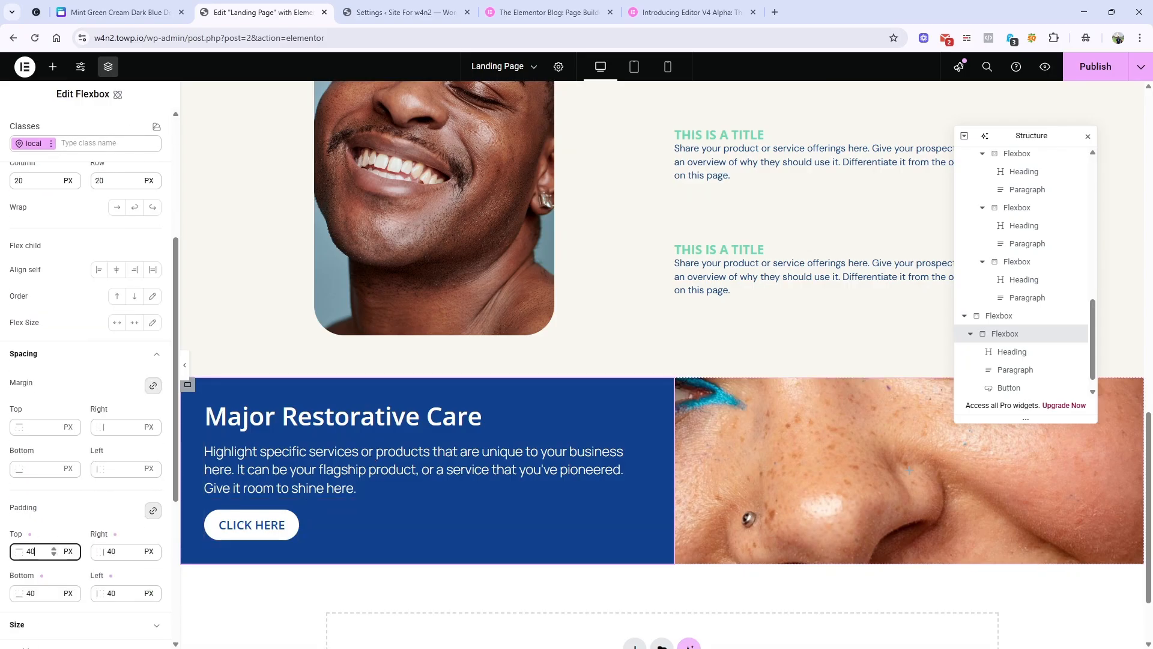
left_click_drag(30, 557, 26, 558)
type("6")
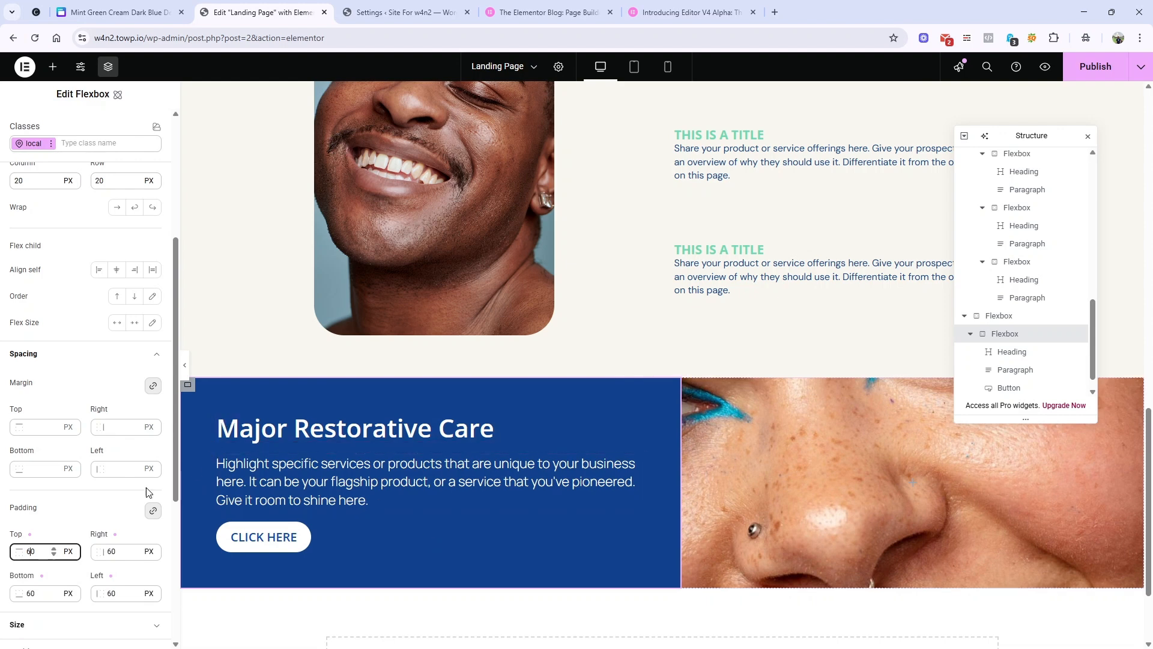
Set the height of the dark blue Major Restorative Care flexbox to 600 px.
scroll(72, 493, "down", 5)
scroll(481, 444, "down", 2)
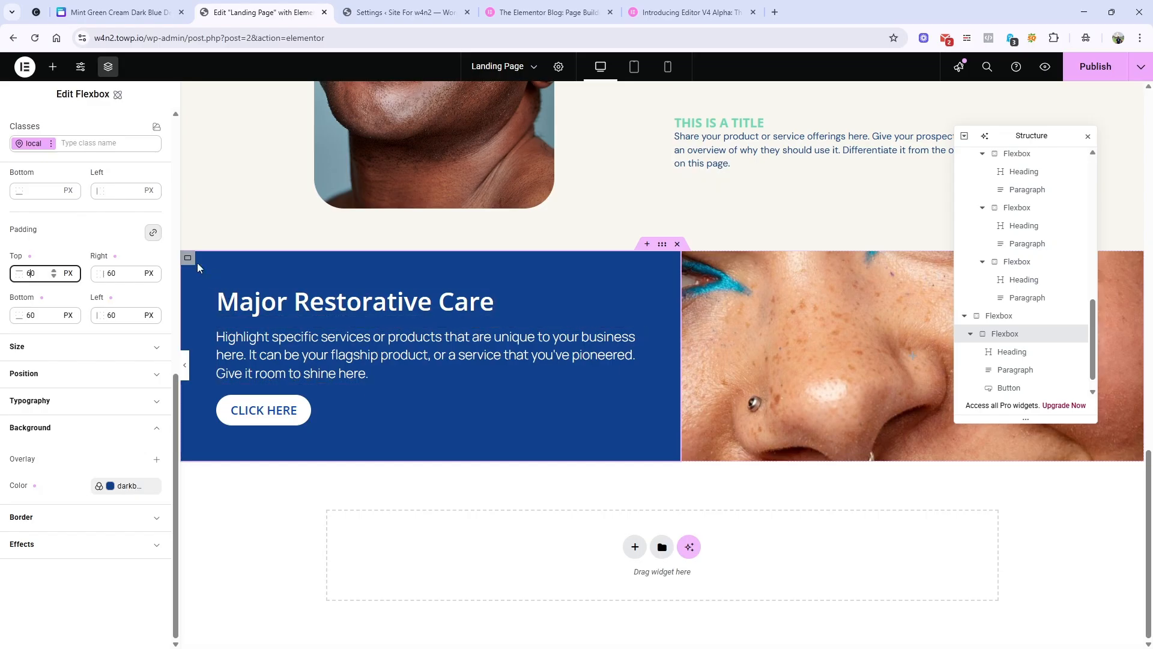
scroll(128, 350, "up", 1)
scroll(127, 350, "up", 8)
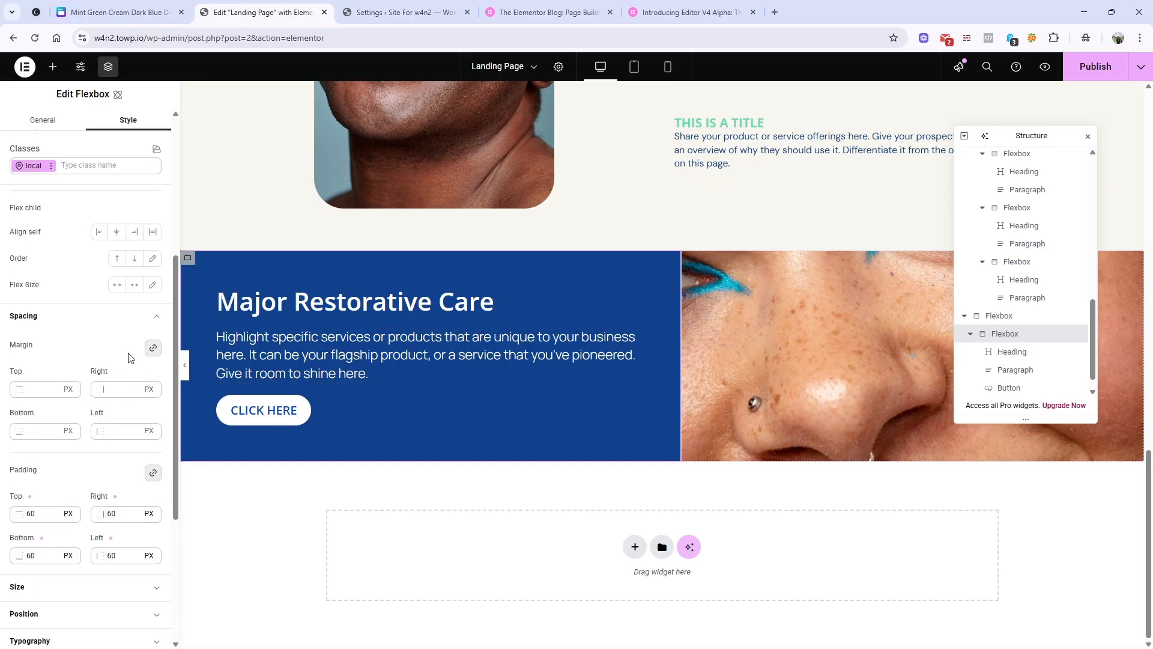
scroll(128, 357, "down", 8)
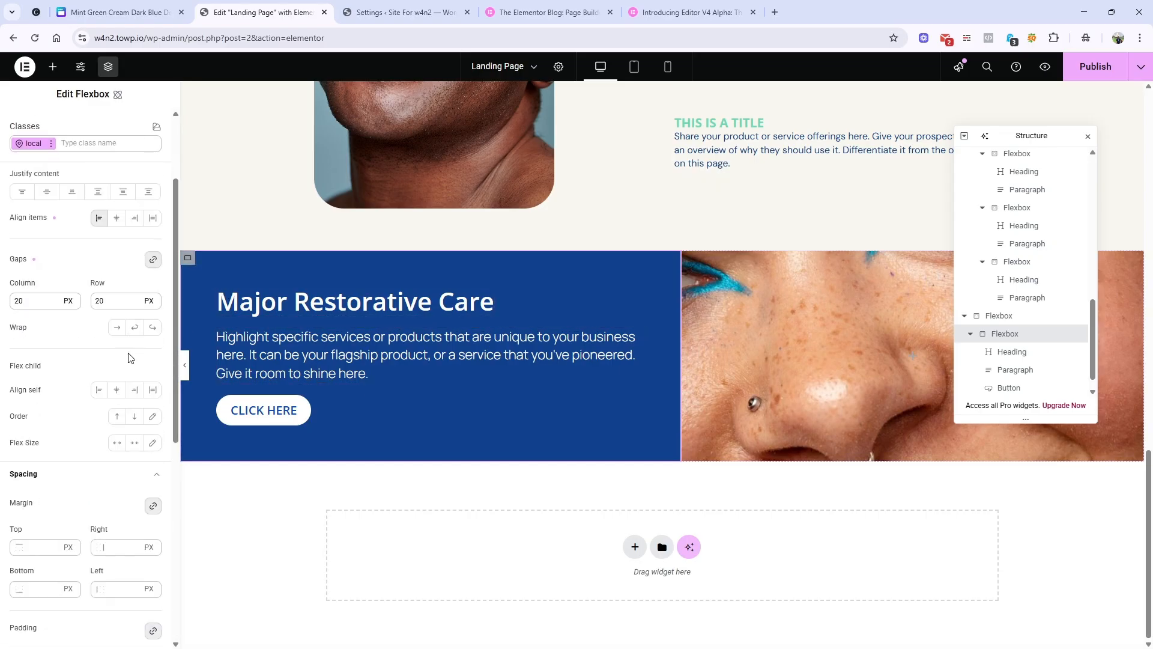
left_click(83, 354)
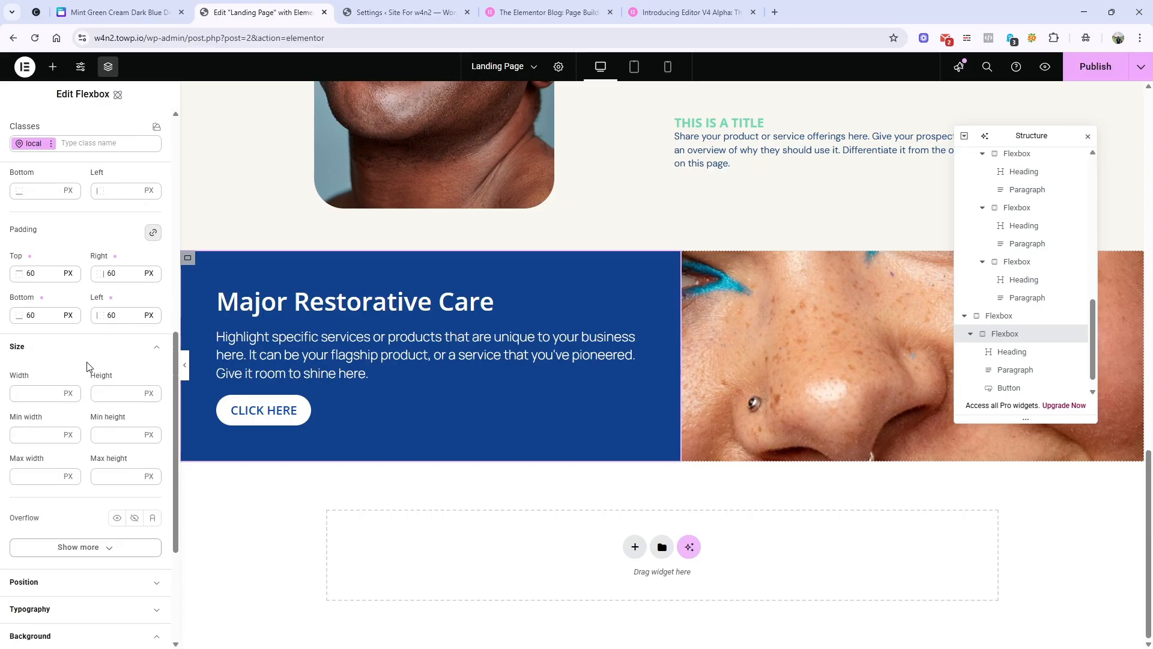
left_click(113, 392)
type("600")
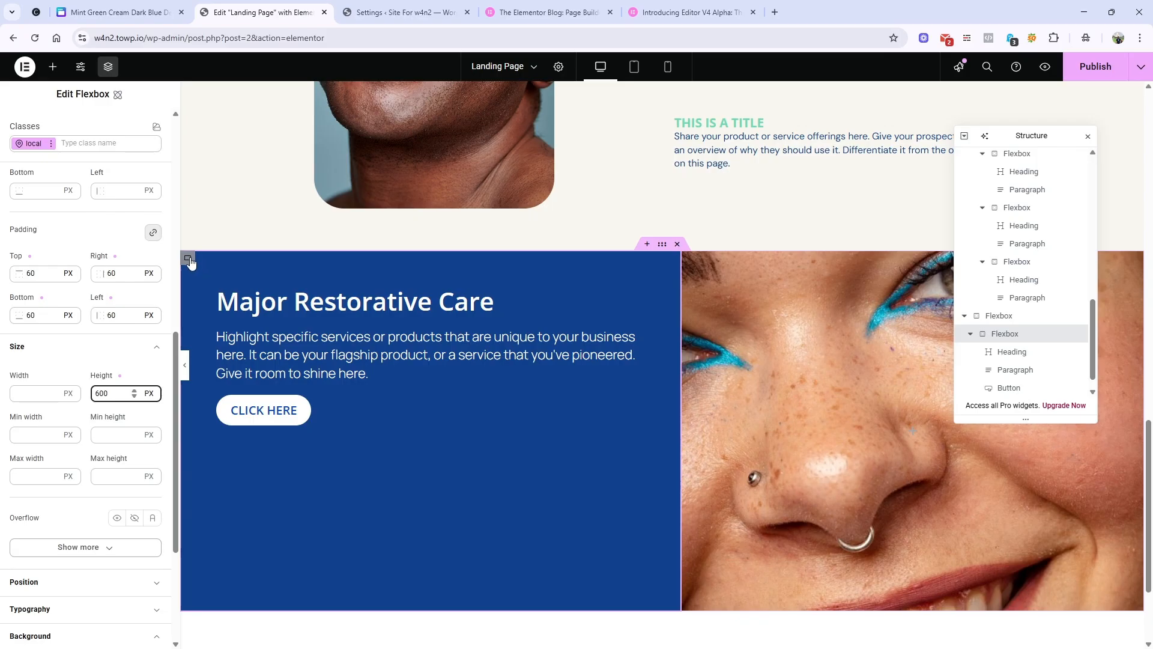
Center the heading, paragraph and button vertically in the dark blue flexbox by setting its justify content to Center.
left_click(187, 280)
scroll(215, 374, "up", 4)
scroll(96, 307, "up", 6)
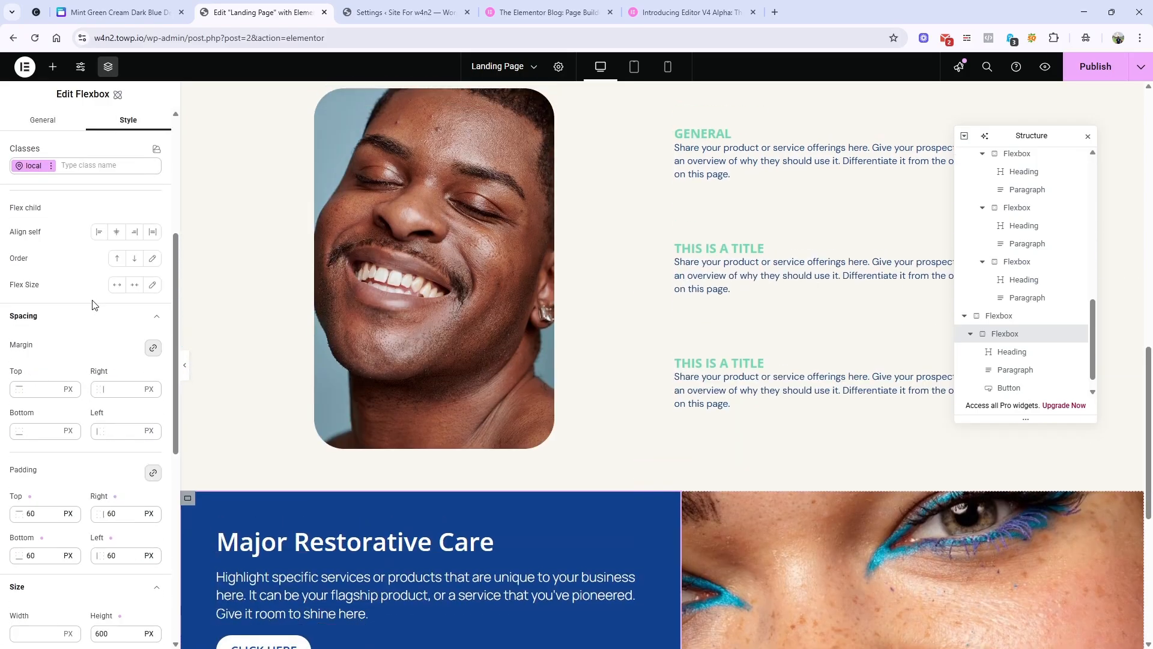
scroll(122, 312, "up", 2)
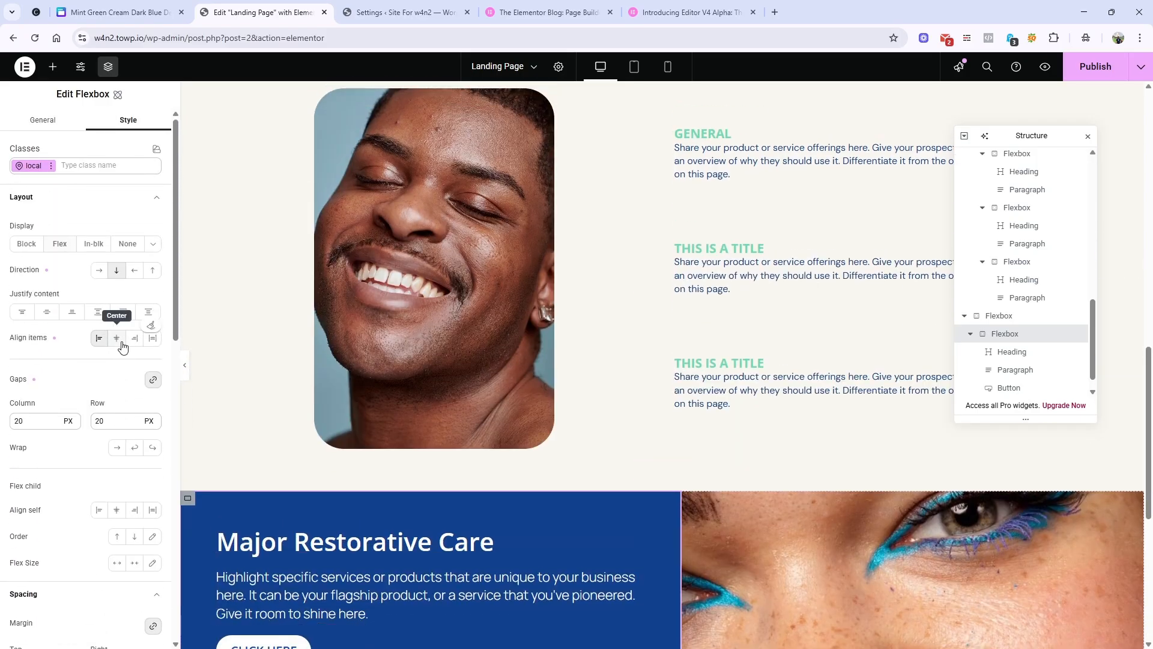
left_click(58, 317)
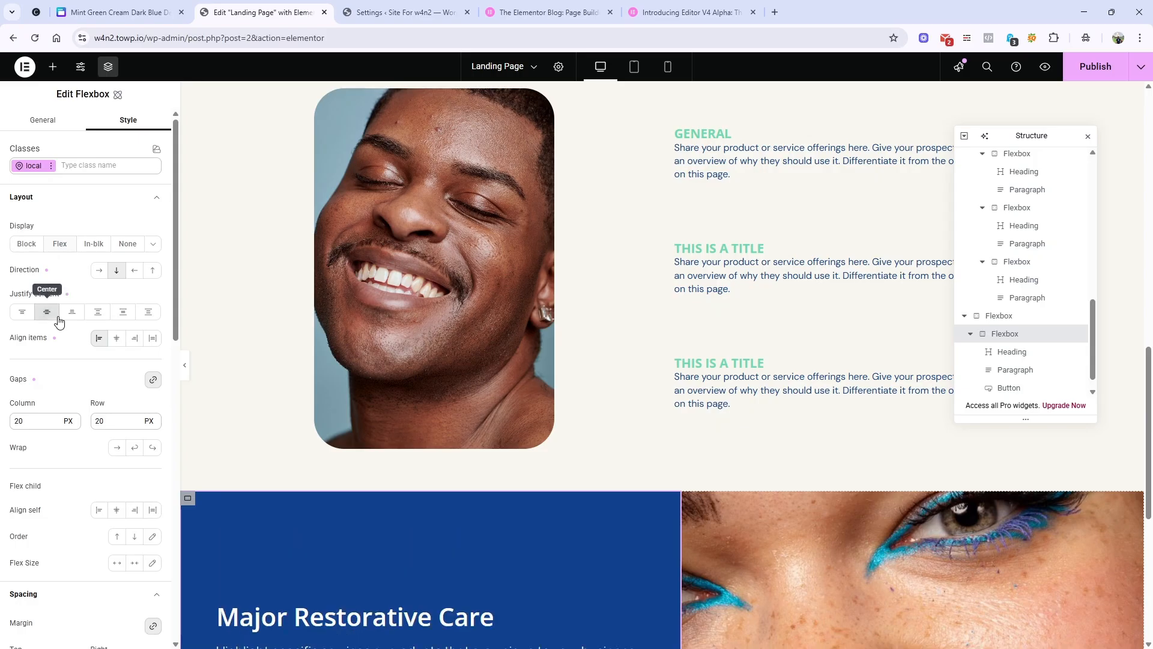
scroll(420, 395, "down", 5)
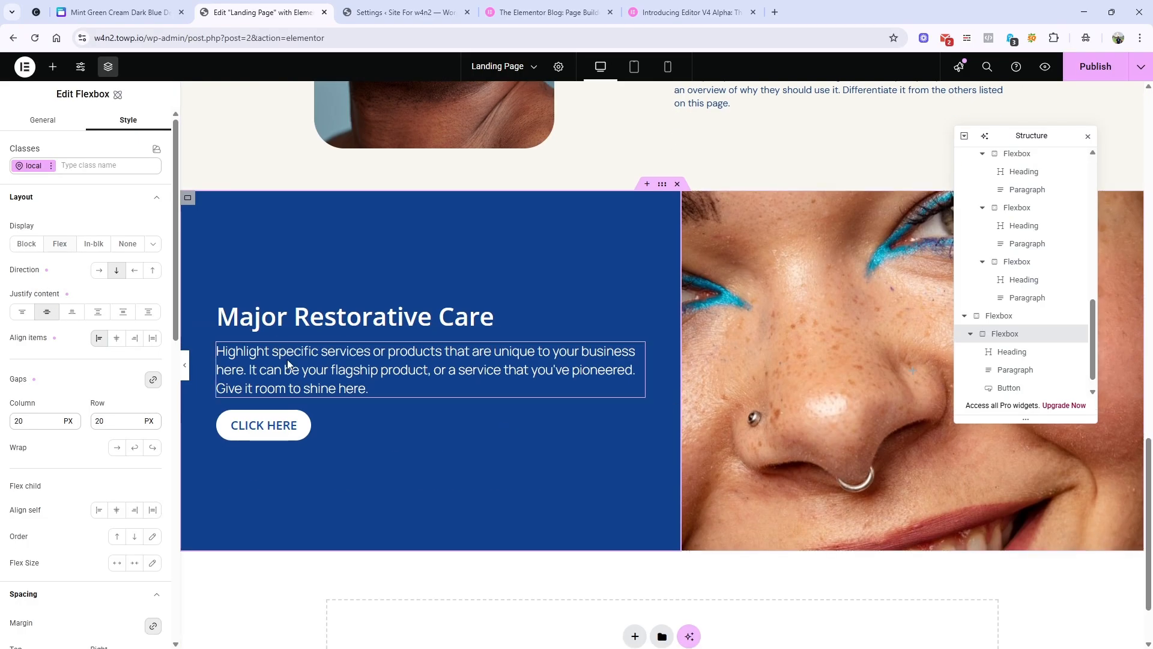
Preview the Major Restorative Care section without the editing controls, restore them, and switch to the Canva design to compare.
left_click(185, 365)
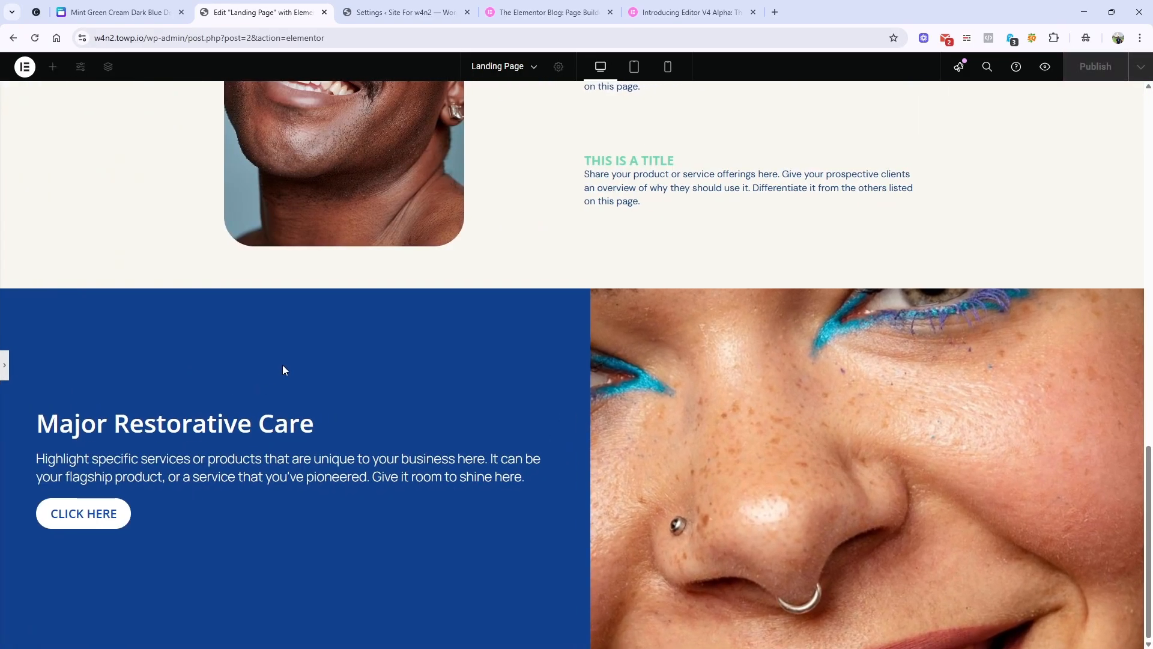
left_click(8, 368)
scroll(588, 354, "up", 5)
left_click(166, 14)
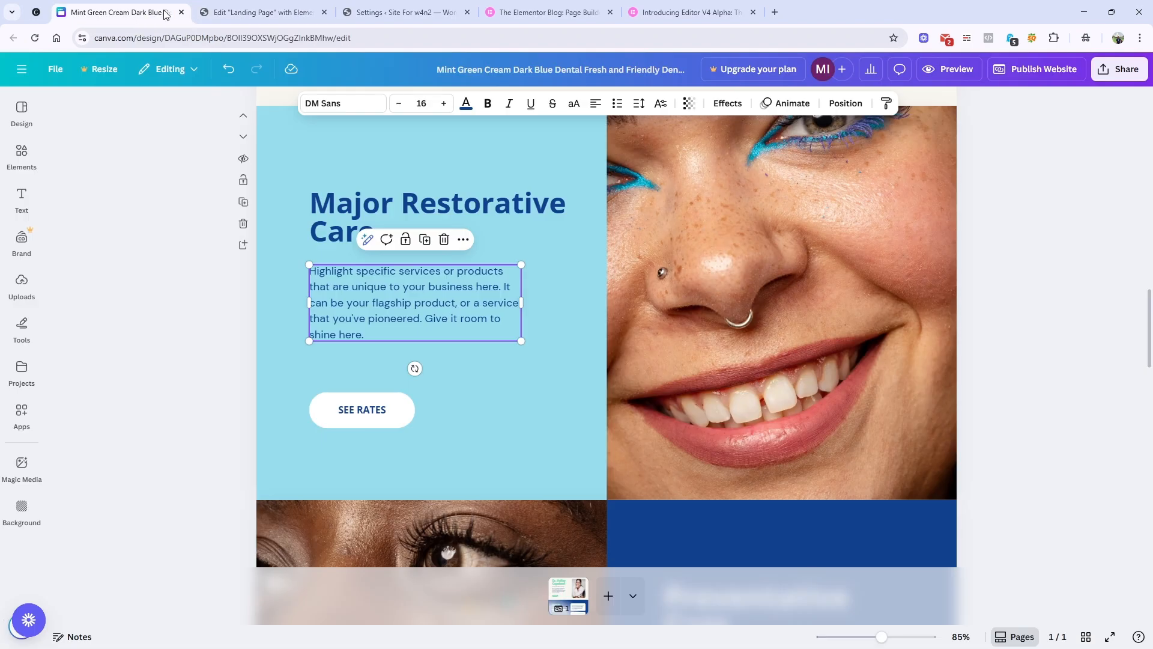
Review the Major Restorative Care and Preventative Care sections in the Canva design, and switch to the Elementor landing page.
scroll(461, 390, "down", 7)
scroll(461, 391, "up", 4)
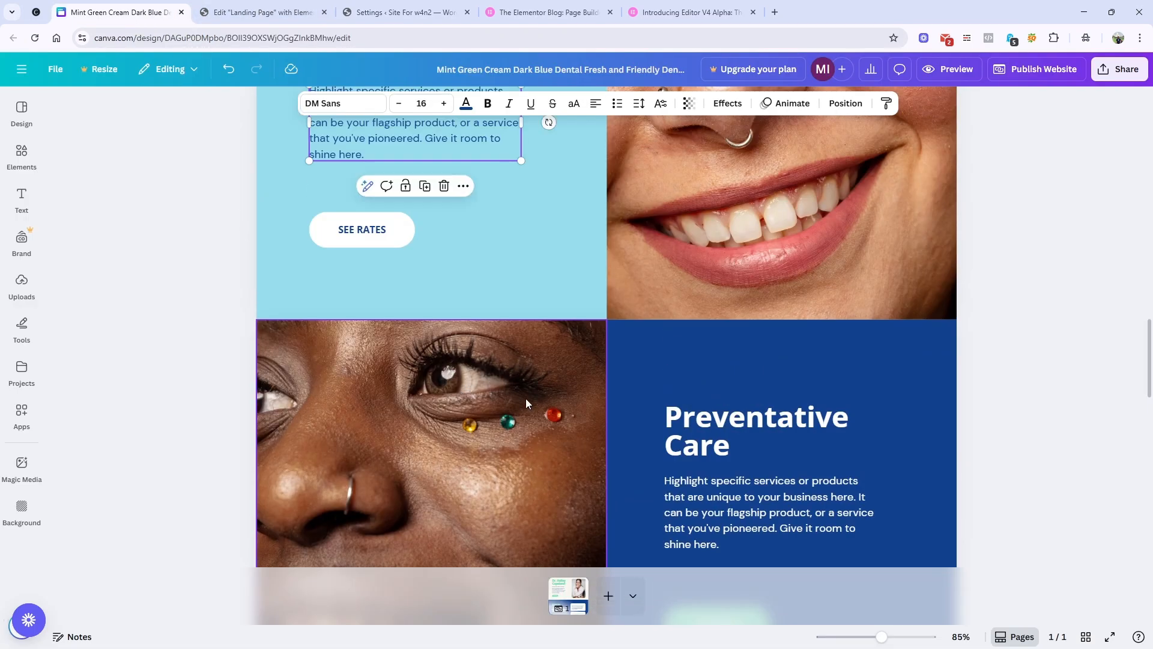
scroll(527, 402, "down", 5)
scroll(742, 278, "up", 6)
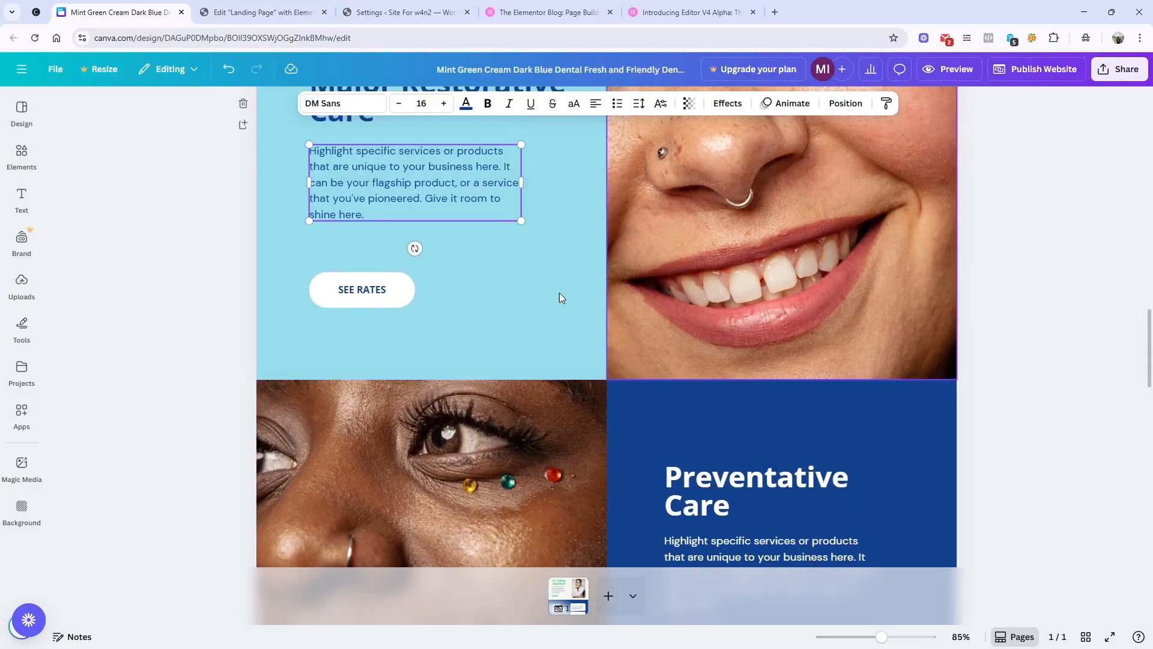
scroll(560, 293, "up", 2)
key("ctrl+Tab")
scroll(592, 326, "up", 3)
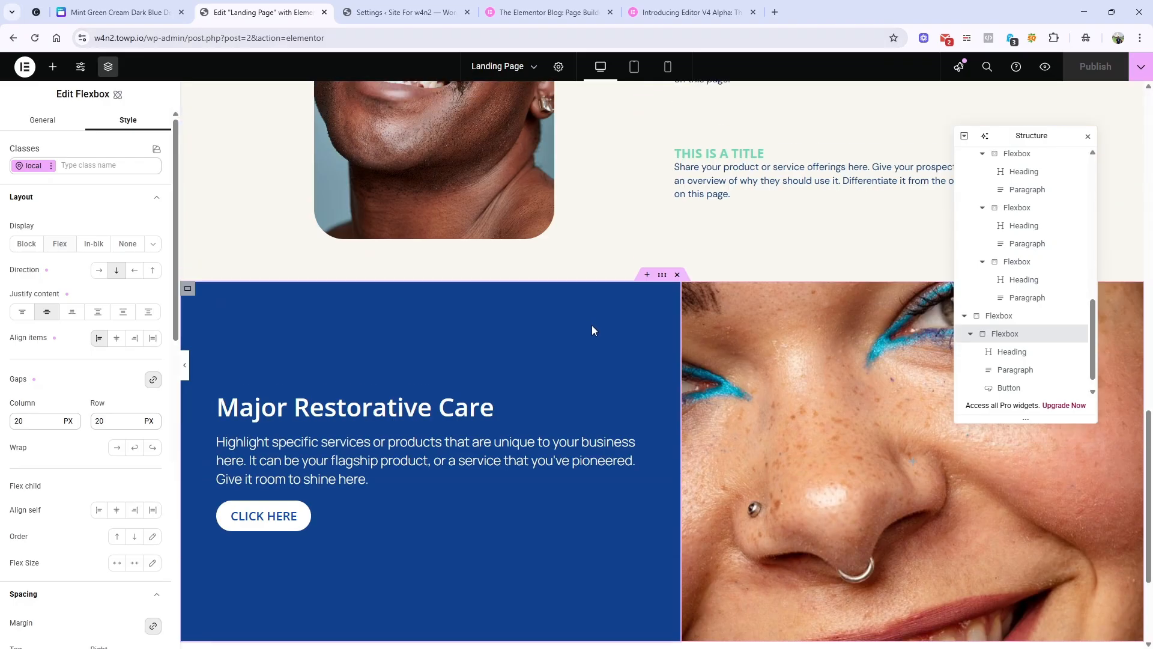
Duplicate the Major Restorative Care section and set the copy's local layout direction to Reversed row.
right_click(659, 274)
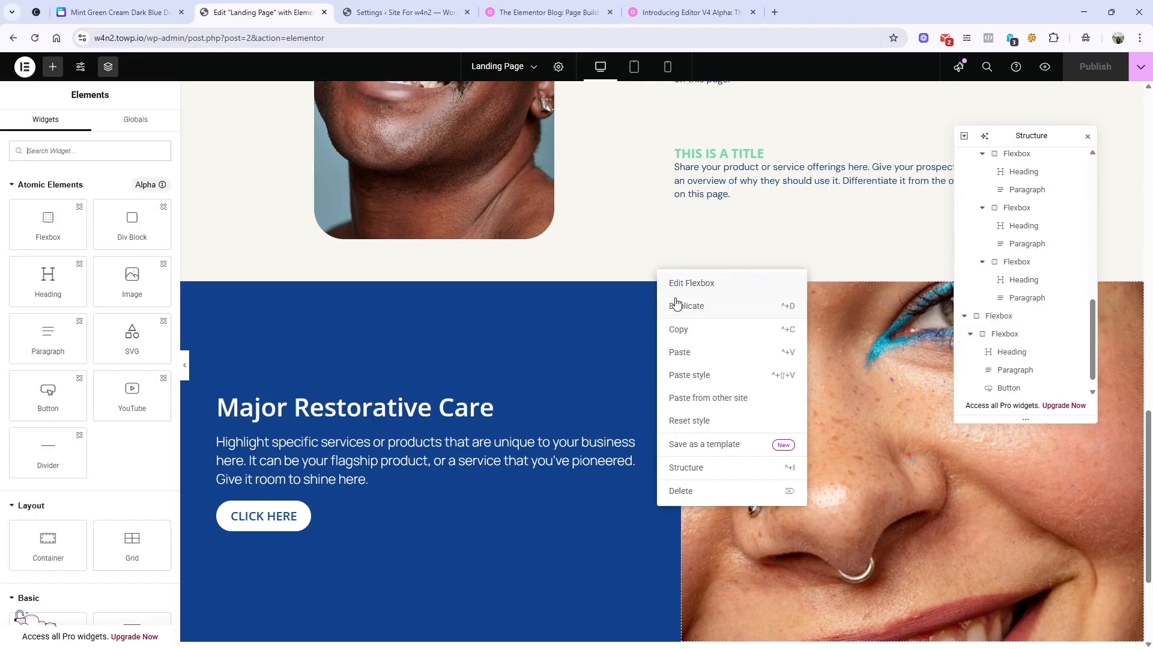
left_click(677, 303)
scroll(595, 291, "down", 3)
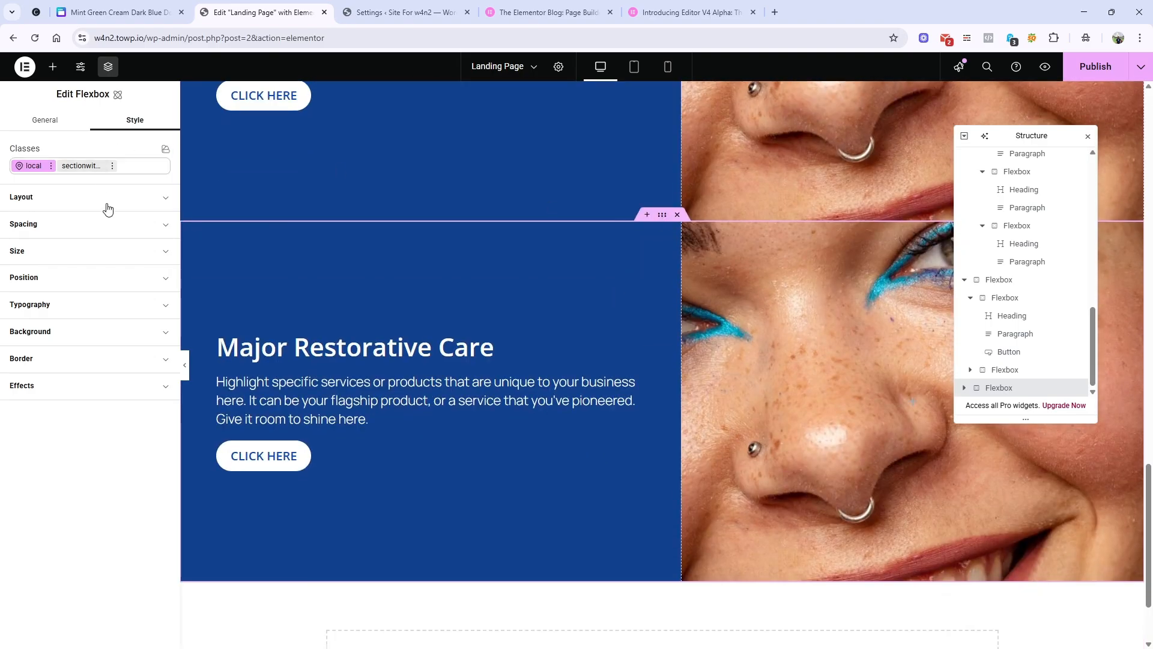
left_click(81, 165)
left_click(90, 203)
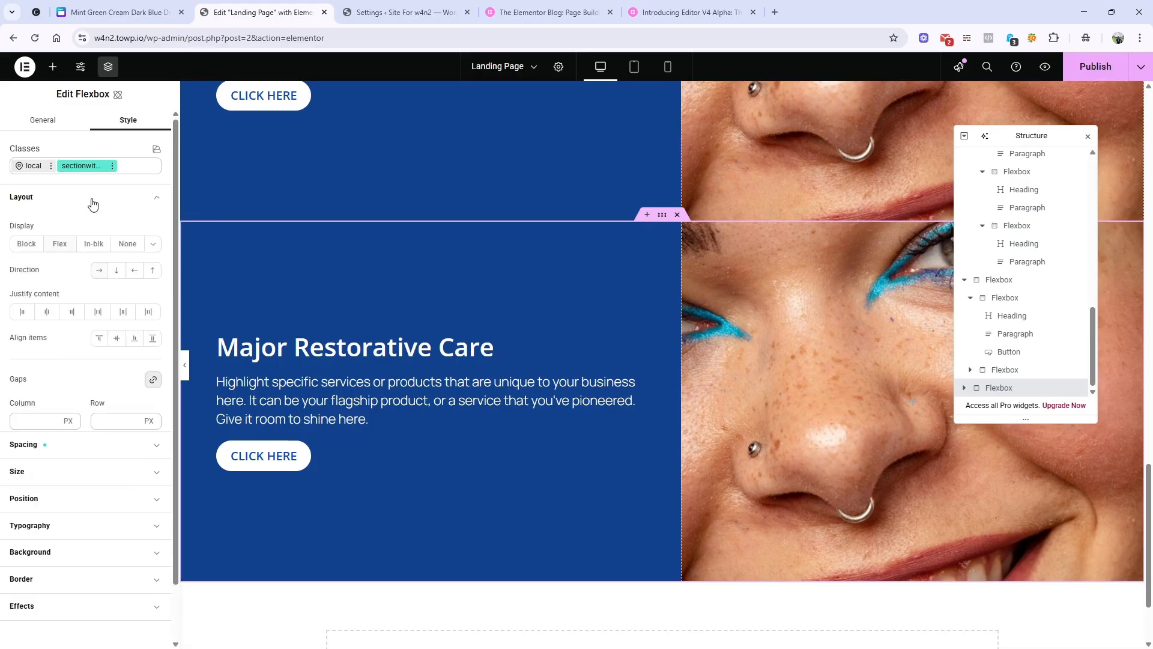
left_click(33, 165)
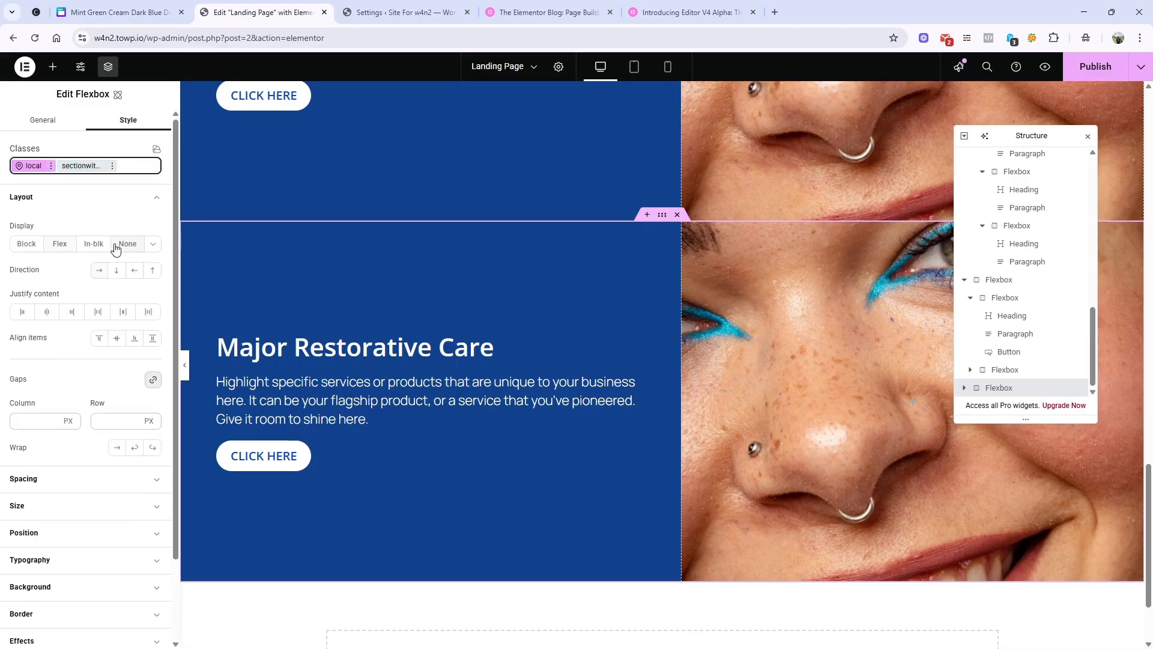
left_click(135, 271)
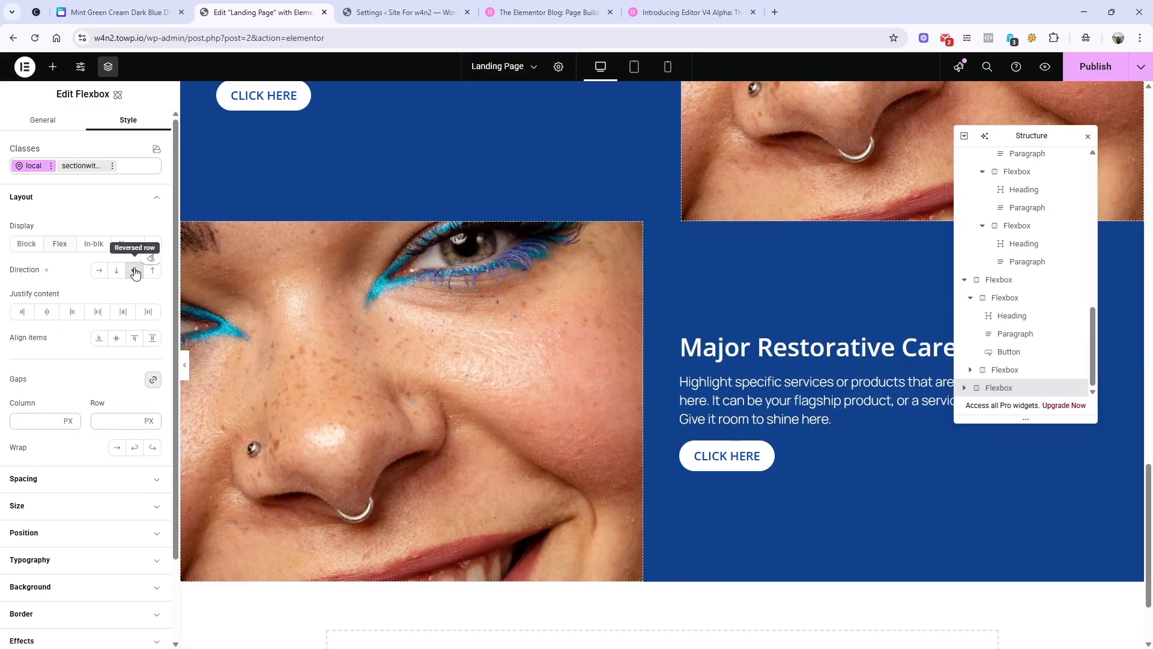
Compare how the columns of the original and mirrored sections line up against the two sections in the Canva design.
scroll(607, 365, "down", 3)
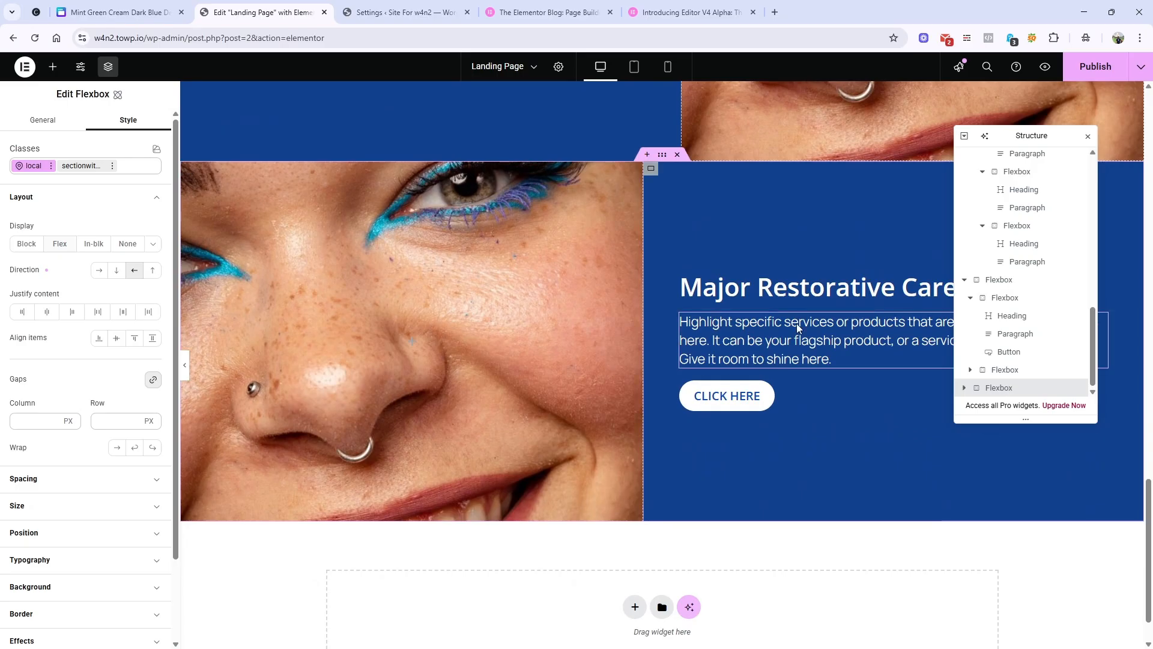
scroll(805, 321, "up", 5)
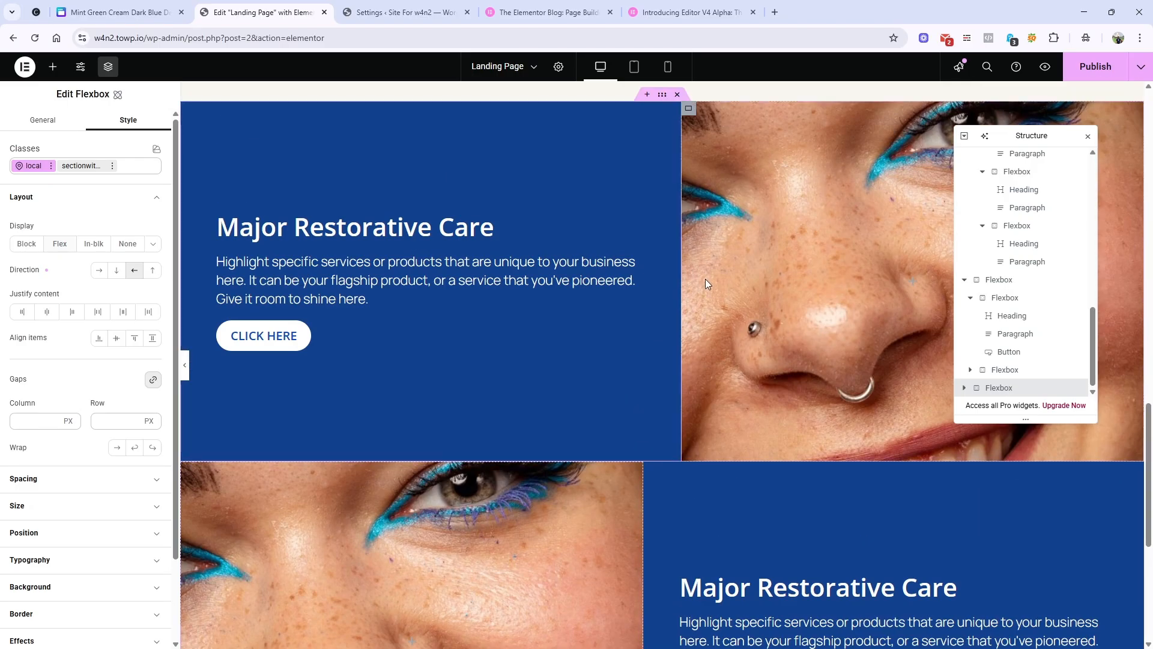
scroll(705, 279, "down", 1)
scroll(705, 279, "down", 5)
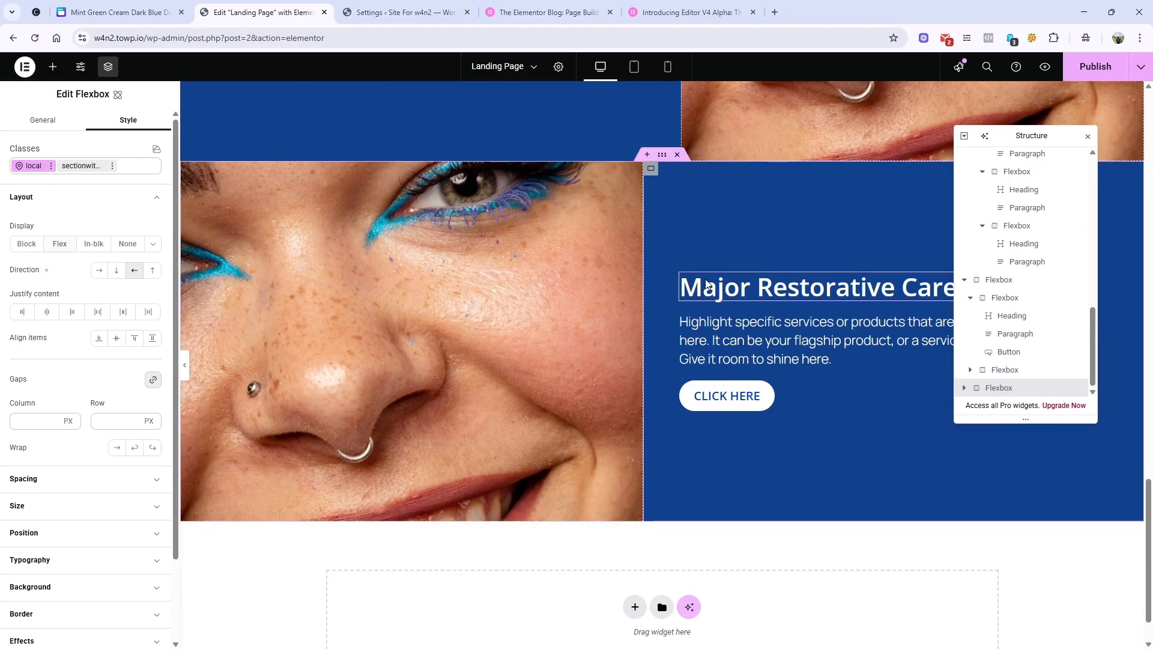
scroll(706, 285, "up", 5)
left_click(117, 12)
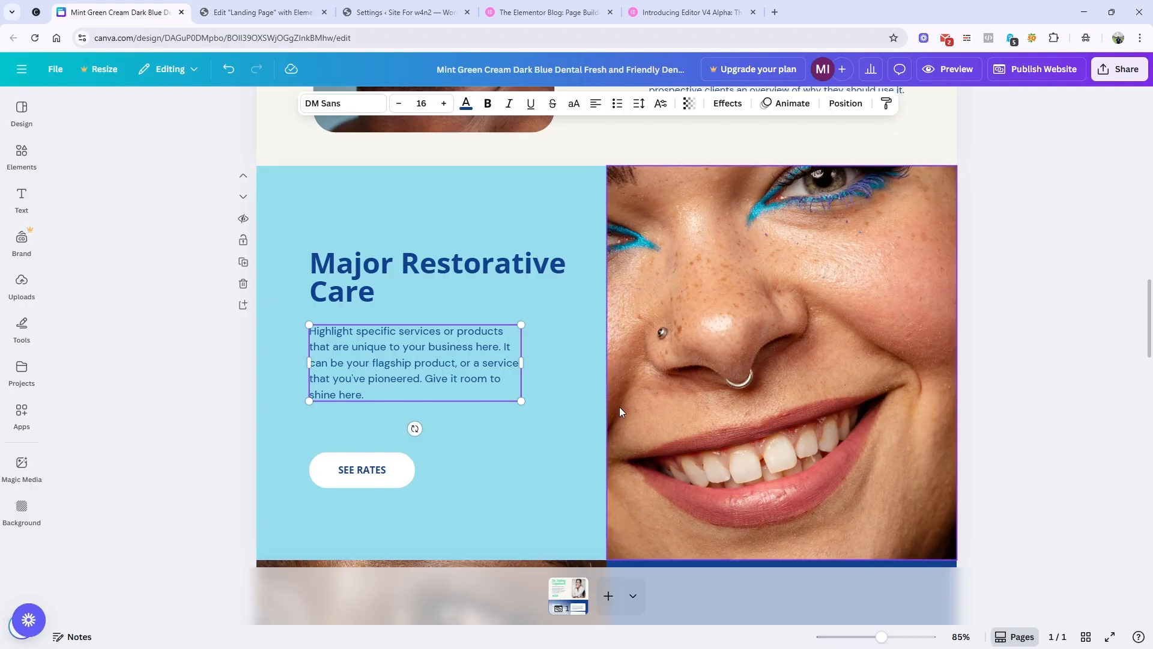
scroll(590, 243, "down", 5)
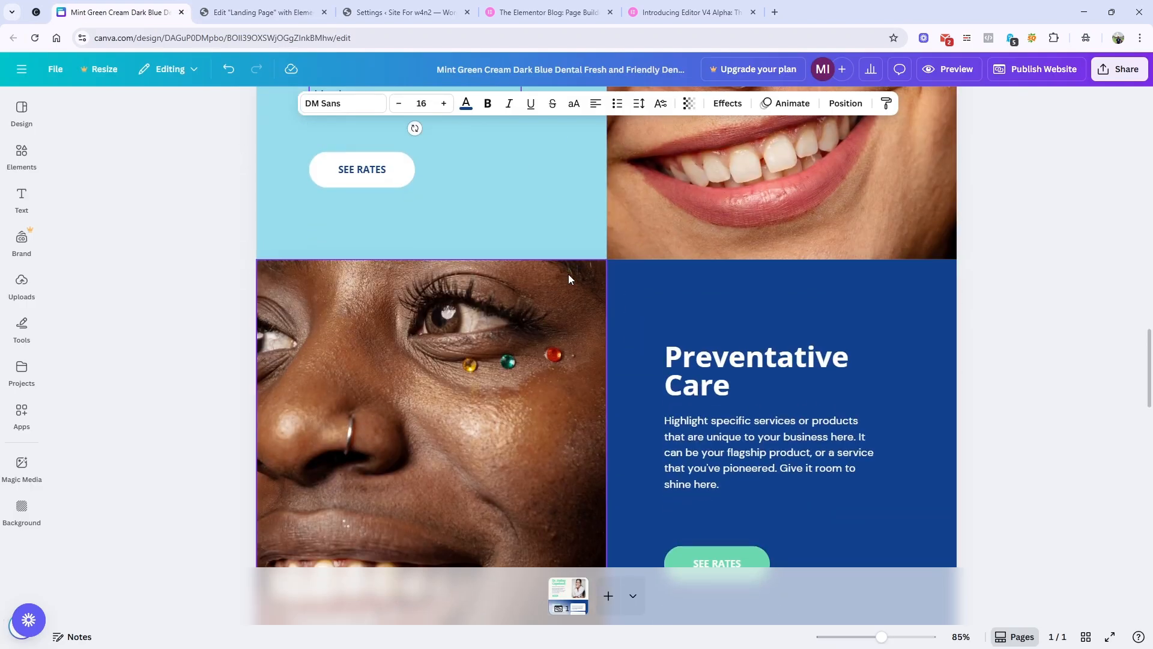
left_click(311, 7)
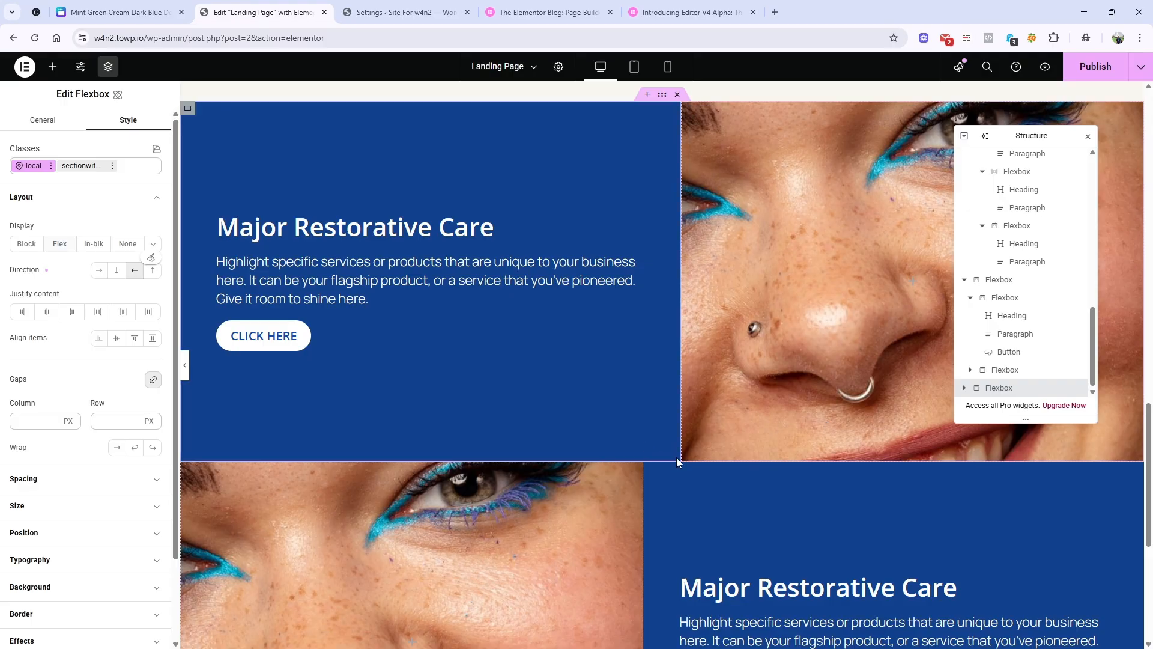
Delete the mirrored copy of the Major Restorative Care section from the Elementor landing page.
scroll(678, 460, "up", 3)
scroll(678, 459, "down", 3)
scroll(676, 457, "down", 3)
scroll(676, 458, "up", 3)
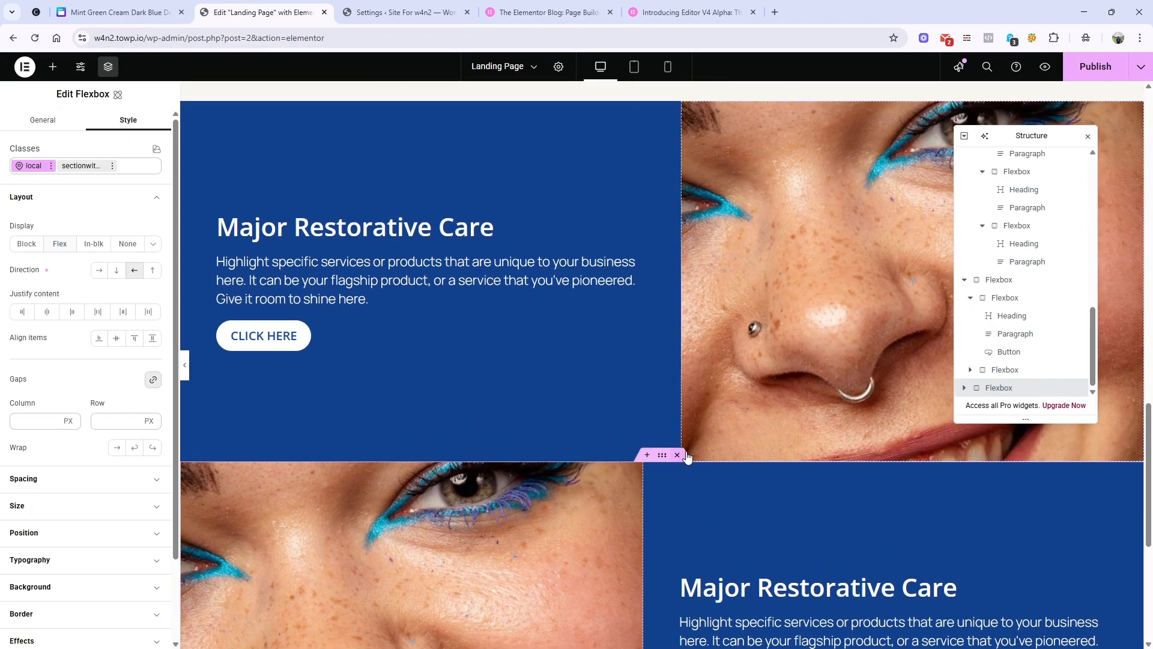
left_click(678, 455)
scroll(691, 272, "up", 2)
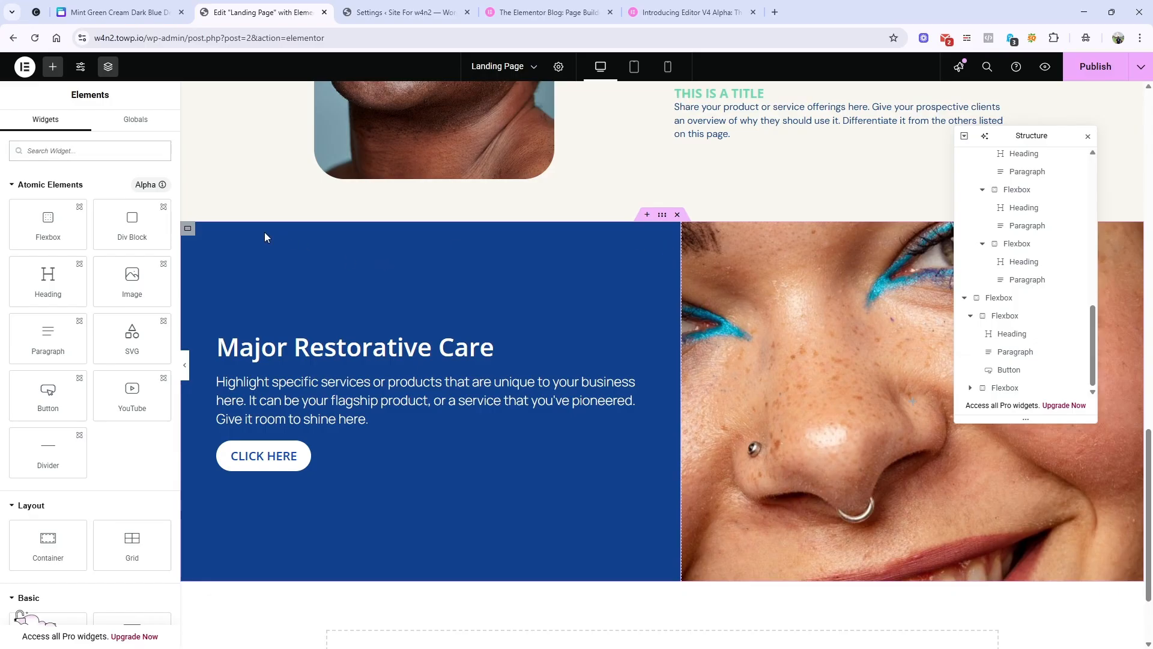
Set the width of the blue text column in the Major Restorative Care section to 50%.
left_click(188, 229)
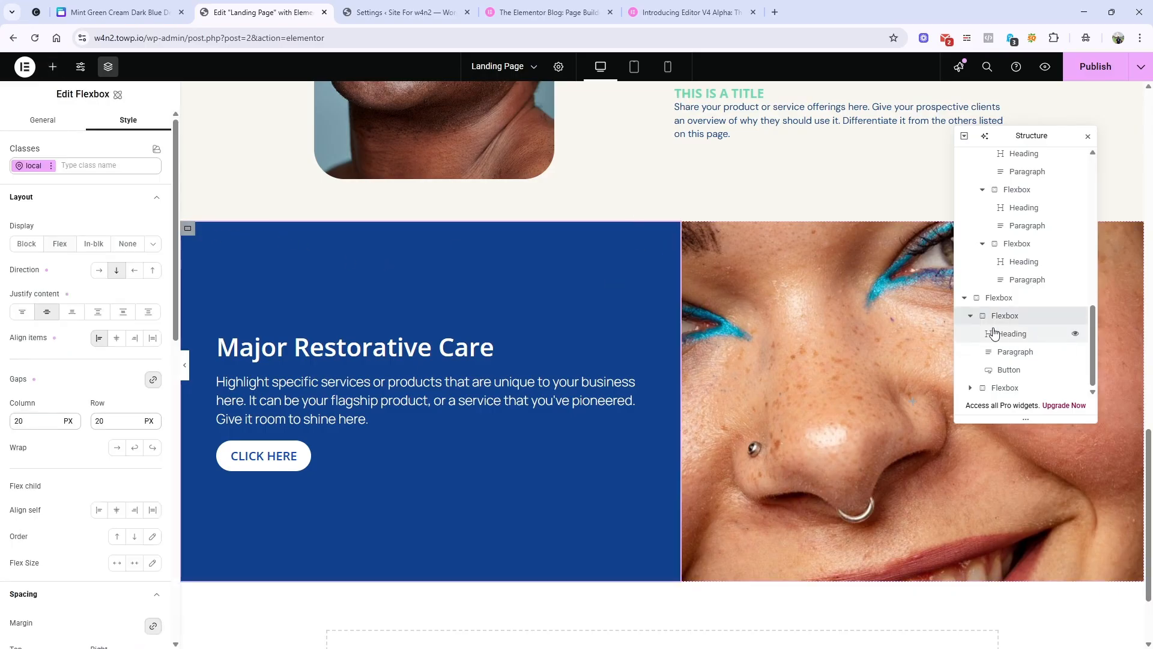
left_click(971, 315)
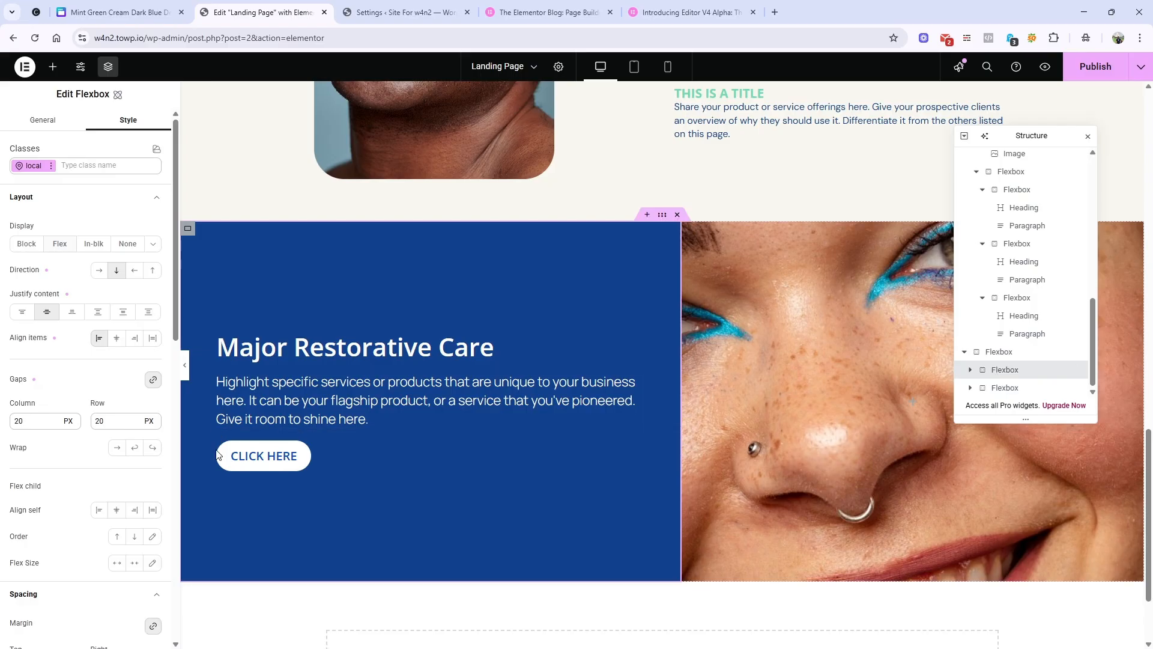
scroll(72, 484, "down", 5)
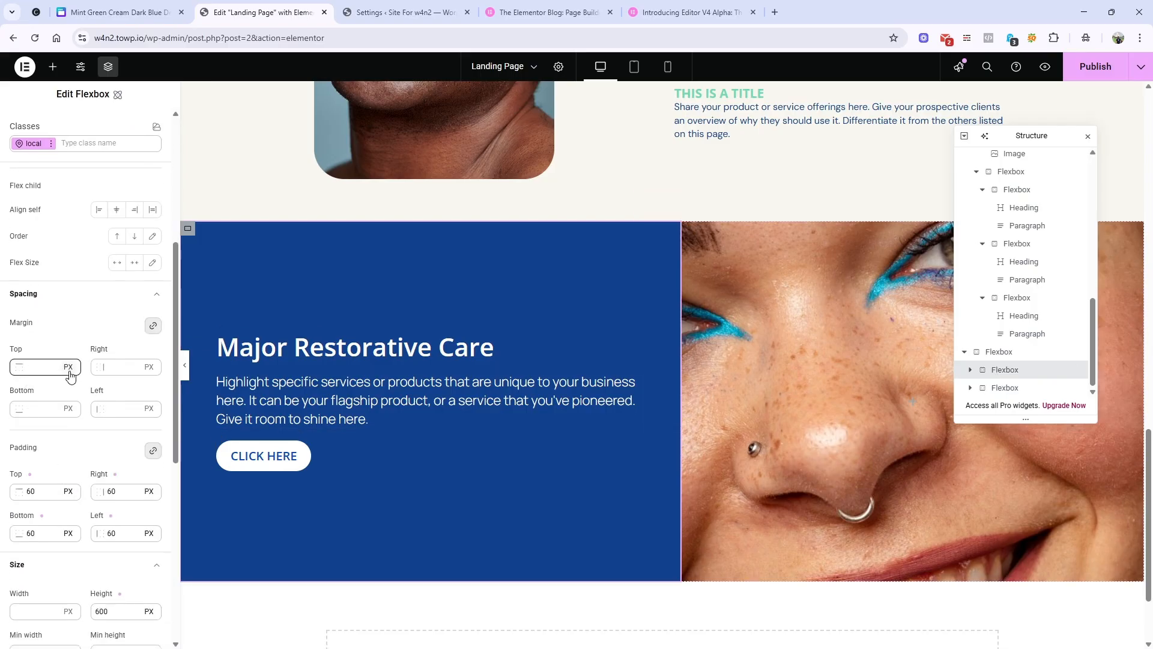
scroll(70, 360, "up", 5)
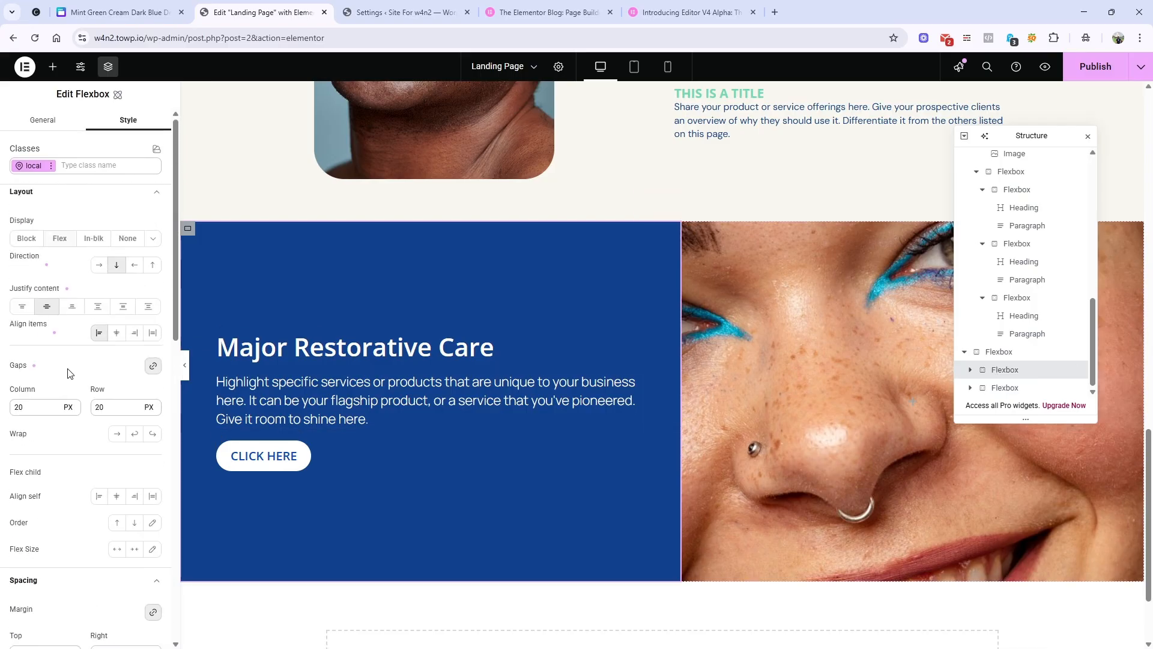
left_click(111, 206)
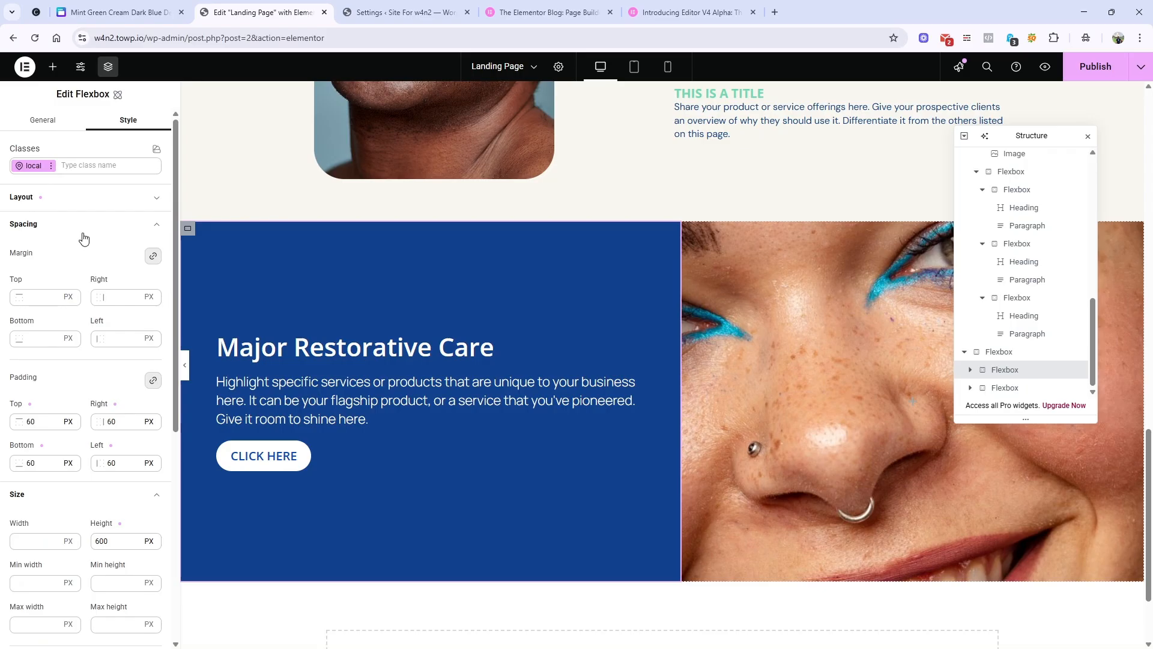
left_click(83, 239)
left_click(68, 297)
left_click(69, 299)
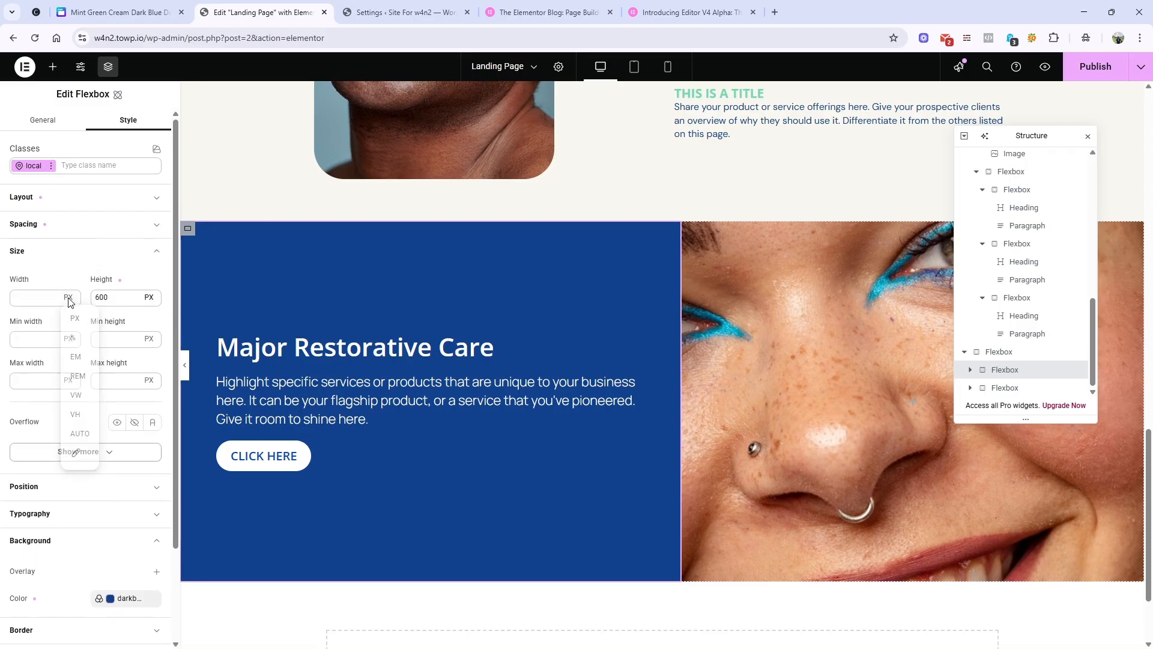
left_click(70, 300)
left_click(73, 336)
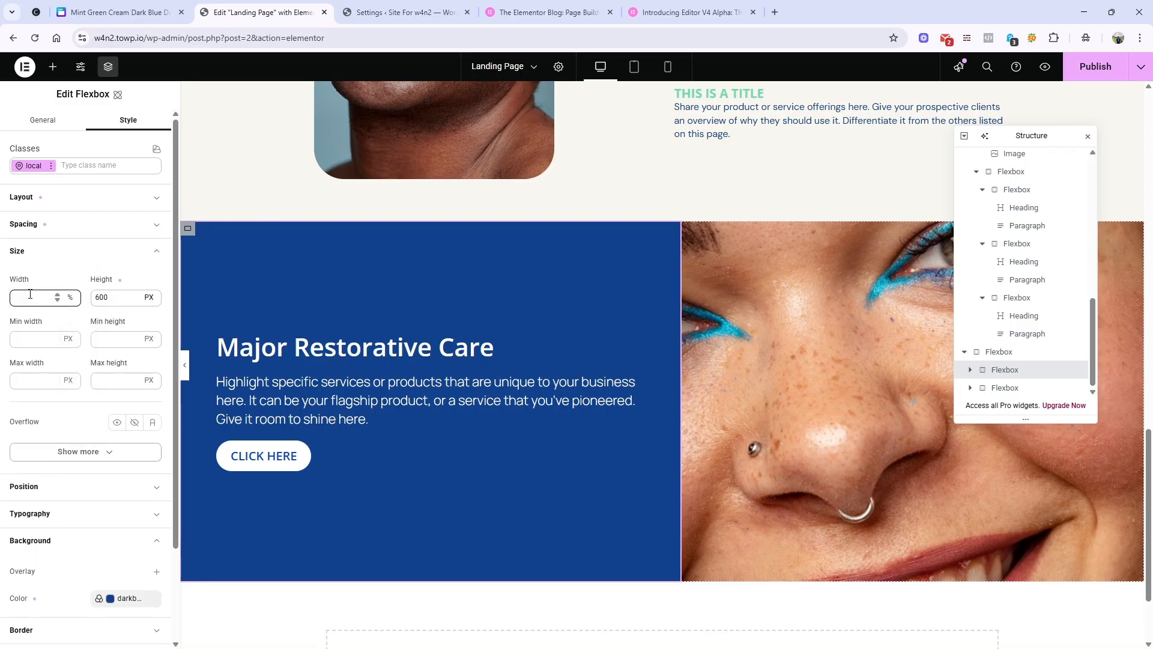
type("50")
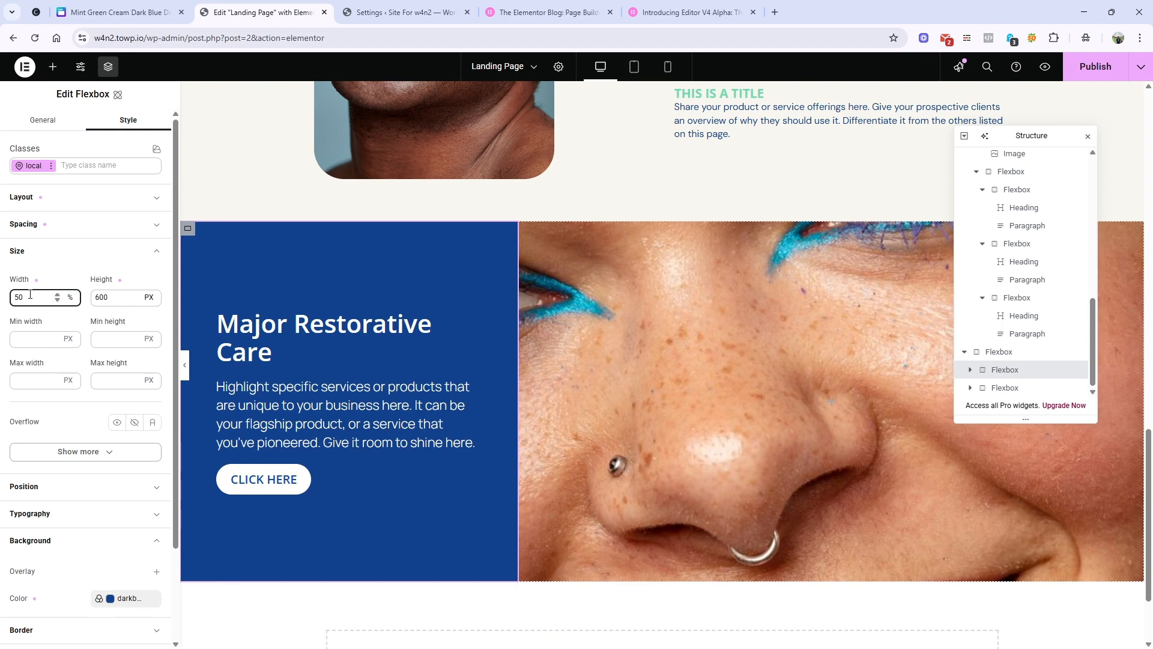
Set the width of the image column in the Major Restorative Care section to 50%.
left_click(1017, 389)
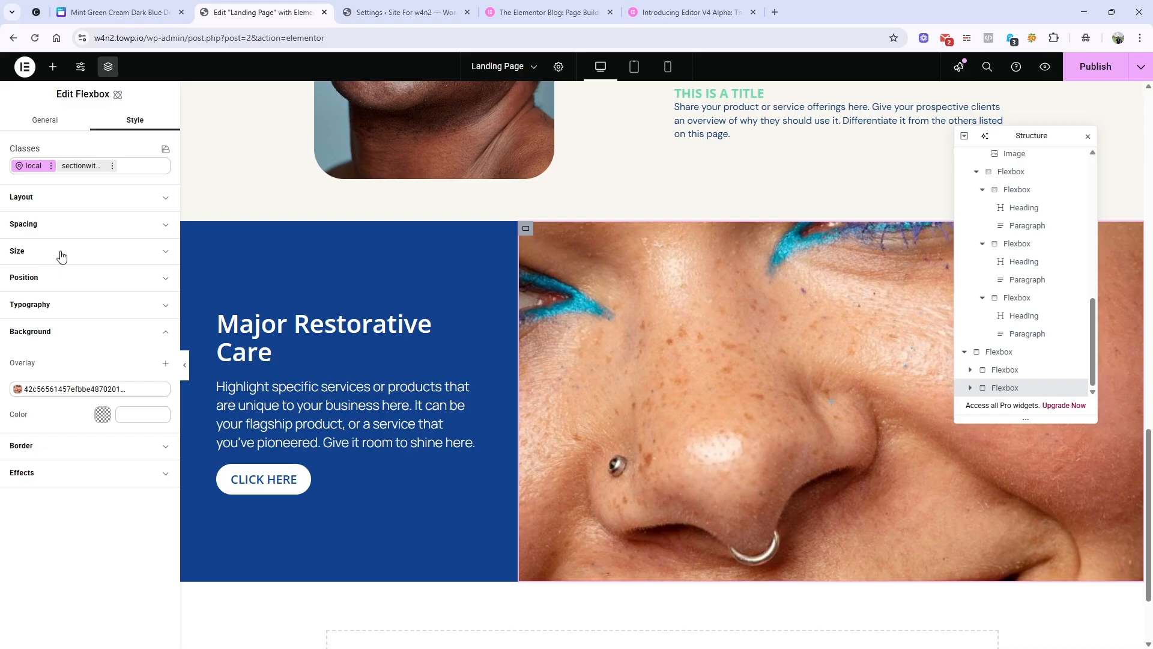
left_click(61, 255)
left_click(69, 297)
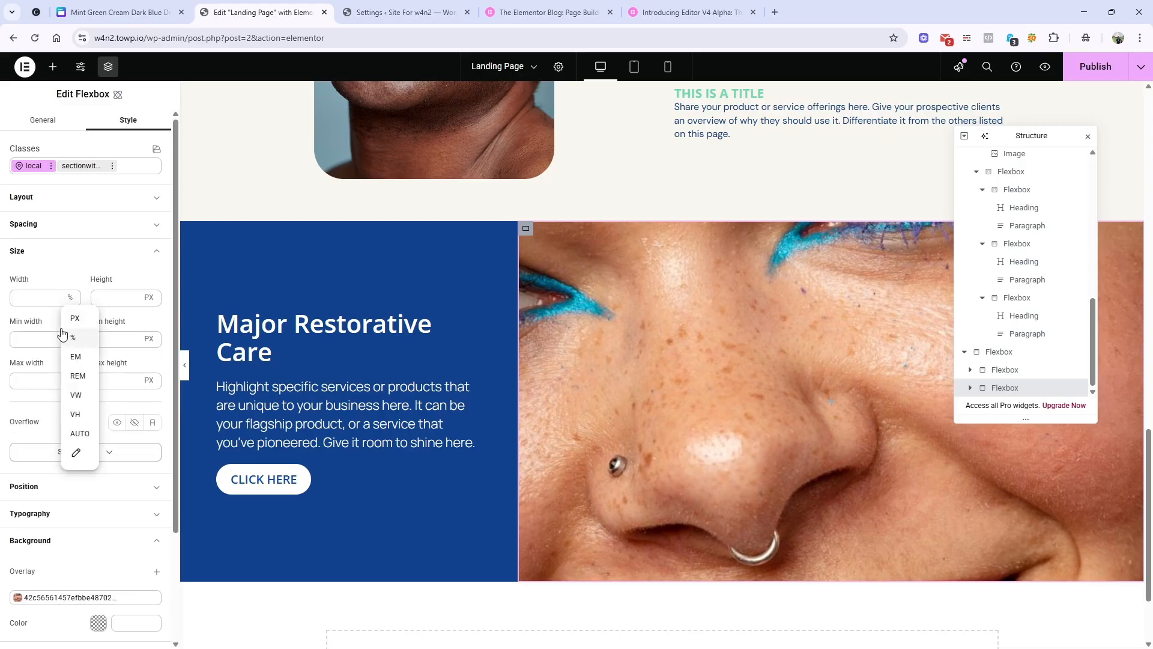
left_click(62, 337)
left_click(24, 297)
type("50")
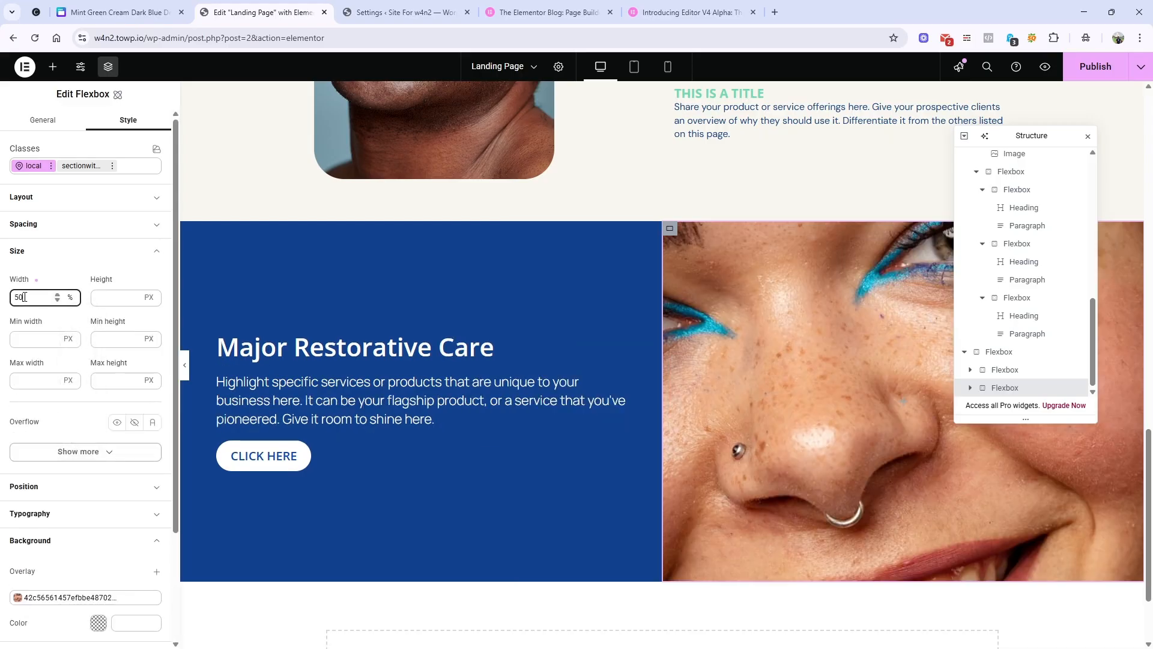
right_click(1021, 390)
left_click(1032, 429)
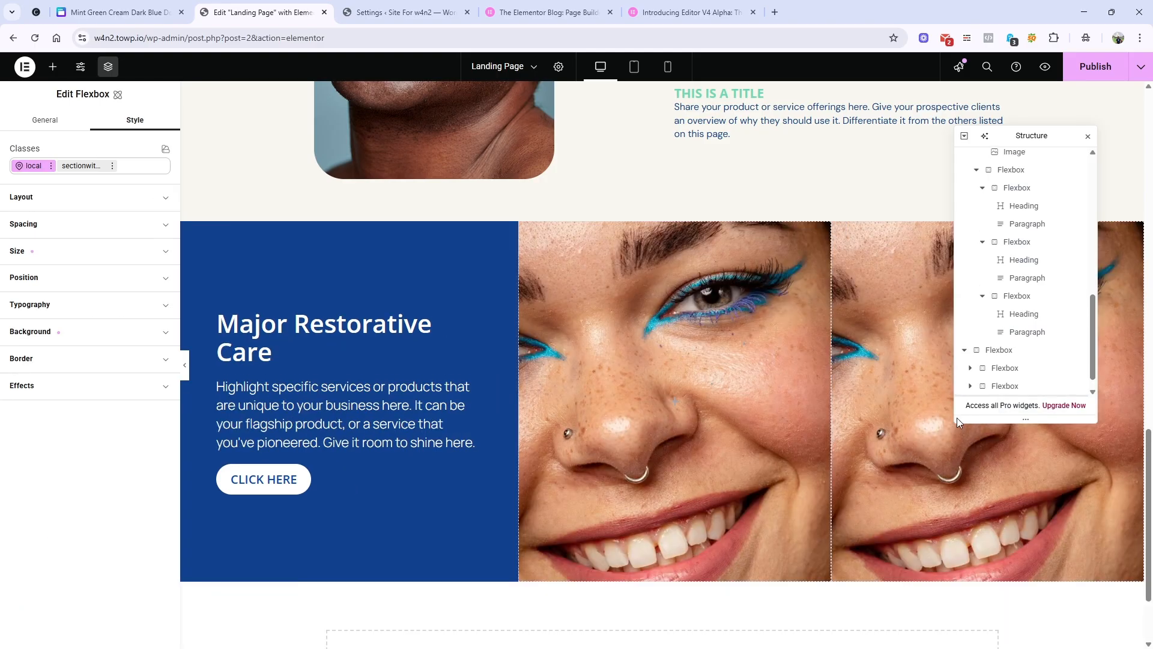
key("ctrl+z")
Duplicate the whole section with its 50% columns and set the copy's layout direction to Reversed row.
right_click(1000, 354)
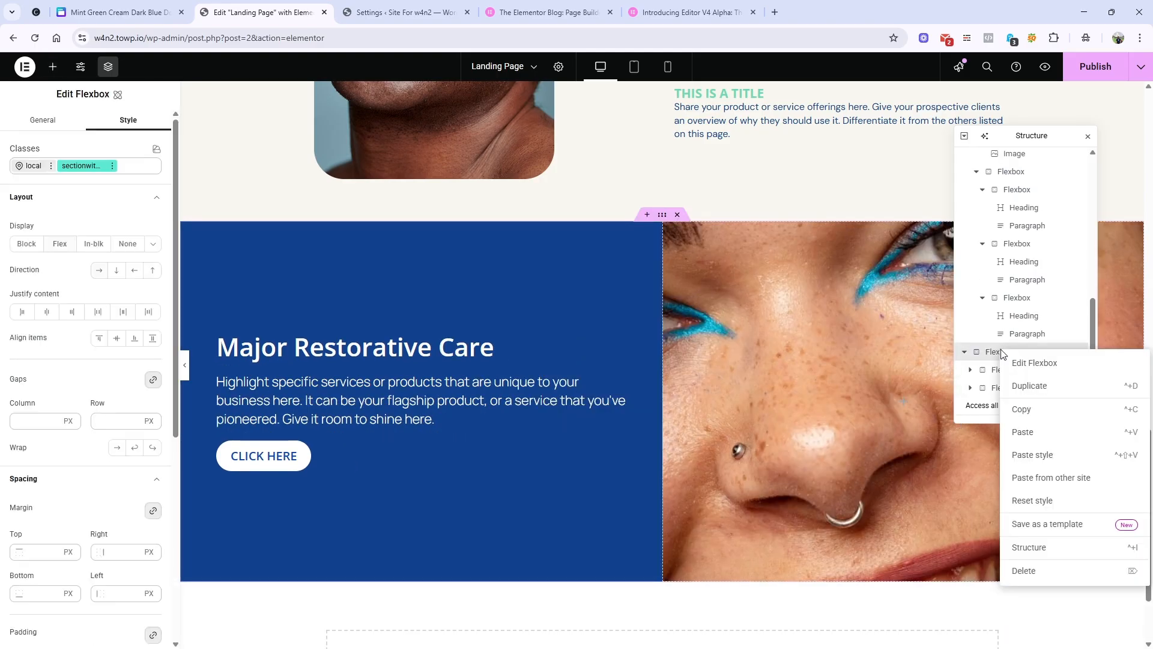
left_click(1025, 383)
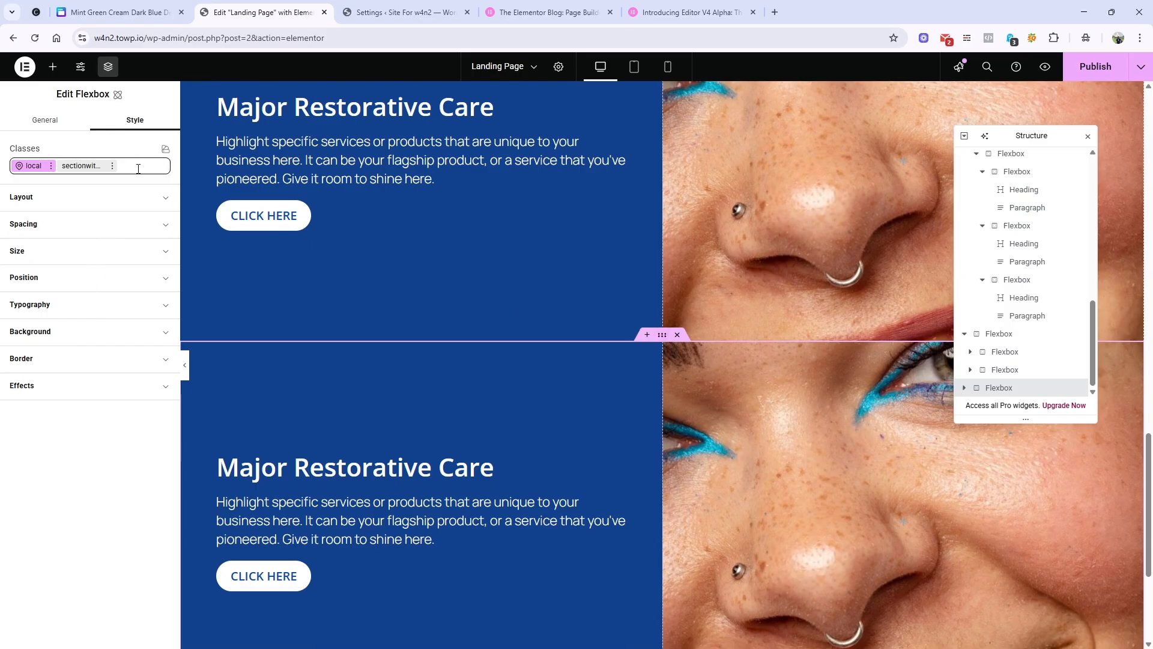
left_click(112, 206)
left_click(134, 272)
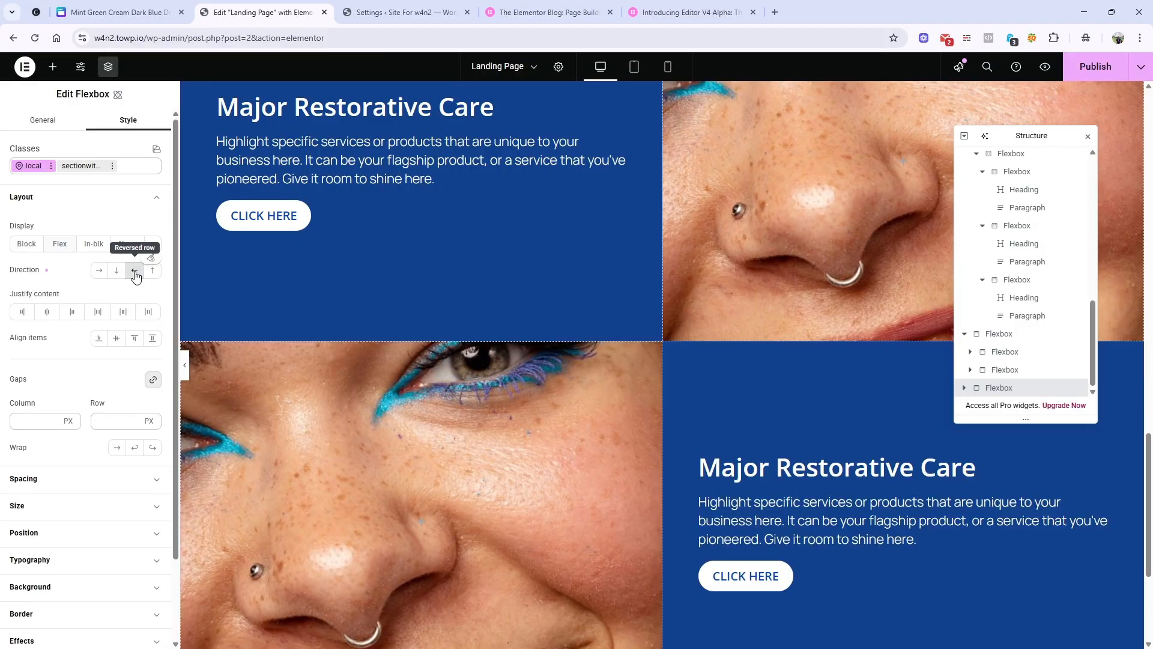
scroll(555, 404, "up", 4)
scroll(564, 391, "down", 5)
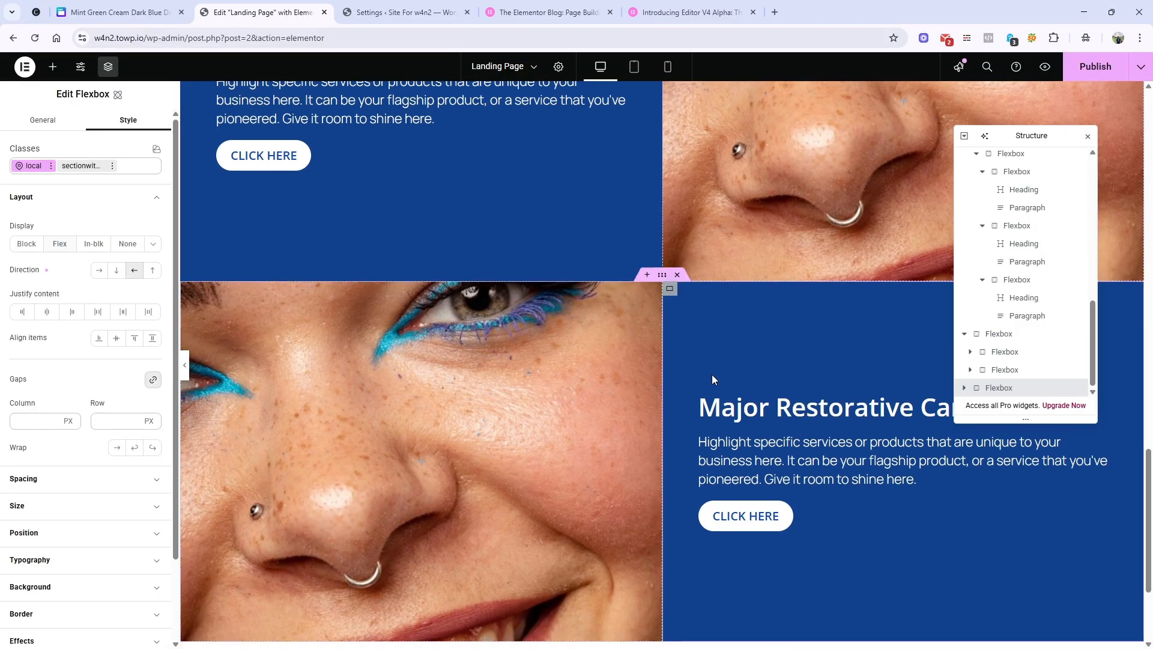
scroll(577, 396, "down", 3)
scroll(420, 265, "up", 2)
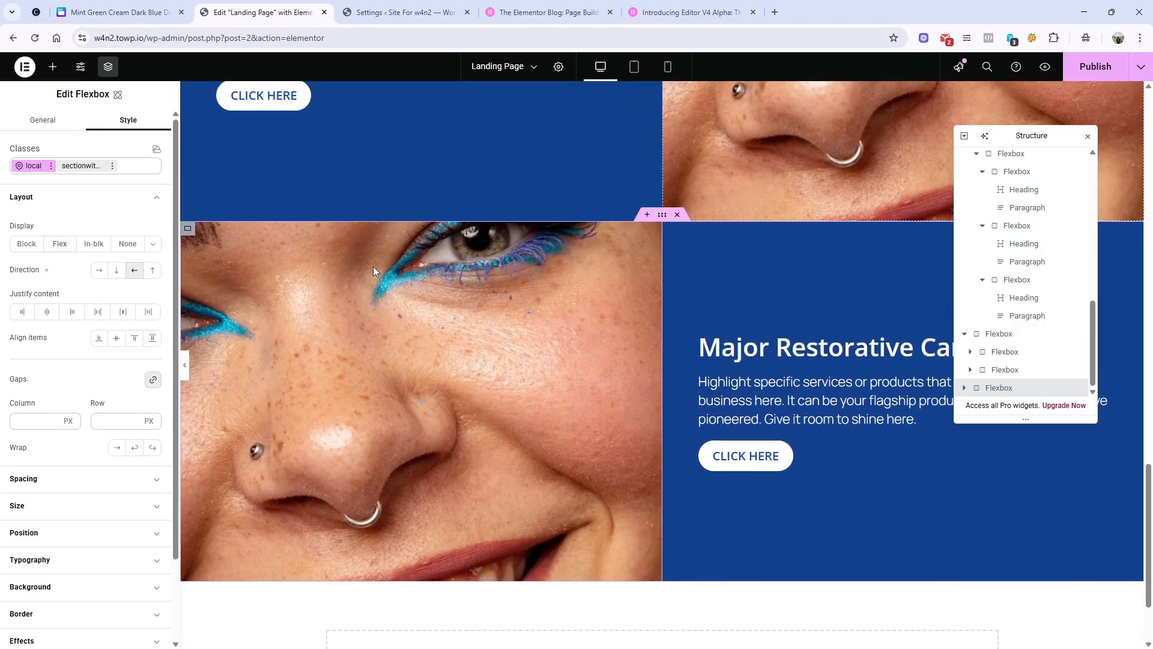
Replace the background image of the duplicated section's image column with the media library photo of the face with coloured gems under the eye.
left_click(188, 229)
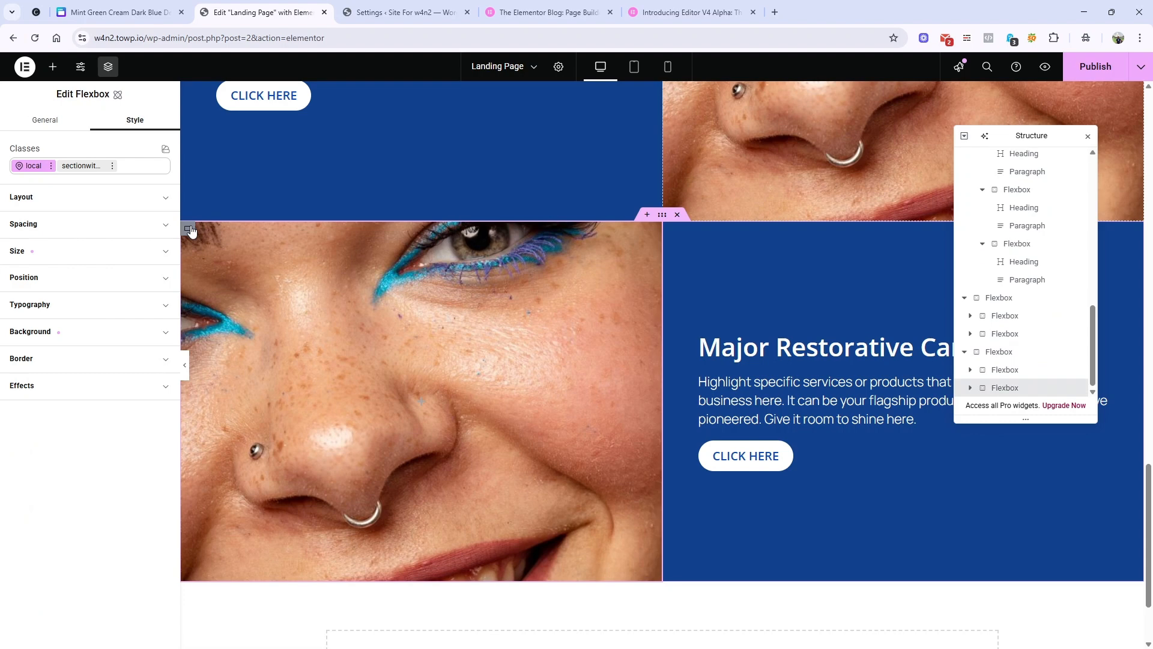
left_click(45, 336)
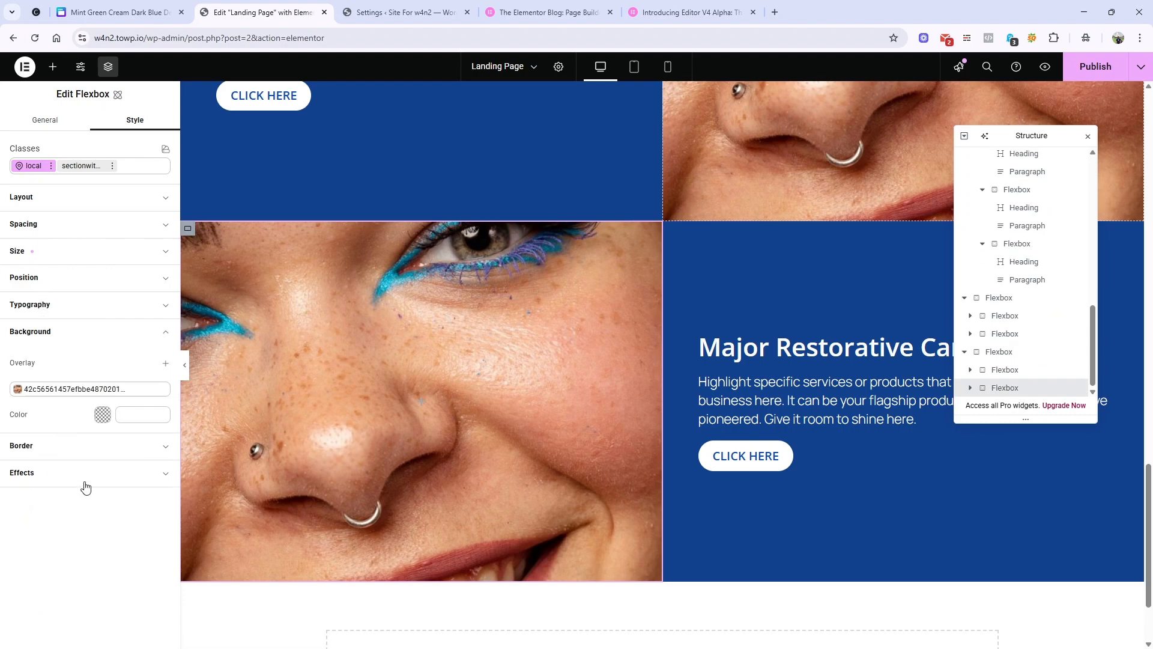
left_click(82, 335)
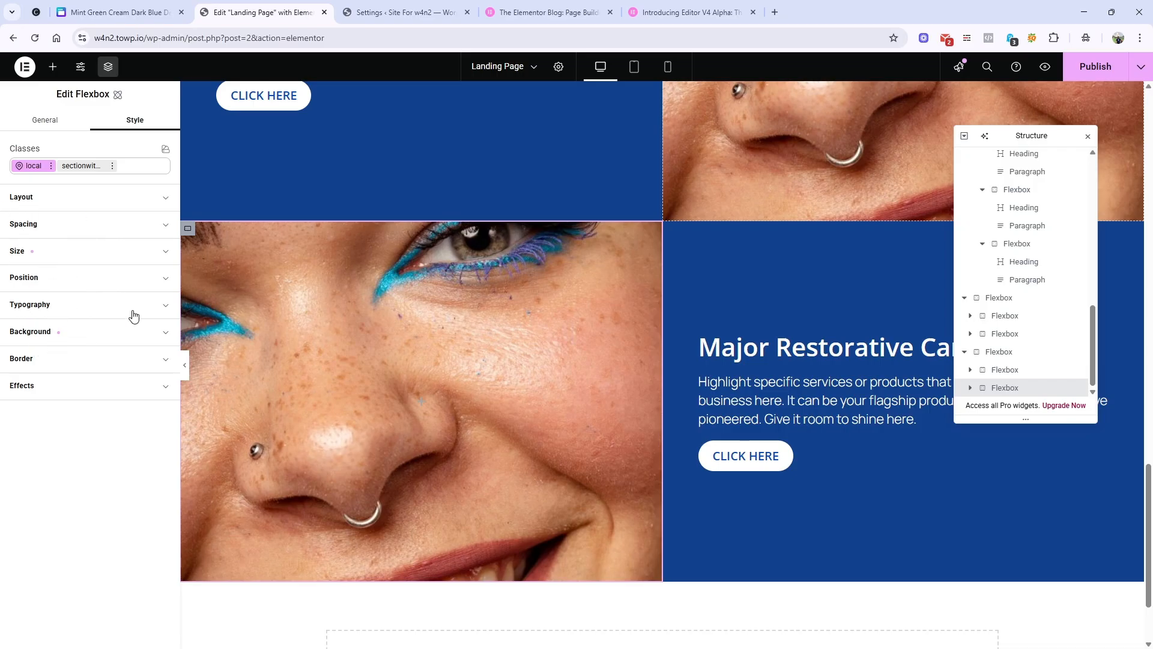
left_click(67, 338)
left_click(99, 390)
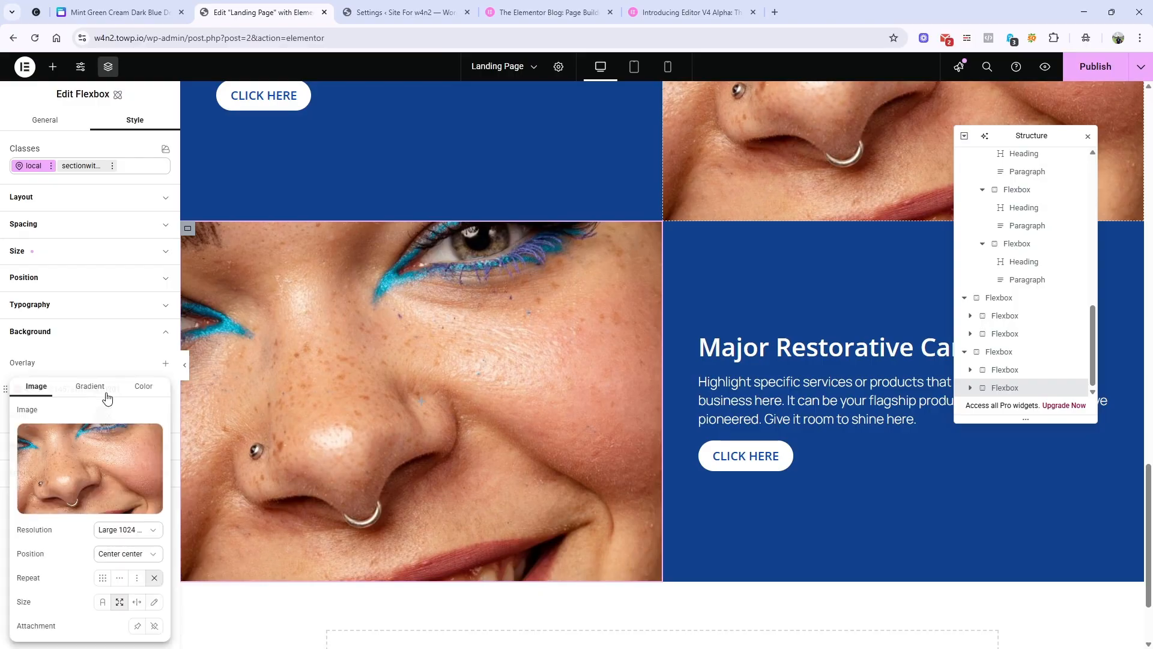
left_click(90, 455)
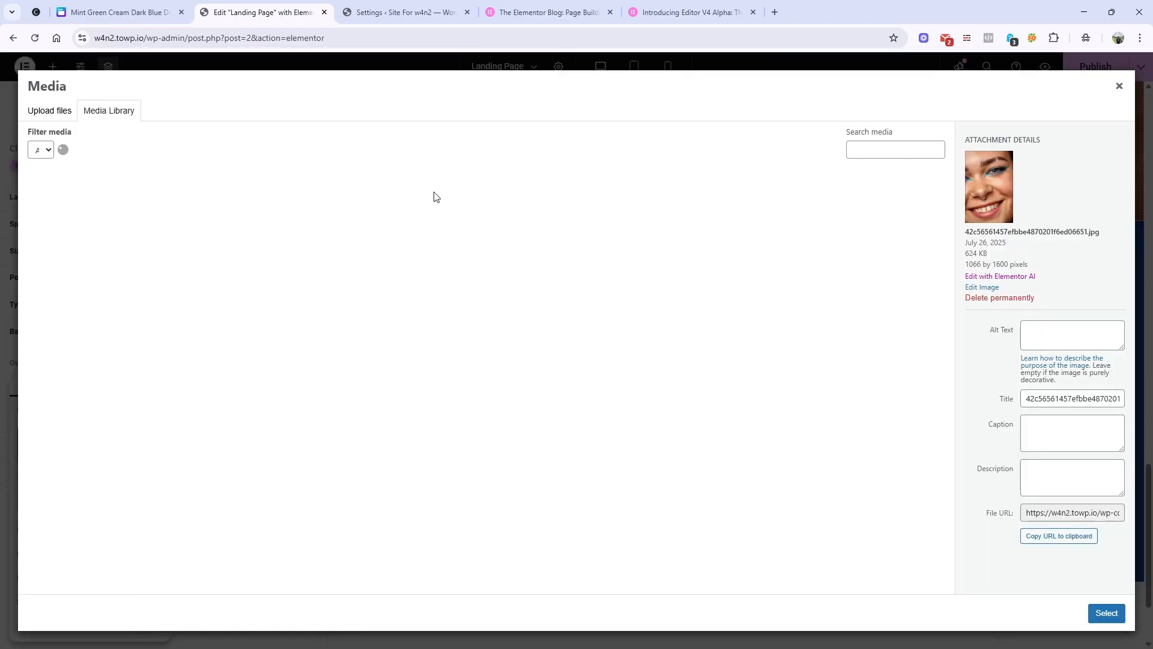
left_click(324, 218)
left_click(1107, 613)
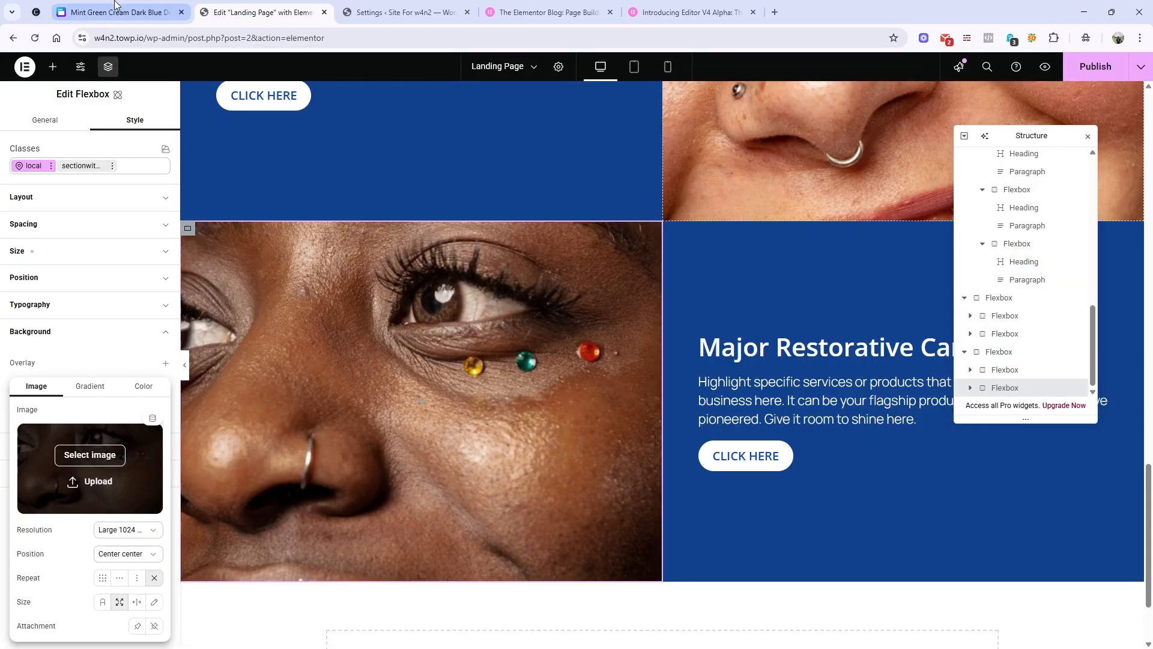
Compare the duplicated section with the Canva design and set its CLICK HERE button's background to the lightgreen colour variable.
left_click(111, 12)
left_click(265, 6)
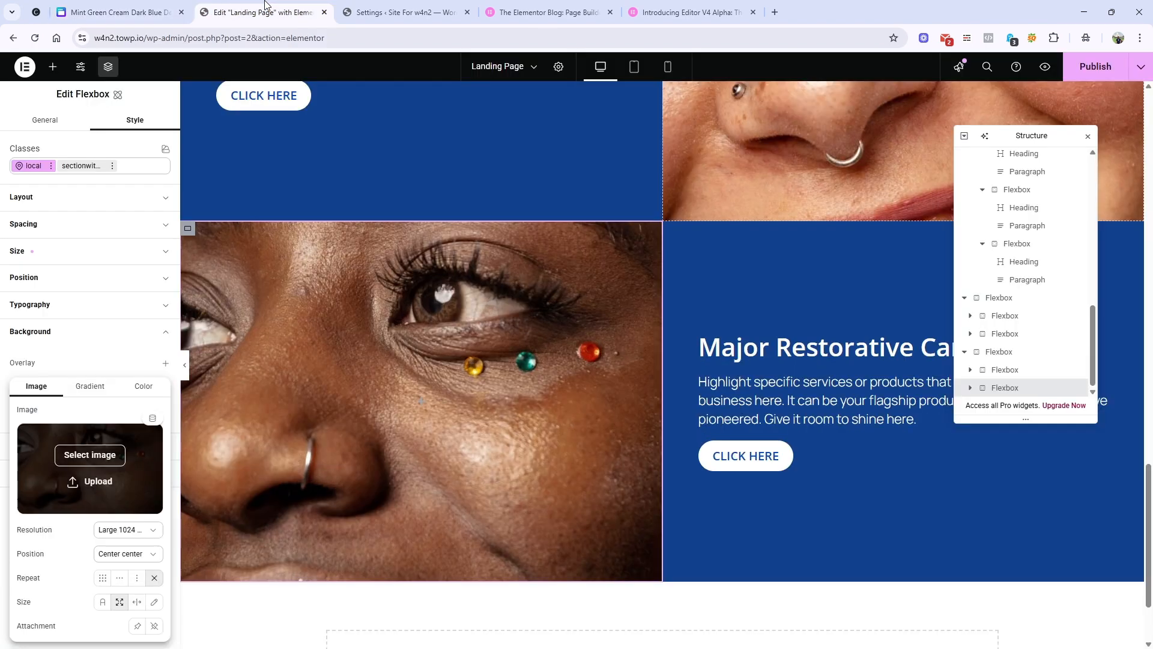
left_click(120, 12)
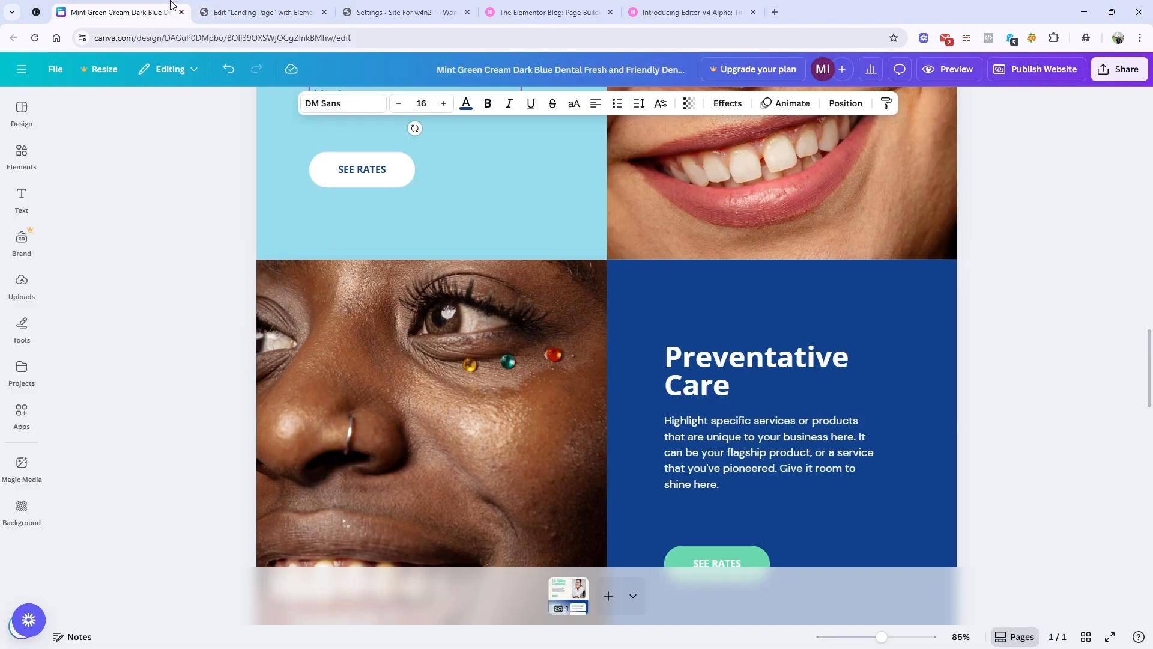
left_click(265, 12)
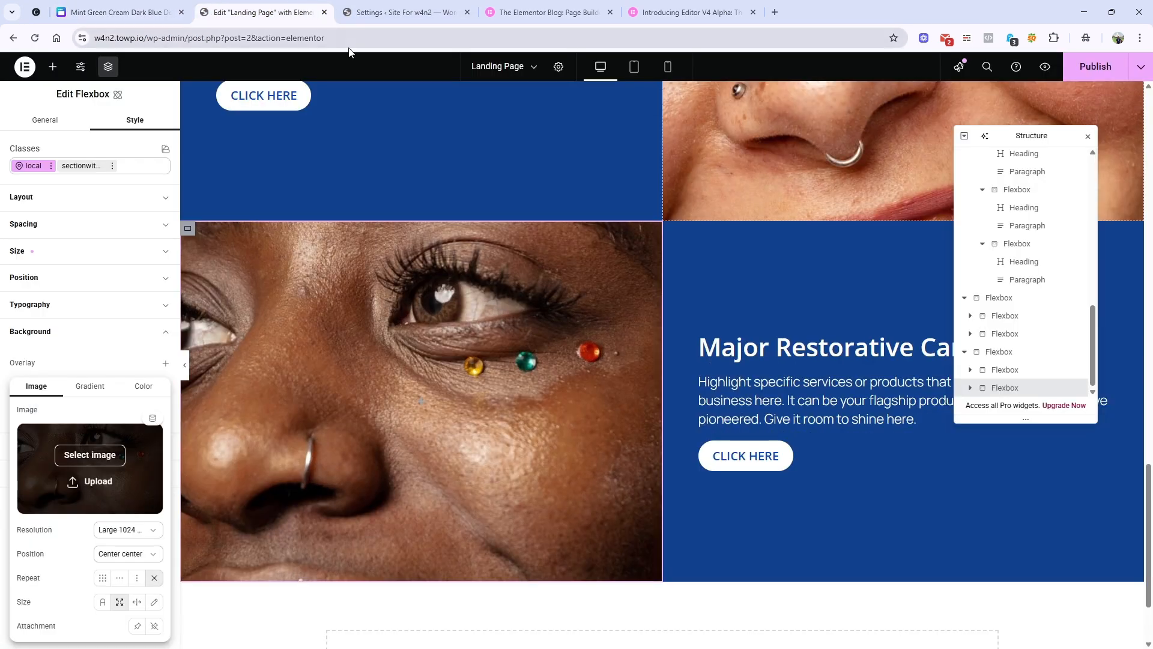
left_click(761, 458)
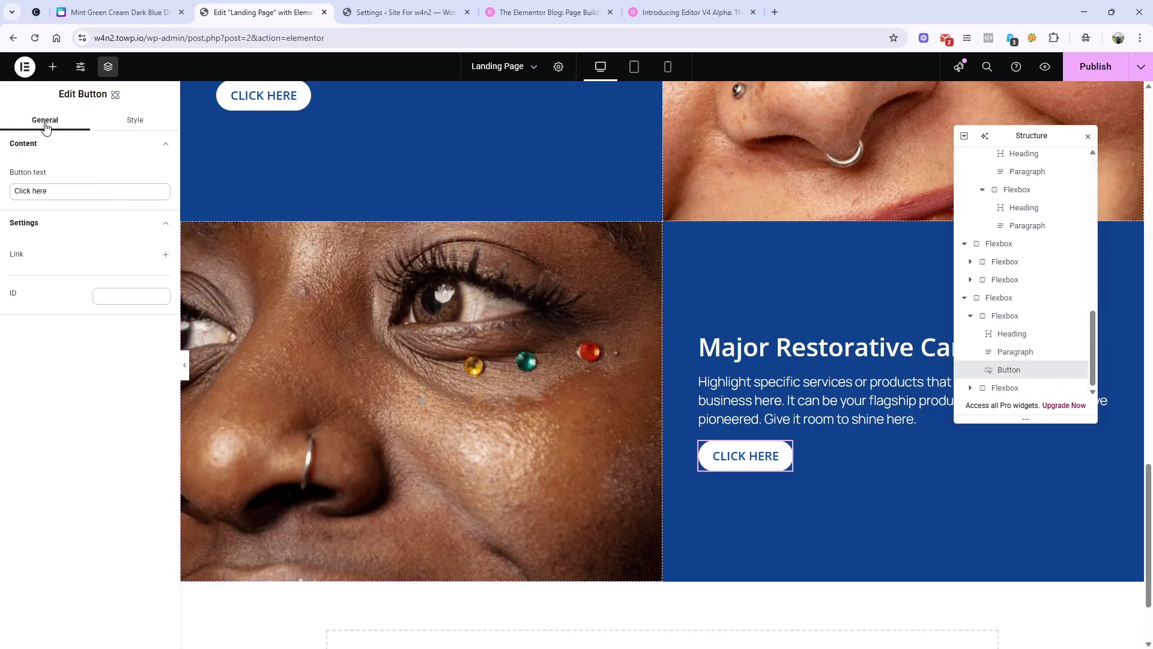
left_click(129, 121)
left_click(99, 332)
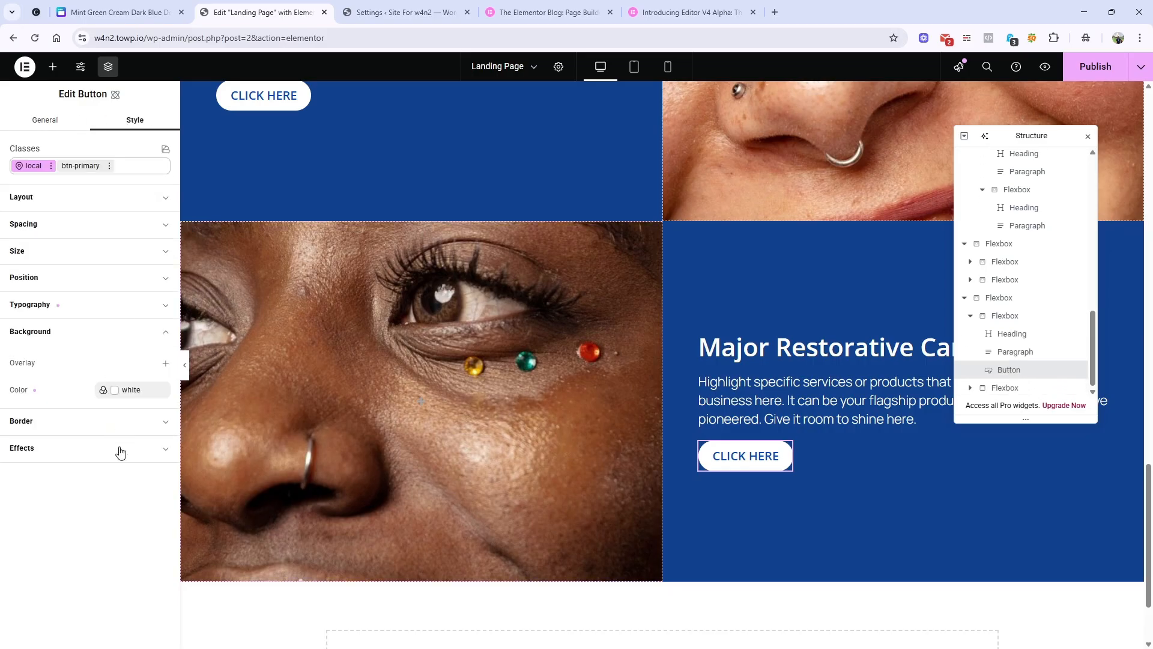
left_click(109, 389)
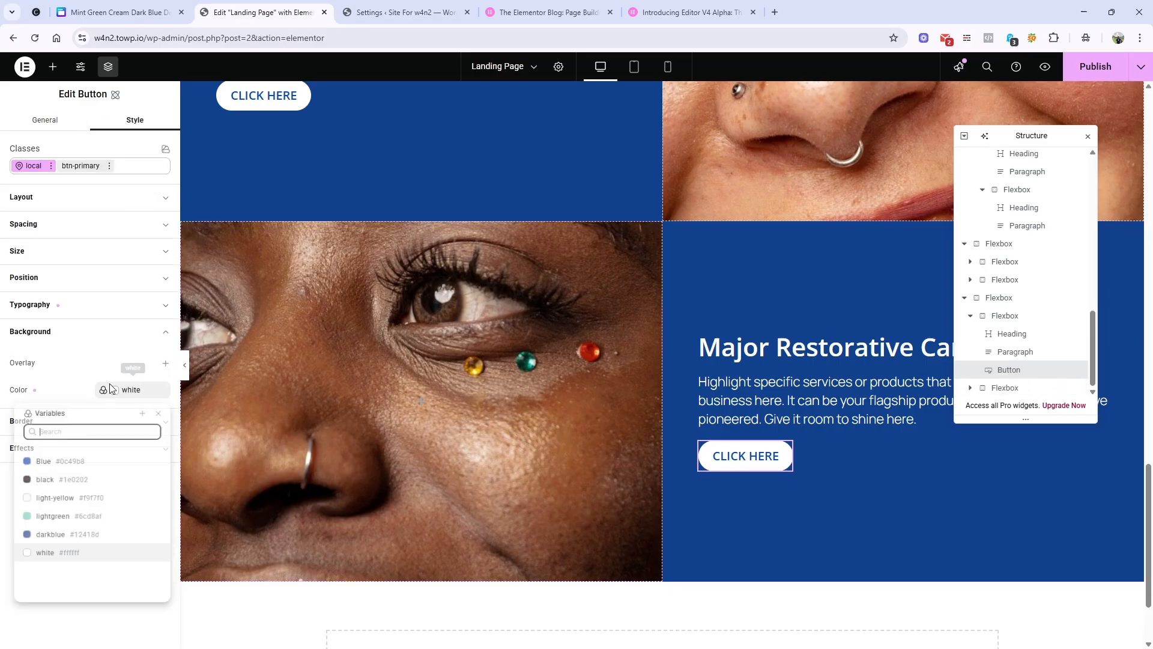
left_click(77, 521)
Switch to the Canva design and copy the hex code #97DDED from the Major Restorative Care section's background.
left_click(82, 4)
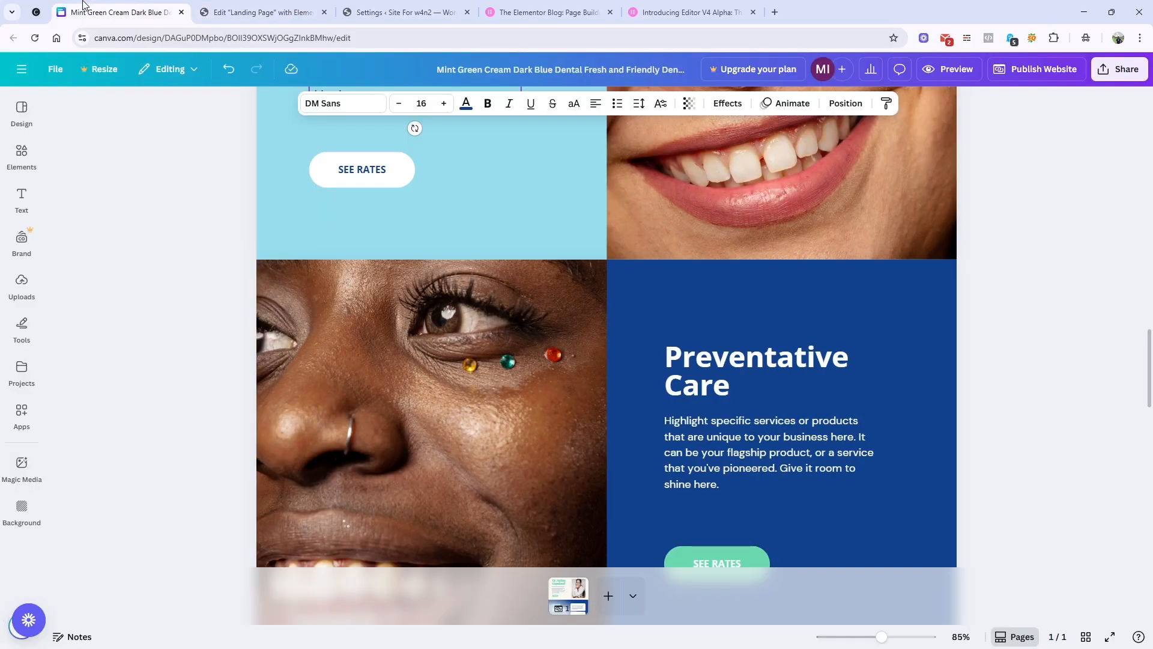
left_click(265, 12)
scroll(218, 276, "up", 4)
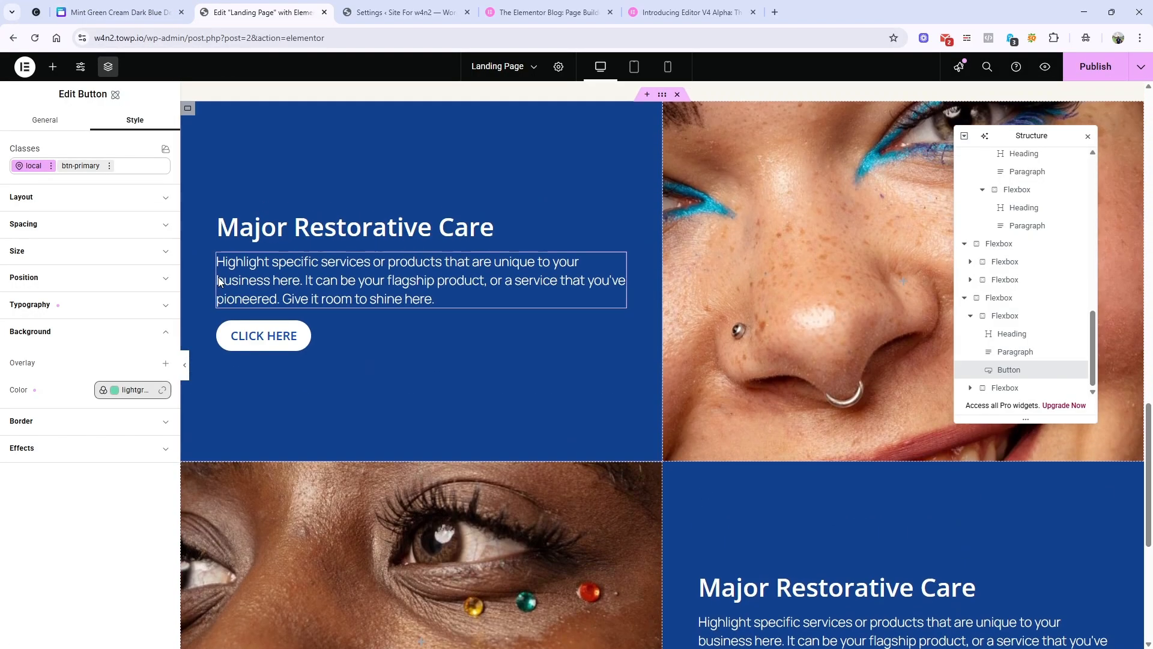
left_click(114, 12)
scroll(331, 249, "up", 3)
scroll(362, 290, "down", 4)
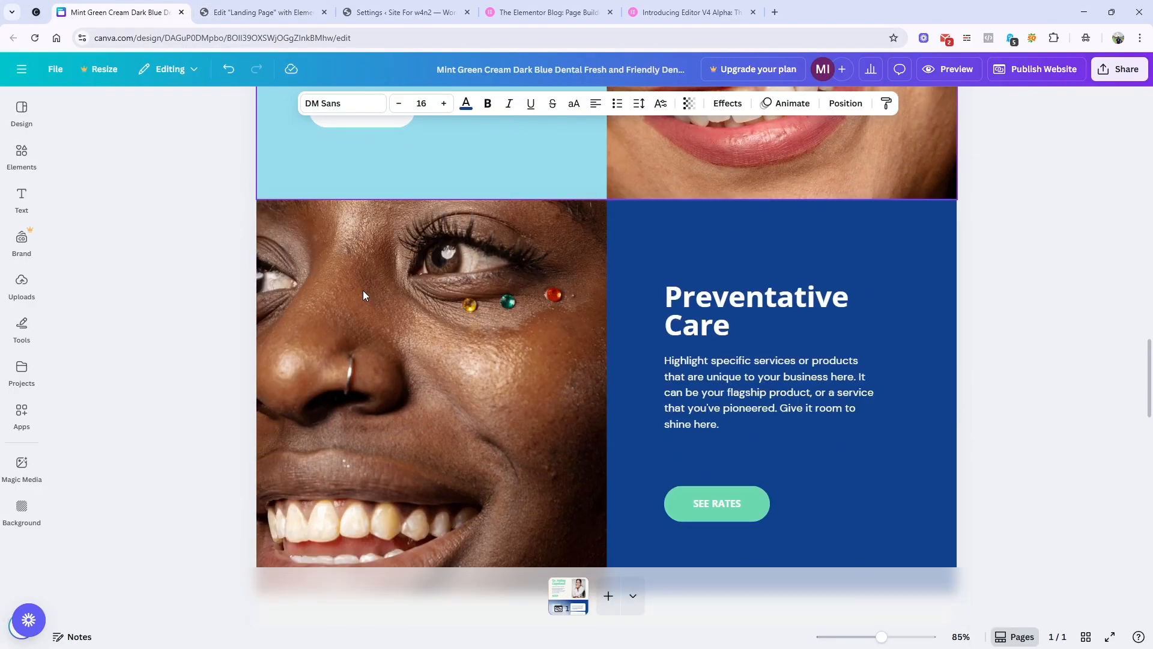
scroll(363, 290, "up", 9)
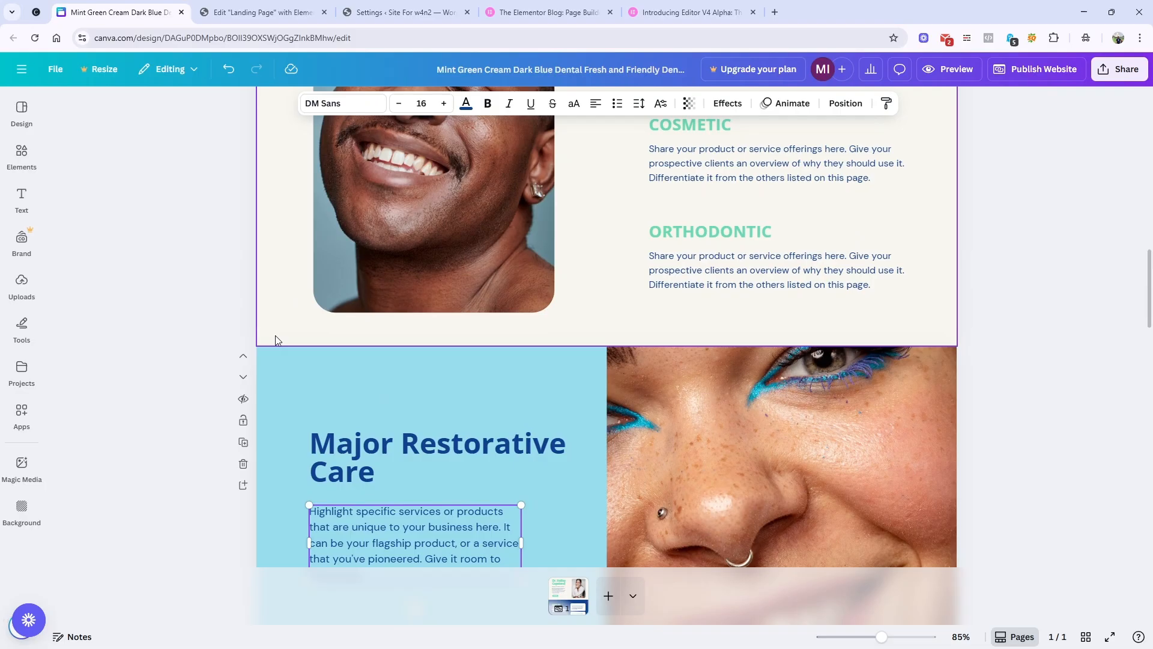
left_click(330, 371)
scroll(329, 371, "down", 5)
scroll(330, 368, "down", 1)
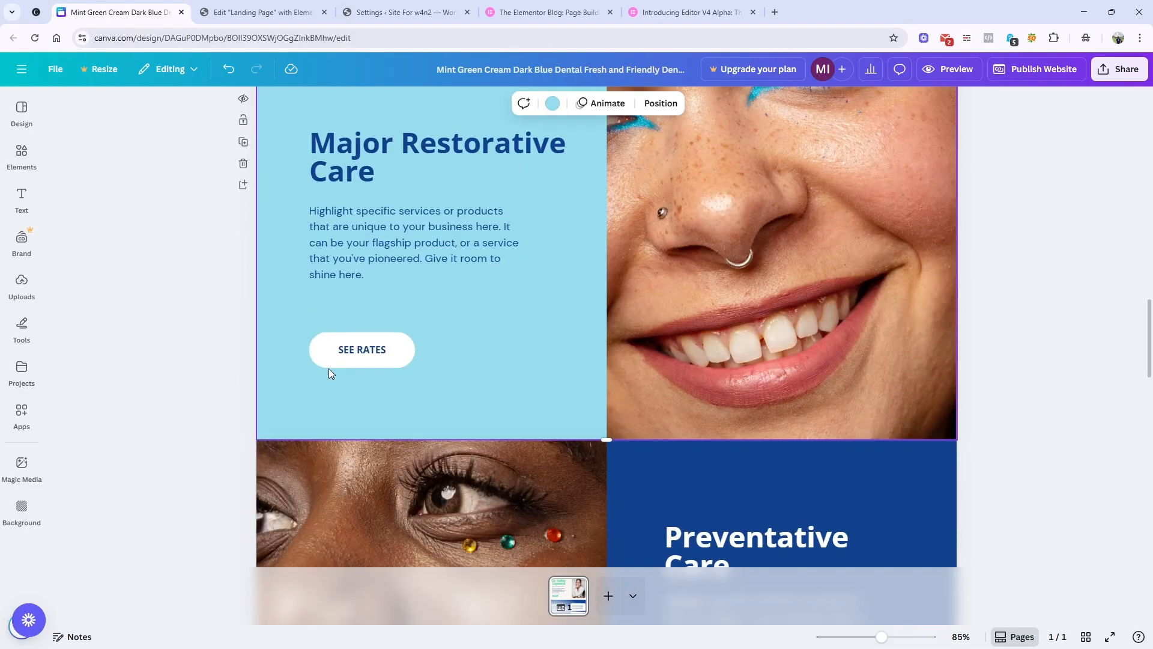
left_click(548, 106)
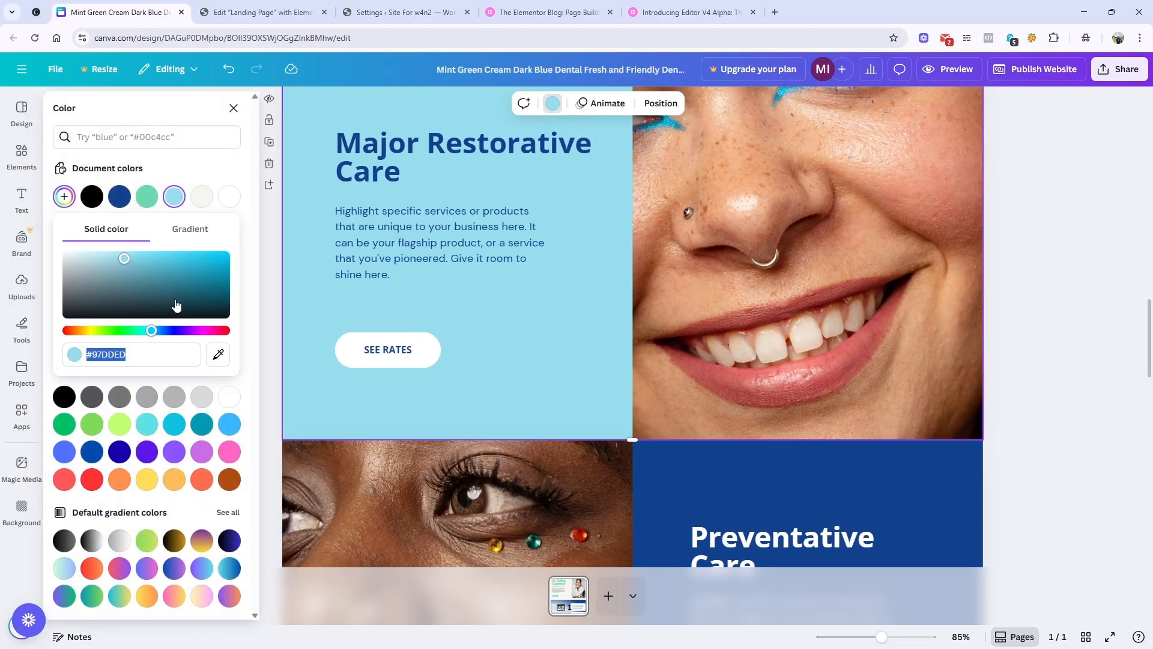
right_click(125, 360)
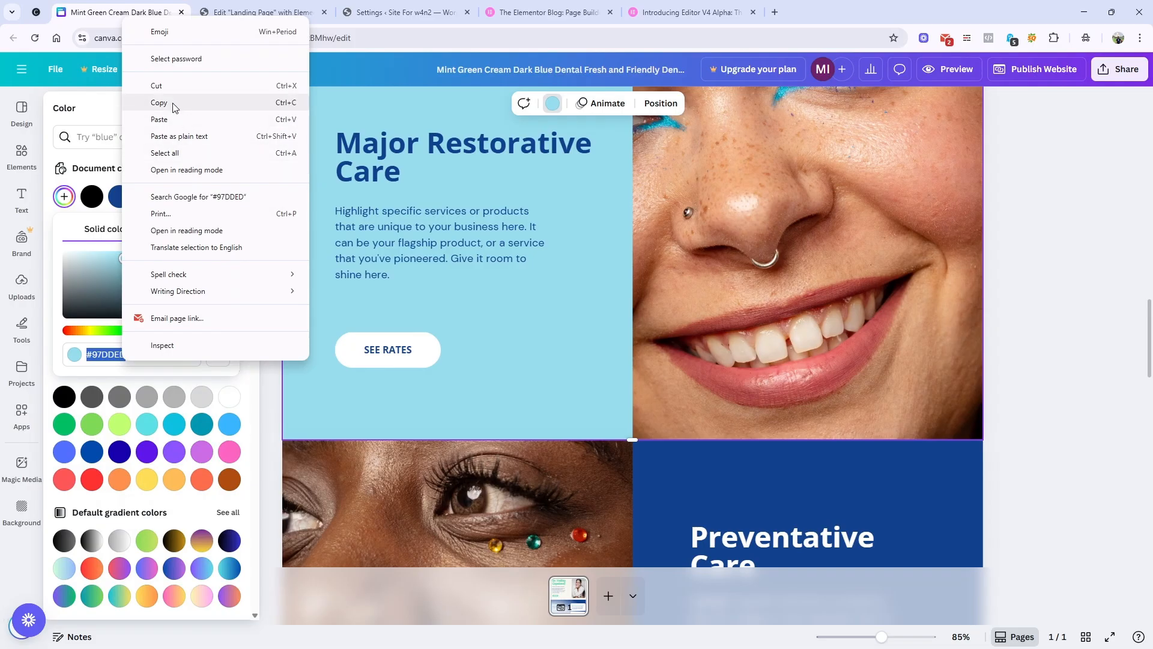
left_click(214, 102)
Back in Elementor, create a colour variable named lightblue with value #97dded as the background of the Major Restorative Care text column.
left_click(258, 11)
scroll(206, 250, "up", 2)
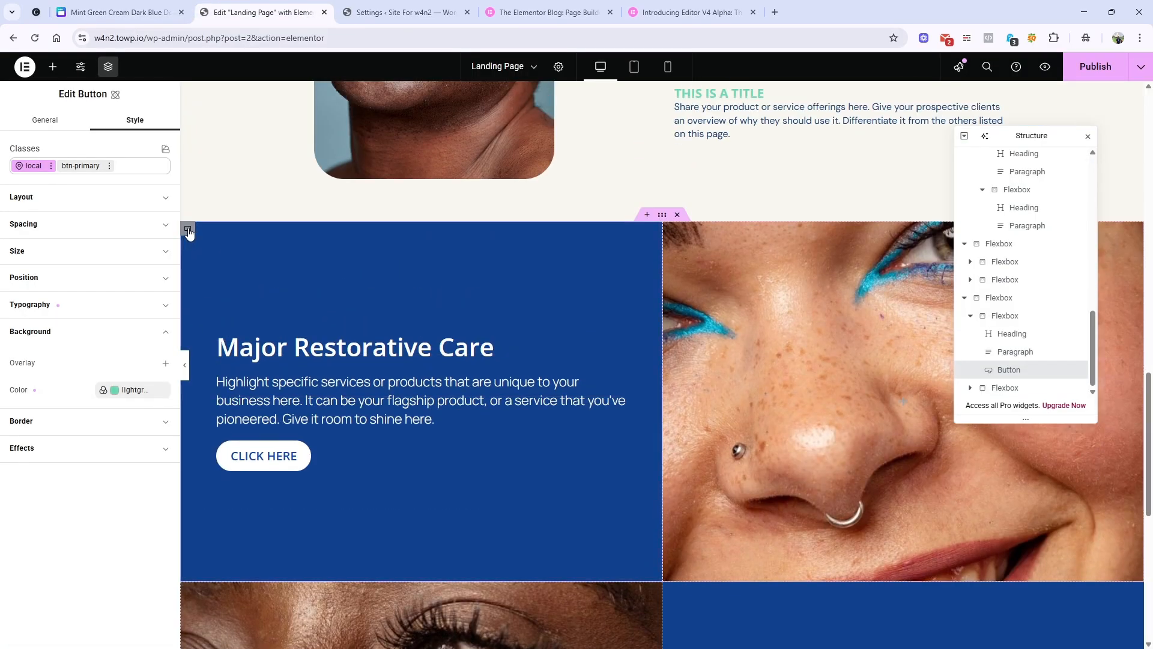
scroll(84, 502, "down", 2)
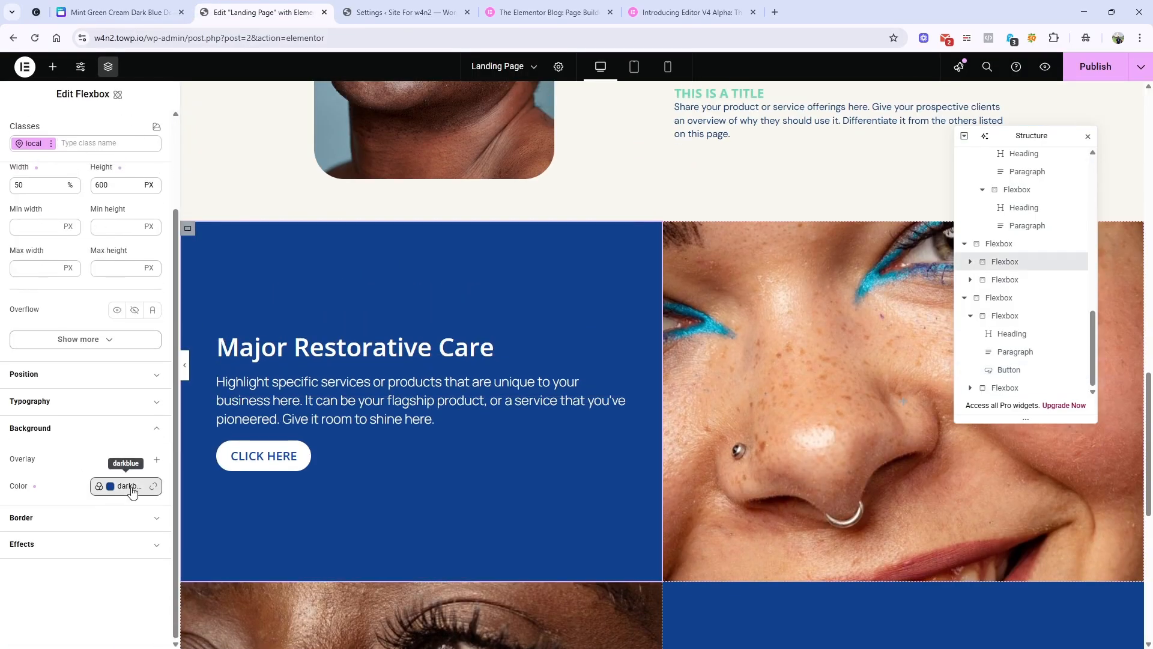
left_click(129, 486)
left_click(132, 445)
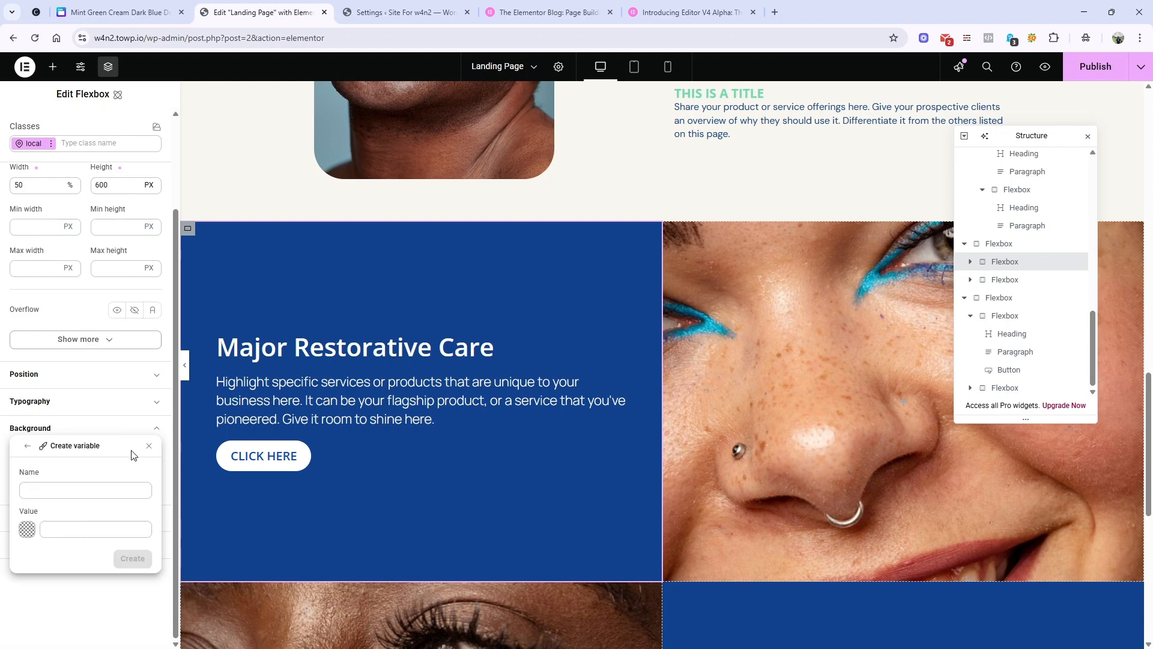
left_click(77, 531)
key("ctrl+v")
left_click(85, 492)
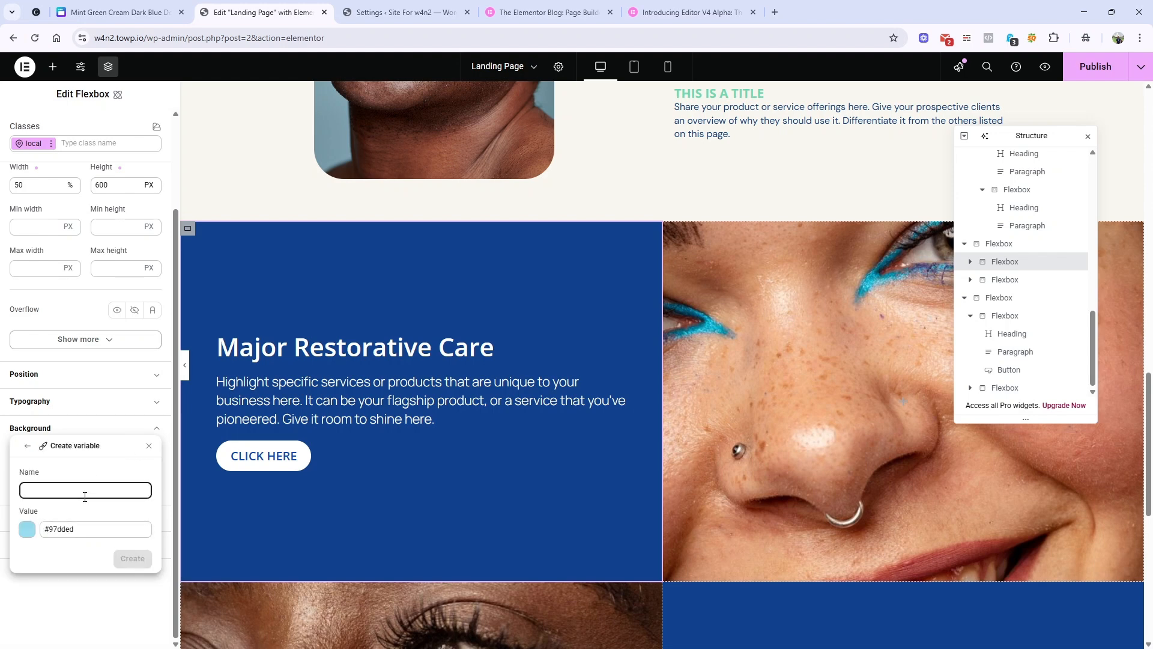
type("lightblue")
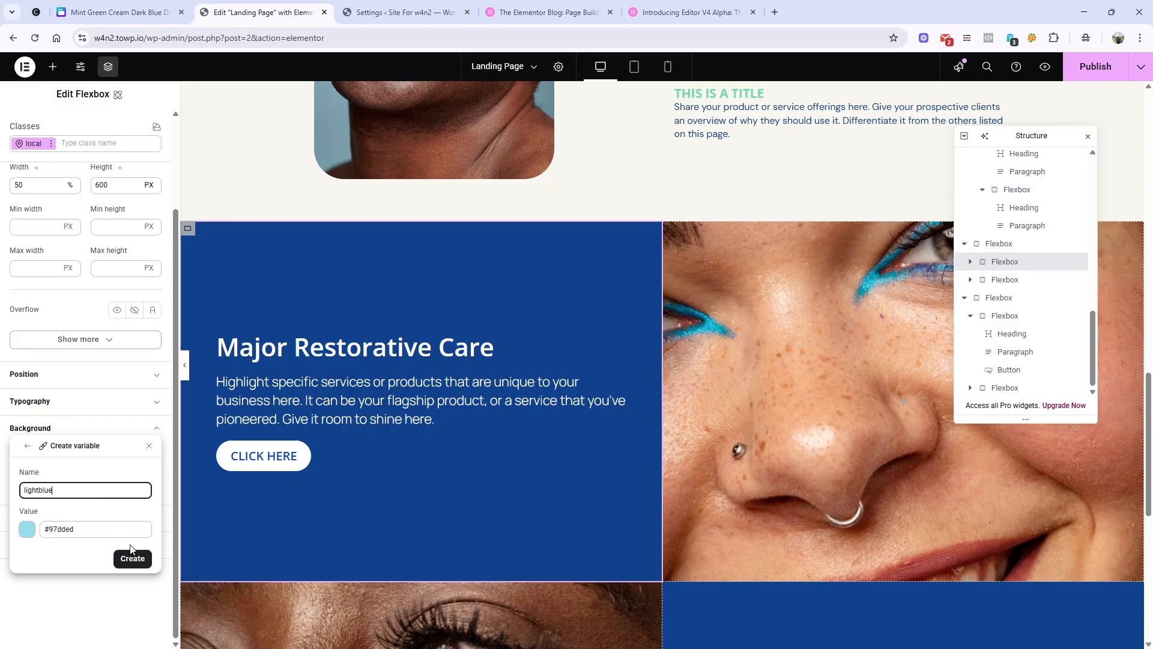
left_click(136, 564)
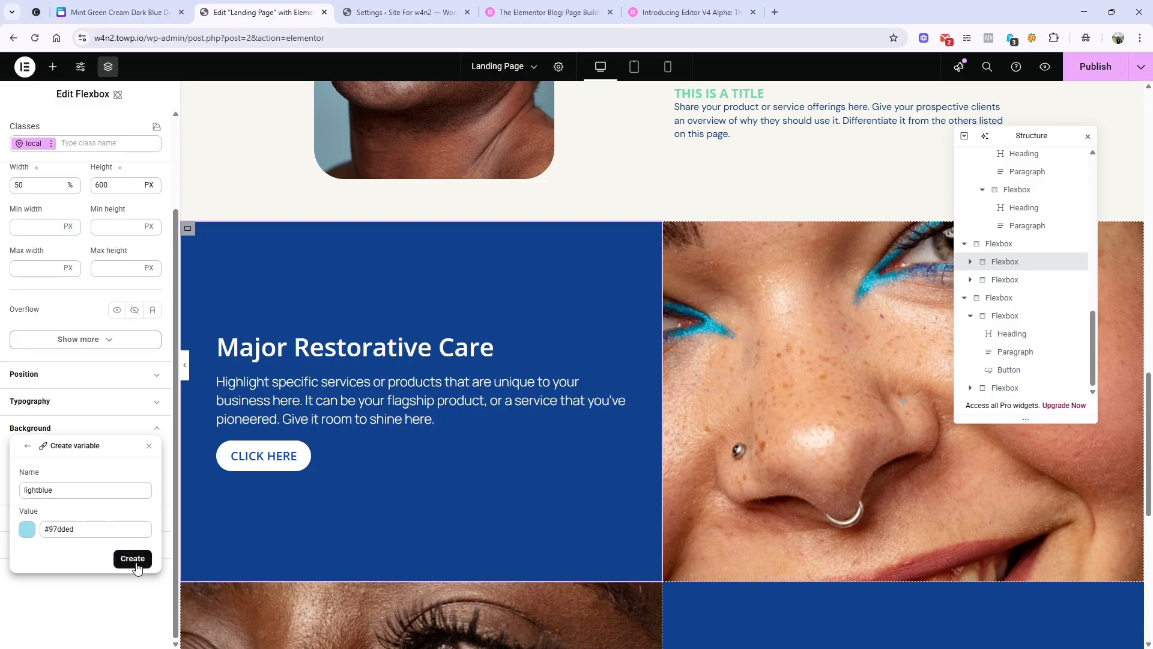
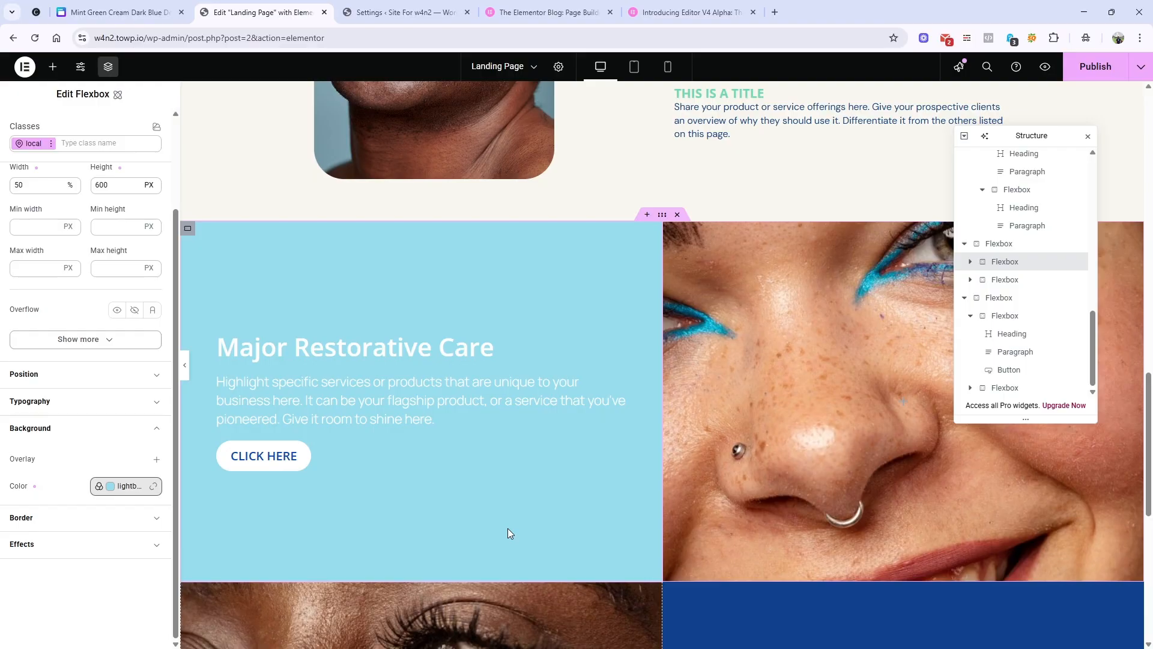
Check the Major Restorative Care heading in the Canva design and set the matching Elementor heading's text colour to the darkblue variable.
scroll(507, 533, "down", 5)
left_click(167, 10)
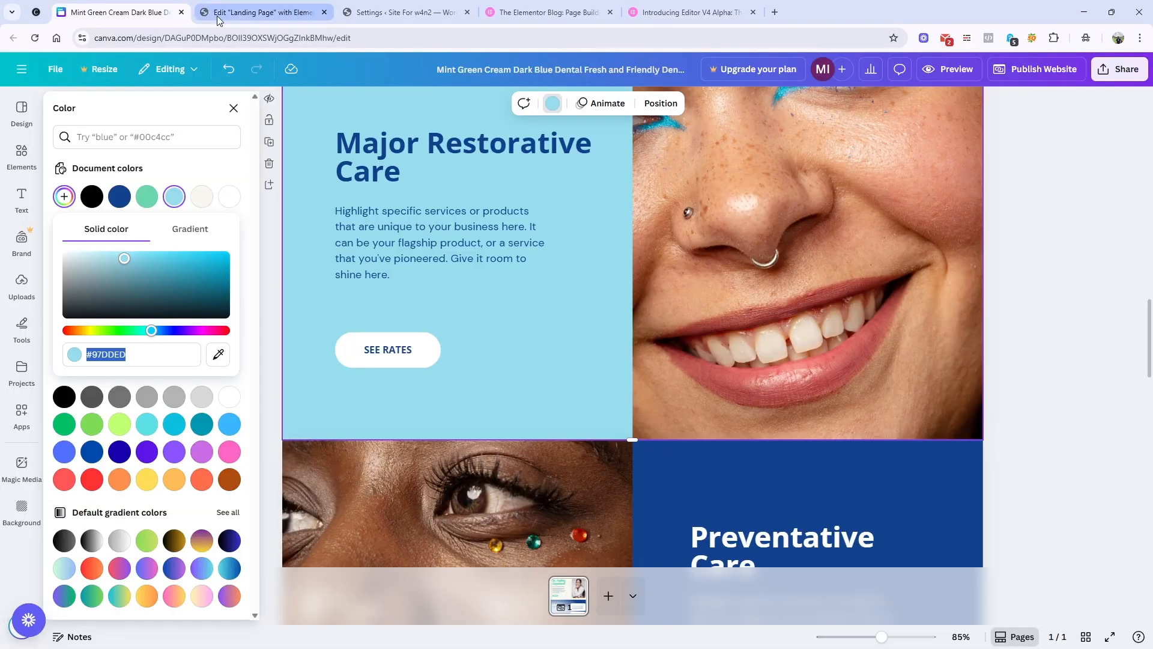
scroll(303, 136, "up", 3)
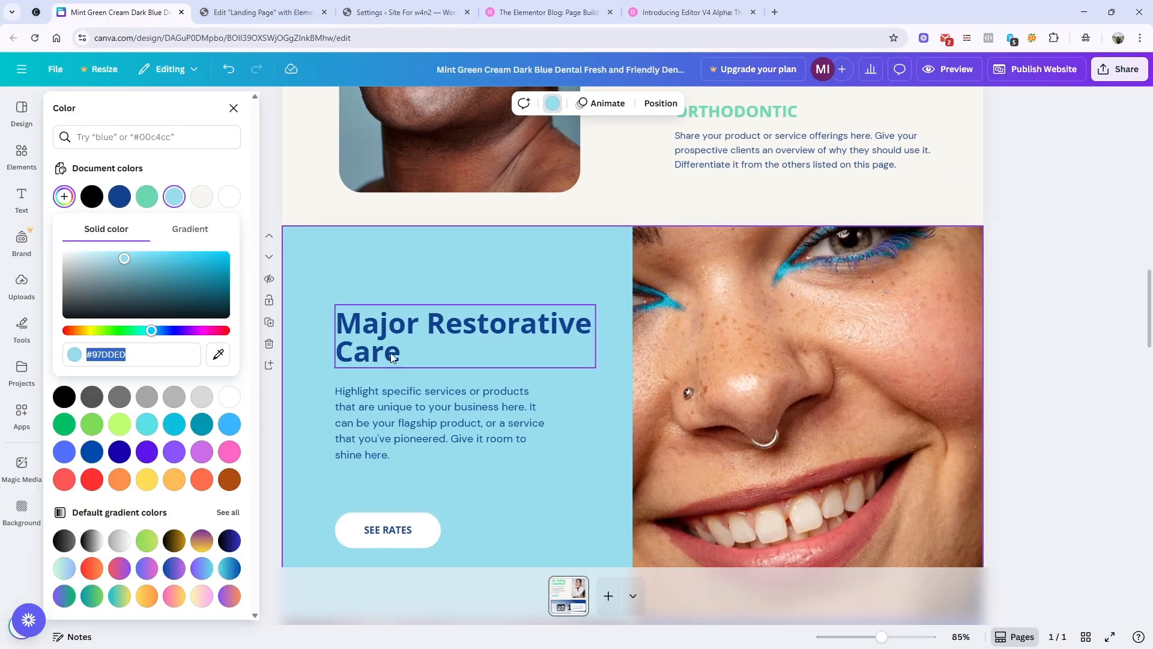
left_click(391, 352)
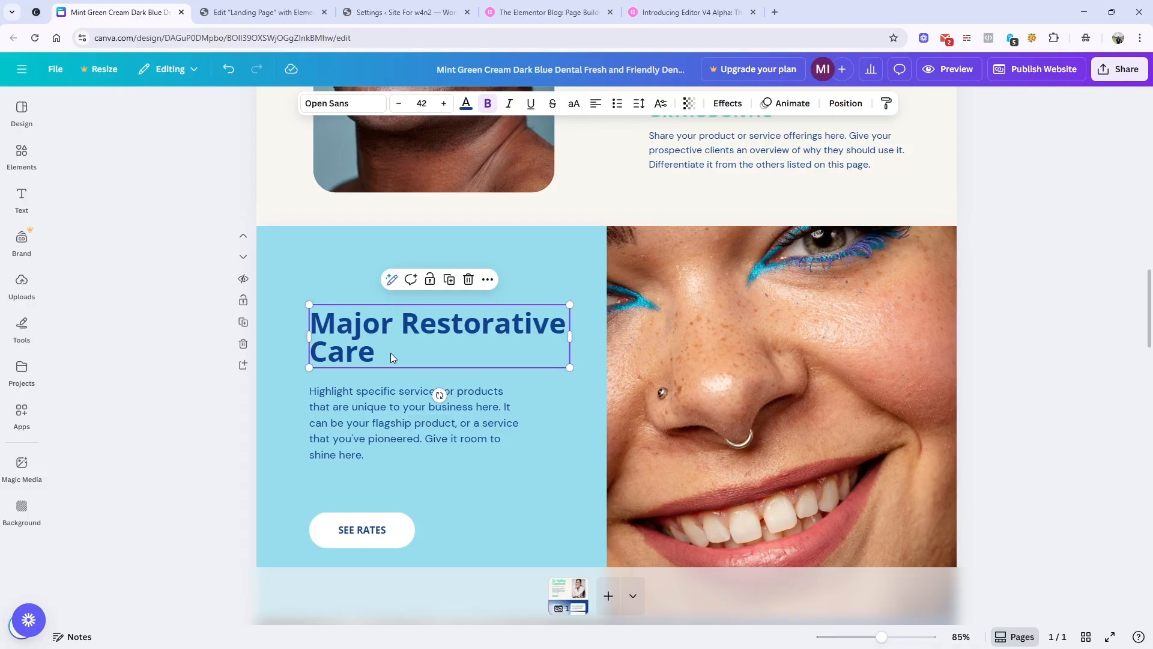
key("ctrl+Tab")
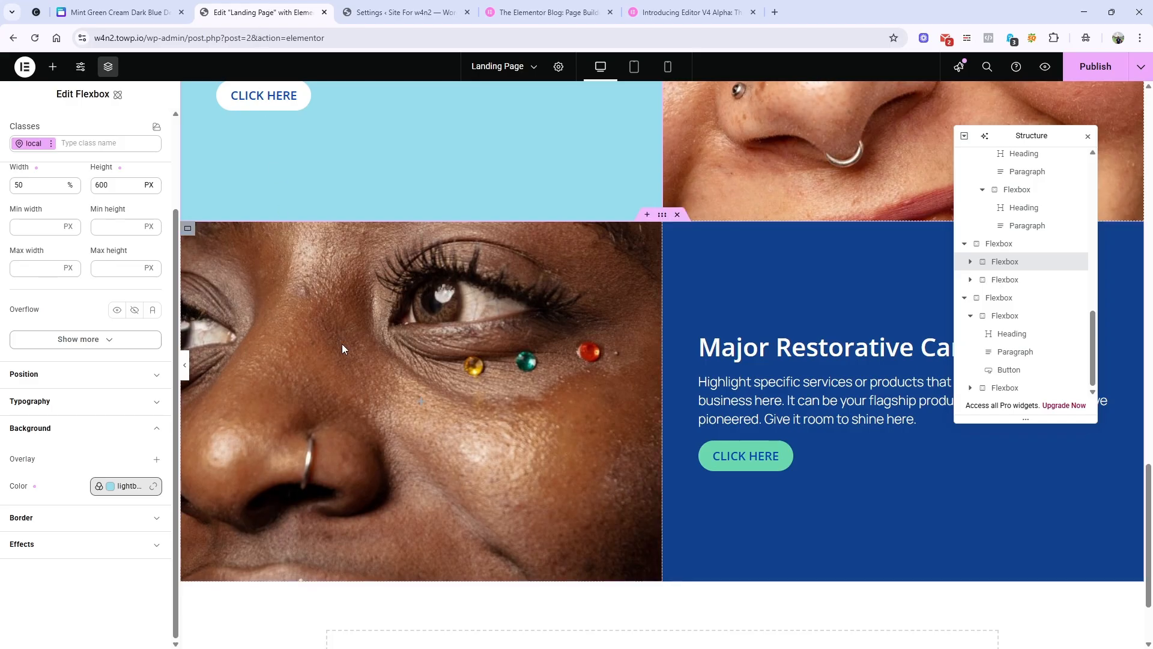
scroll(343, 336, "up", 4)
left_click(340, 211)
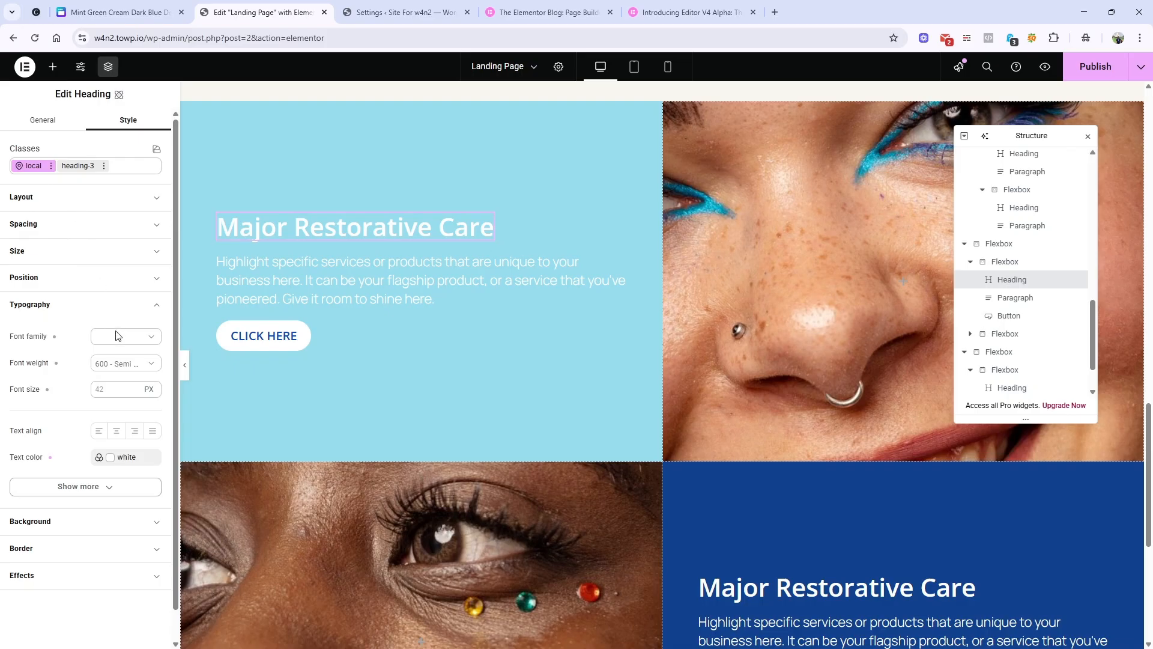
left_click(136, 463)
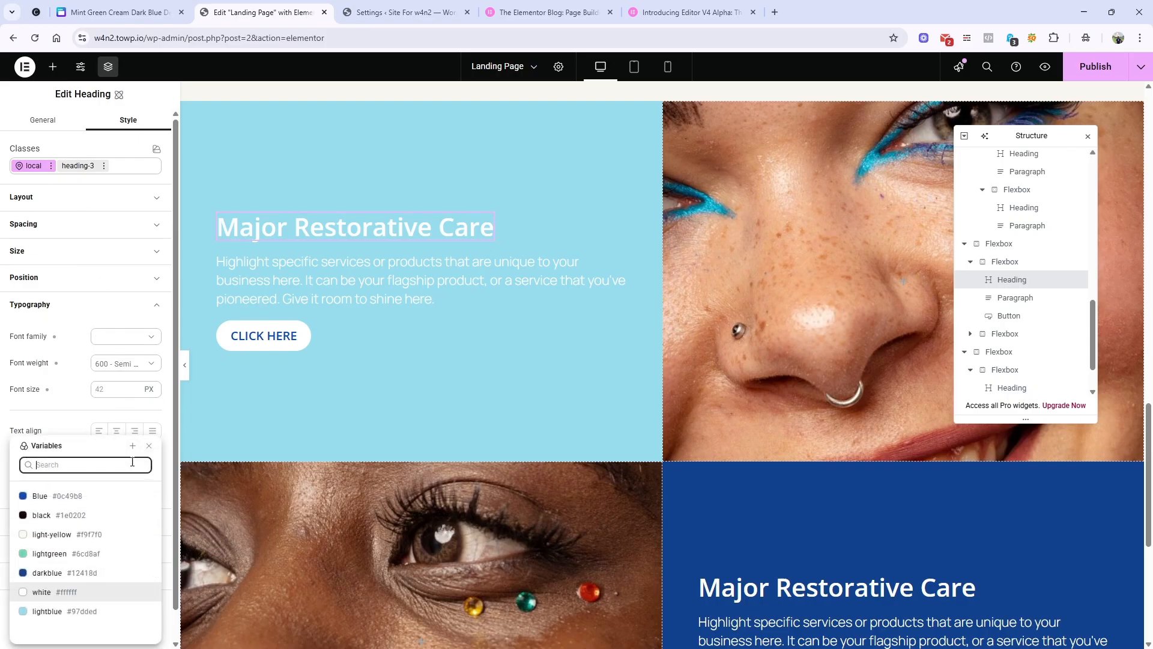
left_click(66, 572)
Set the text colour of the paragraph under the light blue section's heading to darkblue, and return to the Canva design.
left_click(317, 278)
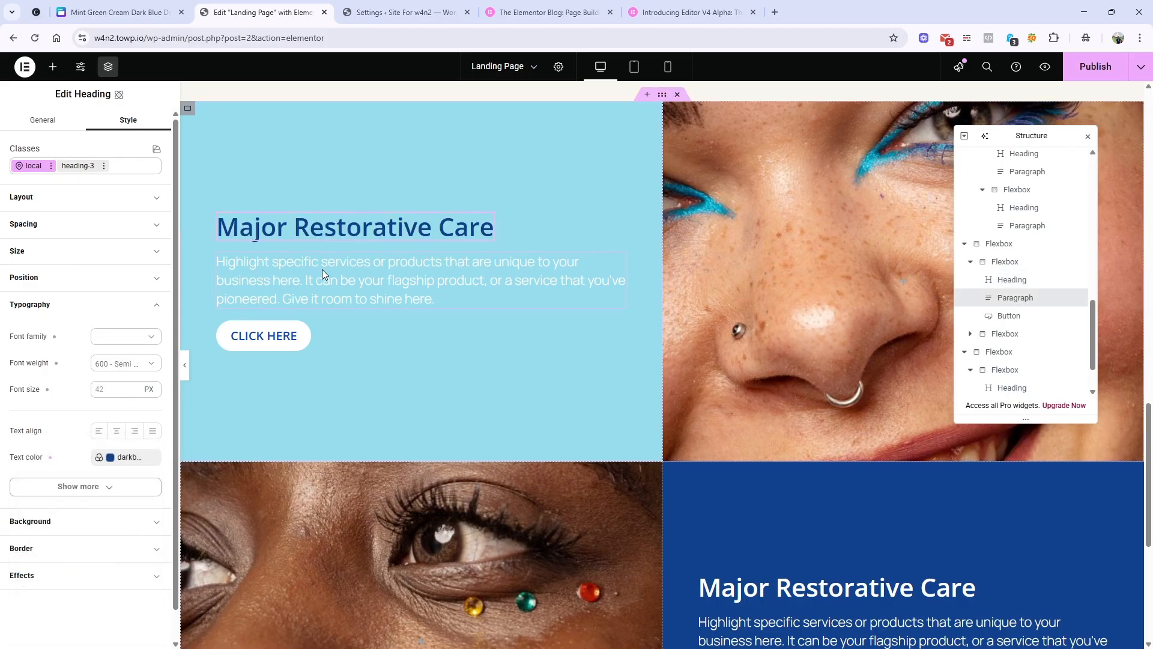
left_click(122, 457)
left_click(81, 574)
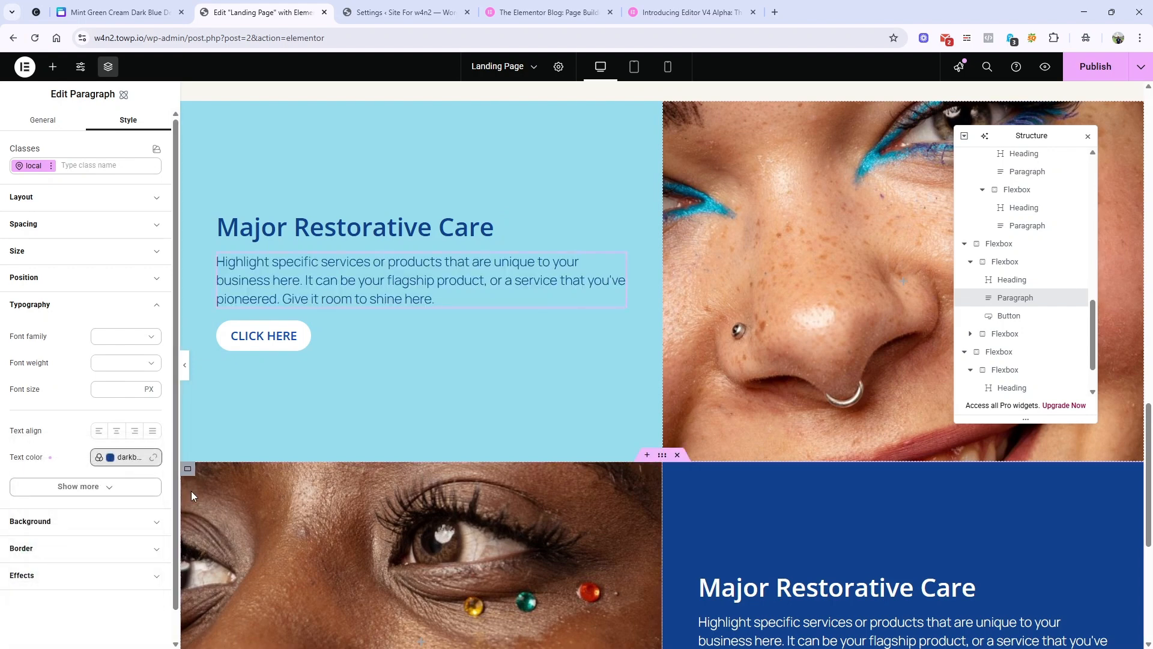
left_click(158, 8)
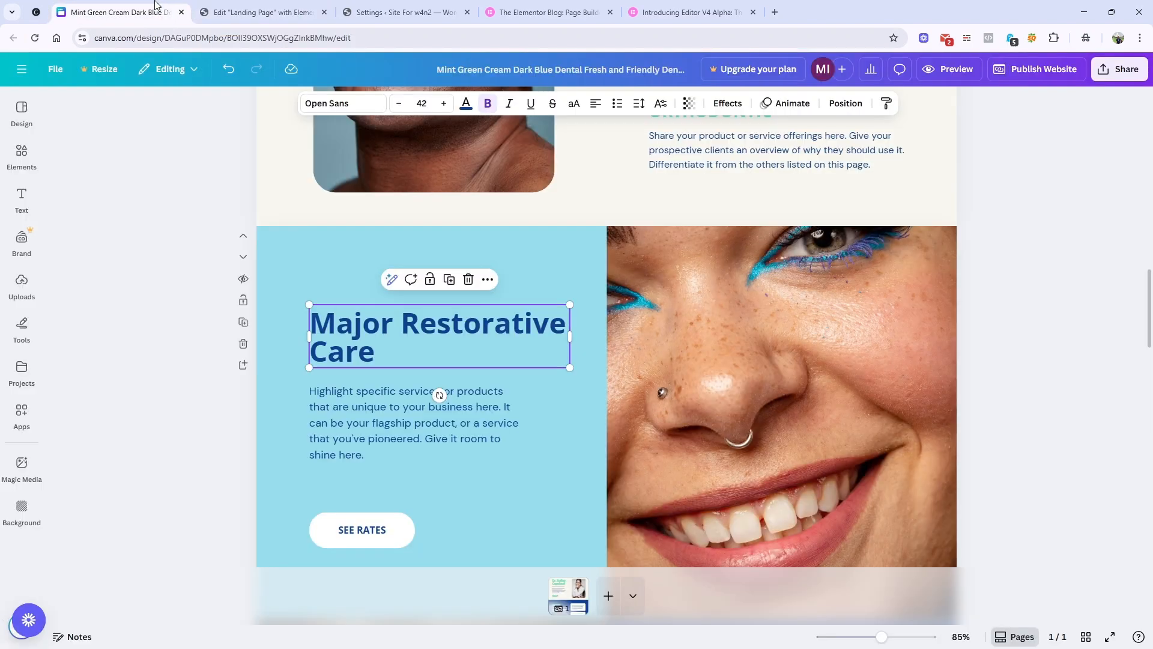
Back in Elementor, unlink the gaps of the light blue Major Restorative Care text column and set its row gap to 40 px.
left_click(252, 8)
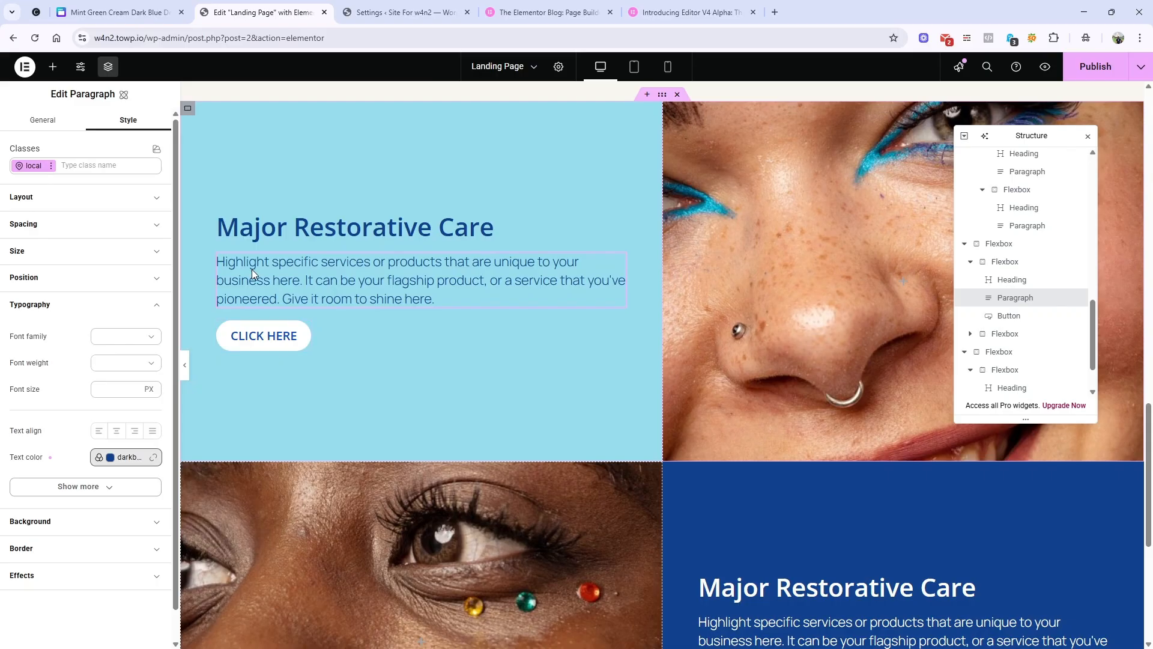
left_click(188, 111)
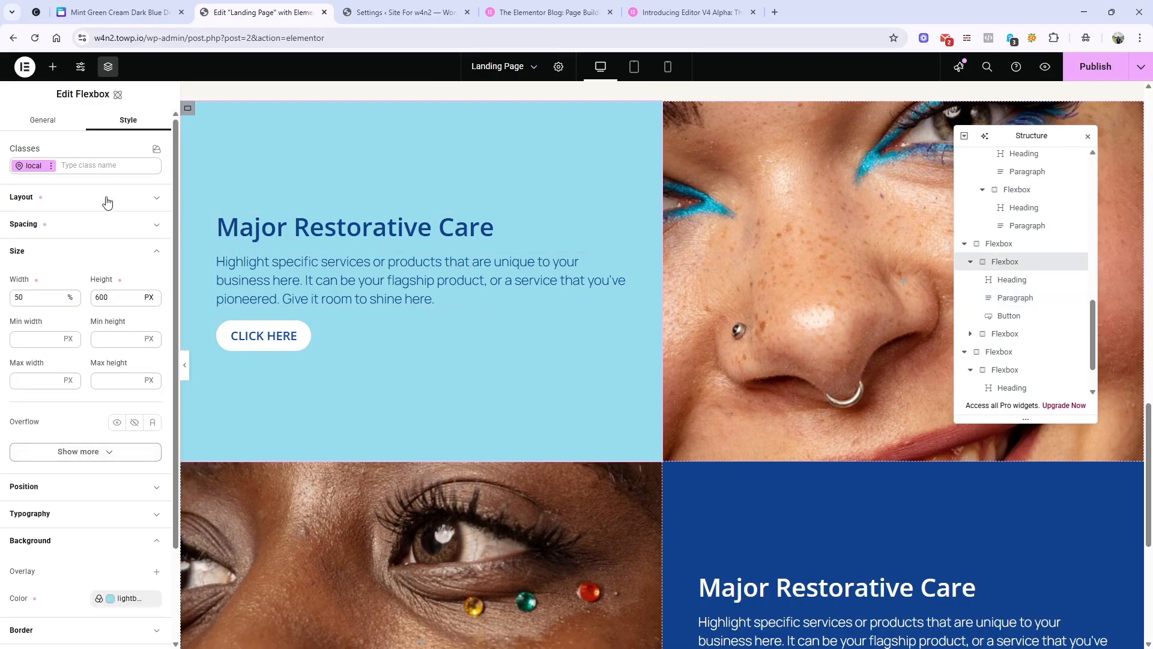
left_click(107, 202)
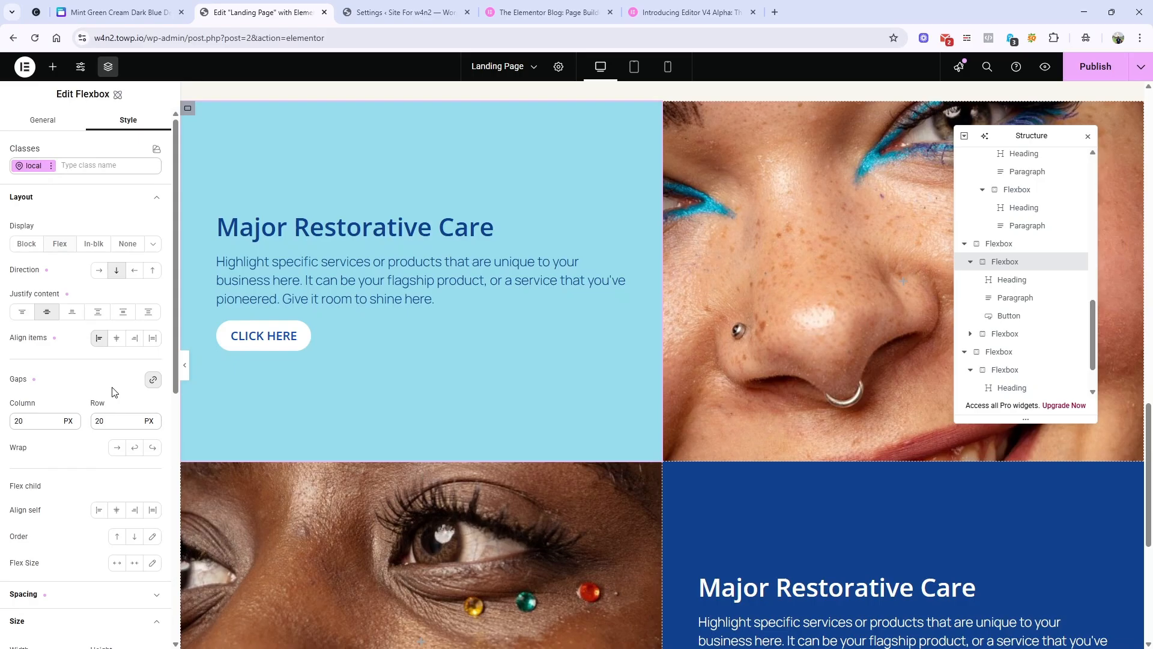
left_click(159, 383)
type("40")
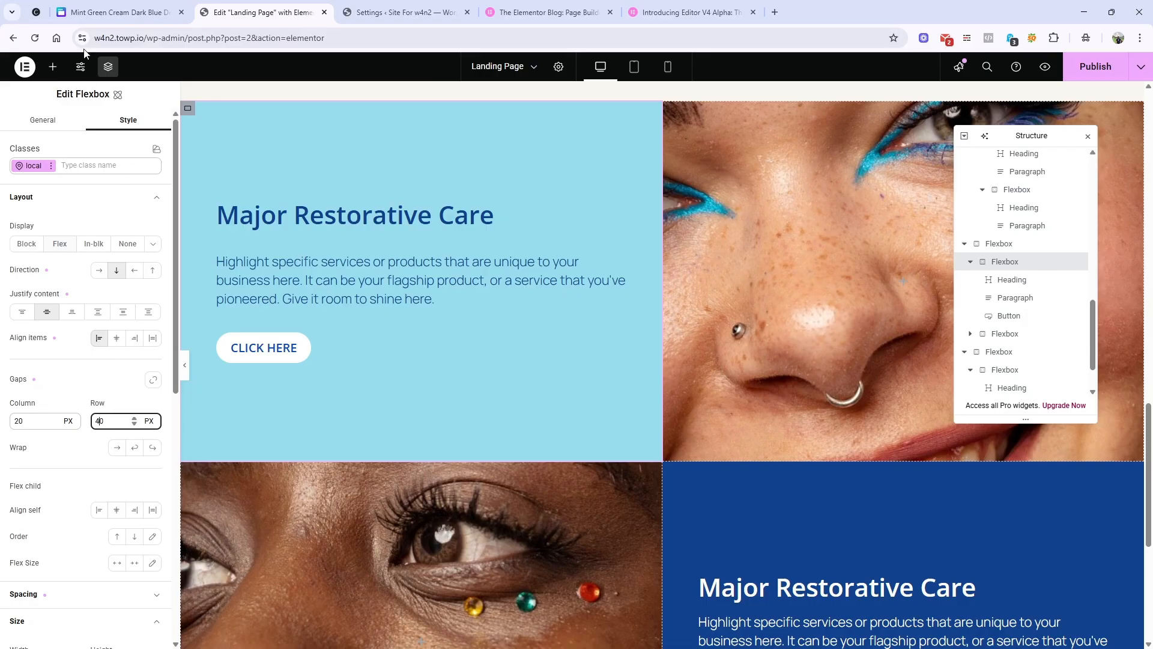
Compare the spacing of the Major Restorative Care section and the mirrored section below it with the Canva design.
left_click(114, 12)
left_click(260, 12)
scroll(343, 356, "down", 4)
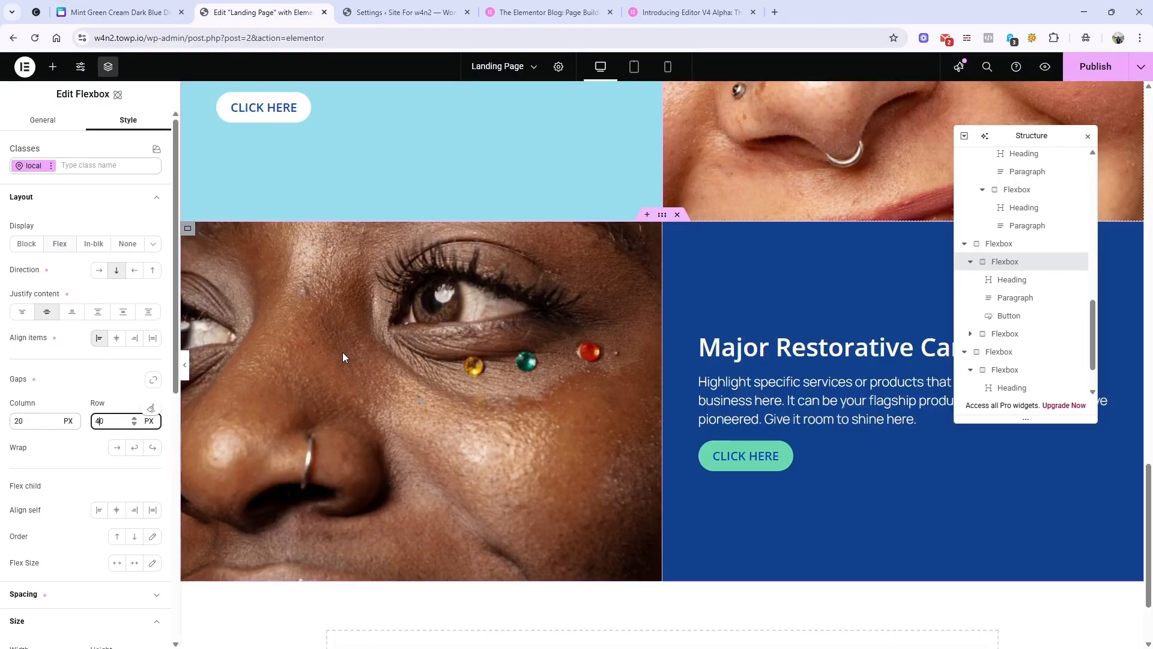
scroll(343, 357, "up", 5)
scroll(358, 365, "down", 5)
scroll(360, 366, "up", 3)
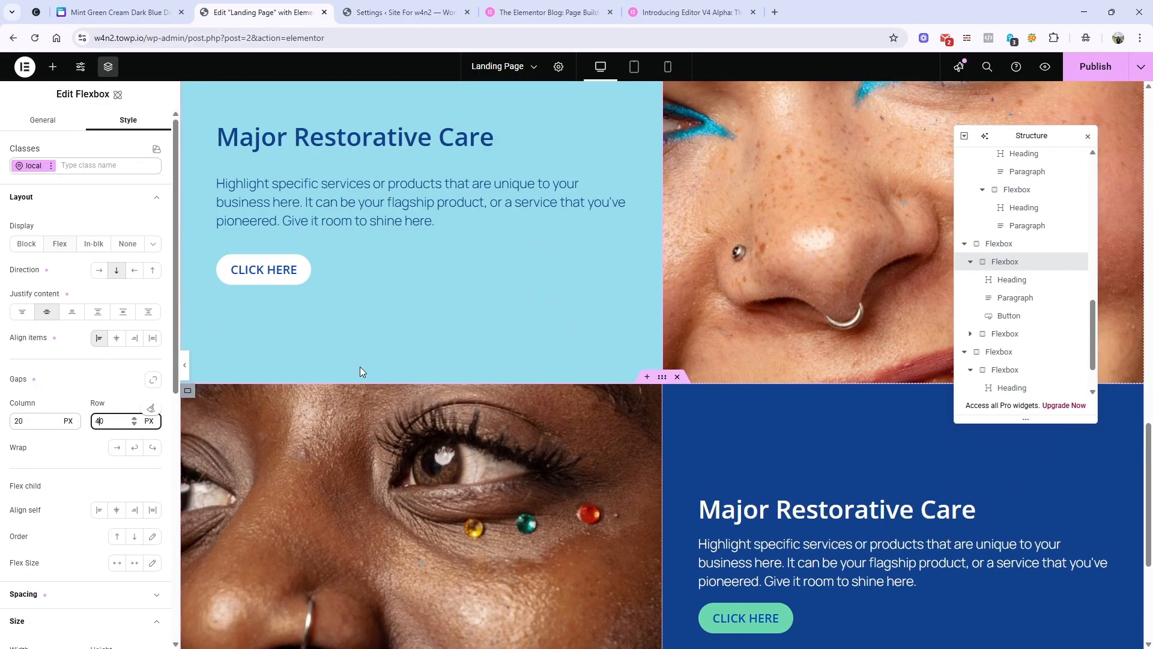
scroll(359, 366, "up", 1)
left_click(114, 12)
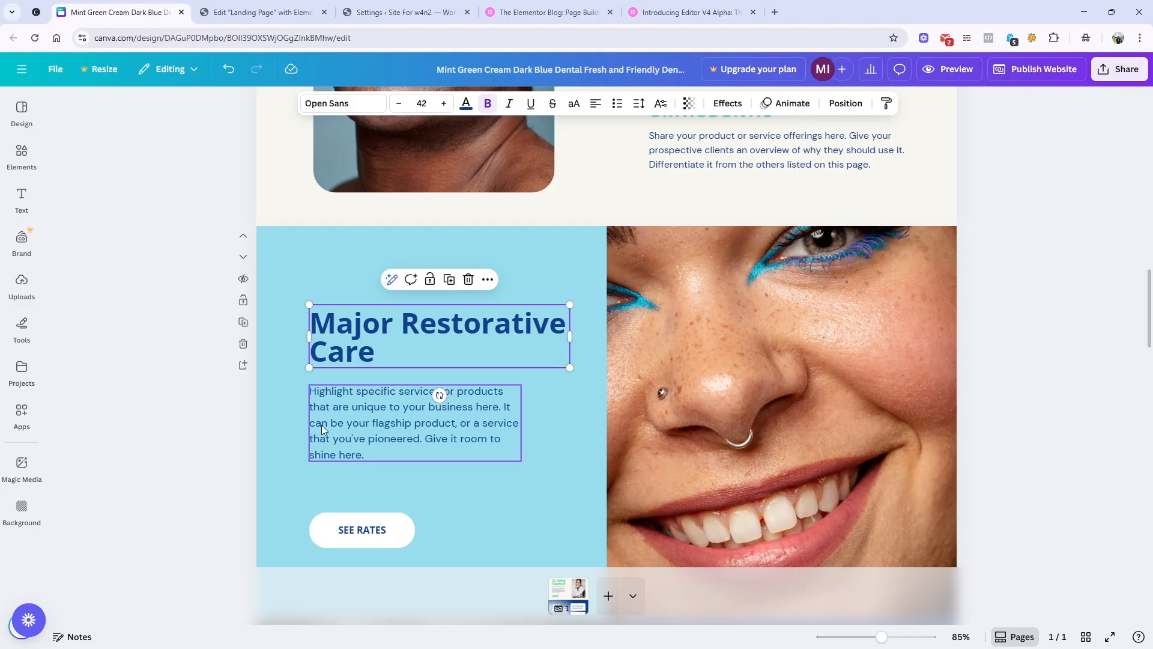
left_click(249, 7)
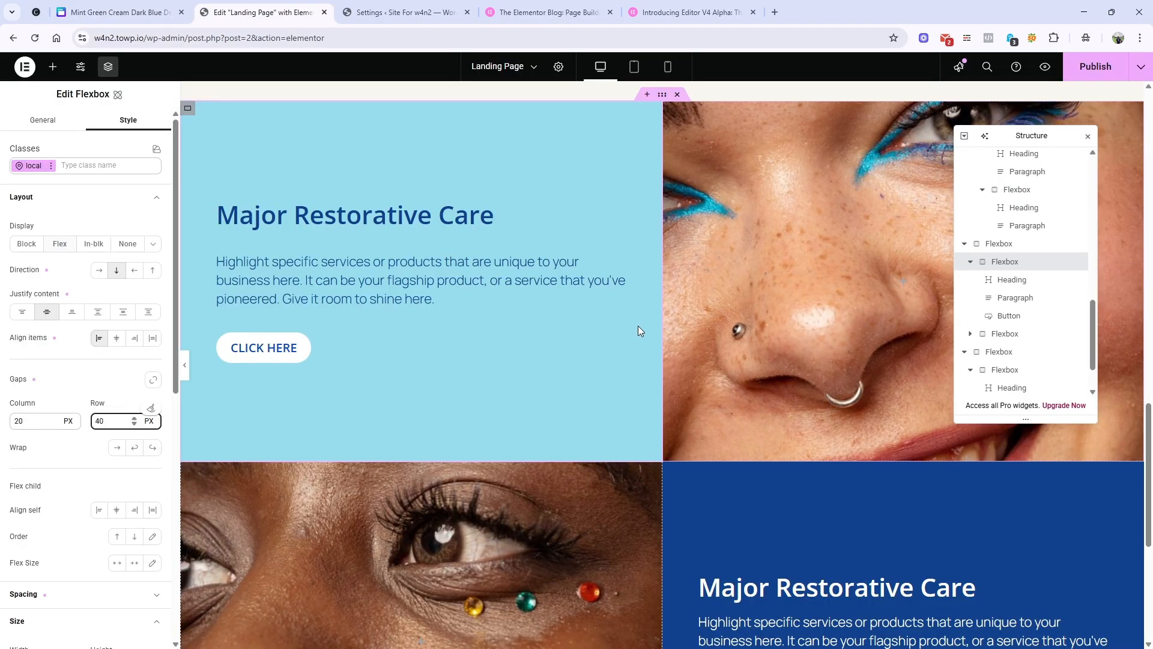
scroll(648, 409, "down", 4)
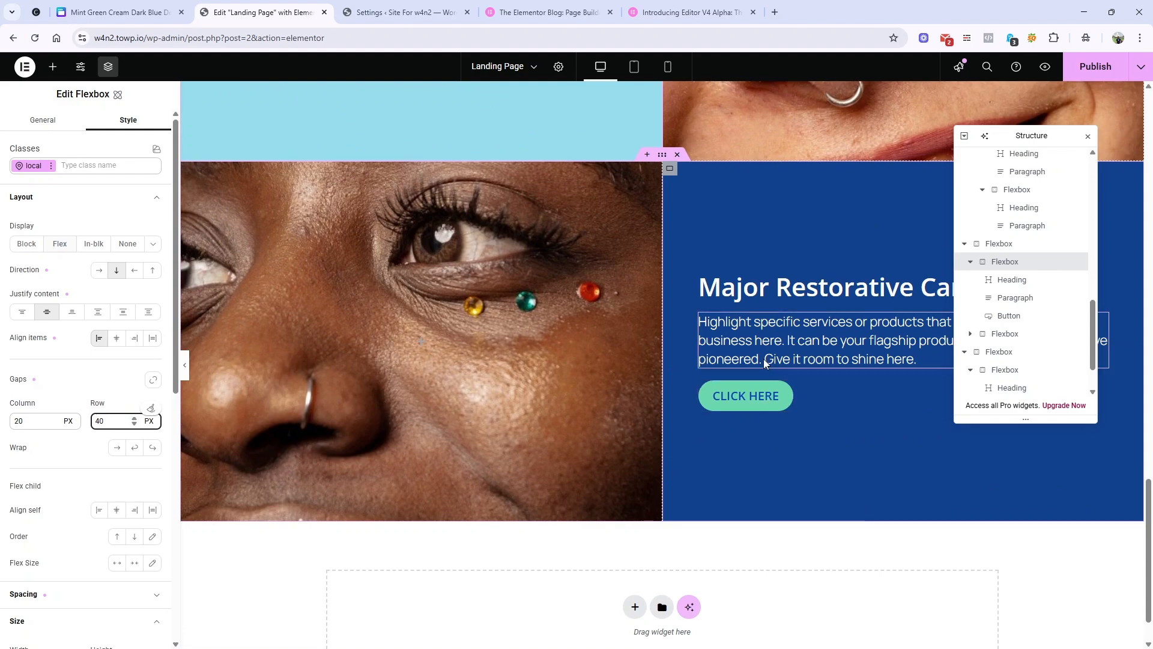
scroll(763, 360, "up", 2)
scroll(767, 469, "down", 4)
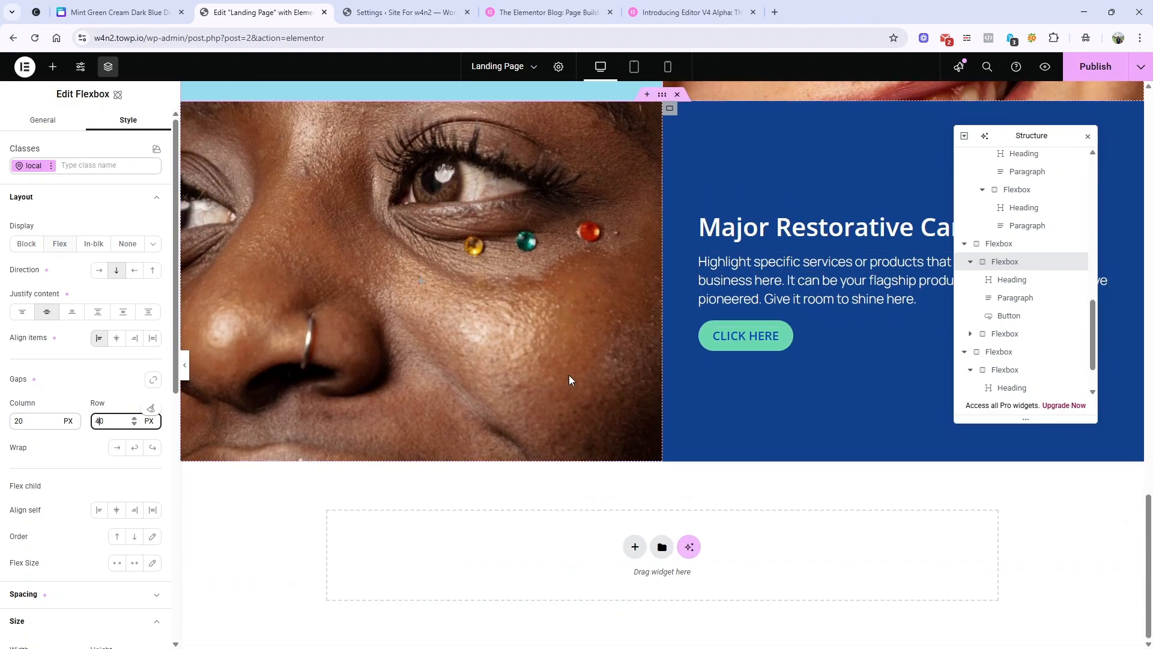
Check the Preventative Care button in the Canva design and set the matching Elementor button's local text colour to the white variable.
left_click(114, 12)
scroll(509, 386, "down", 7)
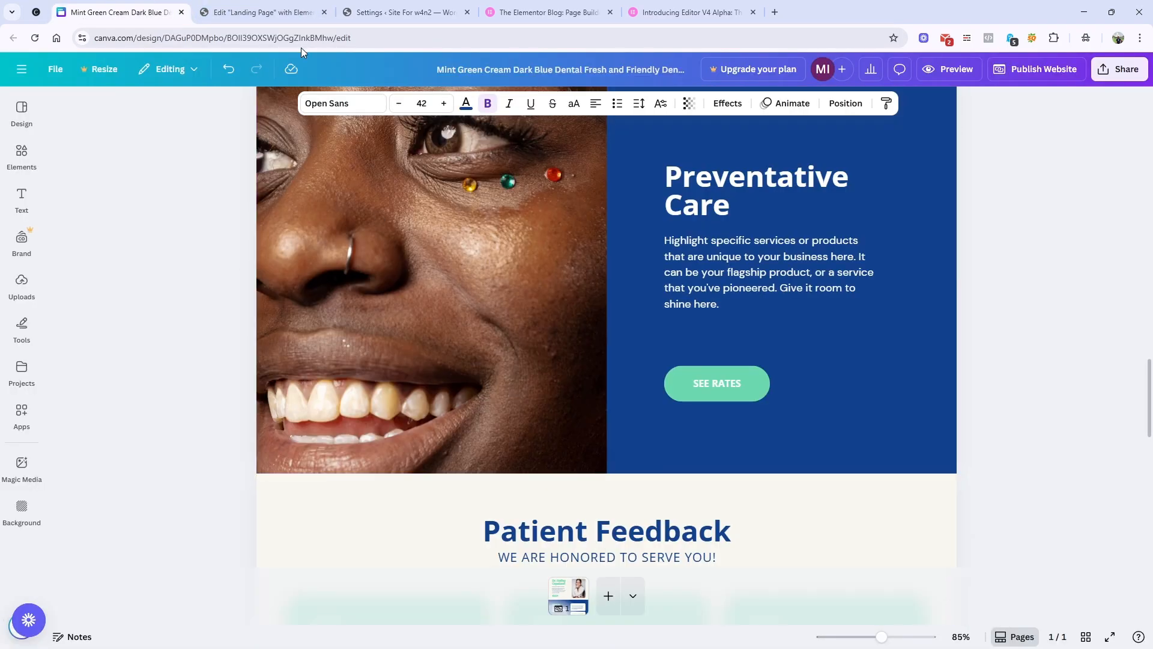
left_click(282, 12)
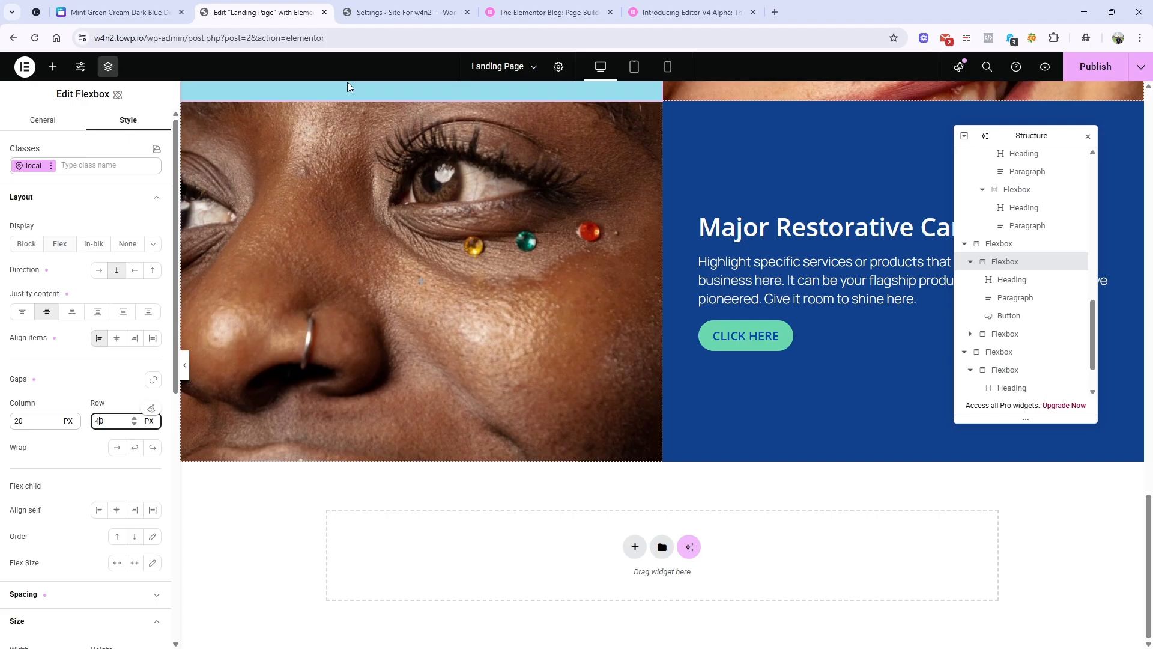
left_click(762, 338)
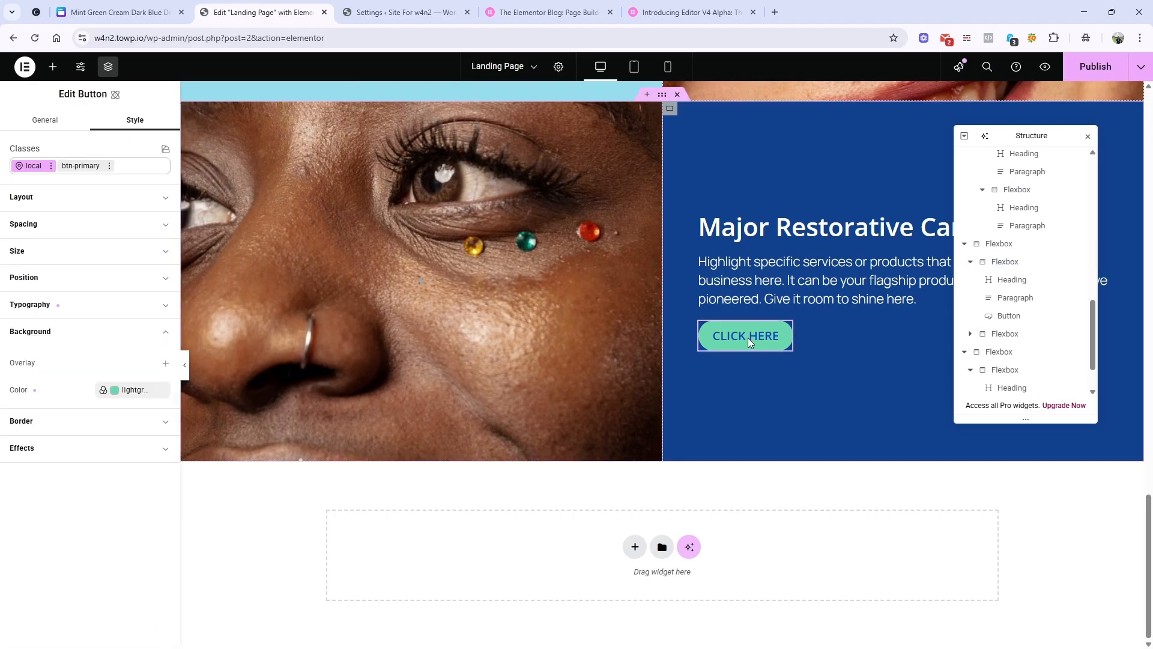
left_click(28, 166)
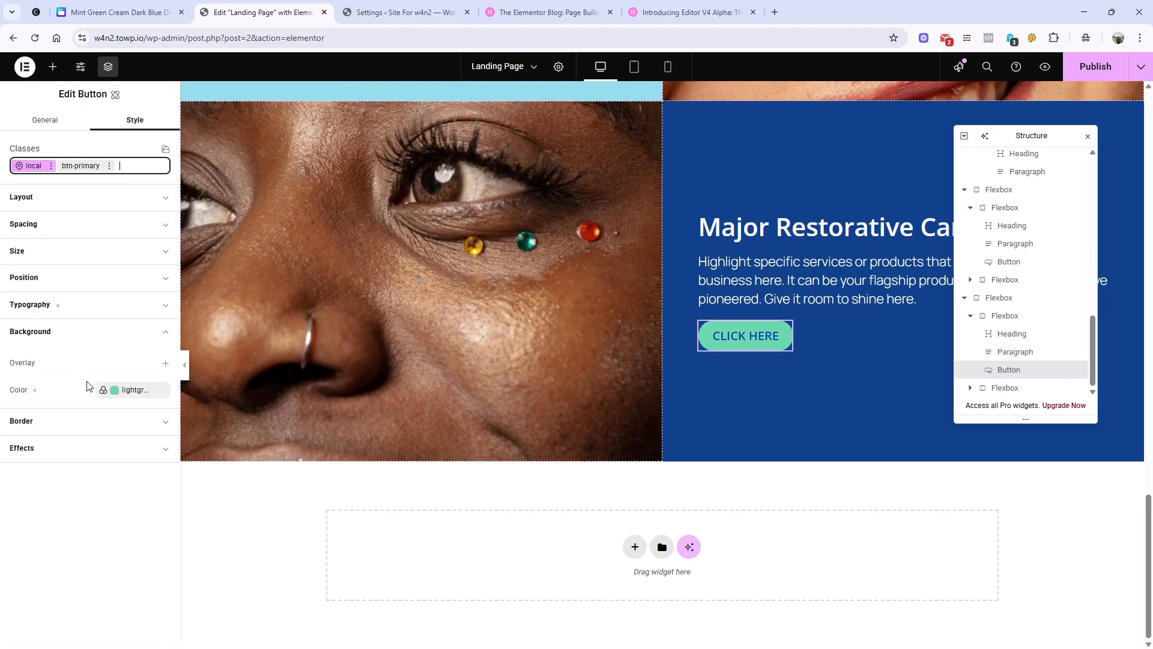
left_click(63, 305)
left_click(101, 459)
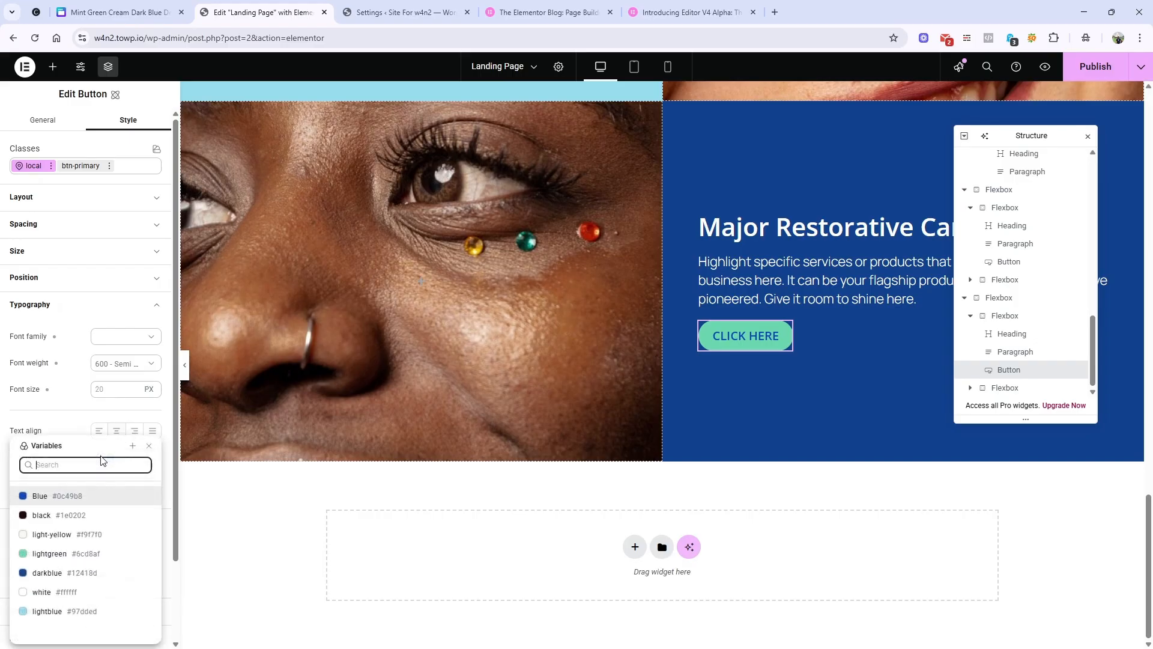
left_click(50, 594)
Examine the Patient Feedback section's heading, subheading, testimonial cards and background in the Canva design, and return to Elementor.
left_click(68, 10)
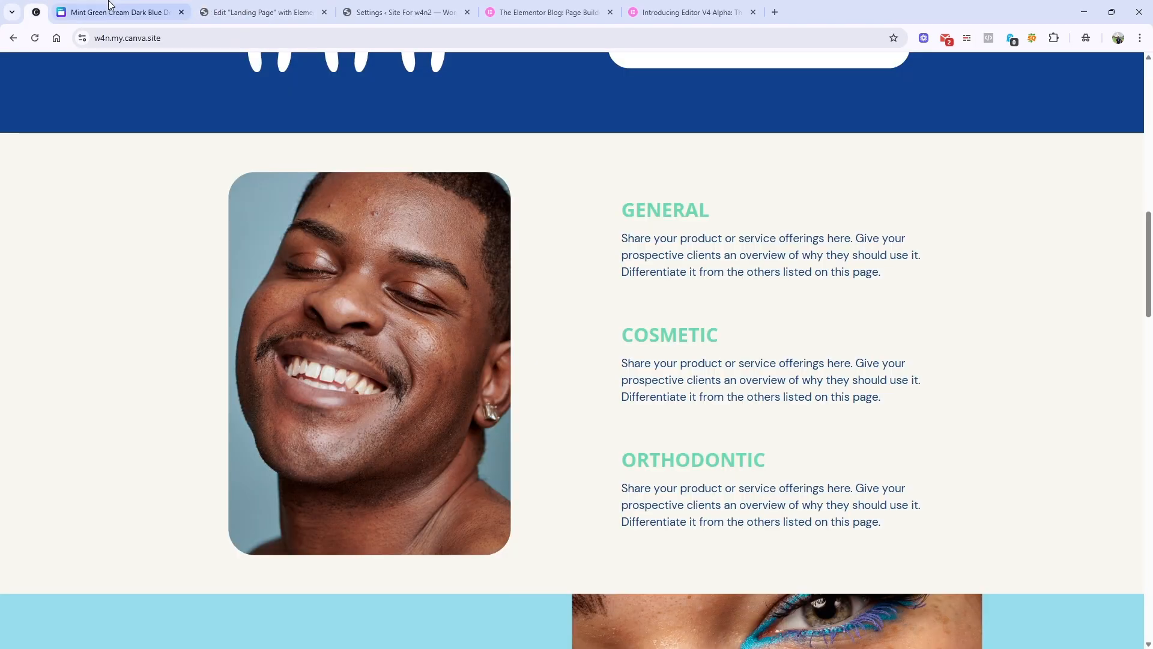
key("ctrl+Tab")
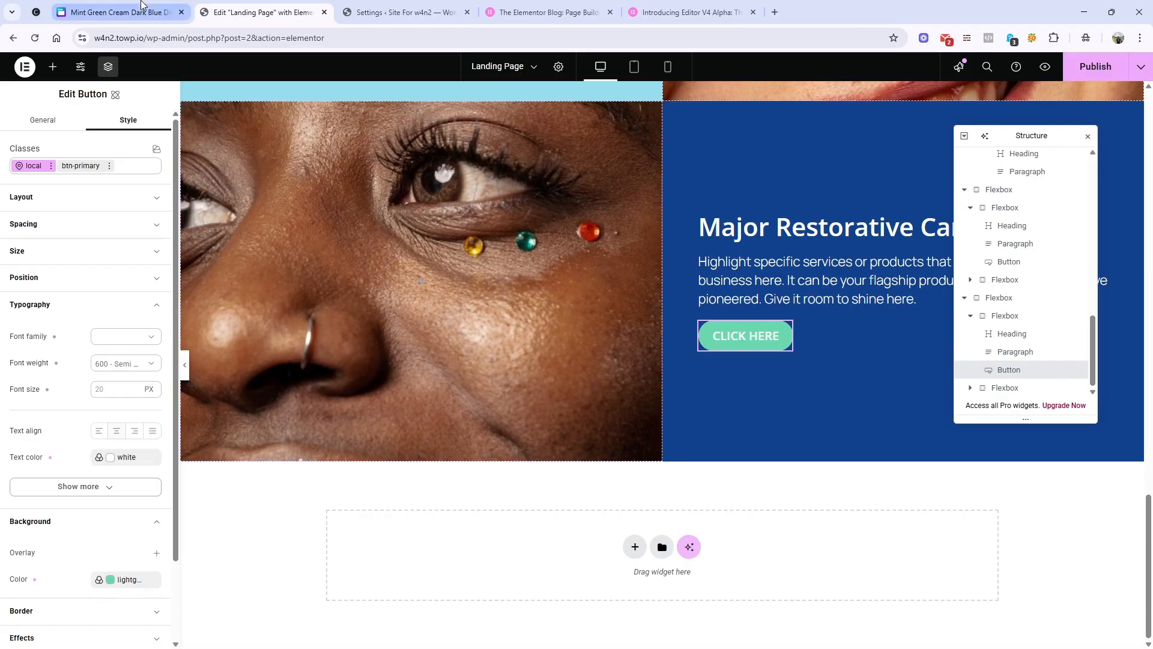
key("ctrl+shift+Tab")
scroll(736, 366, "down", 1)
scroll(739, 383, "down", 4)
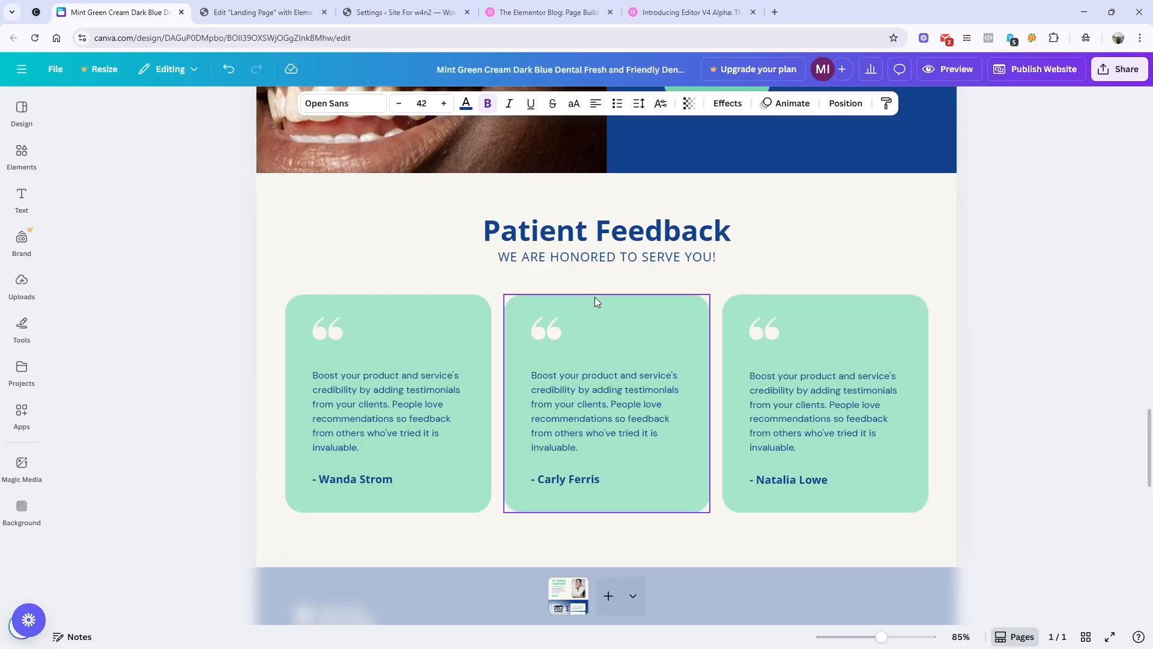
scroll(622, 267, "up", 2)
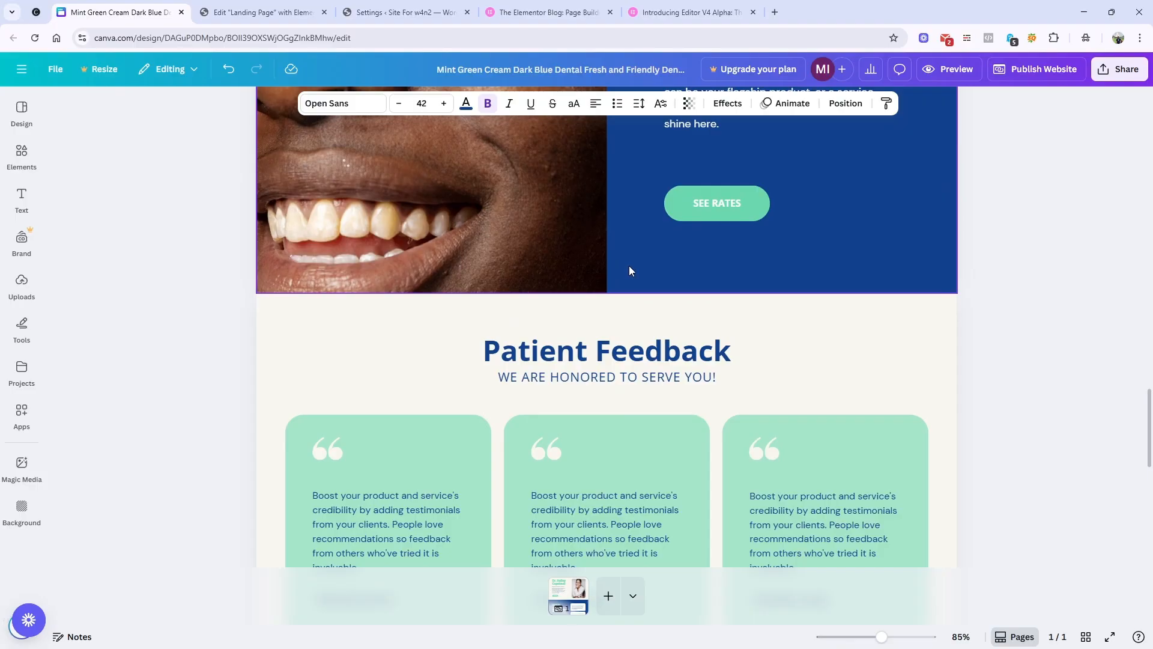
left_click(632, 358)
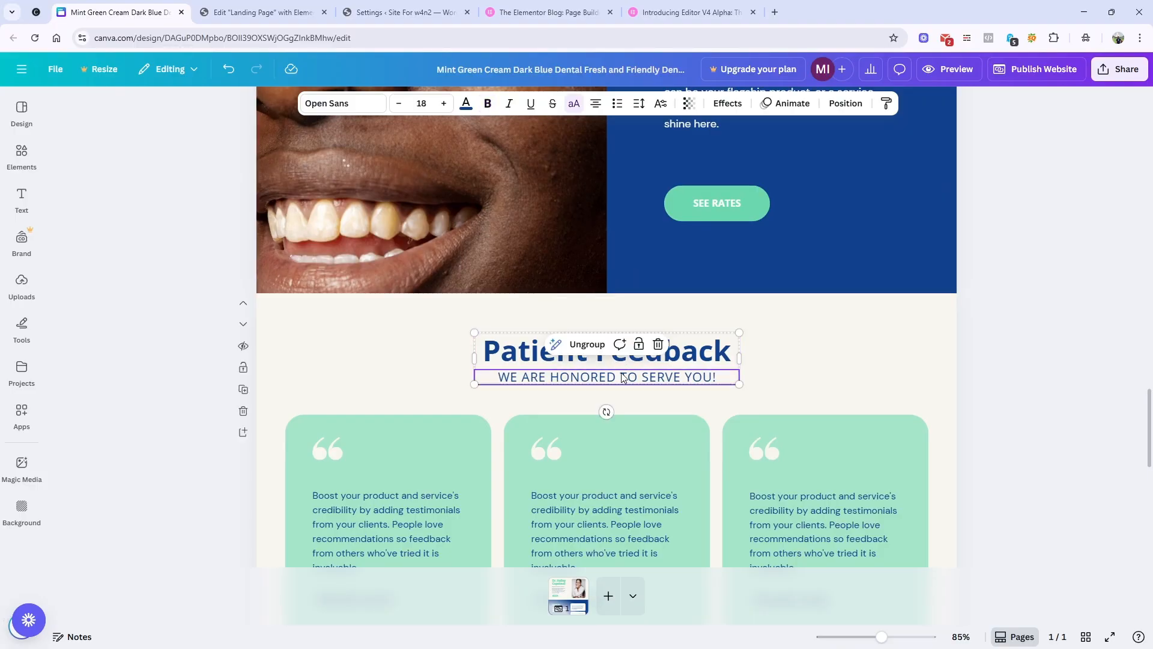
left_click(623, 377)
scroll(575, 449, "down", 4)
scroll(726, 388, "down", 3)
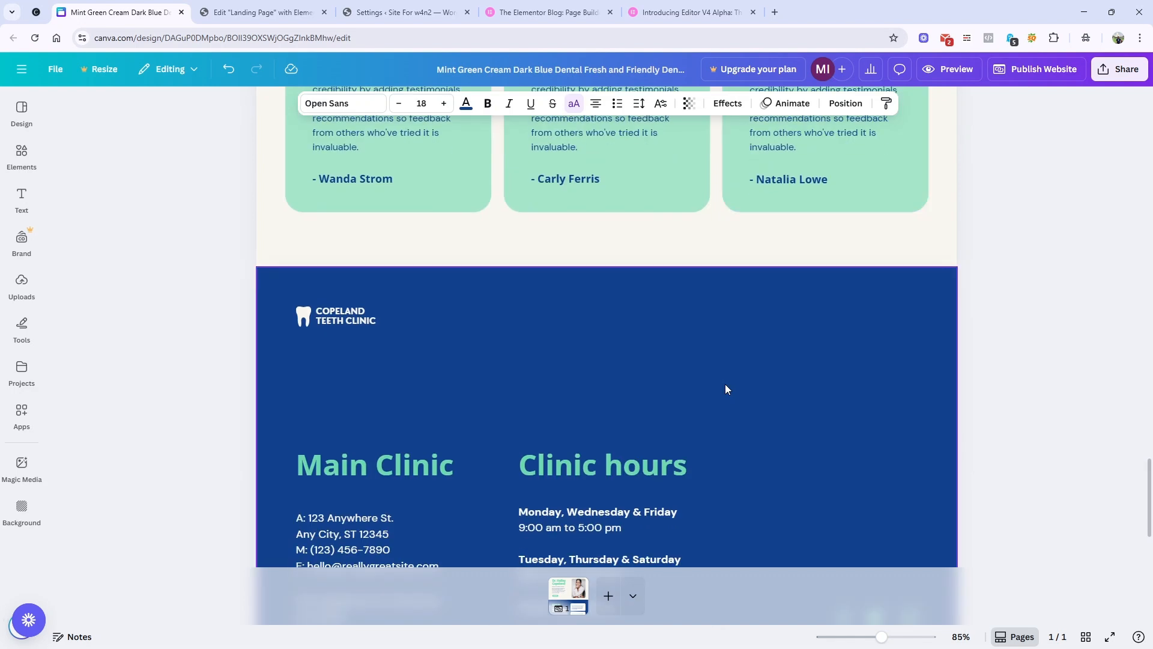
scroll(726, 388, "up", 7)
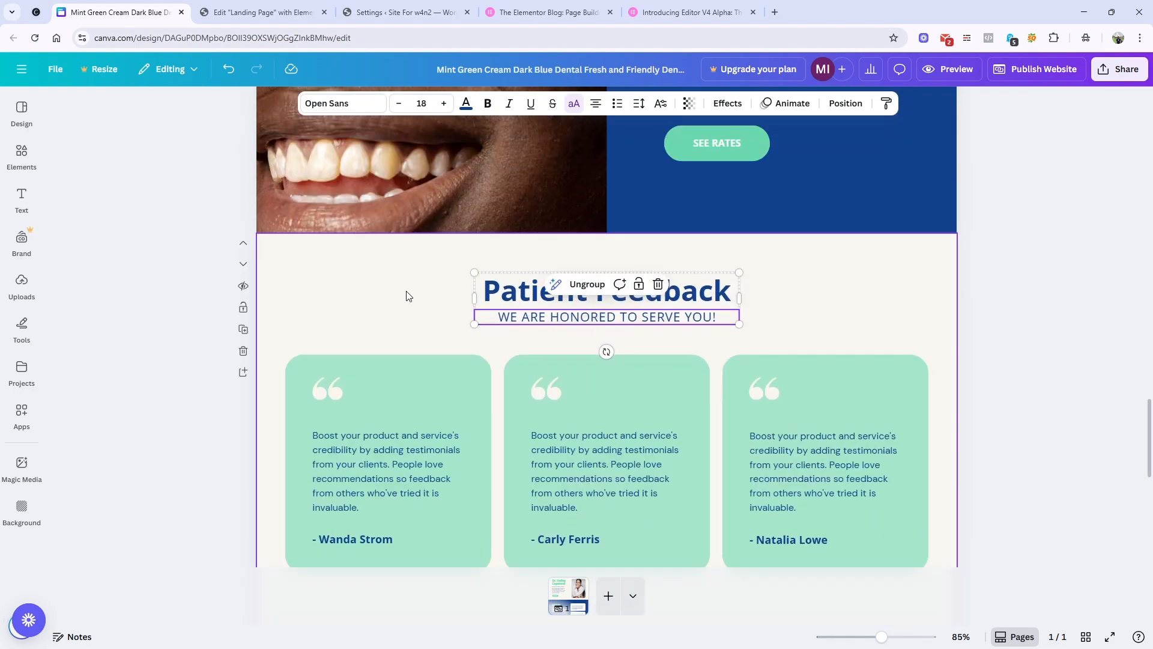
left_click(412, 272)
left_click(270, 13)
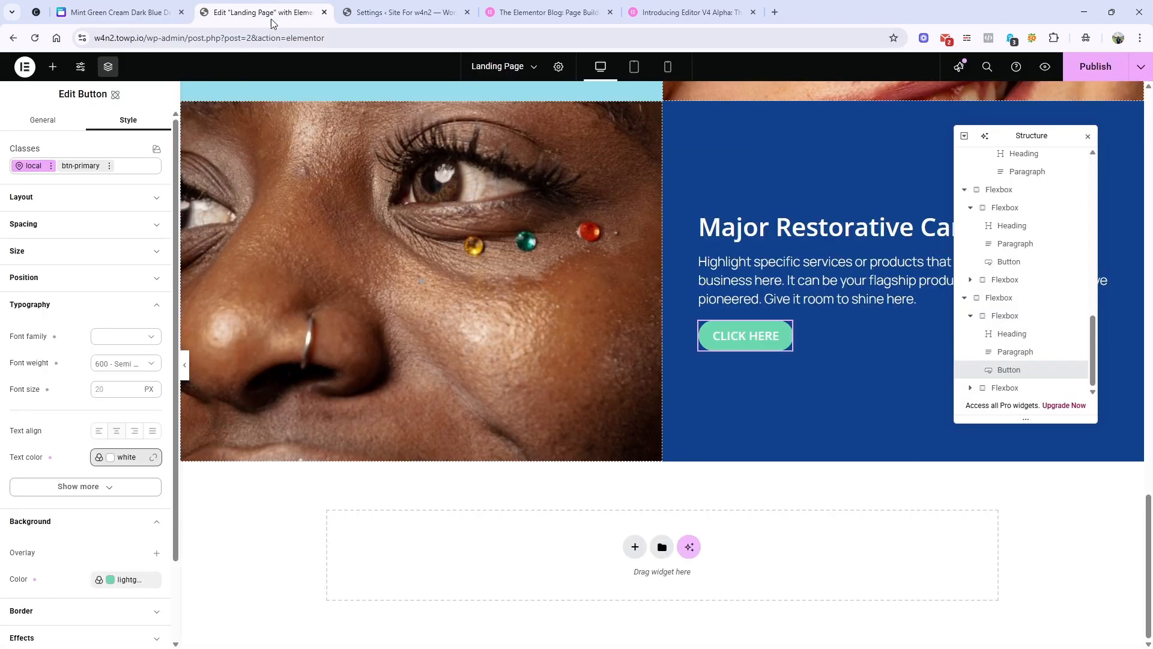
left_click(52, 66)
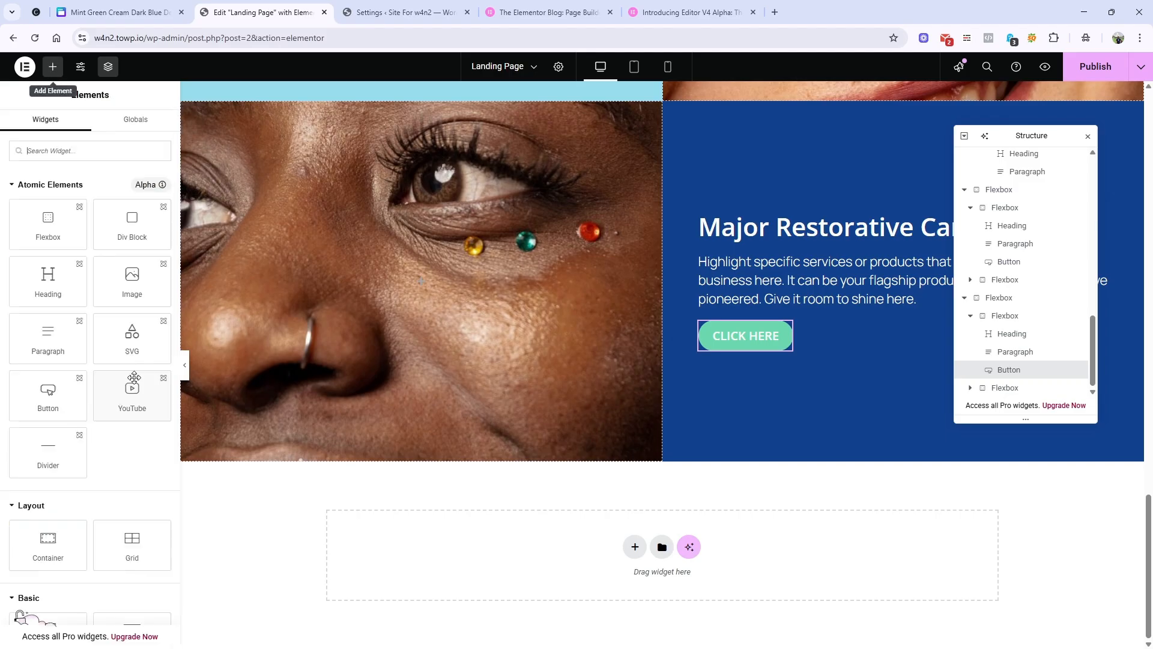
left_click_drag(46, 229, 440, 546)
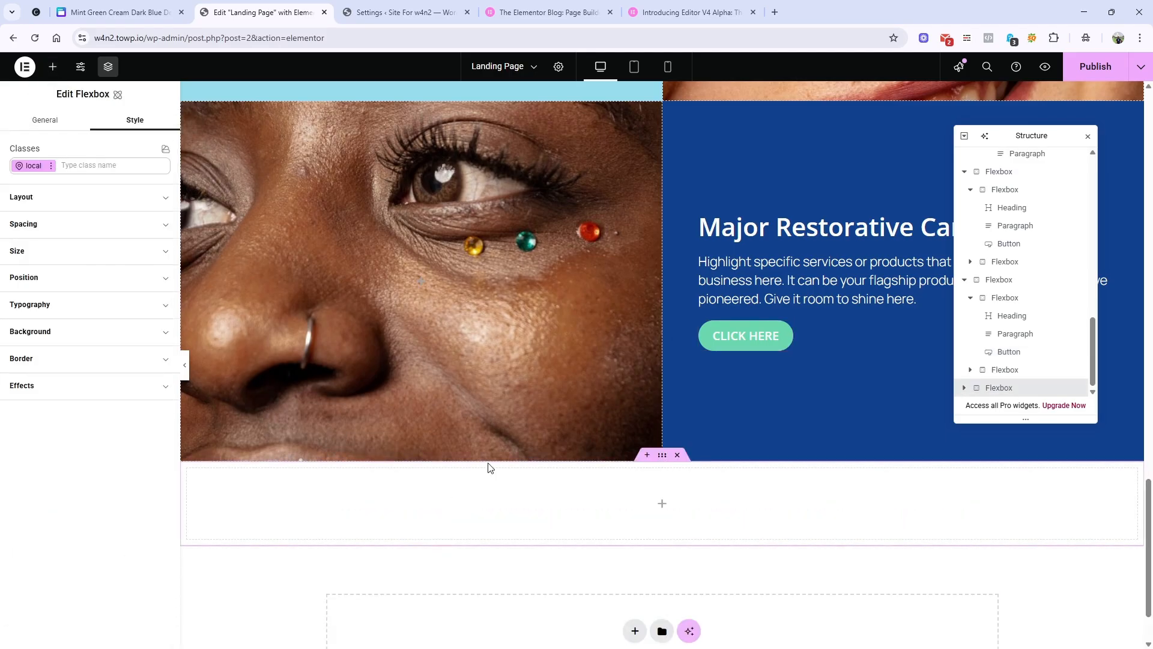
left_click(105, 166)
type("sec")
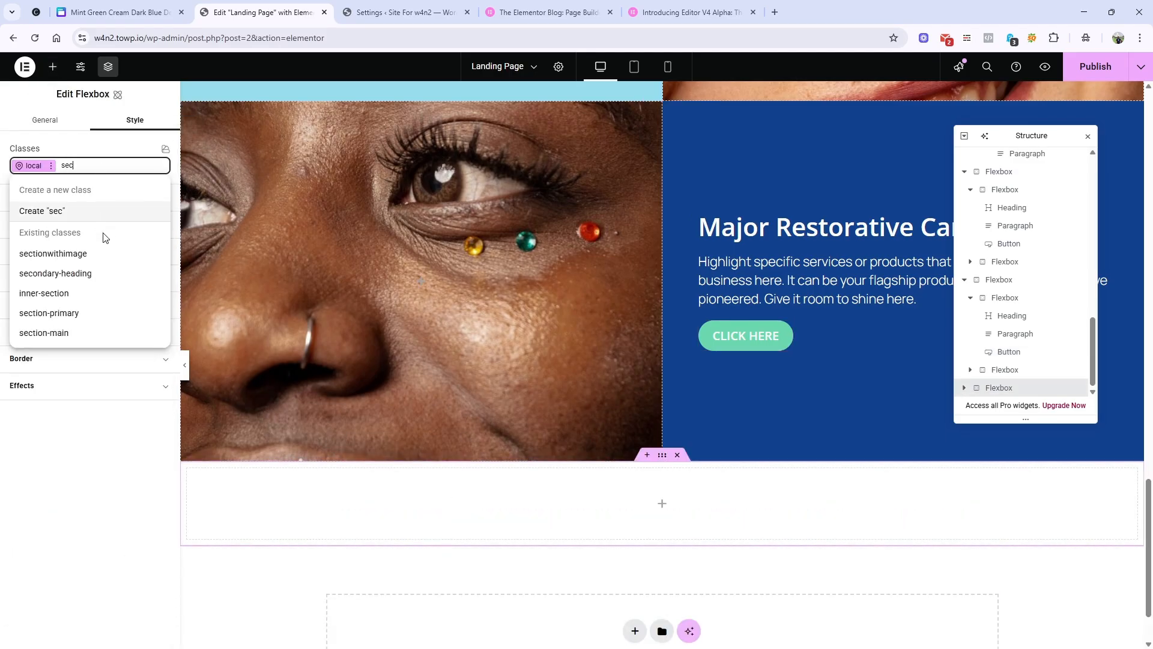
left_click(90, 331)
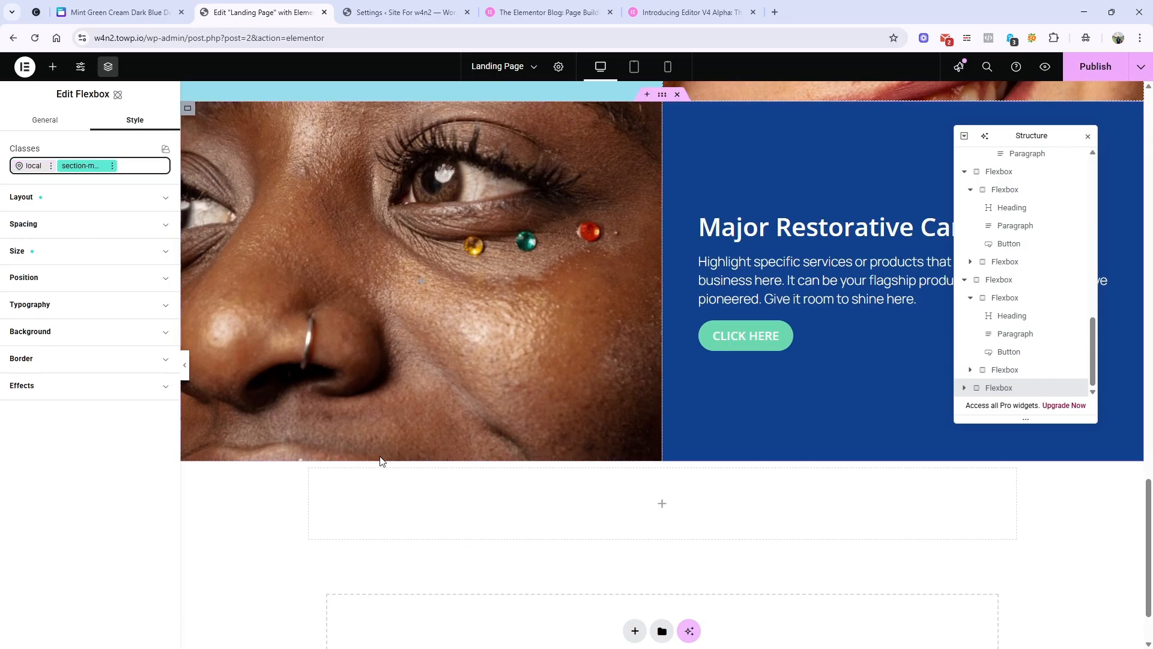
left_click(679, 456)
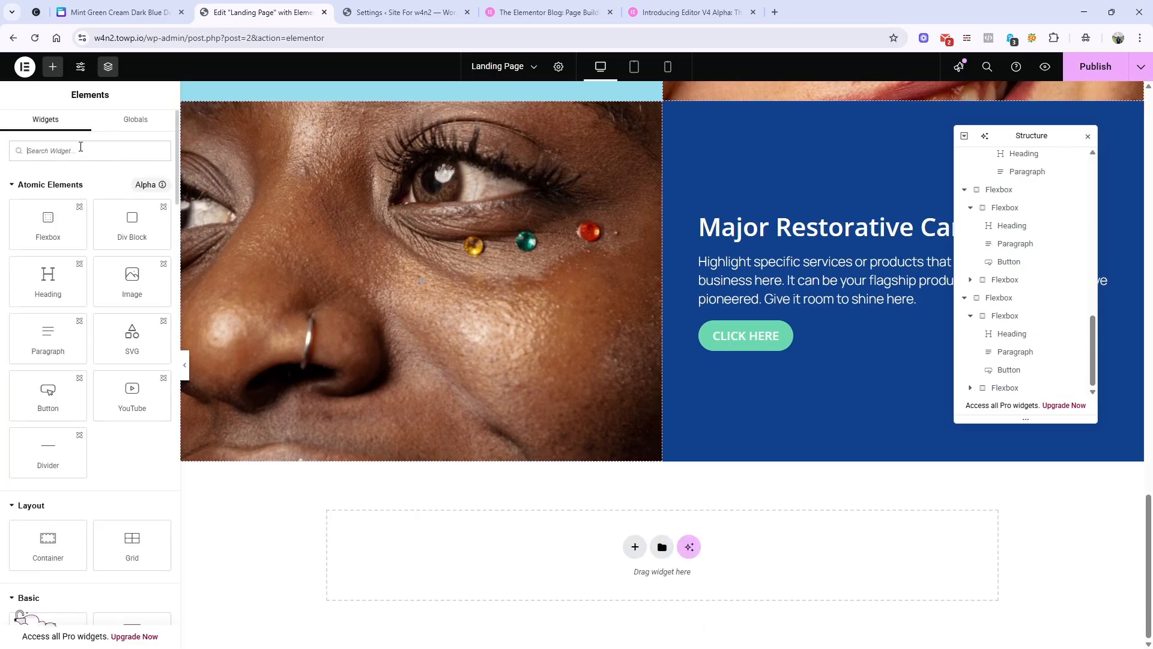
Add a Flexbox below the dark blue section and apply the existing class section-primary to it.
left_click_drag(48, 222, 382, 504)
left_click(80, 166)
type("sec")
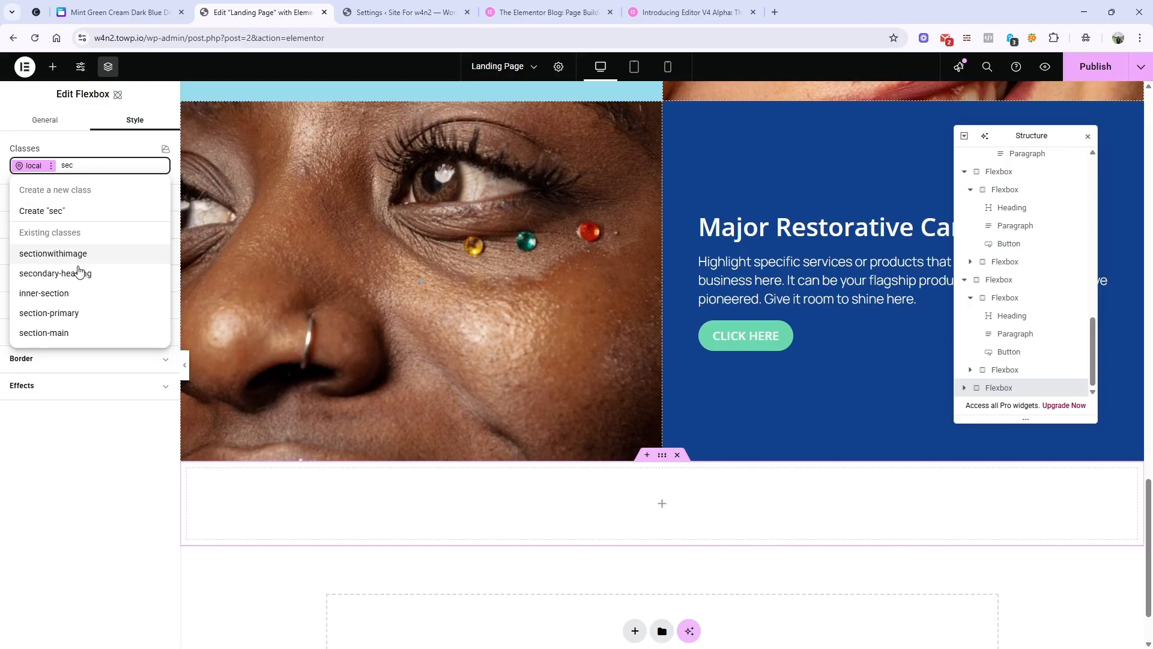
left_click(79, 314)
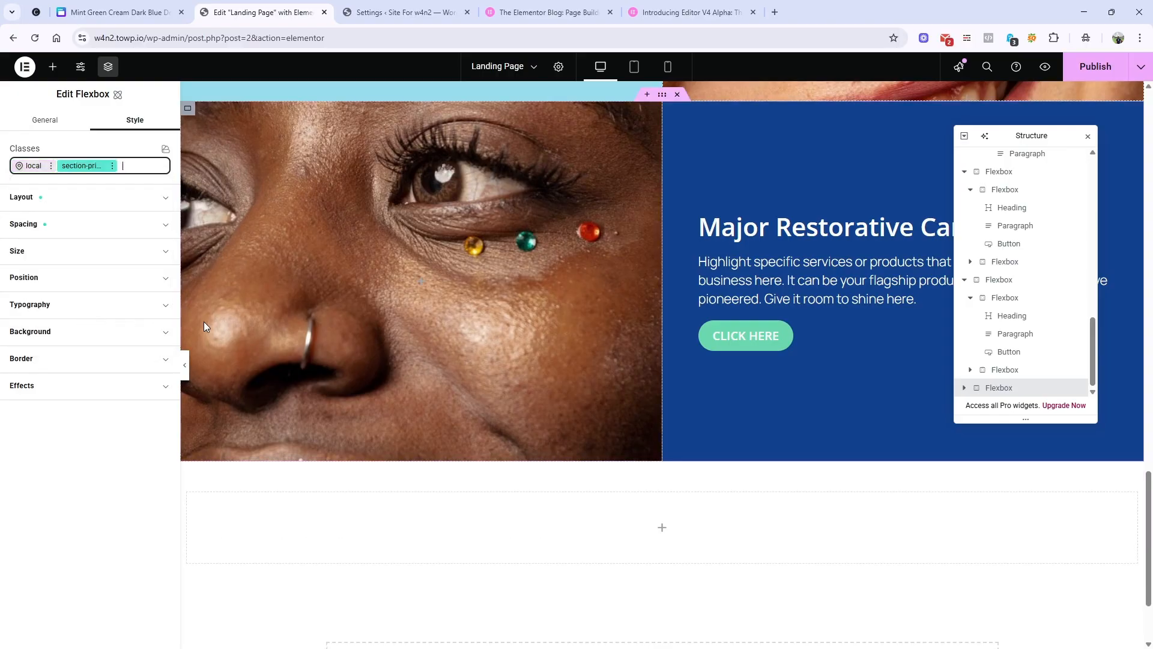
Set the new section Flexbox's local background colour to the light-yellow variable.
left_click(83, 328)
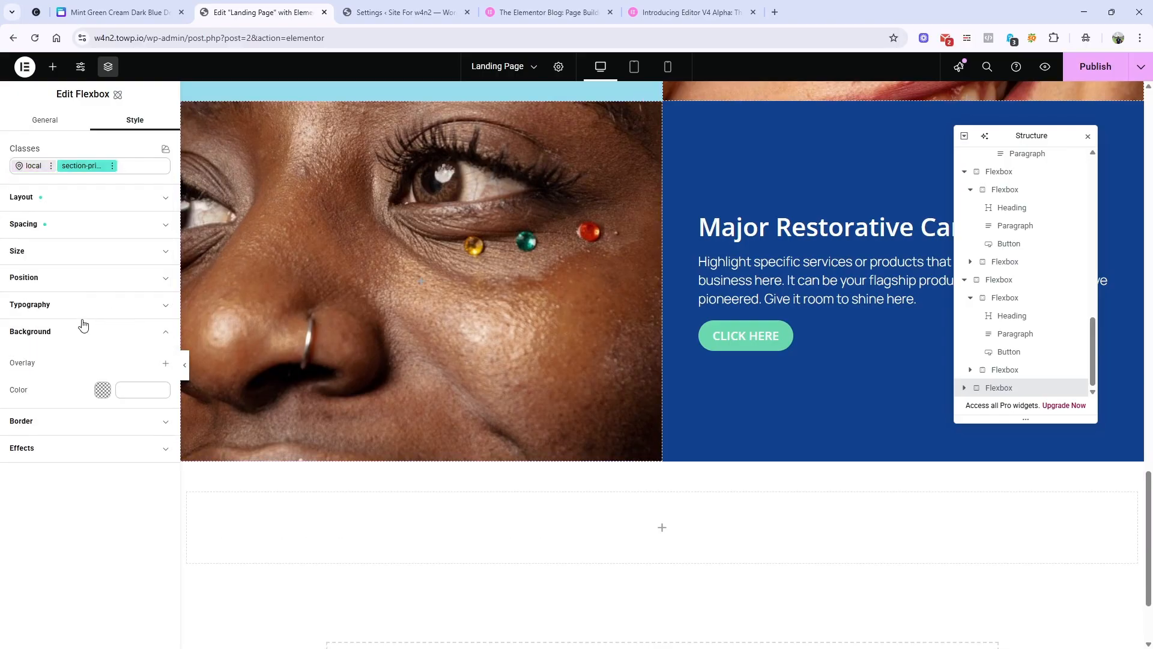
left_click(26, 164)
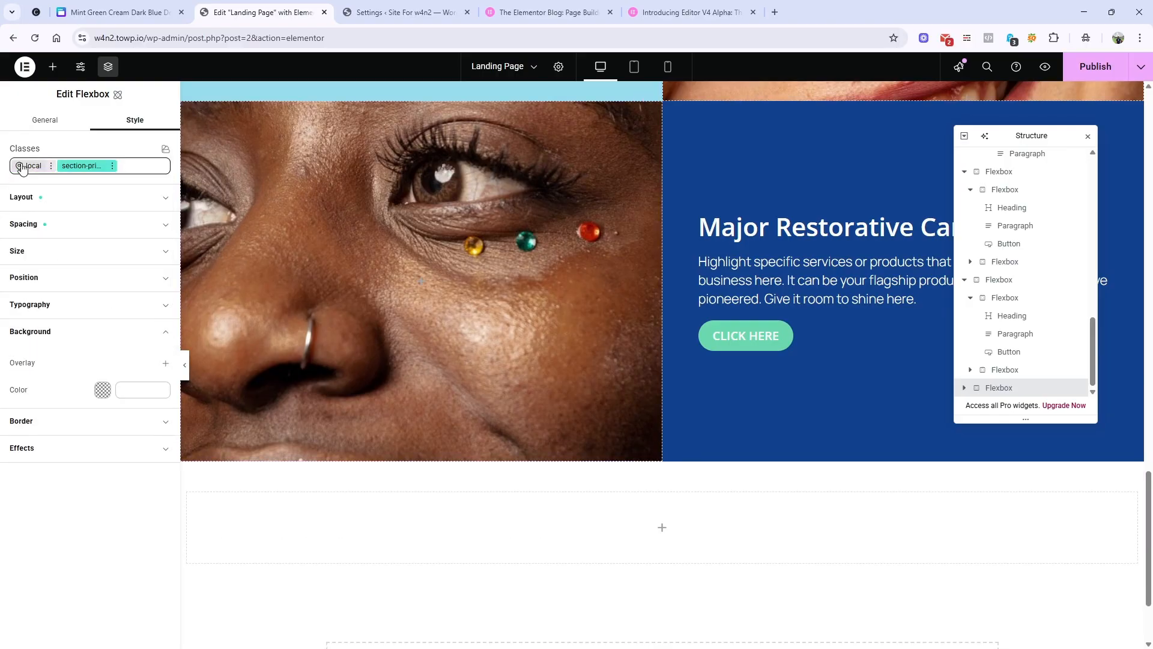
left_click(102, 391)
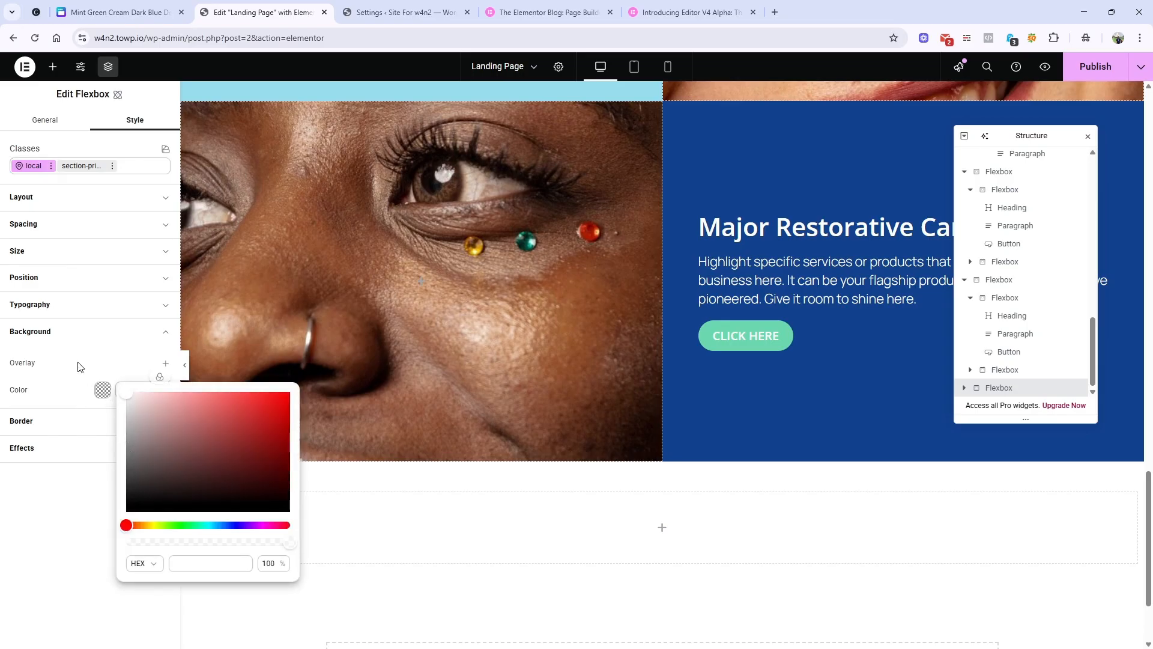
left_click(80, 367)
left_click(101, 391)
left_click(161, 381)
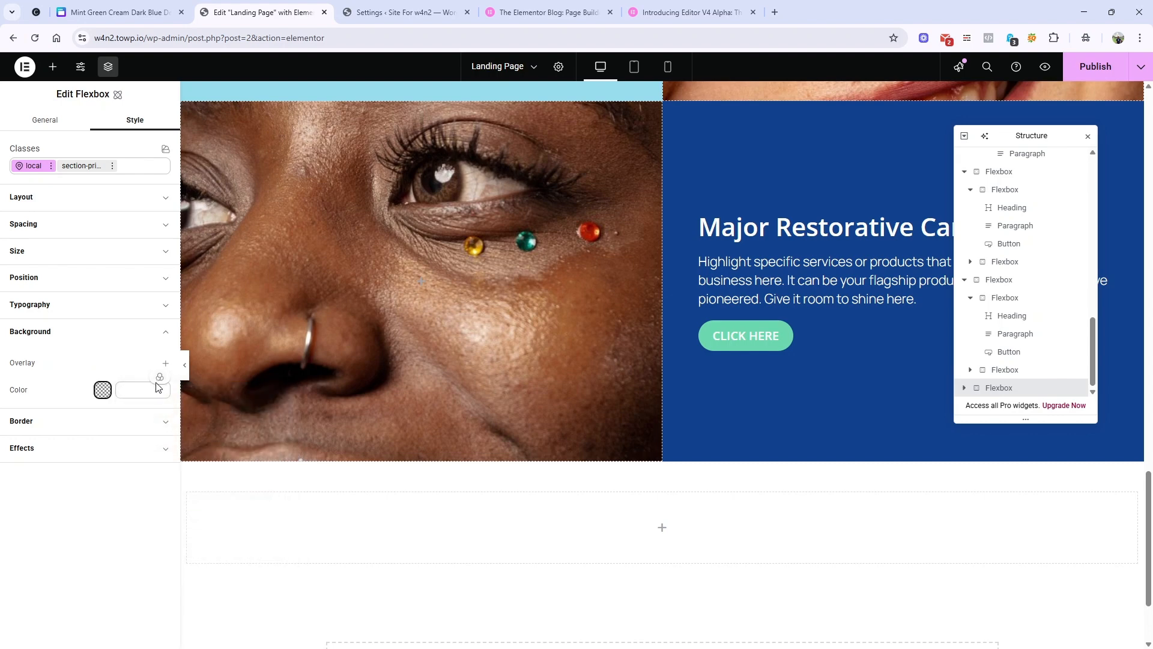
left_click(159, 378)
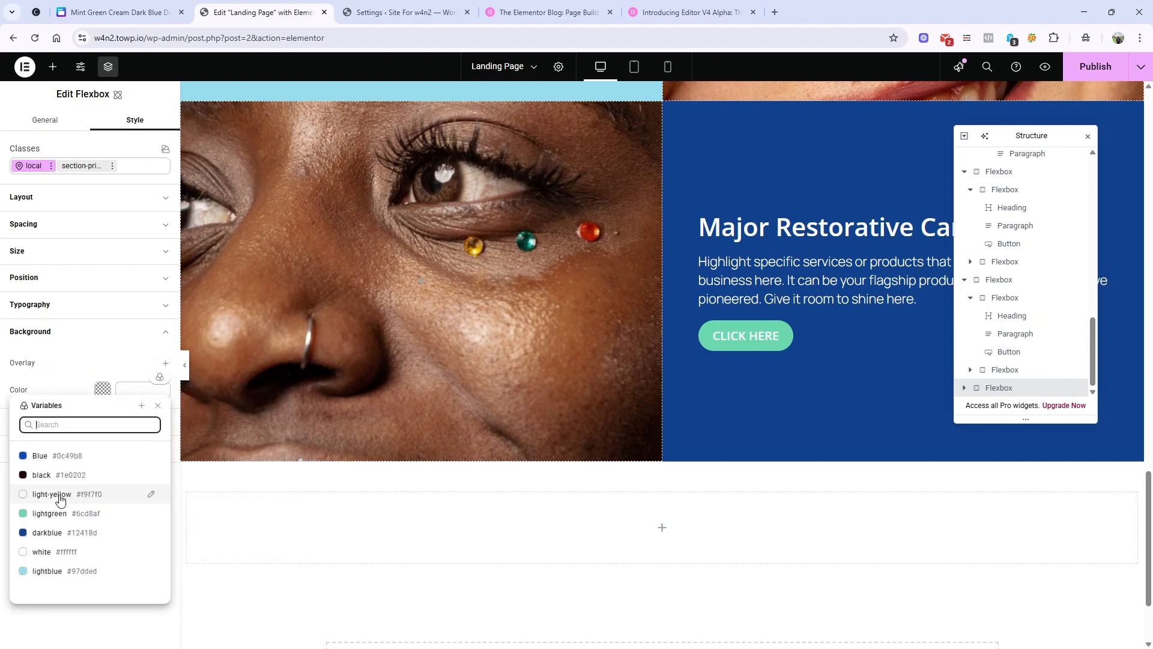
left_click(60, 499)
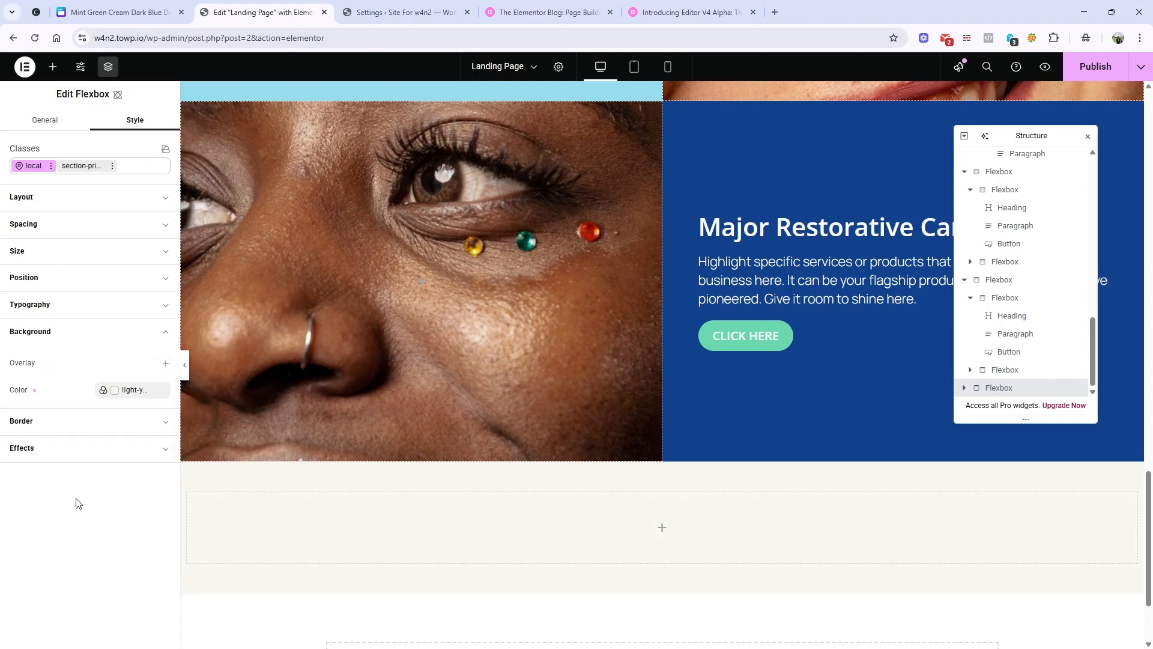
Check the Patient Feedback layout in Canva, then nest a Flexbox inside the light-yellow Elementor section and apply the existing class inner-section.
left_click(120, 6)
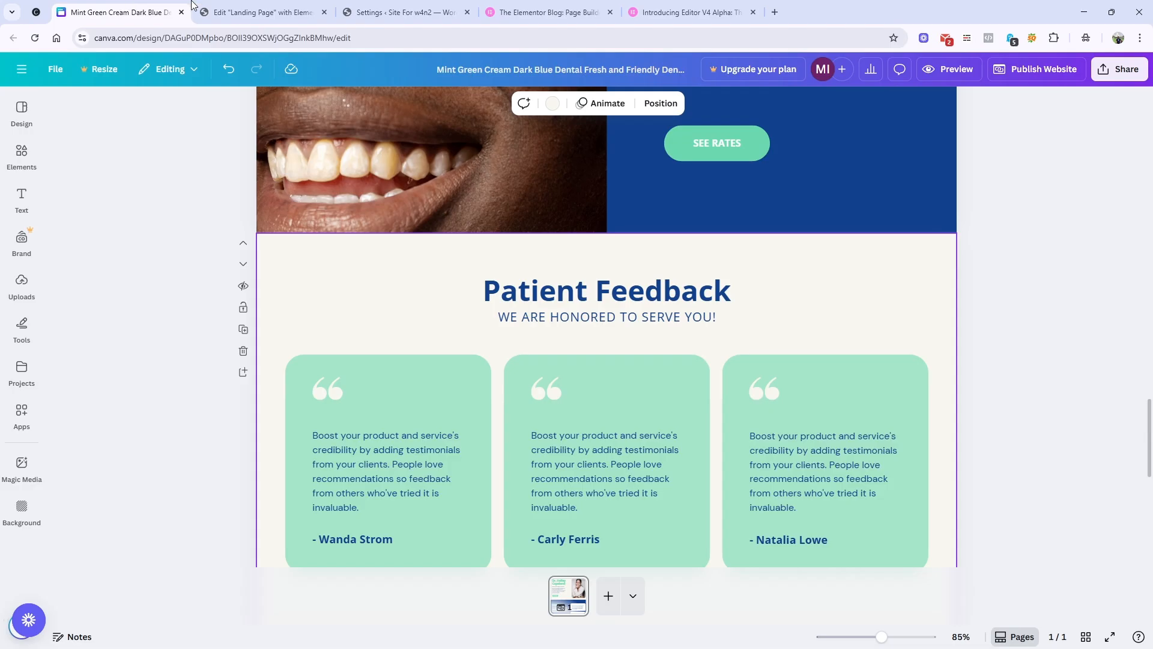
left_click(237, 4)
left_click(154, 4)
left_click(283, 12)
left_click(53, 66)
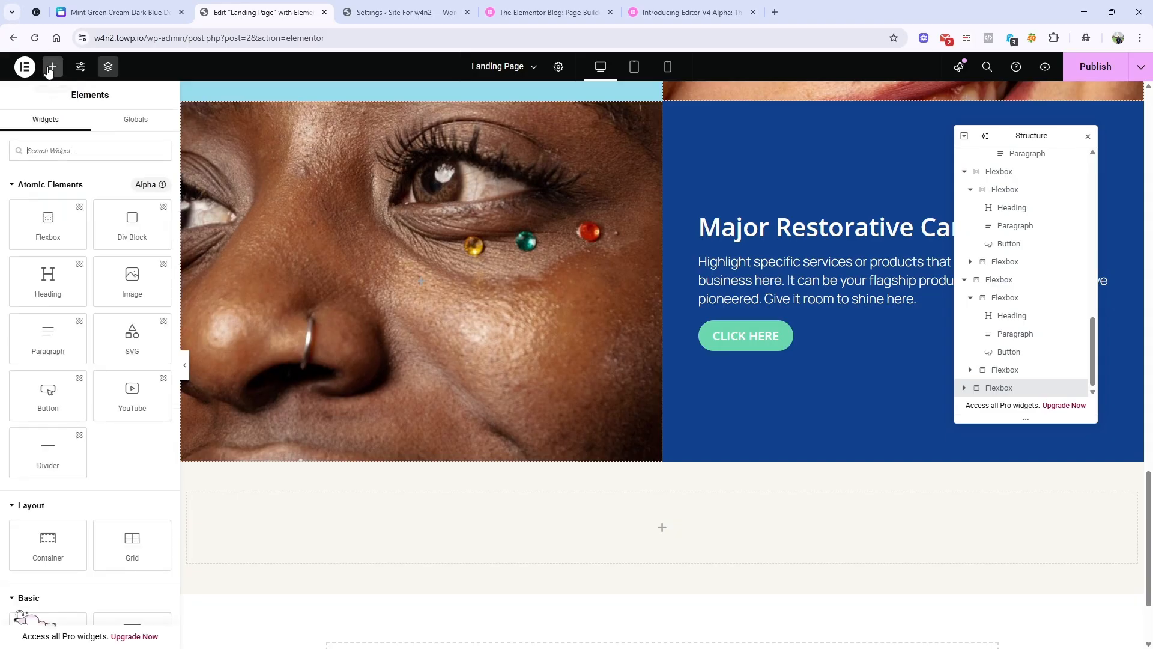
left_click_drag(56, 239, 528, 546)
left_click(103, 167)
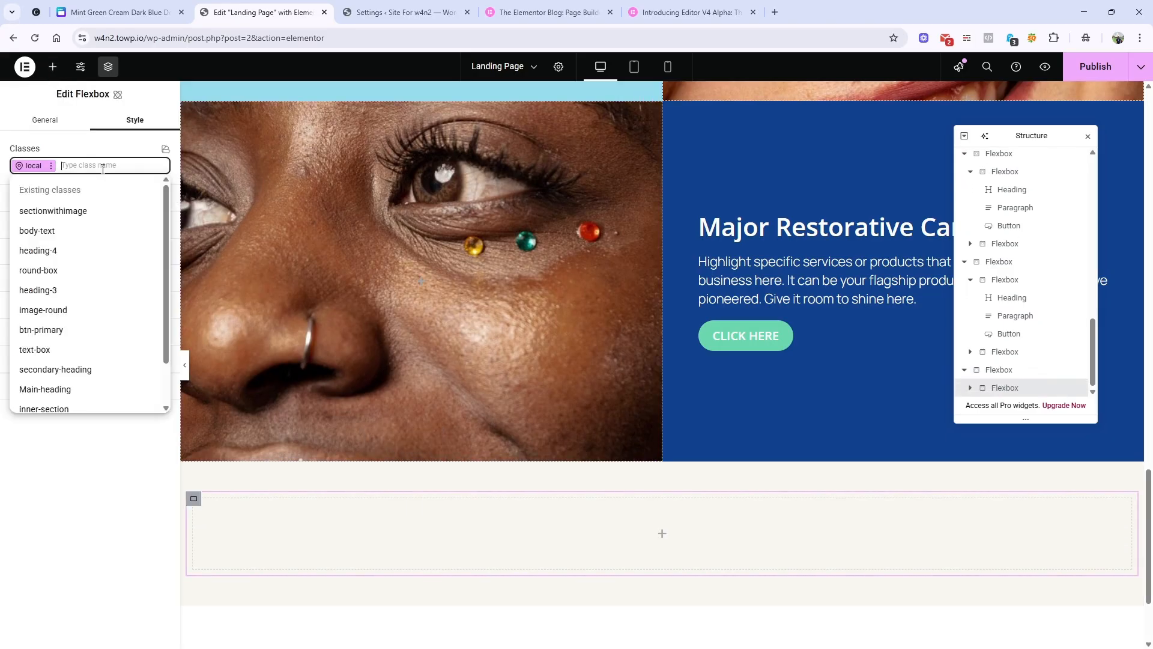
type("inn")
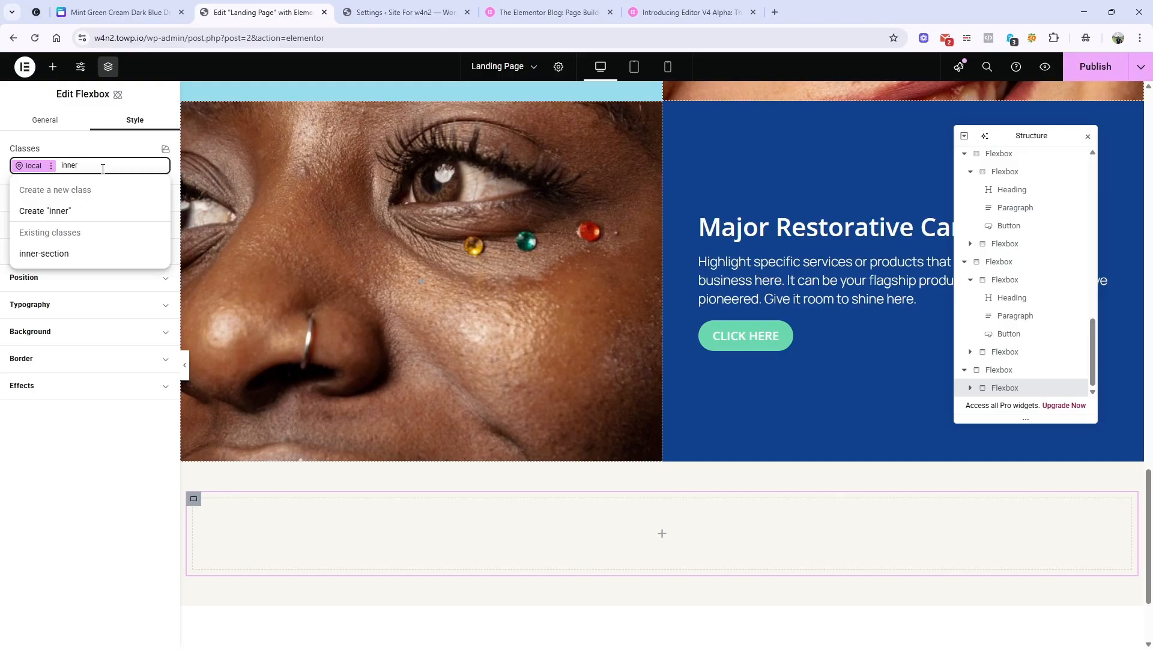
type("er")
left_click(79, 252)
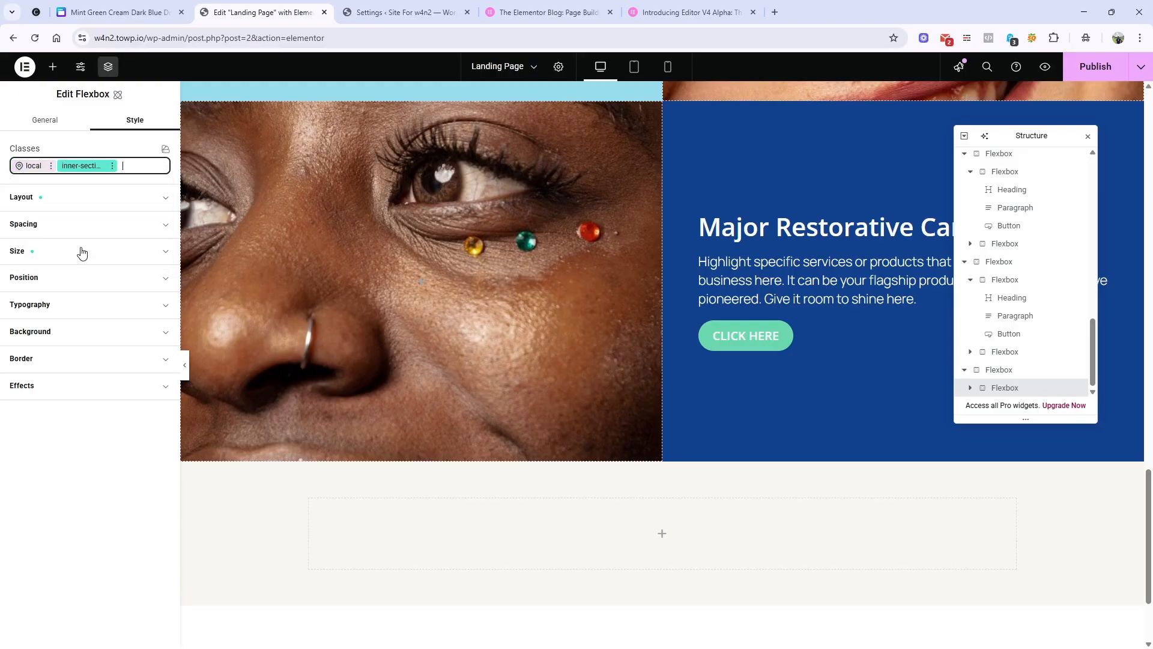
Add a Heading to the inner Flexbox, checking against the Canva design, and duplicate it for the subheading.
left_click(118, 12)
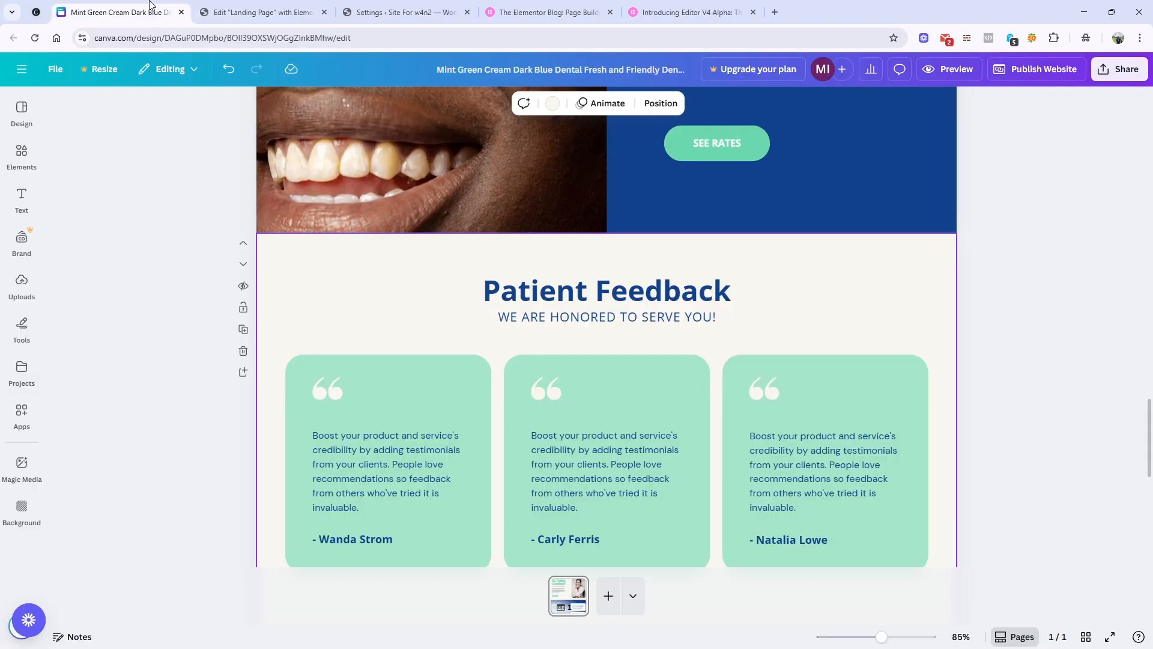
left_click(254, 8)
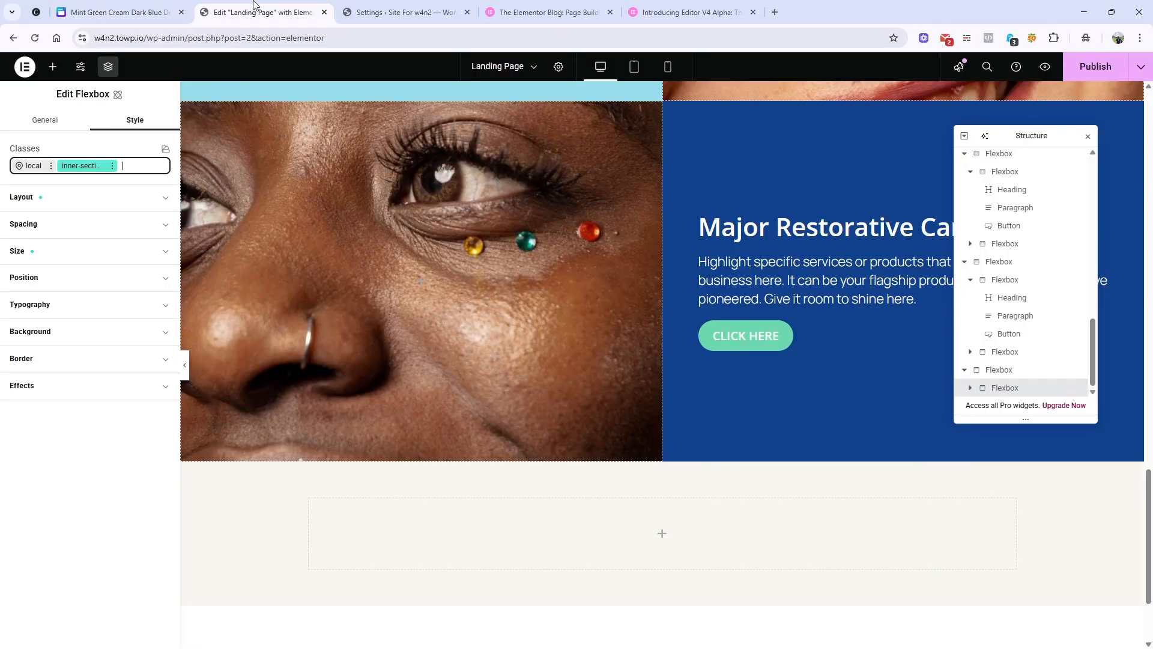
left_click(52, 67)
left_click_drag(48, 282, 576, 559)
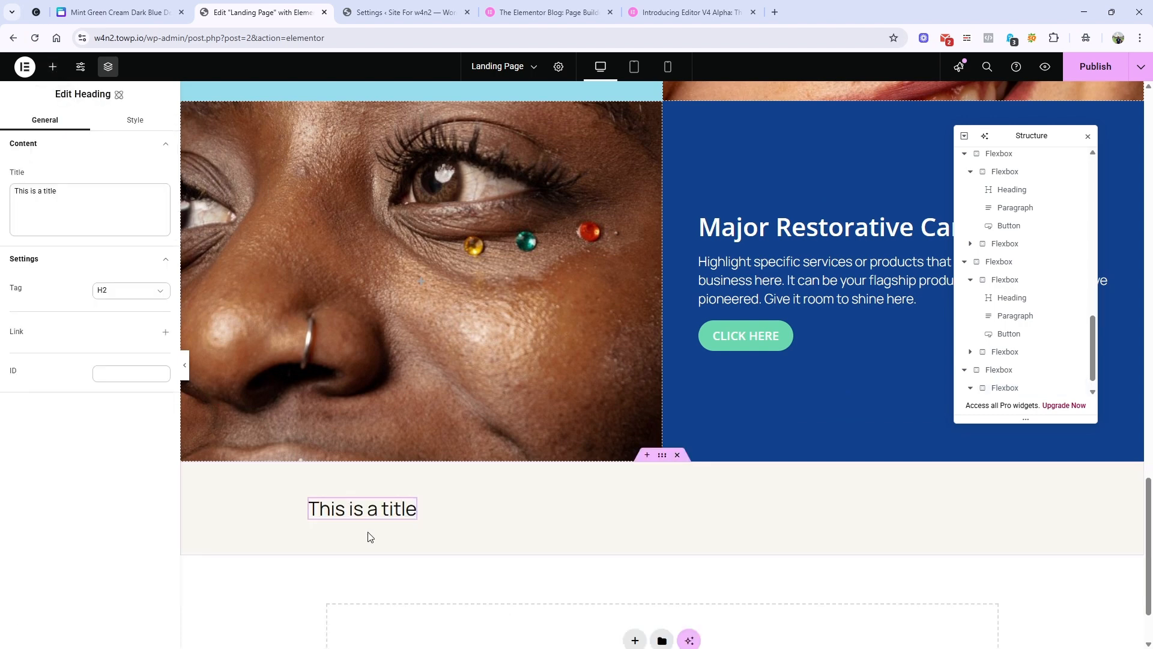
left_click(138, 6)
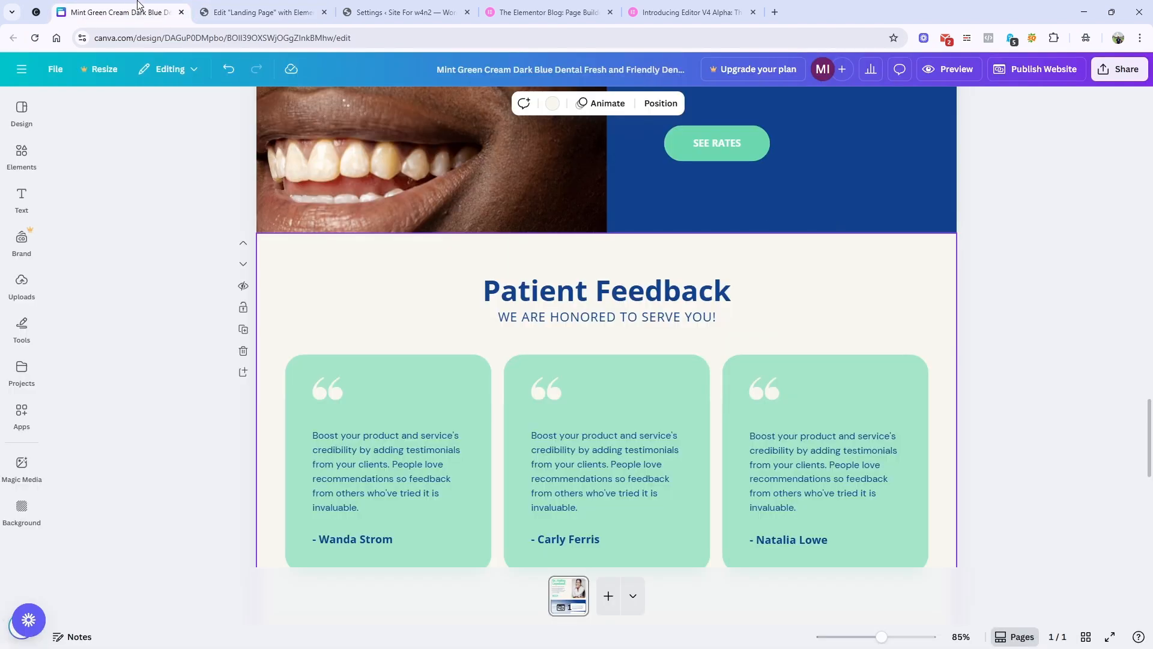
left_click(218, 5)
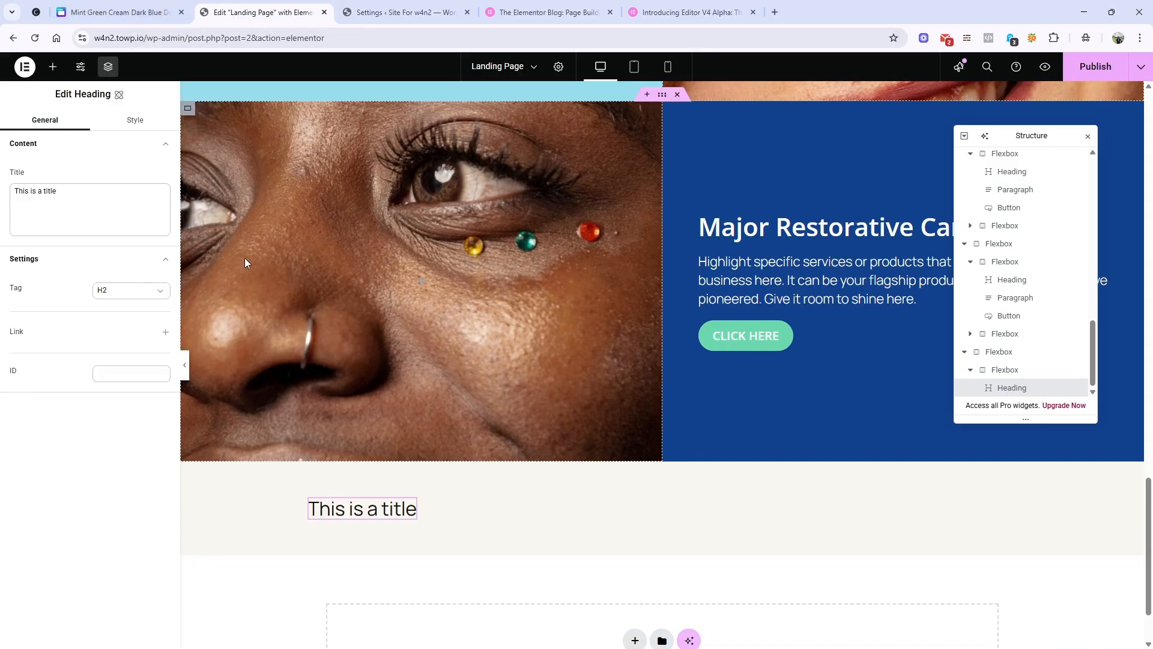
right_click(385, 526)
right_click(352, 512)
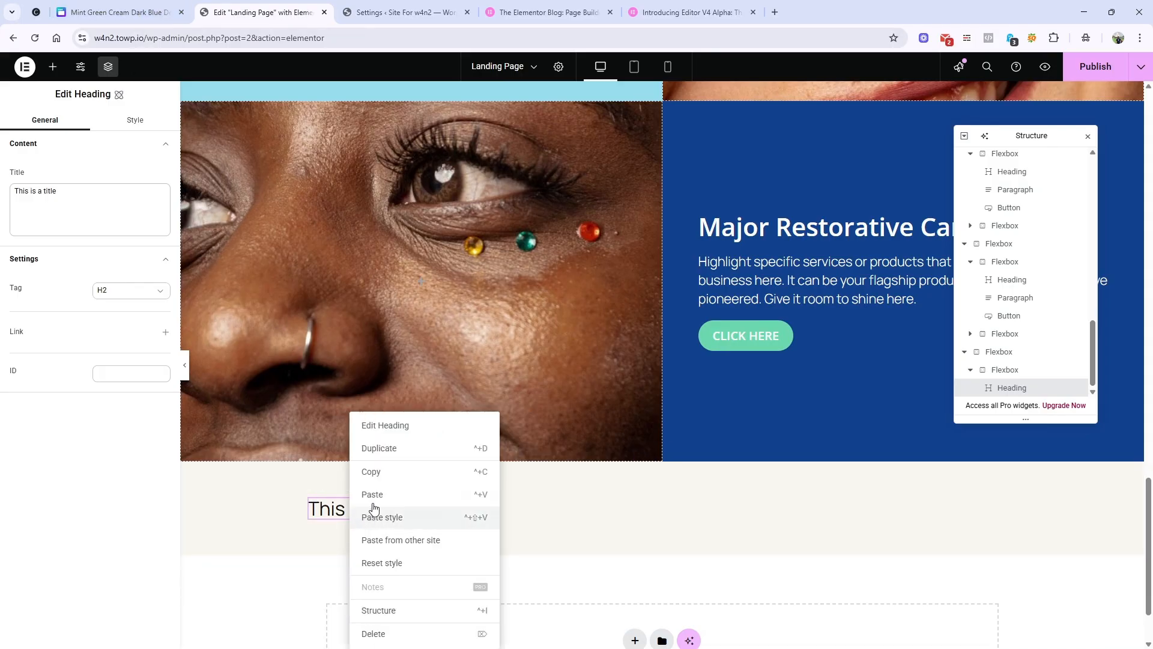
left_click(379, 448)
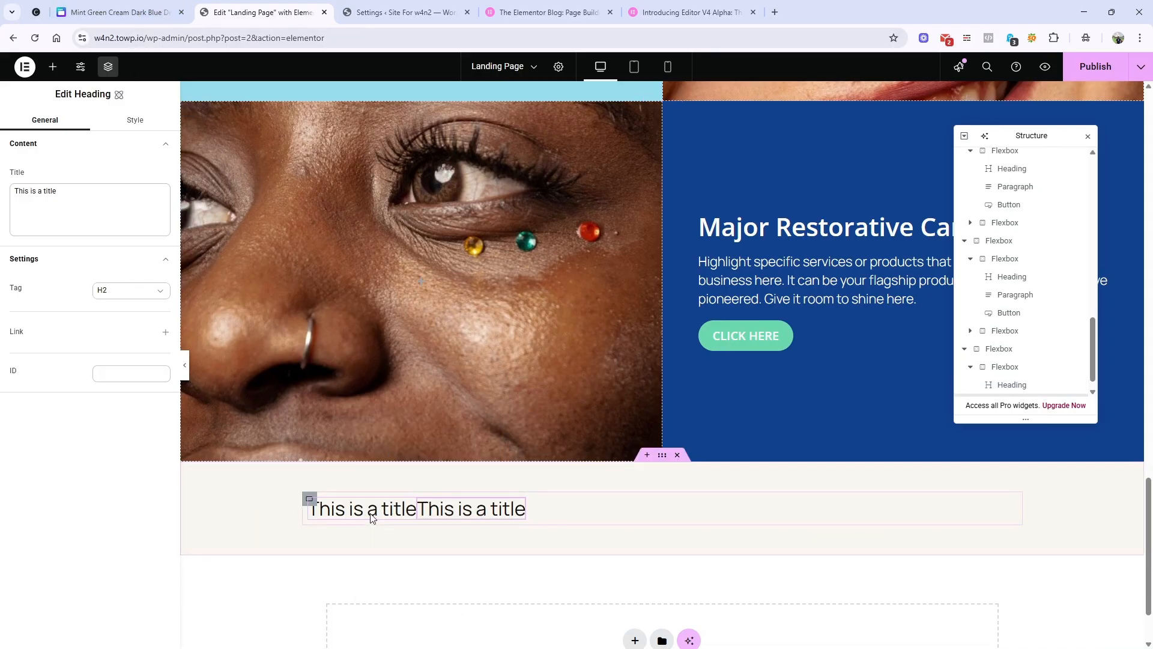
Set the inner Flexbox's local layout direction to column so the two headings stack vertically.
left_click(310, 499)
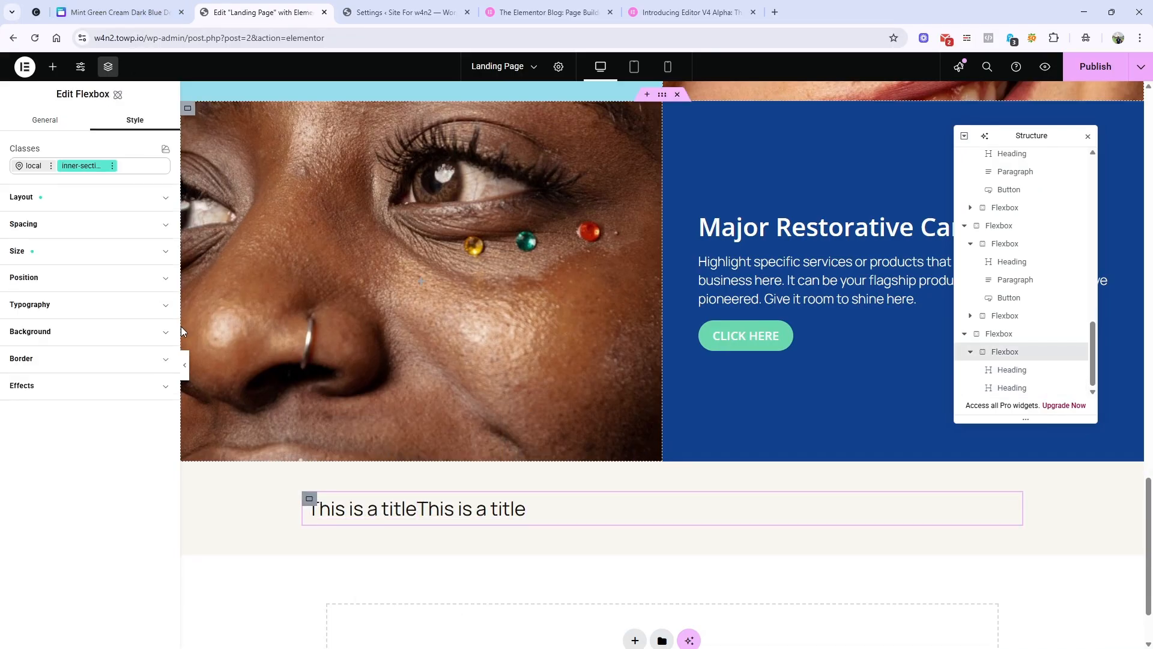
left_click(23, 174)
left_click(24, 166)
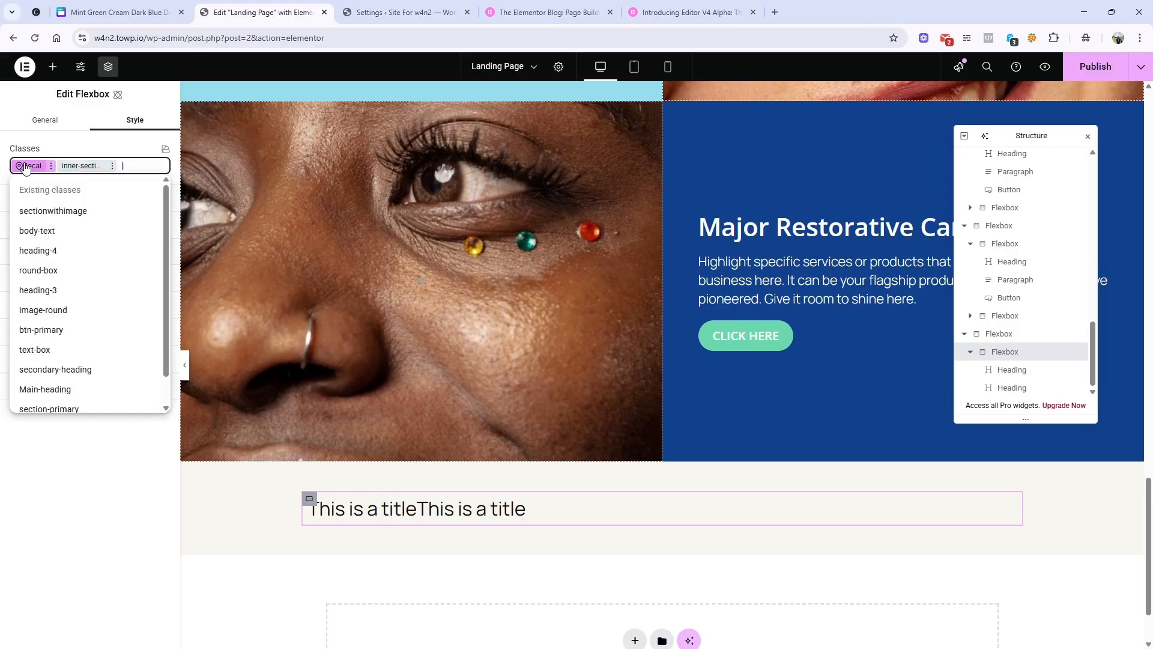
left_click(125, 567)
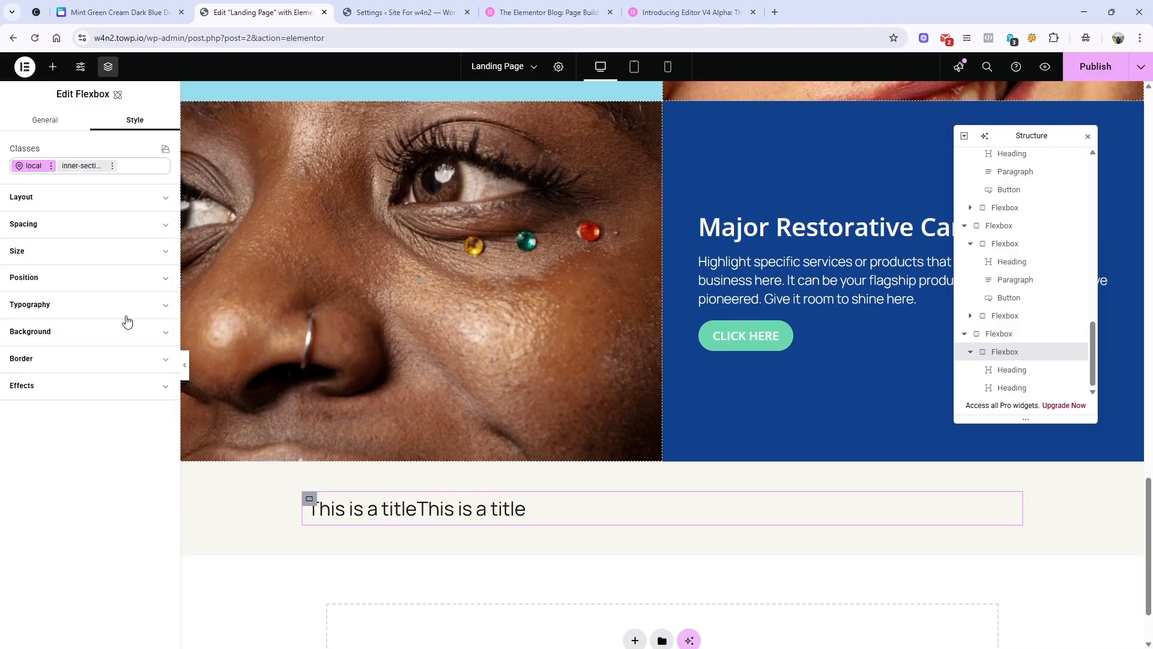
left_click(138, 198)
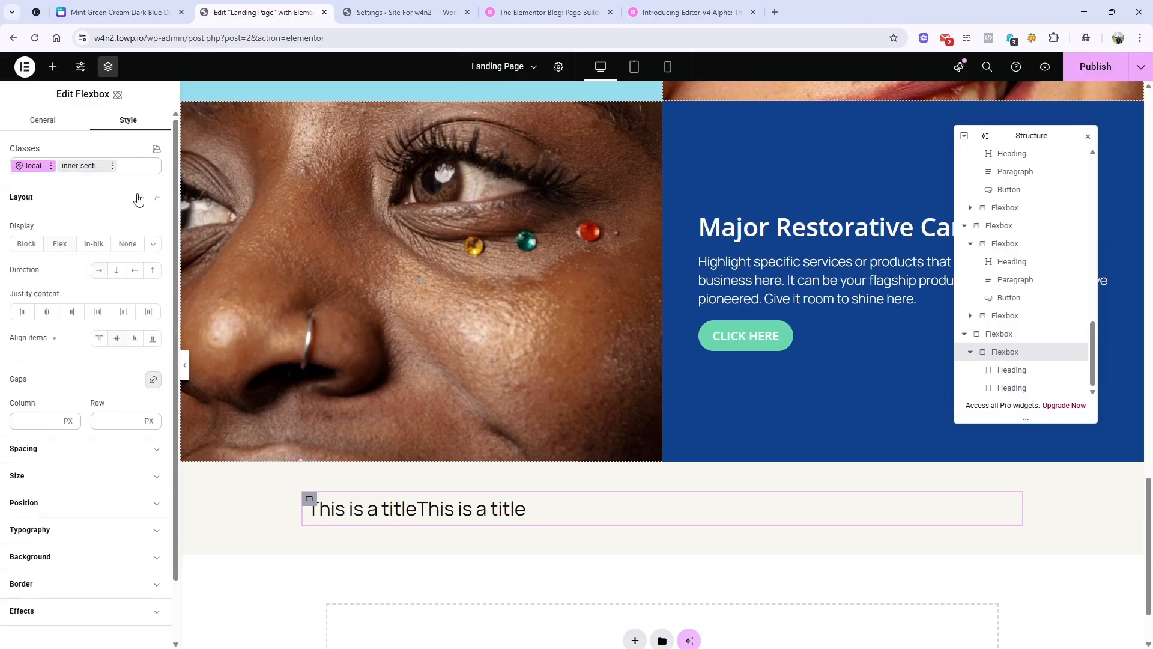
left_click(120, 272)
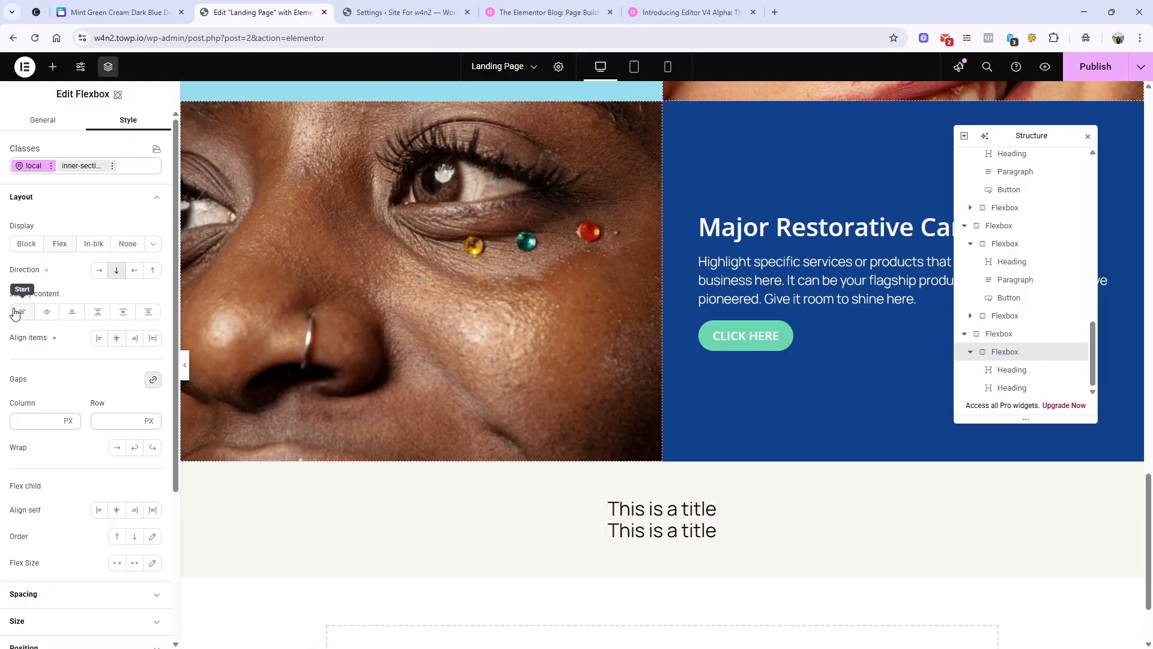
Apply the existing class heading-3 to the upper heading and set its local text colour to the darkblue variable.
left_click(691, 510)
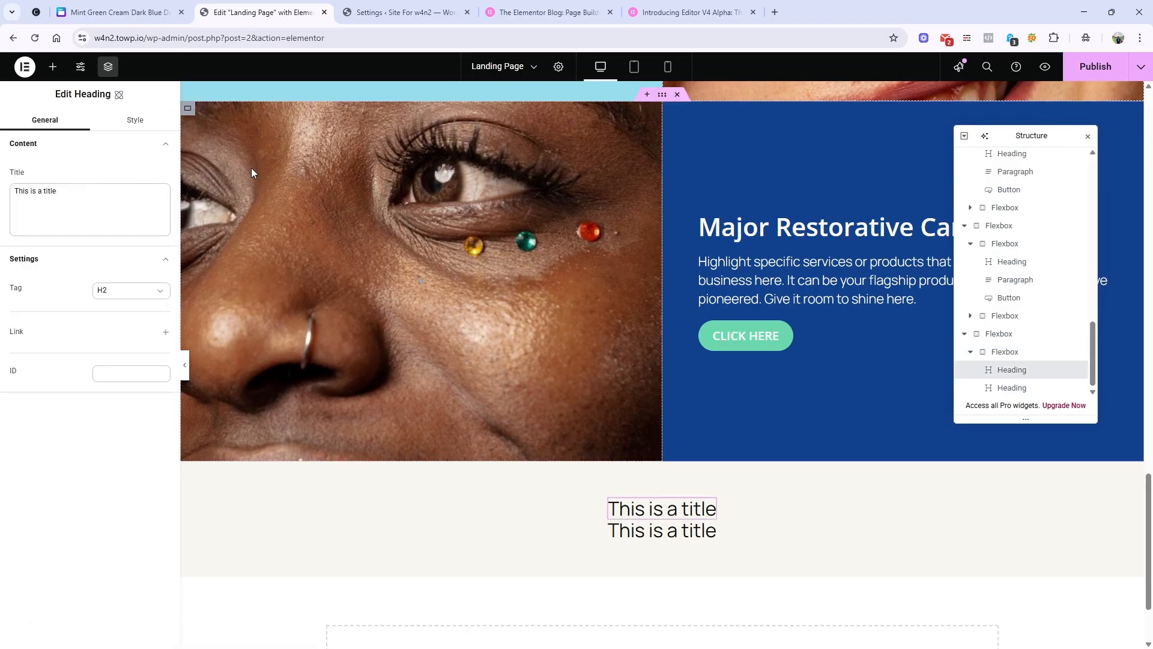
left_click(134, 121)
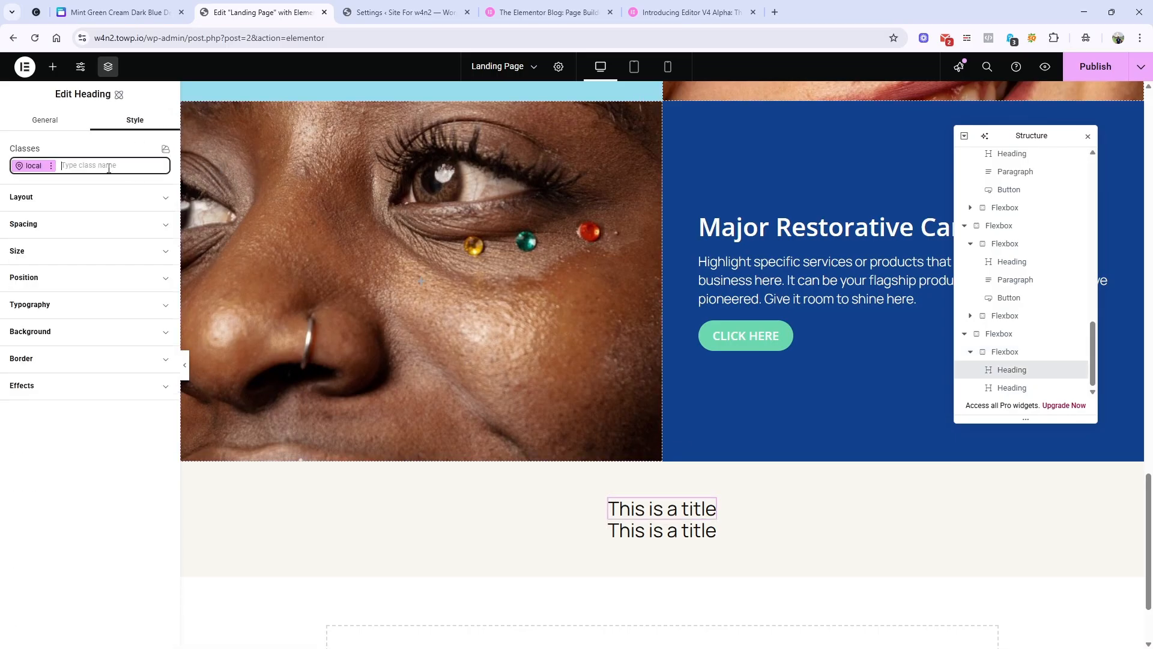
type("head")
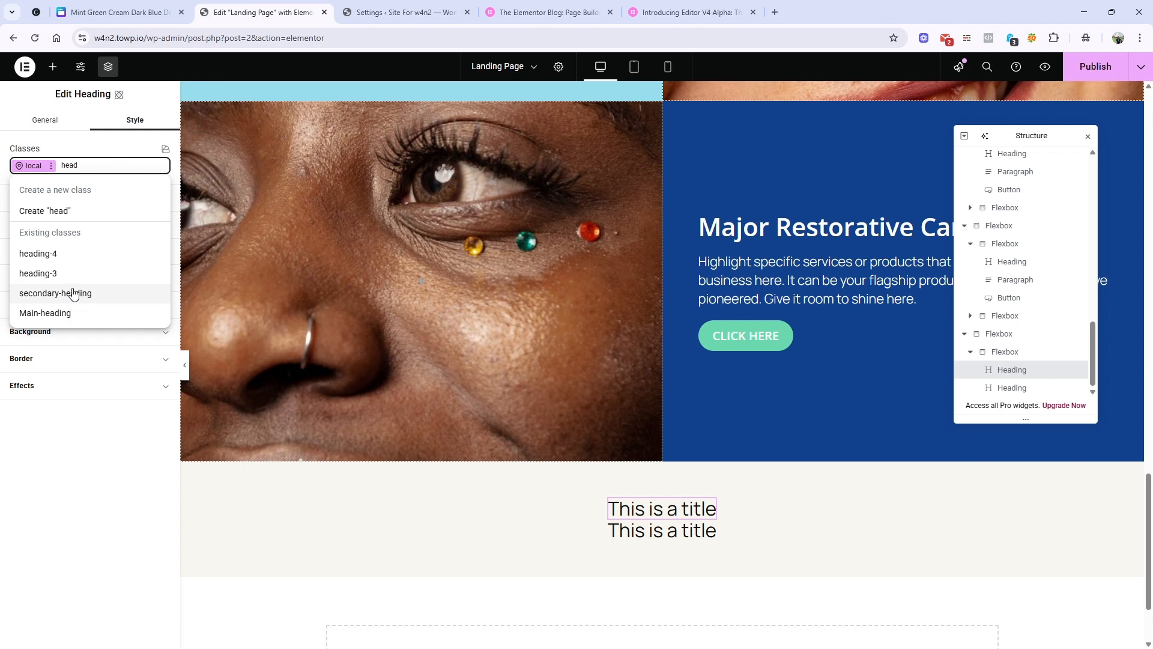
left_click(74, 275)
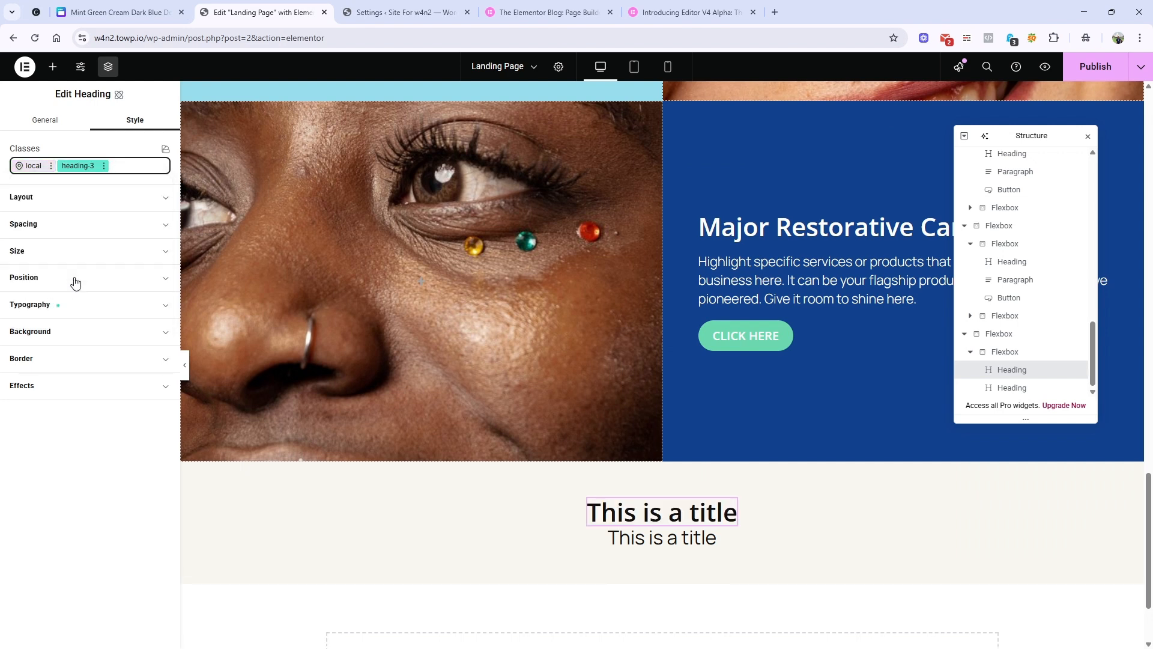
left_click(28, 166)
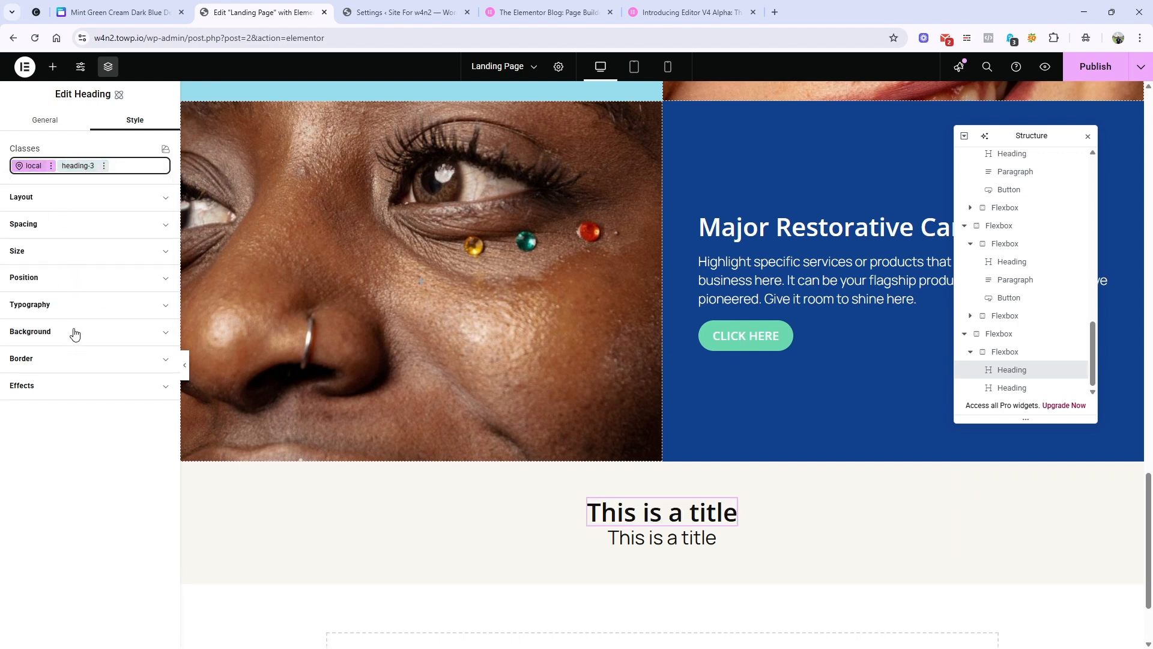
left_click(77, 307)
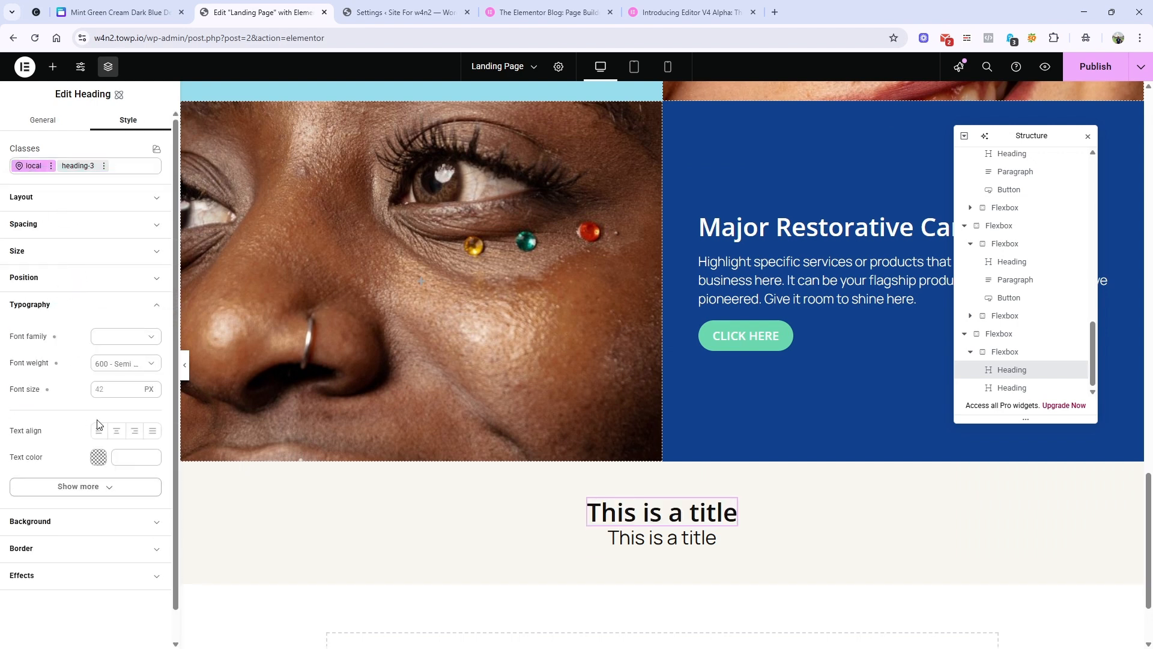
left_click(149, 449)
left_click(65, 588)
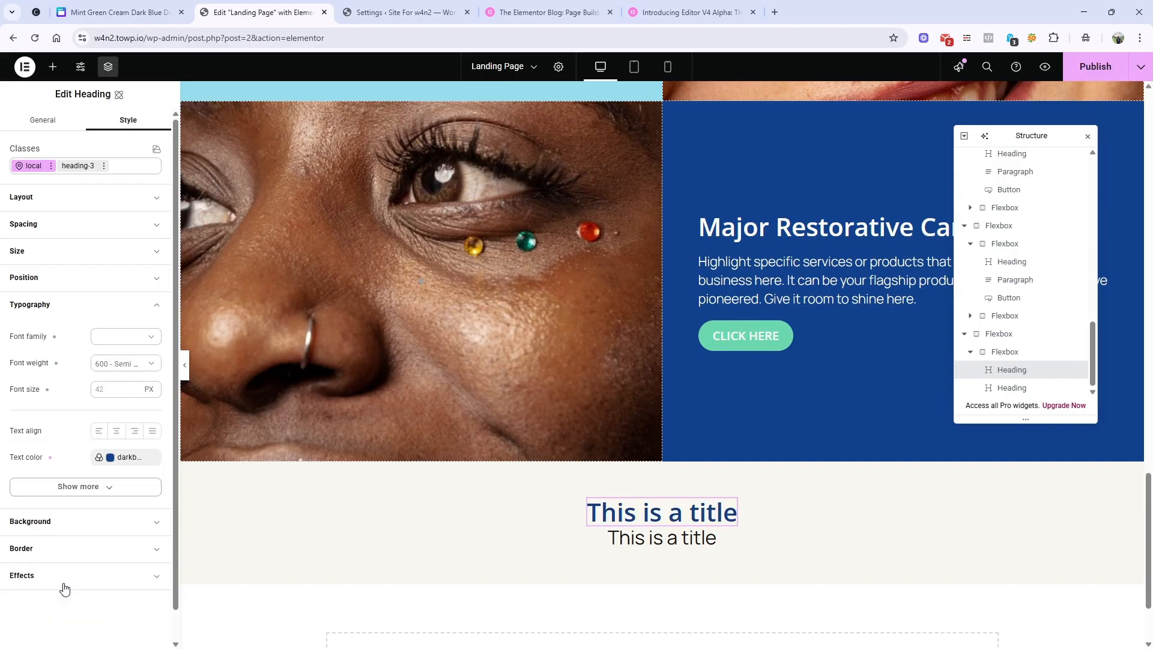
Copy the section title from the Canva design and replace the upper Elementor heading's text with "Patient Feedback".
left_click(114, 12)
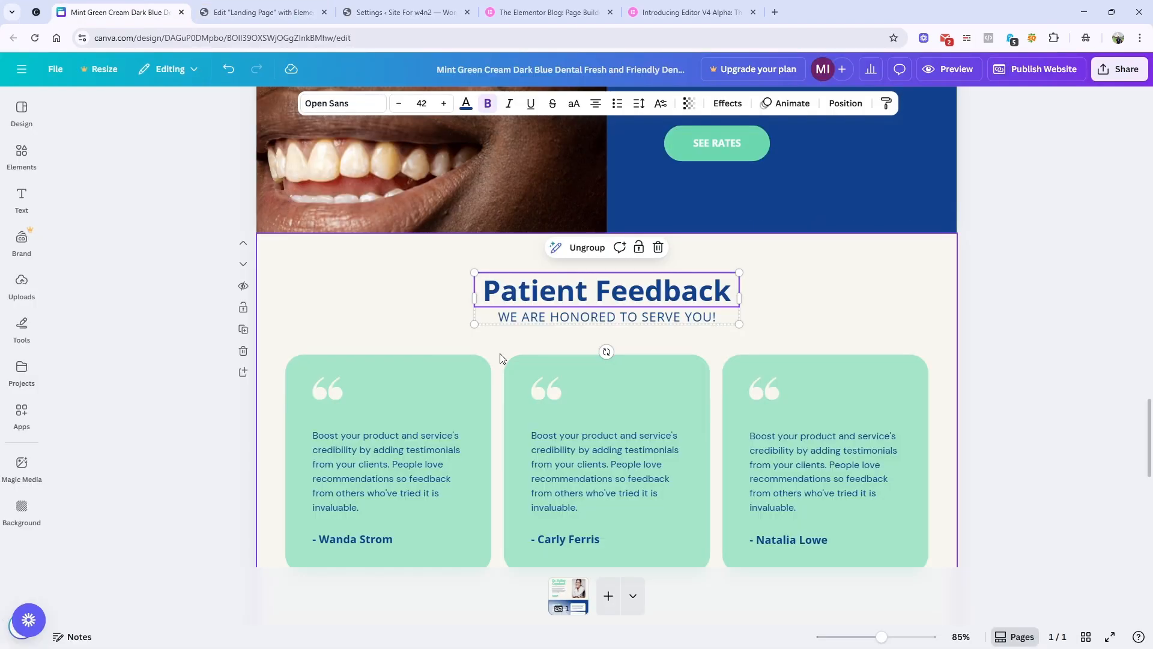
double_click(541, 287)
key("ctrl+c")
left_click(212, 10)
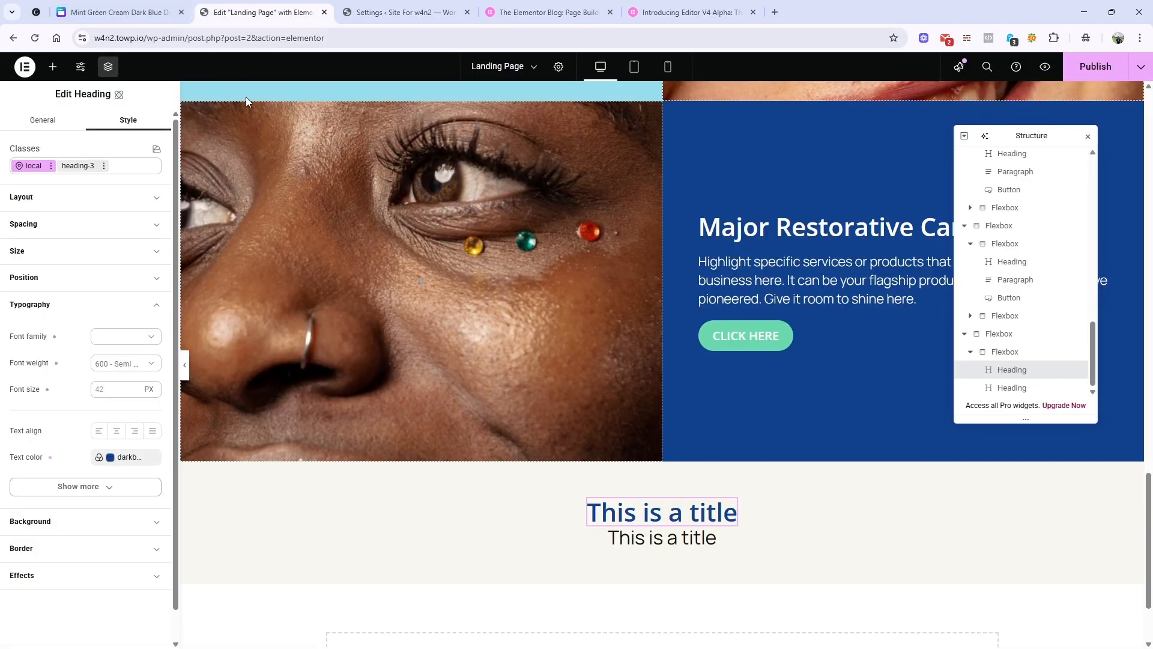
left_click(37, 125)
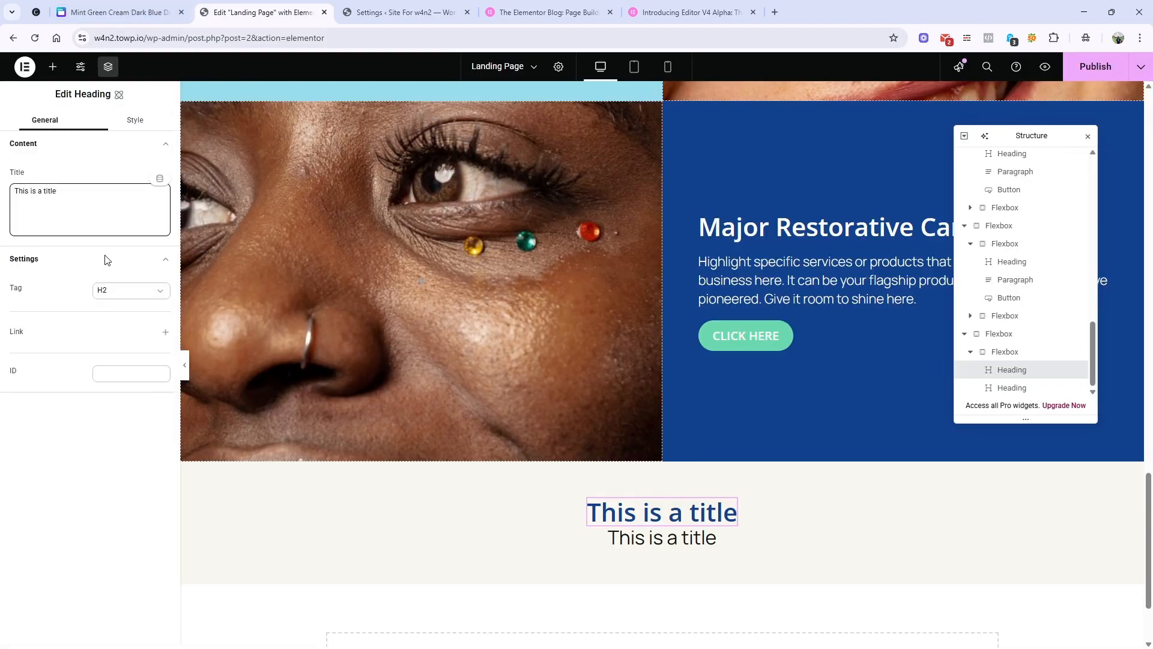
triple_click(88, 205)
key("ctrl+v")
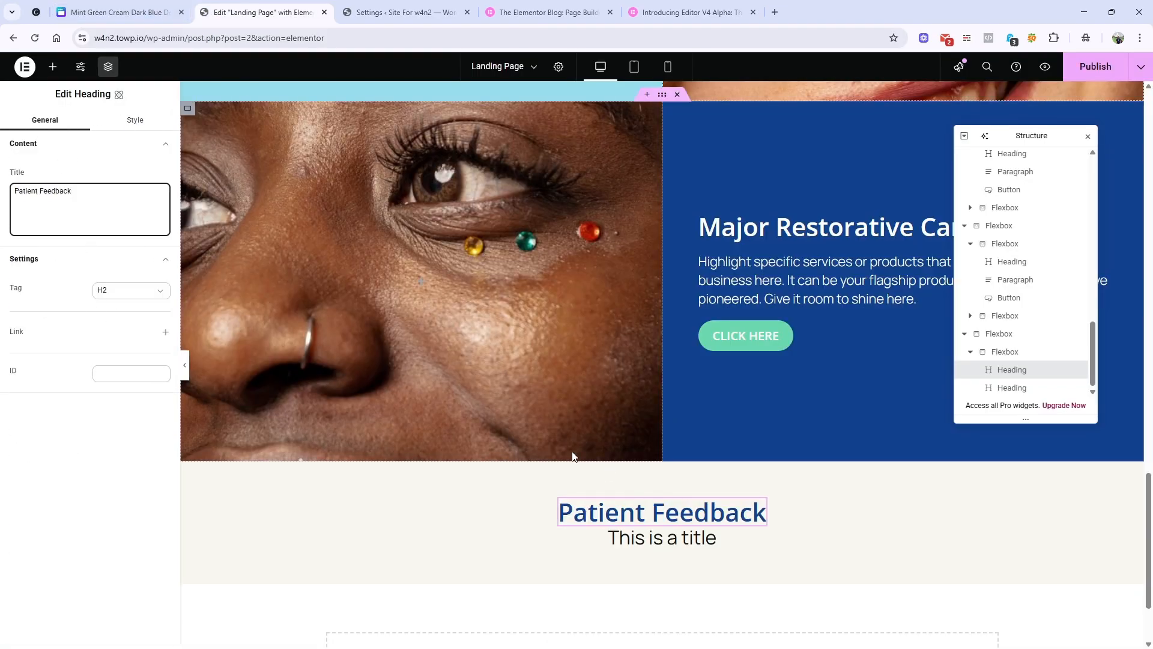
Copy the subtitle from the Canva design and replace the lower Elementor heading's text with "We are honored to serve you!".
left_click(133, 5)
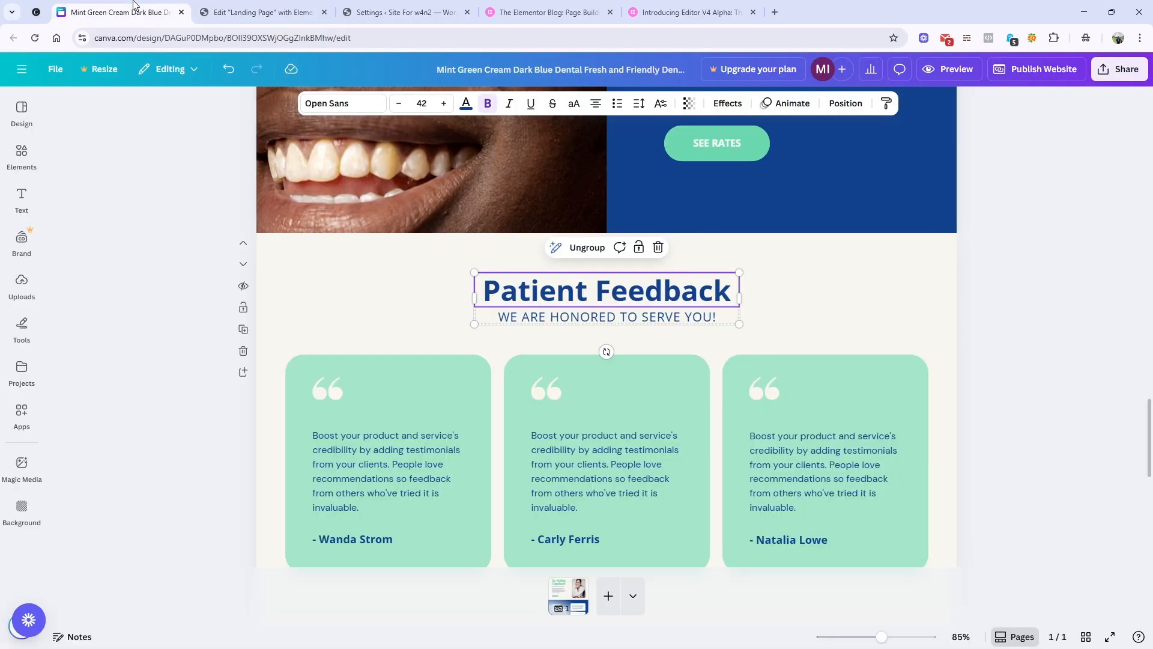
double_click(617, 318)
left_click(263, 12)
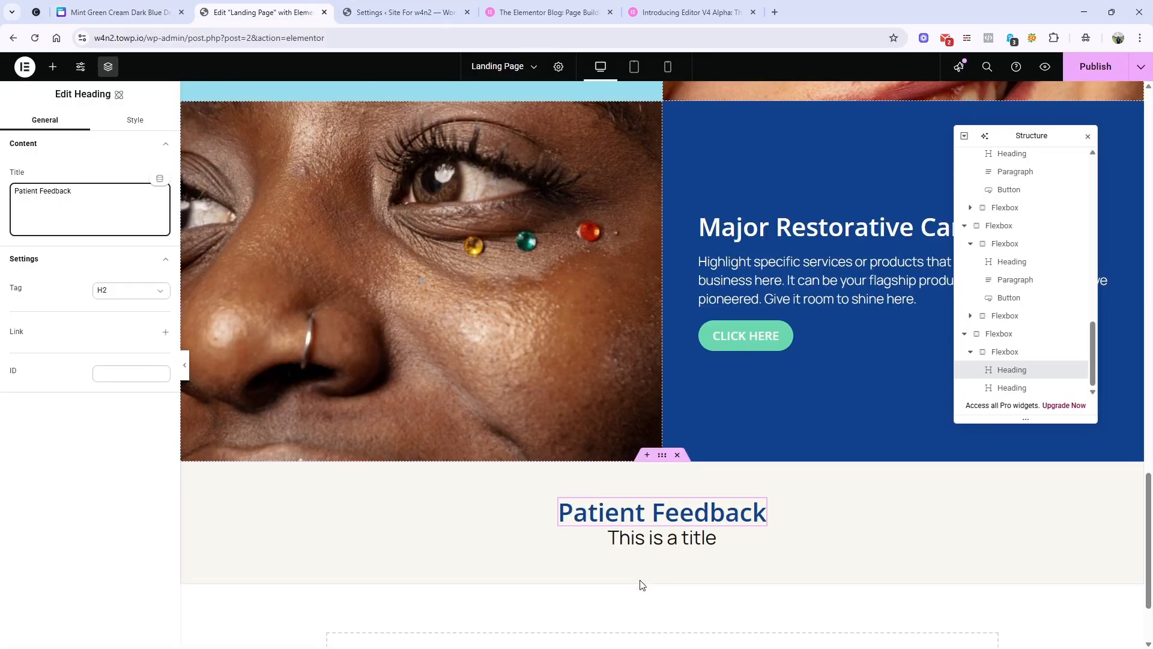
left_click(661, 537)
triple_click(32, 191)
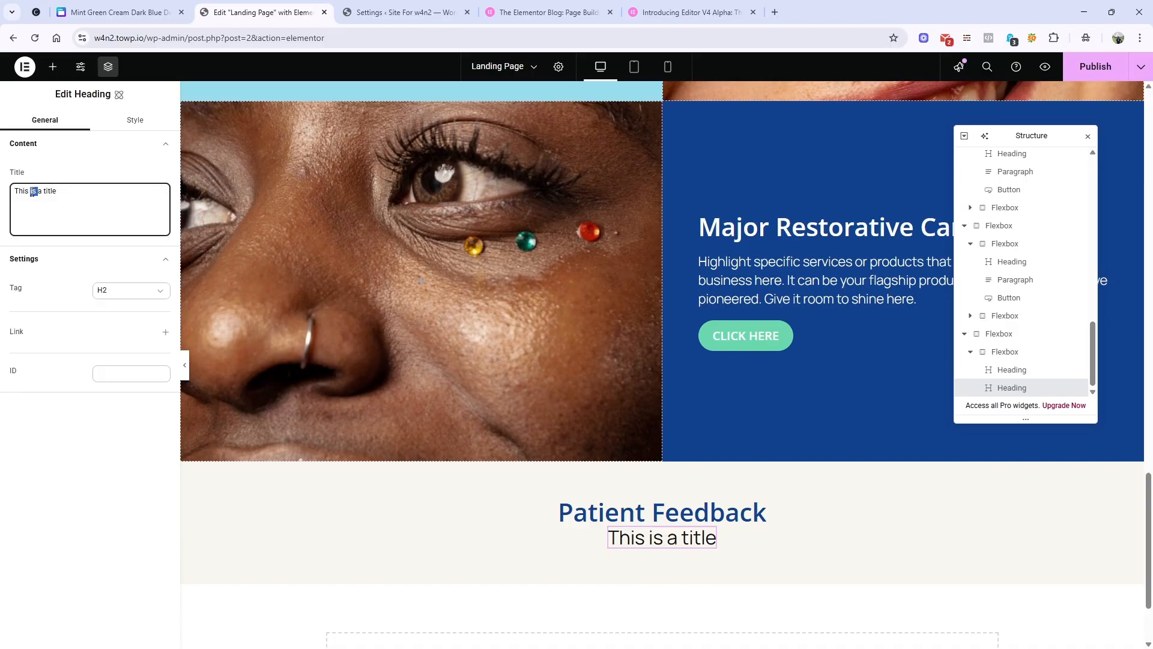
type("we are honored to serve you!")
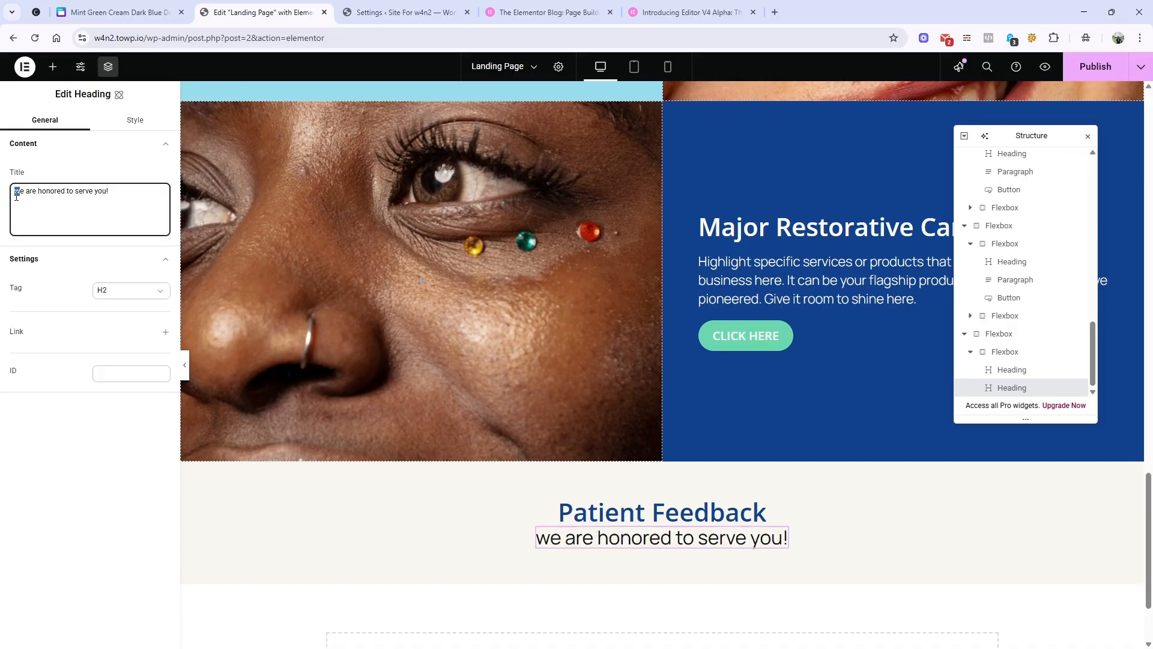
type("W")
left_click(114, 12)
left_click(259, 12)
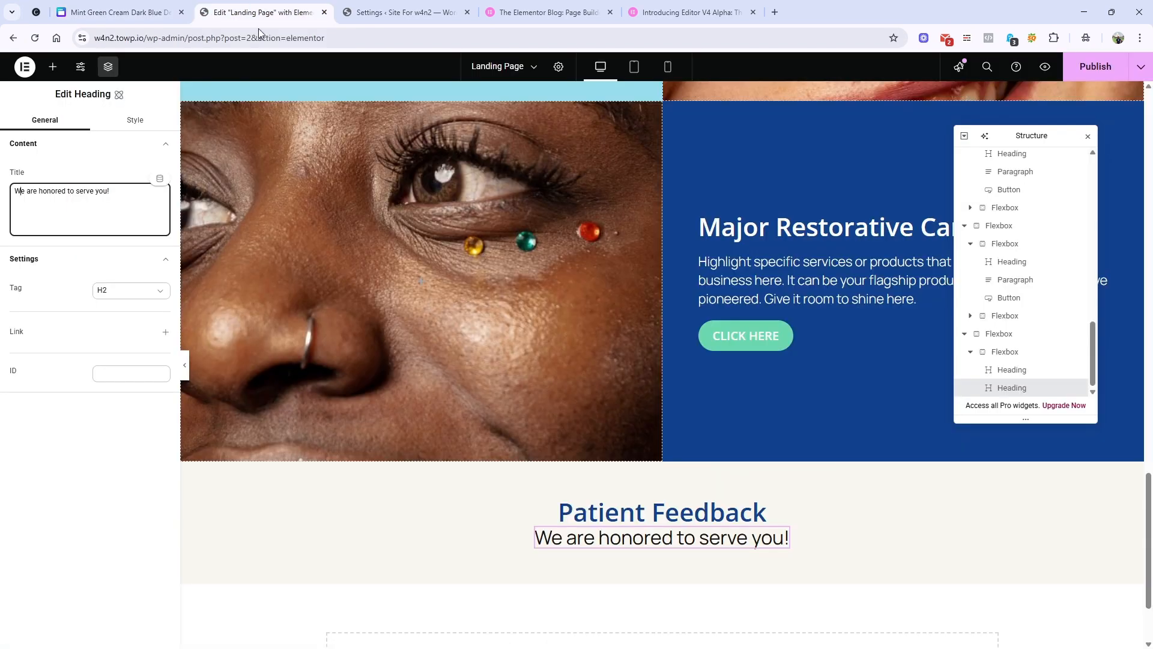
Check the hero subheading's class and replace heading-4 on the Patient Feedback subheading with the existing class secondary-heading.
scroll(430, 354, "up", 4)
scroll(517, 312, "up", 10)
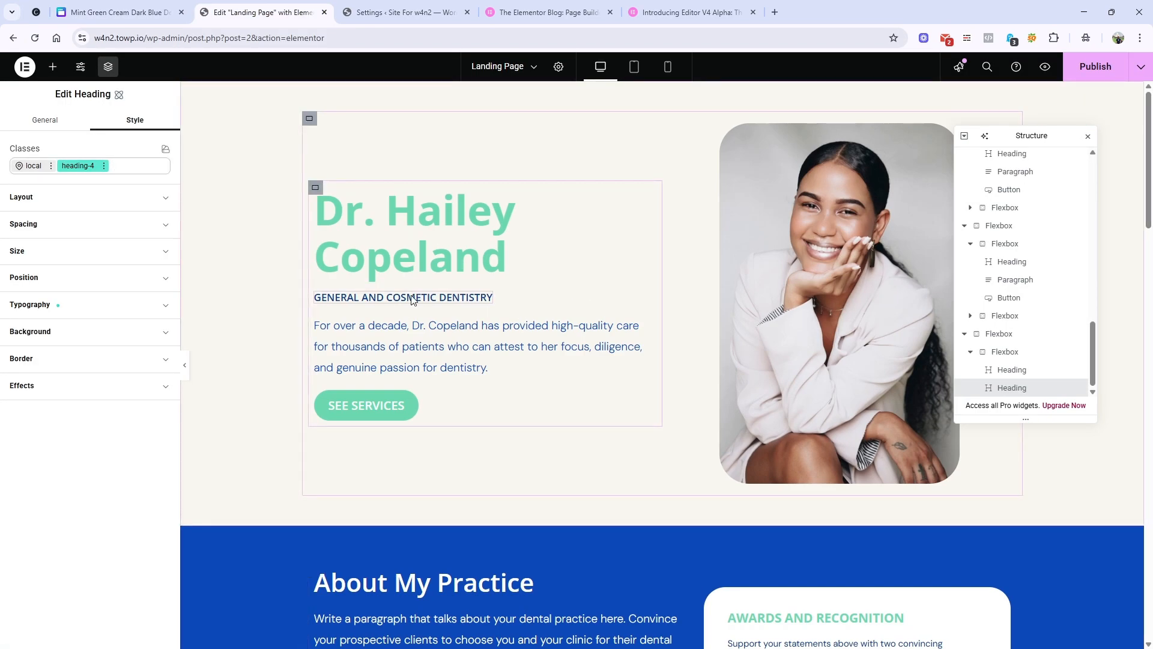
left_click(413, 300)
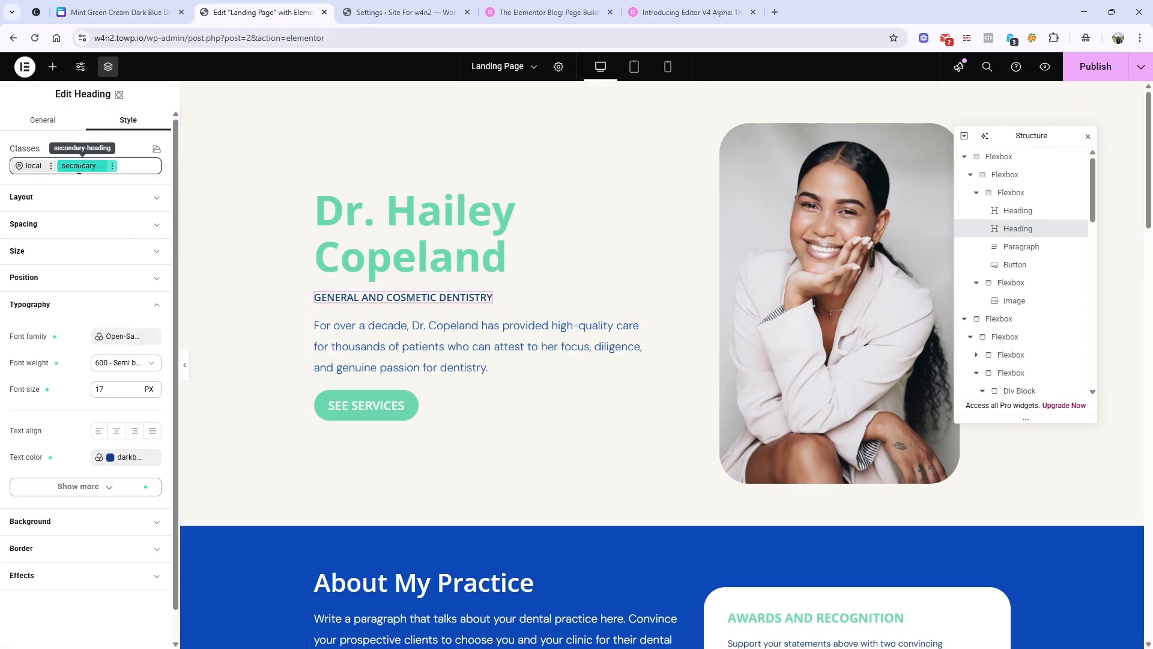
scroll(400, 453, "down", 20)
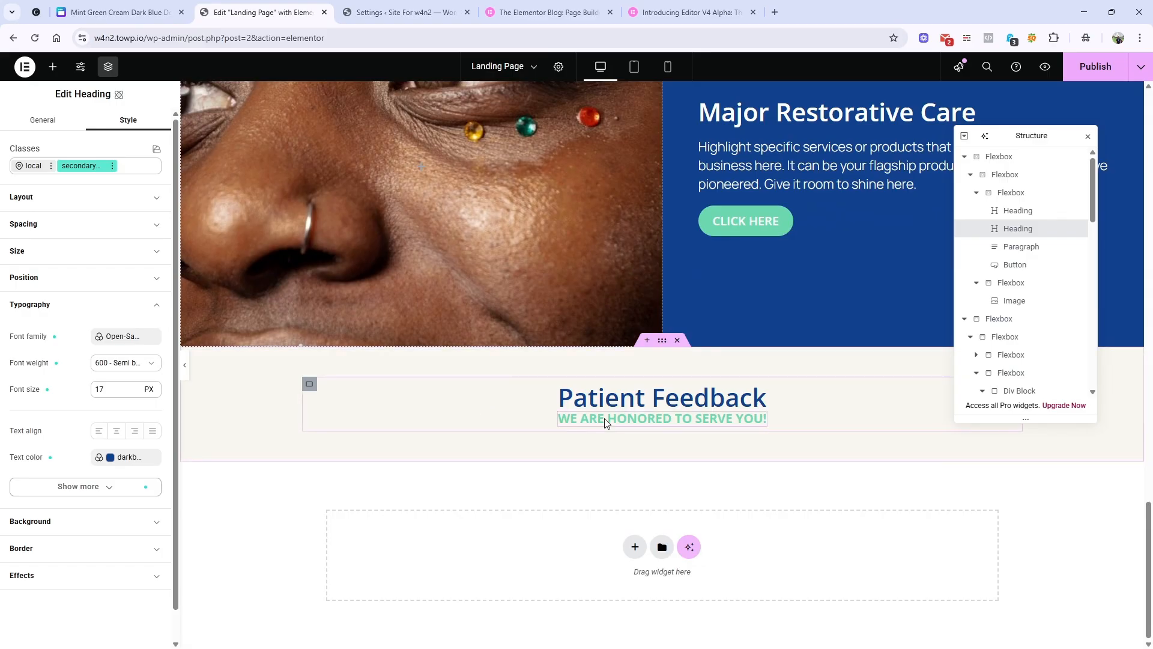
left_click(605, 423)
left_click(104, 166)
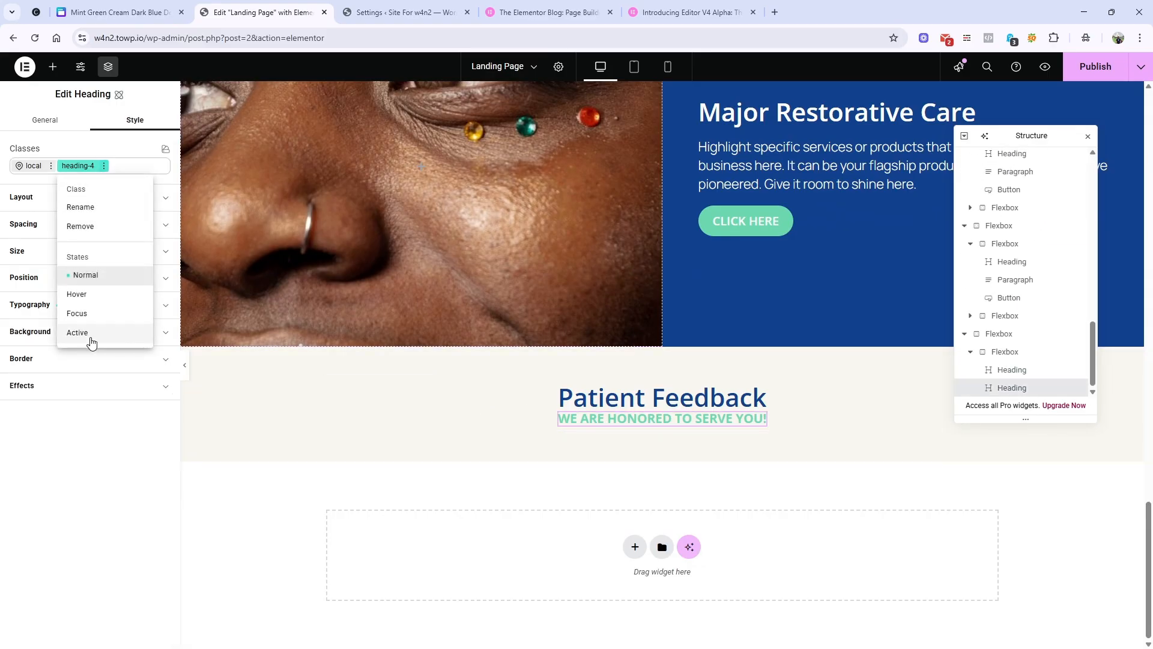
left_click(90, 227)
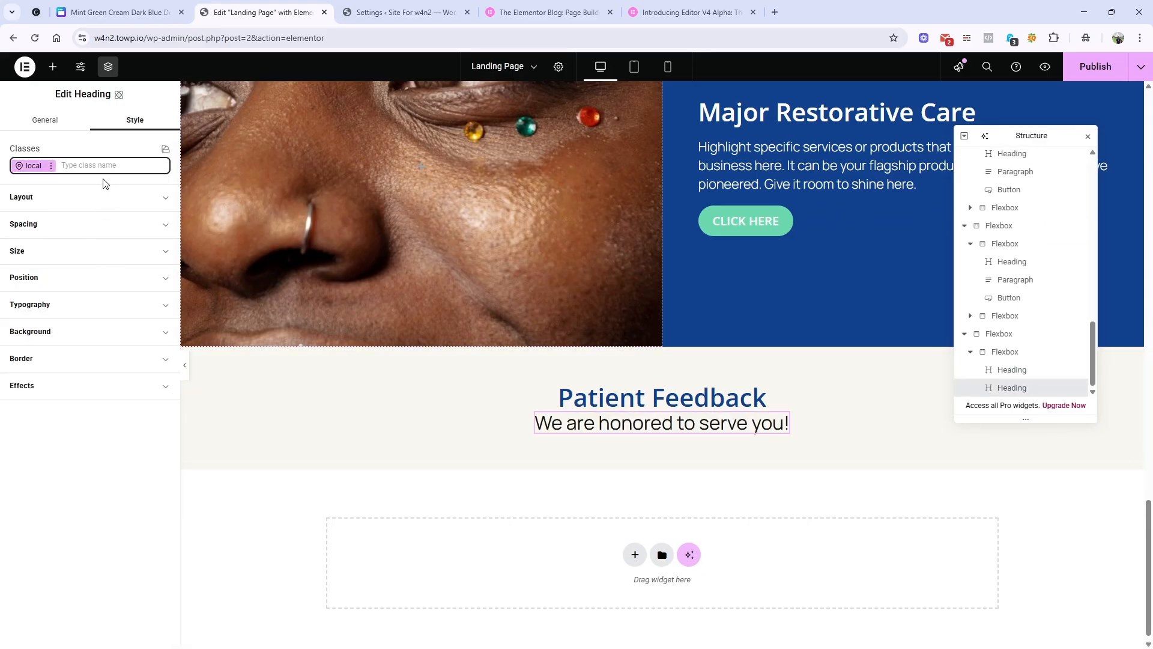
type("sec")
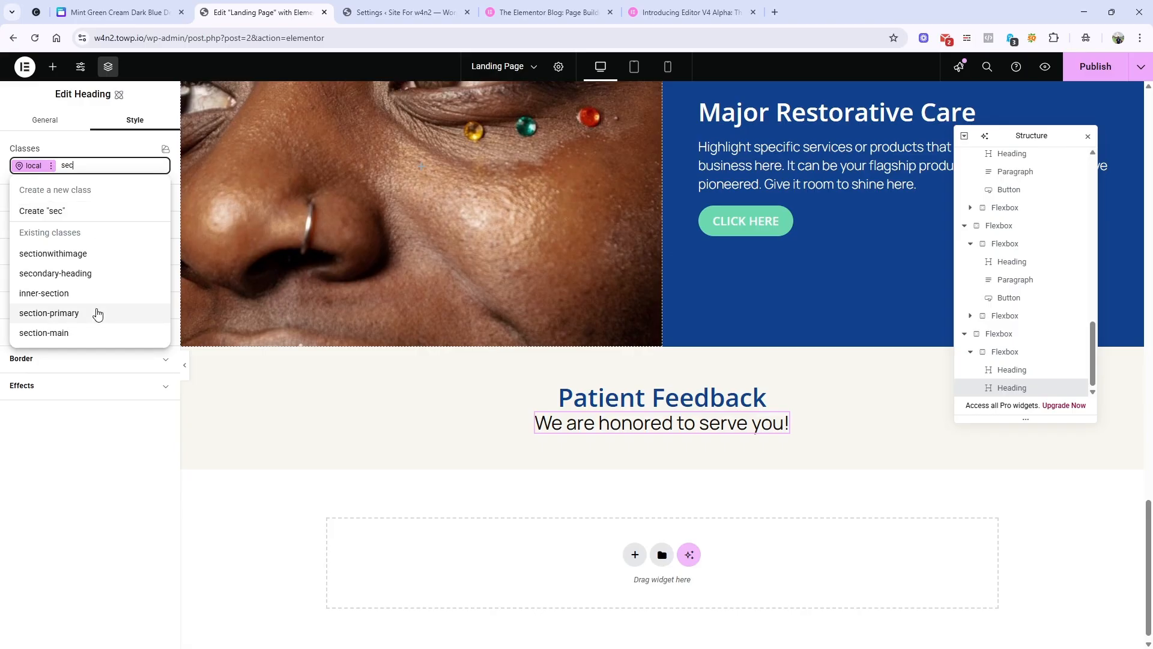
left_click(93, 277)
Set the column and row gaps of the Flexbox around the two headings to 10 px and compare it with the Canva design.
left_click(313, 390)
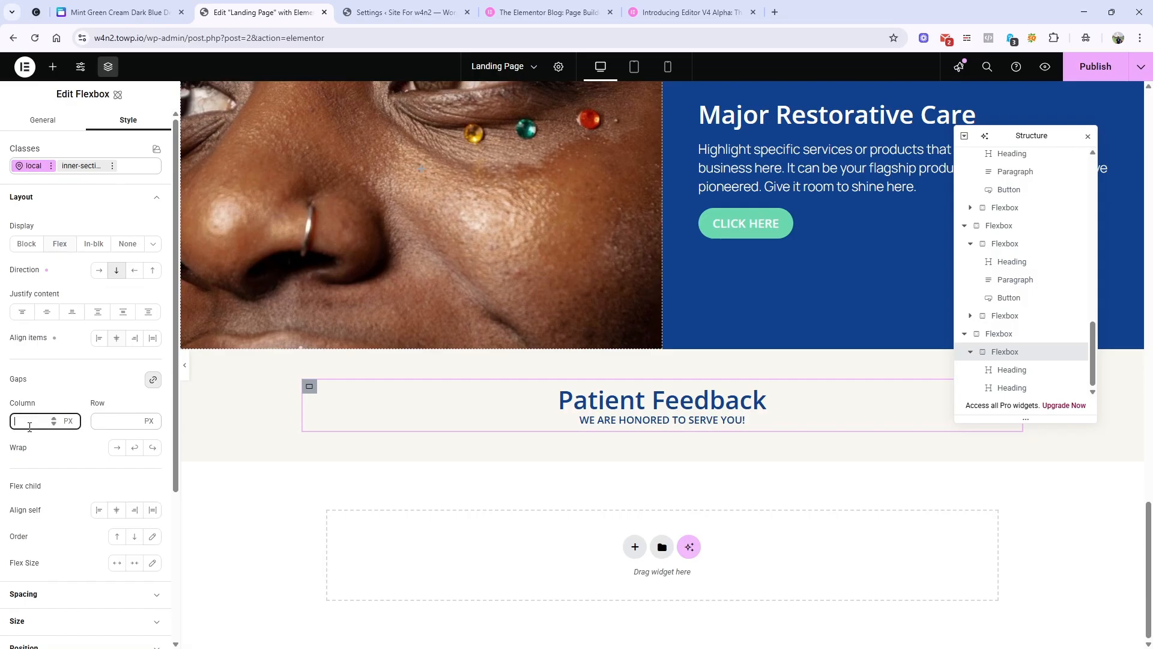
type("20")
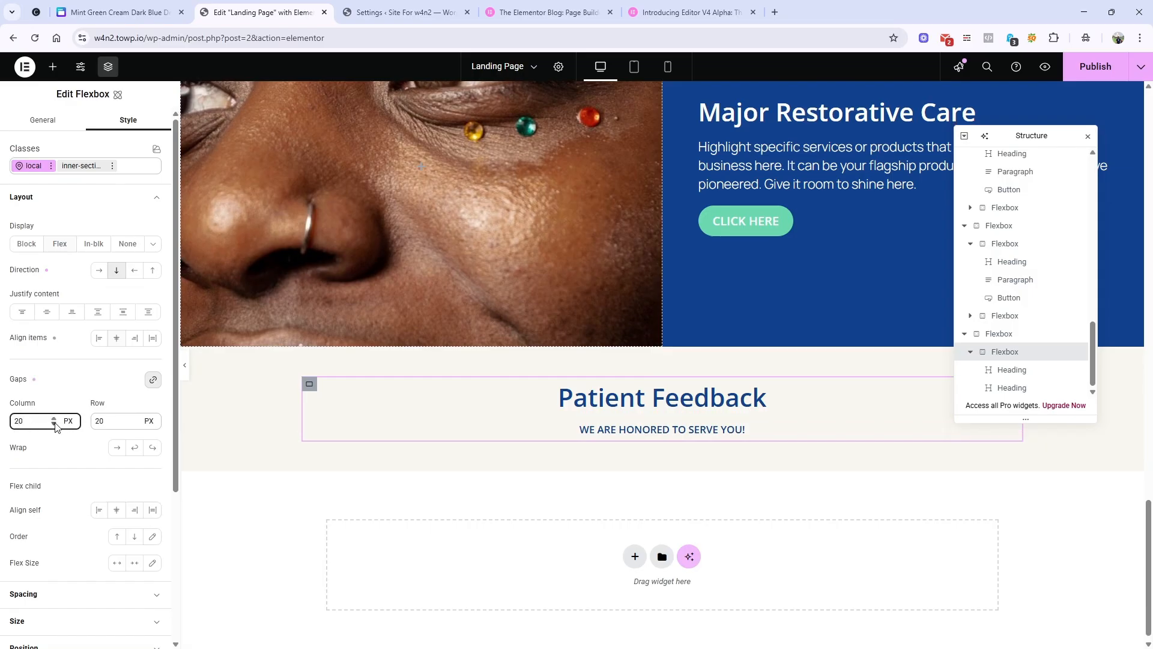
type("10")
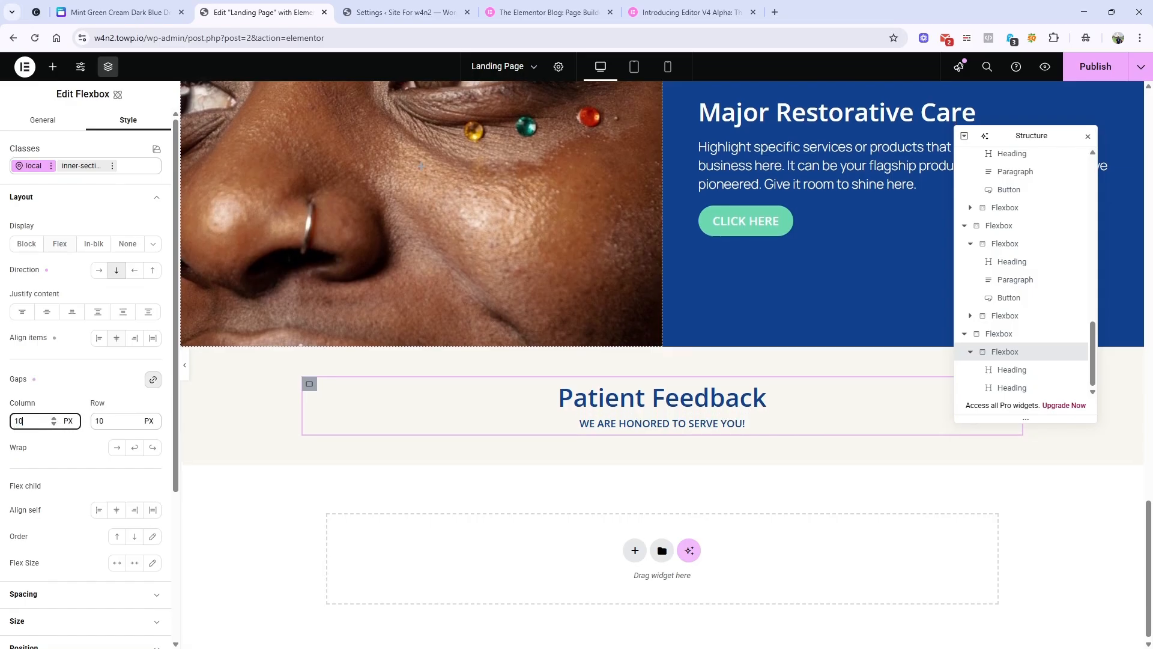
left_click(98, 8)
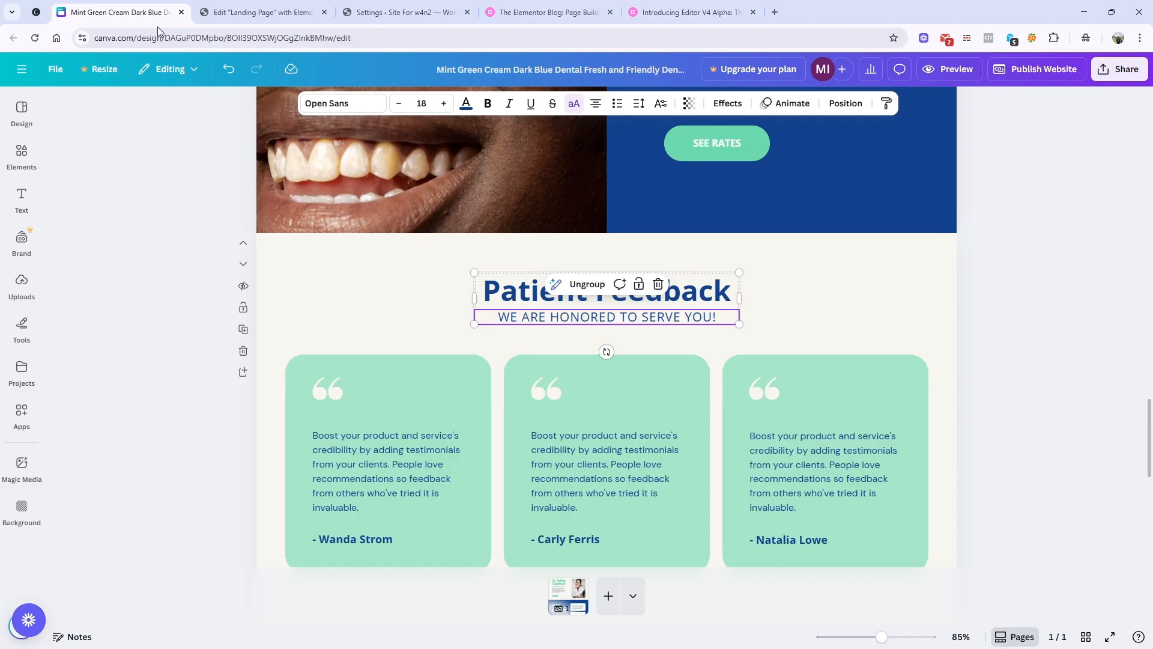
left_click(418, 8)
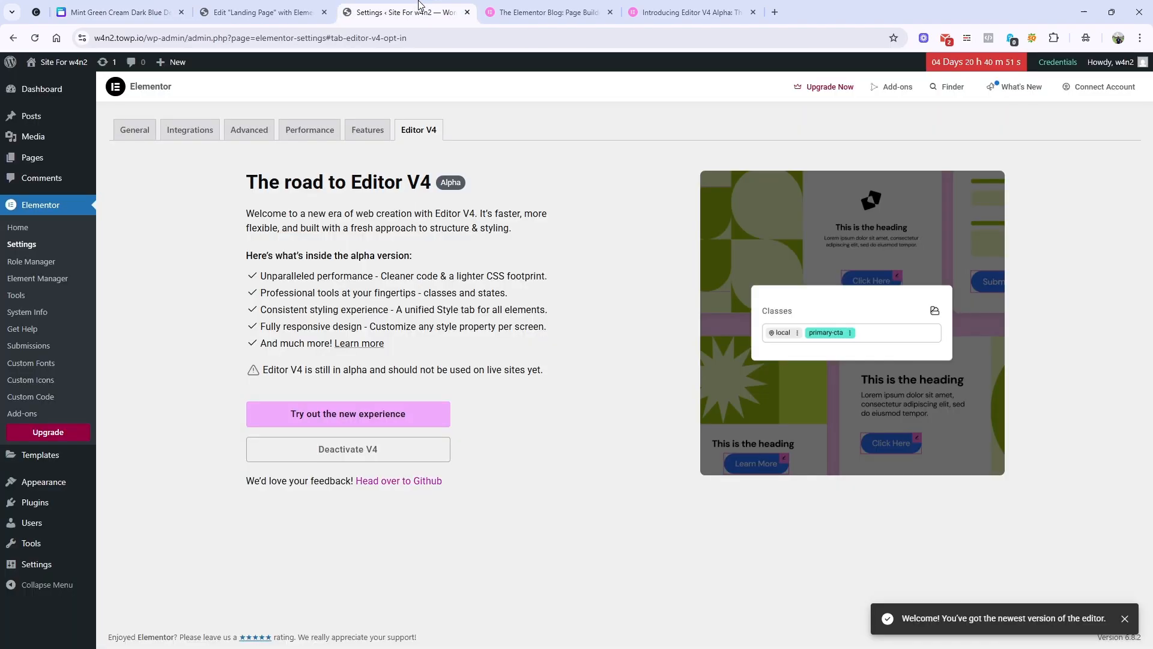
left_click(262, 12)
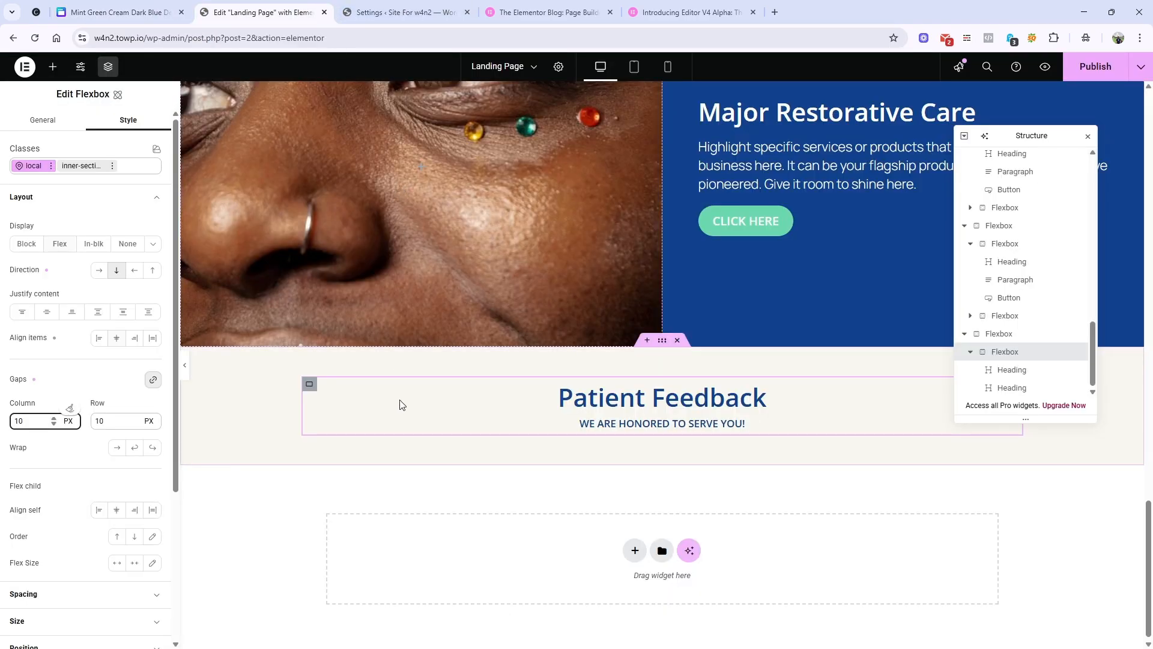
Duplicate the headings' Flexbox and set the outer section's local layout to column direction with centred items.
right_click(310, 389)
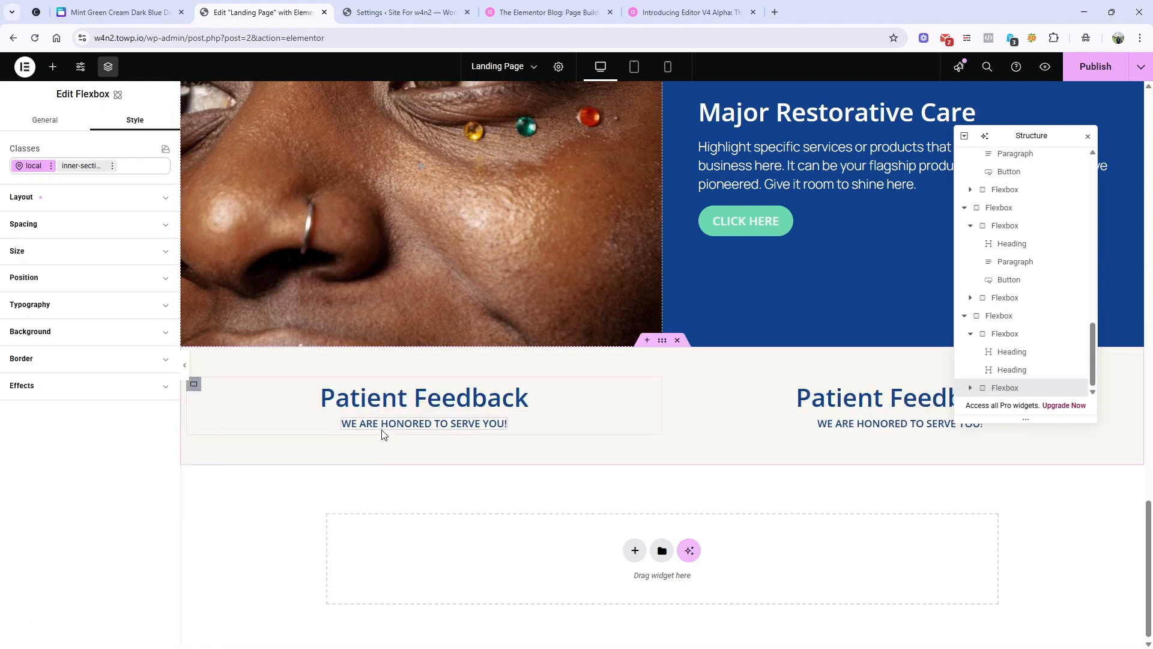
left_click(1019, 335)
left_click(661, 341)
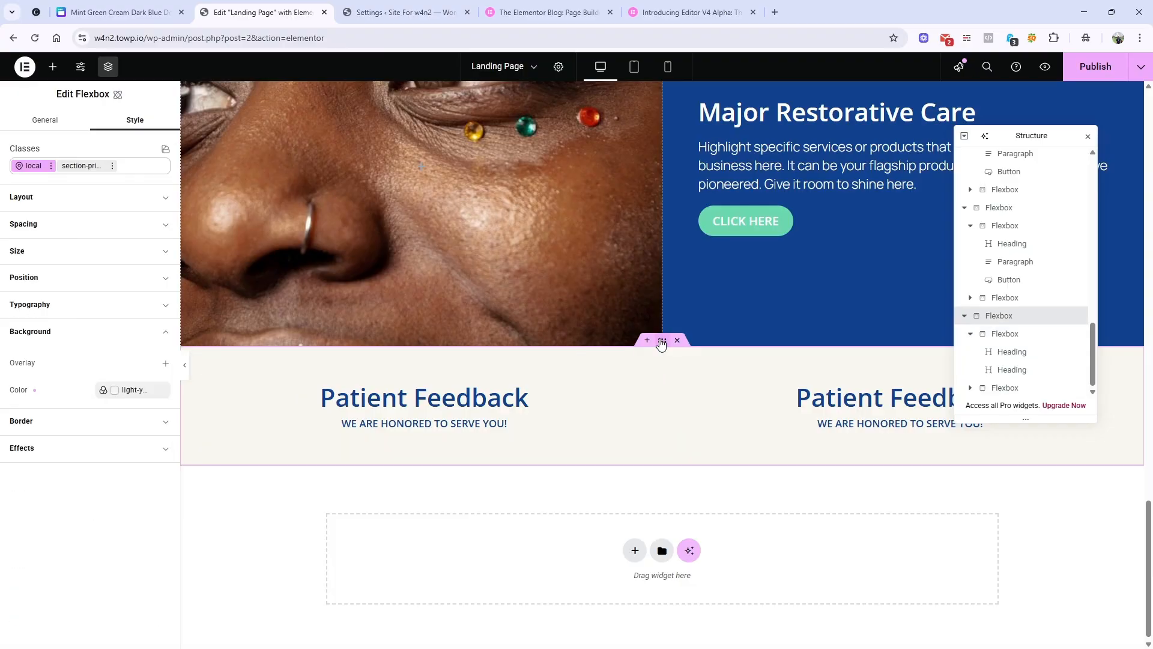
left_click(102, 202)
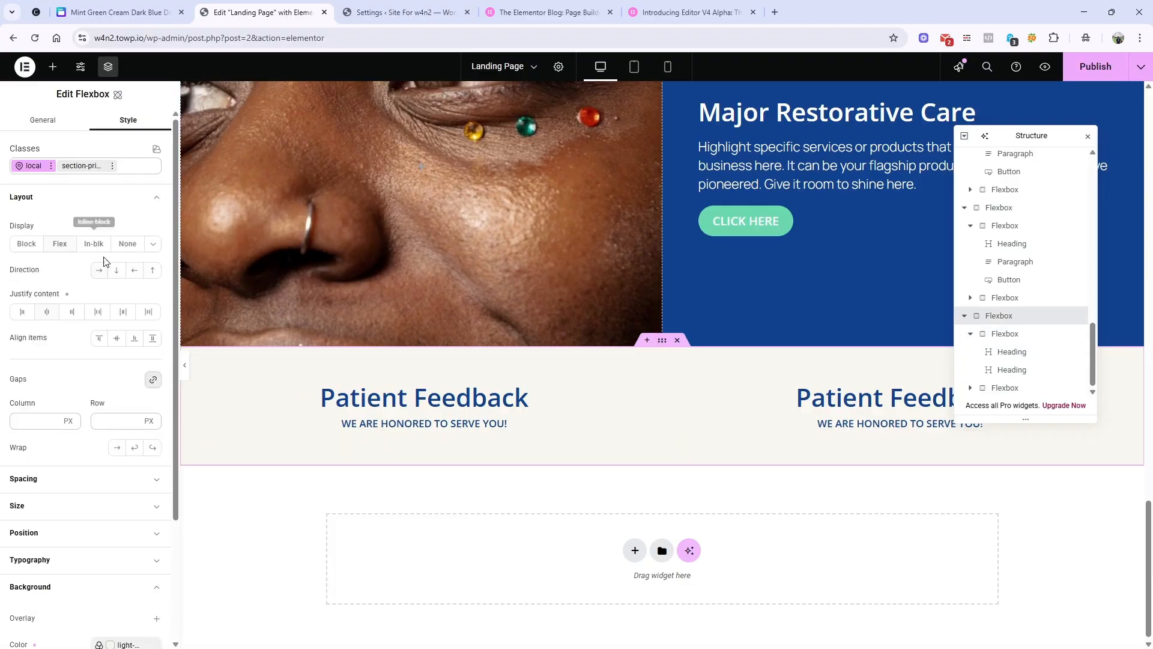
left_click(117, 270)
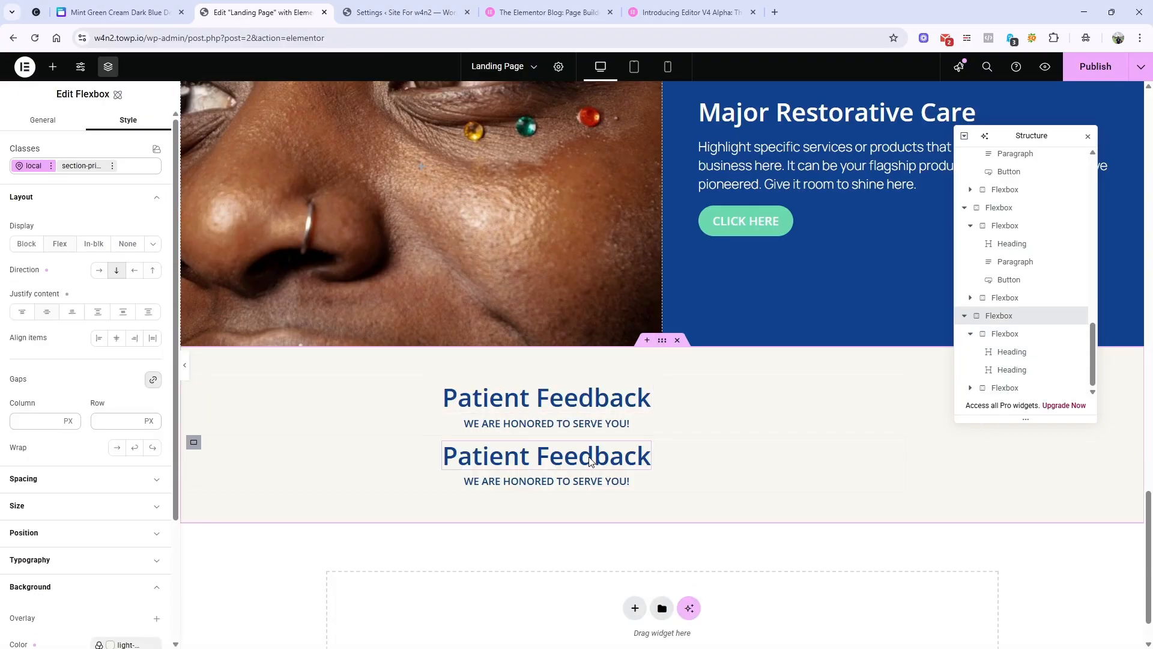
left_click(117, 340)
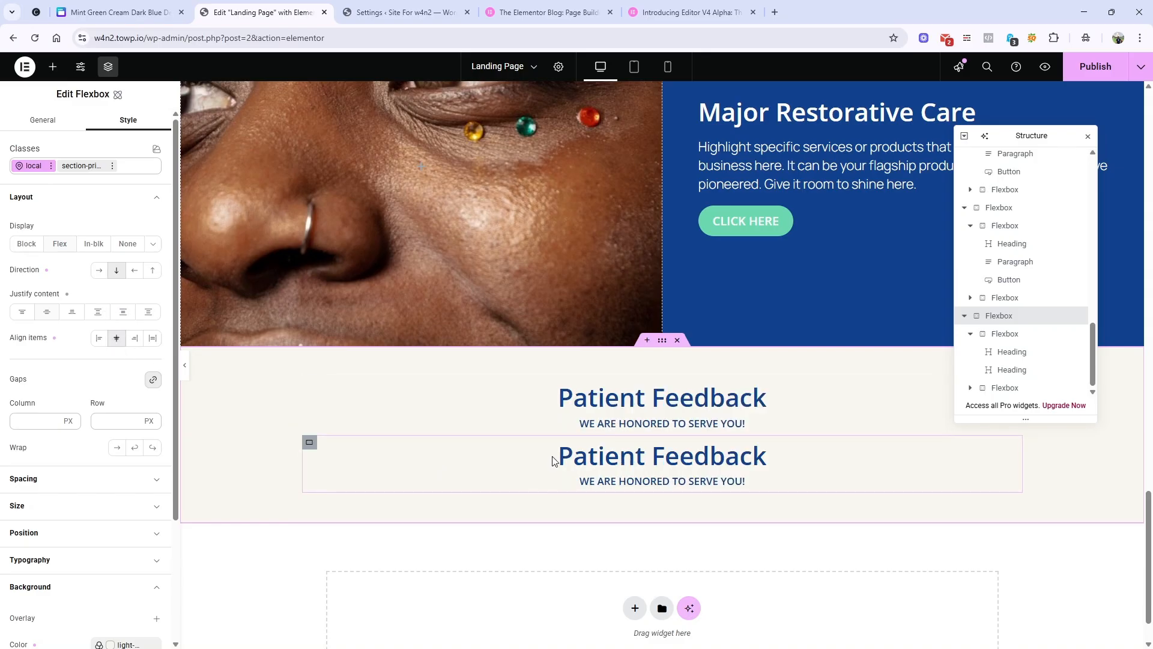
Delete both headings from the duplicated Flexbox so it is empty.
left_click(588, 469)
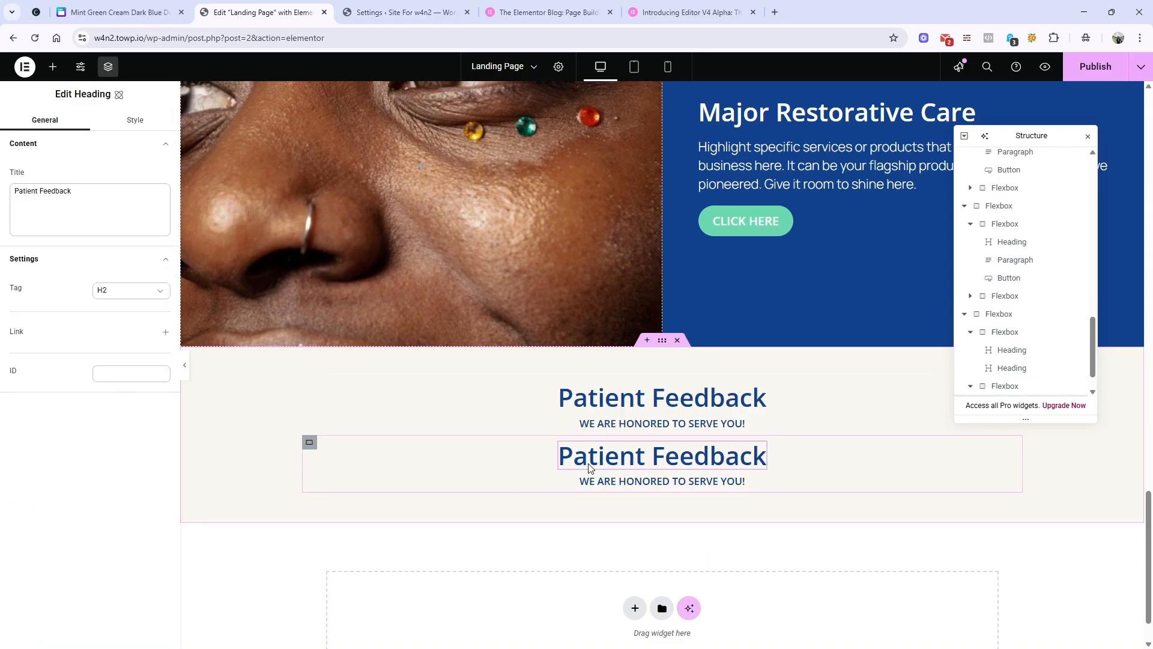
right_click(588, 467)
left_click(637, 632)
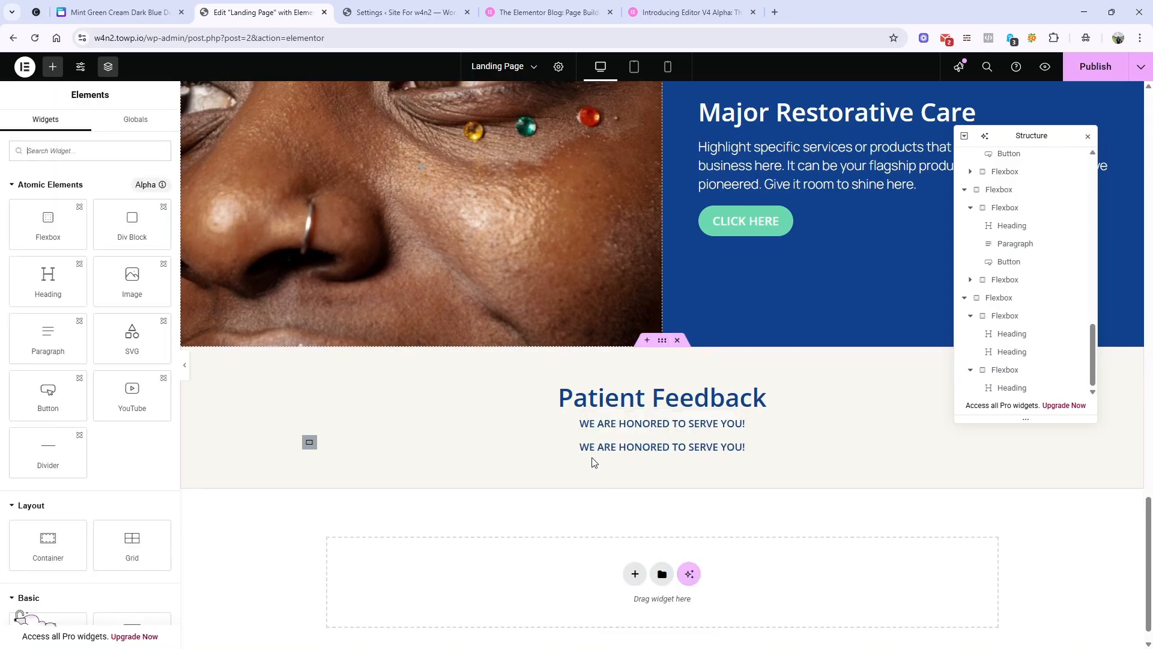
right_click(595, 420)
left_click(631, 634)
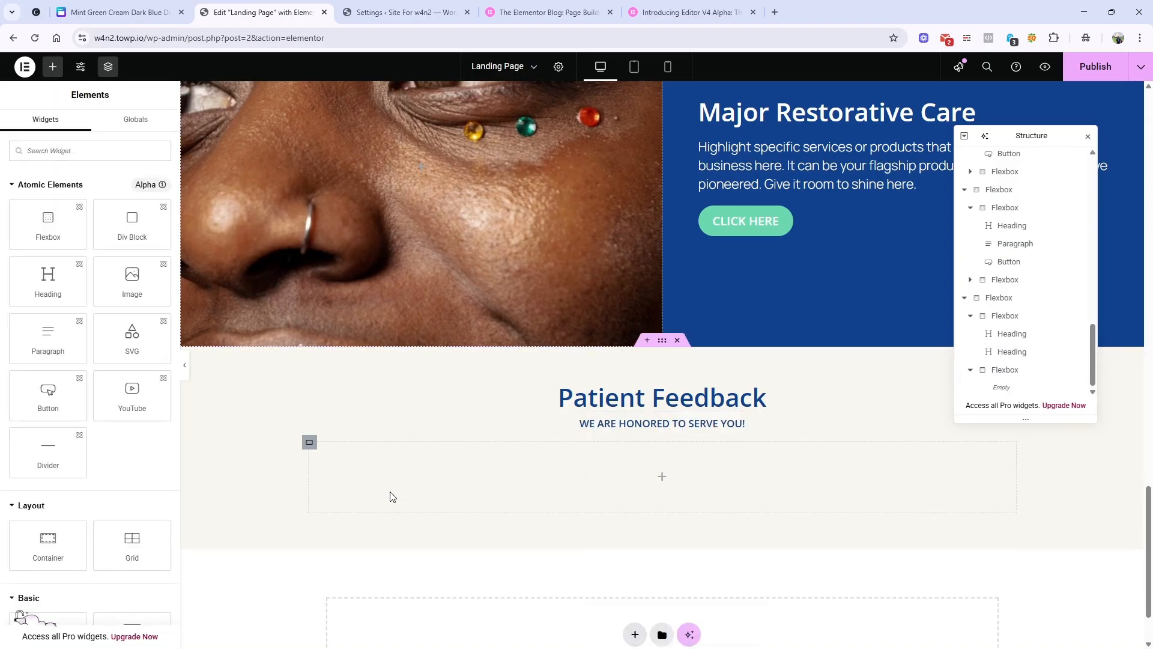
Check the testimonial cards in the Canva design, add a Flexbox inside the empty Flexbox and duplicate it twice for three cards.
left_click(85, 7)
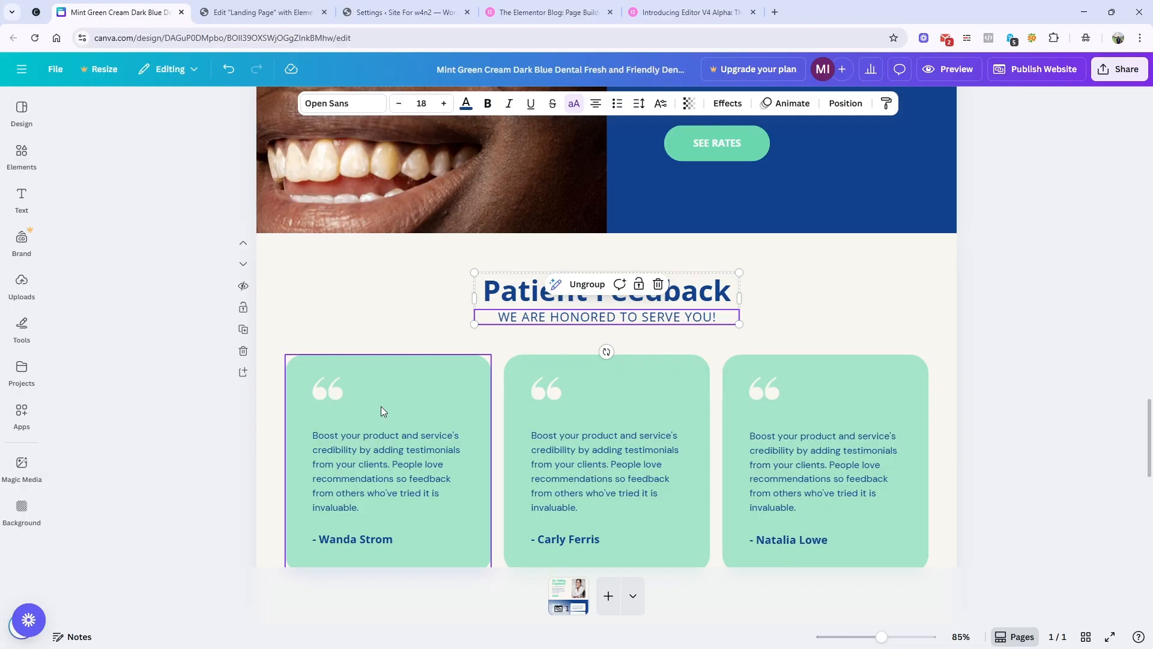
scroll(372, 505, "down", 3)
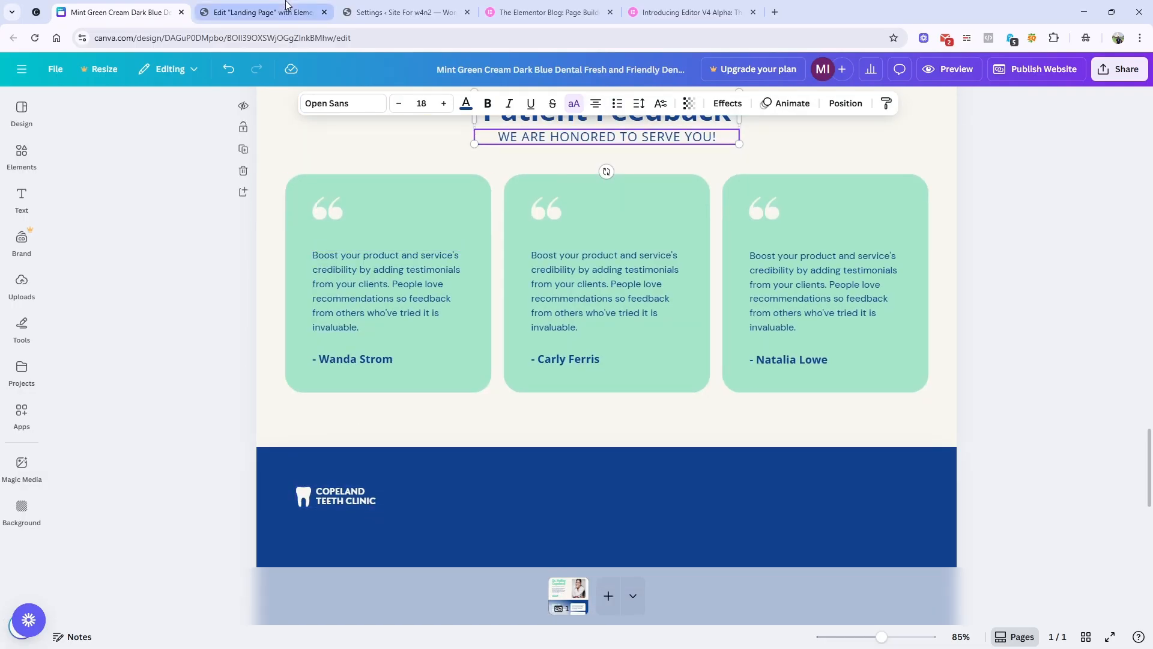
left_click(286, 7)
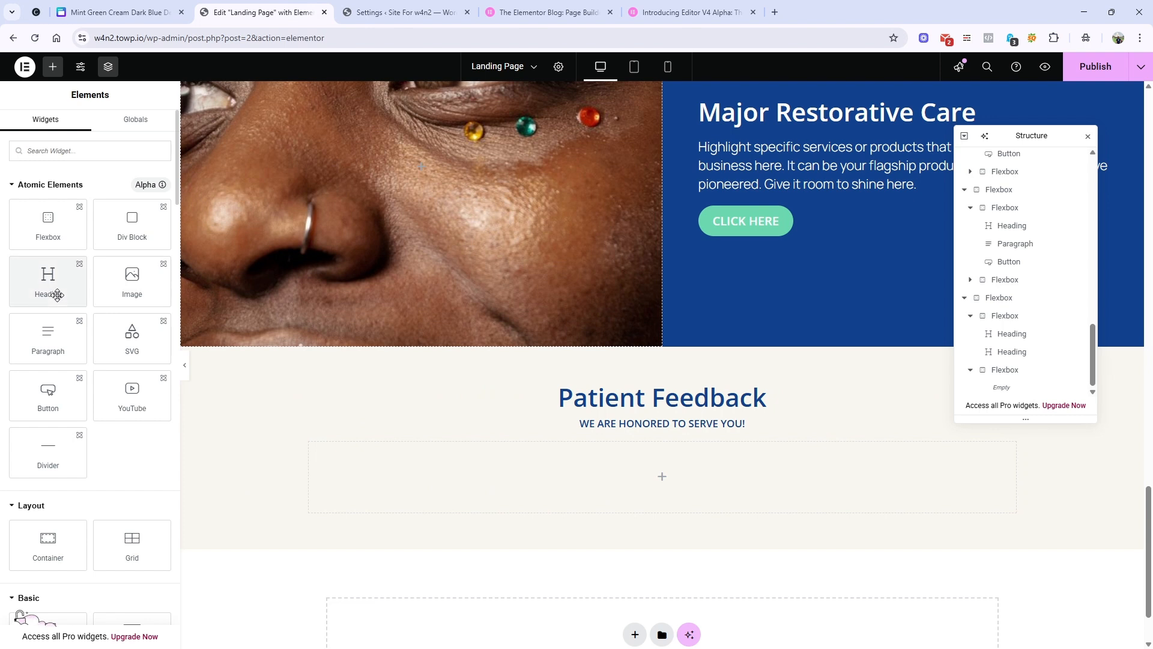
left_click_drag(49, 228, 361, 481)
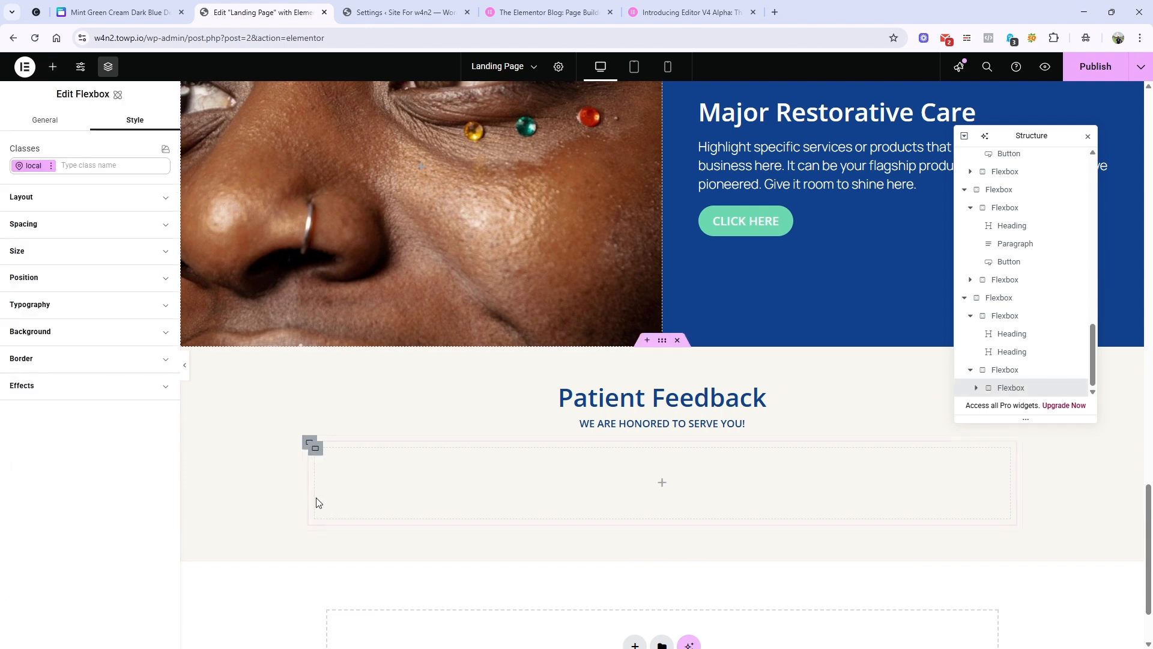
right_click(317, 453)
left_click(327, 449)
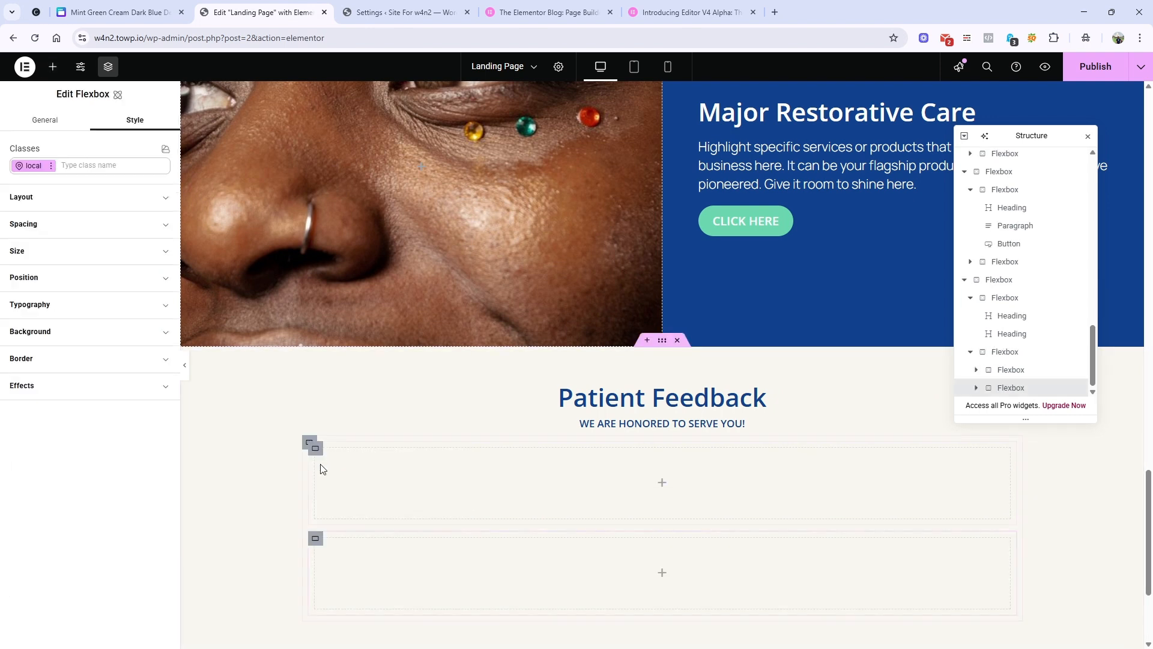
right_click(315, 460)
left_click(336, 451)
Set the local layout direction of the Flexbox holding the three cards to row.
left_click(310, 443)
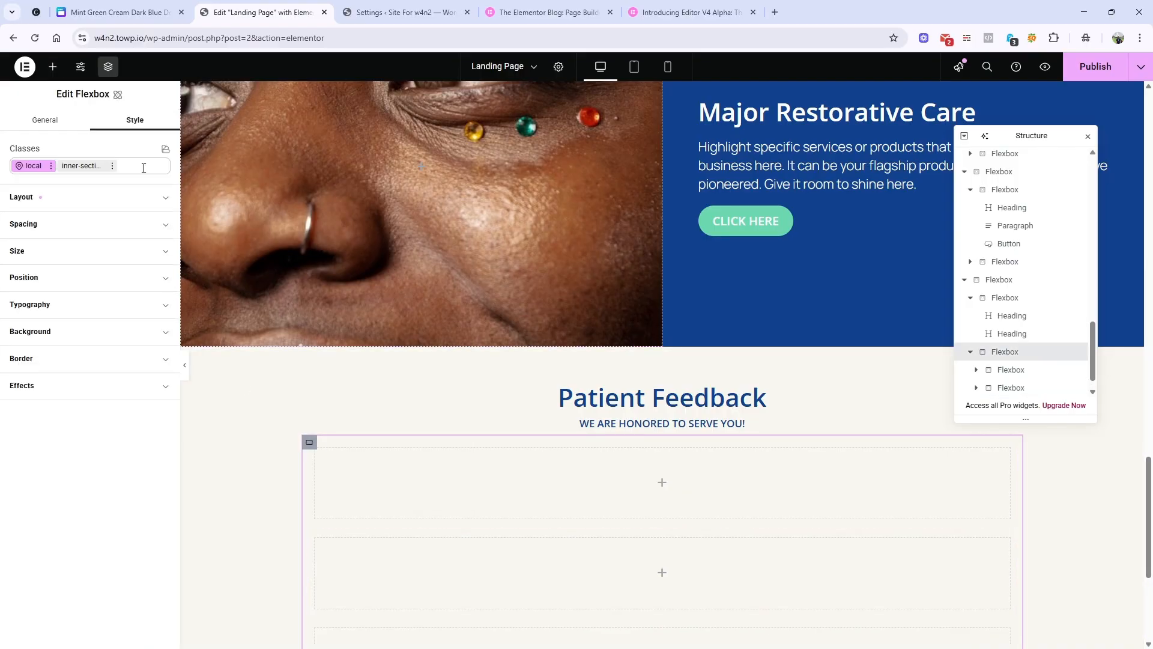
left_click(132, 197)
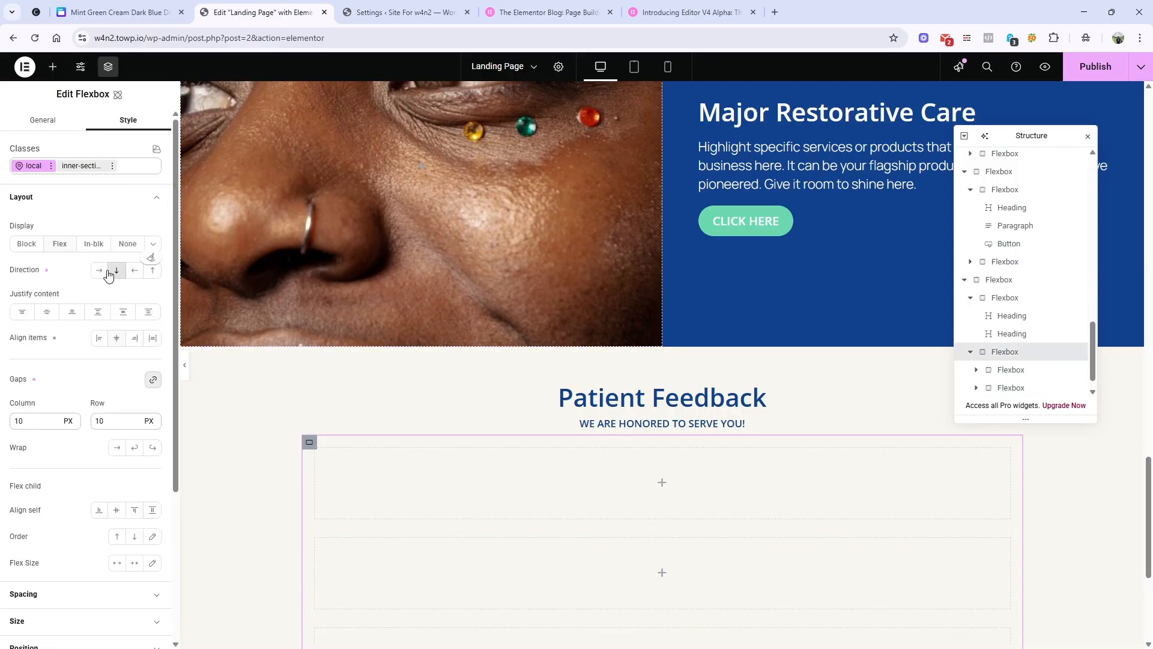
left_click(101, 274)
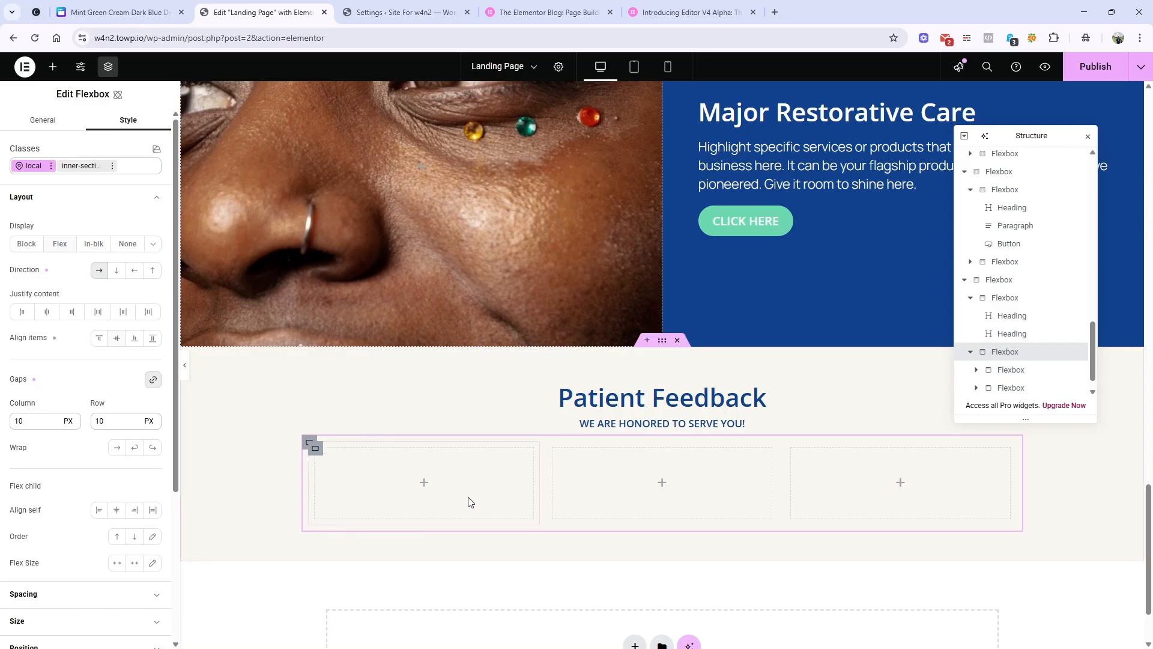
Check the first testimonial card in the Canva design and create a greenbox class on the first card's Flexbox.
left_click(317, 450)
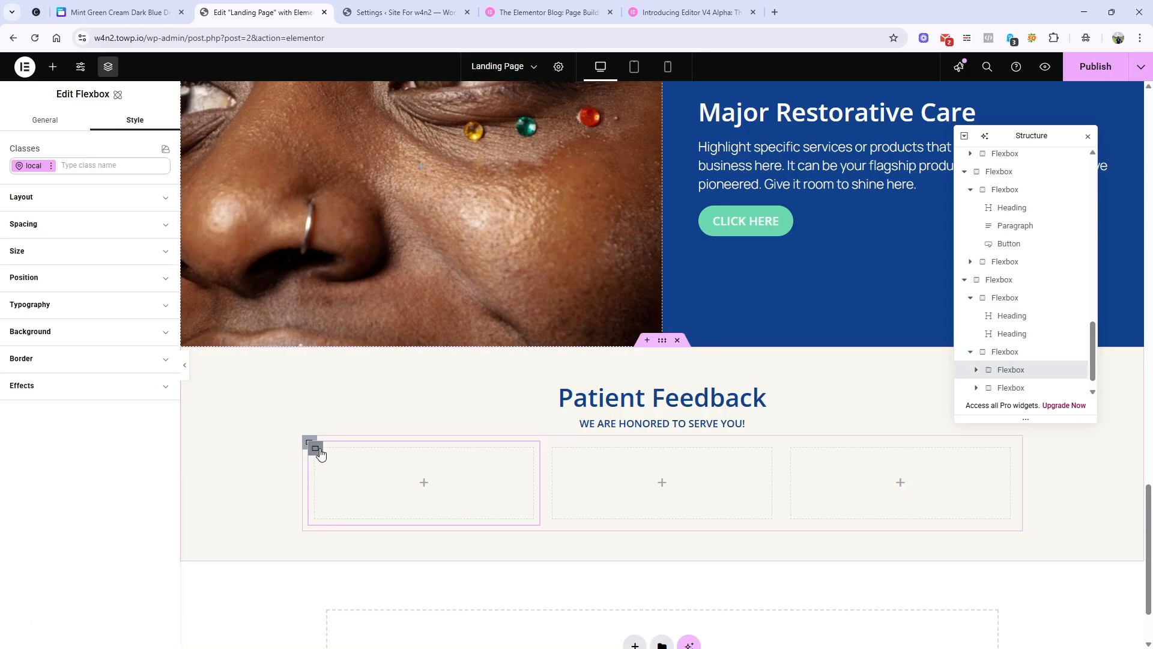
left_click(120, 12)
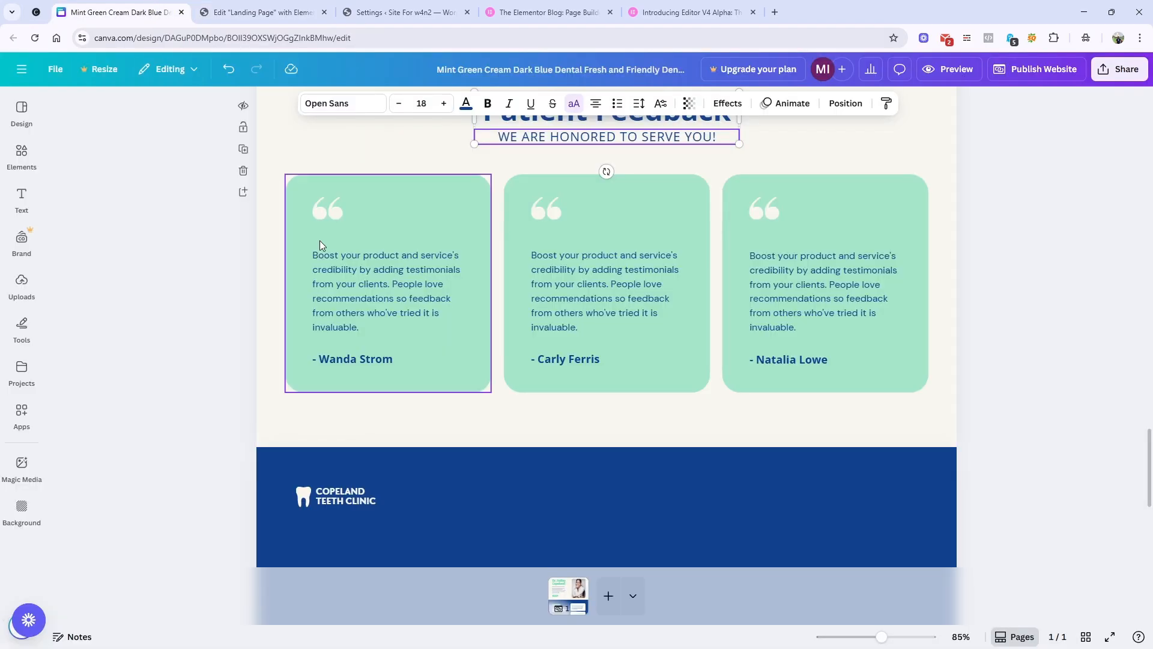
left_click(207, 11)
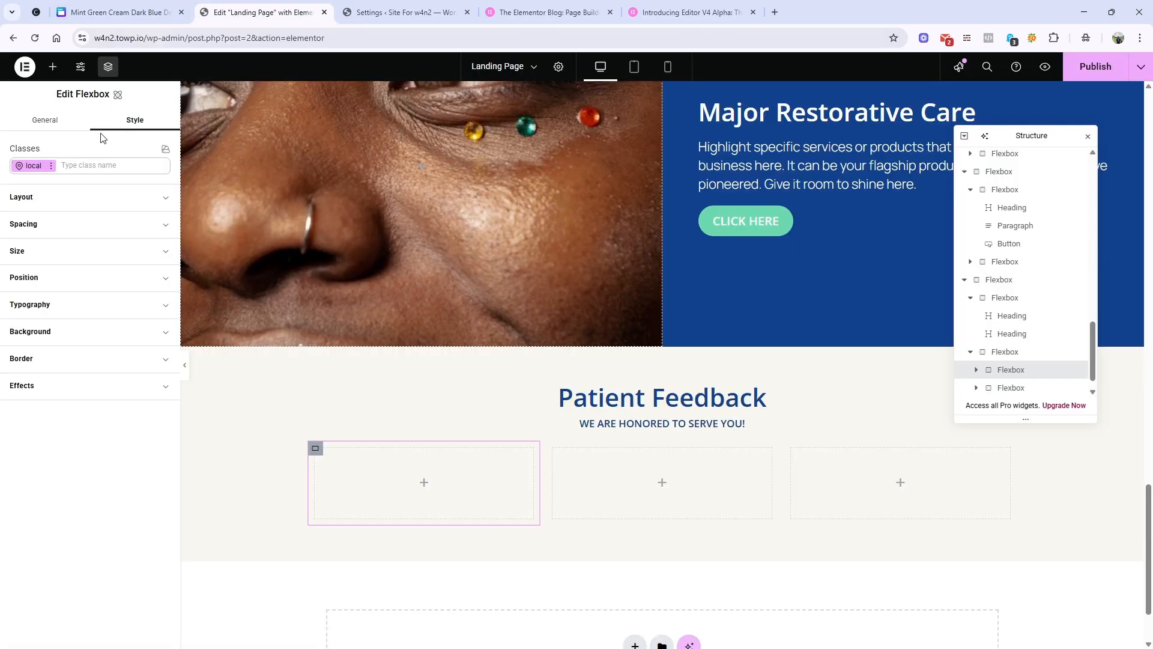
left_click(98, 172)
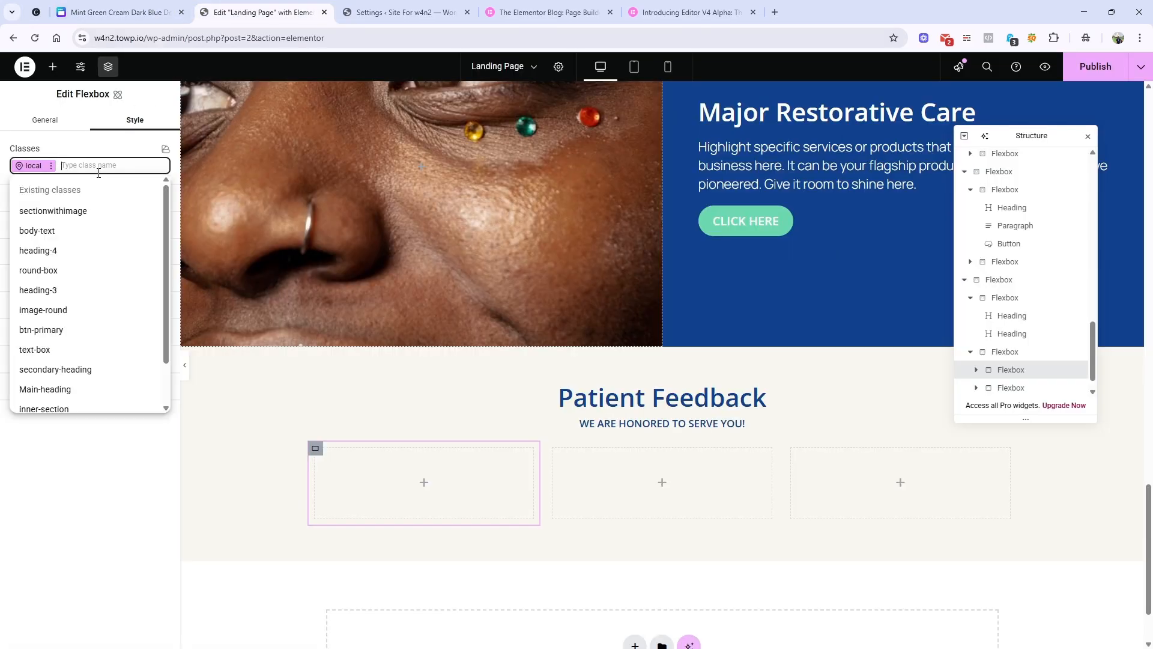
type("greenbo")
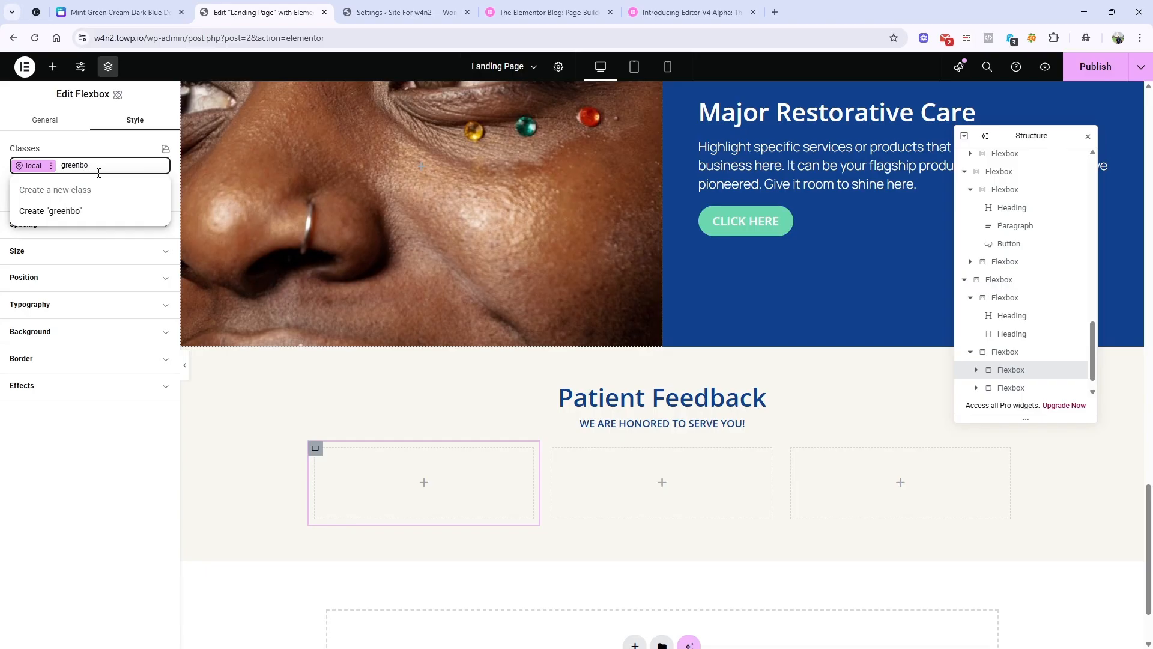
type("x")
key("Return")
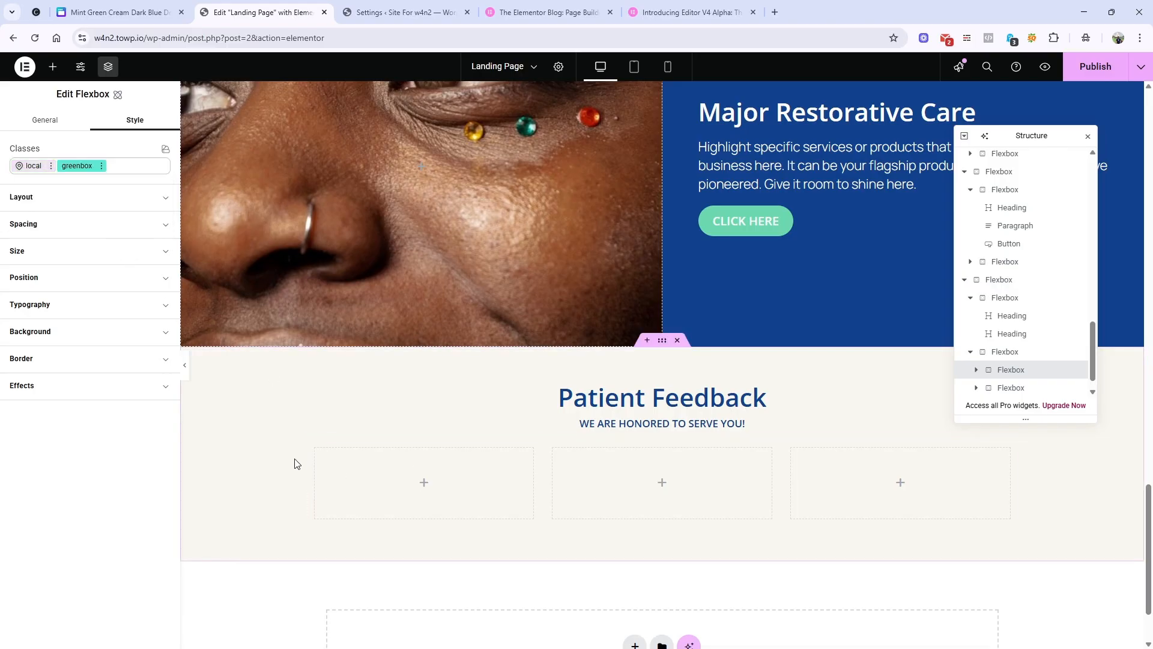
Check the class of the Trainings and Seminars box and replace greenbox with the existing round-box class on the first testimonial card.
scroll(678, 431, "up", 7)
scroll(678, 432, "up", 10)
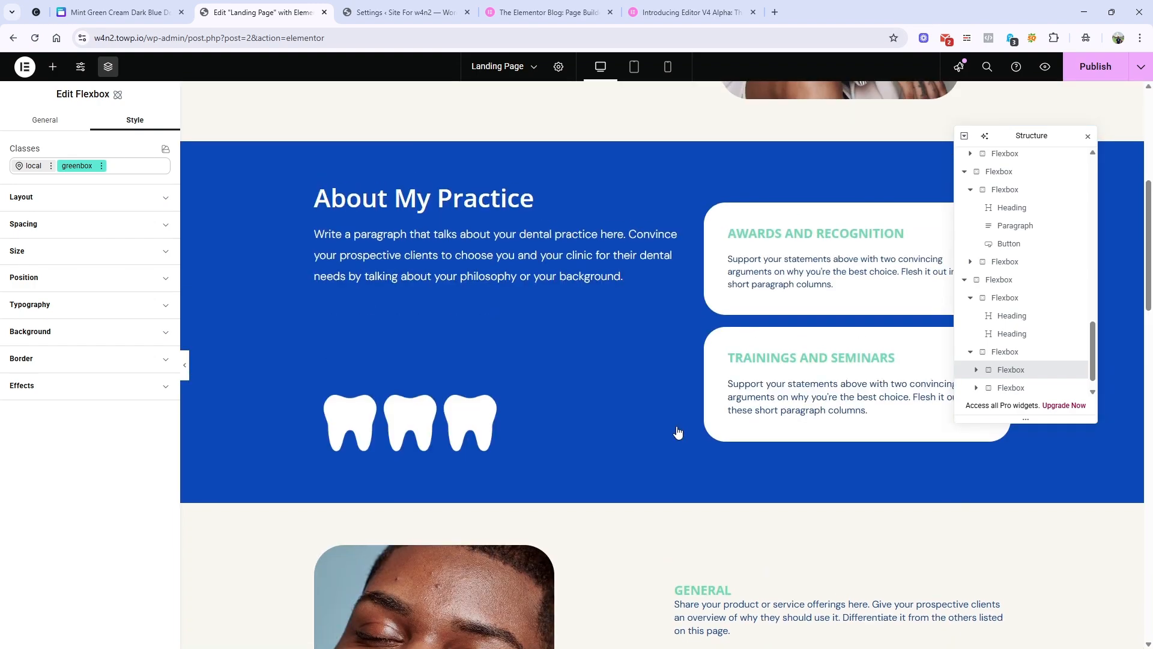
left_click(710, 336)
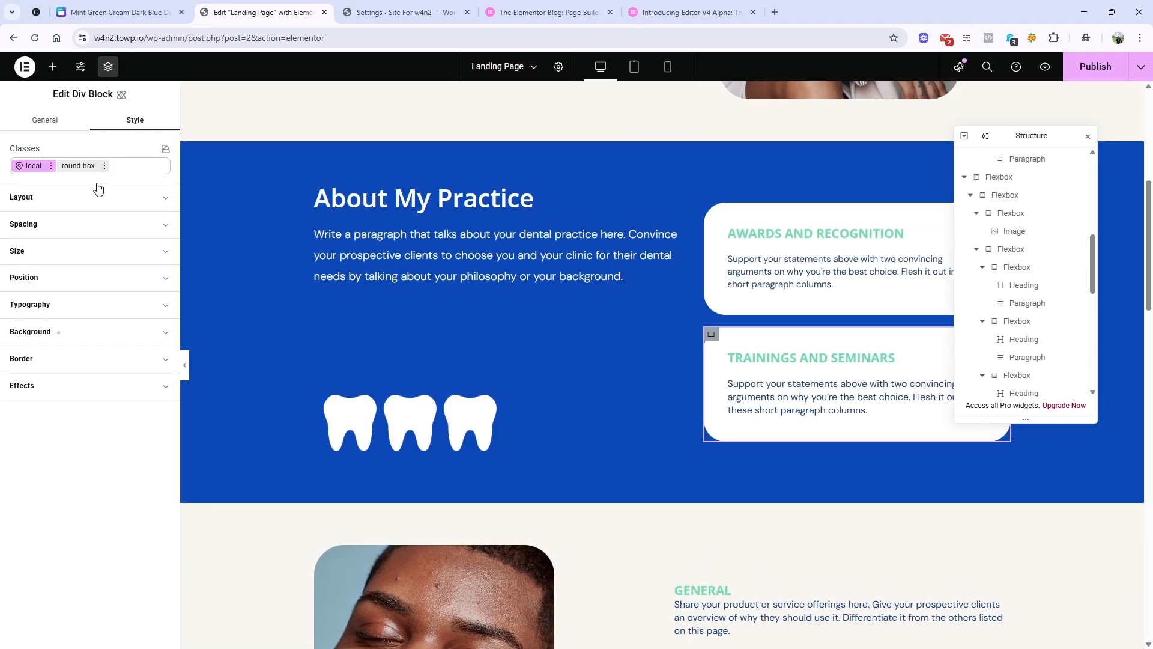
scroll(572, 524, "down", 18)
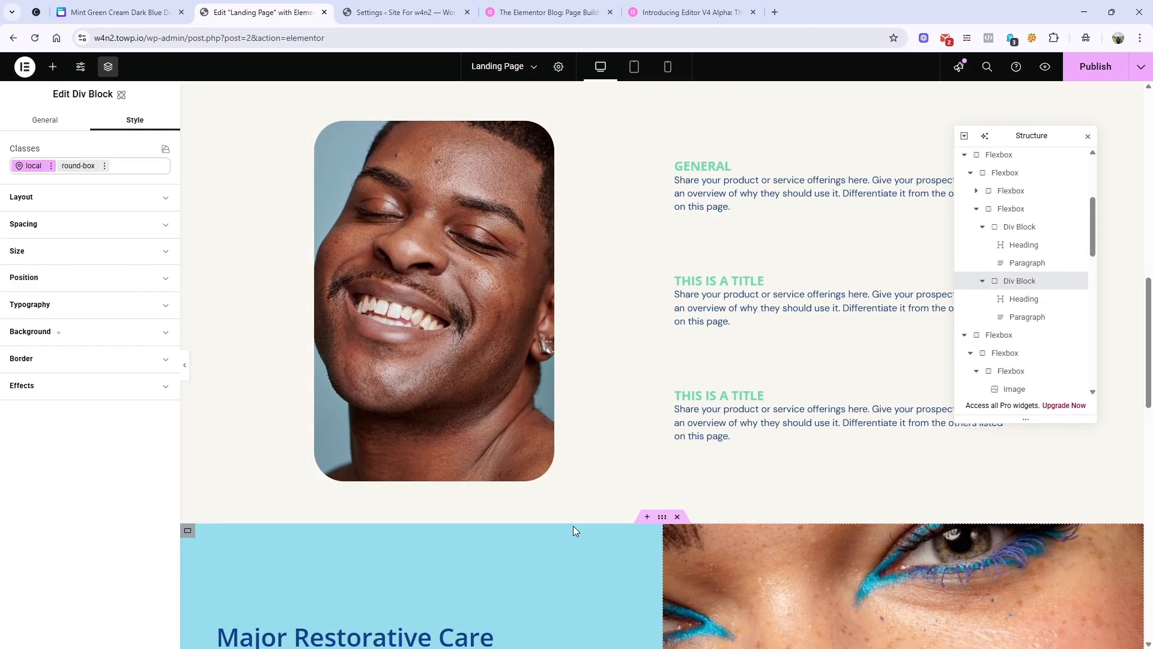
scroll(572, 520, "down", 1)
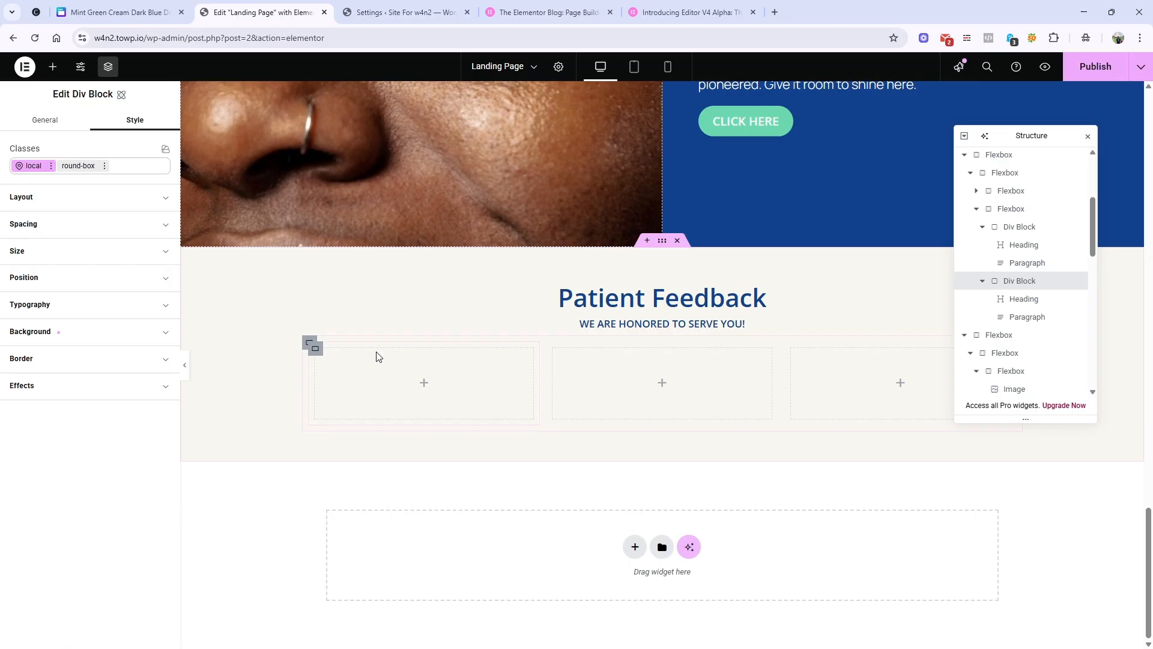
left_click(314, 348)
left_click(103, 165)
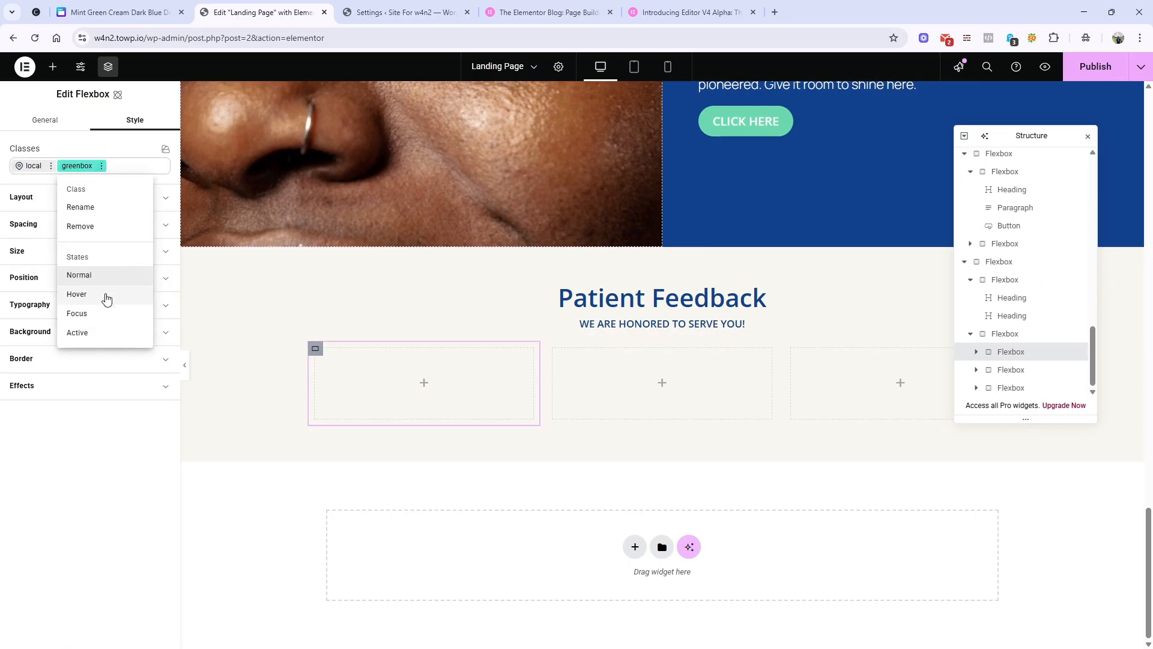
left_click(105, 228)
type("roun")
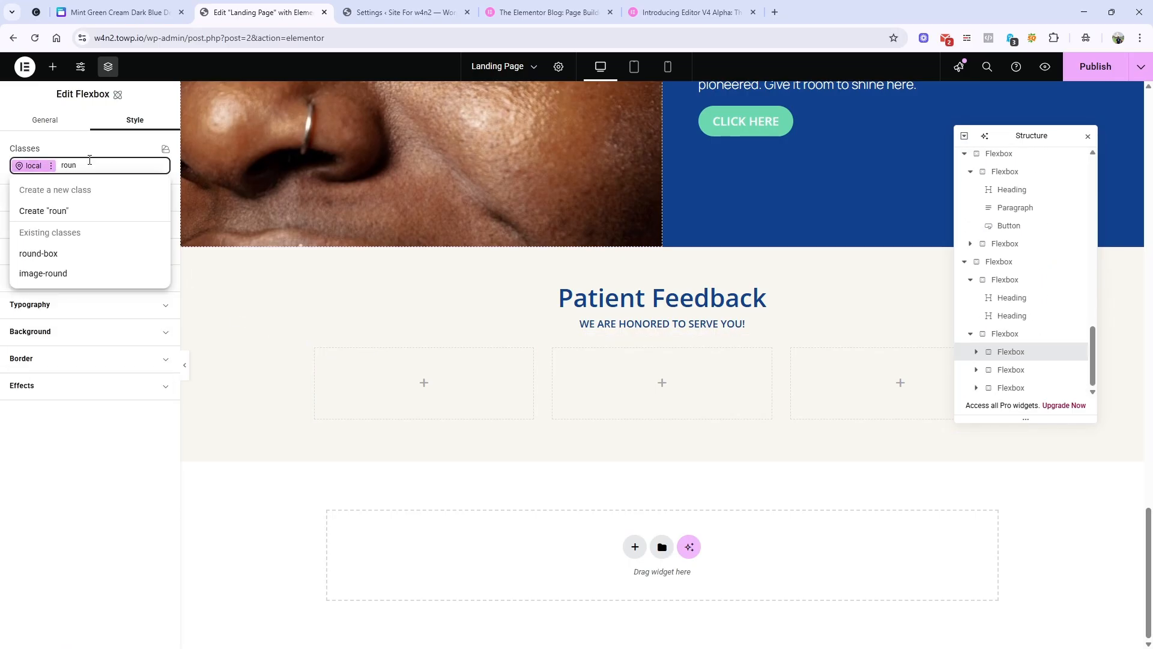
left_click(77, 255)
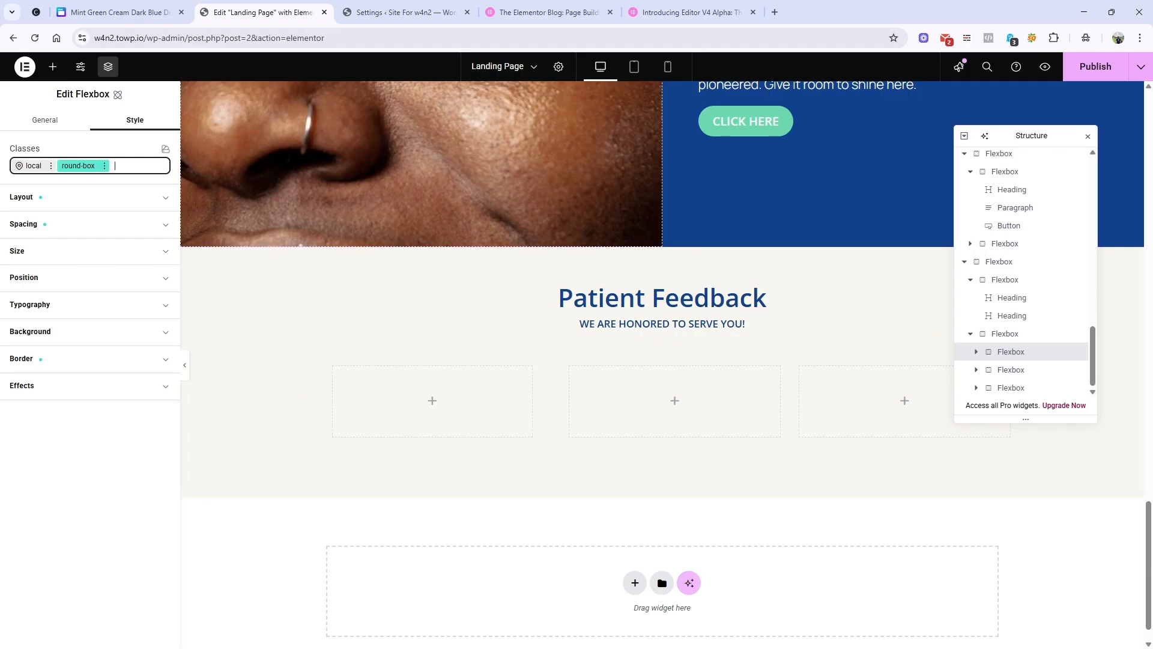
Set the first testimonial card's local background color to the lightgreen variable.
left_click(29, 166)
left_click(57, 332)
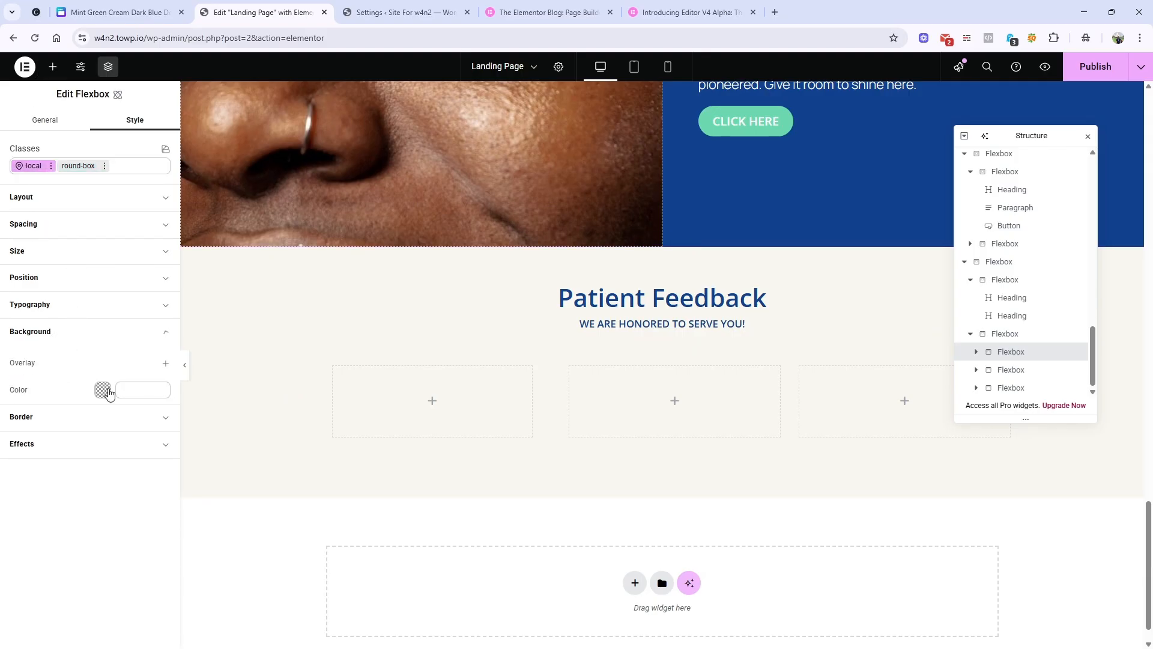
left_click(159, 377)
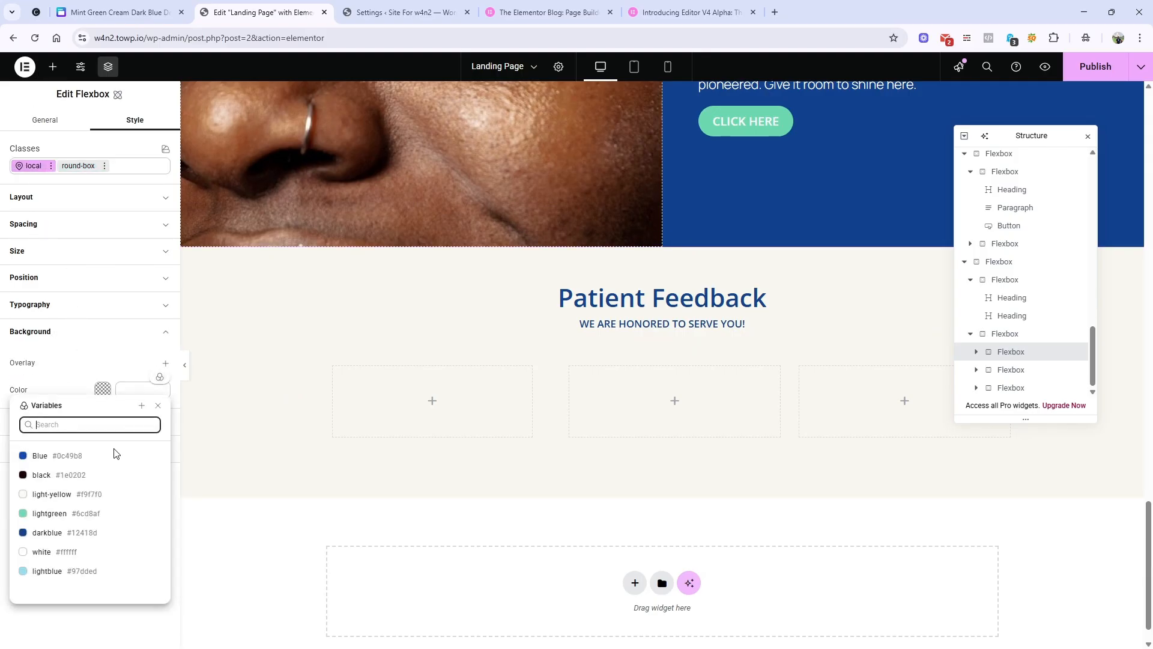
left_click(69, 514)
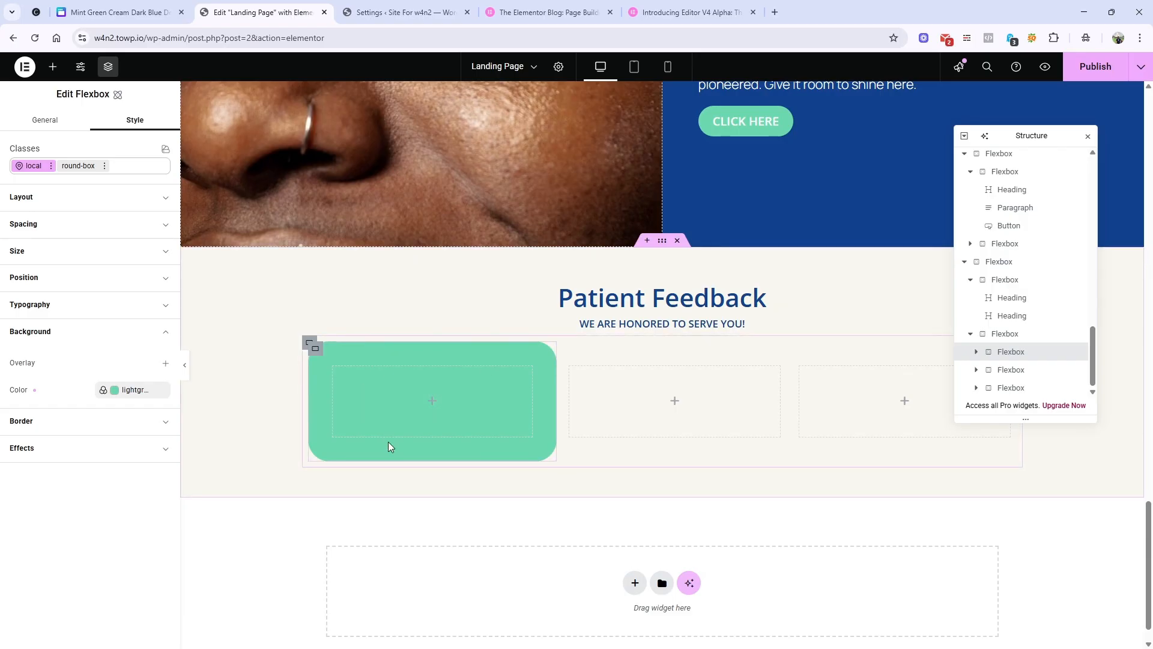
Add an Image element inside the first testimonial card and choose the green quotation-mark picture from the media library.
left_click(52, 66)
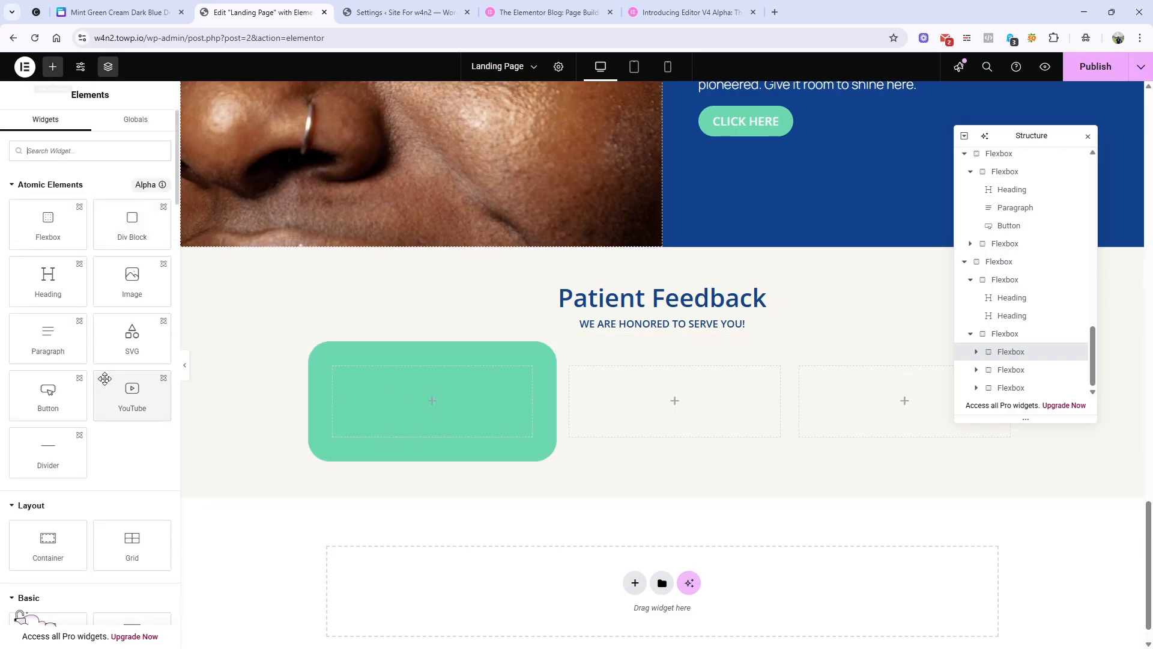
left_click_drag(123, 298, 322, 404)
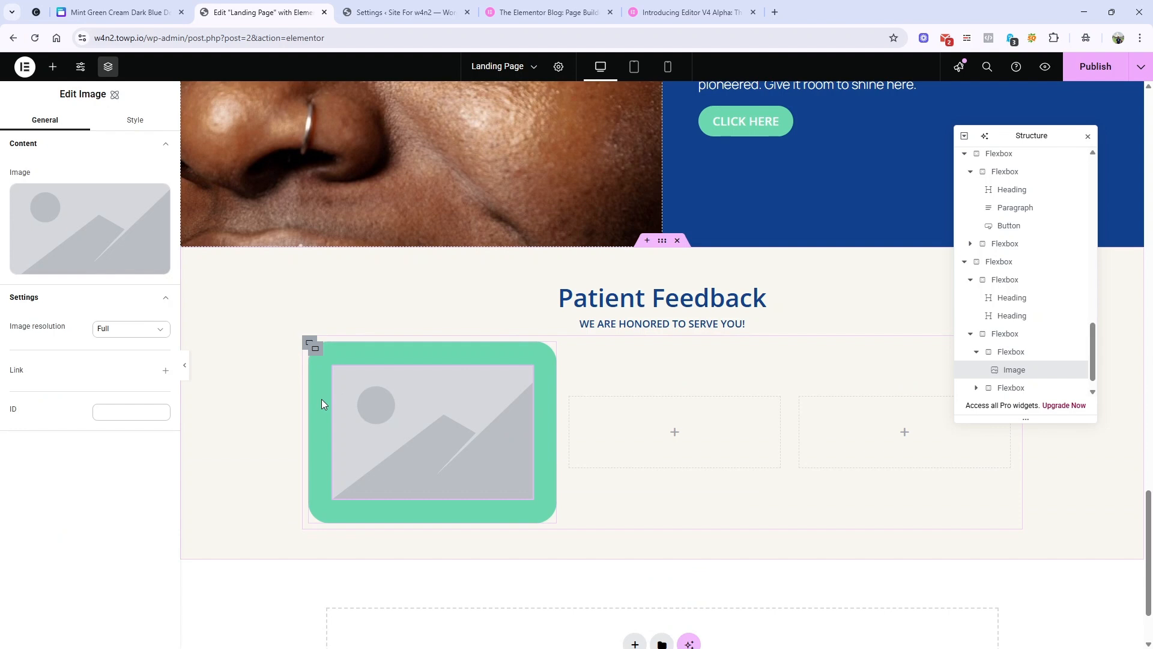
left_click(42, 212)
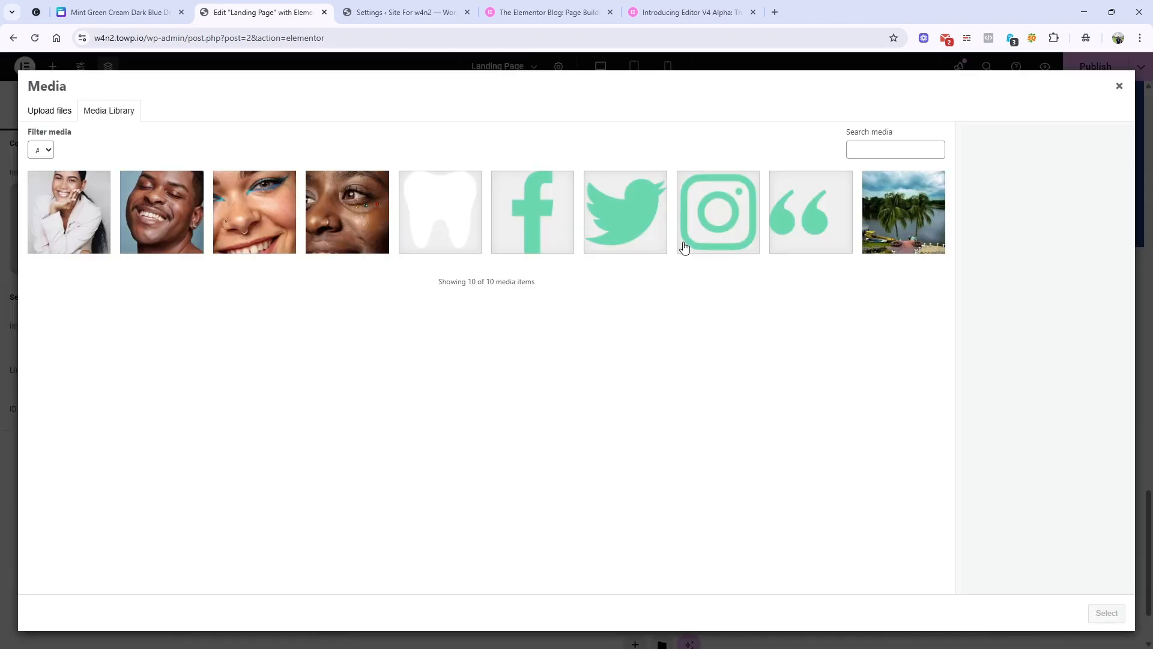
left_click(822, 219)
left_click(1106, 613)
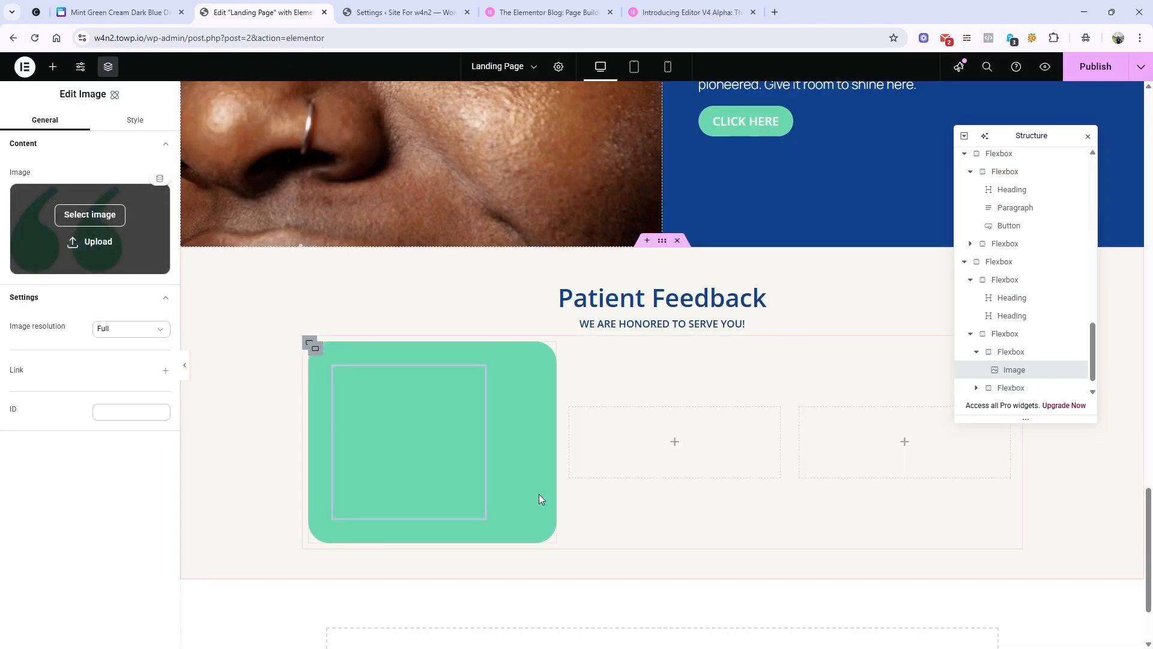
Compare the card with the Canva design and reselect the same quotation-mark picture for the image.
left_click(137, 8)
left_click(255, 10)
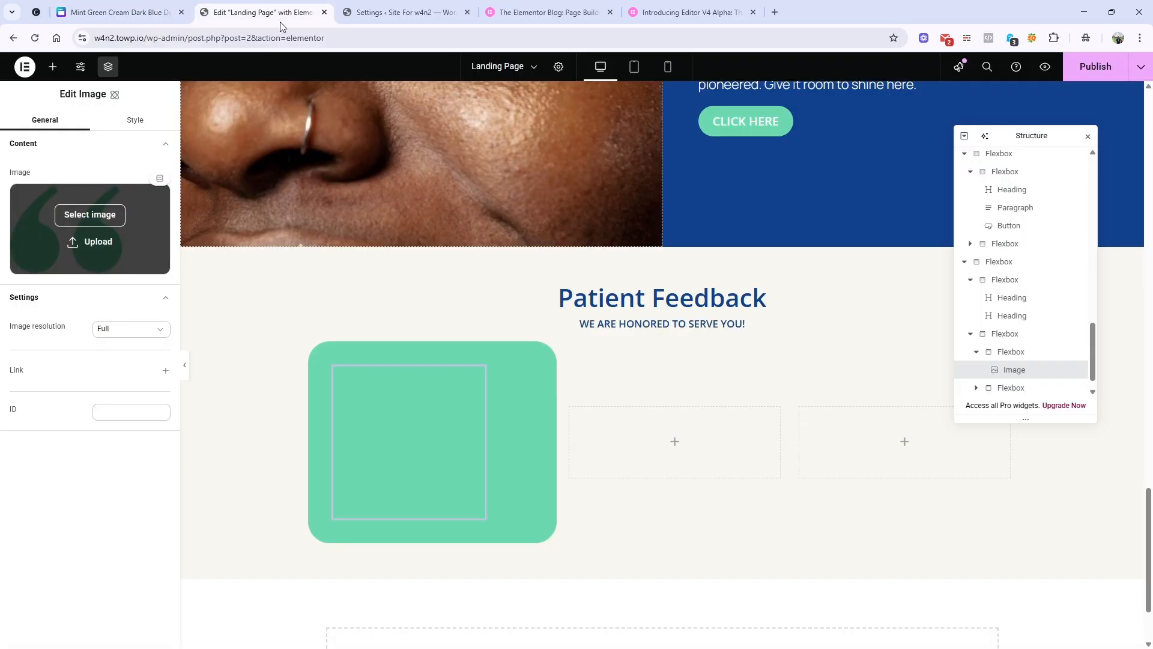
left_click(102, 230)
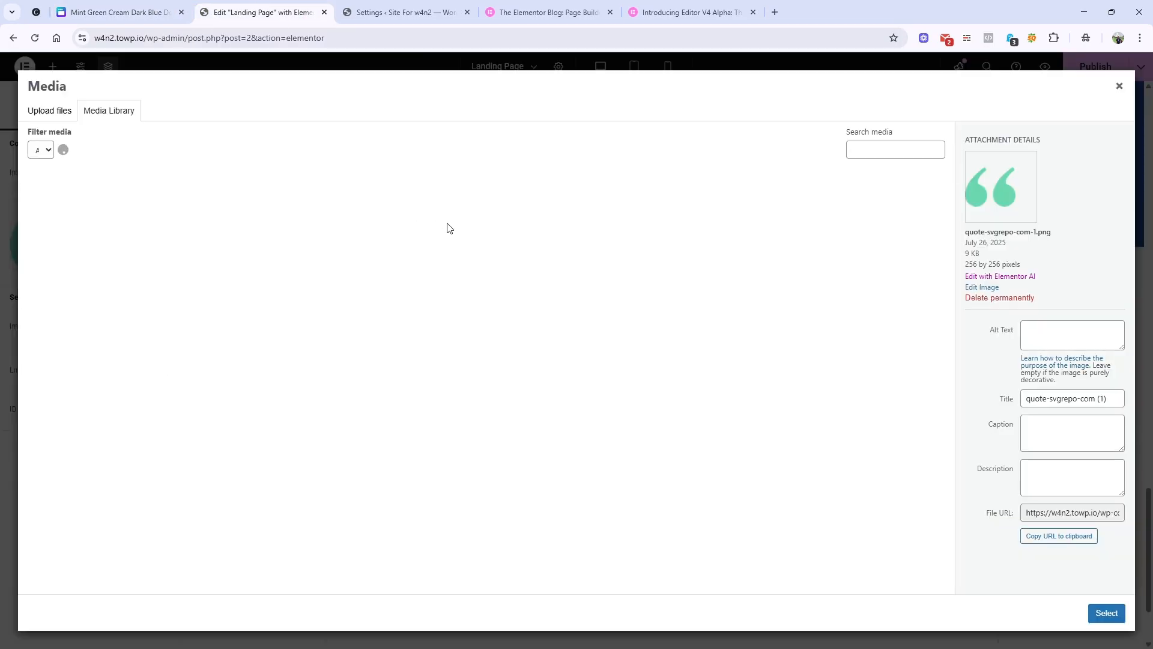
left_click(1106, 614)
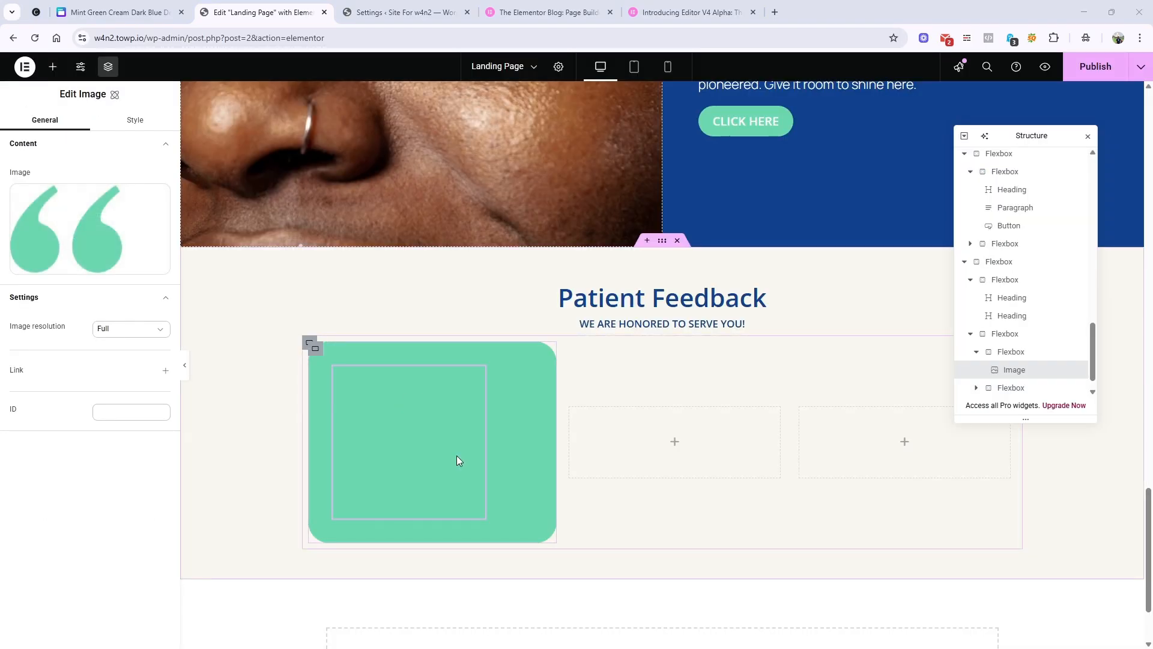
Add an effects filter to the quotation-mark image and try the Brightness and Grayscale filter types.
left_click(137, 121)
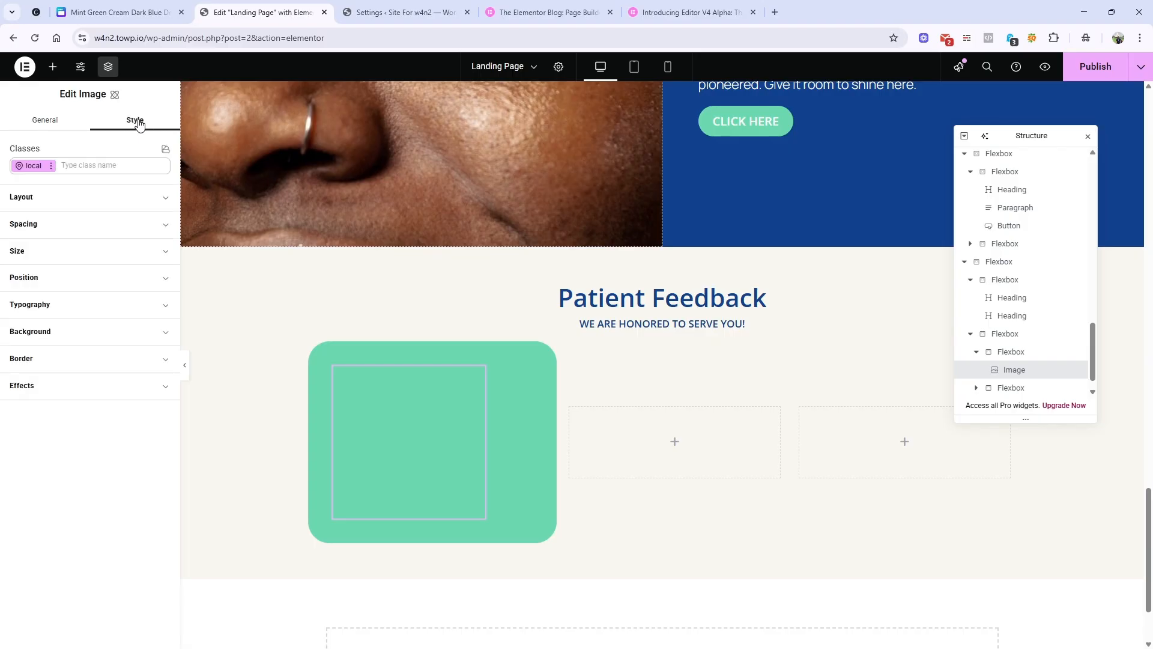
left_click(124, 394)
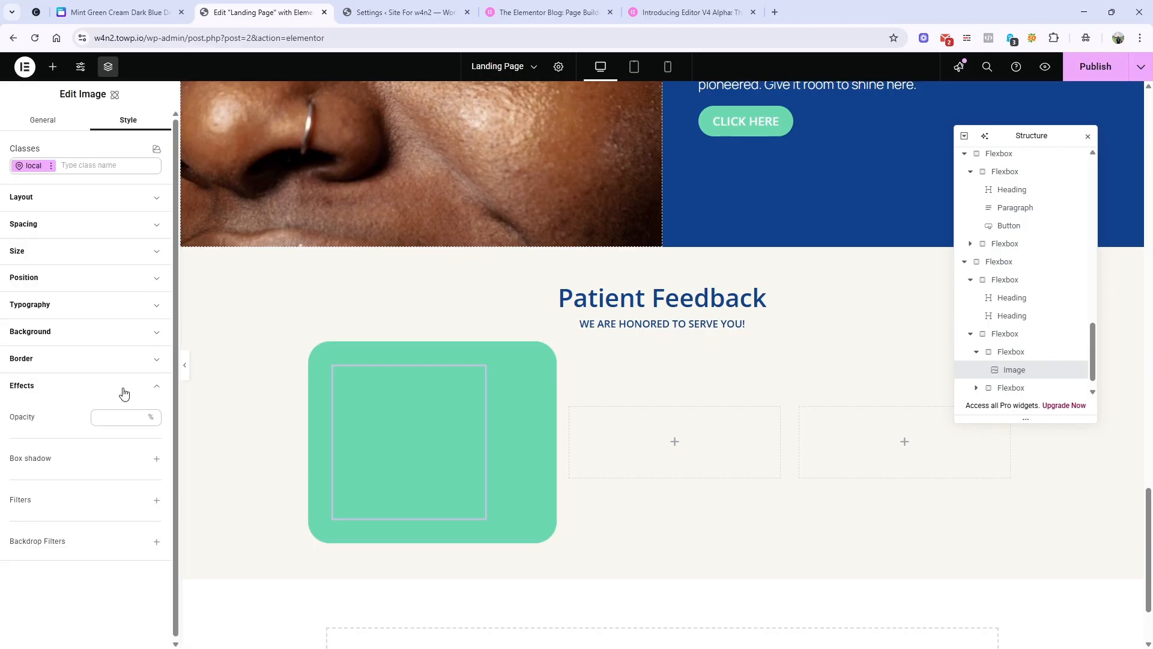
left_click(151, 502)
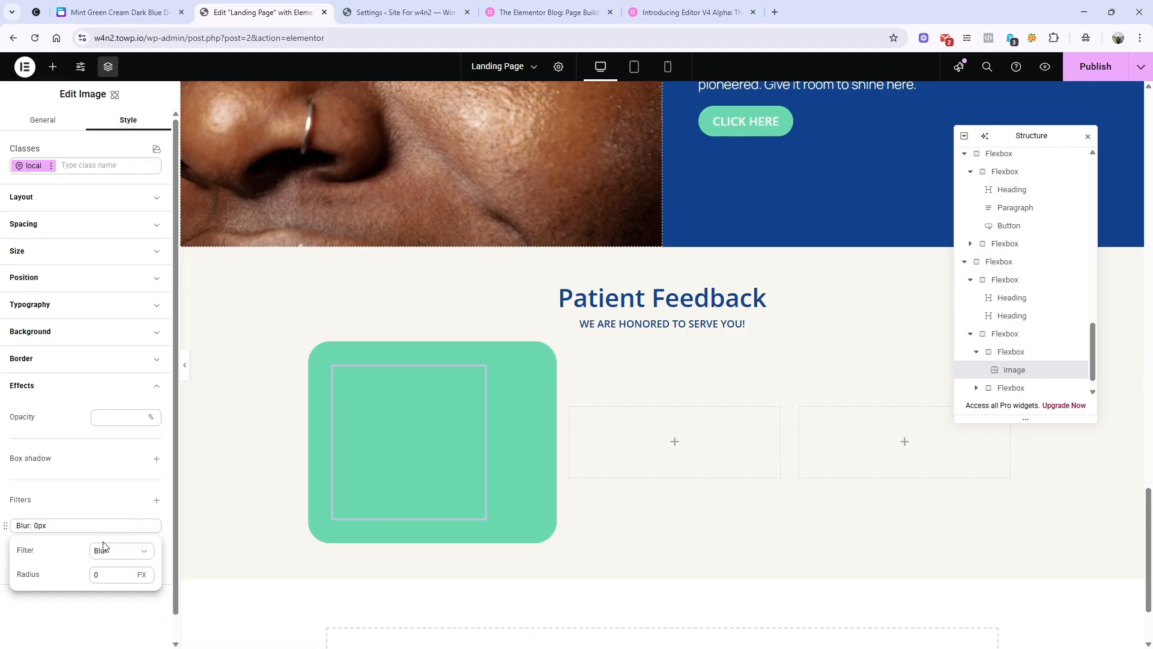
left_click(103, 548)
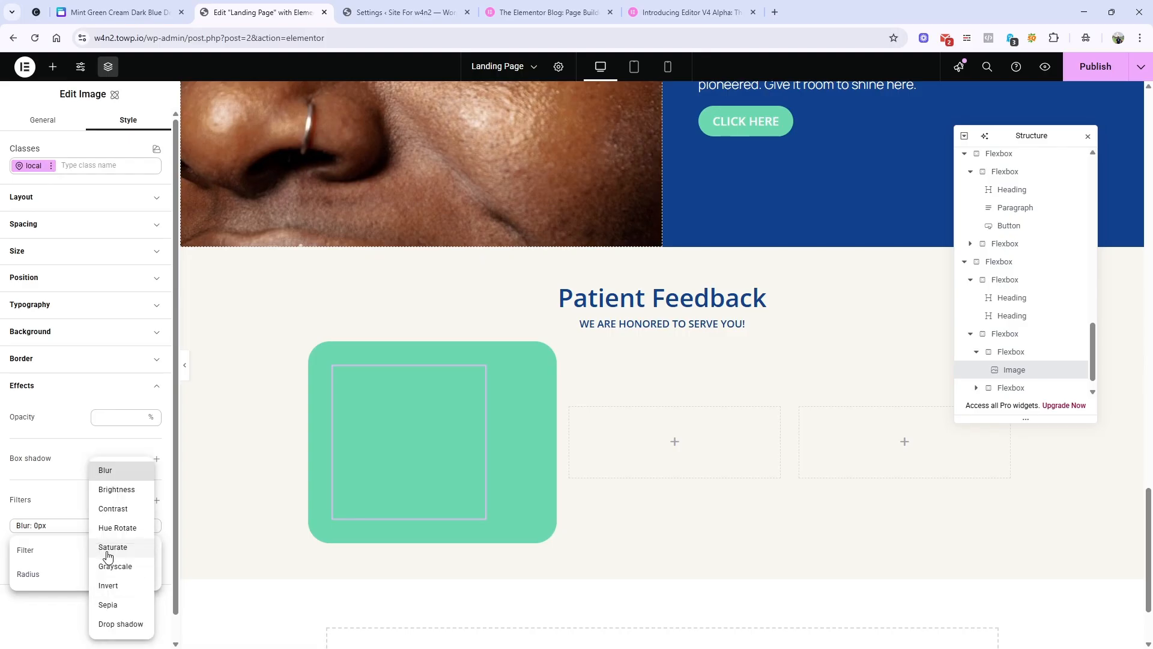
left_click(115, 489)
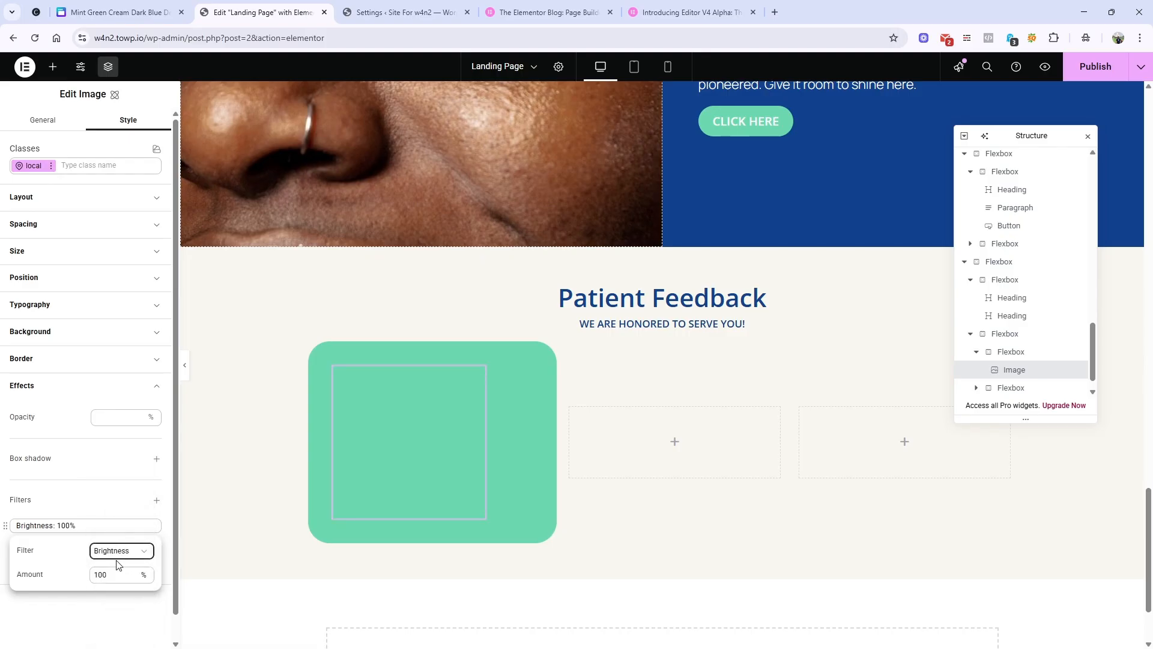
left_click(120, 553)
left_click(126, 566)
left_click(108, 557)
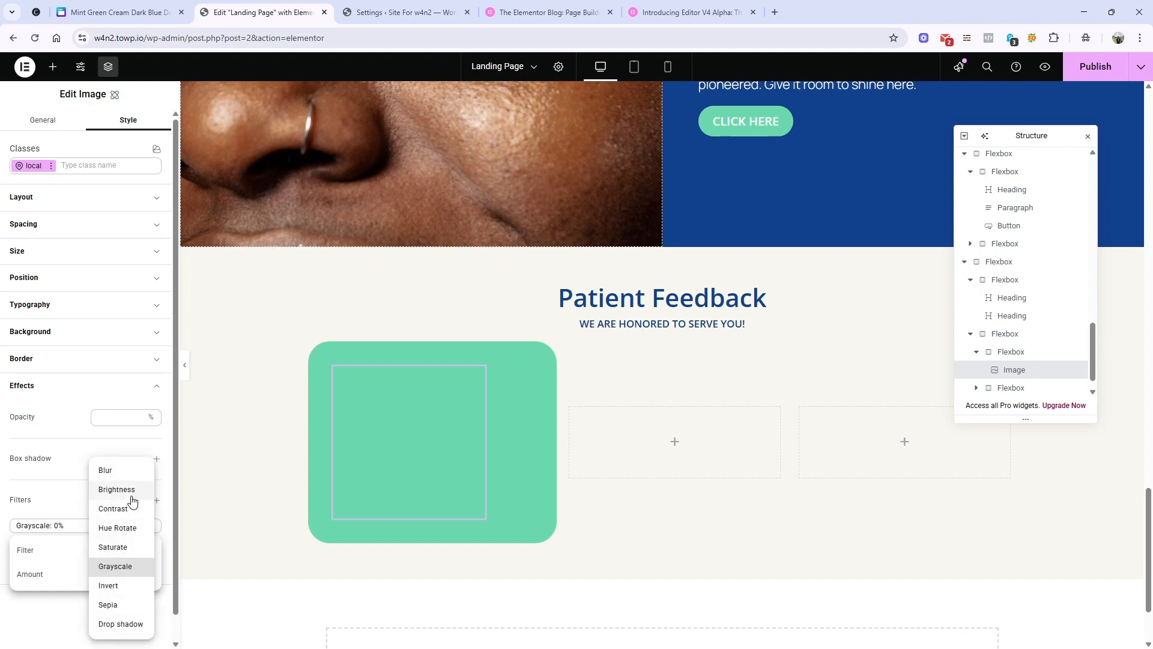
Change the quotation-mark image's filter to Contrast at 0% and add a second filter, Brightness at 100%.
left_click(132, 509)
left_click(114, 576)
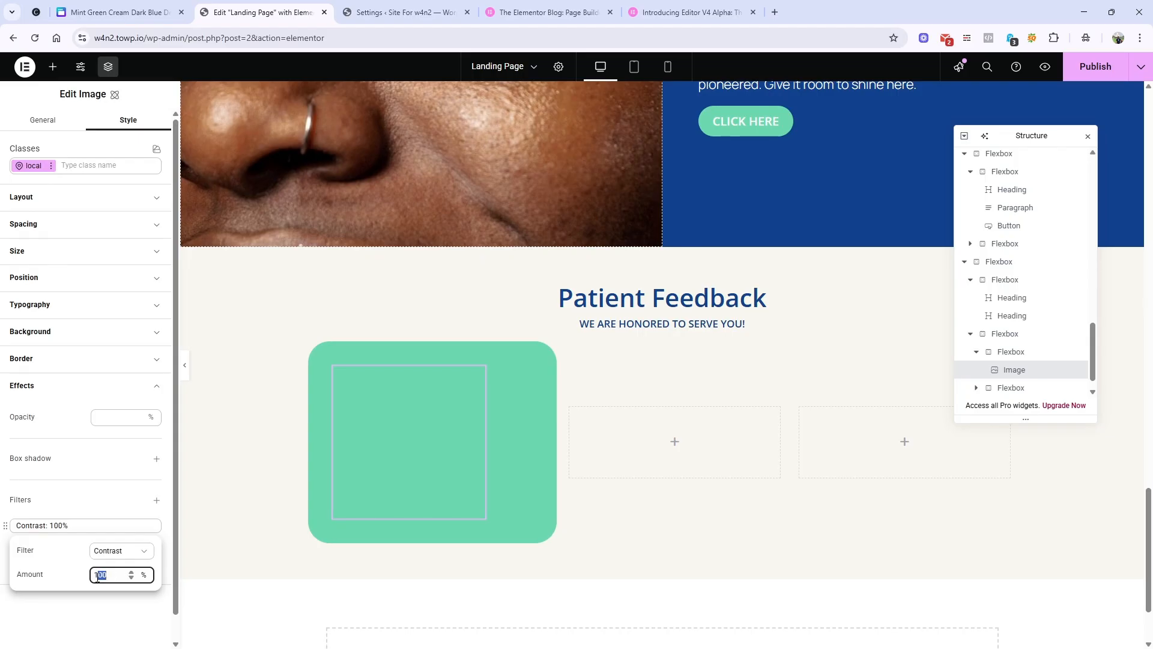
type("0")
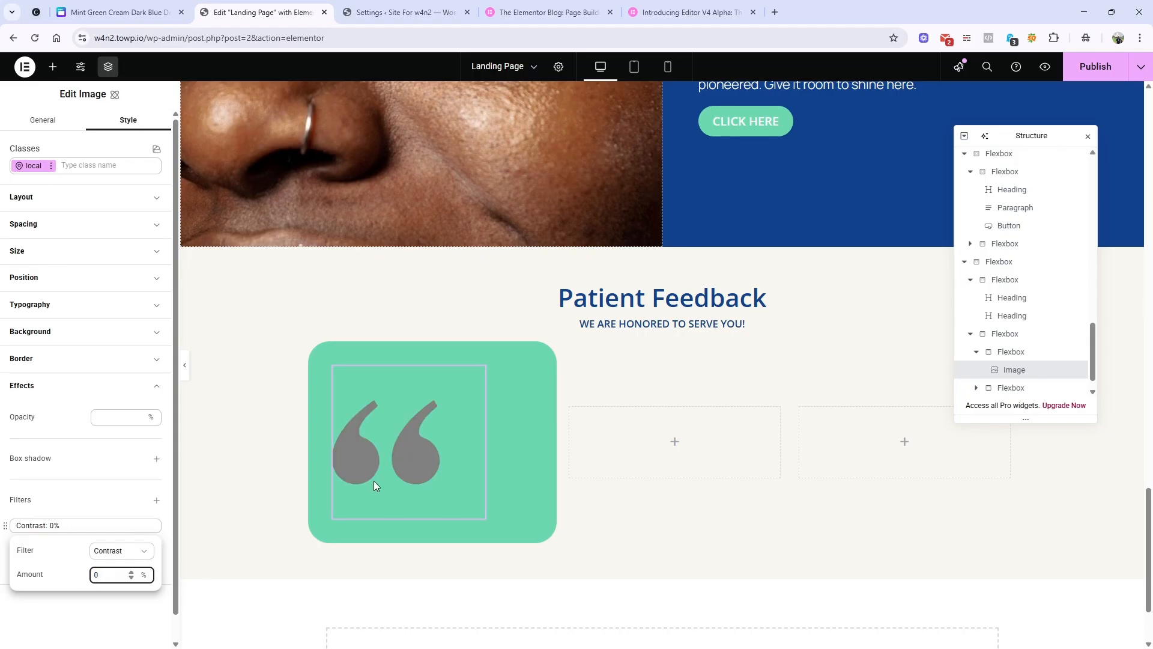
left_click(74, 522)
left_click(161, 500)
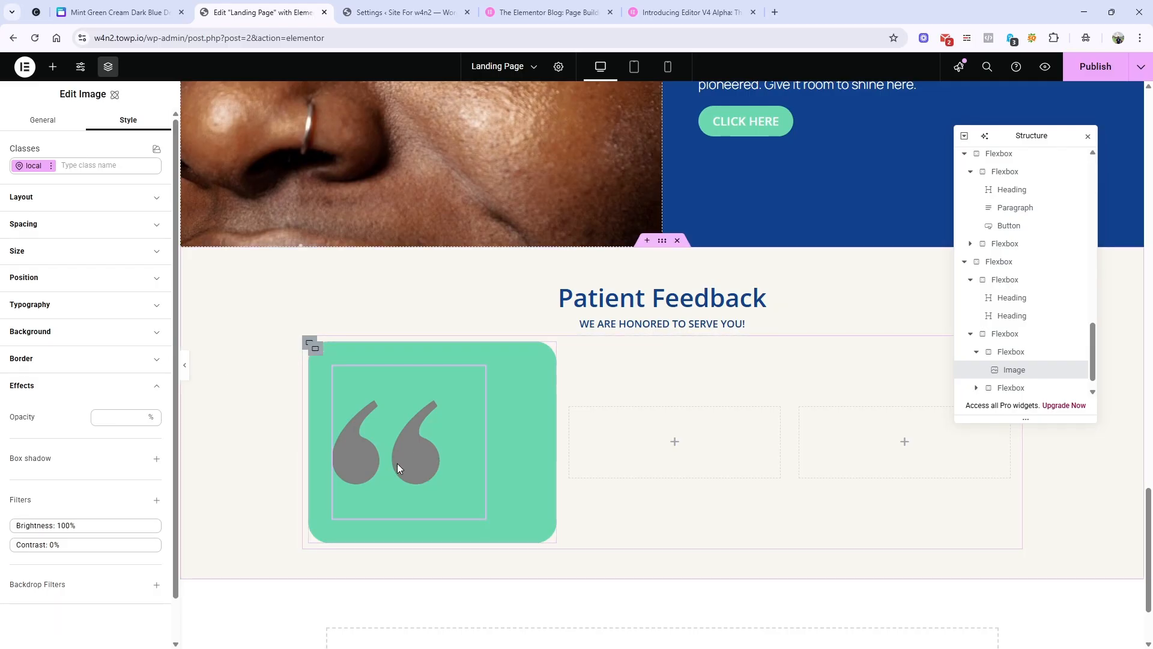
Set the quotation-mark image's width to 50 px.
left_click(60, 240)
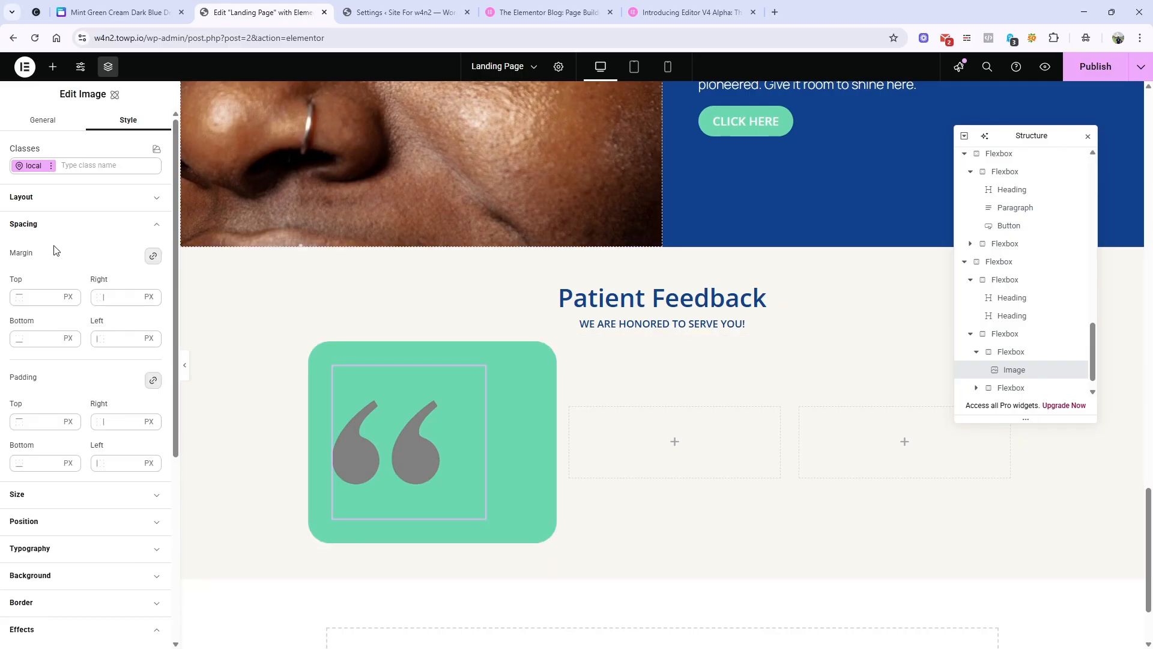
left_click(45, 493)
left_click(48, 543)
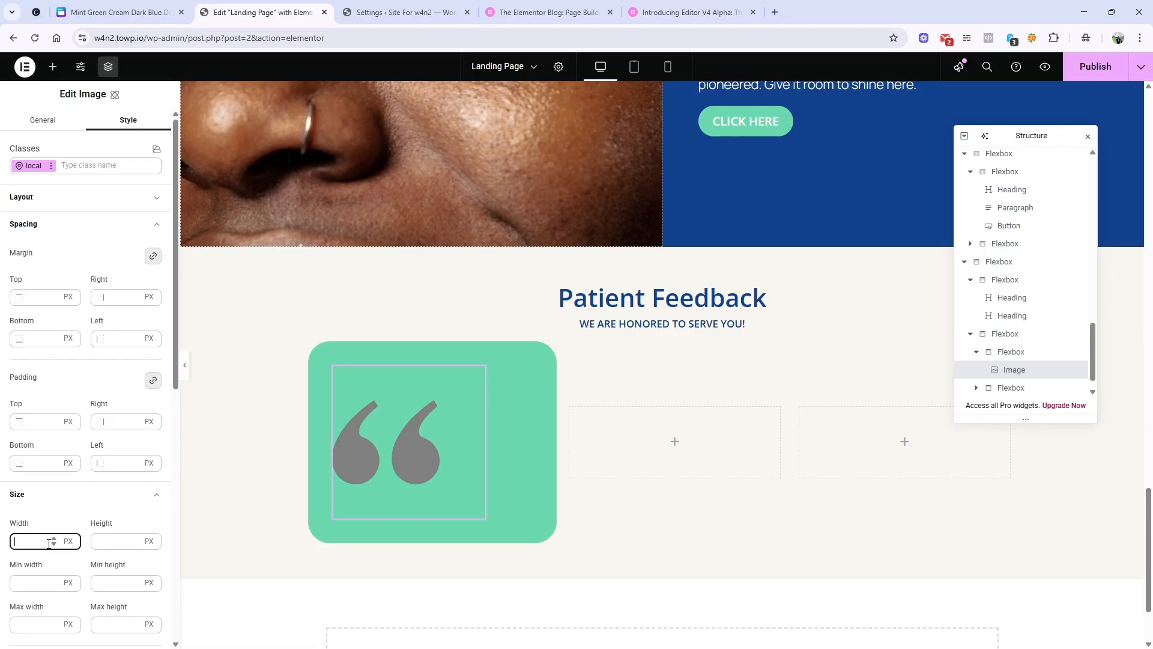
type("50")
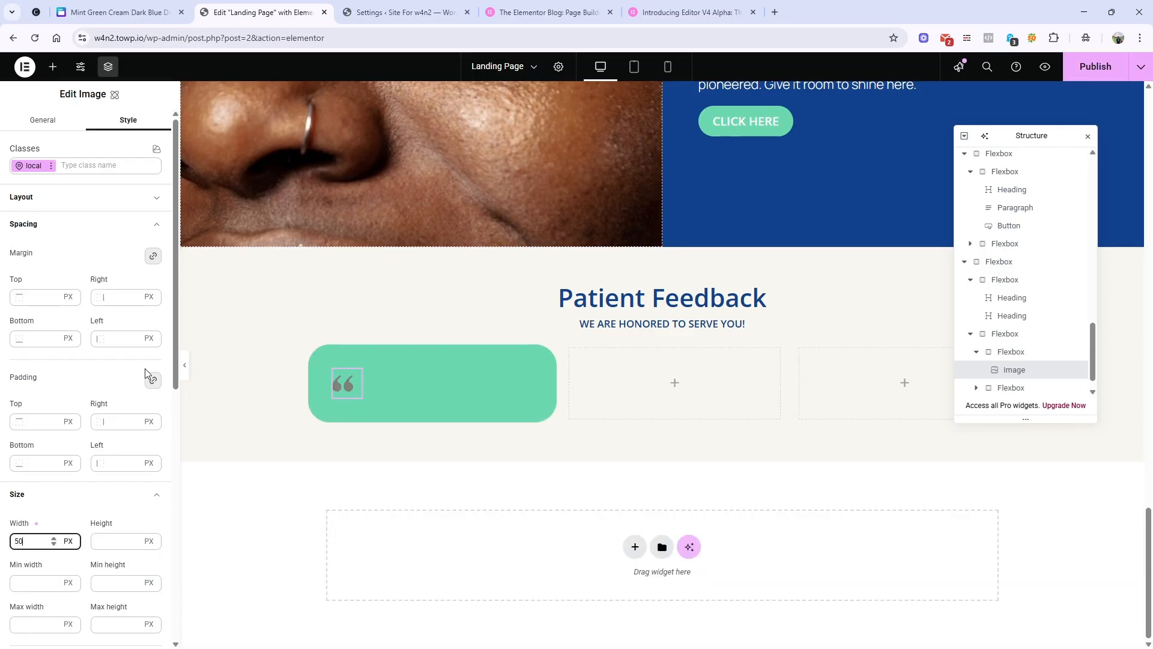
Check the first testimonial card in the Canva design and add a Paragraph below the quotation-mark image in the Elementor card.
left_click(75, 498)
left_click(75, 499)
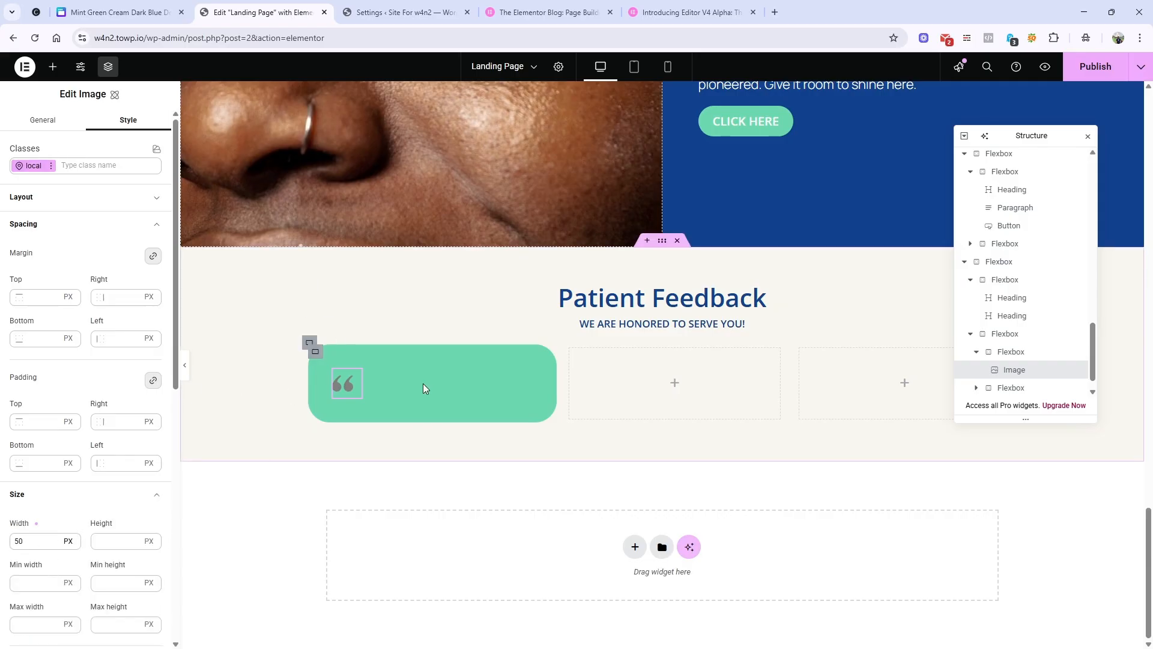
left_click(115, 11)
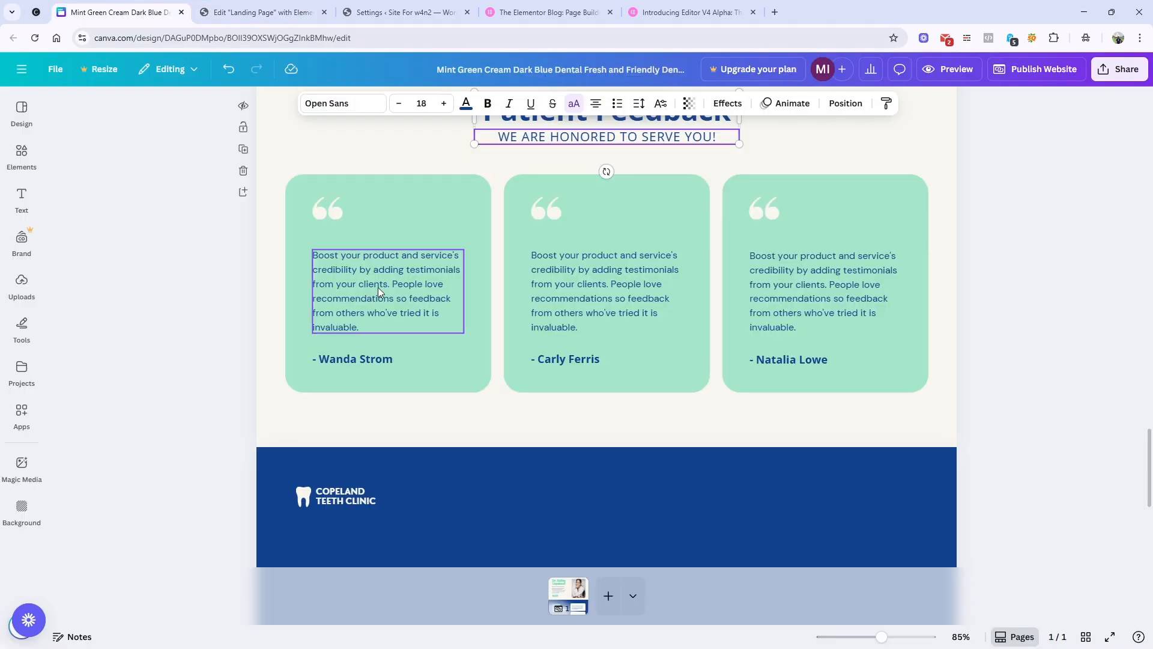
left_click(262, 12)
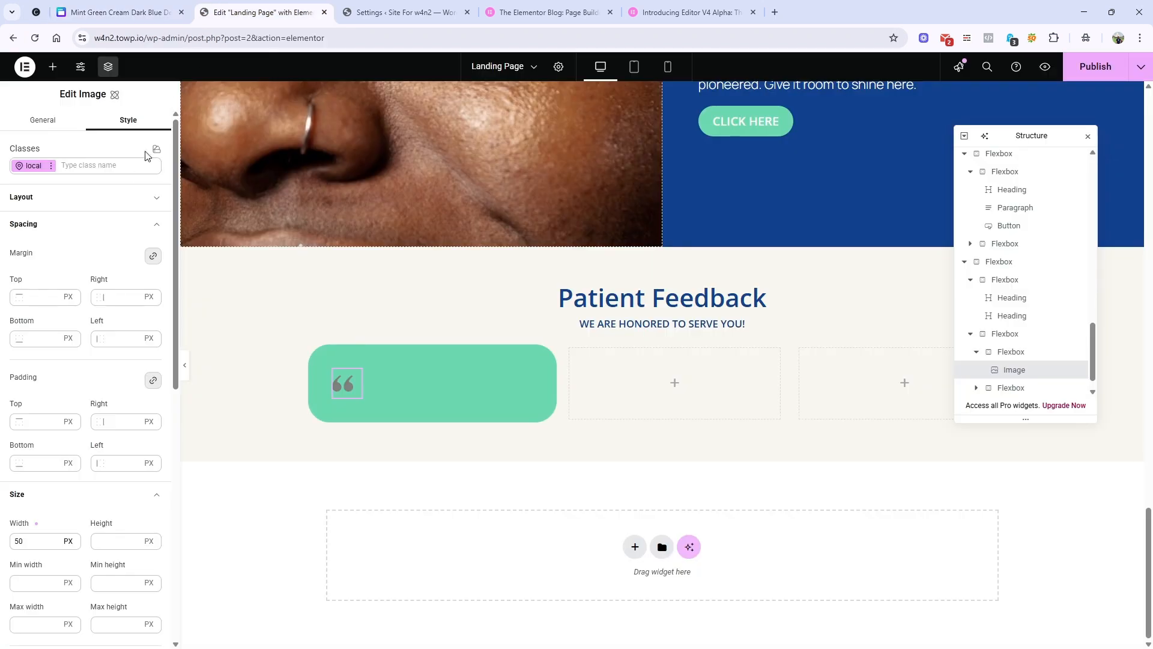
left_click(53, 66)
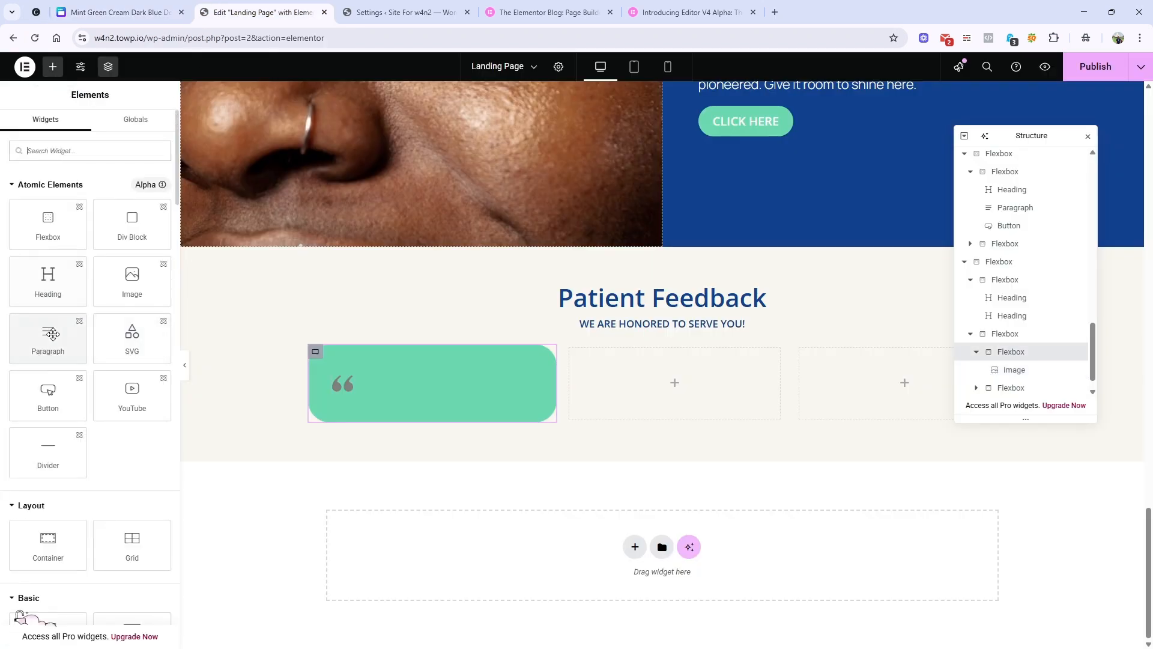
left_click_drag(48, 336, 342, 394)
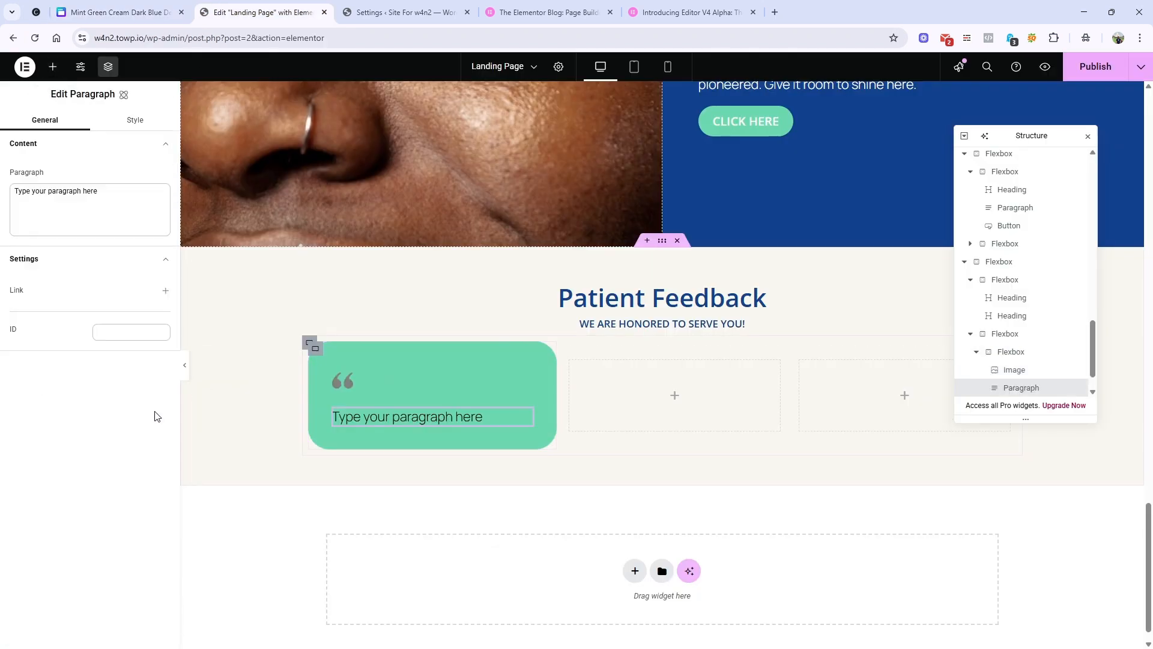
triple_click(73, 181)
triple_click(68, 200)
type("we are honored to serve you!")
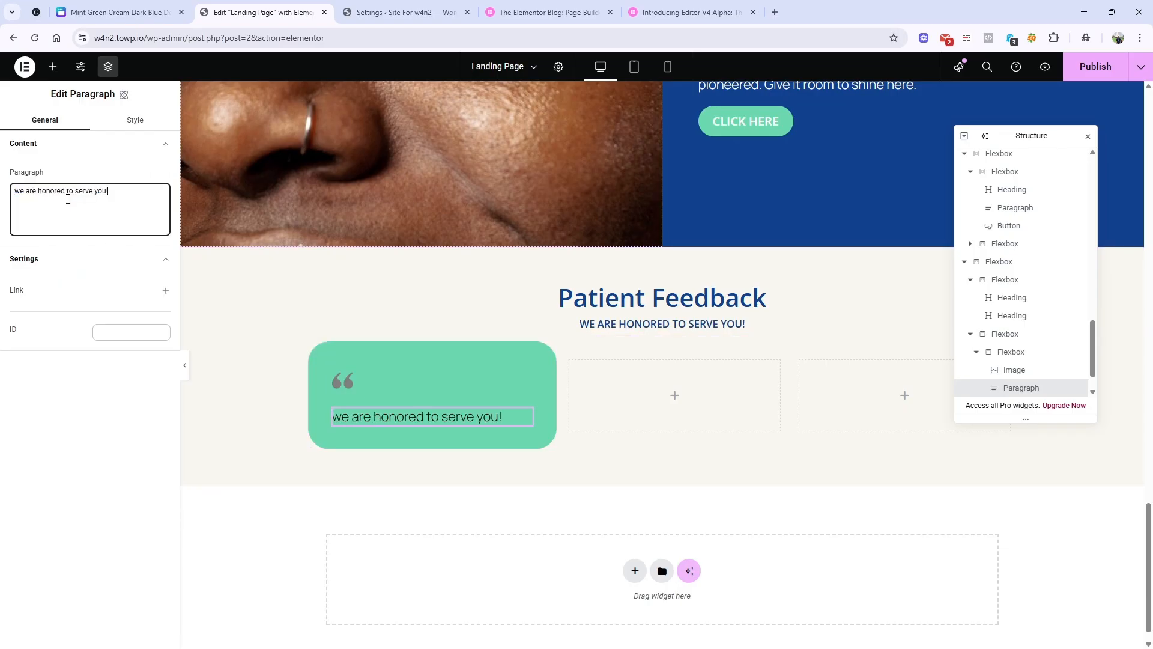
Copy the first testimonial's body text from the Canva design and use it as the new paragraph's content in Elementor.
left_click(114, 12)
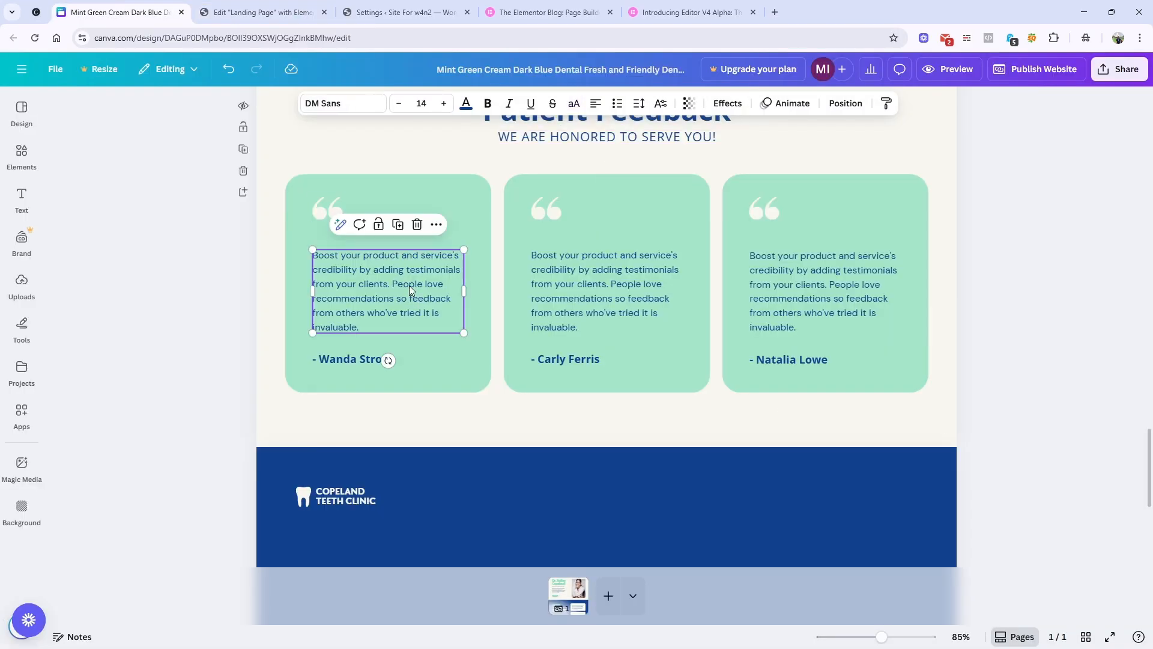
double_click(409, 286)
key("ctrl+c")
left_click(252, 12)
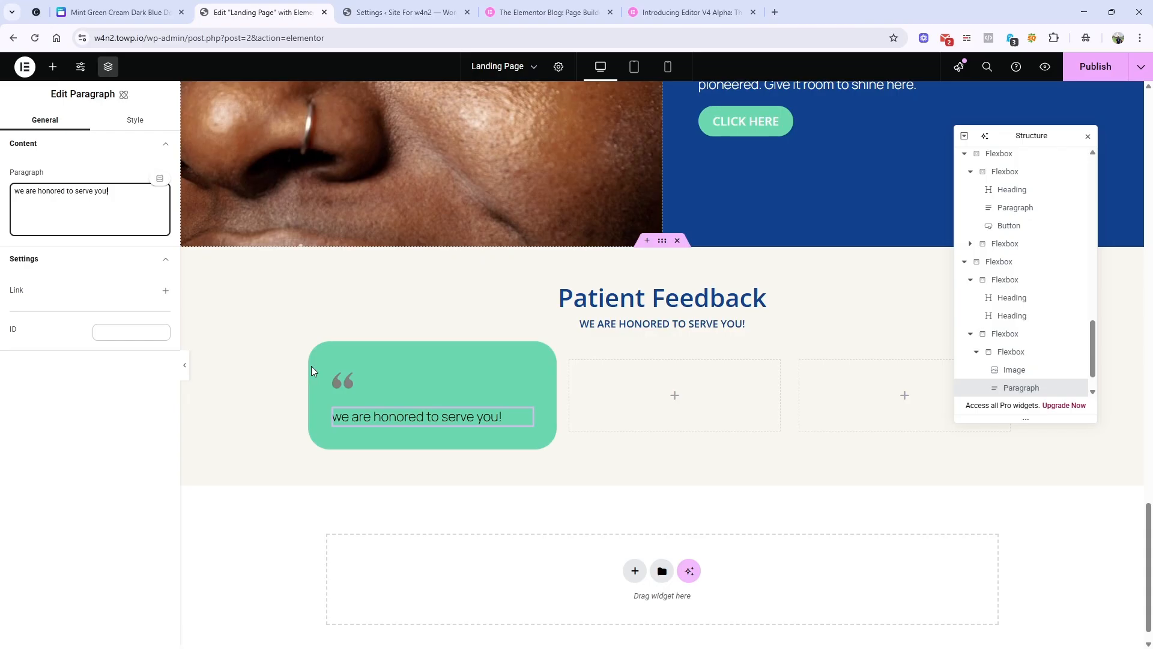
triple_click(98, 224)
key("ctrl+v")
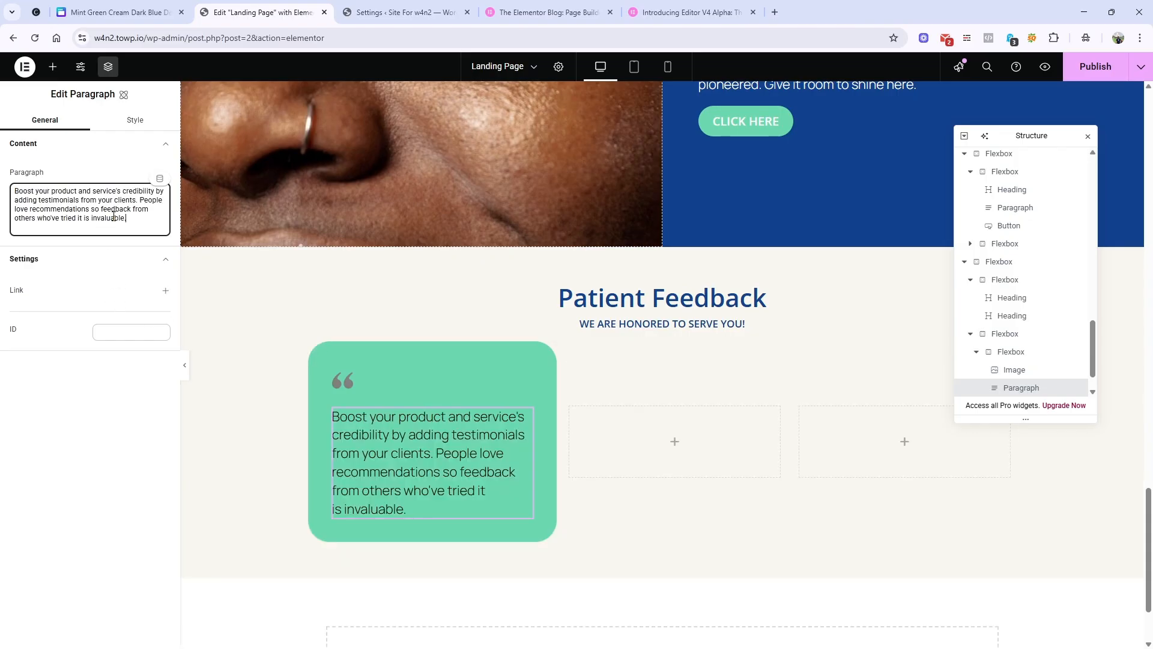
Apply the existing body-text class to the testimonial paragraph.
left_click(135, 120)
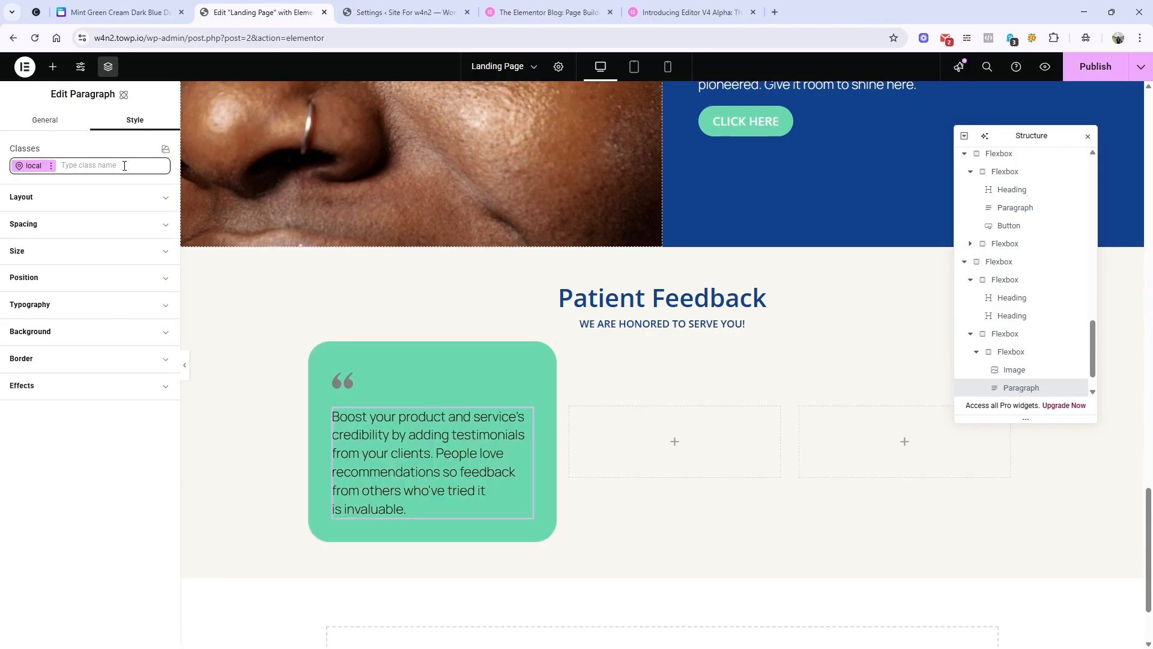
left_click(125, 166)
type("body")
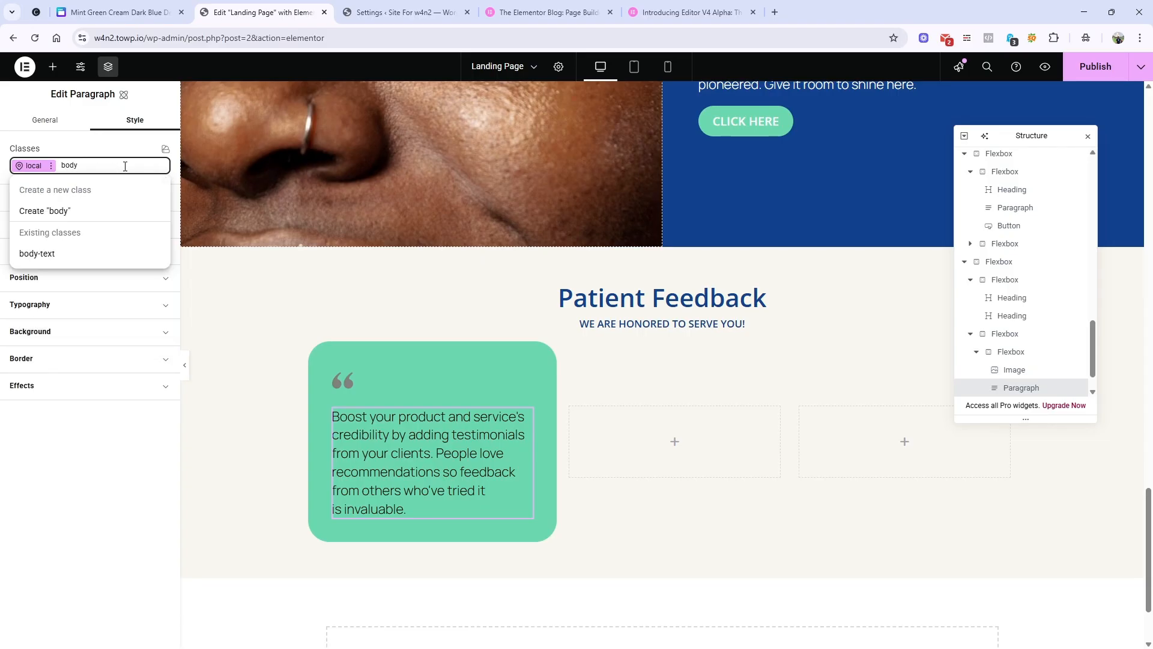
left_click(67, 253)
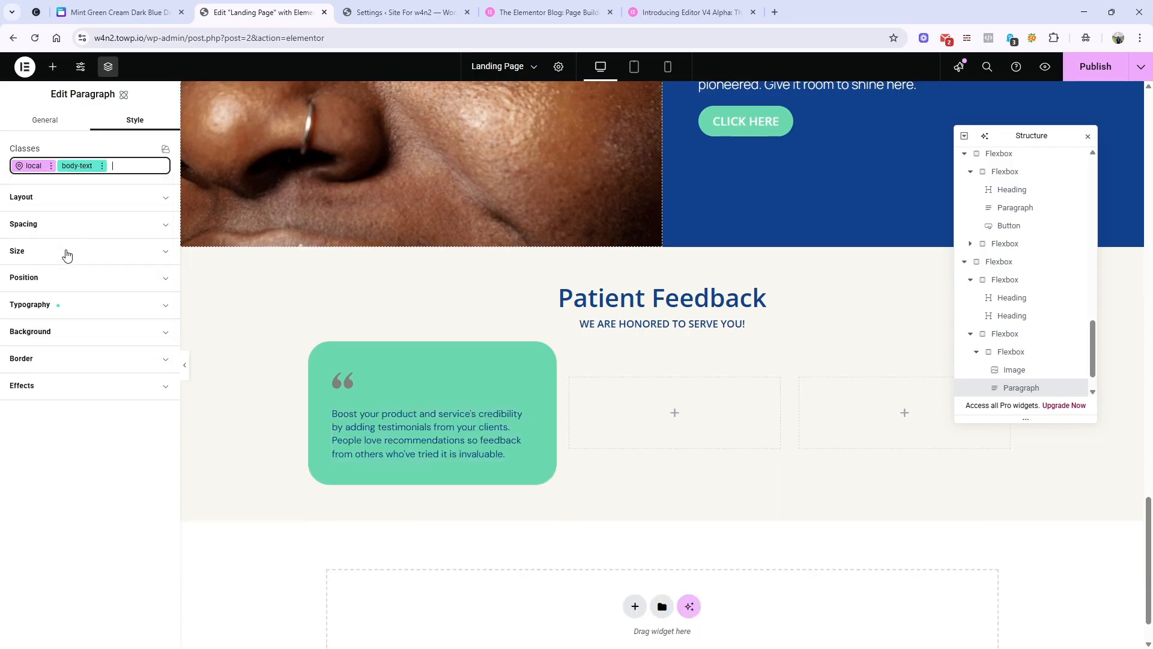
Add a second Paragraph below the testimonial text and fill it with the first reviewer's name copied from the Canva design.
left_click(53, 68)
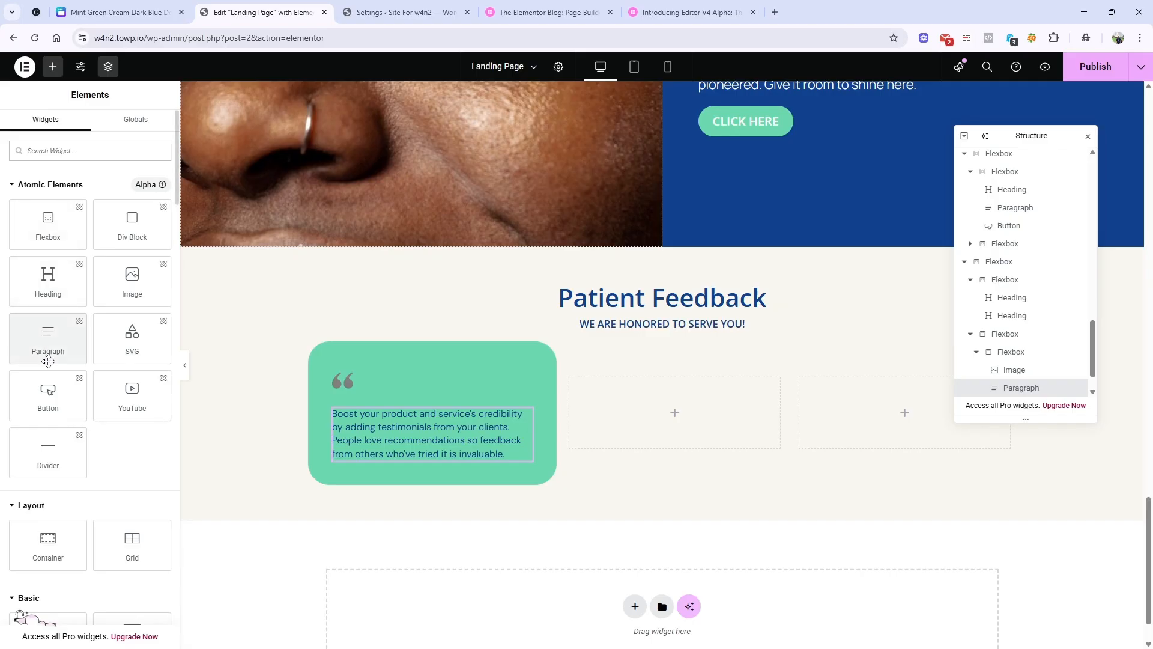
left_click_drag(48, 352, 401, 445)
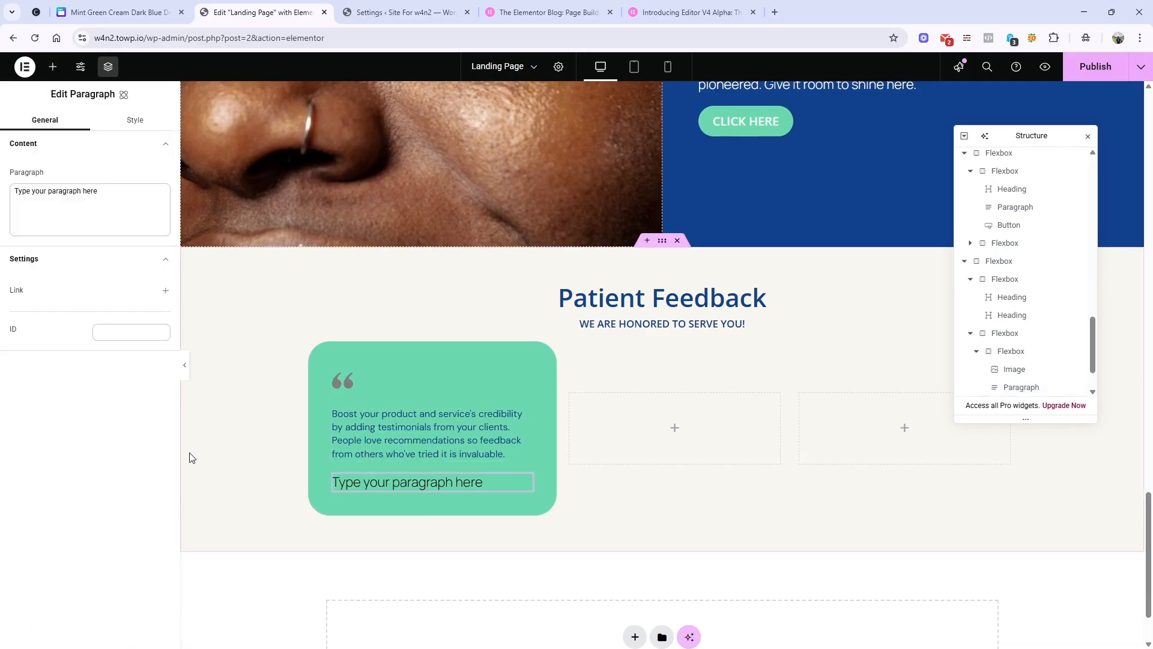
left_click(131, 16)
double_click(350, 359)
key("ctrl+c")
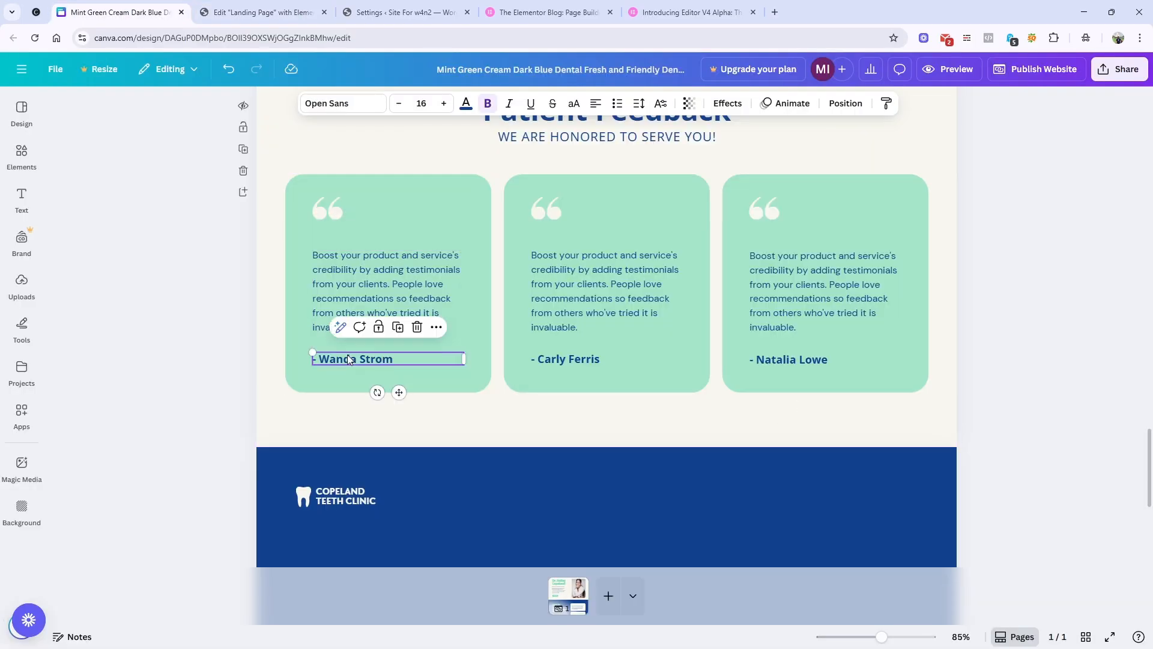
left_click(237, 5)
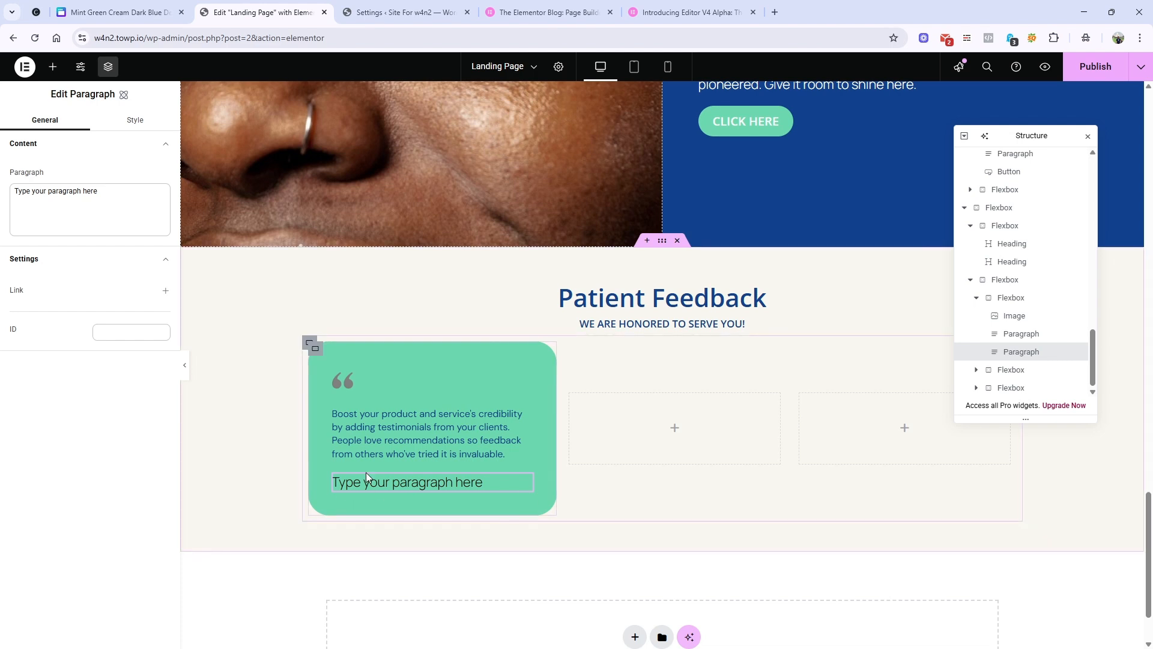
triple_click(99, 191)
key("ctrl+v")
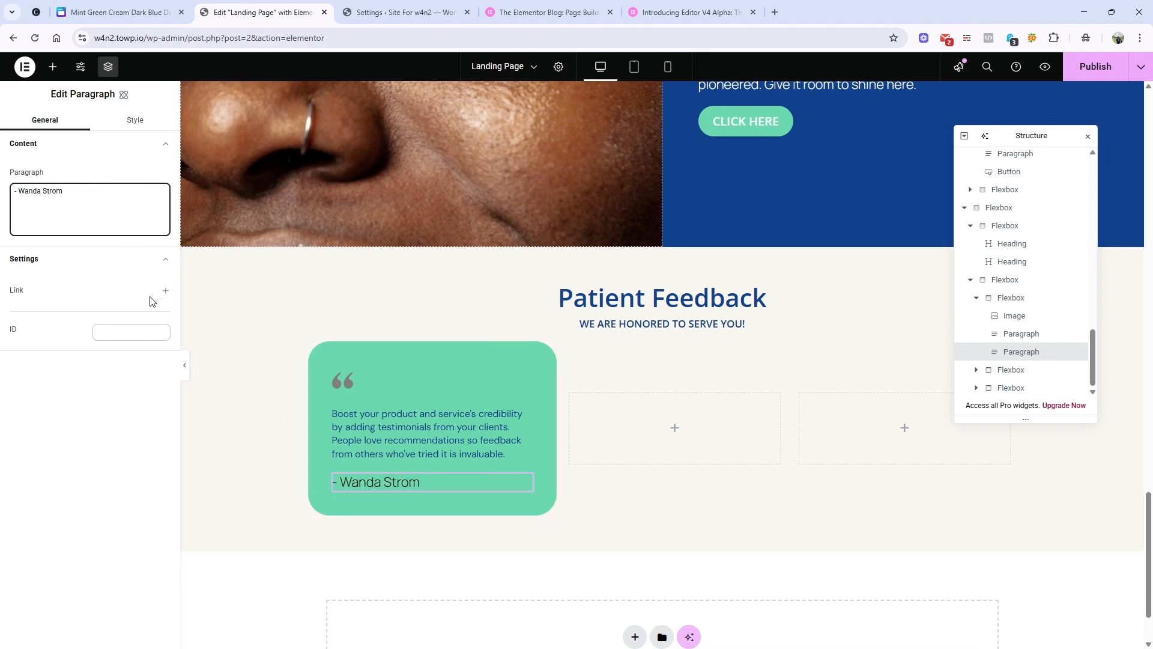
Set the reviewer-name paragraph's font family to the Dm-Sans variable and its weight to 600 - Semi bold.
left_click(137, 121)
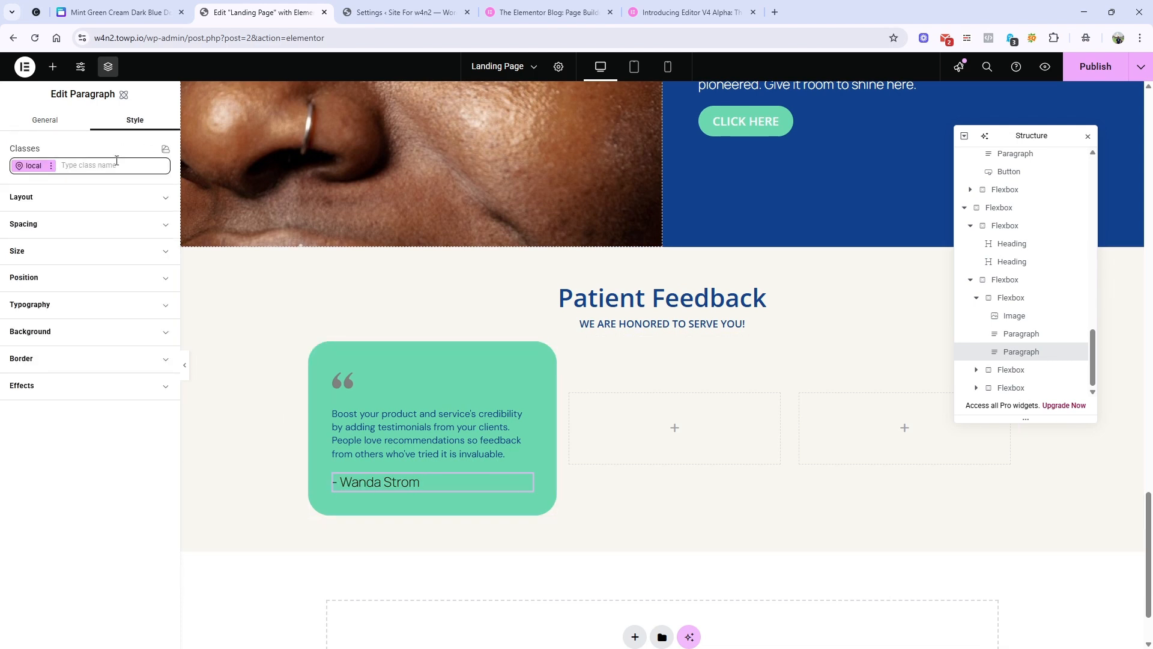
left_click(83, 307)
left_click(150, 324)
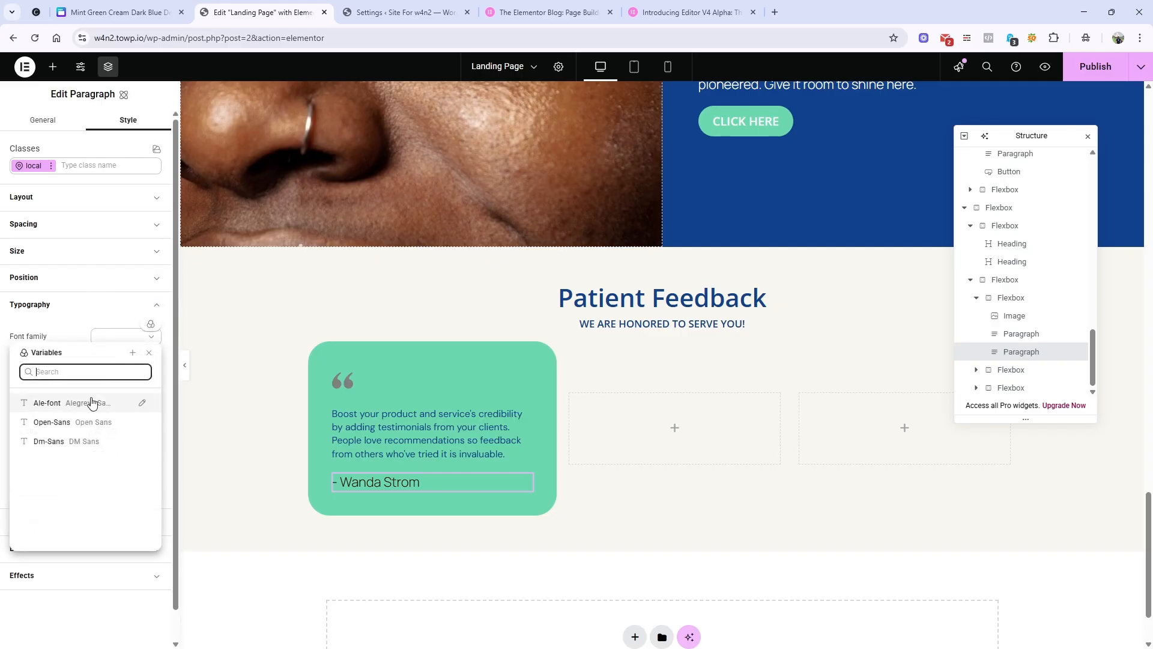
left_click(72, 440)
left_click(152, 365)
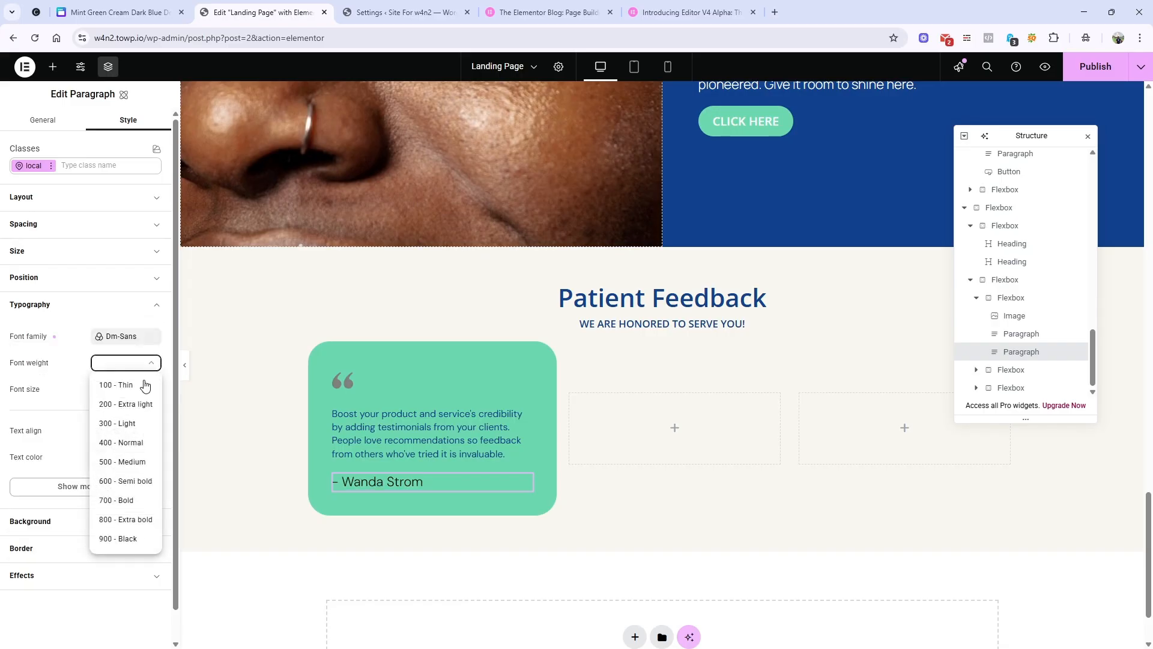
left_click(125, 480)
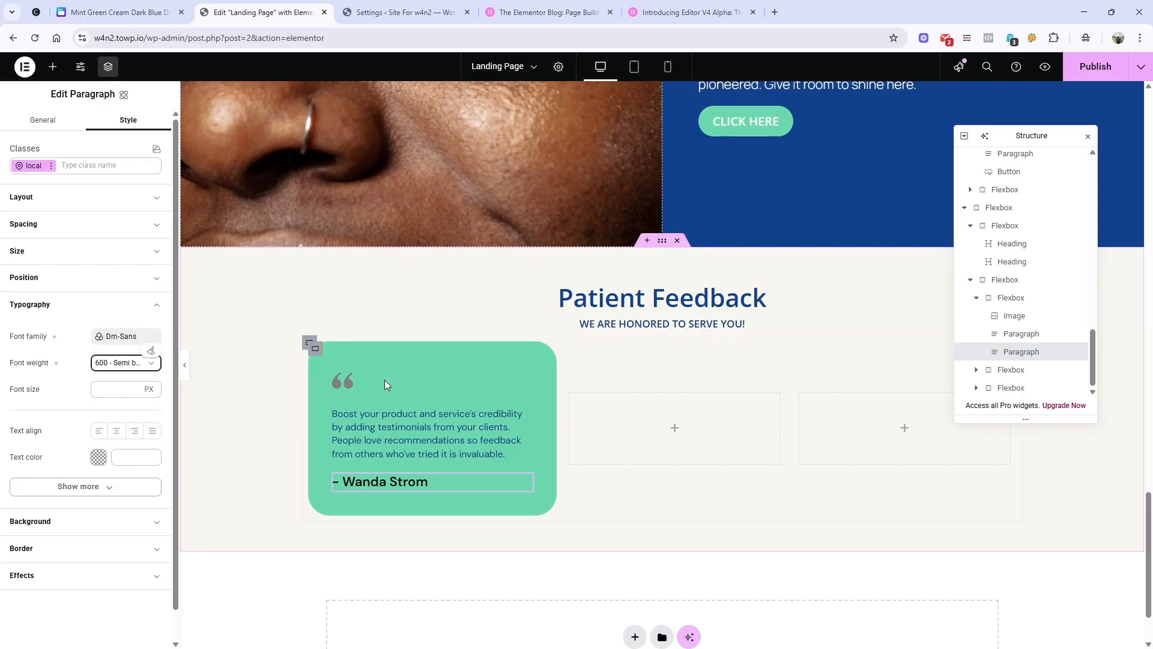
Delete the two empty flexboxes beside the first testimonial card.
left_click(977, 297)
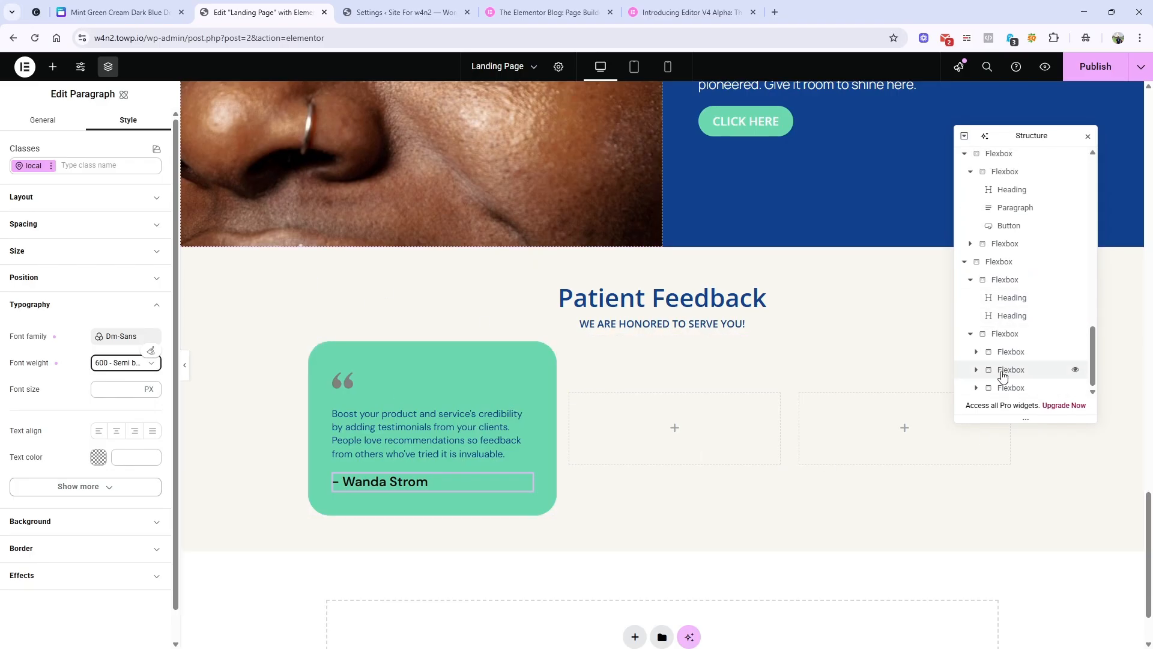
right_click(1006, 458)
left_click(1026, 595)
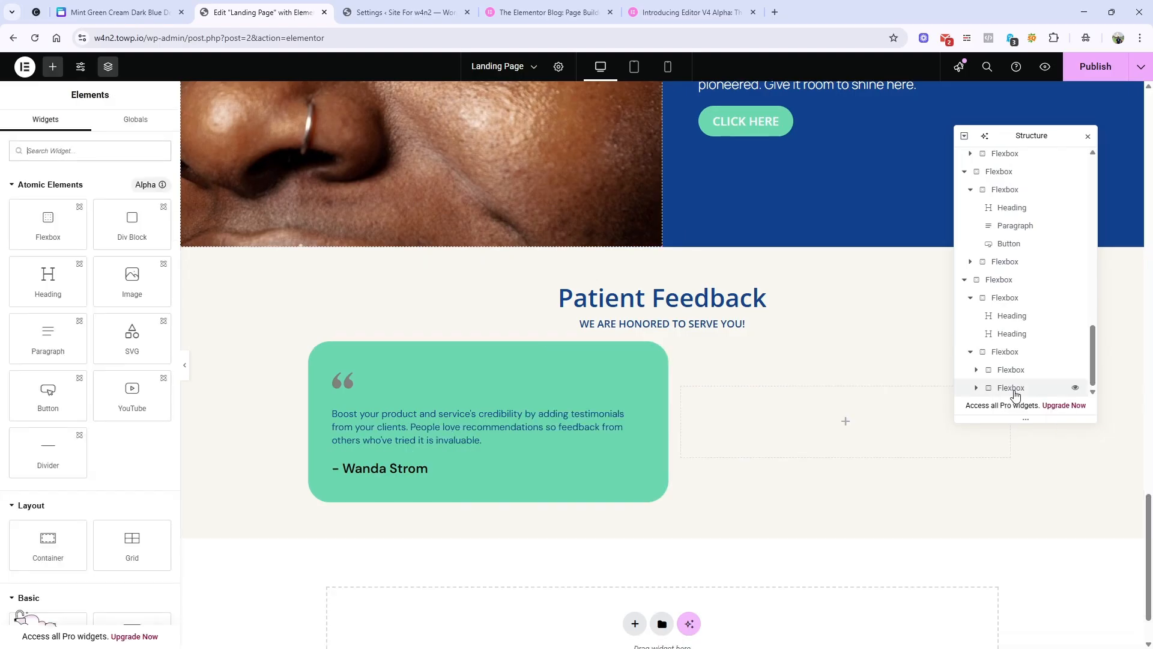
right_click(1012, 387)
left_click(1022, 614)
Duplicate the finished testimonial card within its row.
left_click(1013, 387)
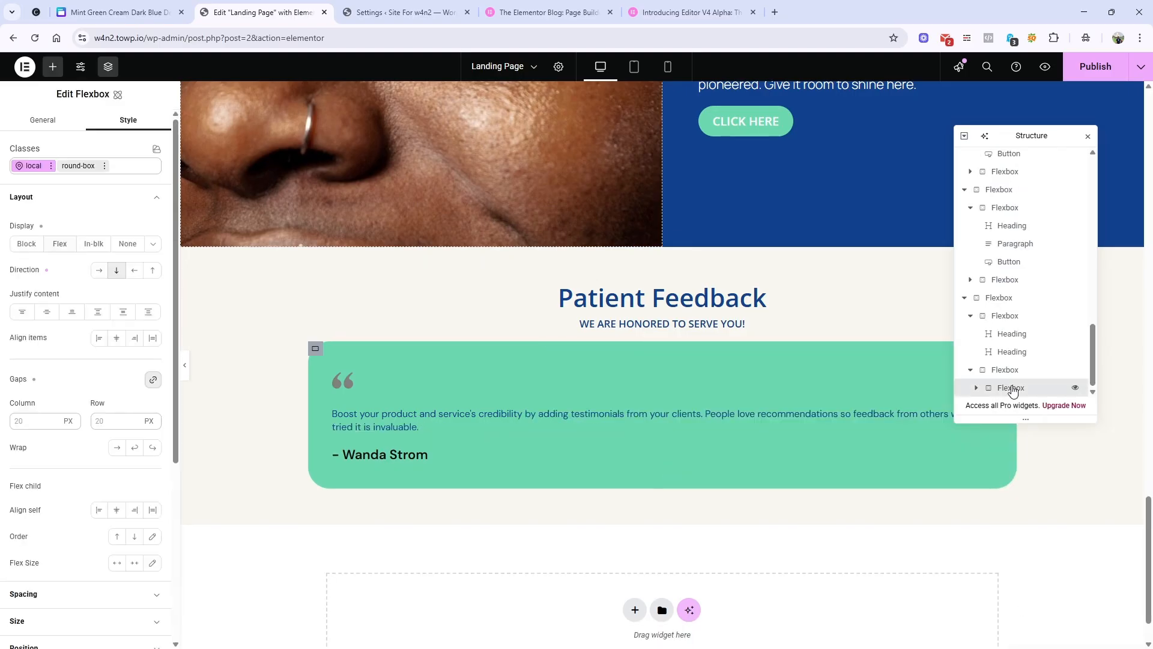
right_click(1013, 387)
left_click(1022, 417)
right_click(1013, 386)
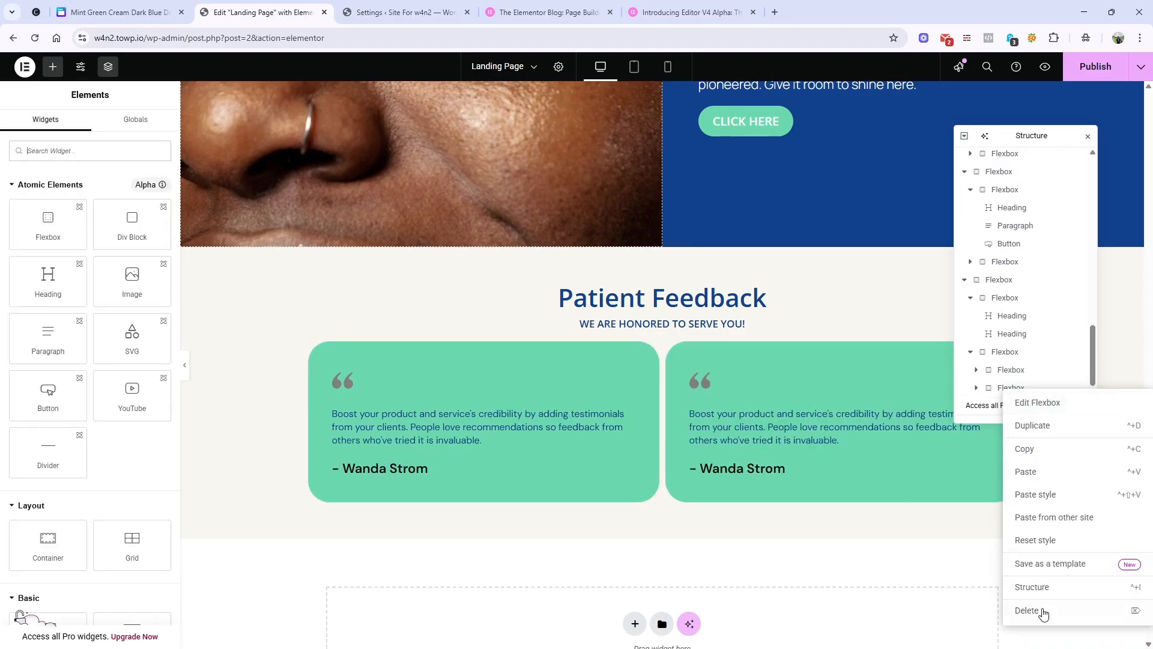
left_click(1030, 613)
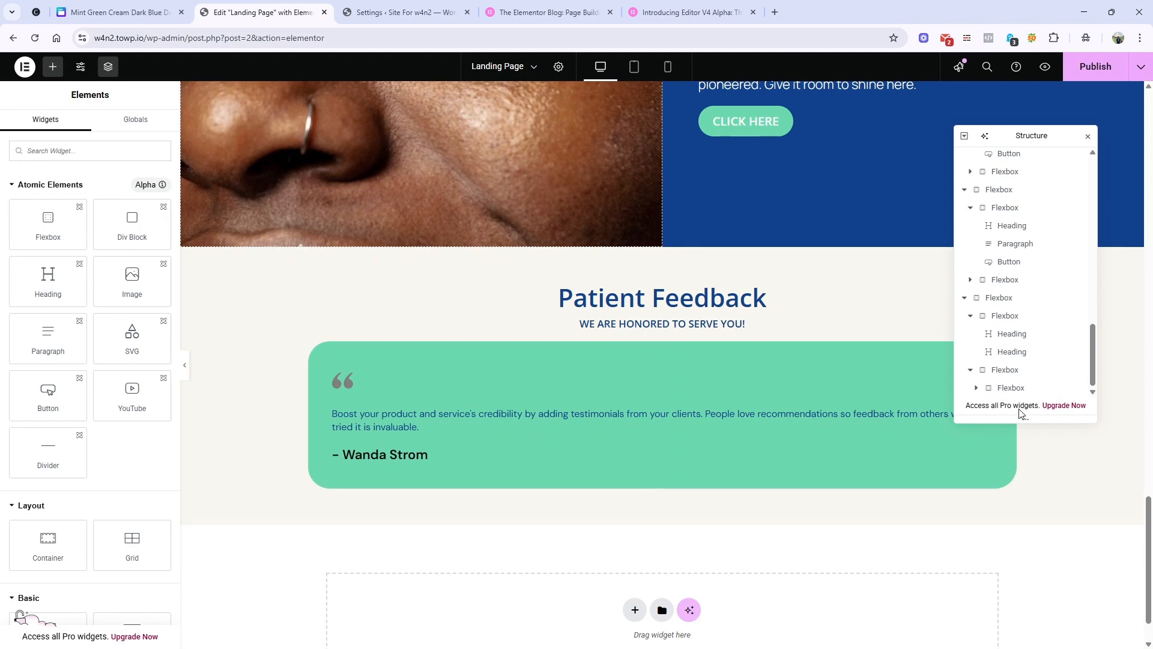
key("ctrl+z")
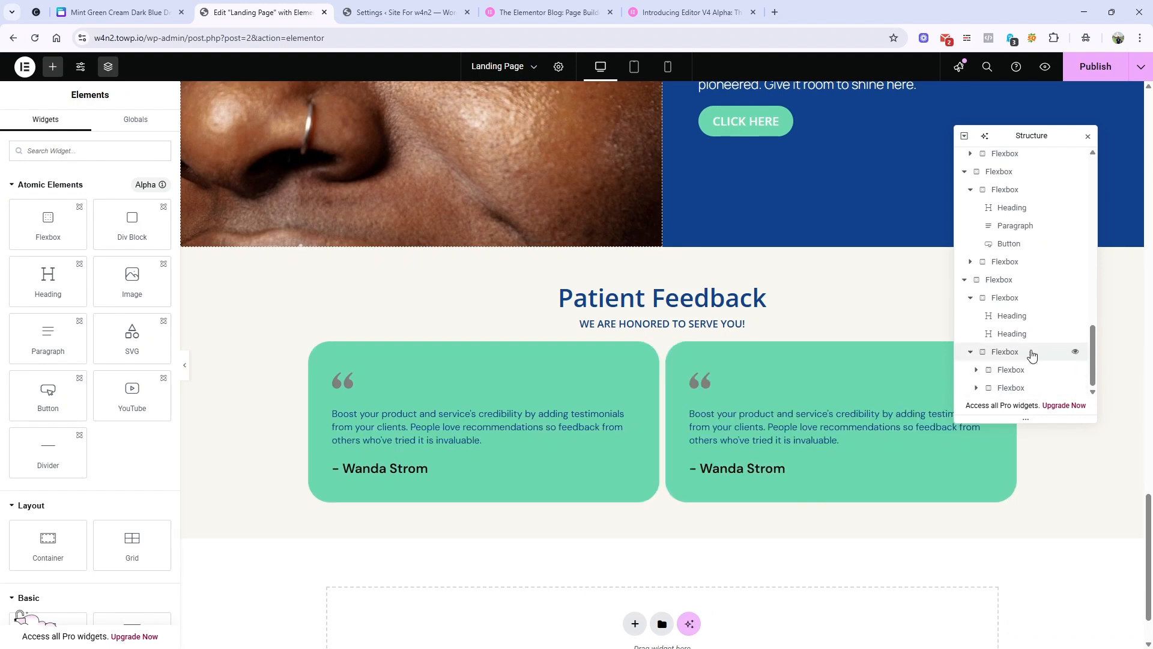
Duplicate the second testimonial card to create a third one in the row.
right_click(1019, 378)
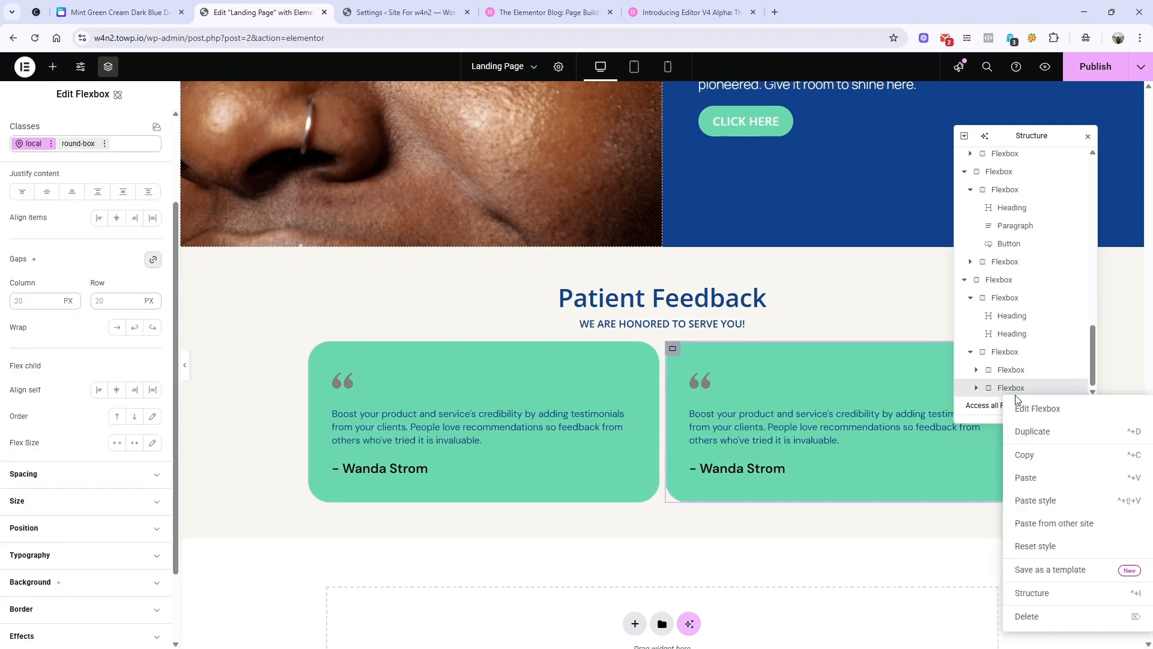
left_click(1028, 430)
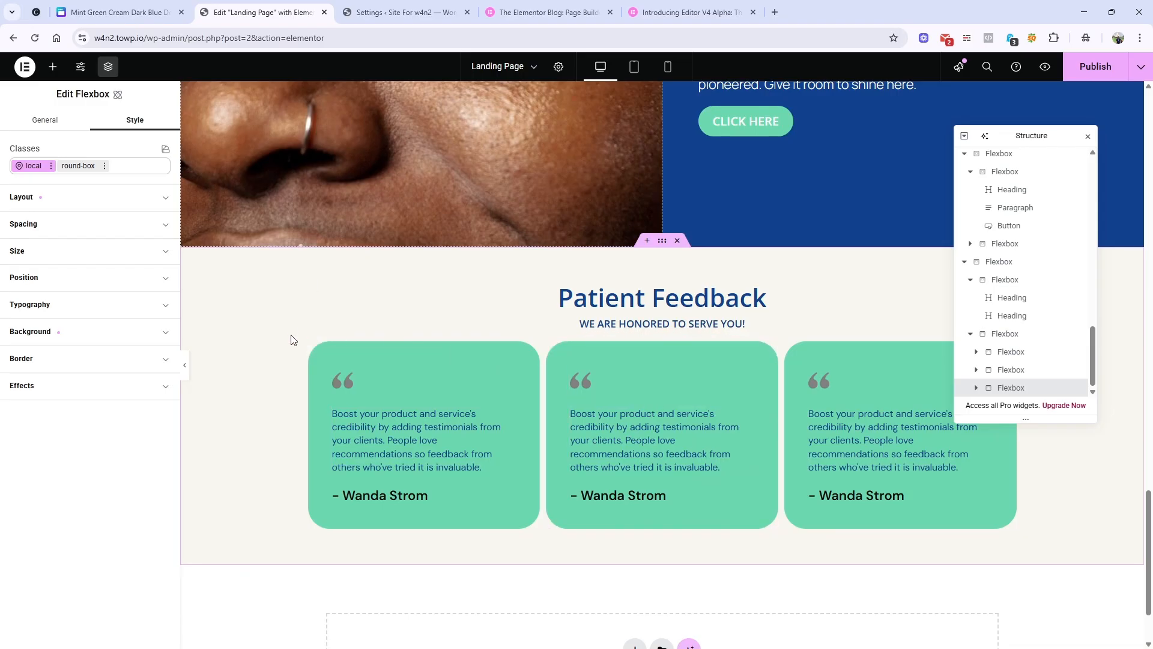
Give the flexbox holding the three testimonial cards a top-only margin of 50 px and compare it with the Canva design.
left_click(308, 343)
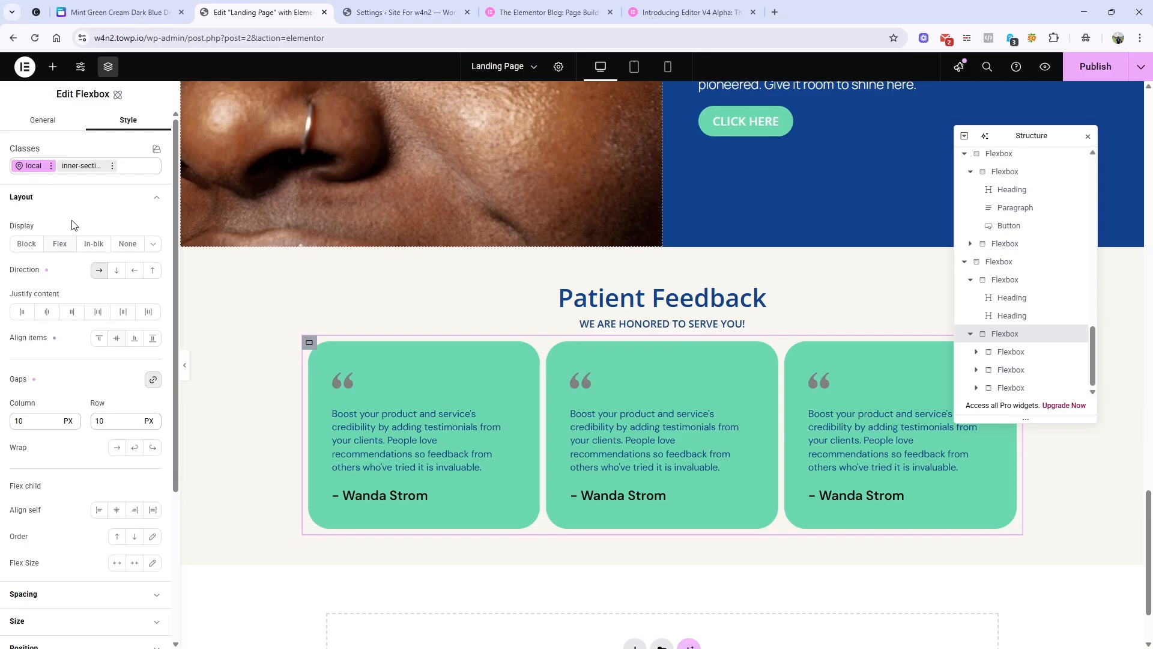
scroll(84, 289, "down", 2)
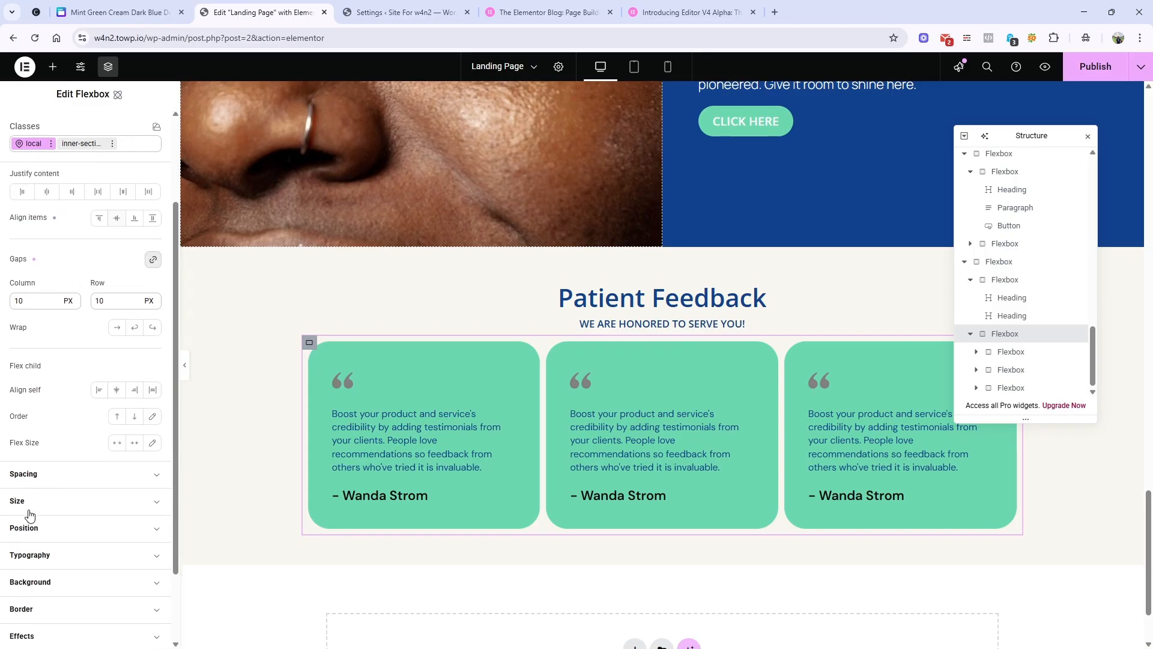
left_click(56, 480)
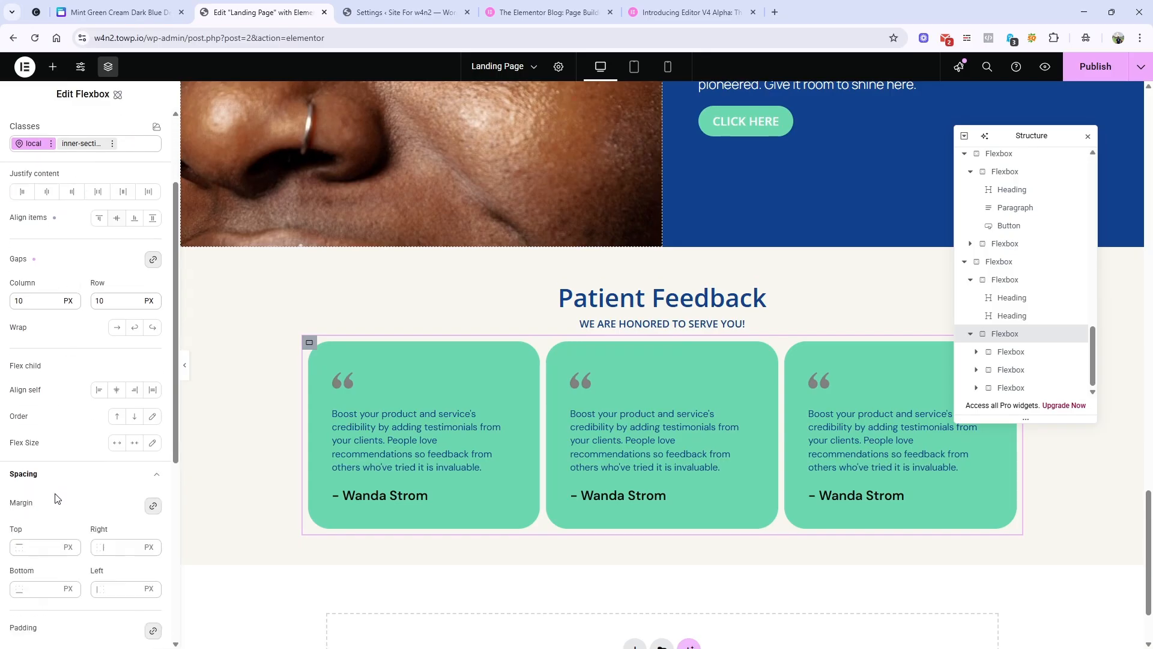
left_click(153, 506)
left_click(32, 547)
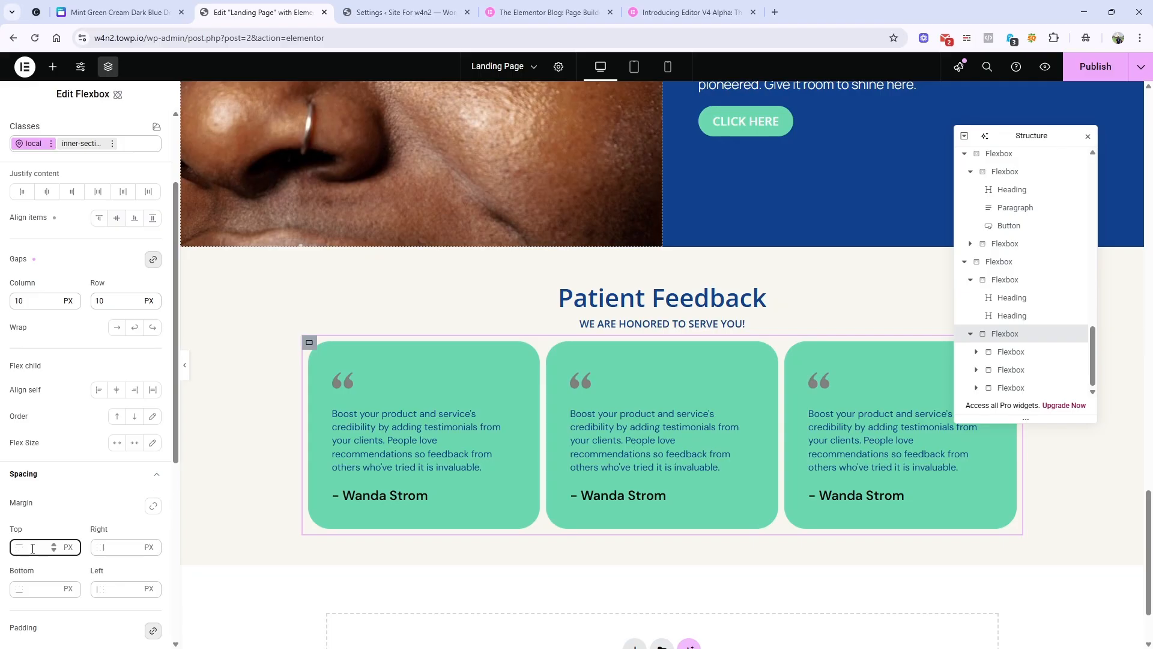
type("50")
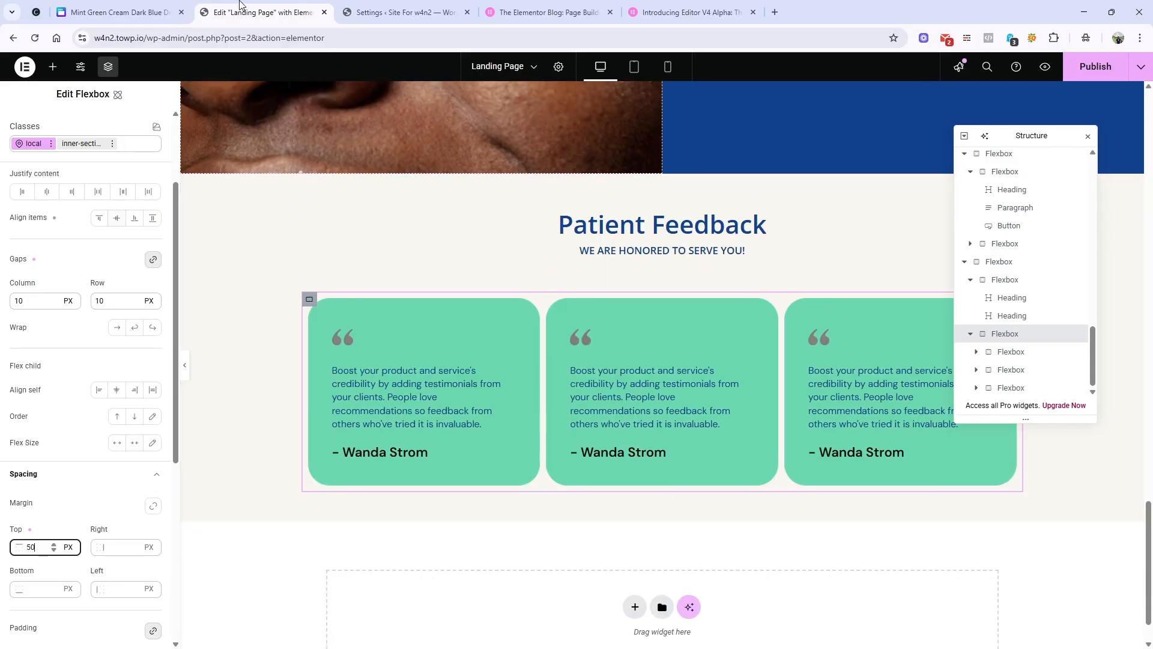
left_click(114, 12)
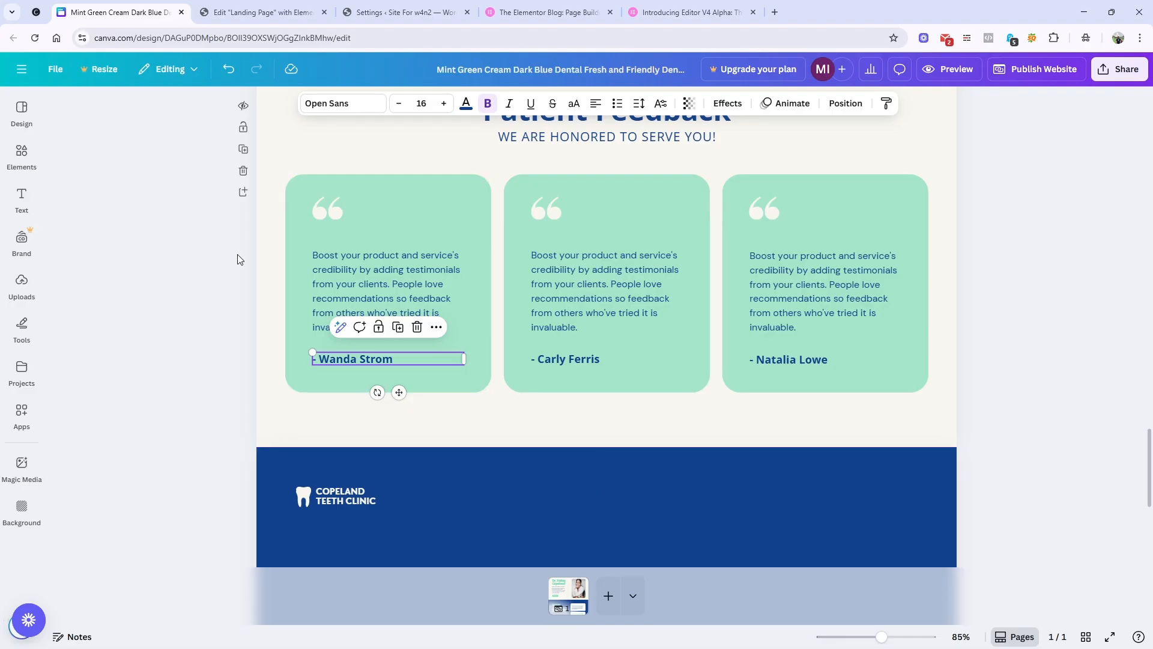
Set the column and row gaps of the flexbox holding the testimonial cards to 20 px and compare the spacing with the Canva design.
left_click(263, 12)
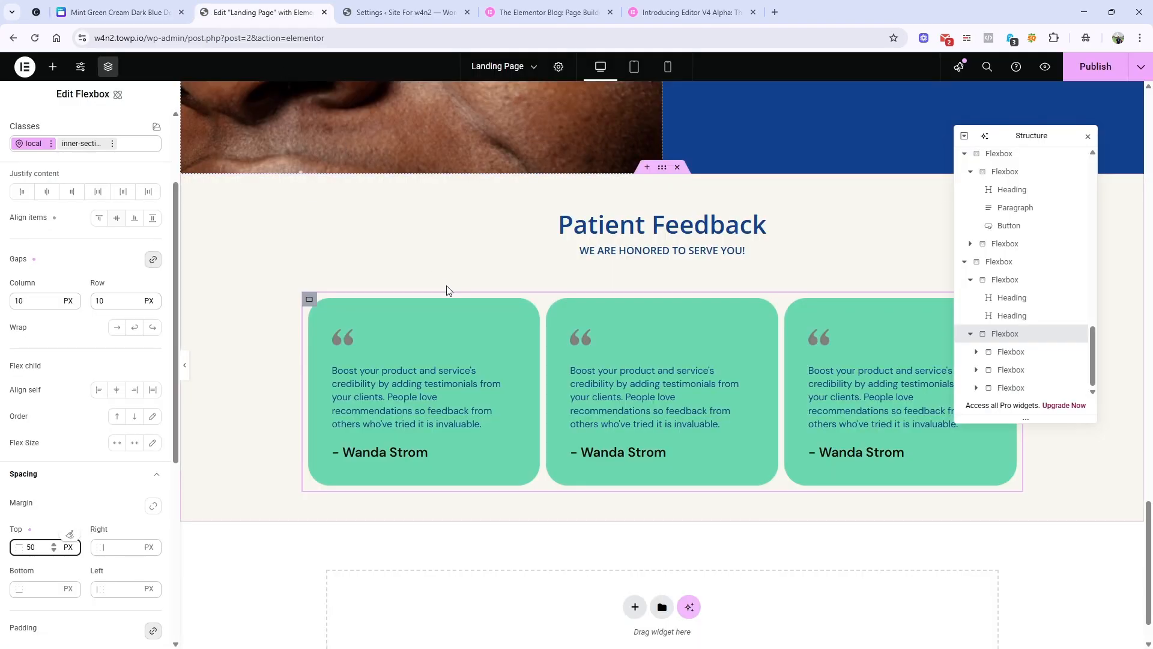
left_click(146, 7)
left_click(270, 12)
left_click(309, 301)
double_click(21, 301)
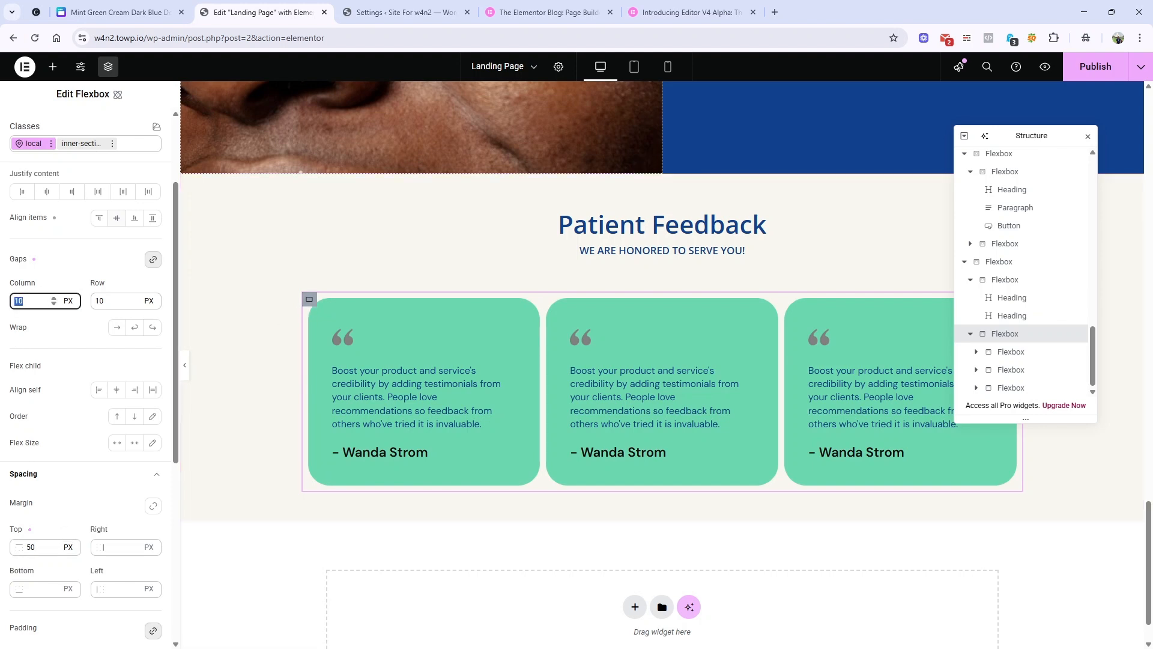
type("20")
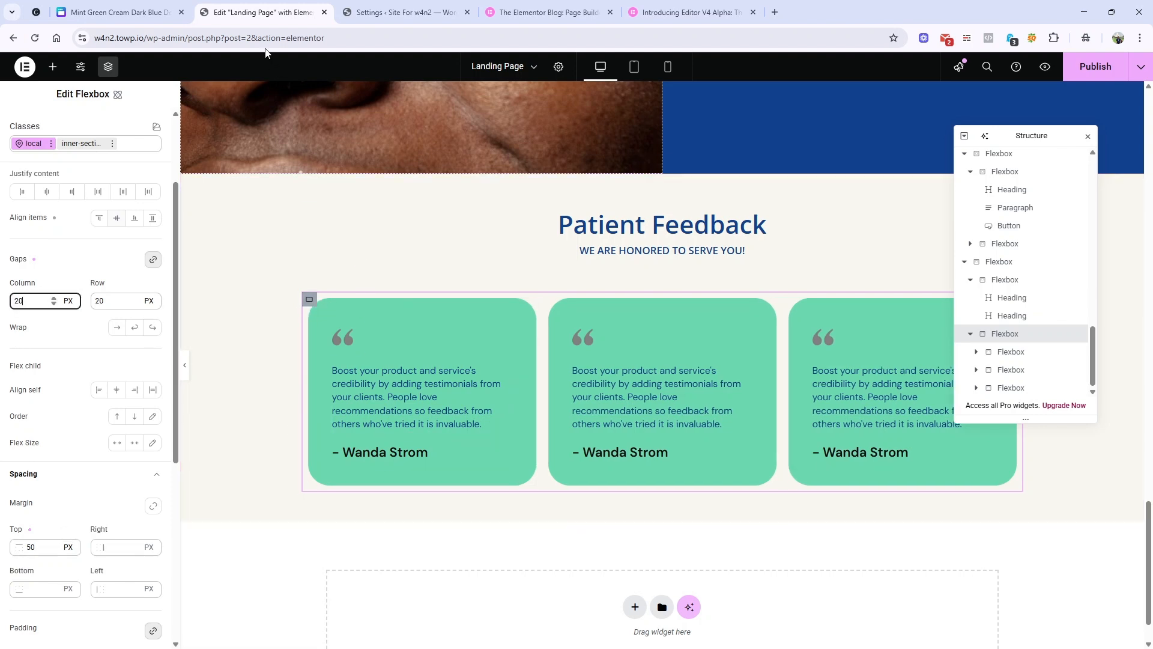
left_click(120, 12)
left_click(288, 7)
Publish the landing page and review its preview from the hero section down to the Patient Feedback cards.
scroll(548, 348, "up", 3)
left_click(1094, 66)
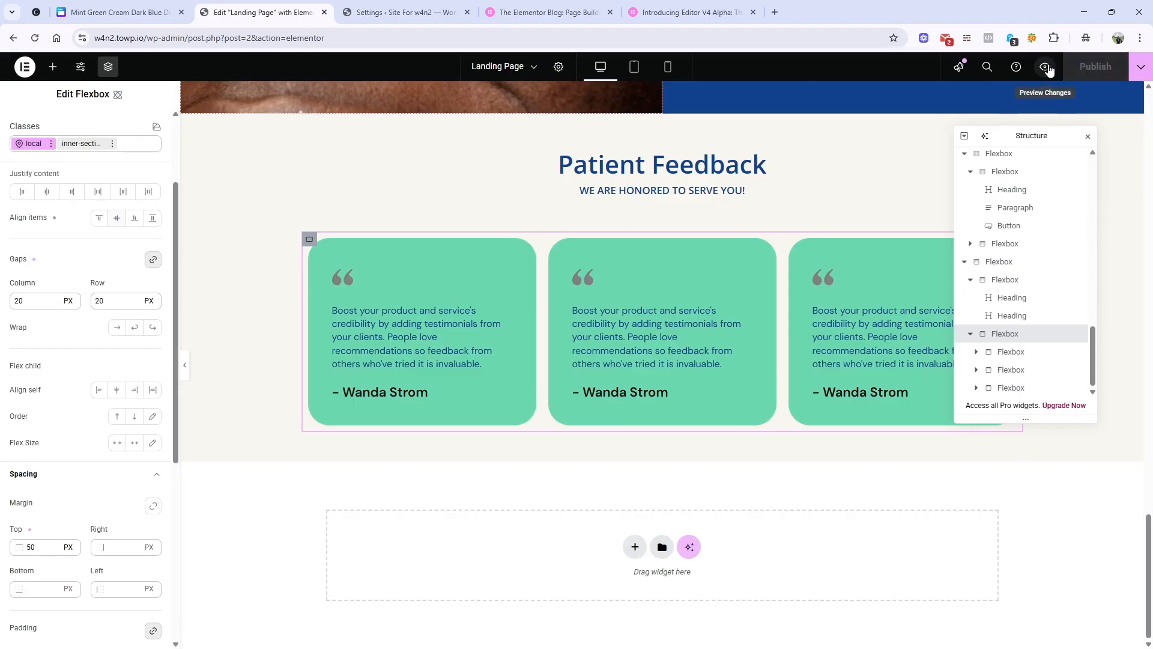
left_click(1046, 66)
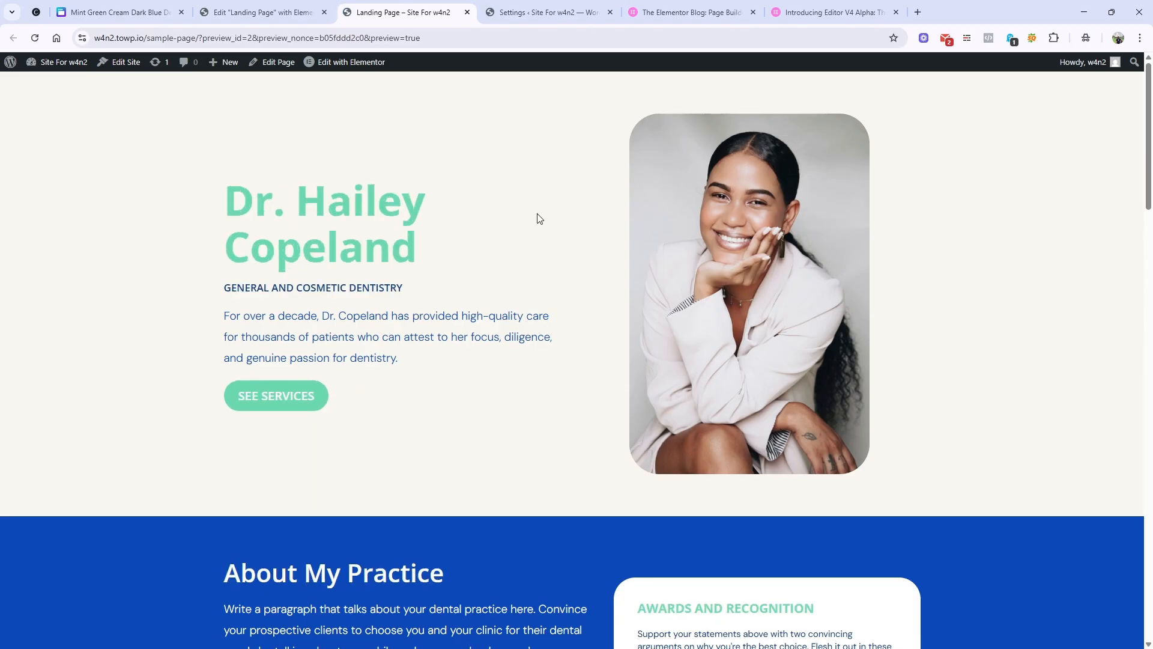
scroll(515, 313, "down", 5)
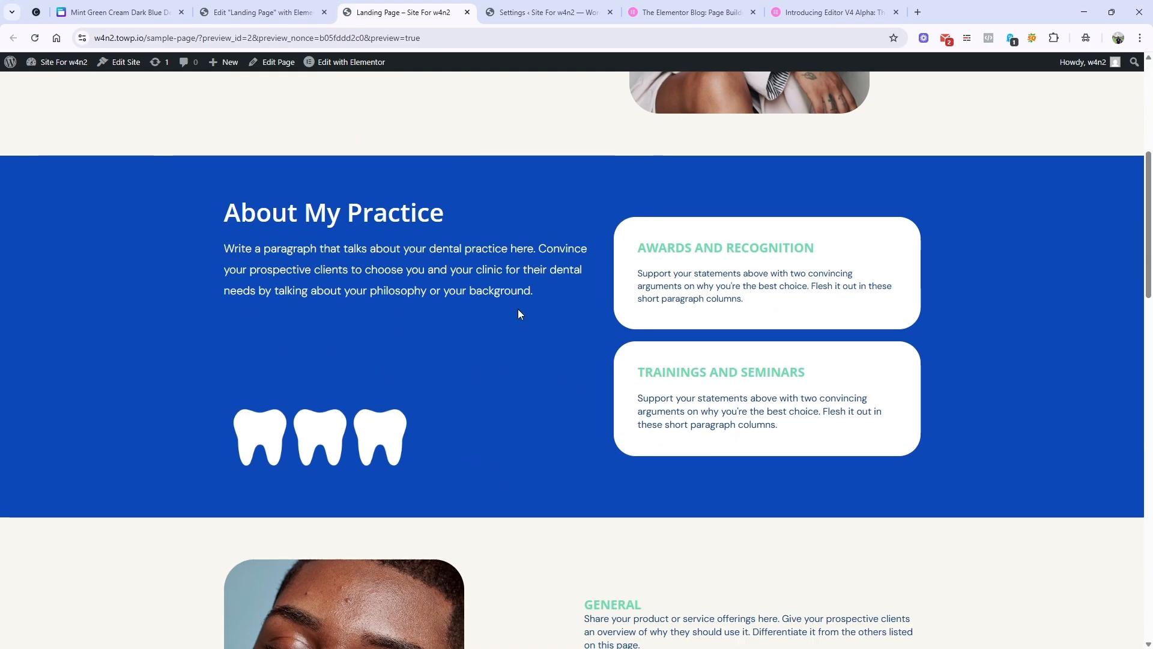
scroll(520, 313, "down", 10)
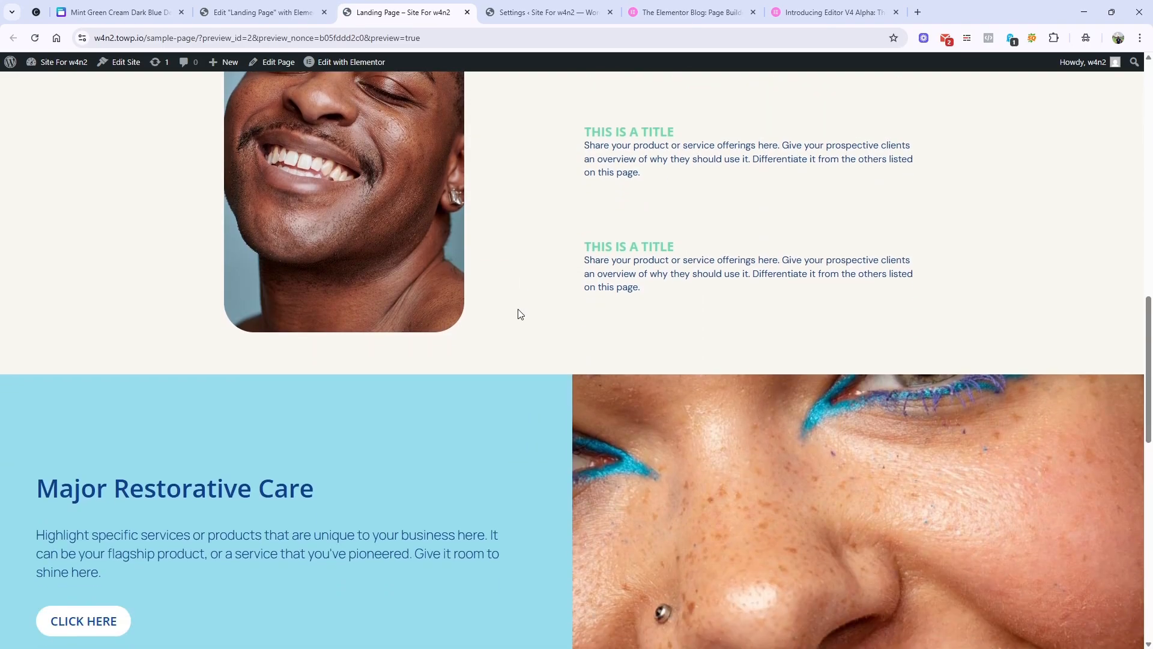
scroll(520, 313, "down", 3)
scroll(519, 314, "down", 3)
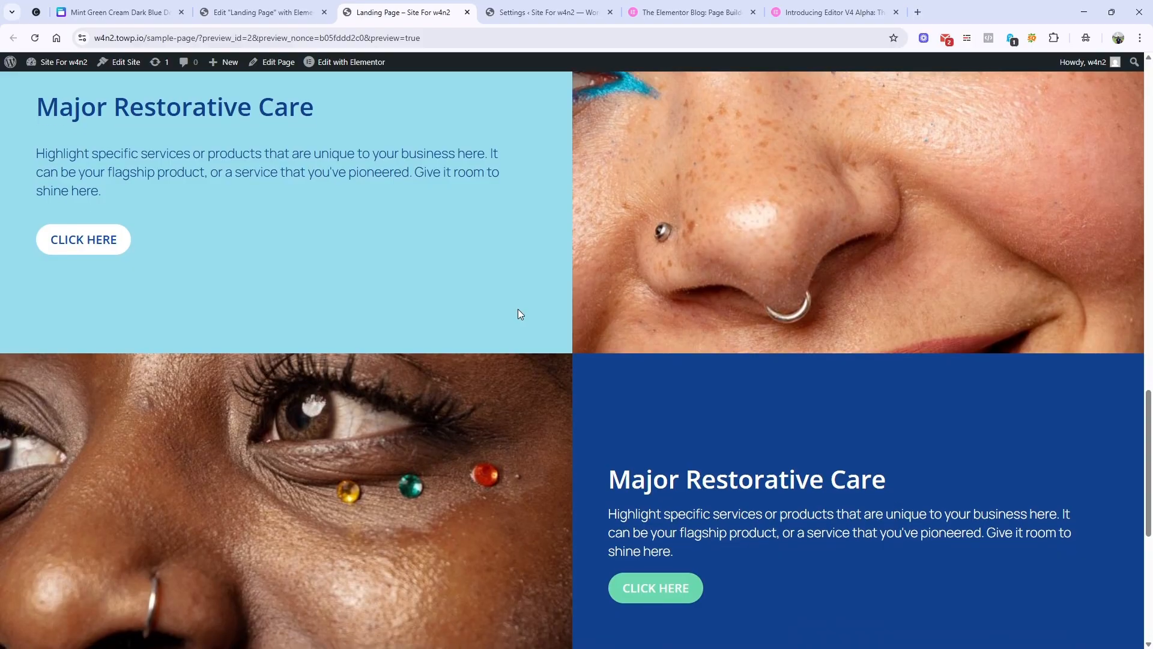
scroll(520, 314, "down", 7)
scroll(520, 314, "up", 10)
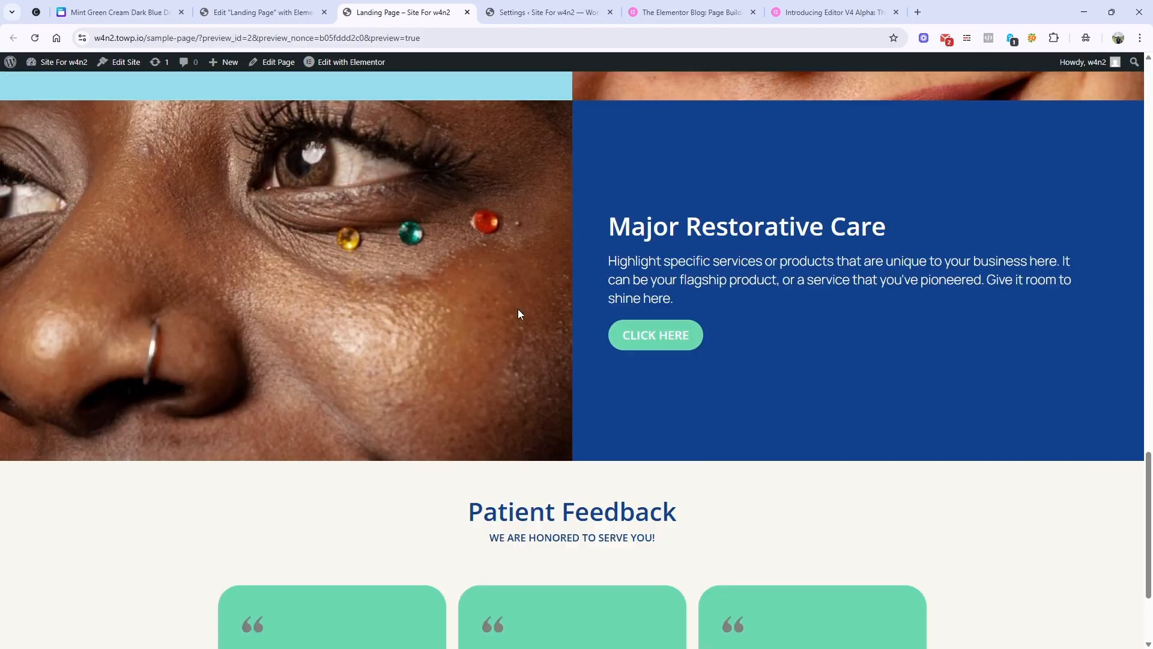
scroll(520, 314, "down", 10)
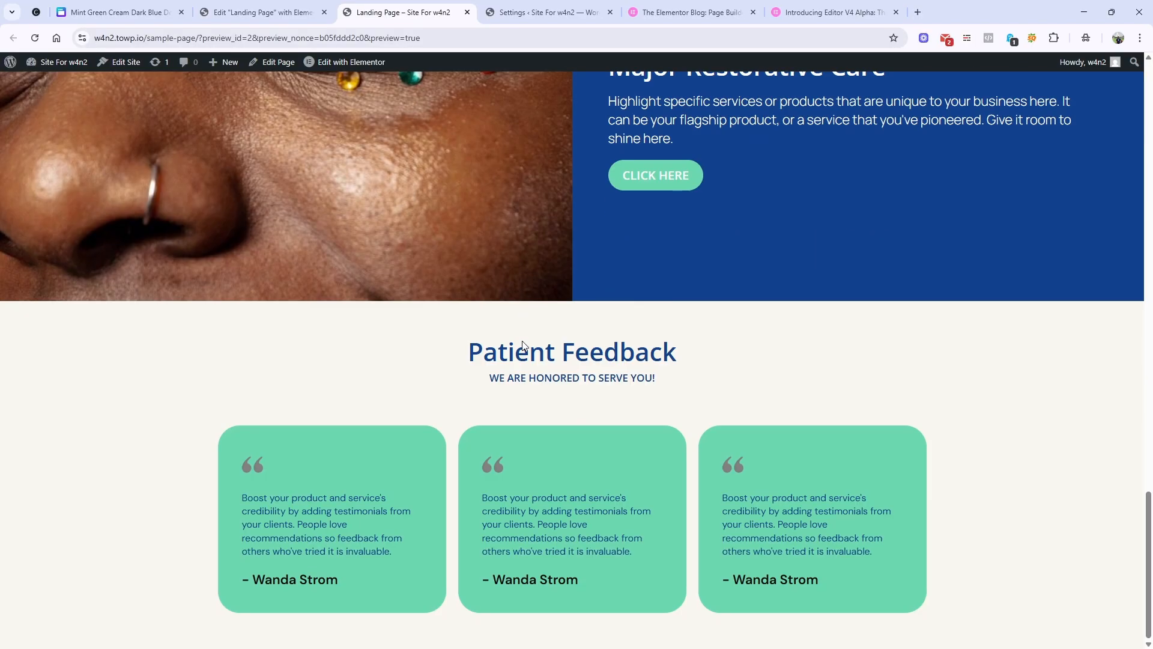
Switch to the Canva design and examine the footer's logo, clinic details, opening hours and social icons.
key("ctrl+Page_Up")
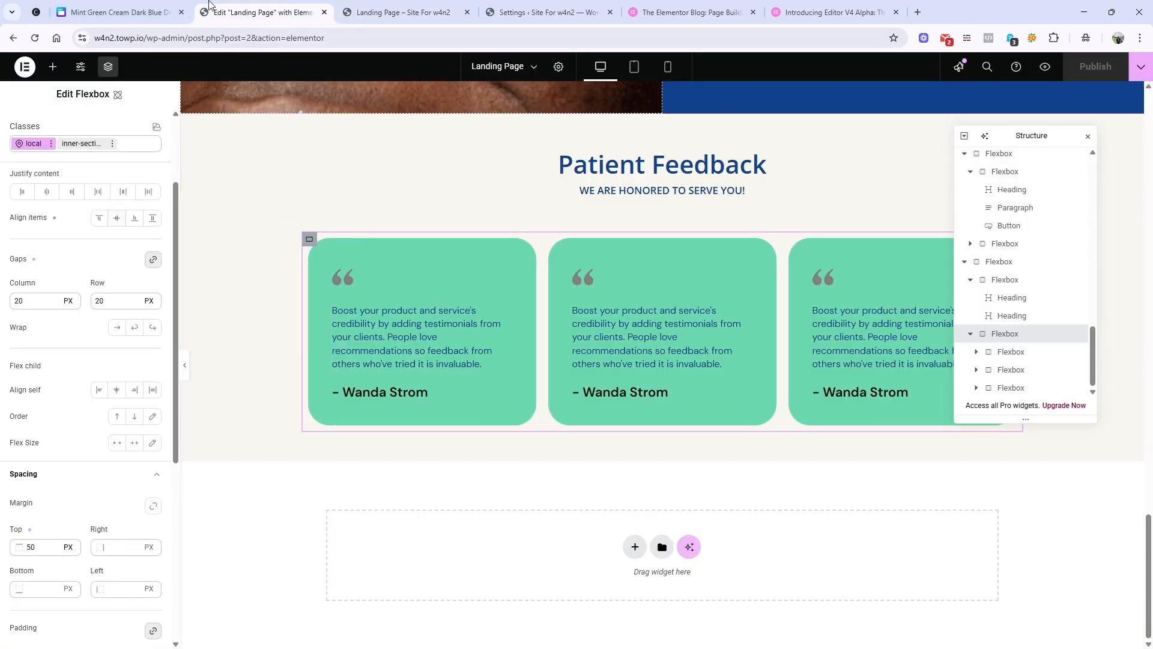
left_click(117, 12)
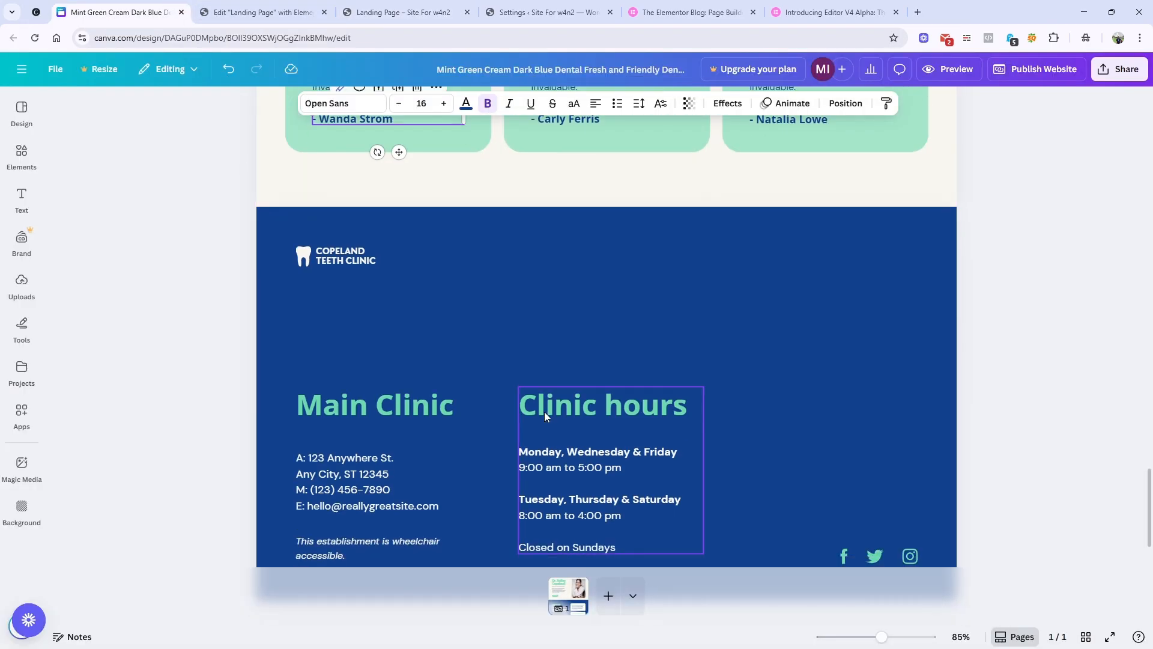
scroll(544, 412, "down", 2)
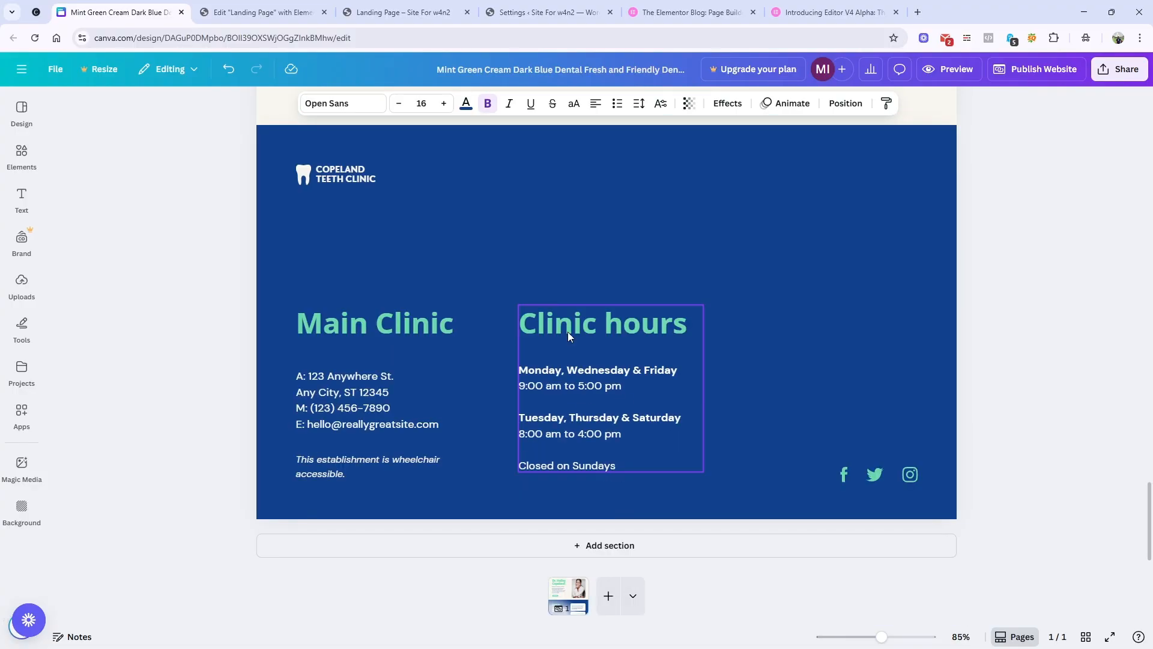
scroll(312, 360, "up", 3)
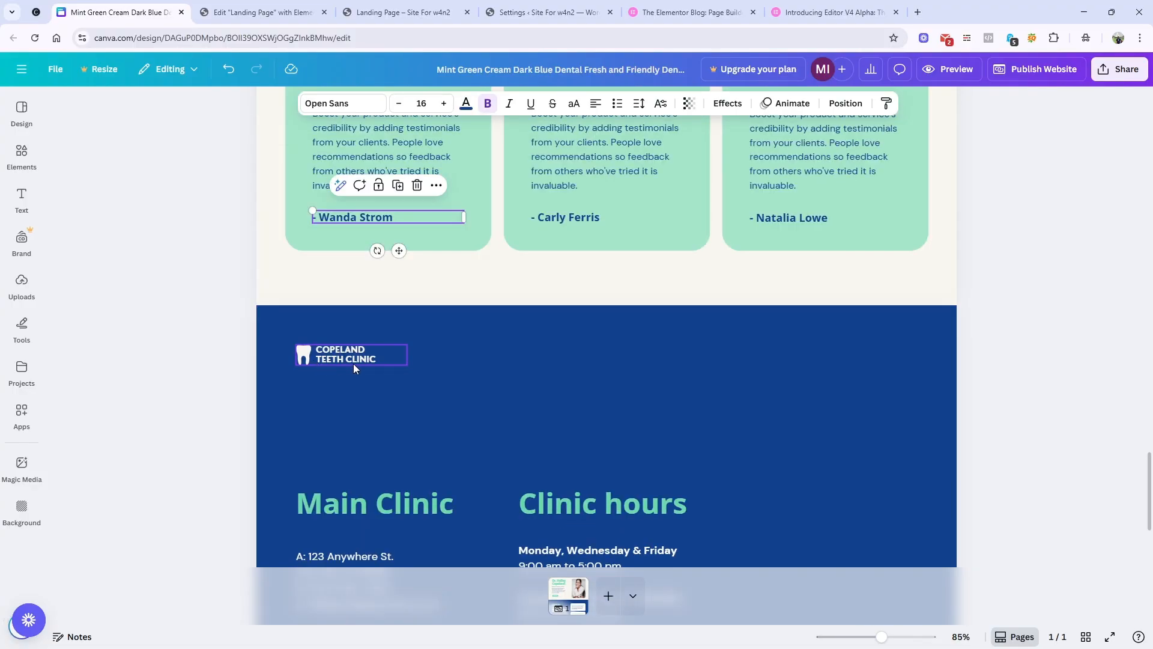
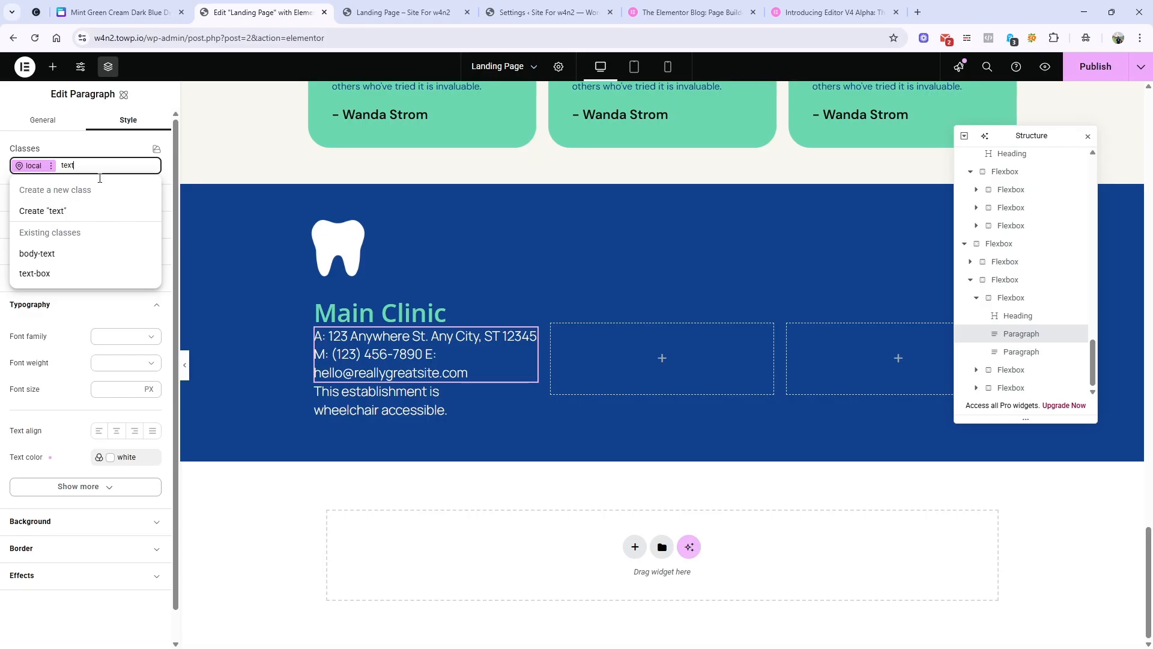
Apply the text-box class to the footer's contact paragraph and set the wheelchair accessibility note's font size to 12 px.
left_click(77, 273)
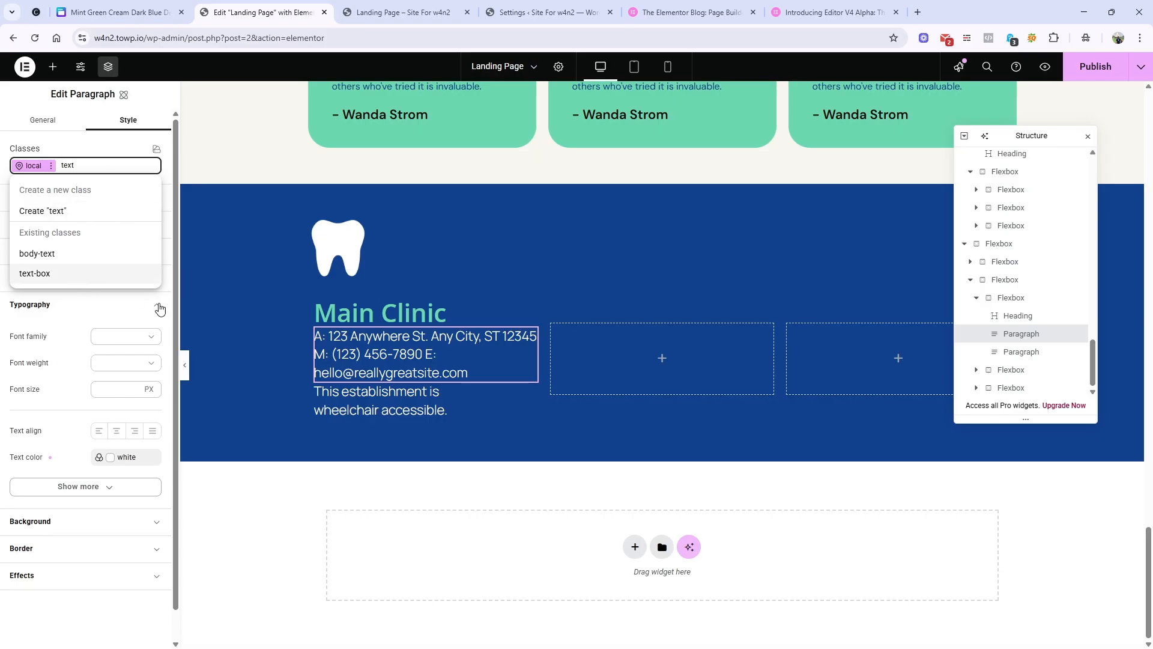
left_click(423, 413)
left_click(135, 123)
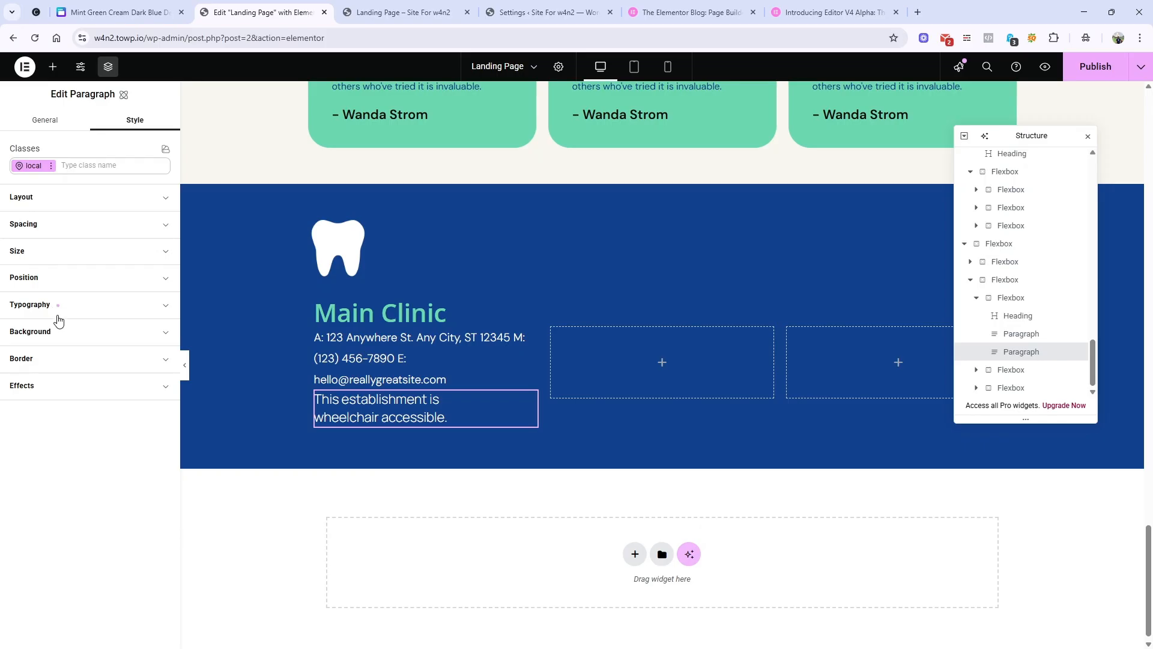
left_click(36, 312)
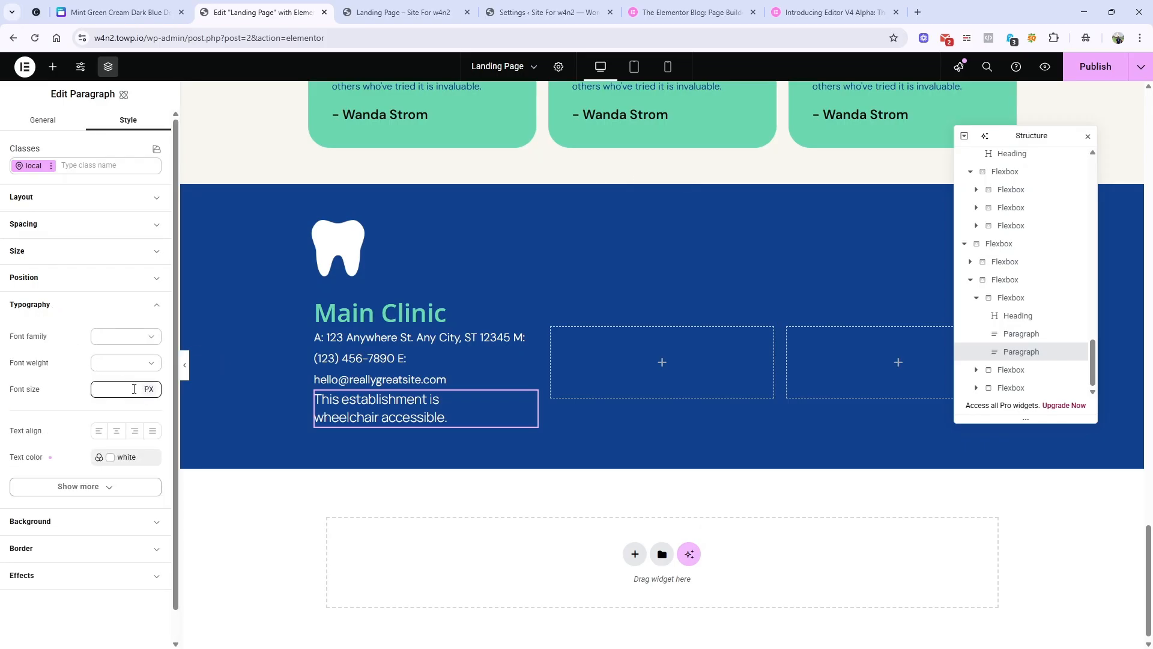
left_click(101, 393)
type("132")
key("BackSpace")
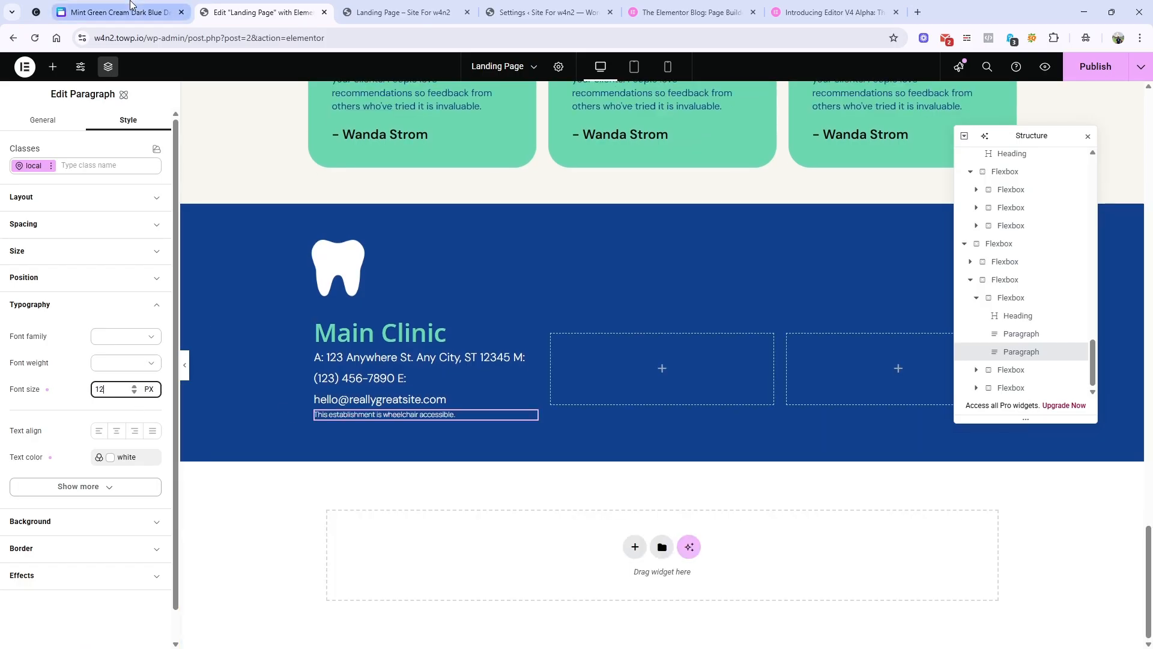
left_click(179, 6)
left_click(258, 12)
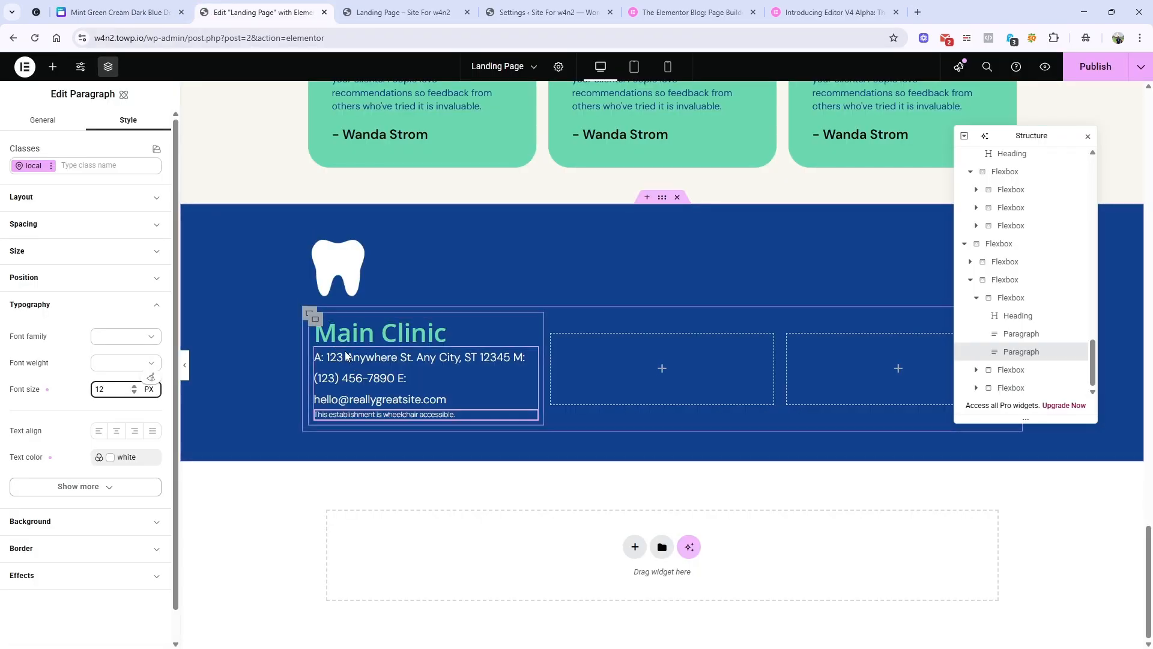
Set the column and row gaps of the Main Clinic flexbox in the footer to 20 px.
left_click(314, 319)
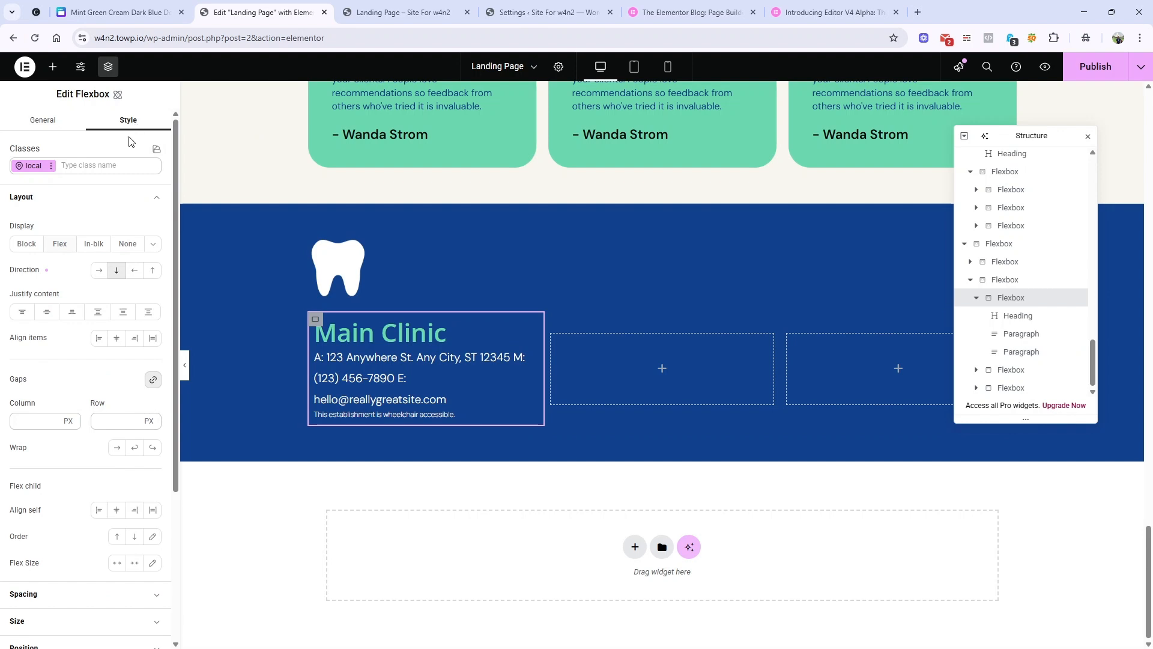
left_click(37, 421)
type("20")
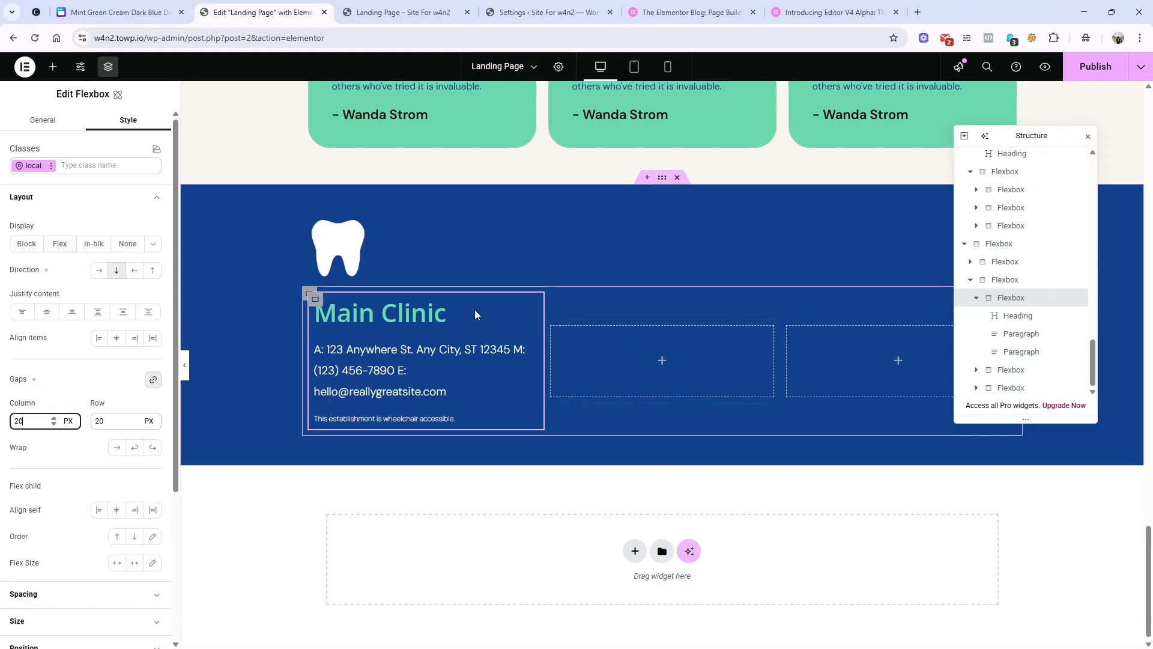
Copy the Main Clinic heading and paste it into the empty middle flexbox of the footer row.
right_click(452, 309)
left_click(494, 383)
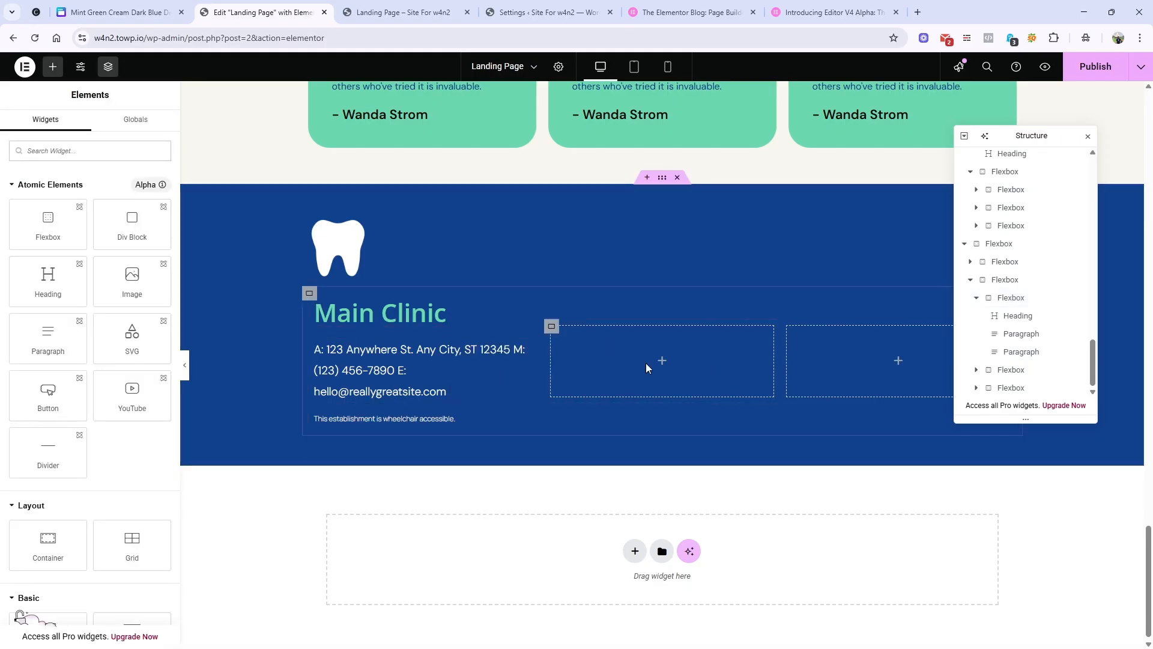
right_click(647, 361)
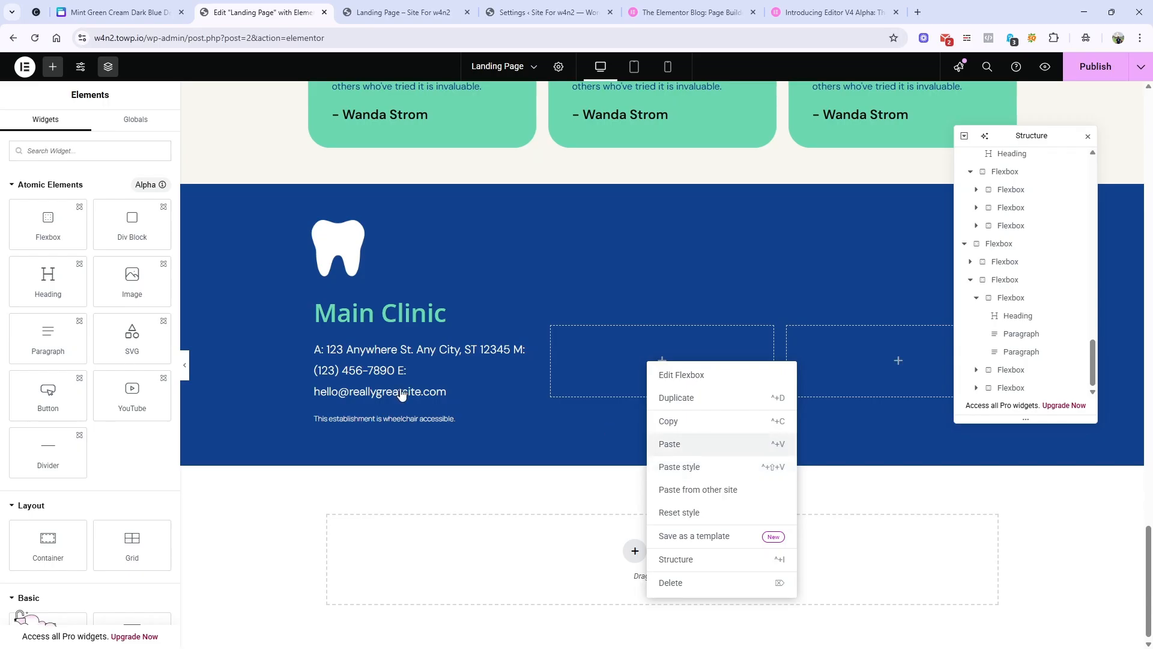
left_click(685, 445)
Copy the contact details paragraph from the first footer column and paste it after the heading in the middle flexbox.
right_click(423, 390)
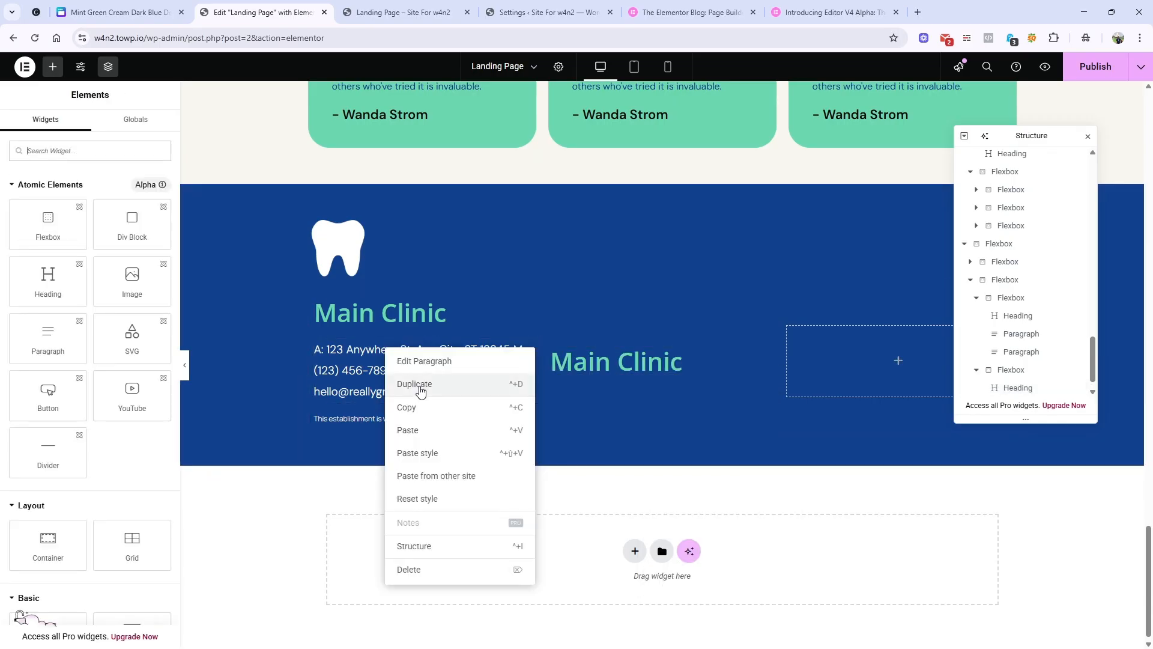
key("Escape")
right_click(608, 373)
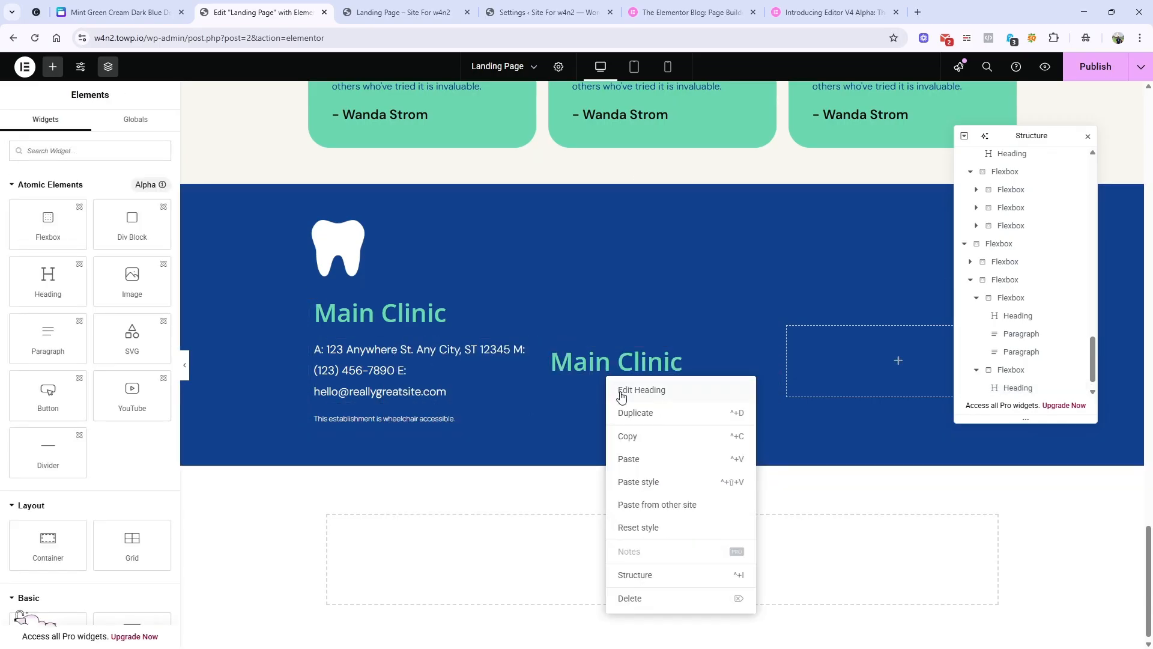
left_click(640, 459)
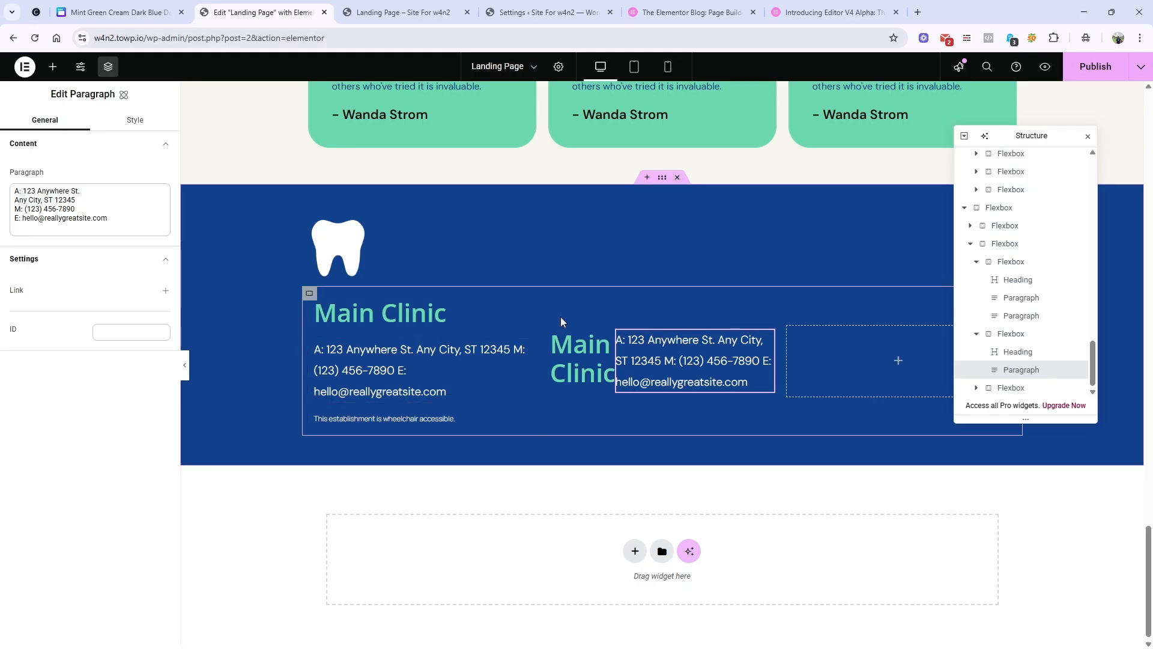
Change the direction of the middle footer flexbox to column so its heading sits above the paragraph.
left_click(552, 331)
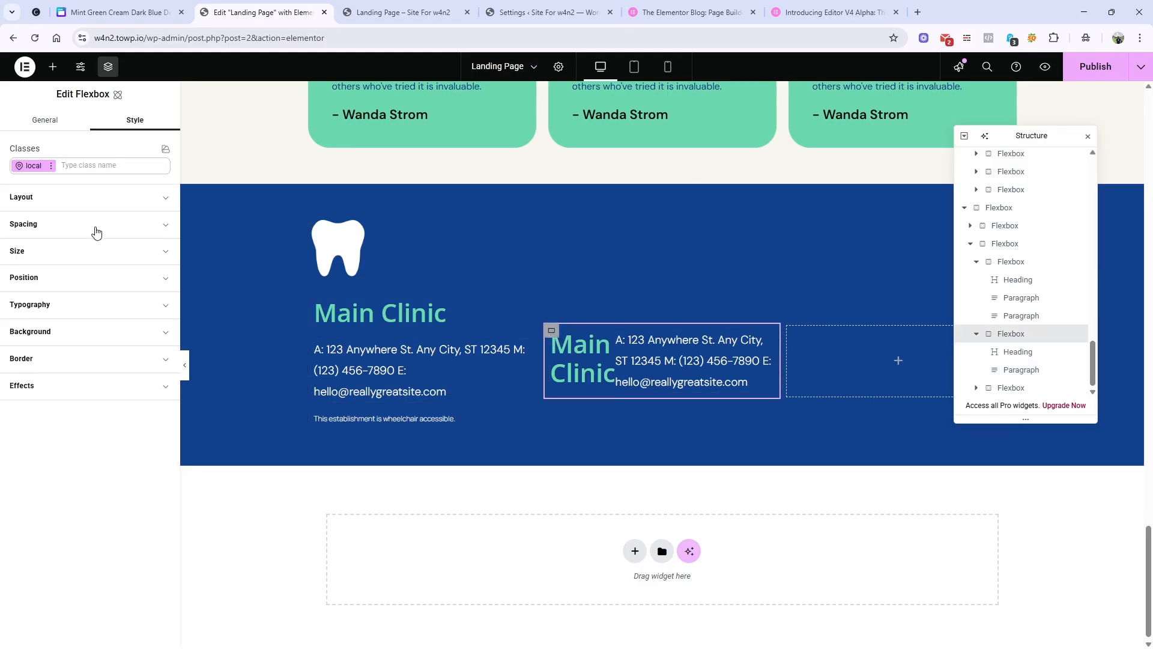
left_click(127, 197)
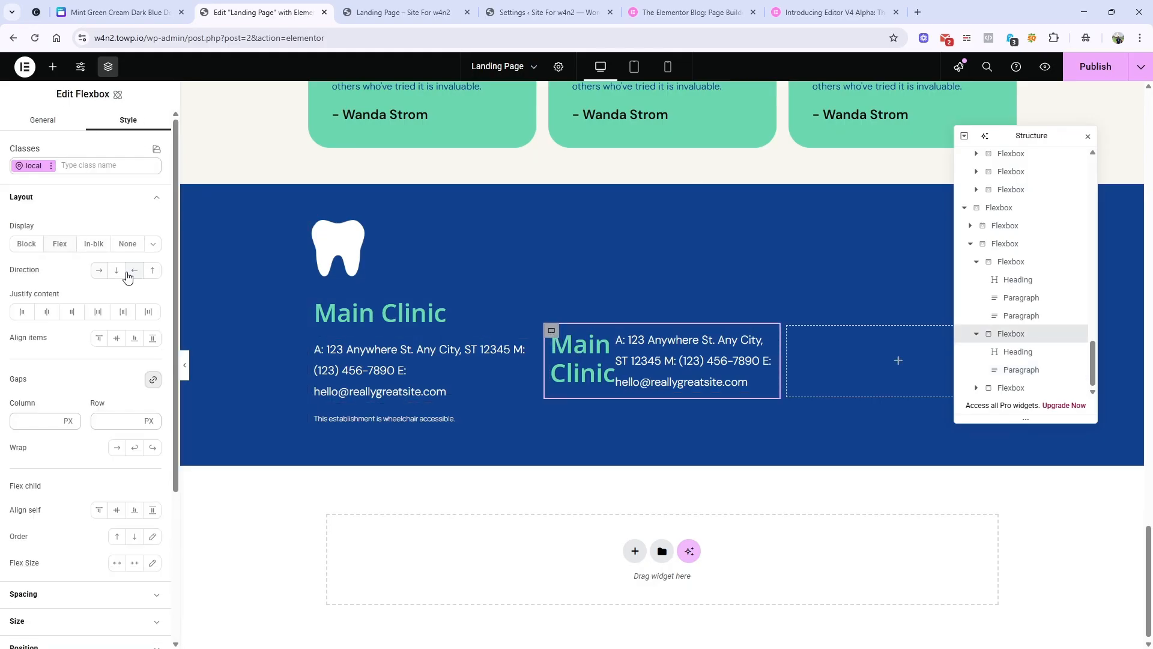
left_click(116, 269)
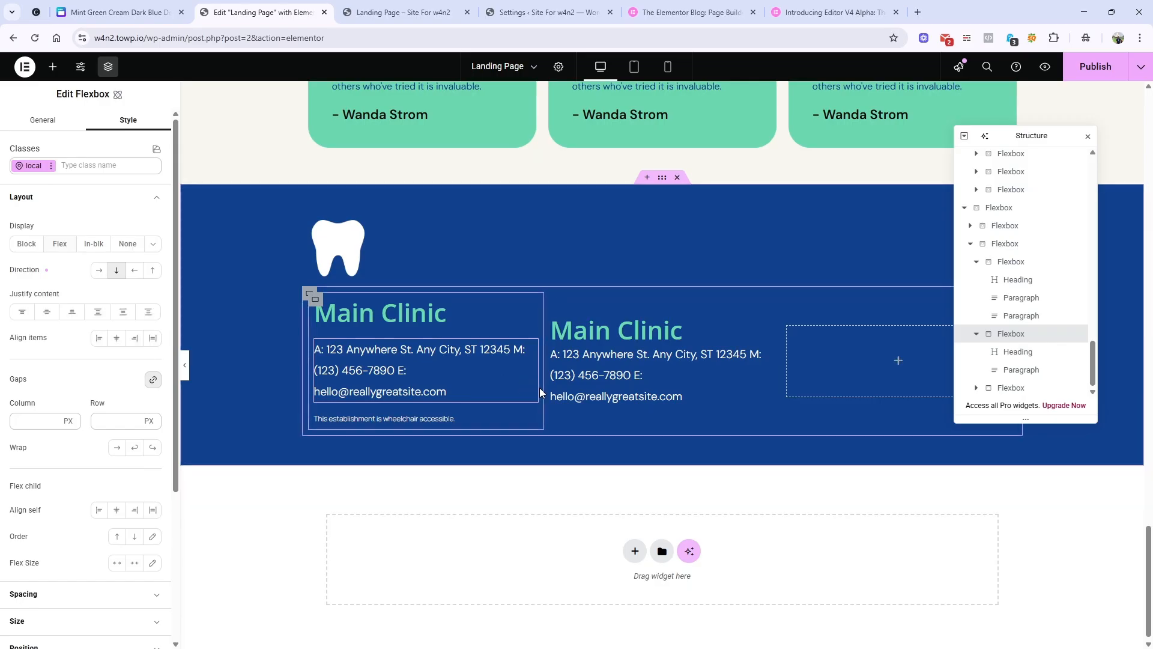
Check the footer in the Canva design and align the items of the footer's three-column row flexbox to the start.
left_click(137, 8)
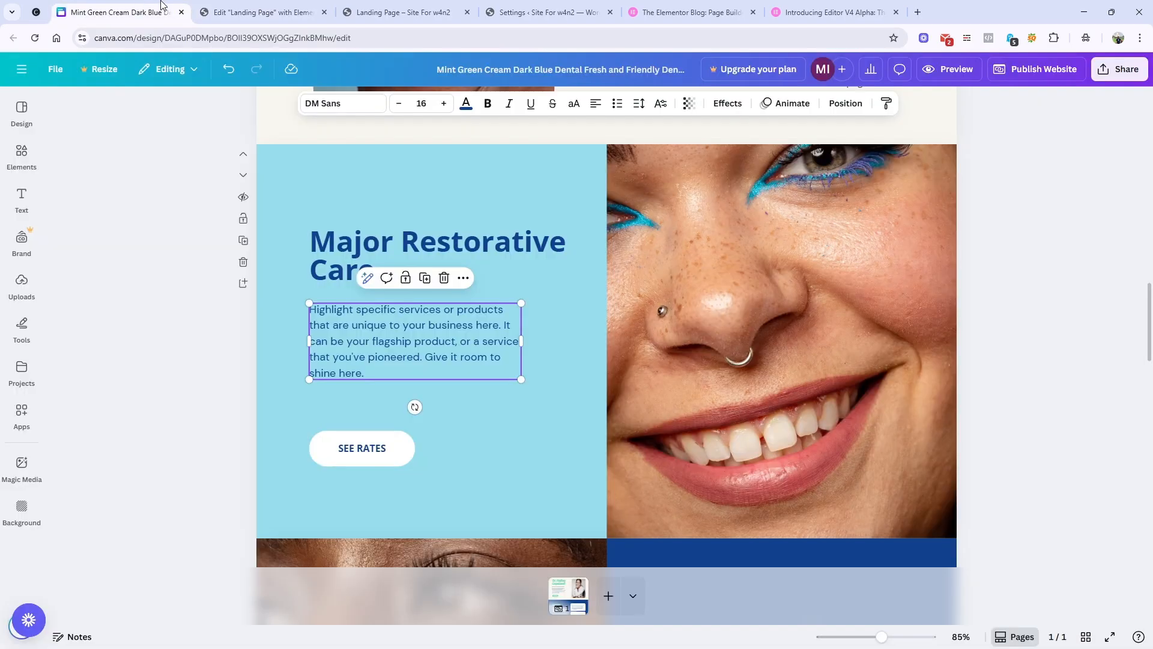
scroll(251, 380, "down", 10)
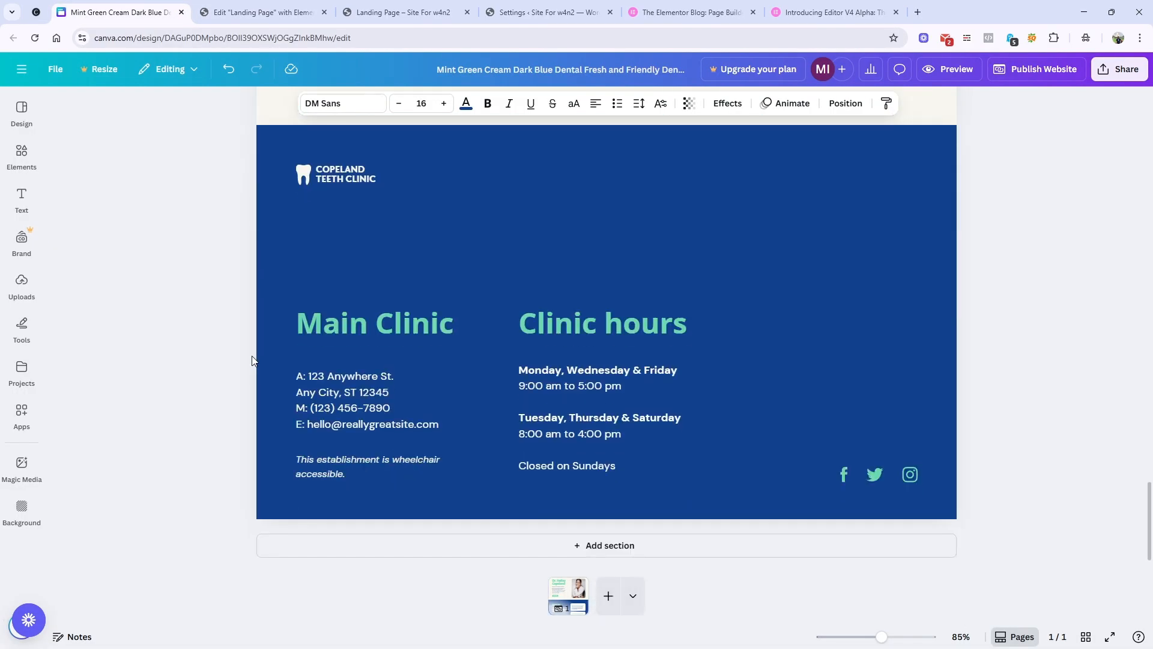
left_click(238, 6)
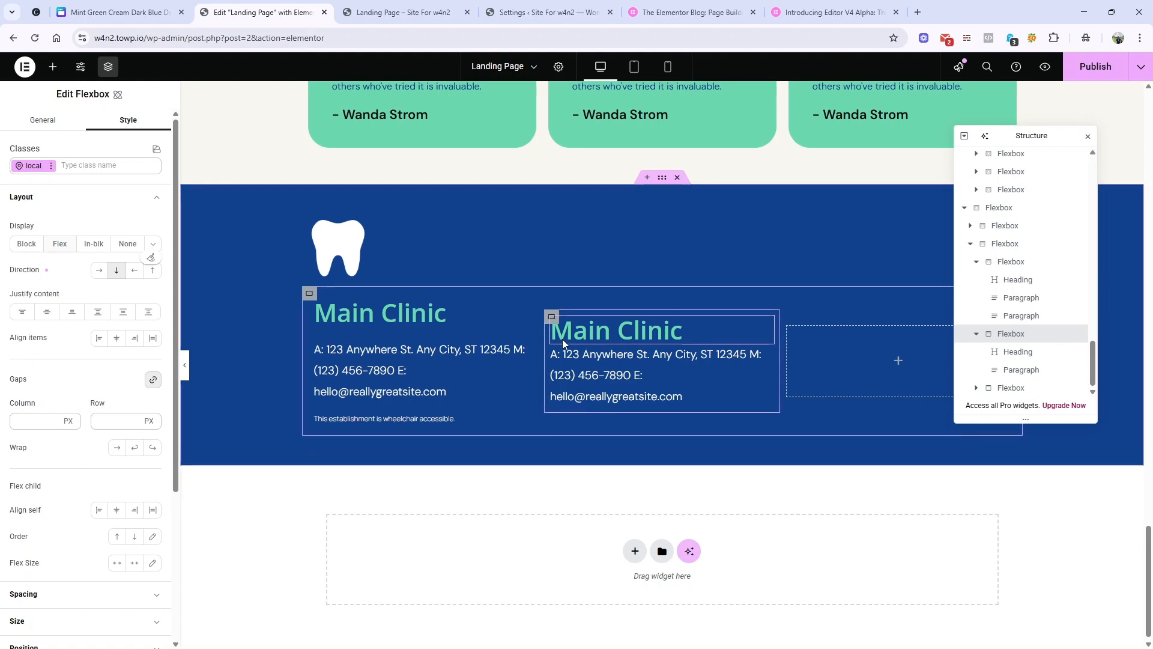
left_click(310, 293)
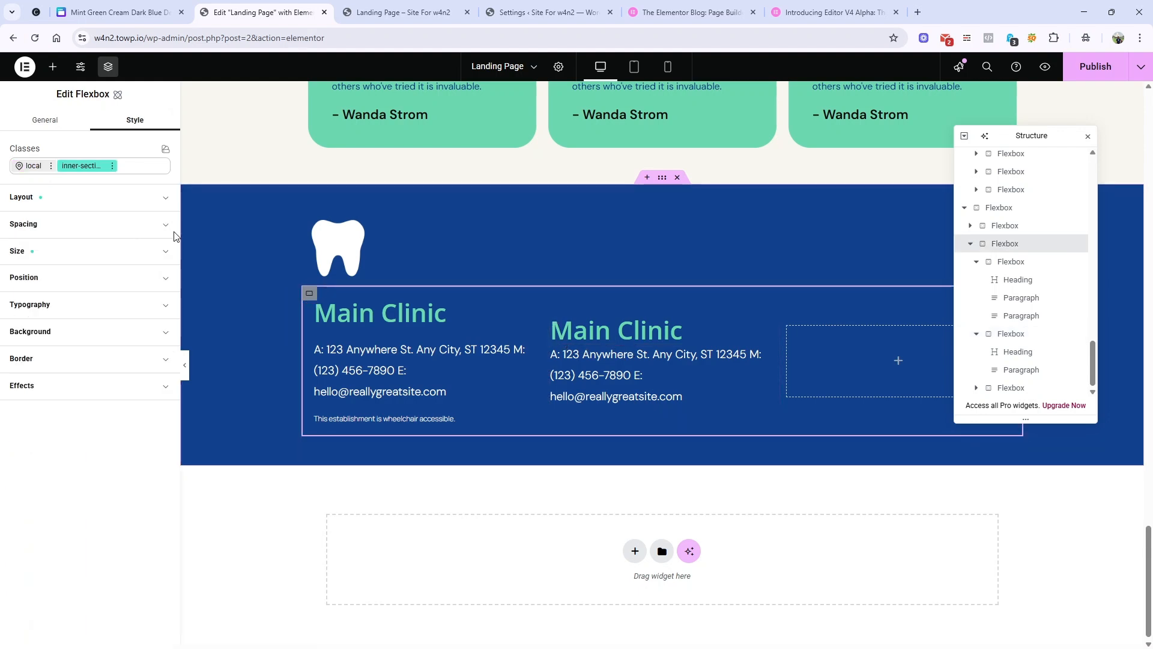
left_click(53, 198)
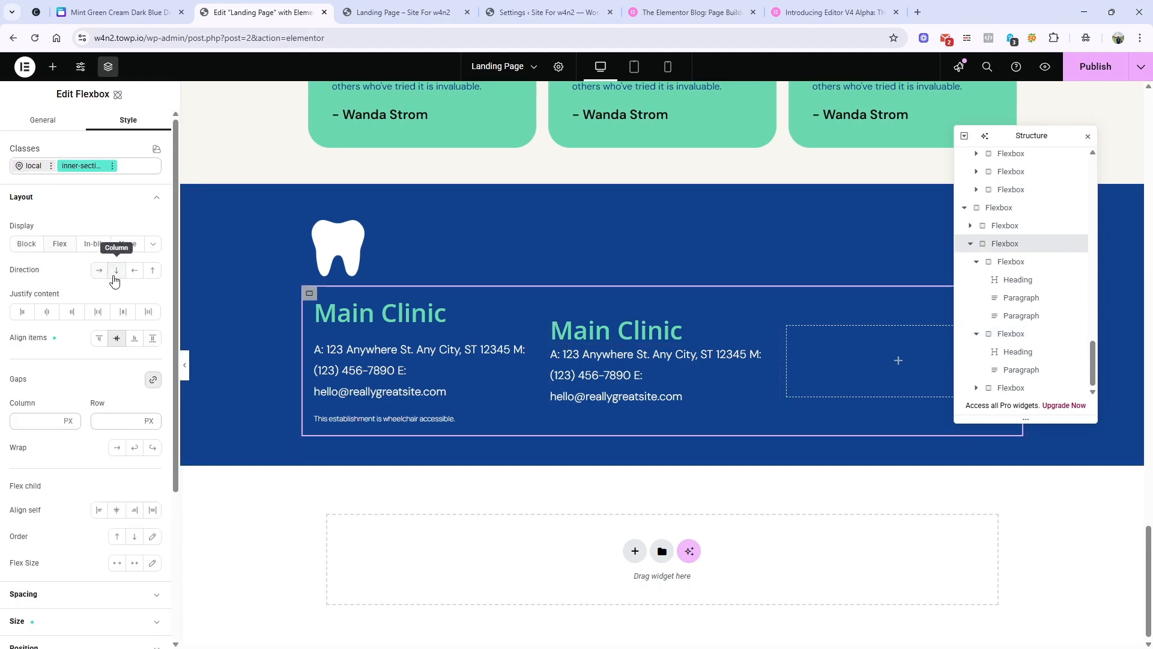
left_click(98, 339)
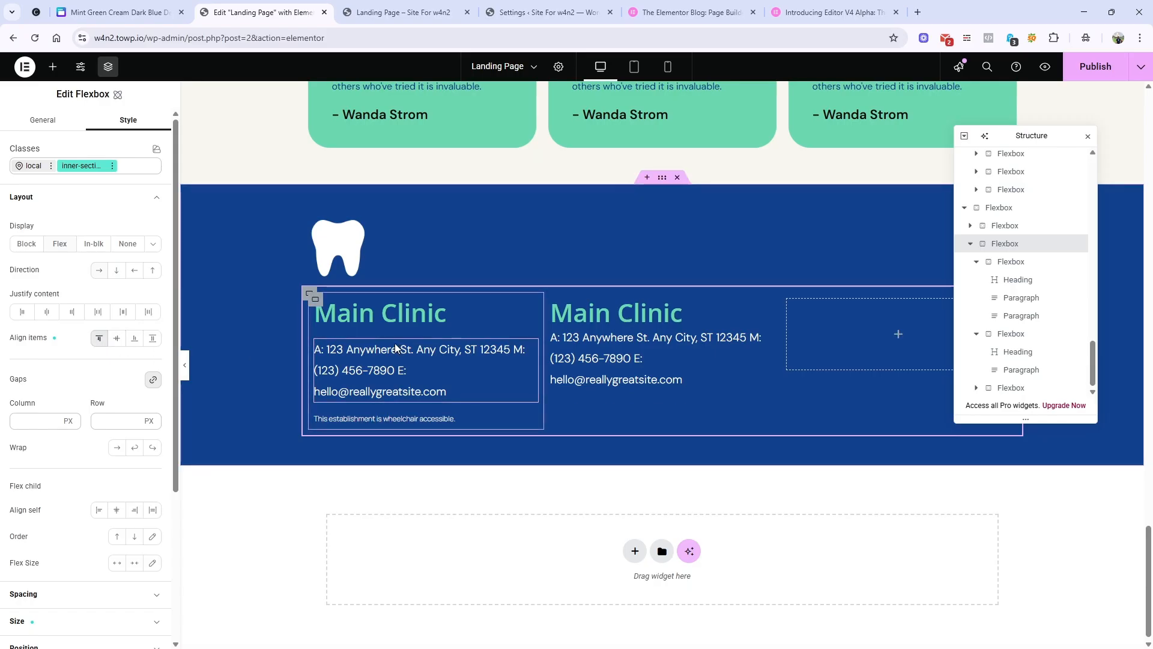
Set the self-alignment of the empty third flexbox in the footer row to End.
left_click(785, 304)
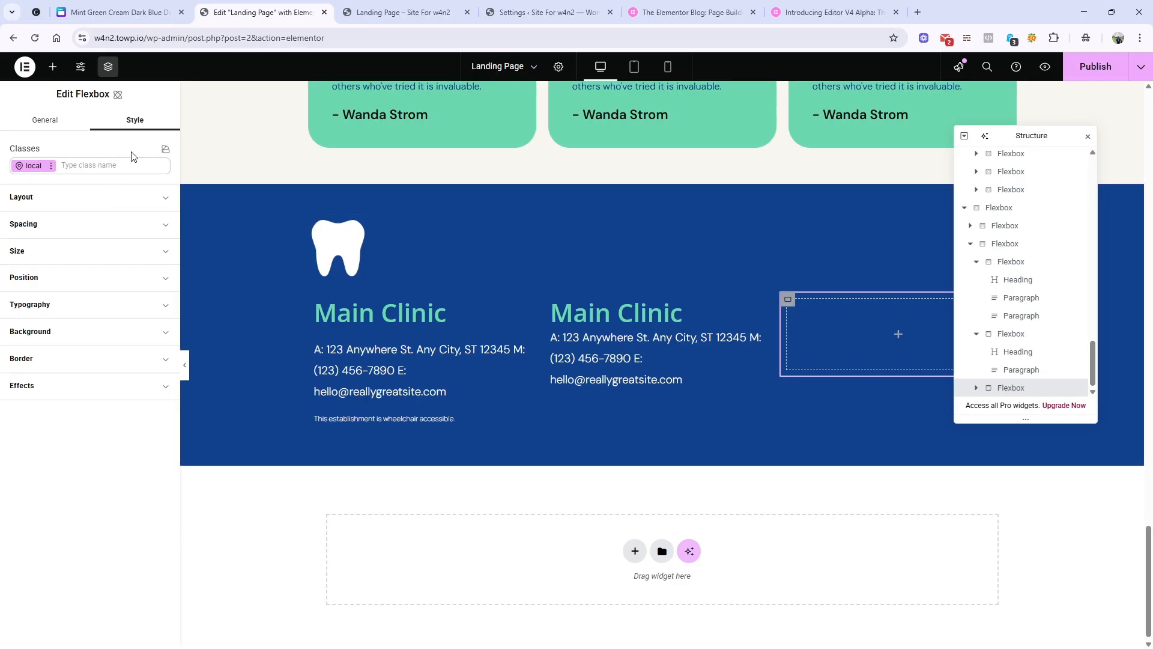
left_click(78, 207)
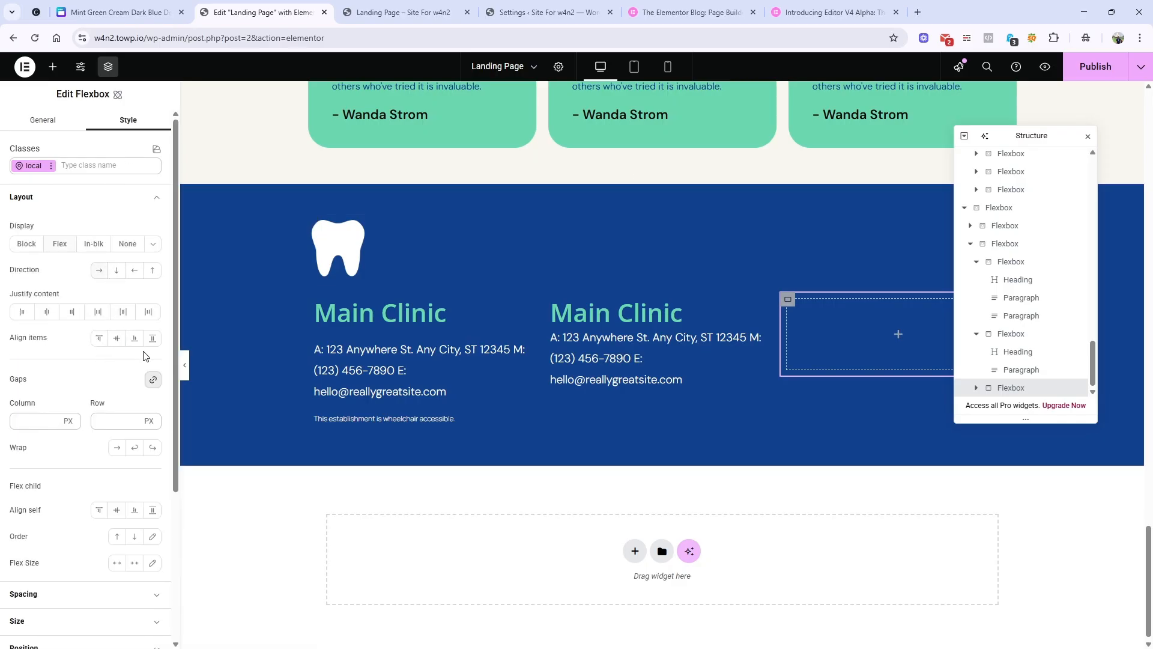
left_click(134, 511)
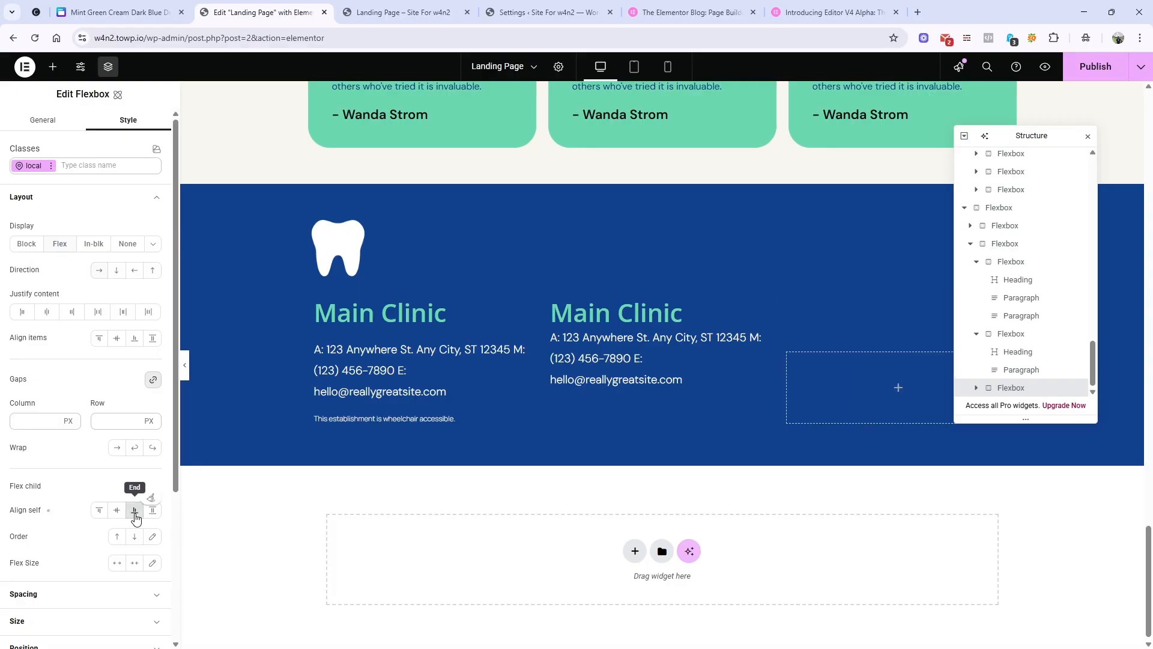
Check the Canva footer's social links and add a Social Icons widget to the empty third flexbox of the Elementor footer.
left_click(114, 12)
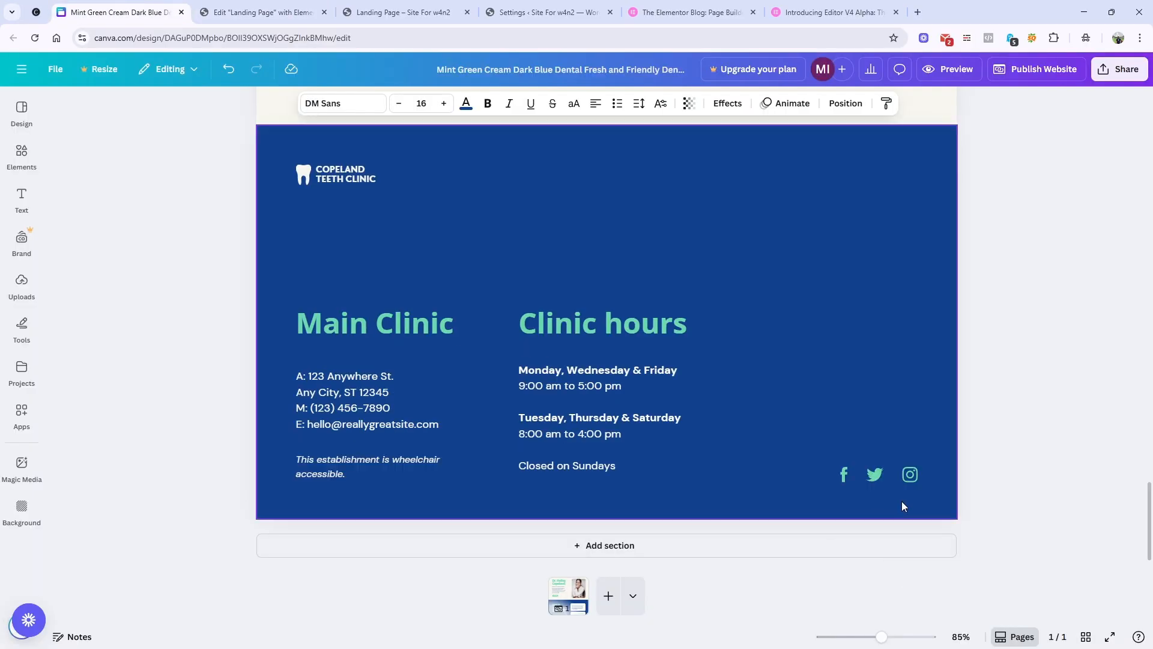
left_click(244, 4)
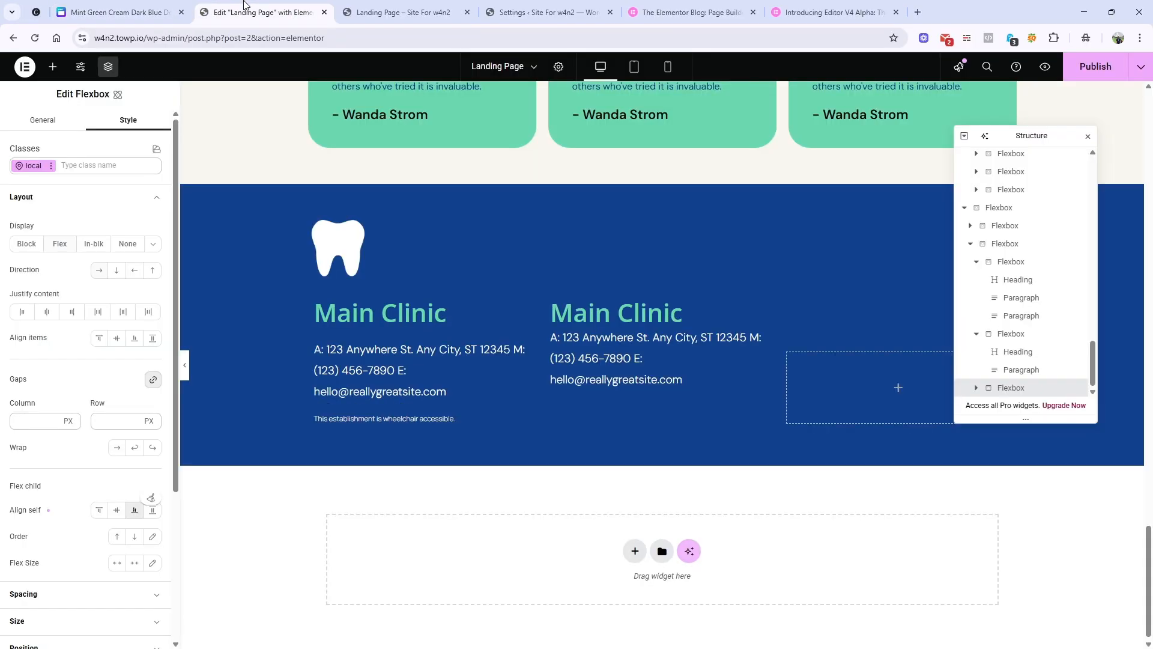
left_click_drag(1038, 134, 664, 119)
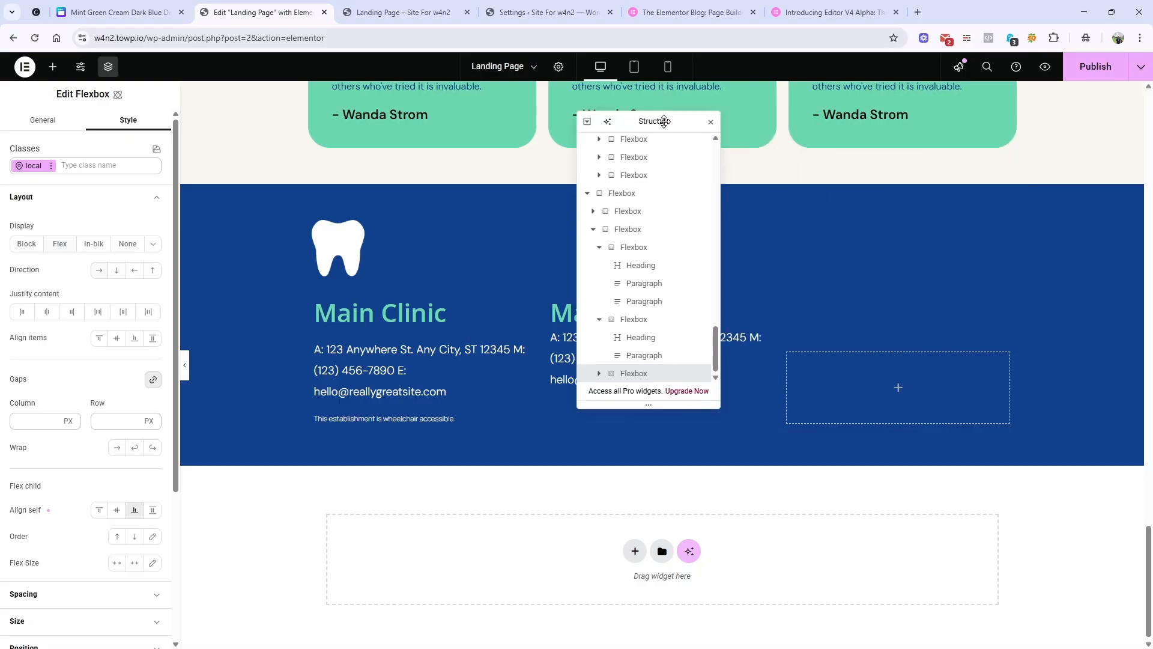
left_click(52, 66)
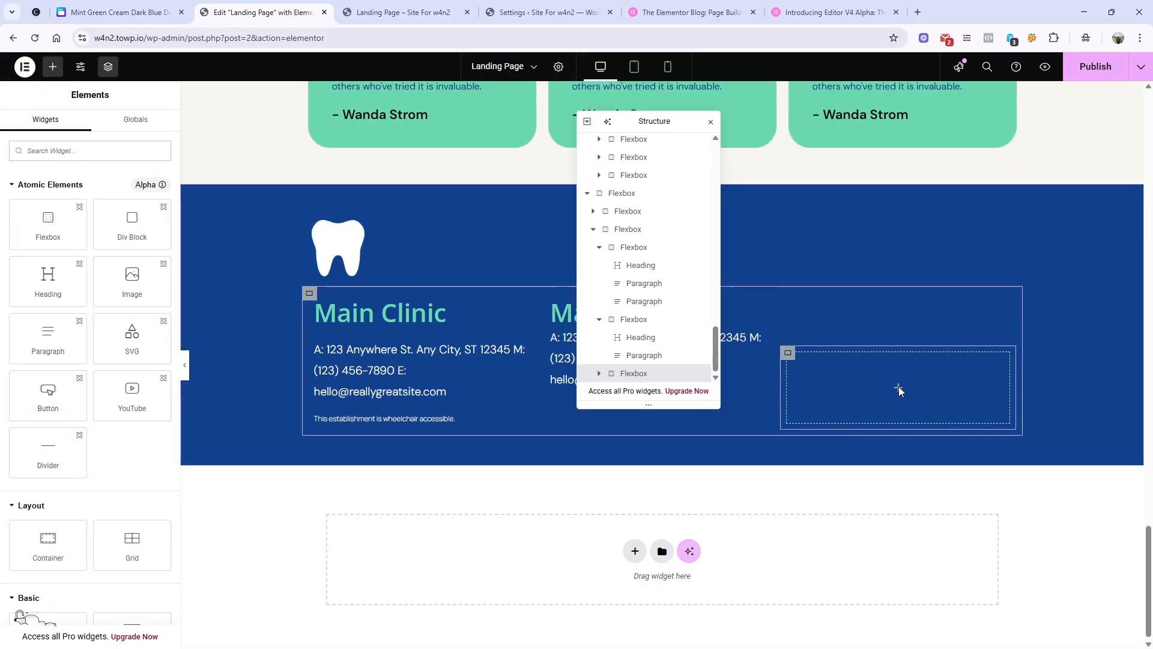
scroll(488, 540, "up", 3)
scroll(636, 521, "down", 3)
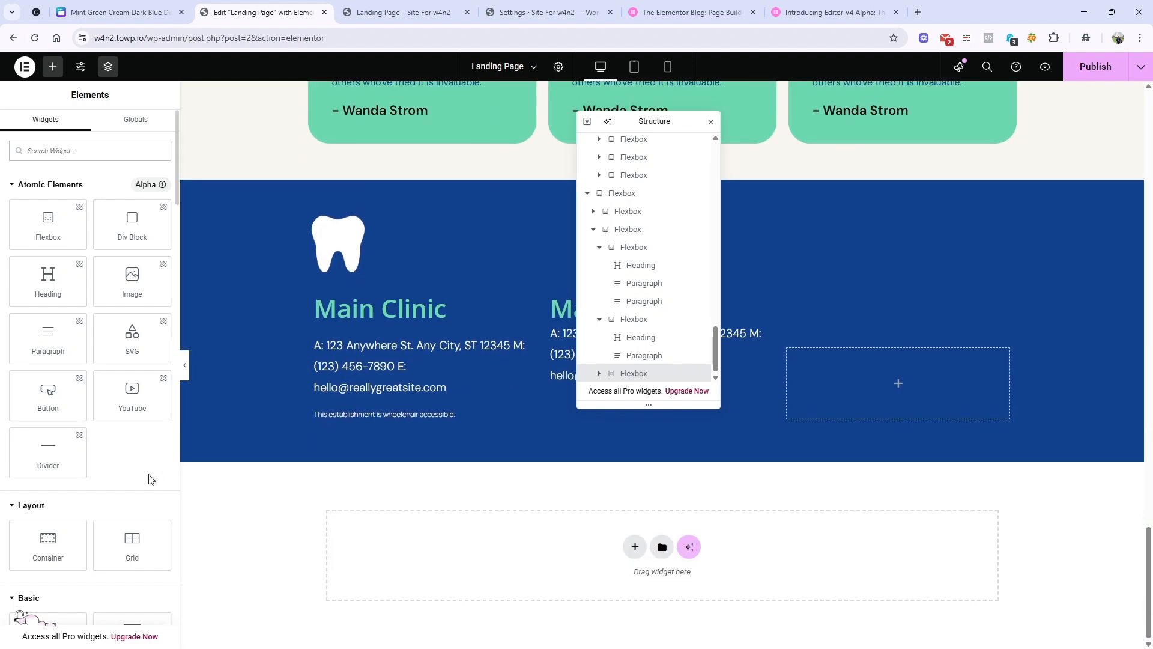
left_click(84, 150)
type("social")
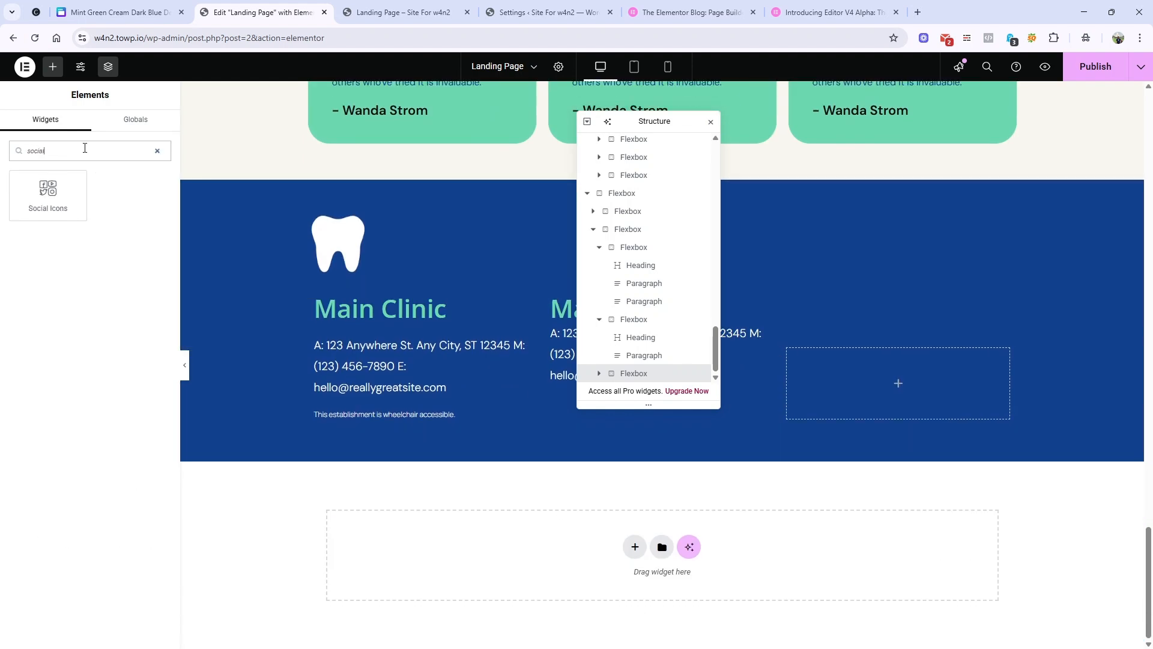
left_click_drag(48, 192, 301, 387)
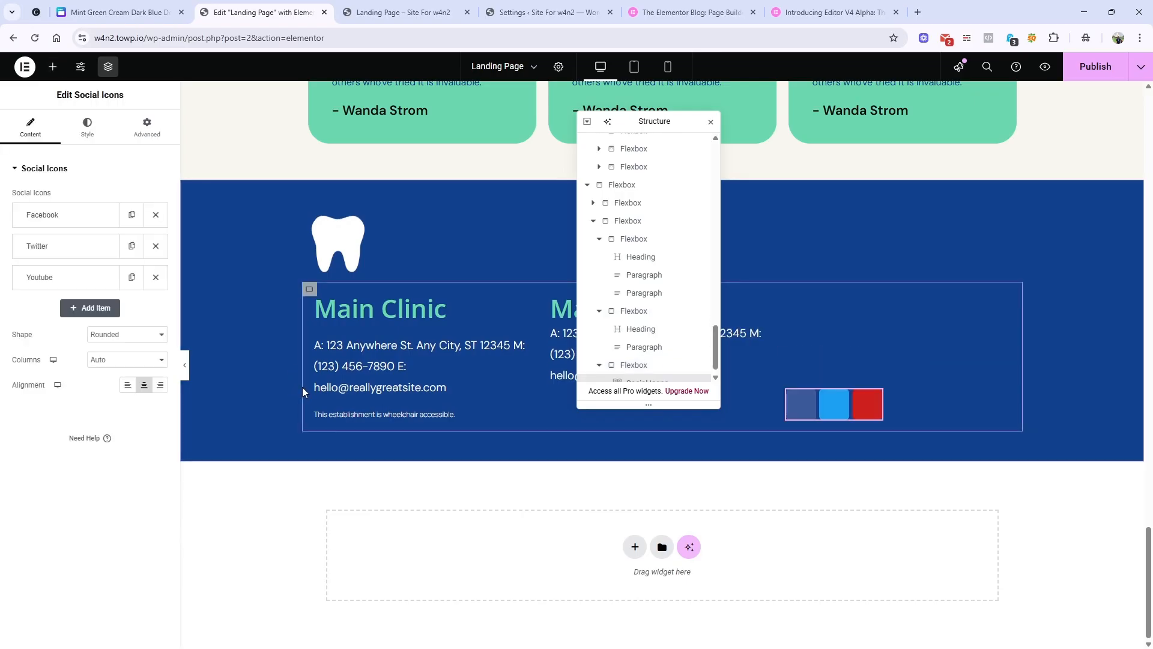
Justify the content of the flexbox holding the social icons to End.
left_click(96, 137)
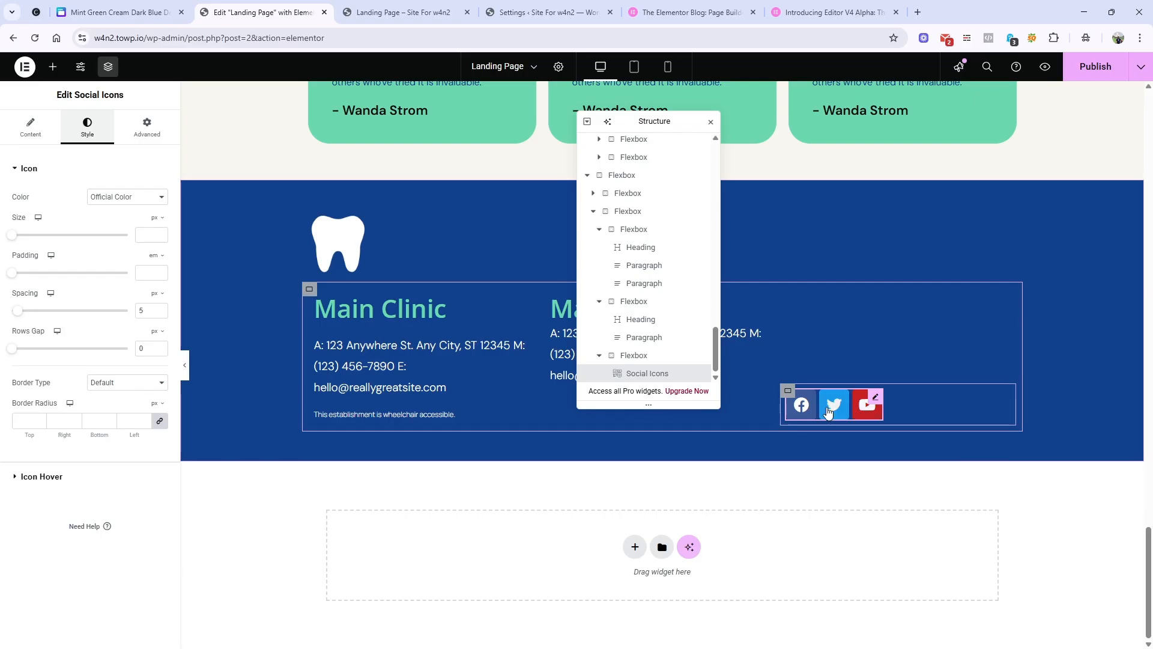
left_click(951, 414)
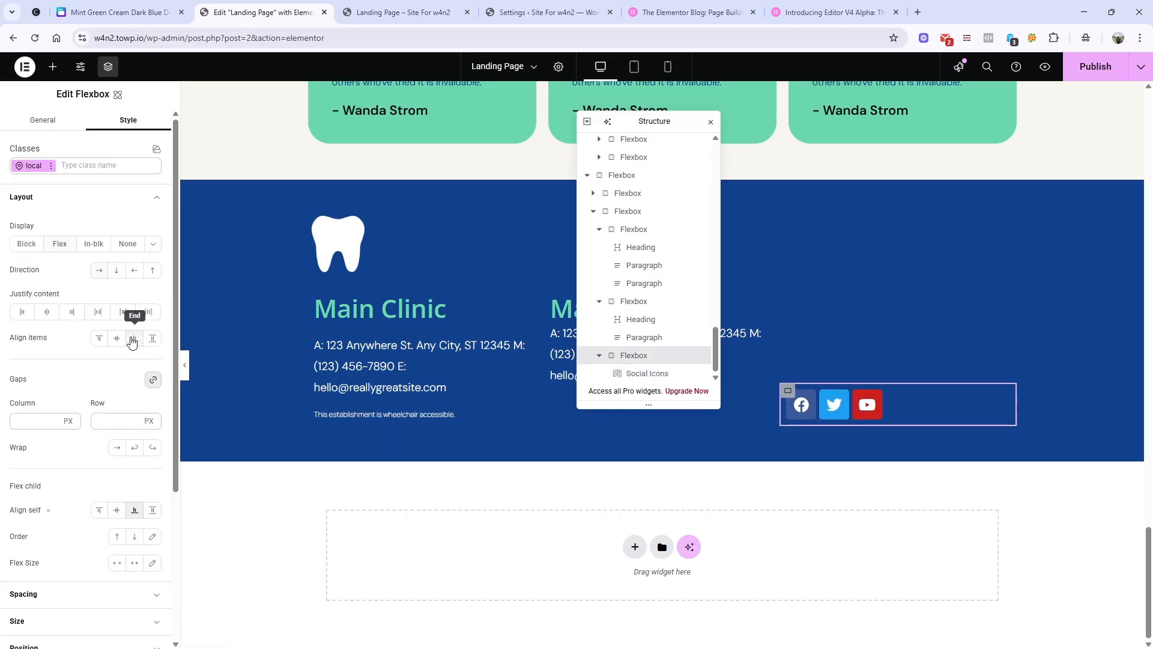
left_click(72, 312)
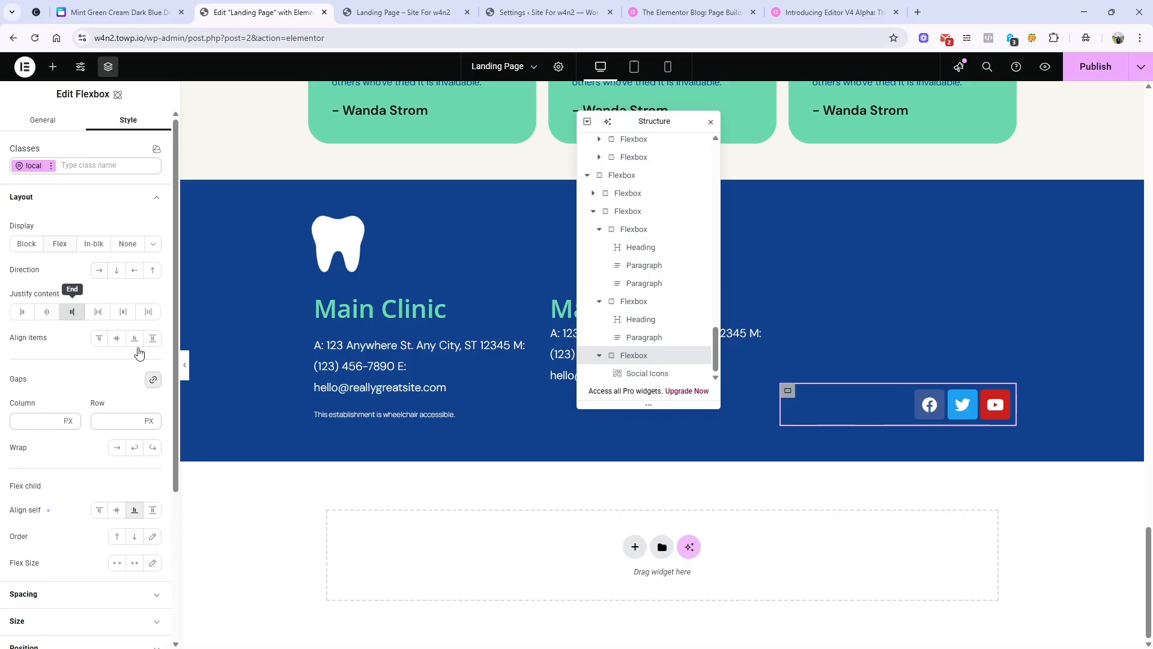
Review the whole landing page from the hero section to the blue footer, checking the layout of each section.
scroll(378, 430, "up", 4)
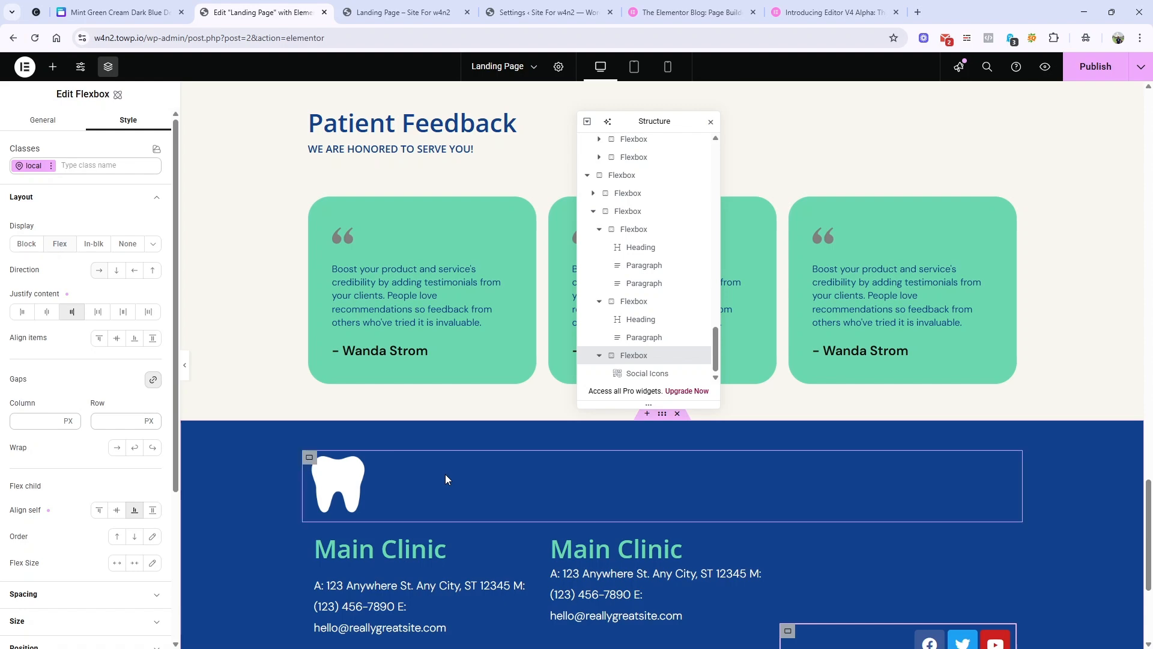
scroll(653, 527, "down", 3)
scroll(655, 532, "up", 4)
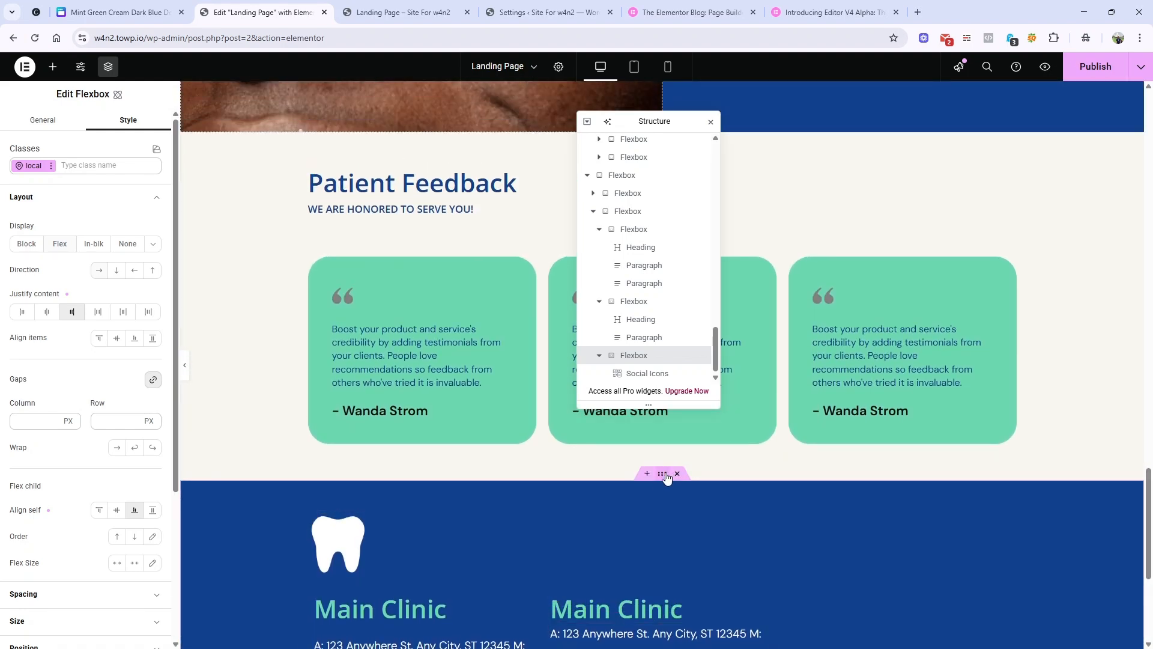
left_click(662, 473)
scroll(657, 562, "down", 3)
scroll(657, 557, "up", 1)
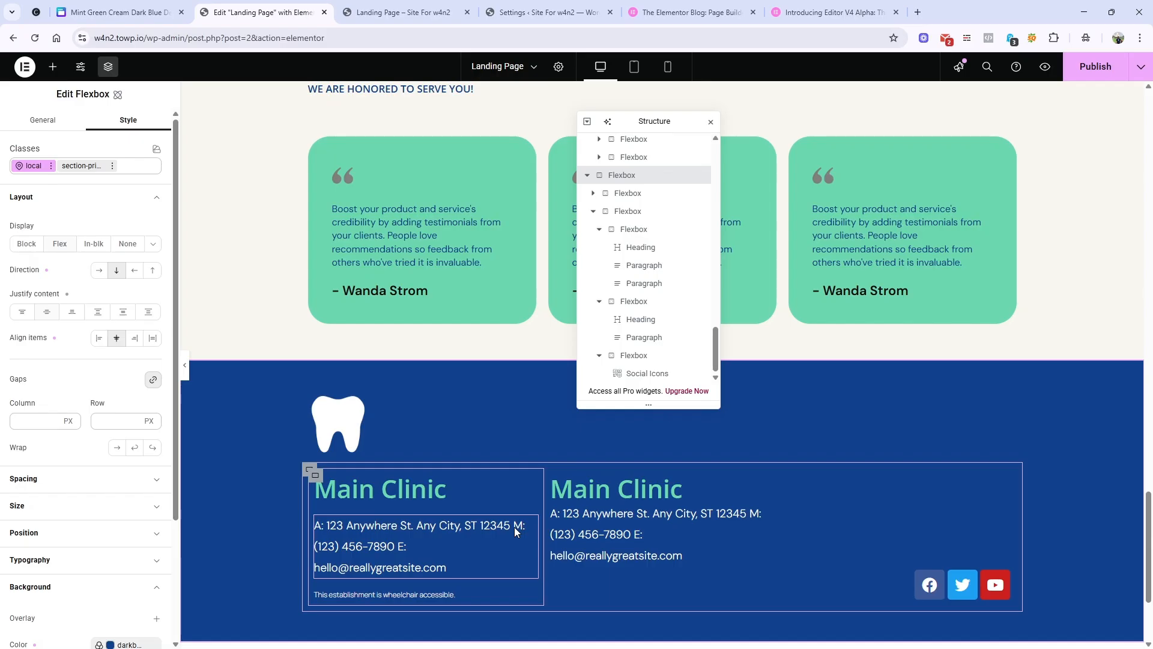
scroll(481, 540, "up", 3)
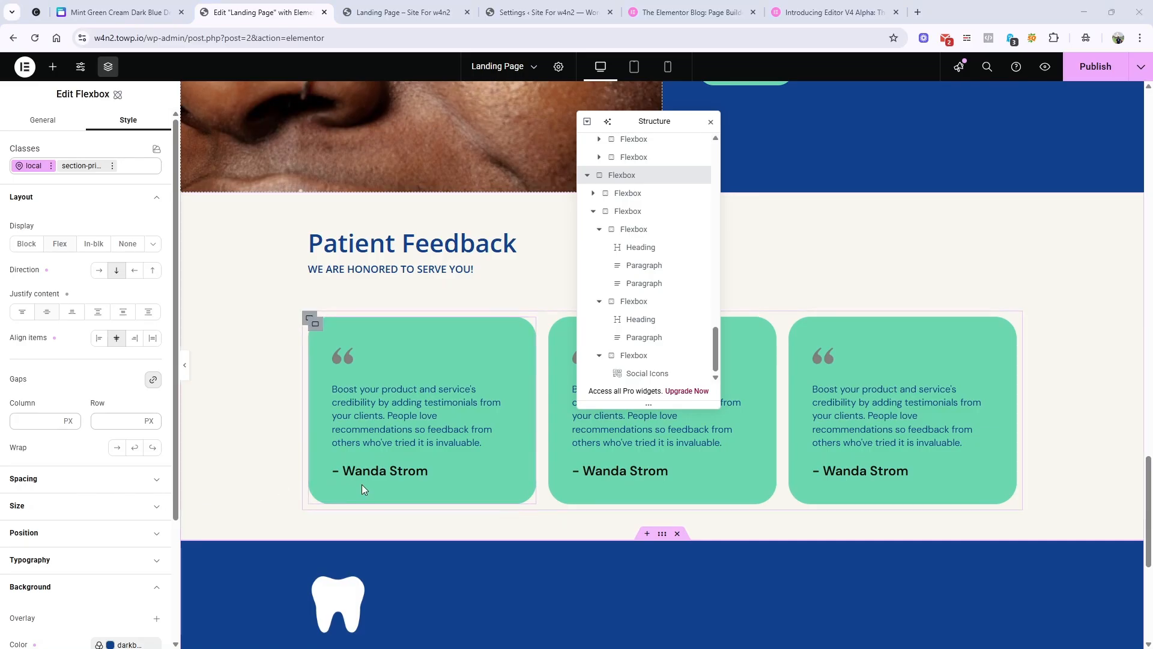
scroll(362, 484, "down", 5)
scroll(362, 488, "up", 9)
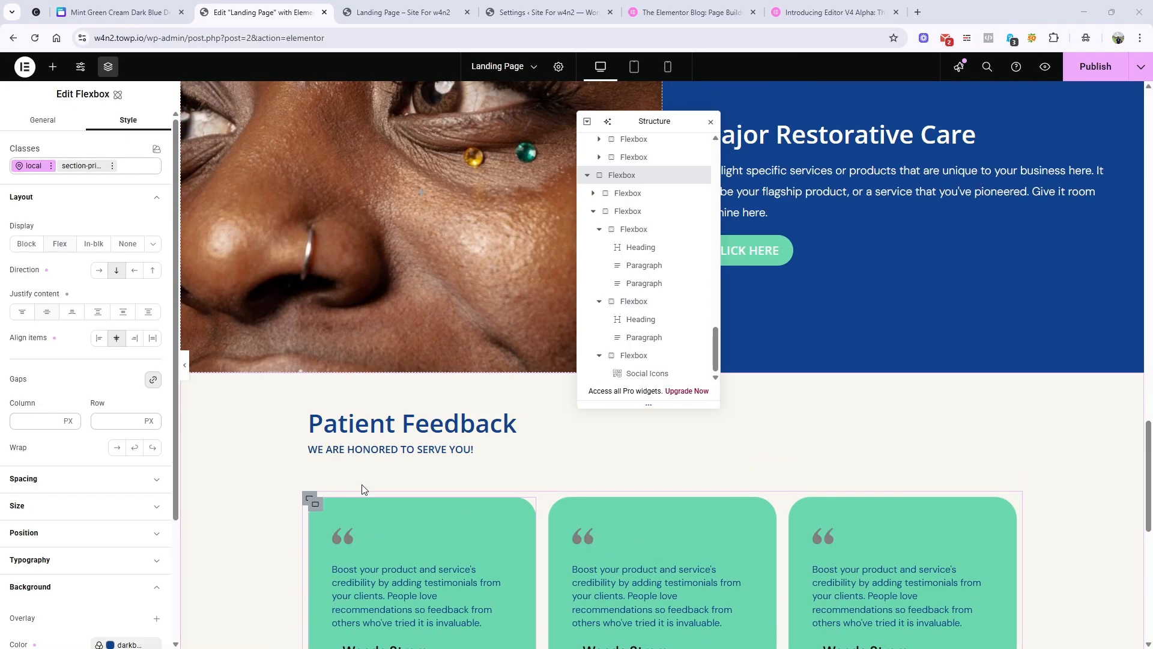
scroll(362, 488, "up", 1)
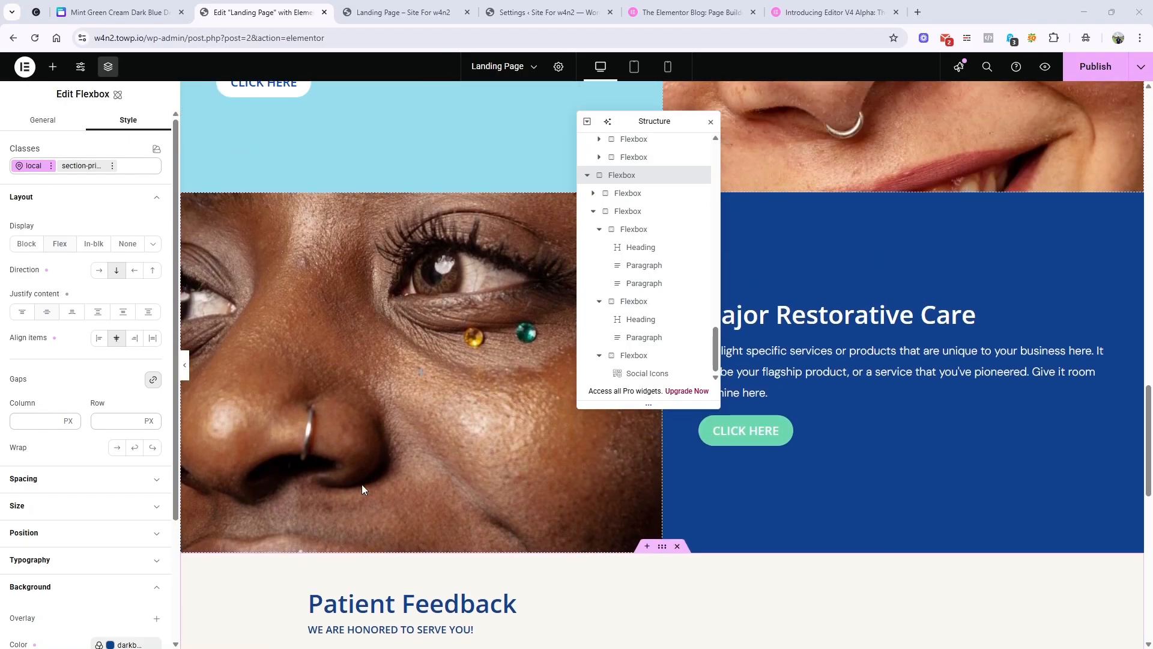
scroll(362, 488, "down", 5)
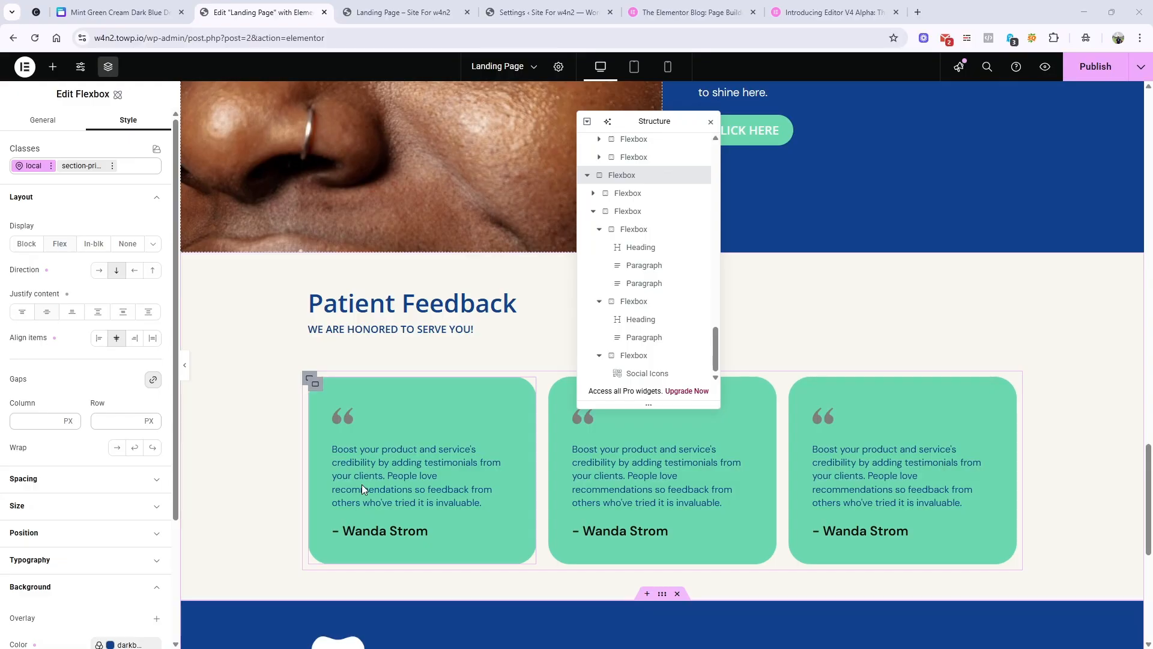
scroll(389, 509, "up", 15)
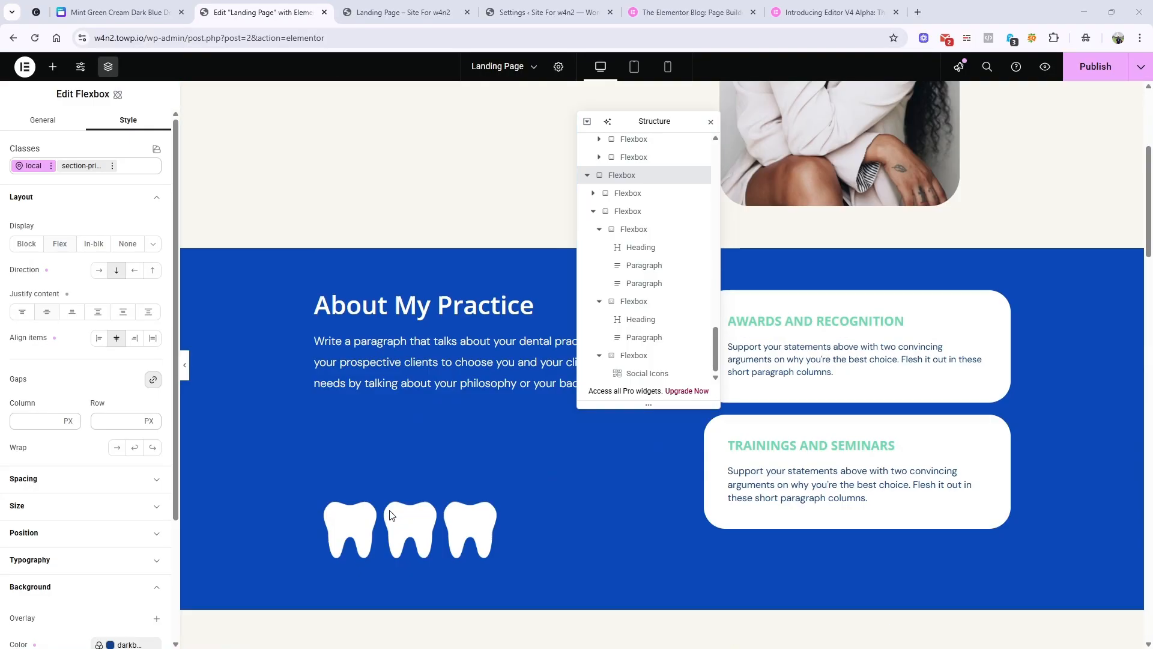
scroll(389, 515, "up", 4)
scroll(394, 509, "down", 20)
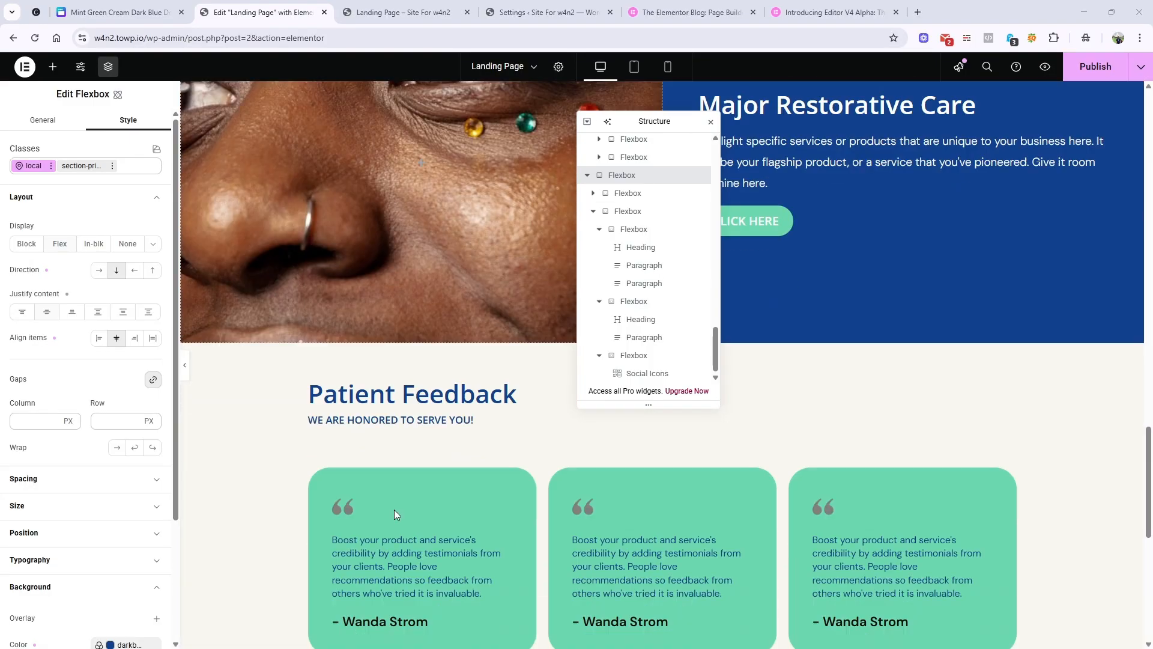
scroll(394, 509, "down", 6)
scroll(394, 509, "up", 5)
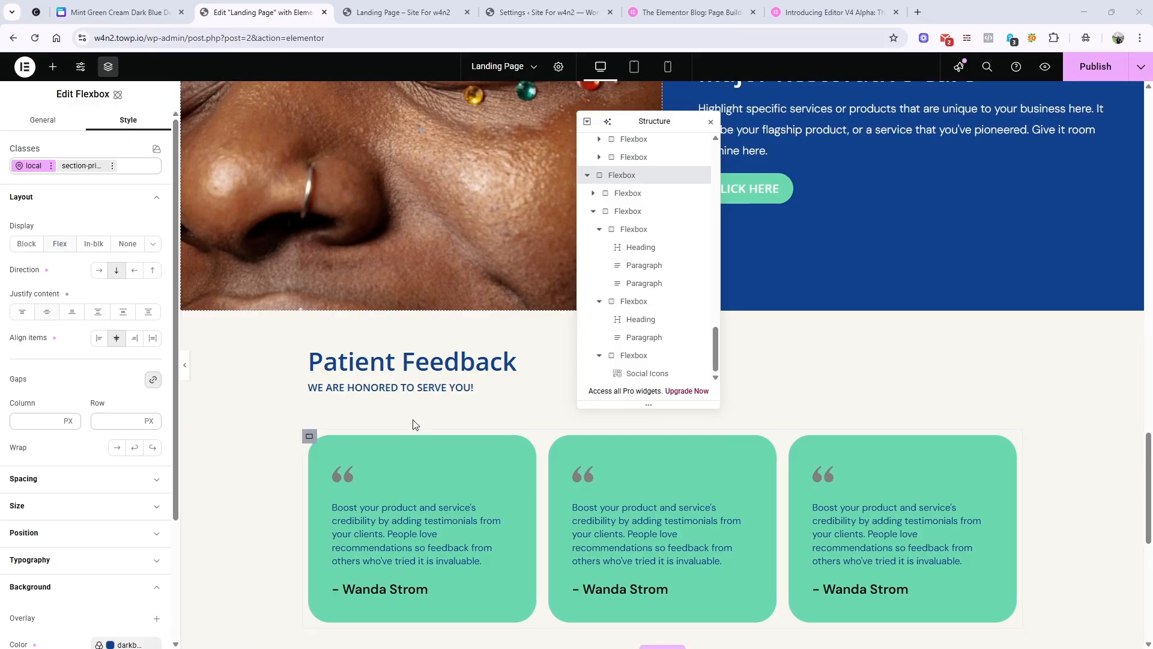
scroll(507, 466, "up", 8)
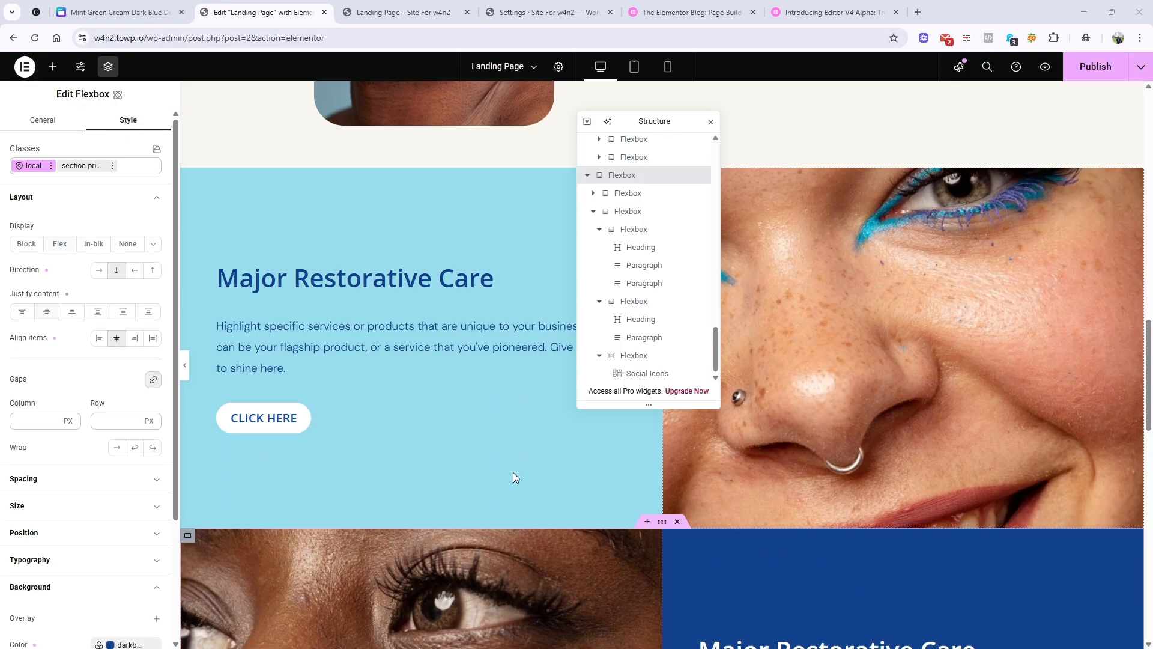
scroll(516, 477, "up", 12)
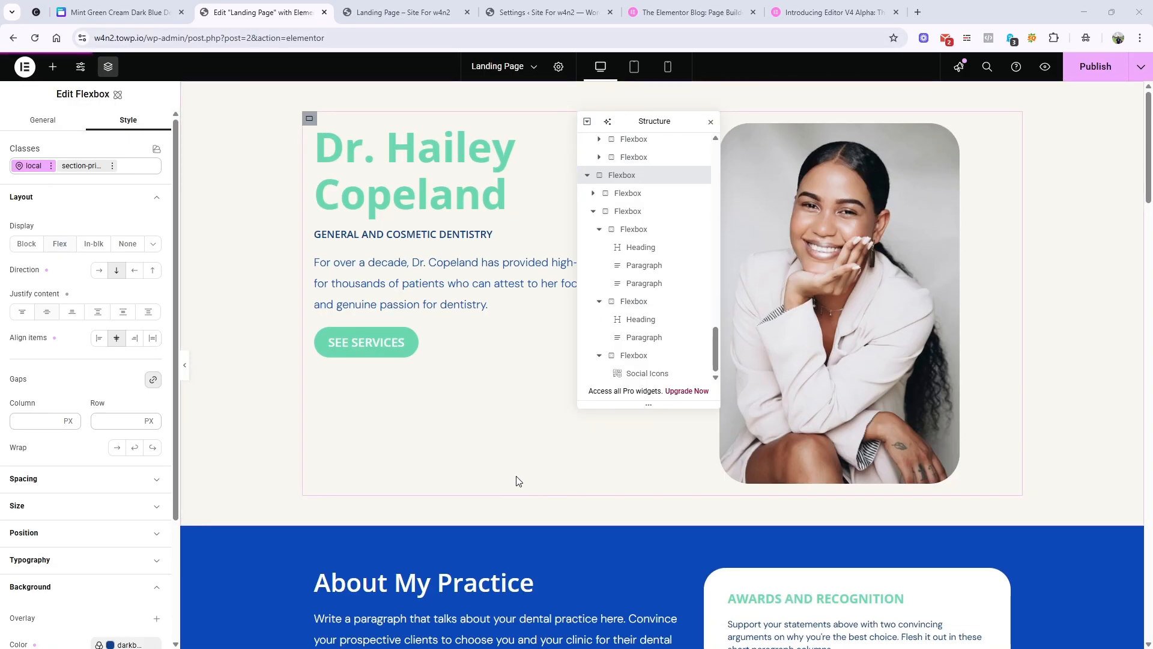
scroll(517, 481, "down", 18)
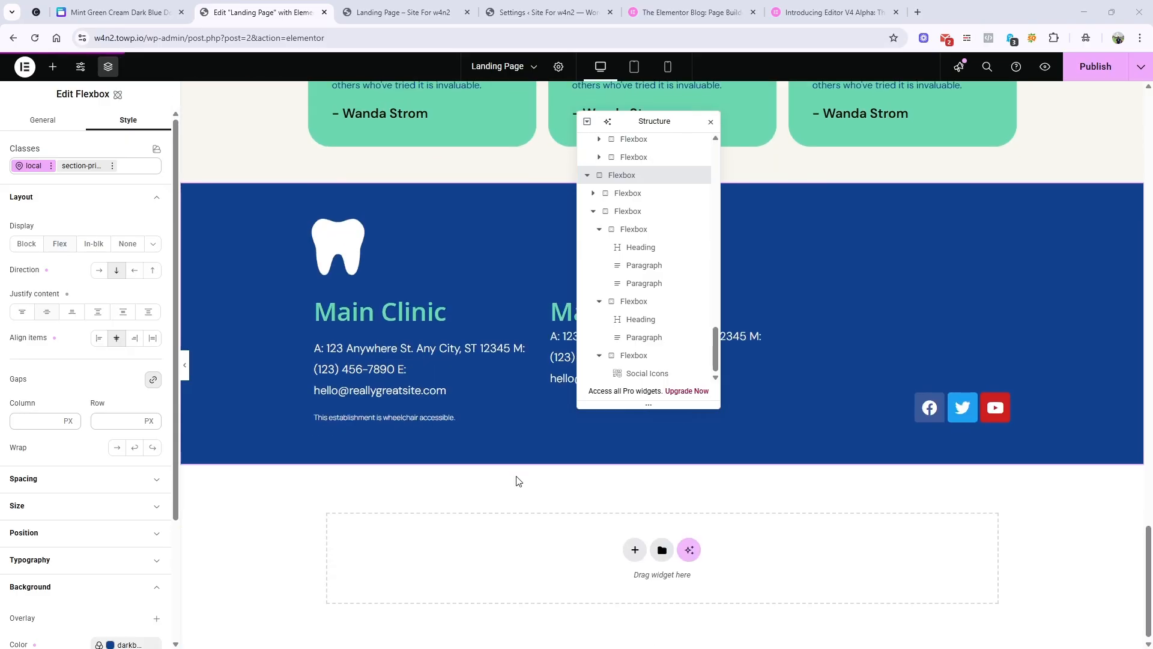
scroll(517, 481, "up", 10)
scroll(517, 481, "down", 6)
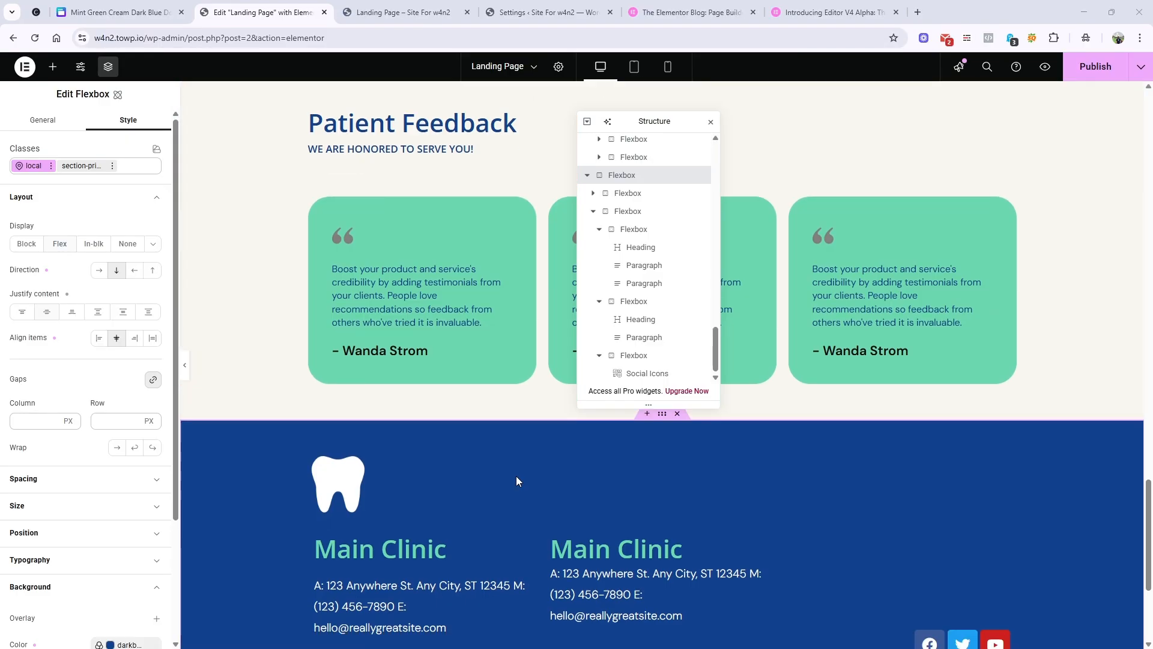
scroll(517, 480, "down", 4)
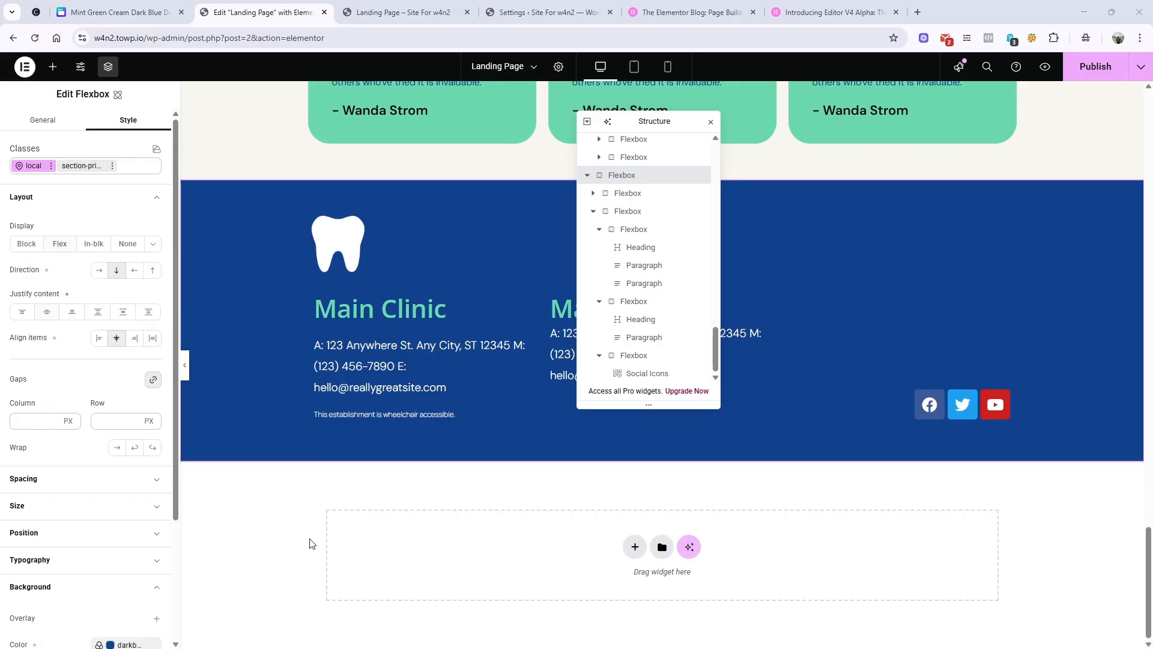
Look through the Elementor blog's Editor V4 Alpha article and its blog home page, and return to the landing page editor.
left_click(835, 12)
scroll(604, 426, "down", 12)
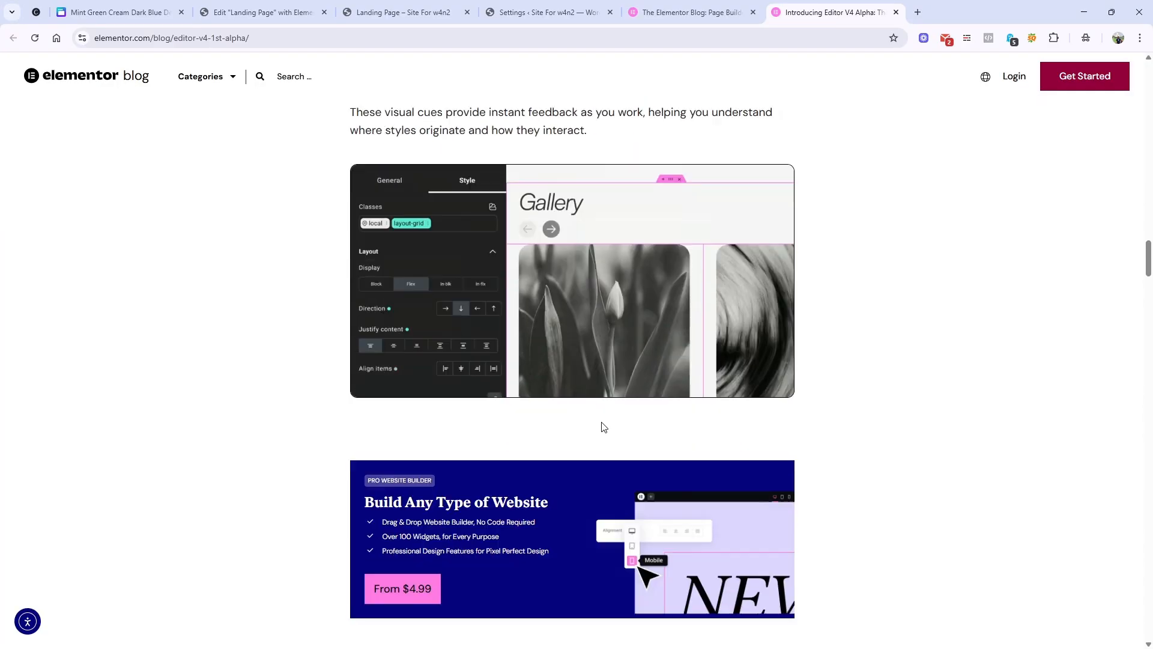
scroll(603, 426, "down", 20)
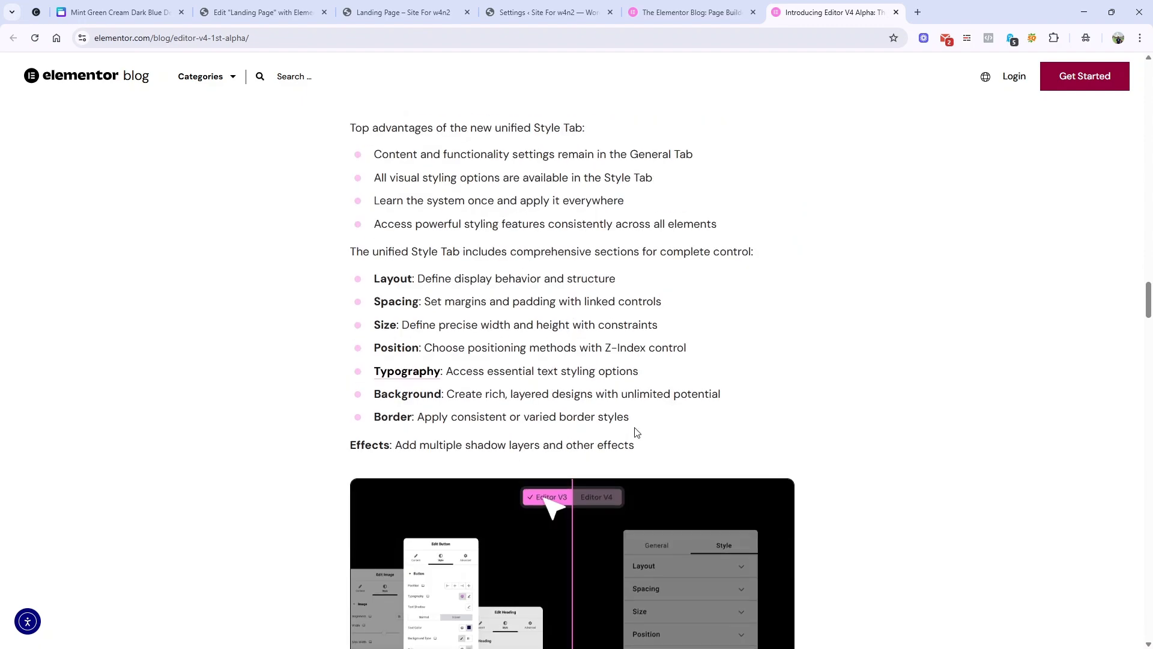
scroll(634, 427, "up", 8)
scroll(636, 432, "up", 18)
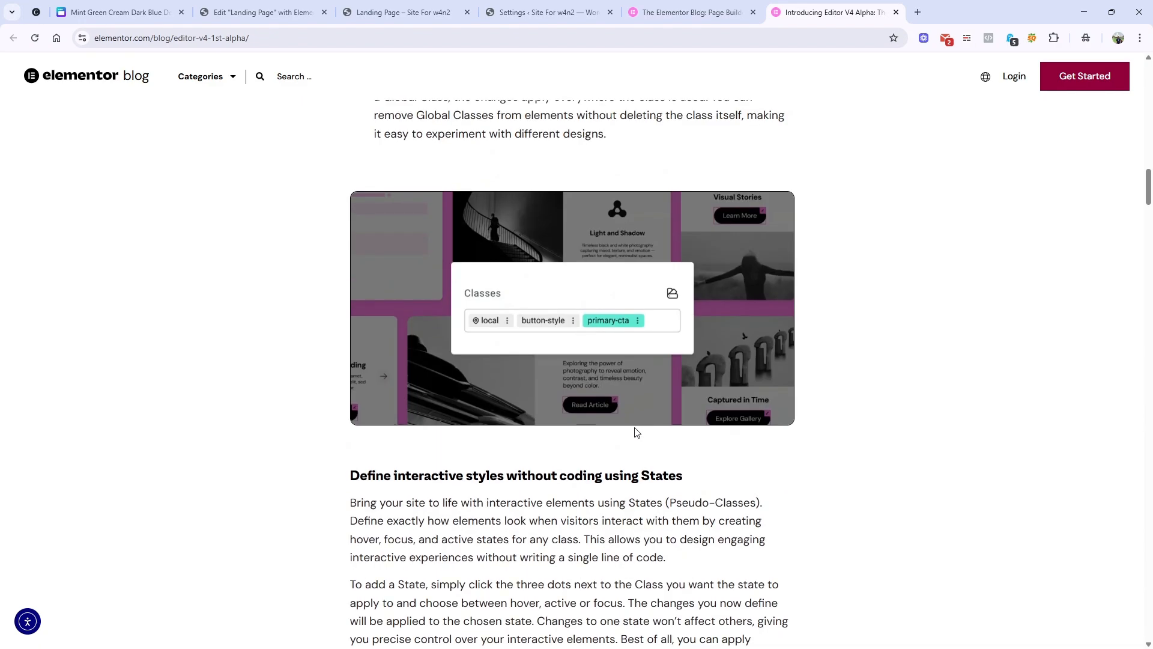
scroll(637, 433, "up", 10)
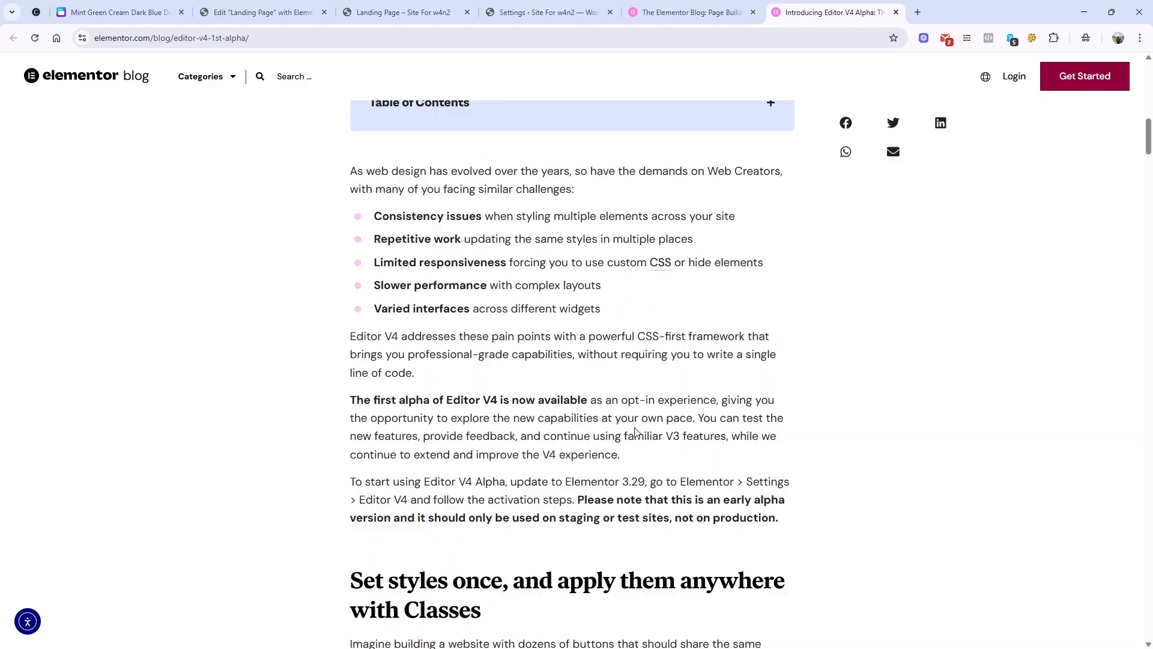
left_click(697, 13)
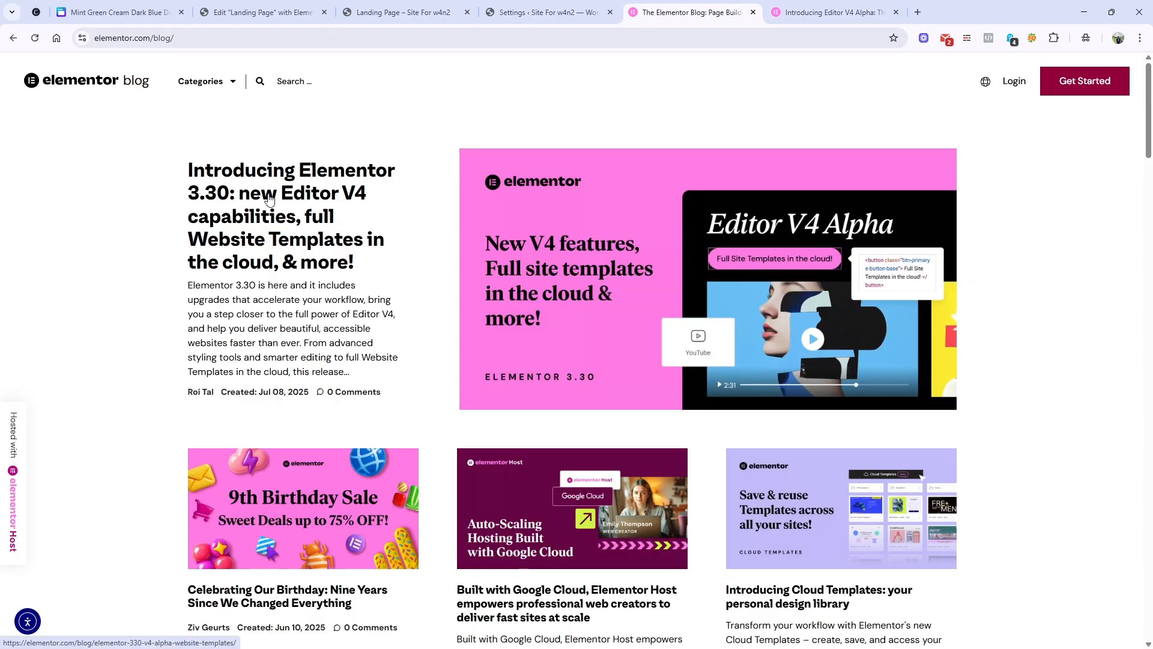
left_click(117, 12)
left_click(261, 12)
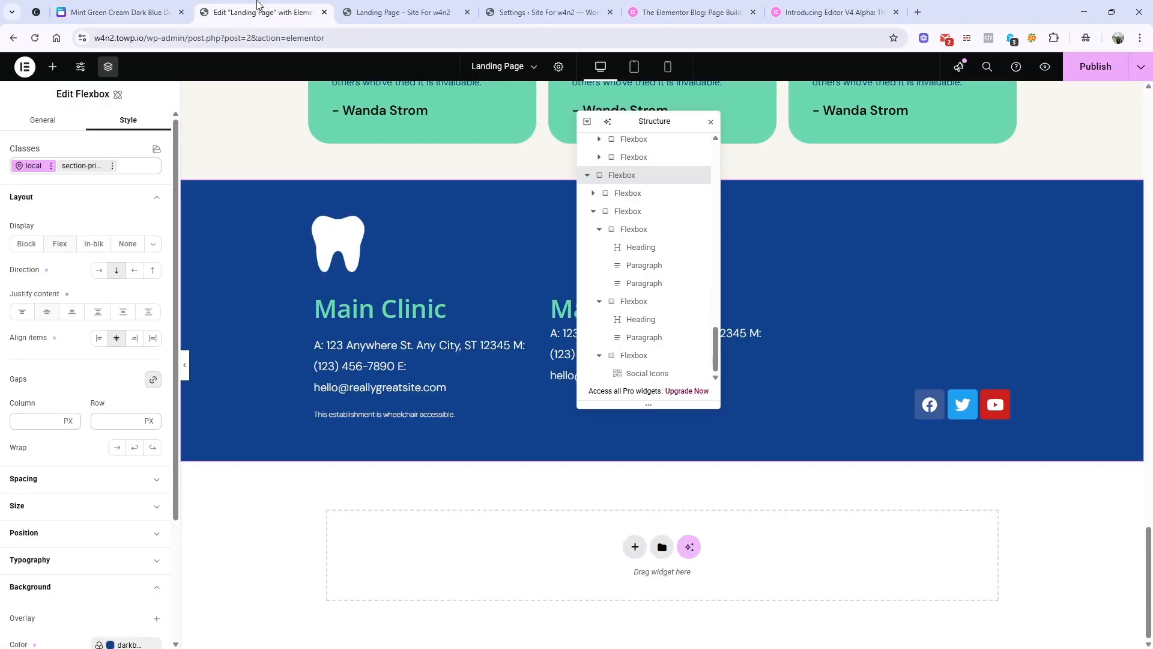